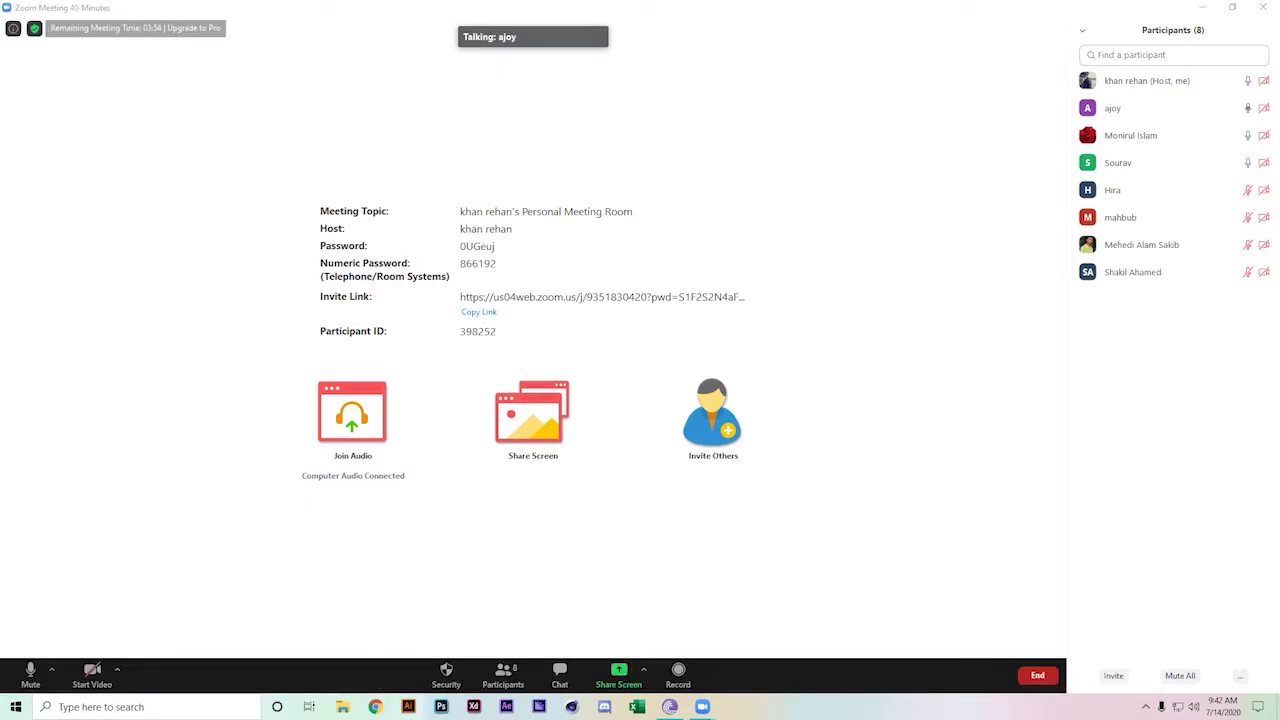
Launch Illustrator and share the entire screen in the Zoom meeting
{"action": "left_click", "coordinate": [410, 707]}
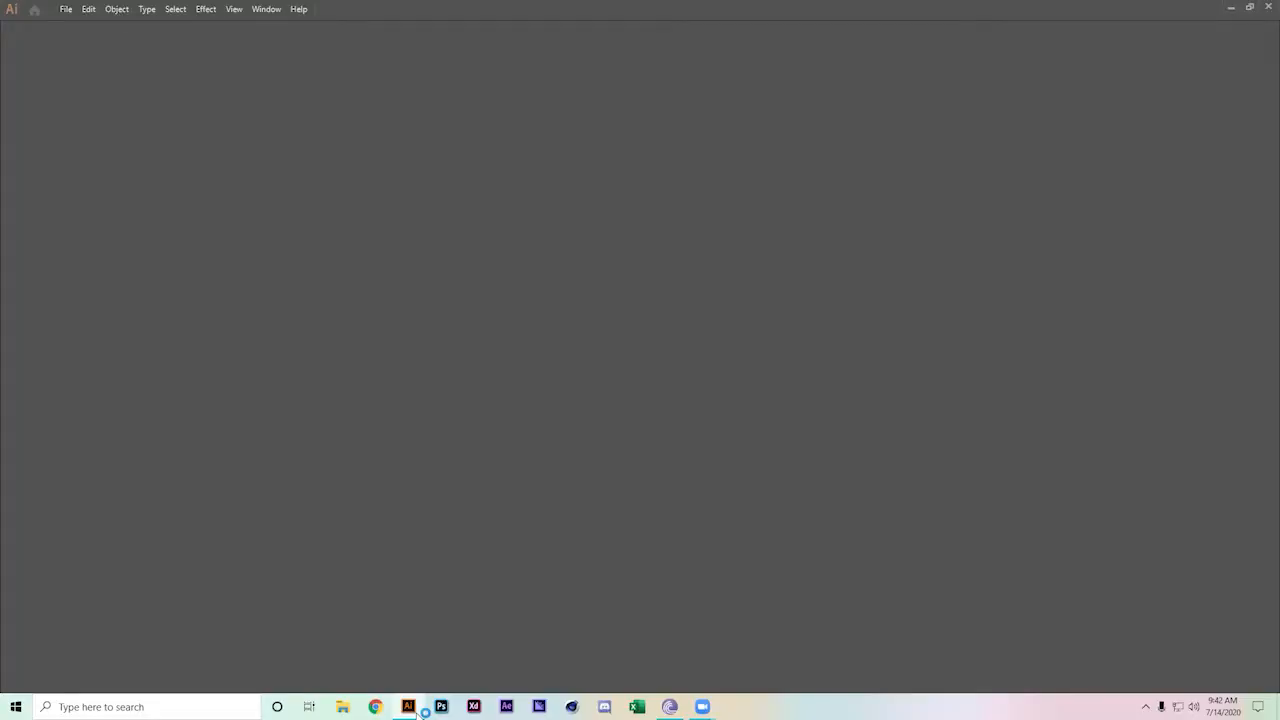
{"action": "mouse_move", "coordinate": [702, 706]}
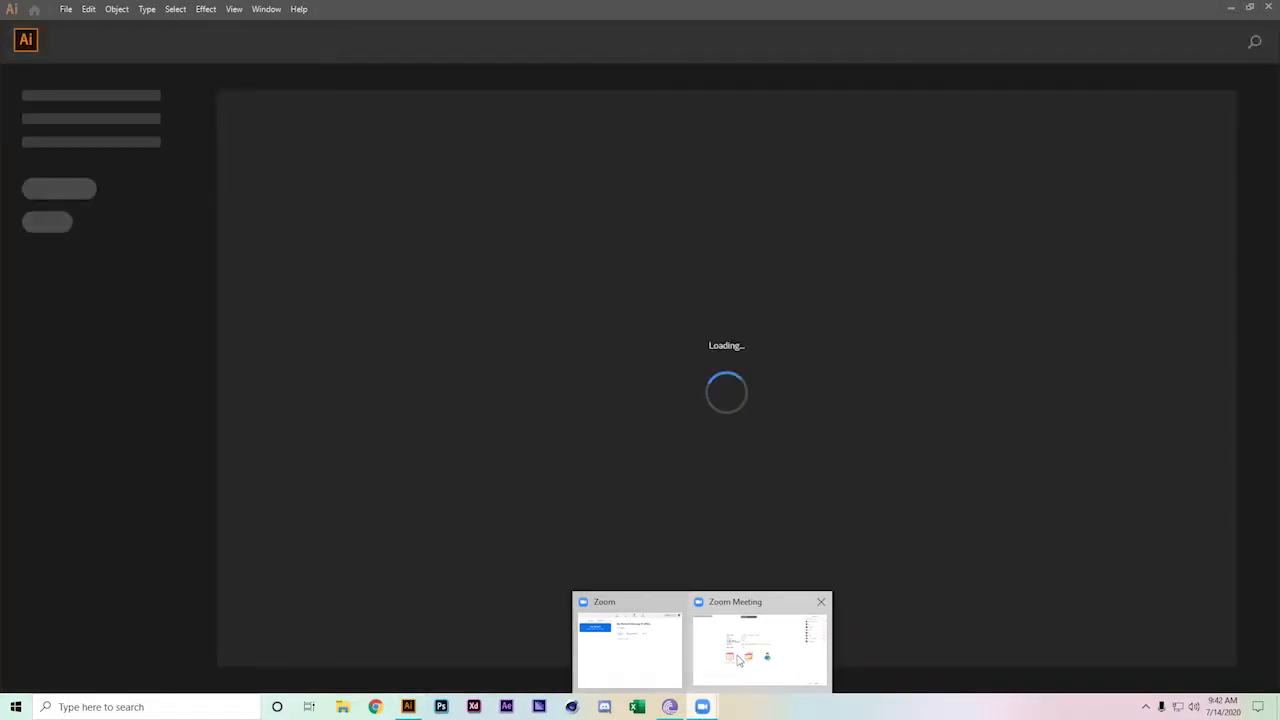
{"action": "left_click", "coordinate": [739, 659]}
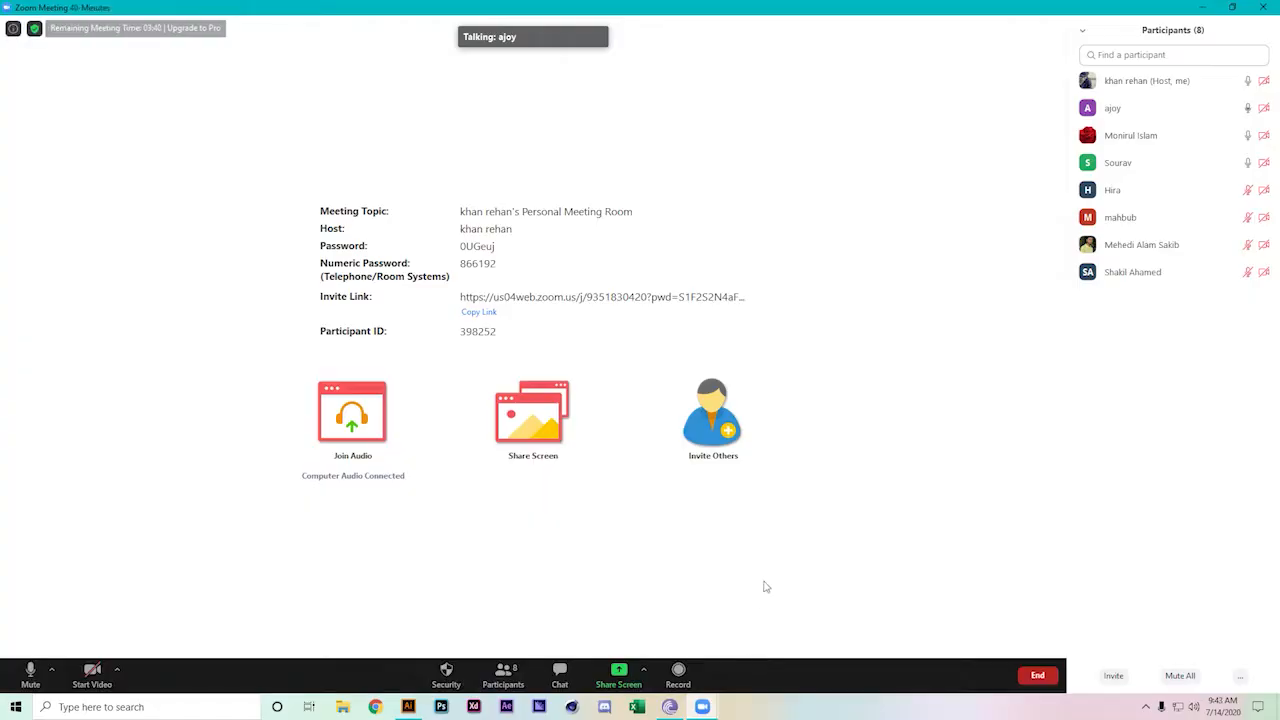
{"action": "left_click", "coordinate": [619, 670]}
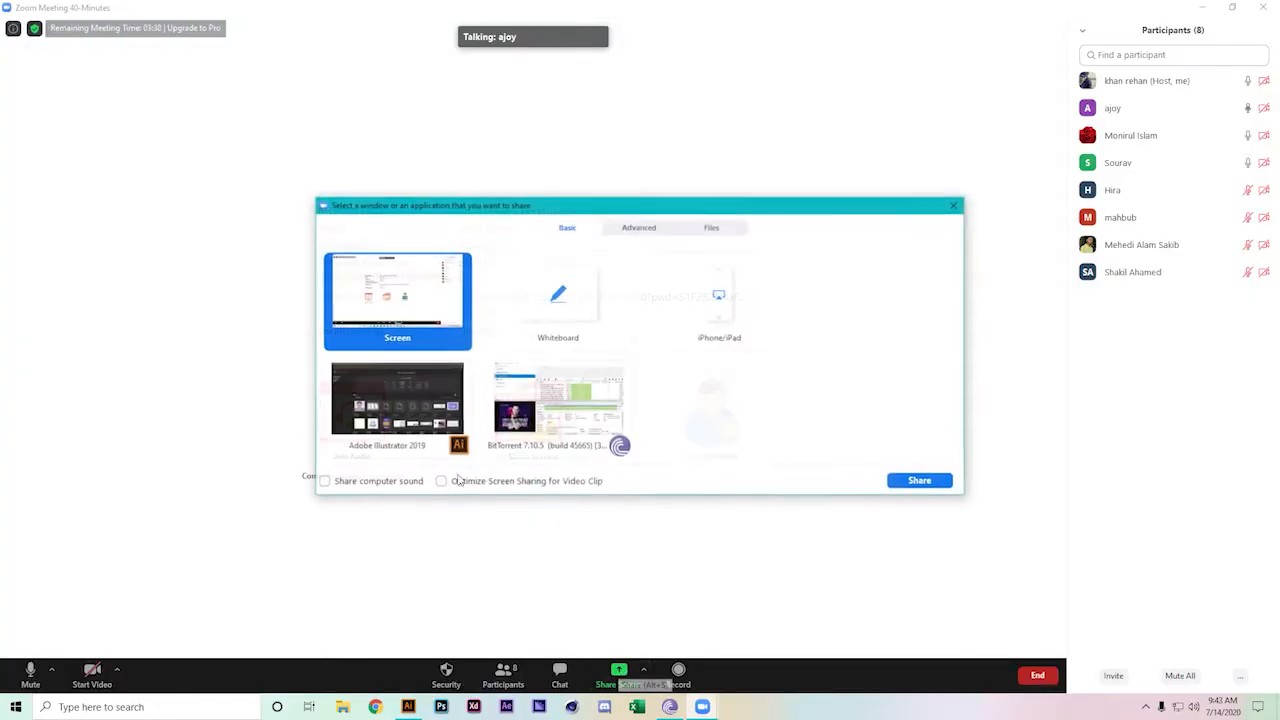
{"action": "double_click", "coordinate": [422, 308]}
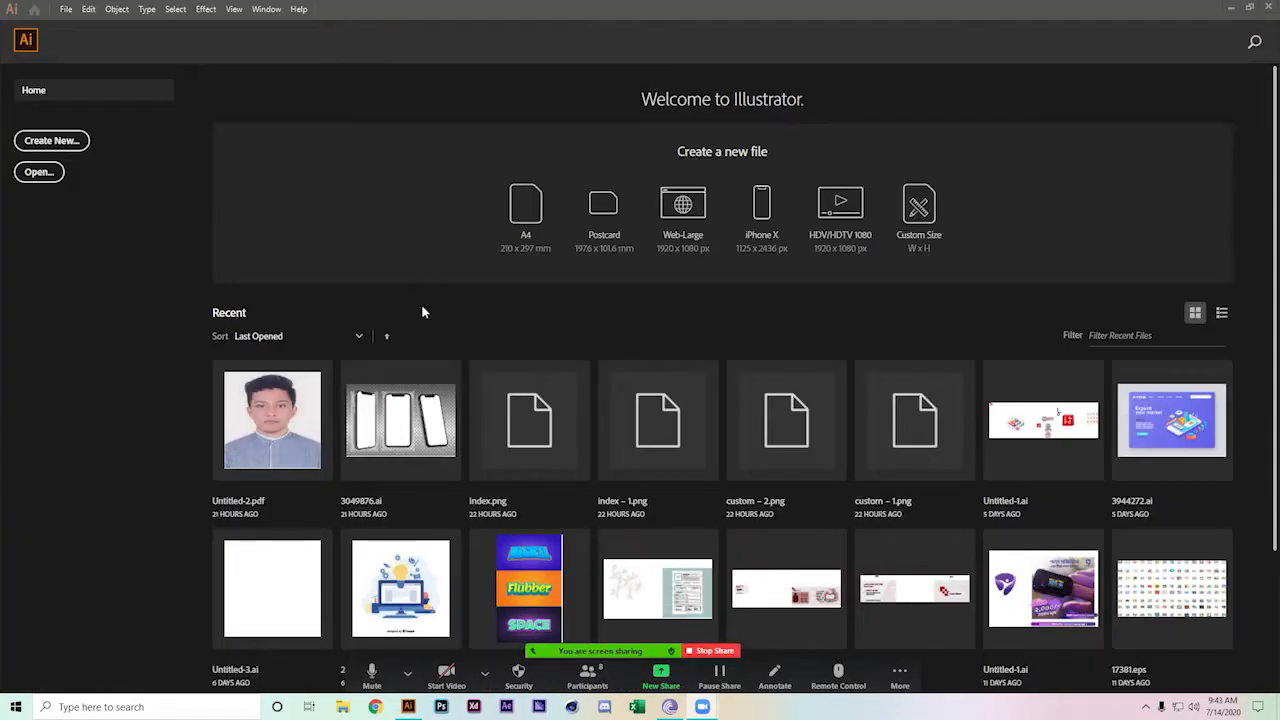
Create a new document and resize its artboard to 1080 × 1920 px
{"action": "left_click", "coordinate": [51, 146]}
{"action": "left_click", "coordinate": [680, 503]}
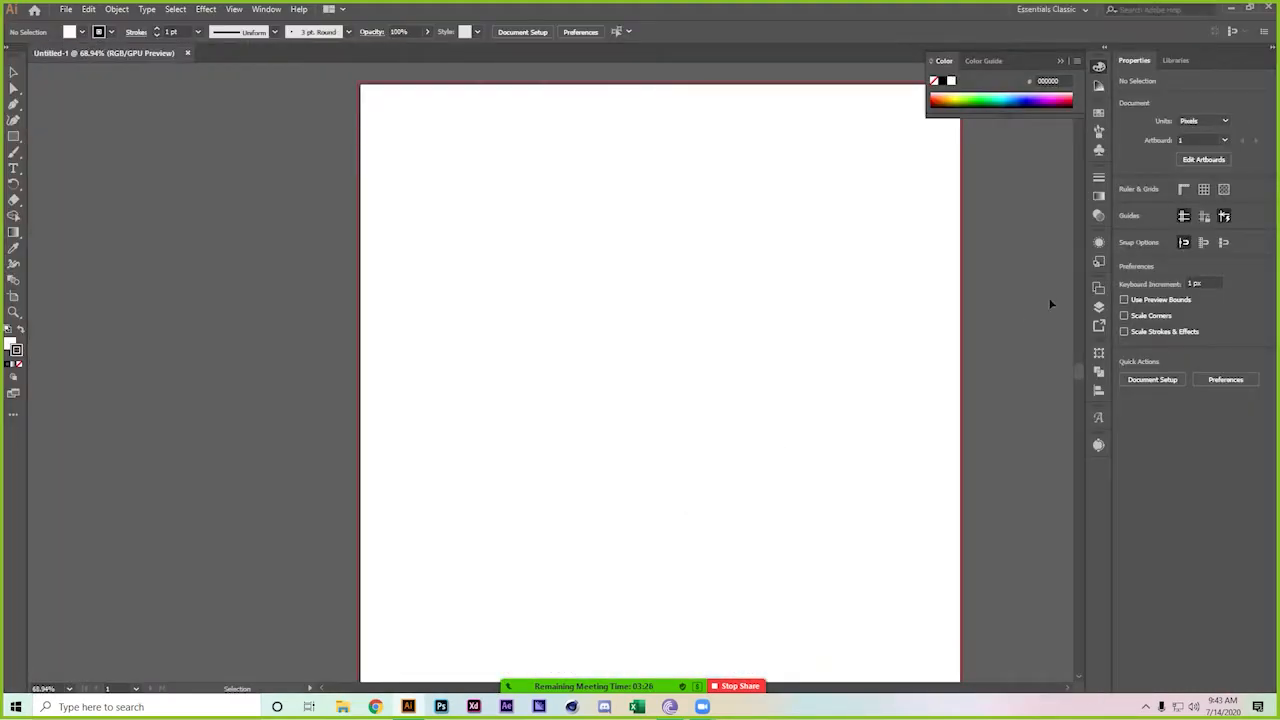
{"action": "left_click", "coordinate": [14, 296]}
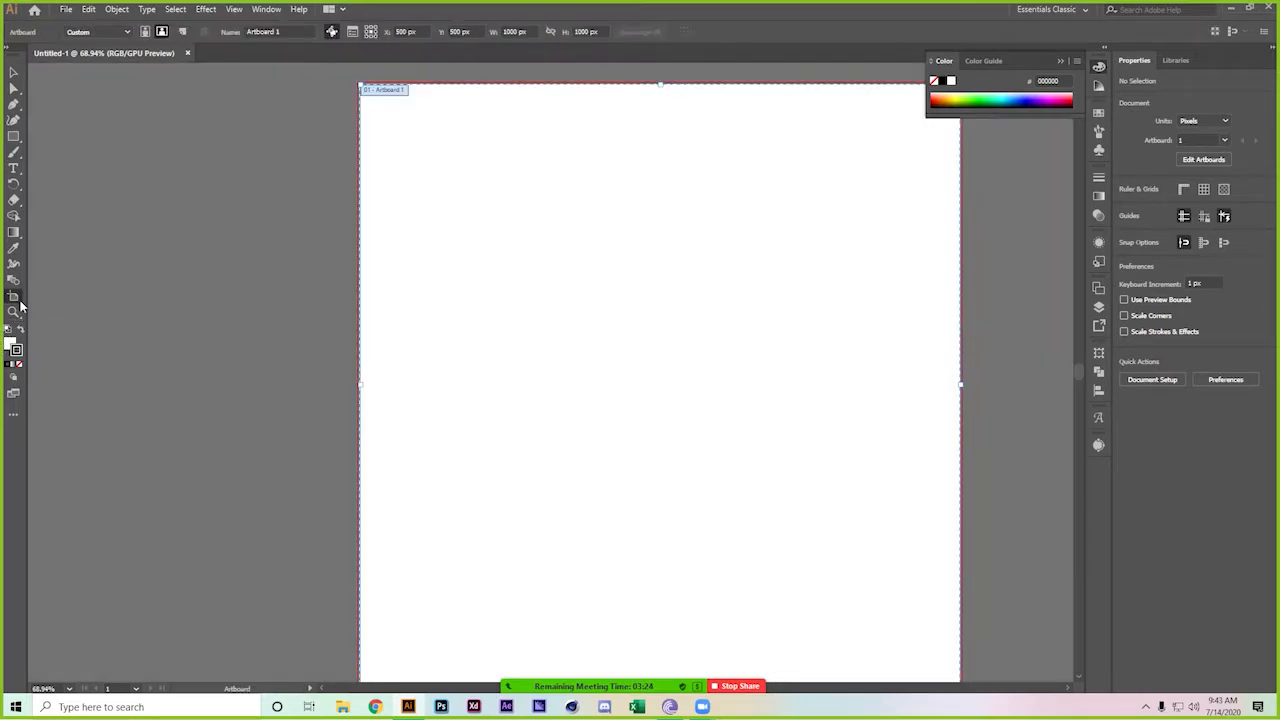
{"action": "left_click", "coordinate": [514, 31]}
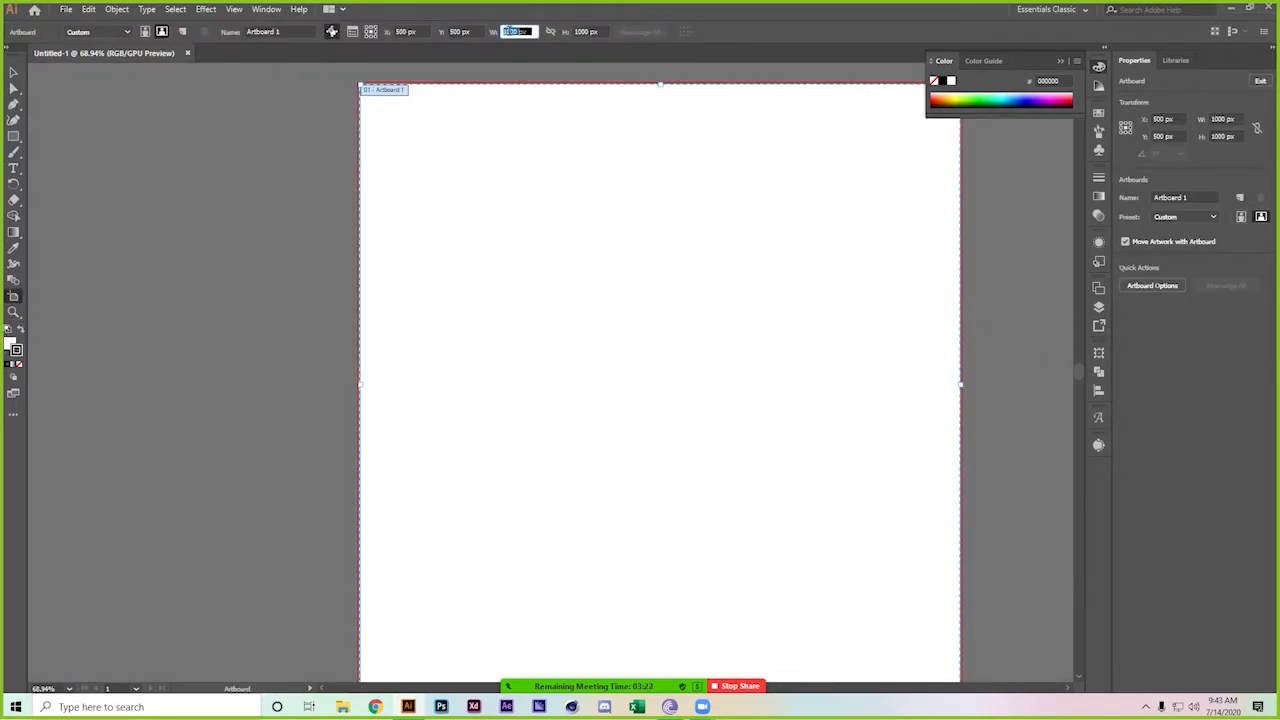
{"action": "type", "text": "19"}
{"action": "key", "text": "Tab"}
{"action": "type", "text": "1920"}
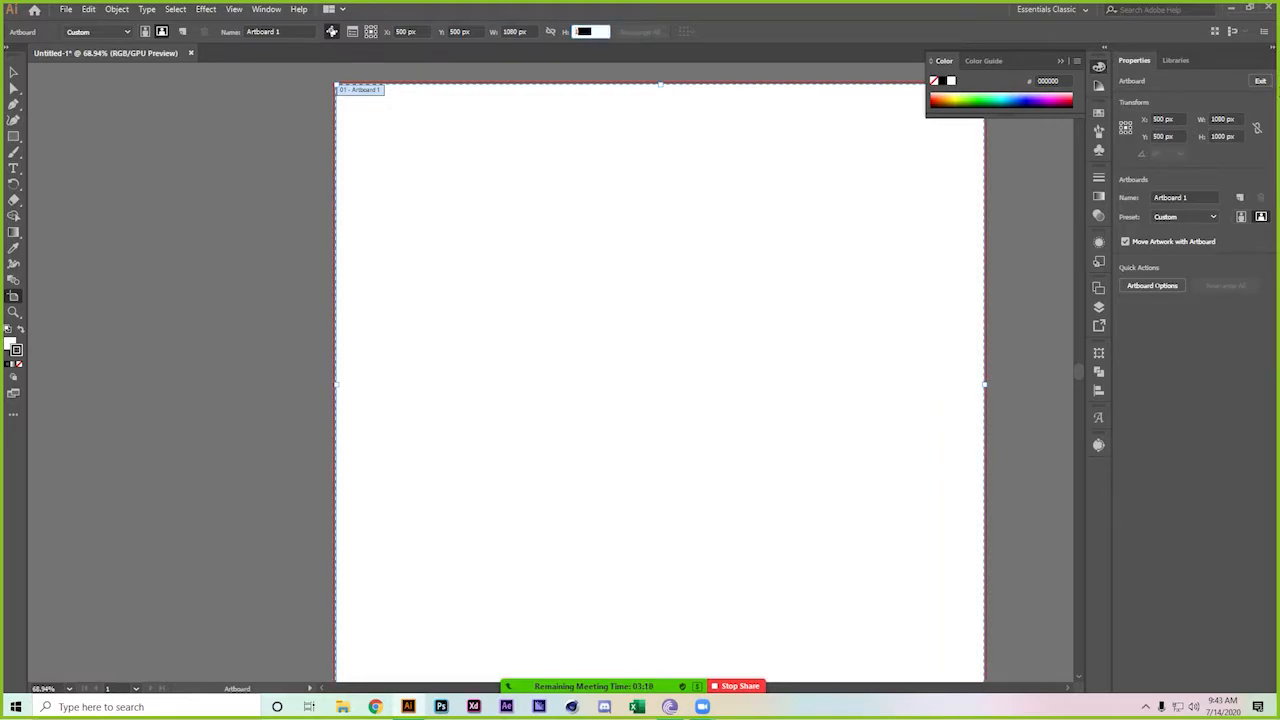
{"action": "key", "text": "Return"}
{"action": "key", "text": "ctrl+minus"}
{"action": "key", "text": "ctrl+minus"}
{"action": "key", "text": "ctrl+minus"}
{"action": "key", "text": "ctrl+minus"}
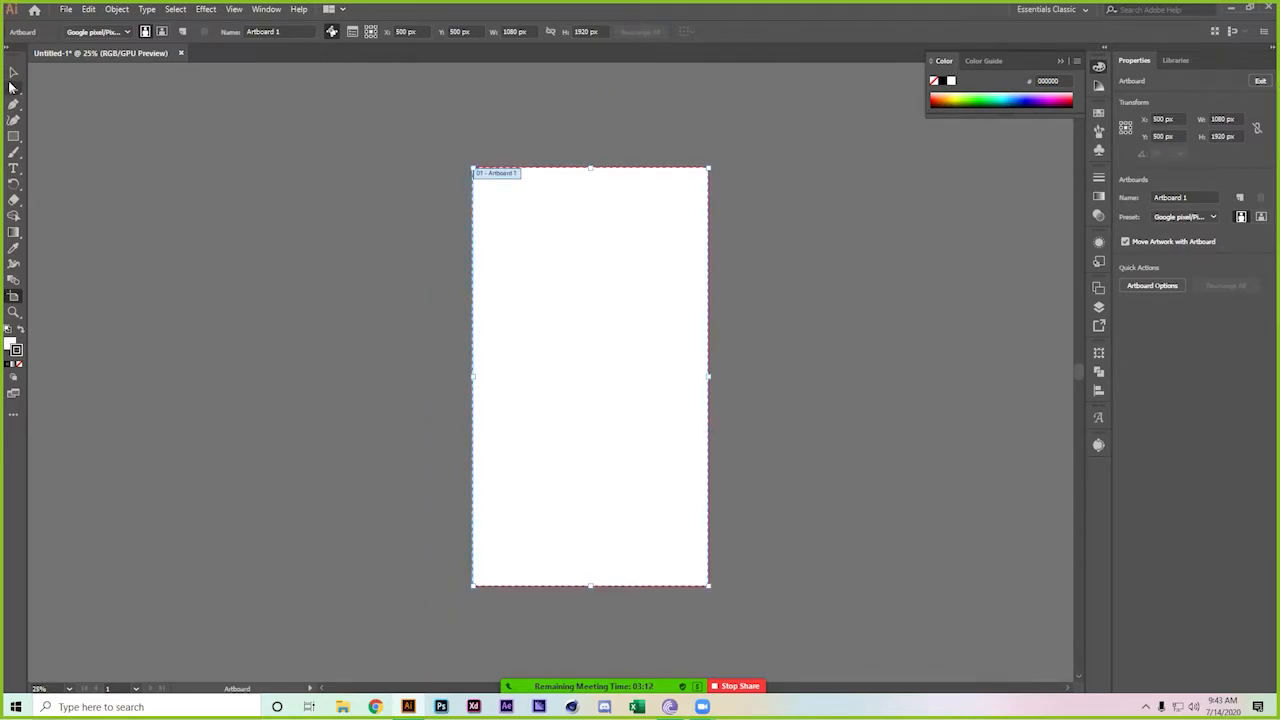
Draw a small square near the artboard's upper left and make it black
{"action": "left_click", "coordinate": [13, 72]}
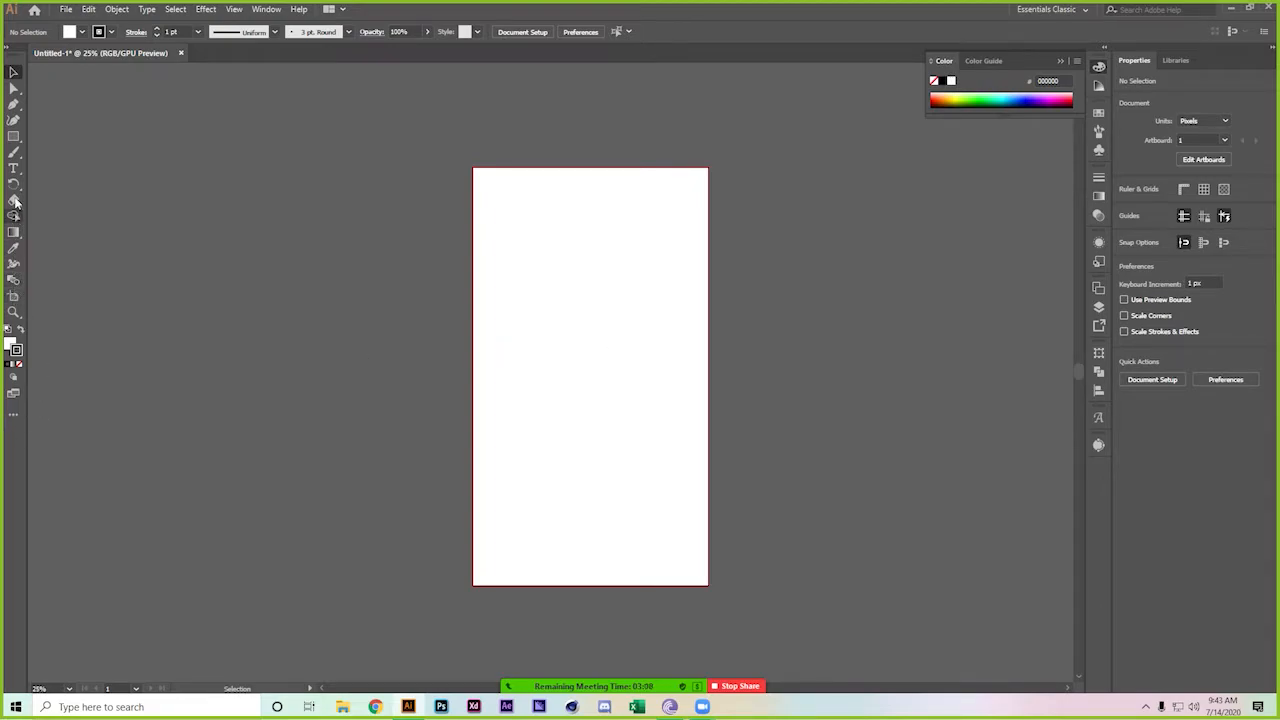
{"action": "left_click", "coordinate": [13, 136]}
{"action": "left_click_drag", "start_coordinate": [486, 267], "coordinate": [515, 296]}
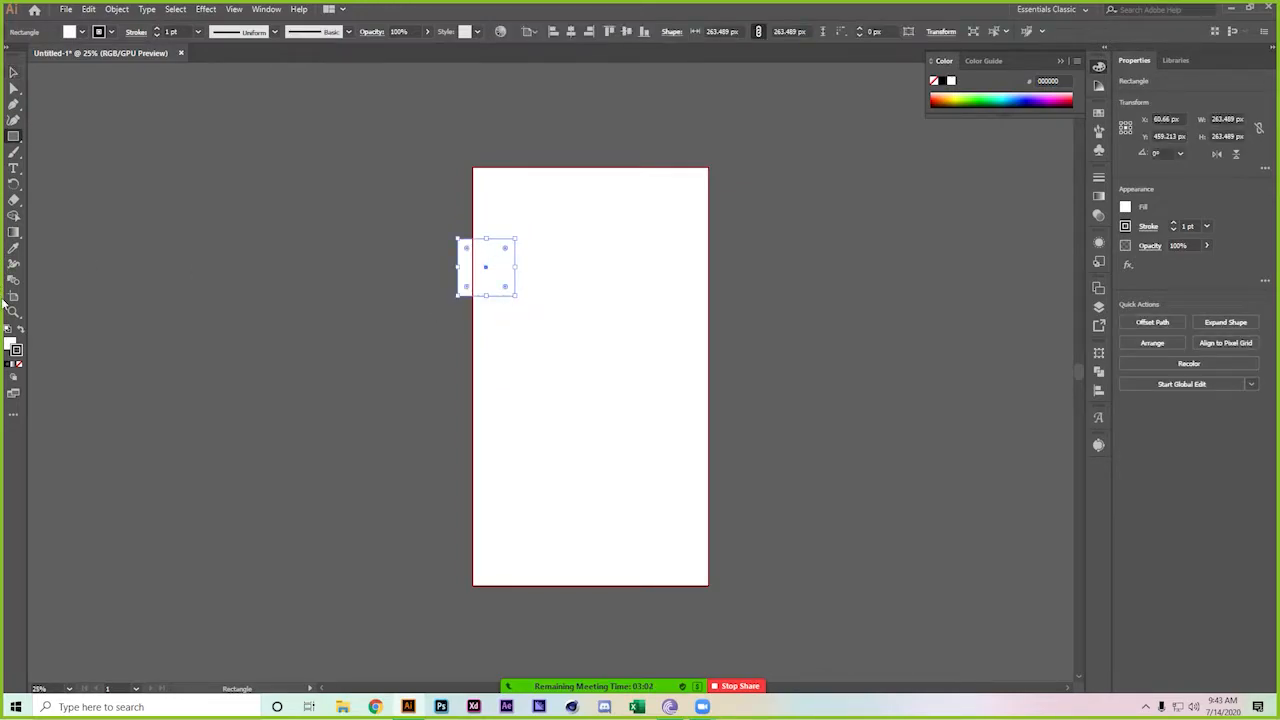
{"action": "left_click", "coordinate": [20, 338]}
Add two copies to the right, distribute all three evenly, and scale the row slightly narrower
{"action": "left_click", "coordinate": [13, 72]}
{"action": "left_click_drag", "start_coordinate": [487, 261], "coordinate": [671, 280]}
{"action": "left_click", "coordinate": [886, 310]}
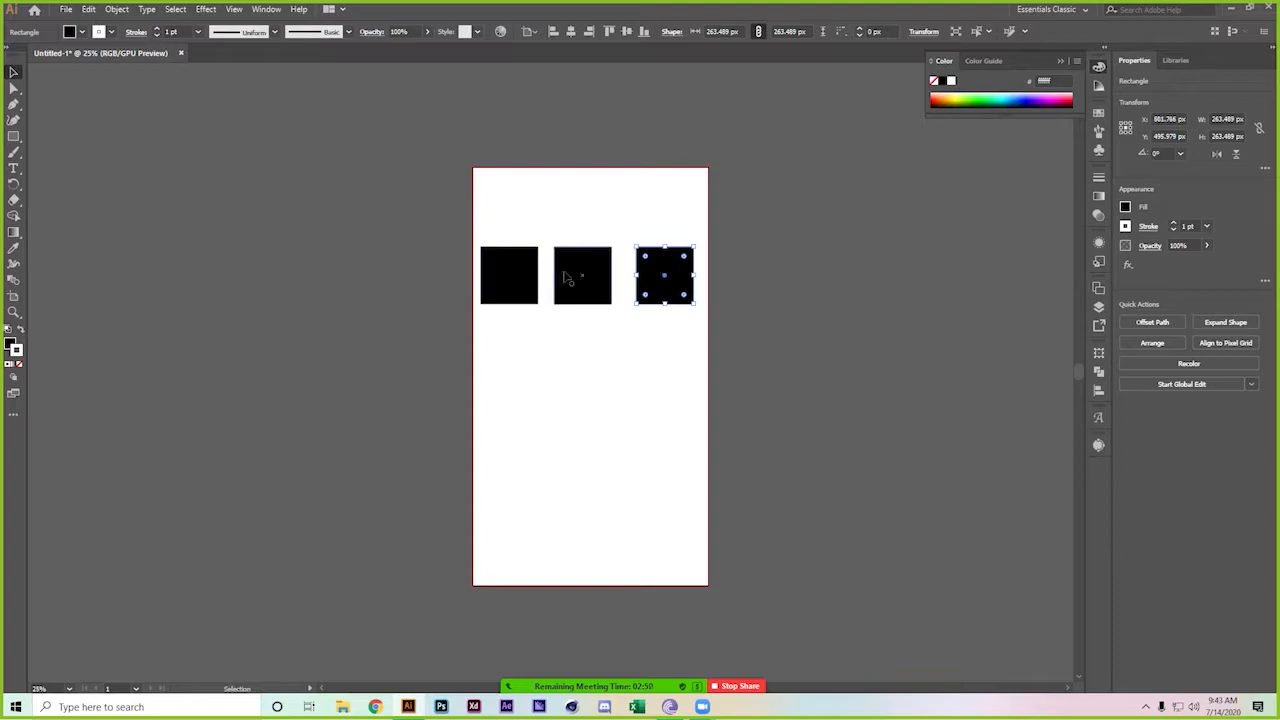
{"action": "left_click", "coordinate": [598, 273], "text": "shift"}
{"action": "left_click", "coordinate": [516, 270], "text": "shift"}
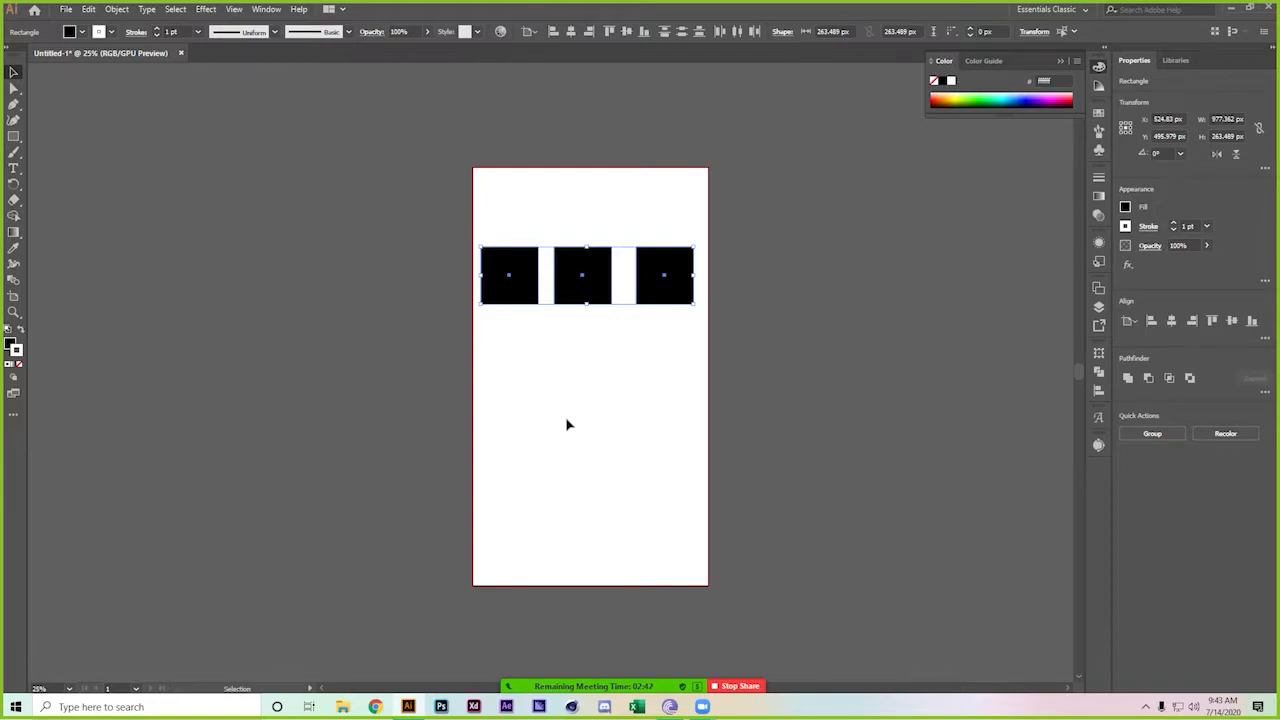
{"action": "left_click", "coordinate": [736, 31]}
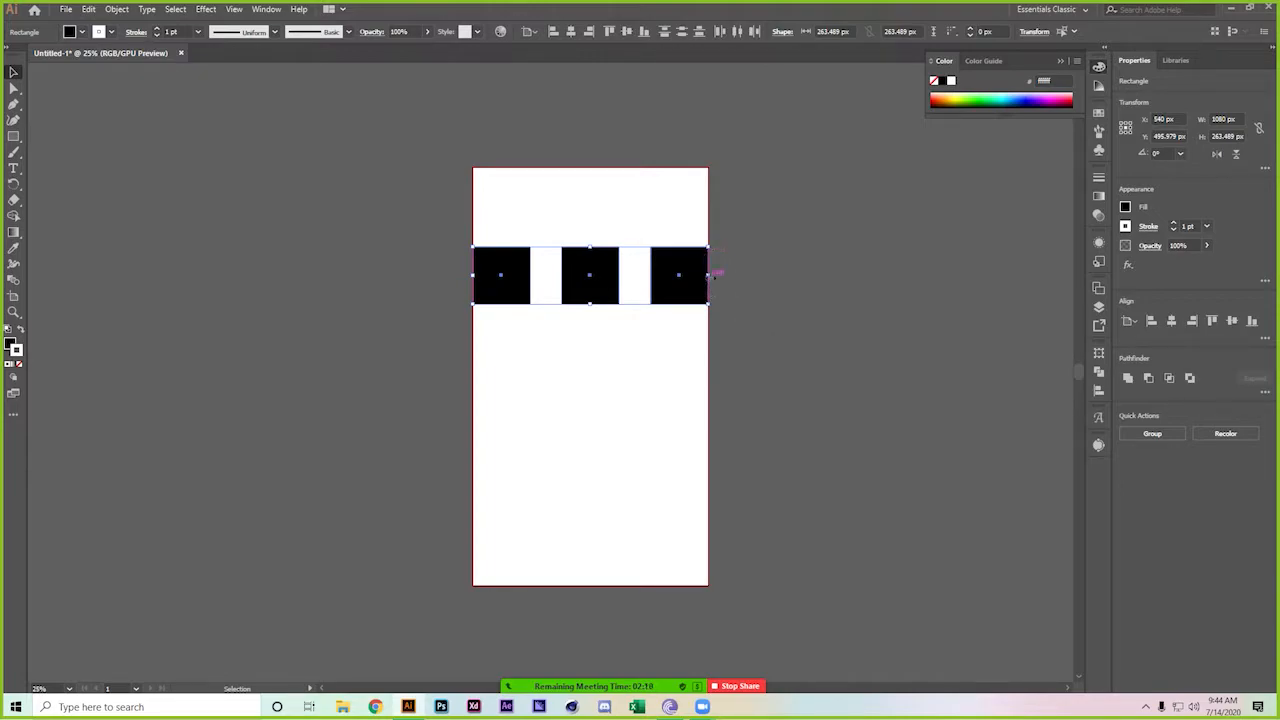
{"action": "left_click_drag", "start_coordinate": [709, 275], "coordinate": [700, 278]}
Show the grid, then hide the guides and the grid from the canvas context menu
{"action": "left_click", "coordinate": [796, 272]}
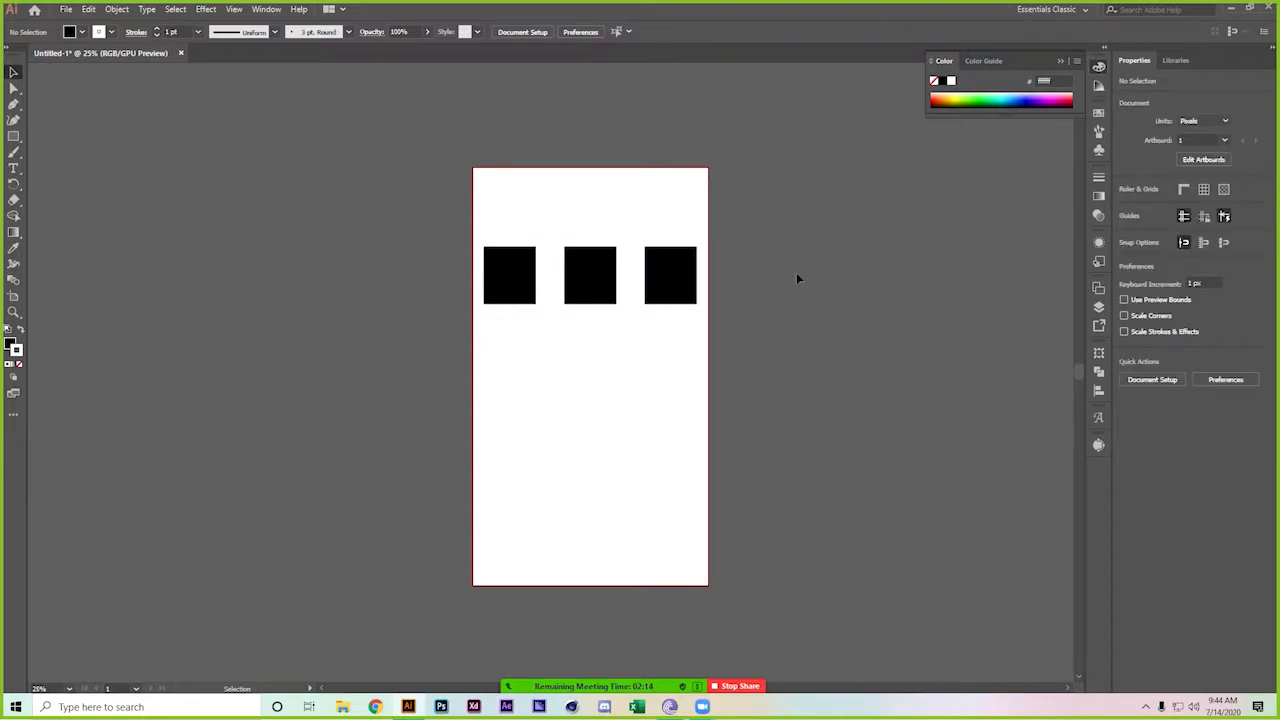
{"action": "right_click", "coordinate": [797, 279]}
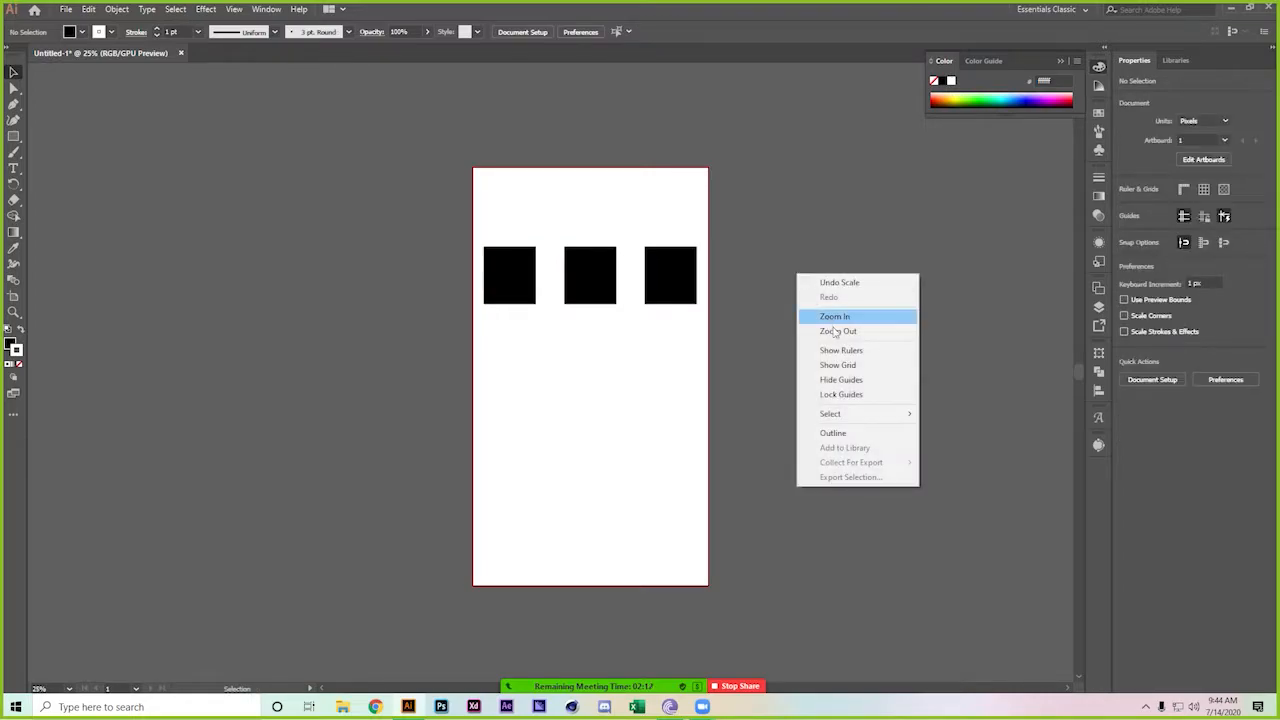
{"action": "left_click", "coordinate": [849, 365]}
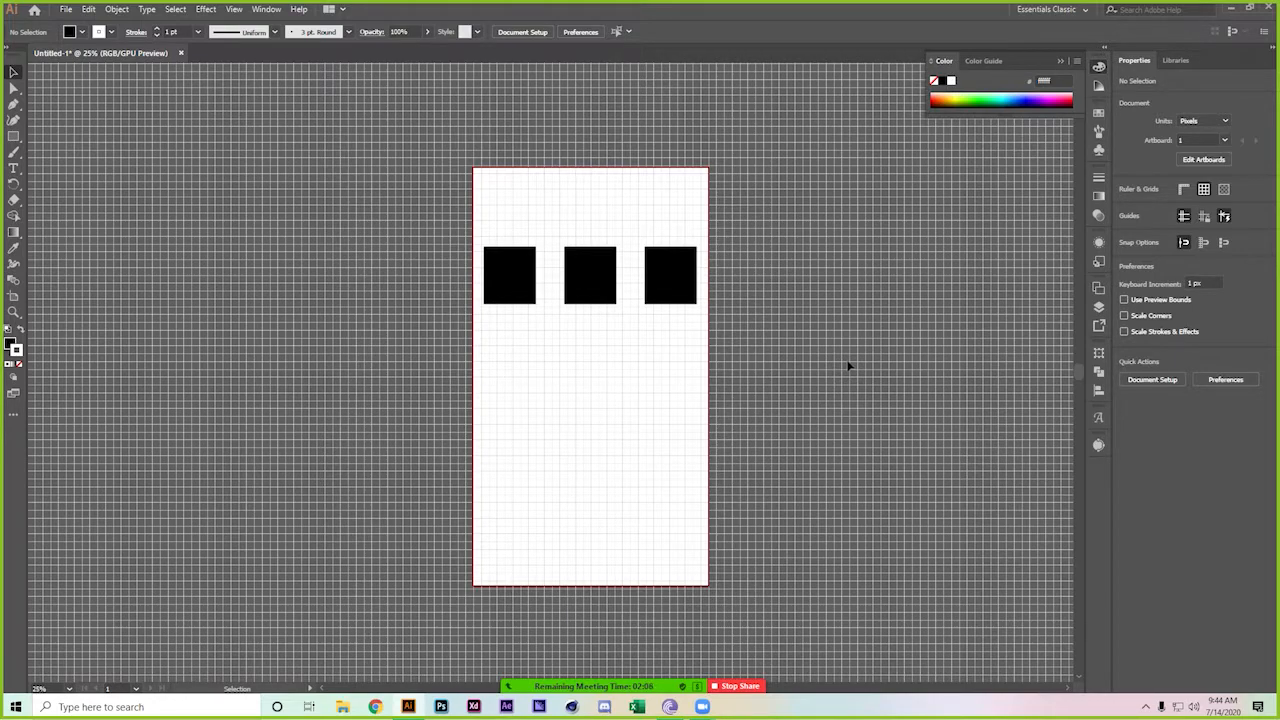
{"action": "right_click", "coordinate": [849, 366]}
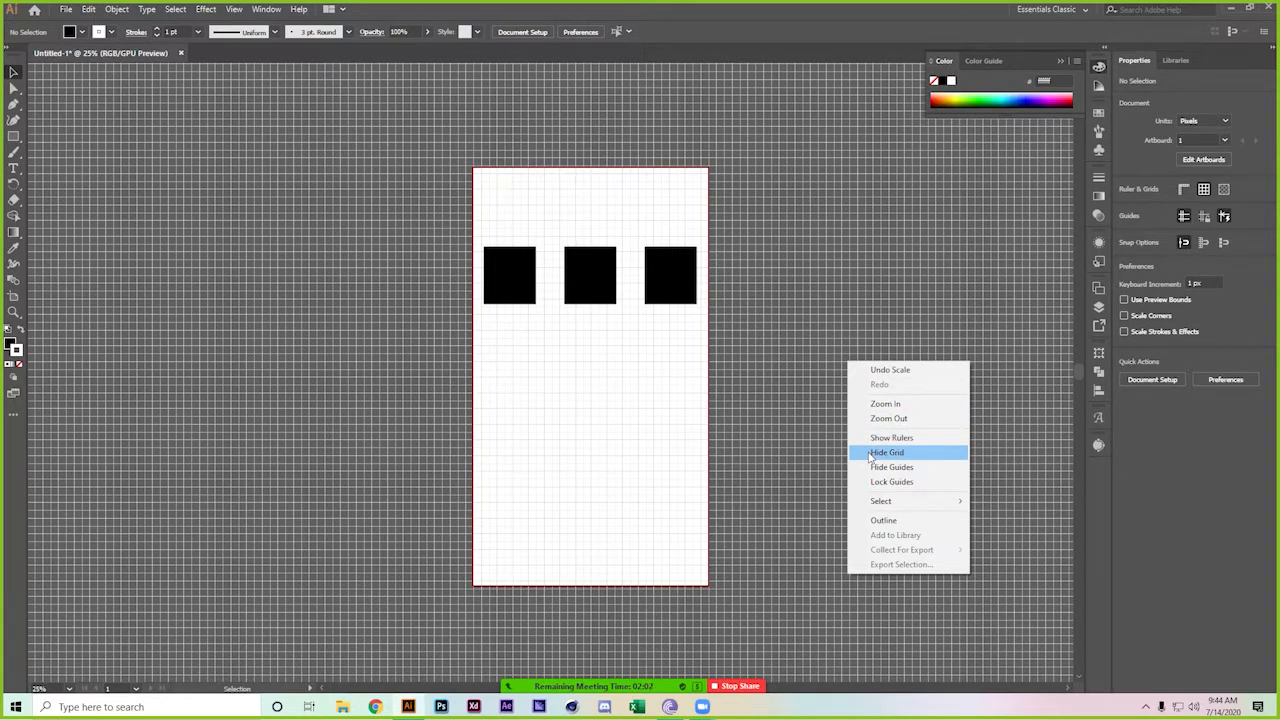
{"action": "left_click", "coordinate": [878, 467]}
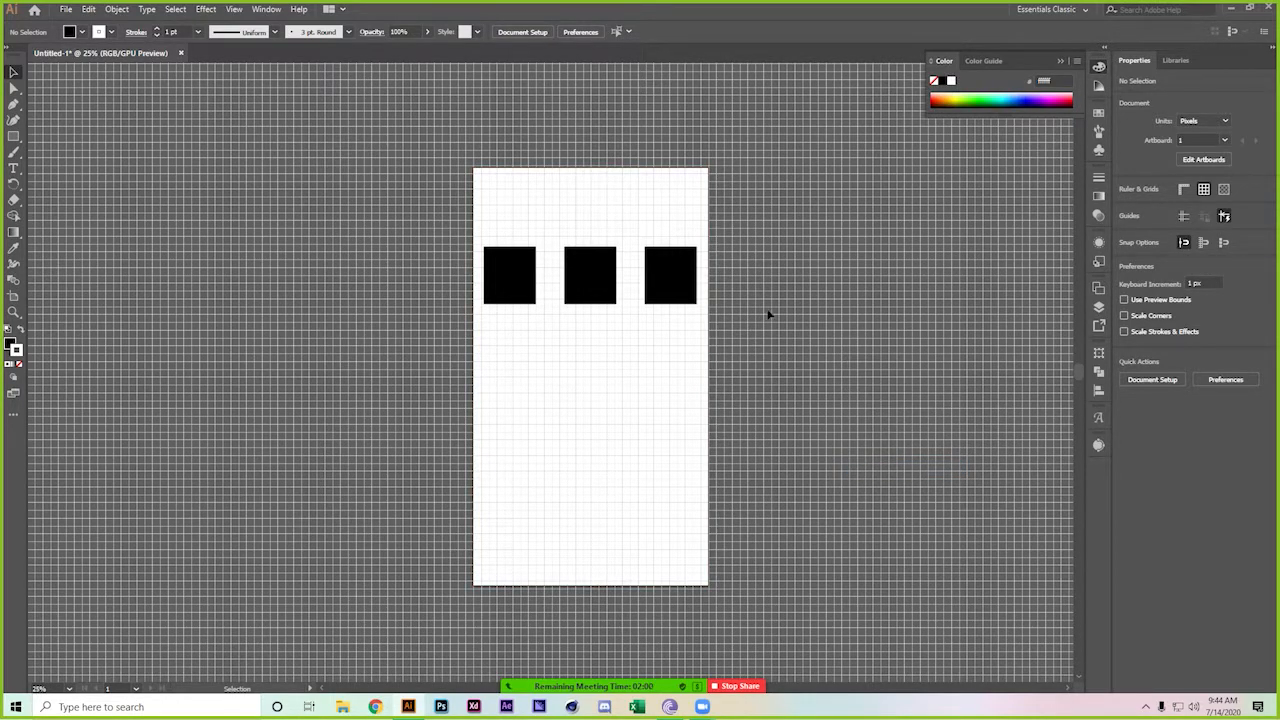
{"action": "right_click", "coordinate": [768, 314]}
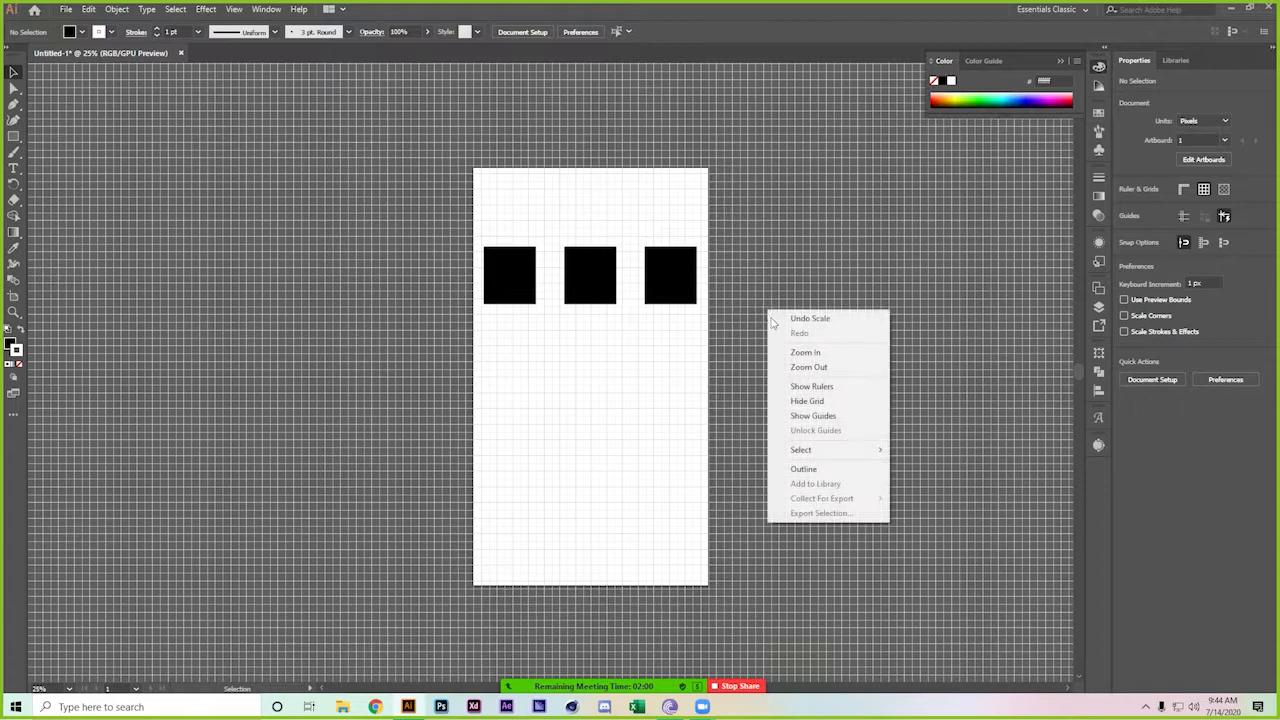
{"action": "left_click", "coordinate": [828, 401]}
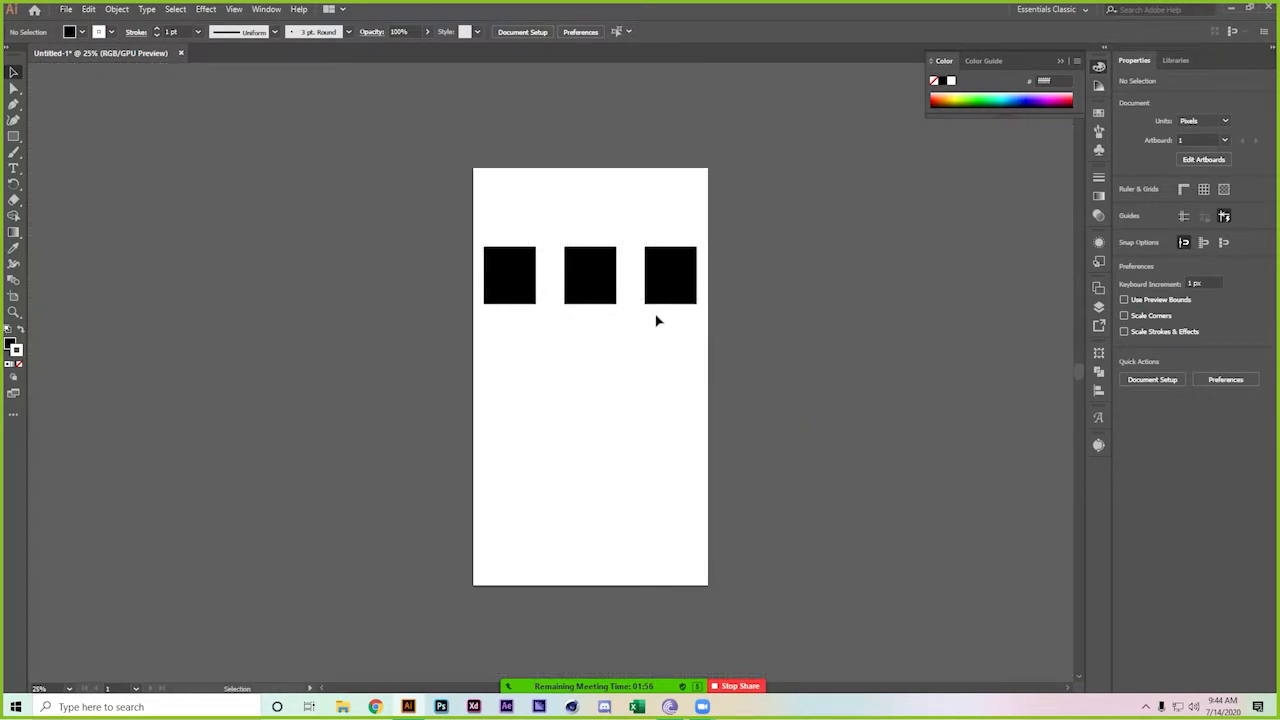
Select the three squares and centre them horizontally and vertically on the artboard
{"action": "left_click", "coordinate": [506, 271]}
{"action": "left_click", "coordinate": [615, 269], "text": "shift"}
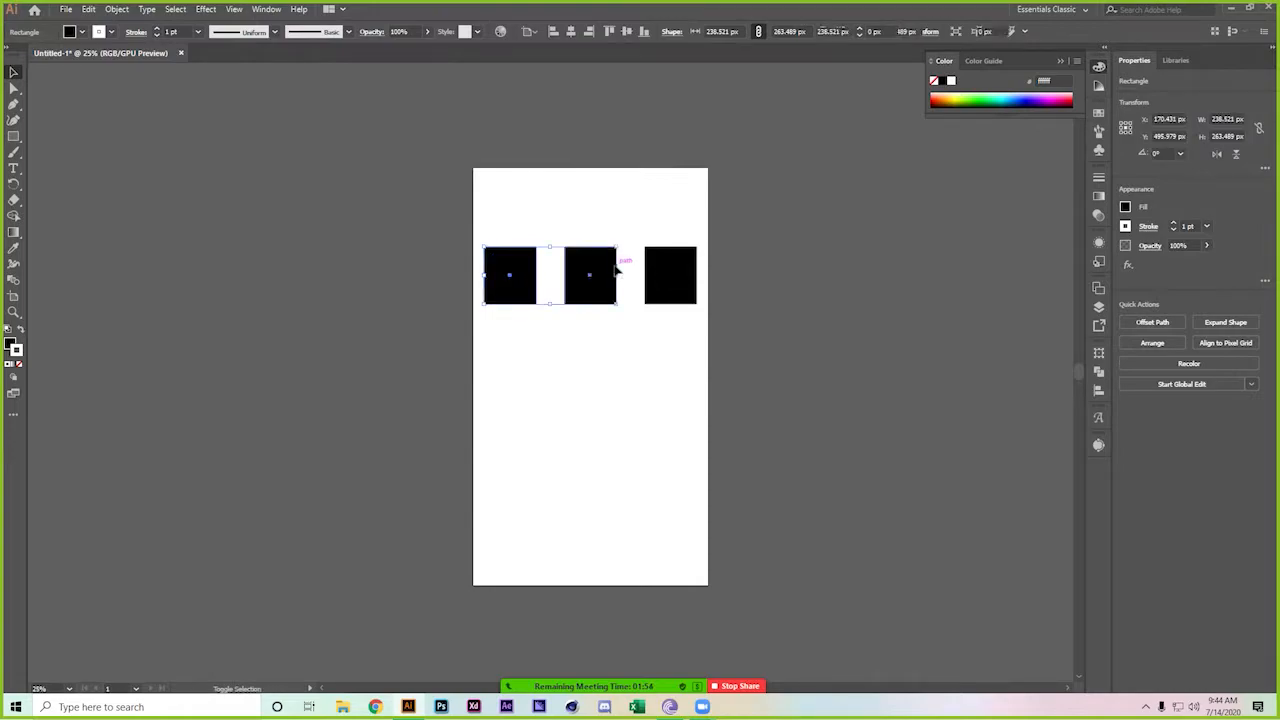
{"action": "left_click", "coordinate": [684, 283], "text": "shift"}
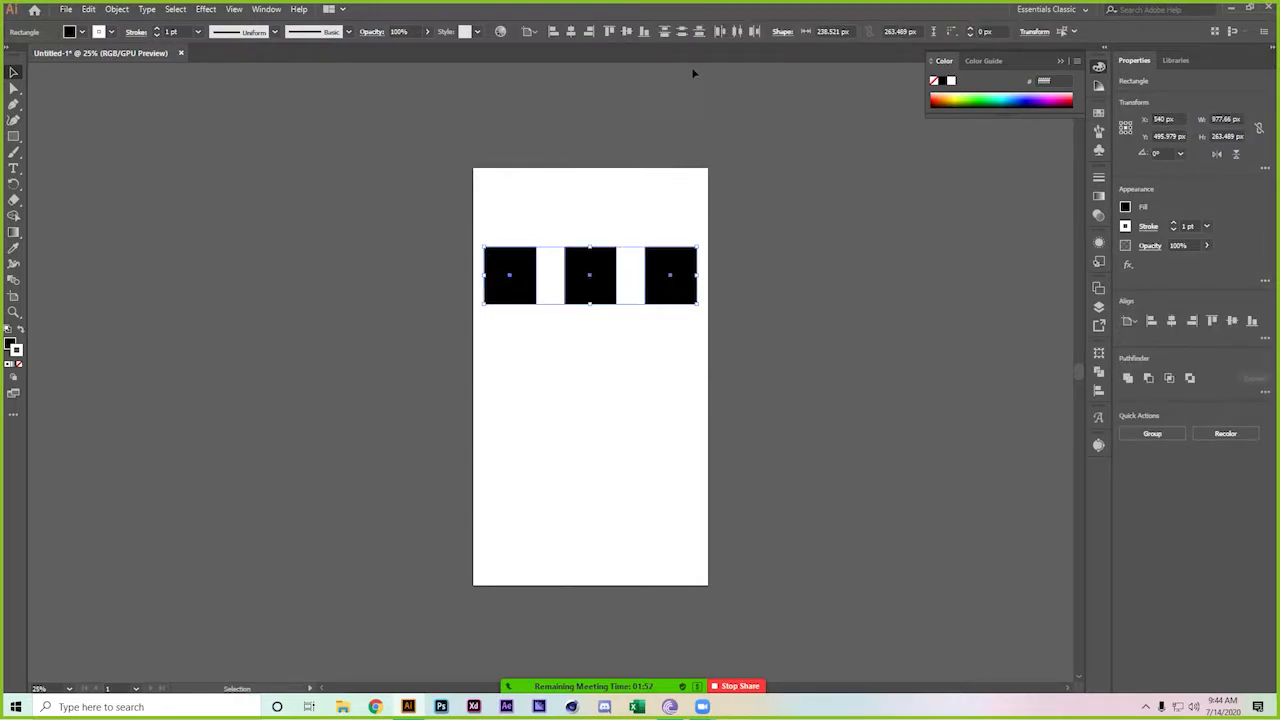
{"action": "left_click", "coordinate": [698, 32]}
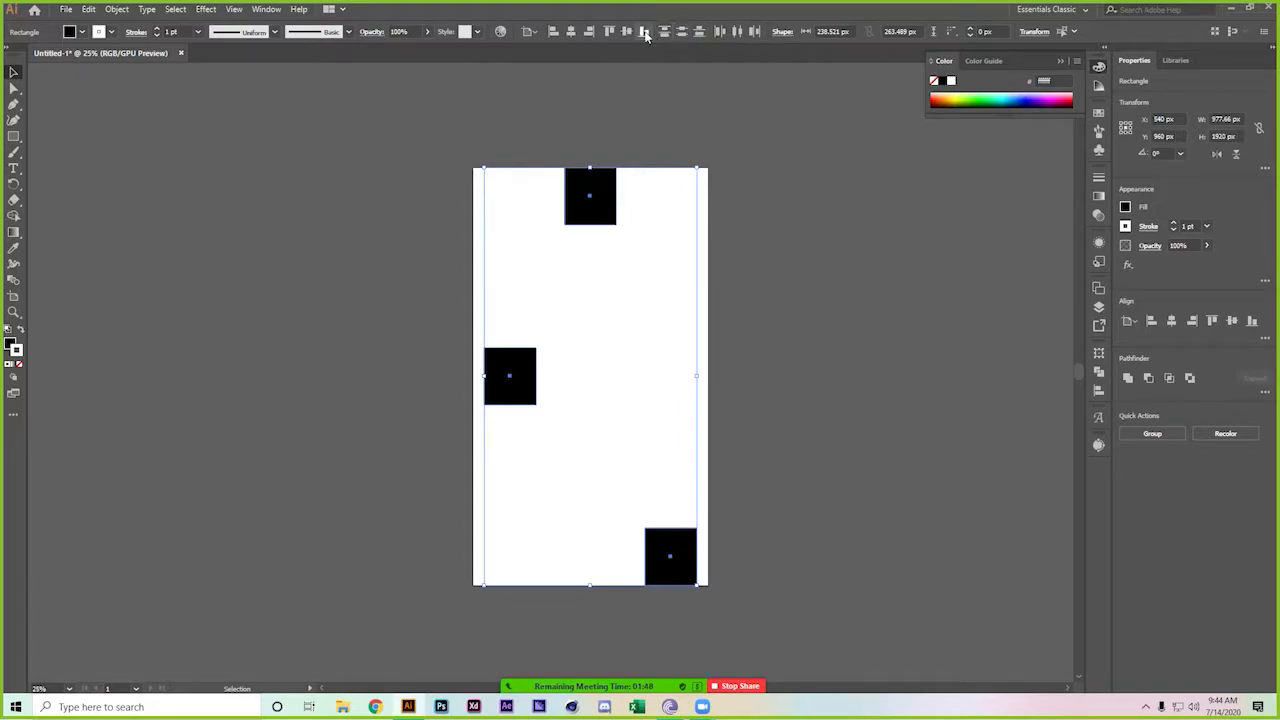
{"action": "left_click", "coordinate": [645, 32]}
{"action": "left_click", "coordinate": [626, 32]}
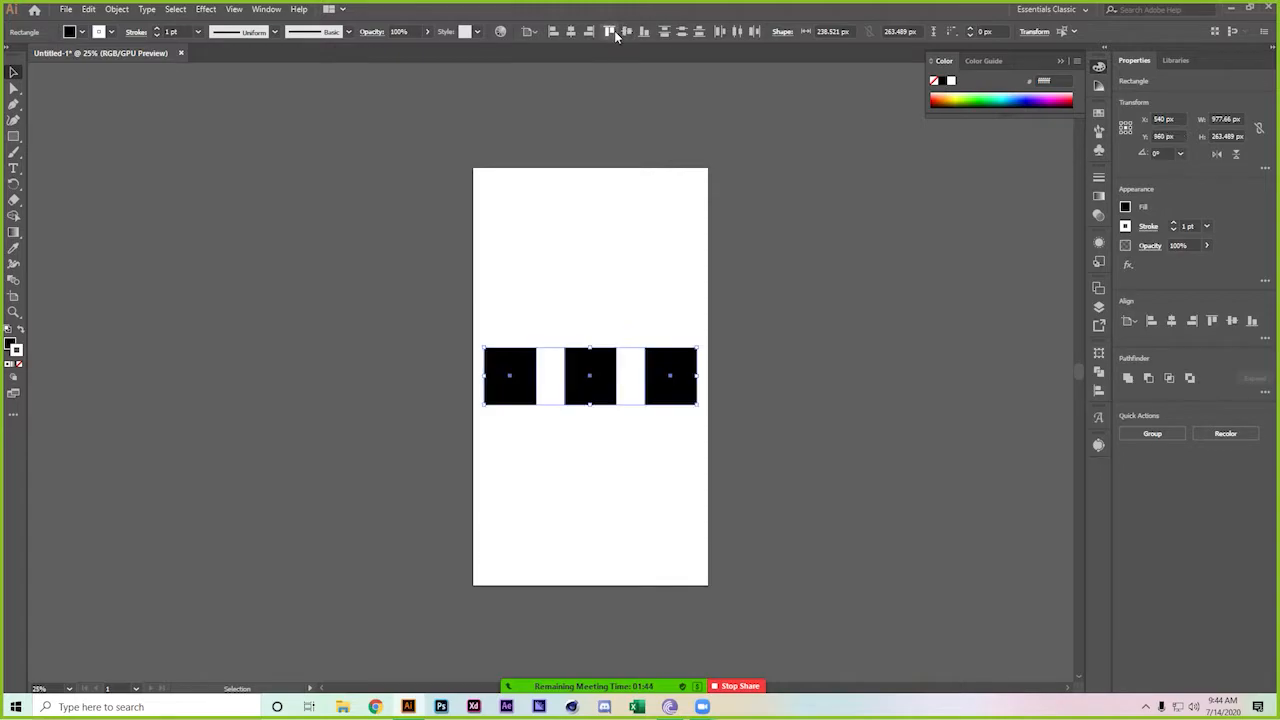
{"action": "left_click", "coordinate": [612, 32]}
{"action": "left_click", "coordinate": [589, 33]}
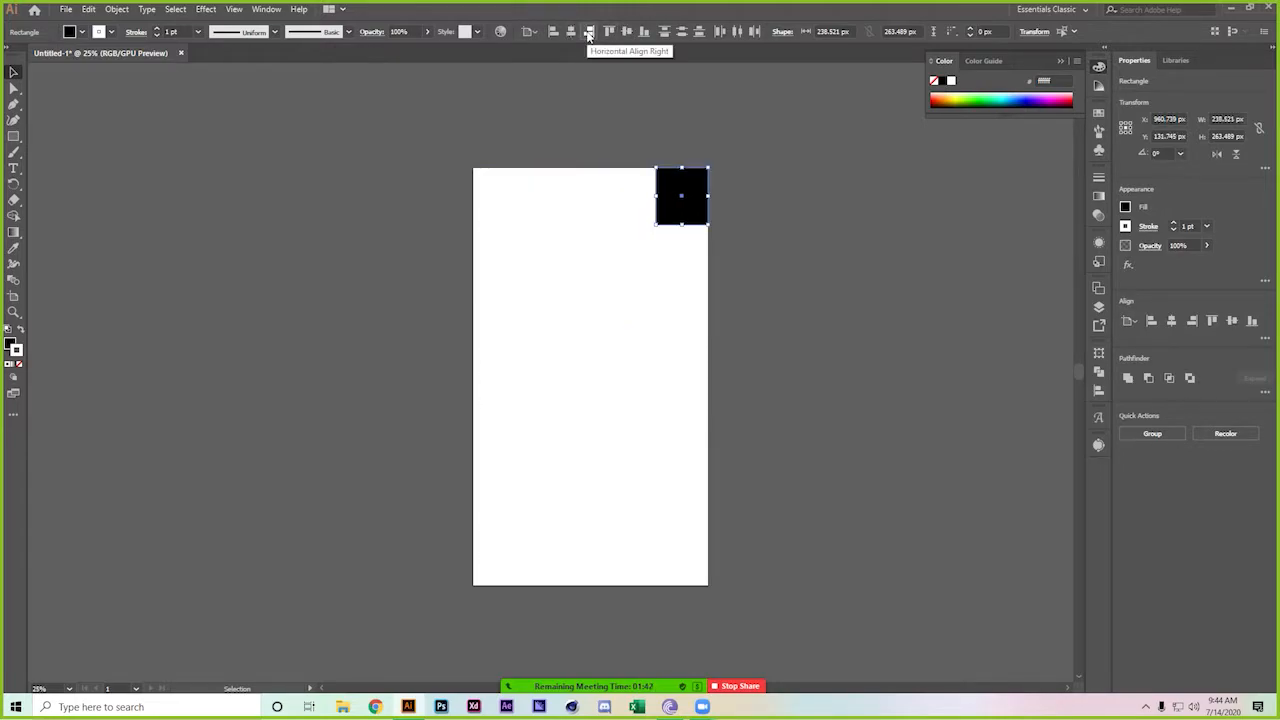
{"action": "left_click", "coordinate": [571, 33]}
{"action": "left_click", "coordinate": [553, 32]}
{"action": "left_click", "coordinate": [571, 32]}
{"action": "left_click", "coordinate": [626, 32]}
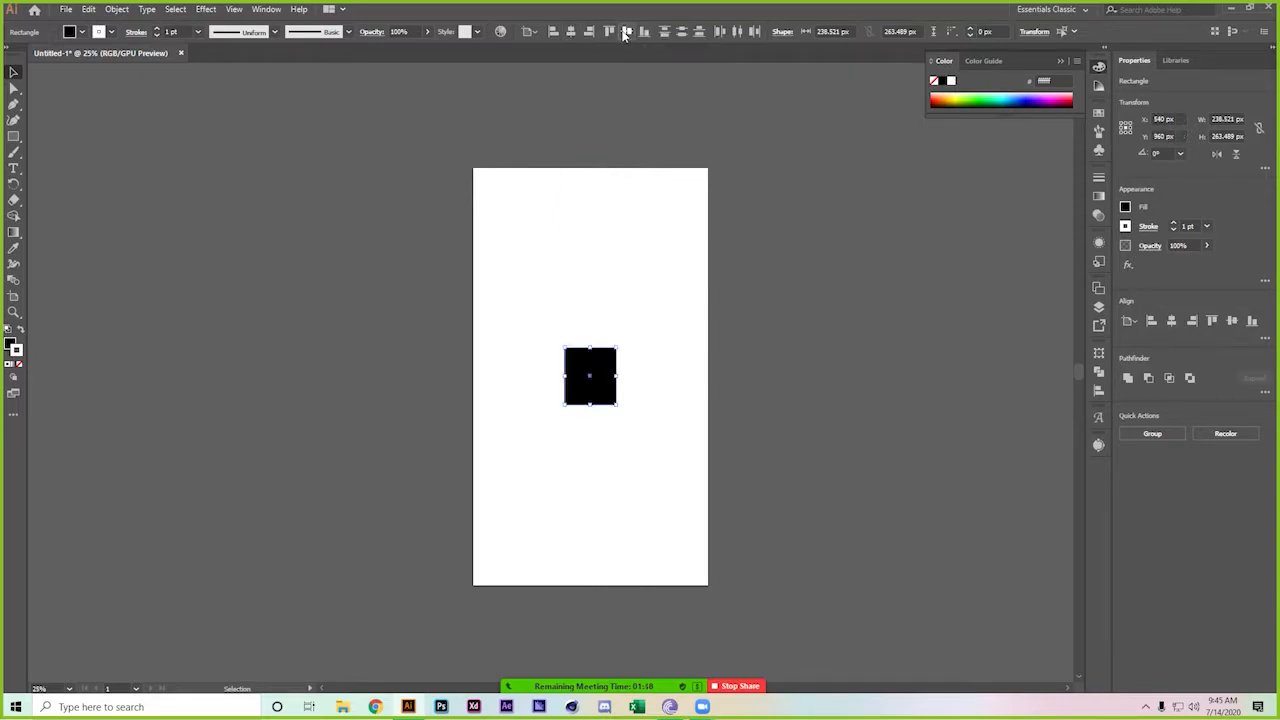
{"action": "left_click", "coordinate": [789, 254]}
Enlarge the centred black square and add a nested rectangle at its centre
{"action": "left_click", "coordinate": [606, 386]}
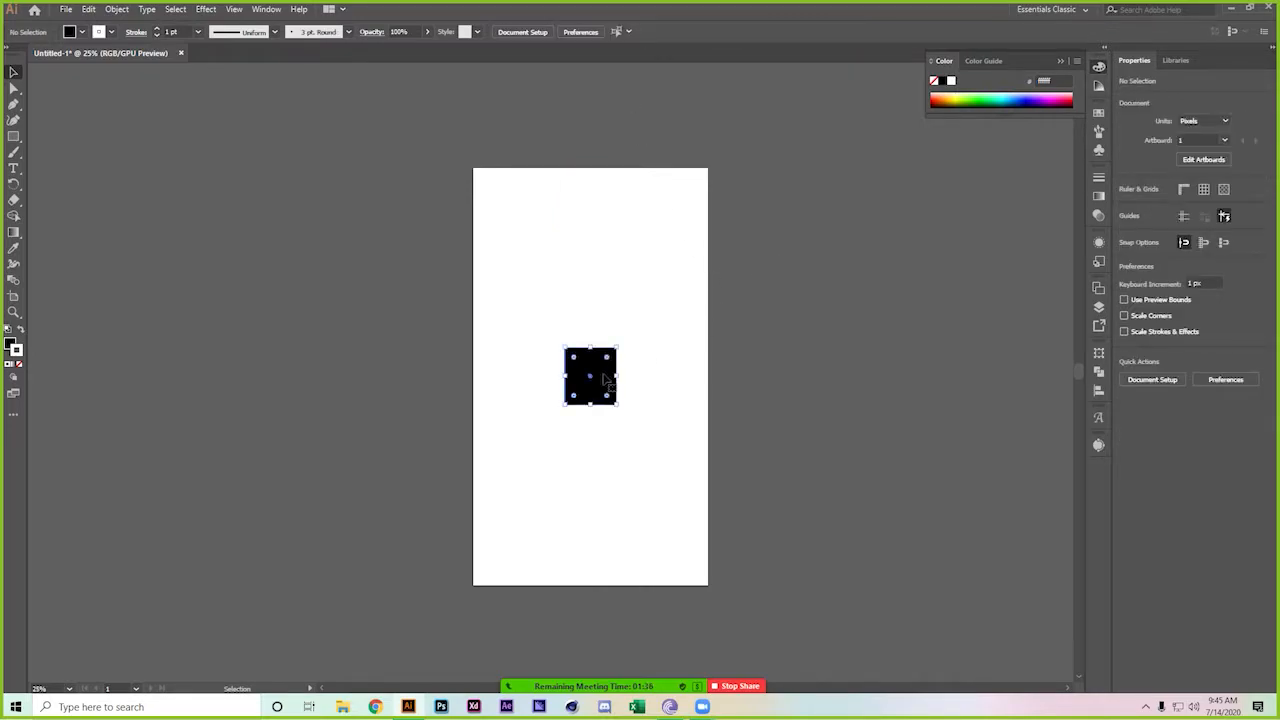
{"action": "left_click_drag", "start_coordinate": [617, 348], "coordinate": [663, 297]}
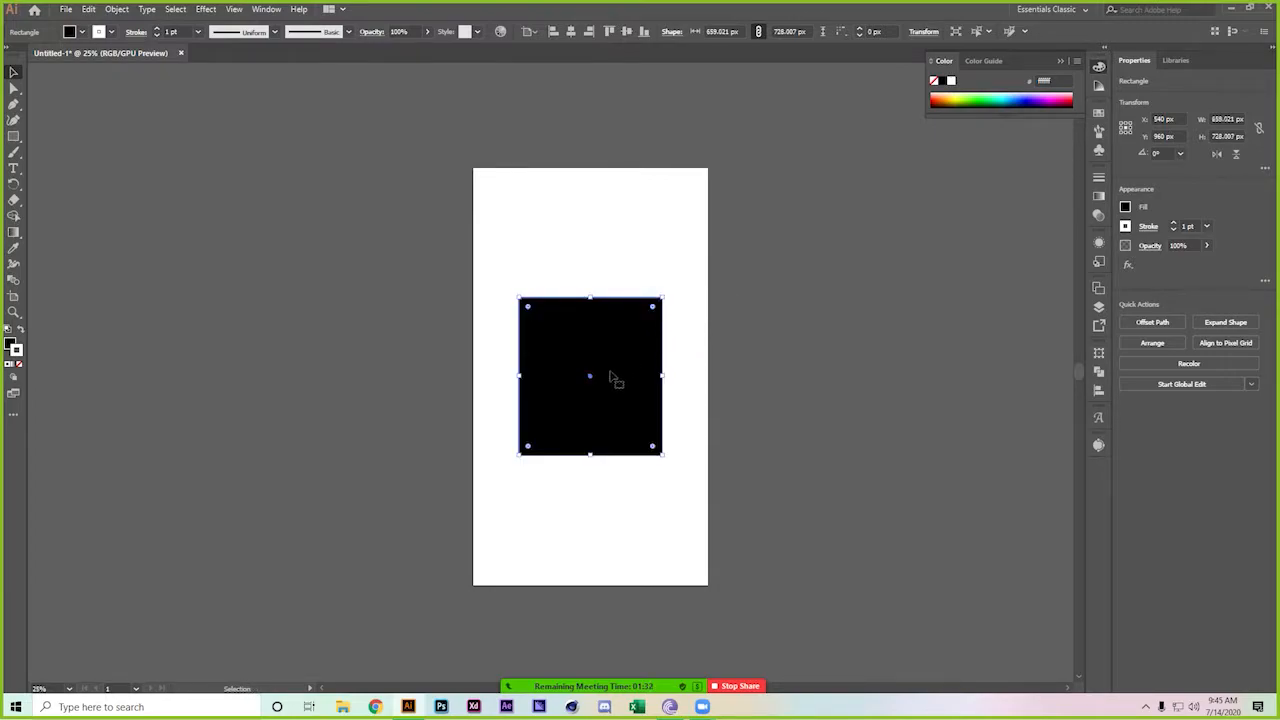
{"action": "key", "text": "ctrl+shift+a"}
{"action": "left_click_drag", "start_coordinate": [590, 376], "coordinate": [710, 217]}
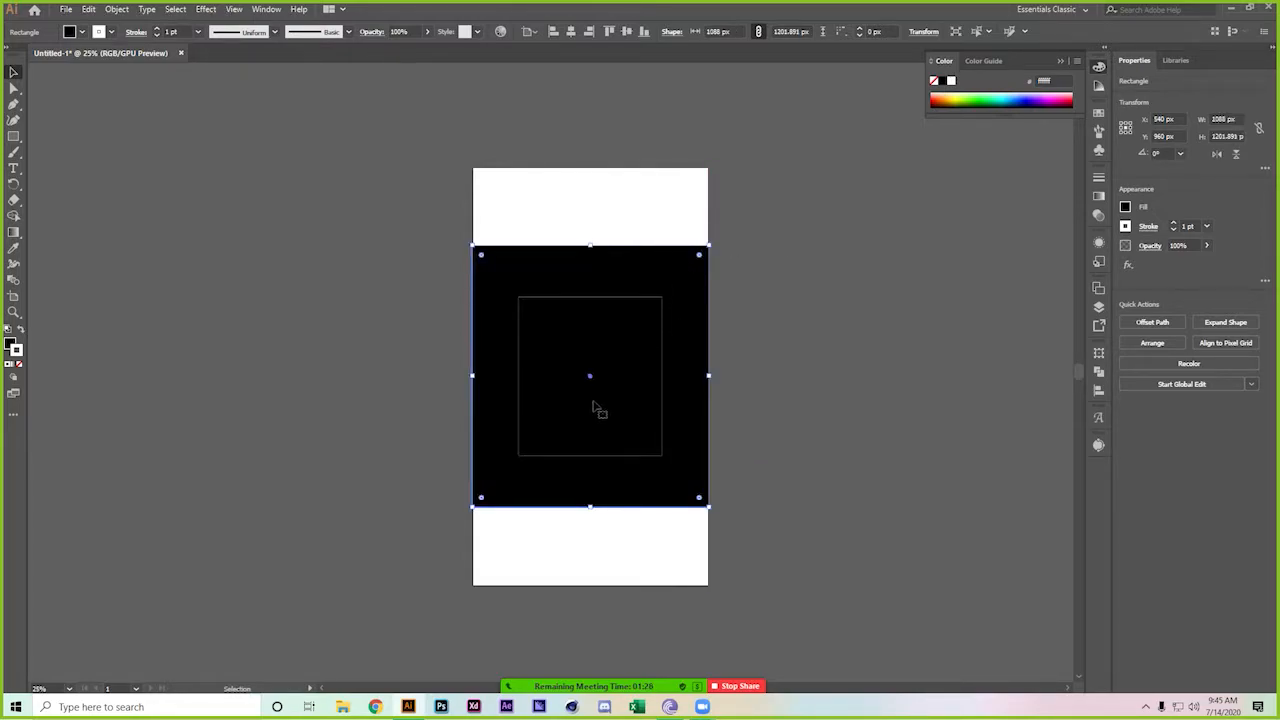
{"action": "key", "text": "a"}
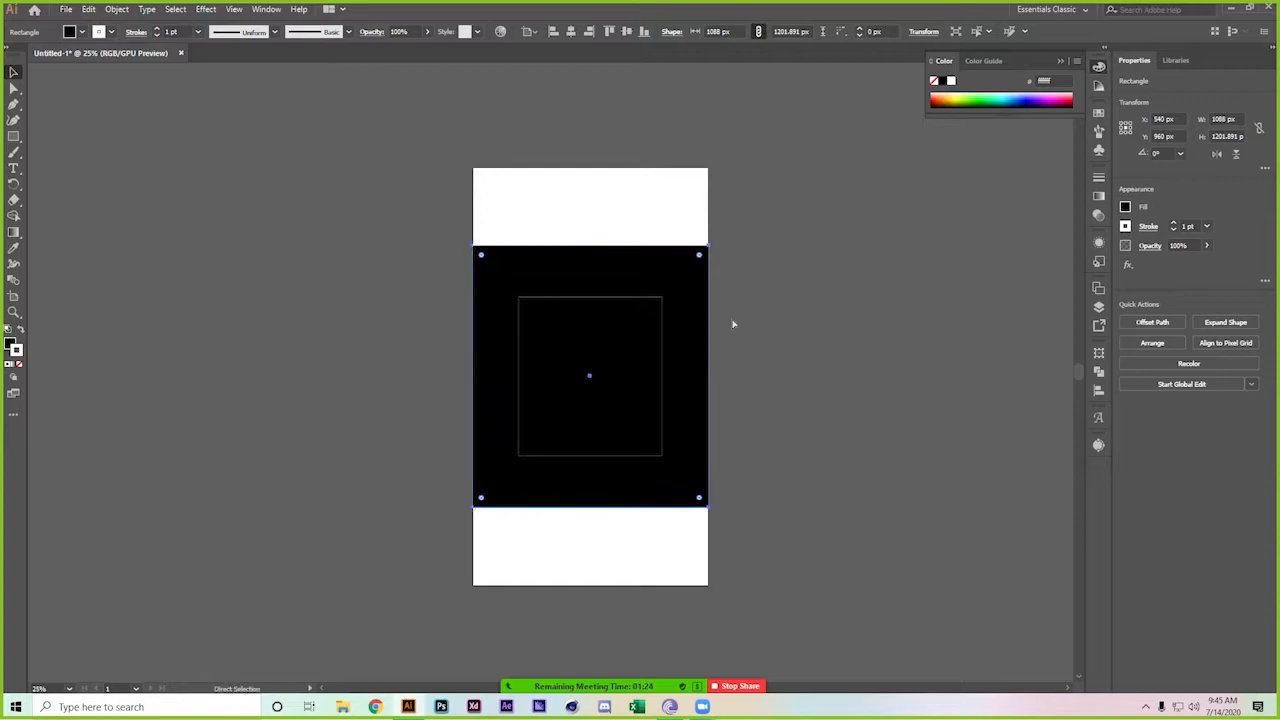
{"action": "key", "text": "v"}
{"action": "left_click", "coordinate": [749, 317]}
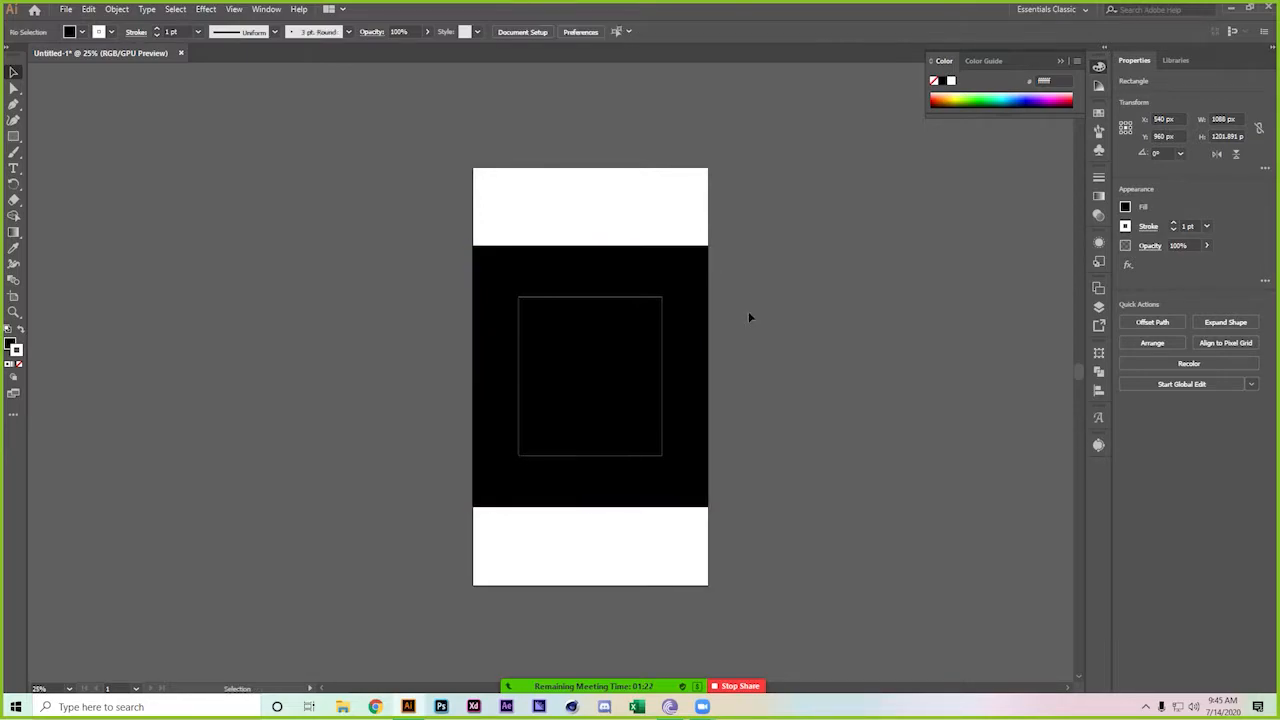
{"action": "key", "text": "ctrl+z"}
{"action": "left_click", "coordinate": [778, 272]}
Set all three nested rectangles to 20% opacity and scale a smaller copy inward
{"action": "left_click_drag", "start_coordinate": [784, 258], "coordinate": [448, 492]}
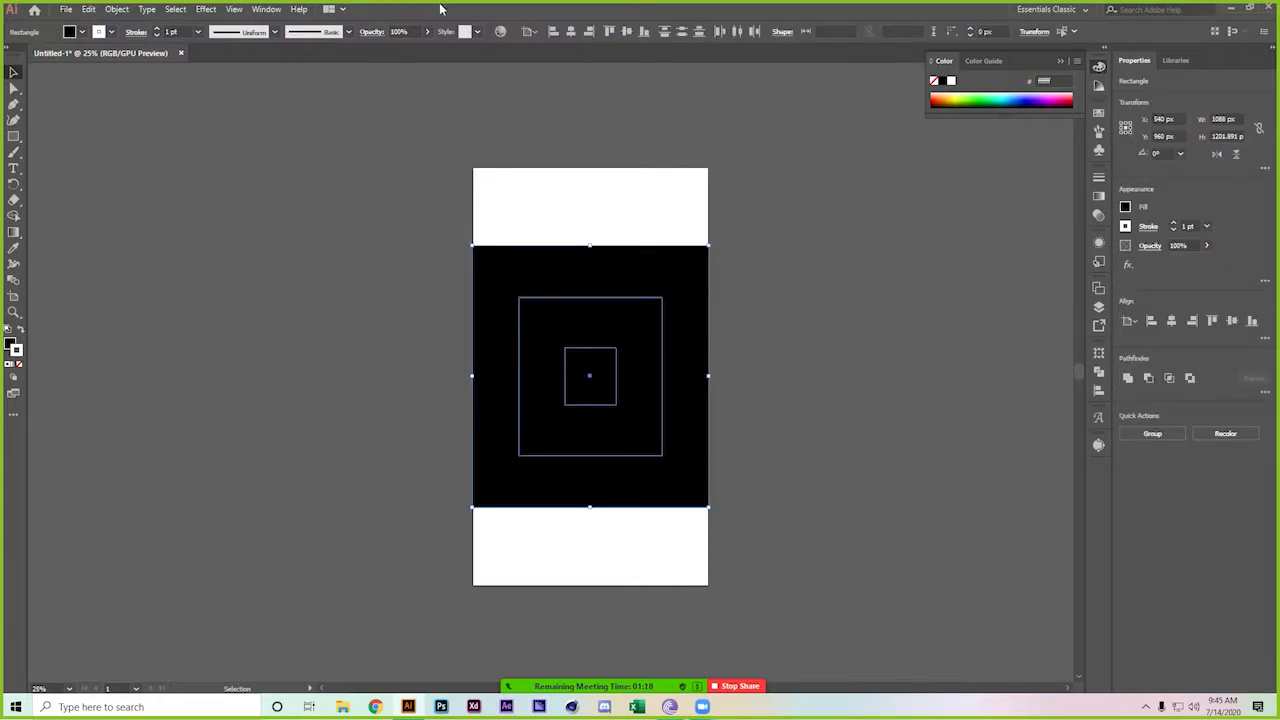
{"action": "left_click", "coordinate": [410, 31]}
{"action": "double_click", "coordinate": [408, 31]}
{"action": "type", "text": "2"}
{"action": "type", "text": "0"}
{"action": "key", "text": "Return"}
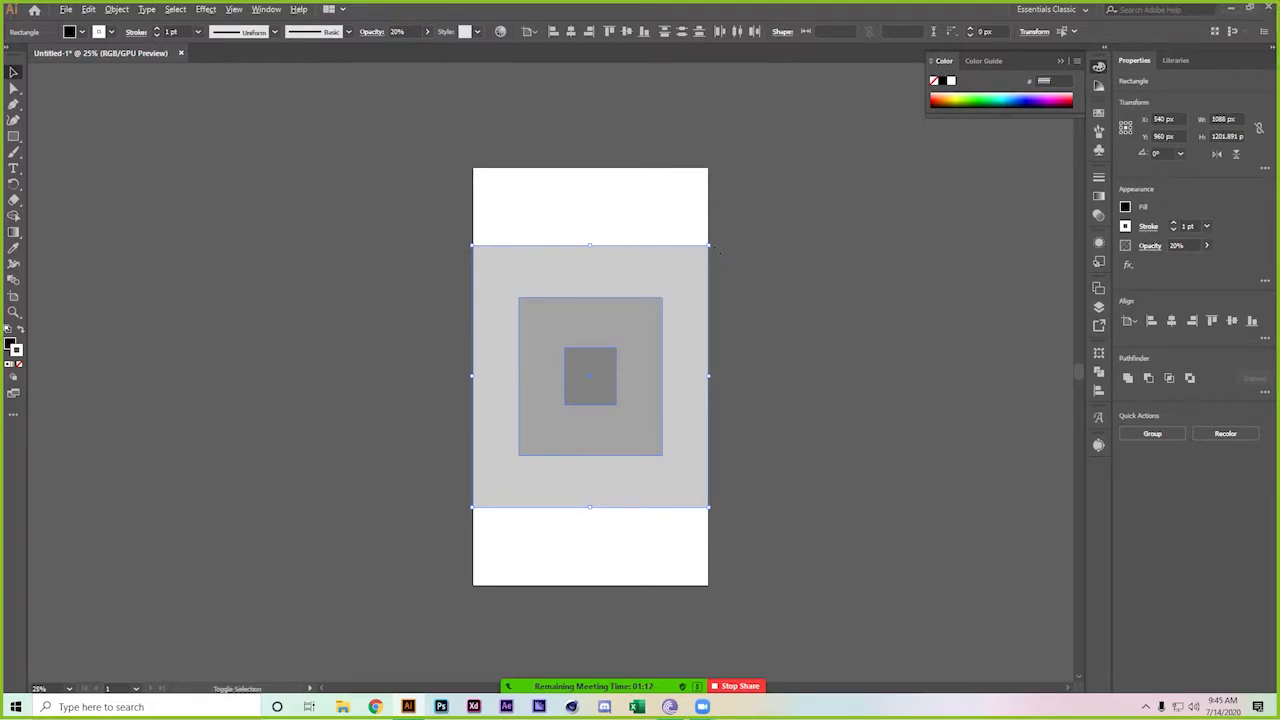
{"action": "left_click_drag", "start_coordinate": [716, 245], "coordinate": [762, 186]}
Rescale the nested rectangles so the whole set fits back within the artboard
{"action": "left_click", "coordinate": [222, 170]}
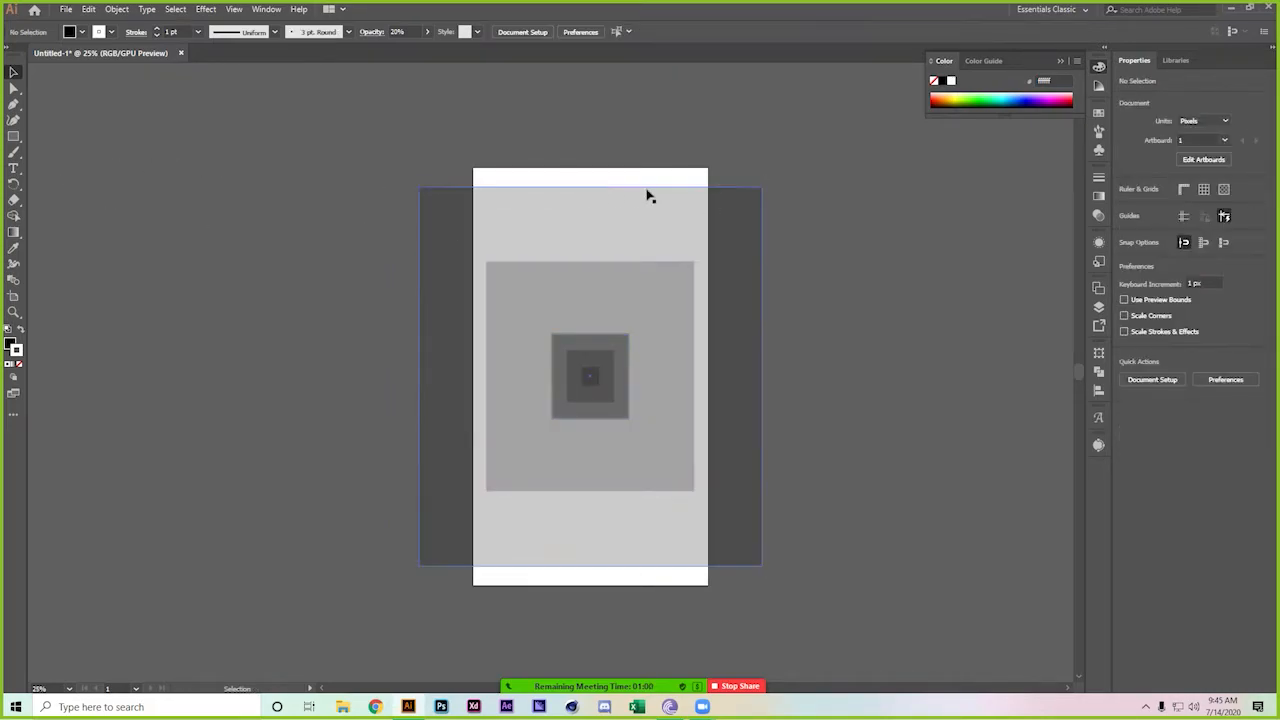
{"action": "left_click", "coordinate": [517, 540]}
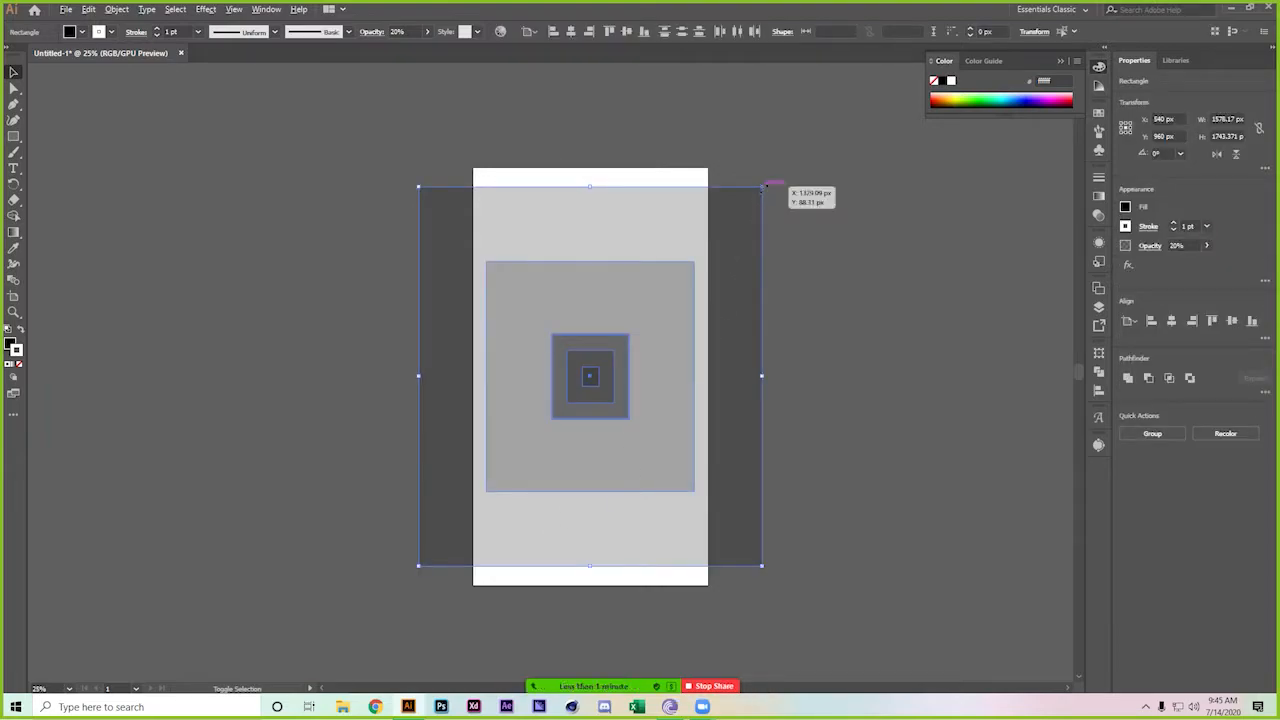
{"action": "left_click_drag", "start_coordinate": [762, 186], "coordinate": [935, 115]}
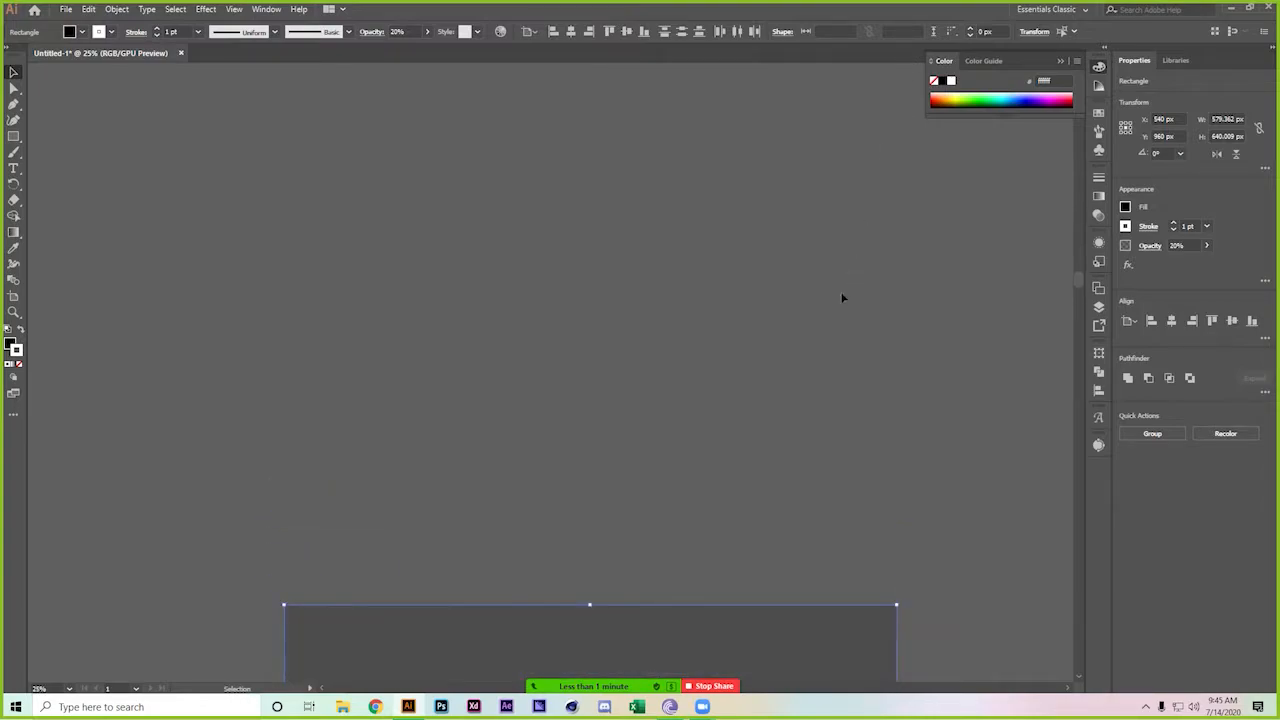
{"action": "left_click_drag", "start_coordinate": [803, 422], "coordinate": [770, 46]}
{"action": "left_click_drag", "start_coordinate": [723, 377], "coordinate": [743, 210]}
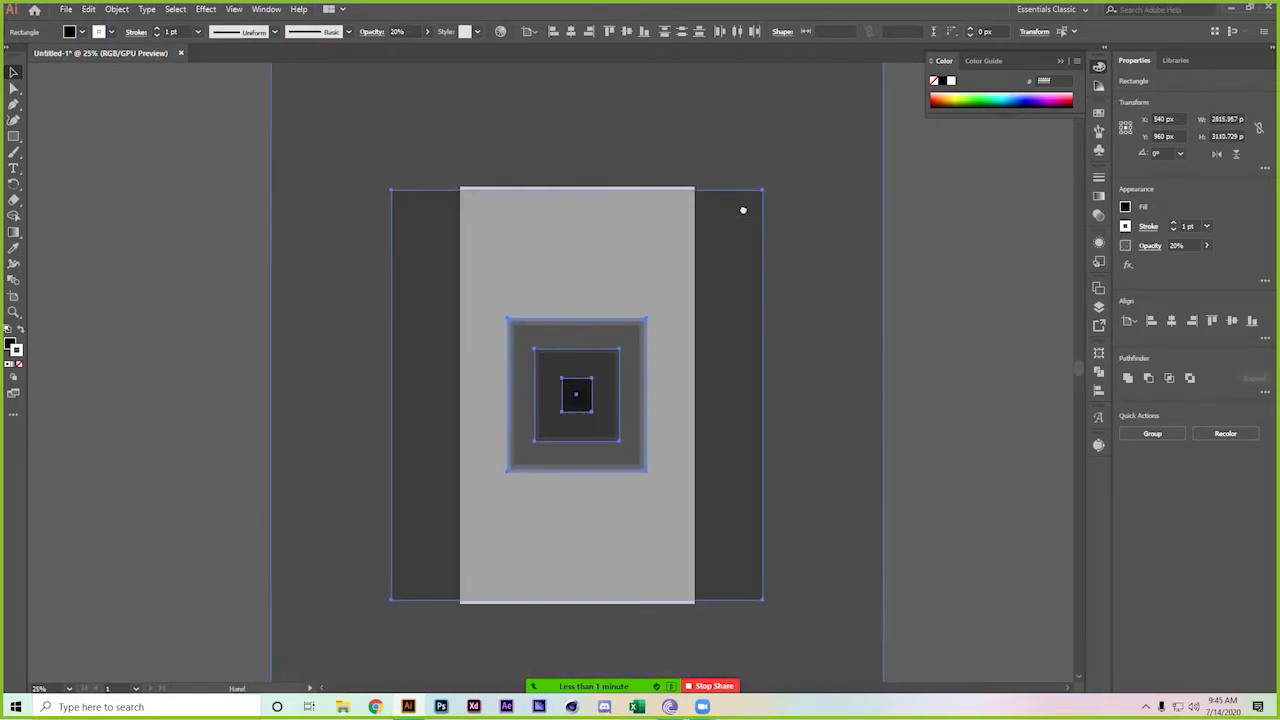
{"action": "left_click", "coordinate": [925, 361]}
{"action": "scroll", "coordinate": [923, 362], "scroll_direction": "down", "scroll_amount": 2}
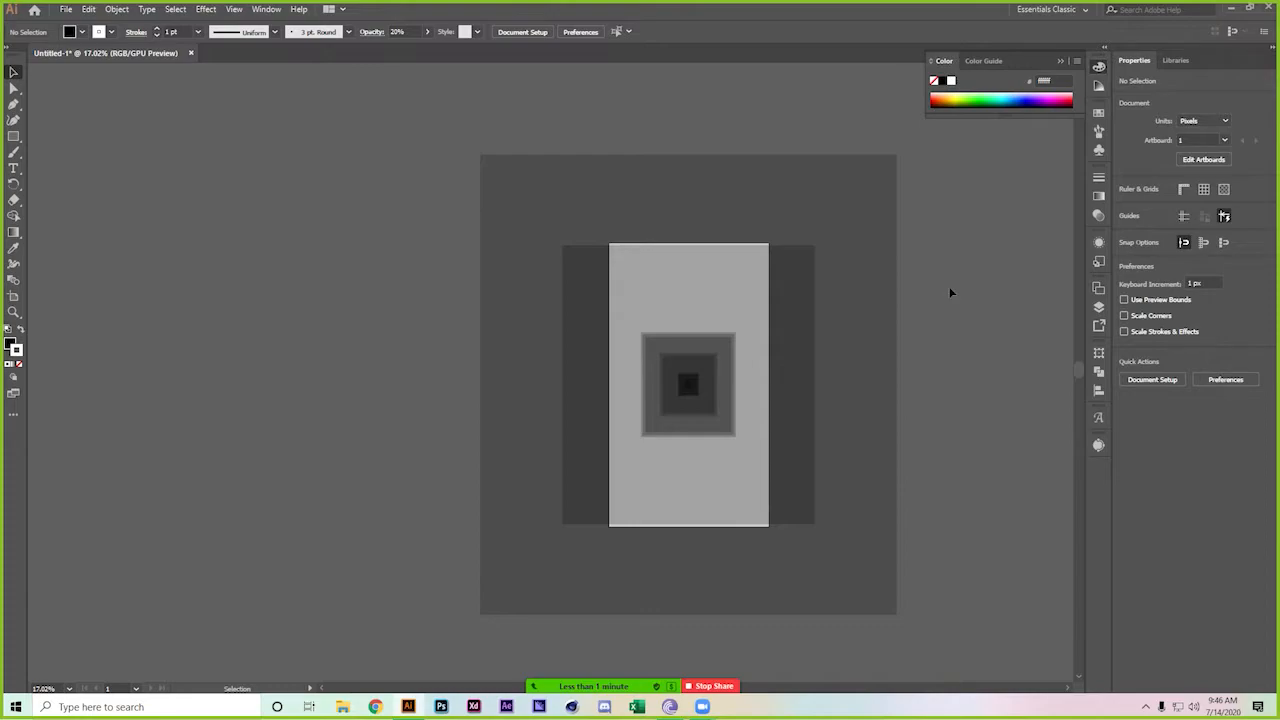
{"action": "left_click_drag", "start_coordinate": [475, 504], "coordinate": [720, 423]}
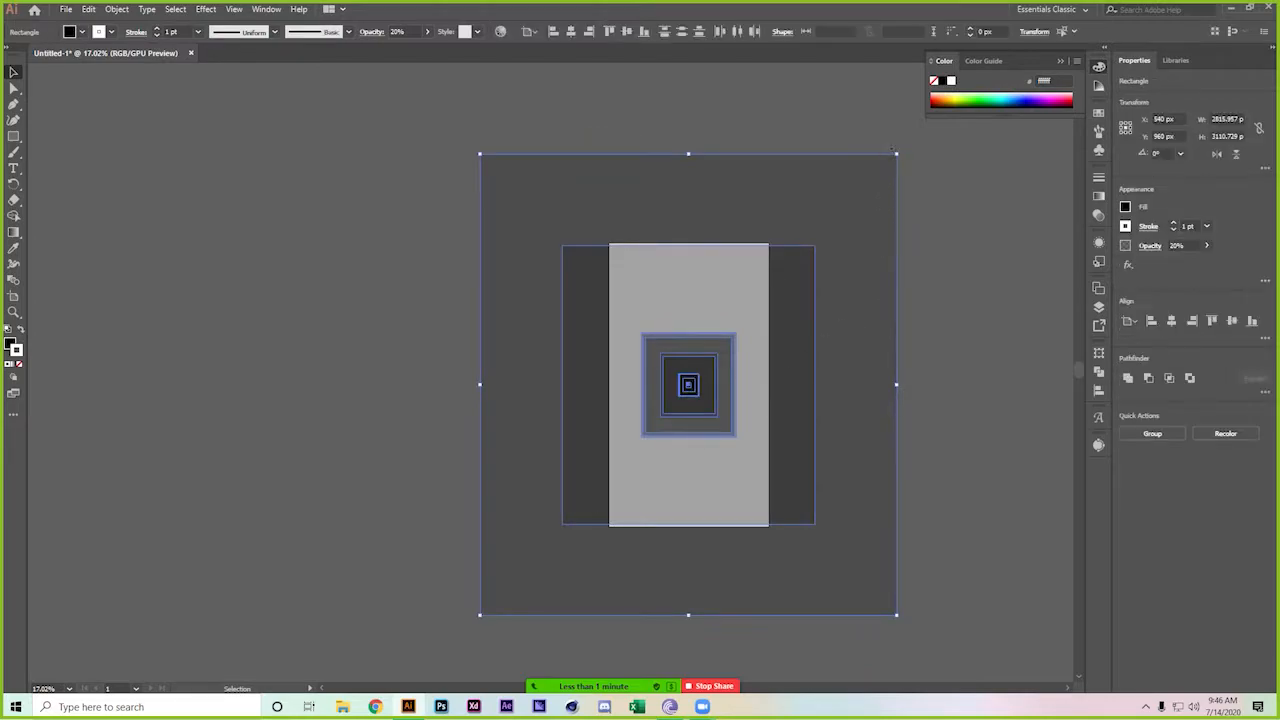
{"action": "left_click_drag", "start_coordinate": [896, 154], "coordinate": [754, 254]}
{"action": "left_click", "coordinate": [911, 306]}
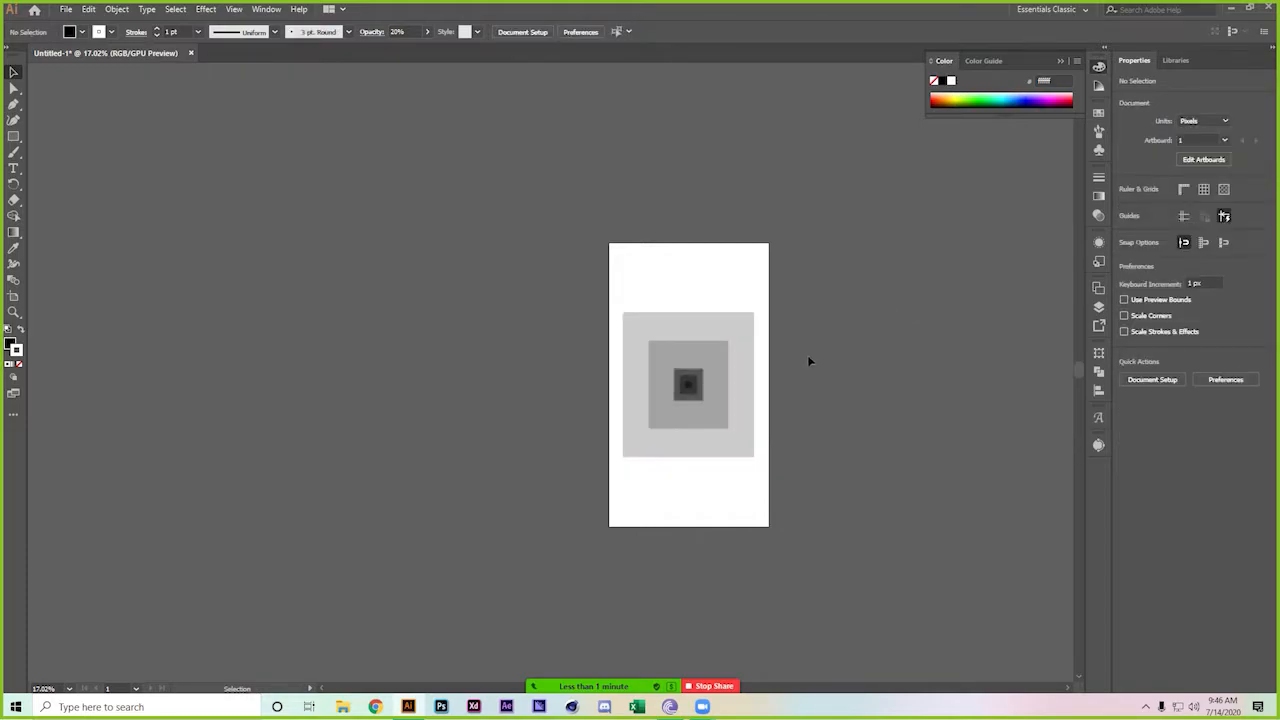
Copy the nested rectangles, paste them in front, and resize the copy into extra layers
{"action": "left_click_drag", "start_coordinate": [834, 300], "coordinate": [534, 501]}
{"action": "key", "text": "ctrl+c"}
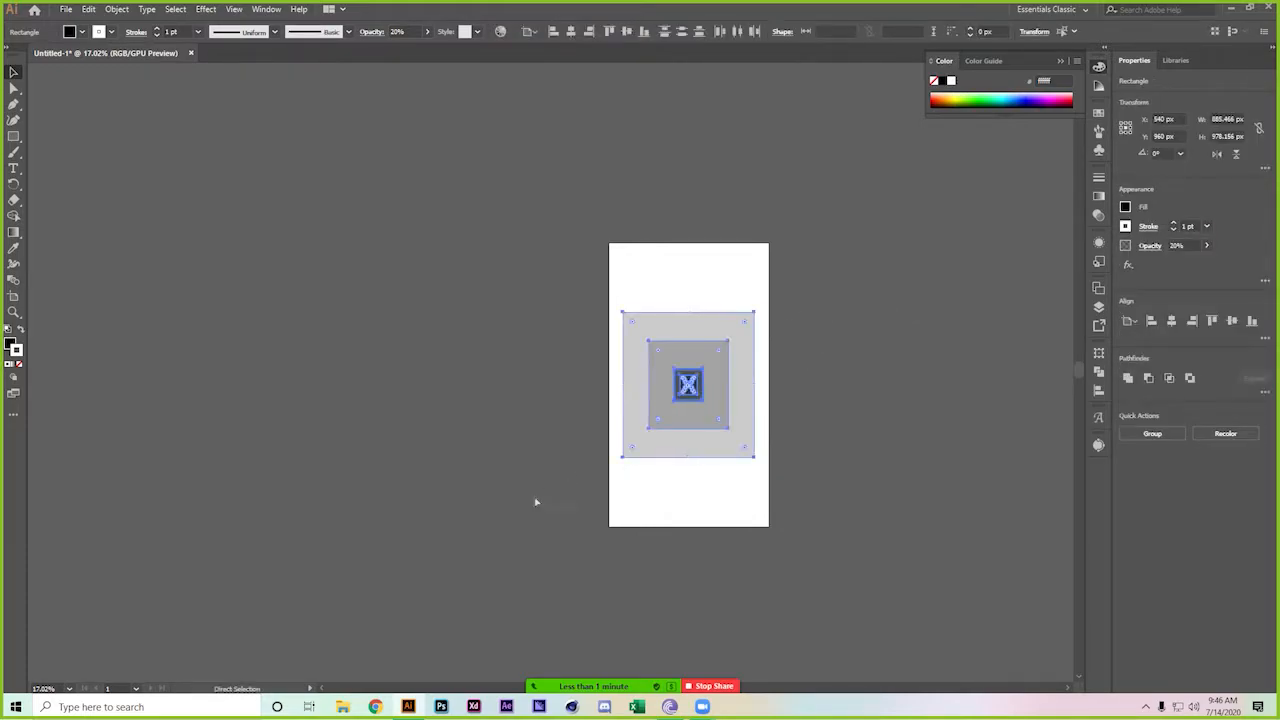
{"action": "key", "text": "ctrl+f"}
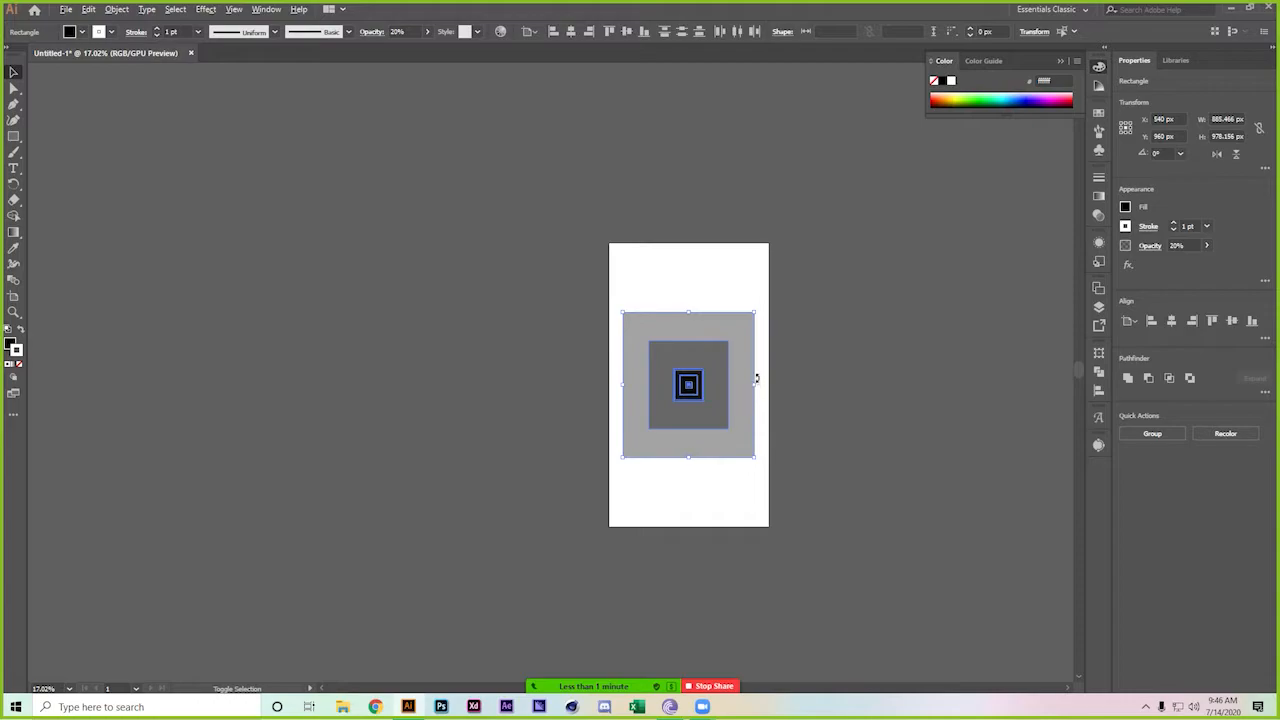
{"action": "left_click_drag", "start_coordinate": [755, 385], "coordinate": [816, 339]}
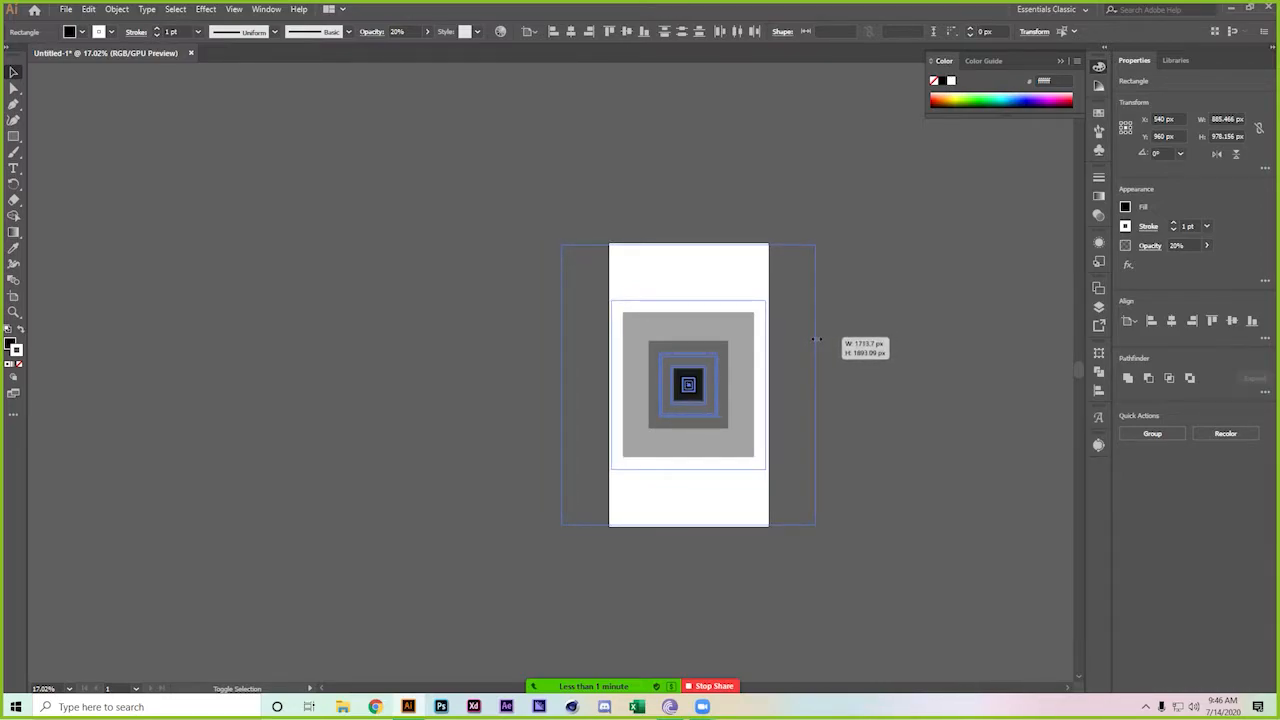
{"action": "left_click_drag", "start_coordinate": [816, 339], "coordinate": [815, 342]}
{"action": "left_click", "coordinate": [887, 370]}
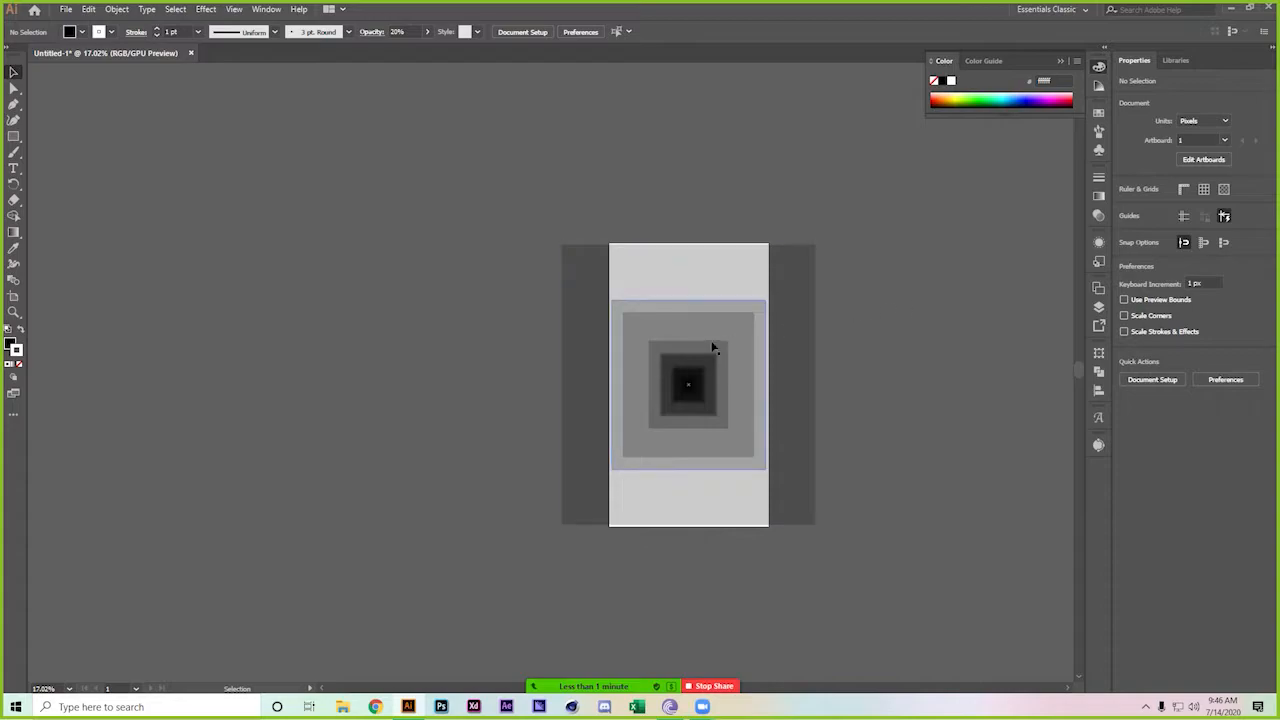
{"action": "left_click", "coordinate": [677, 409]}
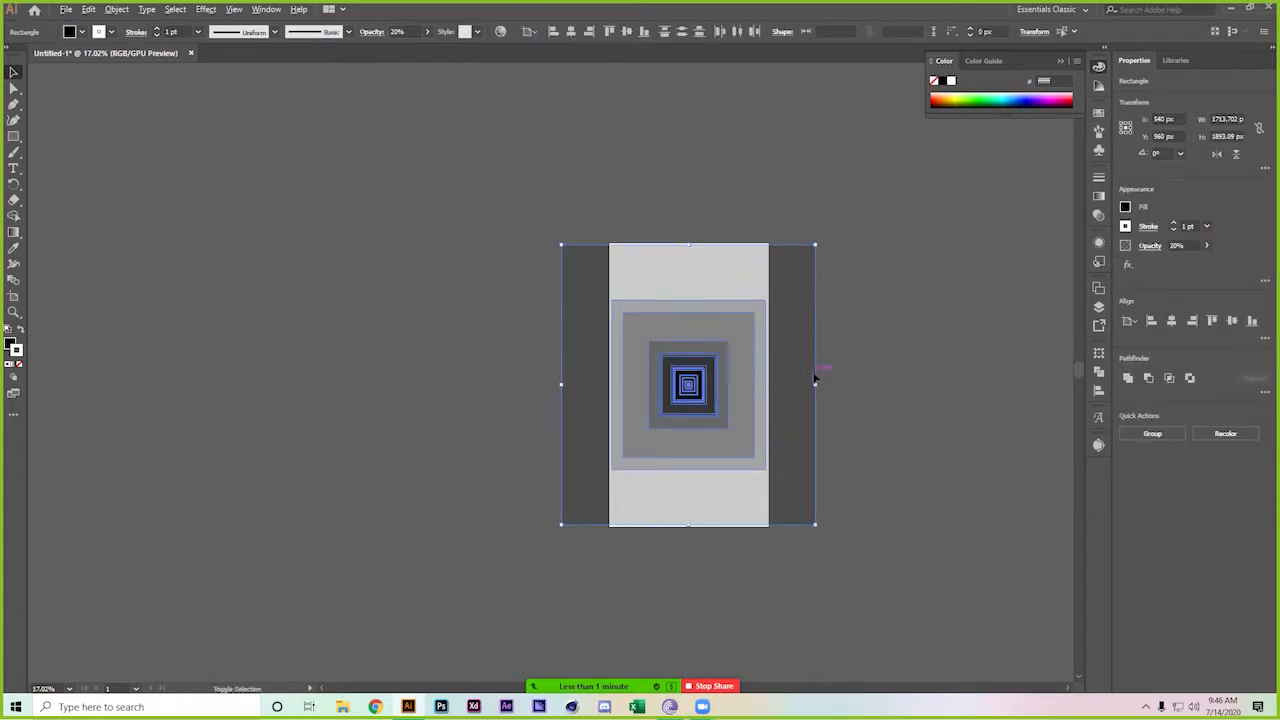
{"action": "left_click_drag", "start_coordinate": [815, 383], "coordinate": [845, 350]}
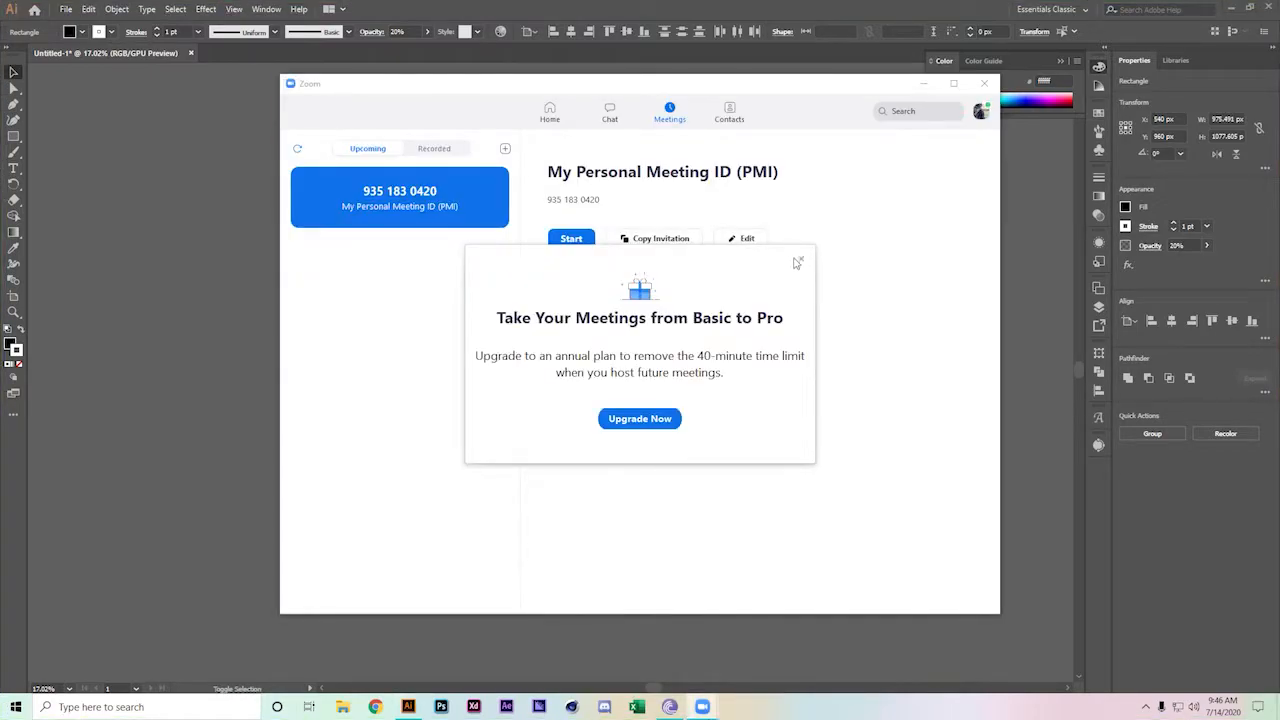
Start the personal meeting and turn off the waiting room
{"action": "left_click", "coordinate": [798, 261]}
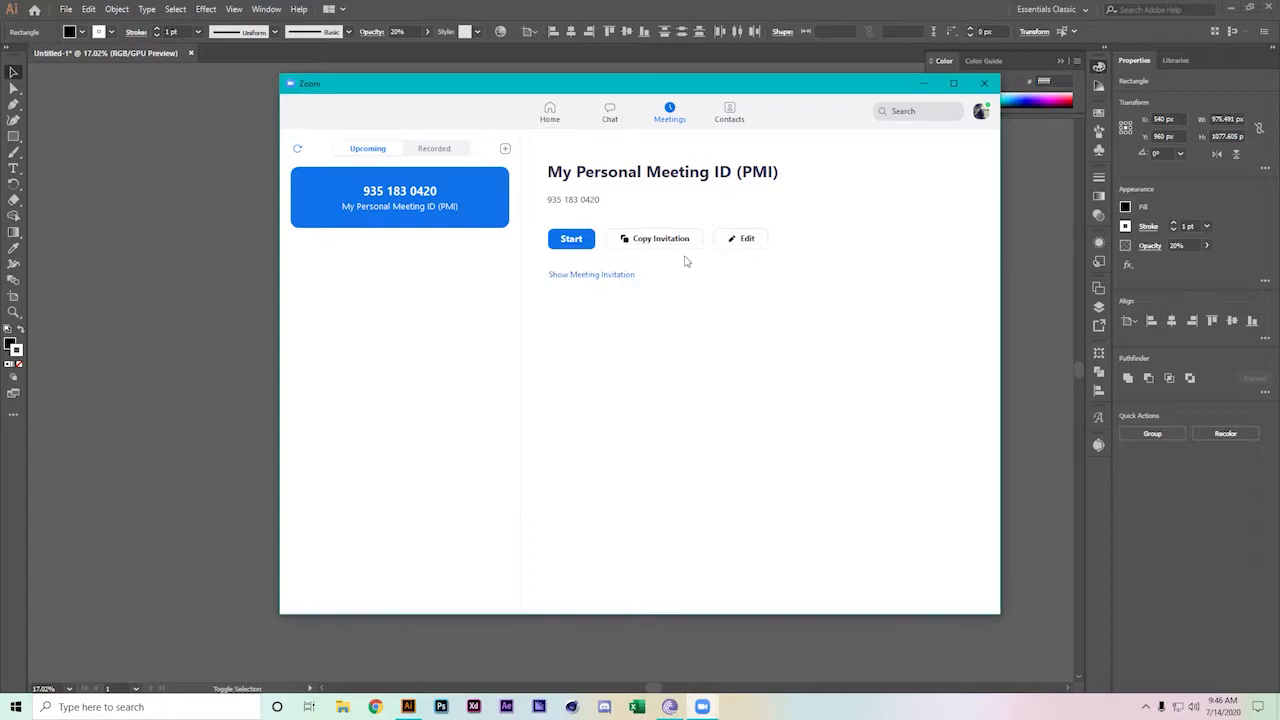
{"action": "left_click", "coordinate": [571, 238]}
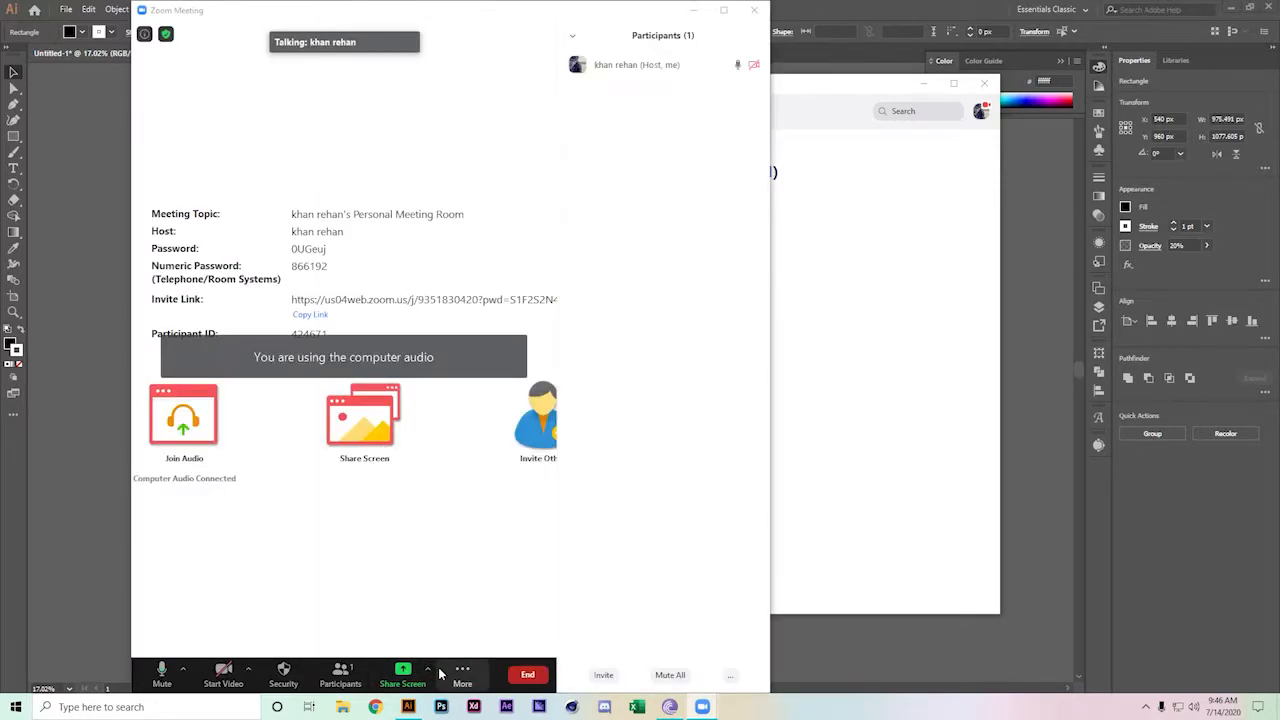
{"action": "left_click", "coordinate": [731, 676]}
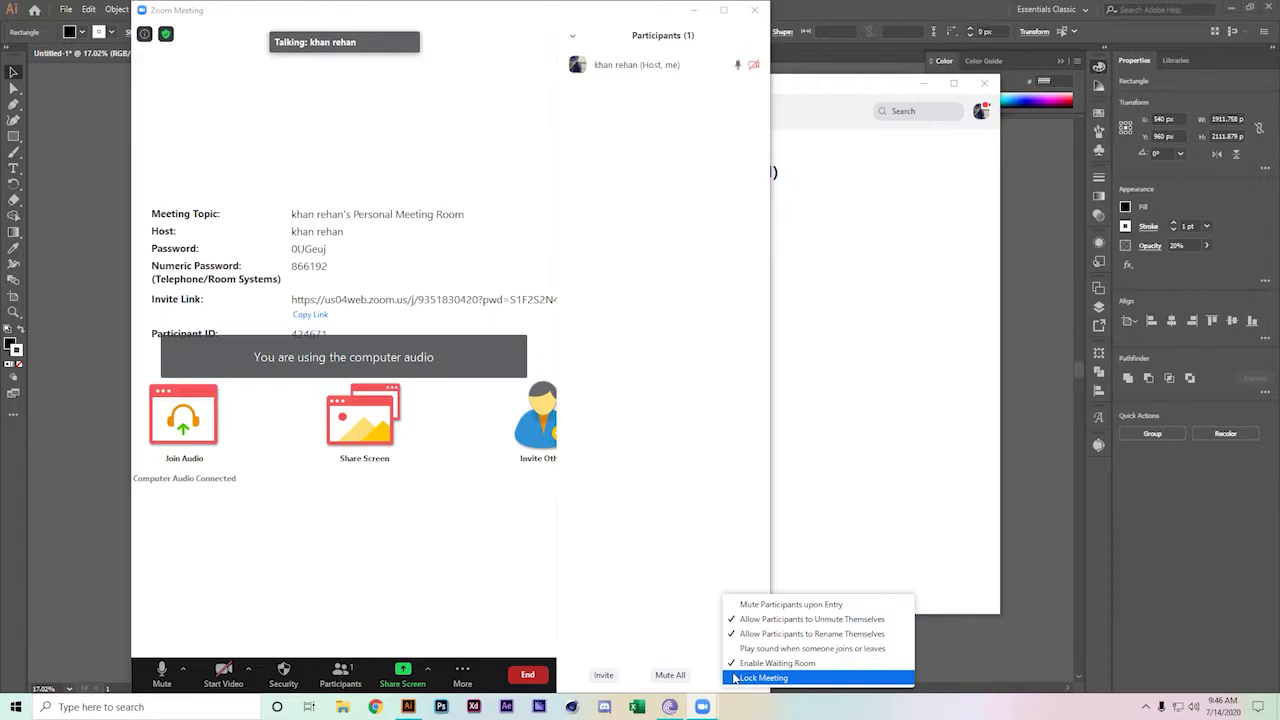
{"action": "left_click", "coordinate": [760, 663]}
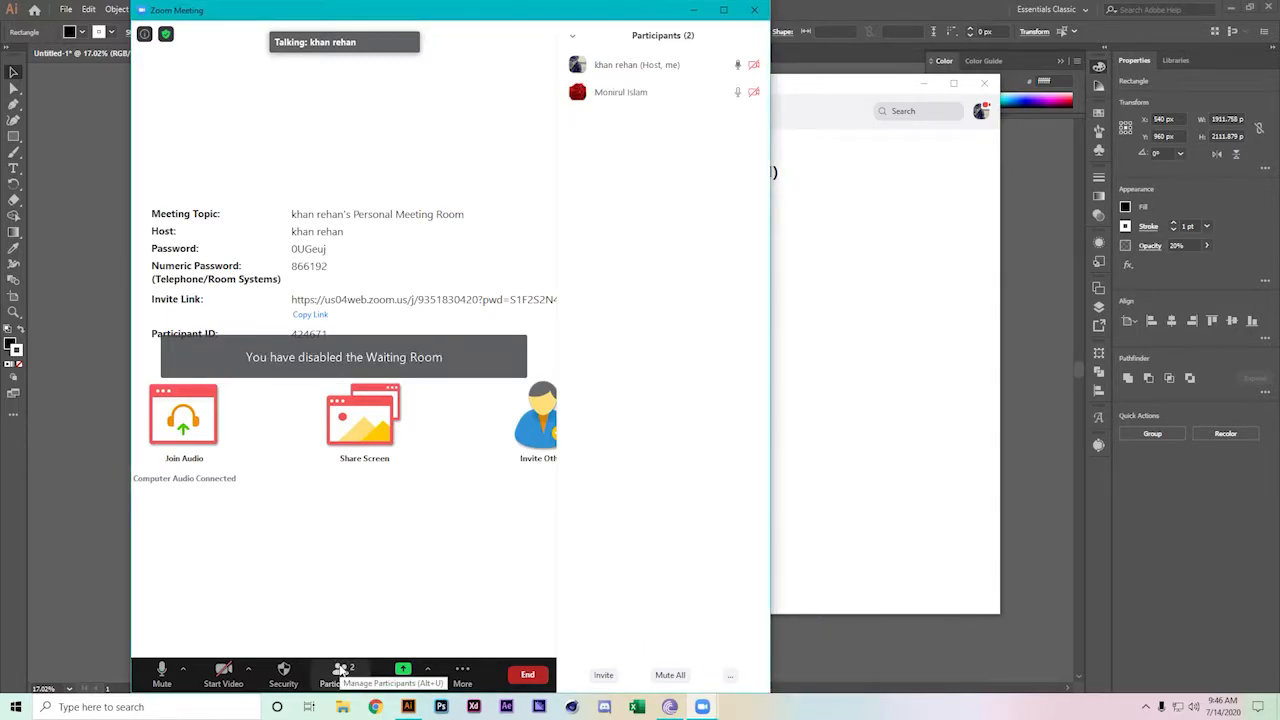
Allow multiple participants to share at once, then minimise Zoom and return to Illustrator
{"action": "left_click", "coordinate": [428, 669]}
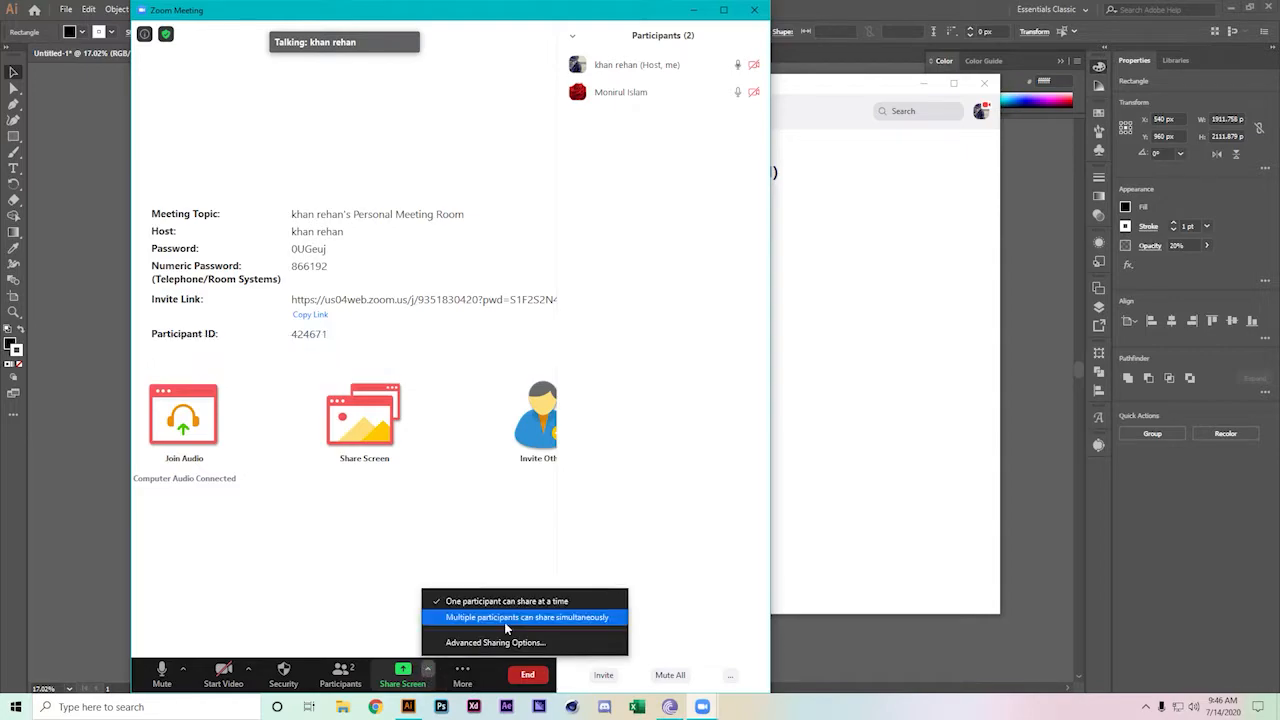
{"action": "left_click", "coordinate": [504, 621]}
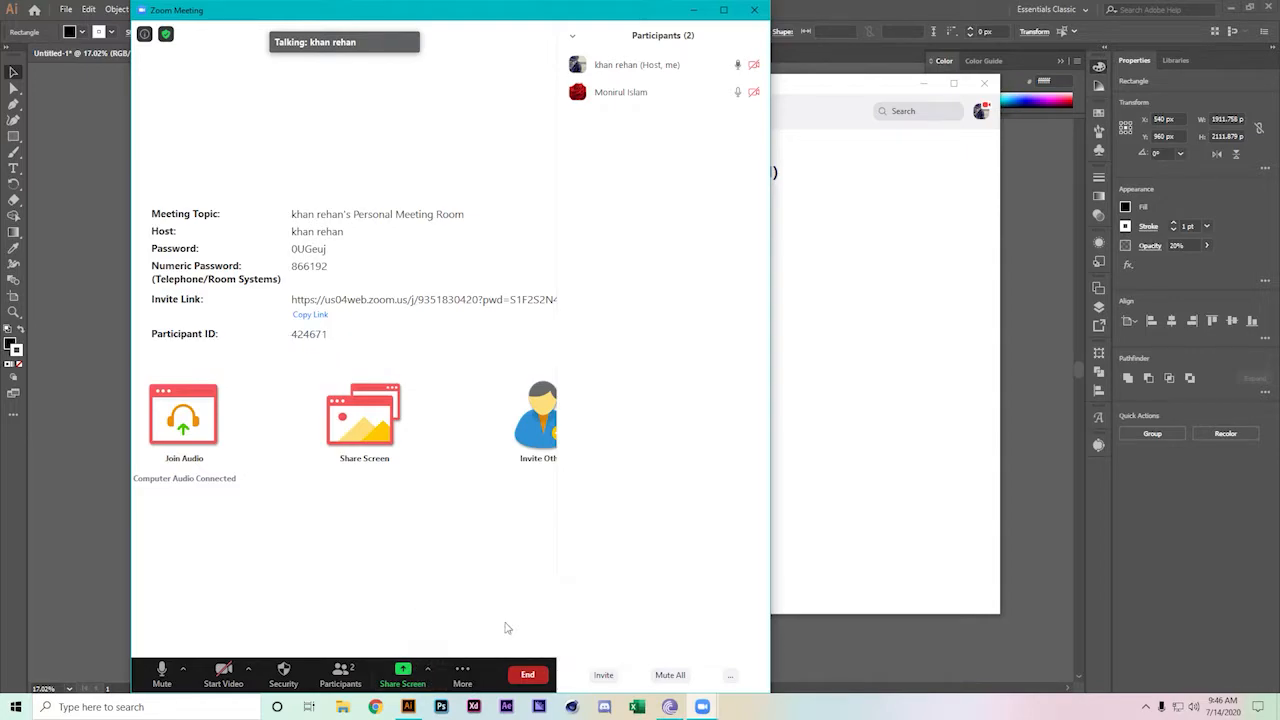
{"action": "left_click", "coordinate": [945, 419]}
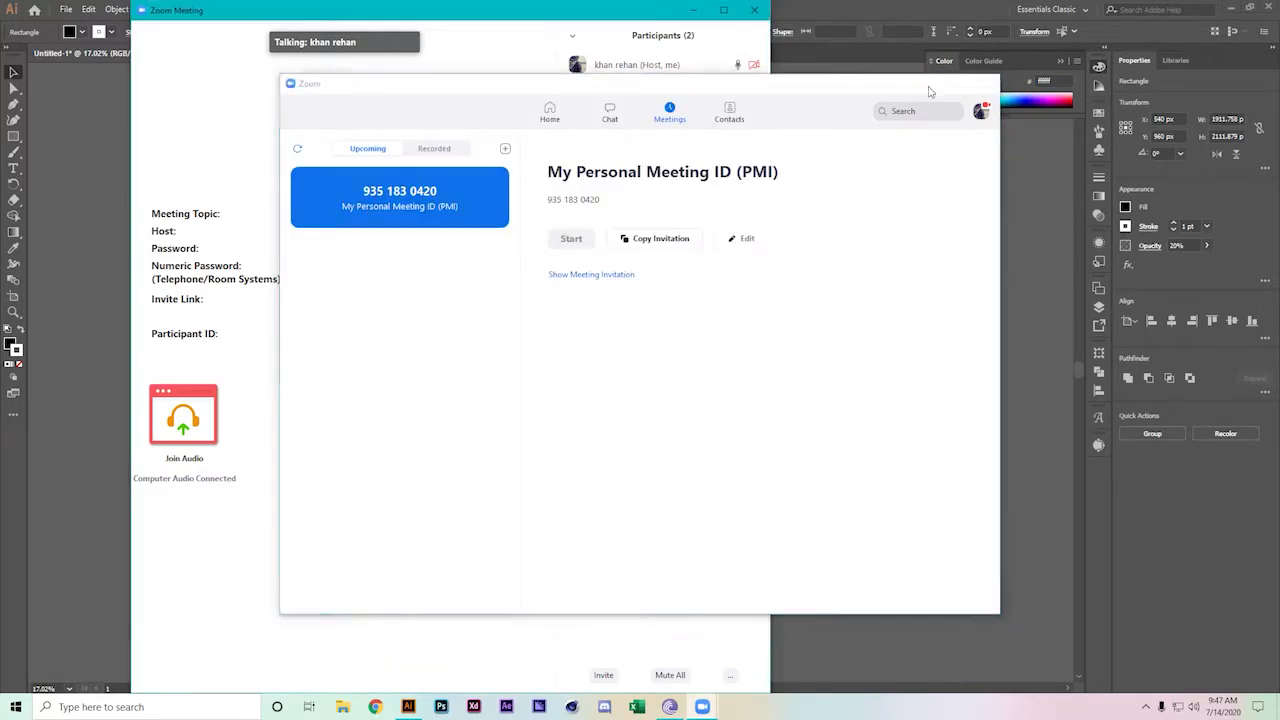
{"action": "left_click", "coordinate": [922, 83]}
{"action": "left_click", "coordinate": [838, 183]}
Select all the nested rectangles and apply Pathfinder Exclude
{"action": "left_click", "coordinate": [929, 226]}
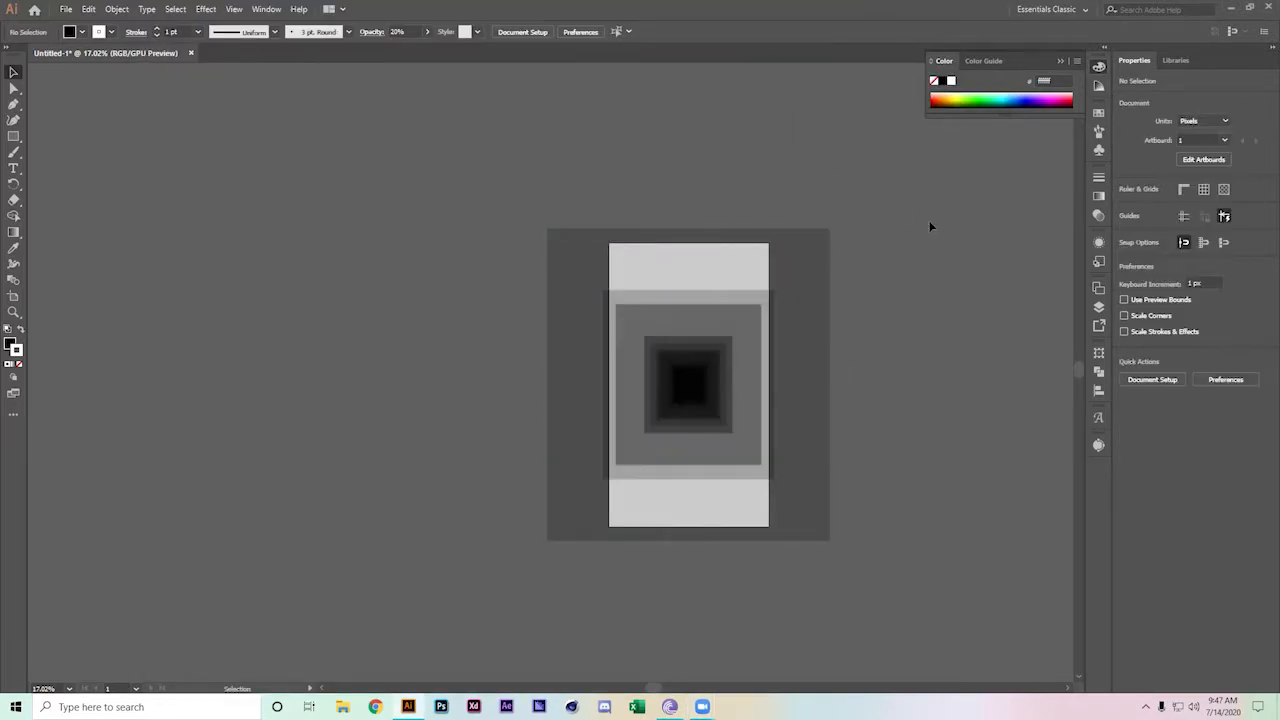
{"action": "key", "text": "ctrl+a"}
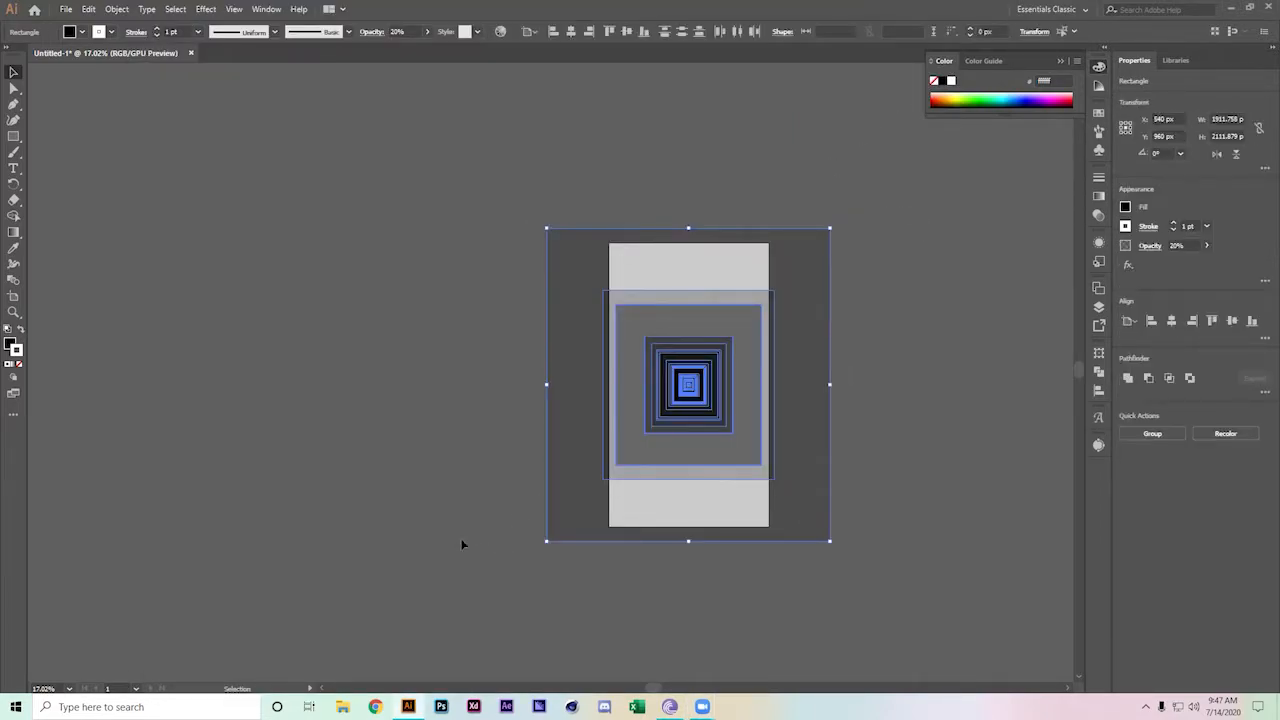
{"action": "left_click", "coordinate": [1189, 377]}
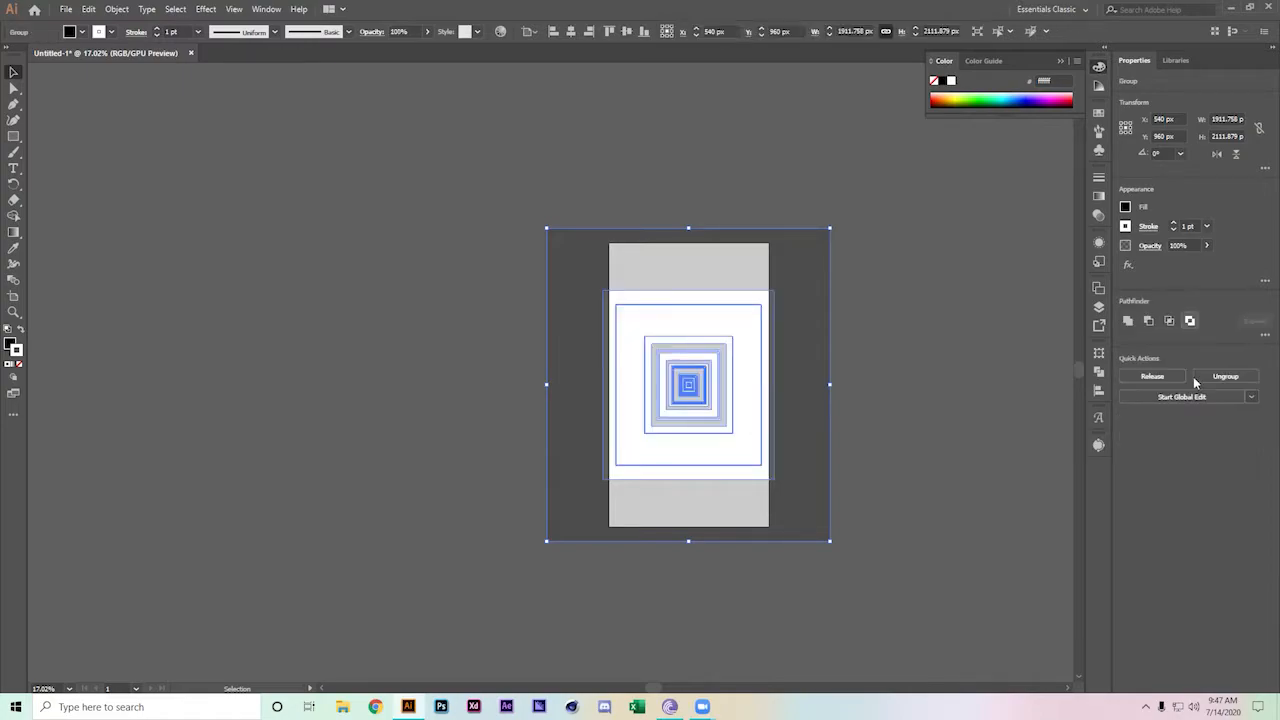
{"action": "left_click", "coordinate": [1010, 410]}
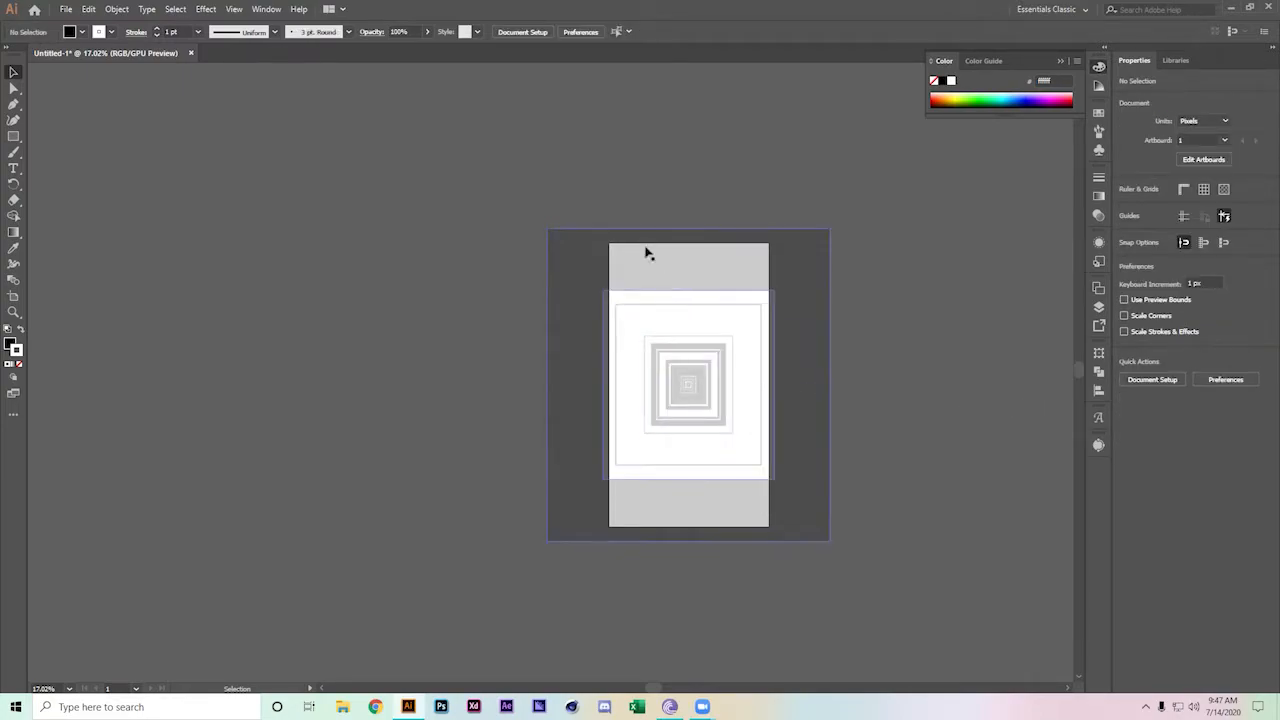
Zoom in to inspect the alternating square bands, then select the combined group
{"action": "scroll", "coordinate": [490, 166], "scroll_direction": "up", "scroll_amount": 2}
{"action": "left_click_drag", "start_coordinate": [692, 380], "coordinate": [471, 217]}
{"action": "left_click_drag", "start_coordinate": [597, 363], "coordinate": [771, 486]}
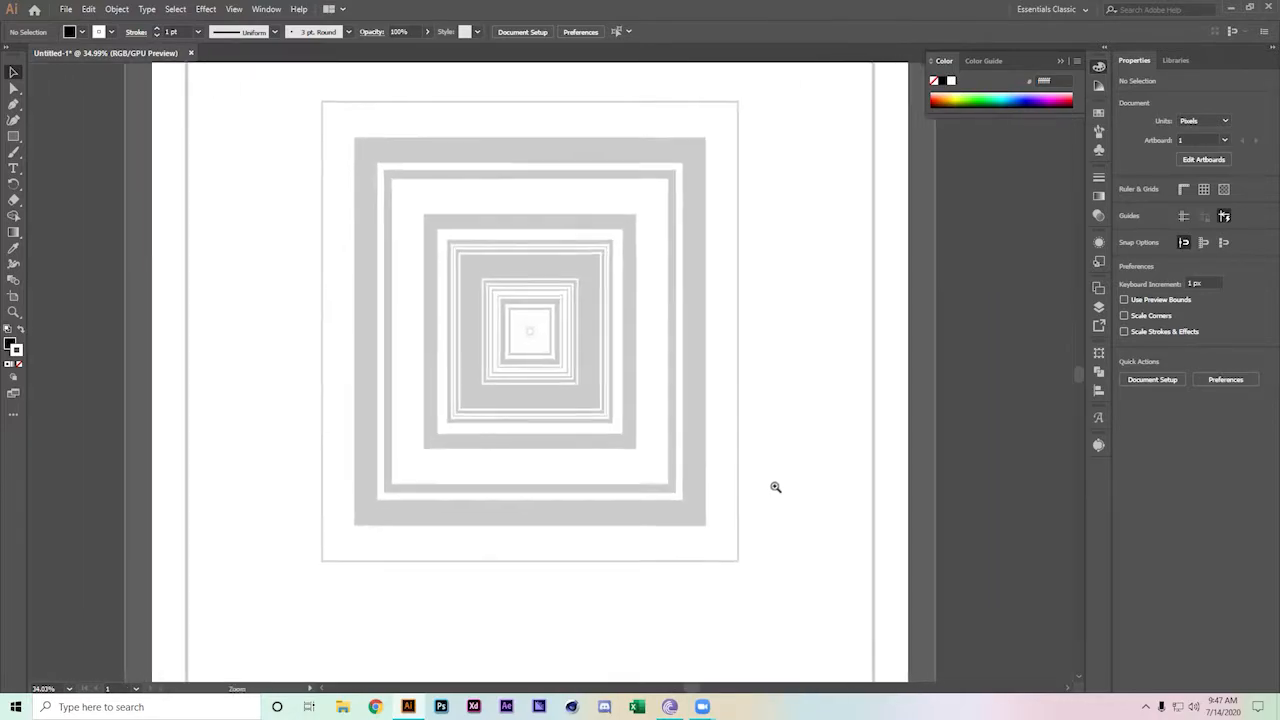
{"action": "left_click_drag", "start_coordinate": [557, 400], "coordinate": [661, 447]}
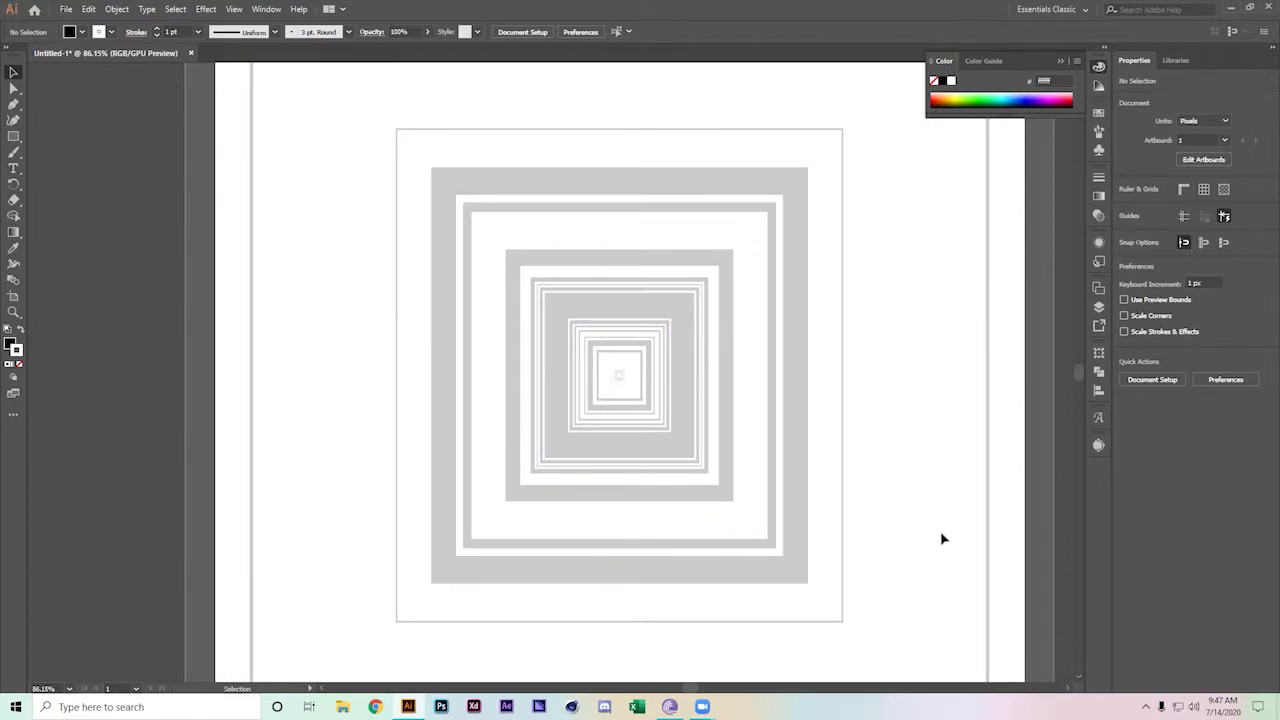
{"action": "mouse_move", "coordinate": [763, 109]}
{"action": "left_mouse_down"}
{"action": "mouse_move", "coordinate": [692, 102]}
{"action": "mouse_move", "coordinate": [529, 123]}
{"action": "mouse_move", "coordinate": [434, 171]}
{"action": "left_mouse_up"}
{"action": "left_click", "coordinate": [823, 229]}
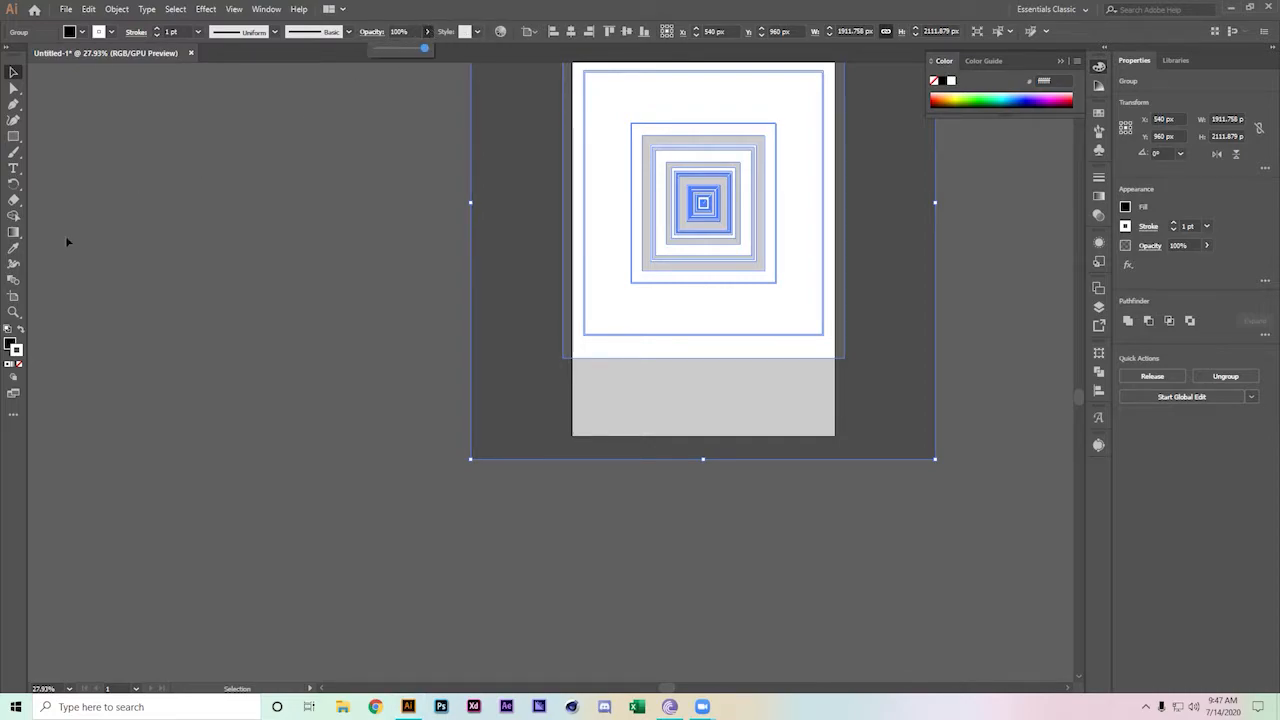
Give the concentric squares a dark red a80000 stroke
{"action": "left_click", "coordinate": [21, 330]}
{"action": "left_click", "coordinate": [352, 330]}
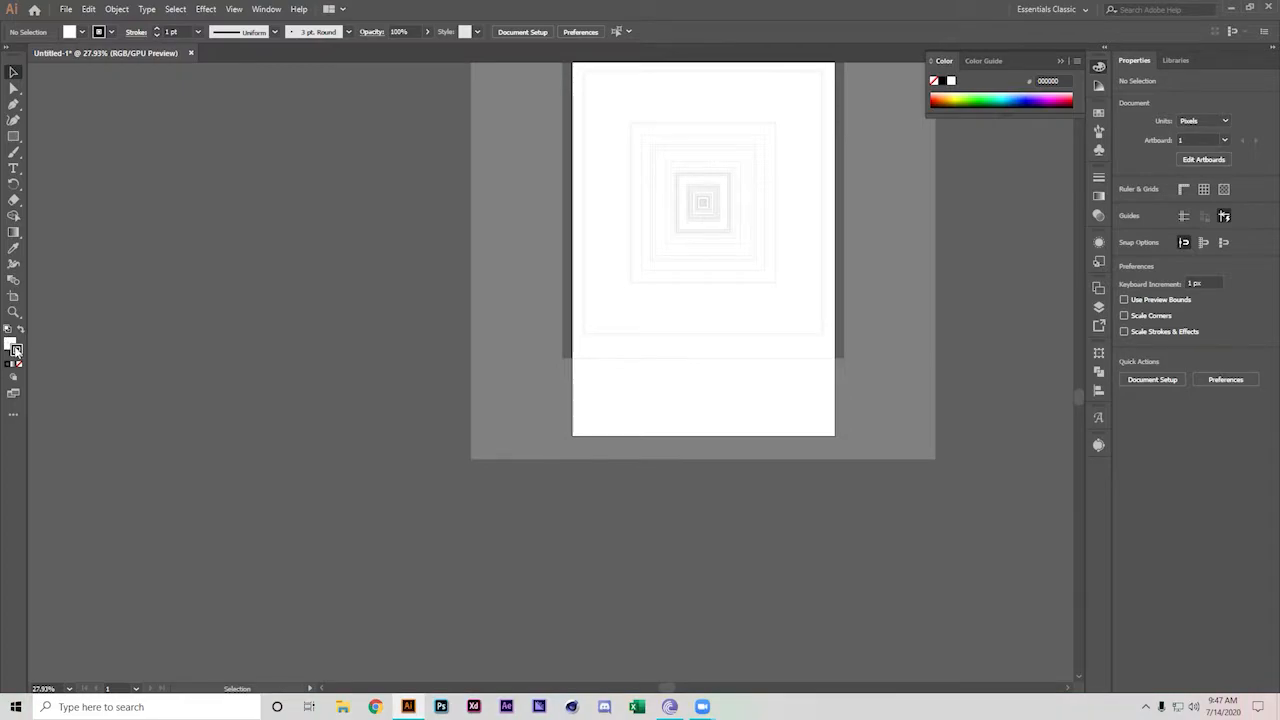
{"action": "mouse_move", "coordinate": [575, 138]}
{"action": "left_mouse_down"}
{"action": "mouse_move", "coordinate": [800, 280]}
{"action": "mouse_move", "coordinate": [785, 278]}
{"action": "left_mouse_up"}
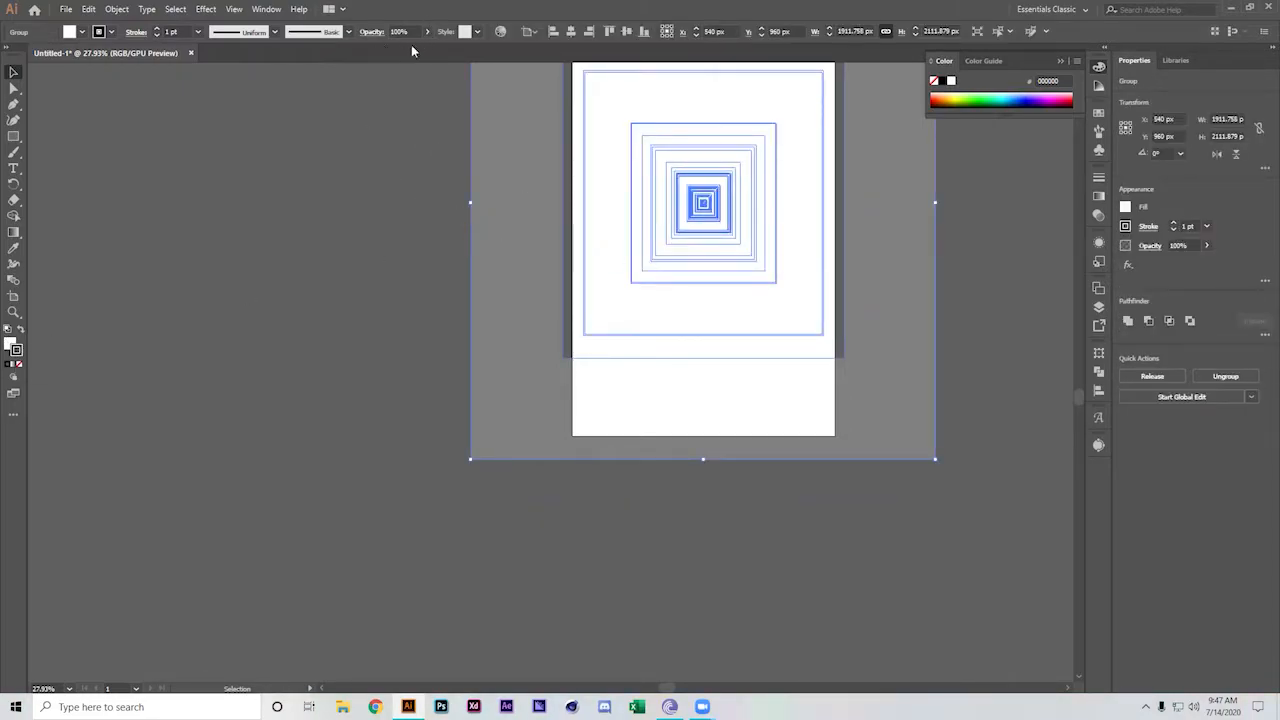
{"action": "double_click", "coordinate": [17, 351]}
{"action": "type", "text": "a80000"}
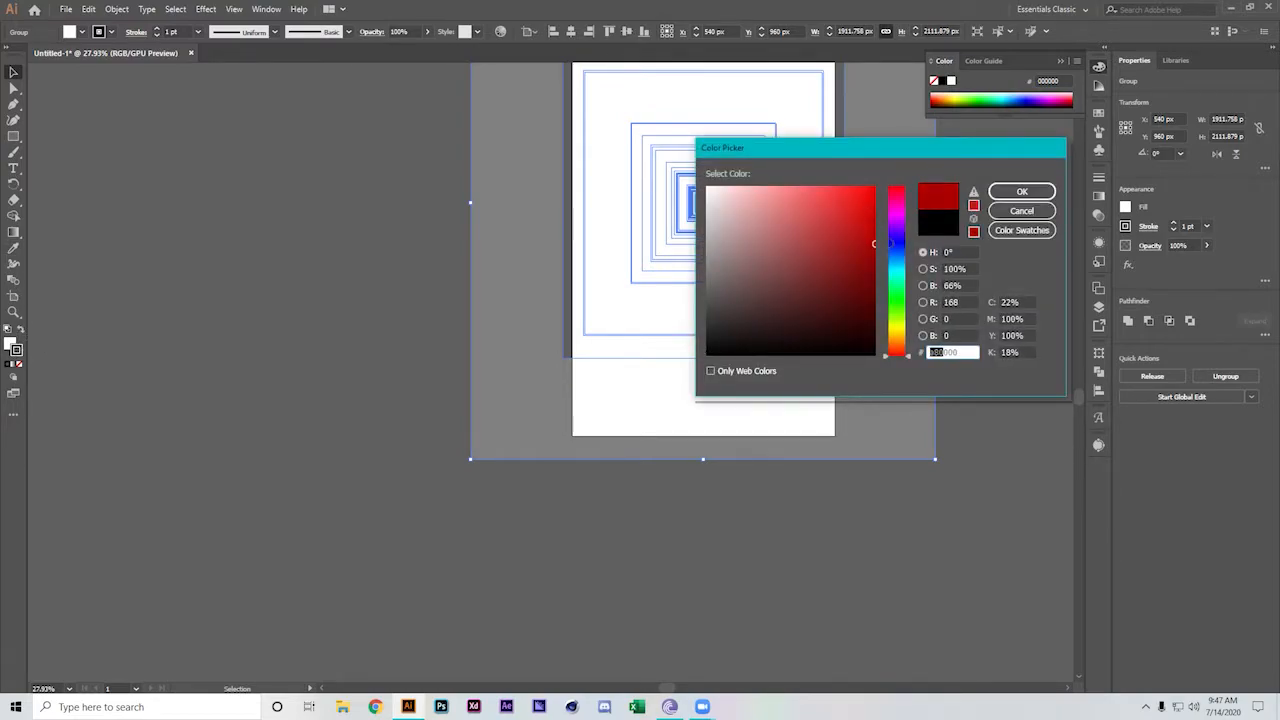
{"action": "left_click", "coordinate": [1003, 197]}
{"action": "left_click", "coordinate": [838, 484]}
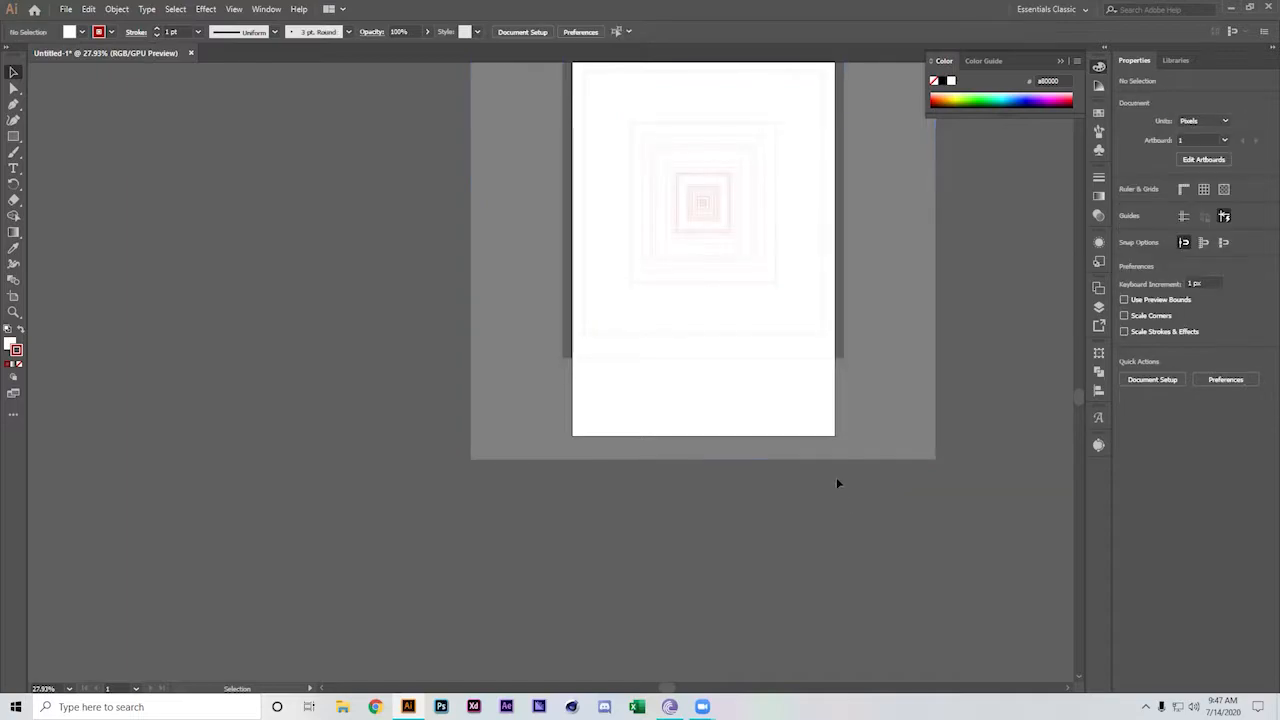
Zoom in on the red squares and bring the Zoom meeting window to the front
{"action": "scroll", "coordinate": [714, 337], "scroll_direction": "up", "scroll_amount": 4}
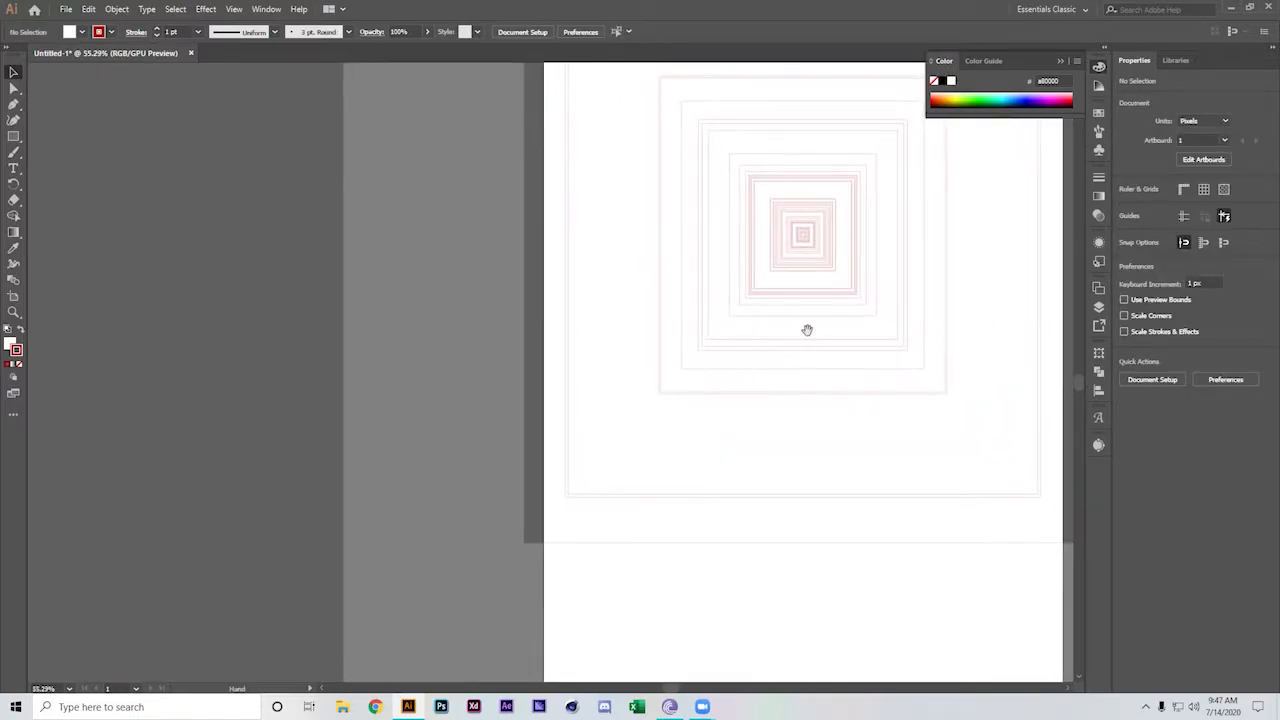
{"action": "scroll", "coordinate": [554, 348], "scroll_direction": "up", "scroll_amount": 5}
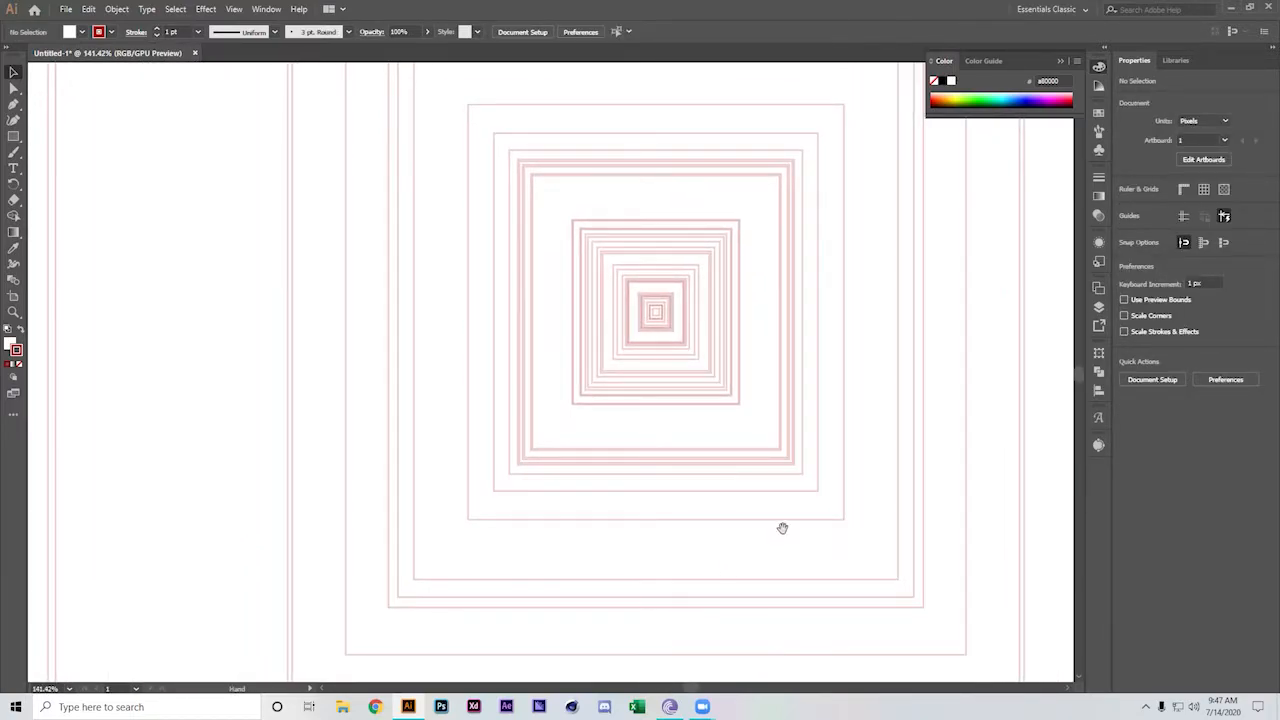
{"action": "mouse_move", "coordinate": [702, 706]}
{"action": "left_click", "coordinate": [800, 628]}
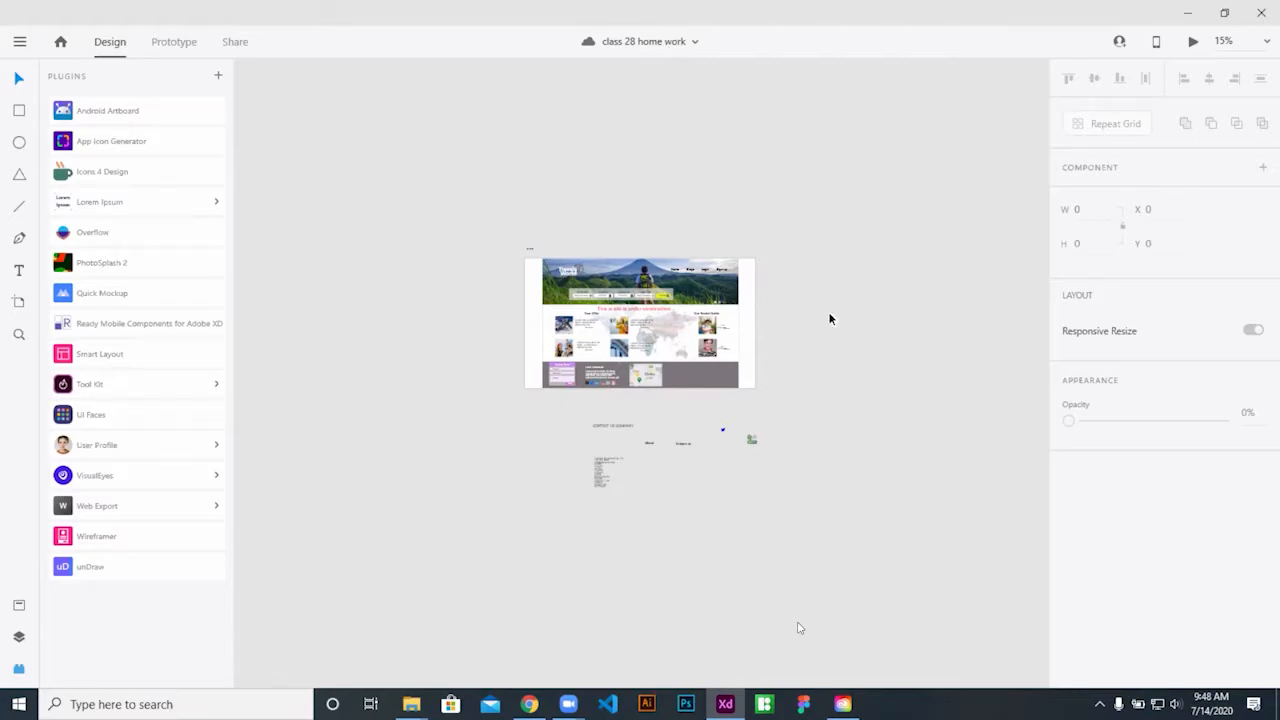
Move the small text block under the header to the left of the artboard and save
{"action": "left_click", "coordinate": [606, 471]}
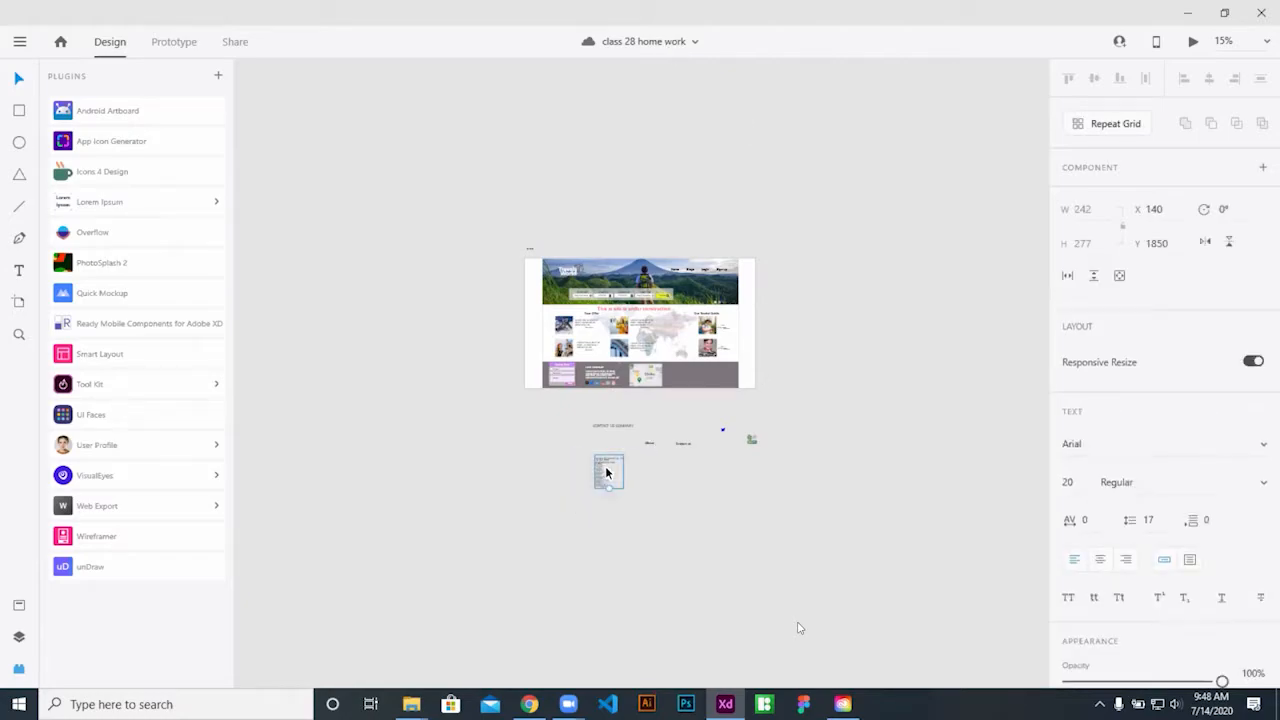
{"action": "left_click_drag", "start_coordinate": [604, 471], "coordinate": [316, 314]}
{"action": "left_click", "coordinate": [714, 142]}
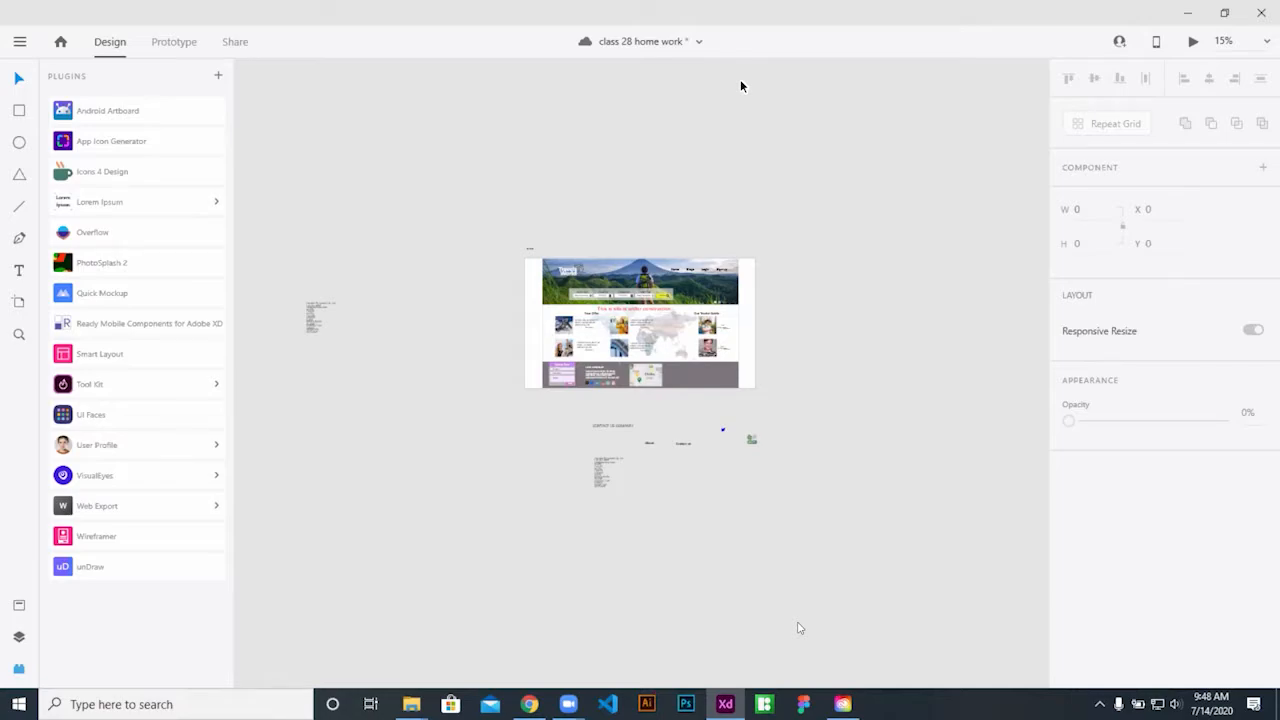
{"action": "key", "text": "ctrl+s"}
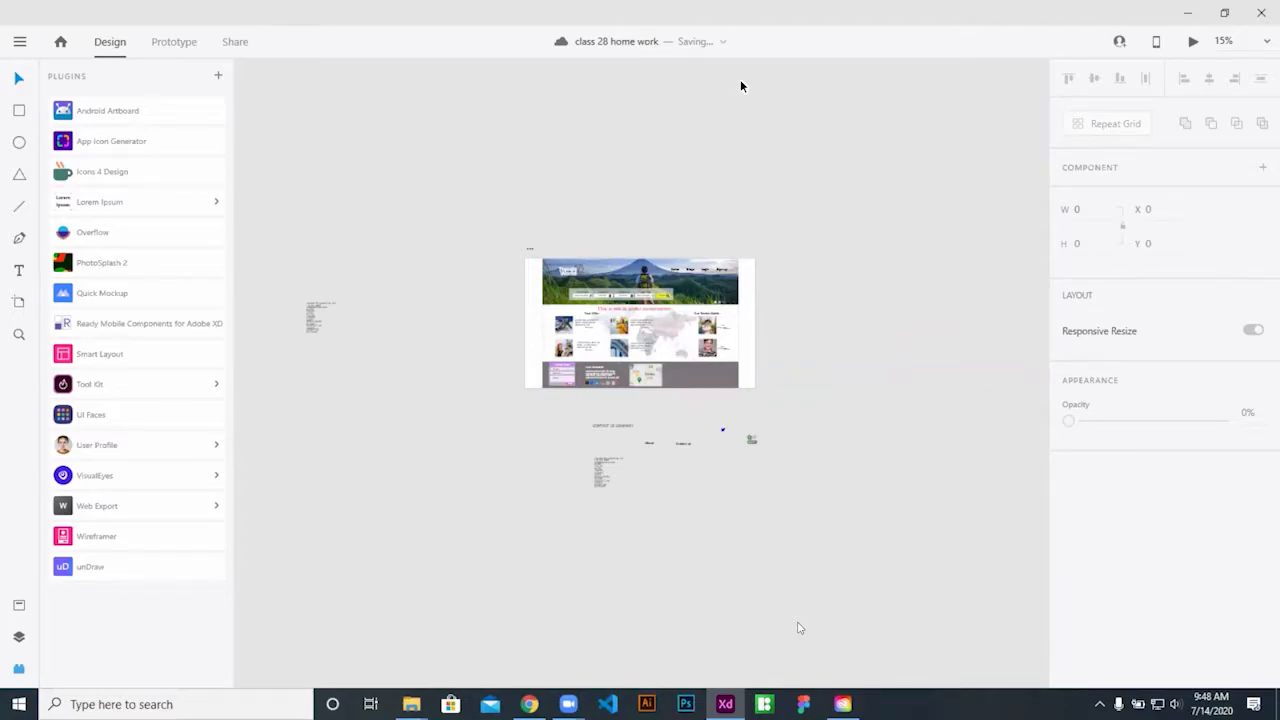
Select the header image, then close the class 28 home work document window
{"action": "left_click", "coordinate": [612, 270]}
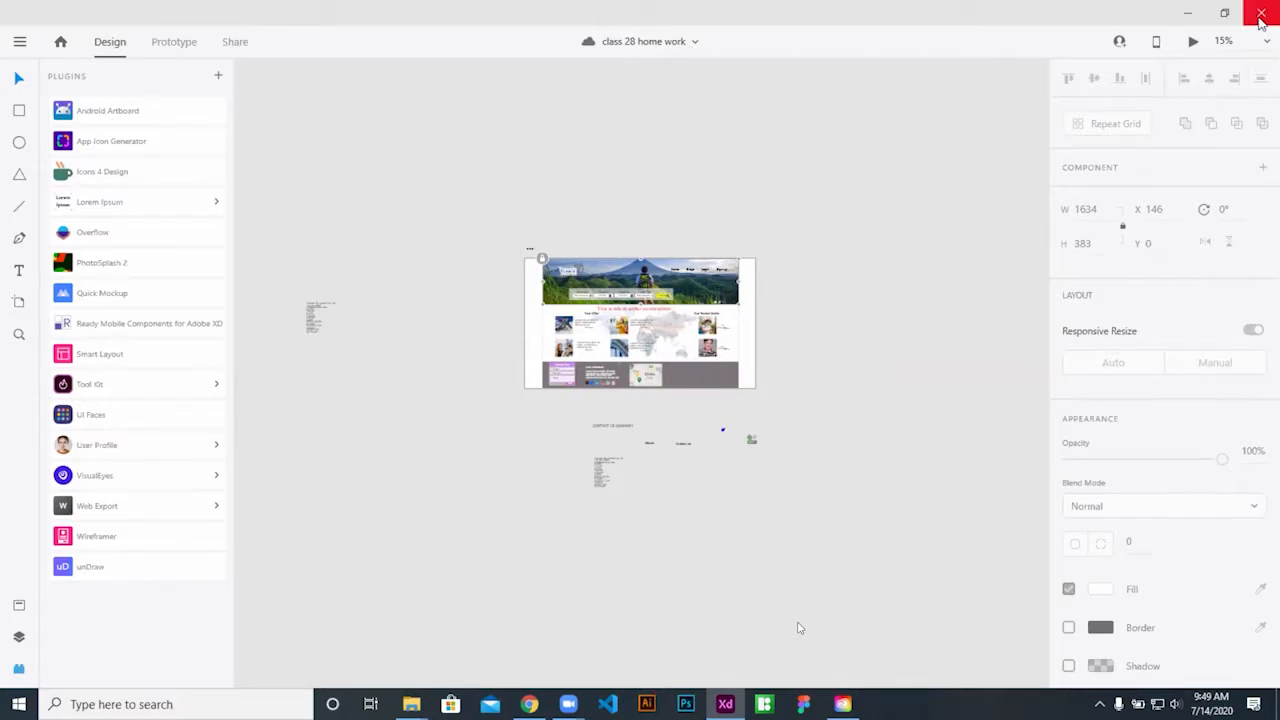
{"action": "left_click", "coordinate": [726, 705]}
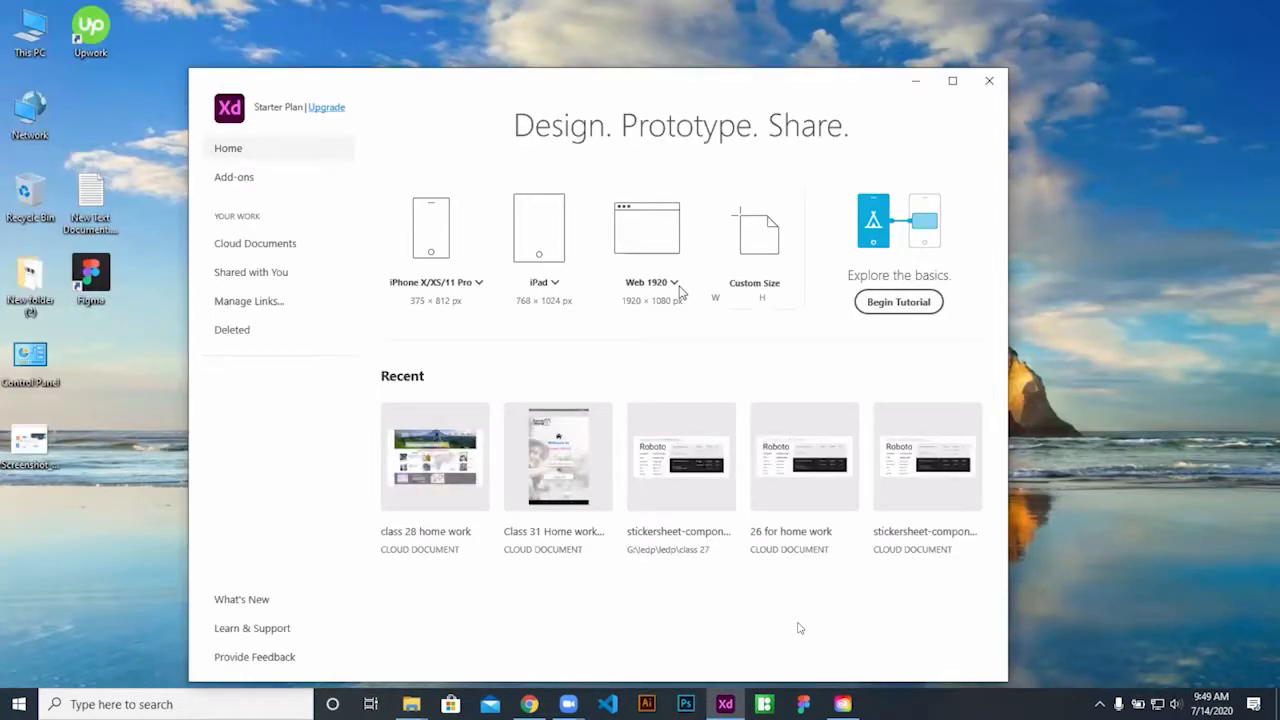
Reopen class 28 home work from the Home screen's Cloud Documents list
{"action": "left_click", "coordinate": [252, 250]}
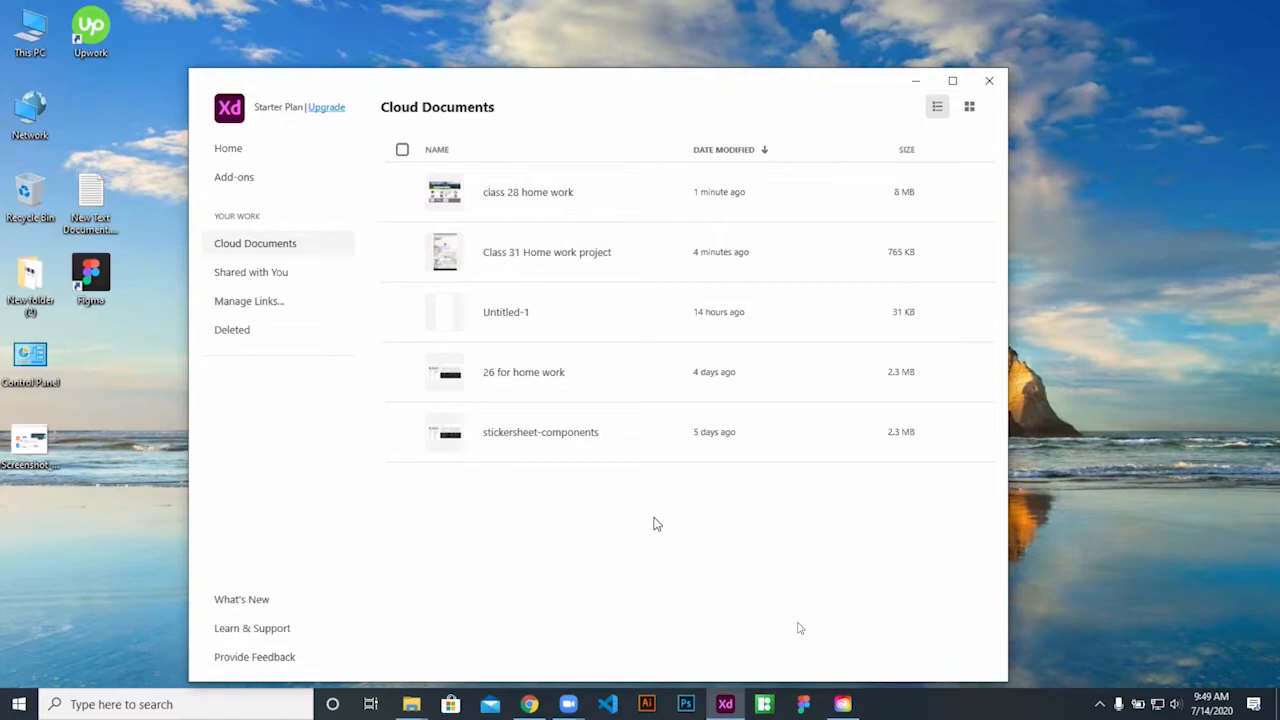
{"action": "left_click", "coordinate": [535, 195]}
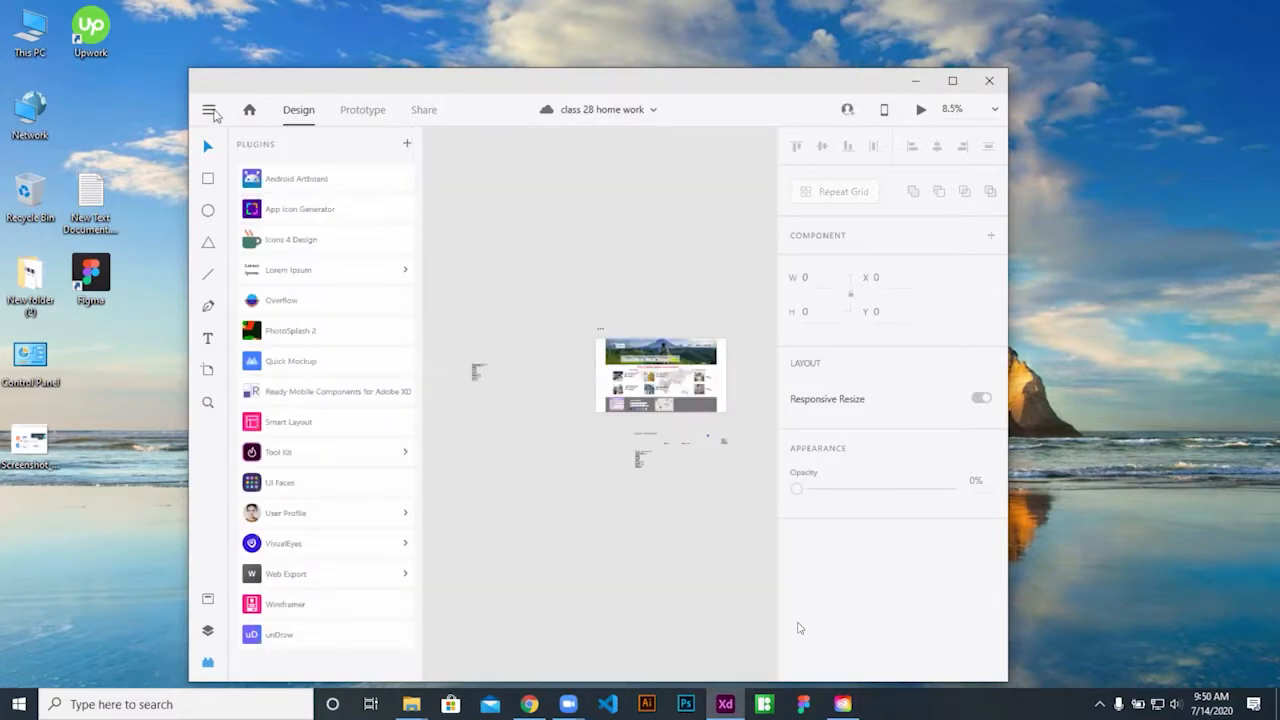
Browse the main menu's Open Recent and Get UI Kits entries, then bring up the Open dialog with Ctrl+O
{"action": "left_click", "coordinate": [208, 109]}
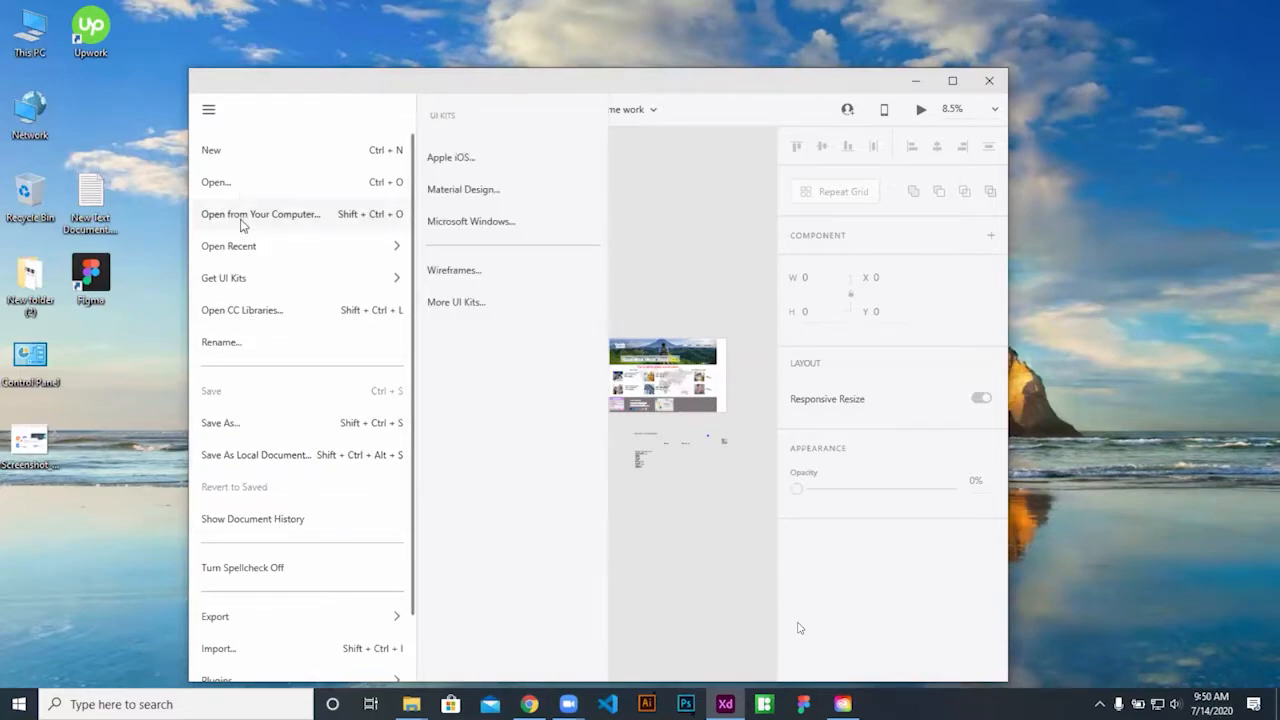
{"action": "mouse_move", "coordinate": [259, 248]}
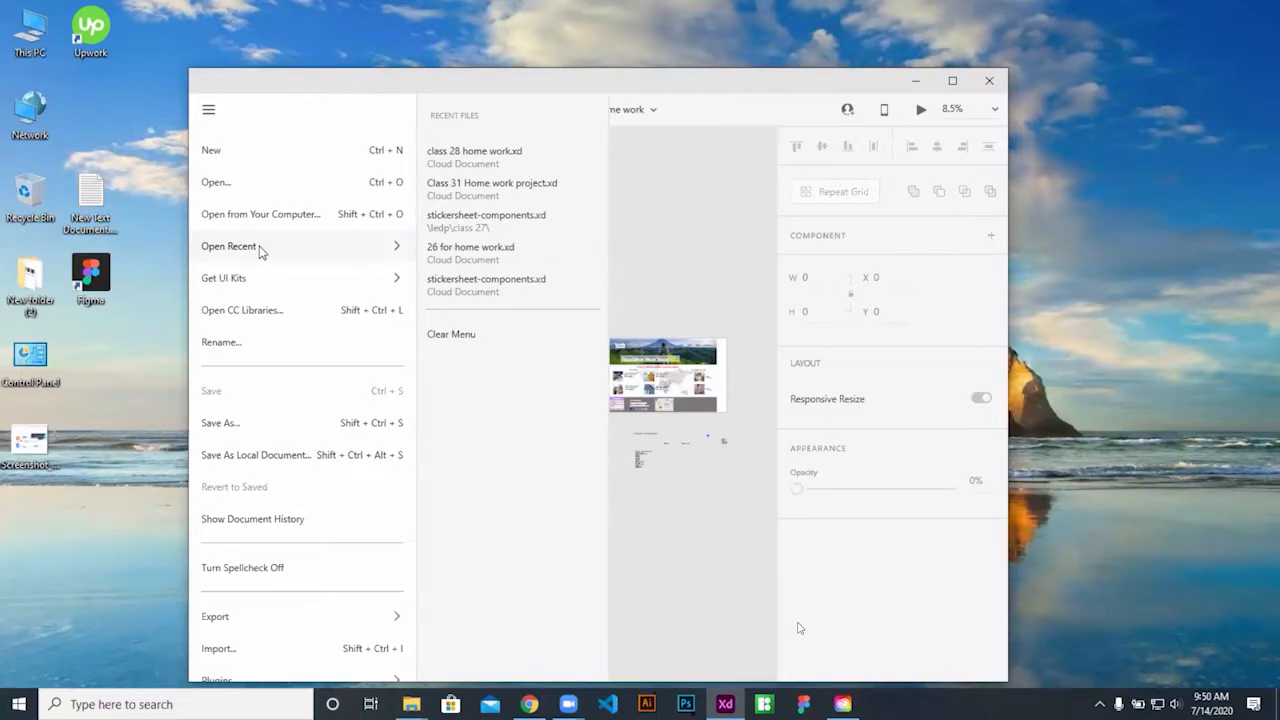
{"action": "scroll", "coordinate": [259, 248], "scroll_direction": "down", "scroll_amount": 3}
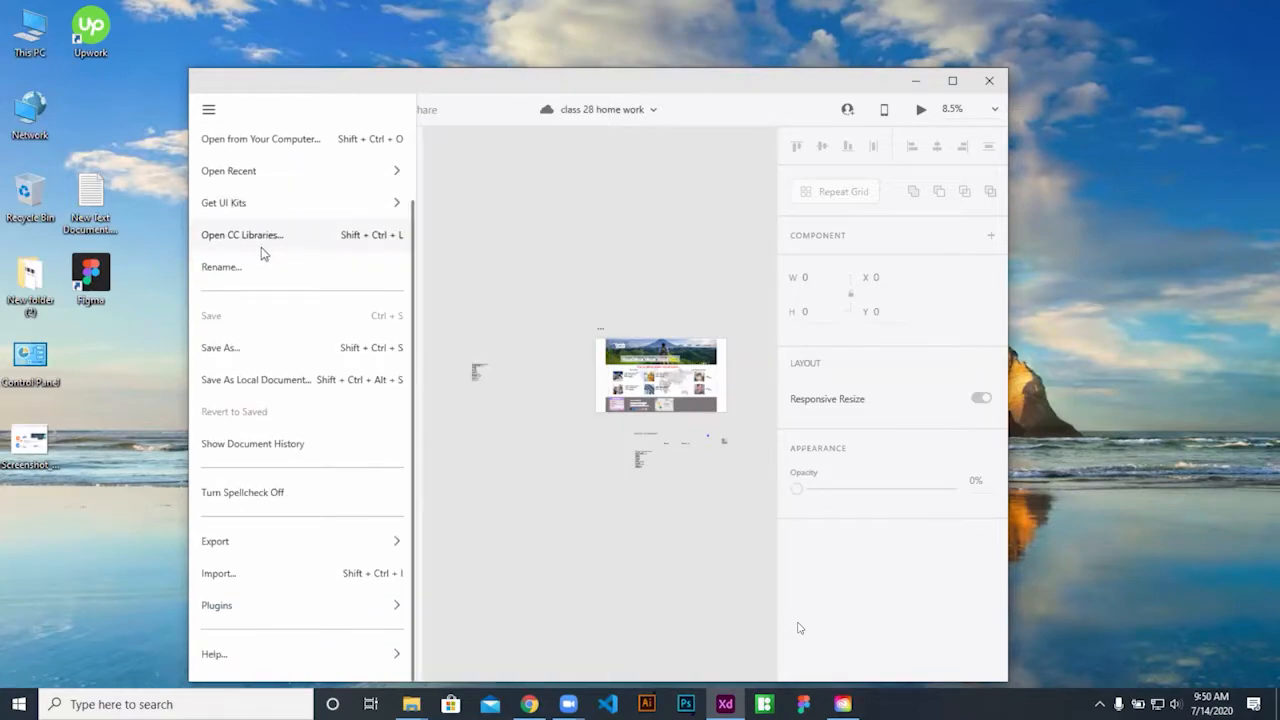
{"action": "scroll", "coordinate": [262, 253], "scroll_direction": "up", "scroll_amount": 3}
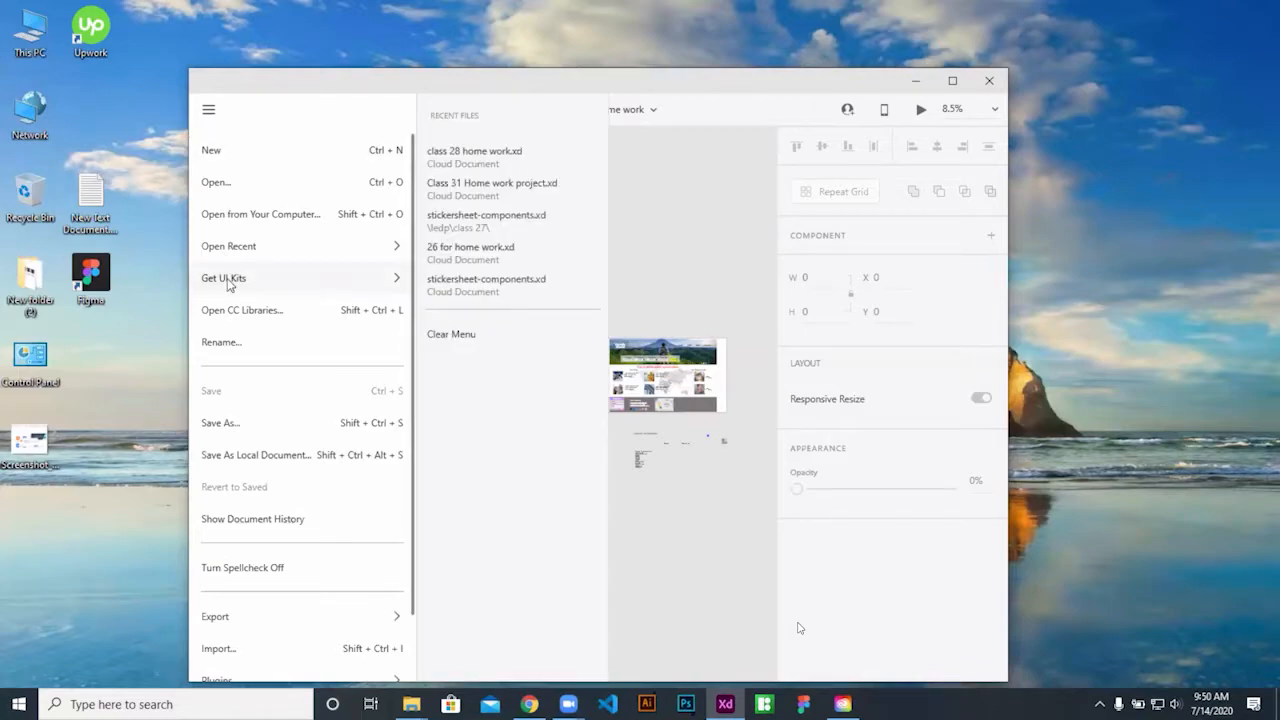
{"action": "left_click", "coordinate": [609, 226]}
{"action": "key", "text": "ctrl+o"}
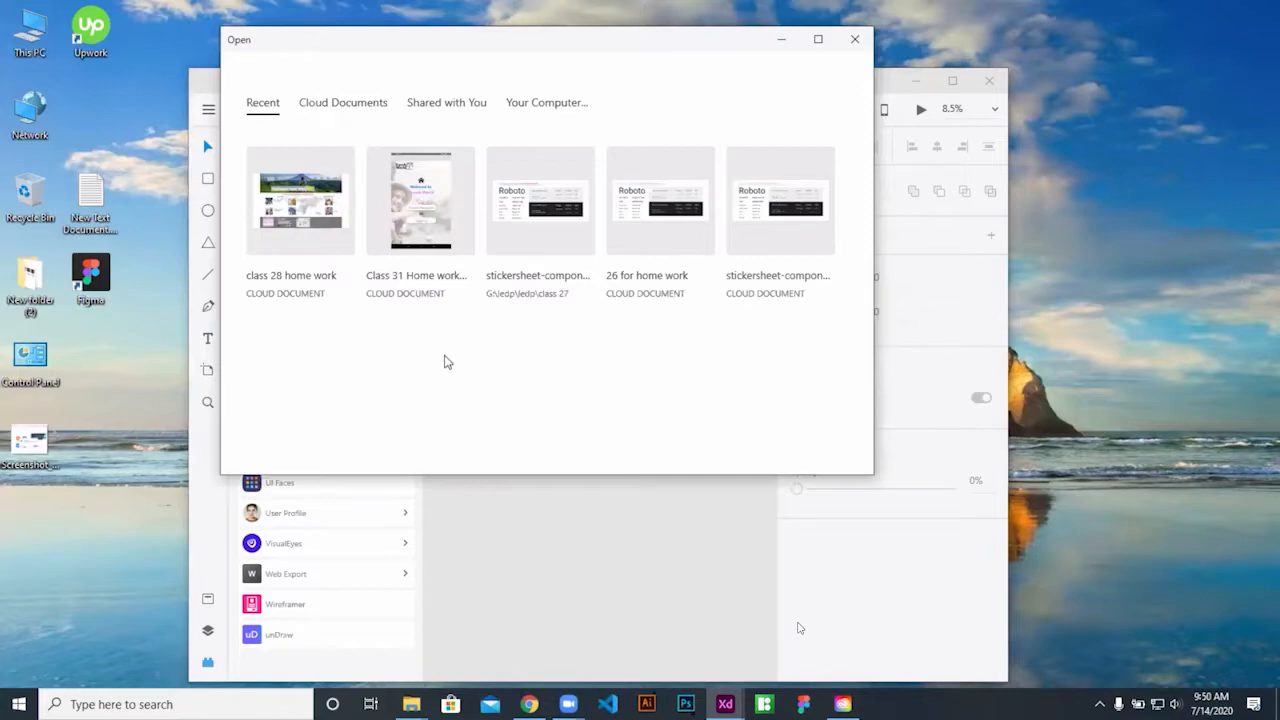
Open class 28 home work from the Open dialog's Cloud Documents tab
{"action": "left_click", "coordinate": [345, 105]}
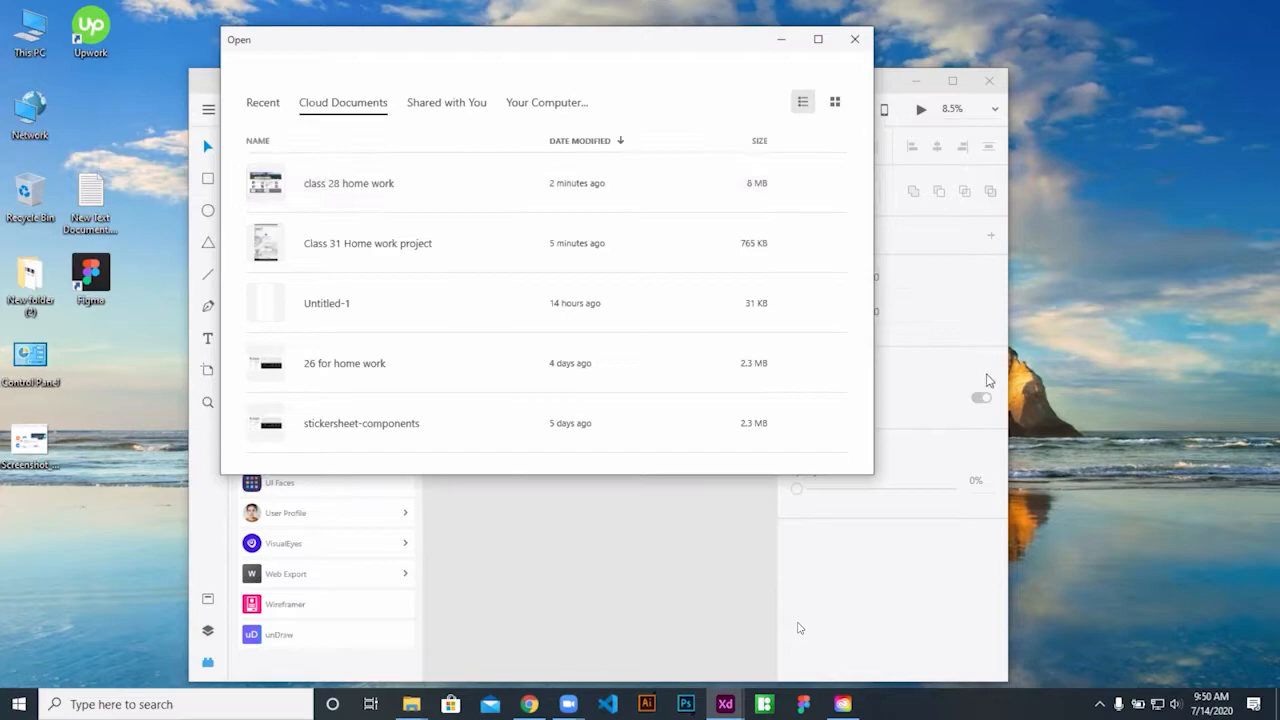
{"action": "double_click", "coordinate": [280, 186]}
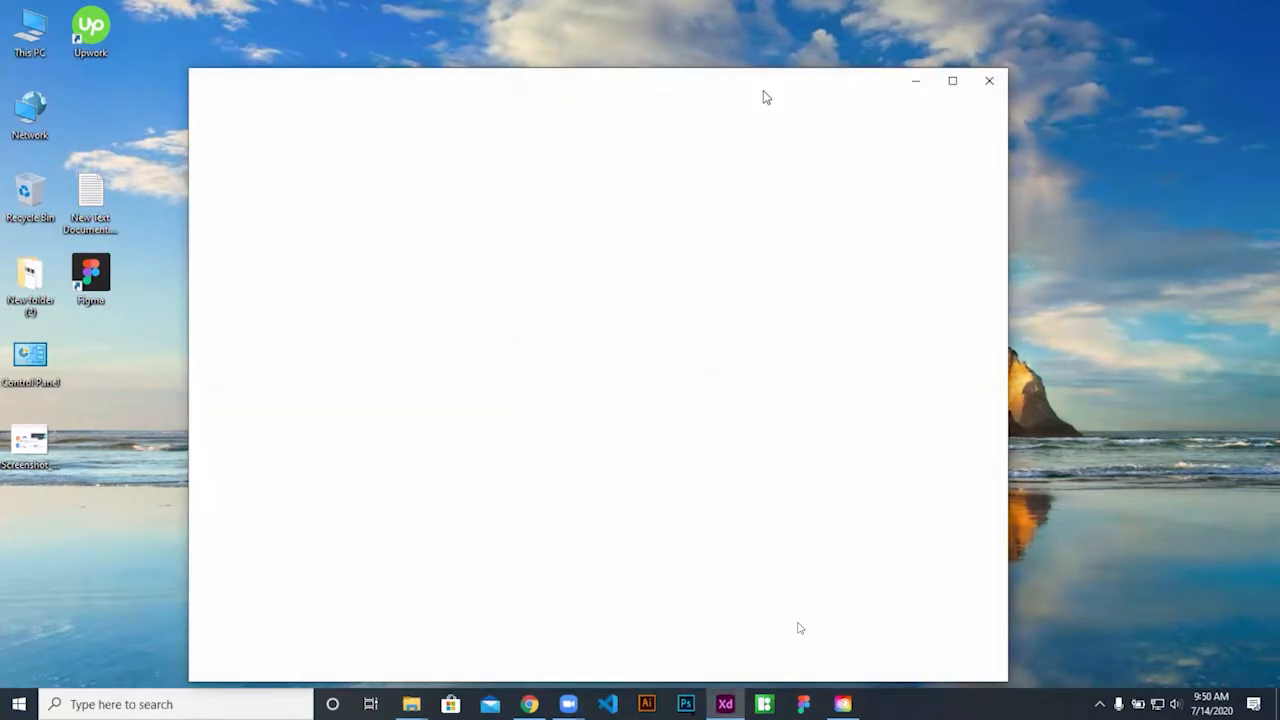
List the cloud documents, mark class 28 home work, and refresh the desktop
{"action": "left_click", "coordinate": [237, 247]}
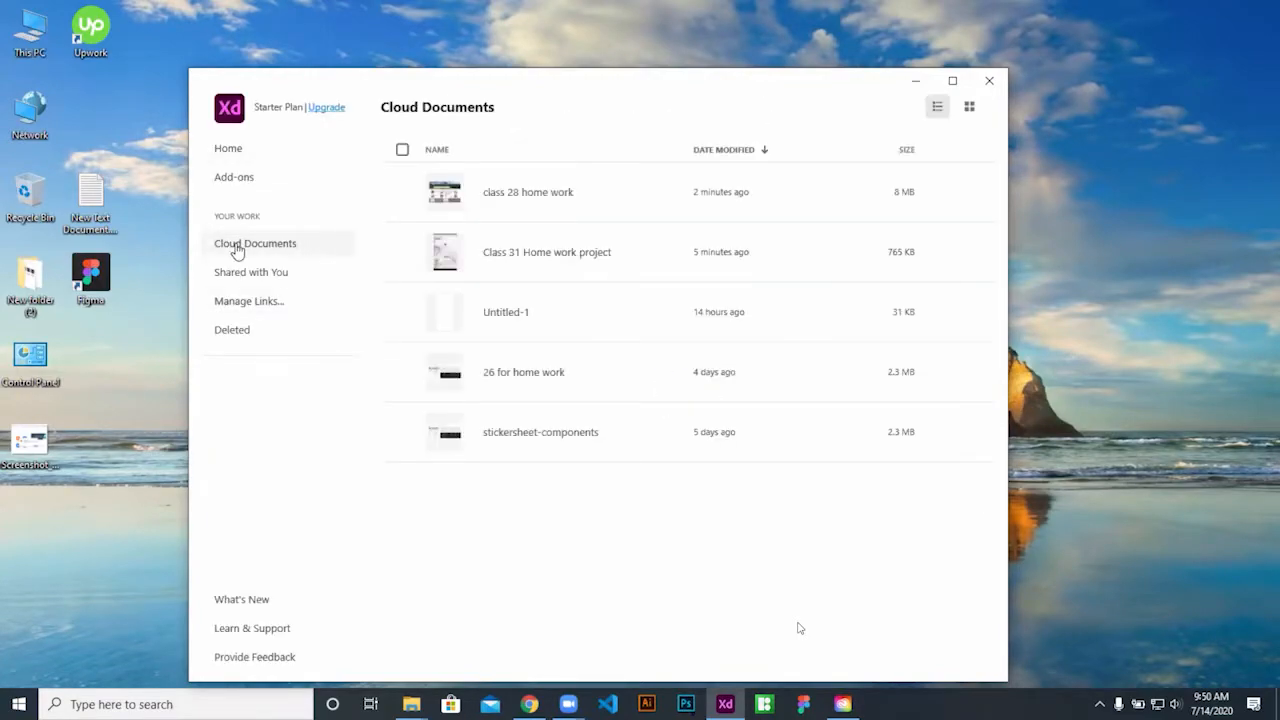
{"action": "left_click", "coordinate": [402, 193]}
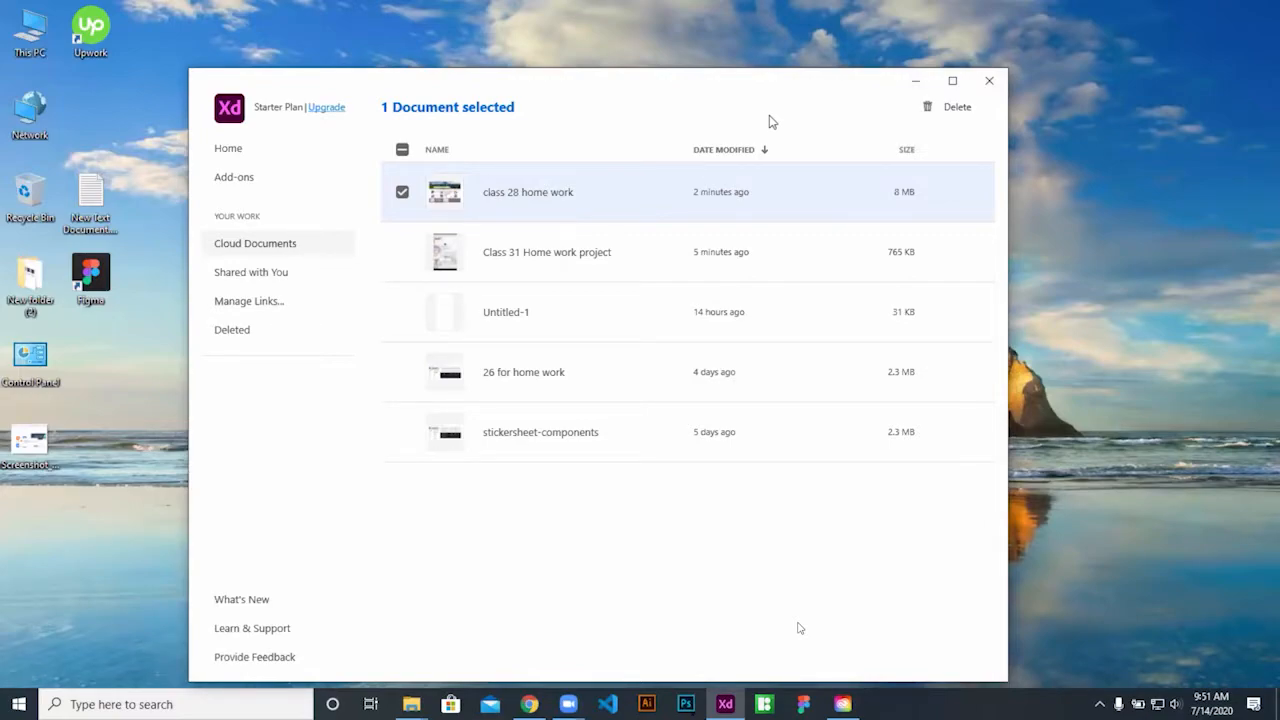
{"action": "left_click", "coordinate": [1161, 264]}
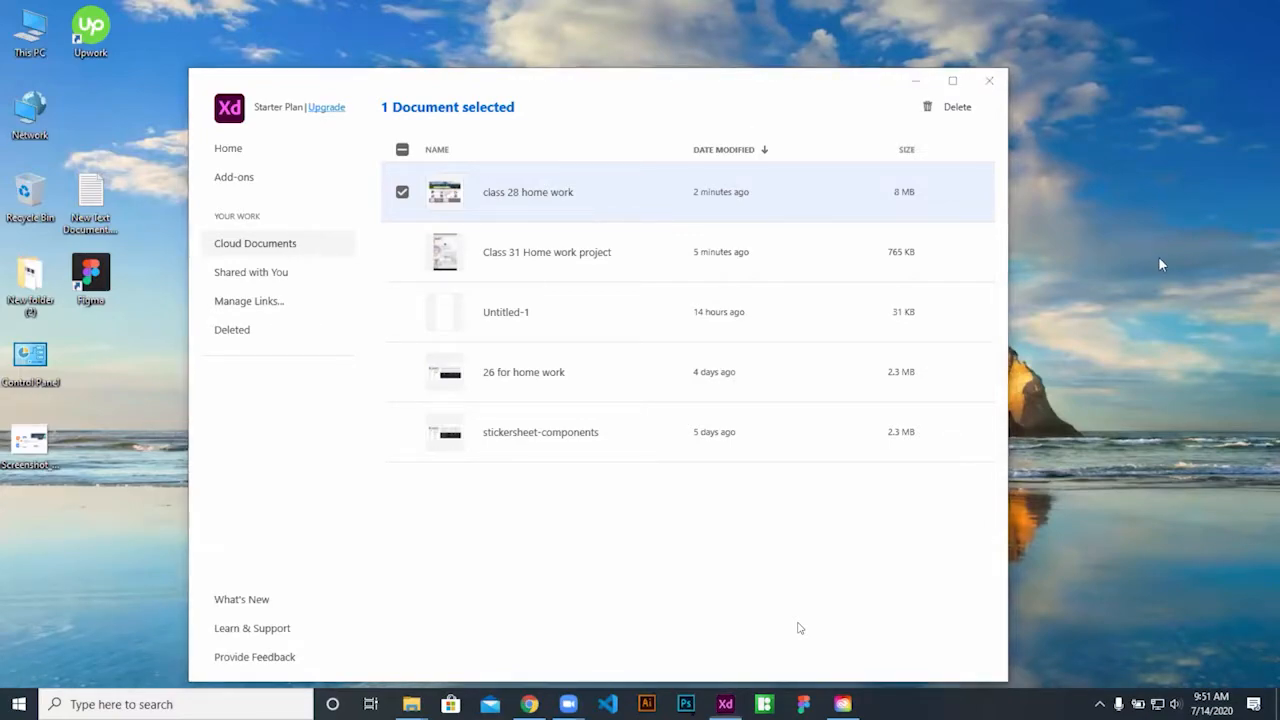
{"action": "right_click", "coordinate": [1105, 127]}
{"action": "key", "text": "Escape"}
{"action": "right_click", "coordinate": [1115, 136]}
{"action": "right_click", "coordinate": [1121, 182]}
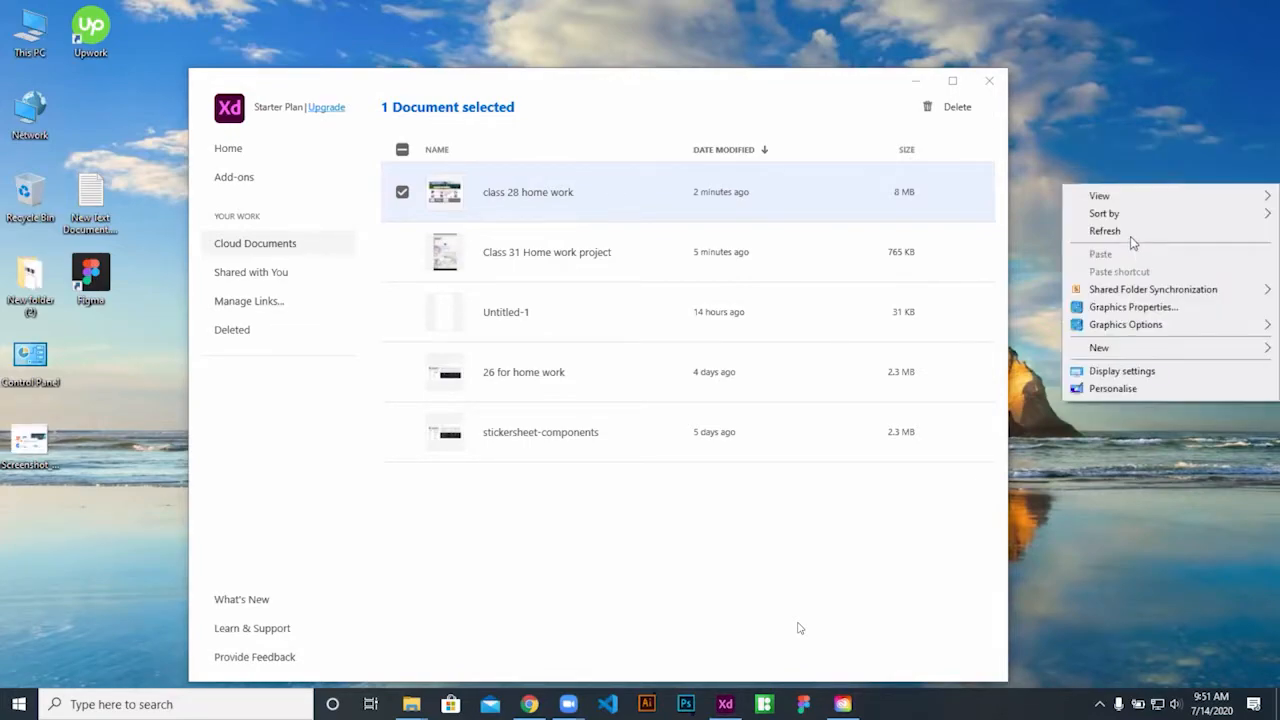
{"action": "left_click", "coordinate": [1125, 232]}
Refresh the desktop a few more times, then unmark and open class 28 home work
{"action": "left_click", "coordinate": [638, 116]}
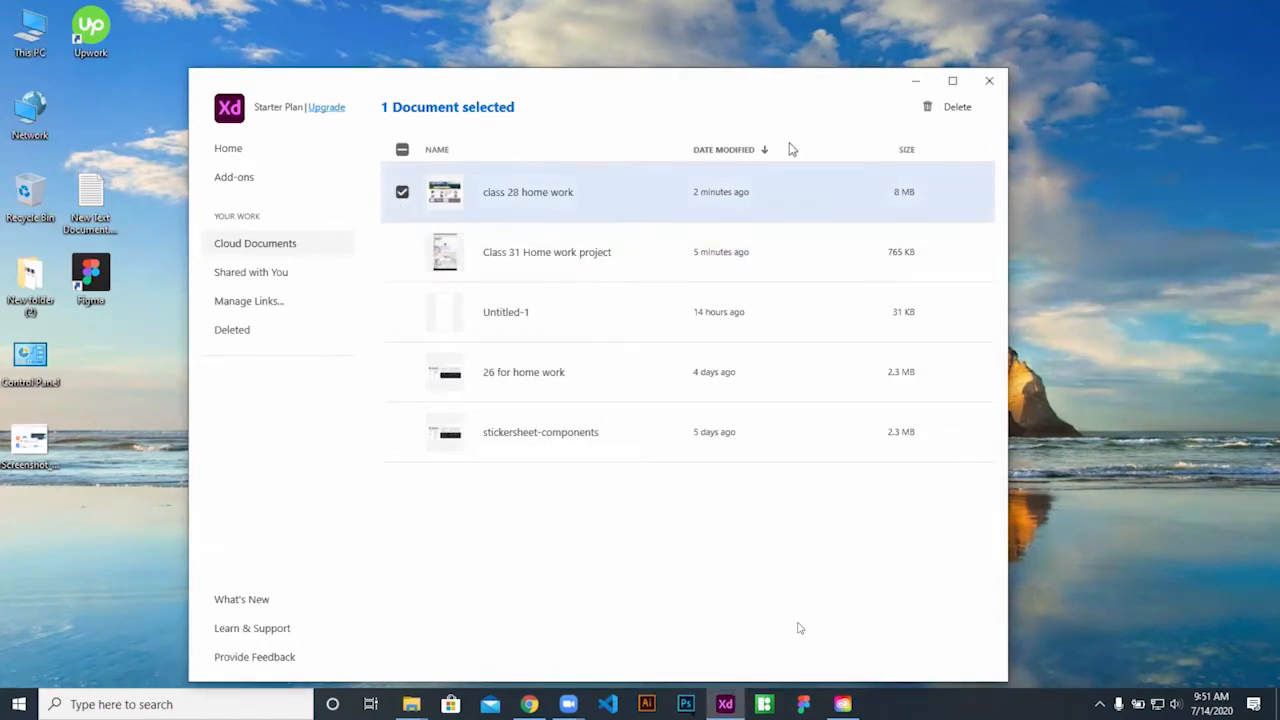
{"action": "right_click", "coordinate": [1047, 157]}
{"action": "left_click", "coordinate": [1075, 197]}
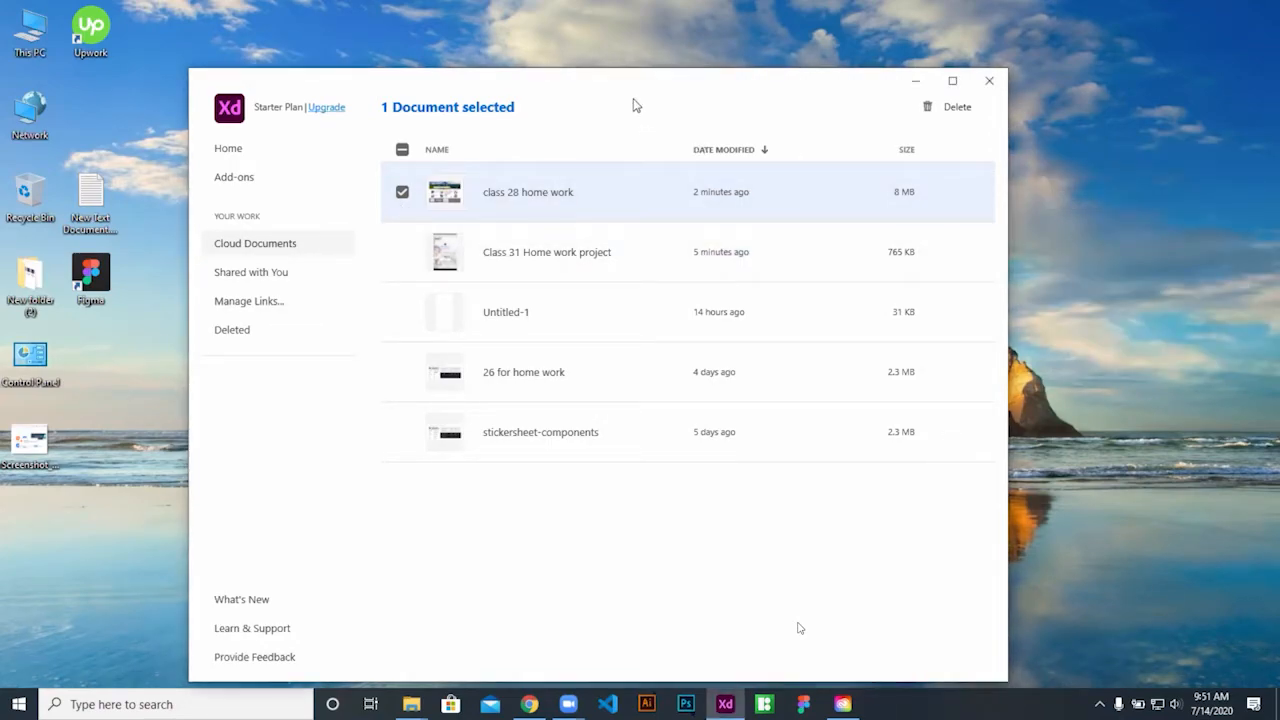
{"action": "right_click", "coordinate": [1060, 157]}
{"action": "left_click", "coordinate": [1096, 201]}
{"action": "right_click", "coordinate": [1120, 192]}
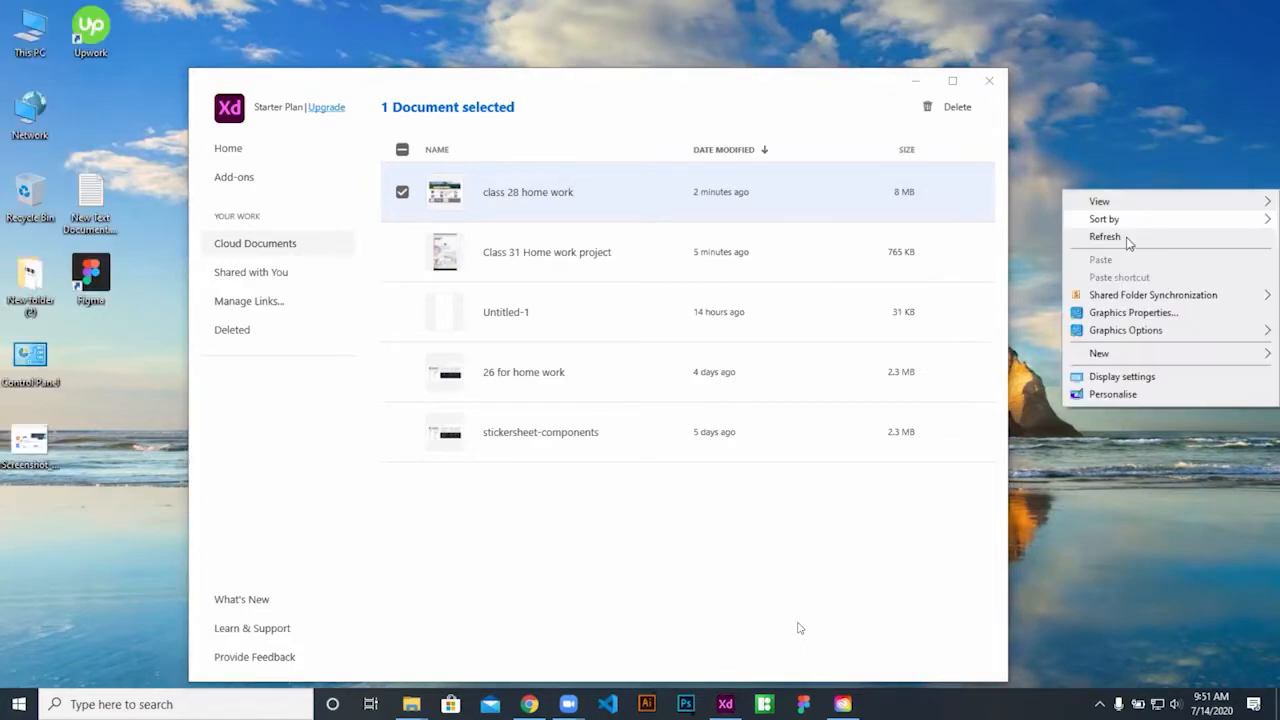
{"action": "left_click", "coordinate": [1105, 237]}
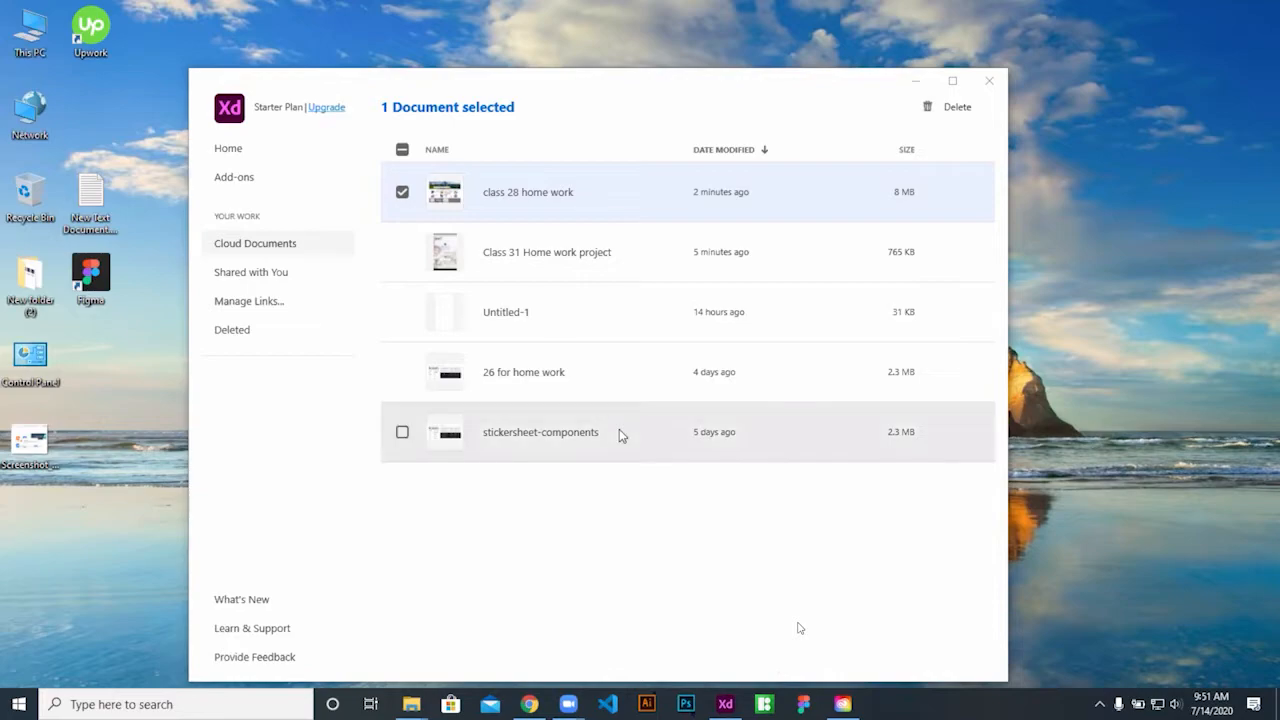
{"action": "left_click", "coordinate": [402, 192]}
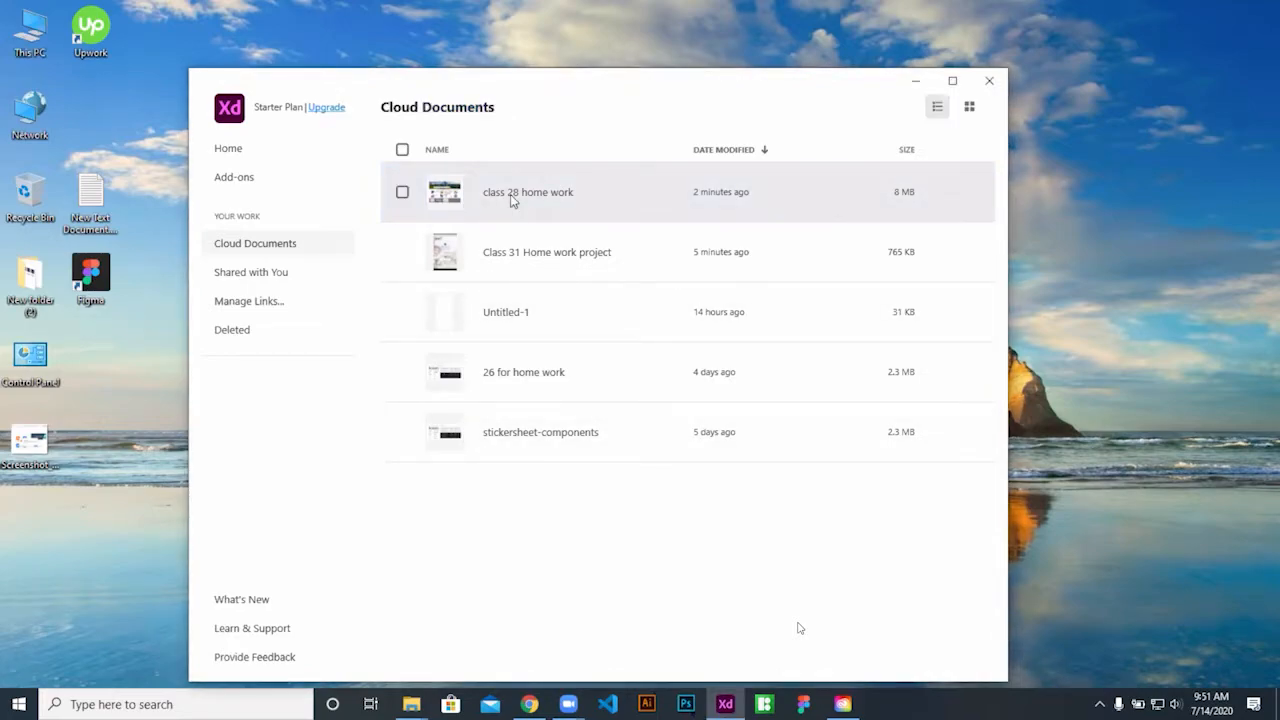
{"action": "left_click", "coordinate": [601, 205]}
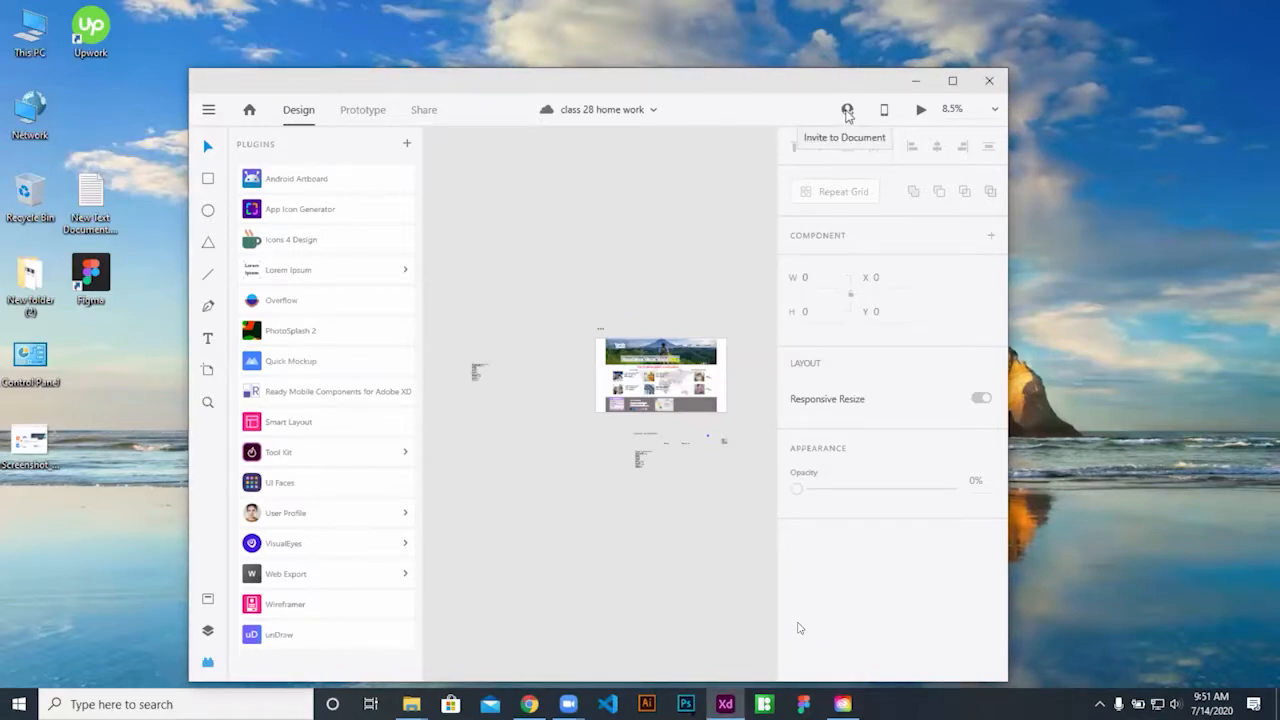
Maximise the XD window and expand Web Export's commands in the Plugins panel
{"action": "left_click", "coordinate": [952, 80]}
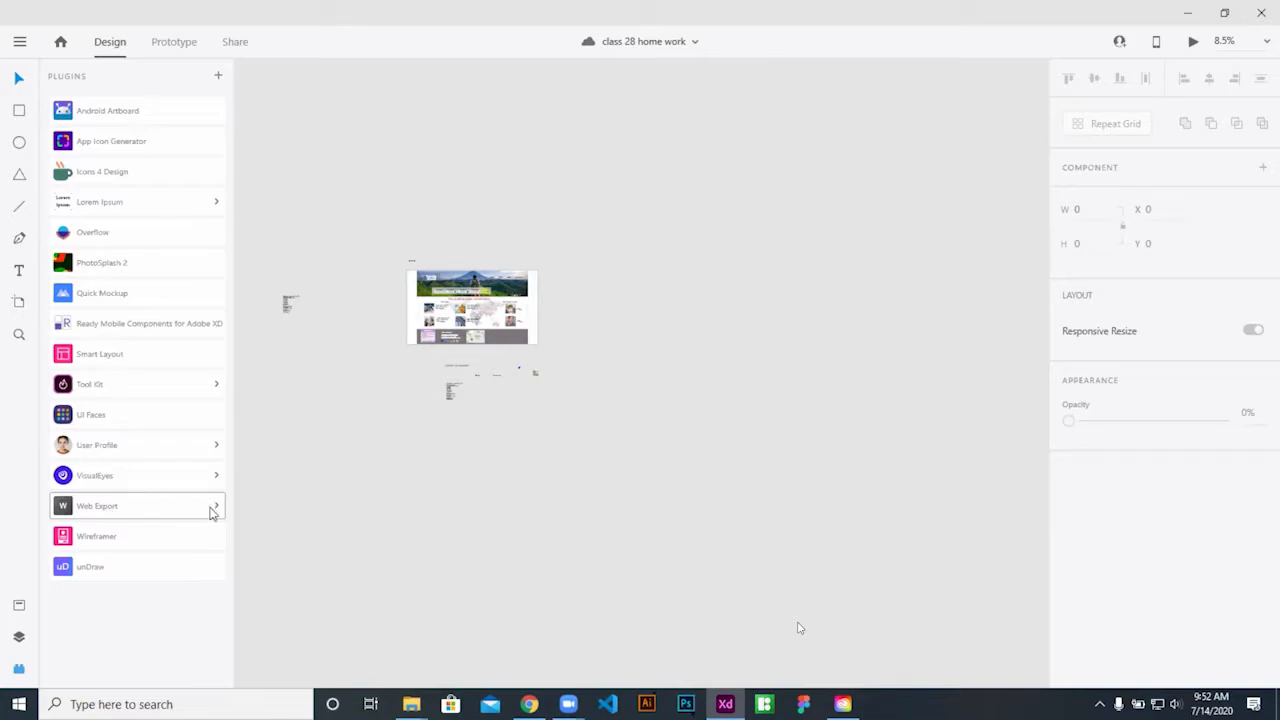
{"action": "left_click", "coordinate": [212, 508]}
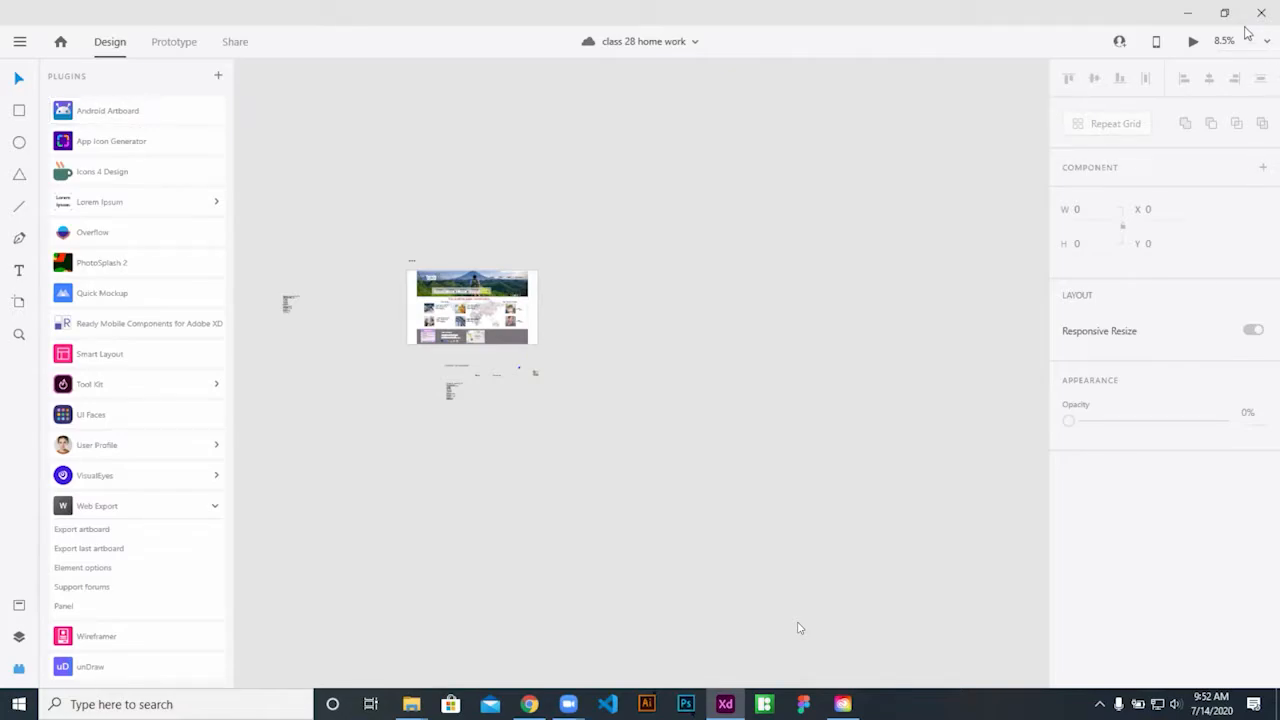
Preview the Travels World design, then close the preview
{"action": "left_click", "coordinate": [20, 44]}
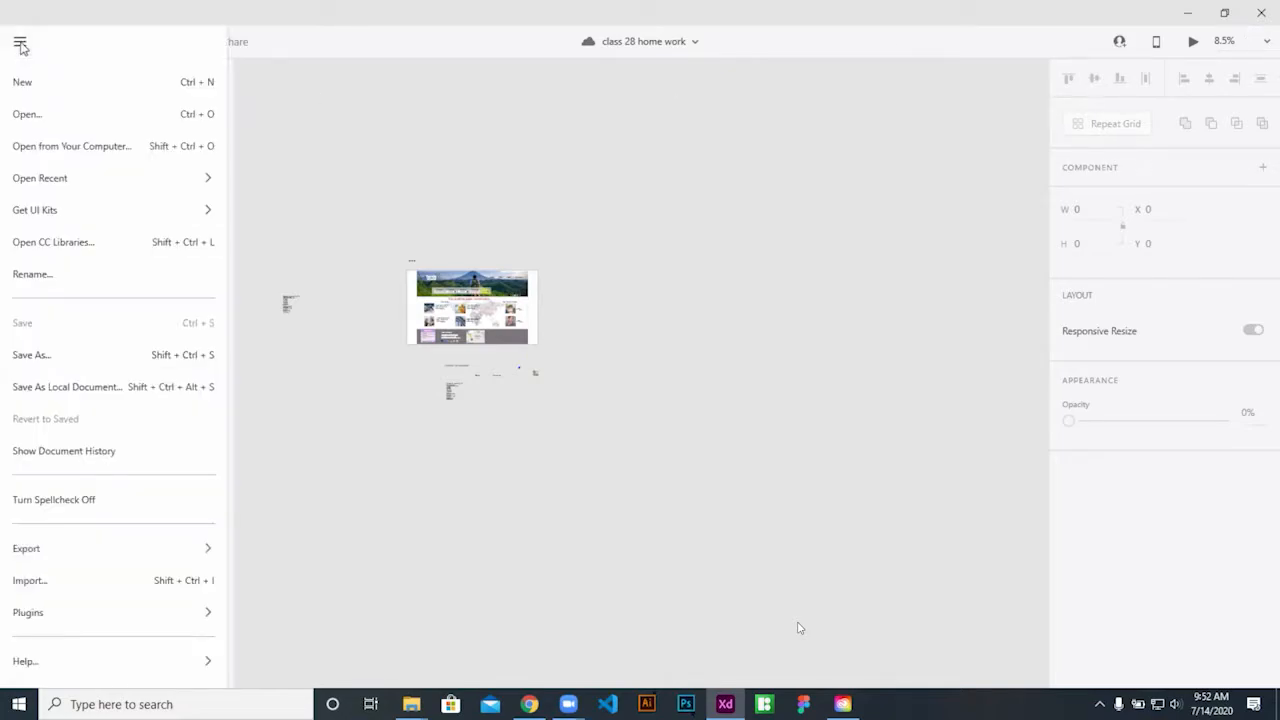
{"action": "left_click", "coordinate": [783, 184]}
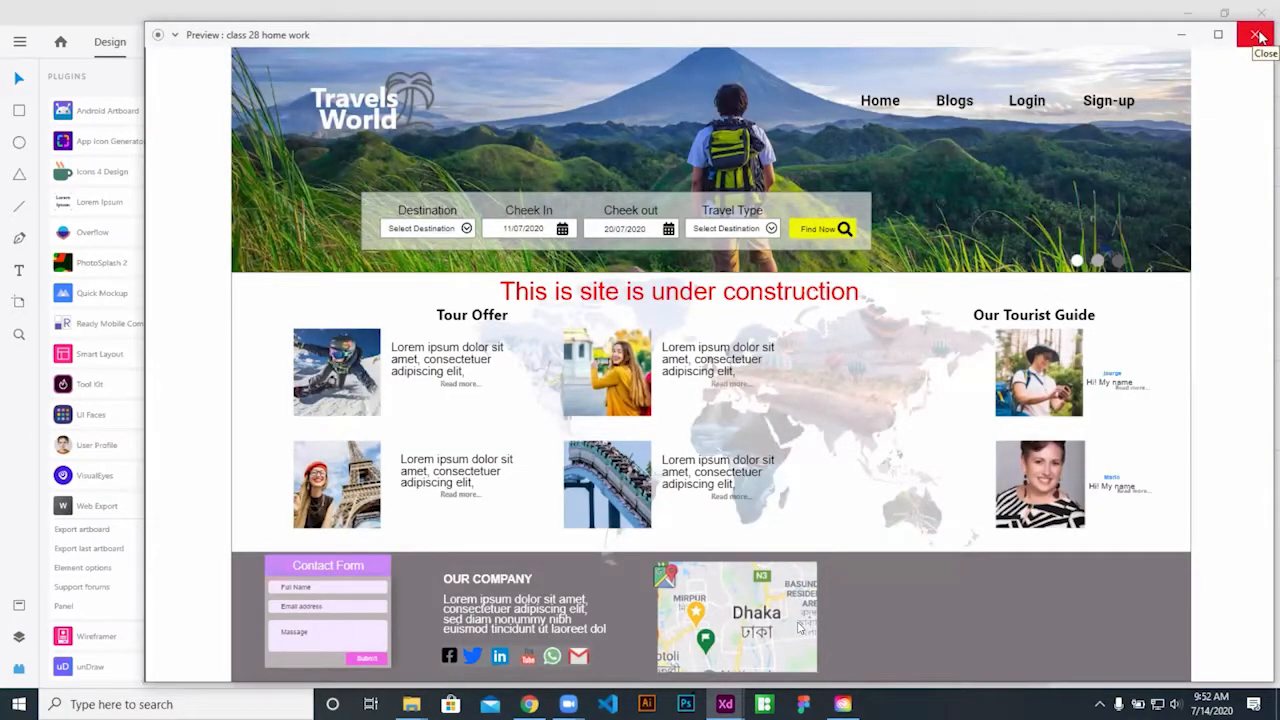
{"action": "left_click", "coordinate": [1258, 35]}
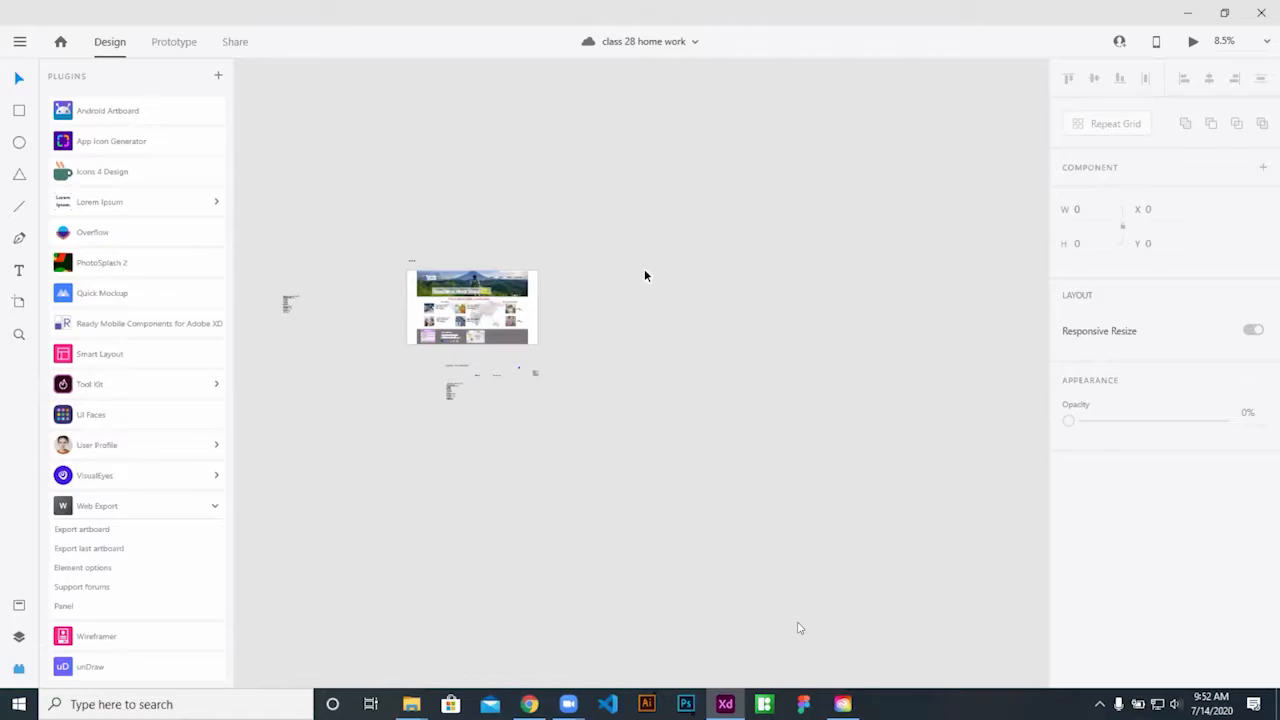
{"action": "left_click", "coordinate": [1194, 42]}
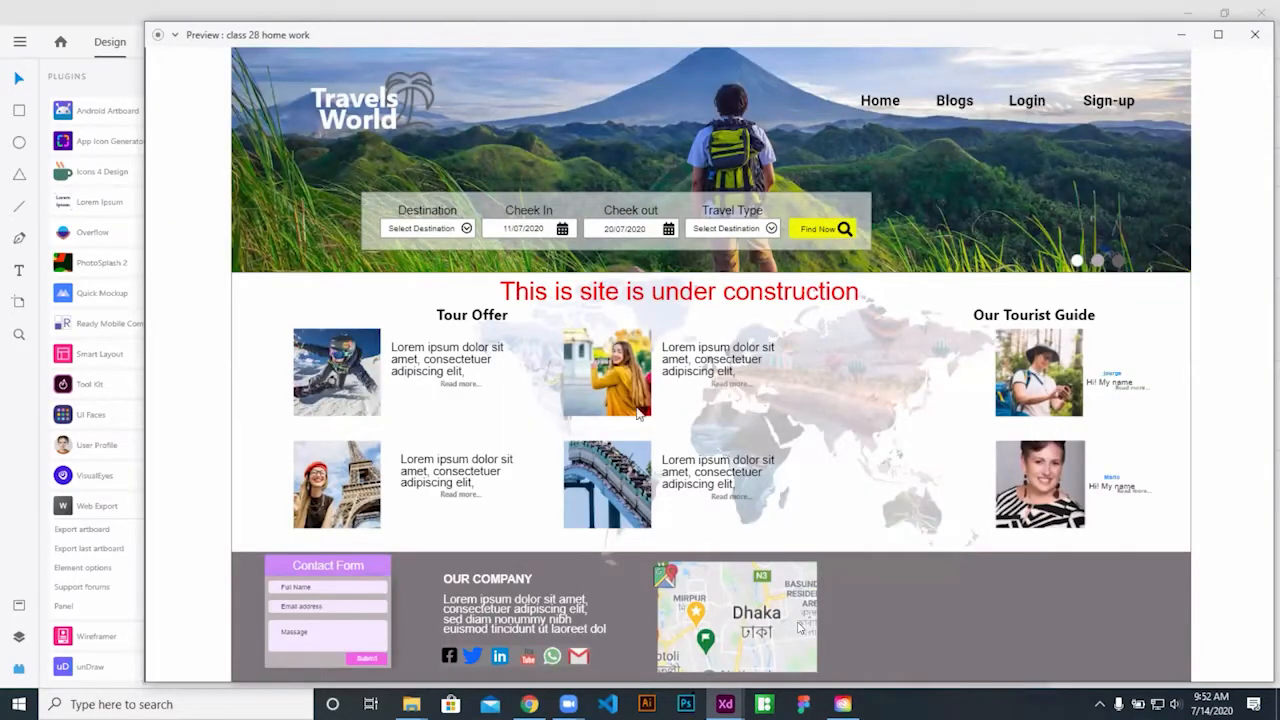
{"action": "left_click", "coordinate": [1252, 35]}
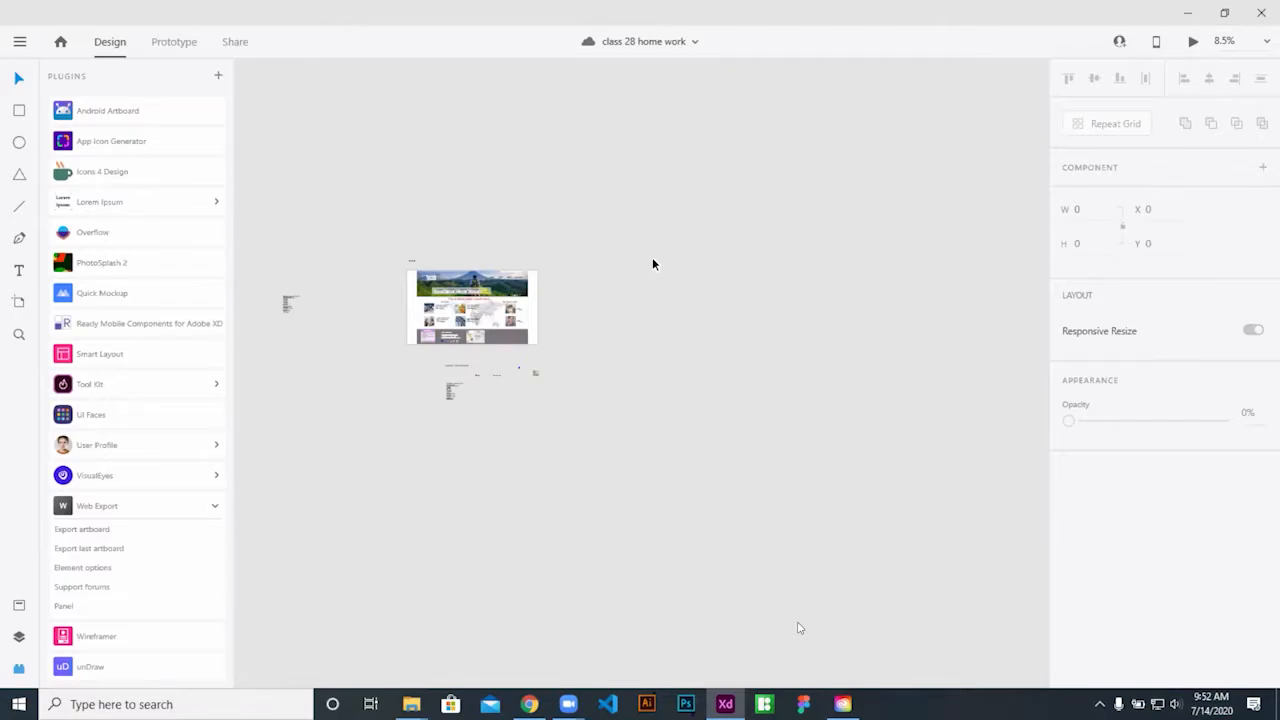
Zoom to 33% and pan so the whole Travels World artboard is centred in view
{"action": "left_click_drag", "start_coordinate": [364, 230], "coordinate": [630, 338]}
{"action": "left_click", "coordinate": [755, 280]}
{"action": "left_click", "coordinate": [20, 42]}
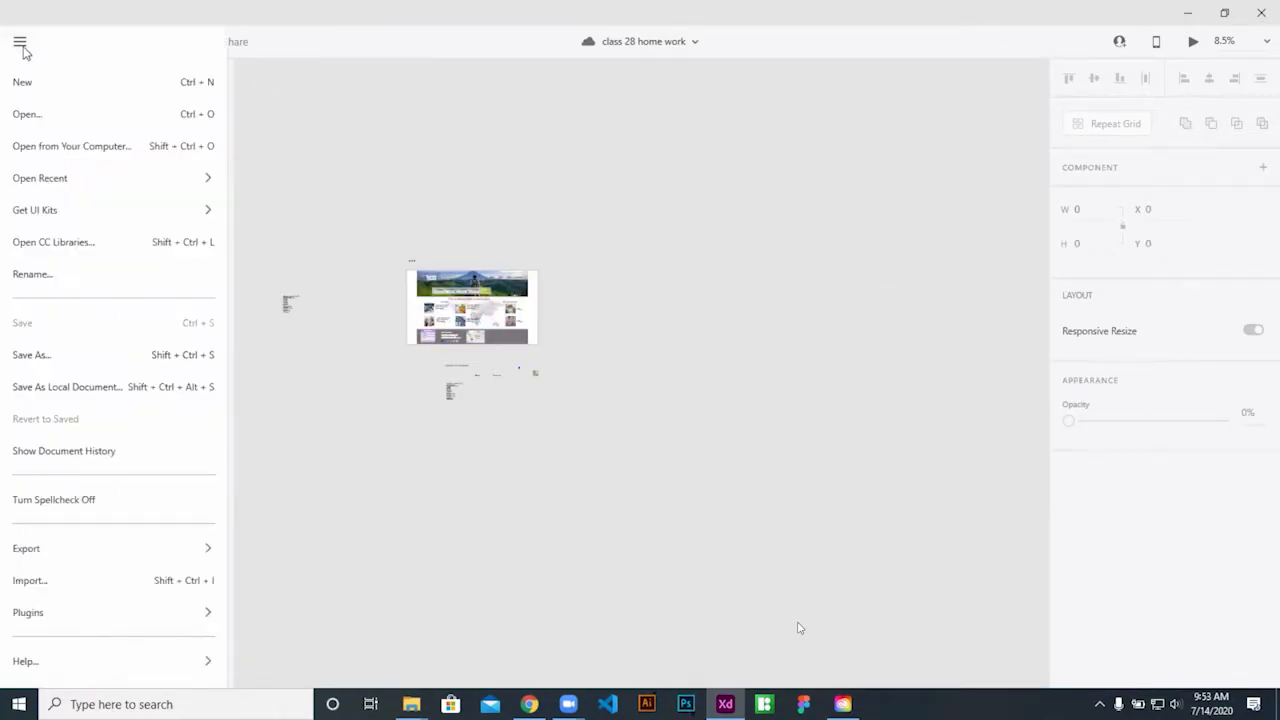
{"action": "left_click", "coordinate": [795, 548]}
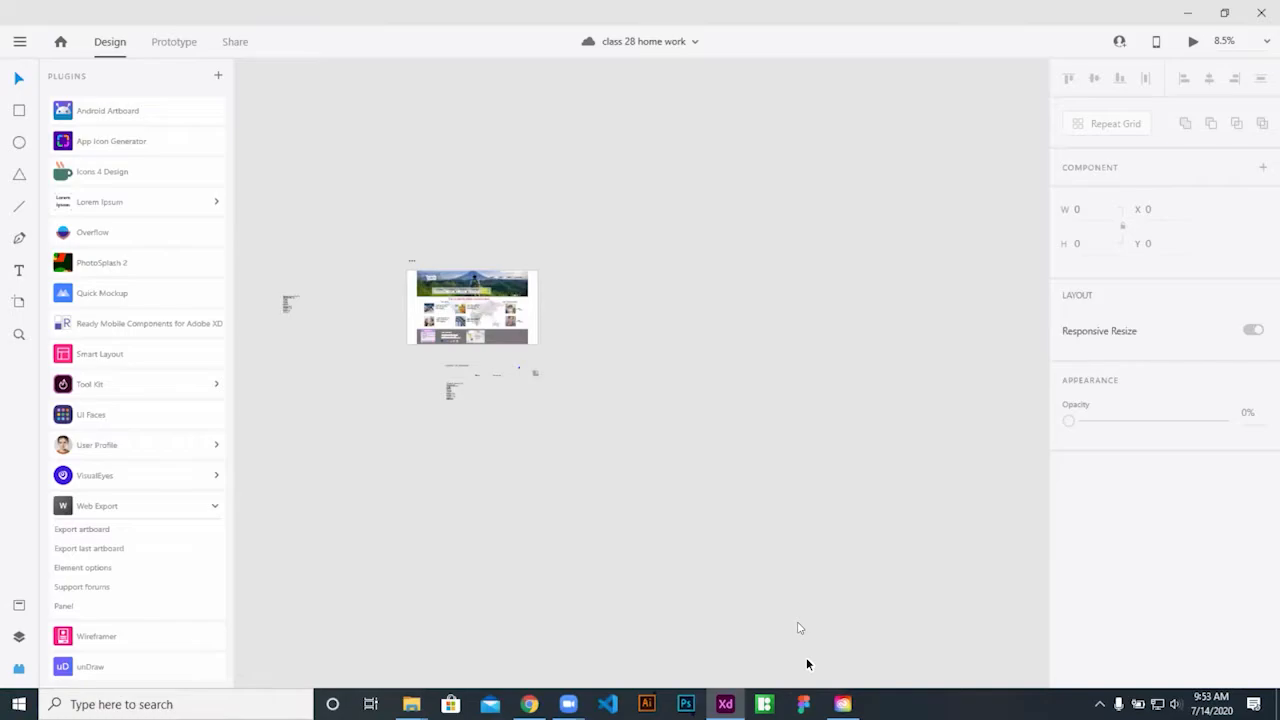
{"action": "scroll", "coordinate": [691, 298], "scroll_direction": "up", "scroll_amount": 5}
{"action": "left_click_drag", "start_coordinate": [399, 391], "coordinate": [941, 353]}
{"action": "left_click_drag", "start_coordinate": [940, 297], "coordinate": [946, 315]}
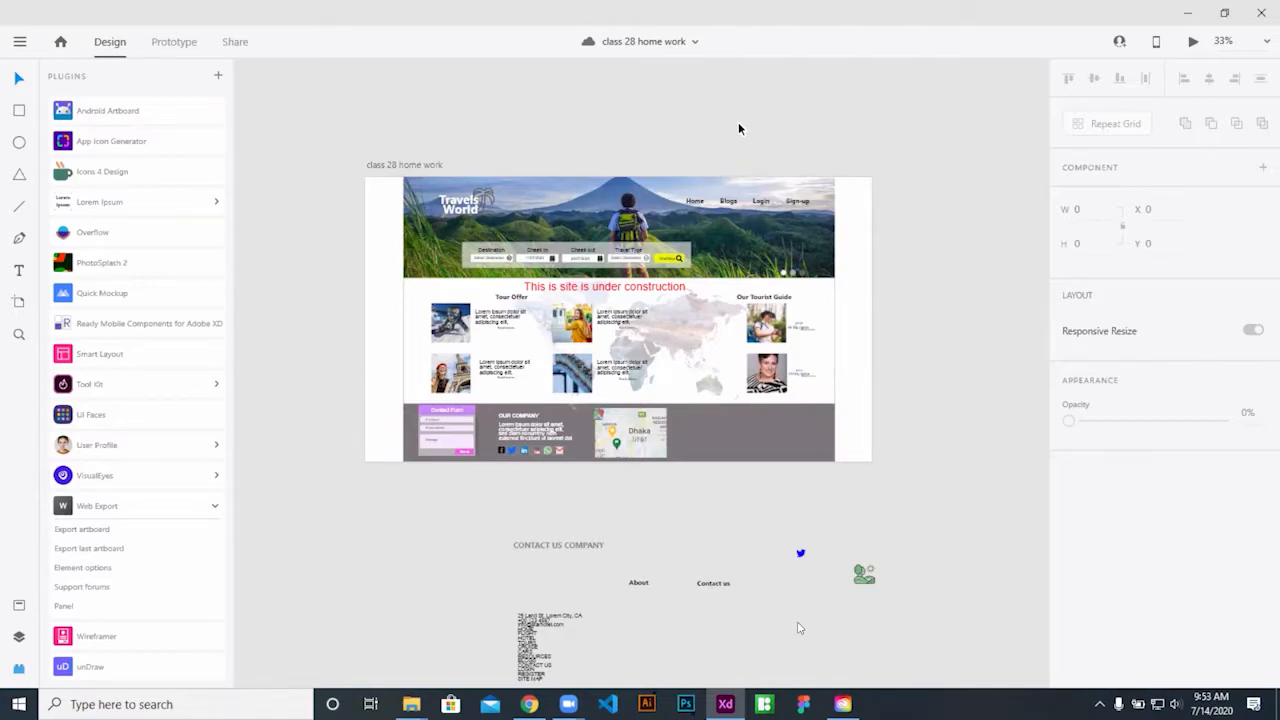
Minimise XD, maximise the Zoom meeting, hide Participants, then minimise Zoom to reveal Illustrator
{"action": "left_click", "coordinate": [1186, 15]}
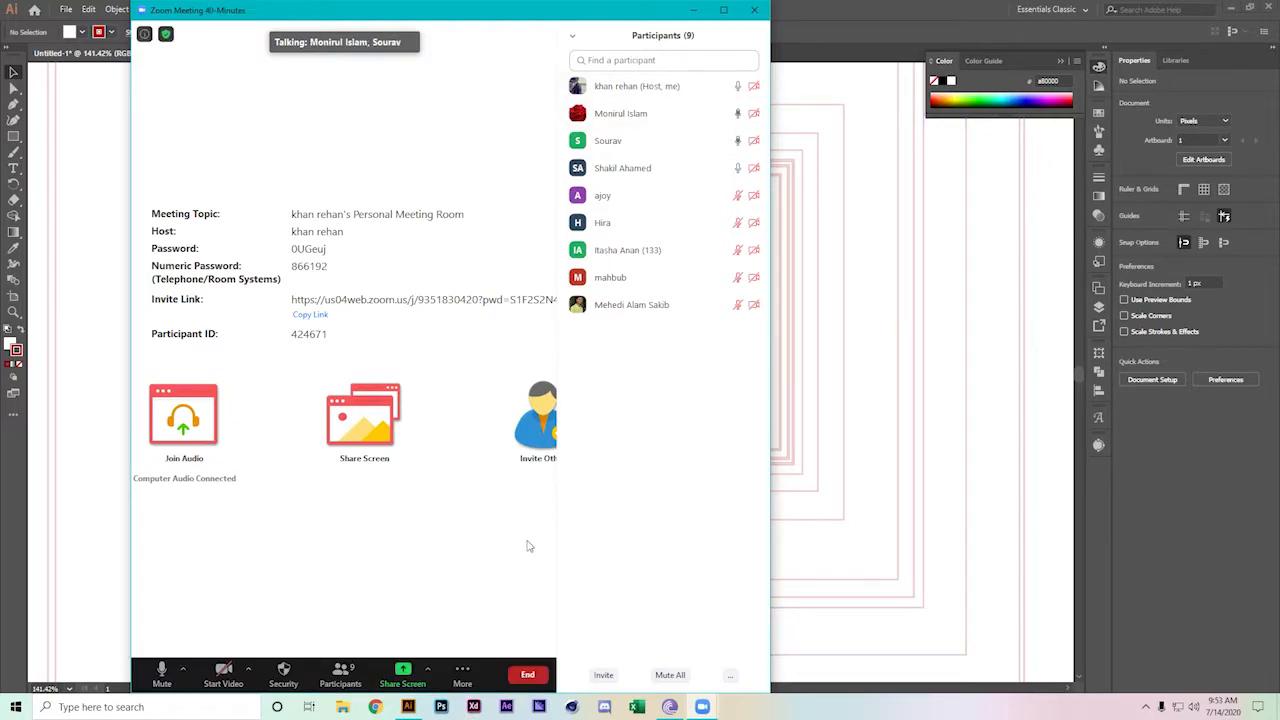
{"action": "left_click", "coordinate": [727, 10]}
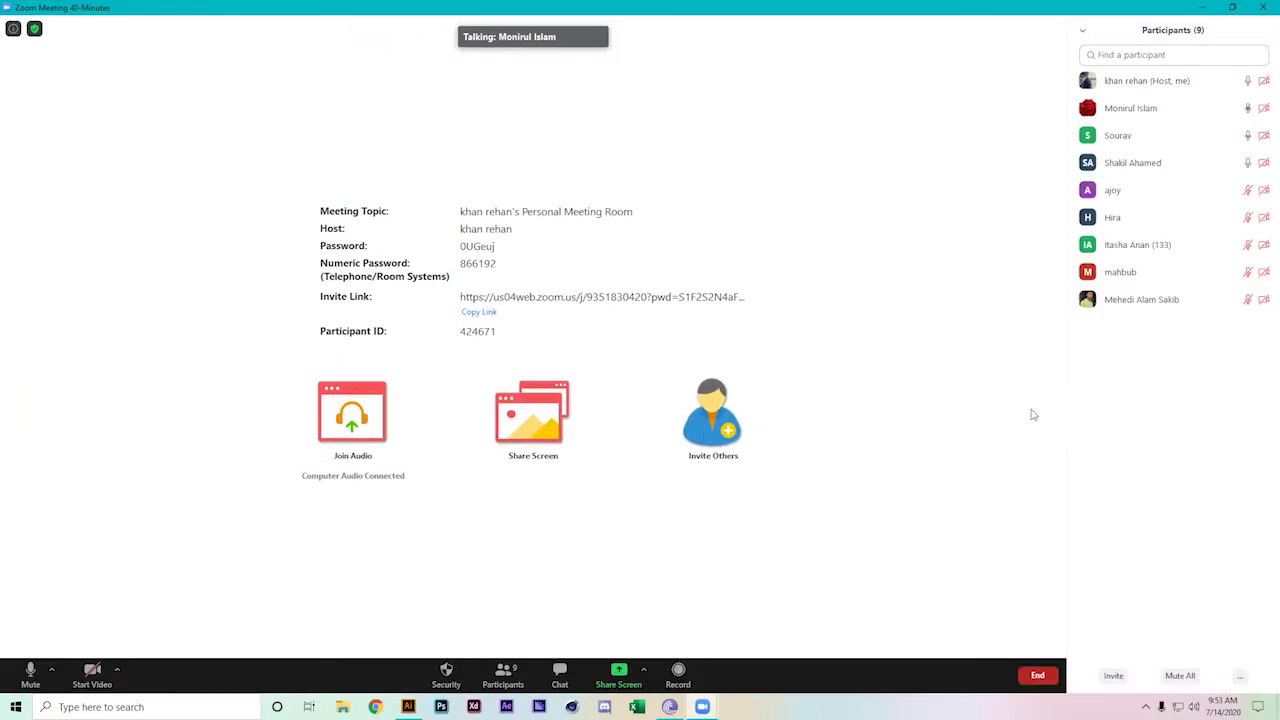
{"action": "key", "text": "alt+u"}
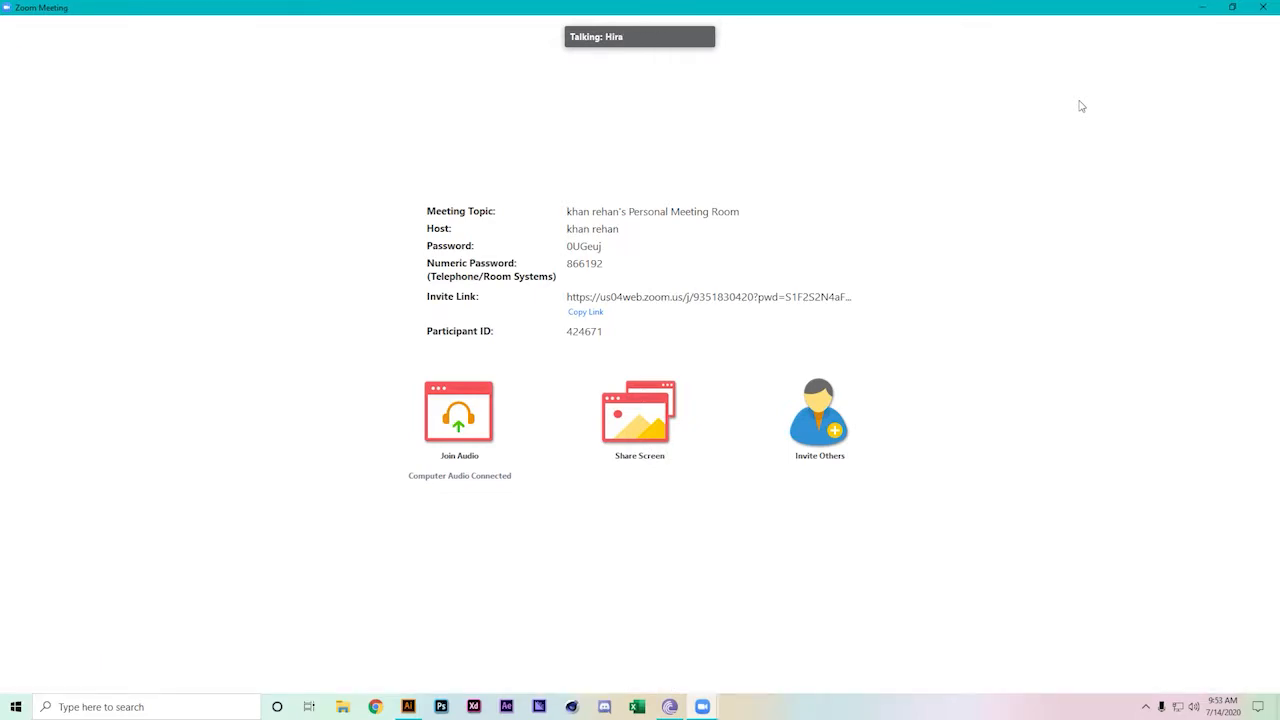
{"action": "left_click", "coordinate": [1202, 7]}
Zoom out to 25% and shrink the nested-squares group into the artboard's top-left corner
{"action": "key", "text": "a"}
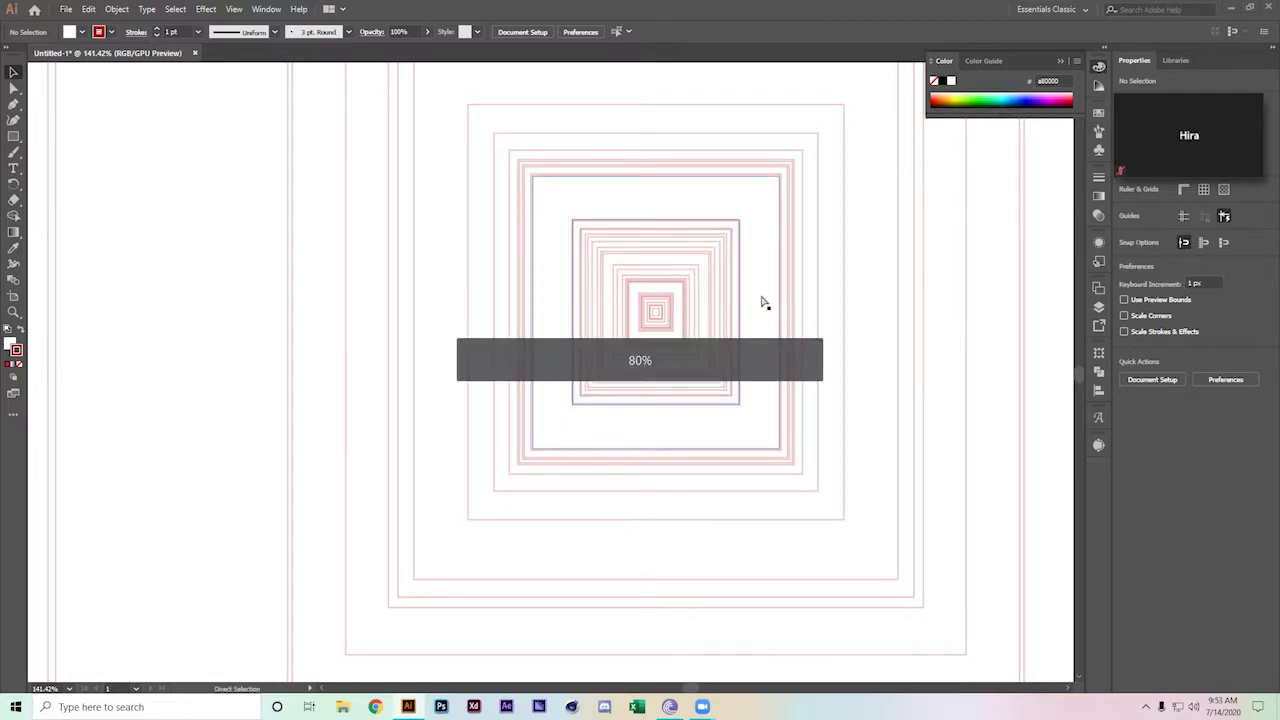
{"action": "key", "text": "ctrl+minus"}
{"action": "key", "text": "ctrl+minus"}
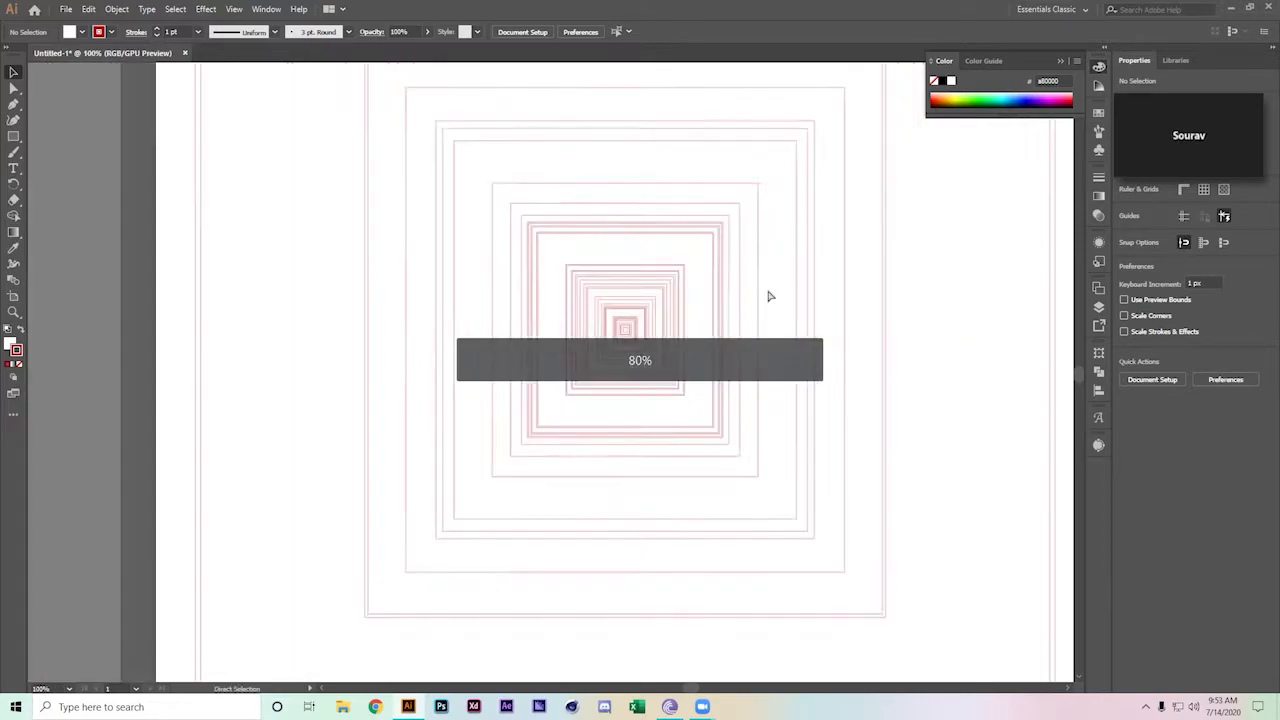
{"action": "key", "text": "ctrl+minus"}
{"action": "key", "text": "ctrl+minus"}
{"action": "key", "text": "v"}
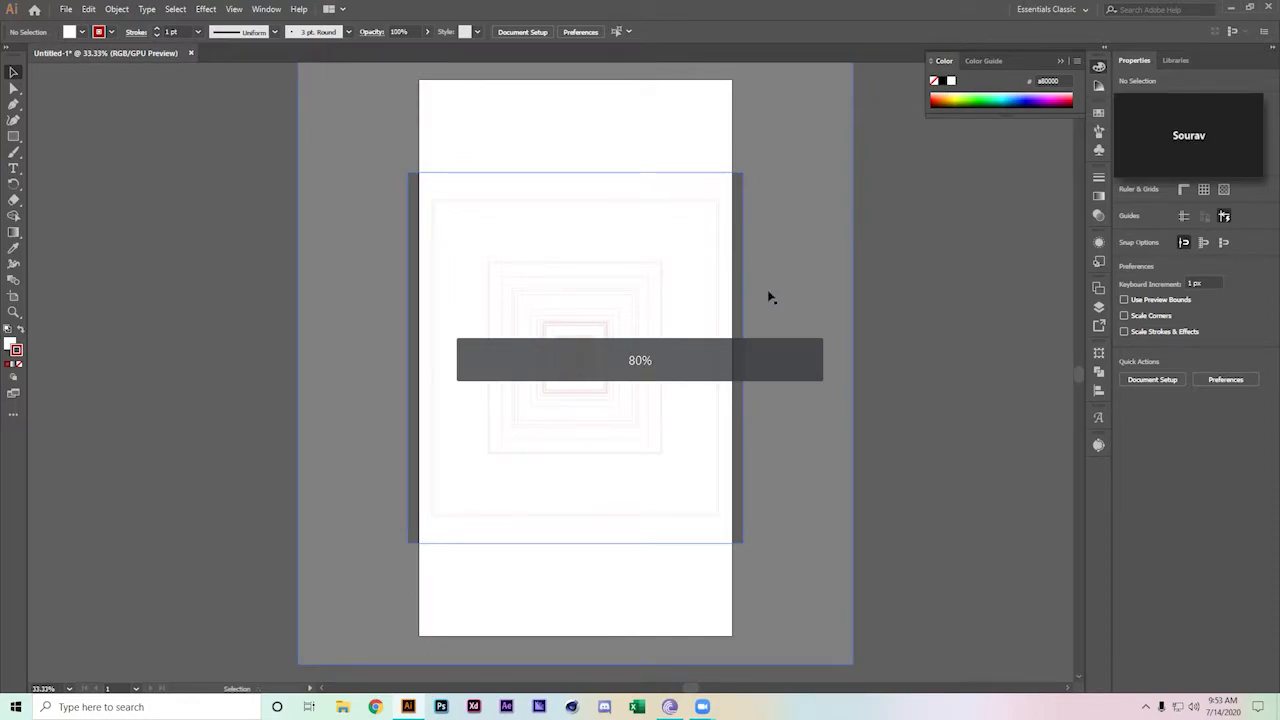
{"action": "key", "text": "ctrl+minus"}
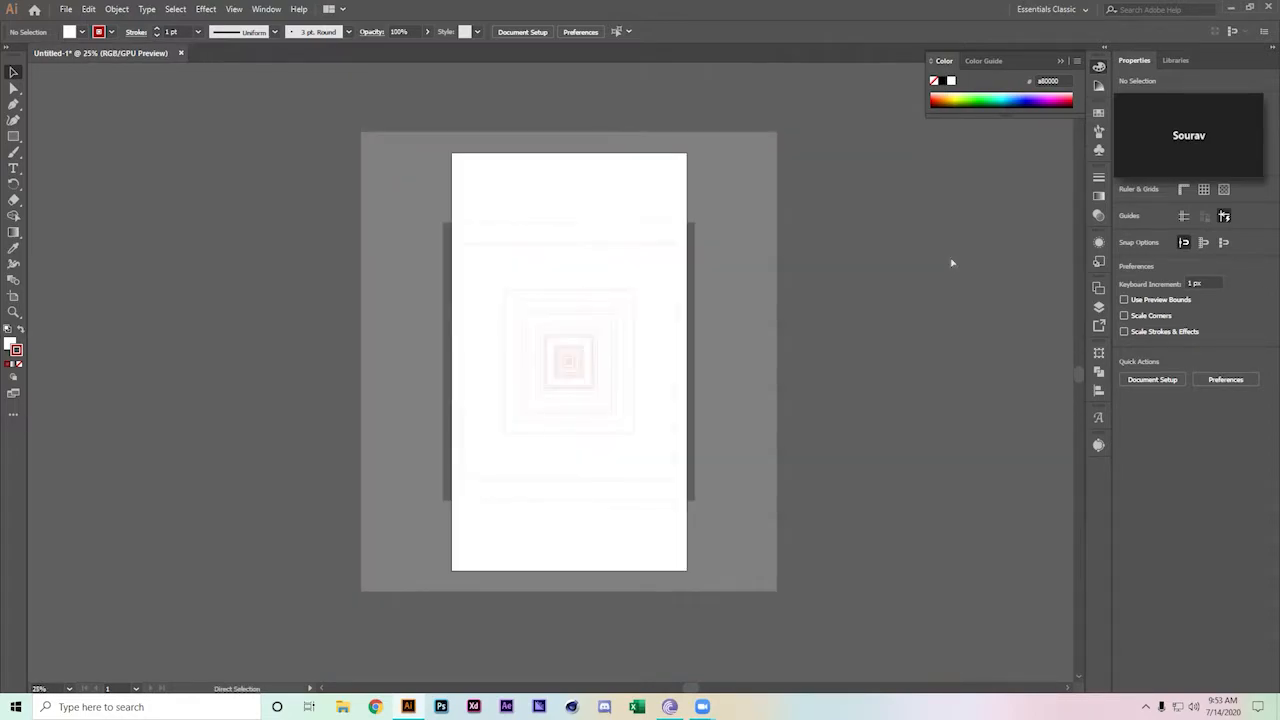
{"action": "left_click", "coordinate": [732, 192]}
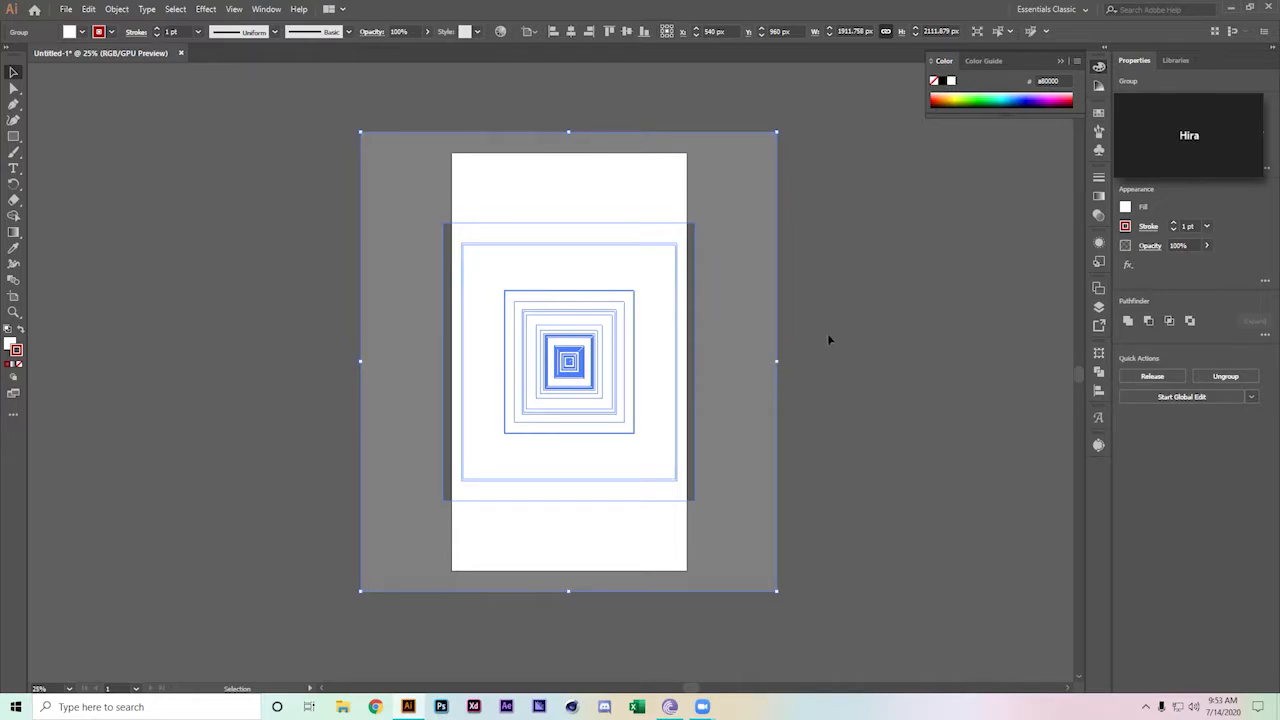
{"action": "left_click_drag", "start_coordinate": [776, 591], "coordinate": [640, 480]}
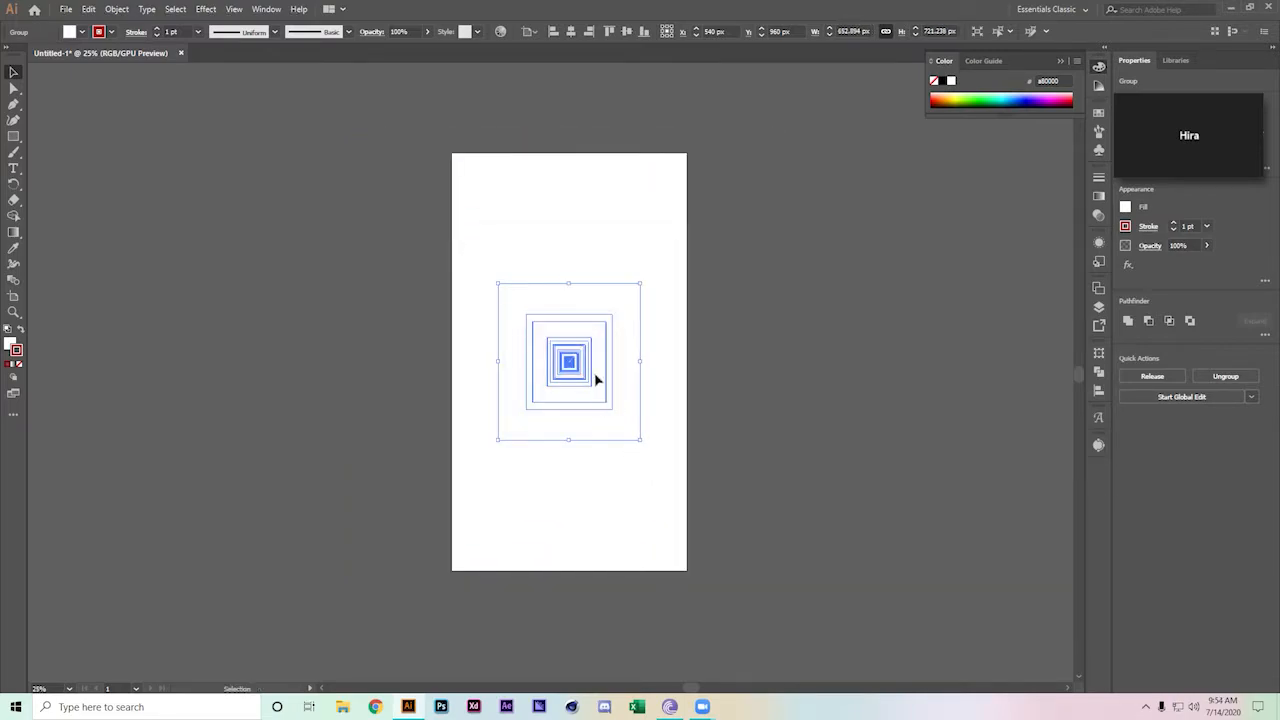
{"action": "left_click_drag", "start_coordinate": [569, 364], "coordinate": [523, 231]}
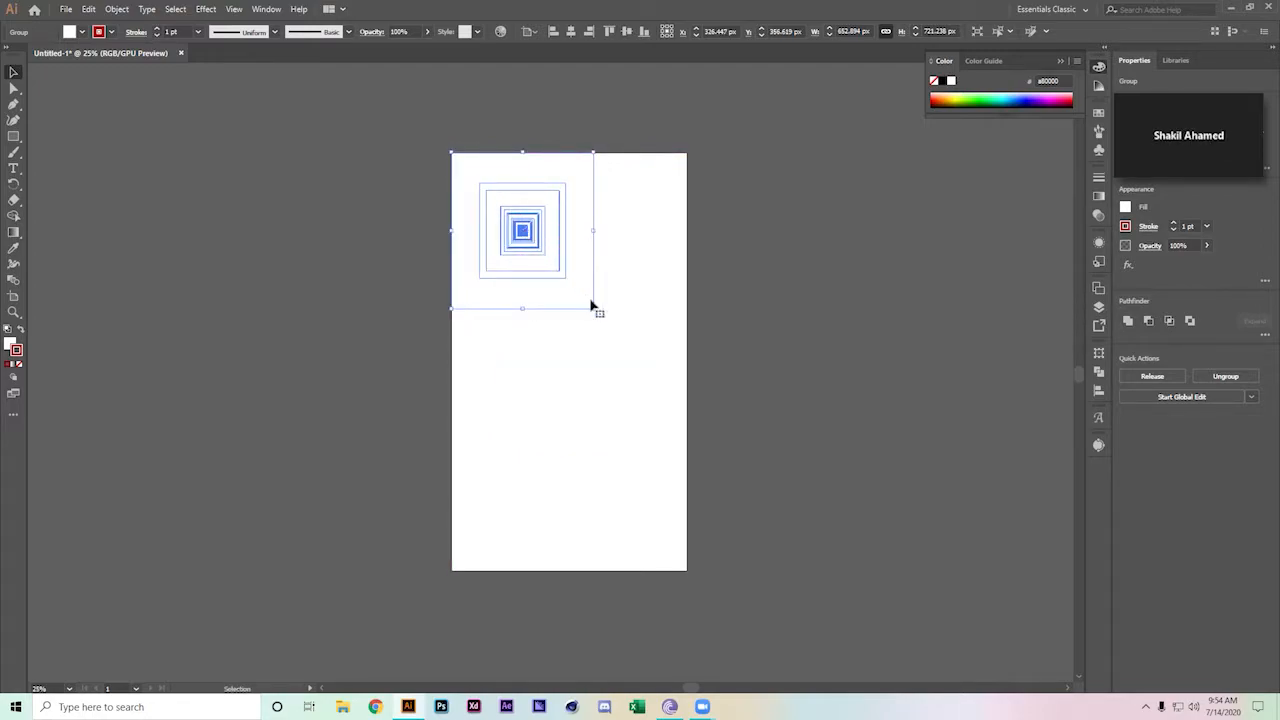
{"action": "left_click_drag", "start_coordinate": [595, 311], "coordinate": [574, 287]}
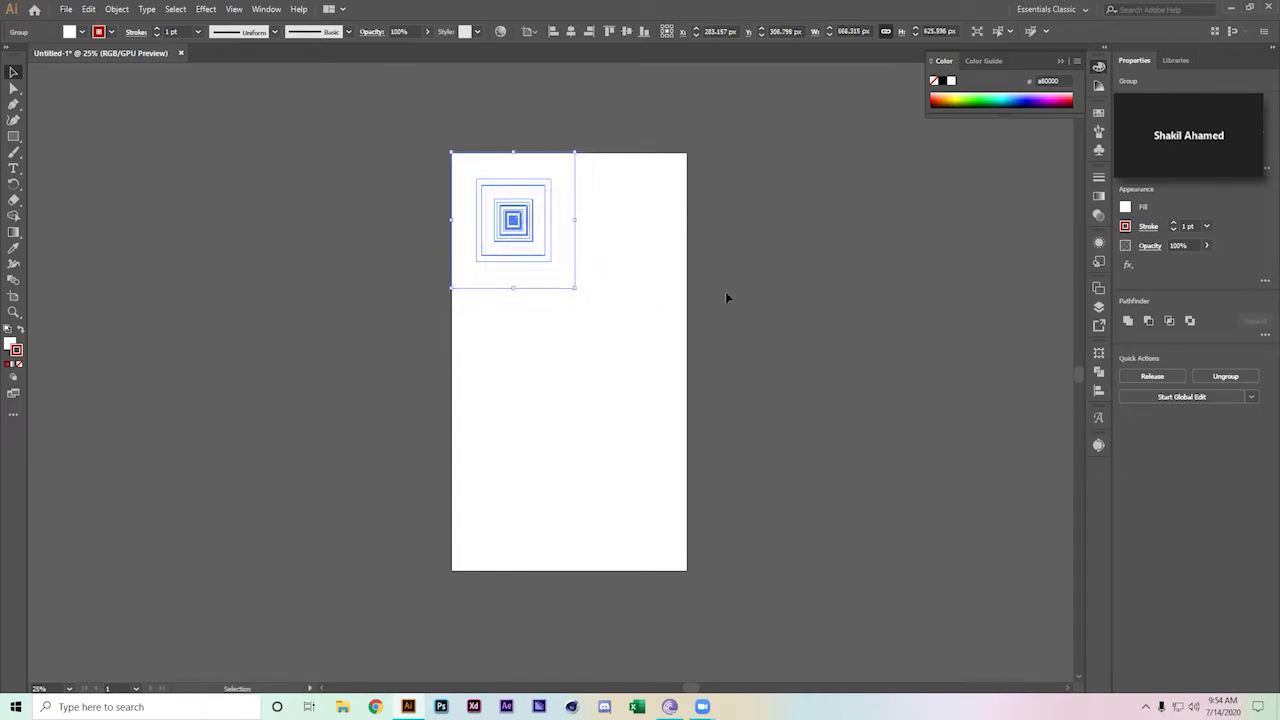
{"action": "left_click", "coordinate": [725, 291]}
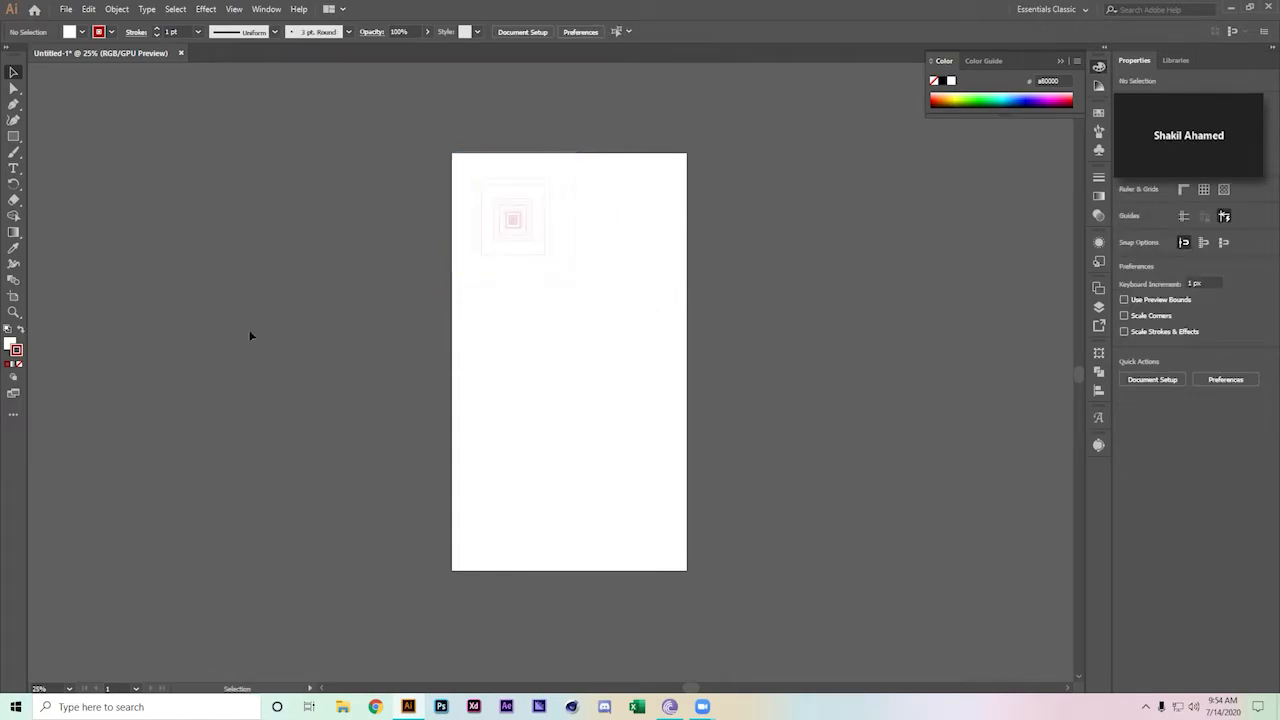
Show rulers and Alt-drag copies of the tile right and down into a two-by-four grid
{"action": "key", "text": "ctrl+r"}
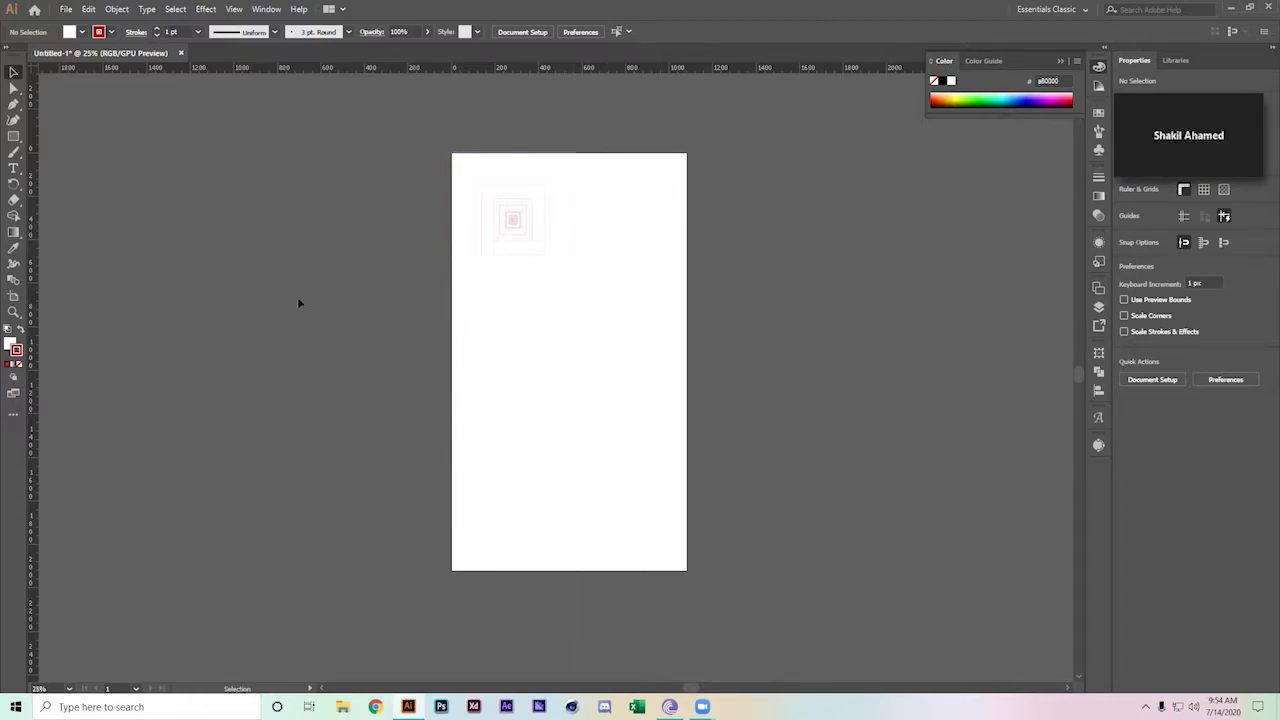
{"action": "left_click_drag", "start_coordinate": [551, 212], "coordinate": [662, 209]}
{"action": "left_click", "coordinate": [748, 152]}
{"action": "left_click_drag", "start_coordinate": [606, 179], "coordinate": [621, 511]}
{"action": "left_click", "coordinate": [754, 317]}
{"action": "left_click", "coordinate": [798, 319]}
{"action": "left_click", "coordinate": [603, 317]}
{"action": "left_click_drag", "start_coordinate": [577, 279], "coordinate": [600, 530]}
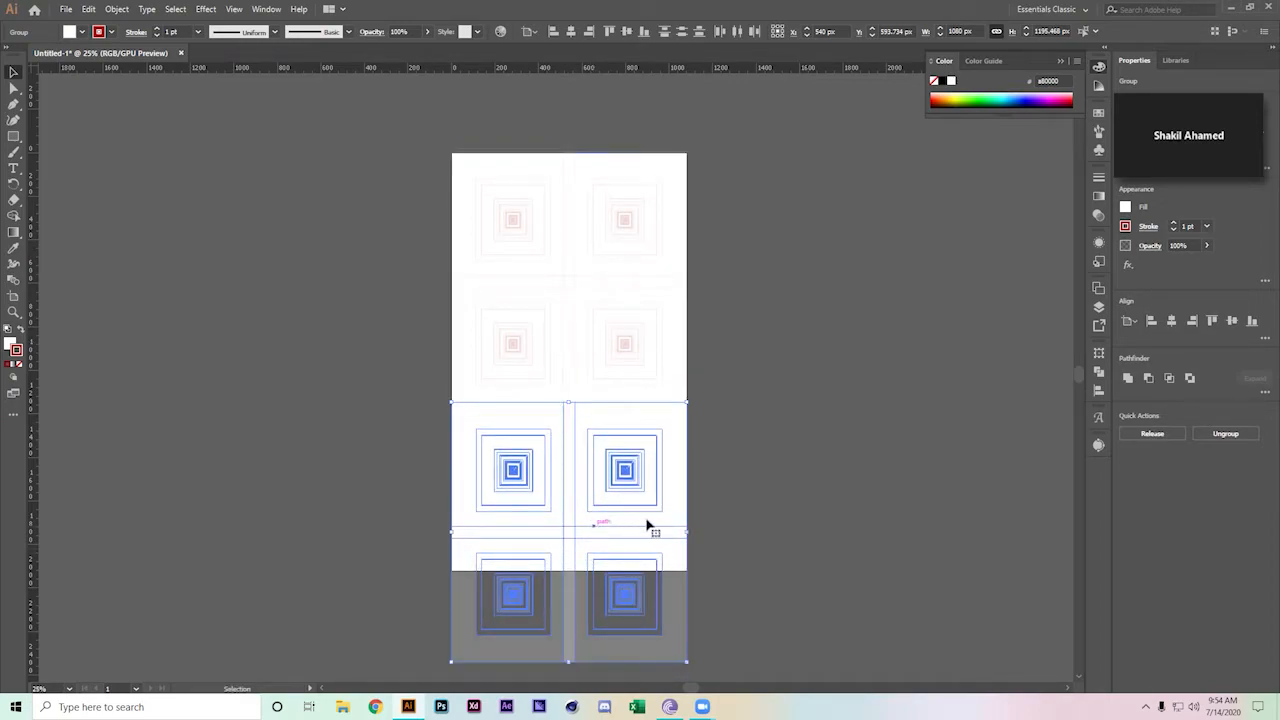
{"action": "left_click", "coordinate": [738, 514]}
{"action": "left_click_drag", "start_coordinate": [788, 377], "coordinate": [783, 362]}
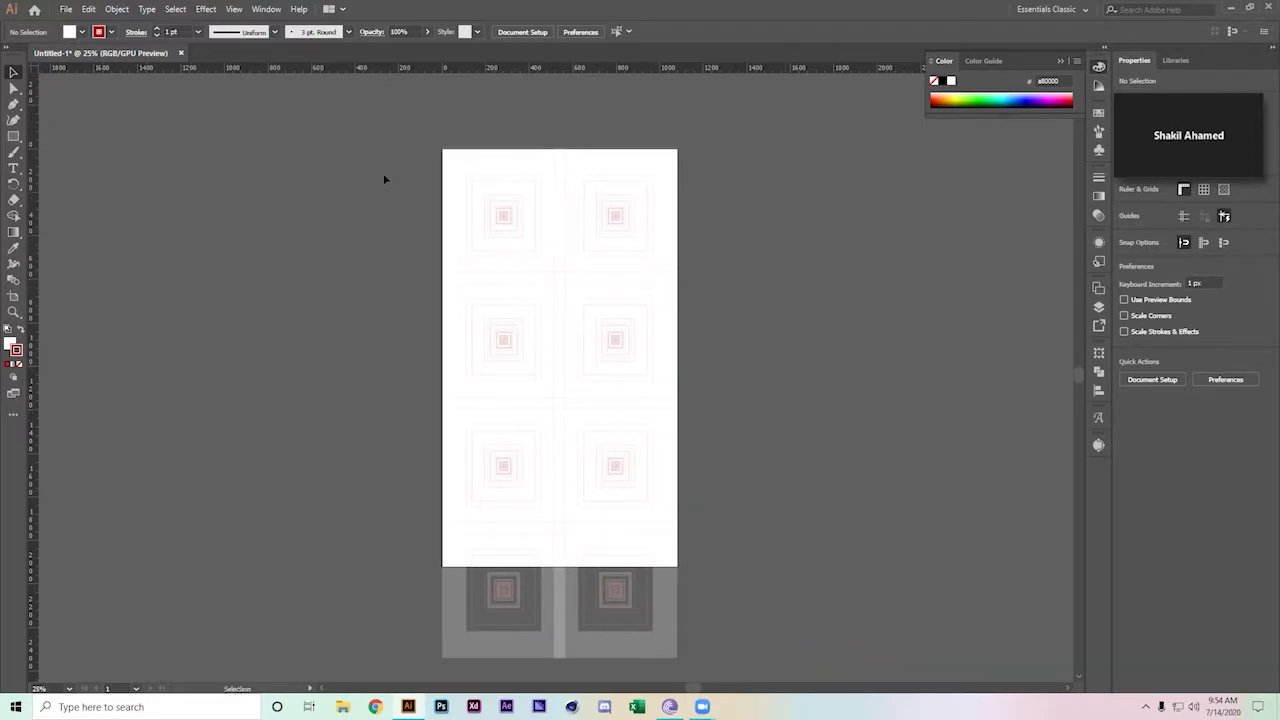
Give the whole tiled pattern 2 pt strokes and no fill
{"action": "left_click", "coordinate": [536, 155]}
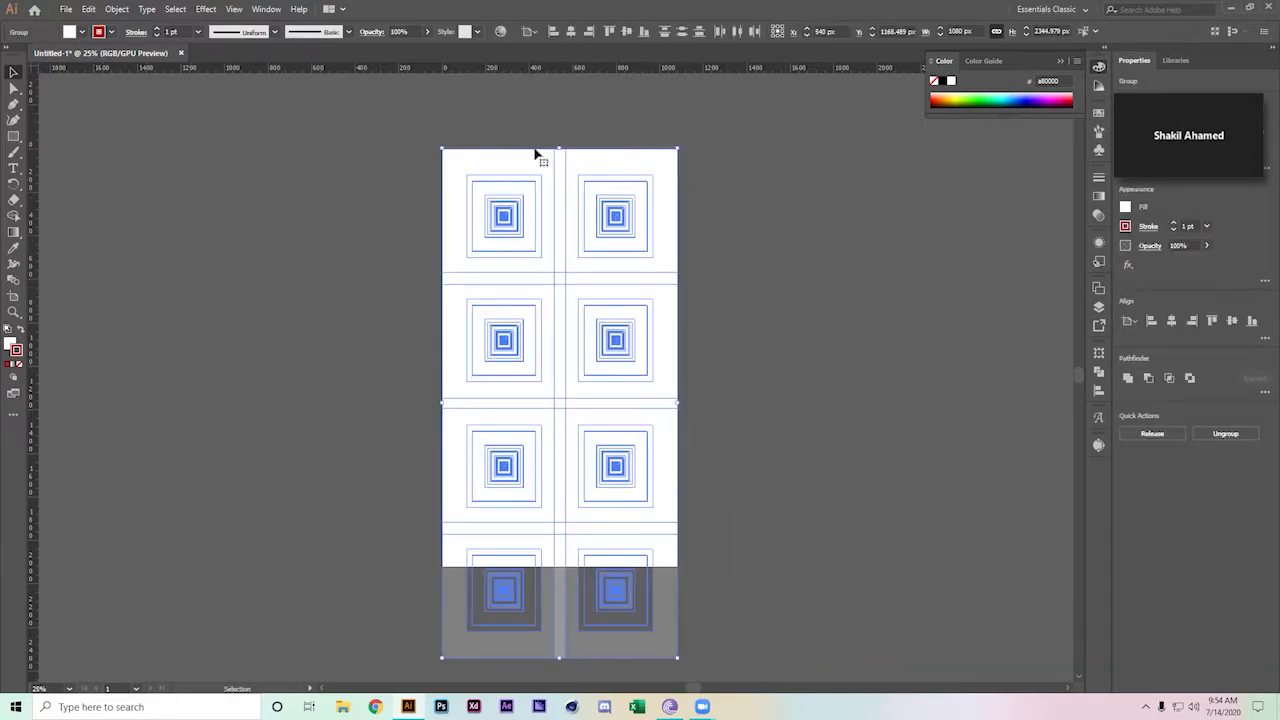
{"action": "left_click", "coordinate": [428, 32]}
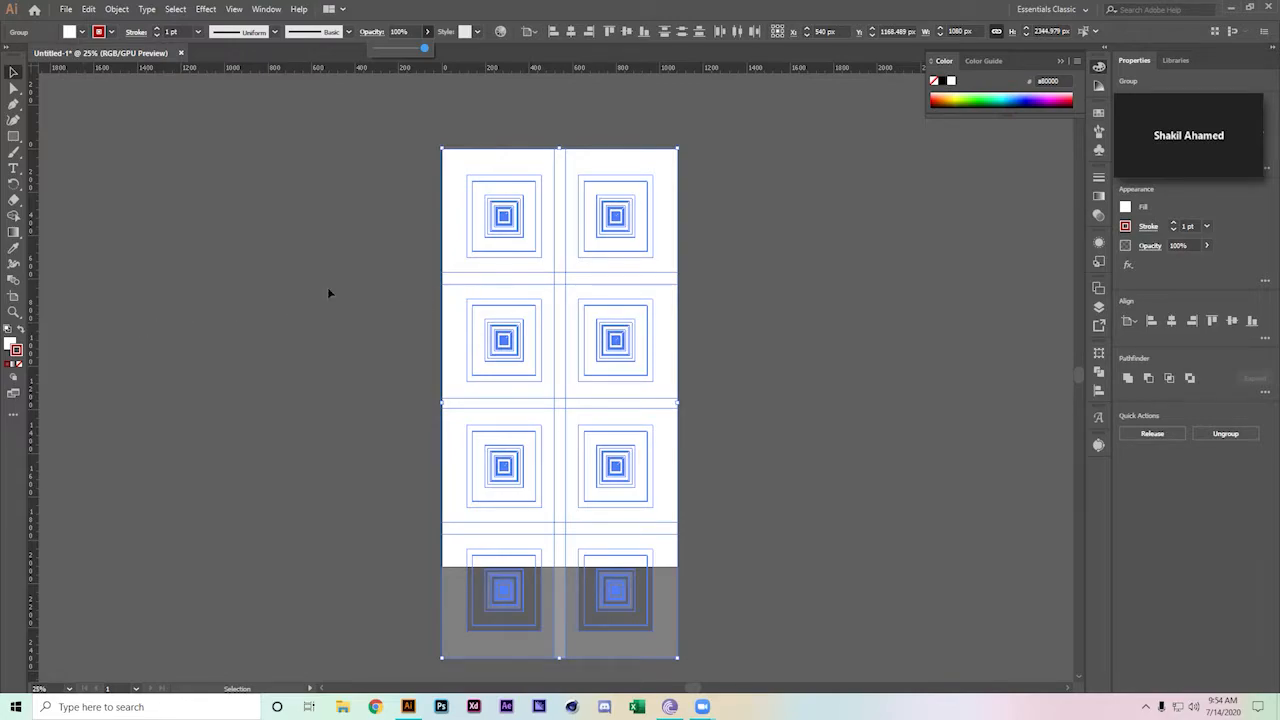
{"action": "left_click", "coordinate": [157, 29]}
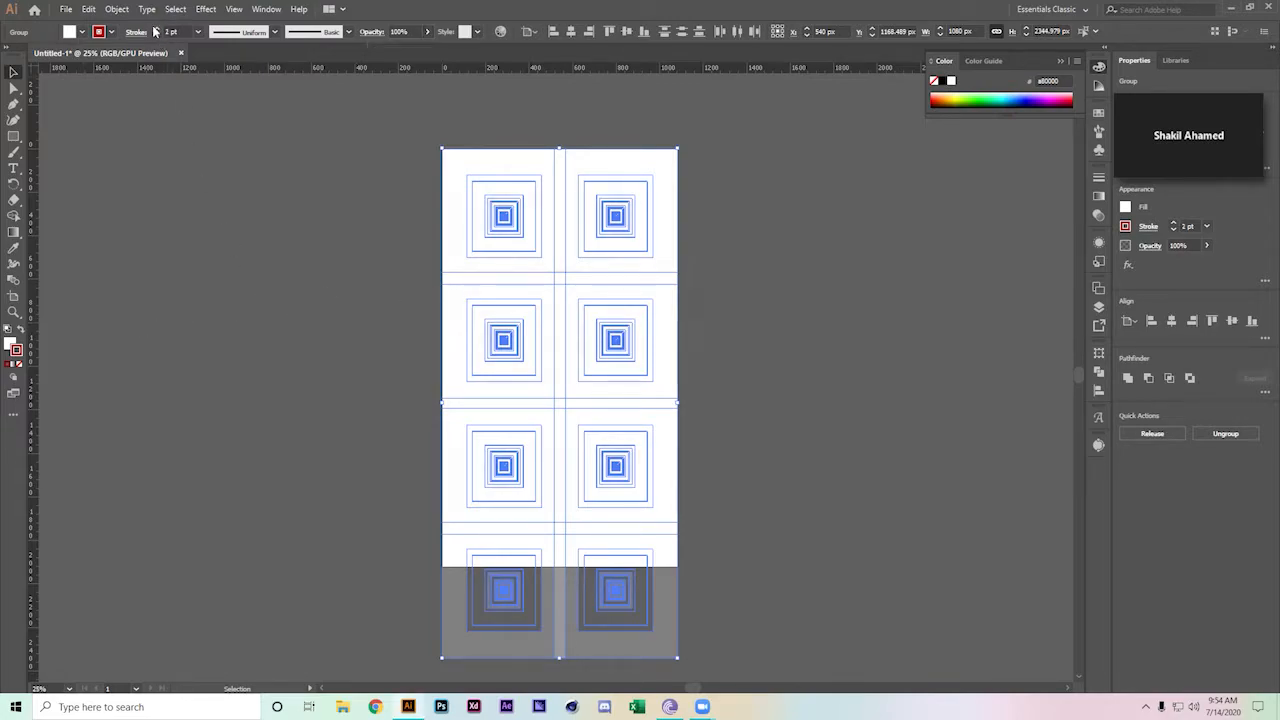
{"action": "left_click", "coordinate": [83, 33]}
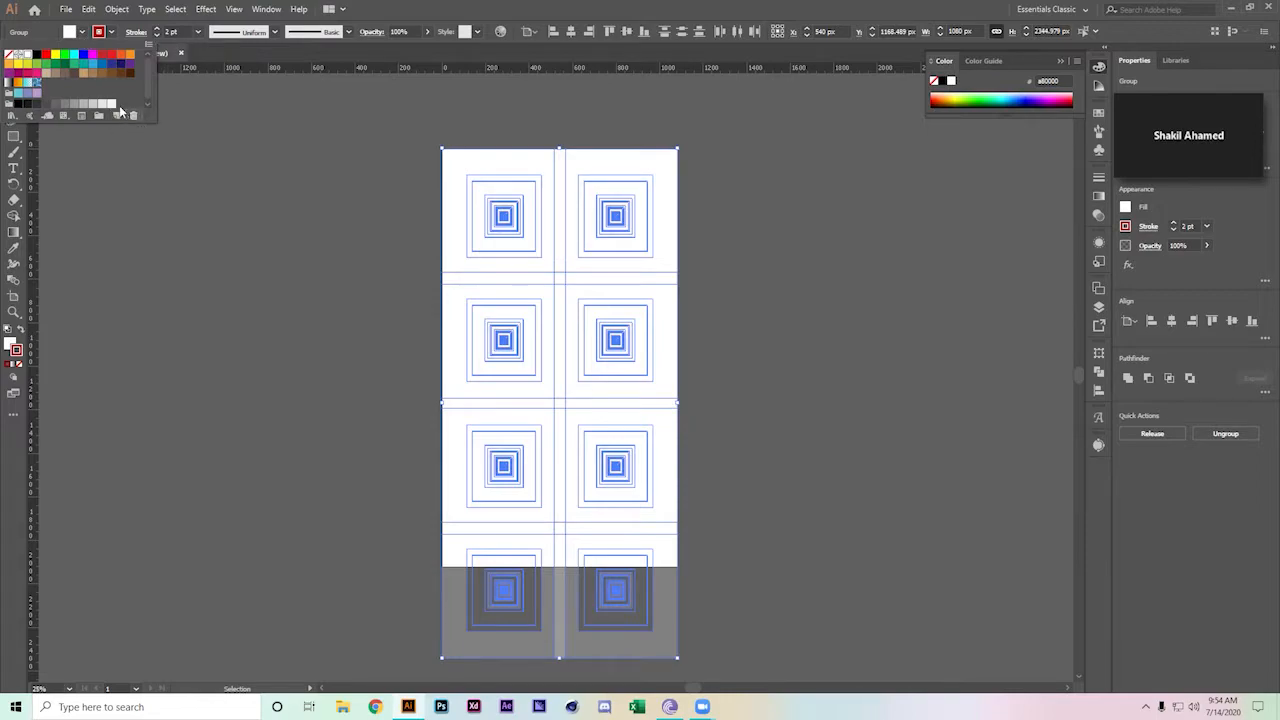
{"action": "left_click", "coordinate": [197, 113]}
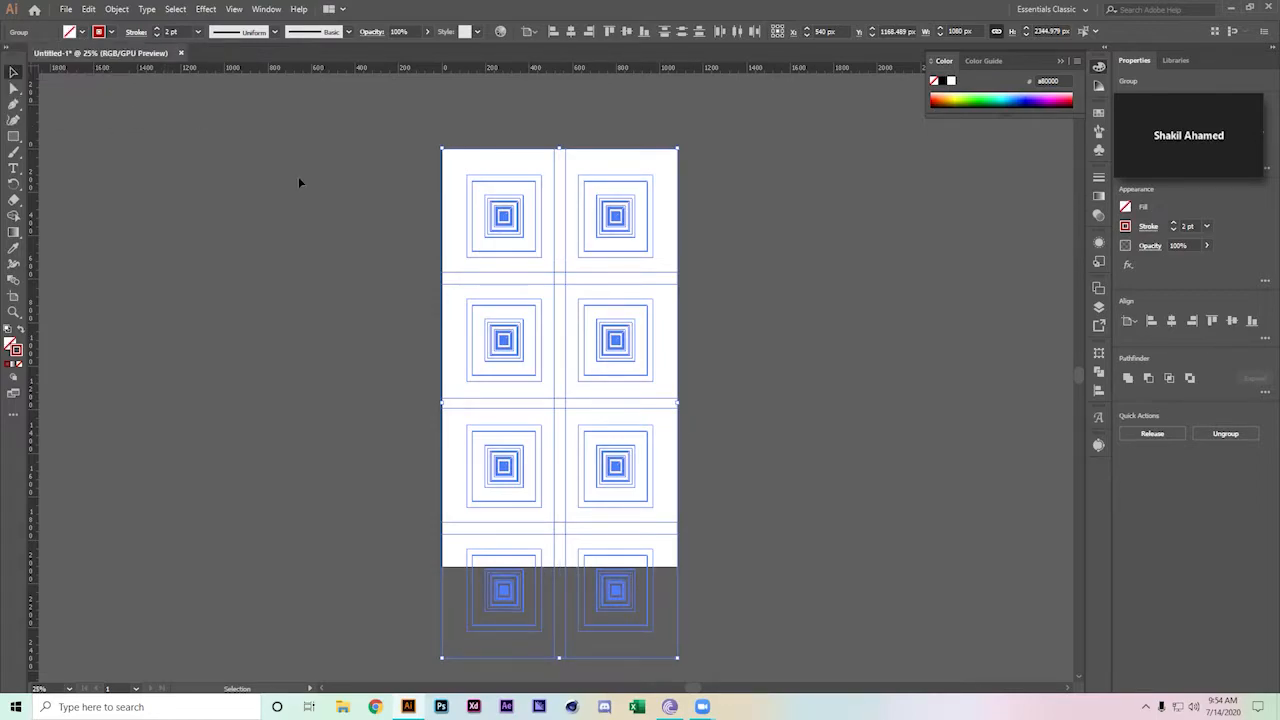
{"action": "left_click", "coordinate": [297, 175]}
{"action": "scroll", "coordinate": [288, 241], "scroll_direction": "up", "scroll_amount": 2}
{"action": "scroll", "coordinate": [288, 241], "scroll_direction": "right", "scroll_amount": 1}
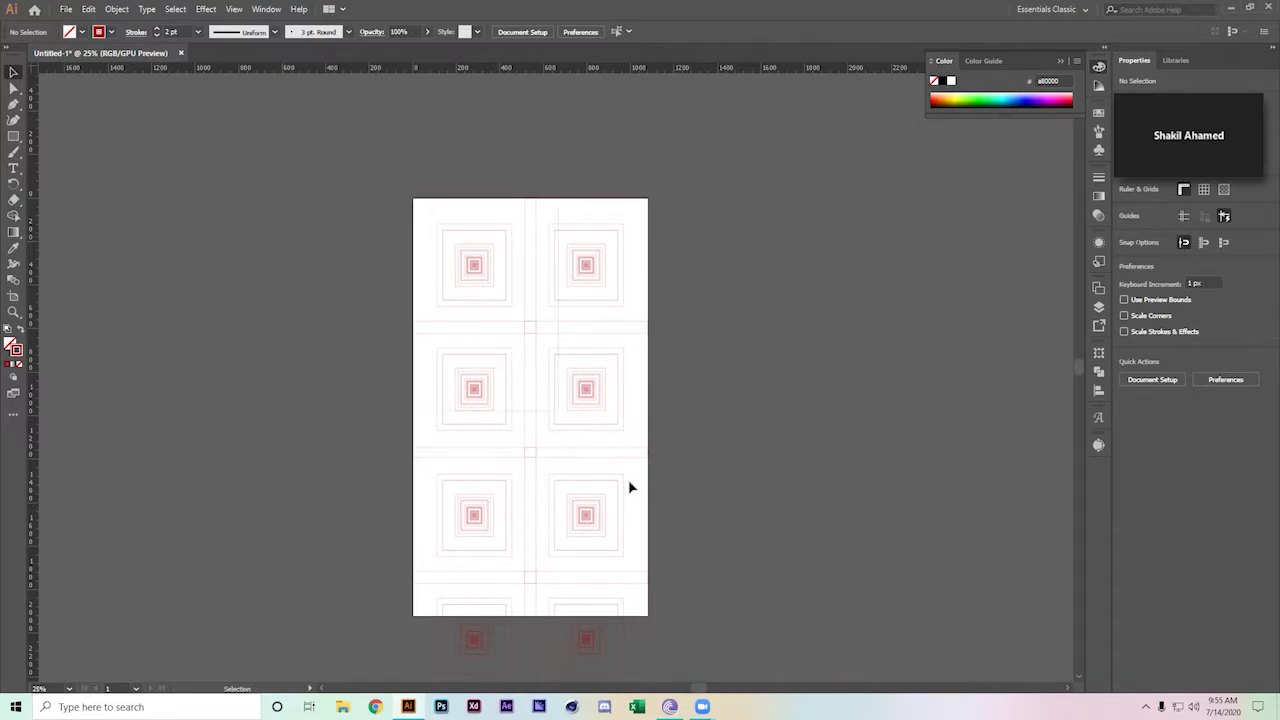
{"action": "key", "text": "ctrl+a"}
{"action": "scroll", "coordinate": [727, 400], "scroll_direction": "down", "scroll_amount": 3}
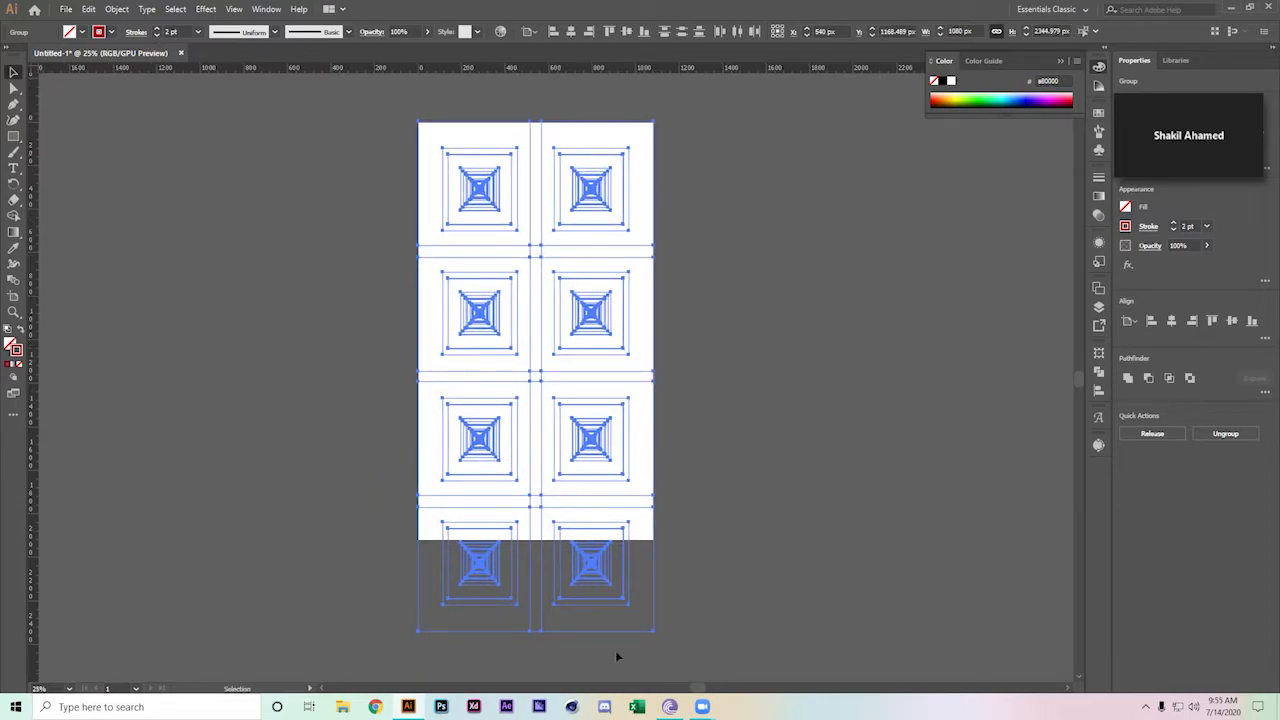
Shorten the tile pattern to the artboard height, then place and enlarge a duplicate beside it
{"action": "left_click_drag", "start_coordinate": [538, 633], "coordinate": [531, 350]}
{"action": "left_click_drag", "start_coordinate": [557, 257], "coordinate": [605, 228]}
{"action": "left_click_drag", "start_coordinate": [549, 348], "coordinate": [522, 379]}
{"action": "left_click", "coordinate": [498, 337]}
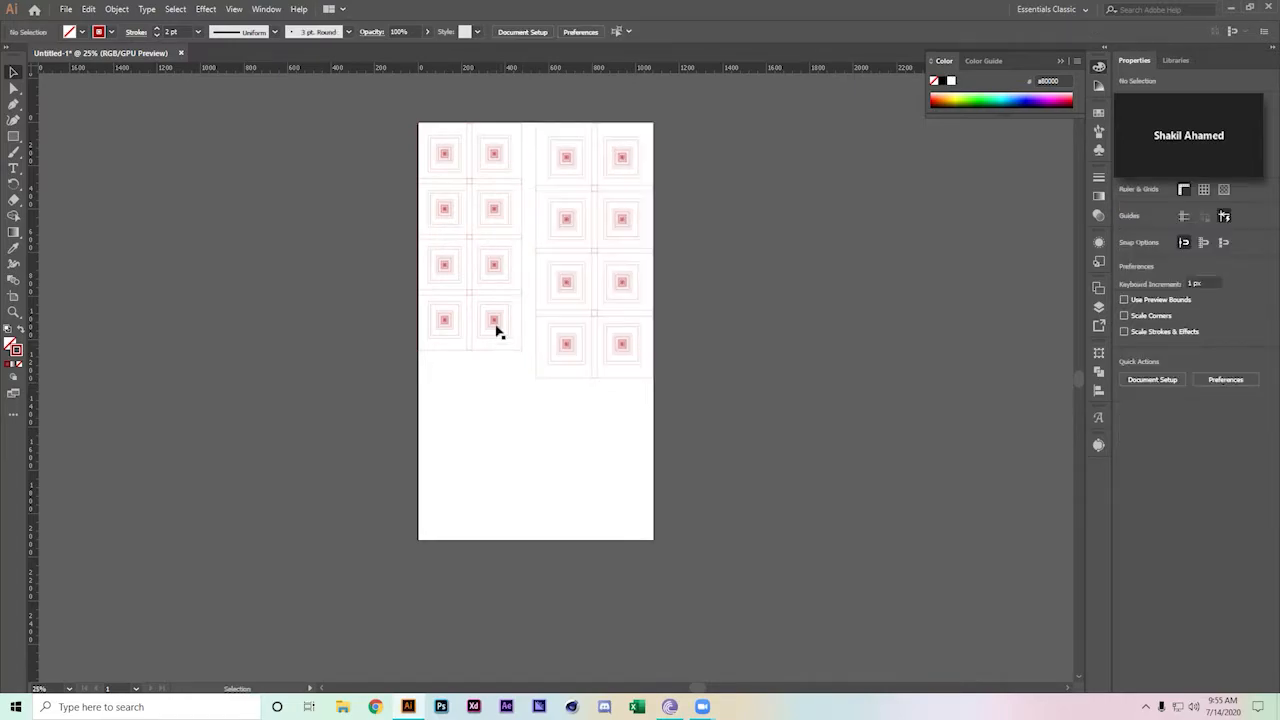
{"action": "left_click_drag", "start_coordinate": [468, 343], "coordinate": [508, 430]}
{"action": "left_click_drag", "start_coordinate": [519, 351], "coordinate": [536, 395]}
Adjust the height of the right-hand pattern group
{"action": "scroll", "coordinate": [549, 377], "scroll_direction": "up", "scroll_amount": 5}
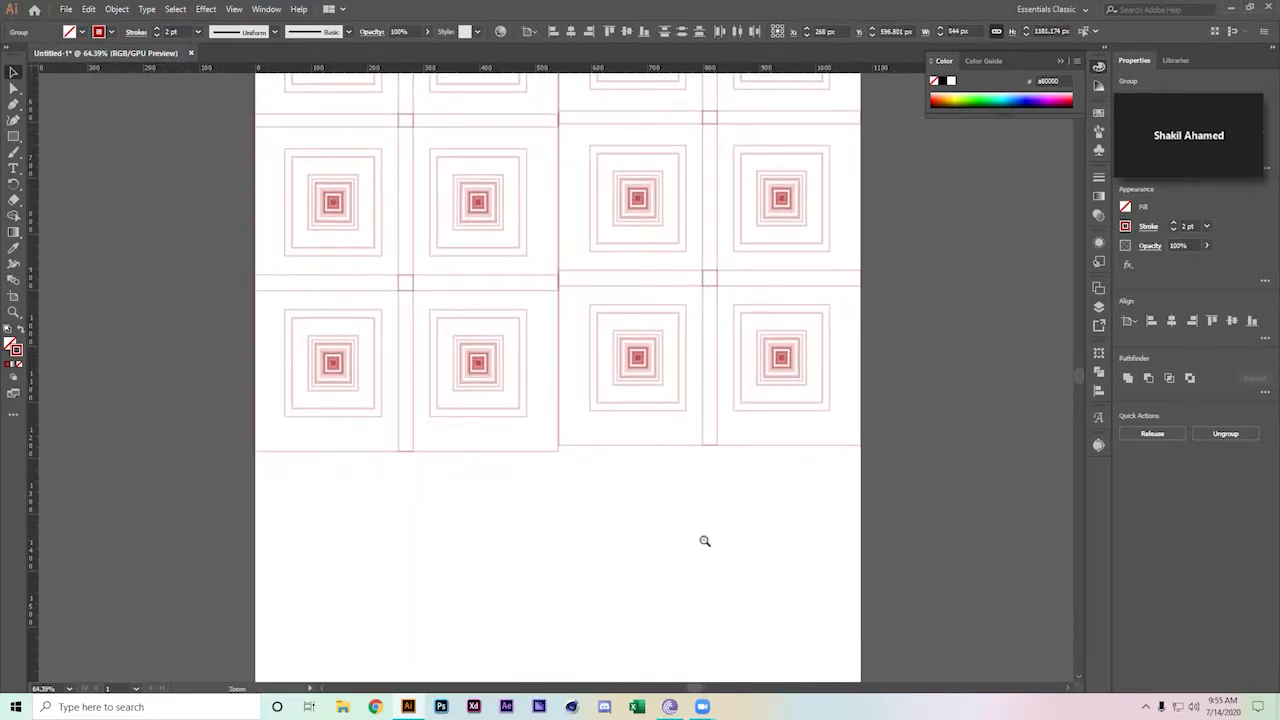
{"action": "scroll", "coordinate": [753, 450], "scroll_direction": "down", "scroll_amount": 3}
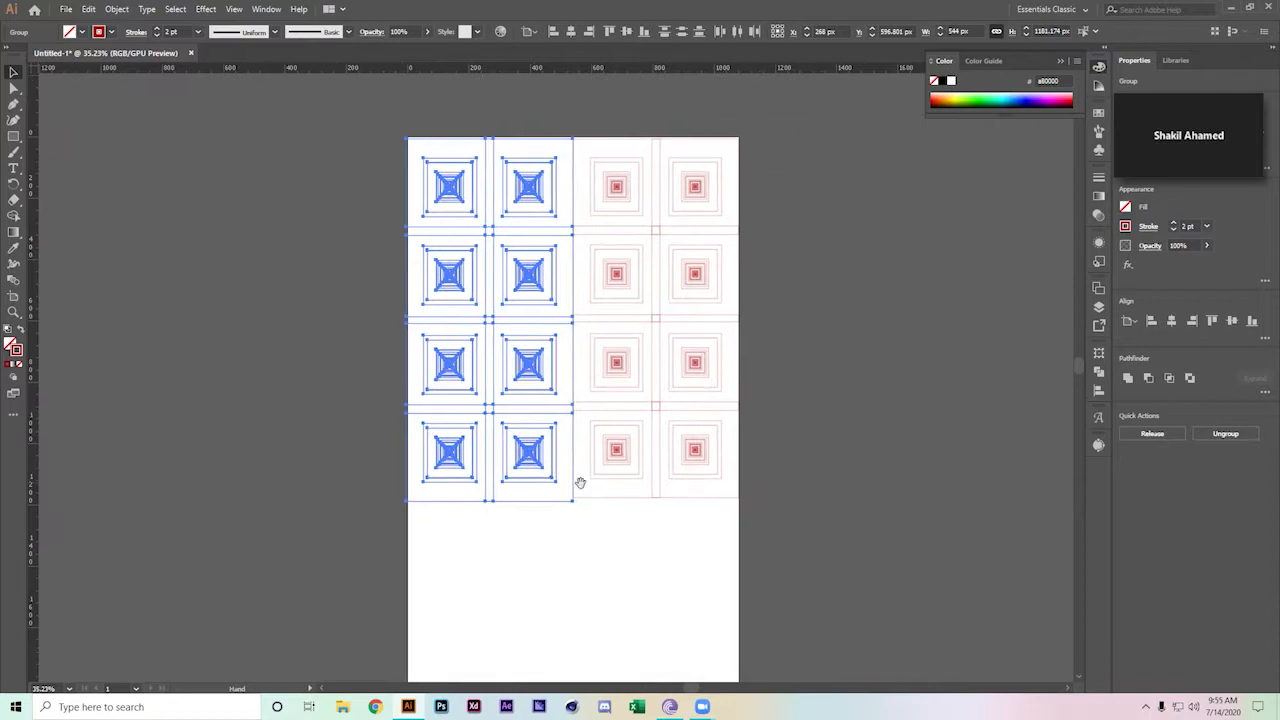
{"action": "left_click", "coordinate": [617, 181]}
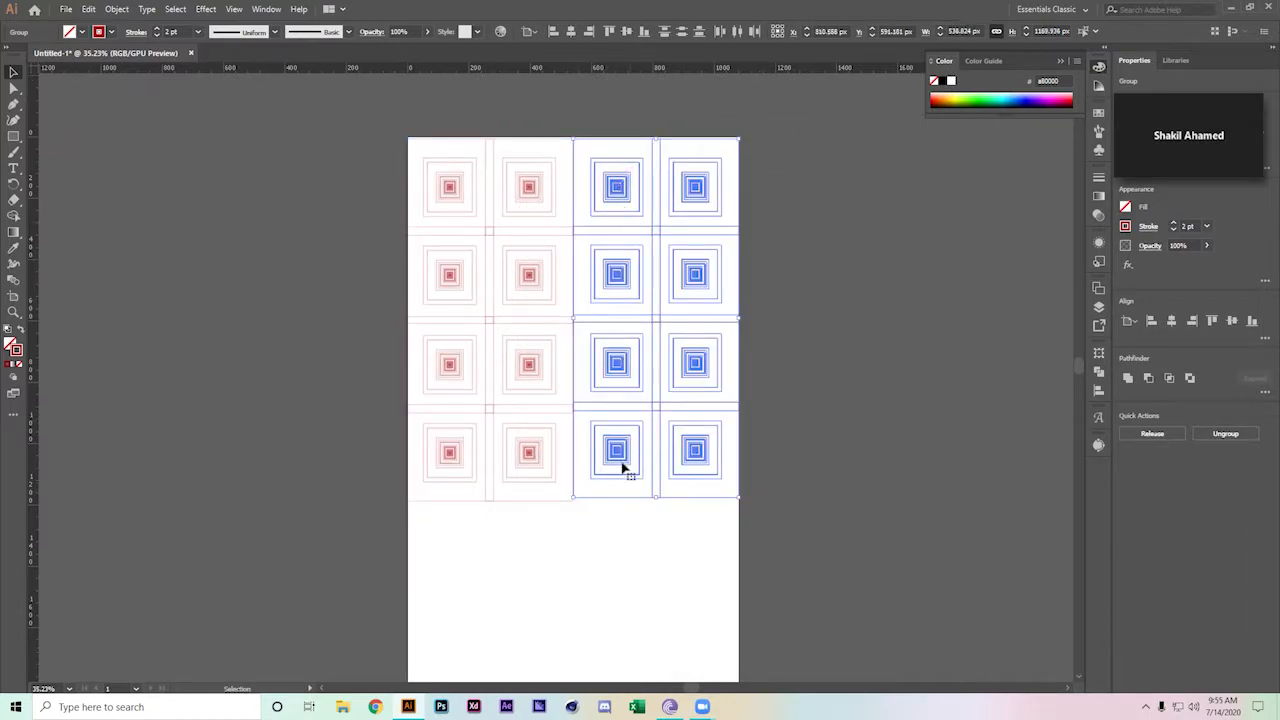
{"action": "left_click_drag", "start_coordinate": [656, 500], "coordinate": [656, 505]}
{"action": "left_click", "coordinate": [829, 514]}
Alt-drag a copy of the whole pattern group straight down below the original
{"action": "scroll", "coordinate": [746, 477], "scroll_direction": "down", "scroll_amount": 3}
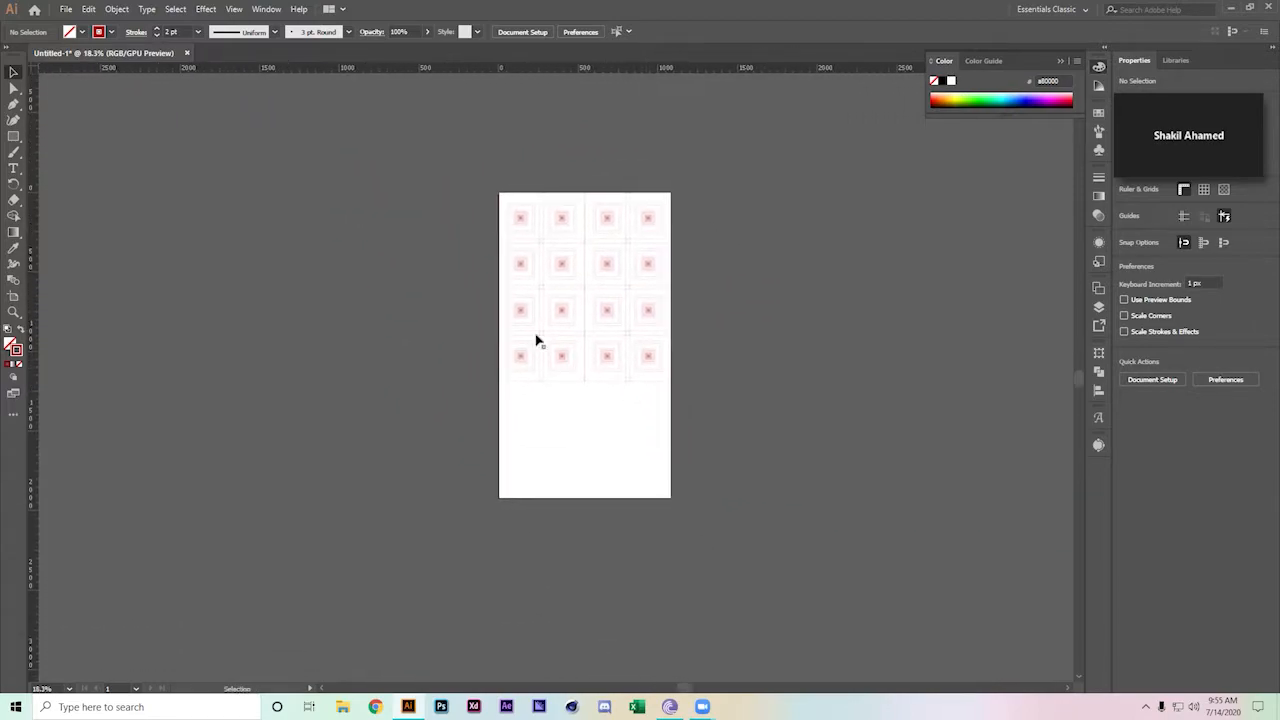
{"action": "left_click", "coordinate": [666, 354]}
{"action": "left_click_drag", "start_coordinate": [596, 262], "coordinate": [618, 450]}
Nudge the lower copied pattern up to close the gap between the rows
{"action": "left_click", "coordinate": [707, 420]}
{"action": "left_click_drag", "start_coordinate": [603, 391], "coordinate": [714, 486]}
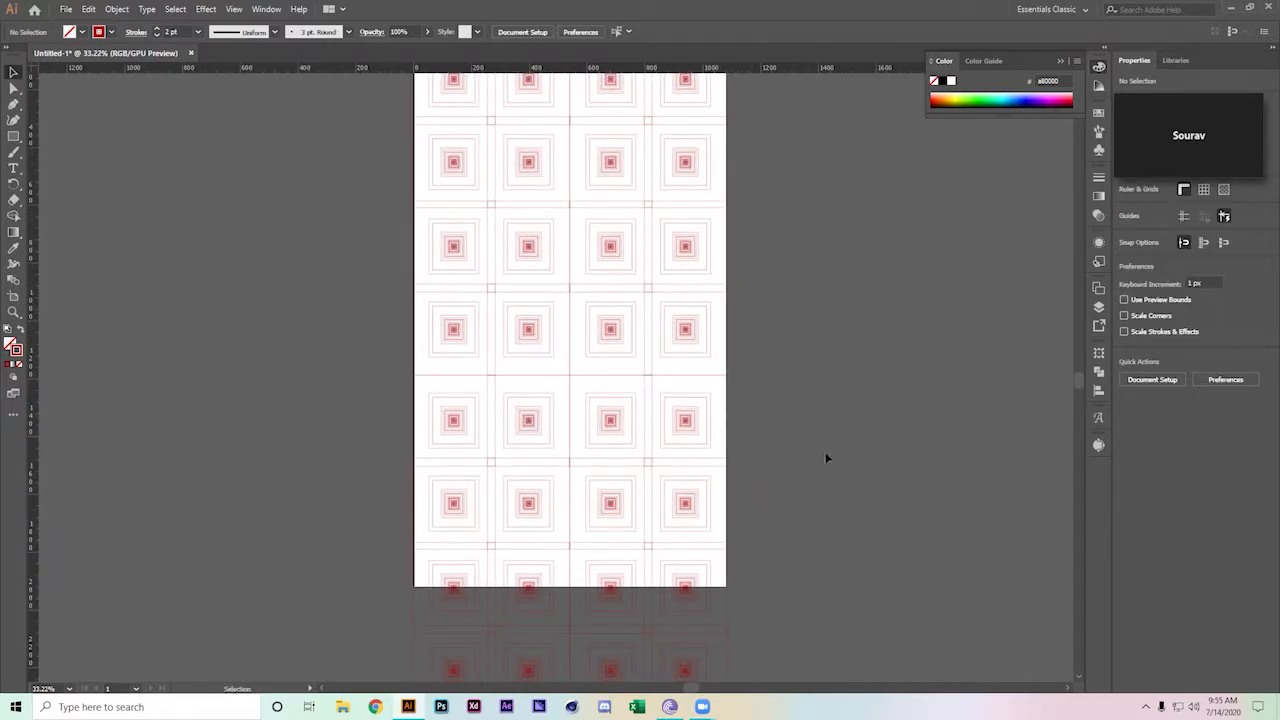
{"action": "left_click_drag", "start_coordinate": [449, 551], "coordinate": [361, 577]}
{"action": "key", "text": "Up"}
{"action": "key", "text": "Up"}
{"action": "key", "text": "Up"}
{"action": "key", "text": "Up"}
{"action": "key", "text": "Up"}
{"action": "key", "text": "Up"}
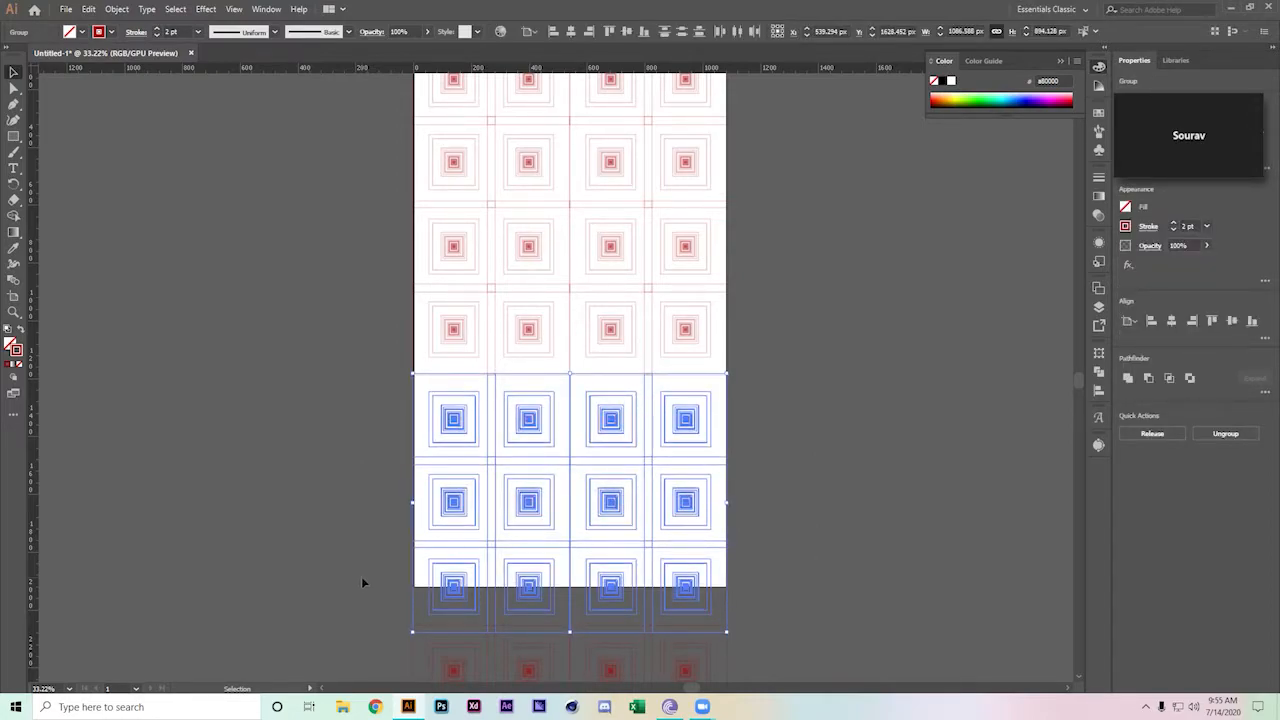
{"action": "key", "text": "Up"}
{"action": "key", "text": "Up"}
{"action": "key", "text": "Up"}
{"action": "key", "text": "Up"}
{"action": "key", "text": "Up"}
{"action": "key", "text": "Up"}
{"action": "key", "text": "Up"}
{"action": "key", "text": "Up"}
{"action": "key", "text": "Up"}
{"action": "key", "text": "Up"}
{"action": "key", "text": "Up"}
{"action": "key", "text": "Up"}
{"action": "key", "text": "Up"}
{"action": "key", "text": "Up"}
{"action": "key", "text": "Up"}
{"action": "key", "text": "Up"}
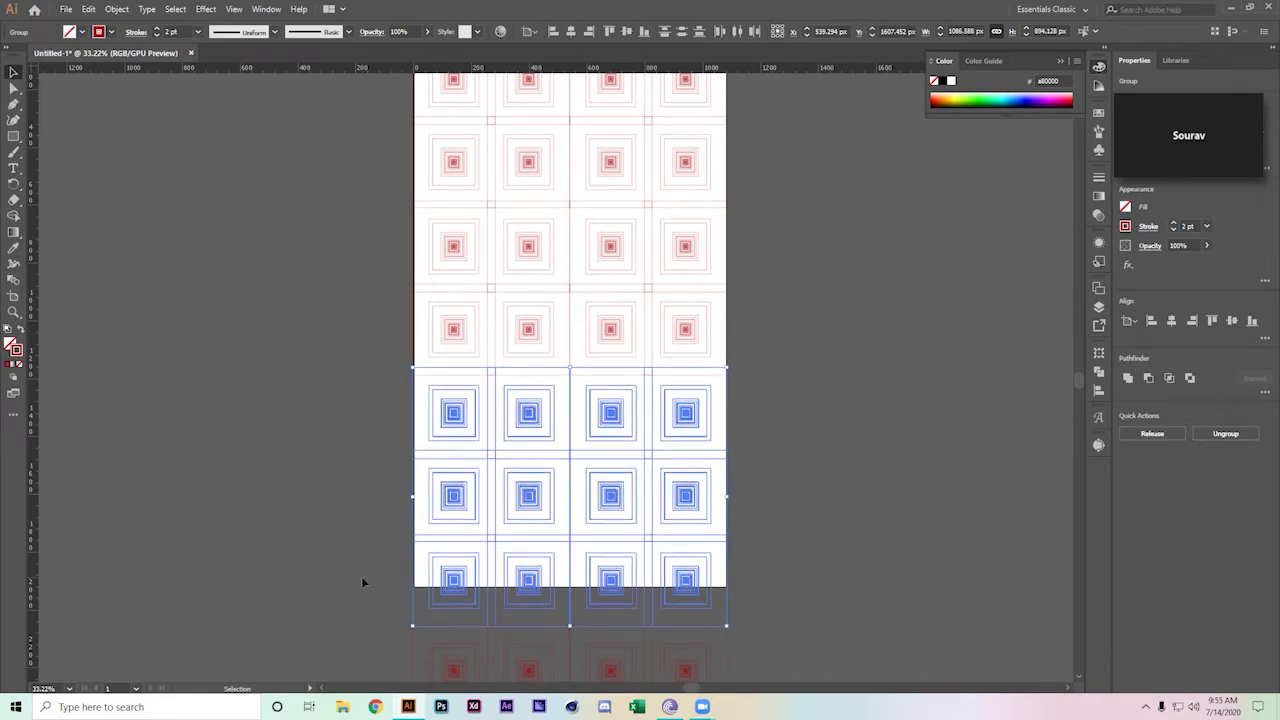
{"action": "left_click", "coordinate": [311, 364]}
Shrink the whole pattern toward the top-left and copy it into the right half and below
{"action": "left_click_drag", "start_coordinate": [314, 360], "coordinate": [280, 500]}
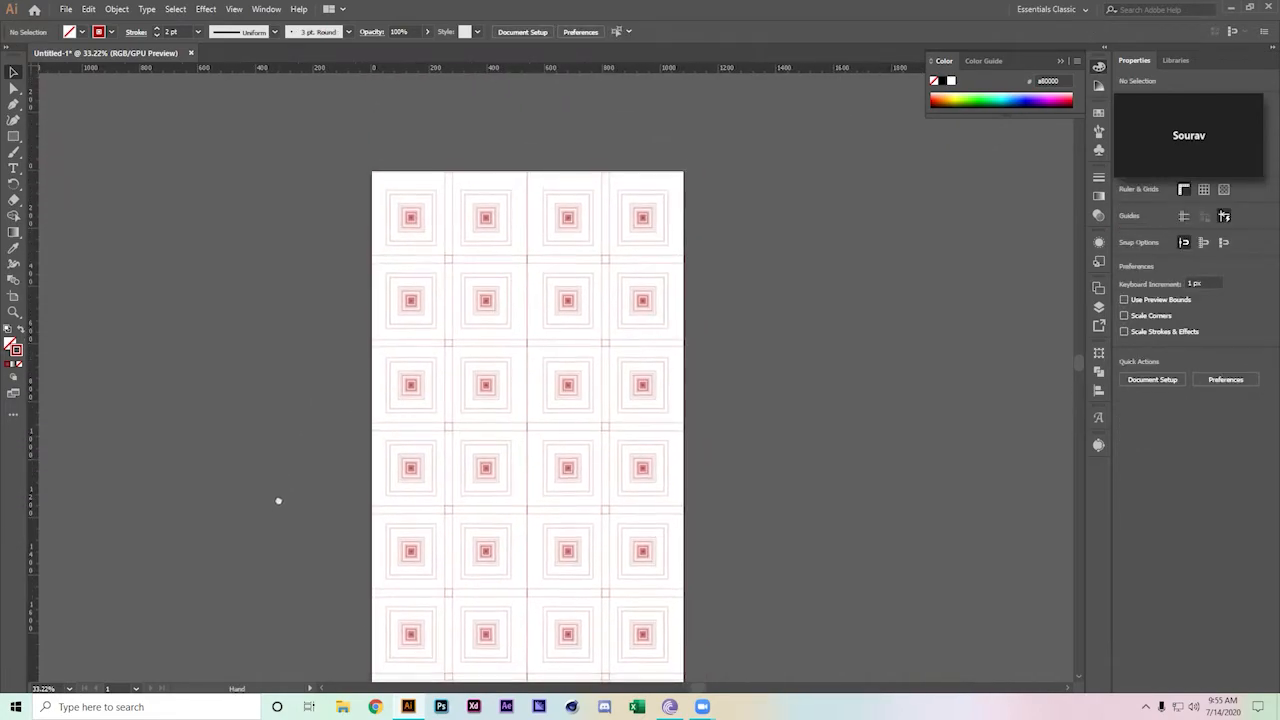
{"action": "scroll", "coordinate": [283, 500], "scroll_direction": "down", "scroll_amount": 2}
{"action": "scroll", "coordinate": [380, 434], "scroll_direction": "down", "scroll_amount": 2}
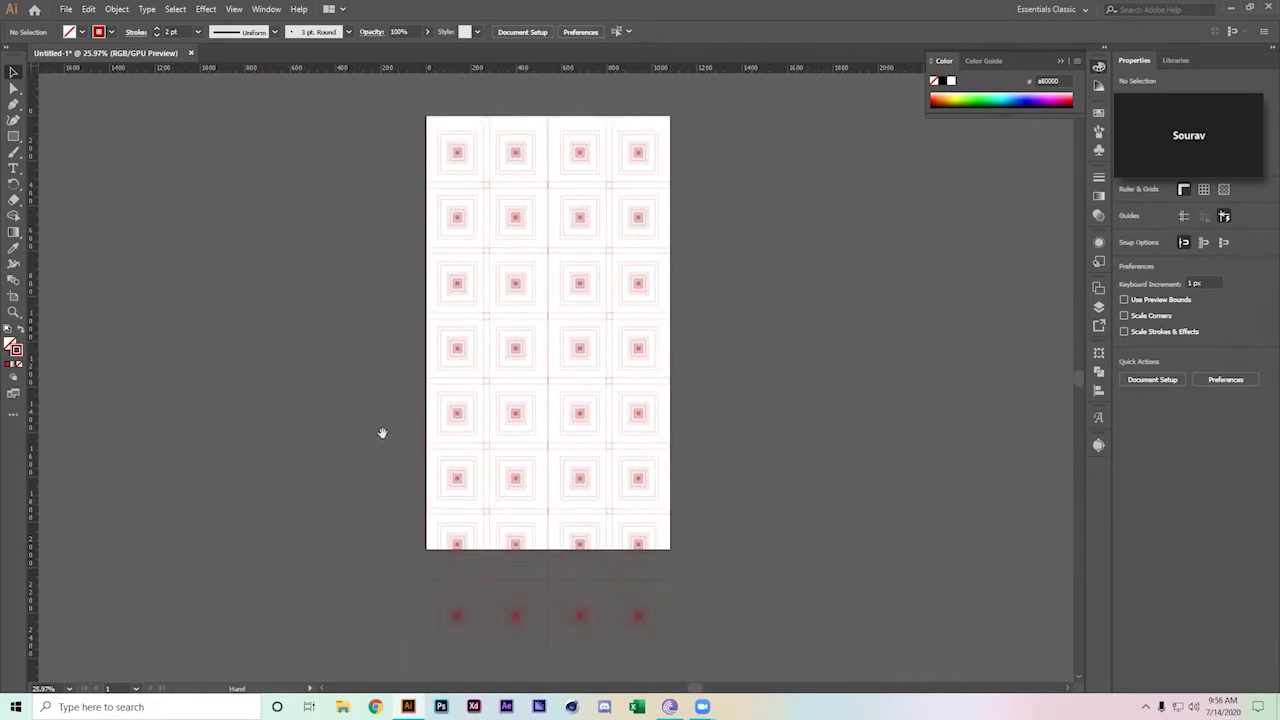
{"action": "scroll", "coordinate": [308, 262], "scroll_direction": "down", "scroll_amount": 1}
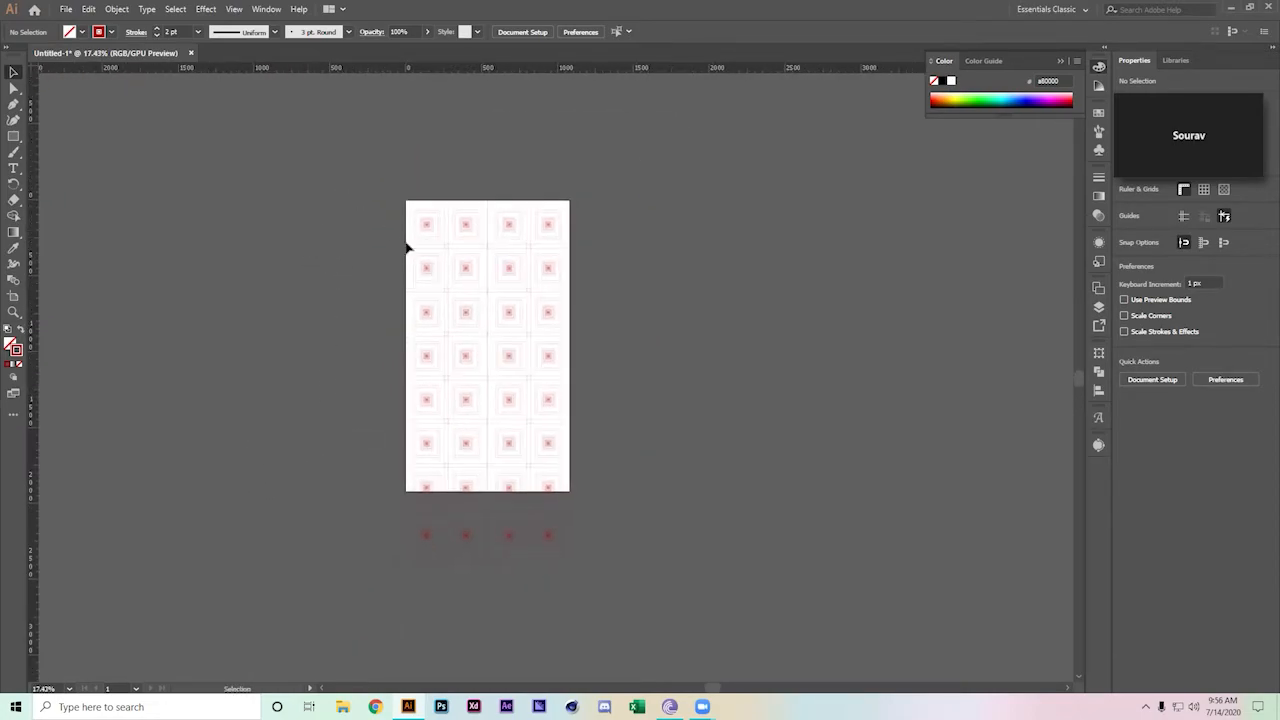
{"action": "key", "text": "ctrl+a"}
{"action": "left_click_drag", "start_coordinate": [577, 563], "coordinate": [488, 380]}
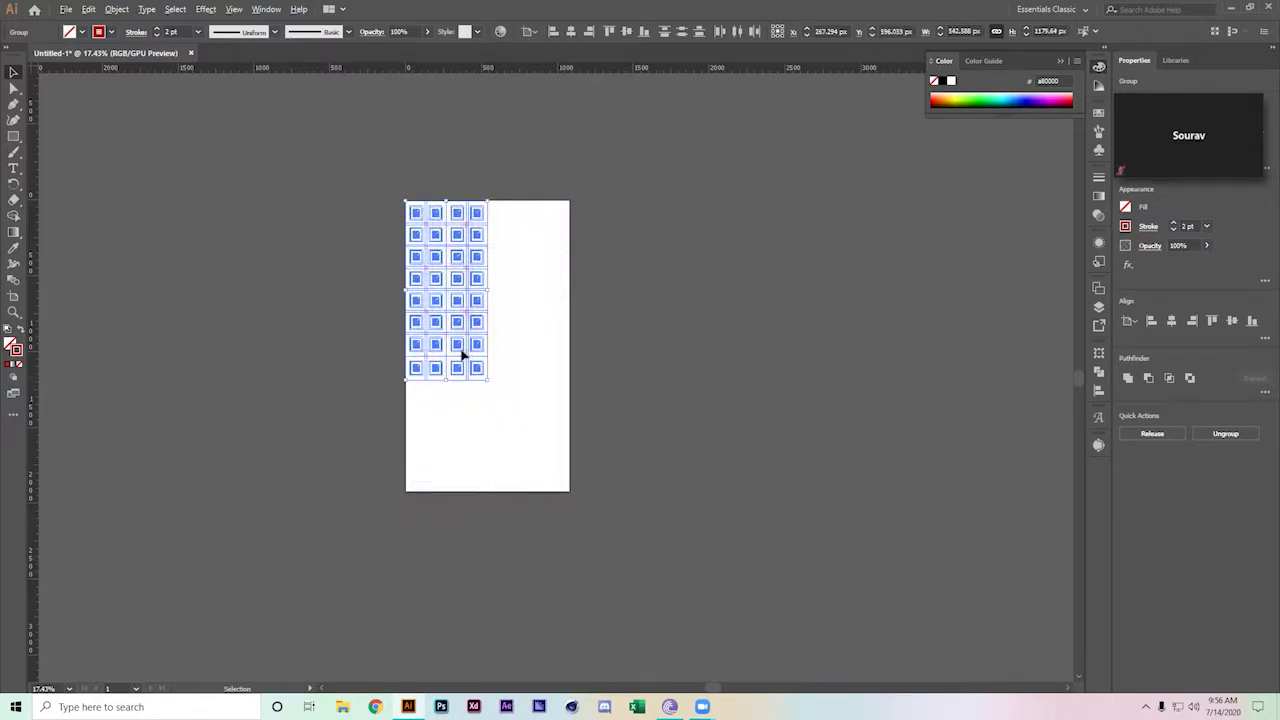
{"action": "left_click_drag", "start_coordinate": [427, 232], "coordinate": [513, 243]}
{"action": "left_click", "coordinate": [408, 346], "text": "shift"}
{"action": "left_click_drag", "start_coordinate": [455, 340], "coordinate": [461, 463]}
{"action": "left_click", "coordinate": [704, 425]}
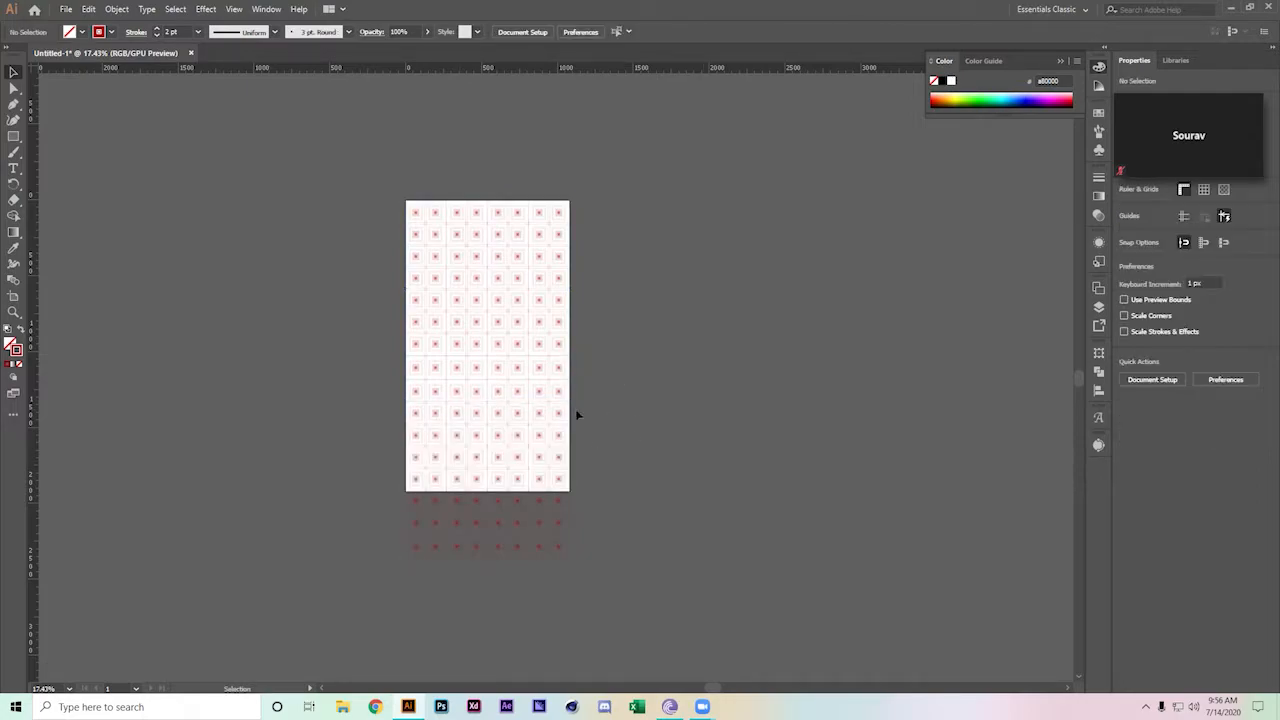
Shrink the enlarged grid again, duplicate it alongside, and select both grid groups
{"action": "key", "text": "ctrl+a"}
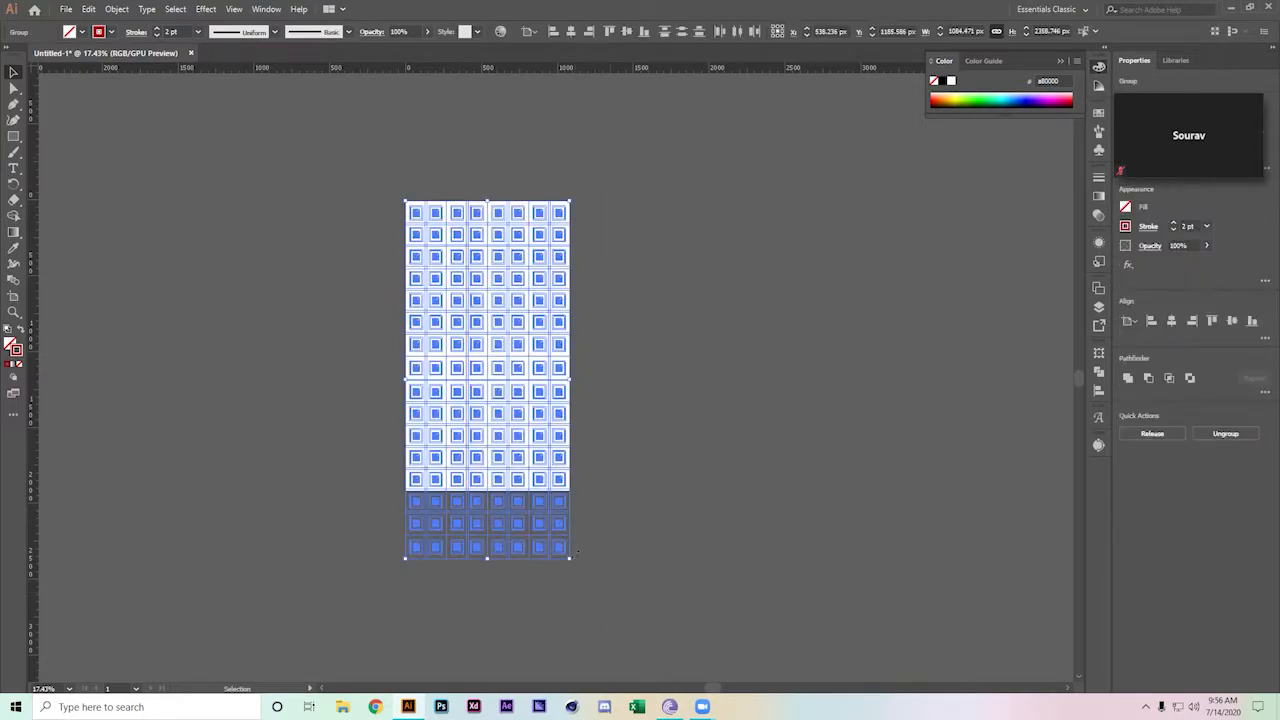
{"action": "left_click_drag", "start_coordinate": [570, 557], "coordinate": [490, 400]}
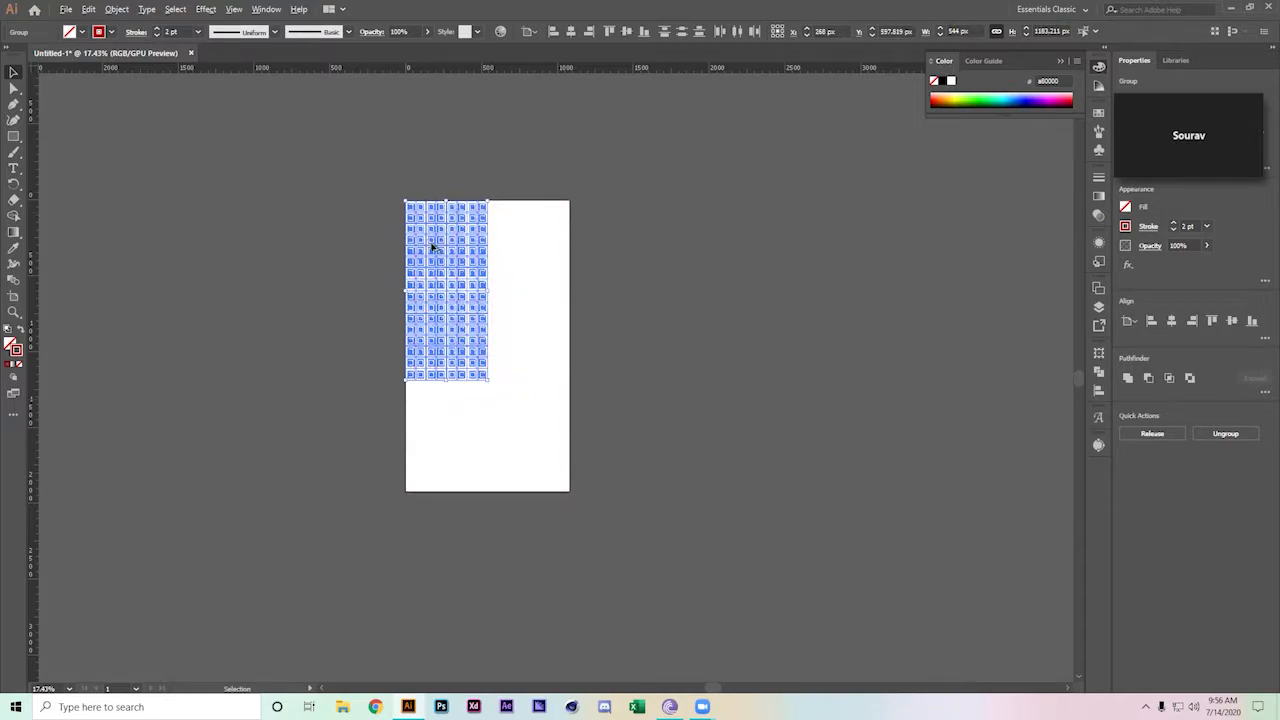
{"action": "left_click_drag", "start_coordinate": [437, 316], "coordinate": [522, 317]}
{"action": "left_click", "coordinate": [620, 166]}
{"action": "left_click_drag", "start_coordinate": [403, 414], "coordinate": [478, 481]}
Place the duplicate grid below, then share the whole screen in the Zoom meeting
{"action": "left_click", "coordinate": [626, 461]}
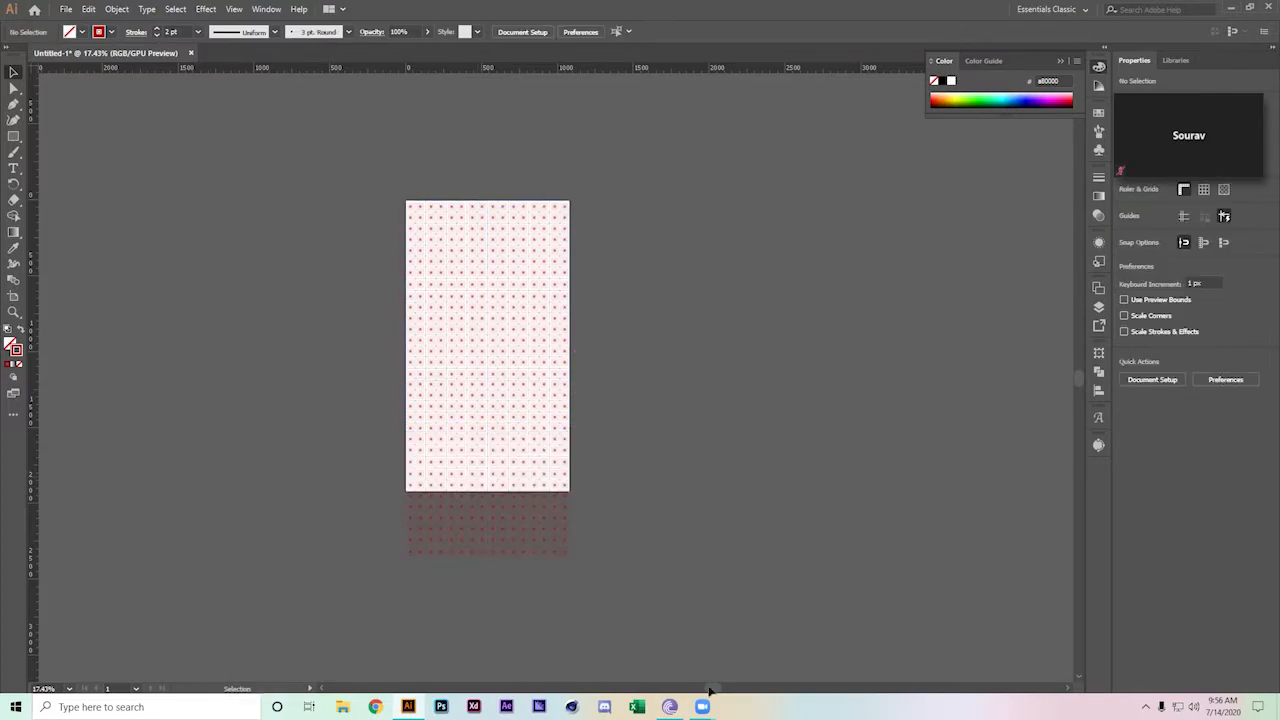
{"action": "left_click", "coordinate": [1245, 168]}
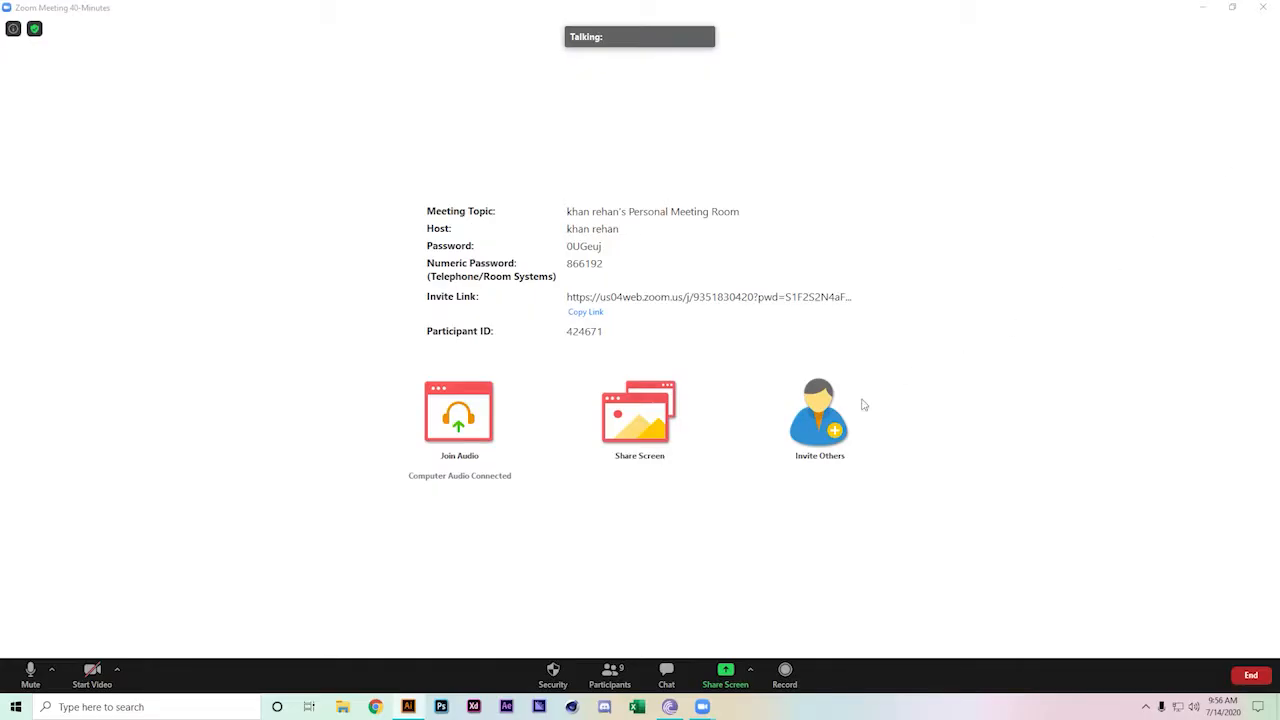
{"action": "left_click", "coordinate": [725, 672]}
{"action": "double_click", "coordinate": [429, 297]}
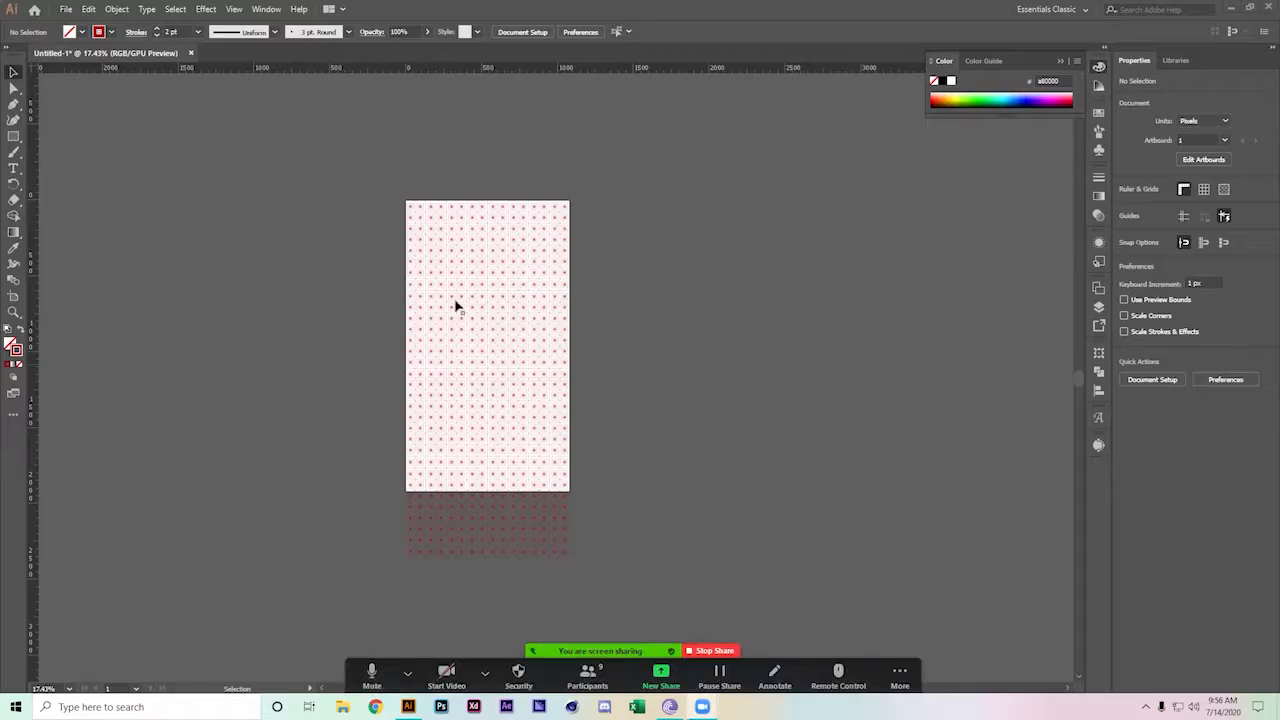
Zoom in on a single red tile, then zoom back out to view the pattern
{"action": "left_click", "coordinate": [504, 310]}
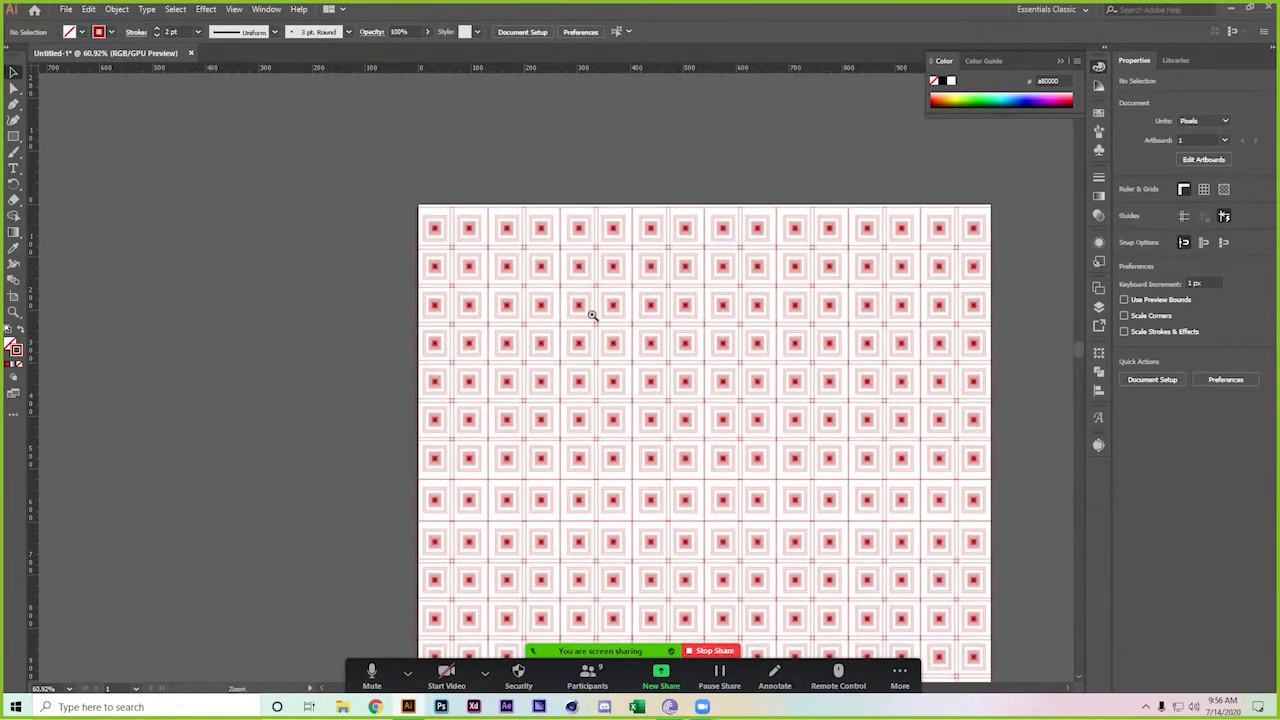
{"action": "left_click", "coordinate": [606, 334]}
{"action": "left_click", "coordinate": [825, 587]}
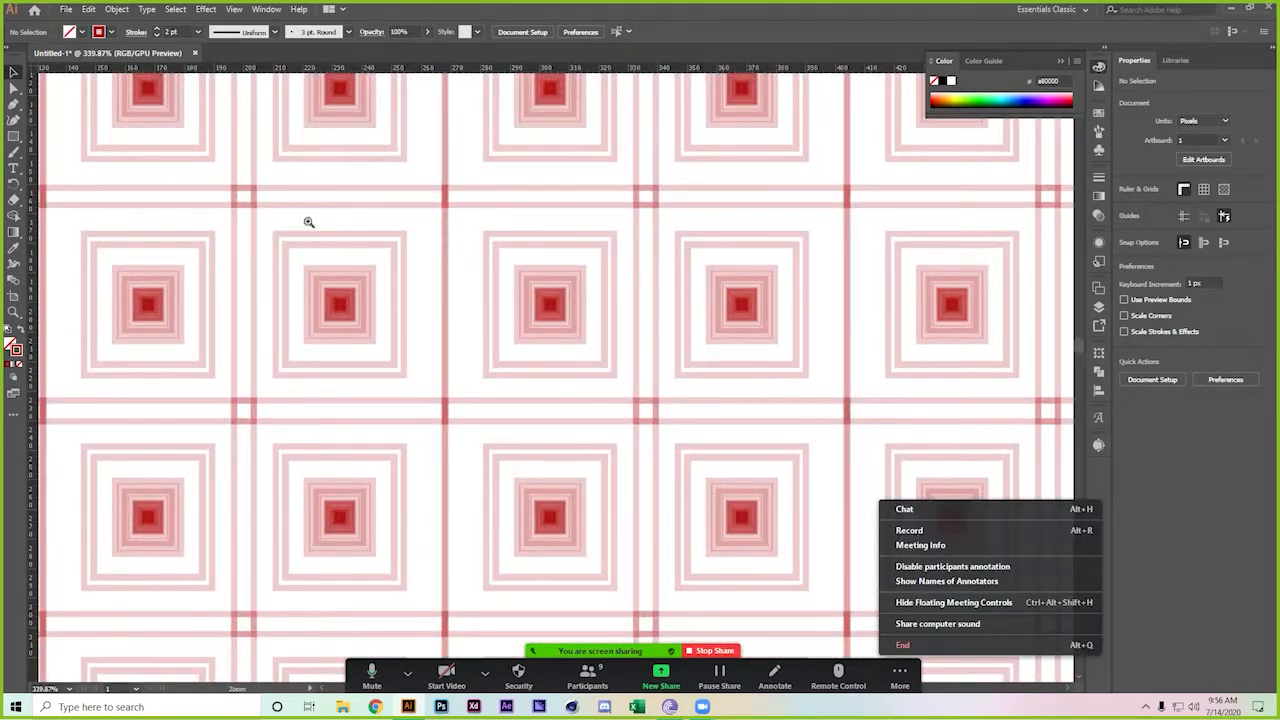
{"action": "left_click", "coordinate": [554, 286]}
{"action": "left_click", "coordinate": [932, 650], "text": "alt"}
{"action": "left_click", "coordinate": [351, 320], "text": "alt"}
{"action": "left_click", "coordinate": [480, 403], "text": "alt"}
{"action": "left_click", "coordinate": [475, 414], "text": "alt"}
{"action": "left_click_drag", "start_coordinate": [475, 414], "coordinate": [405, 418]}
{"action": "left_click_drag", "start_coordinate": [508, 480], "coordinate": [408, 229]}
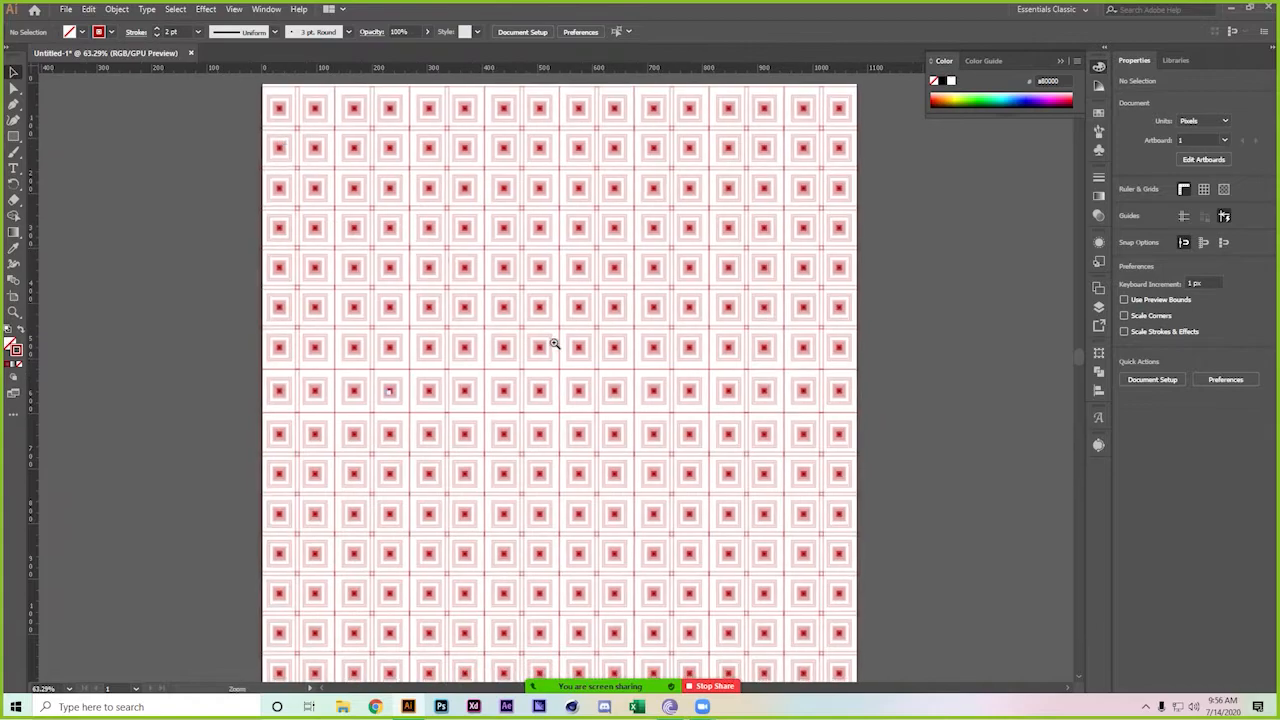
{"action": "left_click_drag", "start_coordinate": [537, 334], "coordinate": [507, 336]}
{"action": "left_click_drag", "start_coordinate": [530, 438], "coordinate": [533, 370]}
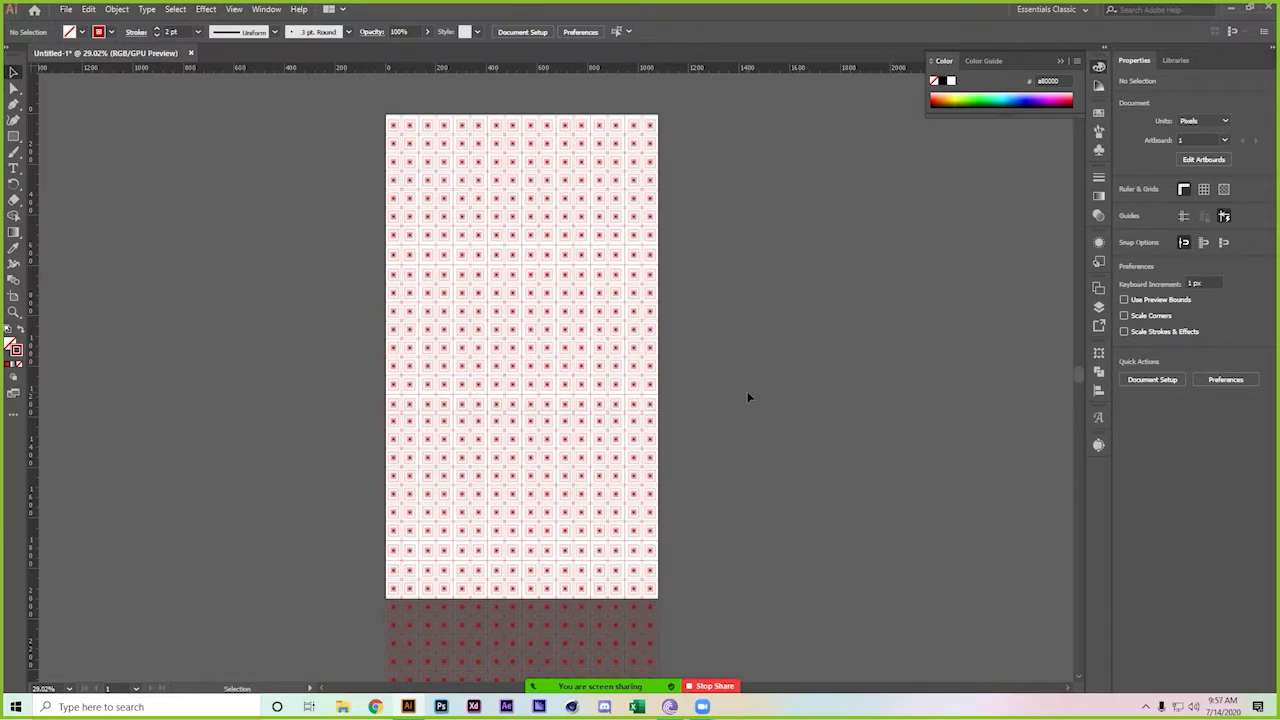
Zoom in closely on a few tiles and select one small square tile
{"action": "key", "text": "z"}
{"action": "left_click_drag", "start_coordinate": [589, 331], "coordinate": [773, 459]}
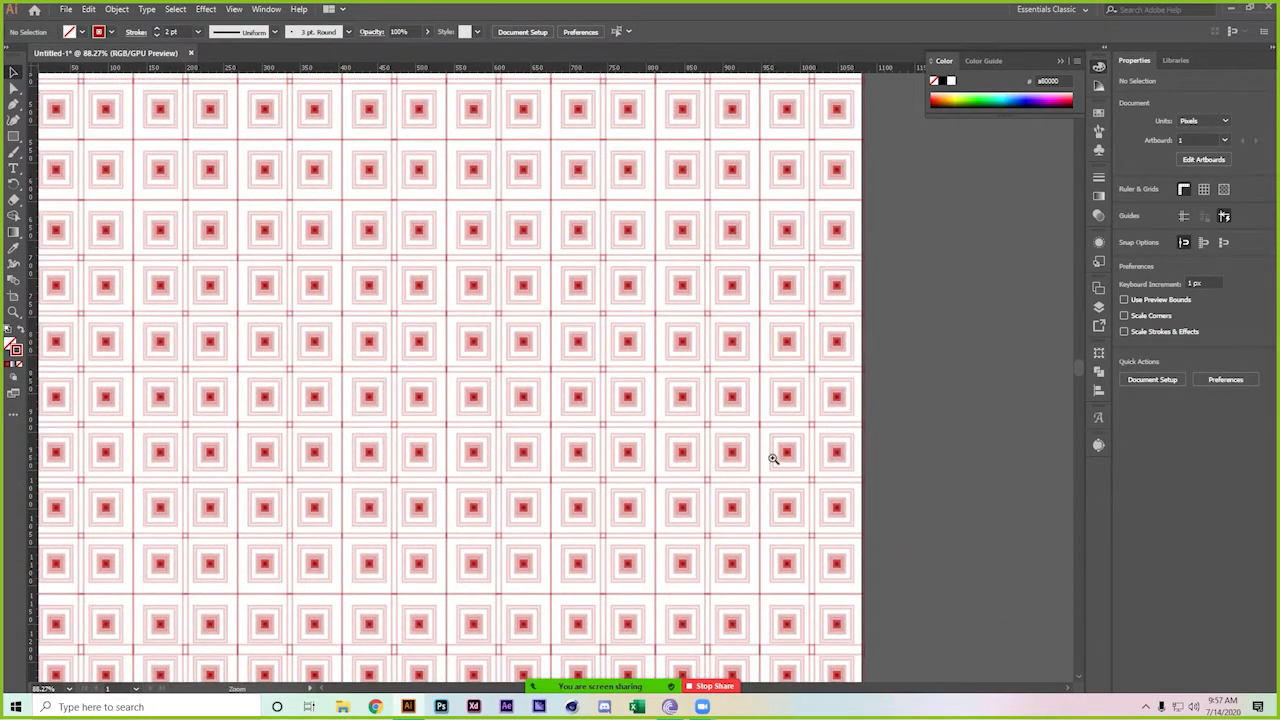
{"action": "left_click_drag", "start_coordinate": [297, 371], "coordinate": [460, 417]}
{"action": "key", "text": "v"}
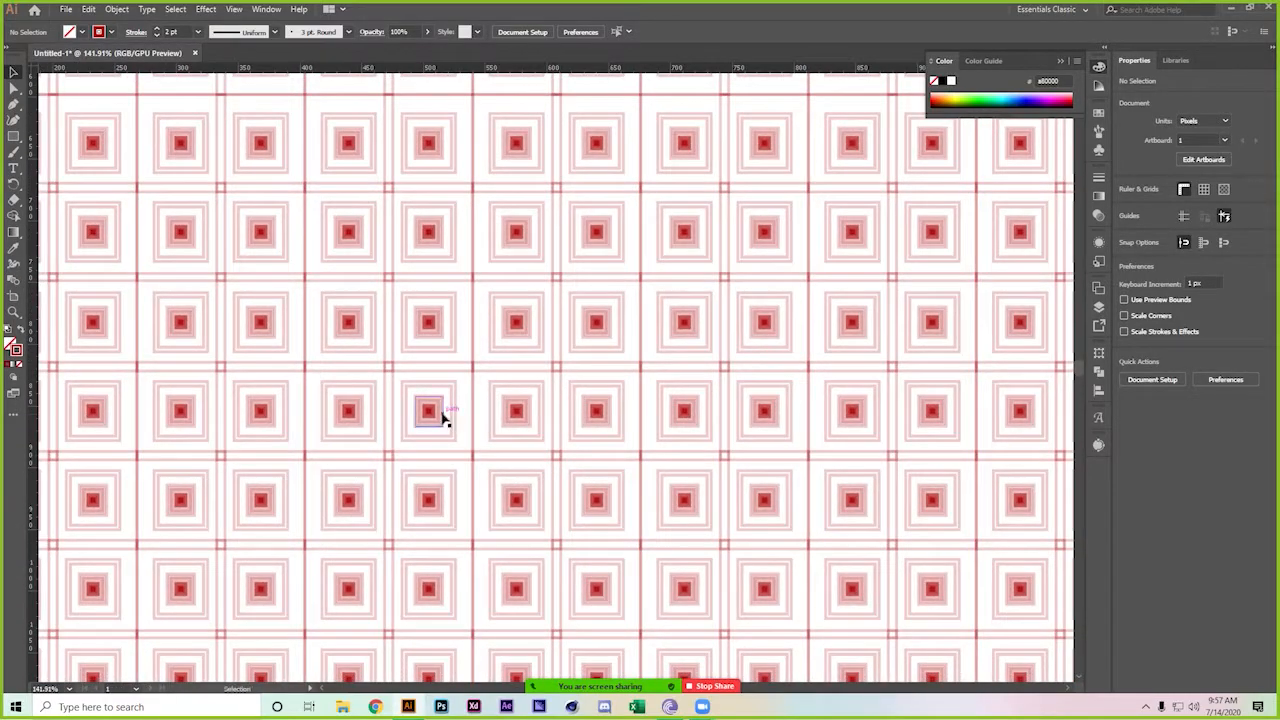
{"action": "left_click", "coordinate": [443, 417]}
Fit the artboard in view, then select everything and delete the tile pattern
{"action": "key", "text": "ctrl+0"}
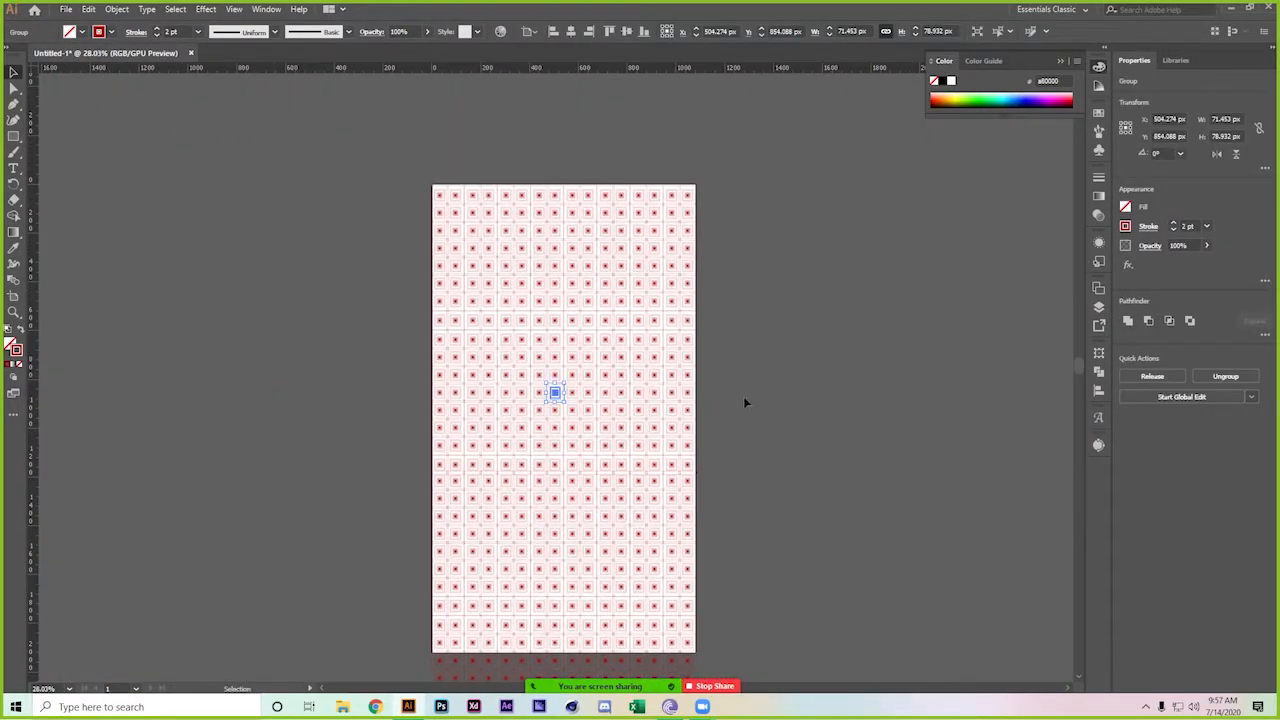
{"action": "left_click", "coordinate": [743, 396]}
{"action": "scroll", "coordinate": [743, 396], "scroll_direction": "up", "scroll_amount": 2}
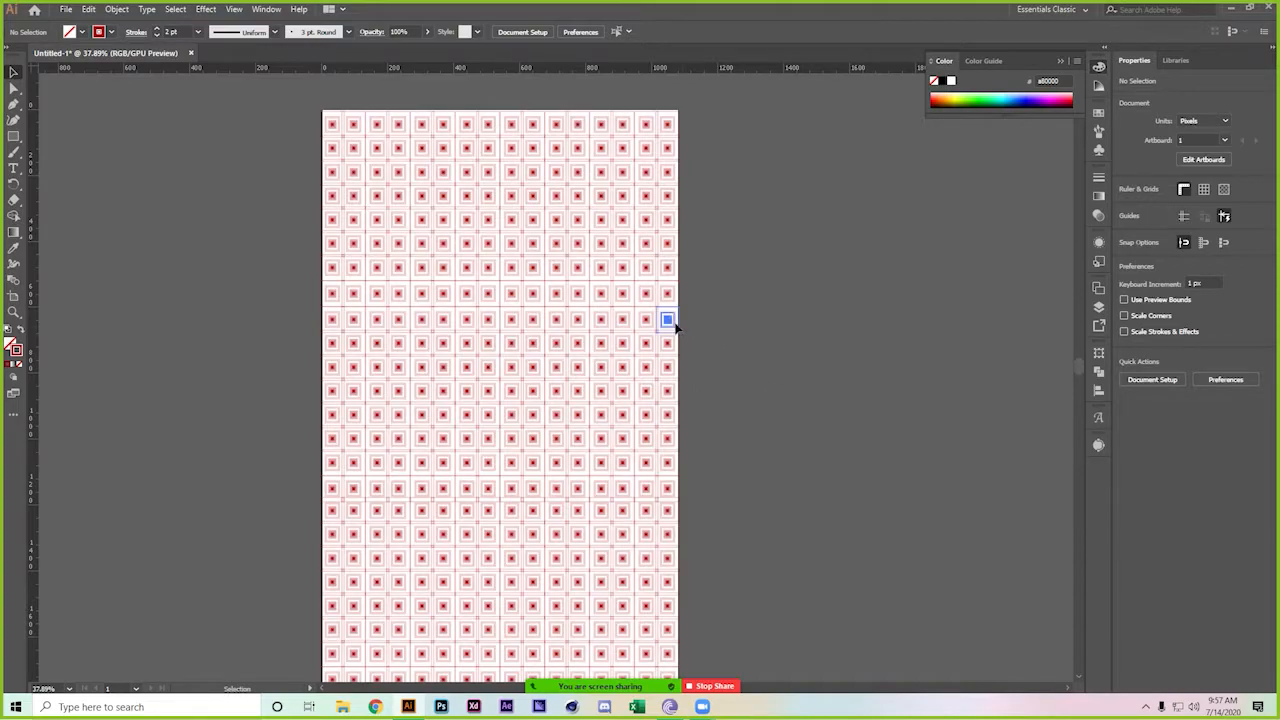
{"action": "left_click", "coordinate": [675, 325]}
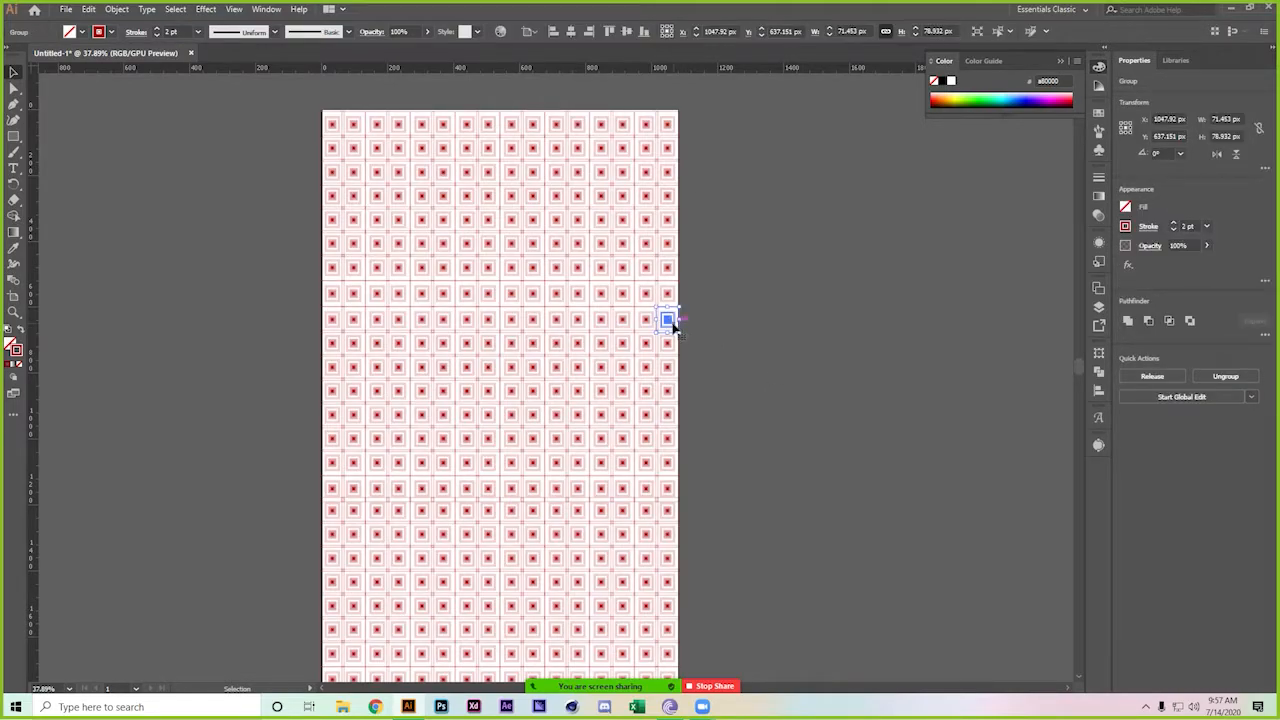
{"action": "scroll", "coordinate": [680, 357], "scroll_direction": "down", "scroll_amount": 5}
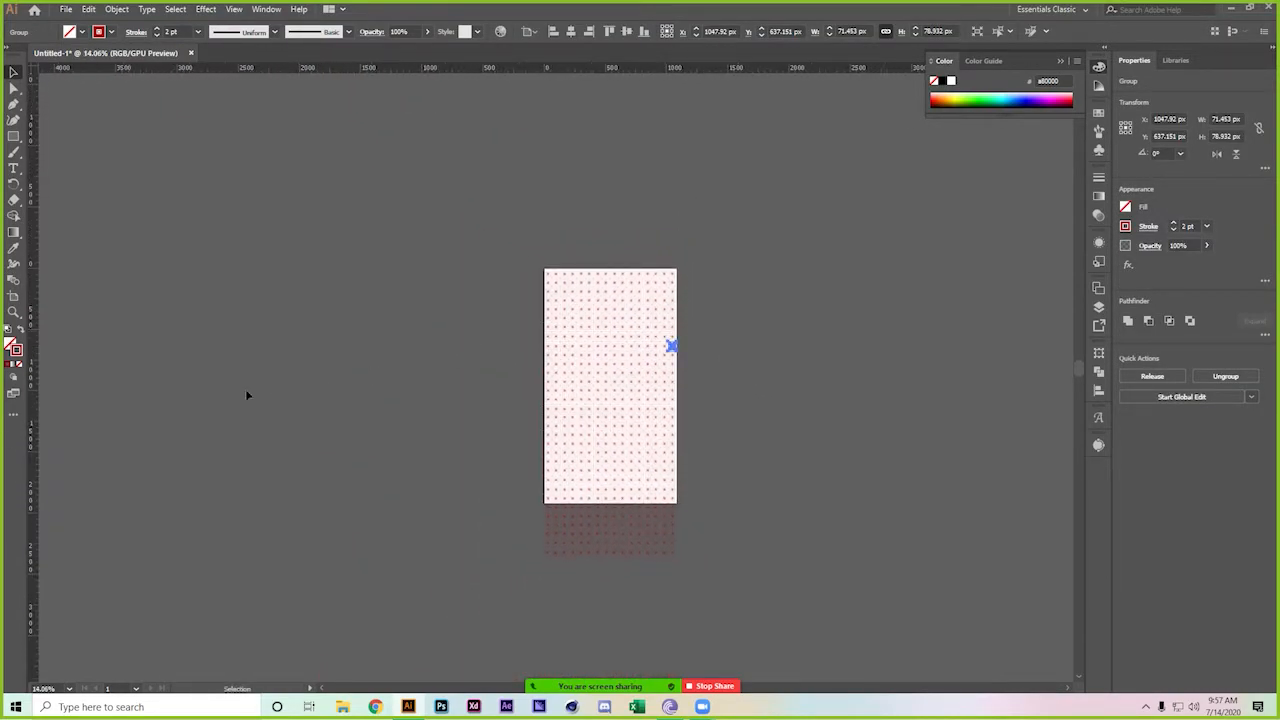
{"action": "left_click", "coordinate": [511, 203]}
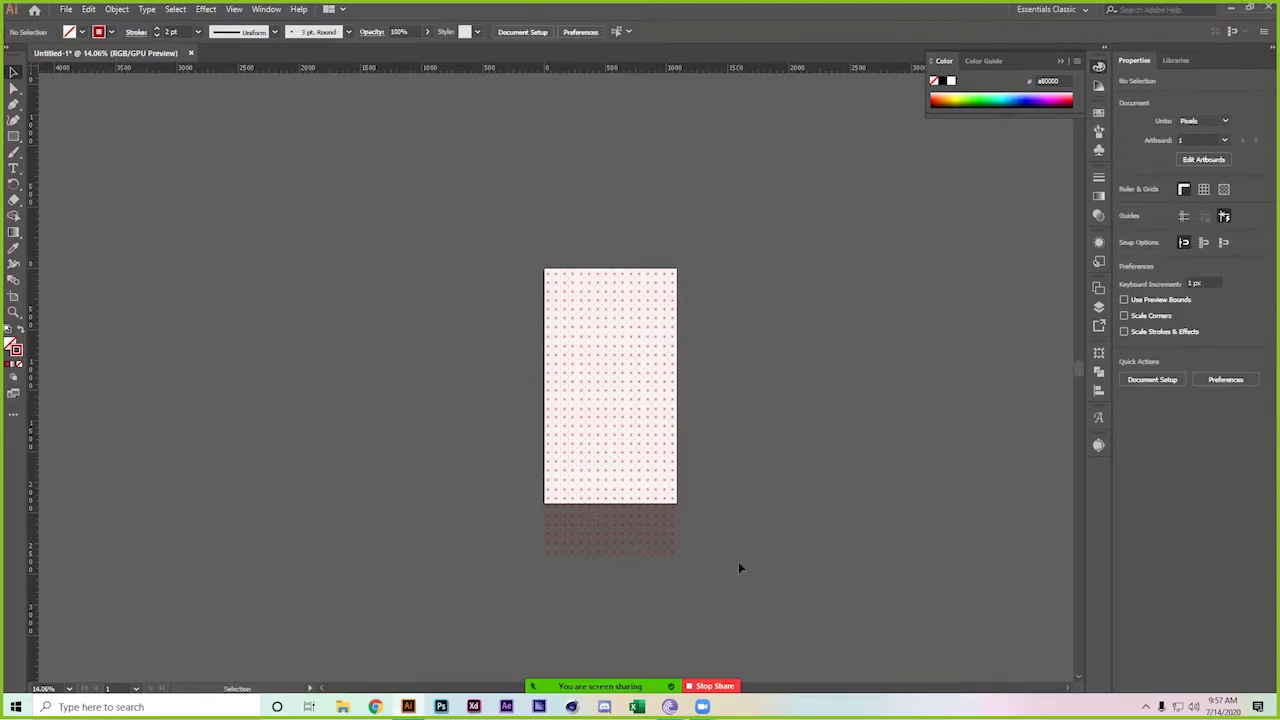
{"action": "key", "text": "ctrl+a"}
{"action": "key", "text": "Delete"}
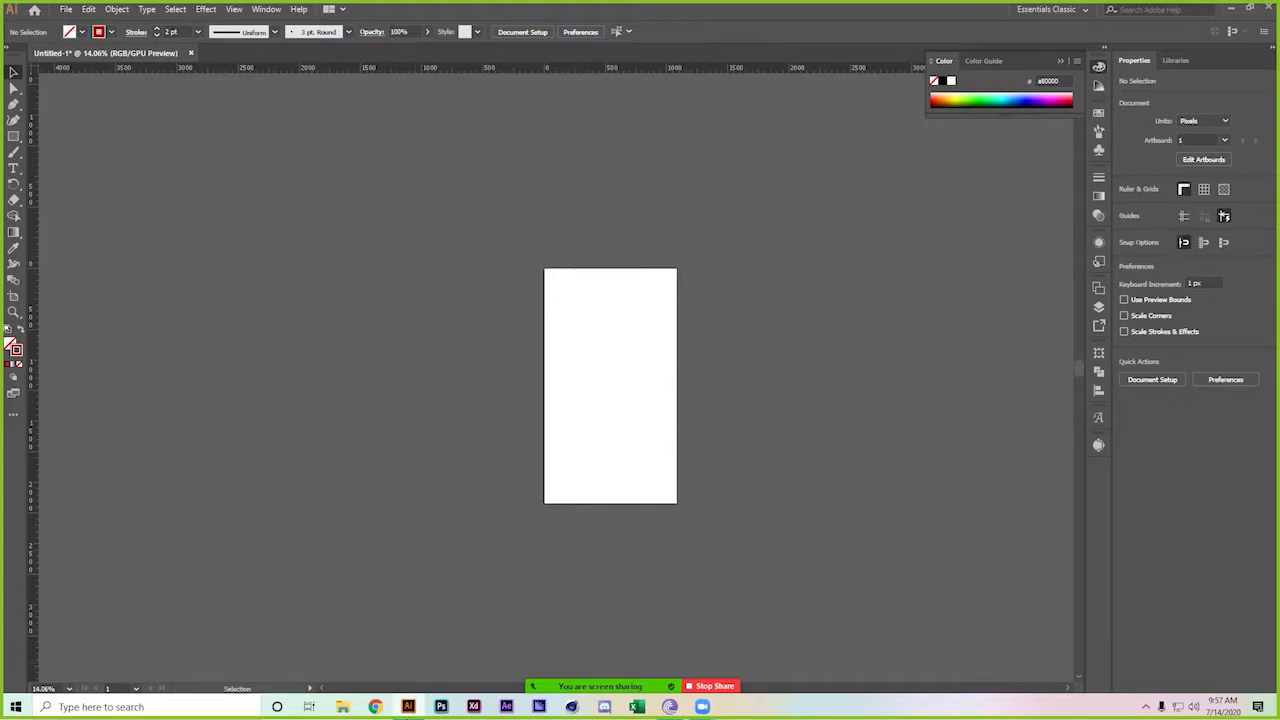
Open the Fiverr seller account in Chrome and go to Gigs via the profile page
{"action": "left_click", "coordinate": [374, 707]}
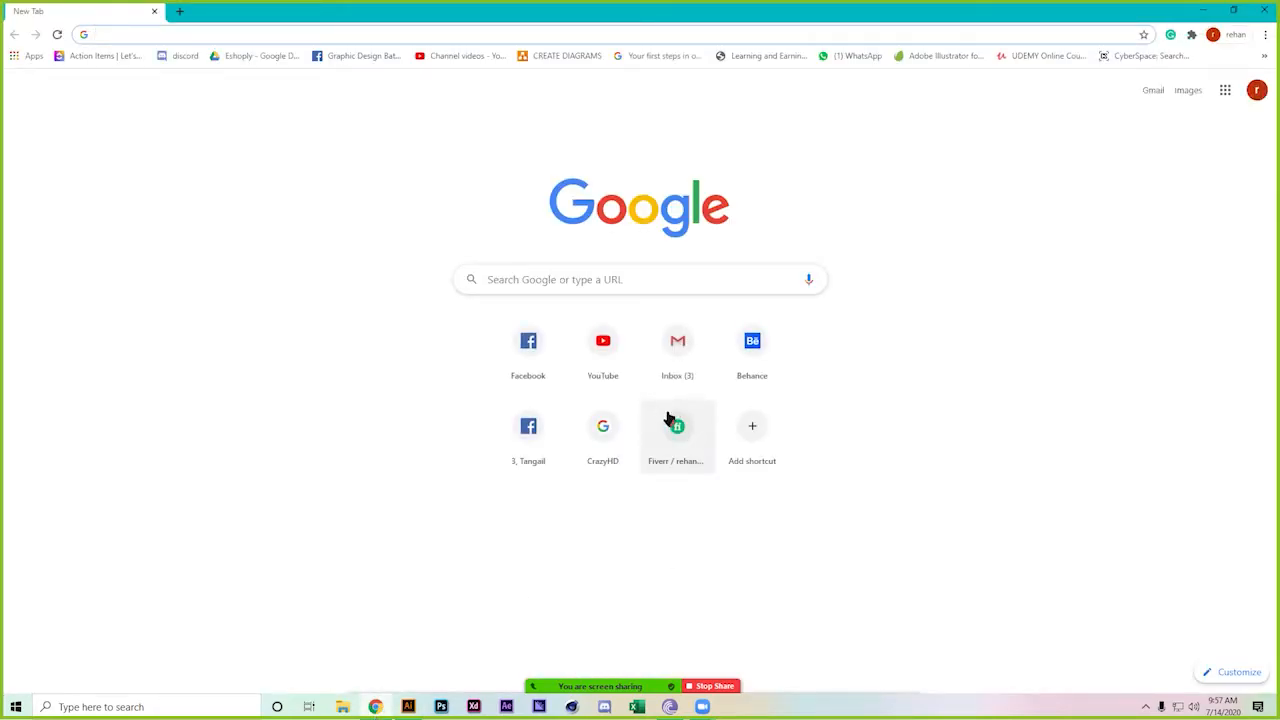
{"action": "left_click", "coordinate": [670, 420]}
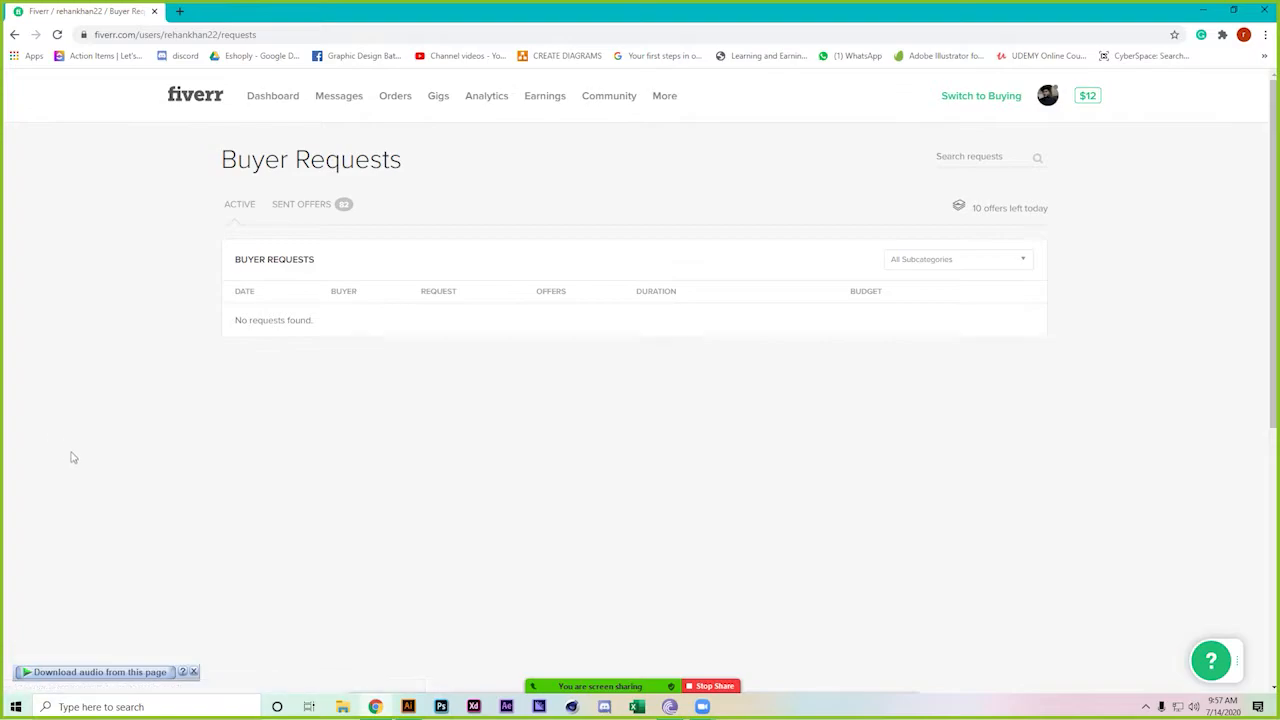
{"action": "left_click", "coordinate": [1048, 98]}
{"action": "left_click", "coordinate": [955, 133]}
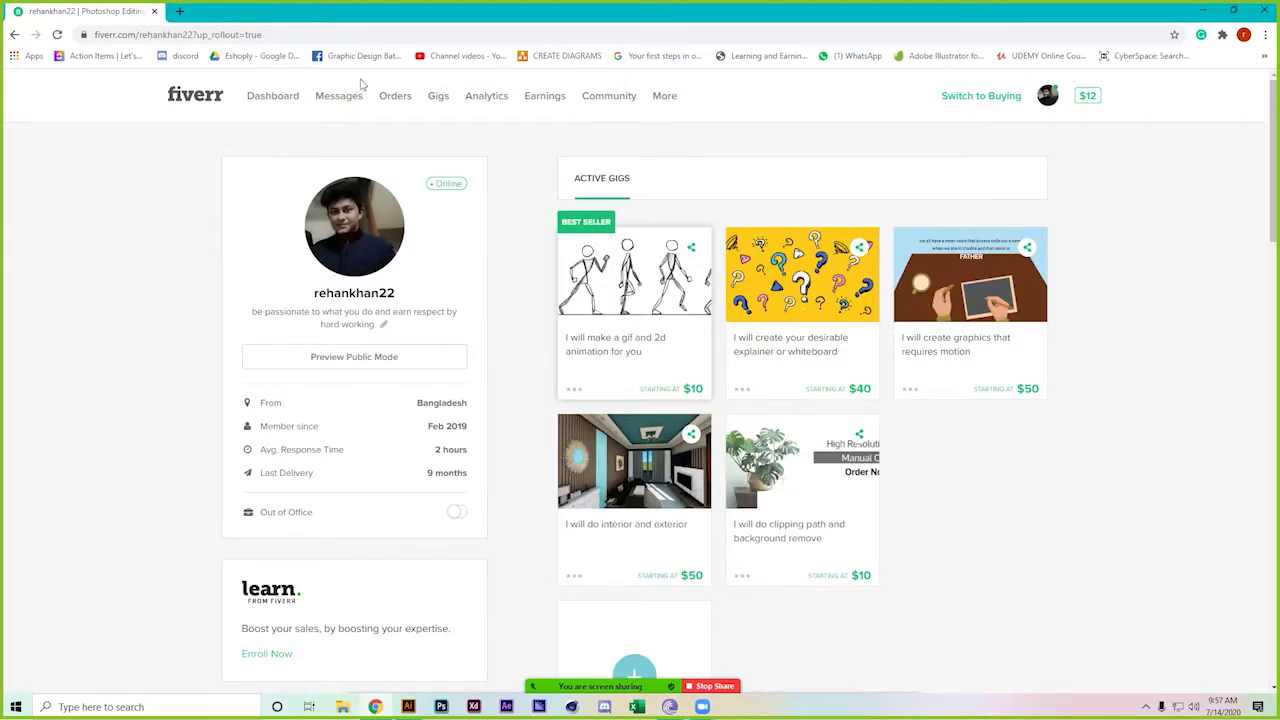
{"action": "left_click", "coordinate": [440, 101]}
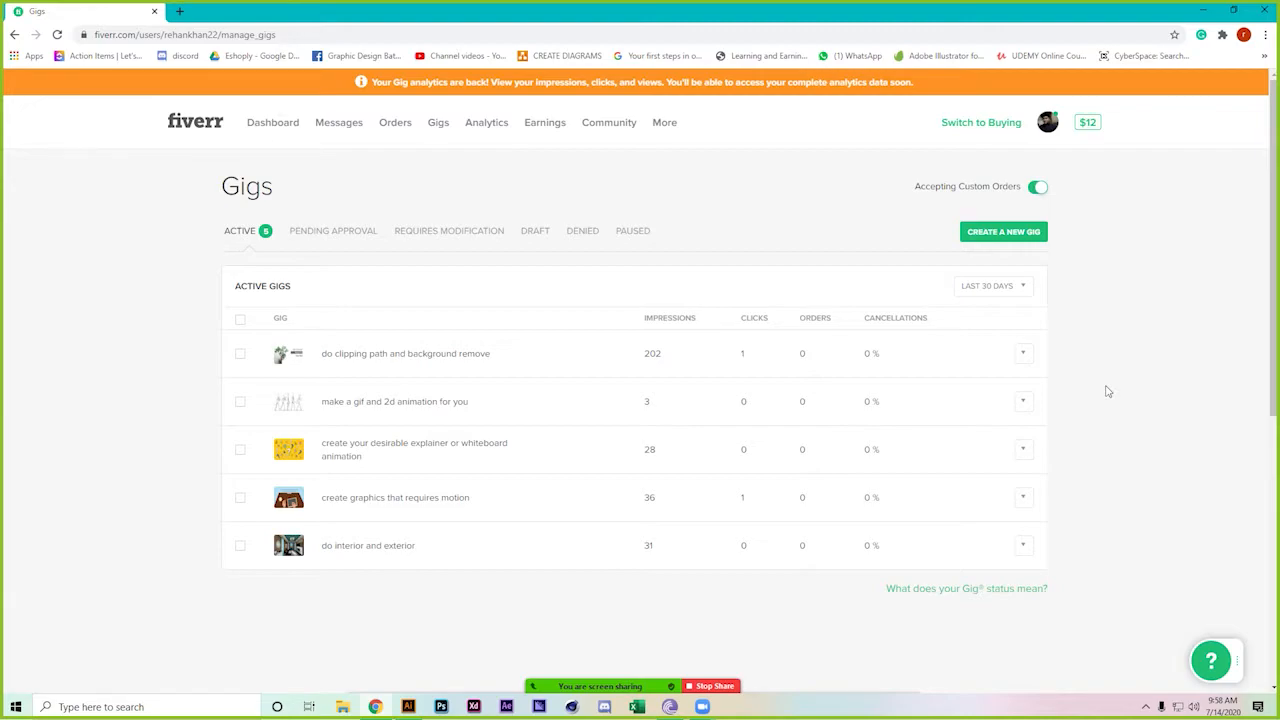
Search for trends24 in a new tab and open its Worldwide trends page
{"action": "key", "text": "ctrl+t"}
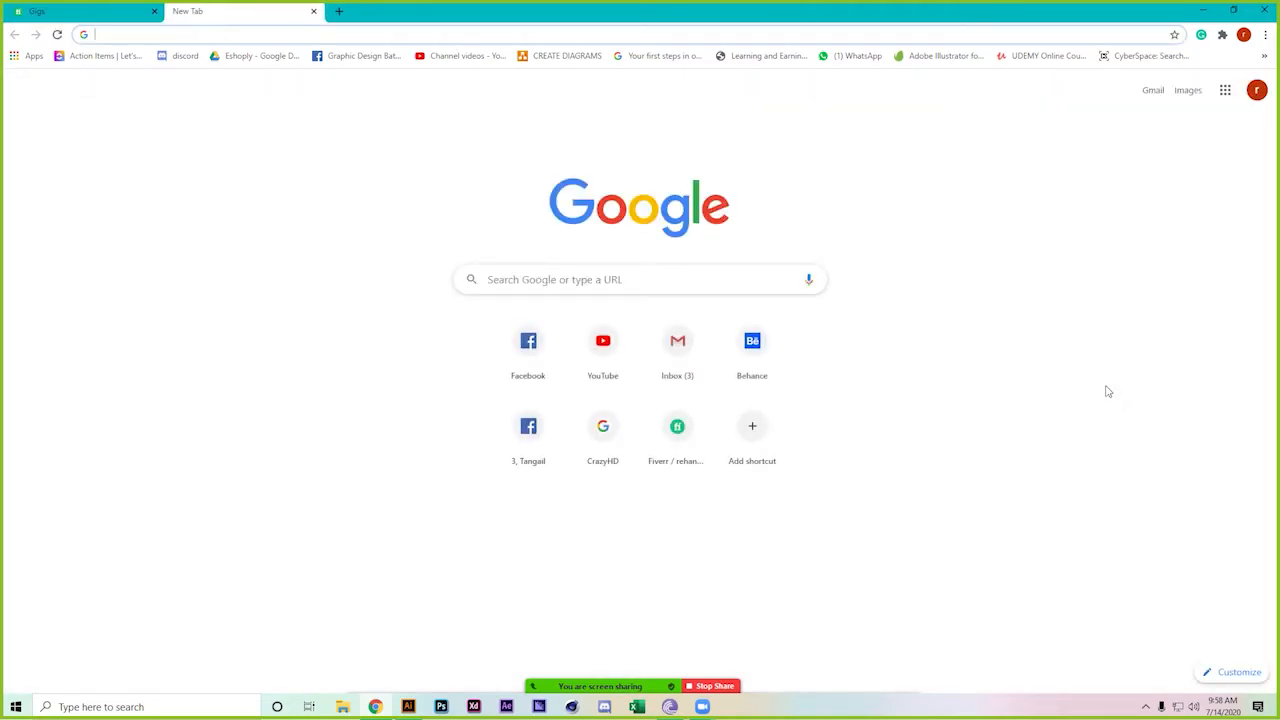
{"action": "type", "text": "24"}
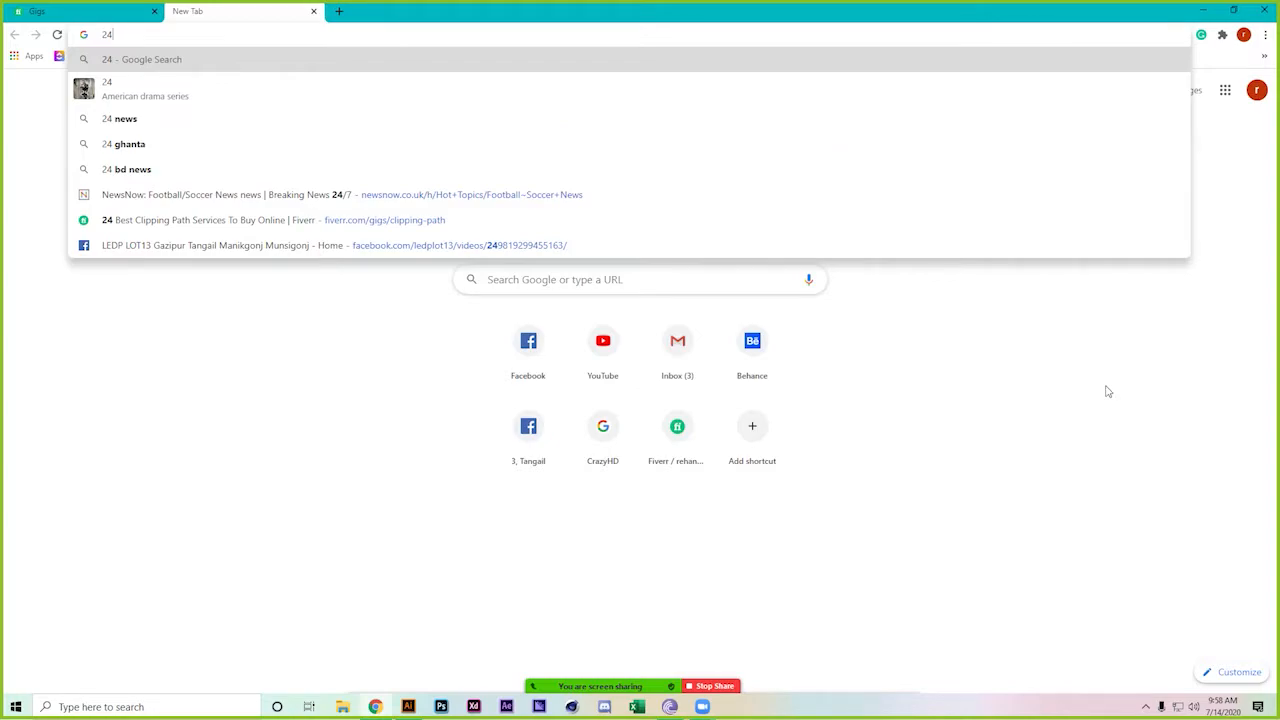
{"action": "key", "text": "BackSpace"}
{"action": "key", "text": "BackSpace"}
{"action": "type", "text": "te"}
{"action": "key", "text": "BackSpace"}
{"action": "type", "text": "rend"}
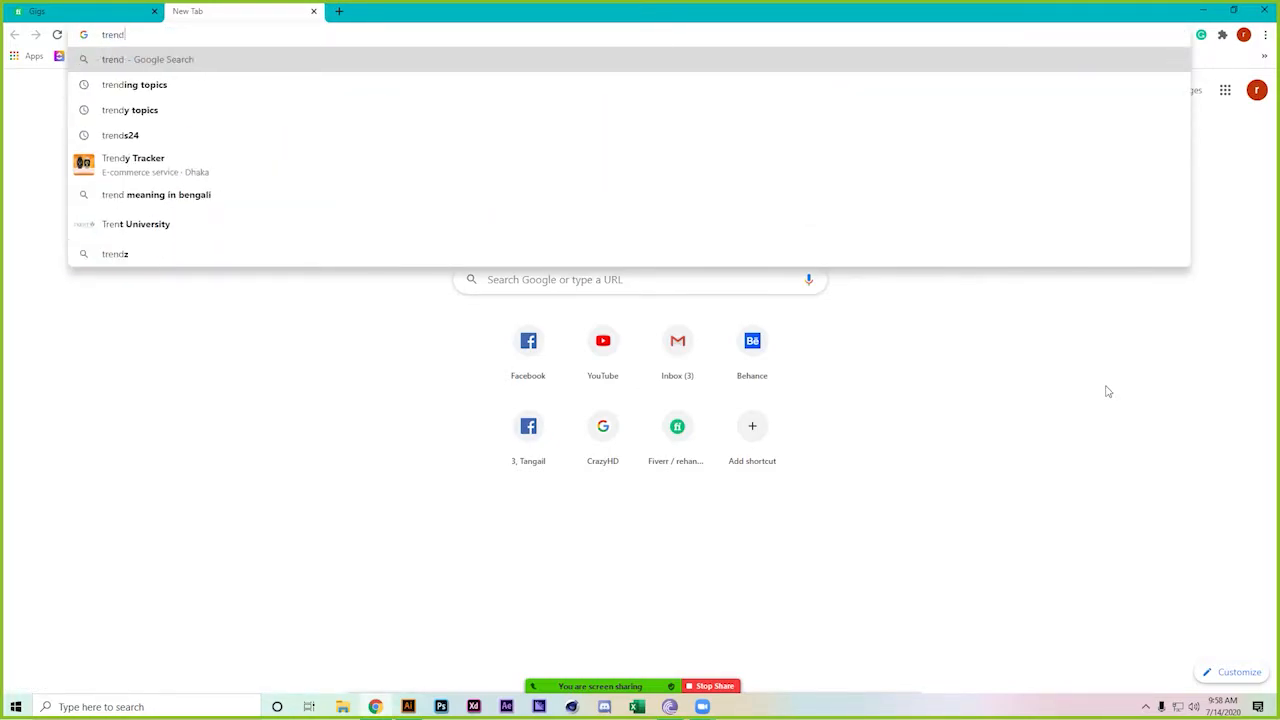
{"action": "type", "text": "s"}
{"action": "key", "text": "Down"}
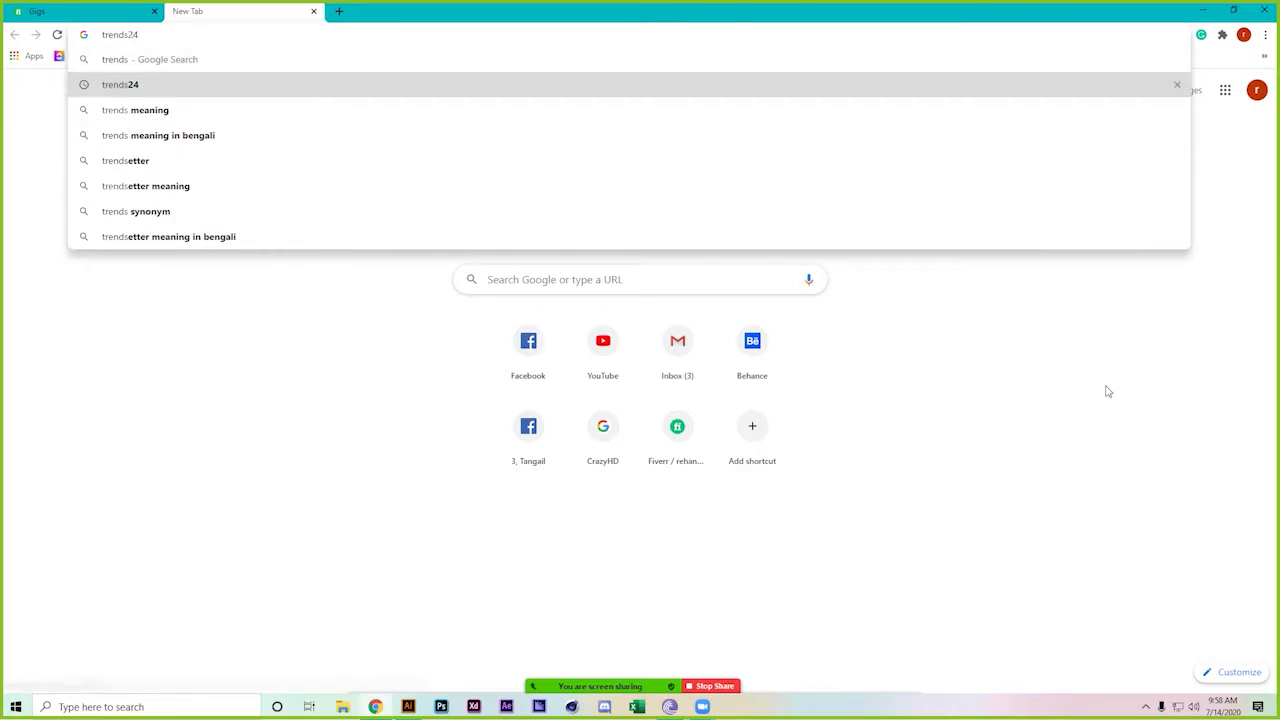
{"action": "key", "text": "Return"}
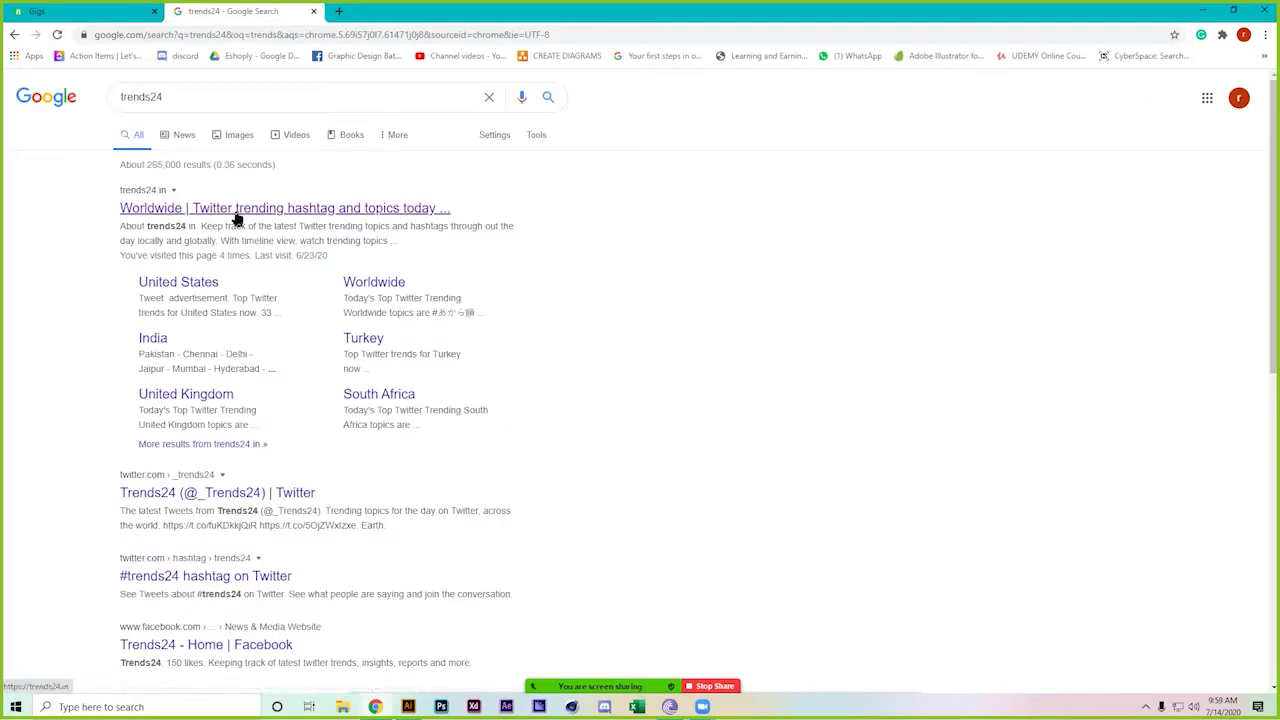
{"action": "left_click", "coordinate": [237, 212]}
Copy the trends24 page address and send it to everyone in the Zoom group chat
{"action": "left_click", "coordinate": [165, 38]}
{"action": "key", "text": "ctrl+c"}
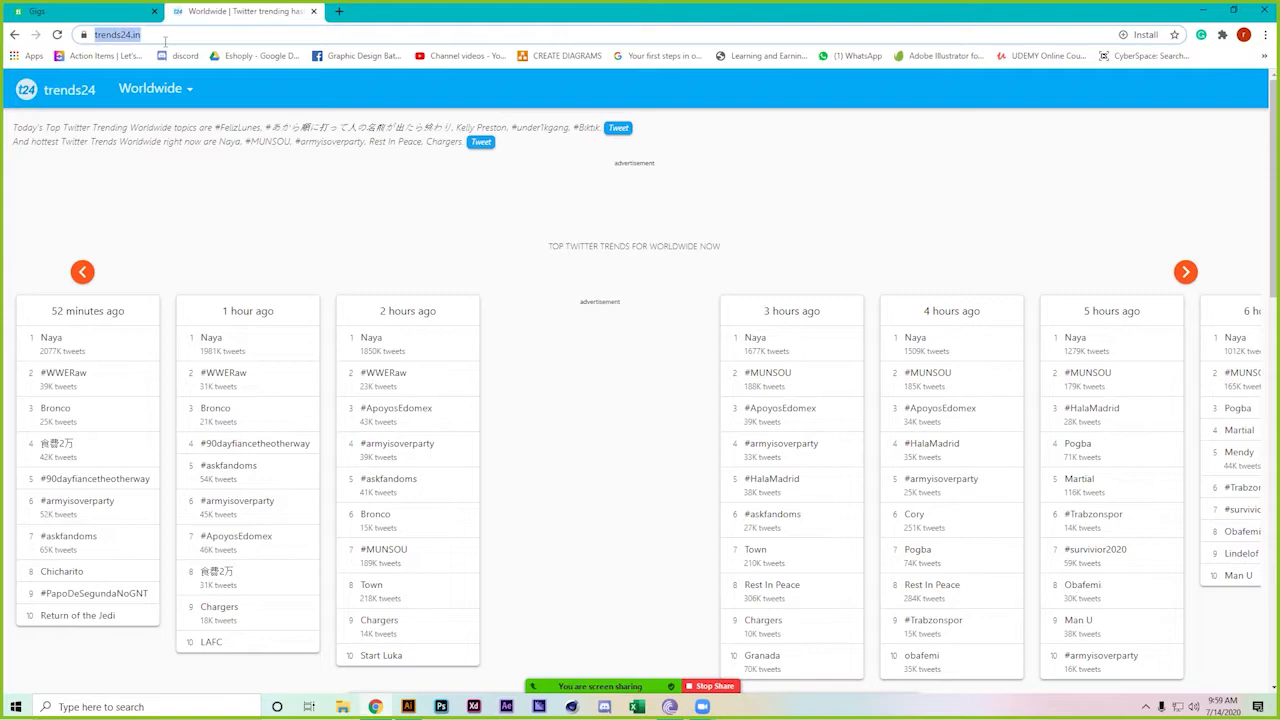
{"action": "mouse_move", "coordinate": [705, 708]}
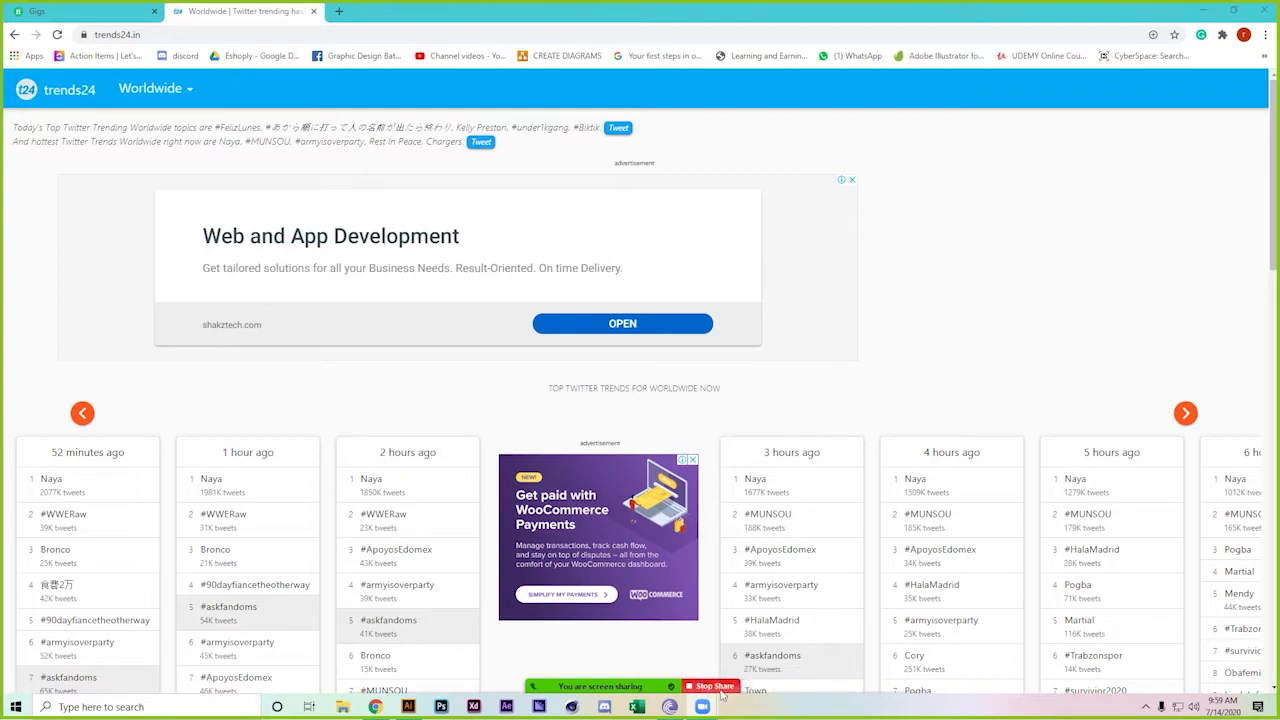
{"action": "mouse_move", "coordinate": [725, 688]}
{"action": "left_click", "coordinate": [900, 676]}
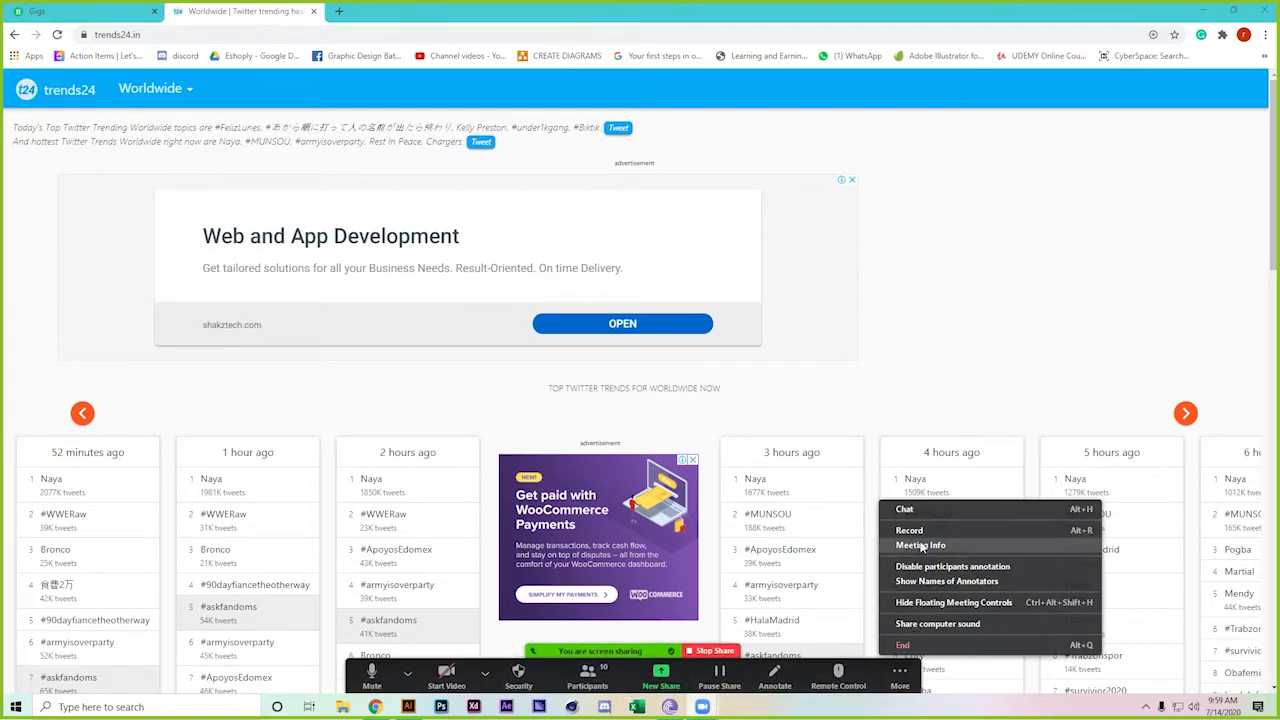
{"action": "left_click", "coordinate": [927, 511]}
{"action": "key", "text": "ctrl+v"}
{"action": "key", "text": "Return"}
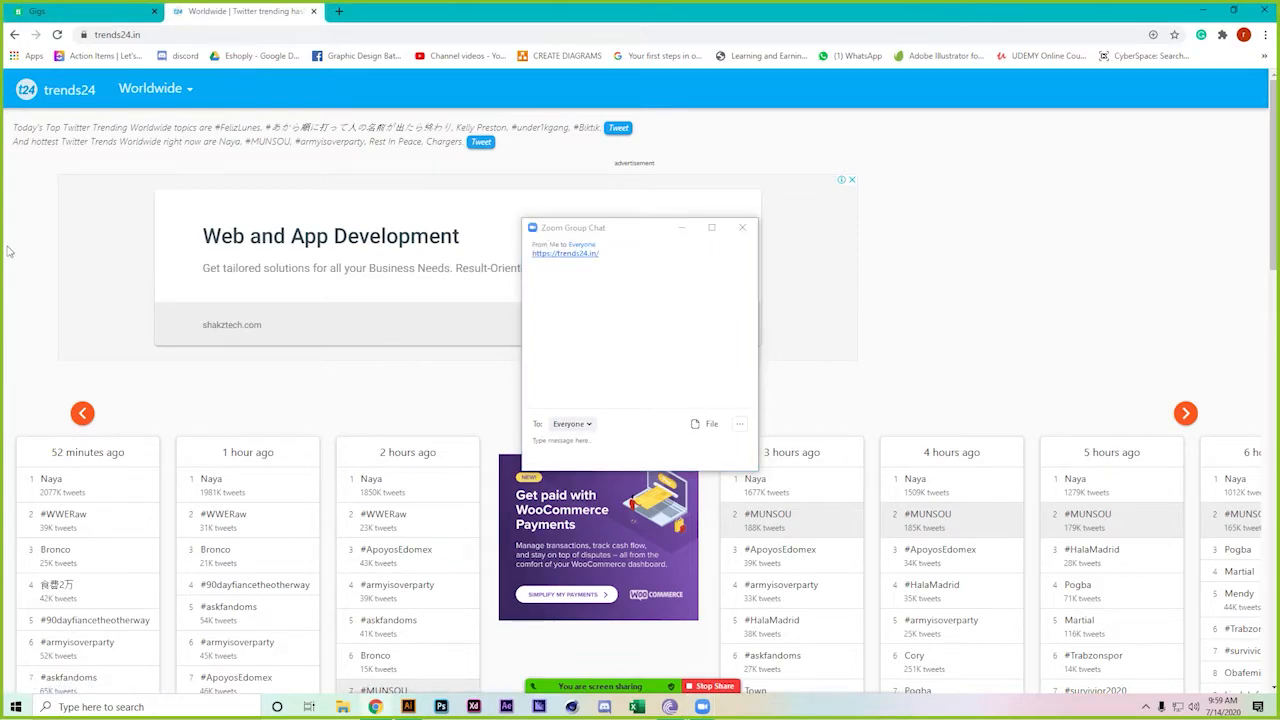
{"action": "left_click", "coordinate": [681, 228]}
Select the ten newest worldwide trends, then minimize the browser
{"action": "scroll", "coordinate": [219, 401], "scroll_direction": "down", "scroll_amount": 2}
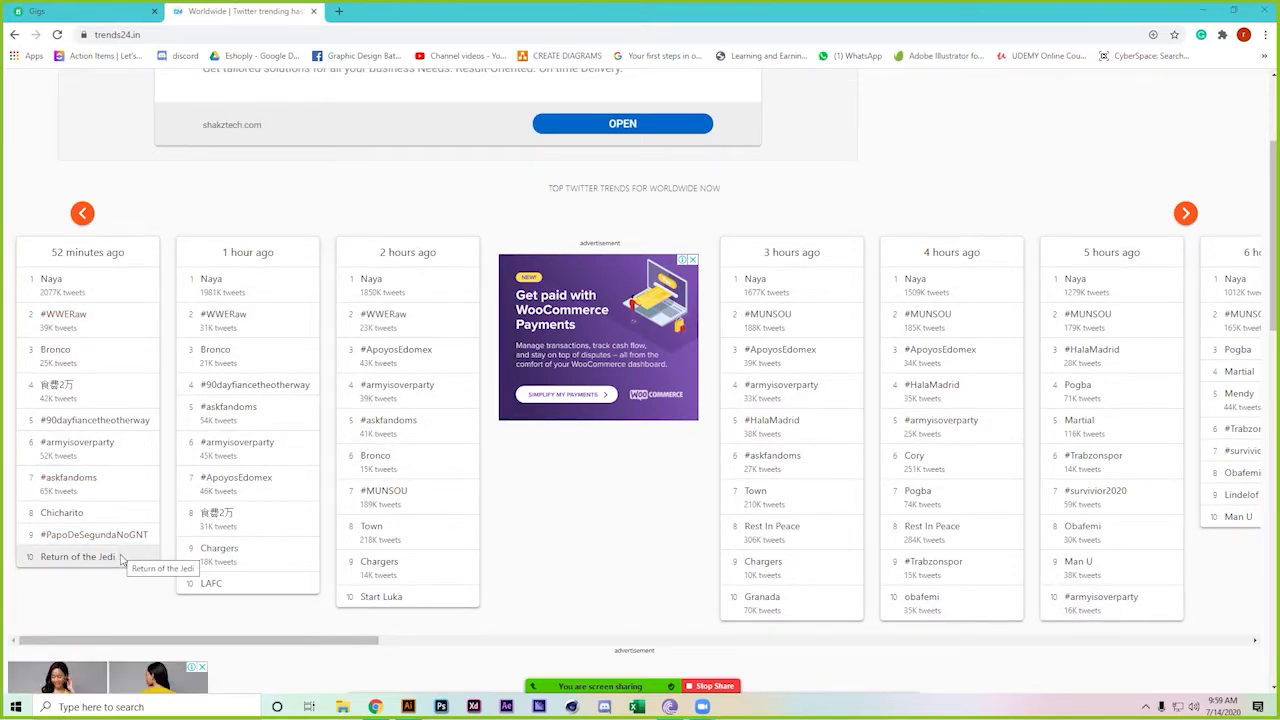
{"action": "left_click_drag", "start_coordinate": [118, 557], "coordinate": [45, 272]}
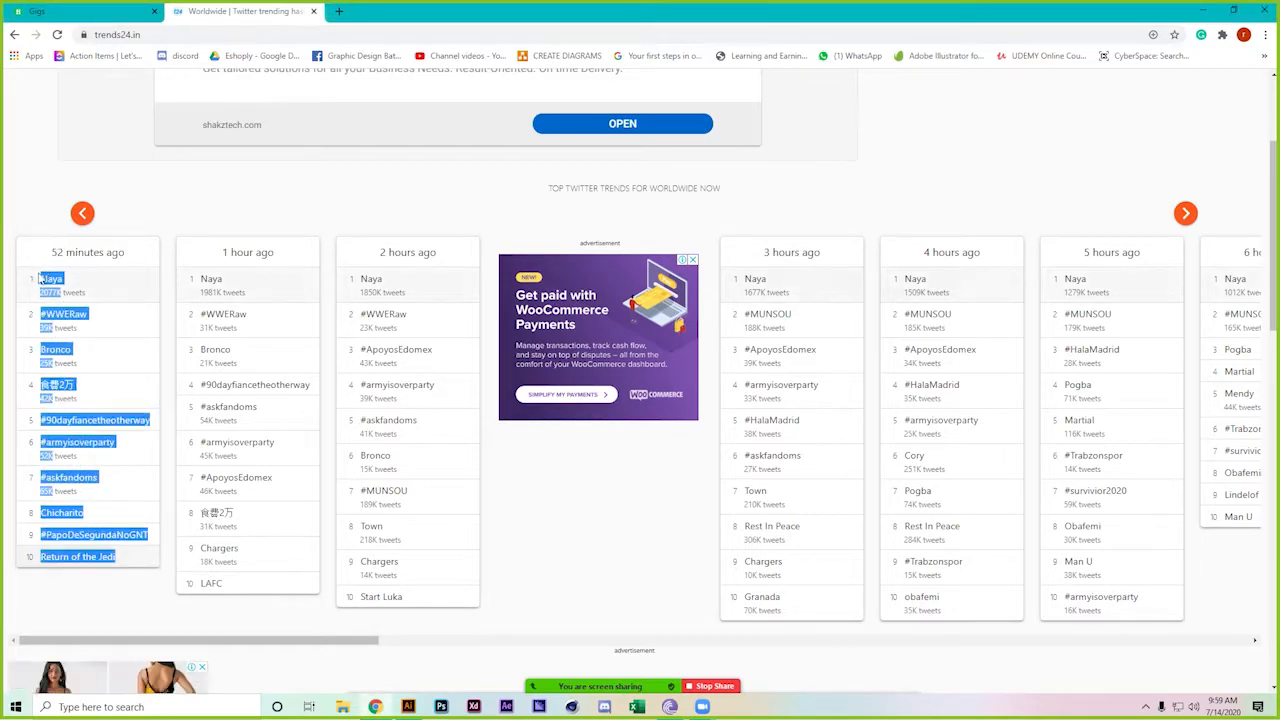
{"action": "left_click", "coordinate": [4, 363]}
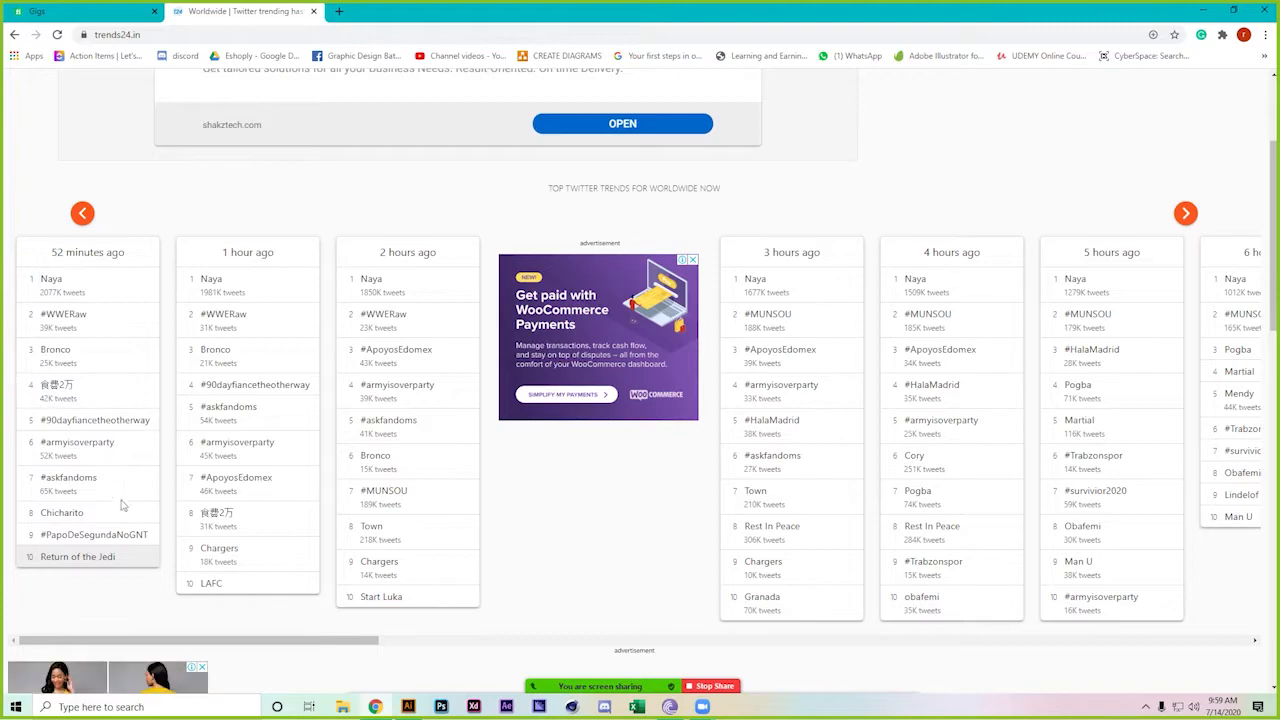
{"action": "left_click_drag", "start_coordinate": [150, 557], "coordinate": [45, 272]}
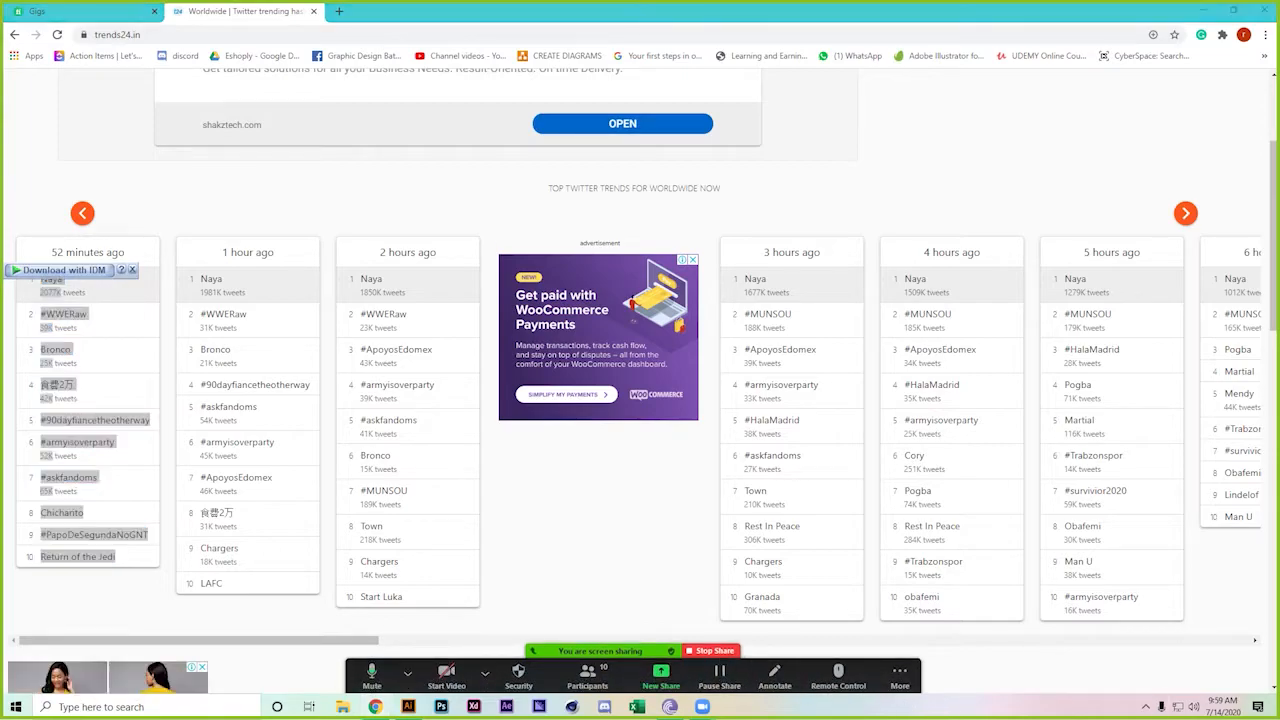
{"action": "left_click", "coordinate": [1277, 708]}
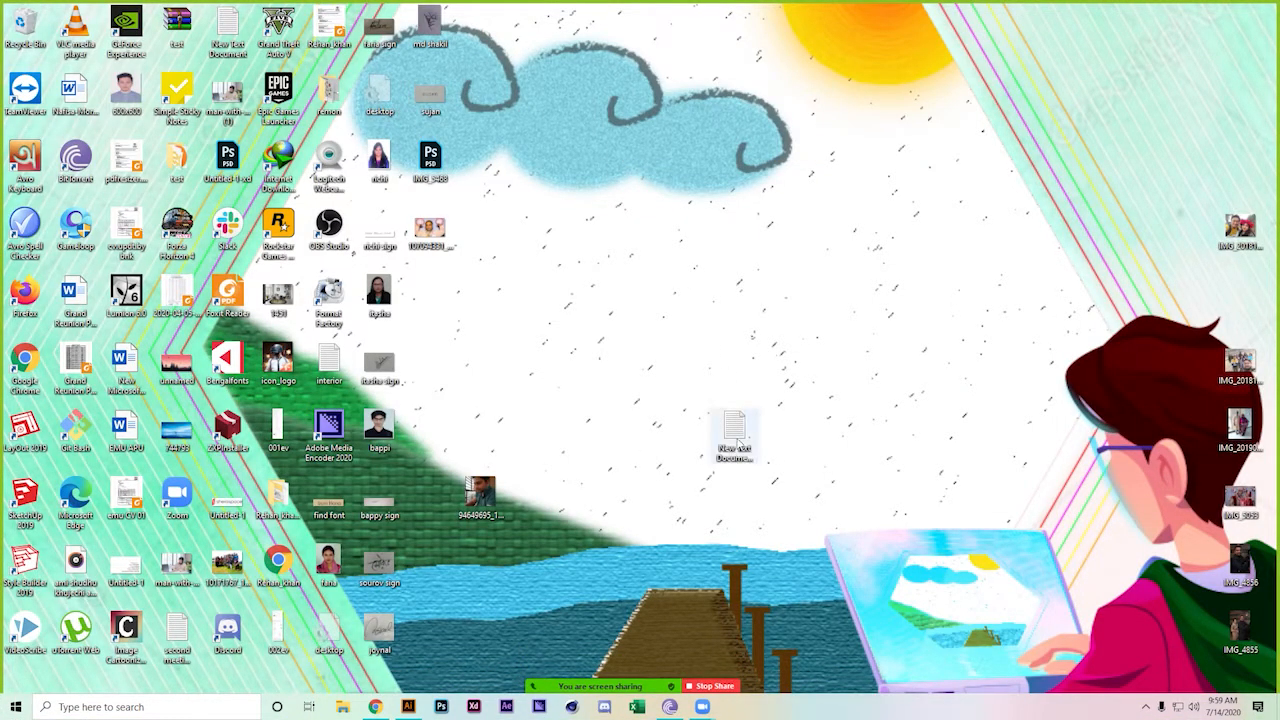
Create a new Microsoft Word Document on the desktop via New and open it
{"action": "right_click", "coordinate": [688, 158]}
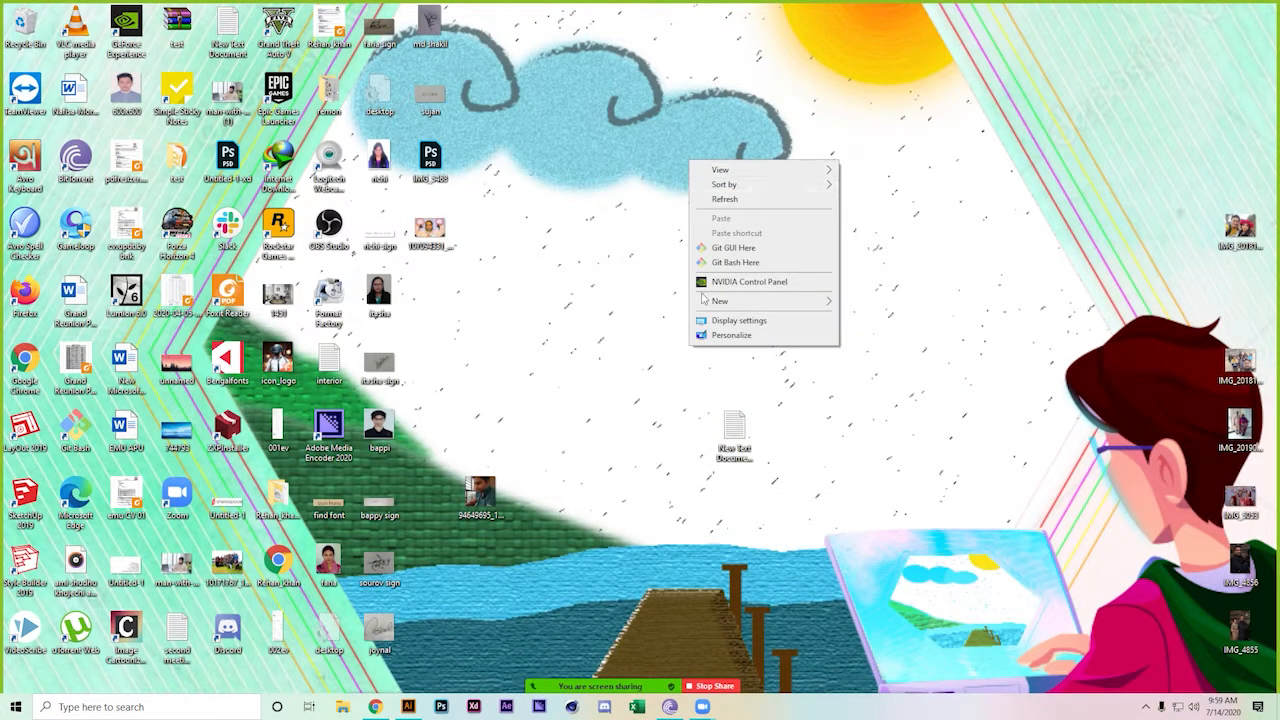
{"action": "mouse_move", "coordinate": [706, 301]}
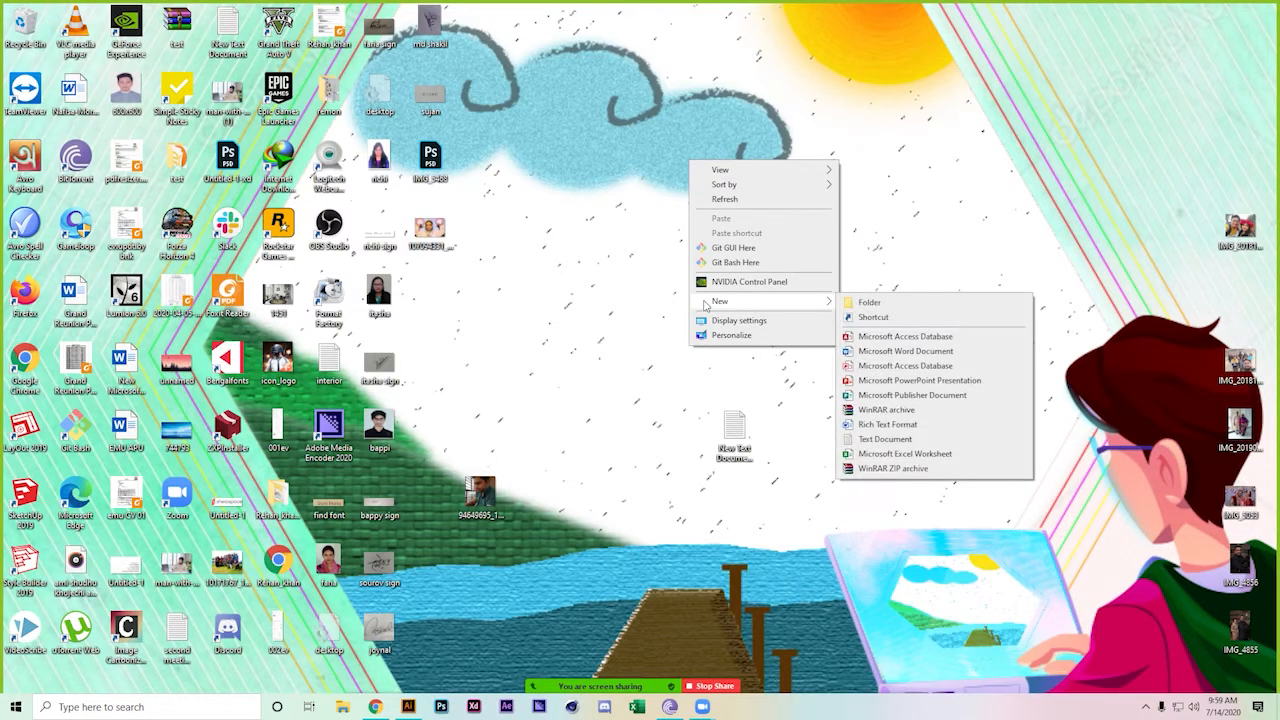
{"action": "left_click", "coordinate": [880, 351]}
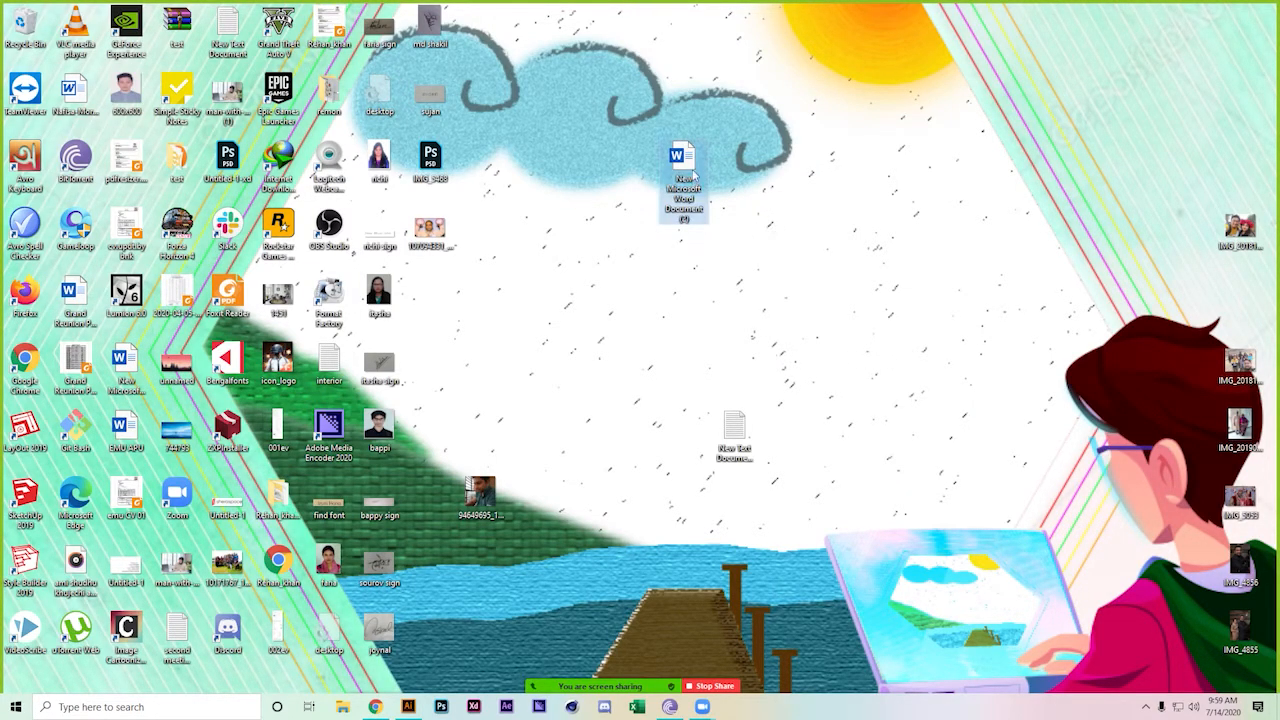
{"action": "double_click", "coordinate": [685, 165]}
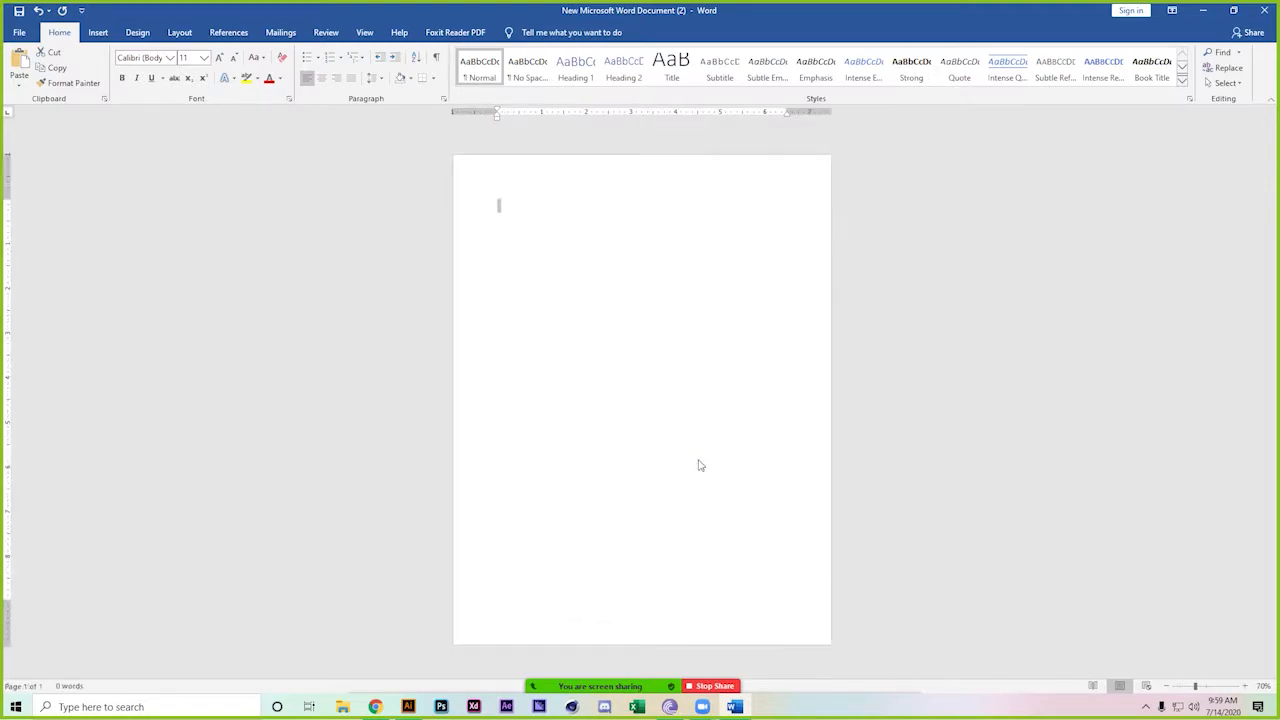
Paste the trends and remove numbering from Return of the Jedi, #PapoDeSegundaNoGNT, Chicharito, #askfandoms
{"action": "key", "text": "ctrl+v"}
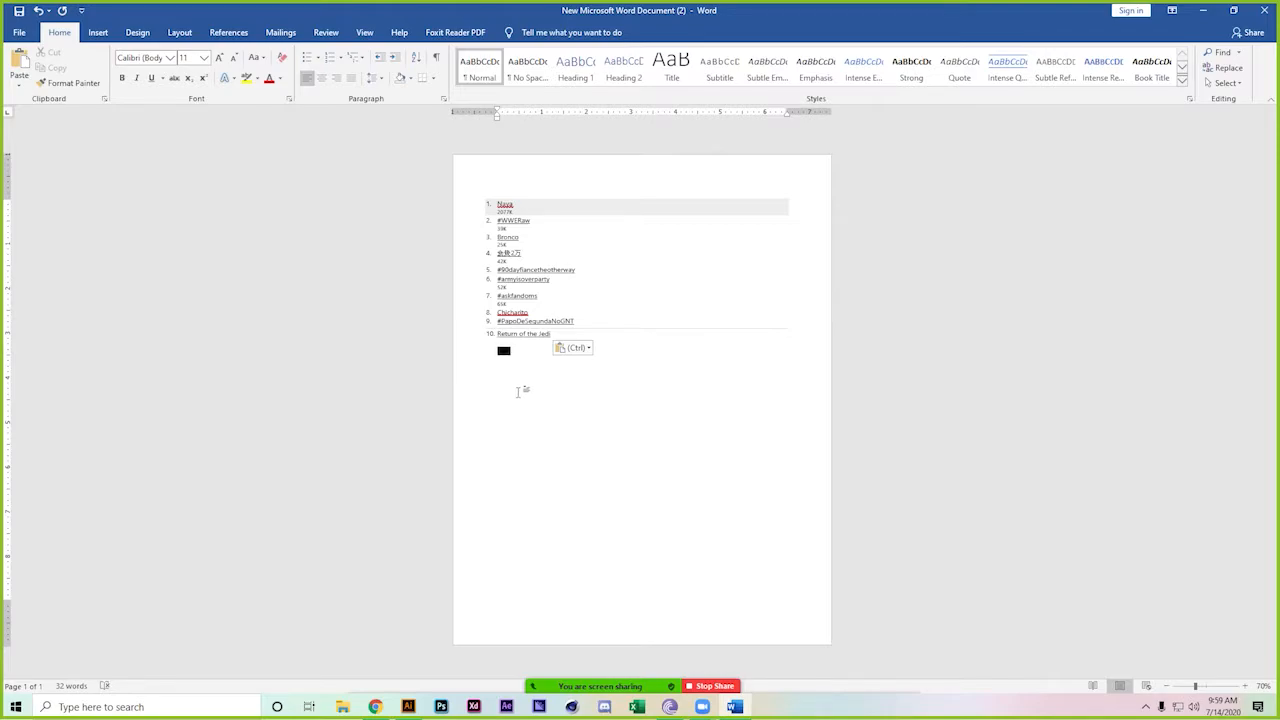
{"action": "scroll", "coordinate": [520, 389], "scroll_direction": "up", "scroll_amount": 4}
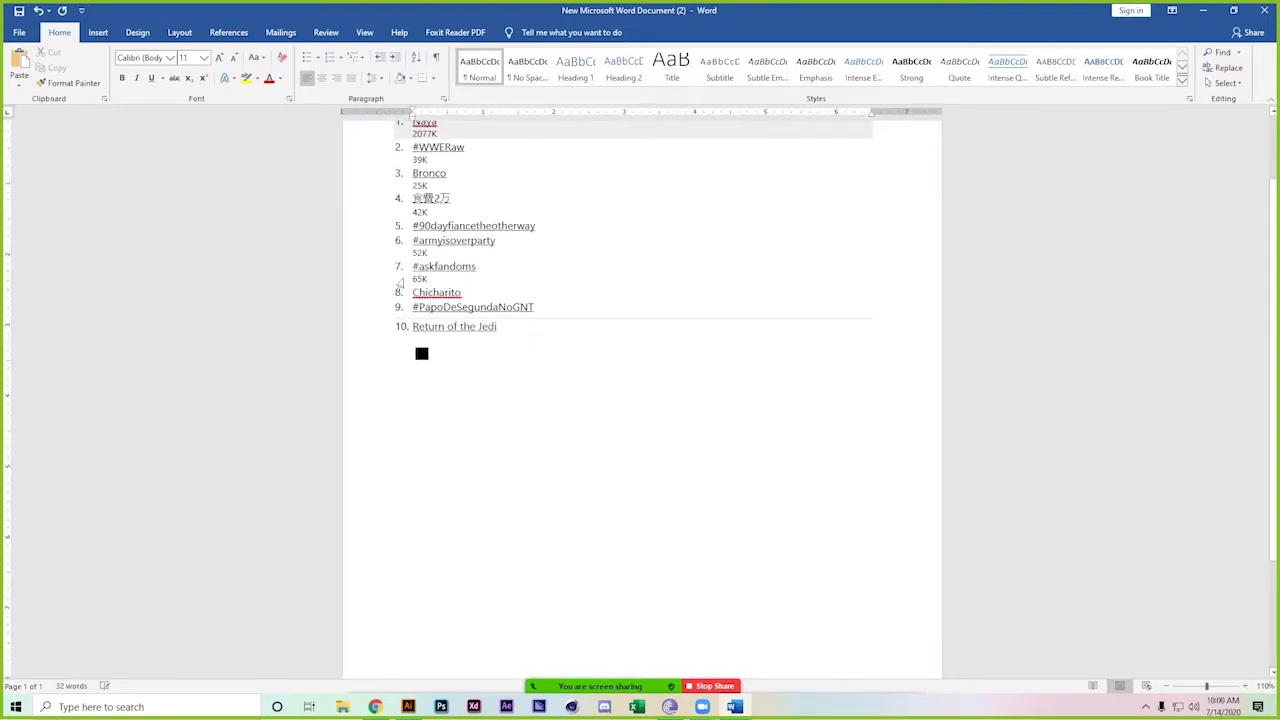
{"action": "left_click", "coordinate": [502, 326]}
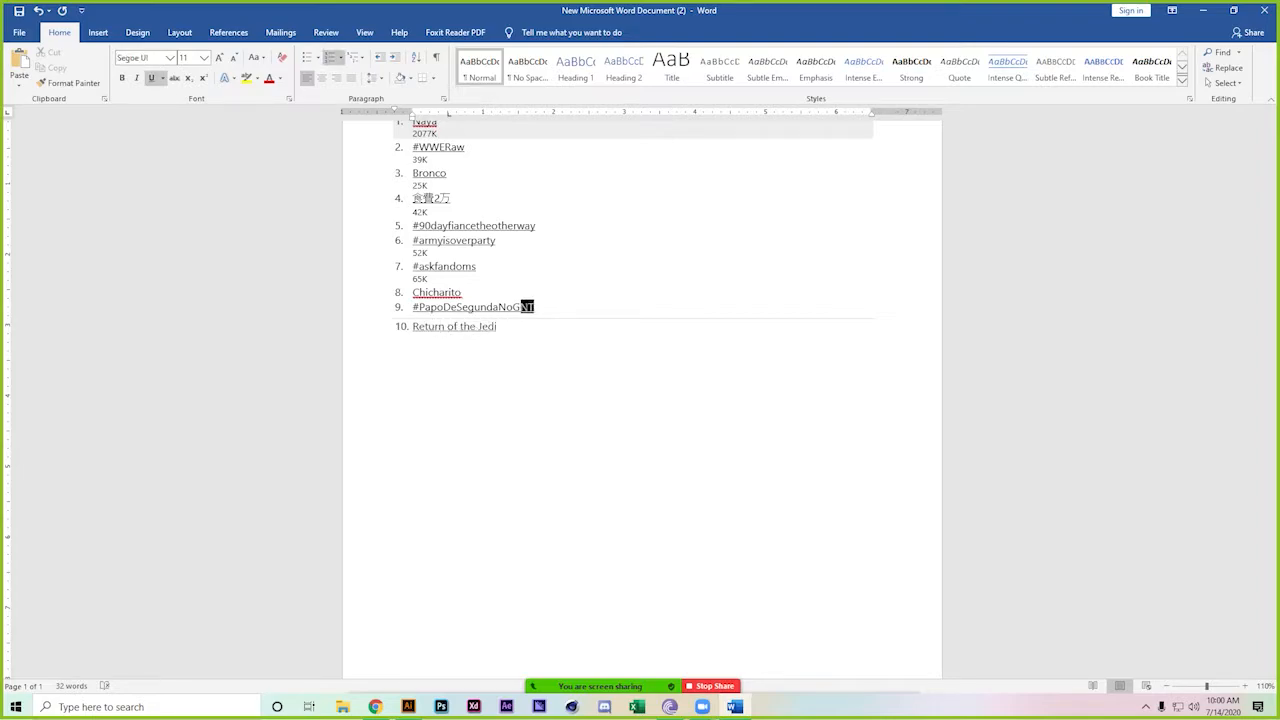
{"action": "left_click", "coordinate": [420, 326]}
{"action": "key", "text": "BackSpace"}
{"action": "left_click", "coordinate": [414, 306]}
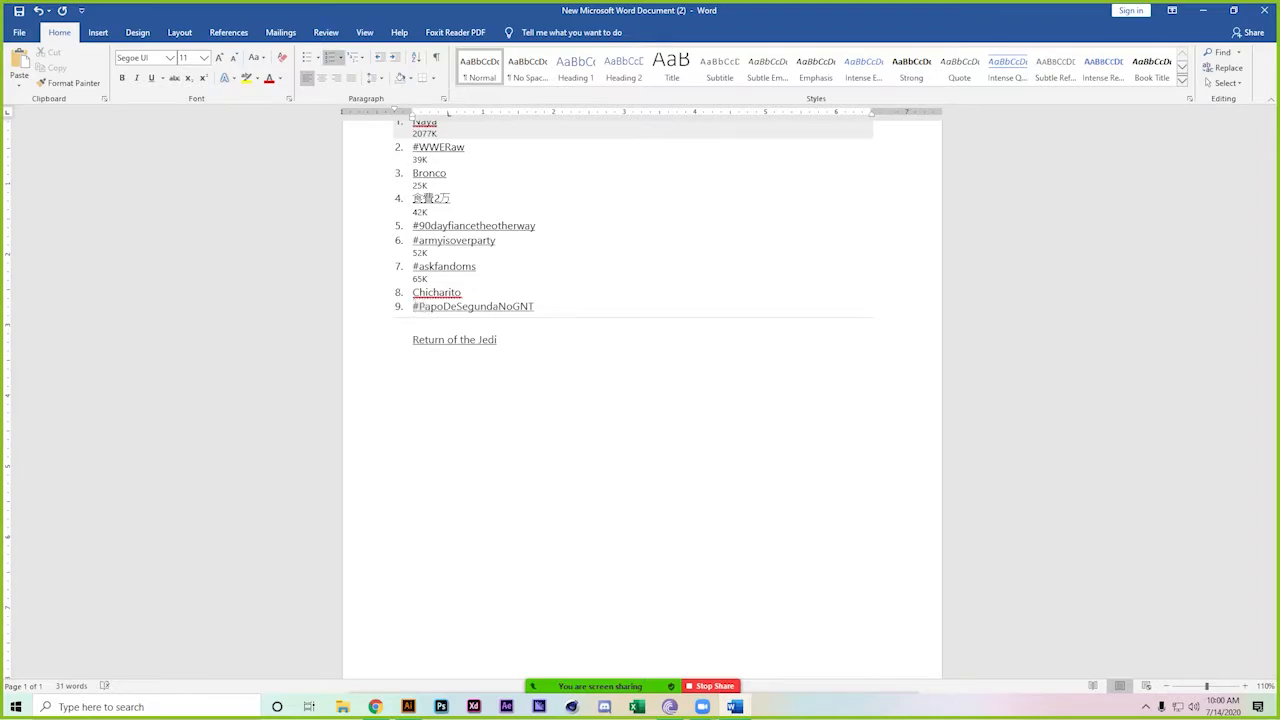
{"action": "key", "text": "BackSpace"}
{"action": "left_click", "coordinate": [418, 292]}
{"action": "key", "text": "BackSpace"}
{"action": "left_click", "coordinate": [418, 266]}
{"action": "key", "text": "BackSpace"}
Remove numbering from #armyisoverparty, #90dayfiancetheotherway, 食費2万, Bronco, #WWERaw and Naya
{"action": "left_click", "coordinate": [418, 240]}
{"action": "key", "text": "BackSpace"}
{"action": "left_click", "coordinate": [418, 225]}
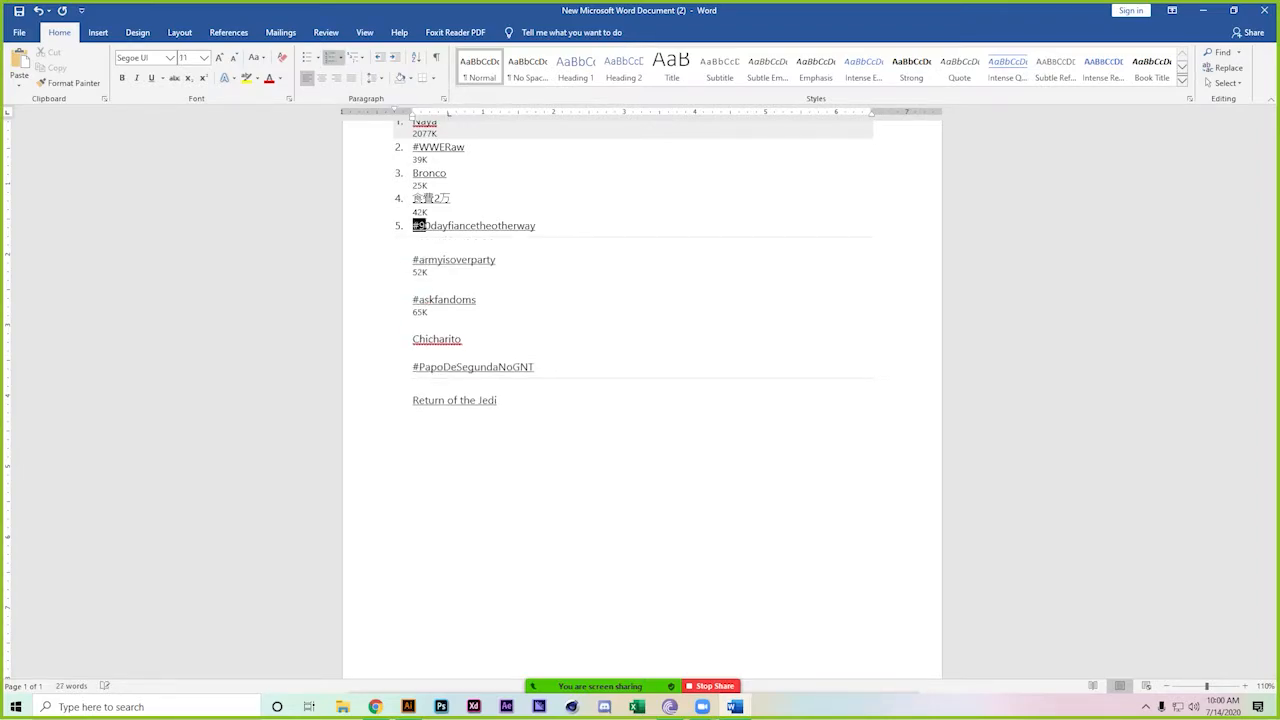
{"action": "key", "text": "BackSpace"}
{"action": "left_click", "coordinate": [419, 211]}
{"action": "key", "text": "BackSpace"}
{"action": "left_click", "coordinate": [419, 185]}
{"action": "key", "text": "BackSpace"}
{"action": "left_click", "coordinate": [419, 148]}
{"action": "key", "text": "BackSpace"}
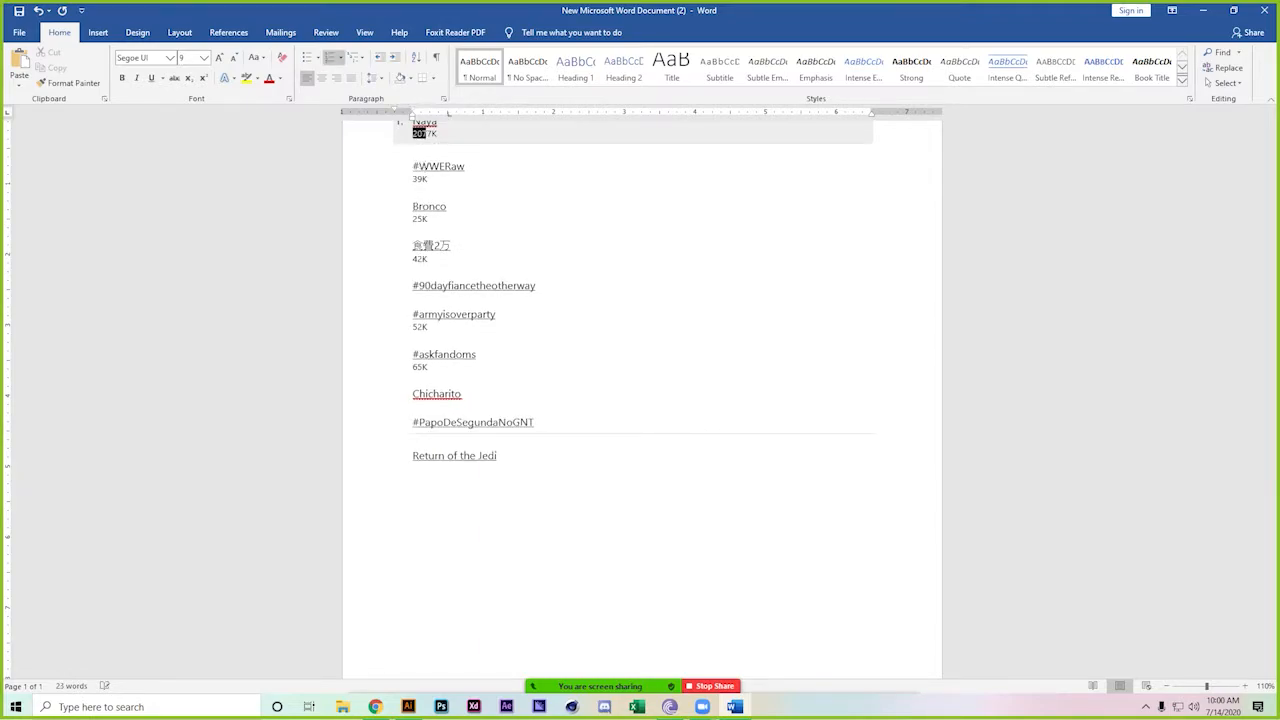
{"action": "left_click", "coordinate": [419, 124]}
{"action": "key", "text": "BackSpace"}
Delete the tweet-count lines under Naya, #WWERaw, Bronco, 食費2万 and #armyisoverparty
{"action": "left_click", "coordinate": [419, 141]}
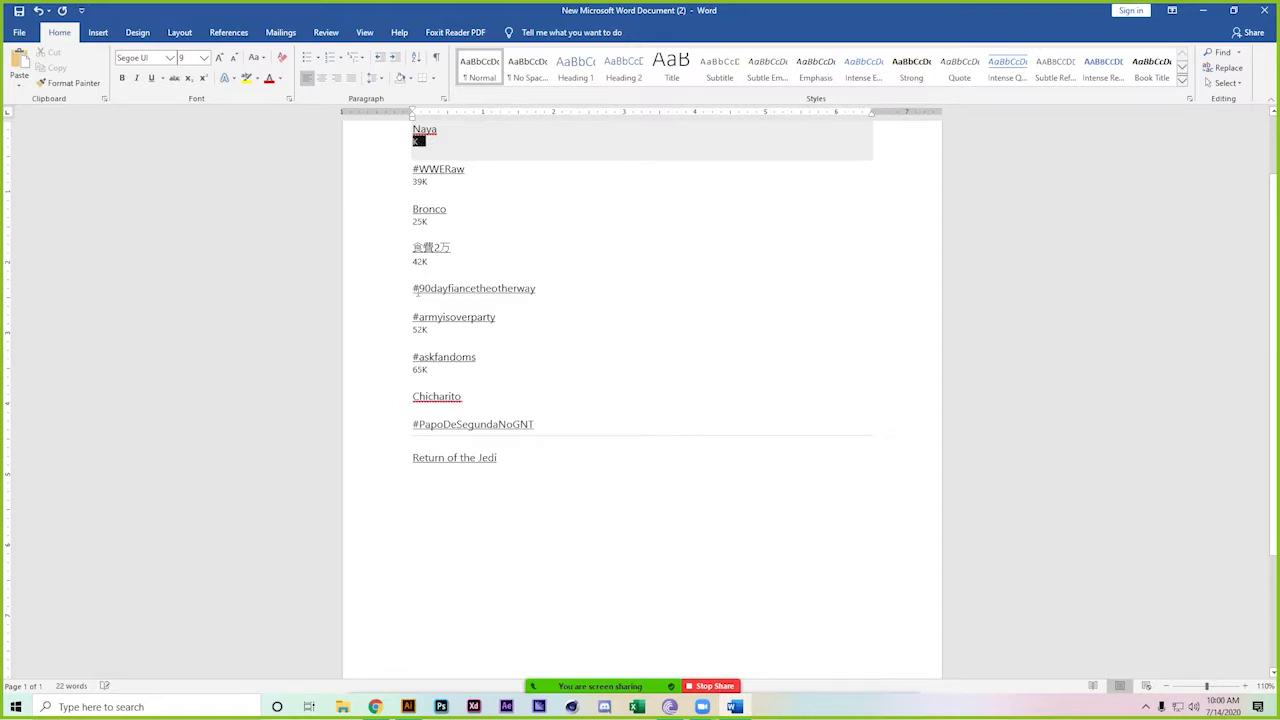
{"action": "key", "text": "Delete"}
{"action": "key", "text": "Delete"}
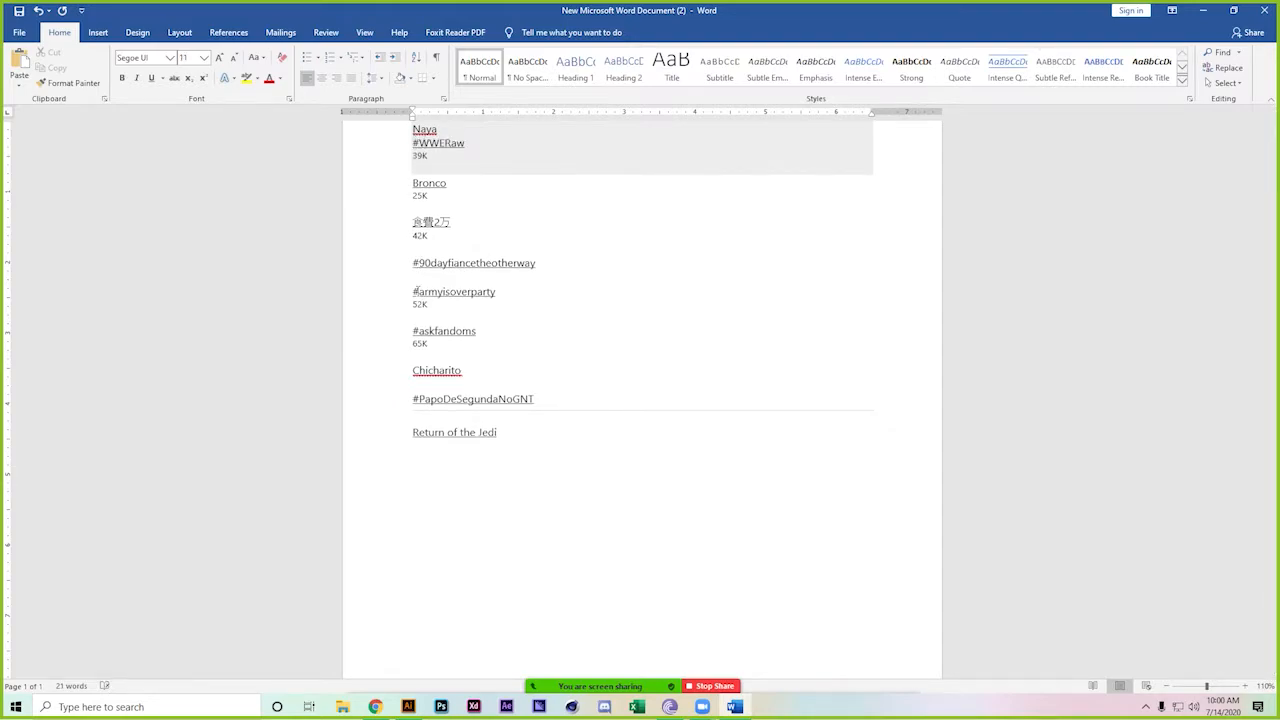
{"action": "key", "text": "Delete"}
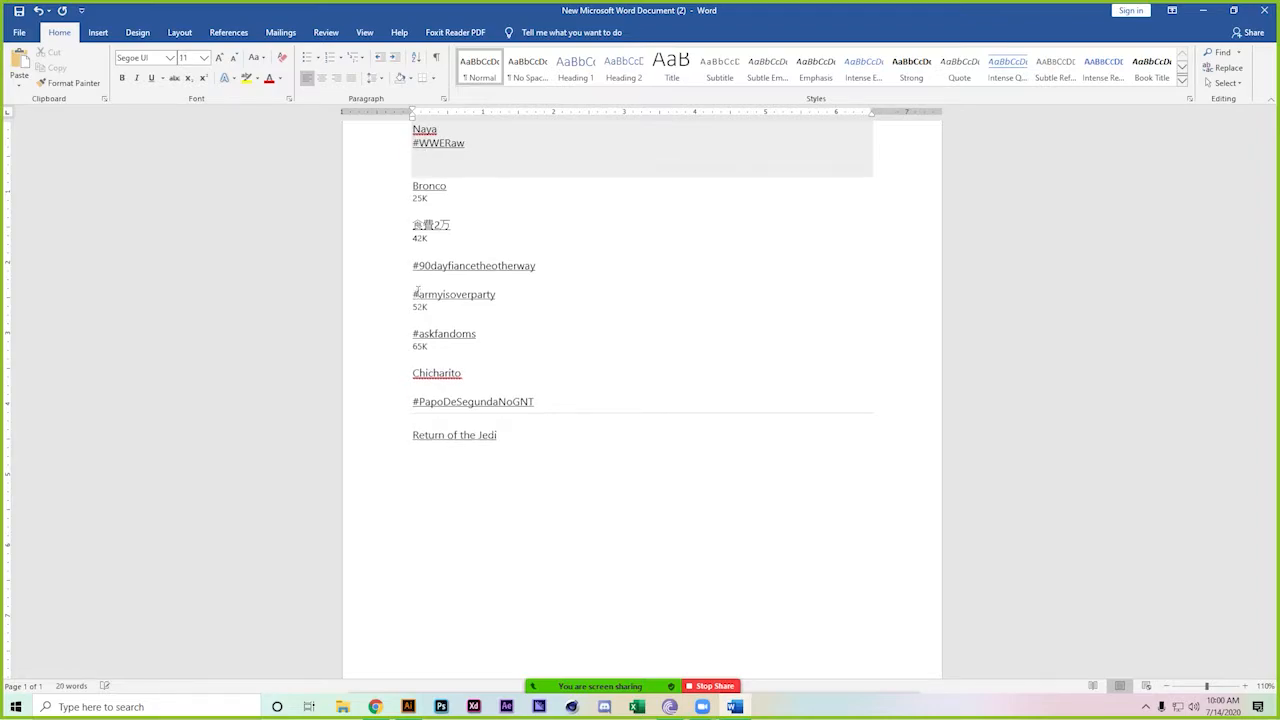
{"action": "key", "text": "Delete"}
{"action": "key", "text": "Delete"}
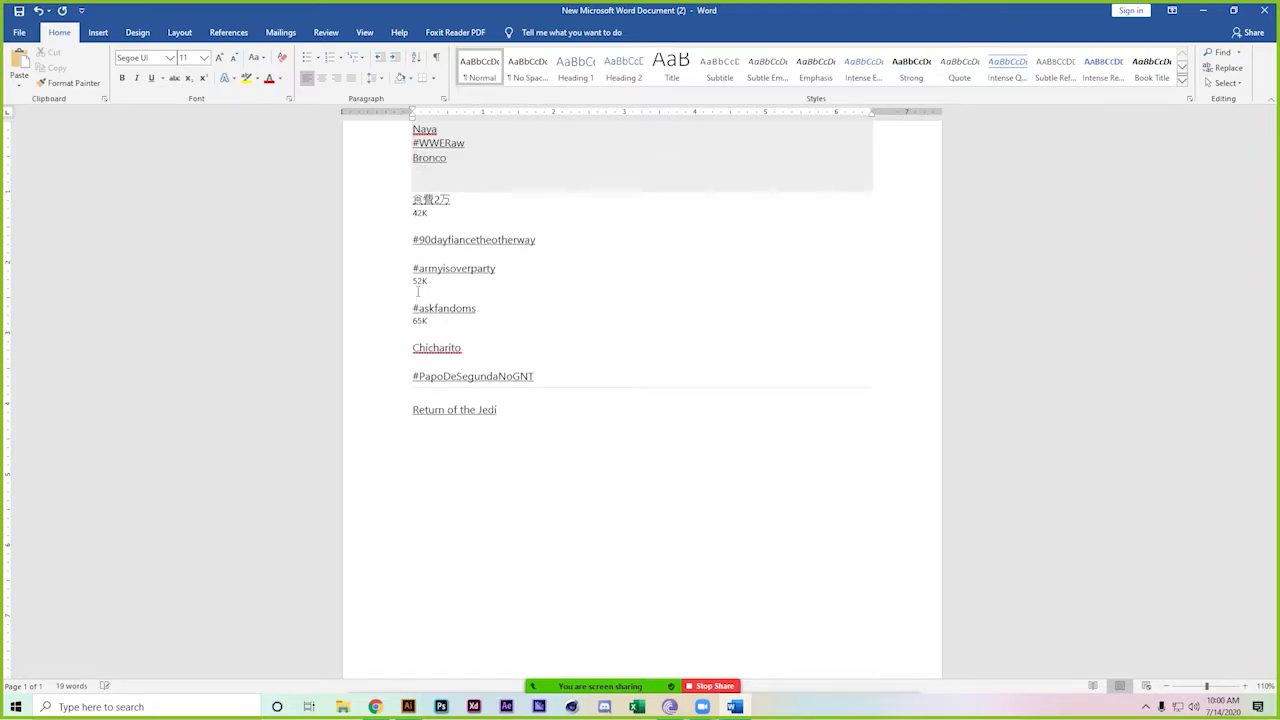
{"action": "key", "text": "Delete"}
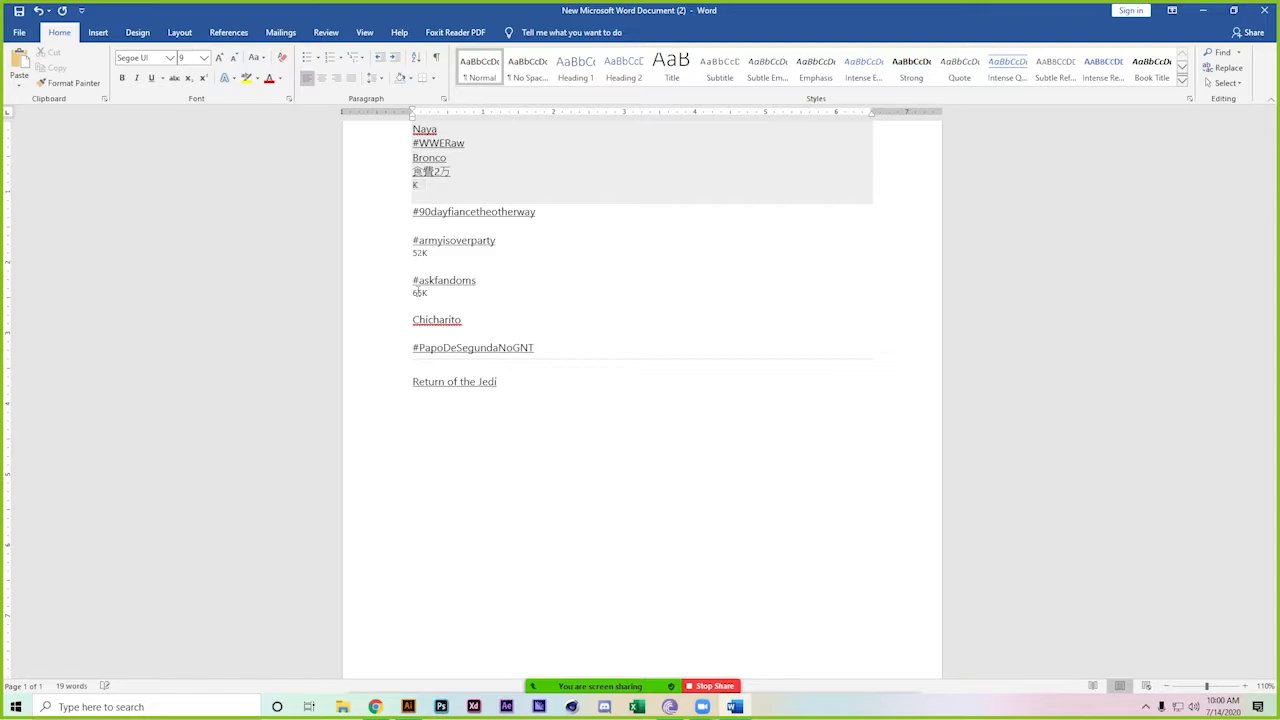
{"action": "key", "text": "Delete"}
{"action": "key", "text": "Delete"}
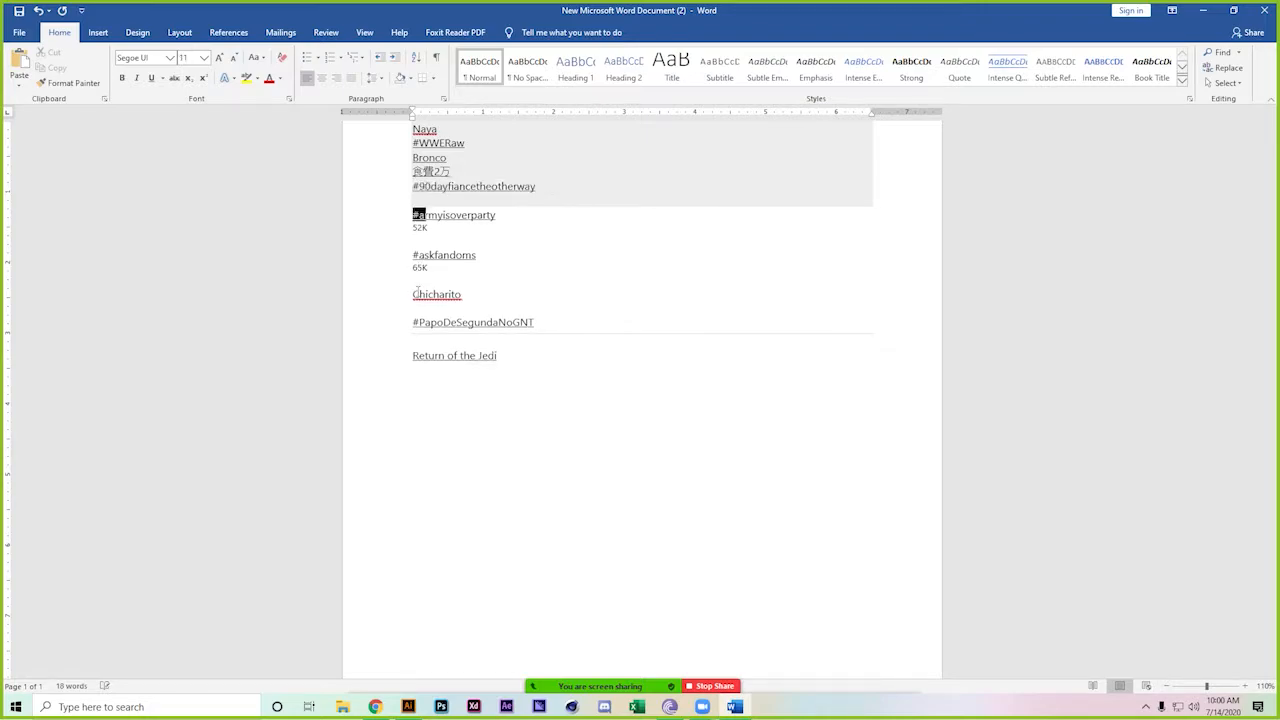
{"action": "key", "text": "Down"}
{"action": "key", "text": "Down"}
{"action": "key", "text": "Delete"}
{"action": "key", "text": "Delete"}
{"action": "key", "text": "Down"}
{"action": "key", "text": "Delete"}
{"action": "key", "text": "Delete"}
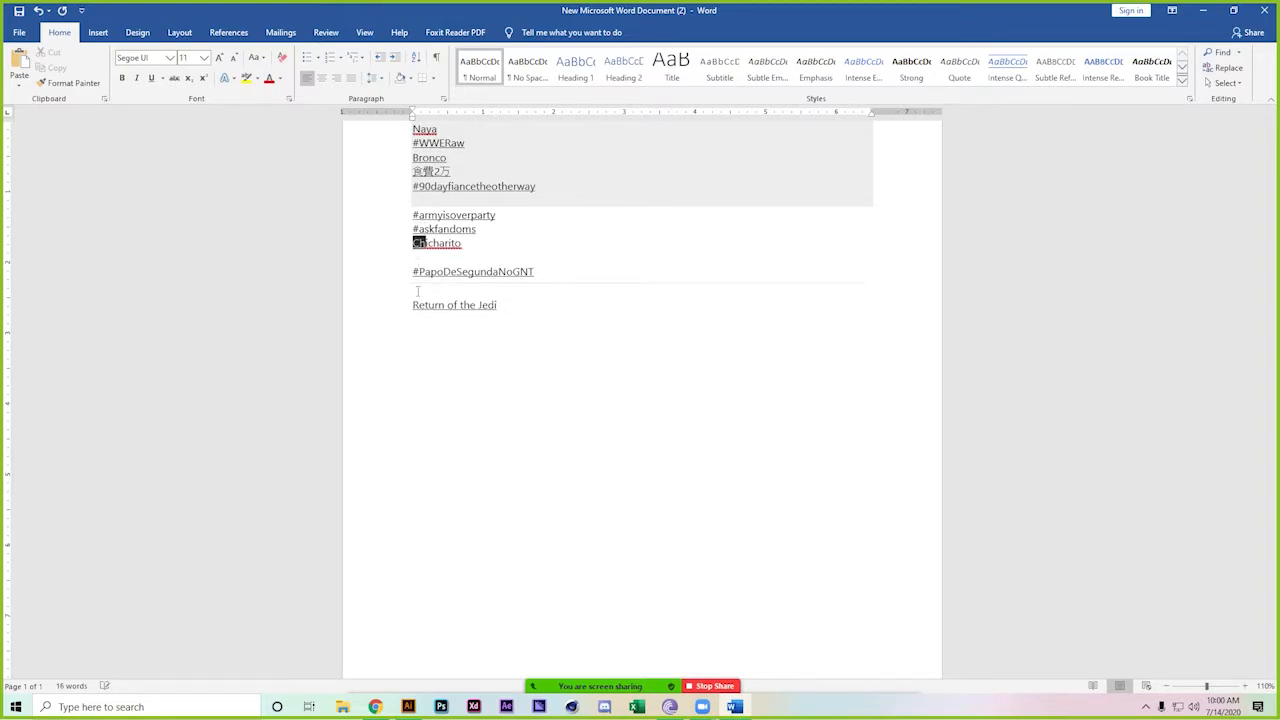
{"action": "key", "text": "Down"}
{"action": "key", "text": "Down"}
{"action": "key", "text": "Down"}
{"action": "key", "text": "Down"}
{"action": "key", "text": "Up"}
{"action": "key", "text": "Up"}
{"action": "key", "text": "Up"}
{"action": "key", "text": "Up"}
{"action": "key", "text": "Up"}
{"action": "key", "text": "Up"}
{"action": "key", "text": "Up"}
{"action": "key", "text": "Up"}
{"action": "key", "text": "Up"}
{"action": "key", "text": "Up"}
{"action": "key", "text": "Up"}
{"action": "key", "text": "Up"}
Prefix the remaining trend lines, including Bronco, 90dayfiancetheotherway and Chicharito, with #
{"action": "type", "text": "#"}
{"action": "key", "text": "Down"}
{"action": "key", "text": "Down"}
{"action": "type", "text": "#"}
{"action": "key", "text": "Down"}
{"action": "type", "text": "#"}
{"action": "key", "text": "Down"}
{"action": "key", "text": "Down"}
{"action": "key", "text": "Down"}
{"action": "key", "text": "Down"}
{"action": "key", "text": "Down"}
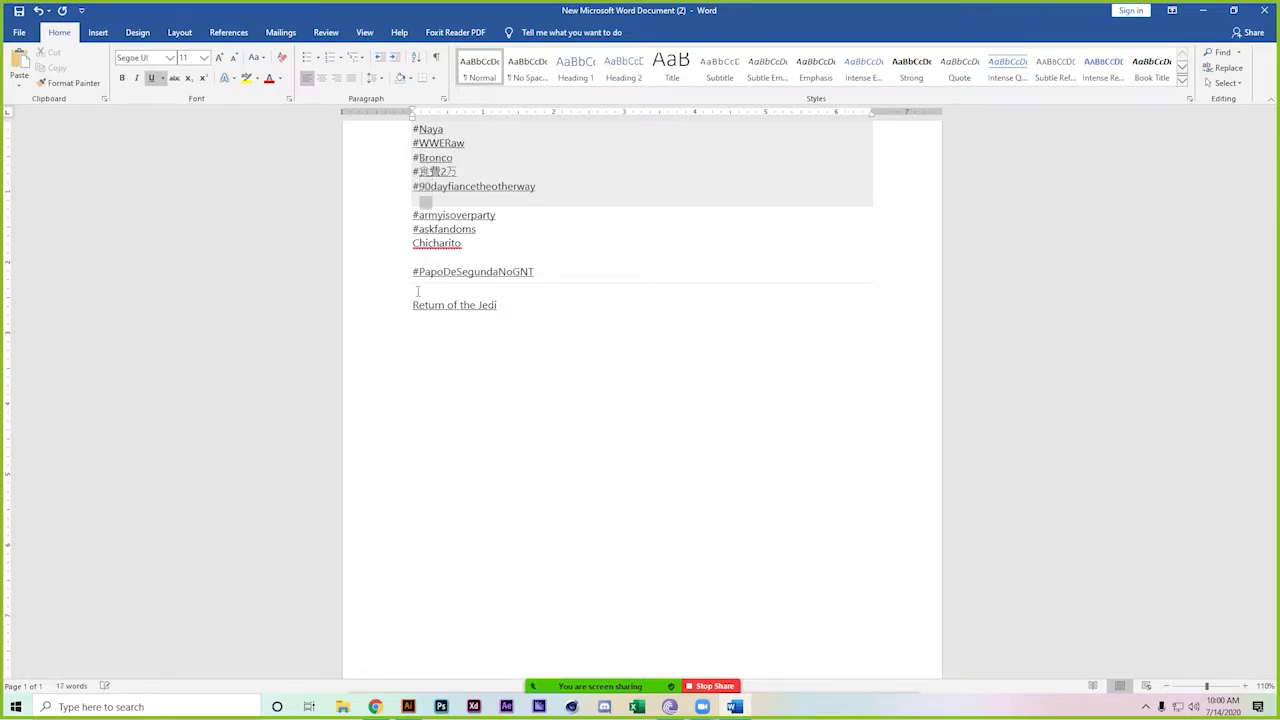
{"action": "type", "text": "#"}
{"action": "key", "text": "Down"}
{"action": "key", "text": "Down"}
{"action": "key", "text": "Down"}
{"action": "key", "text": "Down"}
{"action": "type", "text": "#"}
{"action": "key", "text": "Up"}
{"action": "key", "text": "Up"}
{"action": "key", "text": "Up"}
{"action": "key", "text": "Up"}
{"action": "key", "text": "Up"}
{"action": "key", "text": "Up"}
{"action": "key", "text": "Up"}
{"action": "key", "text": "Up"}
{"action": "key", "text": "Up"}
{"action": "key", "text": "Up"}
{"action": "key", "text": "Up"}
{"action": "key", "text": "Up"}
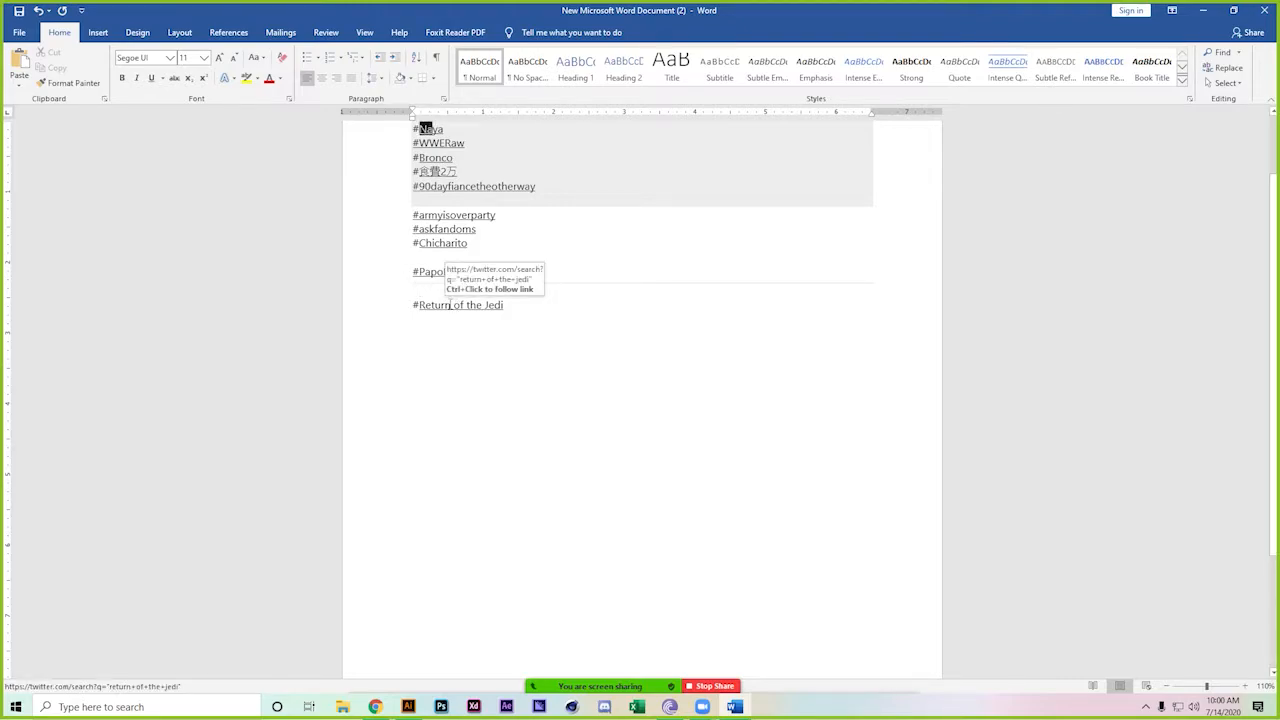
Replace the space after 'Return' in the Return of the Jedi tag with an underscore
{"action": "left_click", "coordinate": [449, 304]}
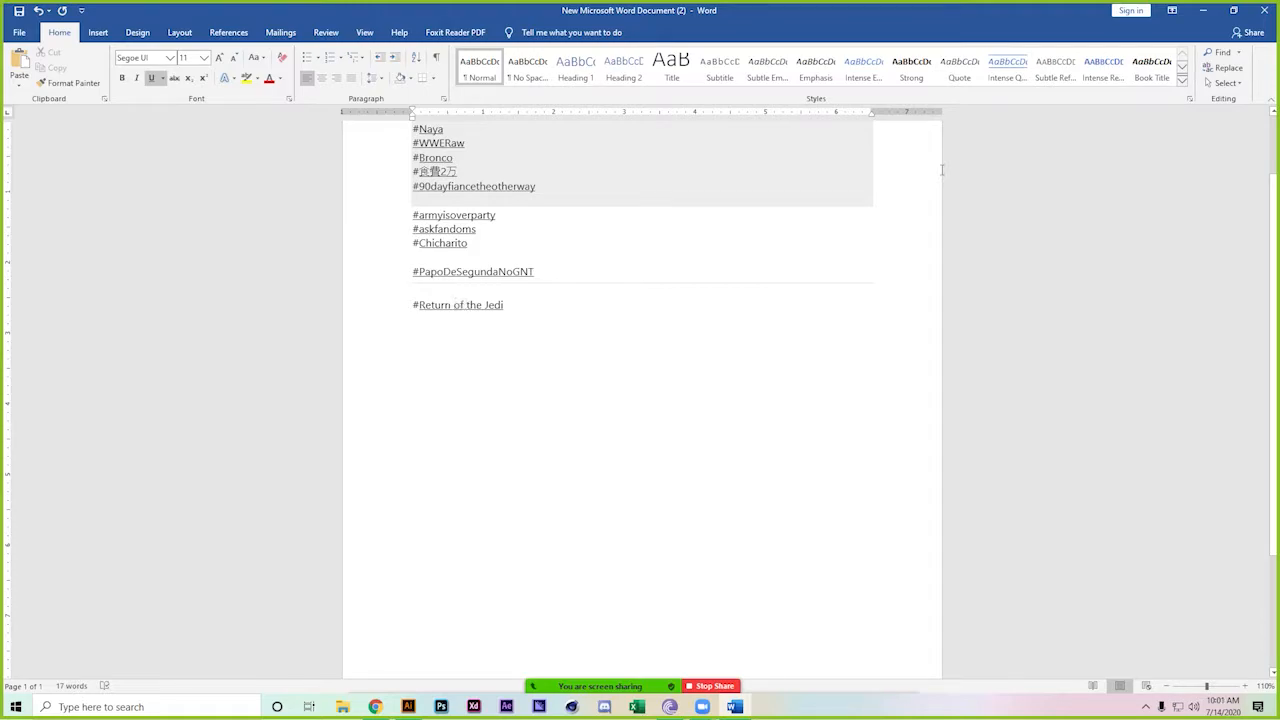
{"action": "key", "text": "BackSpace"}
{"action": "type", "text": "_"}
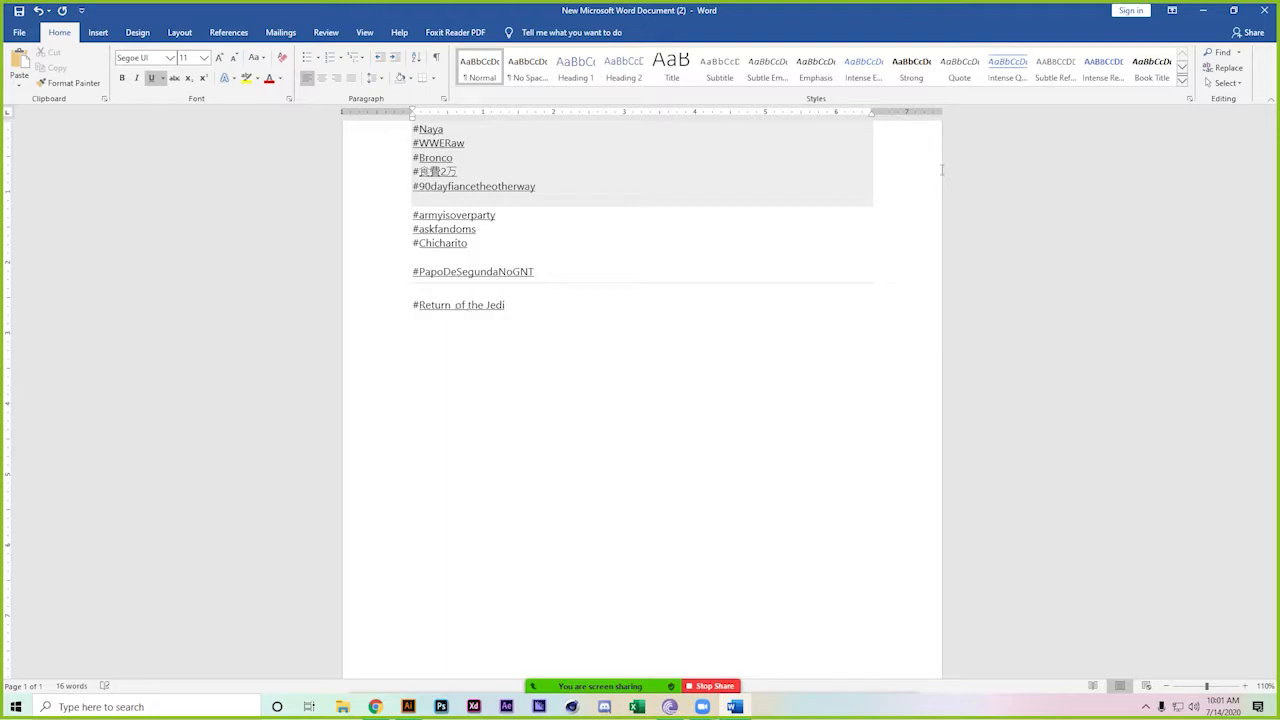
{"action": "key", "text": "Right"}
{"action": "key", "text": "Right"}
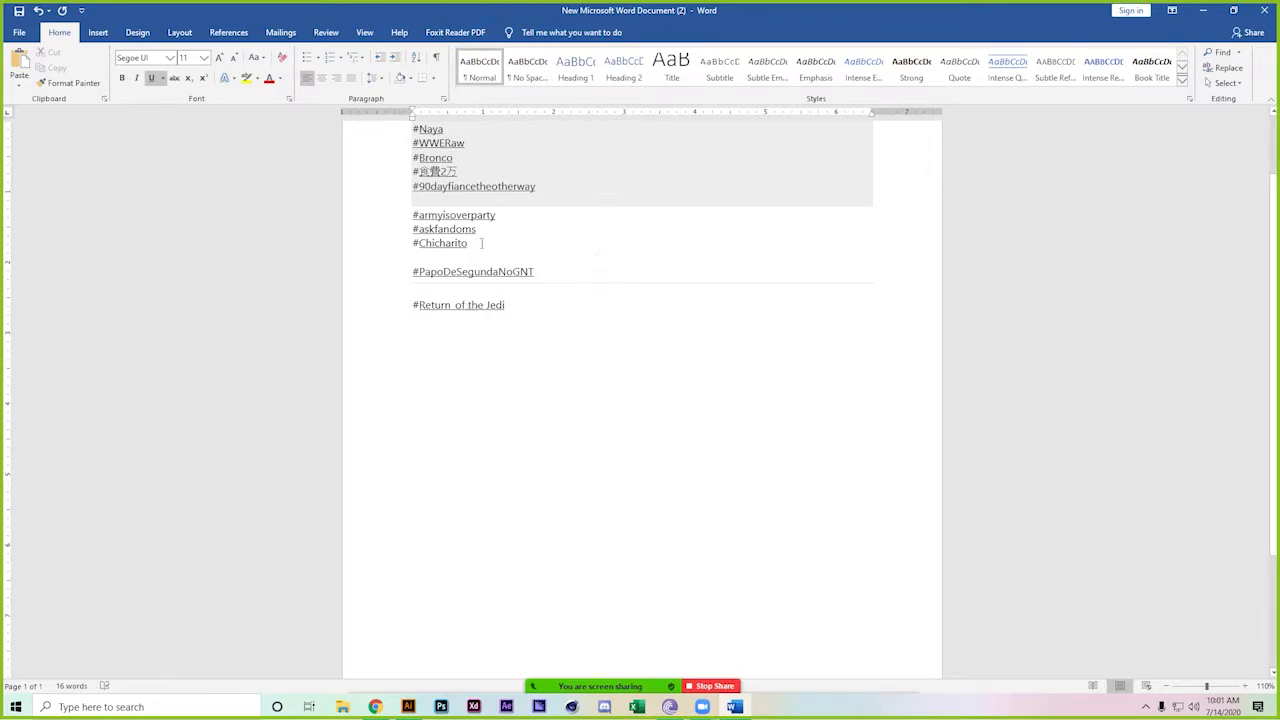
Remove the underline from the whole hashtag list
{"action": "key", "text": "ctrl+a"}
{"action": "scroll", "coordinate": [583, 300], "scroll_direction": "up", "scroll_amount": 2}
{"action": "left_click", "coordinate": [153, 79]}
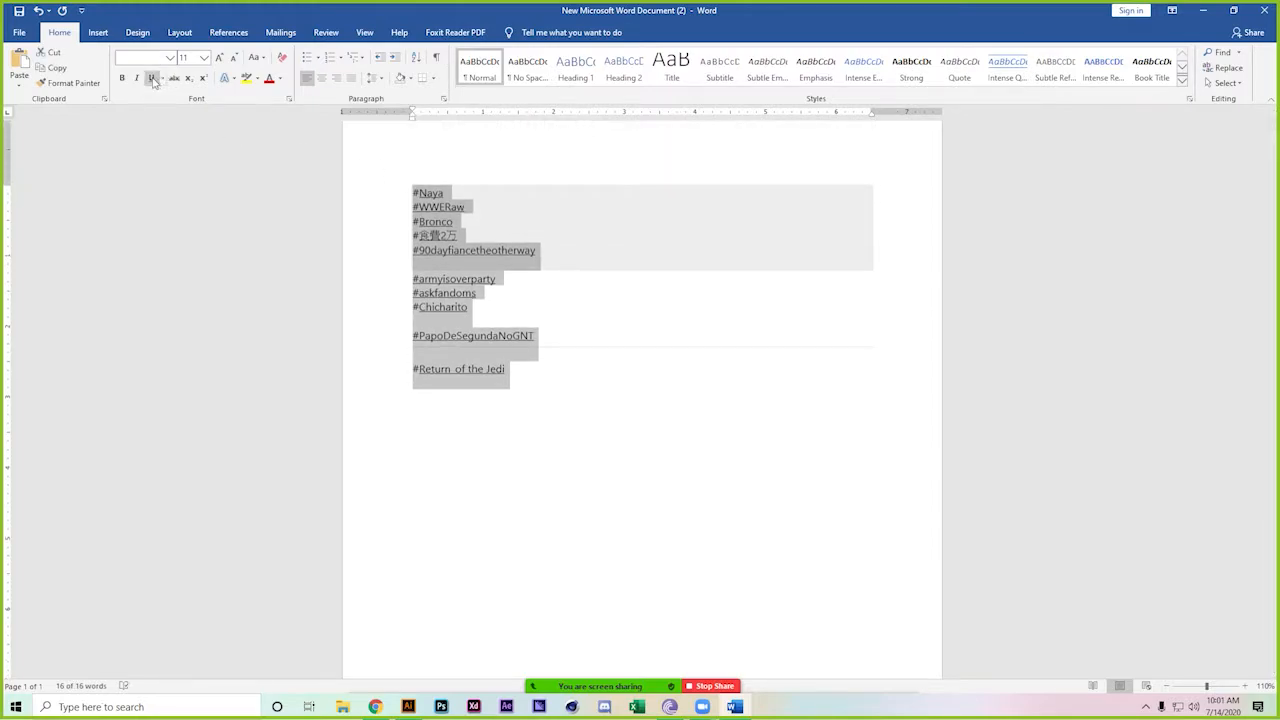
{"action": "left_click", "coordinate": [516, 375]}
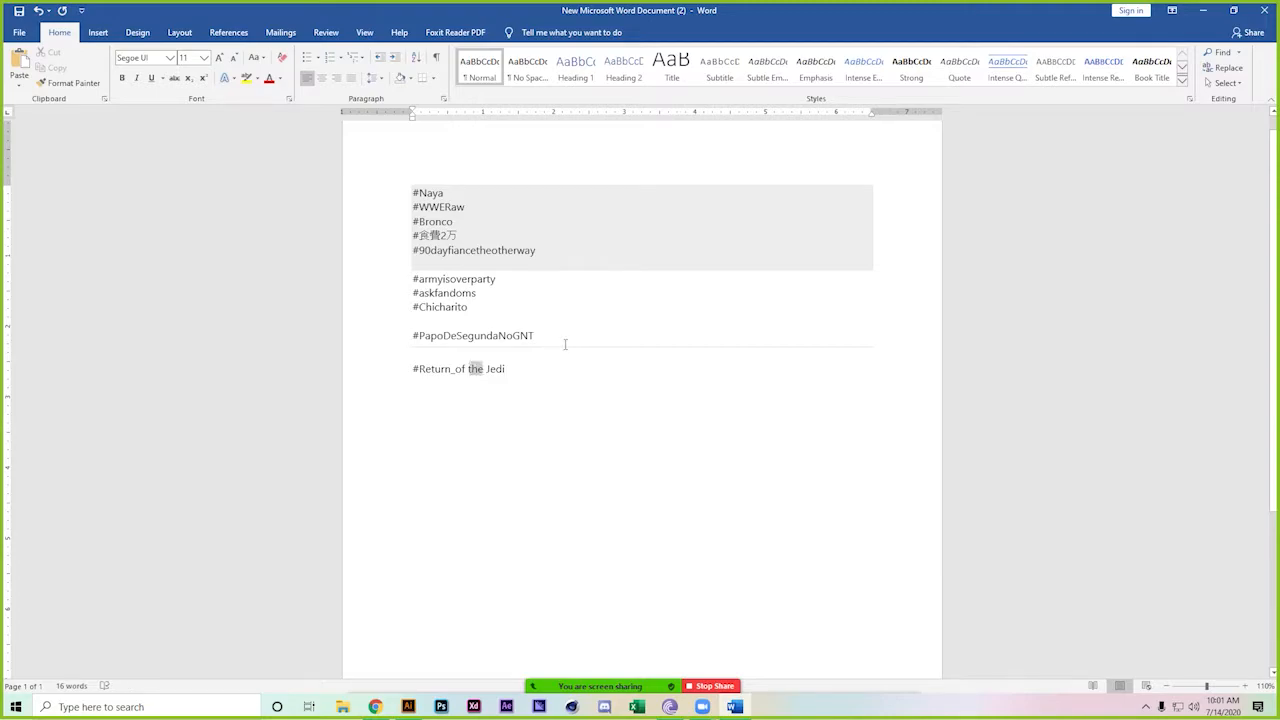
Finish the tag as #Return_of_the_Jedi with underscores around 'of'
{"action": "type", "text": "_"}
{"action": "key", "text": "Right"}
{"action": "key", "text": "Right"}
{"action": "key", "text": "Right"}
{"action": "key", "text": "Right"}
{"action": "key", "text": "BackSpace"}
{"action": "type", "text": "_"}
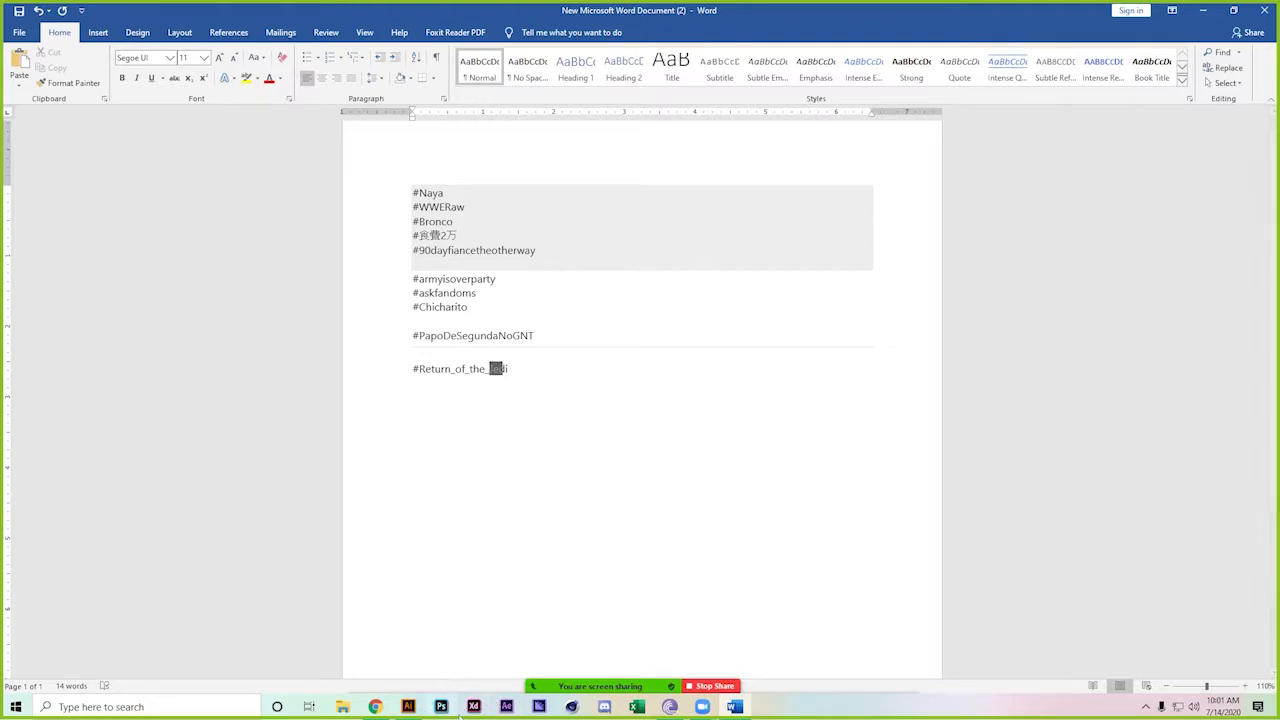
Copy the Fiverr share link for the 'create graphics that requires motion' gig, then return to Word
{"action": "left_click", "coordinate": [375, 707]}
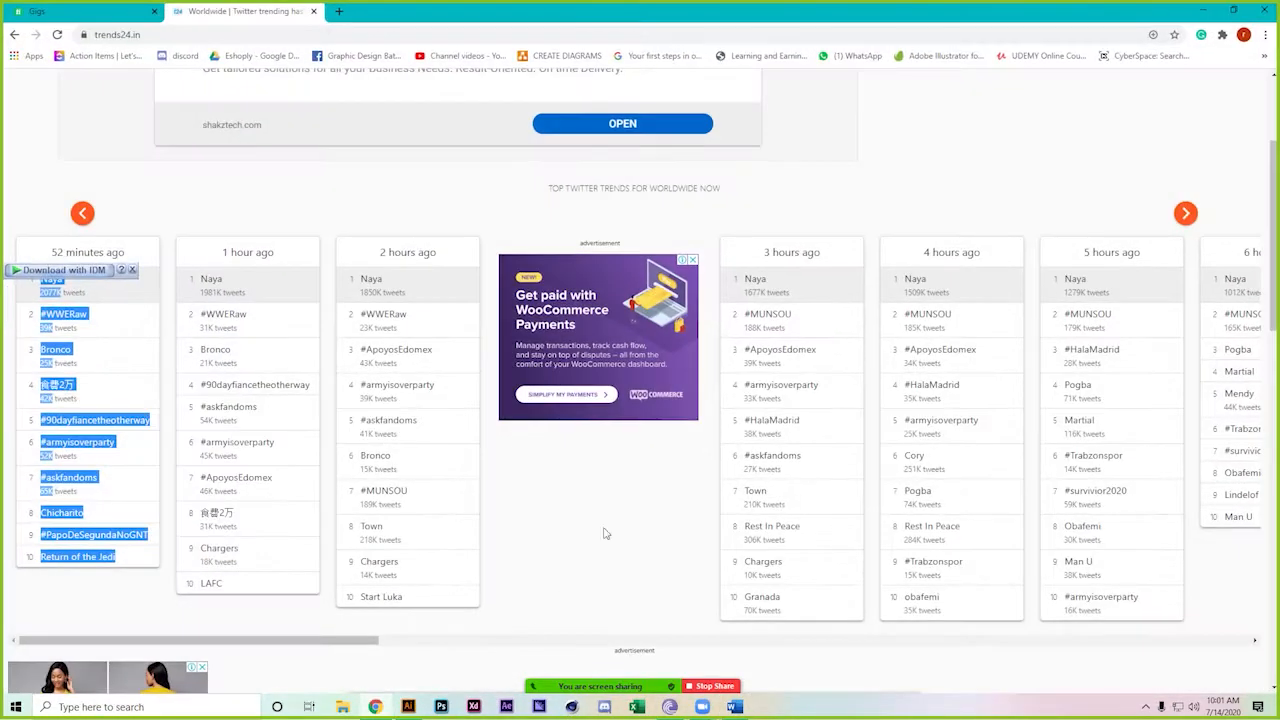
{"action": "left_click", "coordinate": [101, 8]}
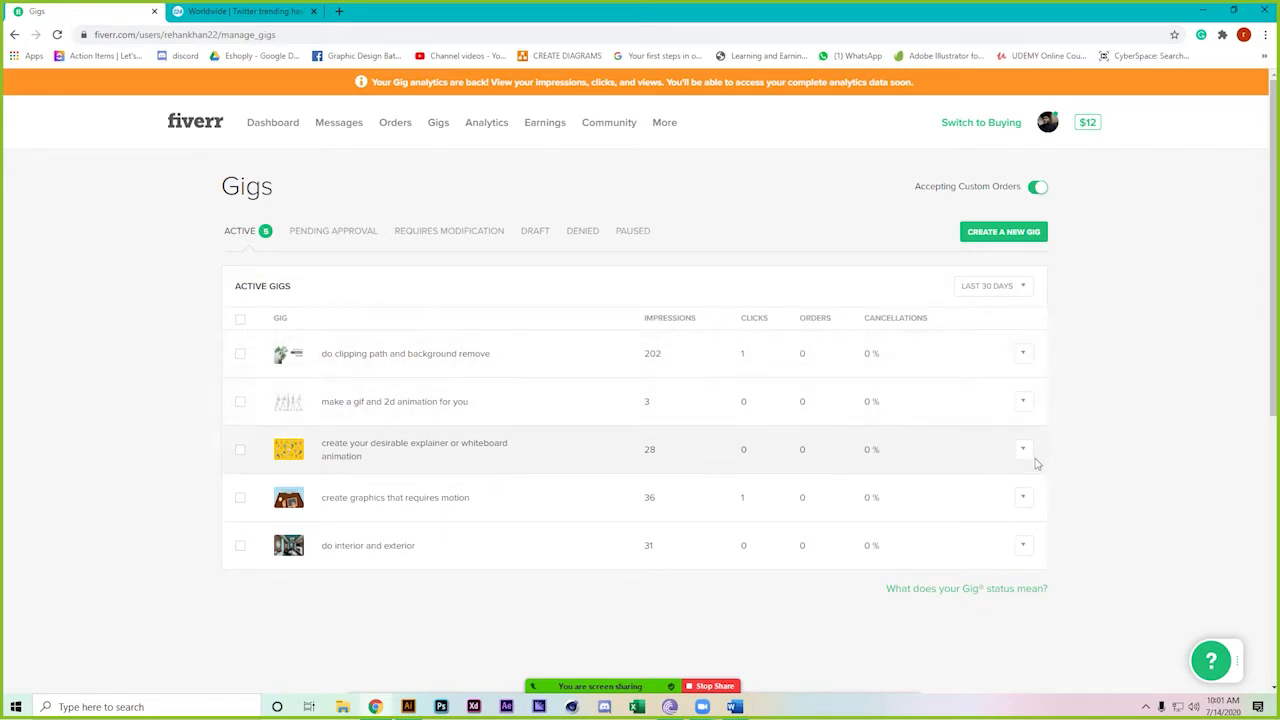
{"action": "left_click", "coordinate": [1027, 501]}
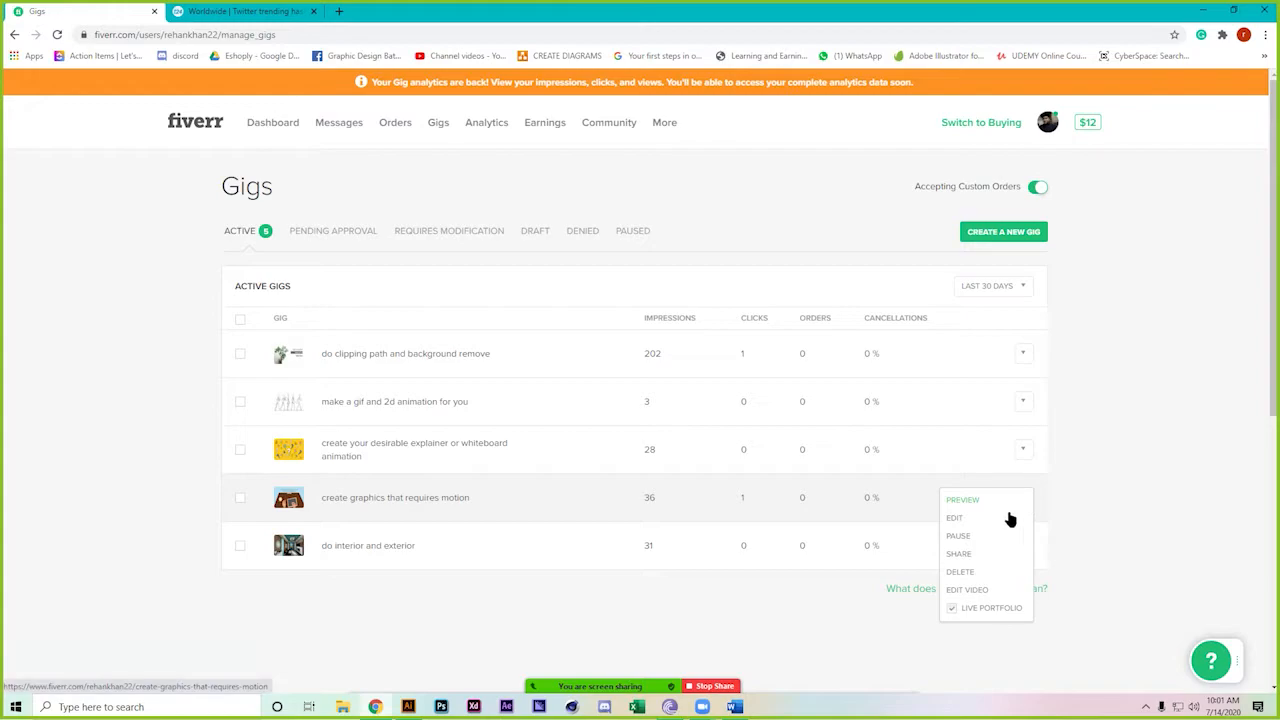
{"action": "left_click", "coordinate": [975, 556]}
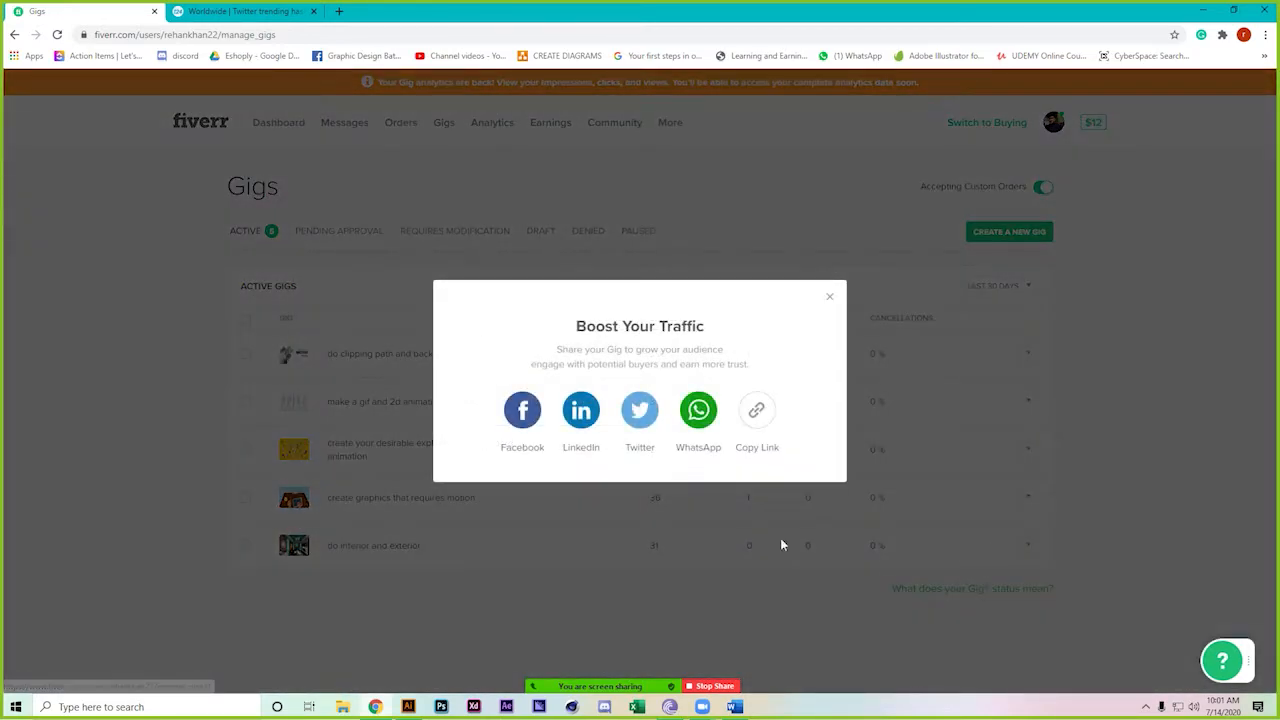
{"action": "left_click", "coordinate": [751, 415]}
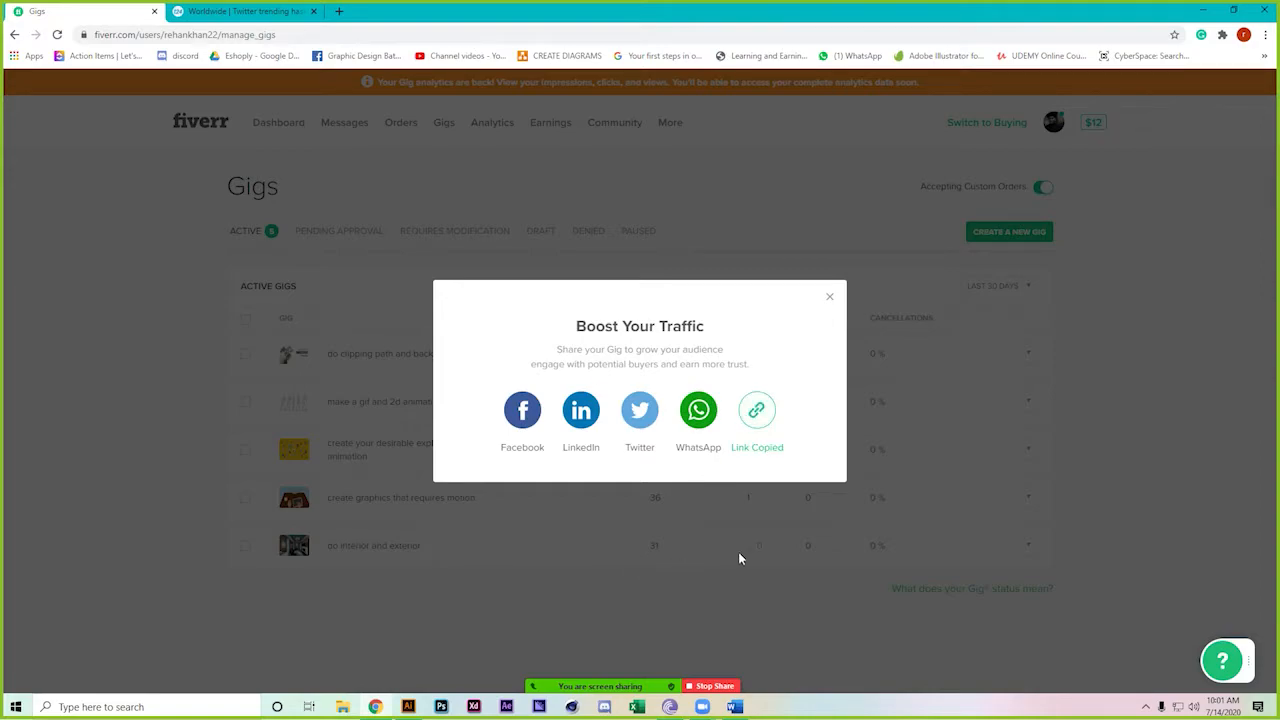
{"action": "left_click", "coordinate": [697, 632]}
{"action": "left_click", "coordinate": [735, 706]}
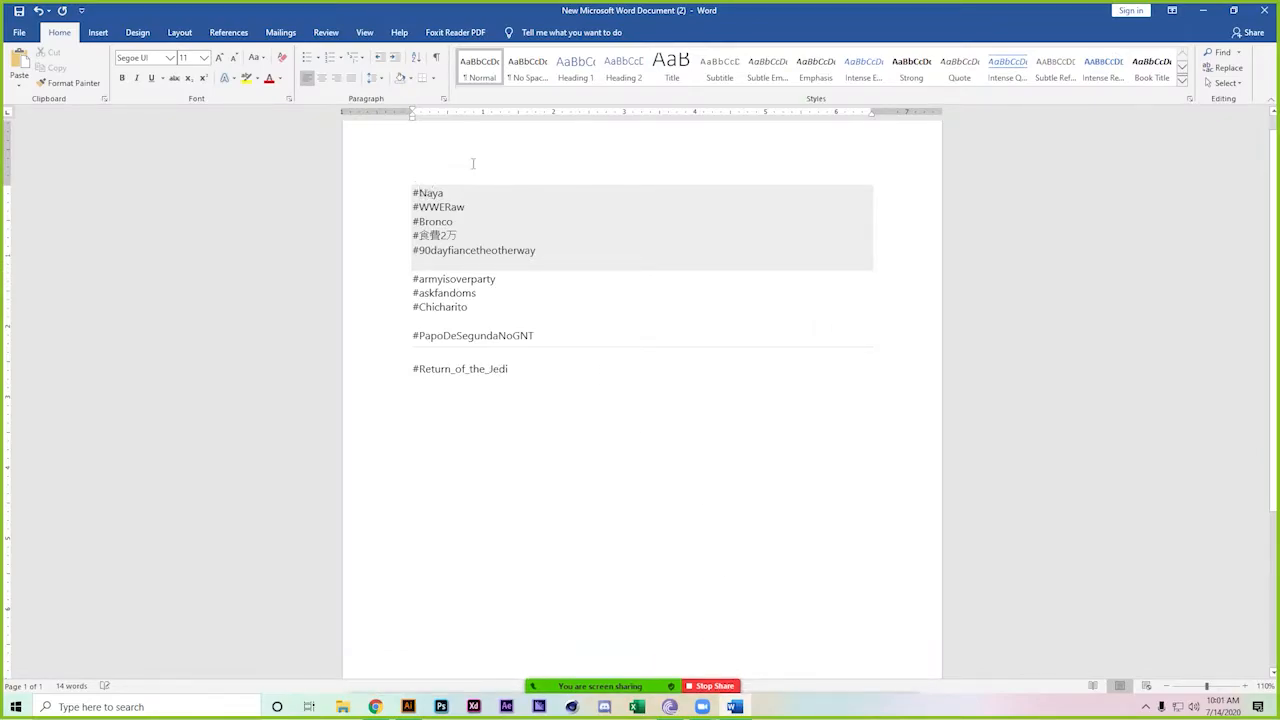
Paste the Fiverr share link on a new line above #Naya
{"action": "key", "text": "Return"}
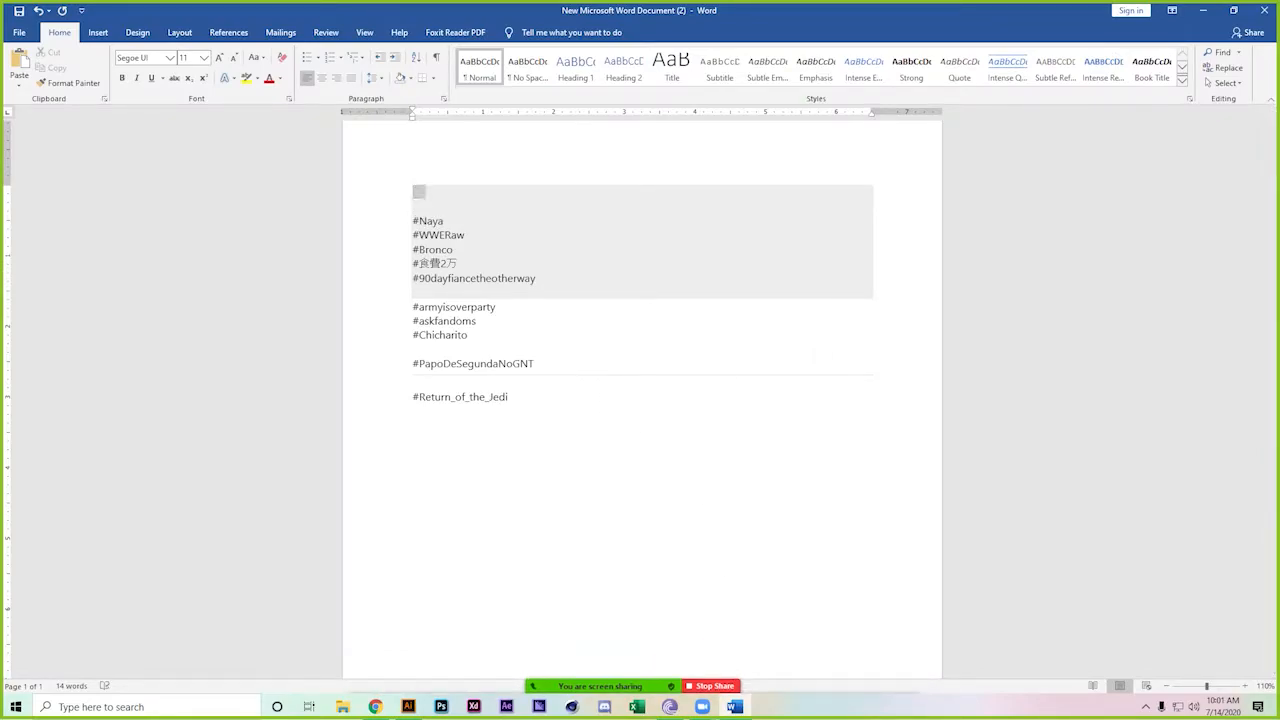
{"action": "key", "text": "ctrl+v"}
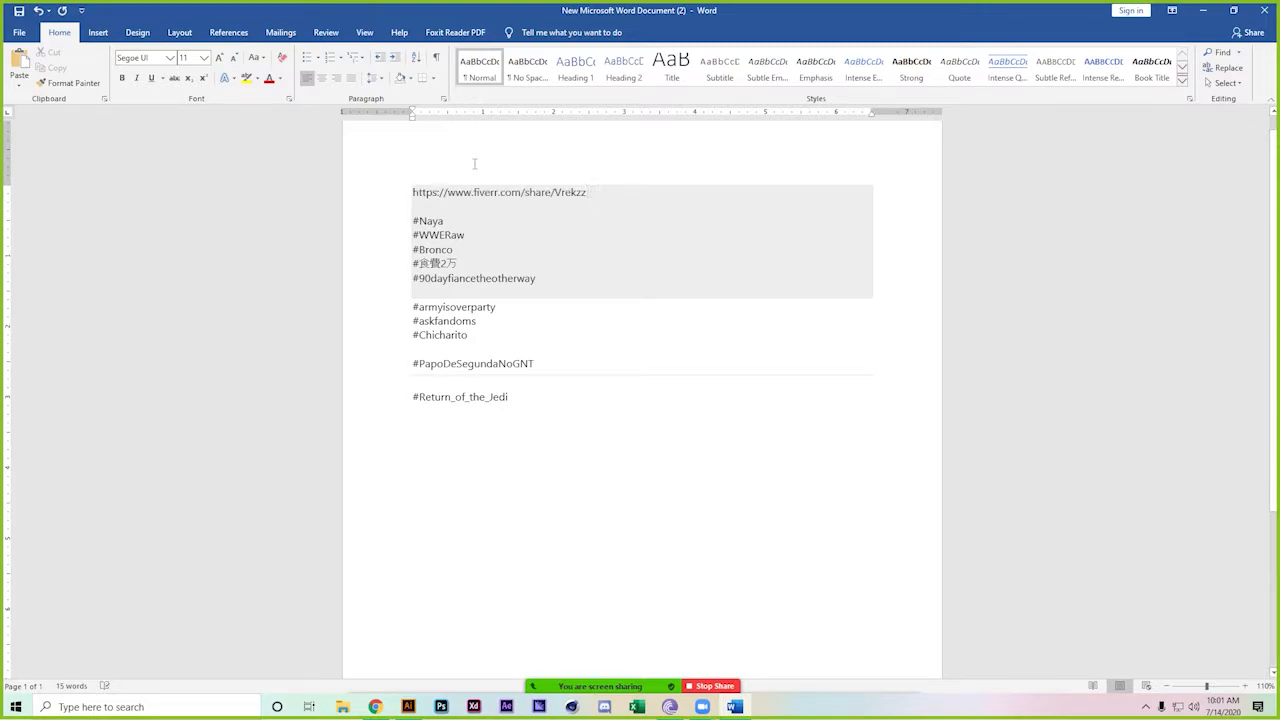
{"action": "key", "text": "Home"}
Add 'Visit my fiver gigs and leave a appreciation, thanks' above the link and copy the draft
{"action": "key", "text": "Return"}
{"action": "type", "text": "Visit my "}
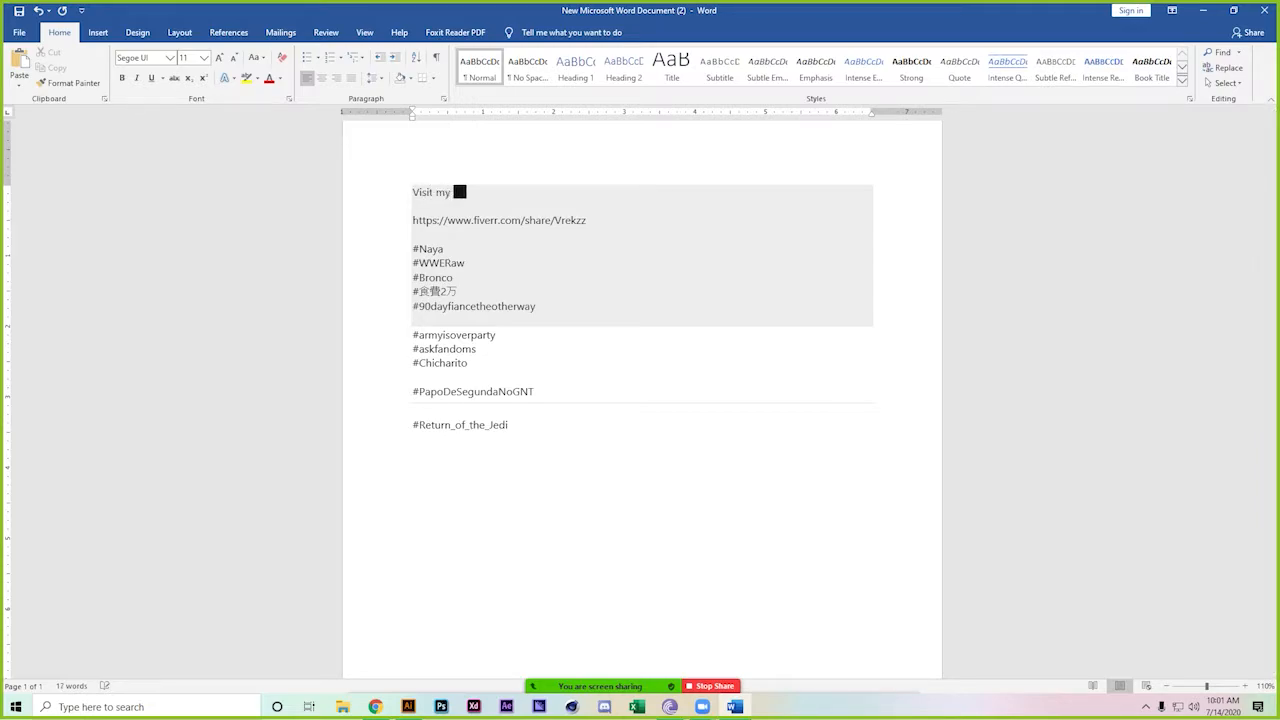
{"action": "type", "text": "fiver gigs and leave a appreciation, thanks"}
{"action": "key", "text": "Home"}
{"action": "key", "text": "shift+Down"}
{"action": "key", "text": "shift+Down"}
{"action": "key", "text": "shift+Down"}
{"action": "key", "text": "shift+Down"}
{"action": "key", "text": "shift+Down"}
{"action": "key", "text": "shift+Down"}
{"action": "key", "text": "shift+Down"}
{"action": "key", "text": "shift+Down"}
{"action": "key", "text": "shift+Down"}
{"action": "key", "text": "shift+Down"}
{"action": "key", "text": "shift+Down"}
{"action": "key", "text": "shift+Down"}
{"action": "key", "text": "shift+Down"}
{"action": "key", "text": "shift+Down"}
{"action": "key", "text": "shift+Down"}
{"action": "key", "text": "shift+Down"}
{"action": "key", "text": "shift+Down"}
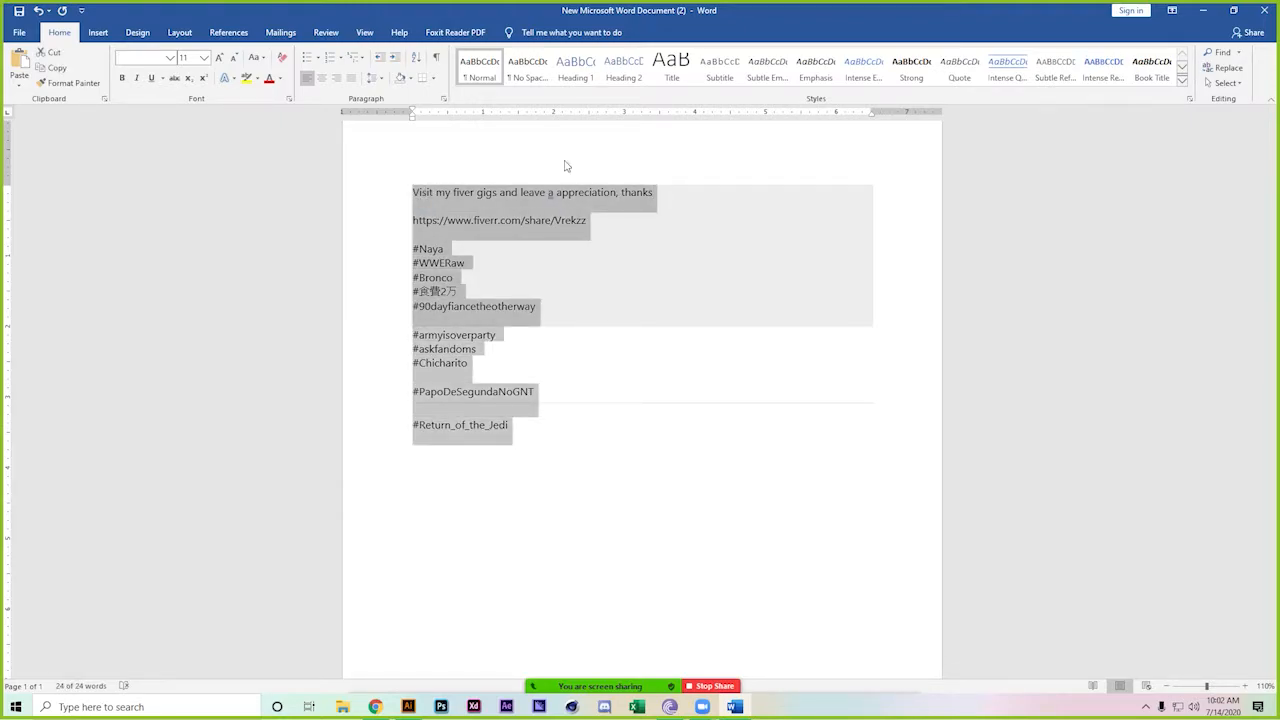
Open twitter.com in a new tab and confirm the account e-mail prompt
{"action": "left_click", "coordinate": [375, 707]}
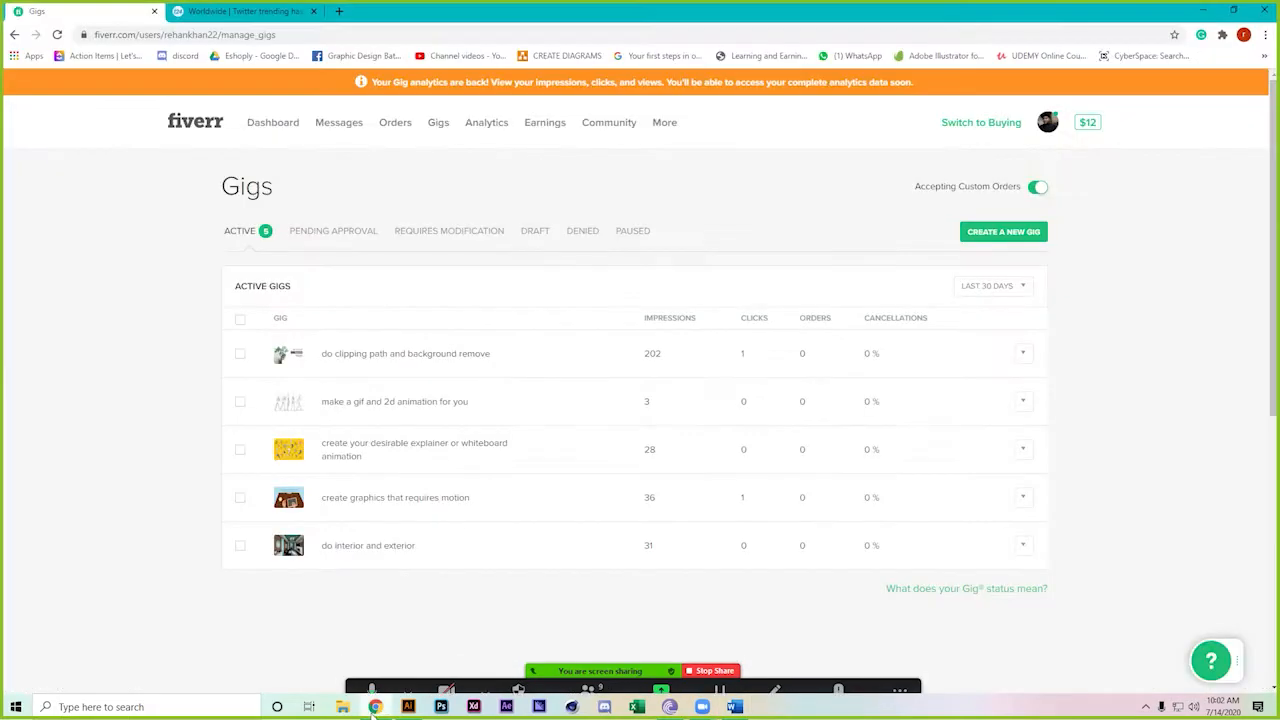
{"action": "left_click", "coordinate": [340, 10]}
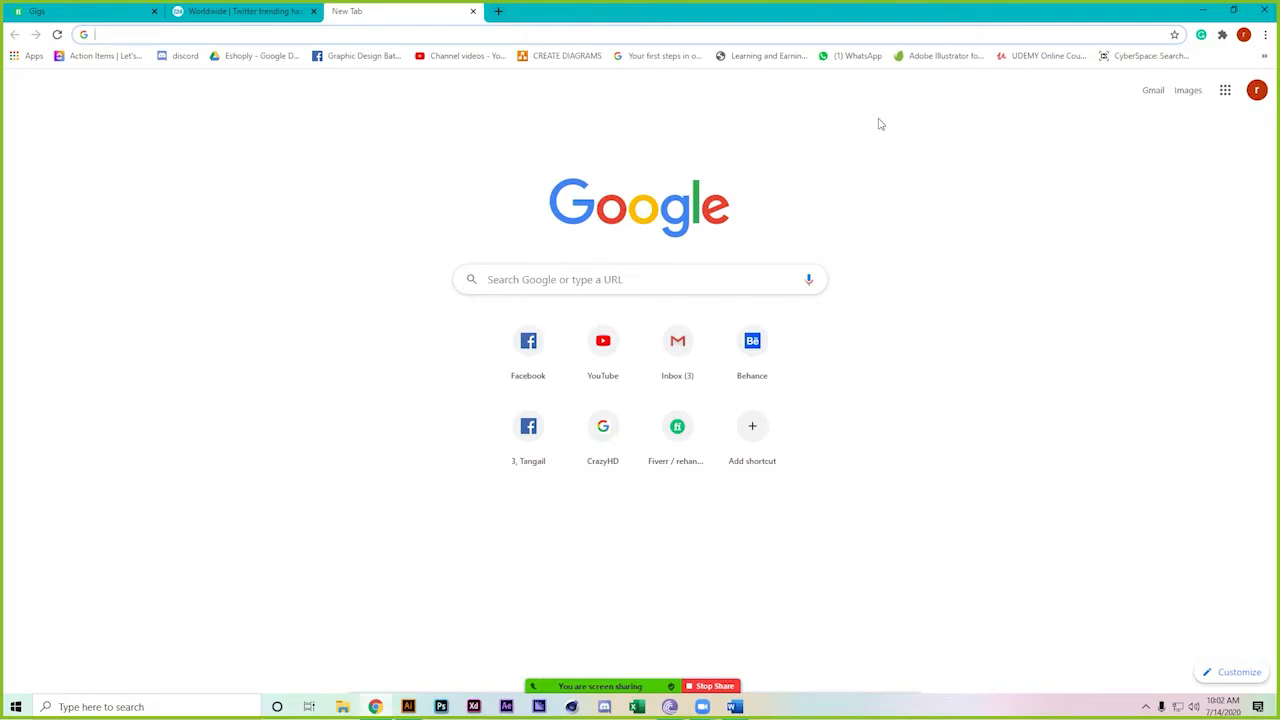
{"action": "type", "text": "tw"}
{"action": "key", "text": "Return"}
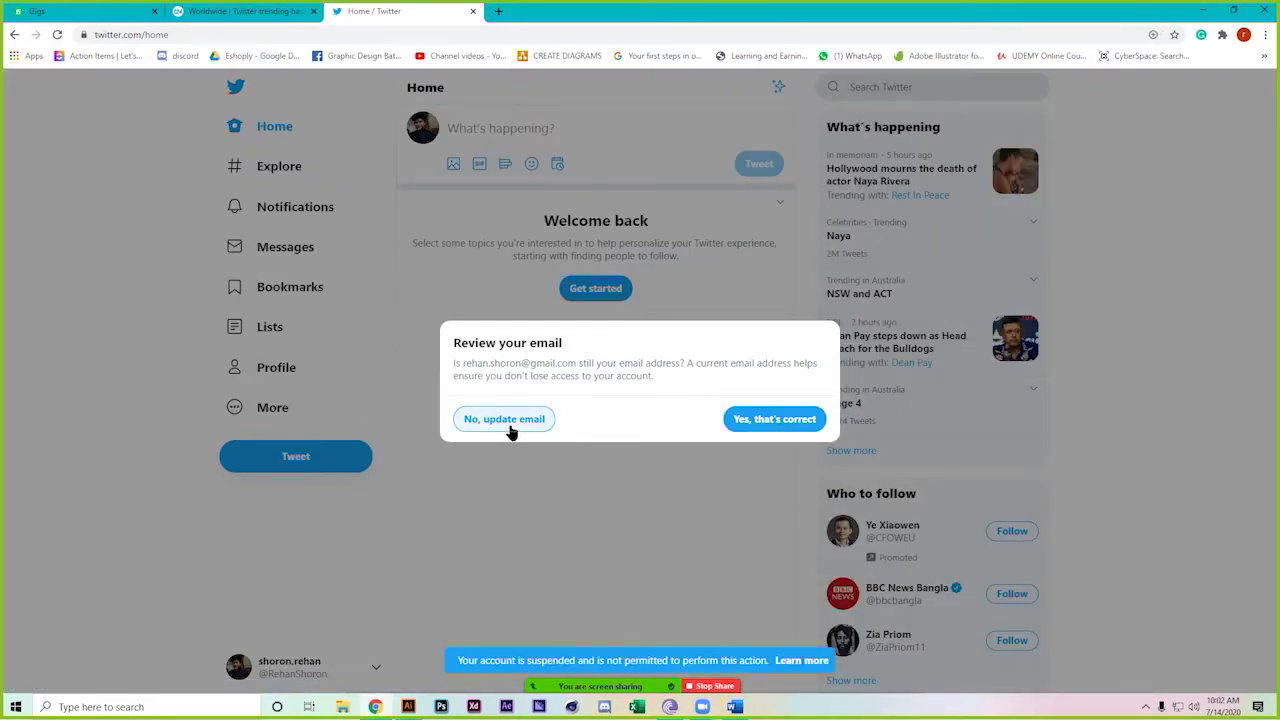
{"action": "left_click", "coordinate": [770, 428]}
Paste the draft into a new tweet, add a blank line after the link, and accept 'an appreciation'
{"action": "left_click", "coordinate": [558, 128]}
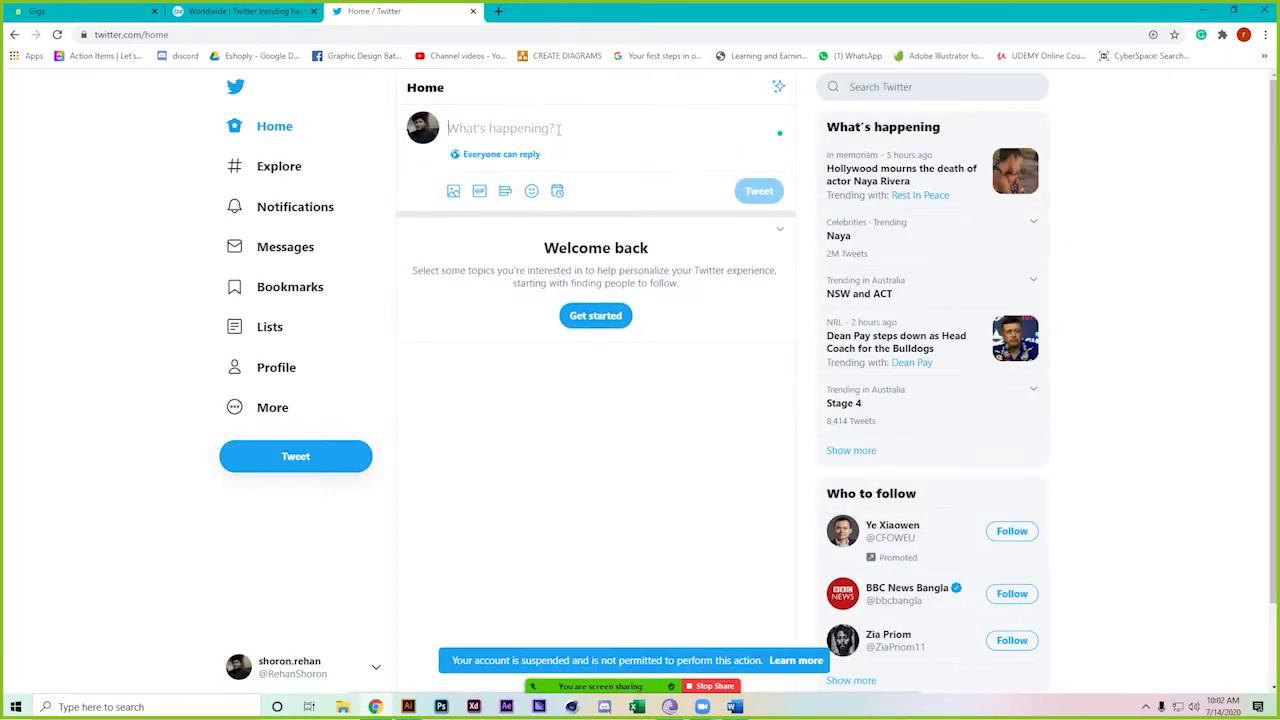
{"action": "key", "text": "ctrl+v"}
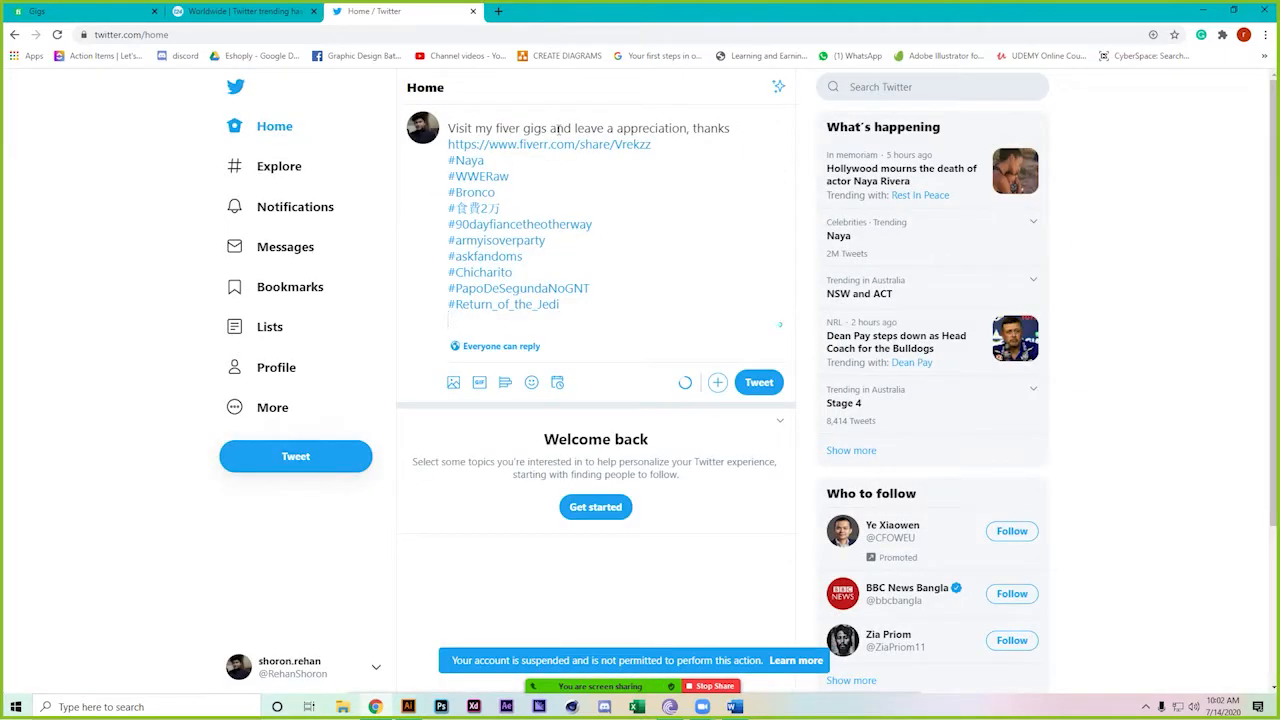
{"action": "left_click", "coordinate": [674, 146]}
{"action": "key", "text": "Return"}
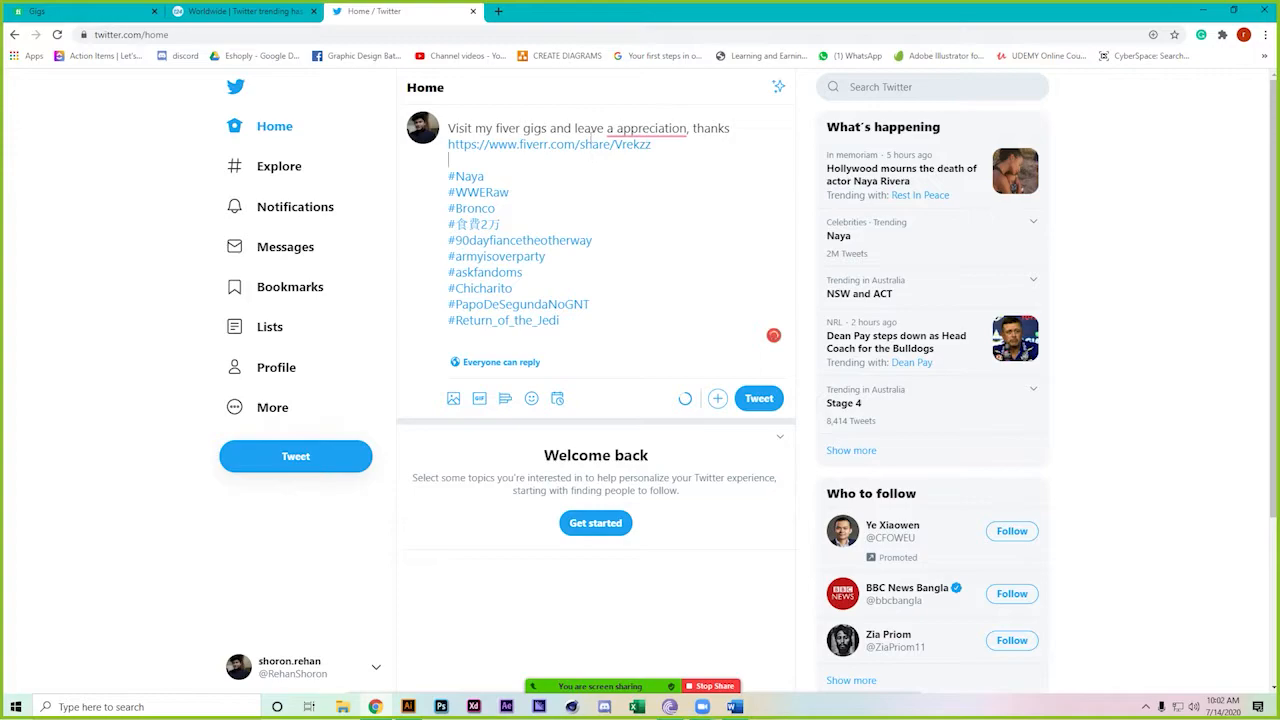
{"action": "mouse_move", "coordinate": [650, 130]}
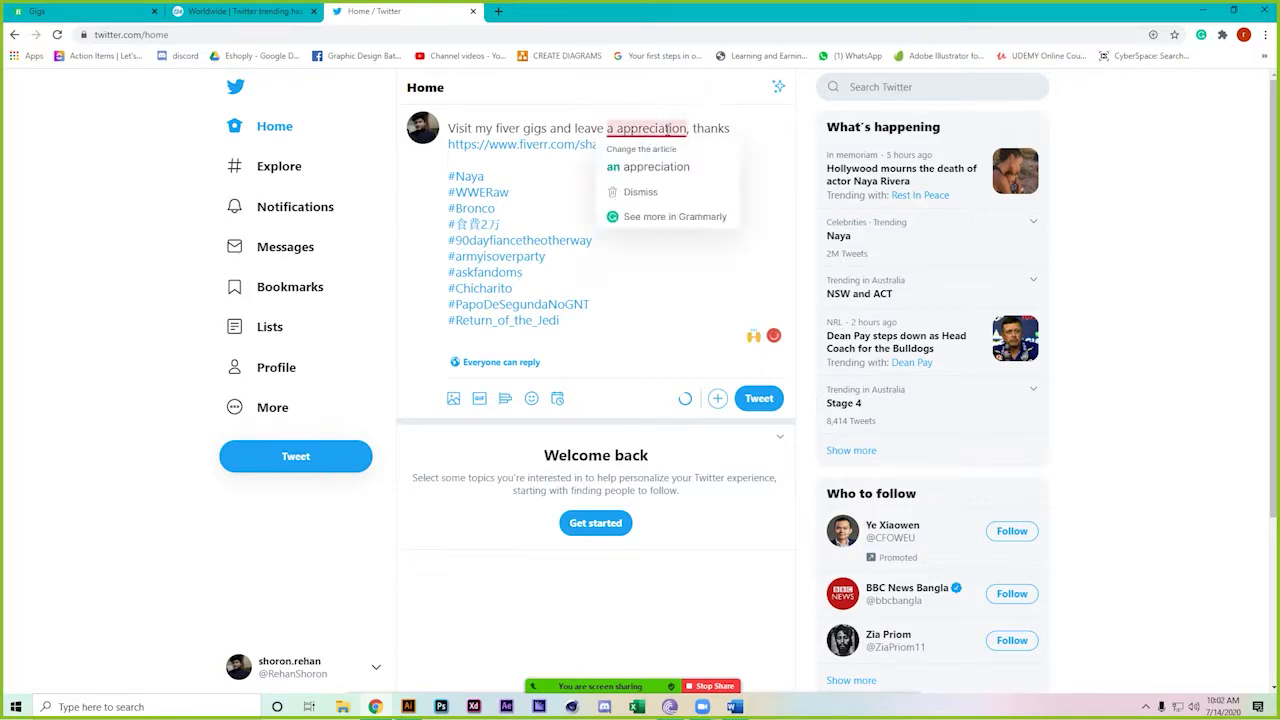
{"action": "left_click", "coordinate": [660, 160]}
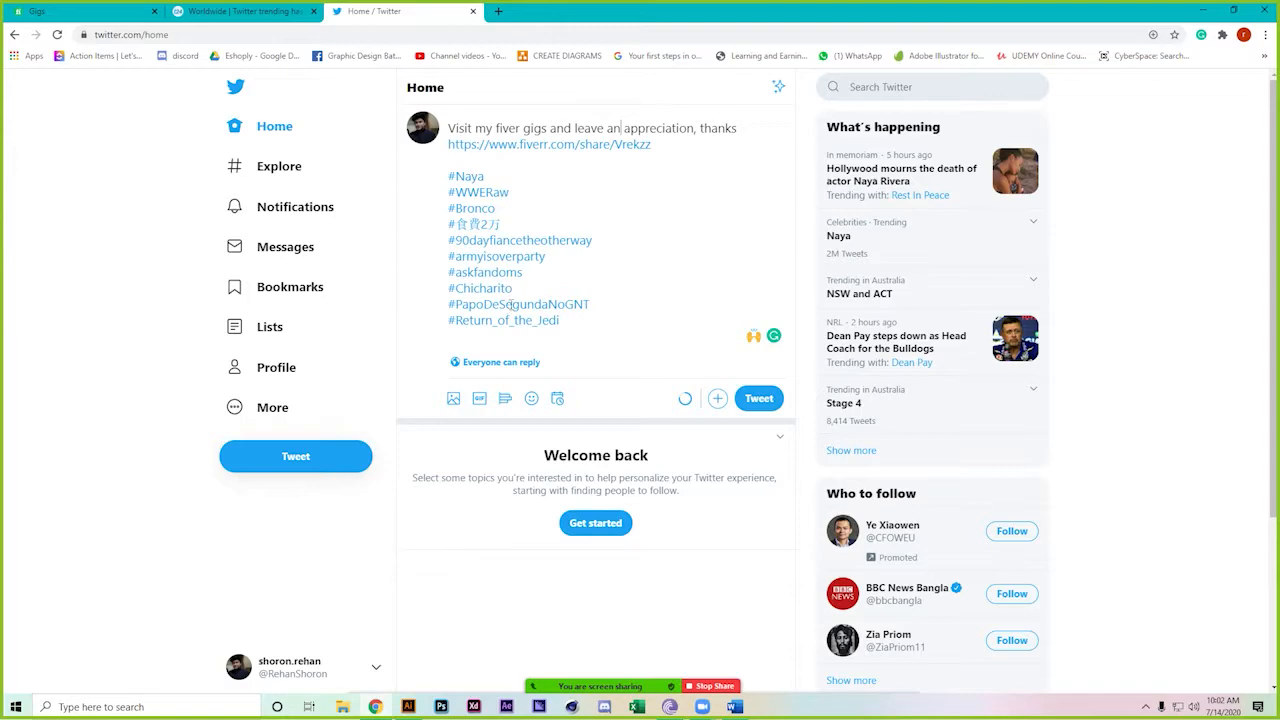
Attach the pink dancing GIF from the Dance category and post the tweet
{"action": "left_click", "coordinate": [478, 399]}
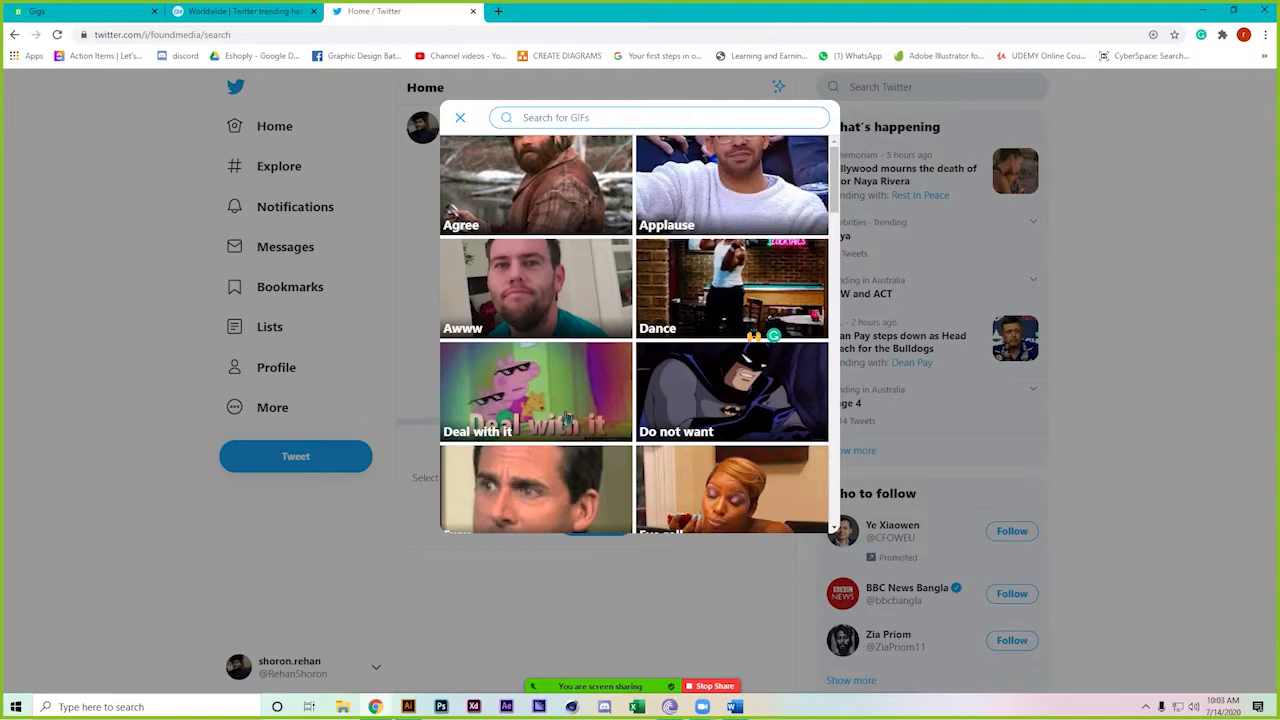
{"action": "left_click", "coordinate": [729, 266]}
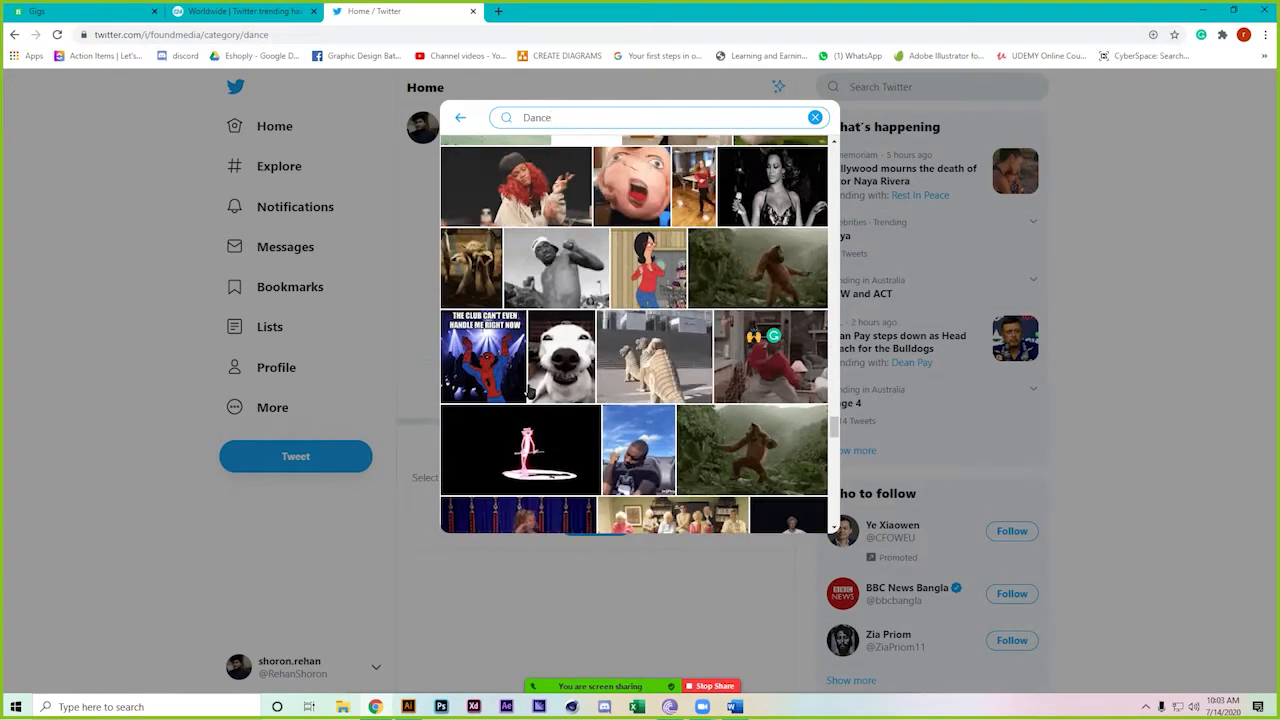
{"action": "left_click", "coordinate": [527, 318]}
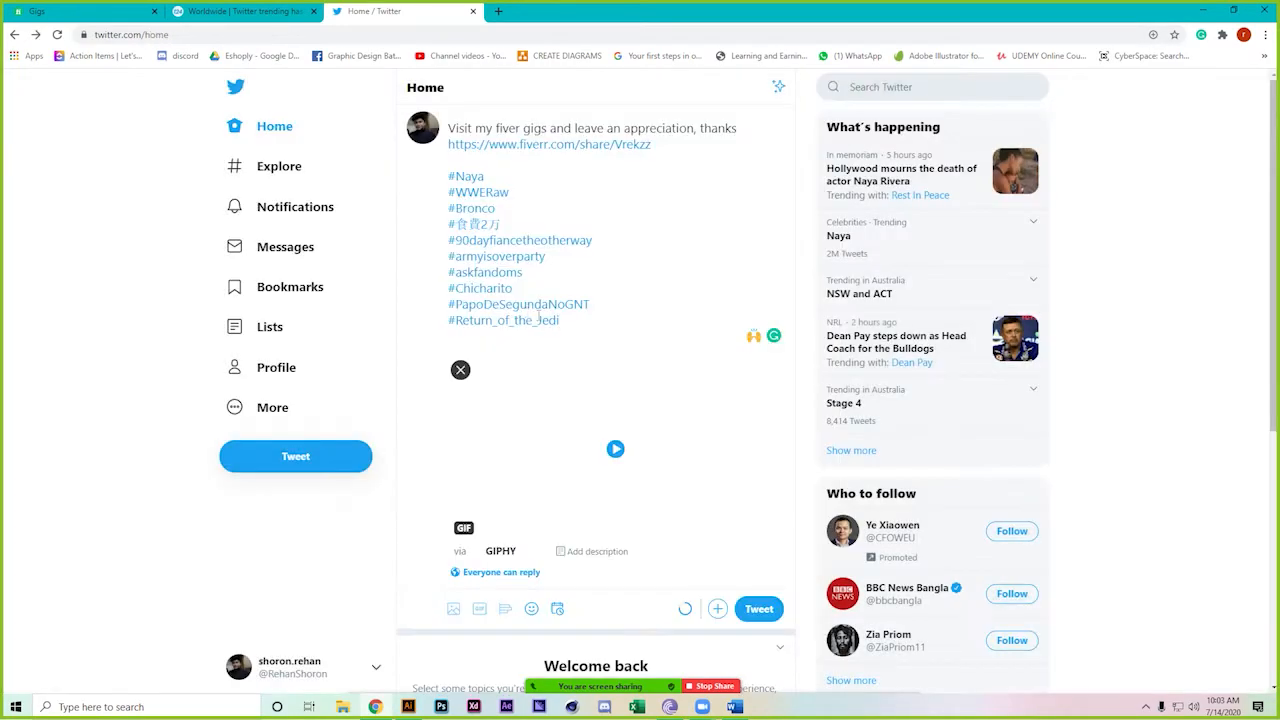
{"action": "scroll", "coordinate": [477, 510], "scroll_direction": "down", "scroll_amount": 1}
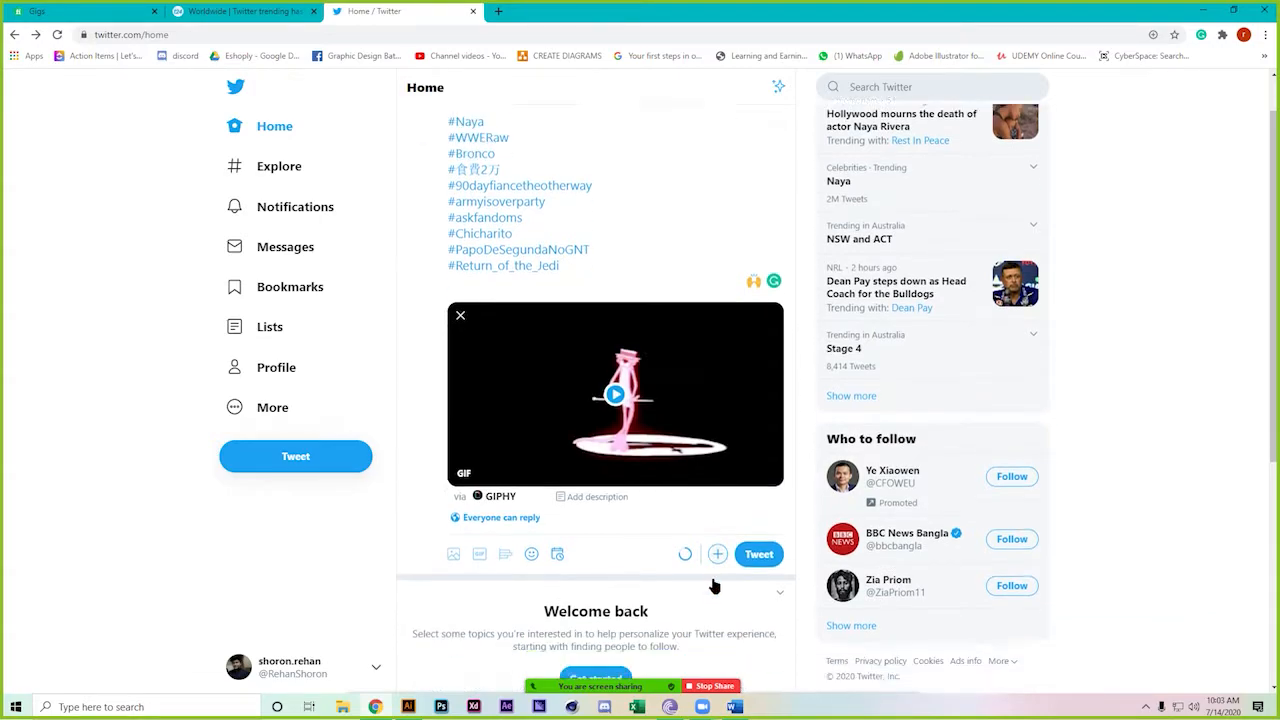
{"action": "scroll", "coordinate": [450, 505], "scroll_direction": "up", "scroll_amount": 1}
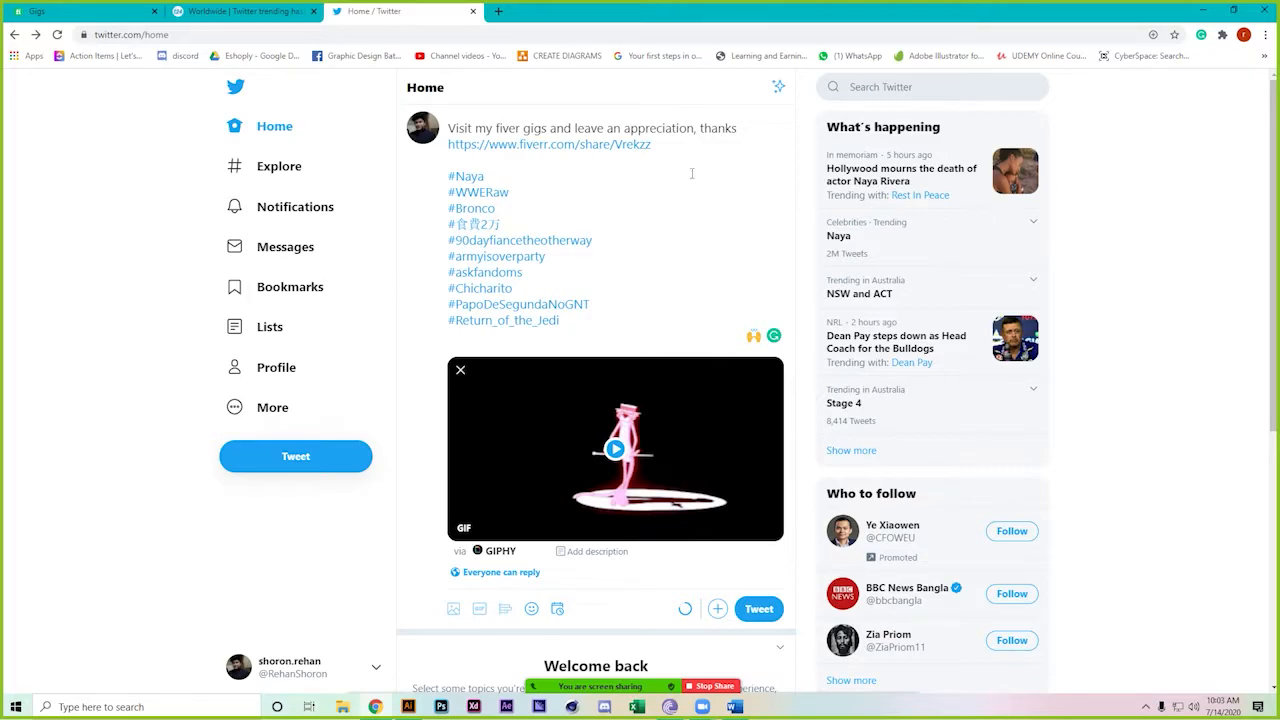
{"action": "left_click", "coordinate": [765, 612]}
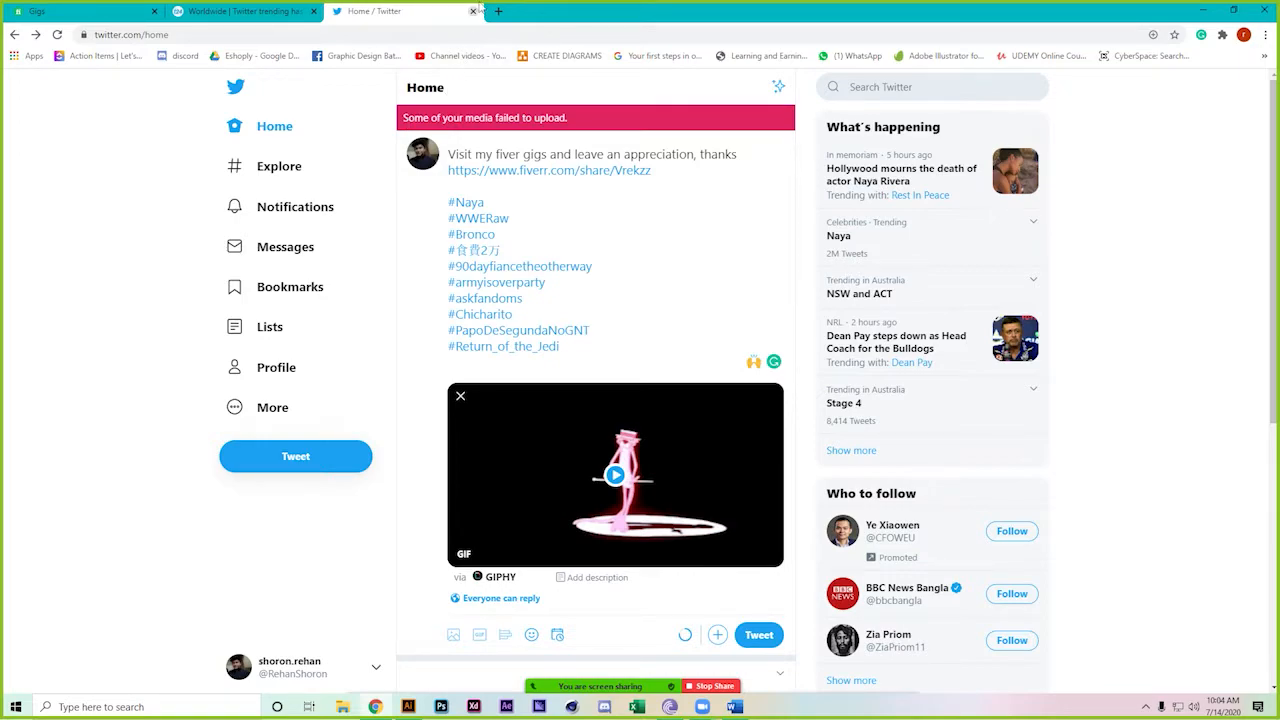
Open linkedin.com in a new Chrome tab
{"action": "left_click", "coordinate": [497, 12]}
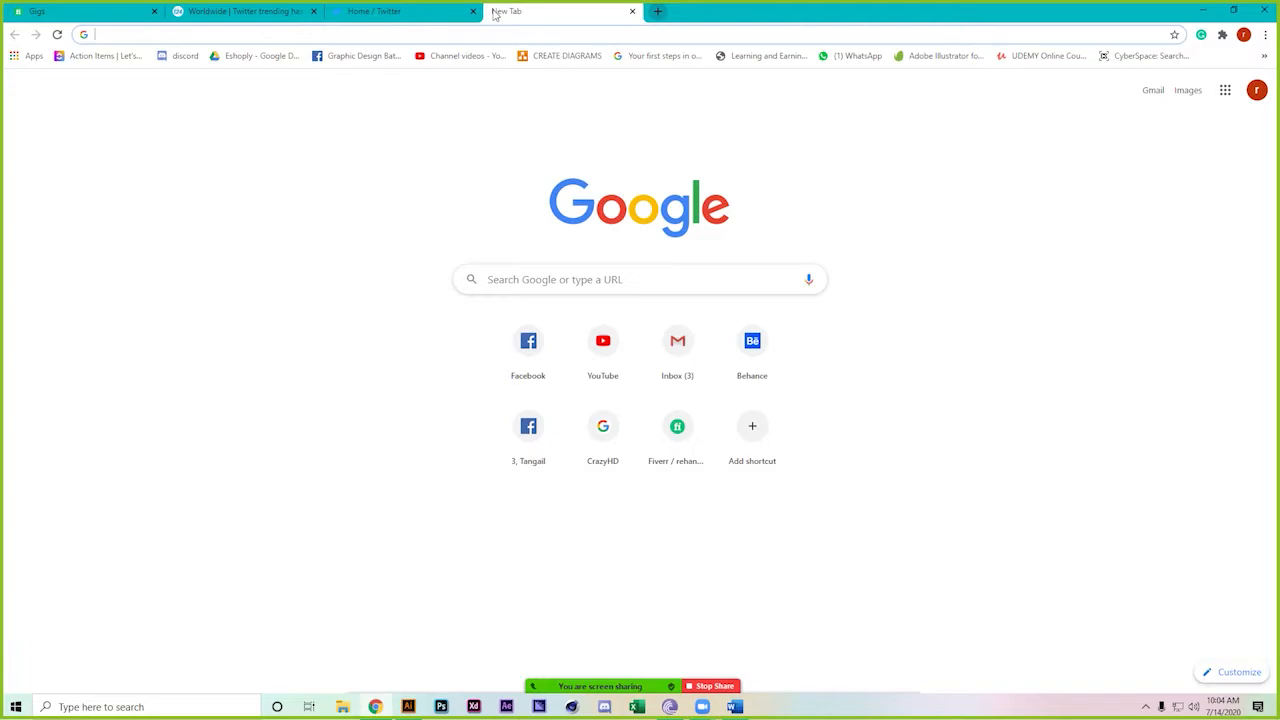
{"action": "type", "text": "linkedin"}
{"action": "key", "text": "Return"}
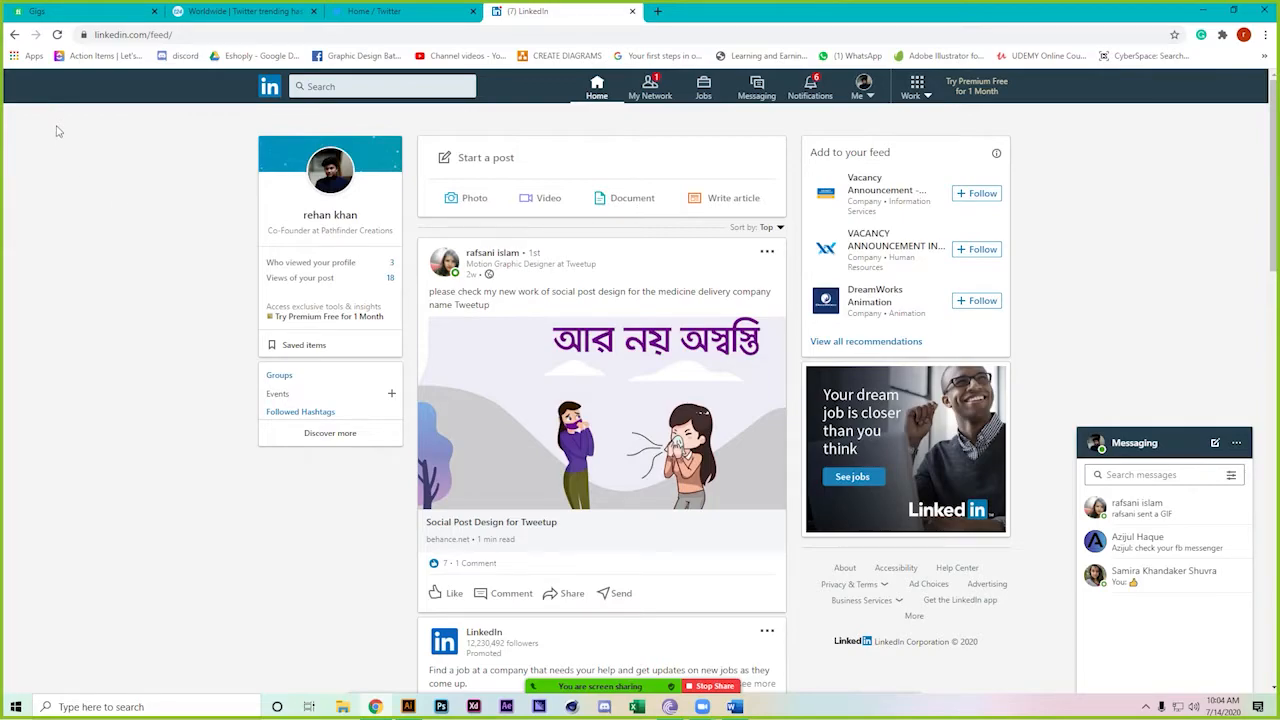
Visit LinkedIn Notifications and My Network, then return Home and scroll the feed
{"action": "left_click", "coordinate": [812, 87]}
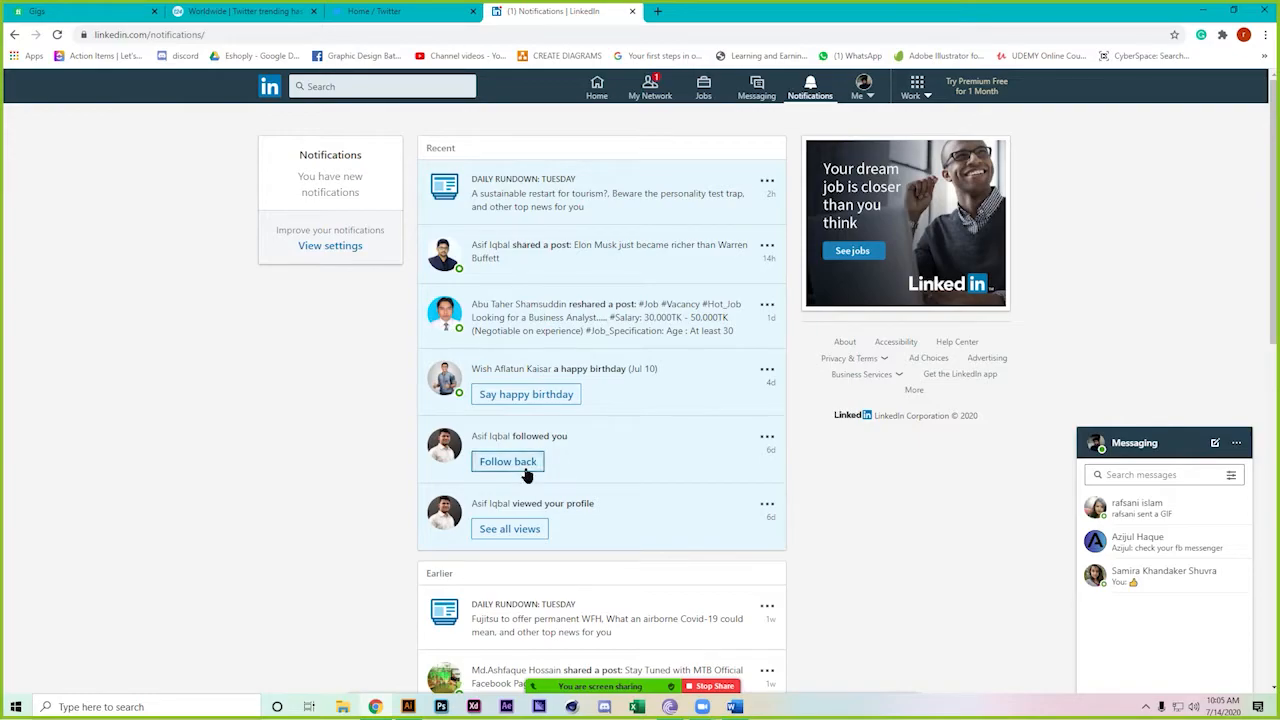
{"action": "left_click", "coordinate": [651, 92]}
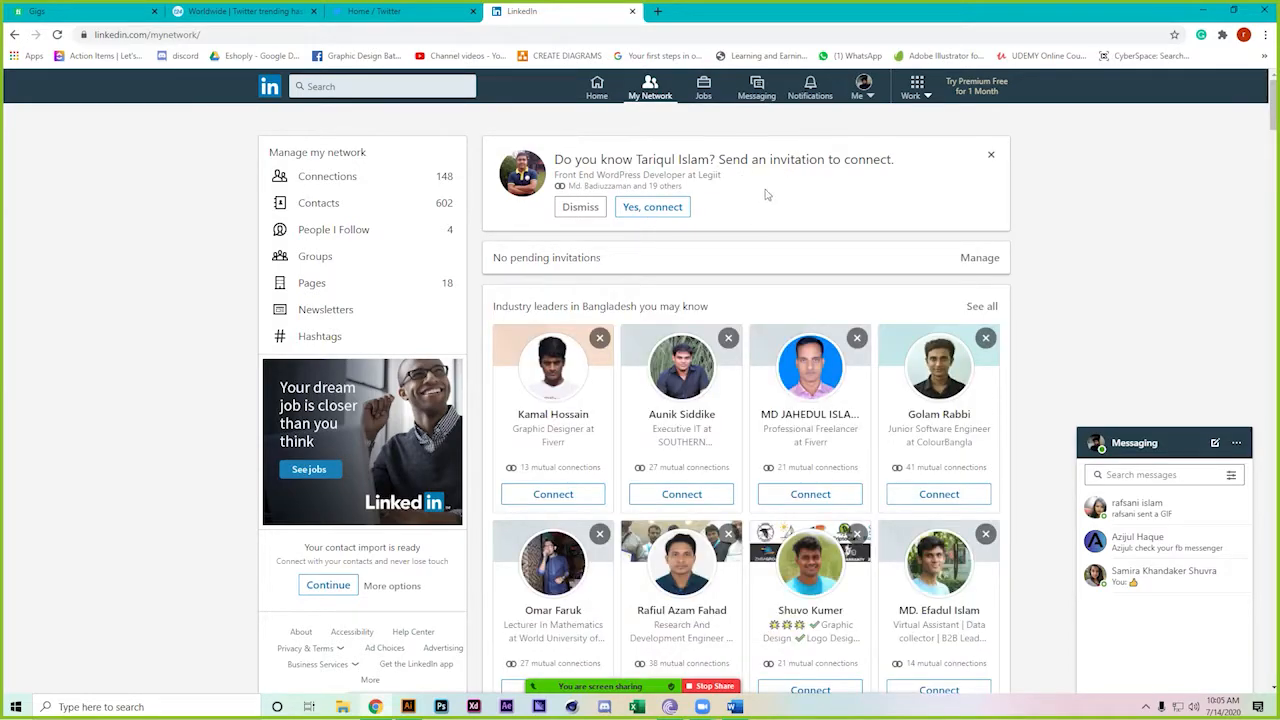
{"action": "left_click", "coordinate": [597, 86]}
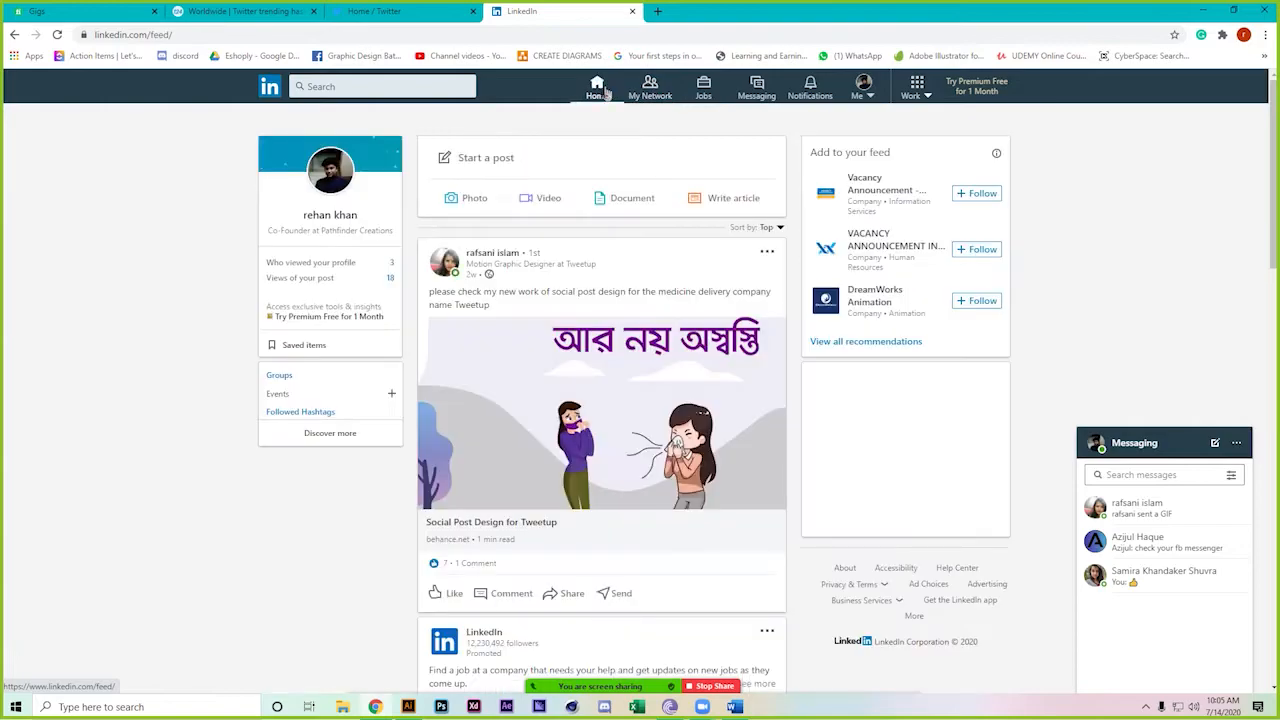
{"action": "scroll", "coordinate": [363, 603], "scroll_direction": "down", "scroll_amount": 6}
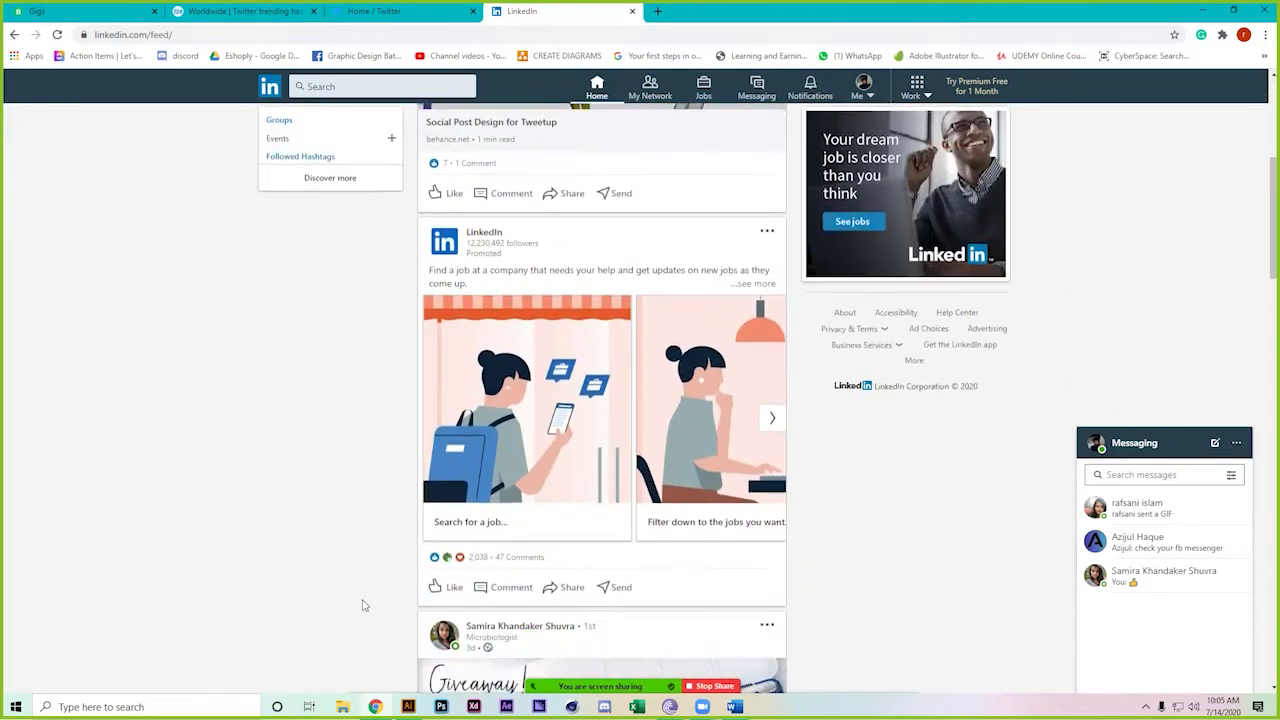
{"action": "scroll", "coordinate": [364, 605], "scroll_direction": "down", "scroll_amount": 2}
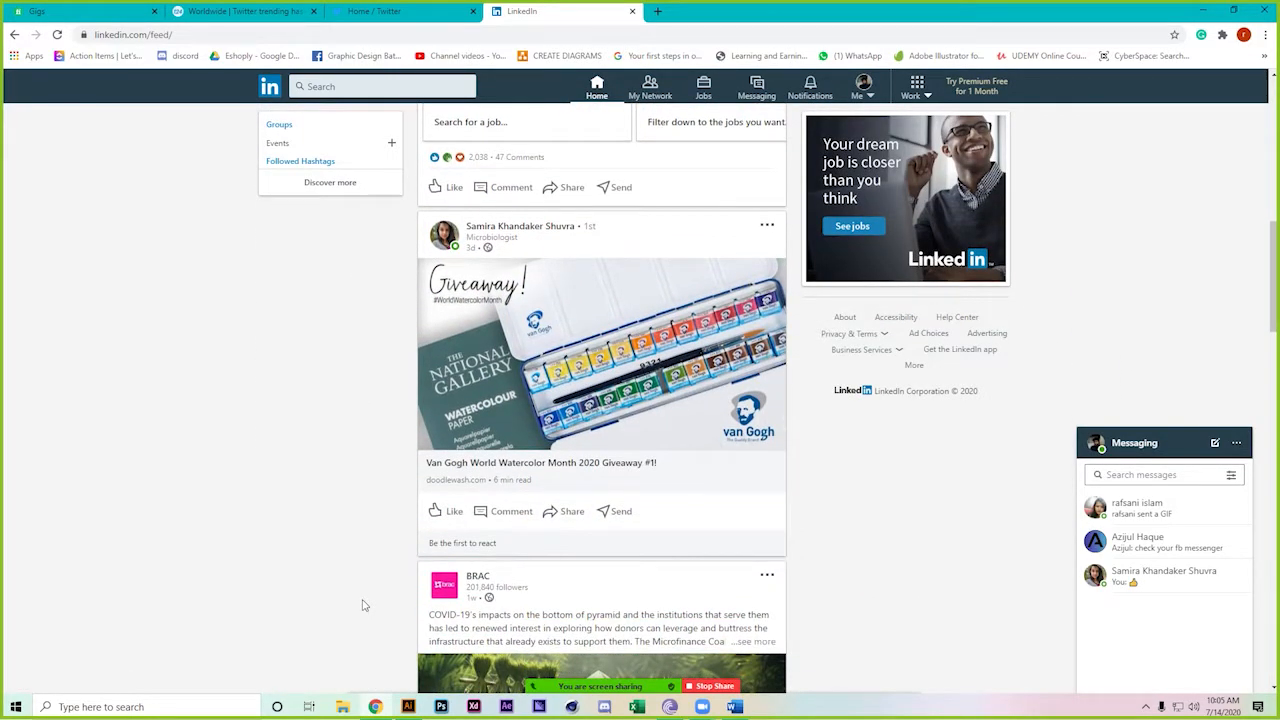
{"action": "scroll", "coordinate": [364, 605], "scroll_direction": "down", "scroll_amount": 3}
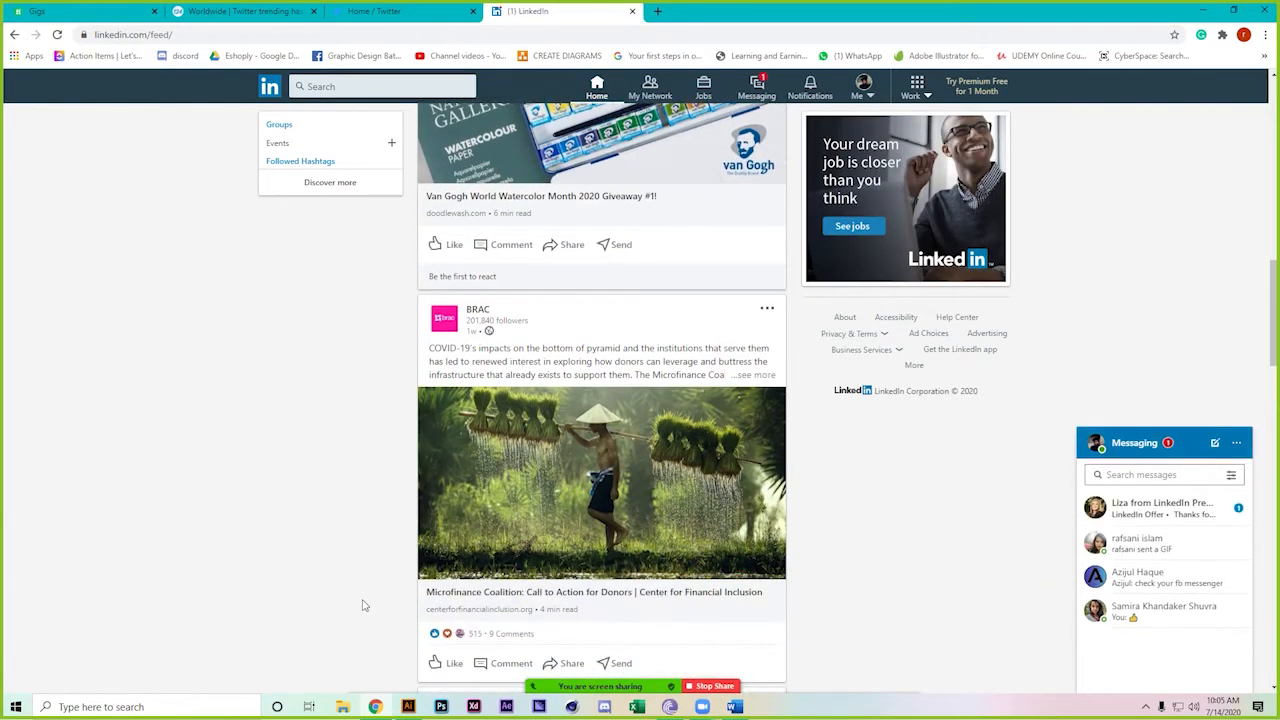
{"action": "scroll", "coordinate": [364, 605], "scroll_direction": "down", "scroll_amount": 1}
{"action": "scroll", "coordinate": [364, 605], "scroll_direction": "down", "scroll_amount": 1}
{"action": "scroll", "coordinate": [364, 605], "scroll_direction": "down", "scroll_amount": 1}
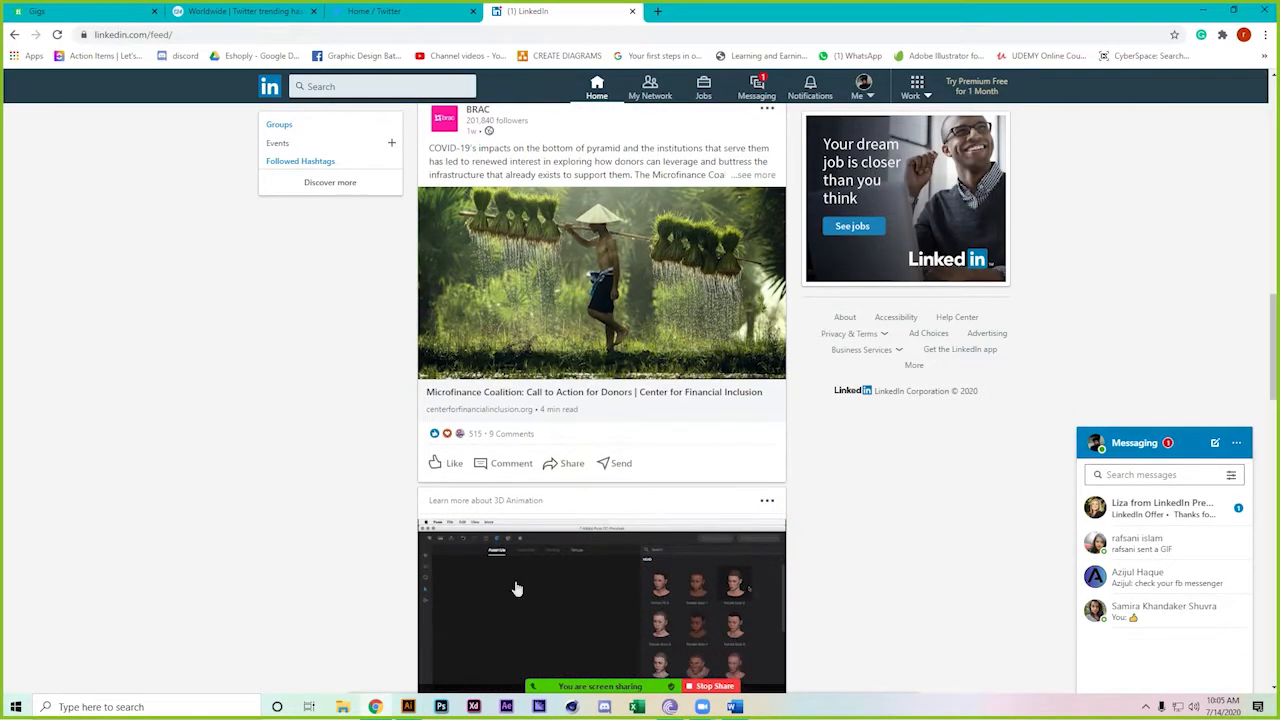
Read and close the unread LinkedIn Premium offer message, then keep scrolling the feed
{"action": "left_click", "coordinate": [1150, 507]}
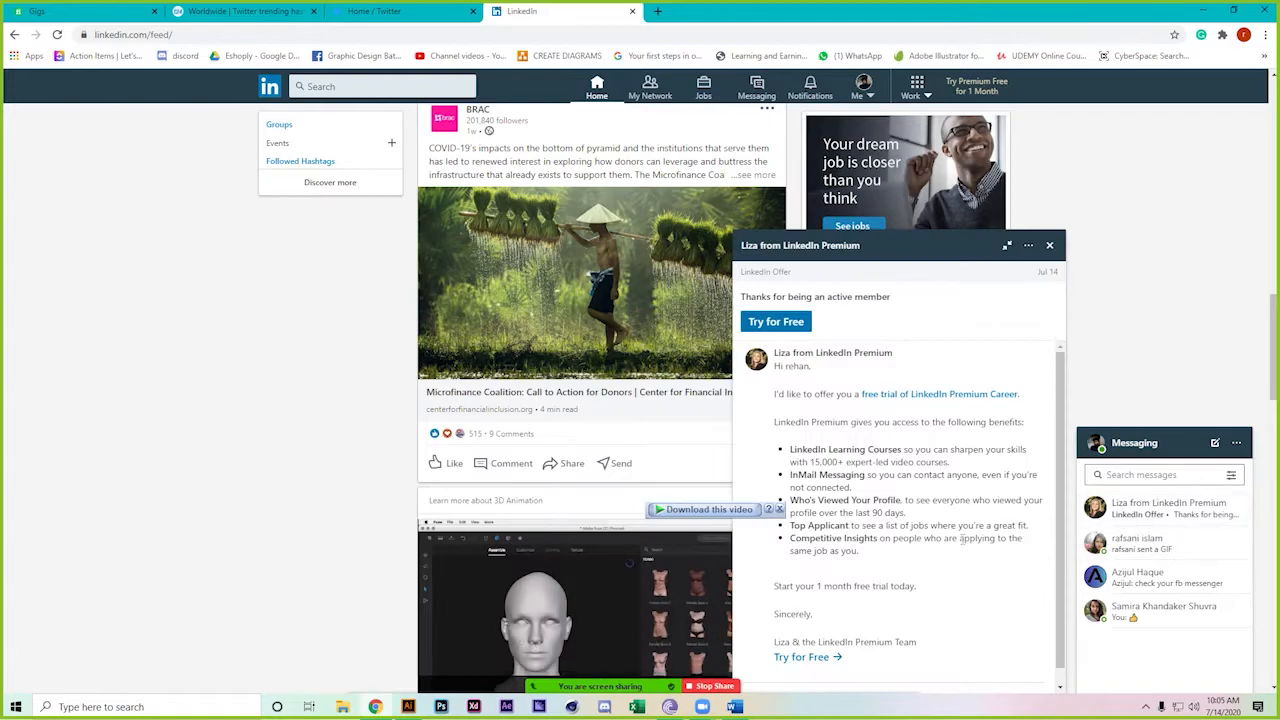
{"action": "left_click", "coordinate": [1049, 246]}
{"action": "scroll", "coordinate": [205, 530], "scroll_direction": "down", "scroll_amount": 5}
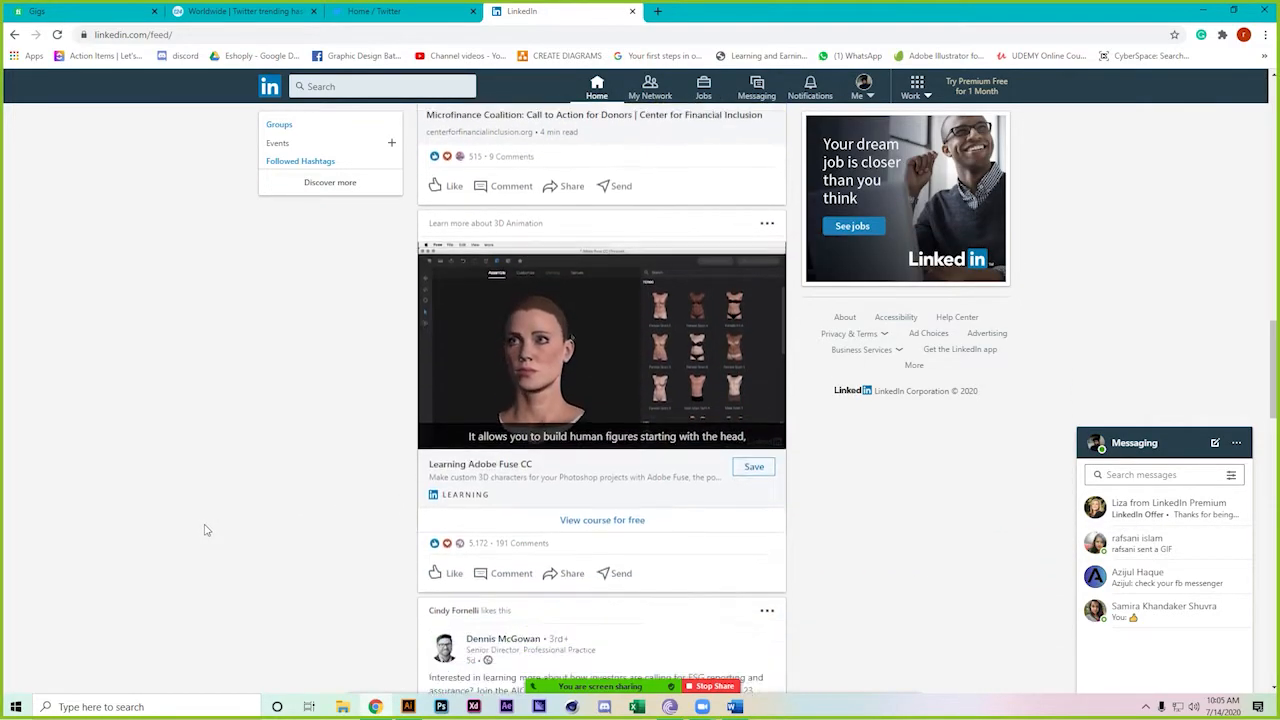
{"action": "scroll", "coordinate": [205, 530], "scroll_direction": "down", "scroll_amount": 1}
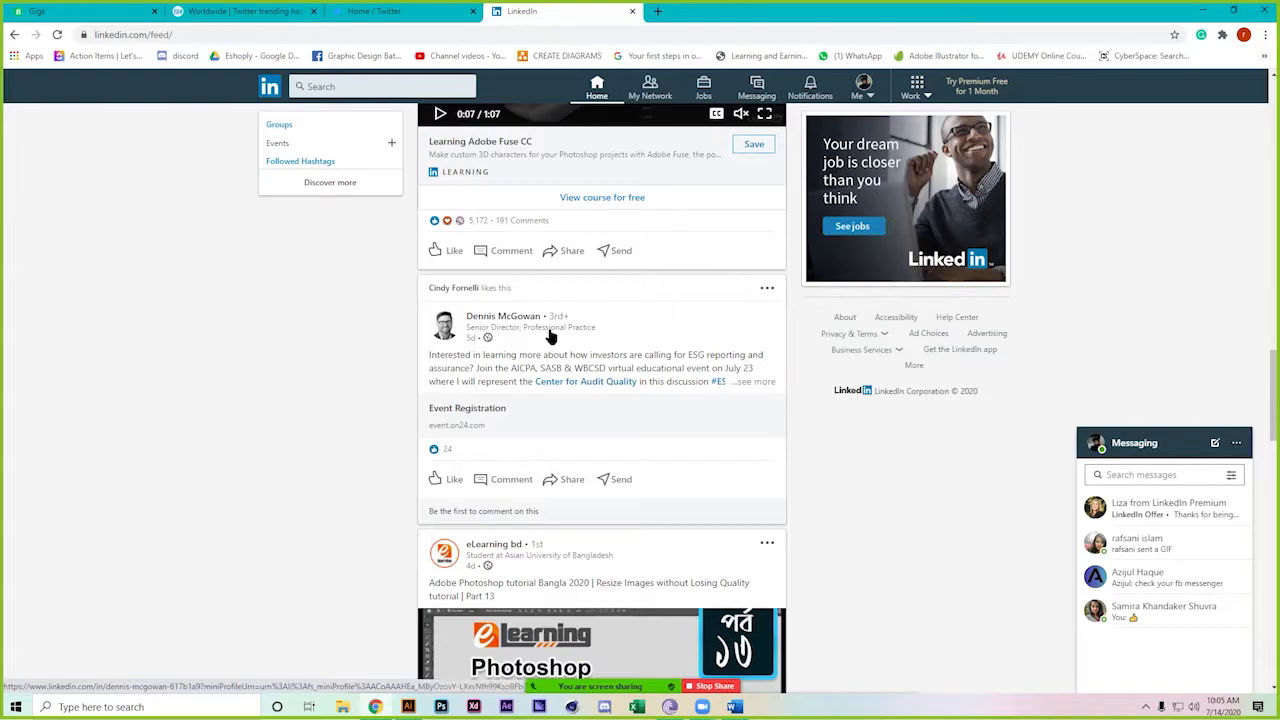
{"action": "scroll", "coordinate": [366, 475], "scroll_direction": "down", "scroll_amount": 2}
{"action": "scroll", "coordinate": [365, 486], "scroll_direction": "down", "scroll_amount": 2}
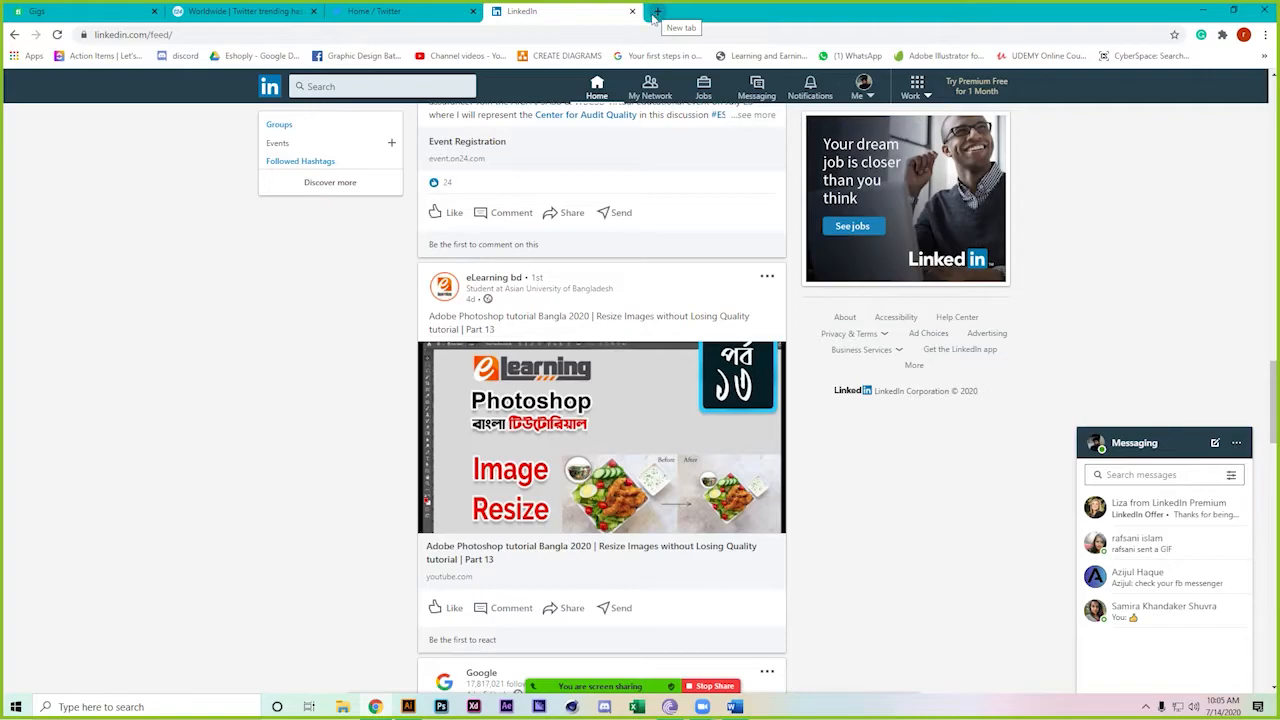
Browse LinkedIn Jobs recommendations such as Technical Writer and Data Engineer
{"action": "left_click", "coordinate": [612, 90]}
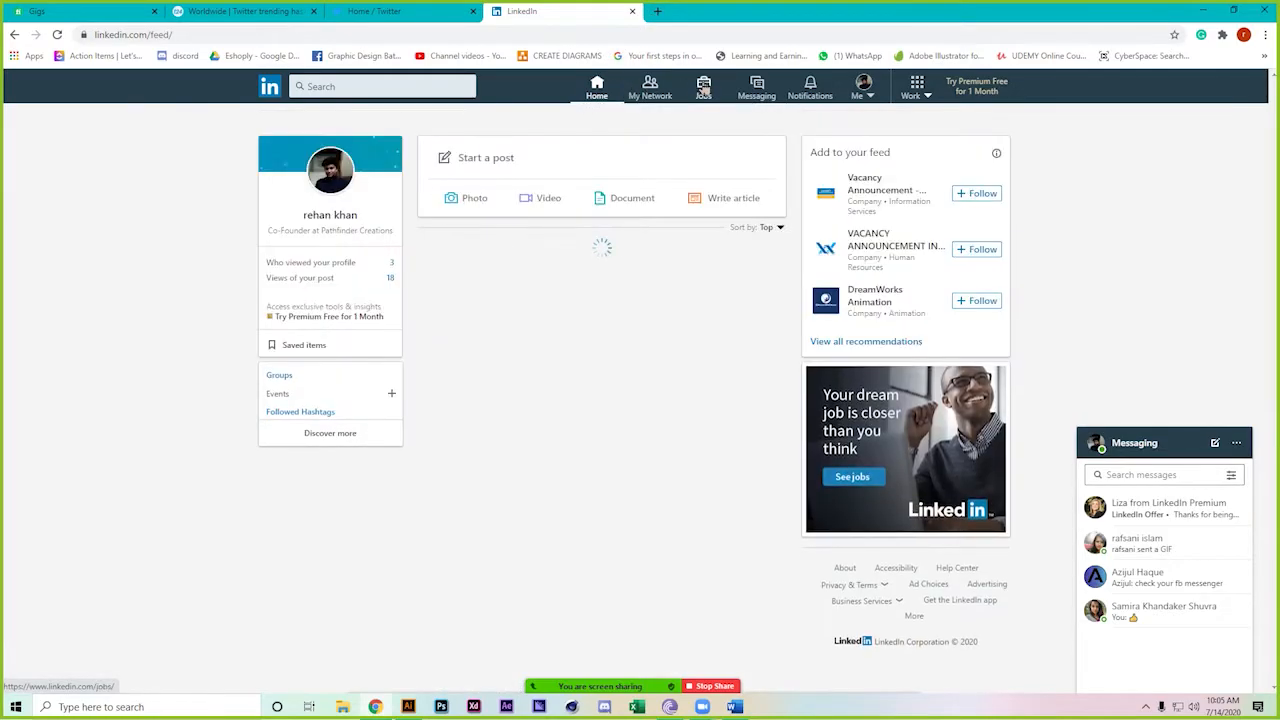
{"action": "left_click", "coordinate": [704, 88]}
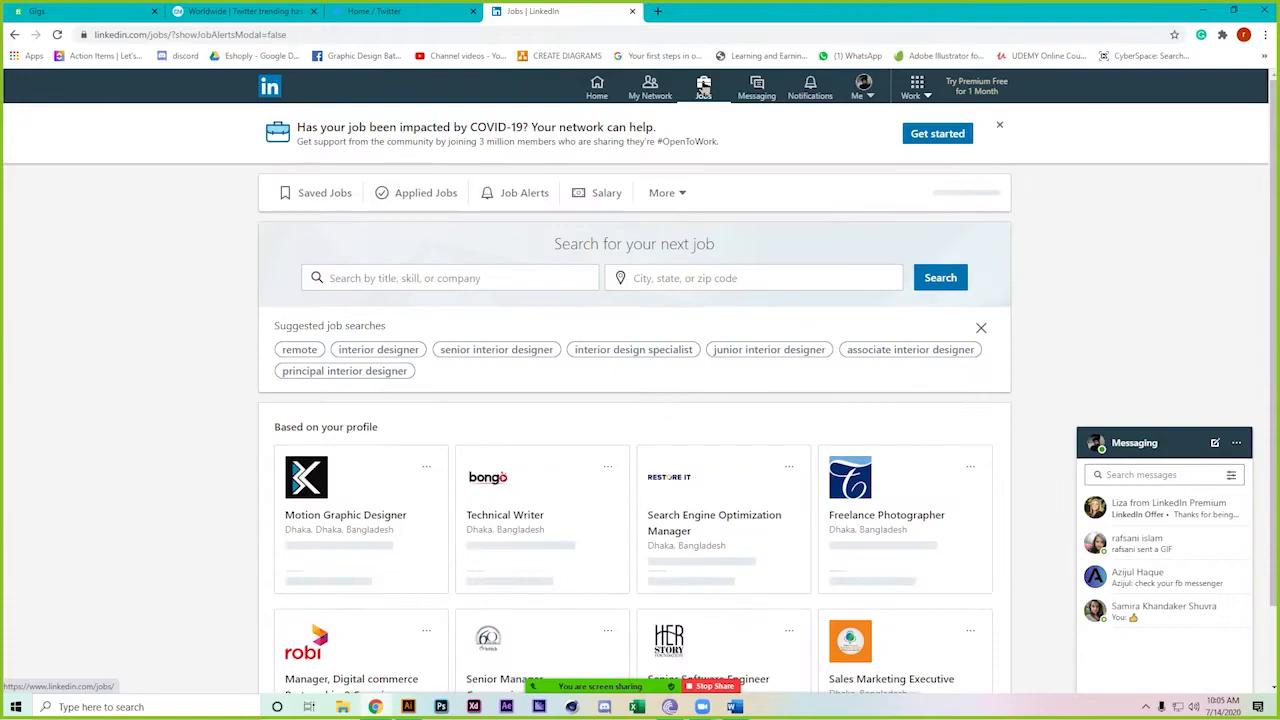
{"action": "scroll", "coordinate": [212, 469], "scroll_direction": "down", "scroll_amount": 3}
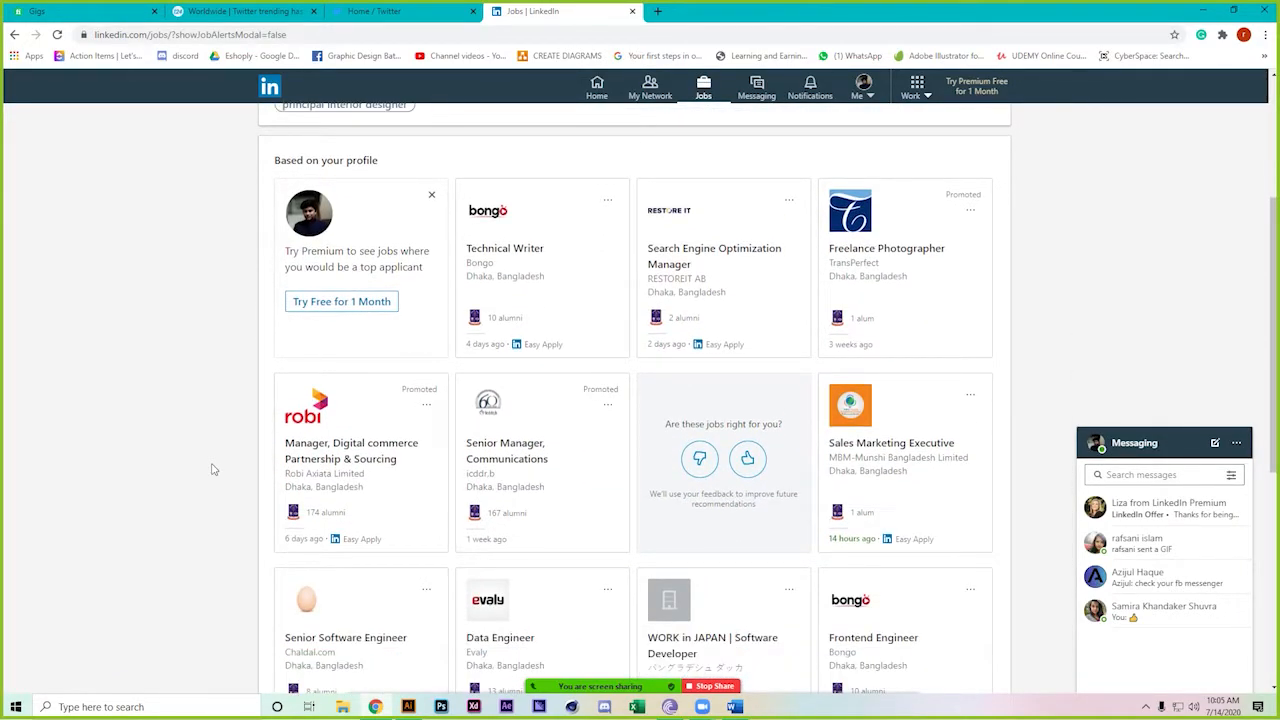
{"action": "scroll", "coordinate": [212, 469], "scroll_direction": "down", "scroll_amount": 1}
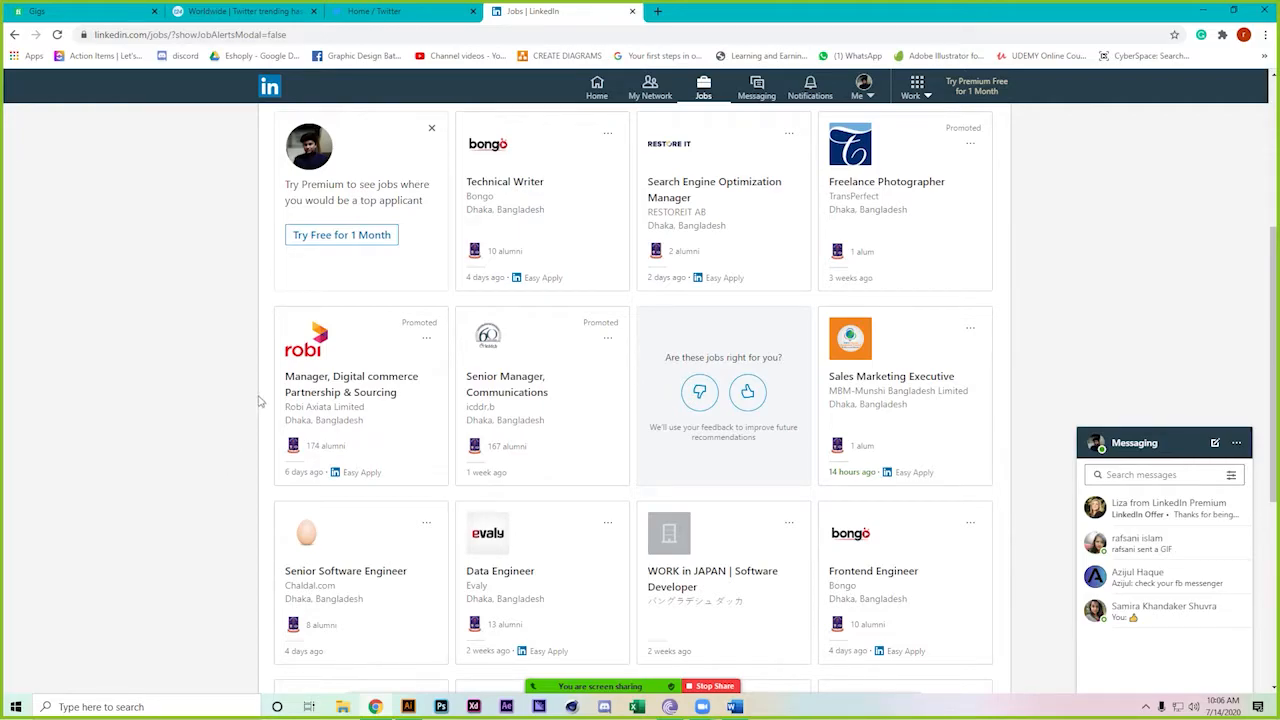
{"action": "scroll", "coordinate": [262, 392], "scroll_direction": "down", "scroll_amount": 2}
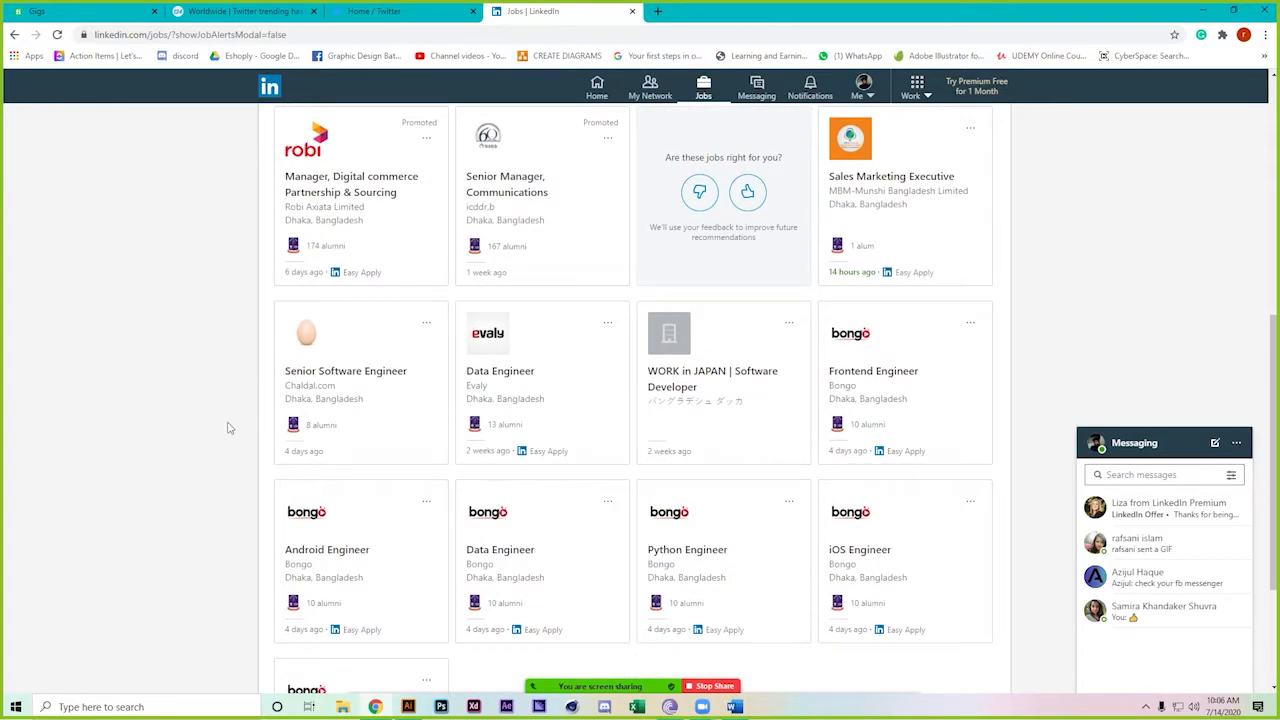
{"action": "scroll", "coordinate": [228, 428], "scroll_direction": "down", "scroll_amount": 2}
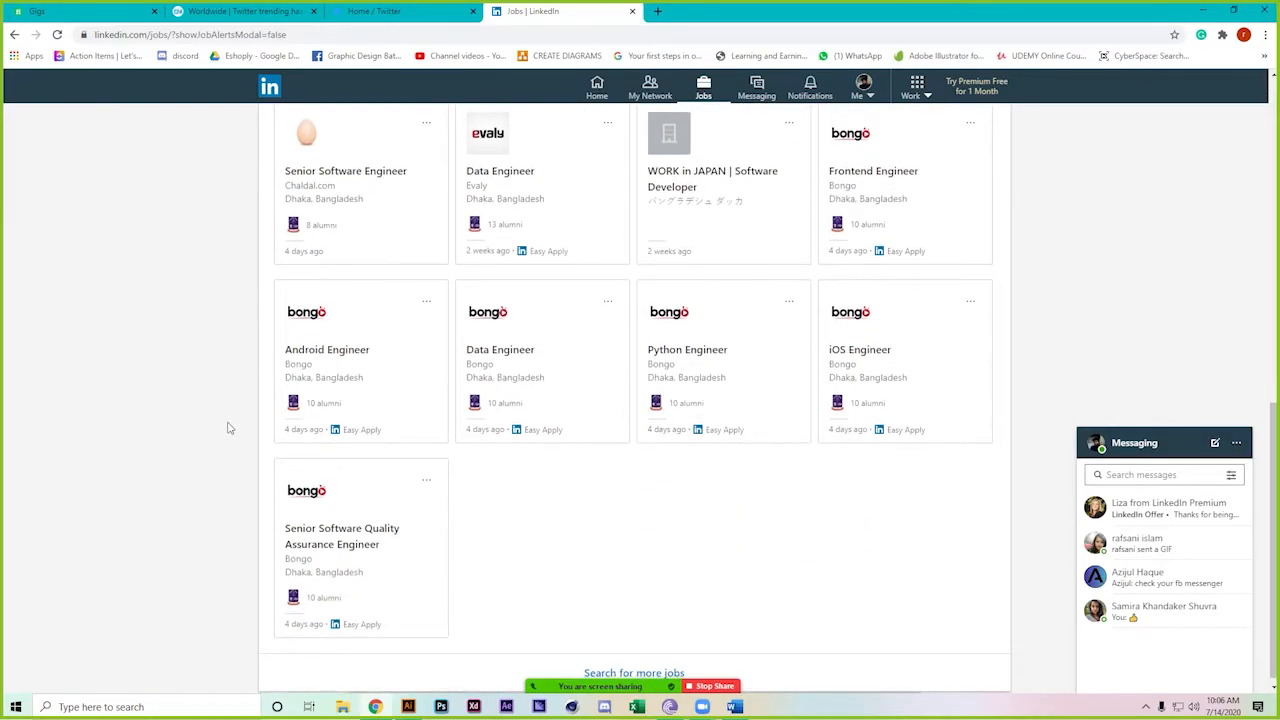
{"action": "scroll", "coordinate": [228, 428], "scroll_direction": "up", "scroll_amount": 7}
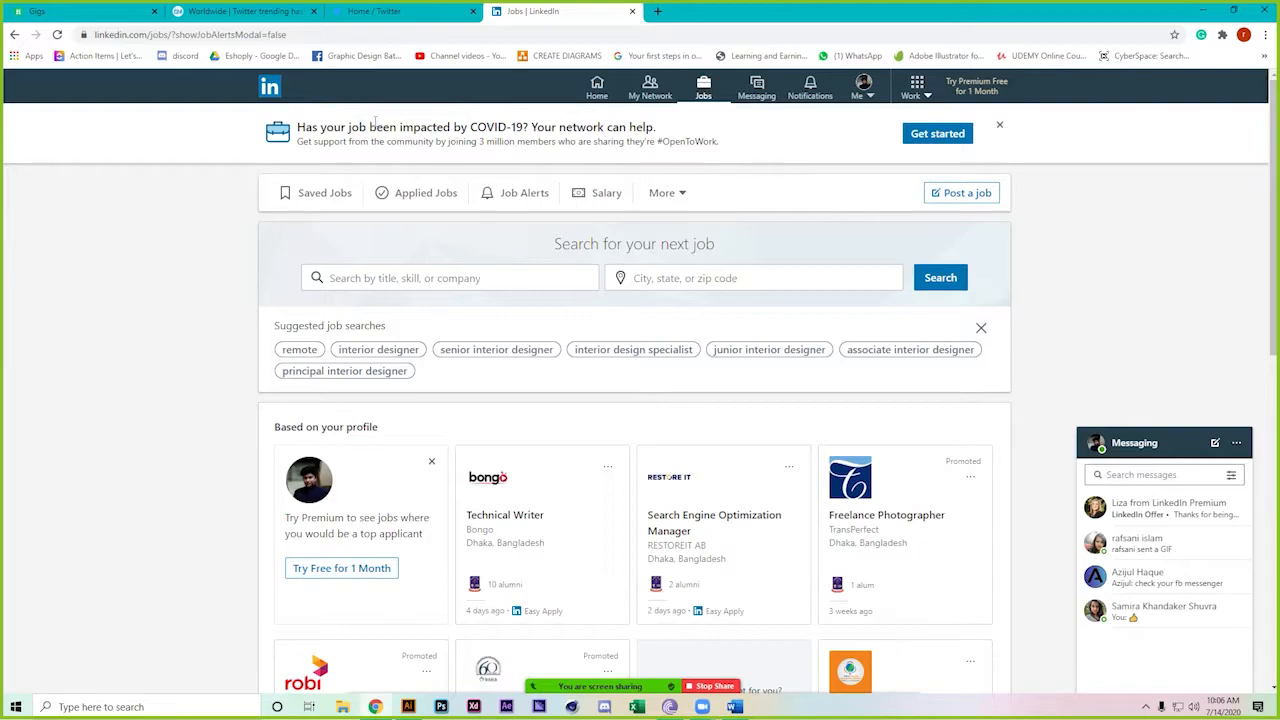
Like the Recent work post at the top of the Home feed, bringing it to 4 reactions
{"action": "left_click", "coordinate": [597, 92]}
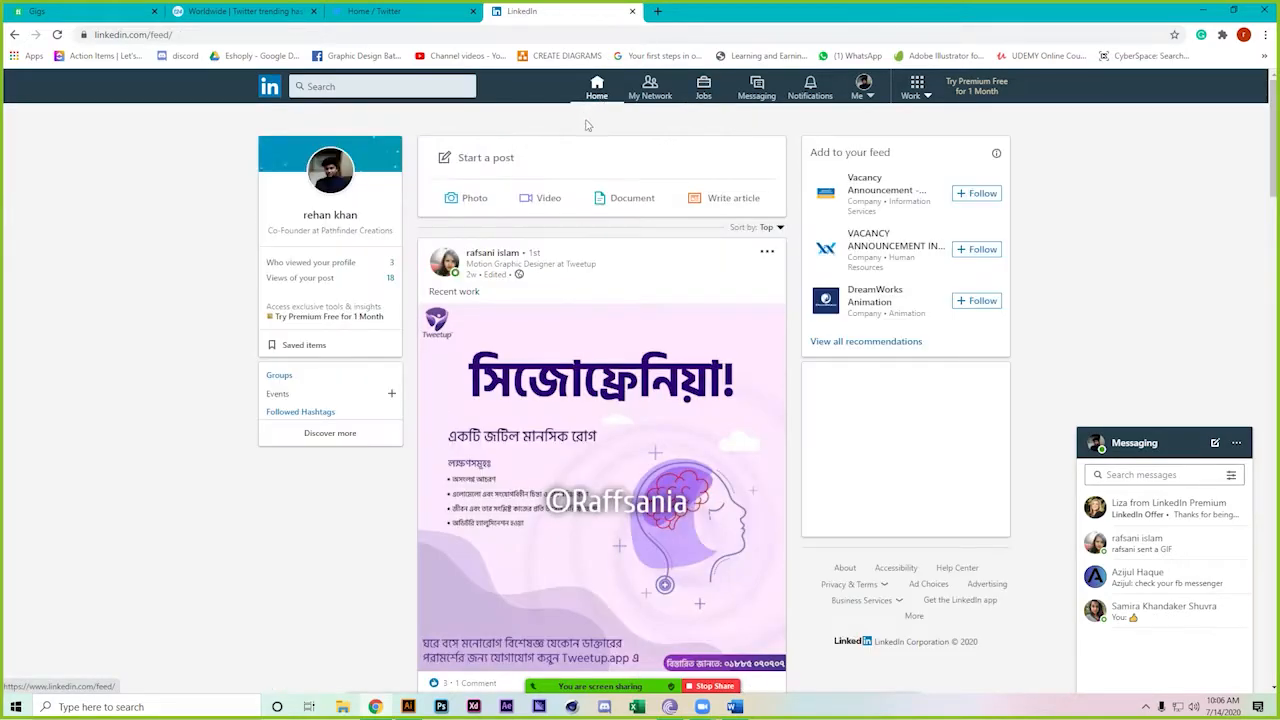
{"action": "scroll", "coordinate": [250, 668], "scroll_direction": "down", "scroll_amount": 2}
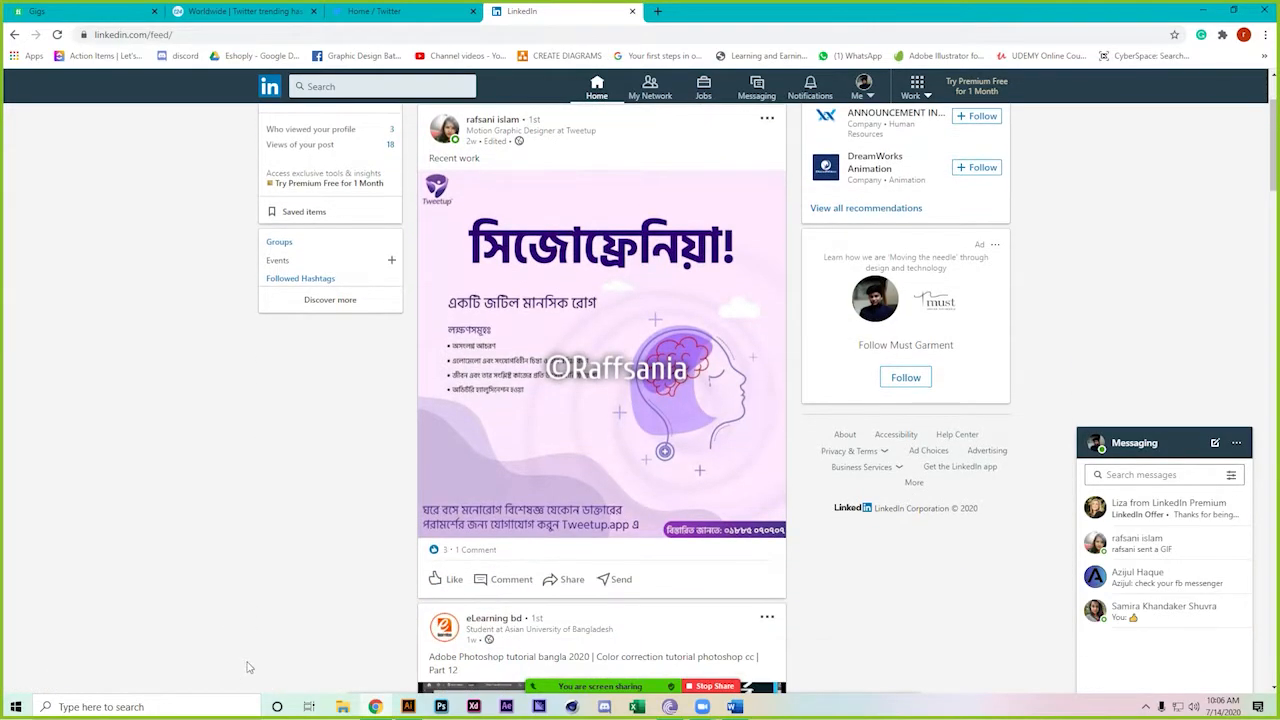
{"action": "left_click", "coordinate": [445, 588]}
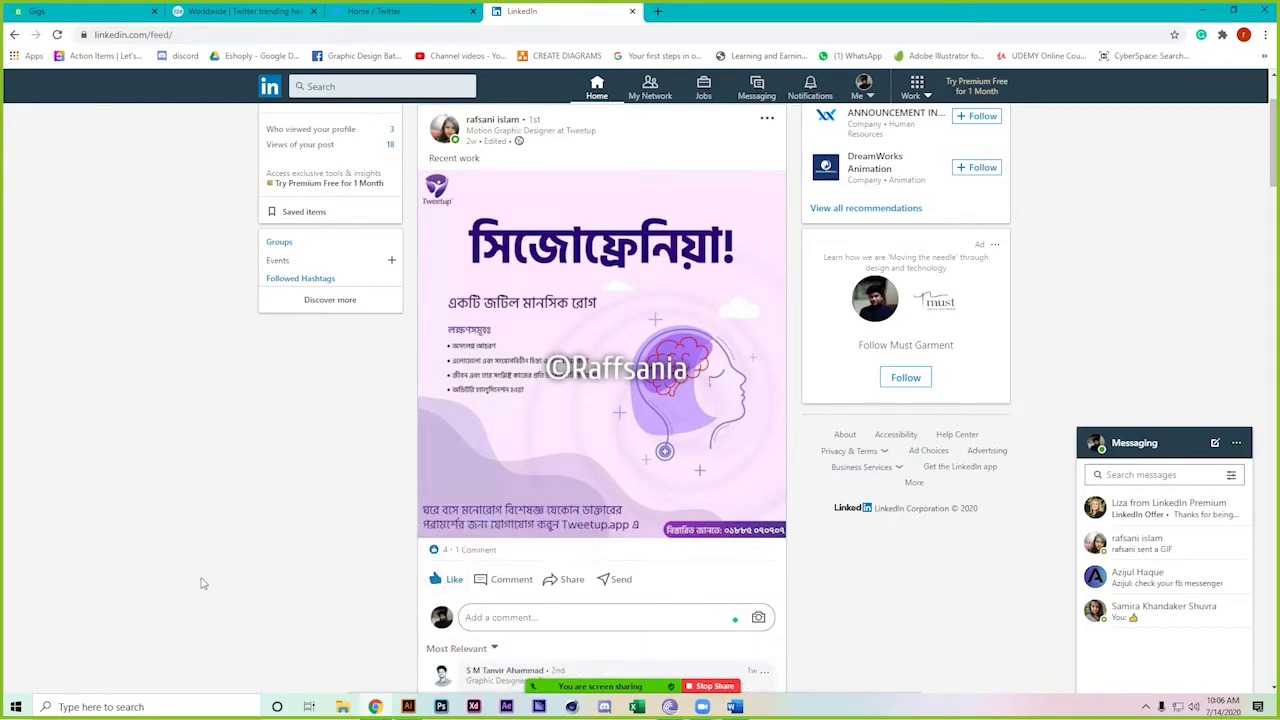
{"action": "scroll", "coordinate": [202, 583], "scroll_direction": "down", "scroll_amount": 1}
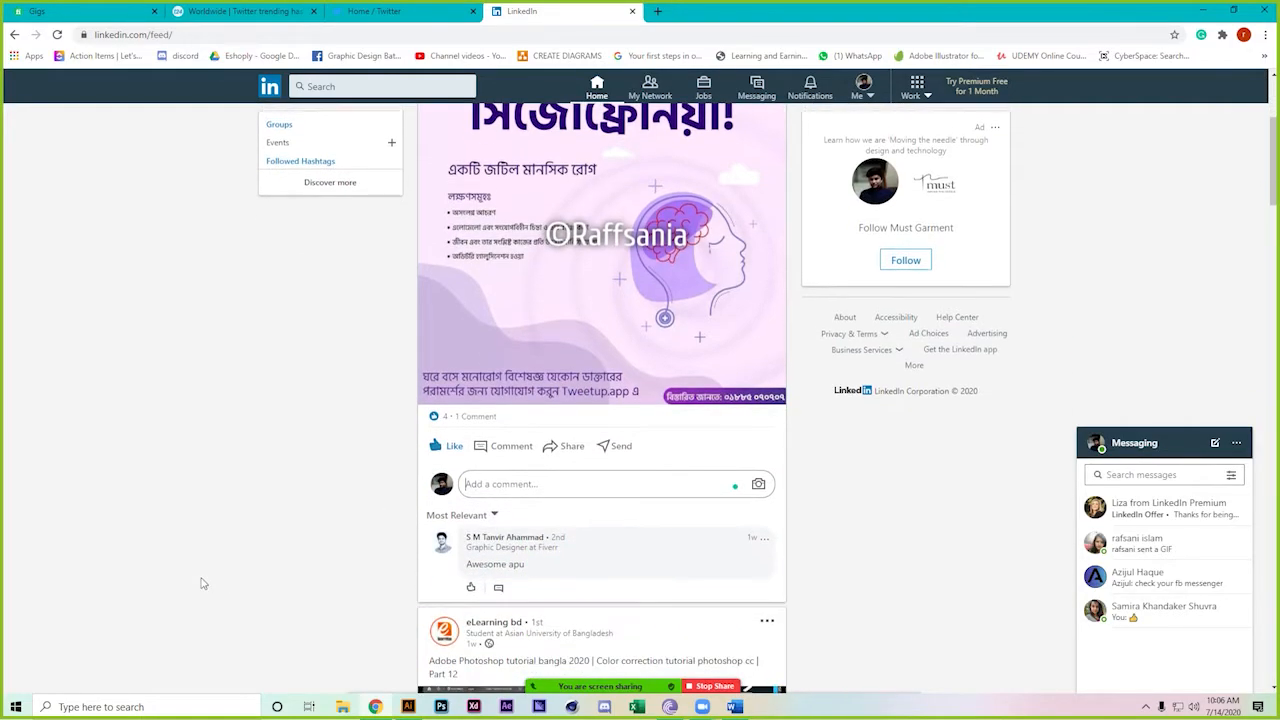
{"action": "scroll", "coordinate": [202, 583], "scroll_direction": "down", "scroll_amount": 2}
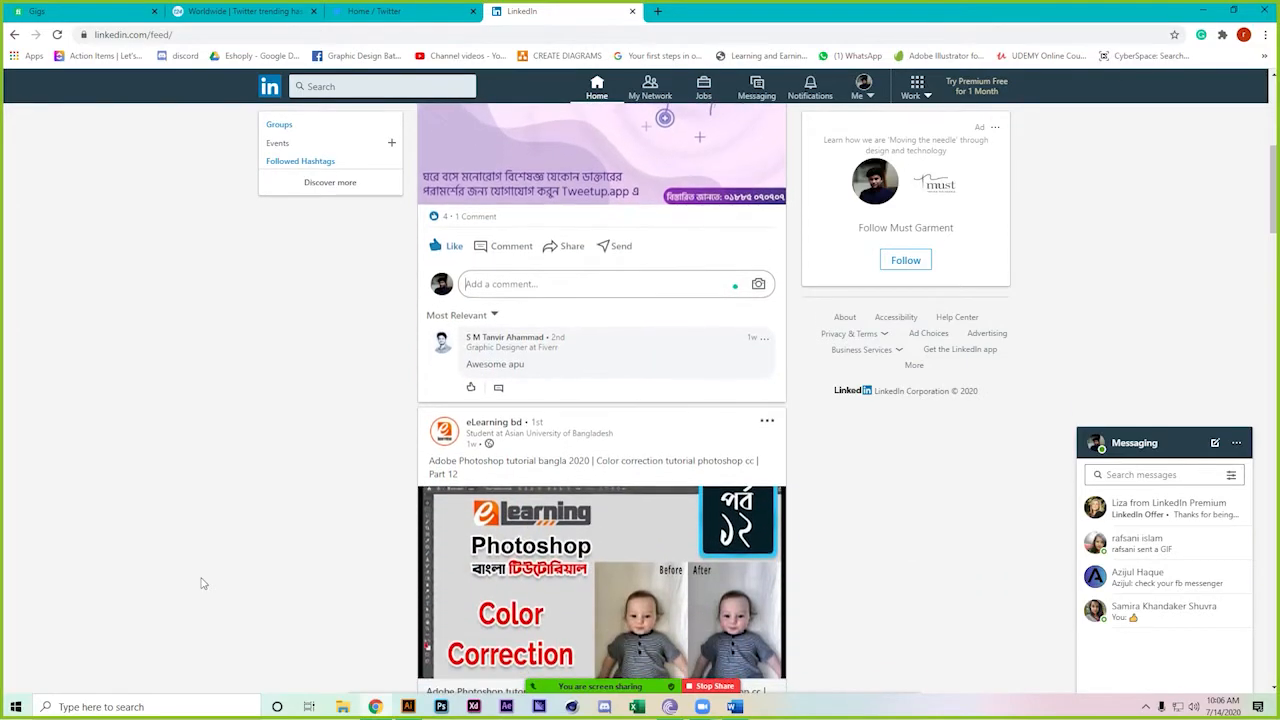
{"action": "scroll", "coordinate": [220, 583], "scroll_direction": "down", "scroll_amount": 2}
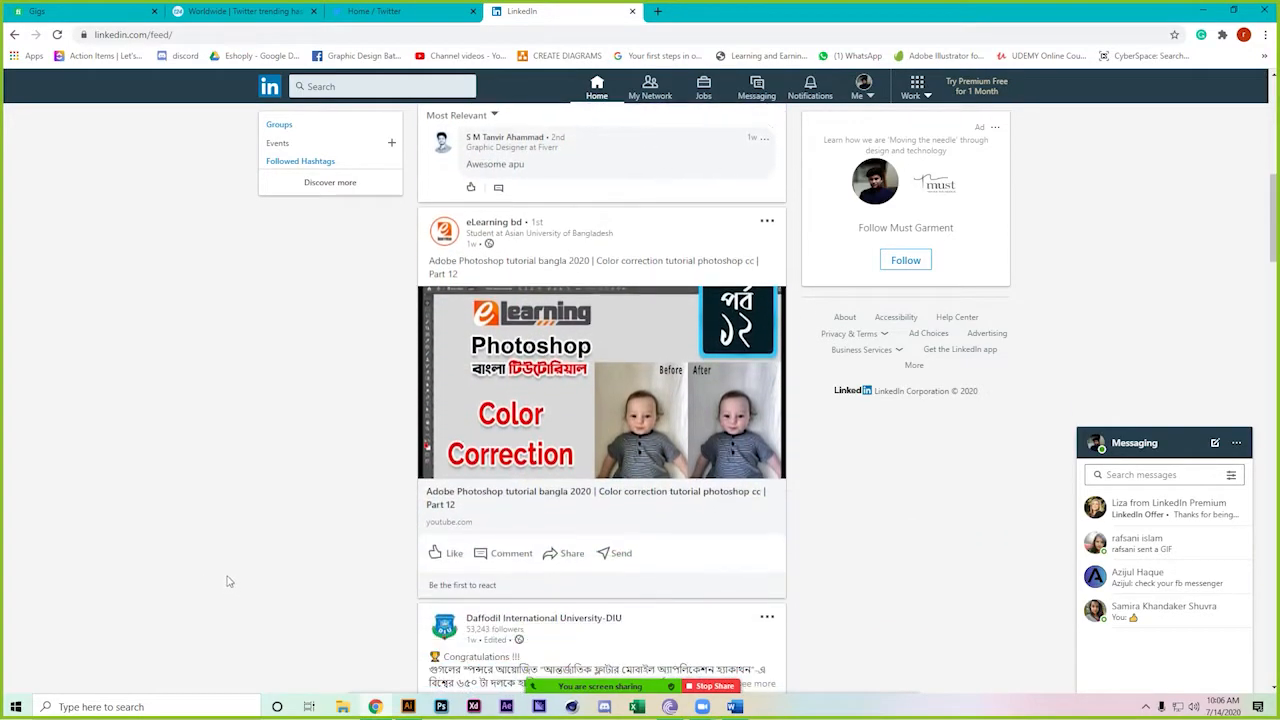
{"action": "scroll", "coordinate": [225, 565], "scroll_direction": "down", "scroll_amount": 2}
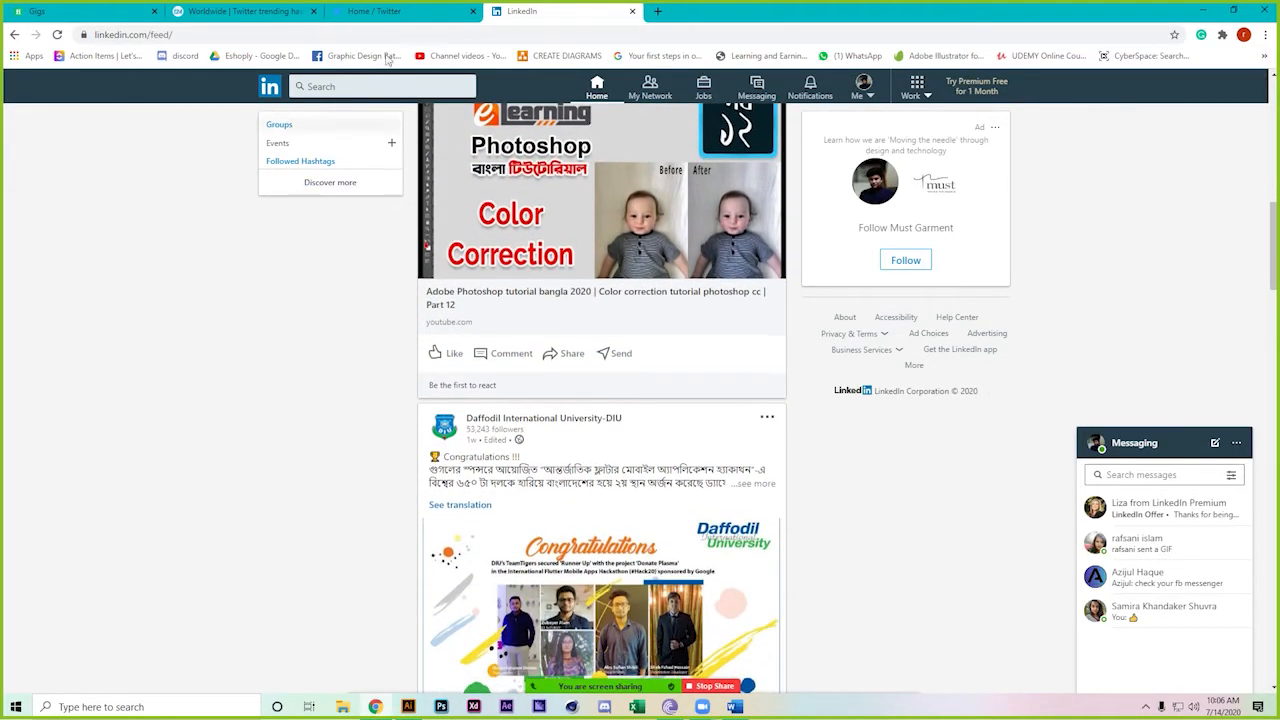
Glance at the Twitter tab, then return to the top of the LinkedIn Home feed
{"action": "left_click", "coordinate": [432, 7]}
{"action": "left_click", "coordinate": [525, 11]}
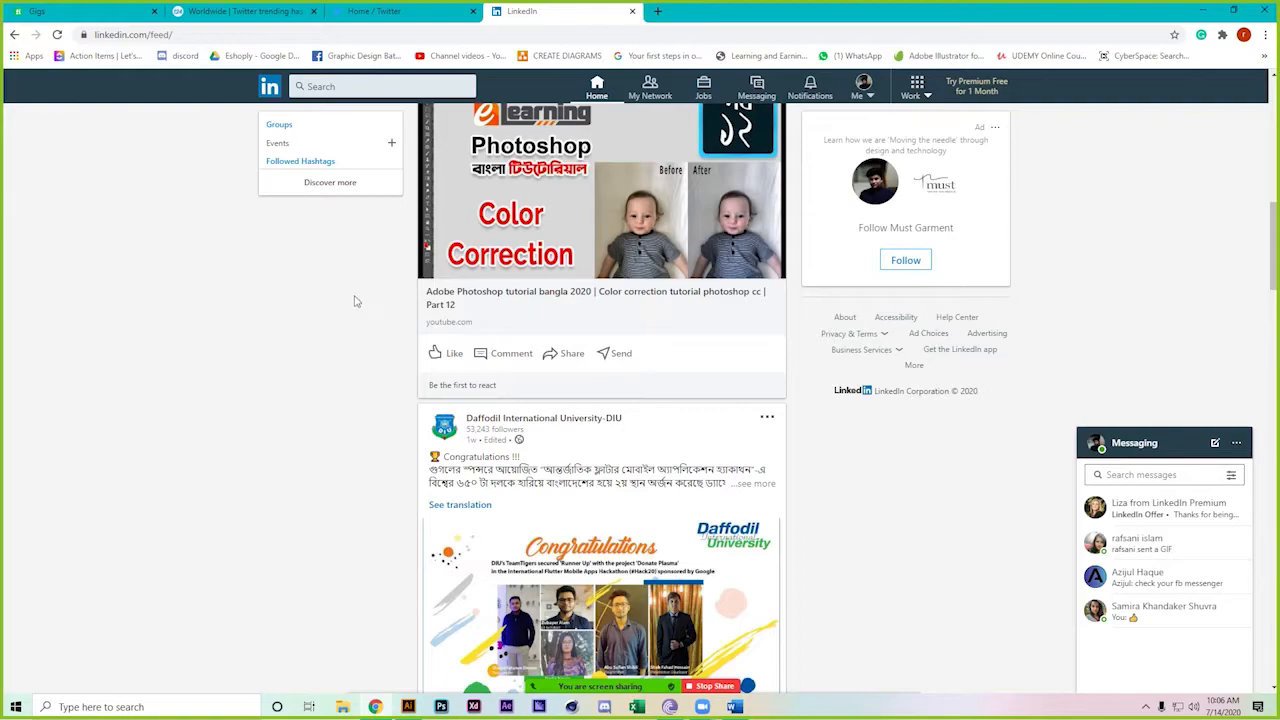
{"action": "scroll", "coordinate": [305, 360], "scroll_direction": "up", "scroll_amount": 3}
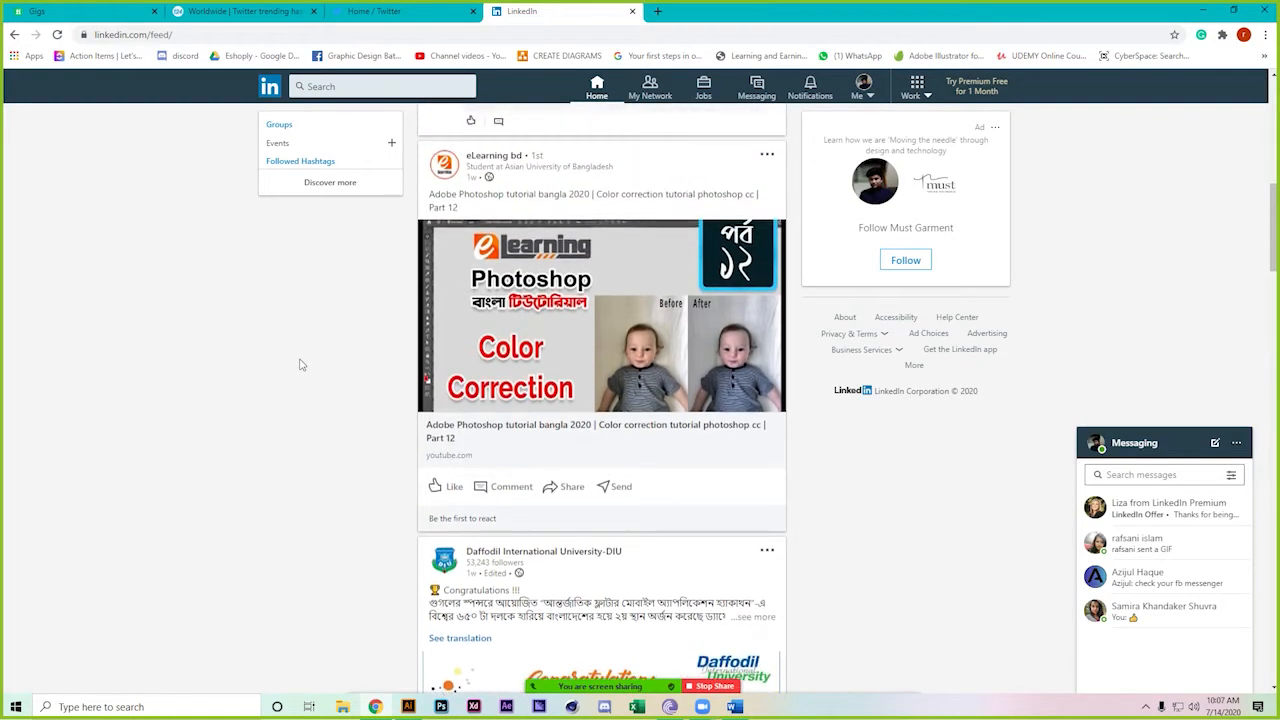
{"action": "scroll", "coordinate": [300, 365], "scroll_direction": "up", "scroll_amount": 1}
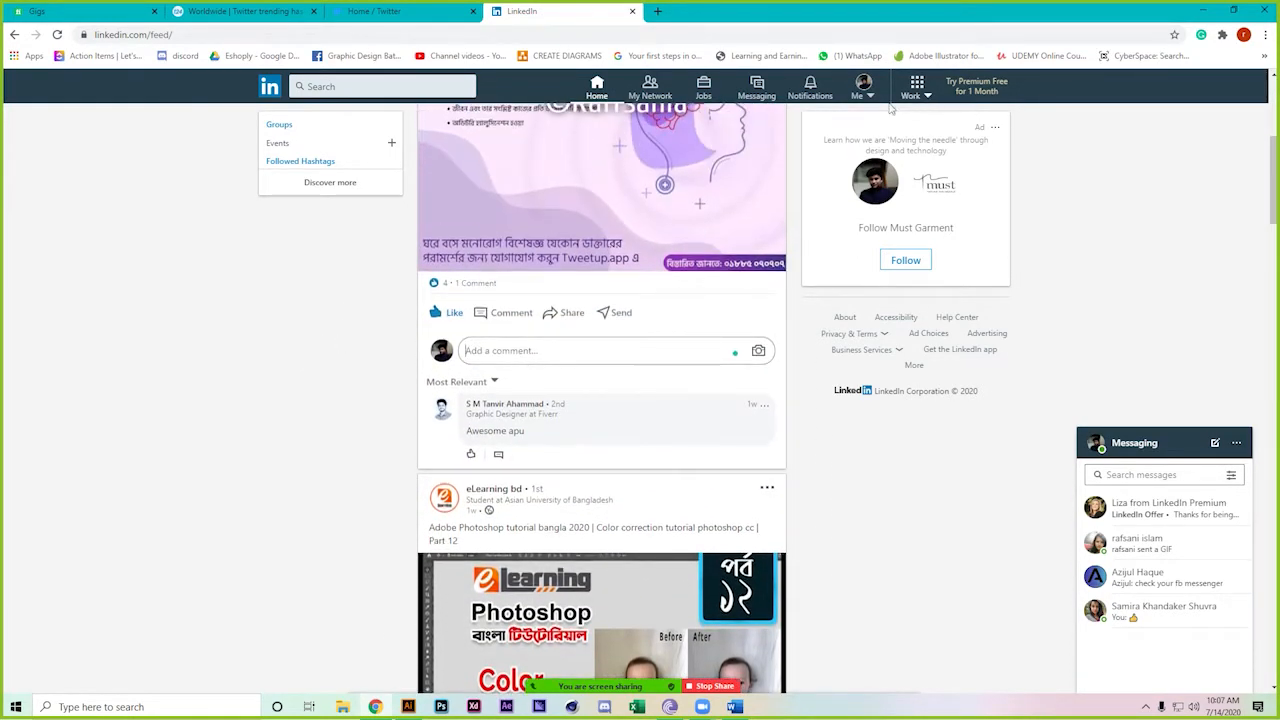
{"action": "left_click", "coordinate": [590, 88]}
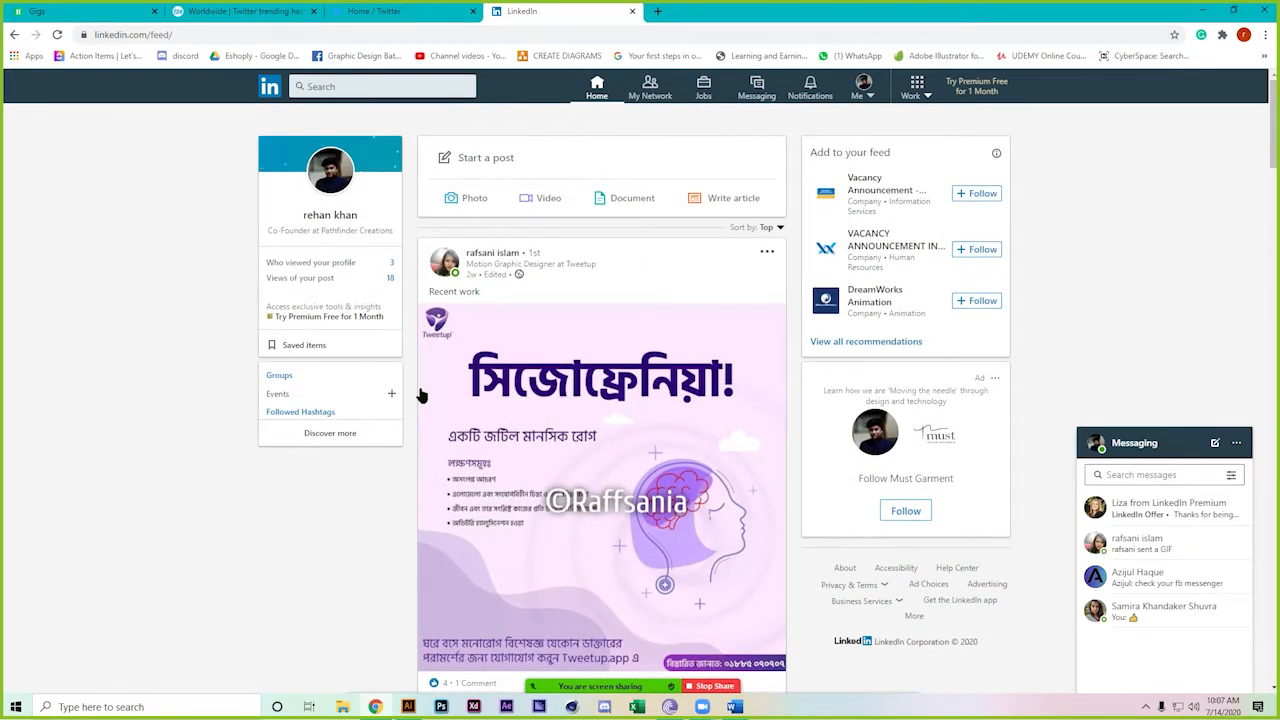
Follow three suggested vacancy announcement pages, including Vacancy Announcement BD
{"action": "left_click", "coordinate": [980, 193]}
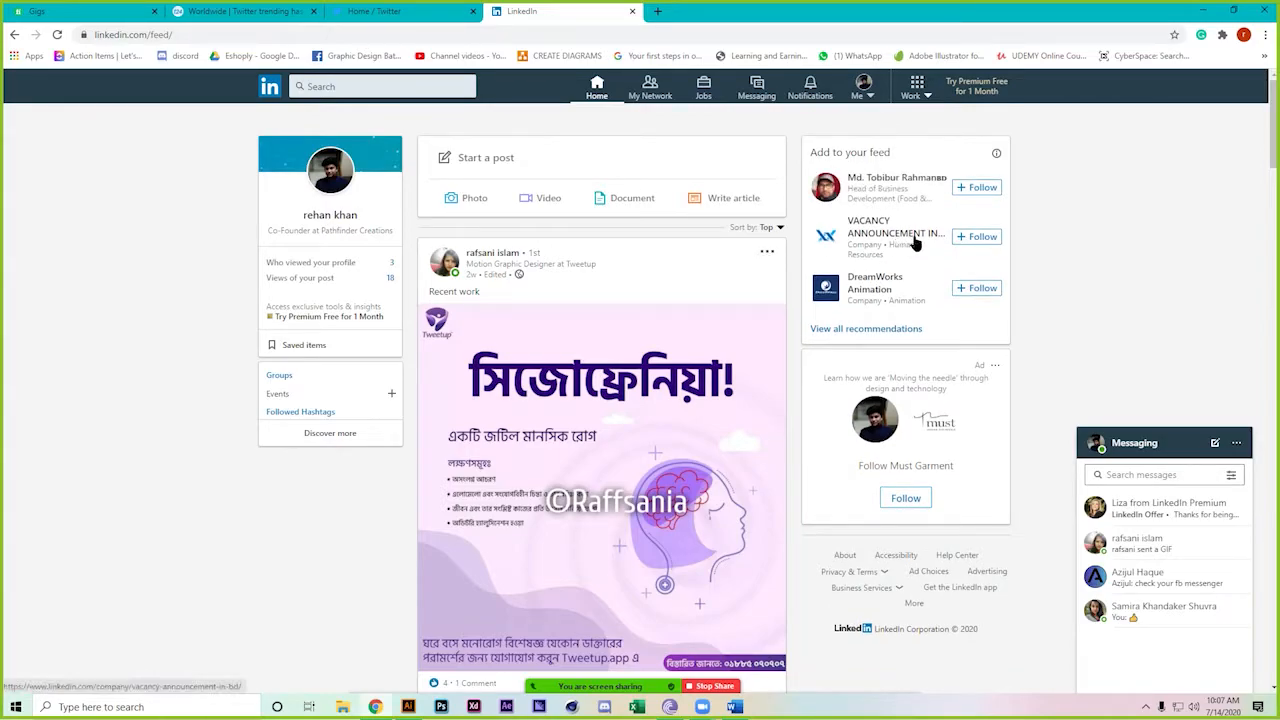
{"action": "left_click", "coordinate": [968, 237]}
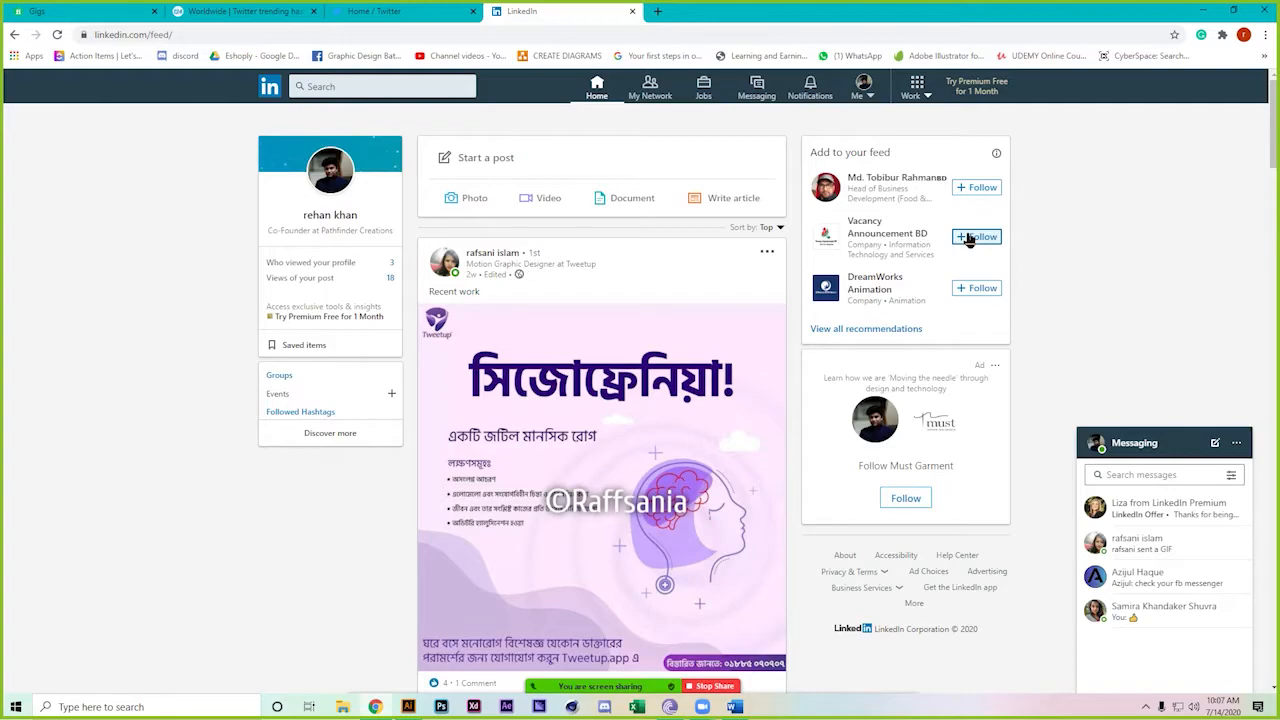
{"action": "left_click", "coordinate": [968, 239]}
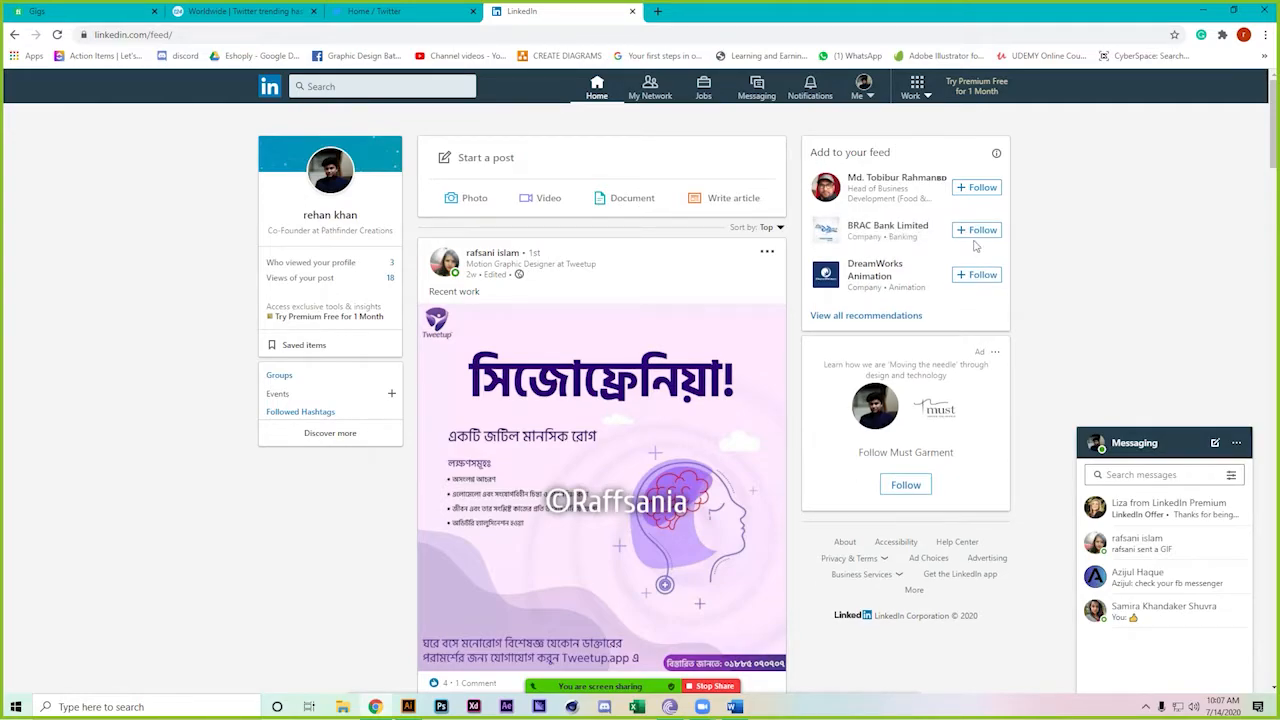
Refresh the feed and scroll through it, ending on the eLearning bd retouching tutorial post
{"action": "left_click", "coordinate": [57, 35]}
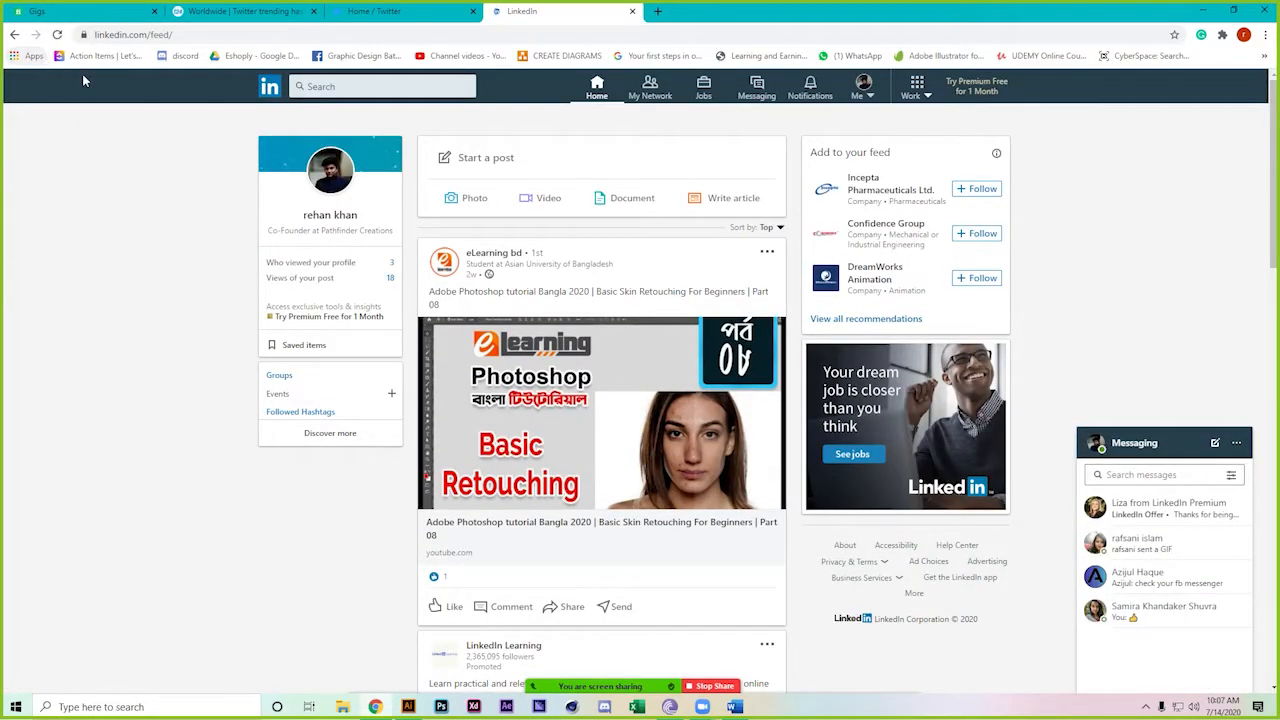
{"action": "scroll", "coordinate": [2, 478], "scroll_direction": "down", "scroll_amount": 2}
{"action": "scroll", "coordinate": [2, 478], "scroll_direction": "down", "scroll_amount": 2}
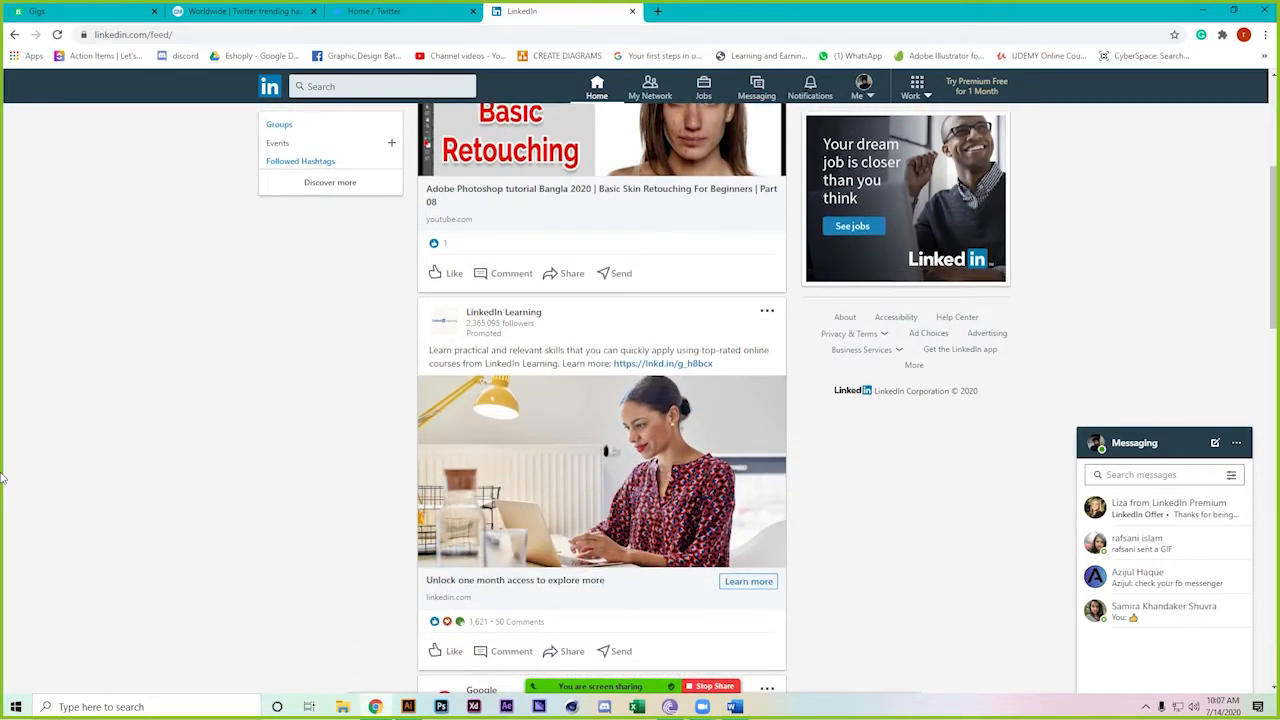
{"action": "scroll", "coordinate": [2, 478], "scroll_direction": "down", "scroll_amount": 4}
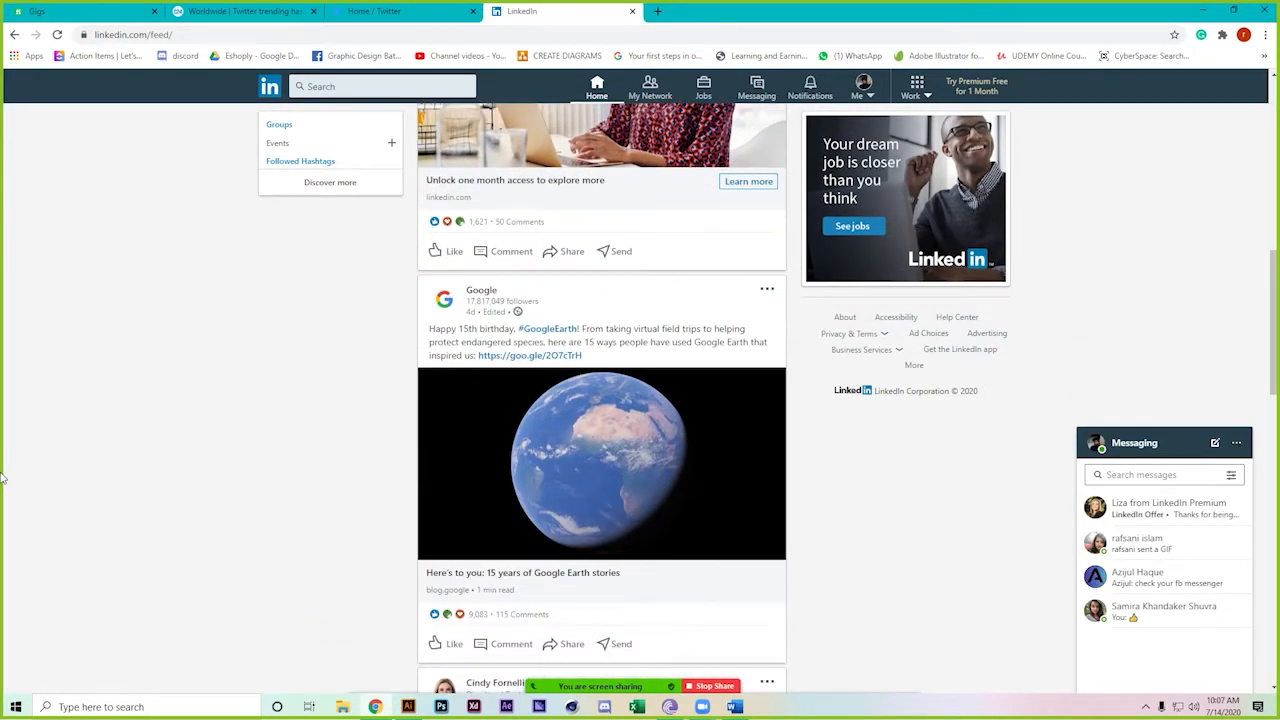
{"action": "scroll", "coordinate": [2, 478], "scroll_direction": "down", "scroll_amount": 6}
{"action": "scroll", "coordinate": [2, 478], "scroll_direction": "down", "scroll_amount": 1}
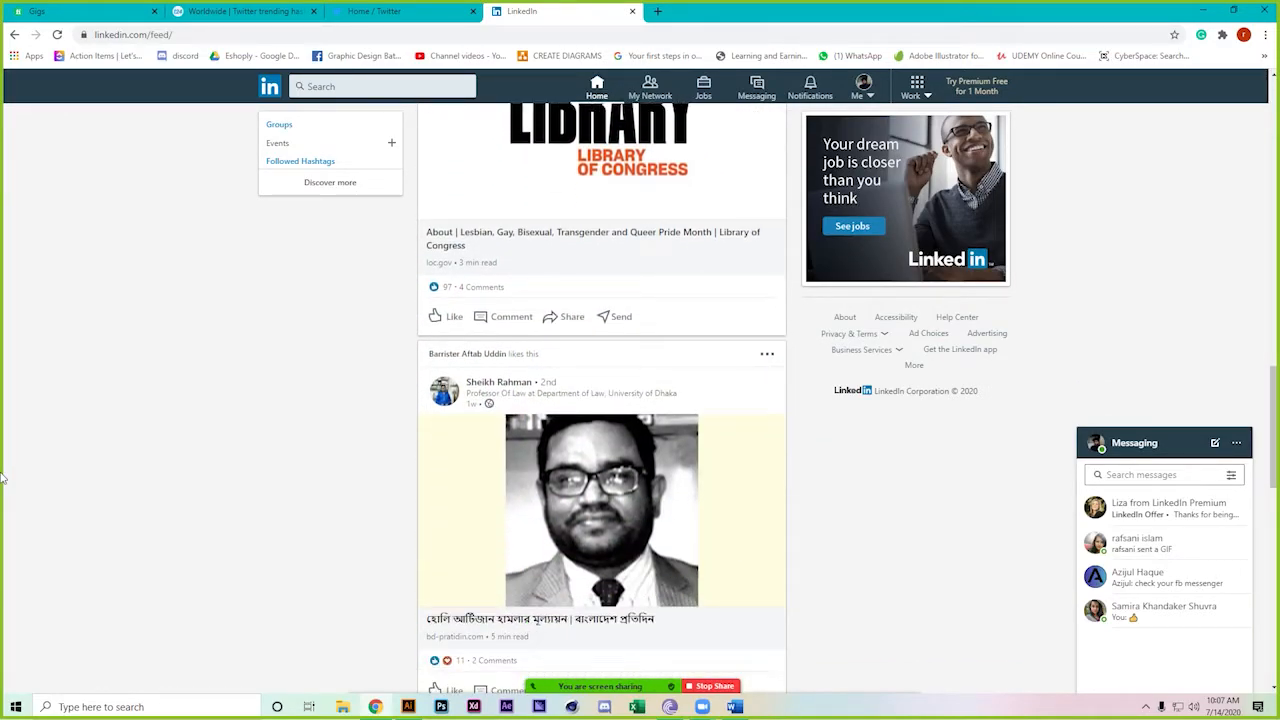
{"action": "scroll", "coordinate": [2, 478], "scroll_direction": "up", "scroll_amount": 12}
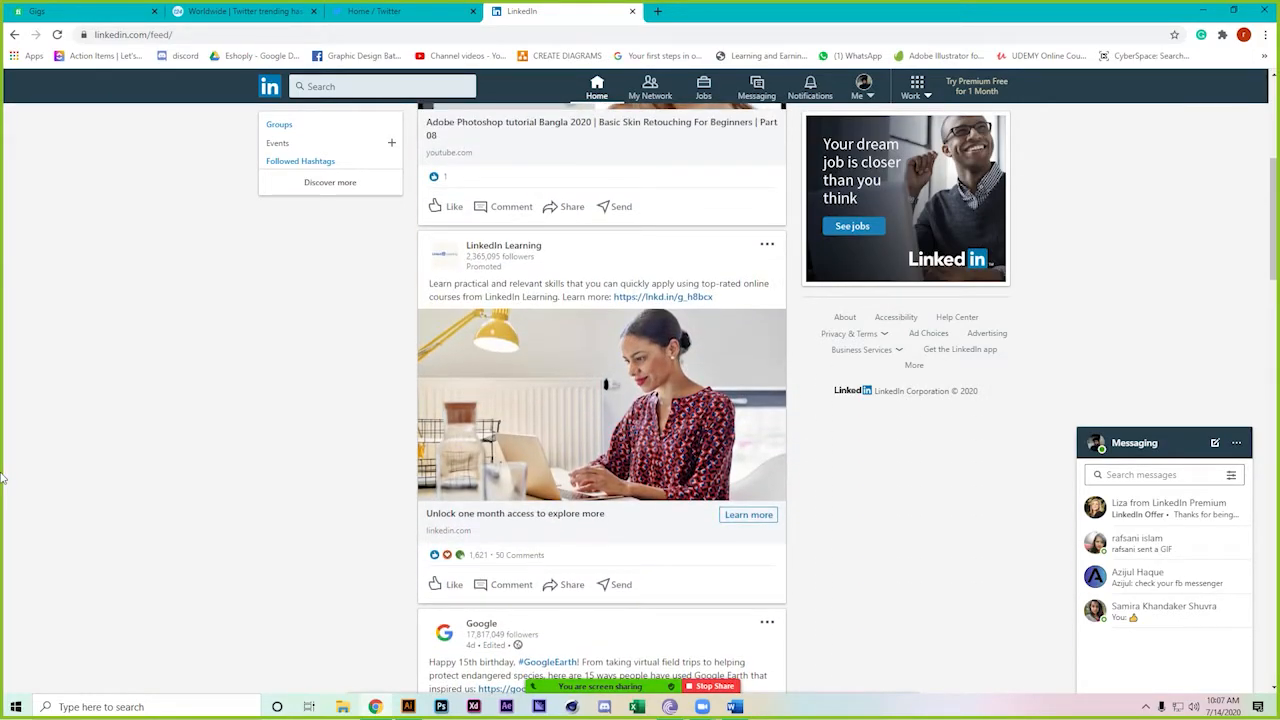
{"action": "scroll", "coordinate": [2, 478], "scroll_direction": "up", "scroll_amount": 3}
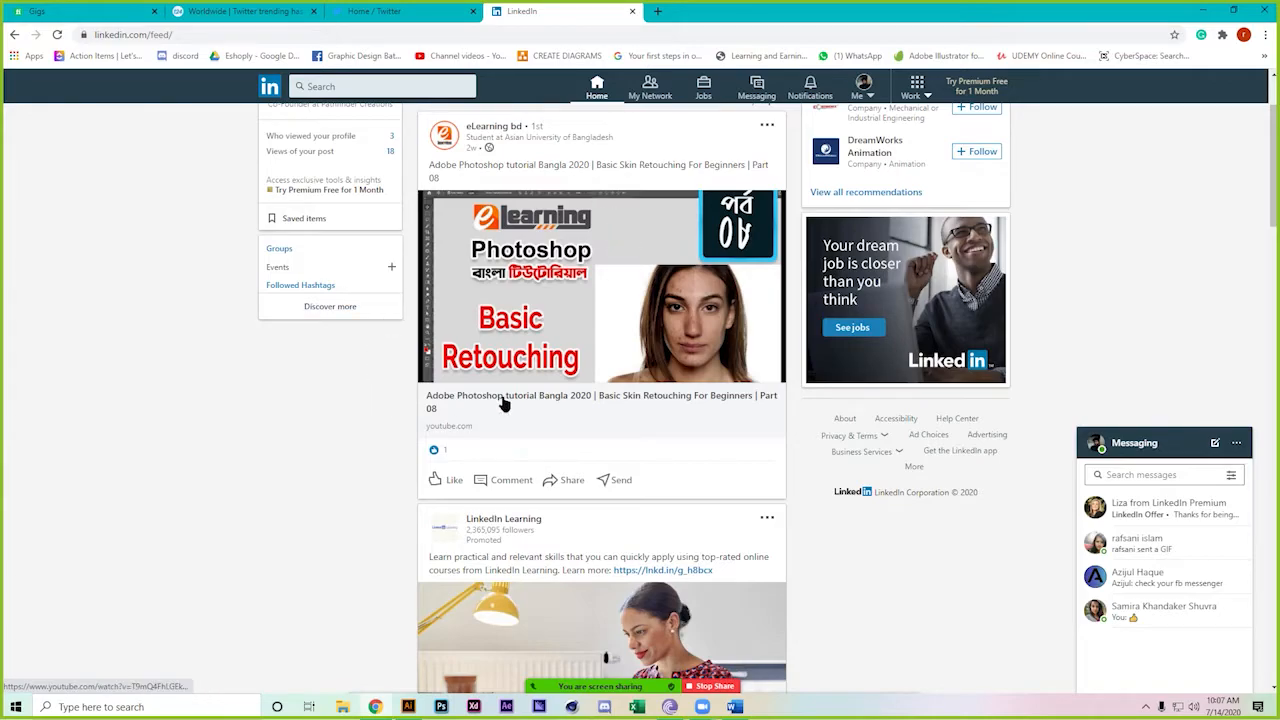
{"action": "scroll", "coordinate": [502, 405], "scroll_direction": "up", "scroll_amount": 2}
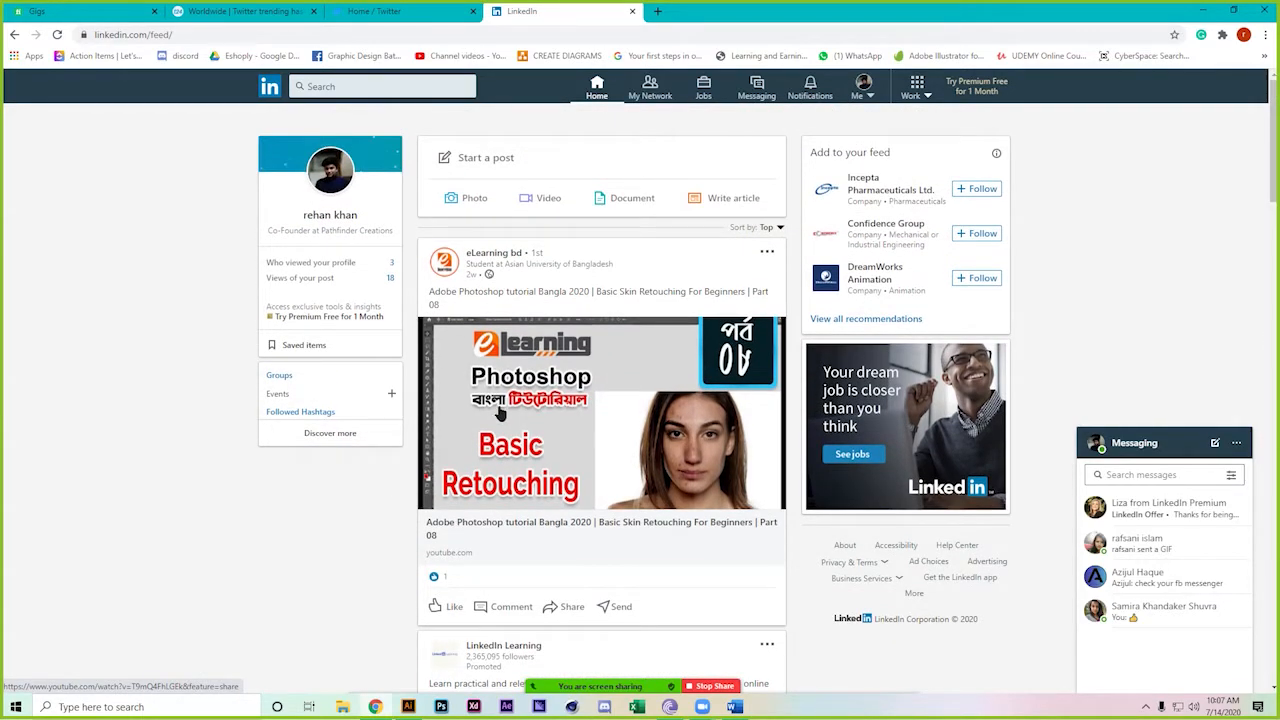
{"action": "scroll", "coordinate": [440, 395], "scroll_direction": "down", "scroll_amount": 2}
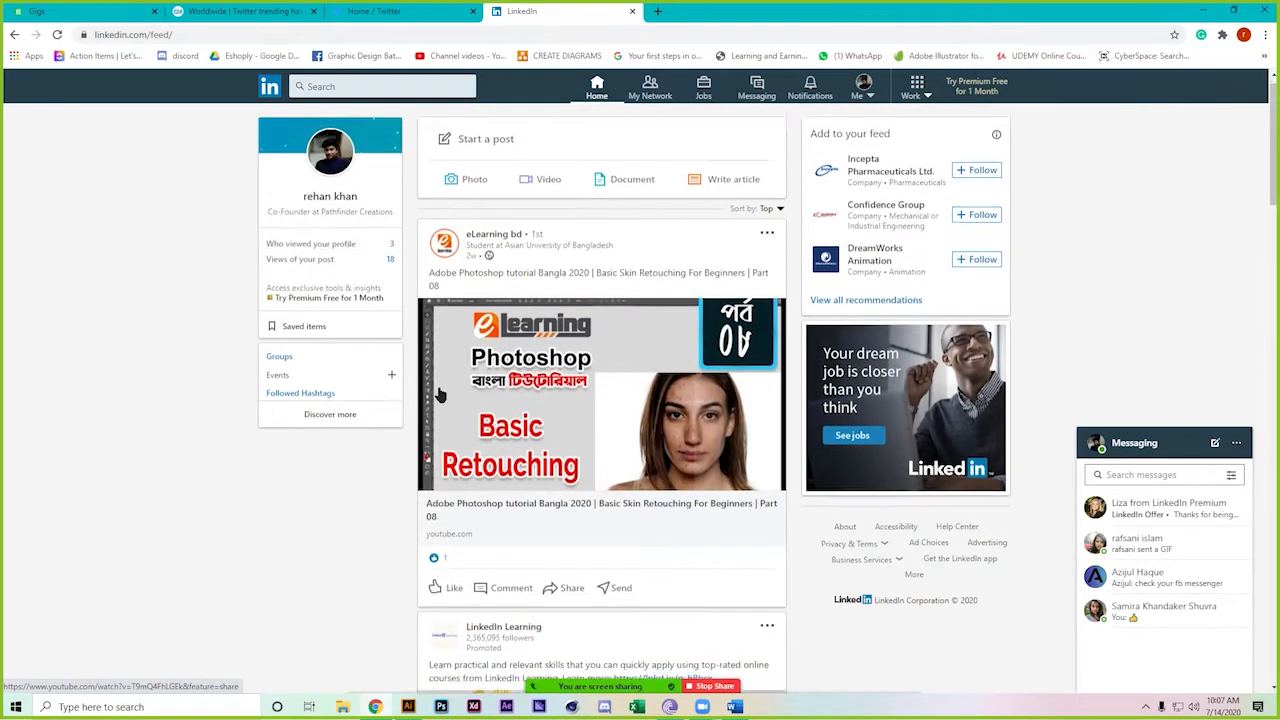
{"action": "scroll", "coordinate": [437, 396], "scroll_direction": "up", "scroll_amount": 2}
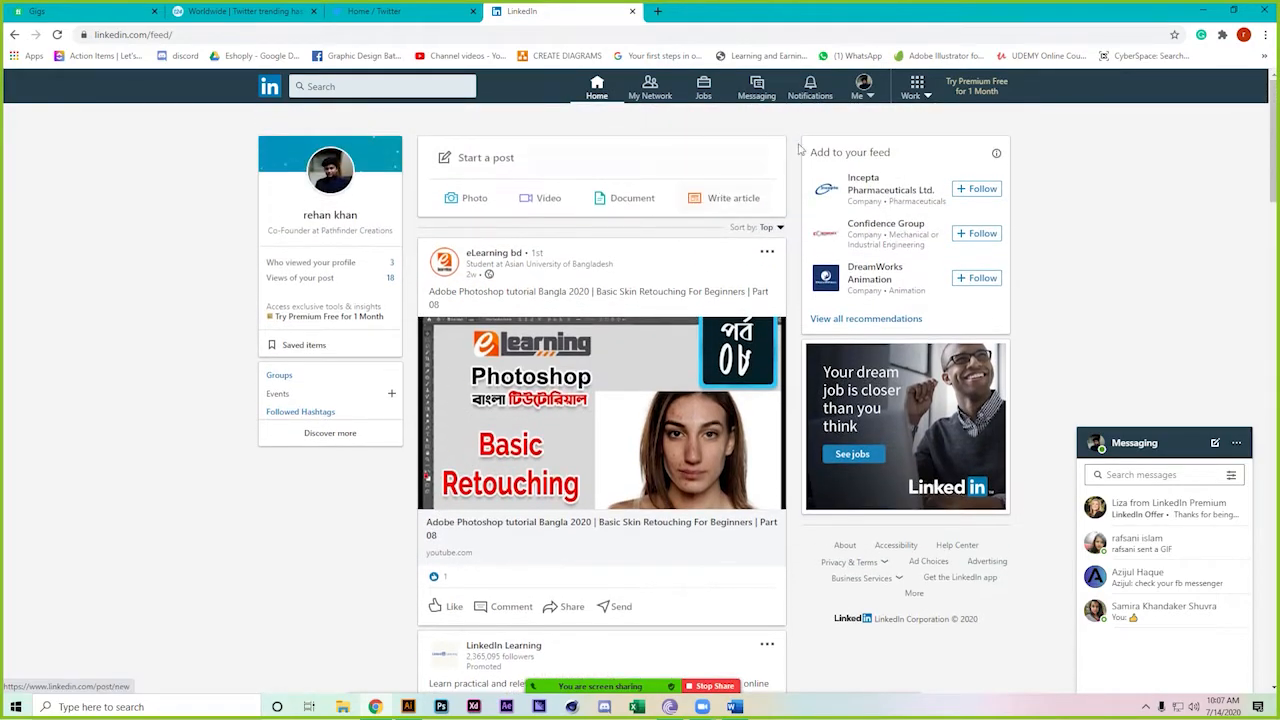
Go from the Me menu to your own LinkedIn profile and review its Experience and Education sections
{"action": "left_click", "coordinate": [858, 98]}
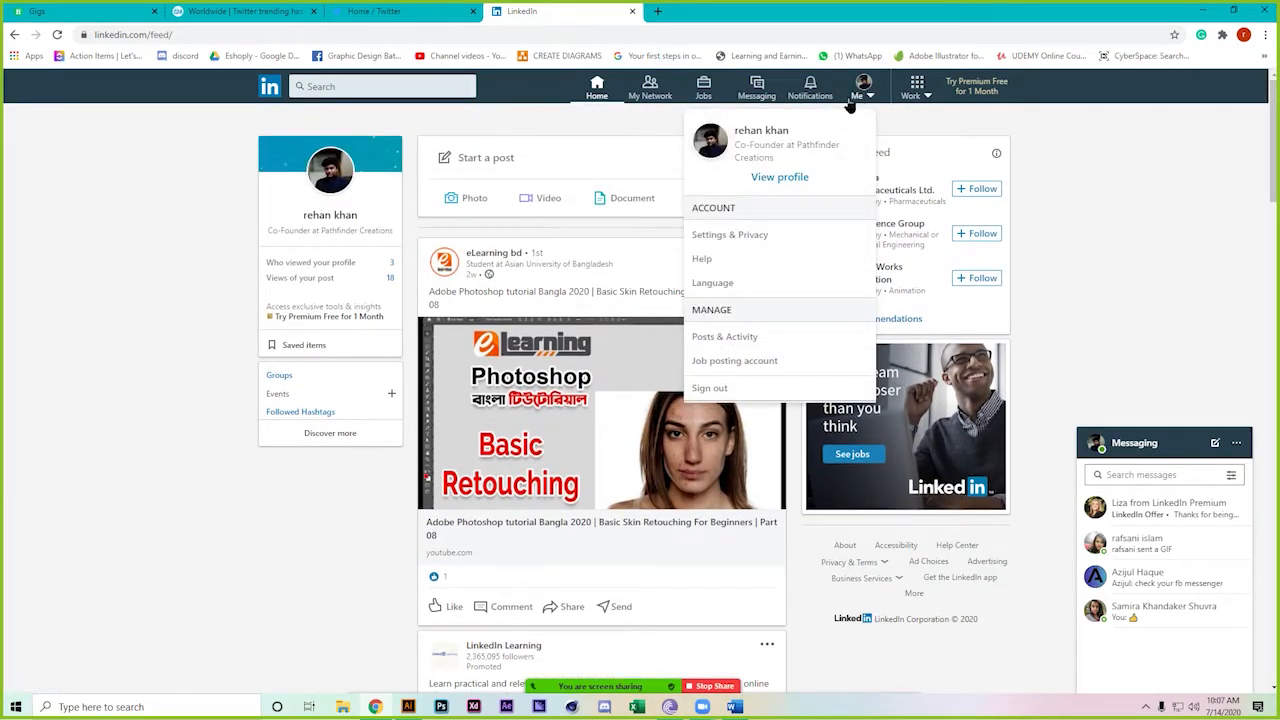
{"action": "left_click", "coordinate": [803, 178]}
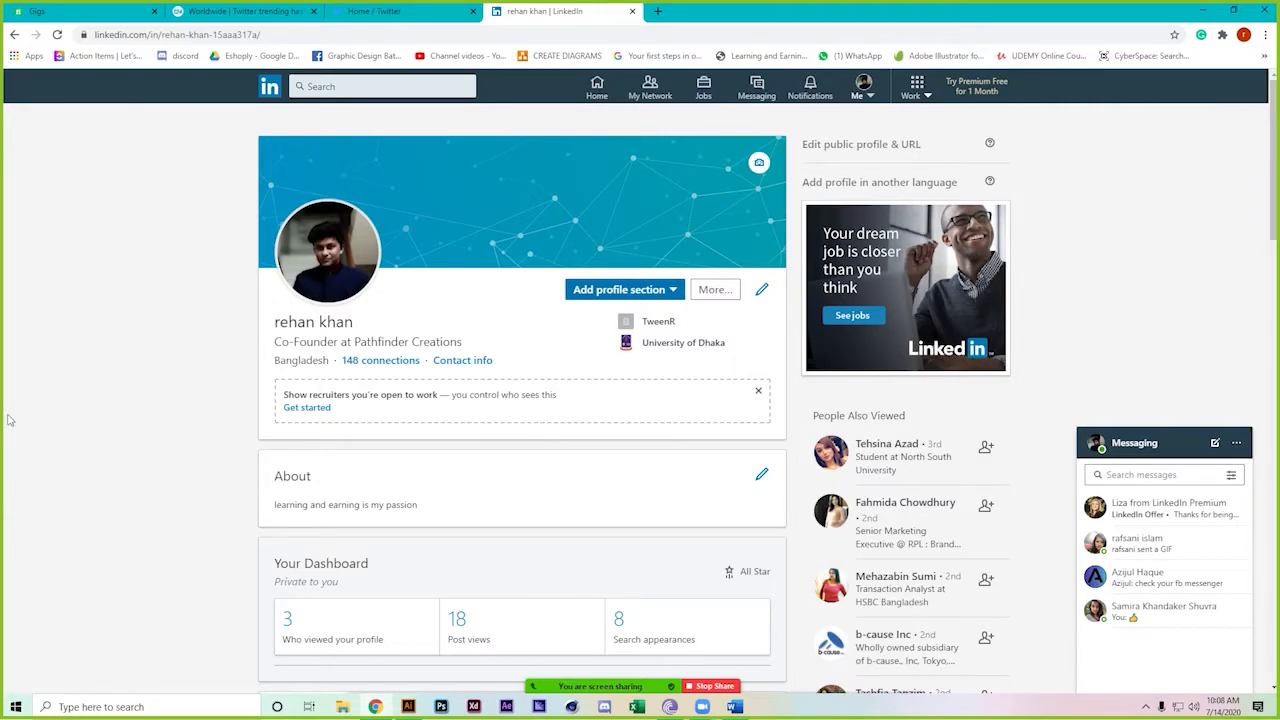
{"action": "scroll", "coordinate": [8, 420], "scroll_direction": "down", "scroll_amount": 3}
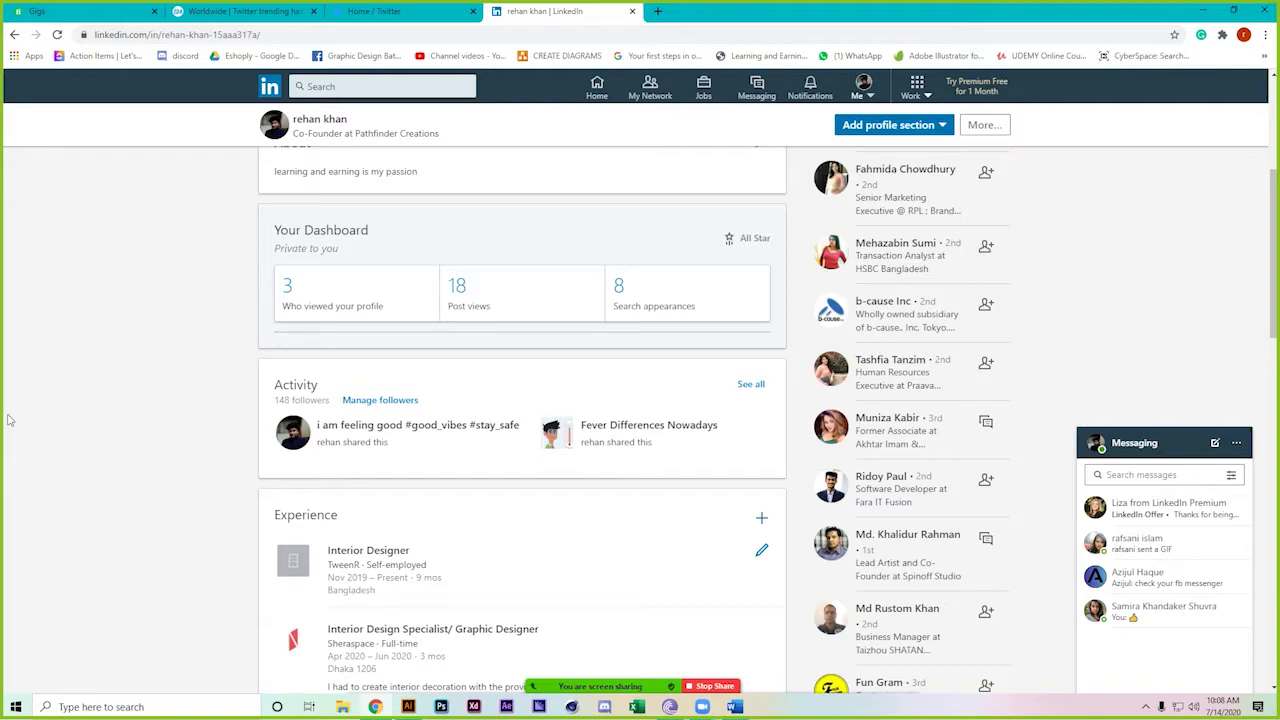
{"action": "scroll", "coordinate": [8, 420], "scroll_direction": "down", "scroll_amount": 2}
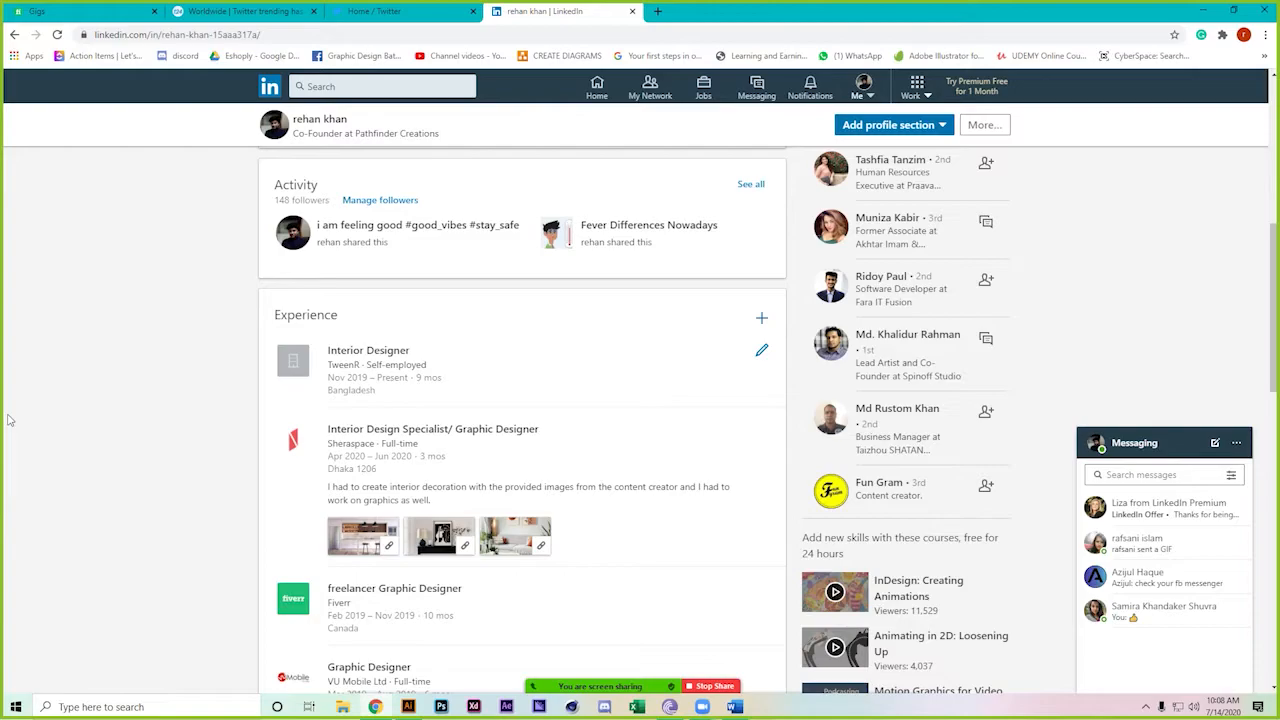
{"action": "scroll", "coordinate": [8, 420], "scroll_direction": "down", "scroll_amount": 4}
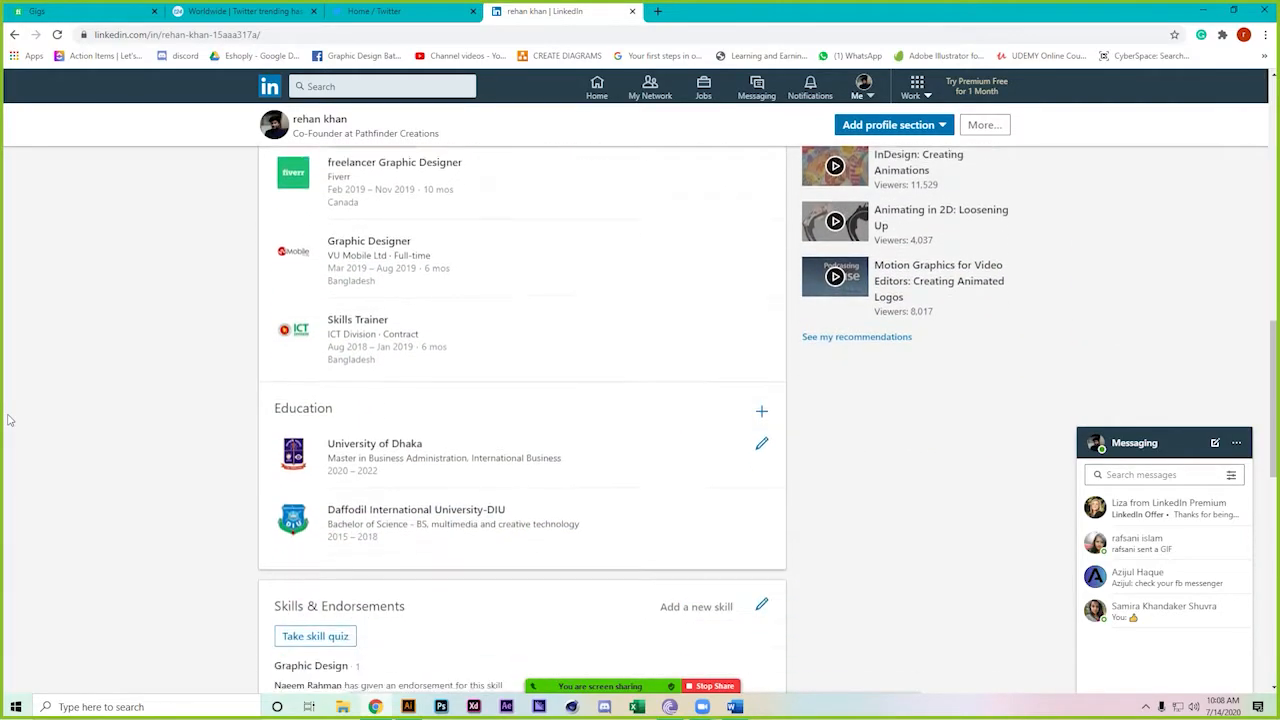
{"action": "scroll", "coordinate": [8, 420], "scroll_direction": "up", "scroll_amount": 2}
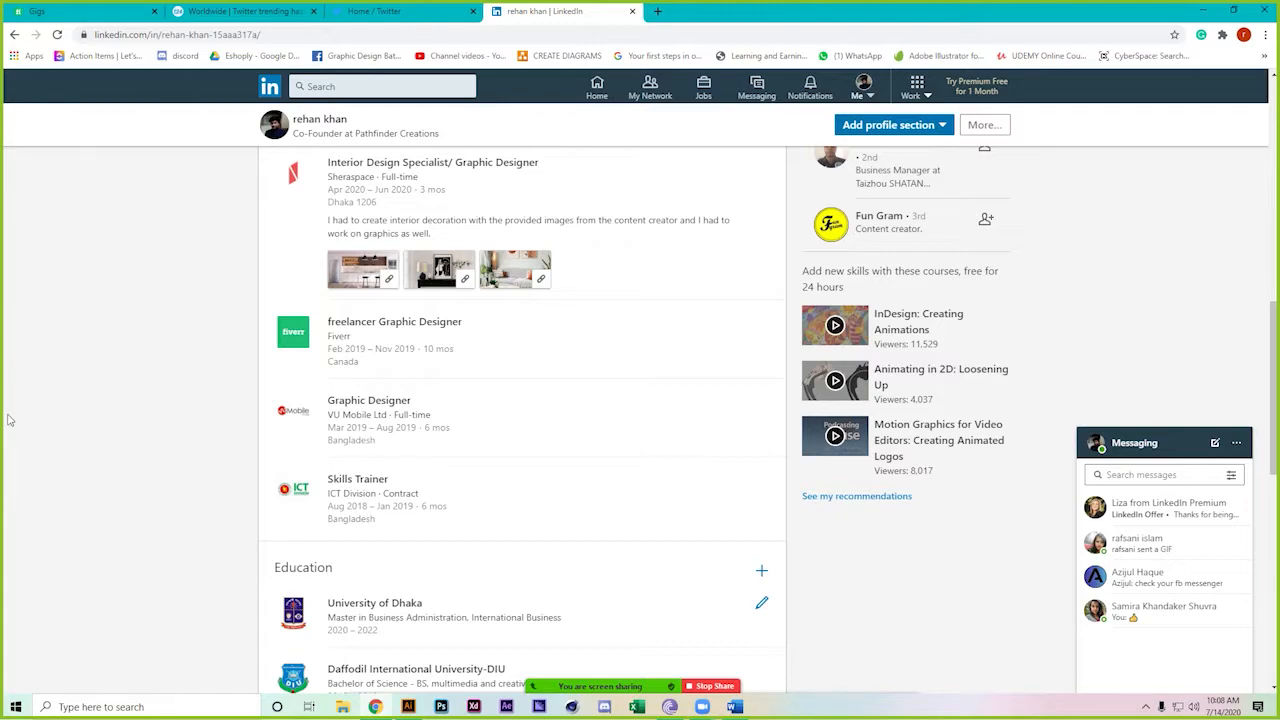
{"action": "scroll", "coordinate": [8, 420], "scroll_direction": "down", "scroll_amount": 1}
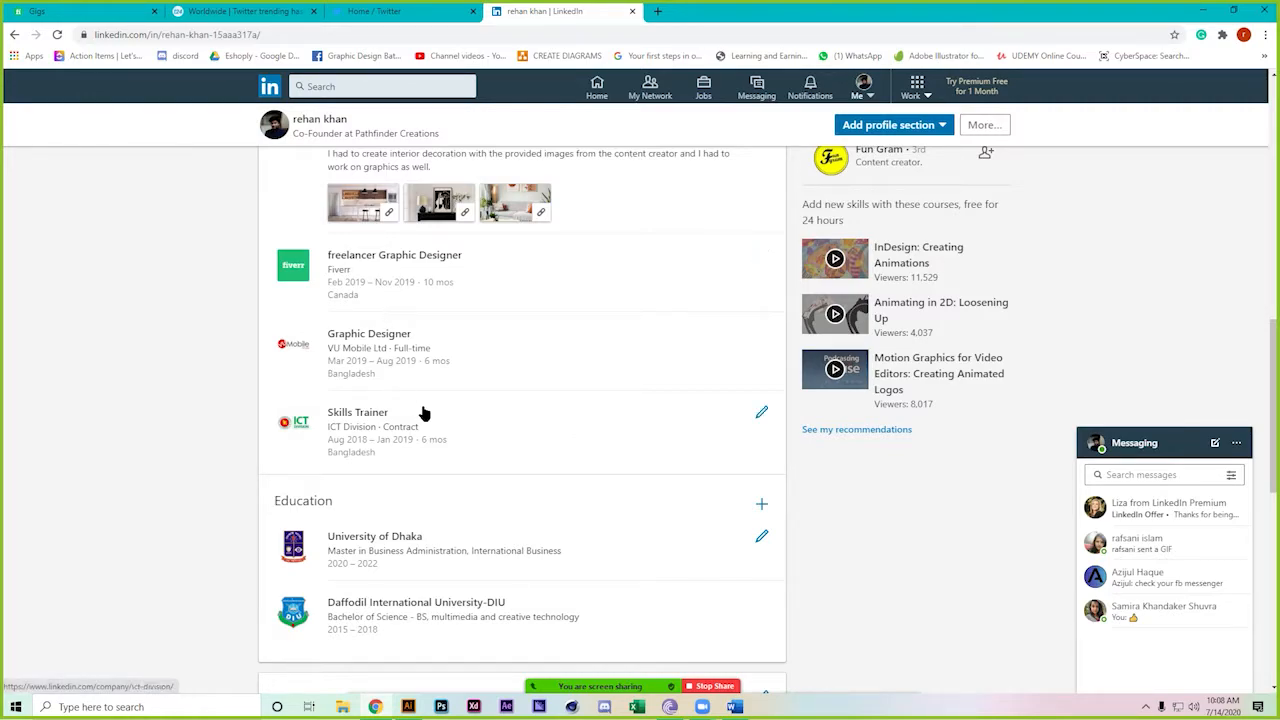
{"action": "scroll", "coordinate": [423, 411], "scroll_direction": "up", "scroll_amount": 3}
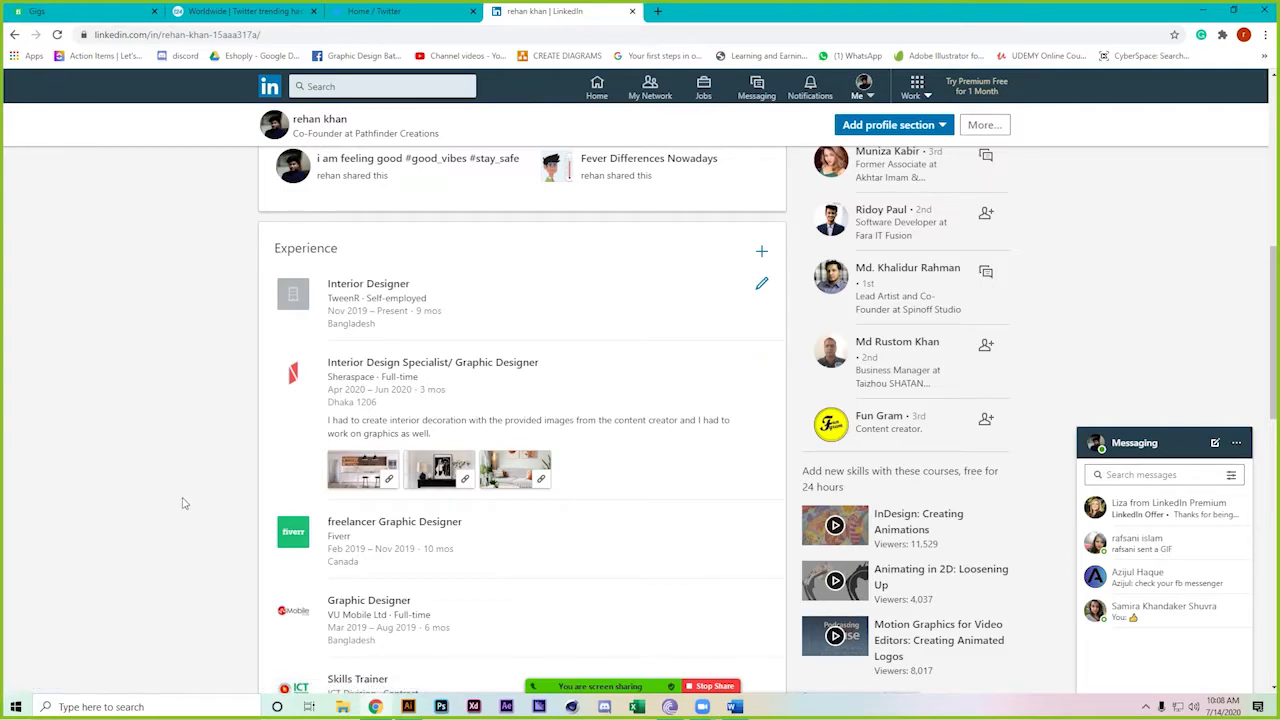
{"action": "scroll", "coordinate": [183, 503], "scroll_direction": "up", "scroll_amount": 2}
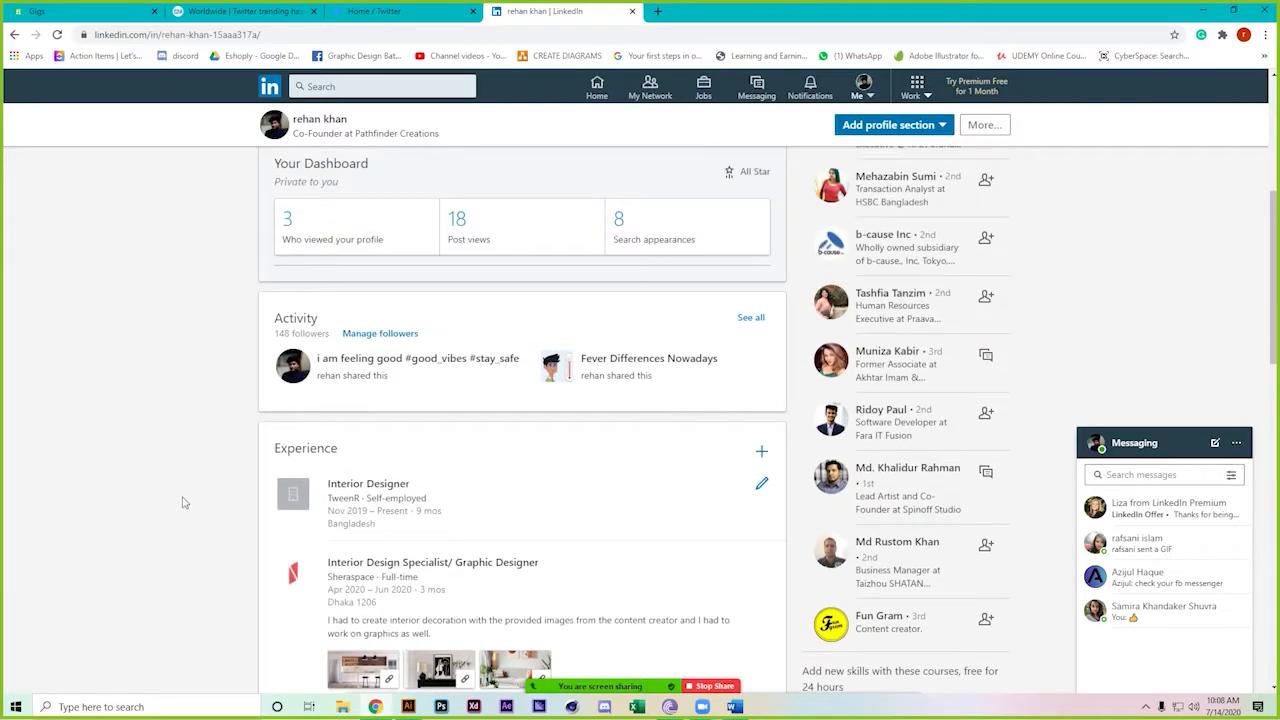
{"action": "scroll", "coordinate": [183, 503], "scroll_direction": "up", "scroll_amount": 1}
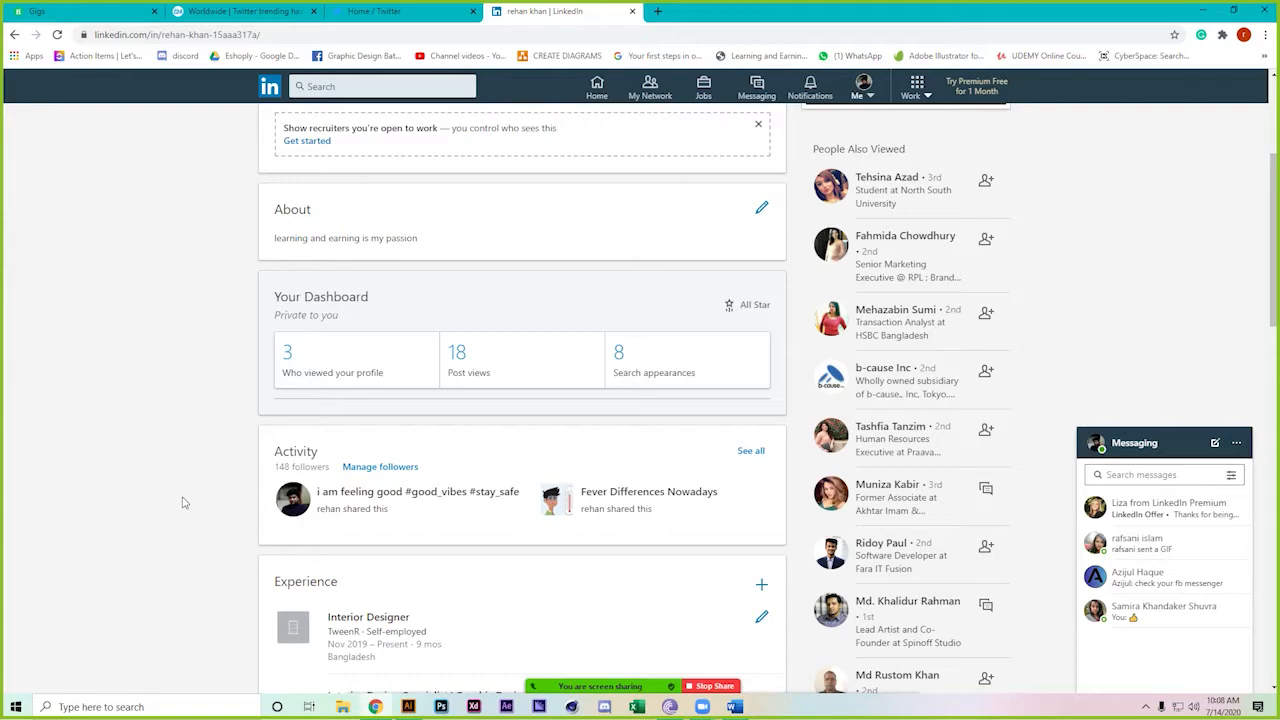
Close the Twitter tab and reload trends24's Worldwide page to see the newest hourly trends, led by Naya
{"action": "left_click", "coordinate": [420, 12]}
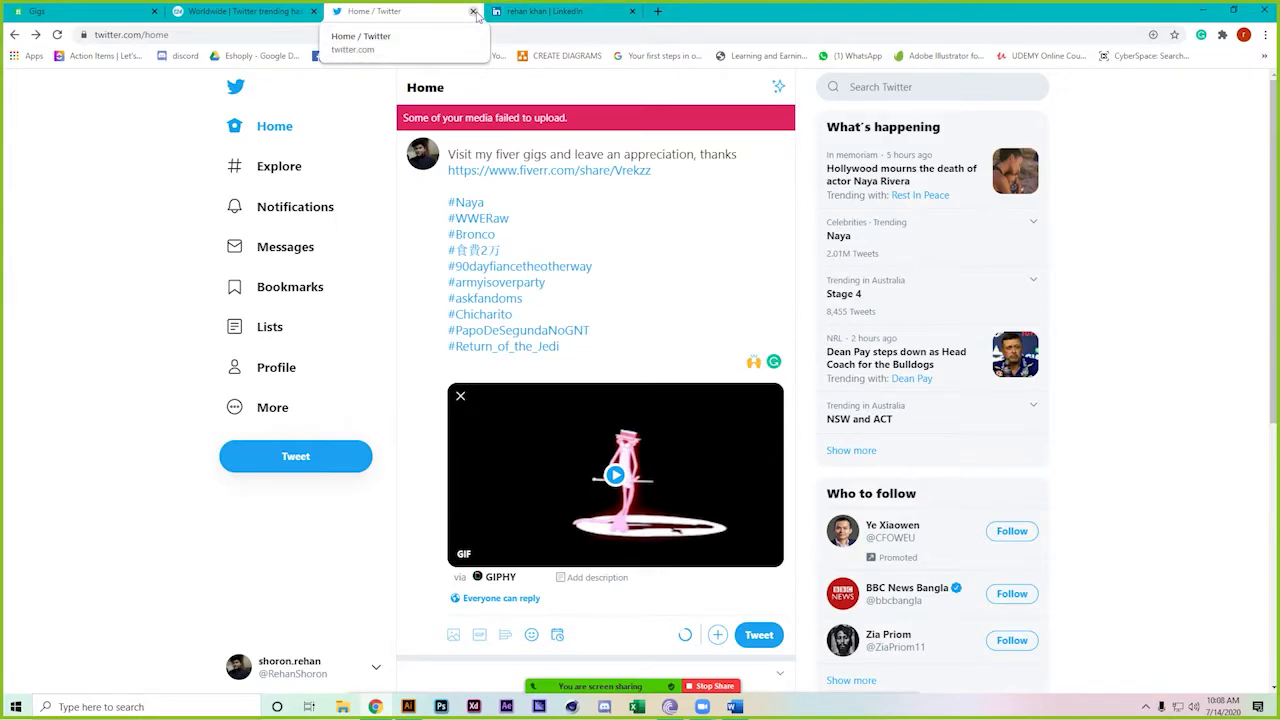
{"action": "left_click", "coordinate": [474, 12]}
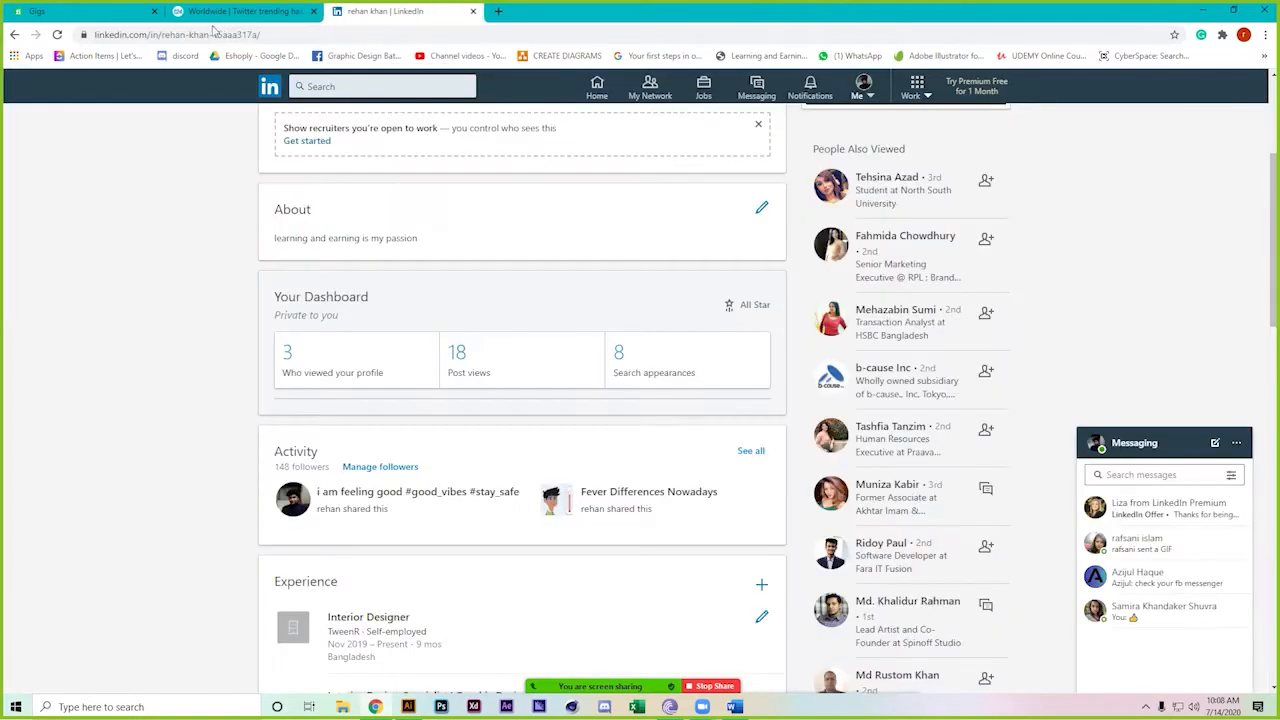
{"action": "left_click", "coordinate": [224, 10]}
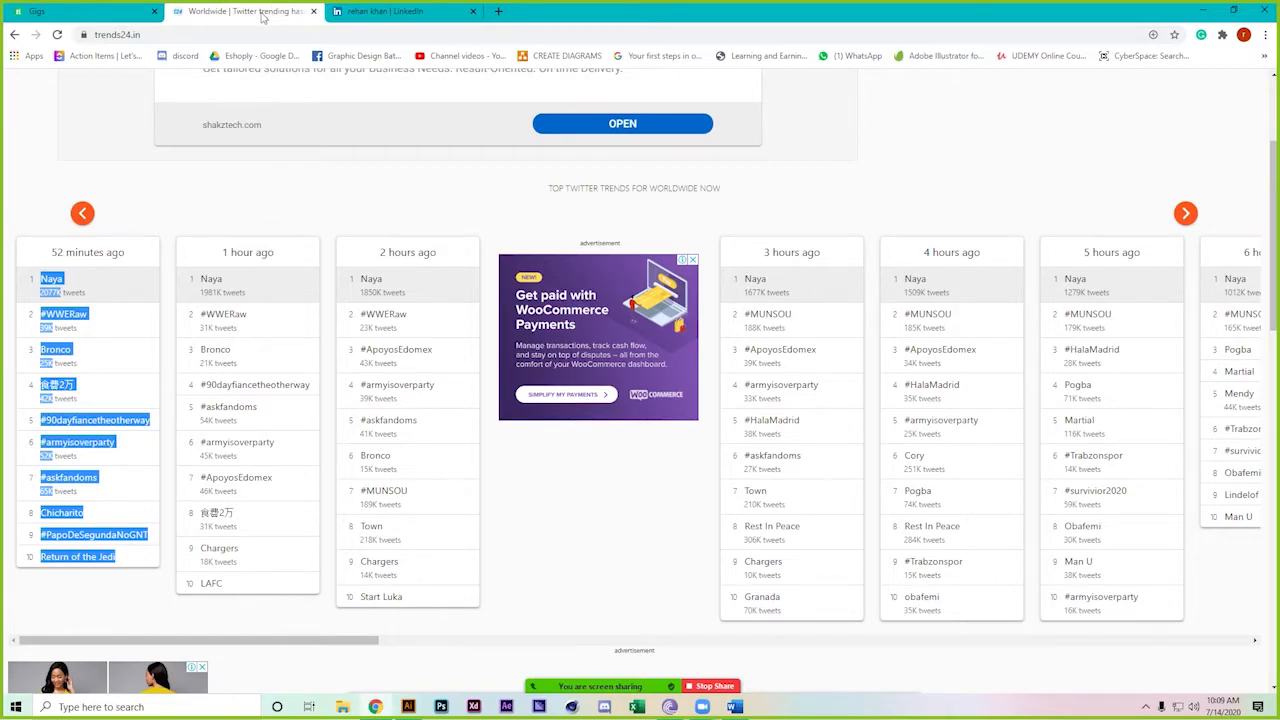
{"action": "left_click", "coordinate": [57, 34]}
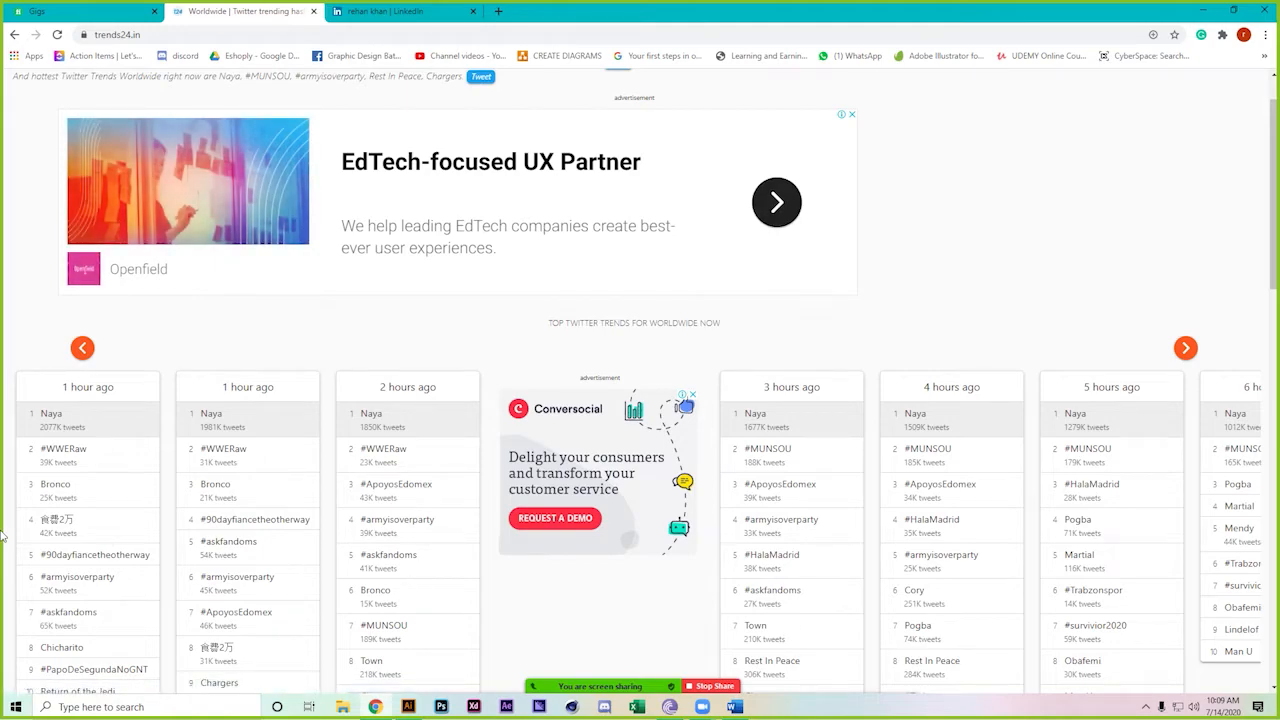
{"action": "scroll", "coordinate": [3, 537], "scroll_direction": "down", "scroll_amount": 1}
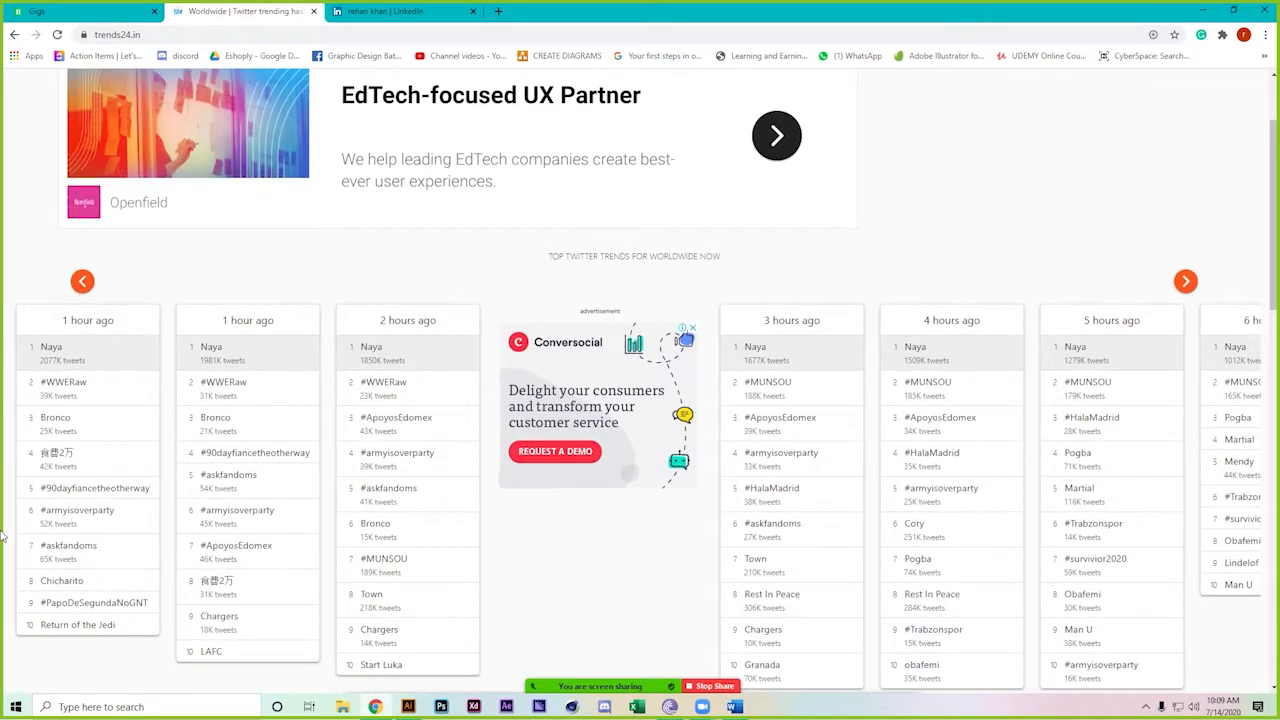
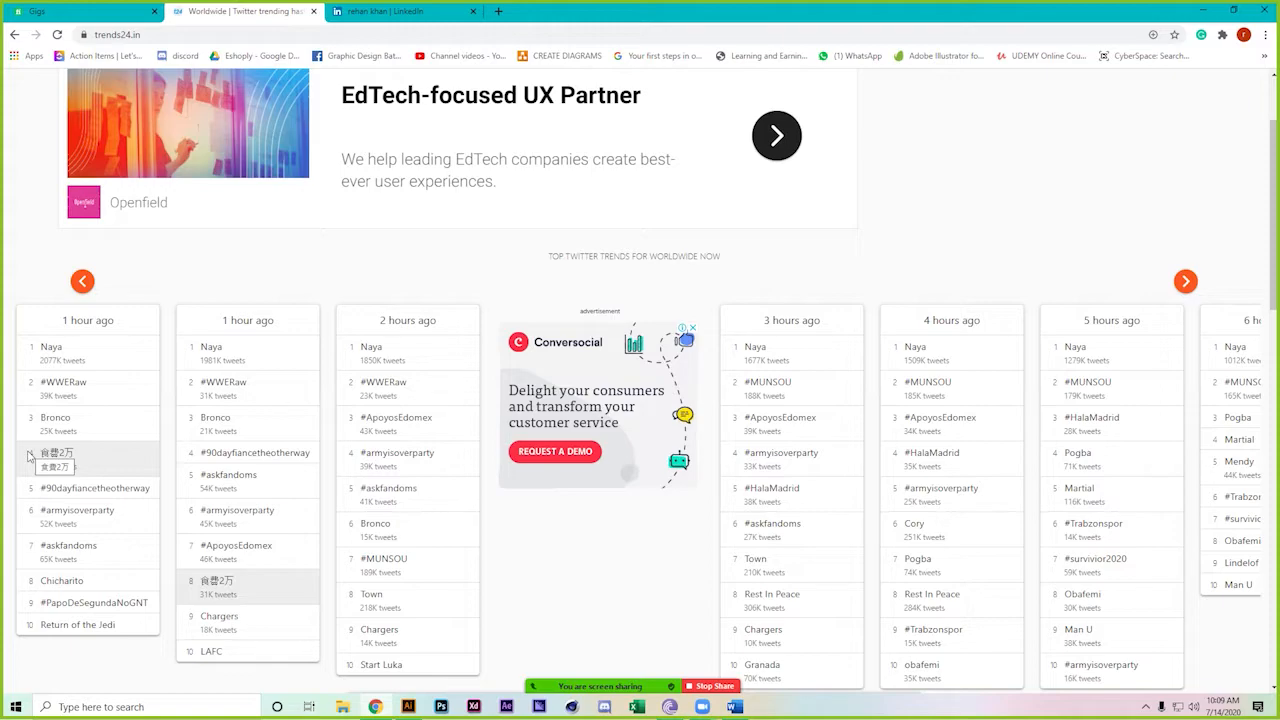
Open Twitter in a new tab and go to a recently searched user's profile
{"action": "key", "text": "ctrl+t"}
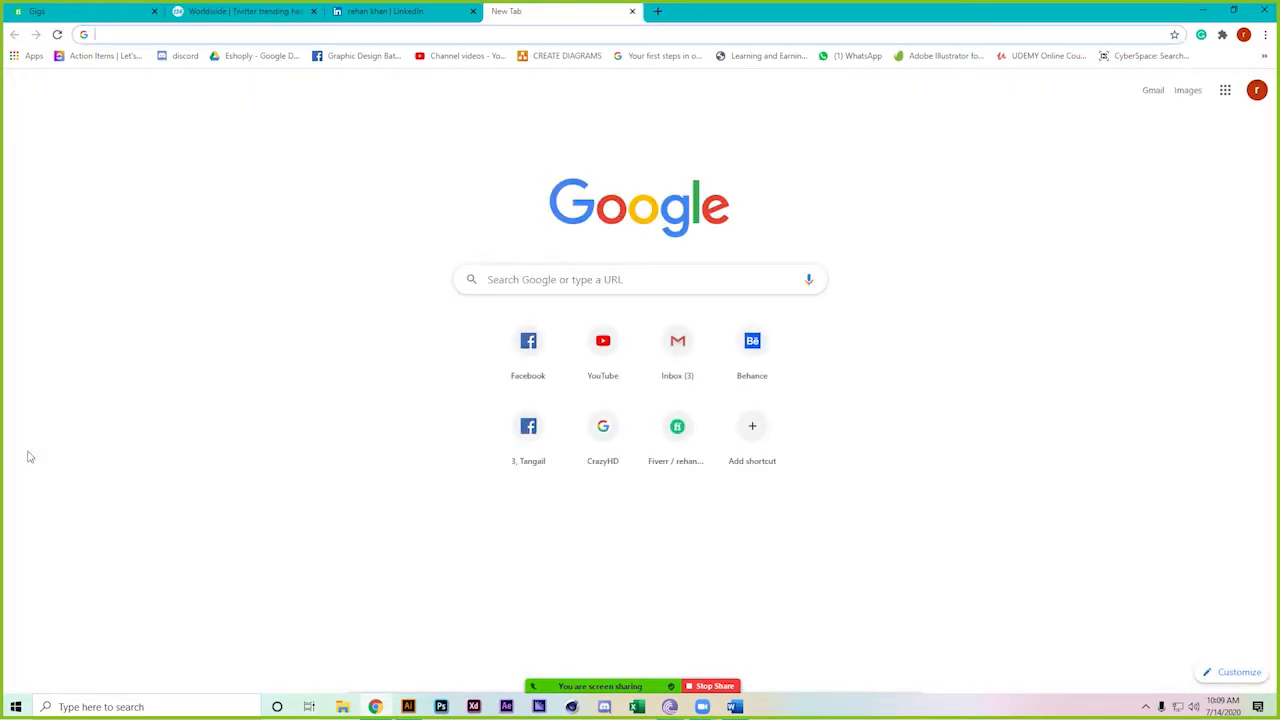
{"action": "type", "text": "tw"}
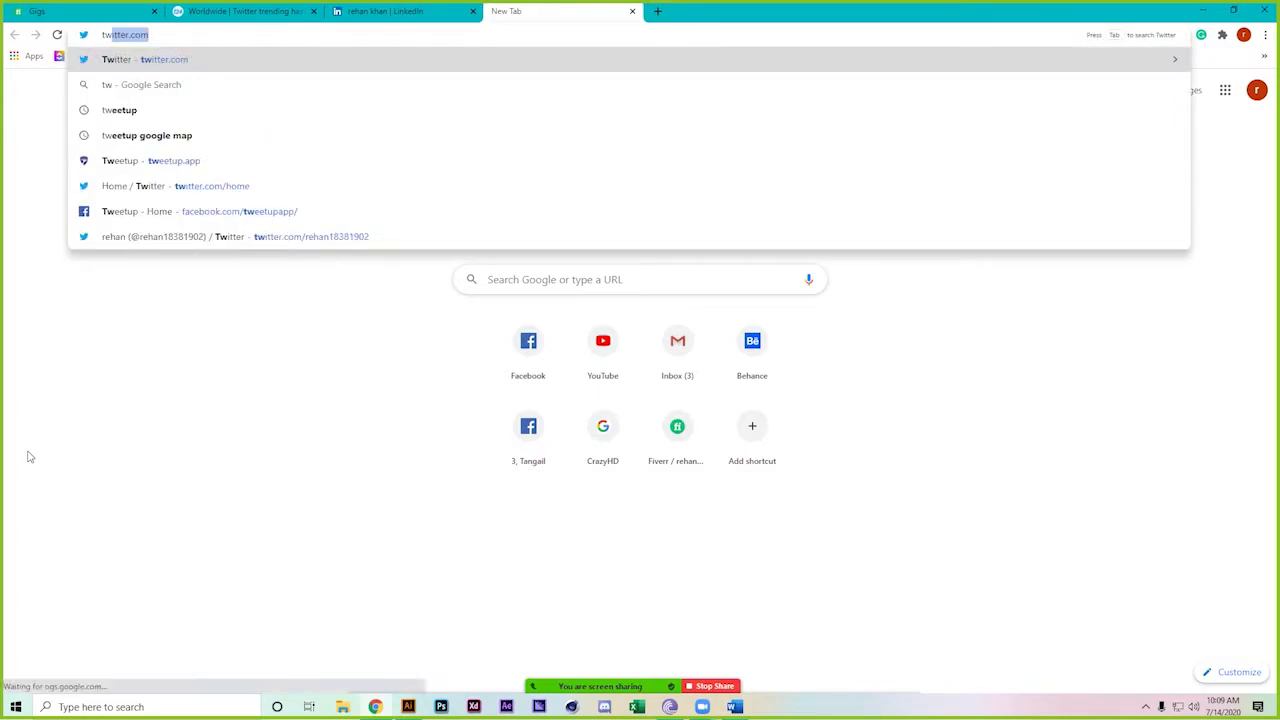
{"action": "key", "text": "Return"}
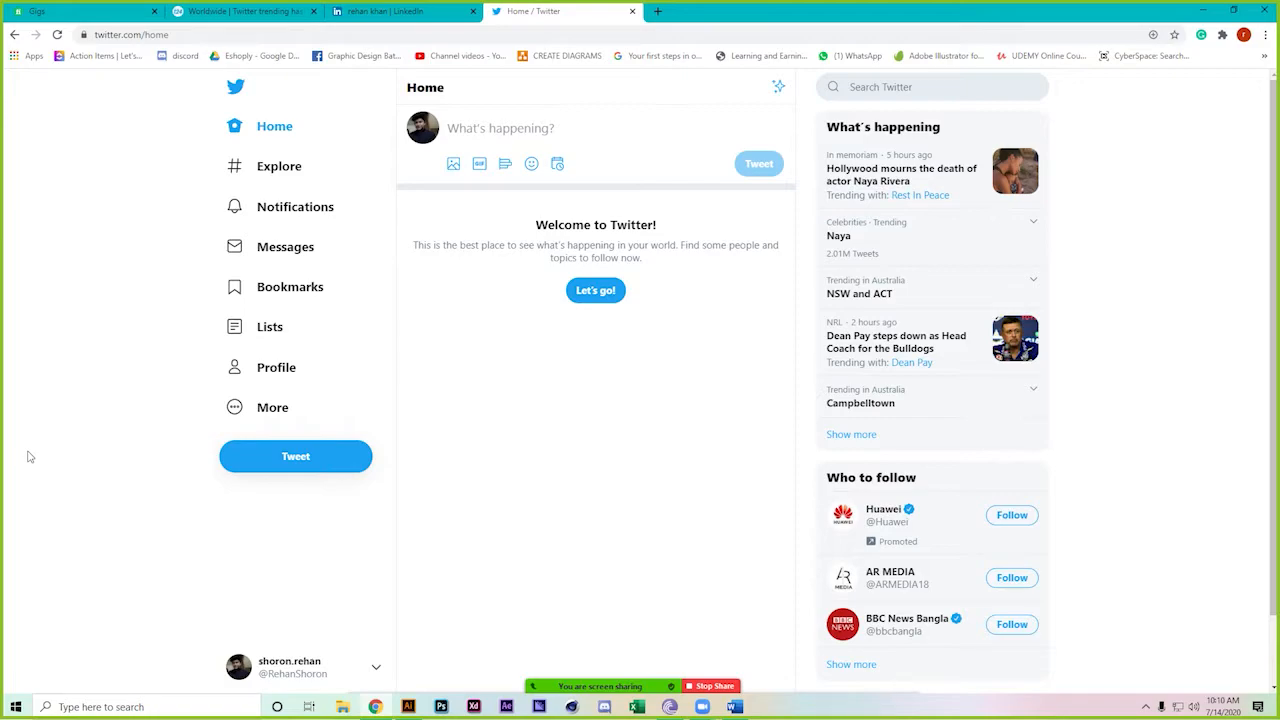
{"action": "left_click", "coordinate": [845, 87]}
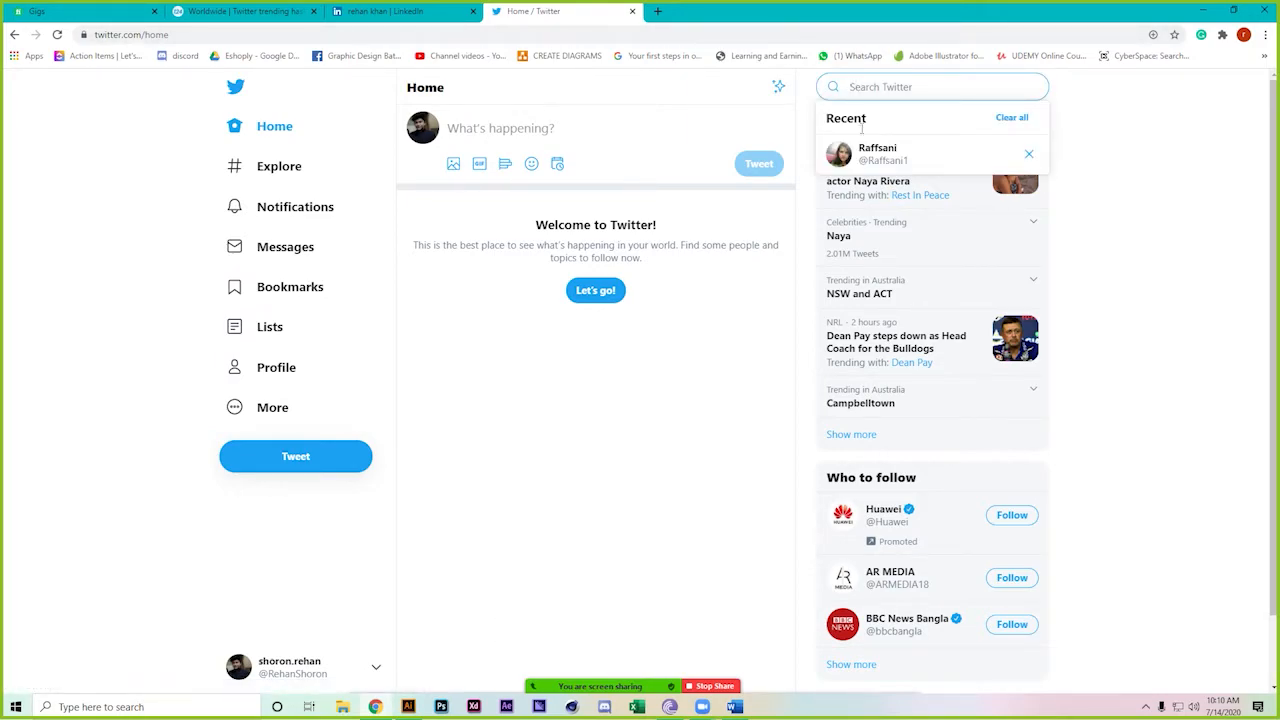
{"action": "left_click", "coordinate": [880, 158]}
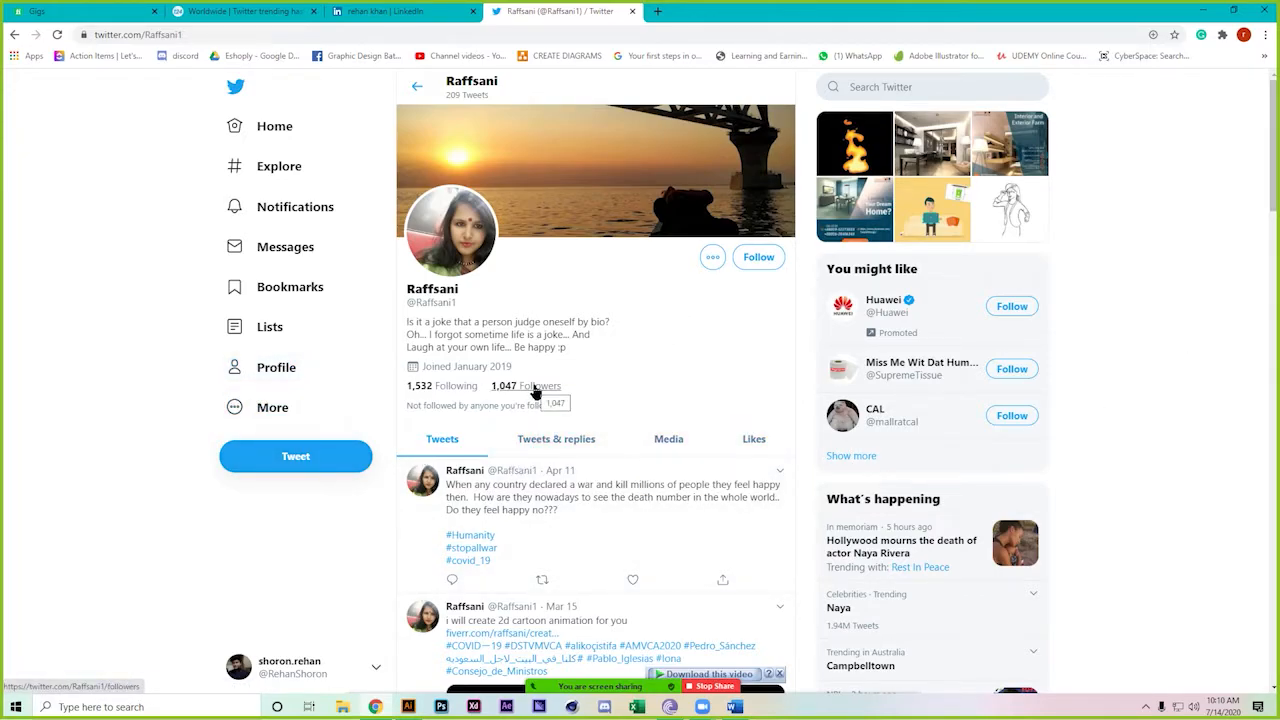
Show the 1,532 accounts this user follows and scroll through the list
{"action": "left_click", "coordinate": [444, 396]}
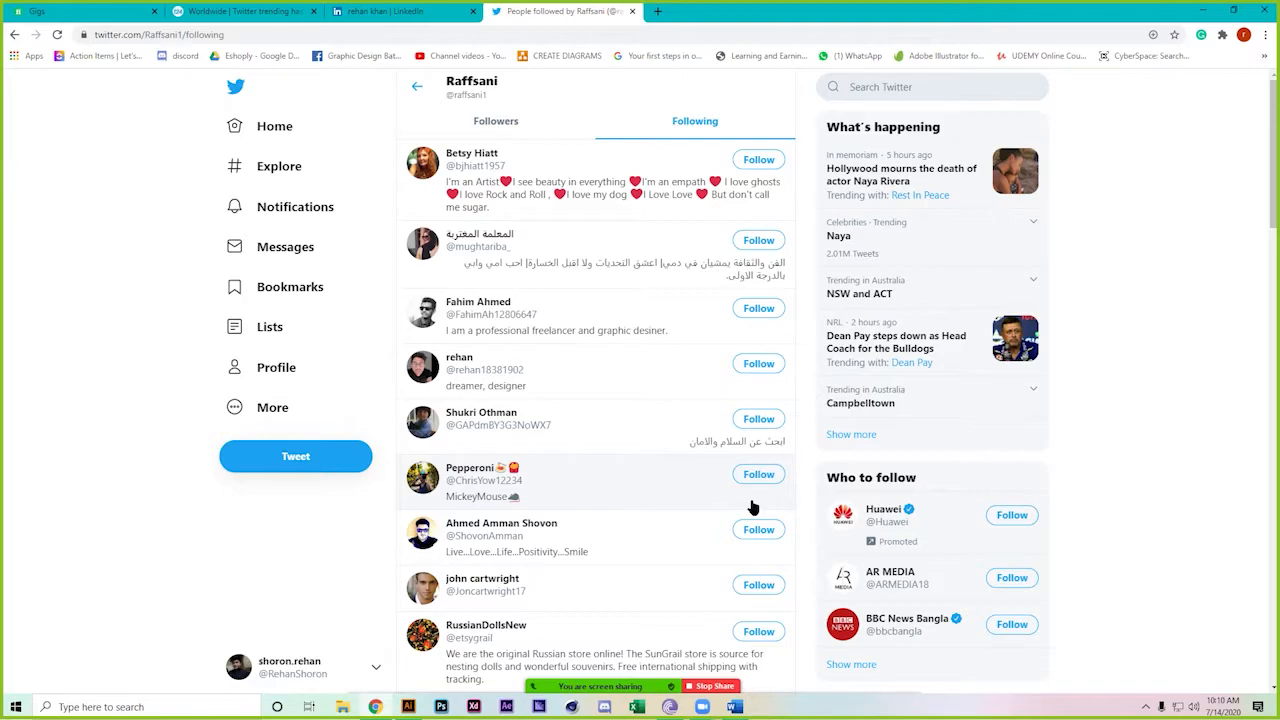
{"action": "scroll", "coordinate": [753, 508], "scroll_direction": "down", "scroll_amount": 2}
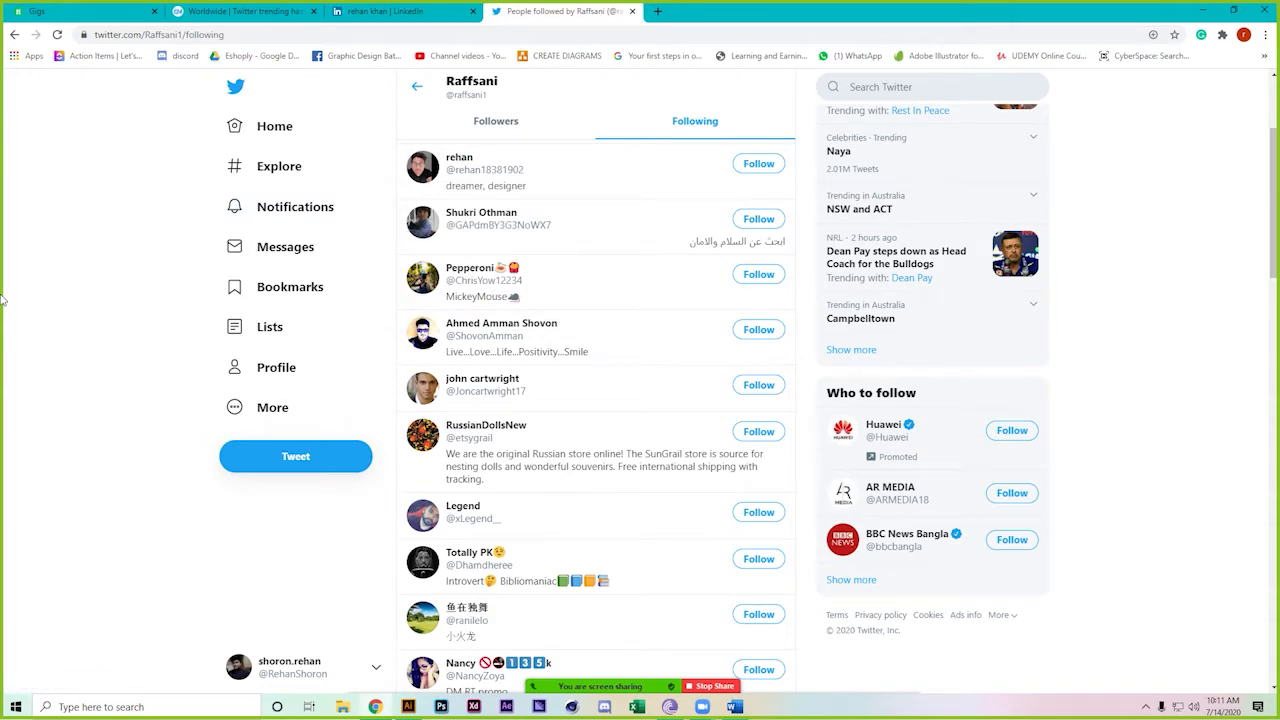
{"action": "mouse_move", "coordinate": [511, 176]}
Close the Twitter tab and switch to the Fiverr Gigs management page
{"action": "left_click", "coordinate": [631, 11]}
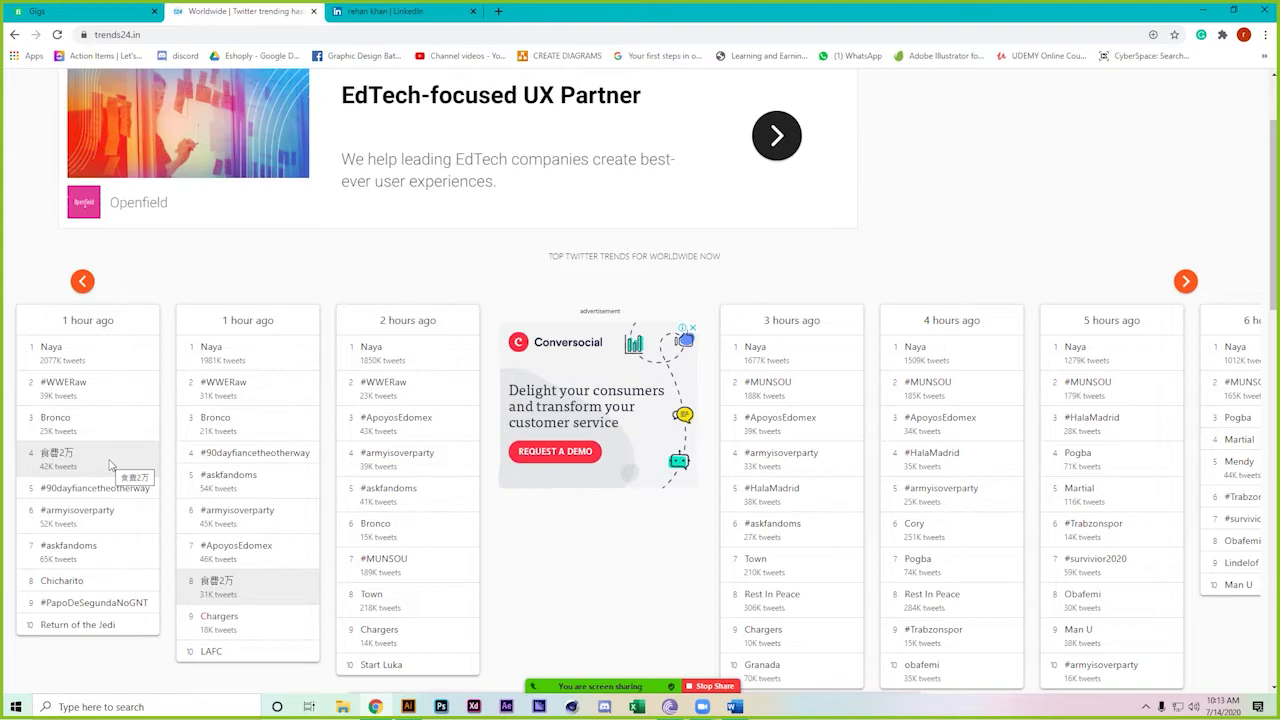
{"action": "left_click", "coordinate": [60, 11]}
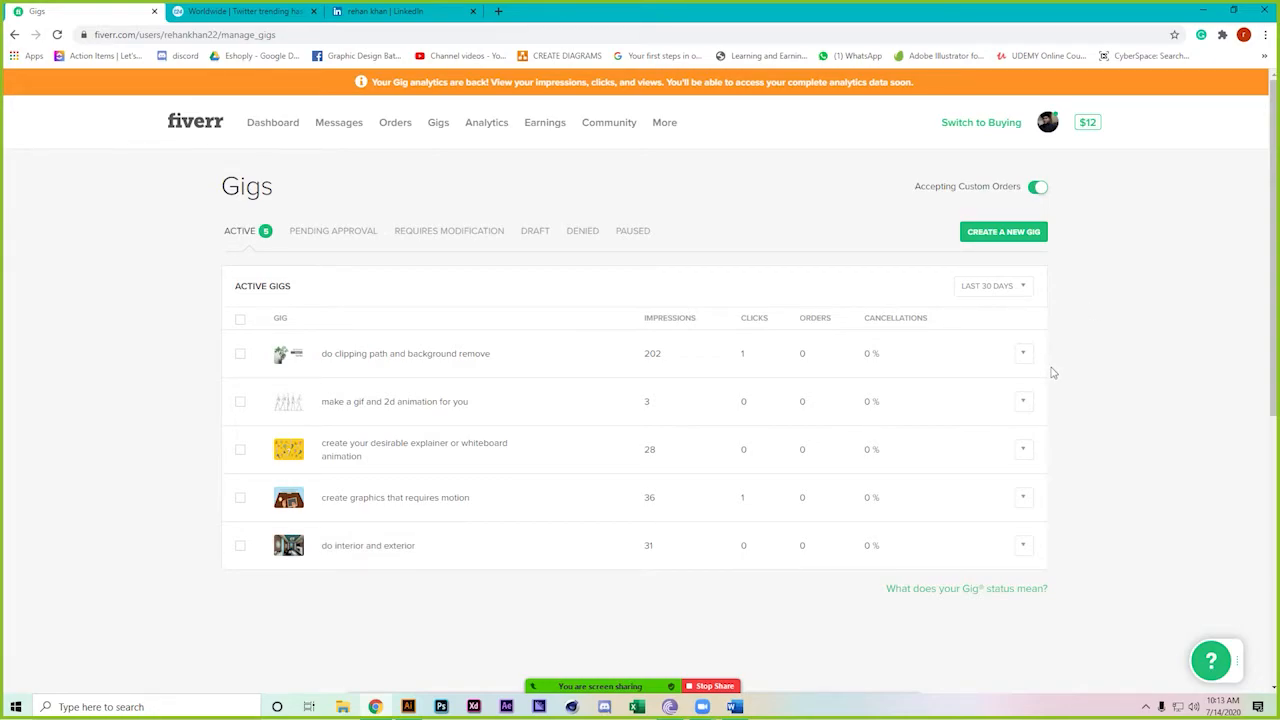
Open Freelancer.com as the second tab and sign in with the saved details
{"action": "left_click", "coordinate": [494, 10]}
{"action": "type", "text": "fre"}
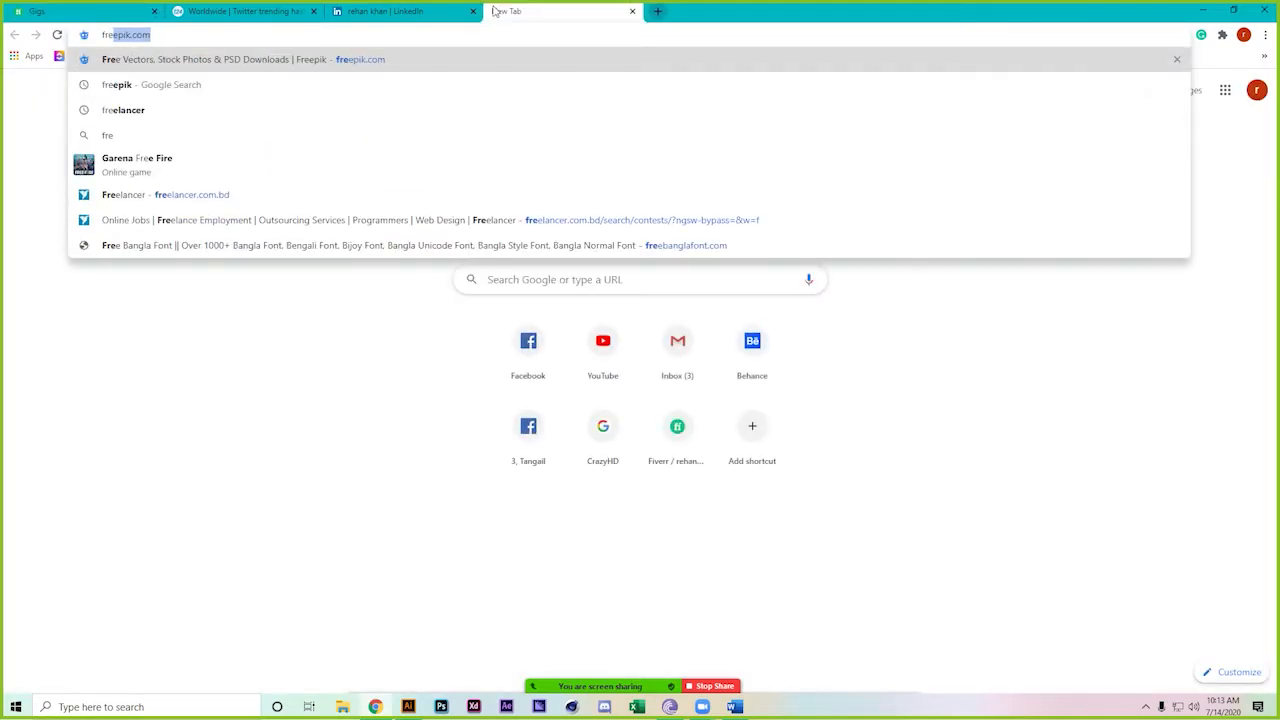
{"action": "type", "text": "ela"}
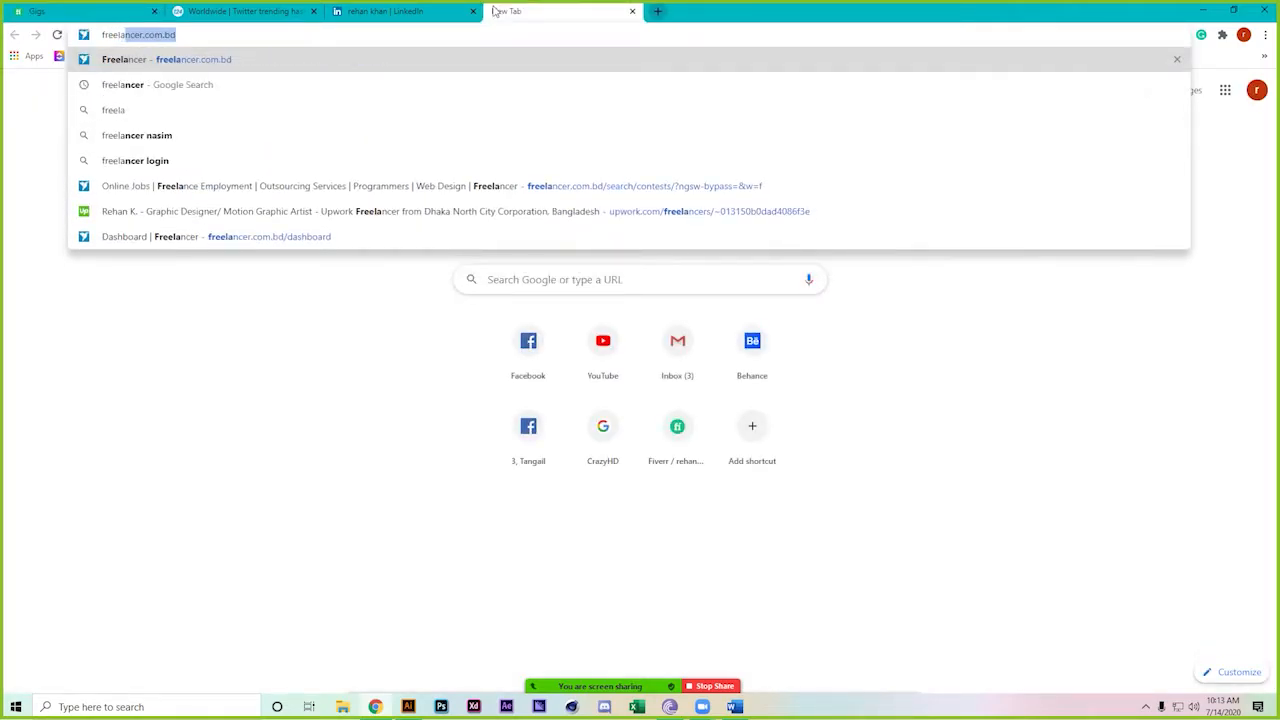
{"action": "key", "text": "Return"}
{"action": "left_click_drag", "start_coordinate": [530, 17], "coordinate": [215, 12]}
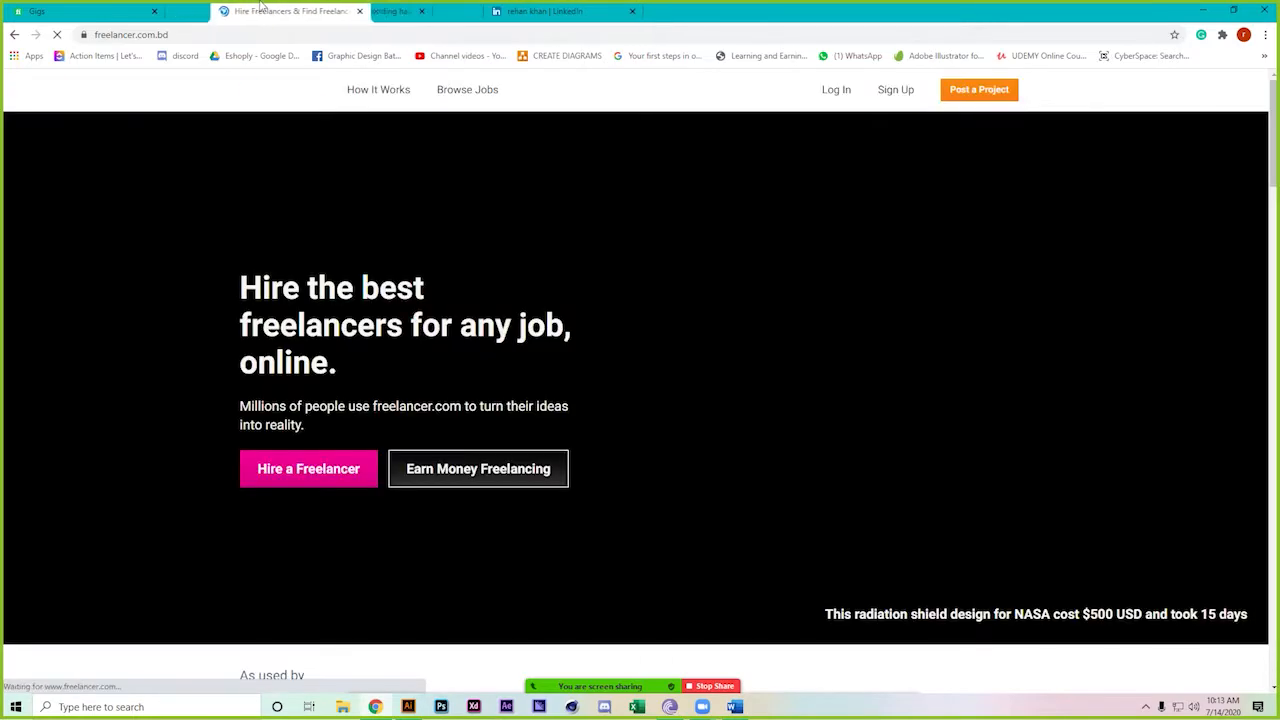
{"action": "left_click", "coordinate": [837, 90]}
{"action": "key", "text": "Return"}
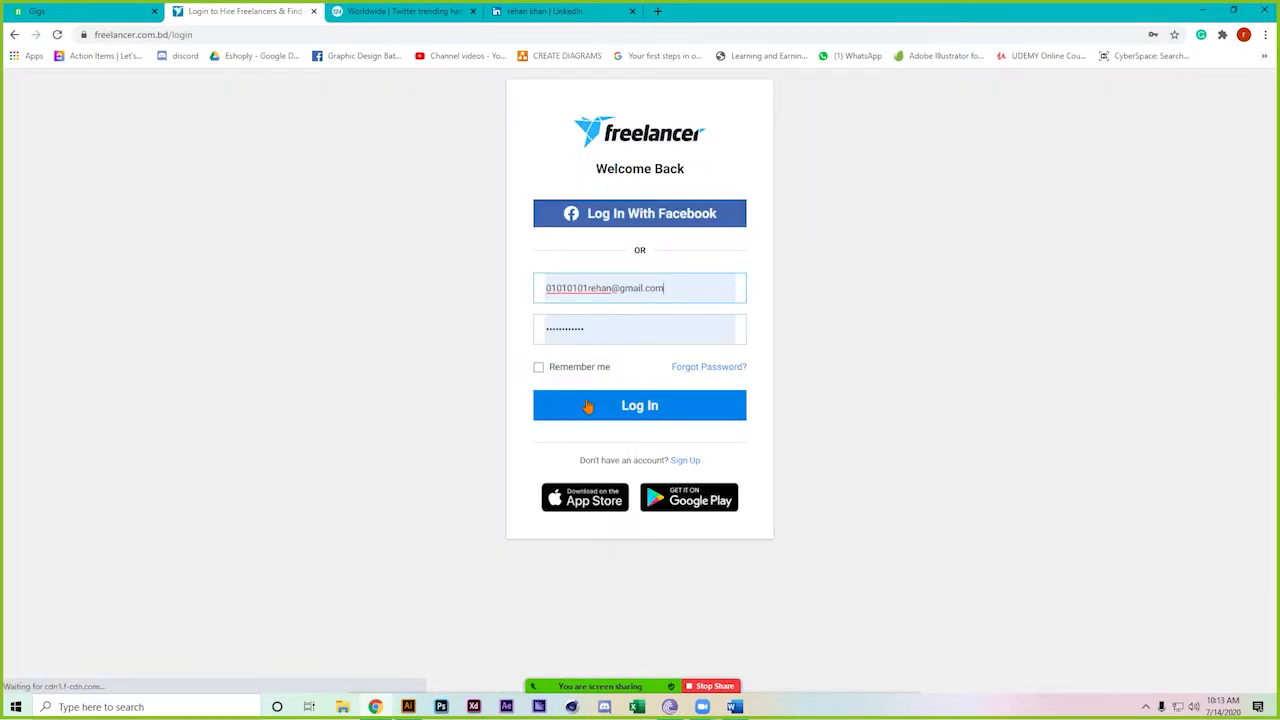
{"action": "left_click", "coordinate": [32, 10]}
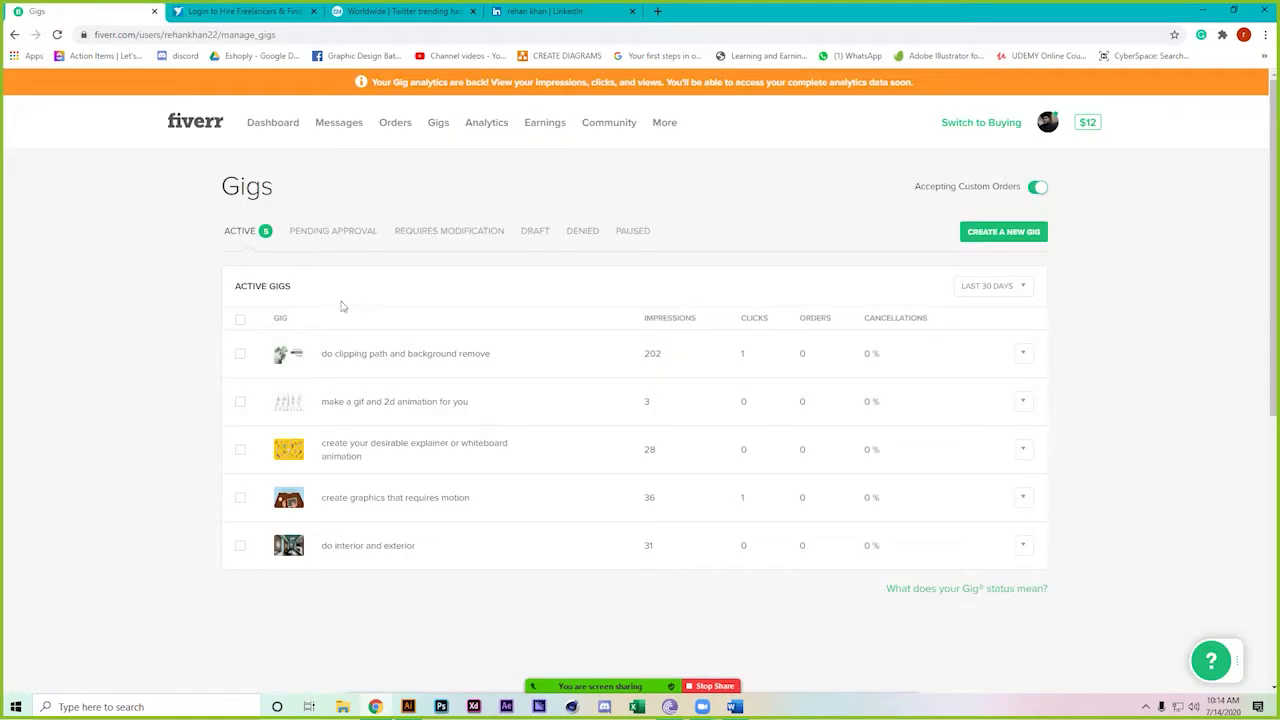
{"action": "left_click", "coordinate": [240, 11]}
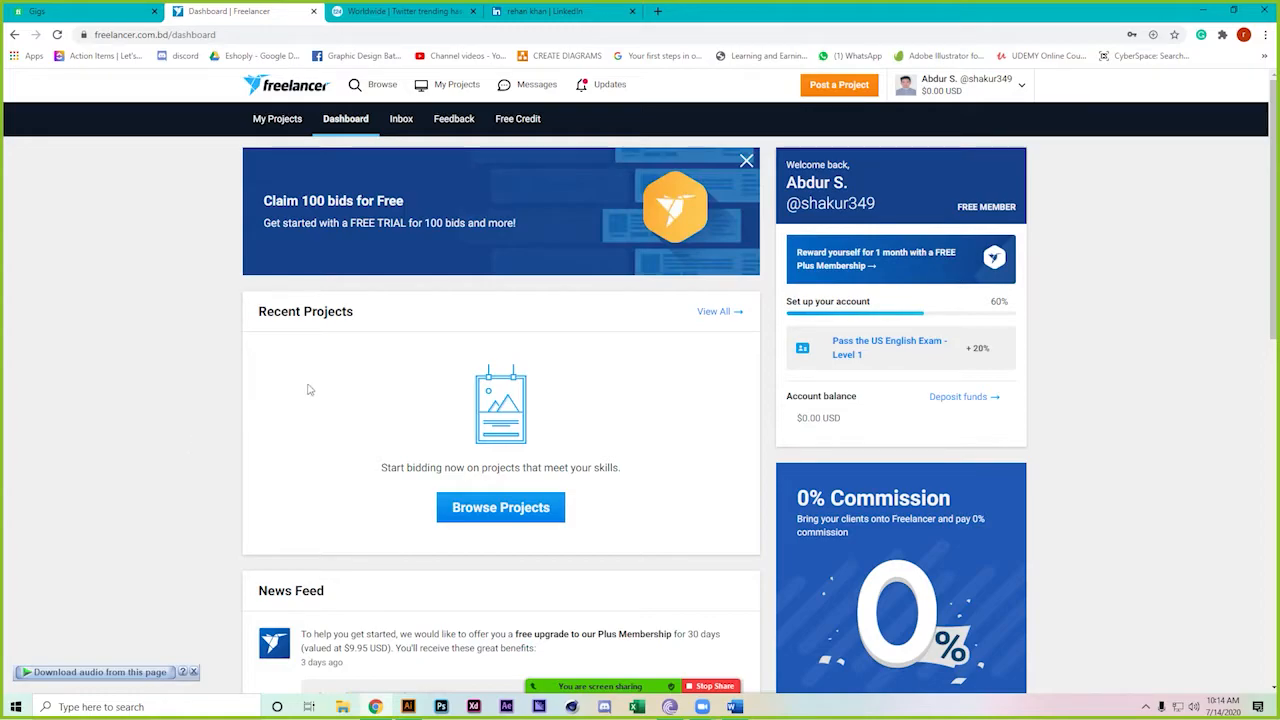
Check My Projects, then browse the contests matching your skills (1,162 results)
{"action": "left_click", "coordinate": [421, 88]}
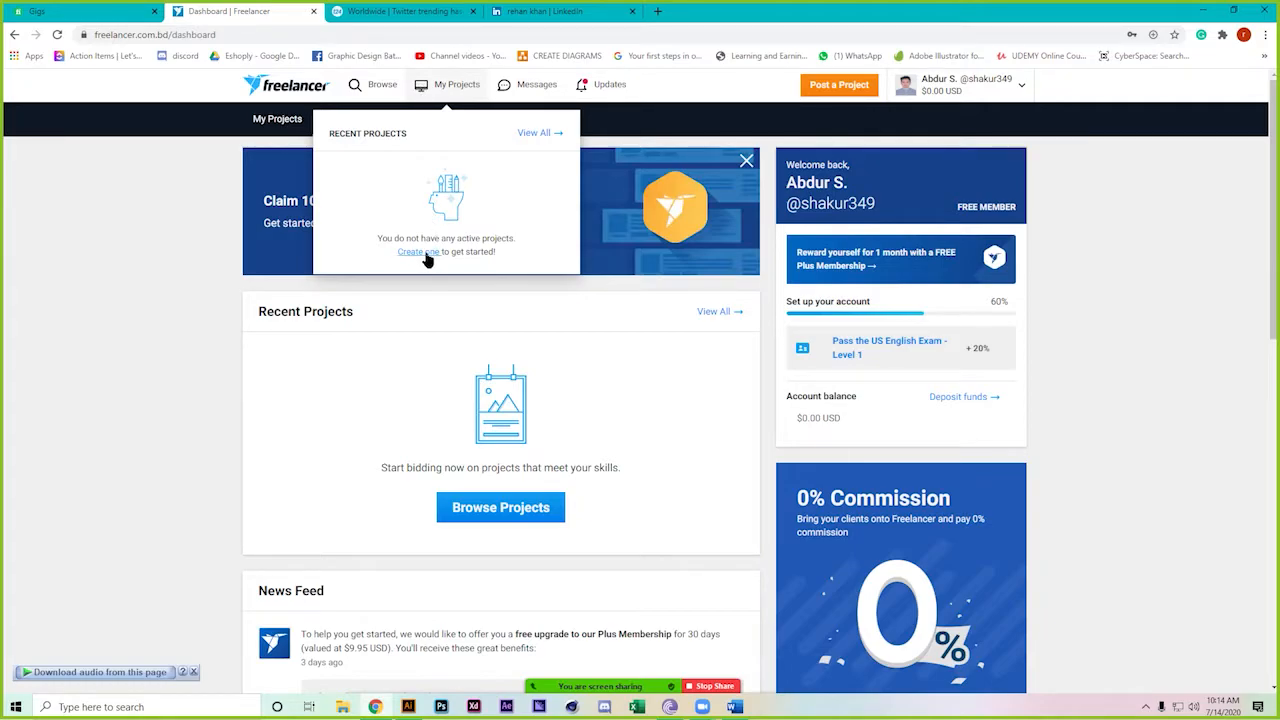
{"action": "left_click", "coordinate": [363, 86]}
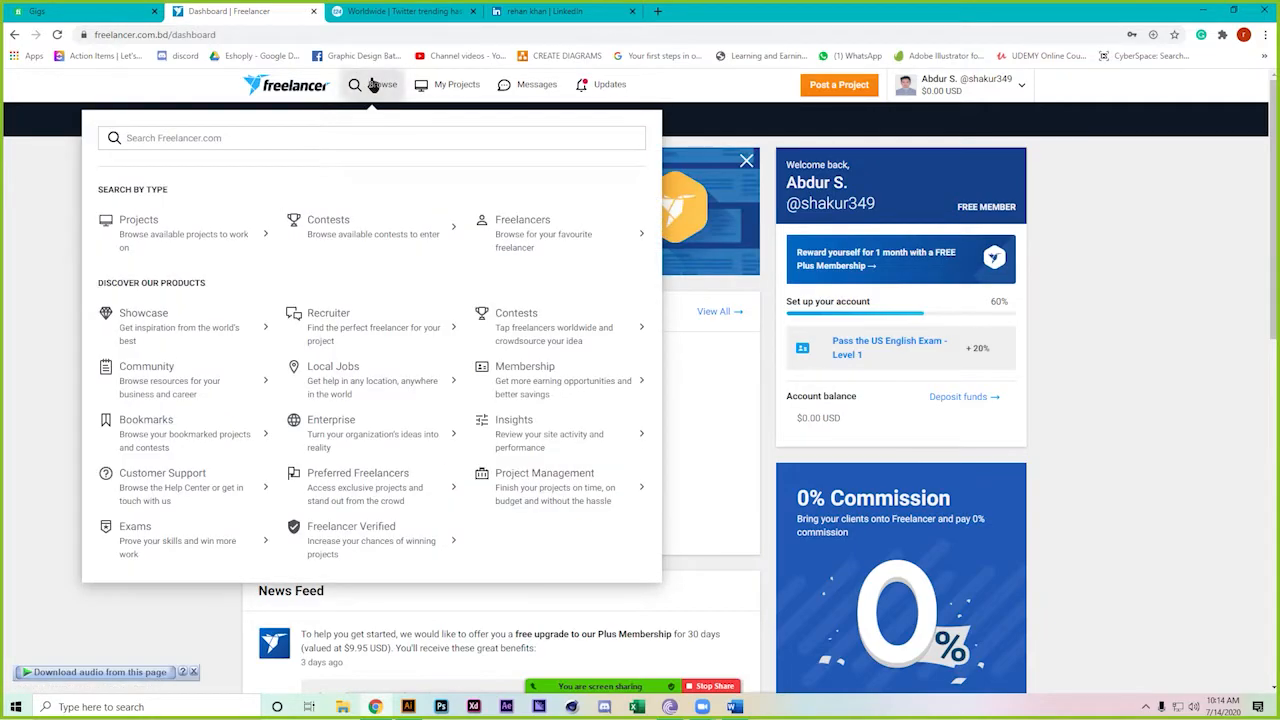
{"action": "left_click", "coordinate": [347, 219]}
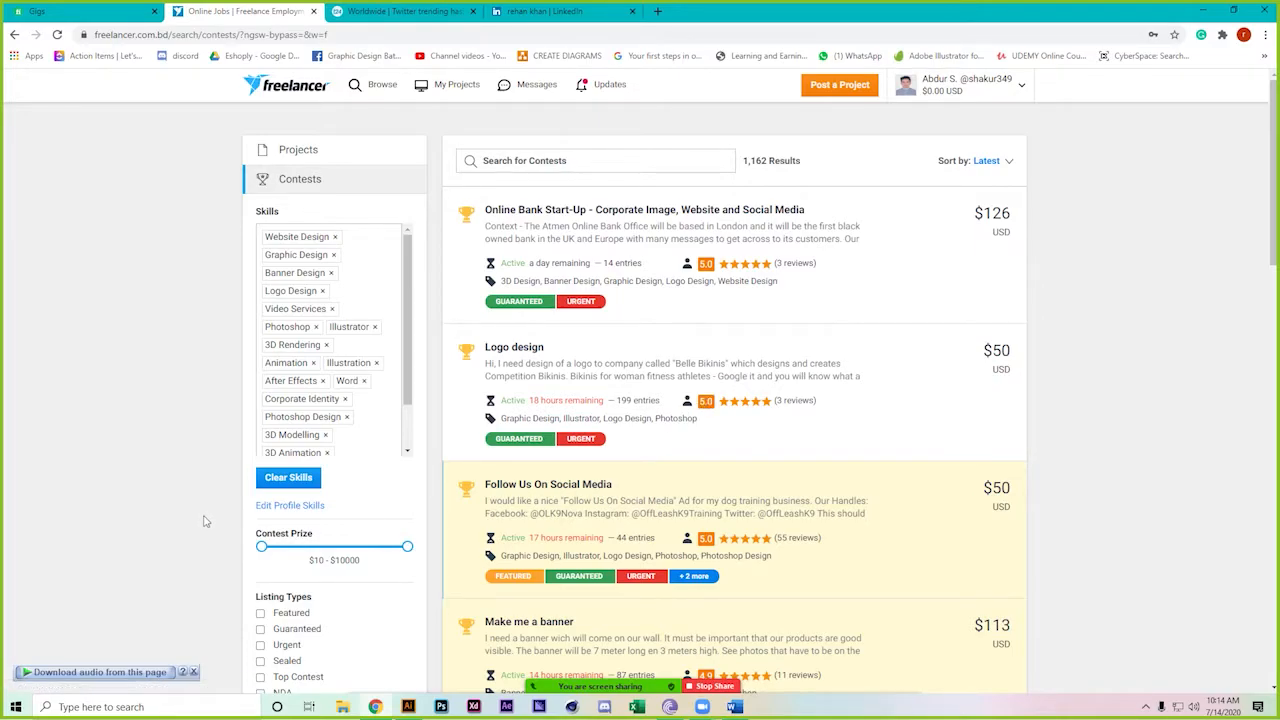
Scroll the contest list and open the 'Make me a banner' contest in a new tab
{"action": "scroll", "coordinate": [205, 521], "scroll_direction": "down", "scroll_amount": 2}
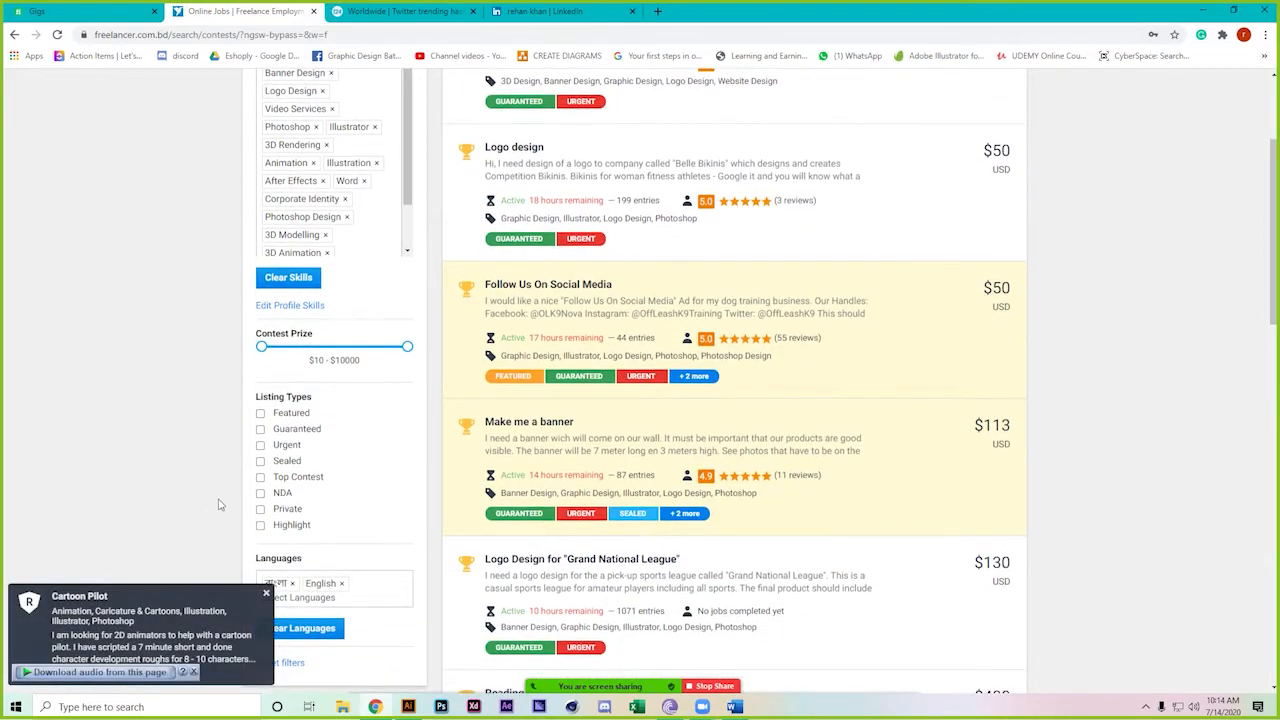
{"action": "scroll", "coordinate": [215, 499], "scroll_direction": "down", "scroll_amount": 1}
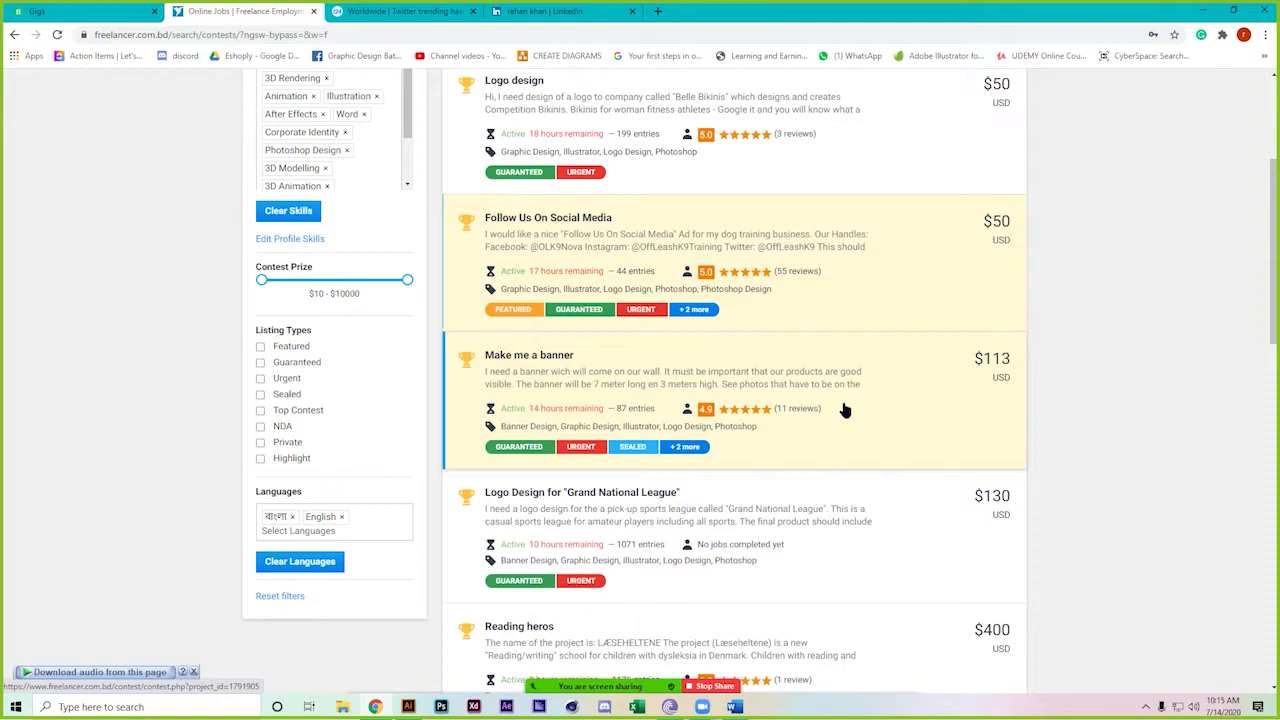
{"action": "right_click", "coordinate": [625, 368]}
{"action": "left_click", "coordinate": [660, 377]}
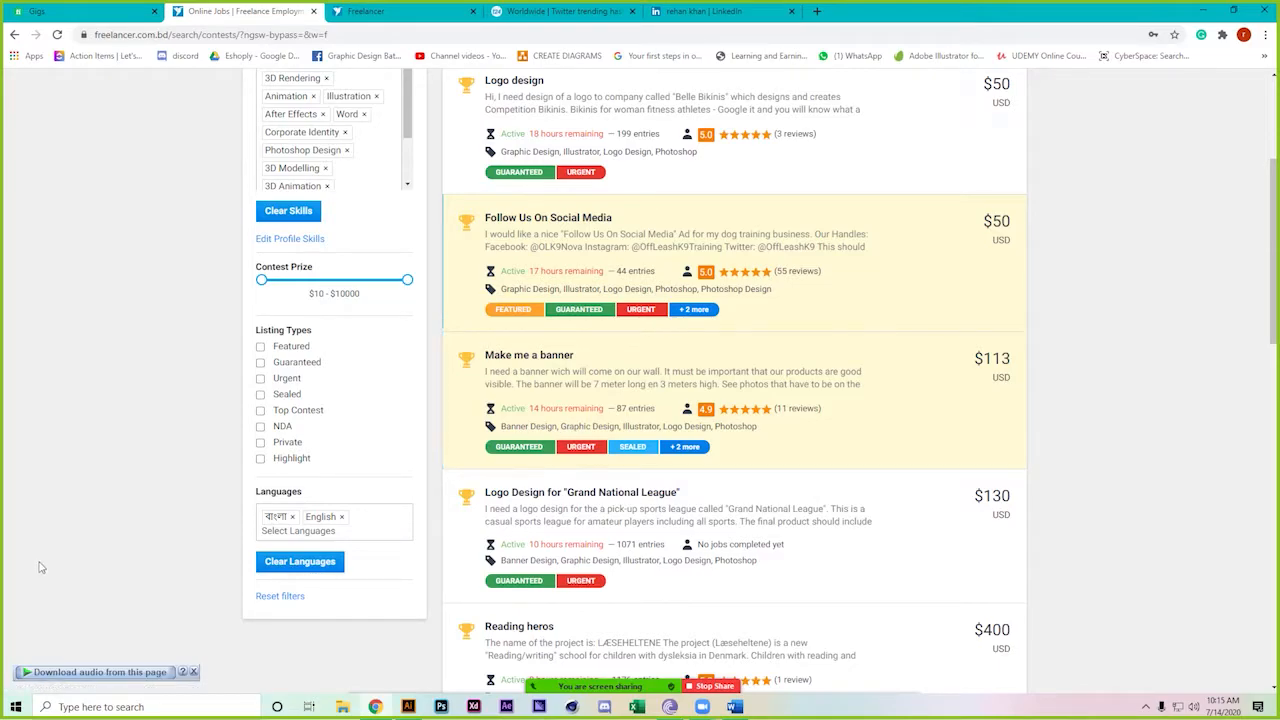
Switch to the banner contest page and open its entries section in a new tab
{"action": "left_click", "coordinate": [376, 8]}
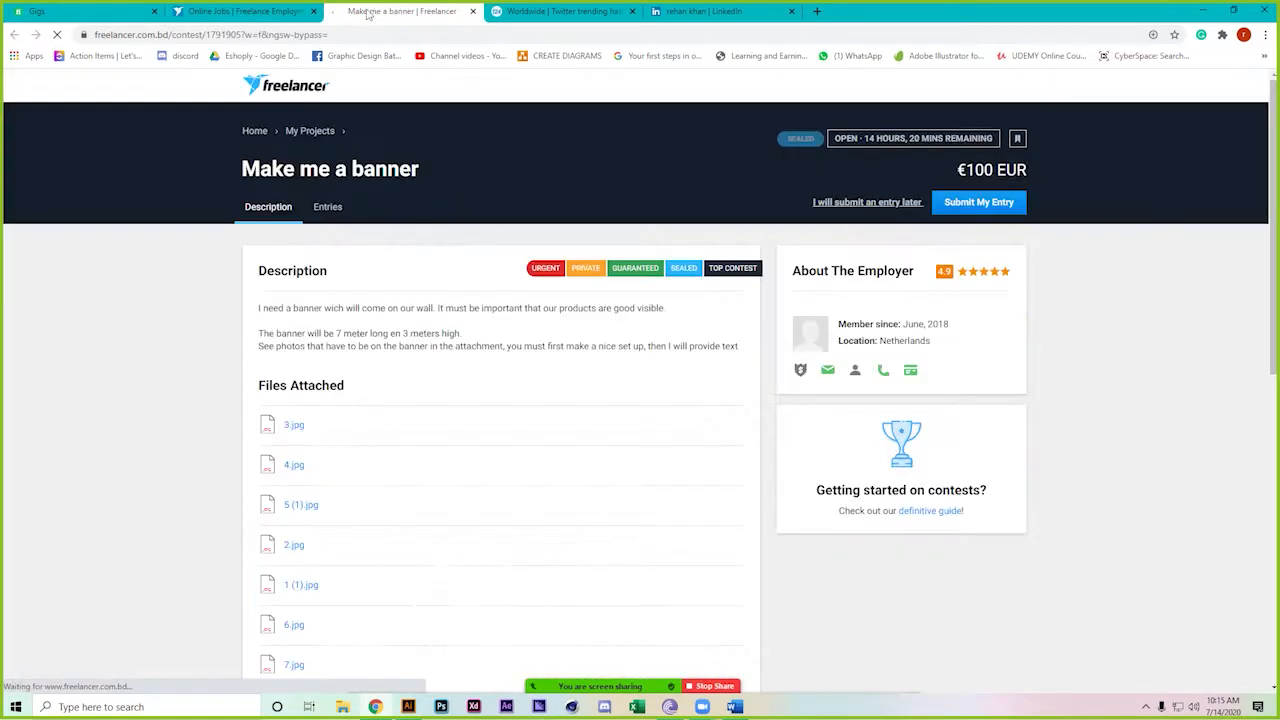
{"action": "scroll", "coordinate": [2, 577], "scroll_direction": "down", "scroll_amount": 1}
{"action": "scroll", "coordinate": [2, 577], "scroll_direction": "down", "scroll_amount": 1}
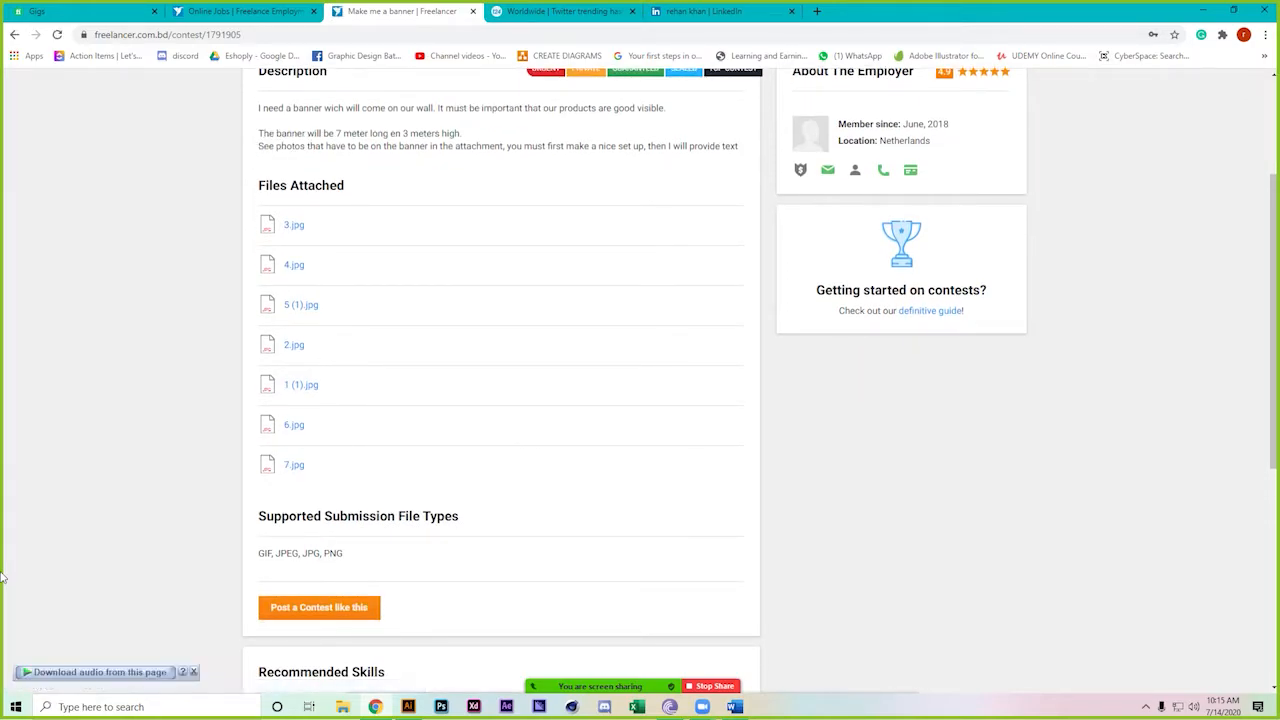
{"action": "scroll", "coordinate": [2, 577], "scroll_direction": "up", "scroll_amount": 1}
{"action": "scroll", "coordinate": [226, 357], "scroll_direction": "up", "scroll_amount": 2}
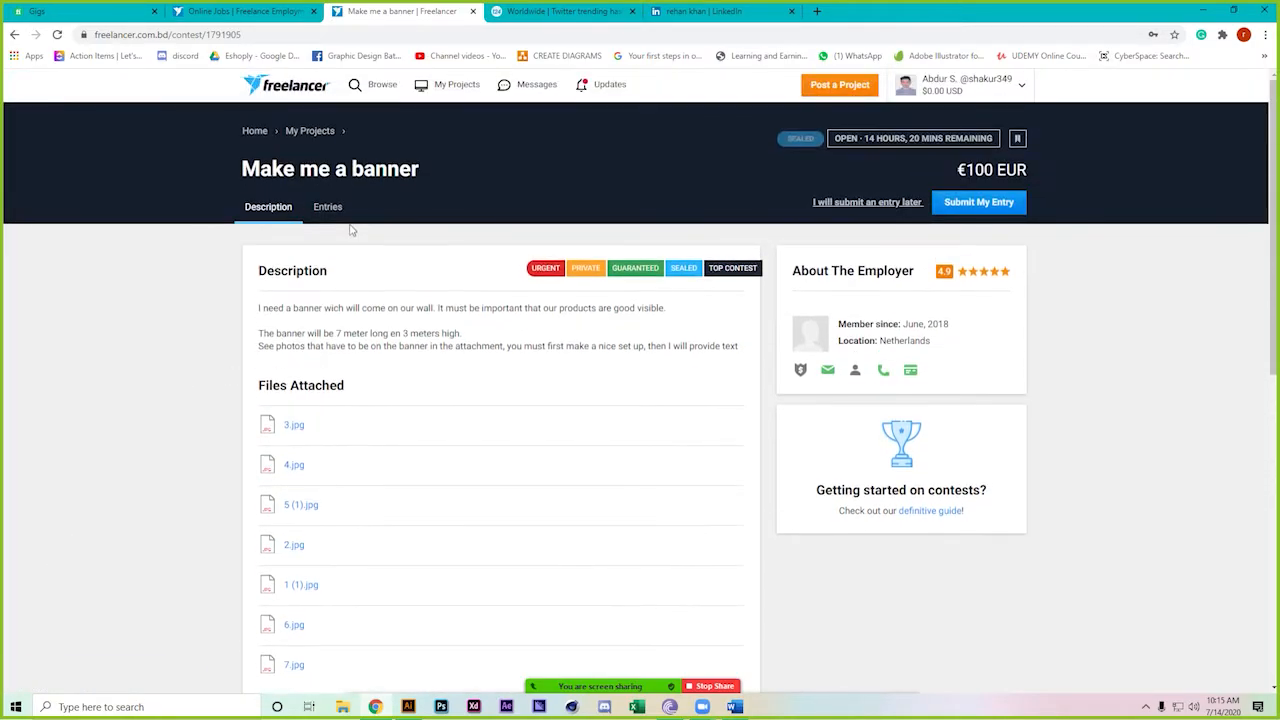
{"action": "right_click", "coordinate": [330, 209]}
{"action": "left_click", "coordinate": [360, 215]}
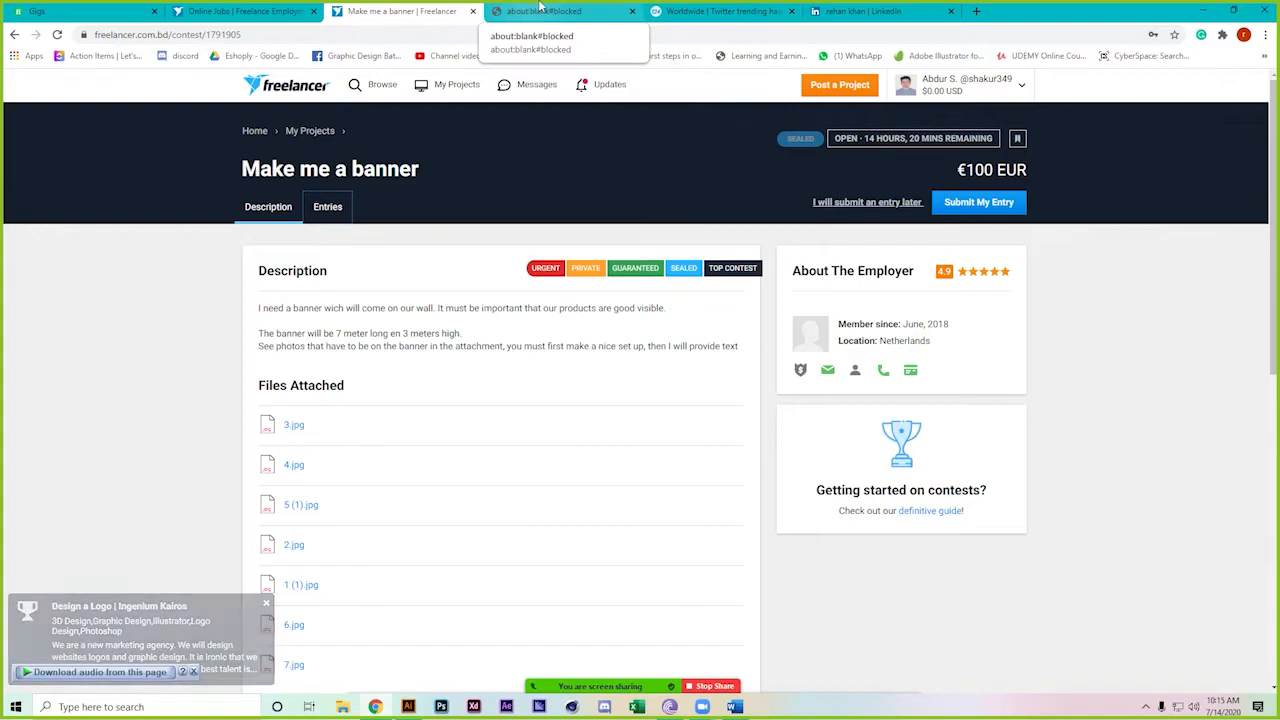
{"action": "left_click", "coordinate": [541, 10]}
{"action": "left_click", "coordinate": [395, 10]}
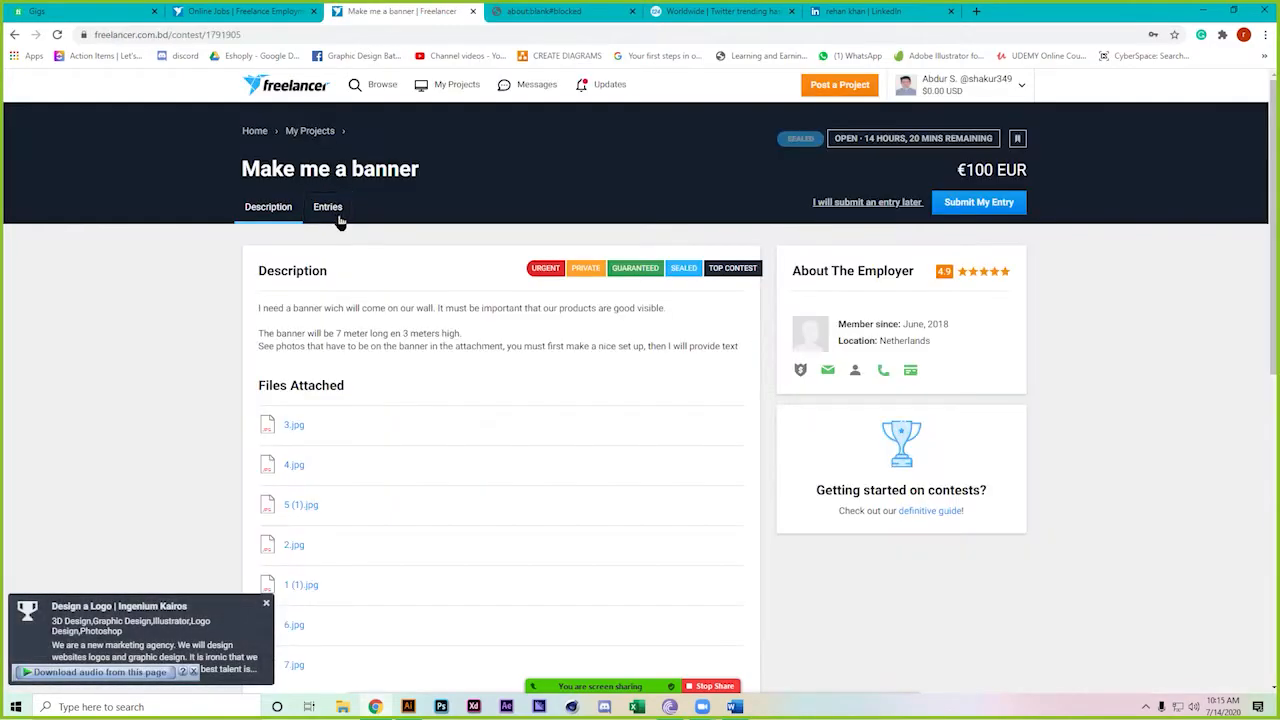
Review the 87 sealed entries, then return to Description and open attachment 3.jpg
{"action": "left_click", "coordinate": [331, 208]}
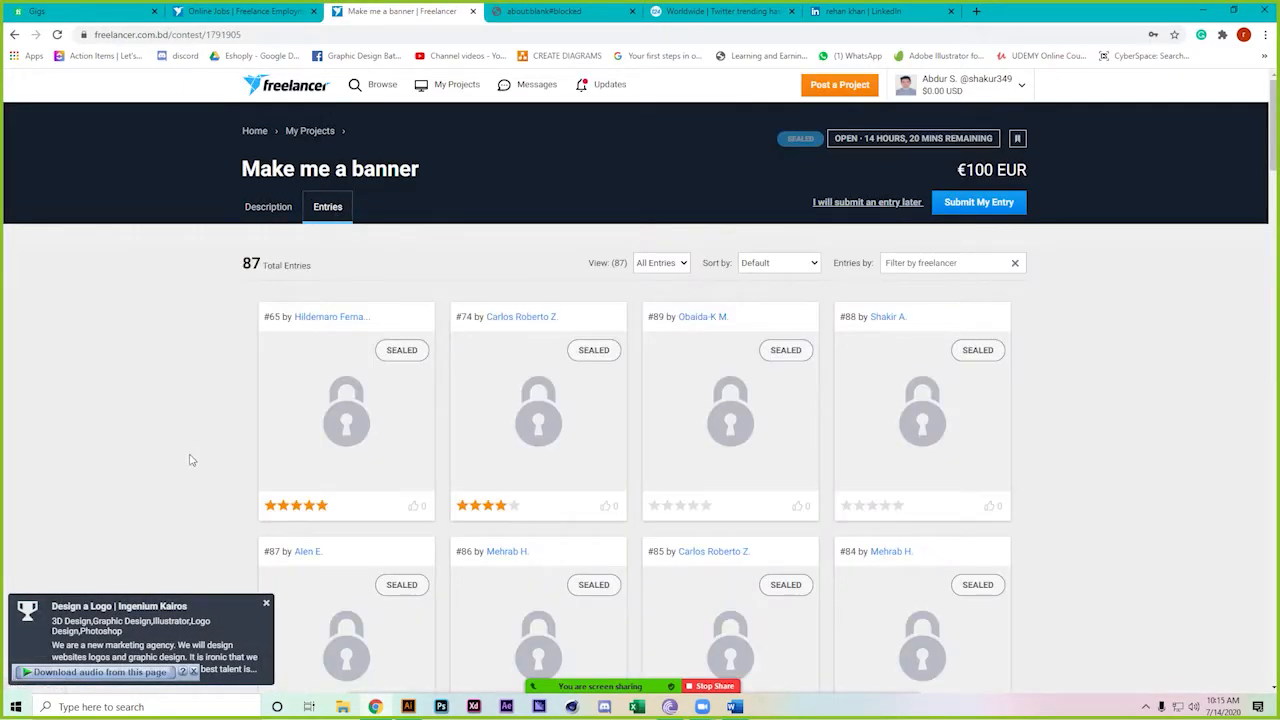
{"action": "scroll", "coordinate": [193, 456], "scroll_direction": "down", "scroll_amount": 2}
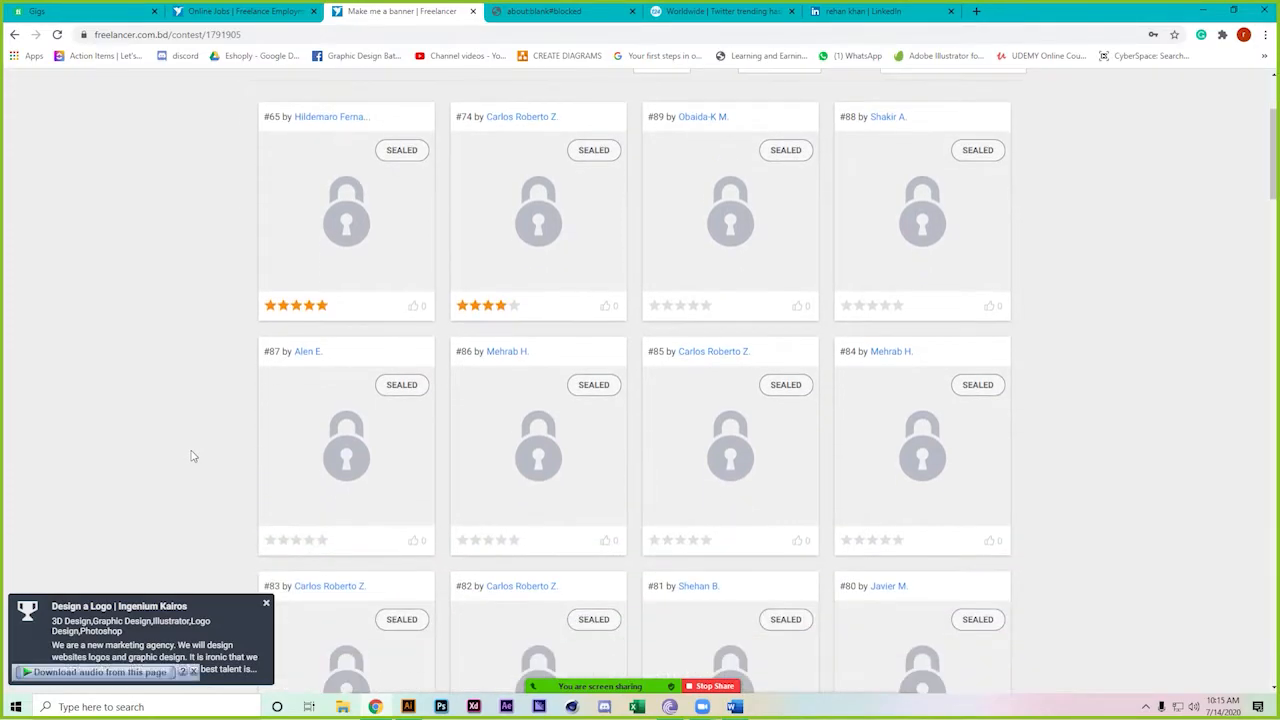
{"action": "scroll", "coordinate": [193, 456], "scroll_direction": "down", "scroll_amount": 5}
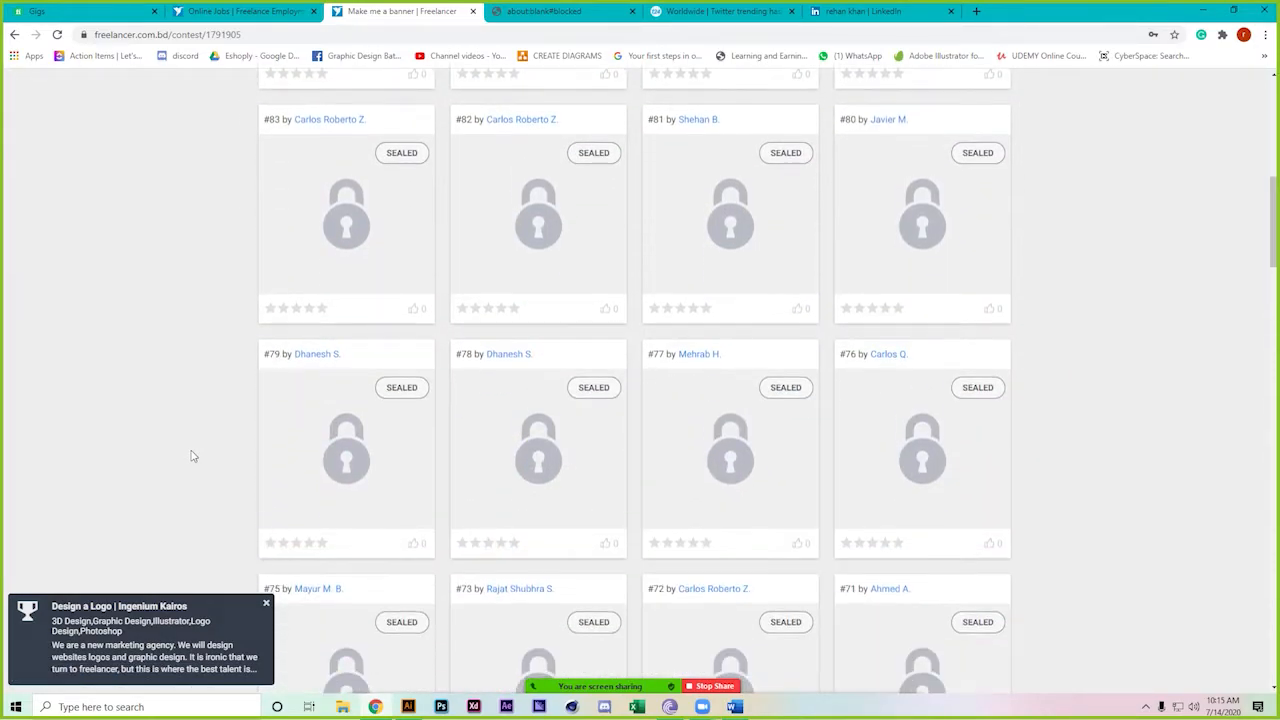
{"action": "scroll", "coordinate": [193, 456], "scroll_direction": "down", "scroll_amount": 2}
{"action": "scroll", "coordinate": [193, 456], "scroll_direction": "up", "scroll_amount": 8}
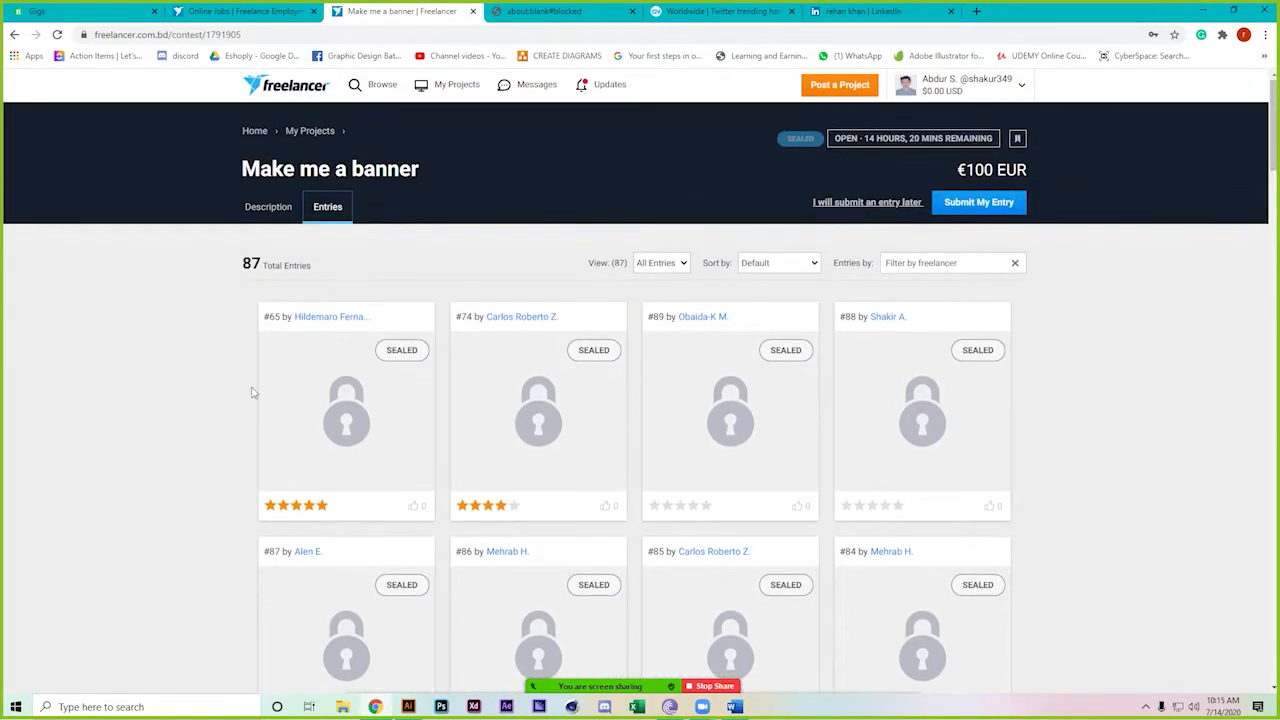
{"action": "left_click", "coordinate": [268, 207]}
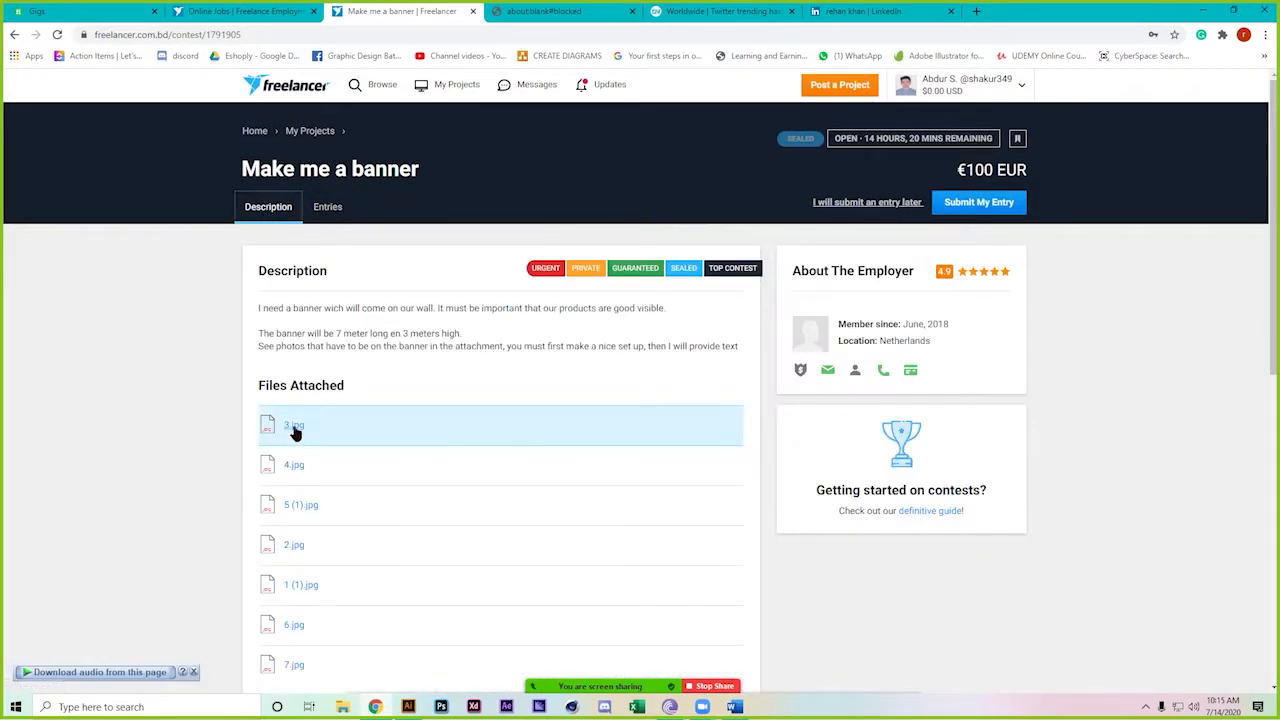
{"action": "left_click", "coordinate": [296, 432]}
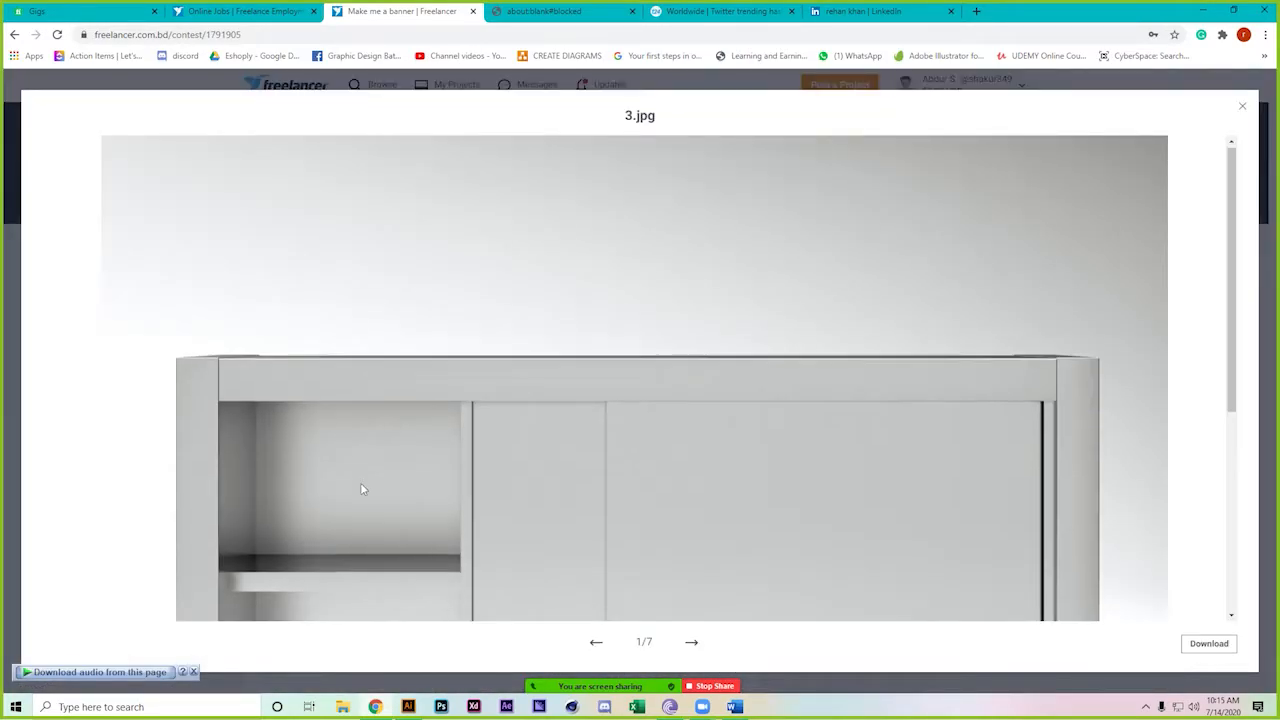
Browse attachments 3.jpg, 4.jpg, 5 (1).jpg and 2.jpg in the image viewer
{"action": "scroll", "coordinate": [362, 489], "scroll_direction": "down", "scroll_amount": 4}
{"action": "scroll", "coordinate": [362, 489], "scroll_direction": "up", "scroll_amount": 2}
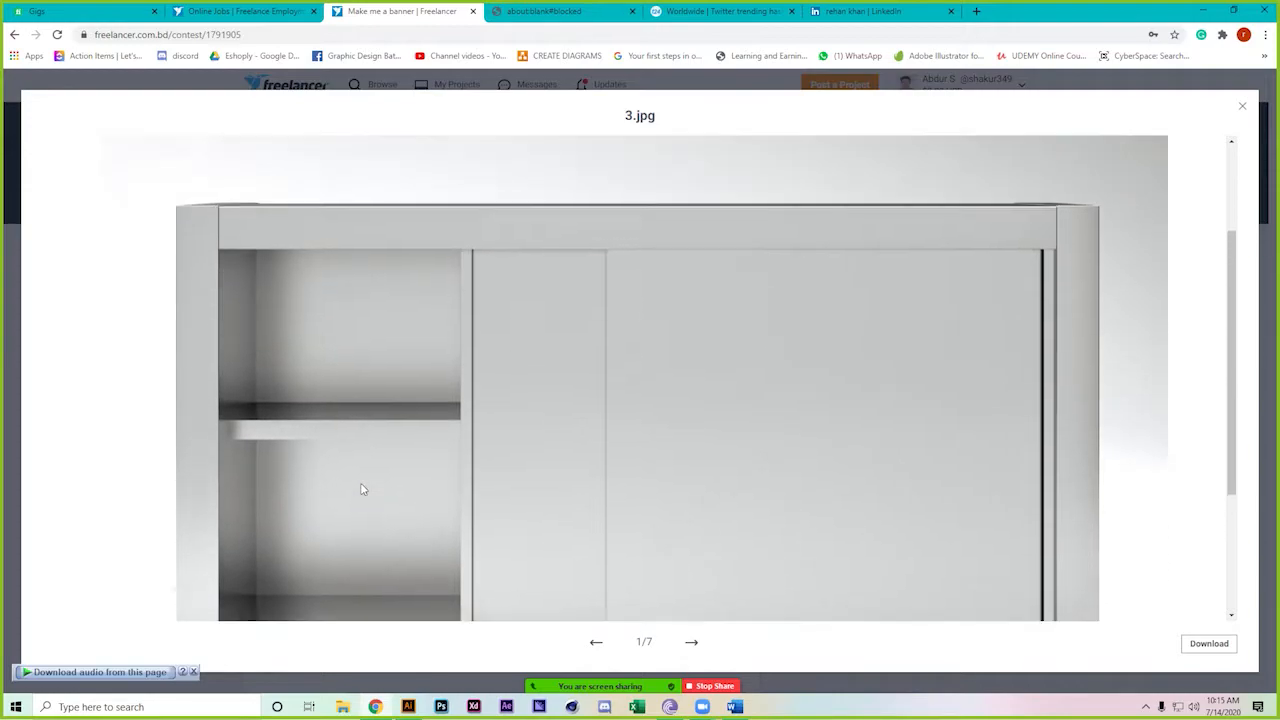
{"action": "scroll", "coordinate": [362, 489], "scroll_direction": "down", "scroll_amount": 1}
{"action": "scroll", "coordinate": [991, 557], "scroll_direction": "down", "scroll_amount": 1}
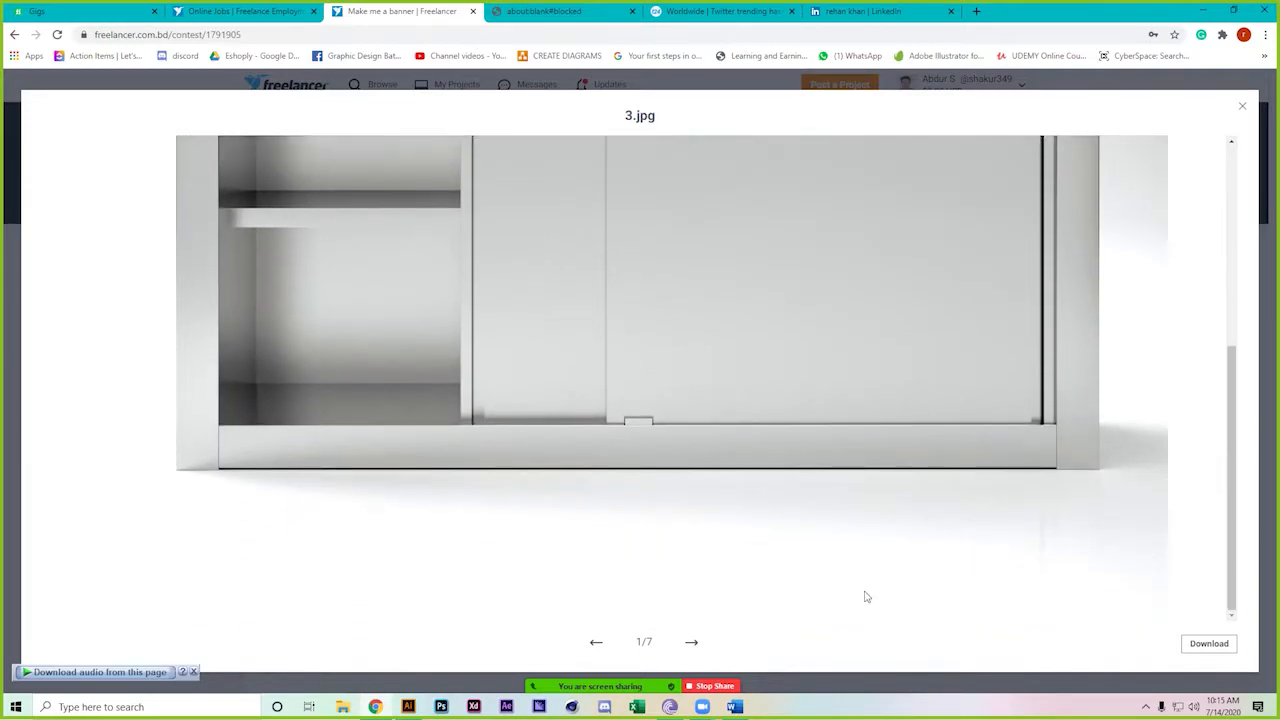
{"action": "left_click", "coordinate": [700, 645]}
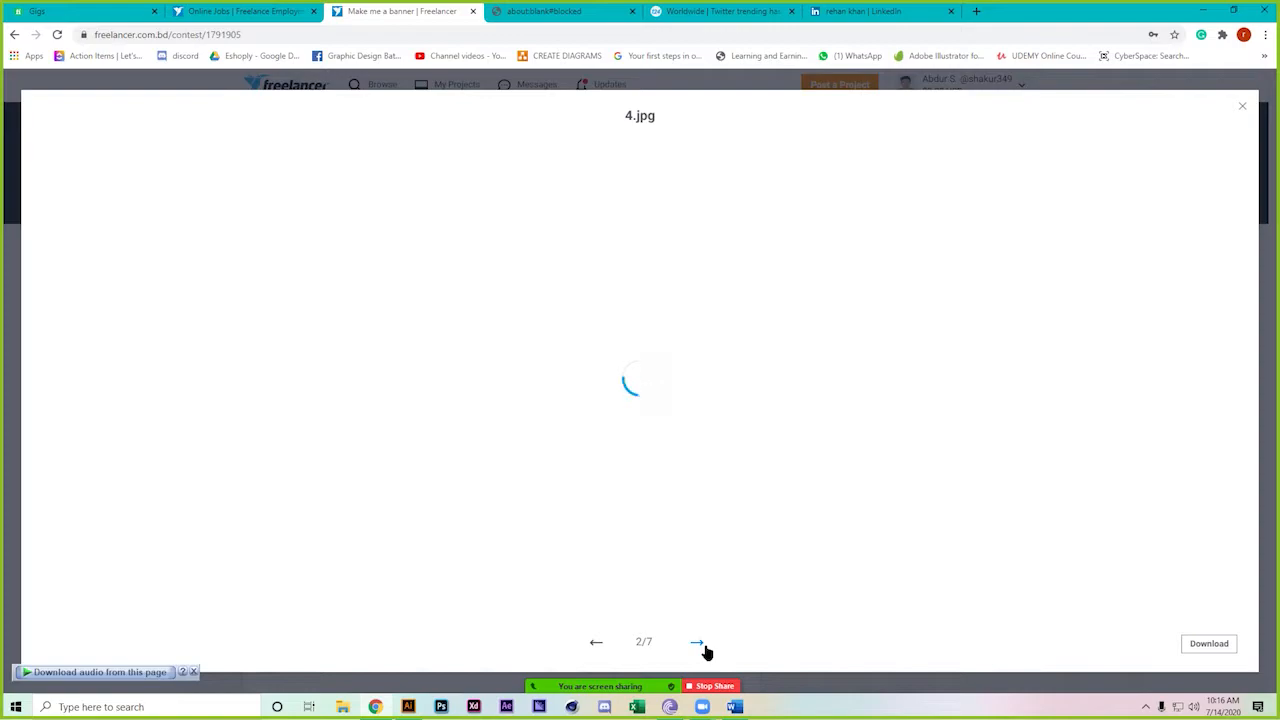
{"action": "scroll", "coordinate": [576, 540], "scroll_direction": "down", "scroll_amount": 3}
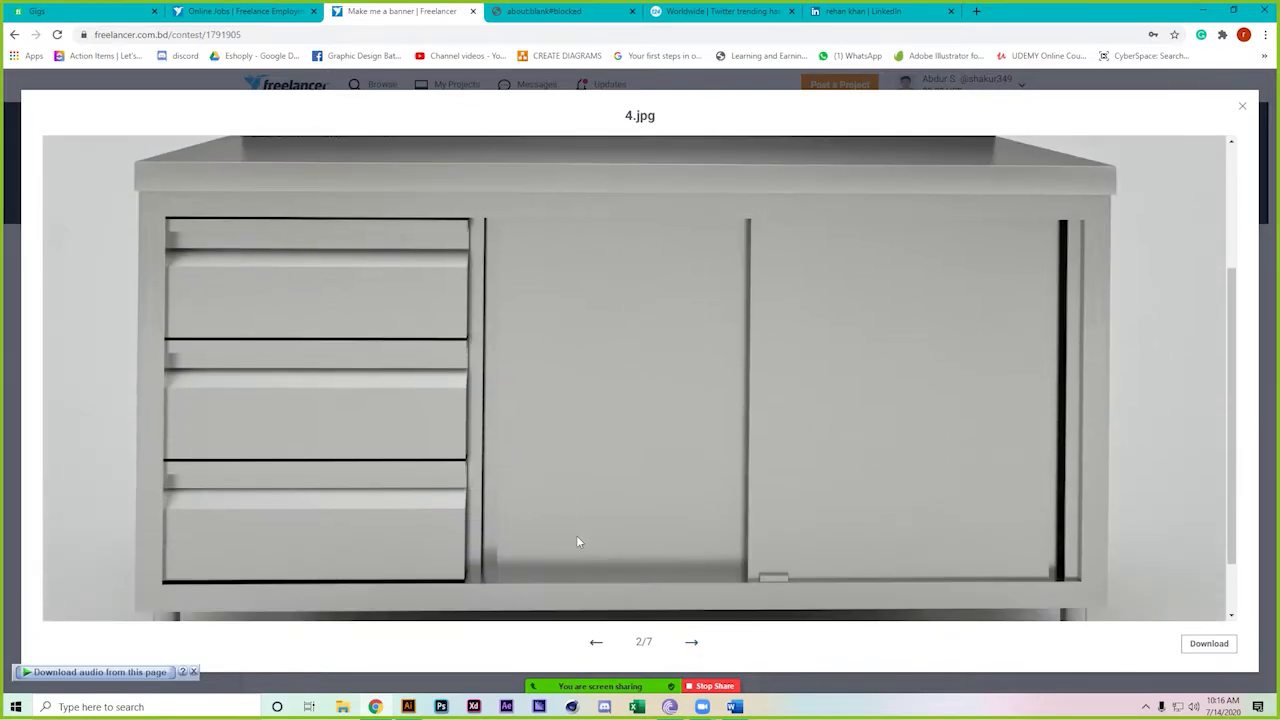
{"action": "scroll", "coordinate": [576, 540], "scroll_direction": "up", "scroll_amount": 2}
{"action": "scroll", "coordinate": [577, 540], "scroll_direction": "up", "scroll_amount": 2}
{"action": "scroll", "coordinate": [577, 540], "scroll_direction": "down", "scroll_amount": 2}
{"action": "left_click", "coordinate": [697, 644]}
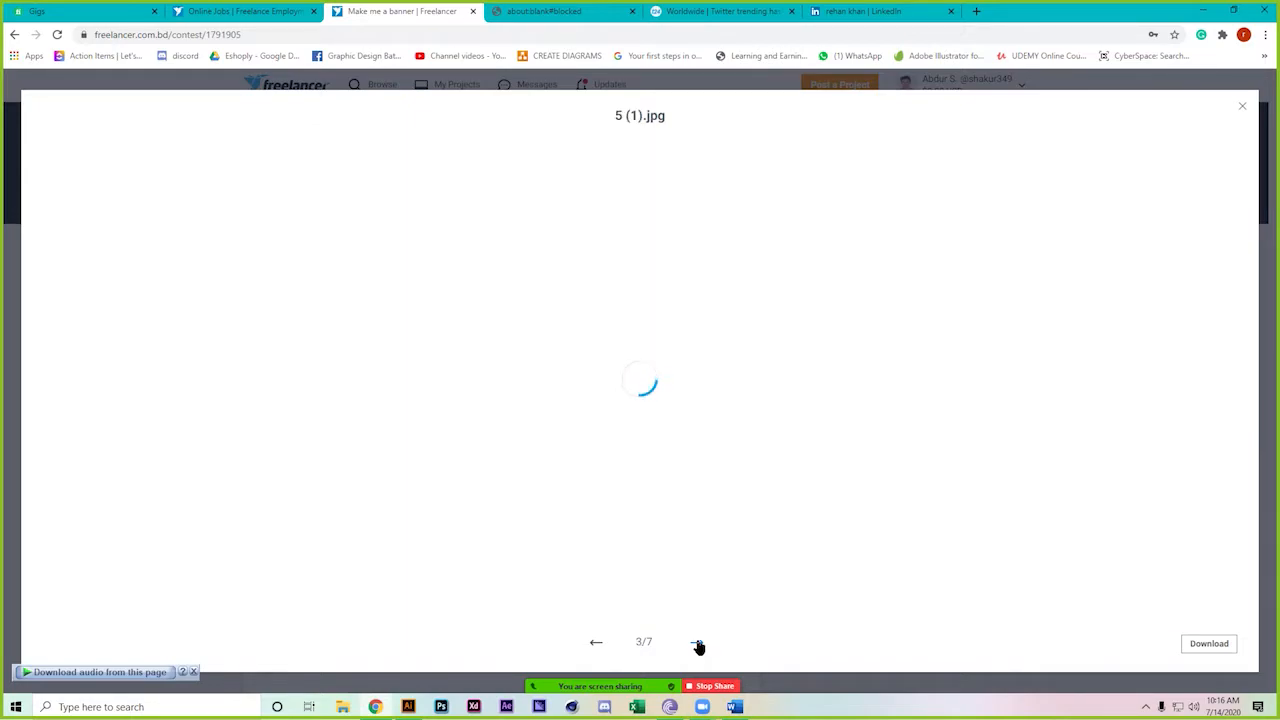
{"action": "scroll", "coordinate": [640, 525], "scroll_direction": "down", "scroll_amount": 2}
{"action": "scroll", "coordinate": [637, 522], "scroll_direction": "down", "scroll_amount": 3}
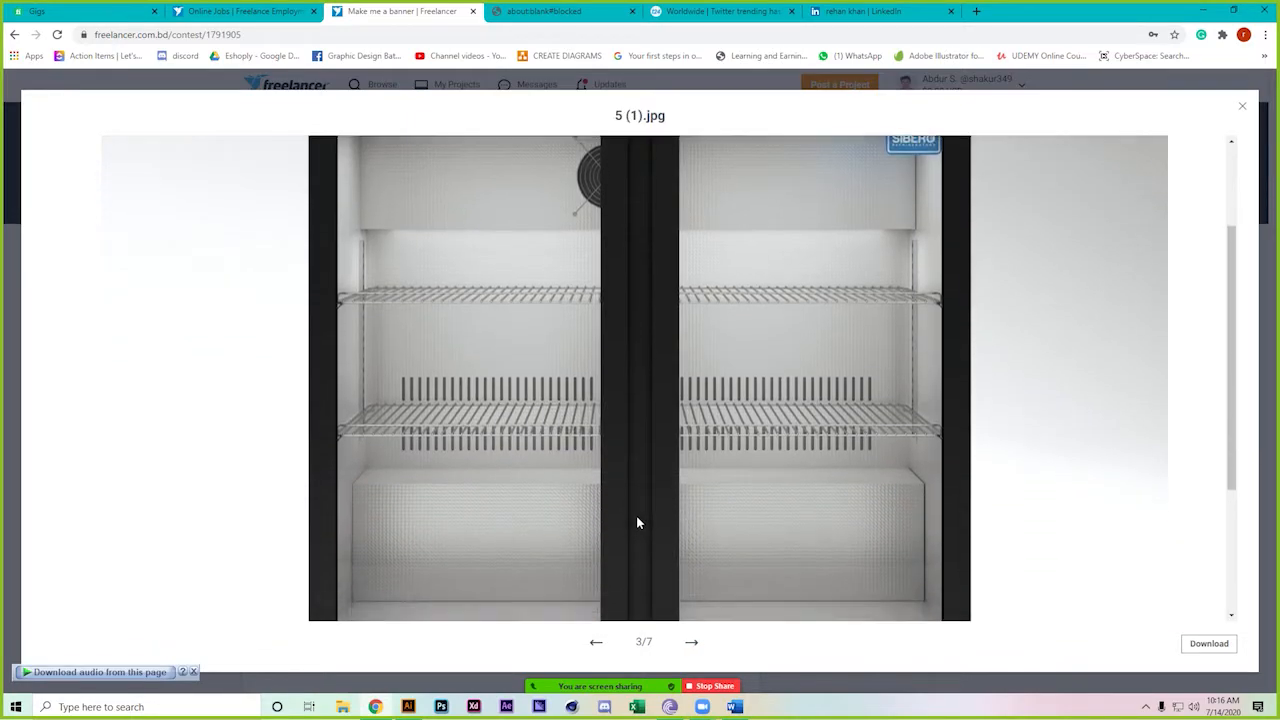
{"action": "scroll", "coordinate": [637, 522], "scroll_direction": "up", "scroll_amount": 1}
{"action": "scroll", "coordinate": [637, 520], "scroll_direction": "up", "scroll_amount": 3}
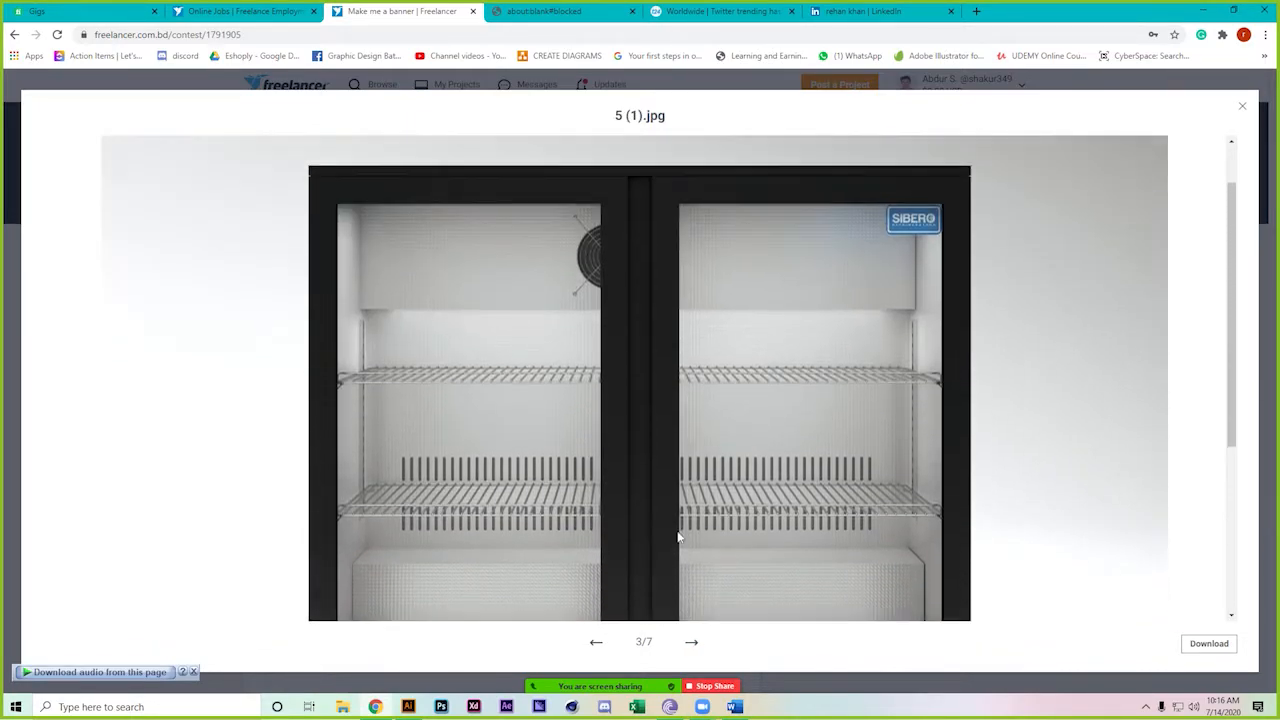
{"action": "left_click", "coordinate": [696, 645]}
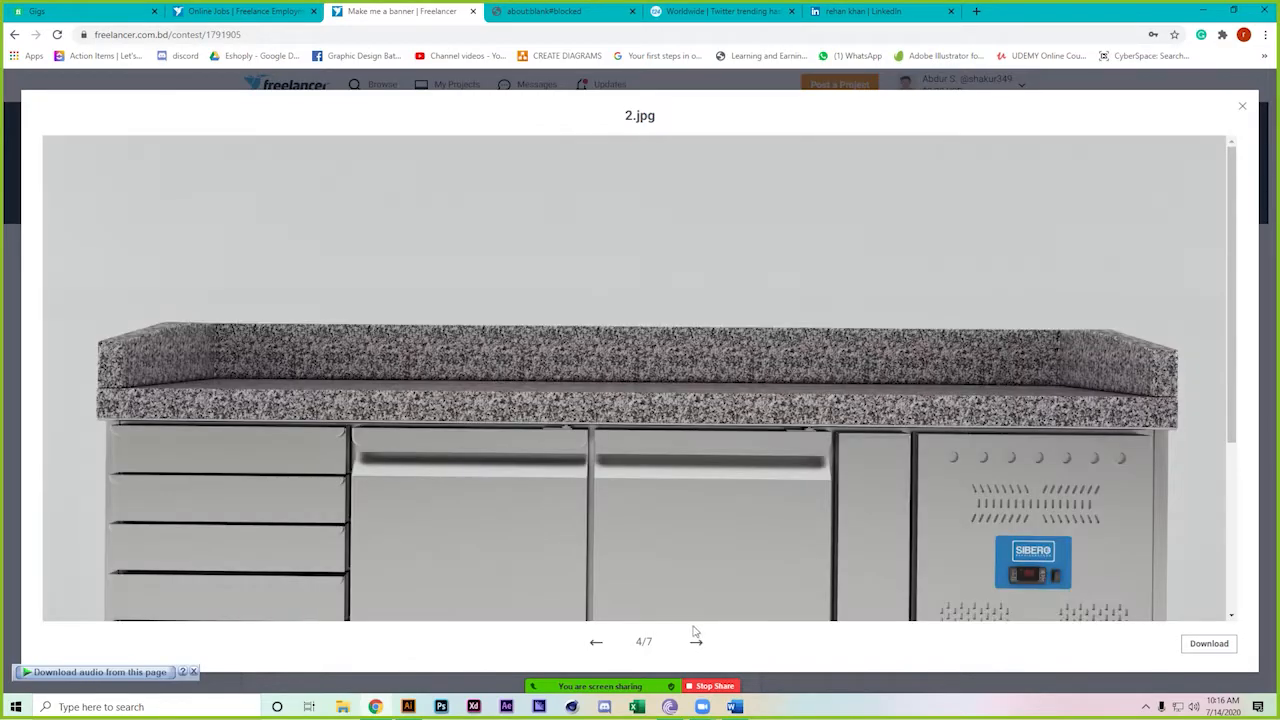
Continue through 1 (1).jpg and 6.jpg to the last image, 7.jpg, then close the viewer
{"action": "scroll", "coordinate": [617, 552], "scroll_direction": "down", "scroll_amount": 2}
{"action": "scroll", "coordinate": [617, 551], "scroll_direction": "down", "scroll_amount": 2}
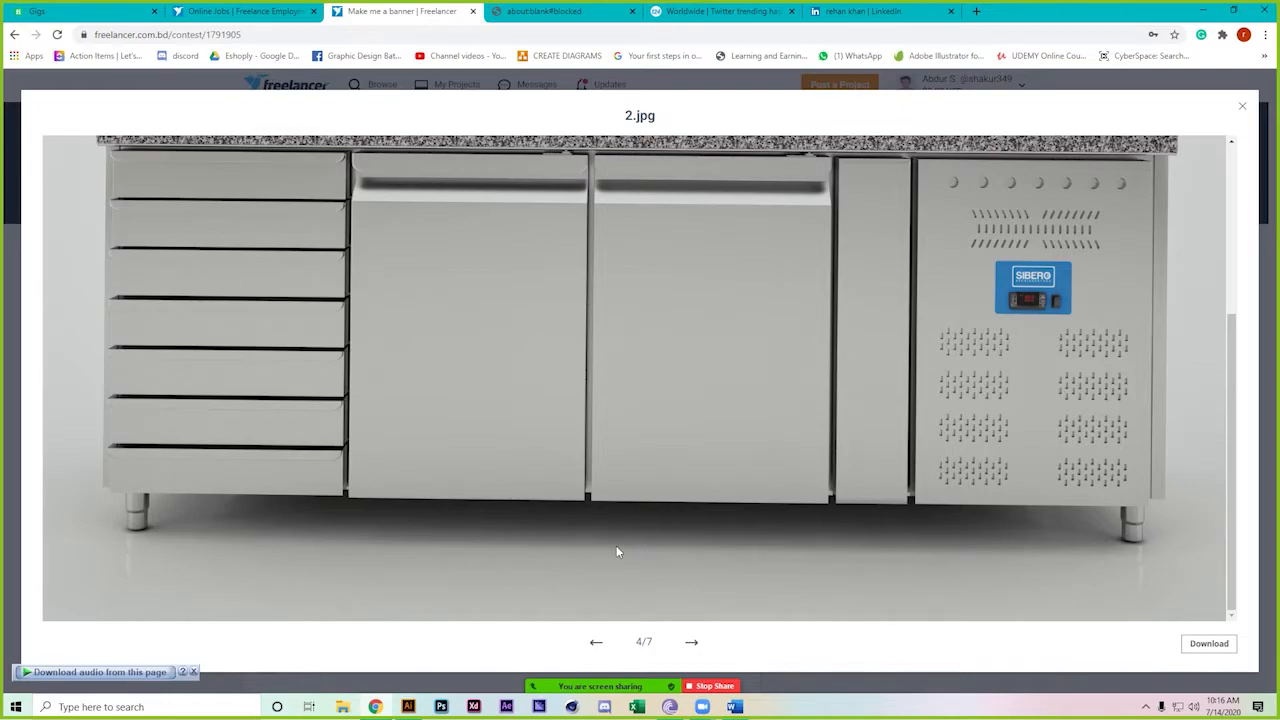
{"action": "left_click", "coordinate": [691, 643]}
{"action": "scroll", "coordinate": [531, 533], "scroll_direction": "down", "scroll_amount": 4}
{"action": "scroll", "coordinate": [528, 531], "scroll_direction": "down", "scroll_amount": 1}
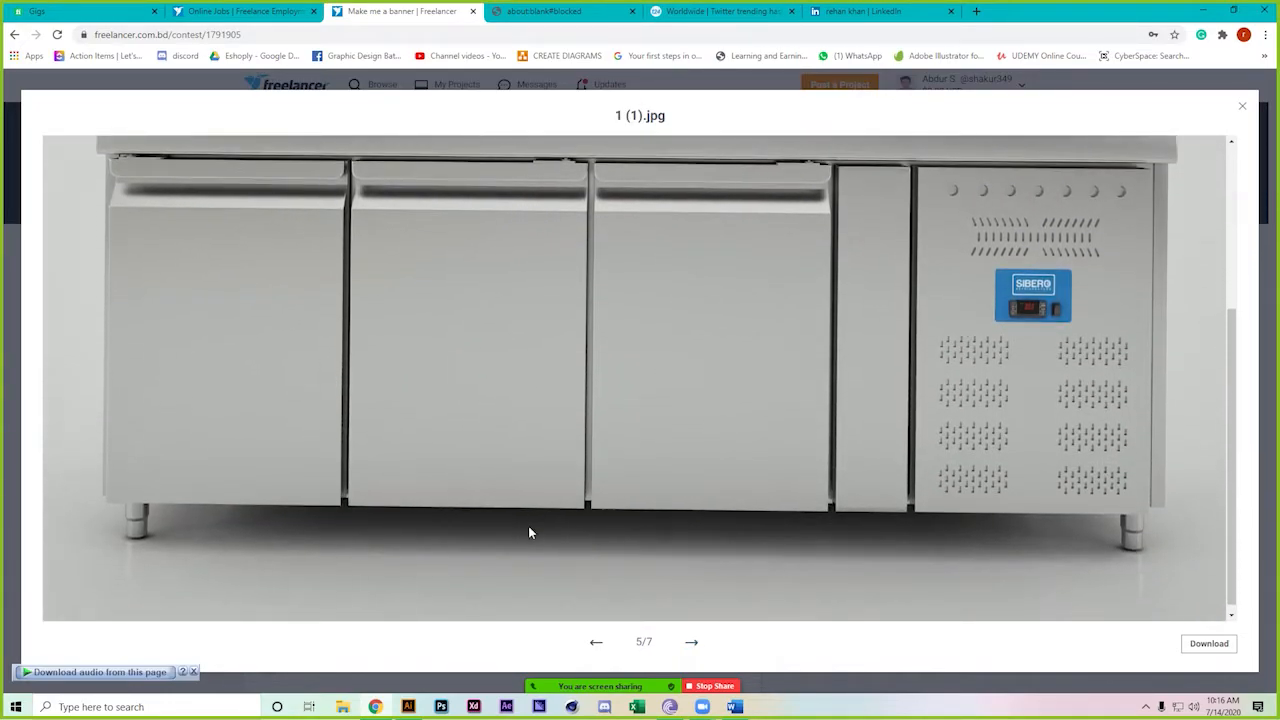
{"action": "left_click", "coordinate": [691, 642]}
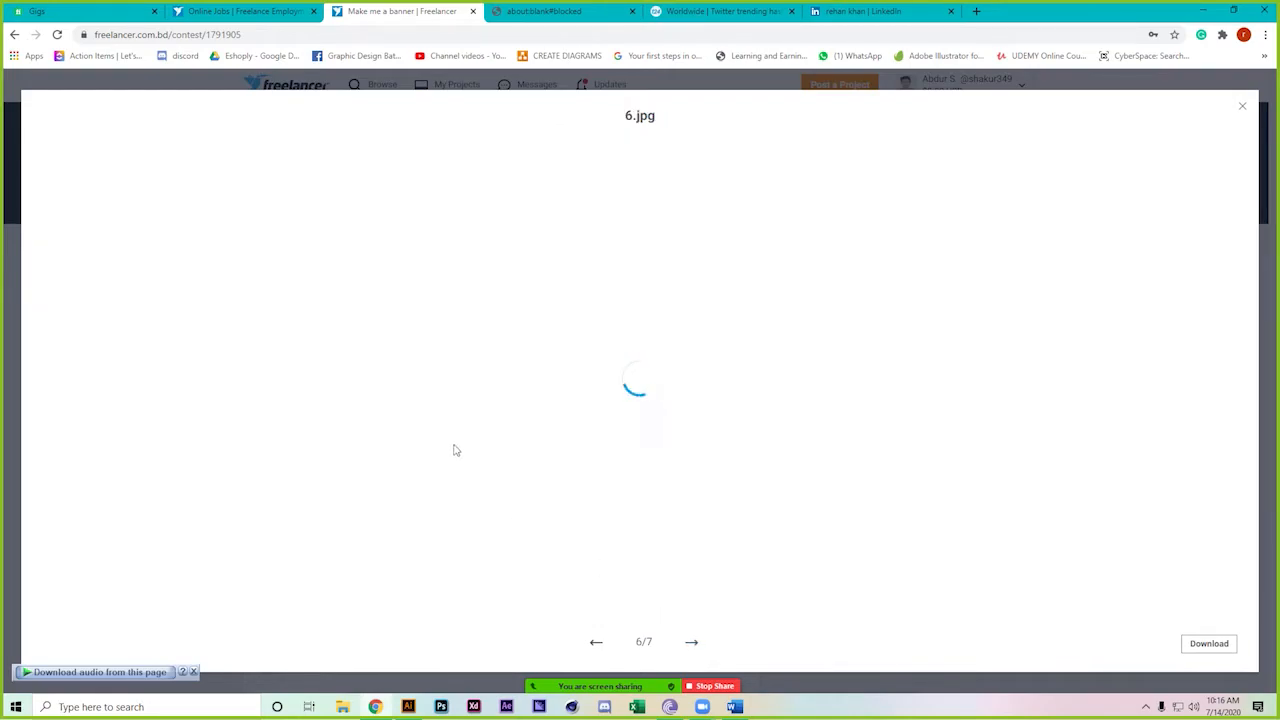
{"action": "scroll", "coordinate": [390, 438], "scroll_direction": "down", "scroll_amount": 2}
{"action": "scroll", "coordinate": [390, 440], "scroll_direction": "down", "scroll_amount": 3}
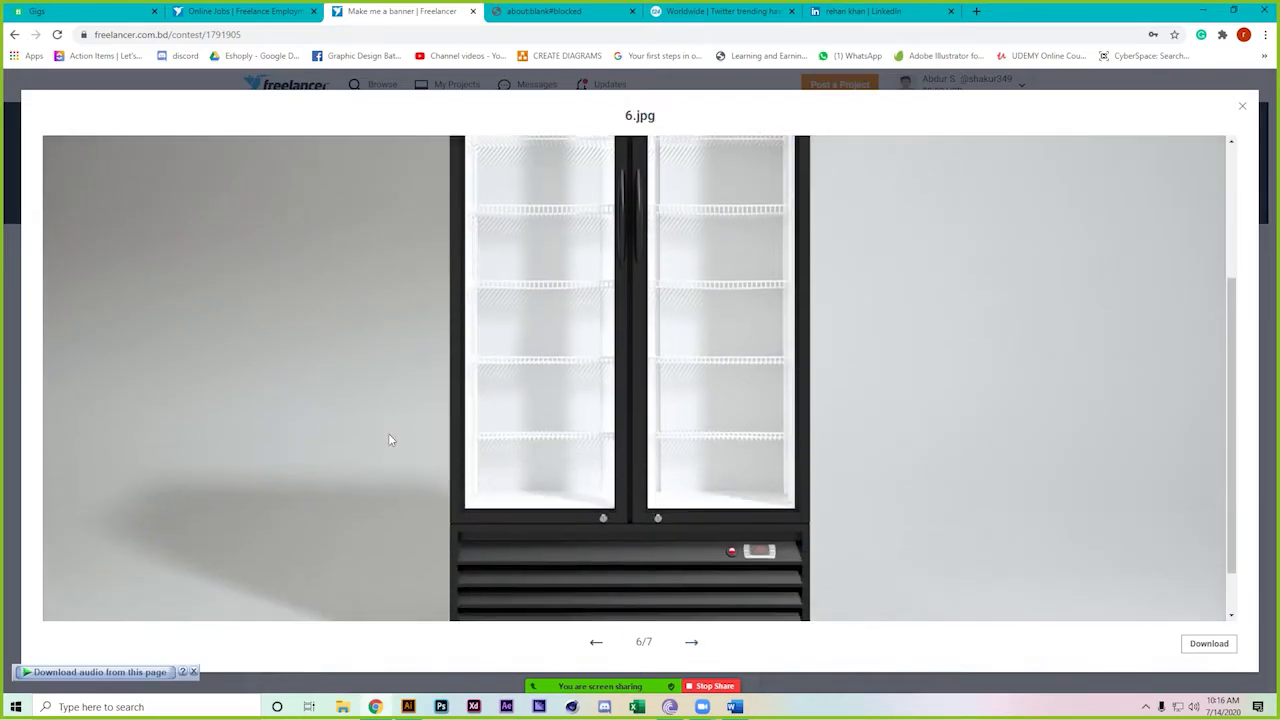
{"action": "left_click", "coordinate": [700, 645]}
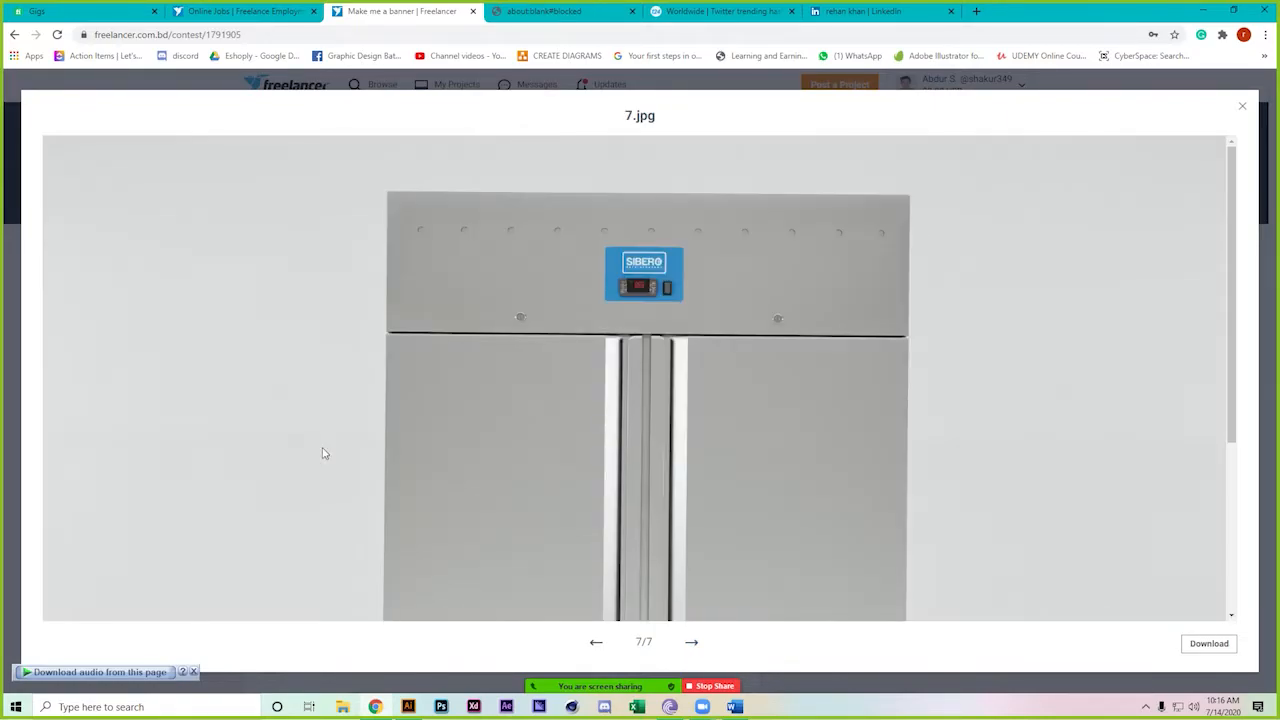
{"action": "scroll", "coordinate": [322, 453], "scroll_direction": "down", "scroll_amount": 2}
{"action": "scroll", "coordinate": [322, 453], "scroll_direction": "down", "scroll_amount": 2}
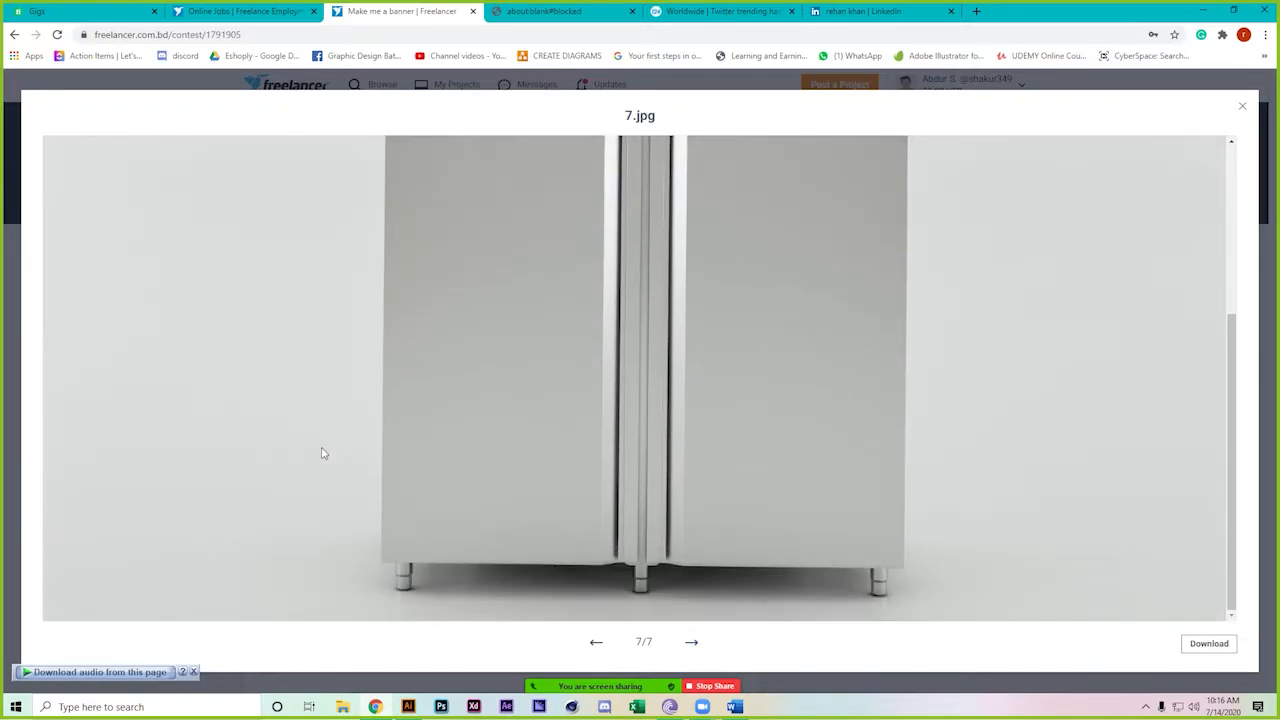
{"action": "left_click", "coordinate": [1242, 107]}
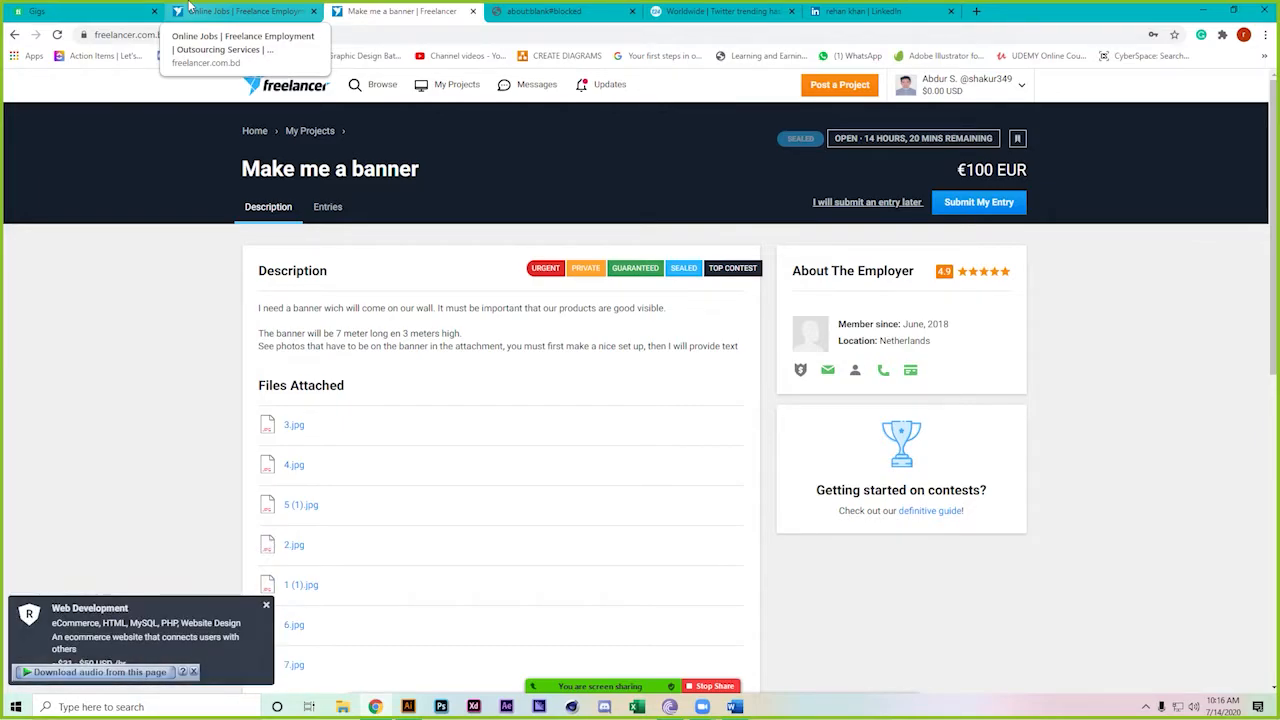
Return to the contest results, scroll to the Grand National League listing, and dismiss the Zoom notice
{"action": "left_click", "coordinate": [190, 8]}
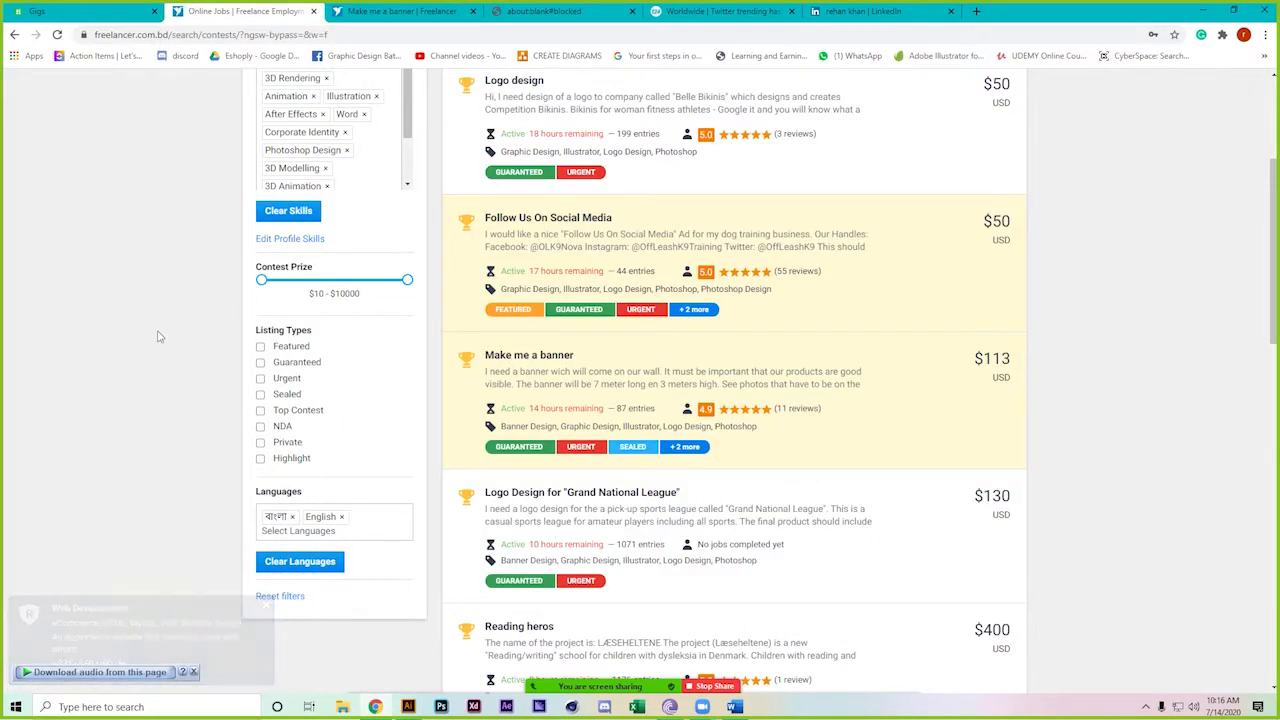
{"action": "scroll", "coordinate": [157, 337], "scroll_direction": "down", "scroll_amount": 2}
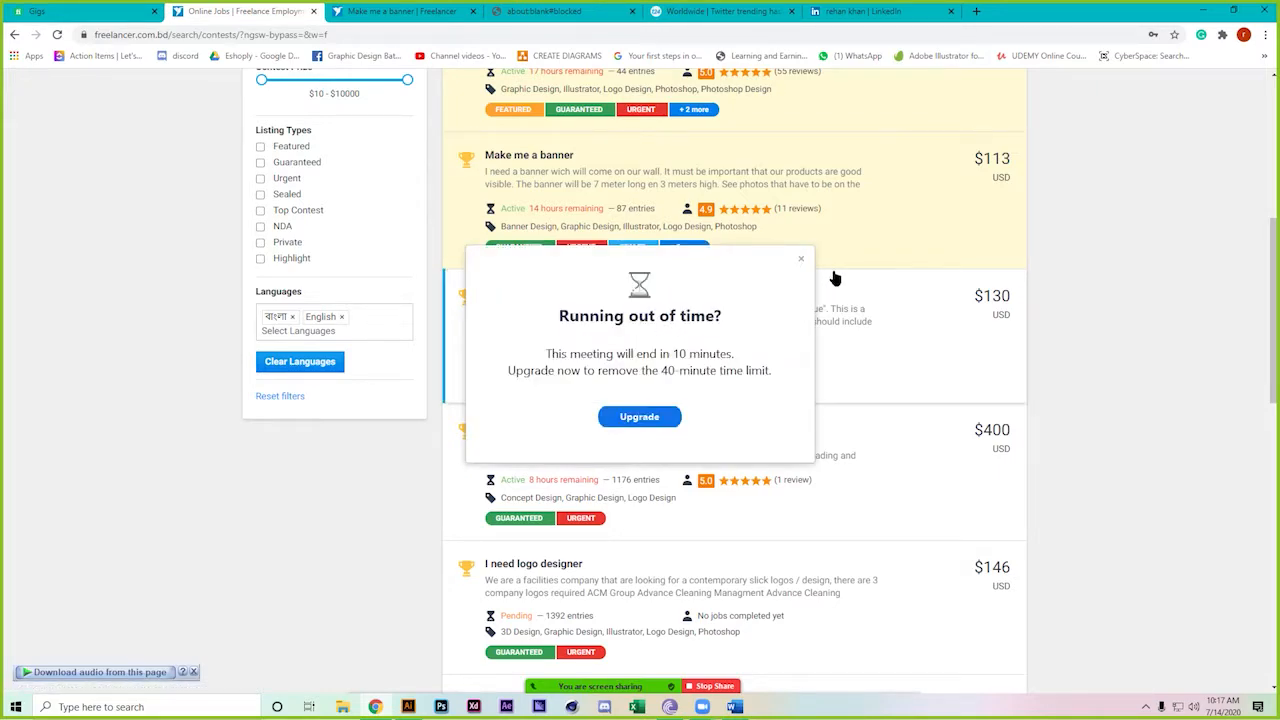
{"action": "left_click", "coordinate": [801, 259]}
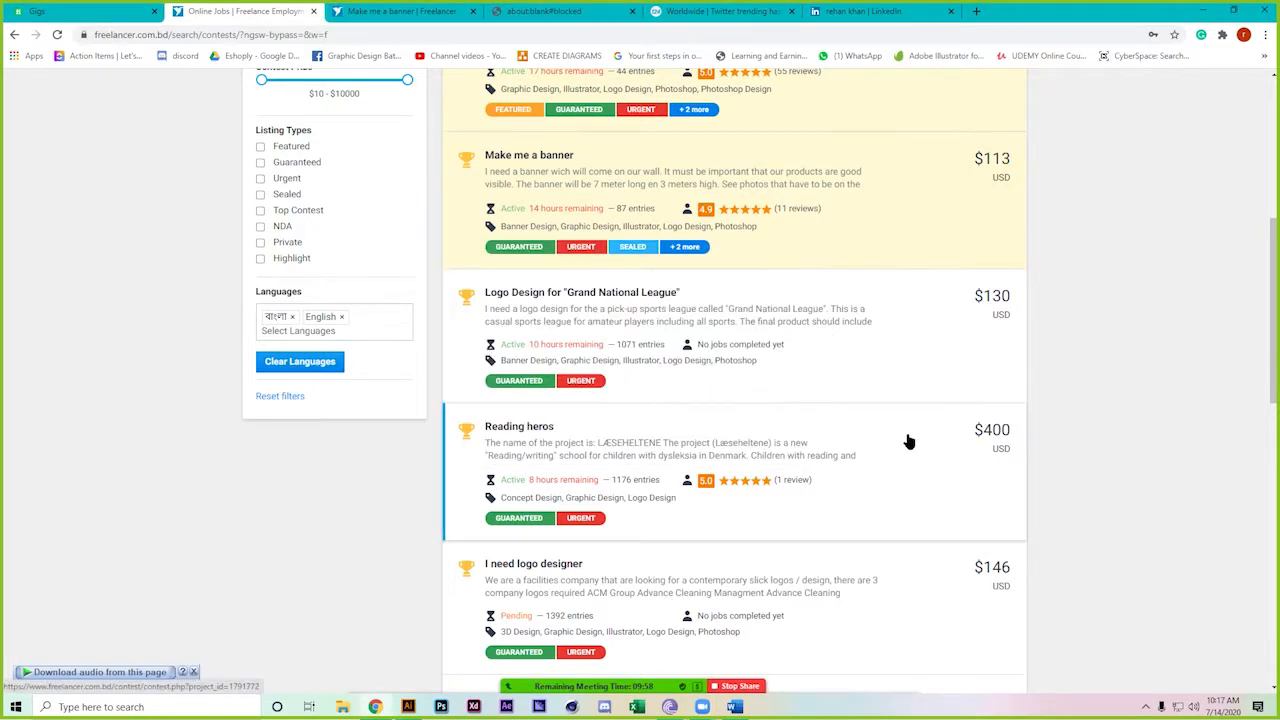
Open the Grand National League logo contest and close the banner contest and blank tabs
{"action": "left_click", "coordinate": [905, 370]}
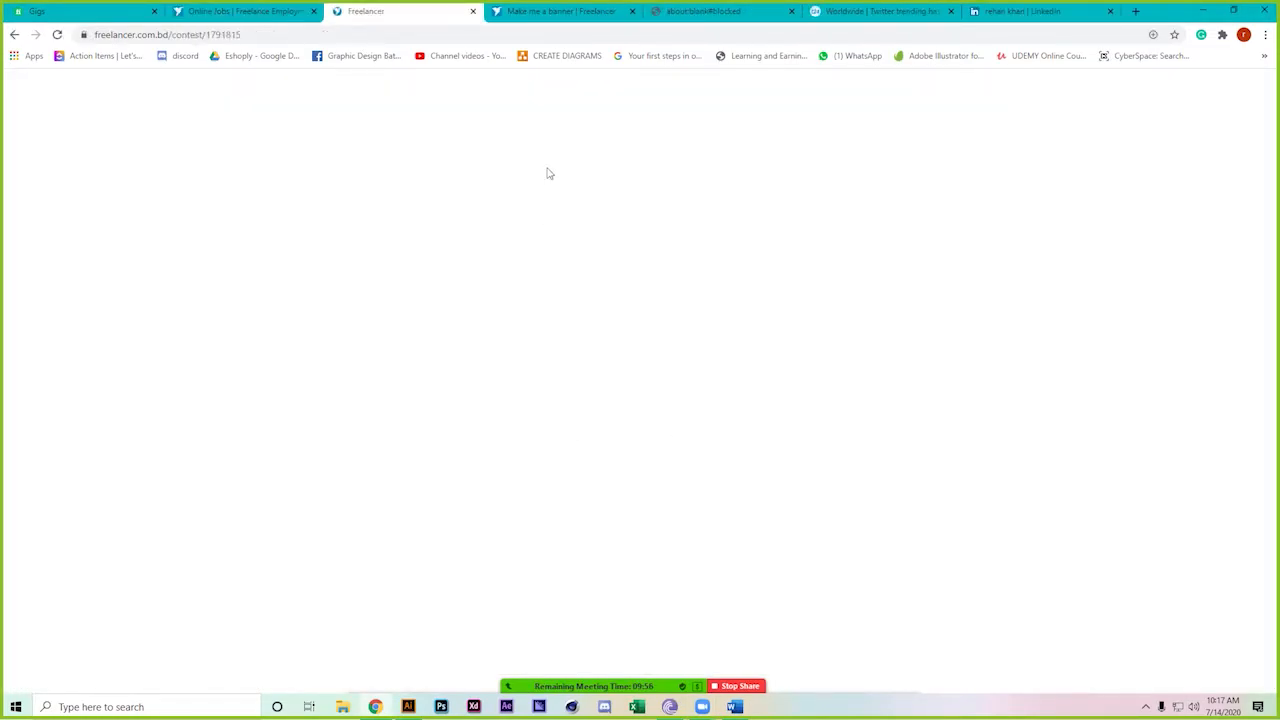
{"action": "left_click", "coordinate": [627, 12]}
{"action": "left_click", "coordinate": [627, 12]}
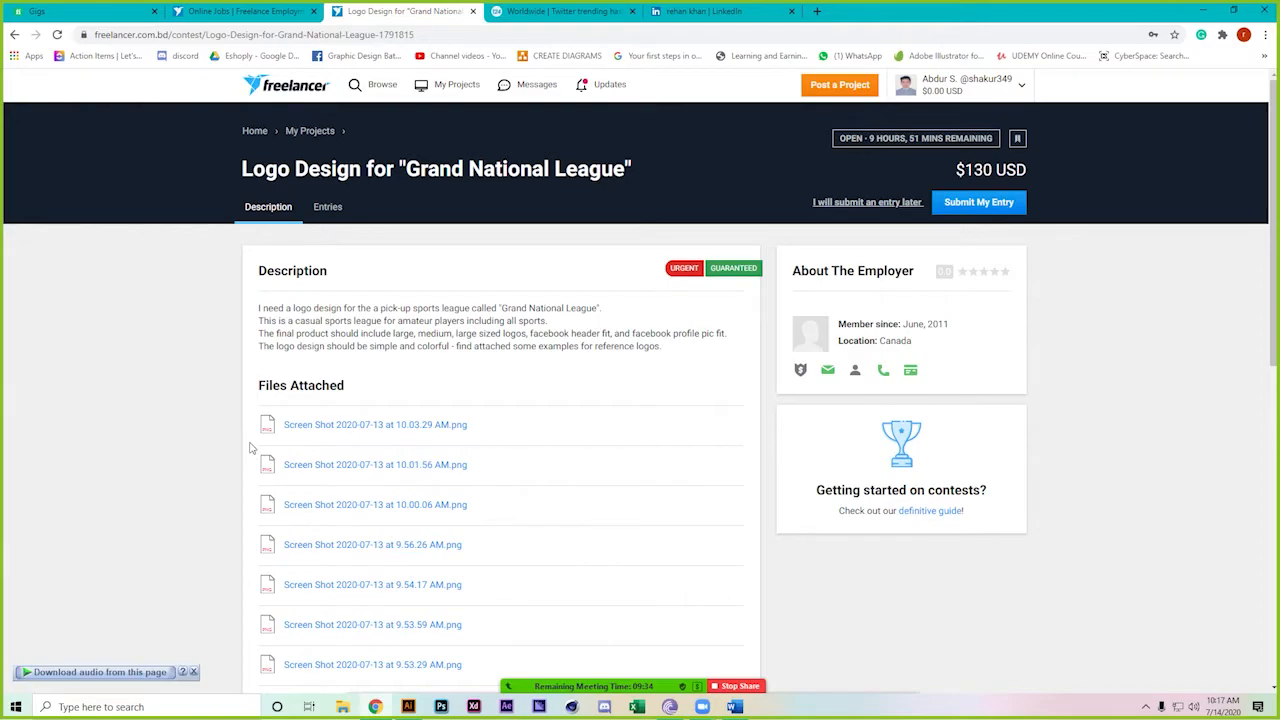
Scroll through the contest's 1,073 logo entries, then return to its description
{"action": "left_click", "coordinate": [328, 207]}
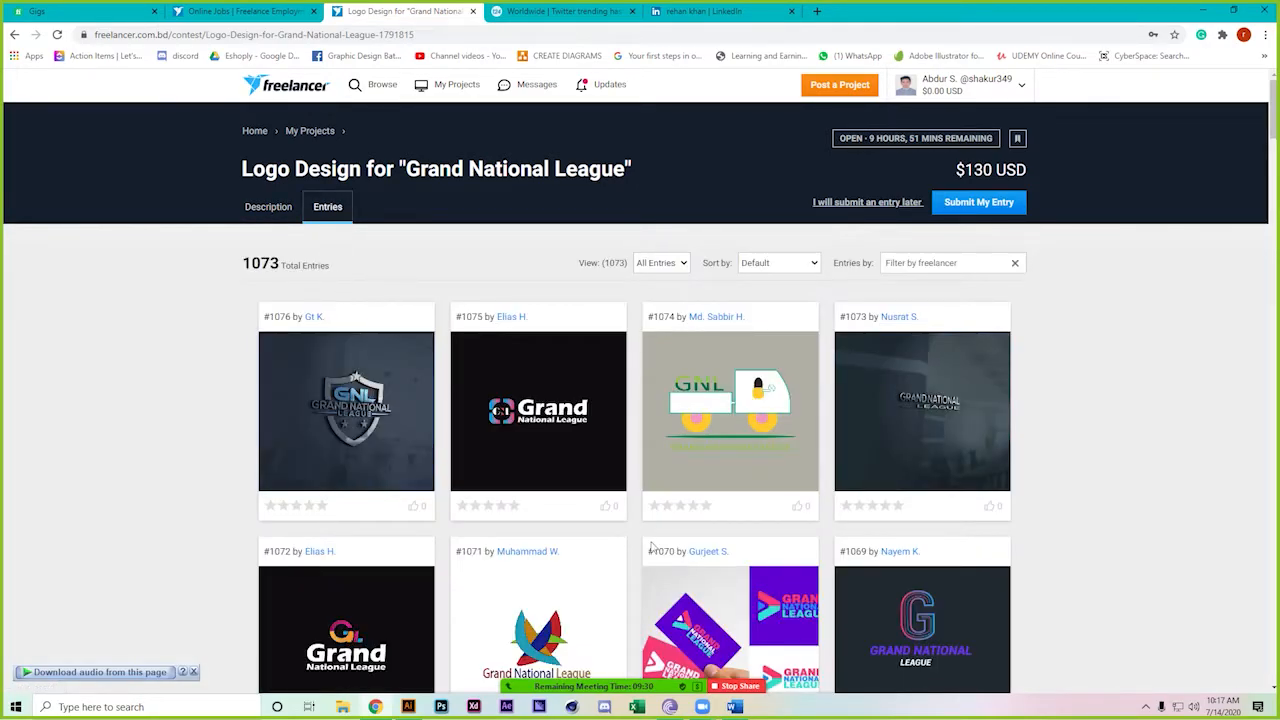
{"action": "scroll", "coordinate": [464, 594], "scroll_direction": "down", "scroll_amount": 2}
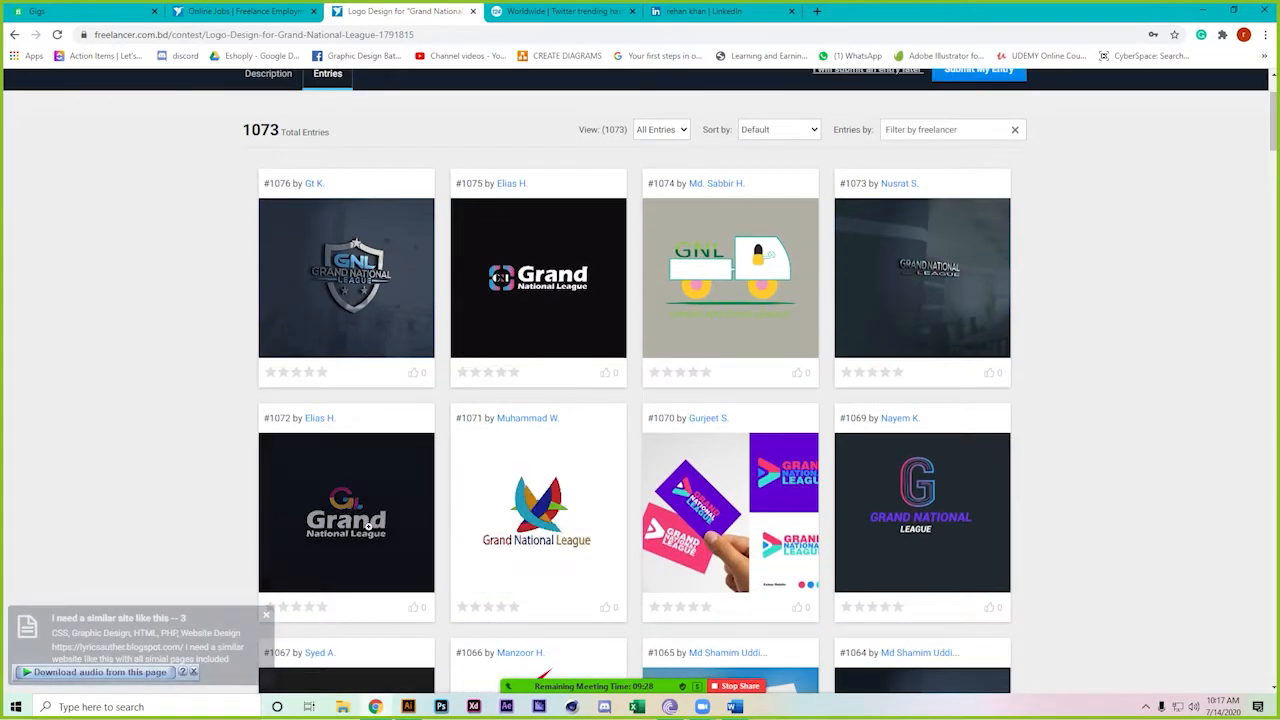
{"action": "scroll", "coordinate": [171, 512], "scroll_direction": "down", "scroll_amount": 2}
{"action": "scroll", "coordinate": [171, 512], "scroll_direction": "down", "scroll_amount": 1}
{"action": "scroll", "coordinate": [171, 512], "scroll_direction": "down", "scroll_amount": 2}
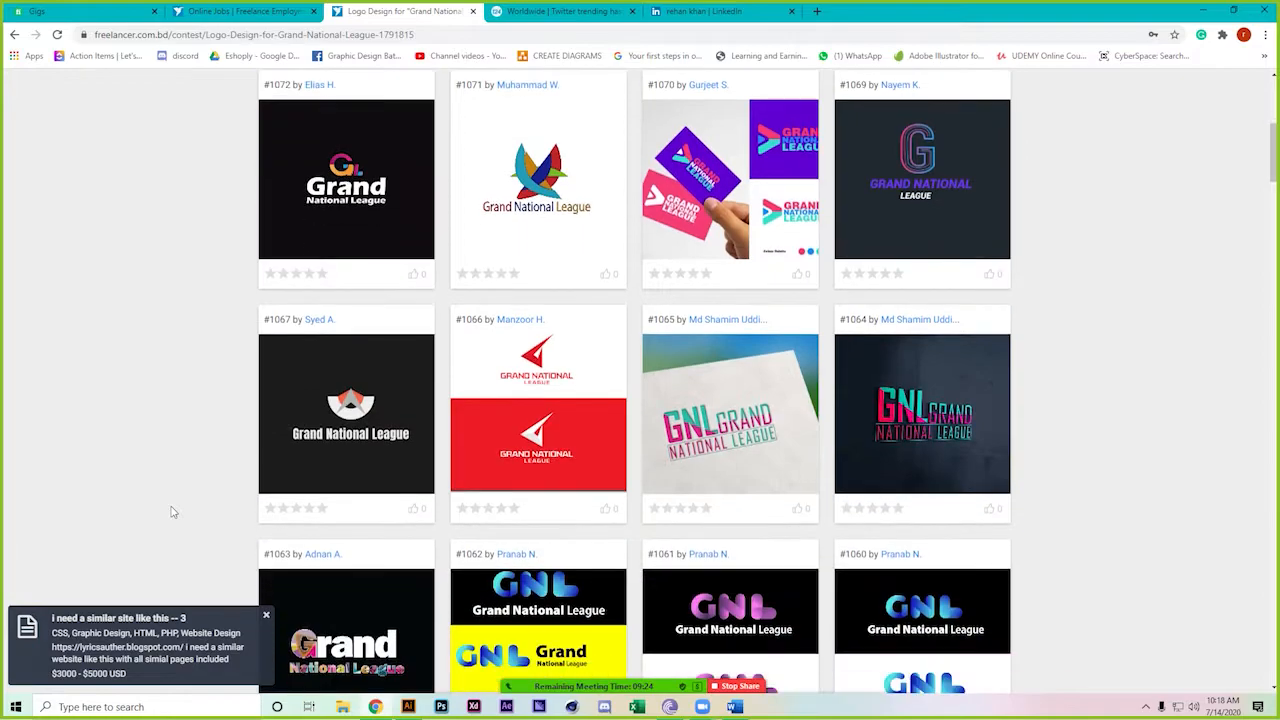
{"action": "scroll", "coordinate": [171, 512], "scroll_direction": "down", "scroll_amount": 5}
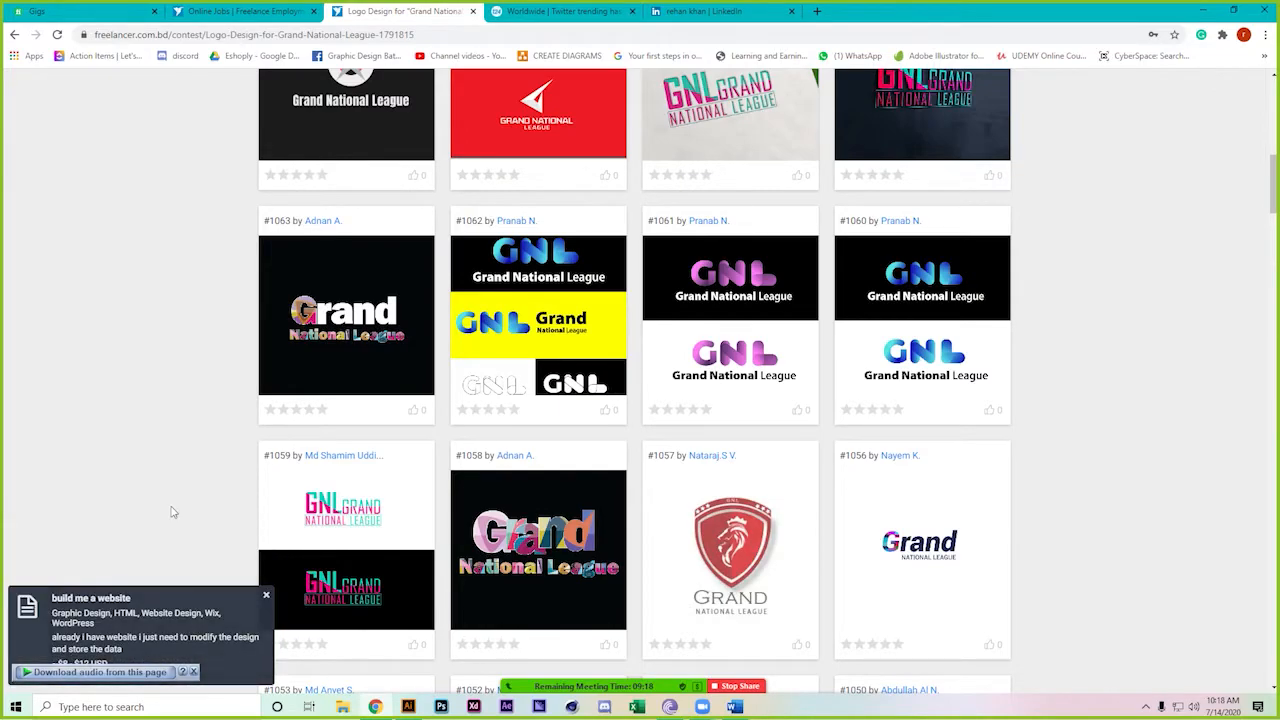
{"action": "scroll", "coordinate": [171, 512], "scroll_direction": "down", "scroll_amount": 5}
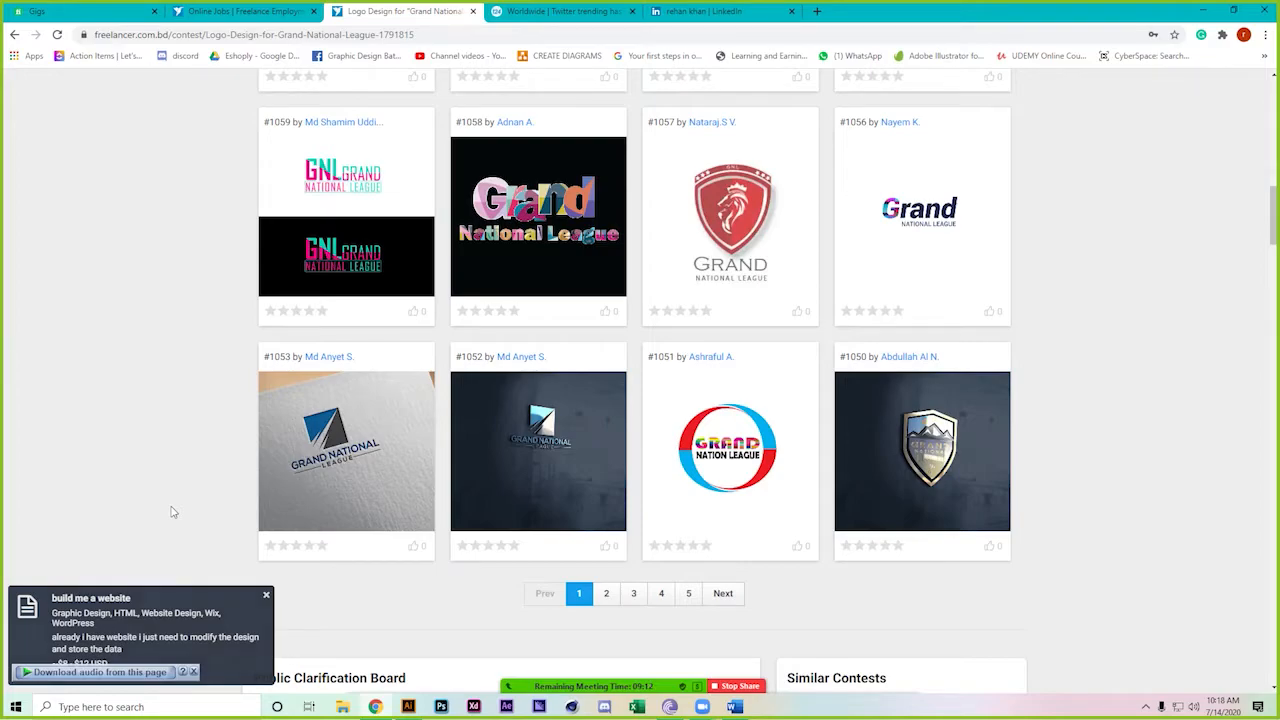
{"action": "scroll", "coordinate": [171, 512], "scroll_direction": "down", "scroll_amount": 3}
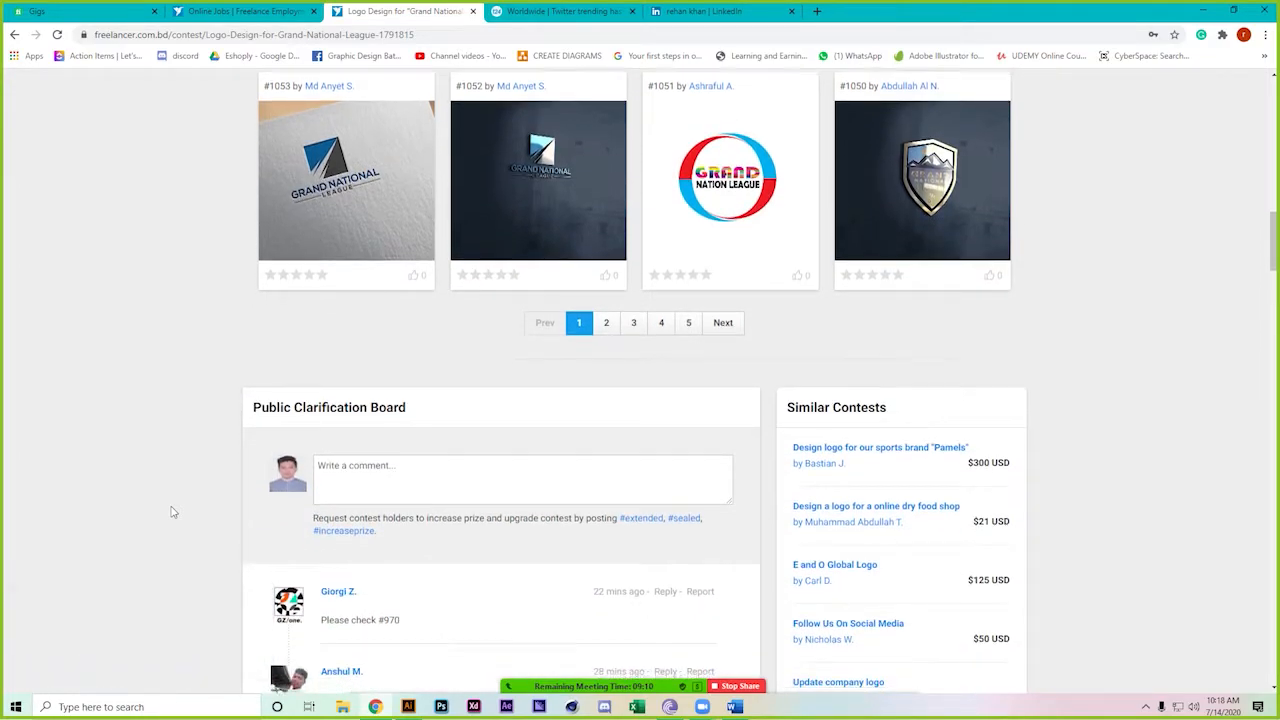
{"action": "scroll", "coordinate": [171, 512], "scroll_direction": "down", "scroll_amount": 2}
{"action": "scroll", "coordinate": [171, 512], "scroll_direction": "up", "scroll_amount": 20}
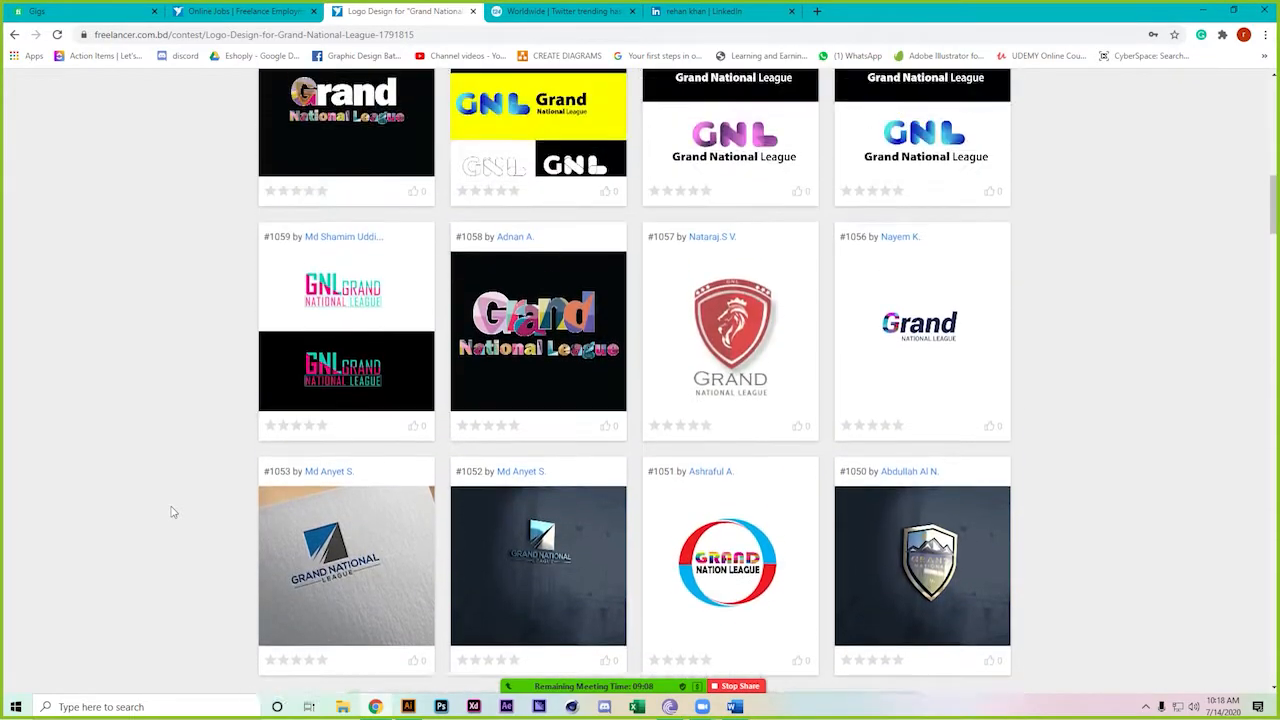
{"action": "scroll", "coordinate": [171, 512], "scroll_direction": "up", "scroll_amount": 3}
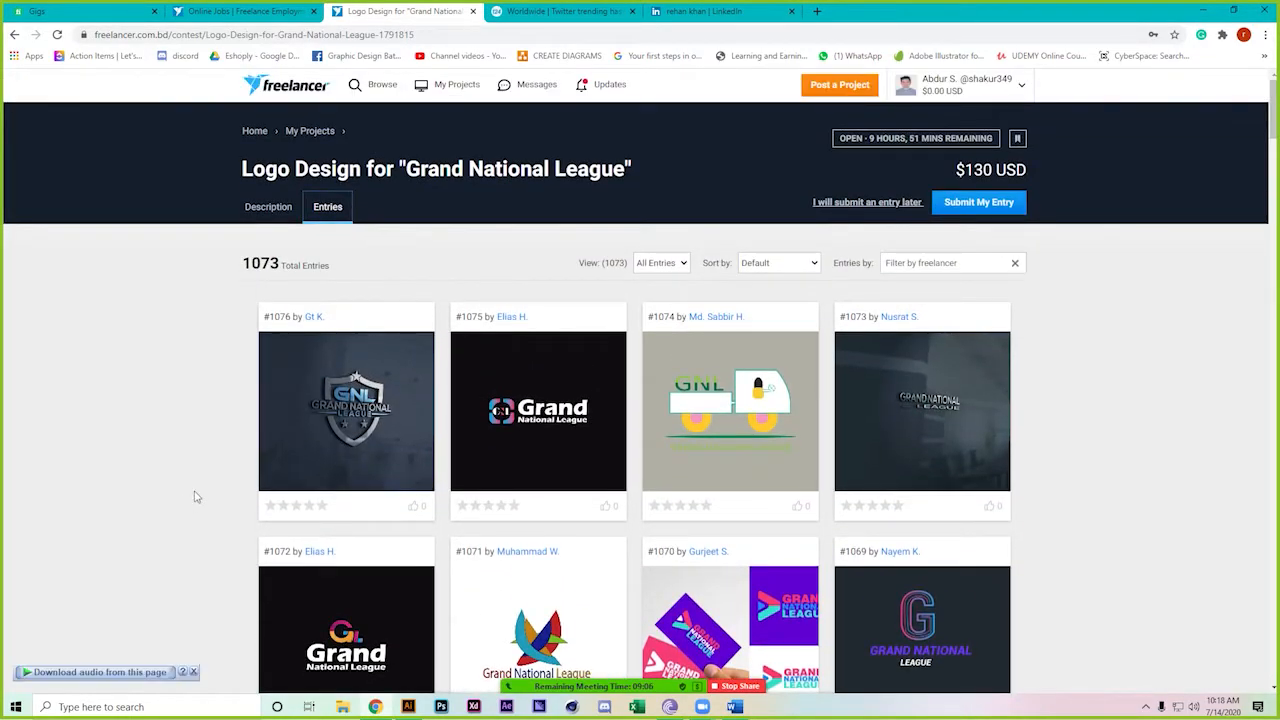
{"action": "left_click", "coordinate": [268, 202]}
Page through all eight attached reference screenshots in the preview, then close it
{"action": "scroll", "coordinate": [32, 583], "scroll_direction": "down", "scroll_amount": 1}
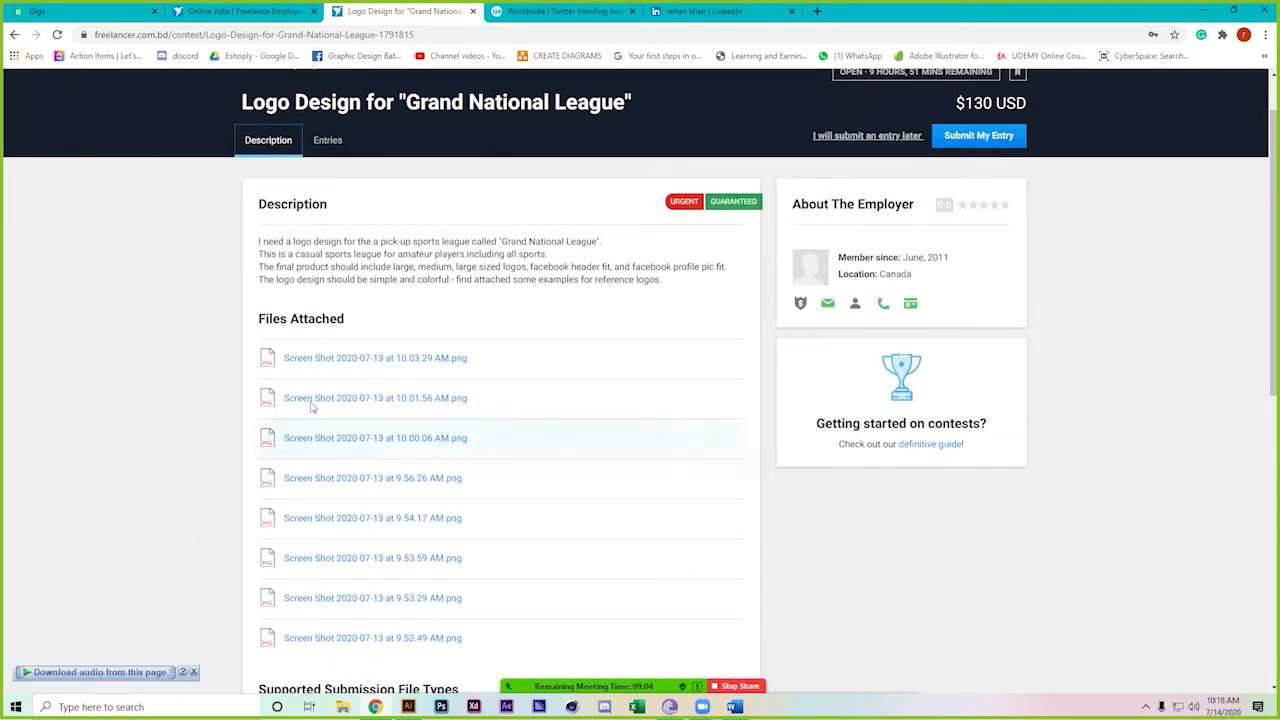
{"action": "left_click", "coordinate": [390, 363]}
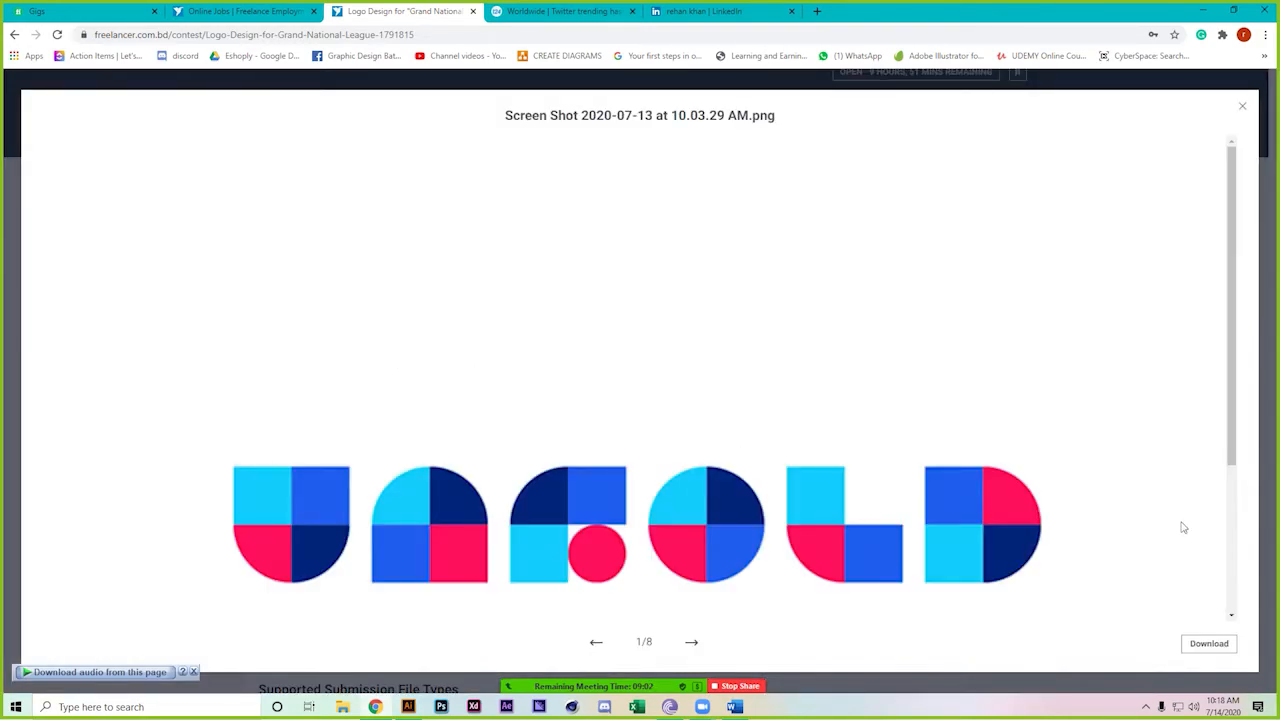
{"action": "scroll", "coordinate": [1058, 518], "scroll_direction": "down", "scroll_amount": 2}
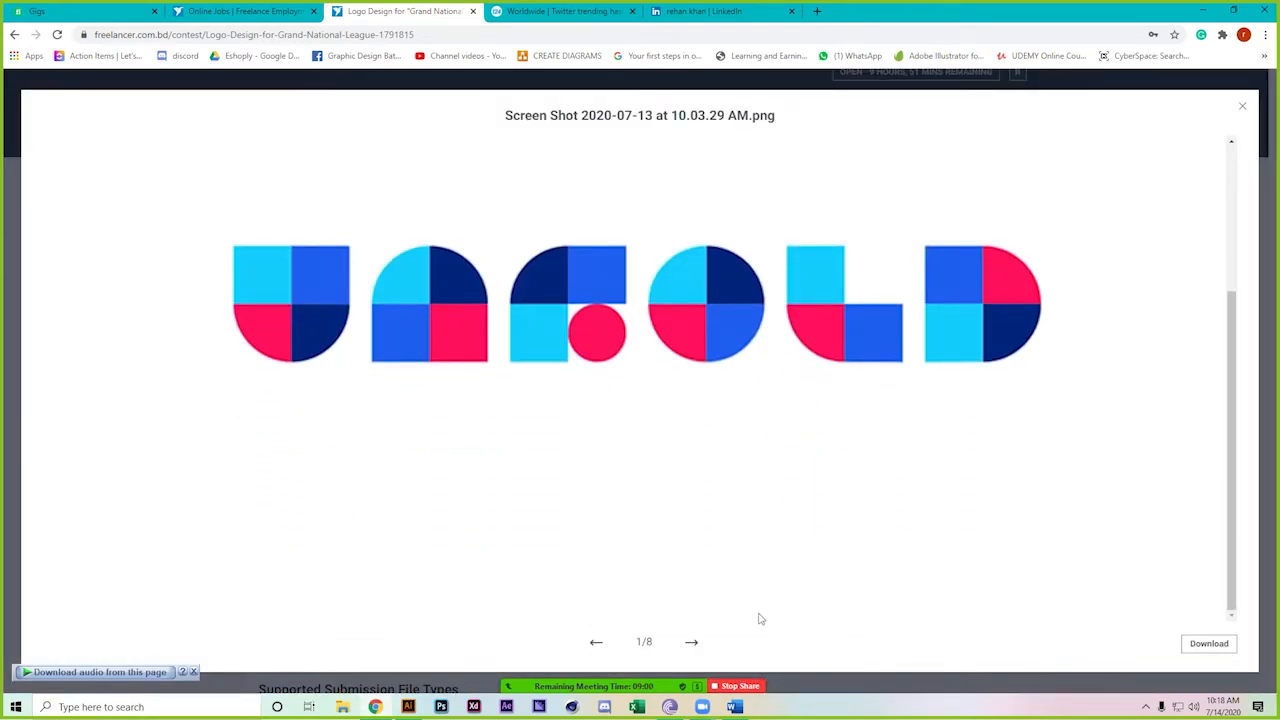
{"action": "left_click", "coordinate": [694, 645]}
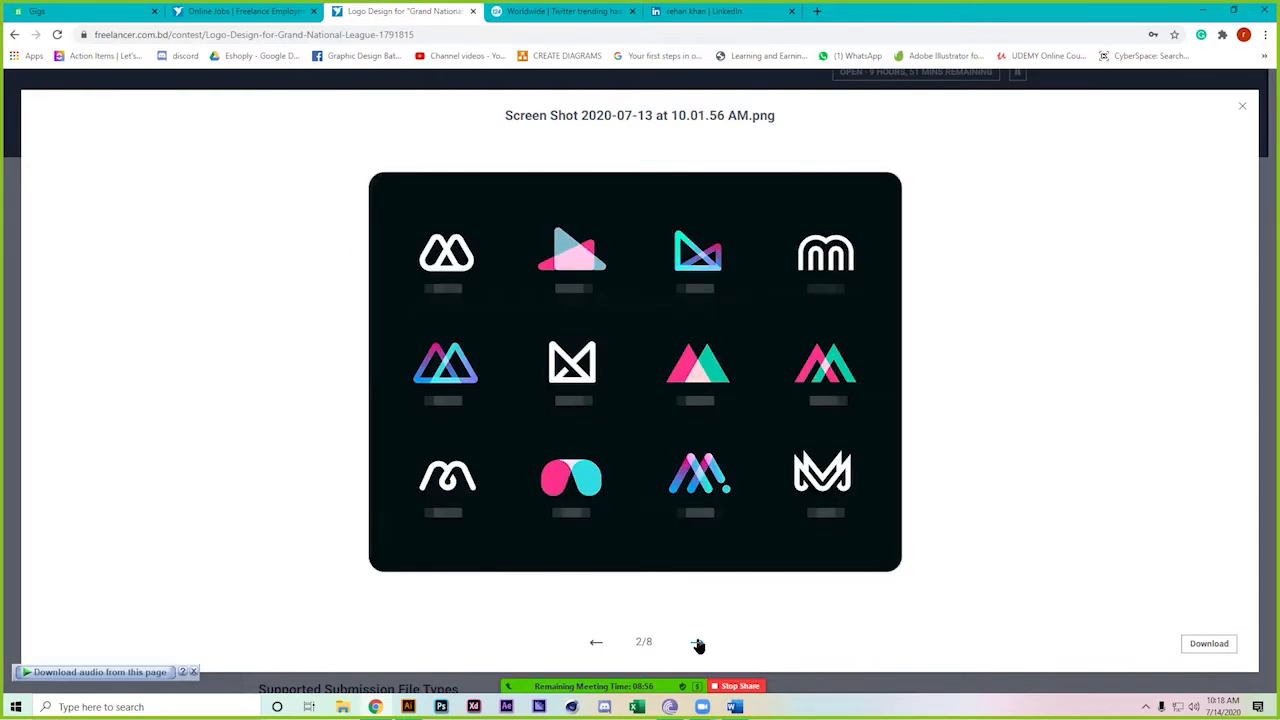
{"action": "left_click", "coordinate": [698, 643]}
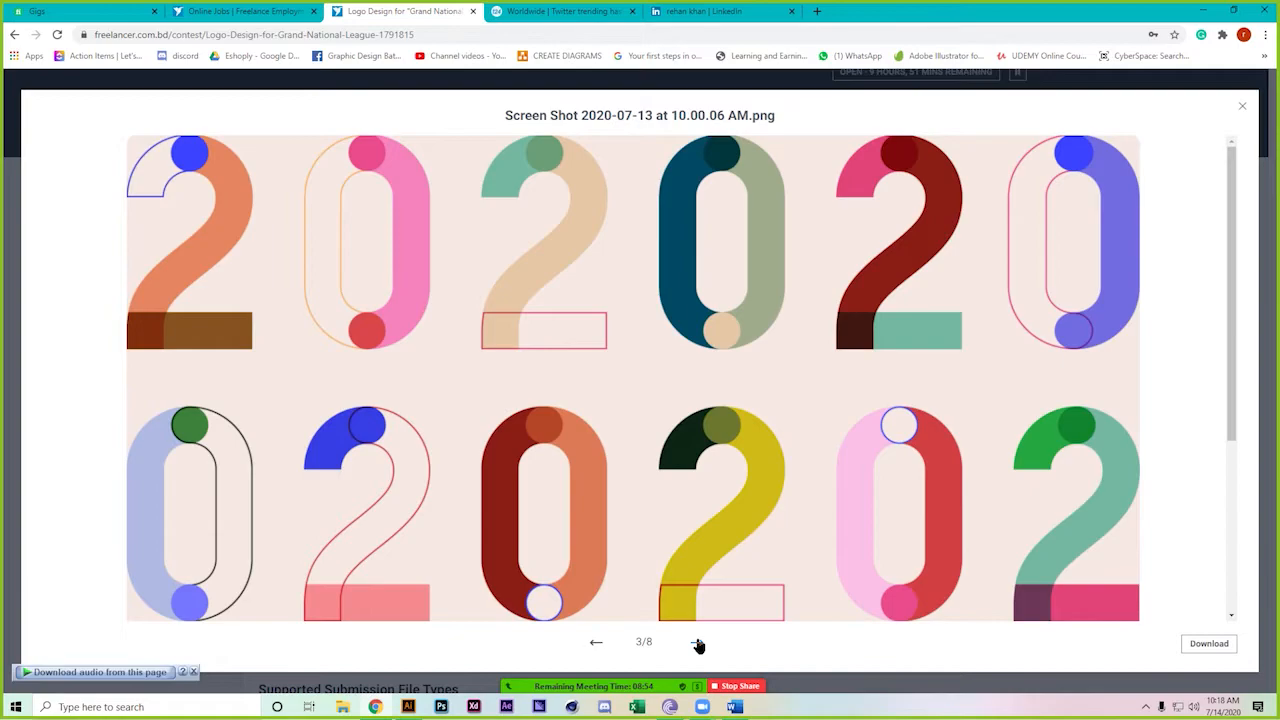
{"action": "left_click", "coordinate": [698, 643]}
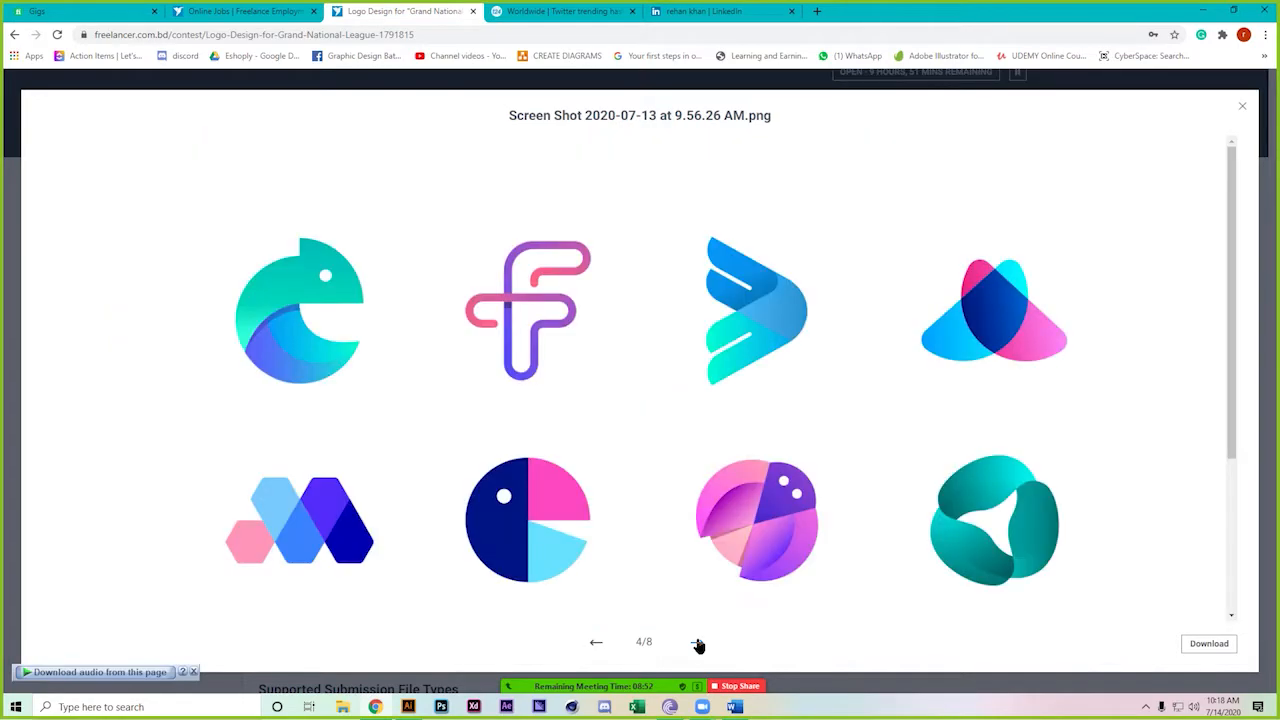
{"action": "left_click", "coordinate": [698, 643]}
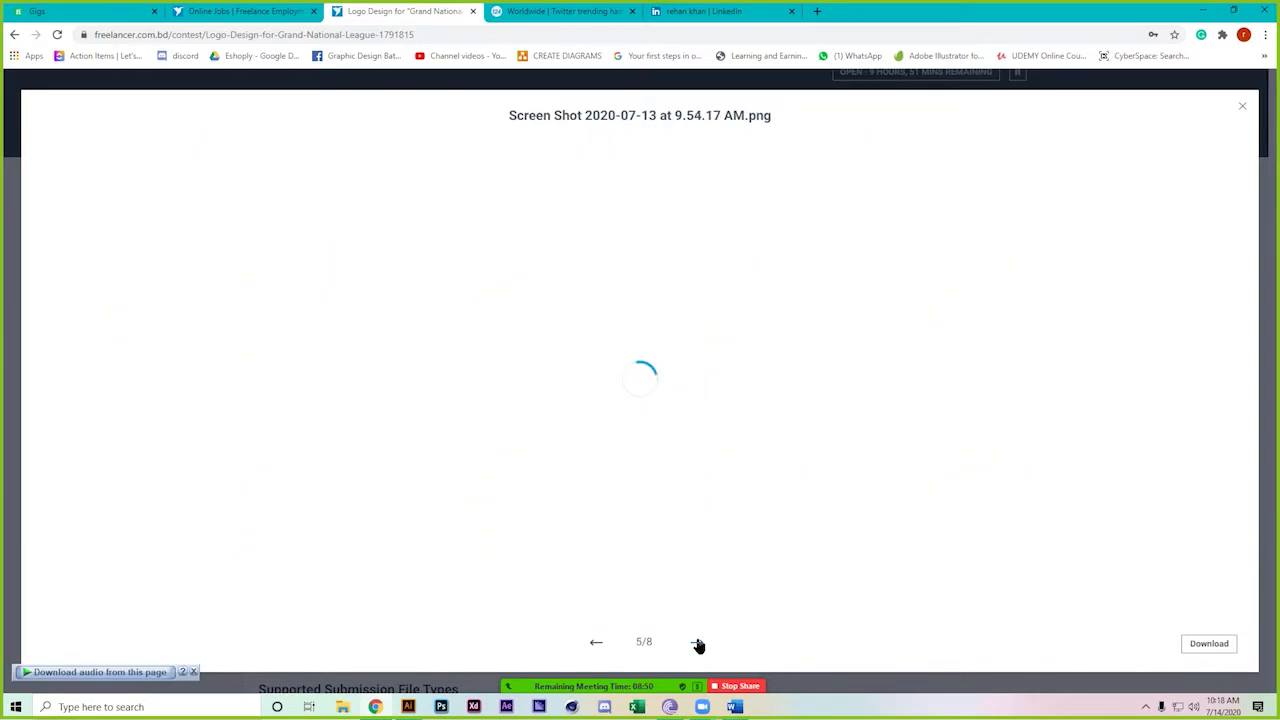
{"action": "left_click", "coordinate": [698, 643]}
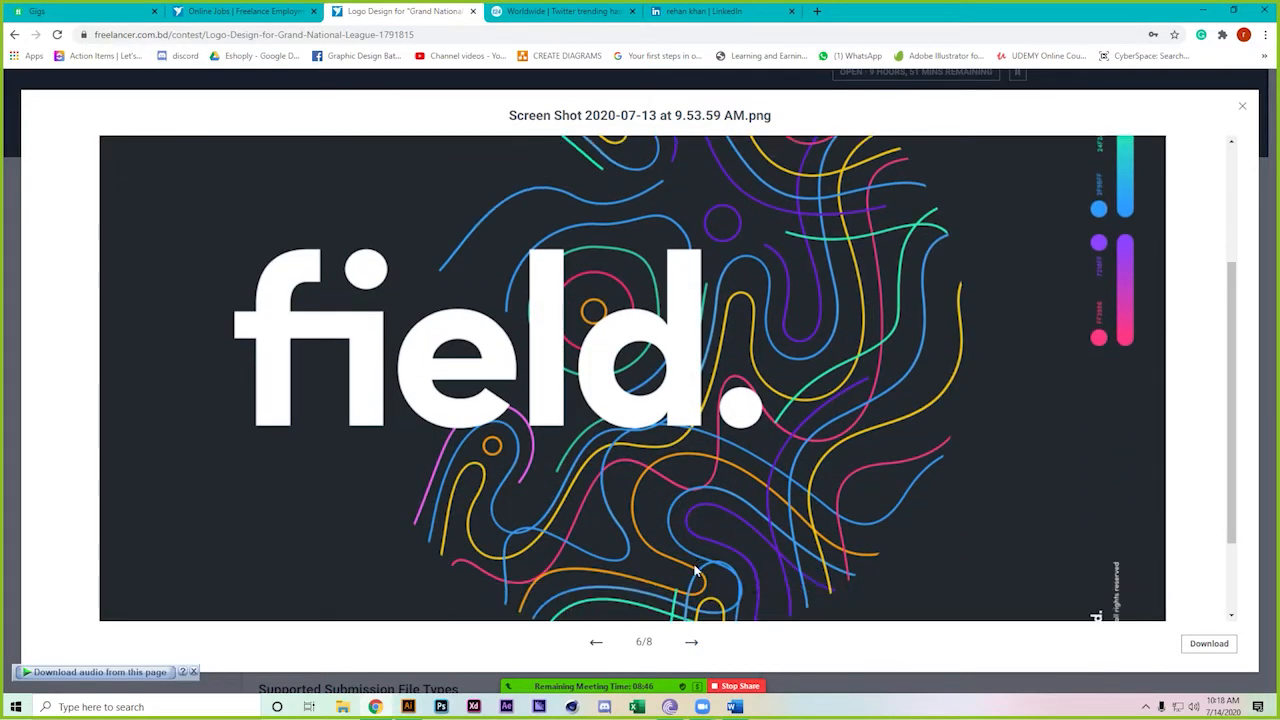
{"action": "scroll", "coordinate": [695, 563], "scroll_direction": "up", "scroll_amount": 2}
{"action": "left_click", "coordinate": [695, 643]}
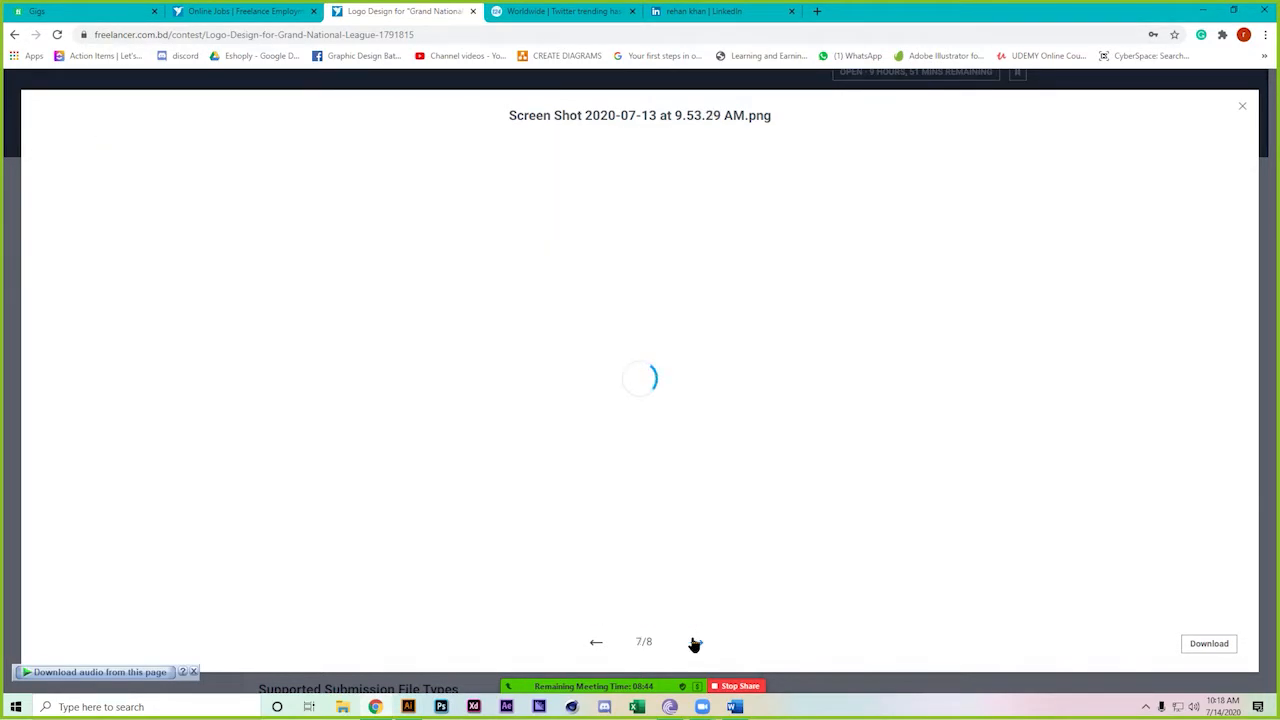
{"action": "left_click", "coordinate": [695, 643]}
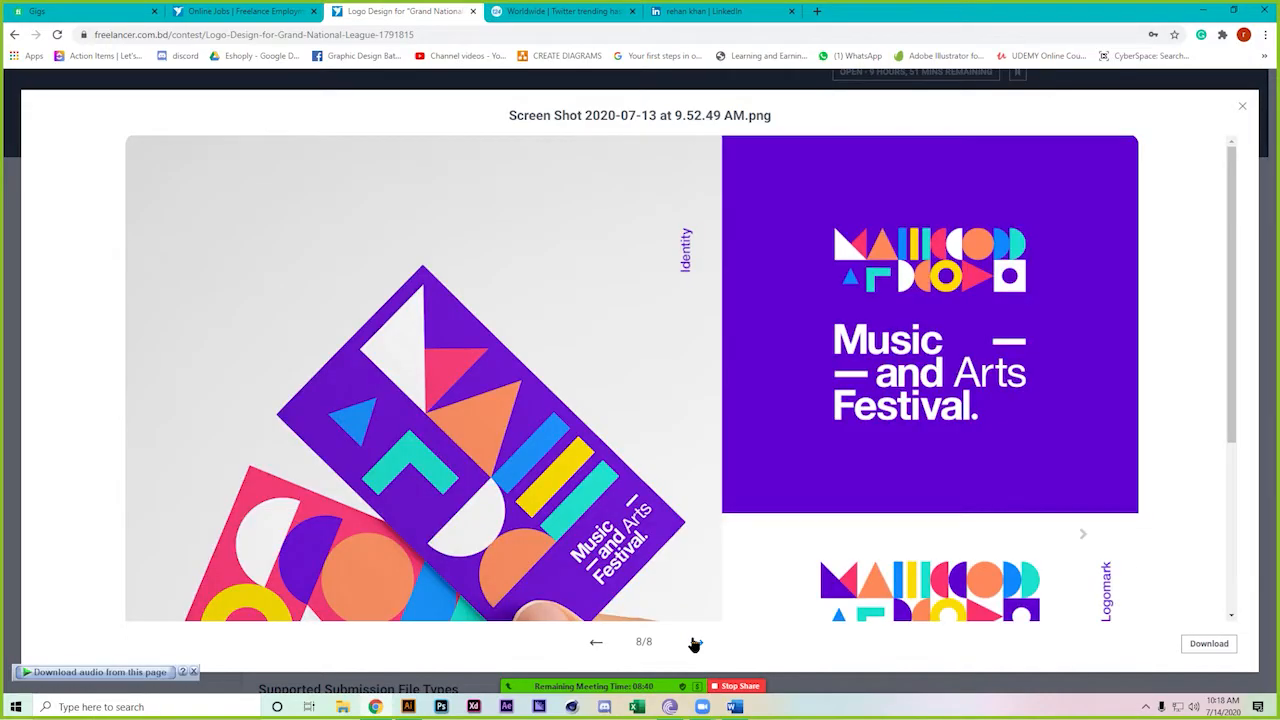
{"action": "left_click", "coordinate": [695, 643]}
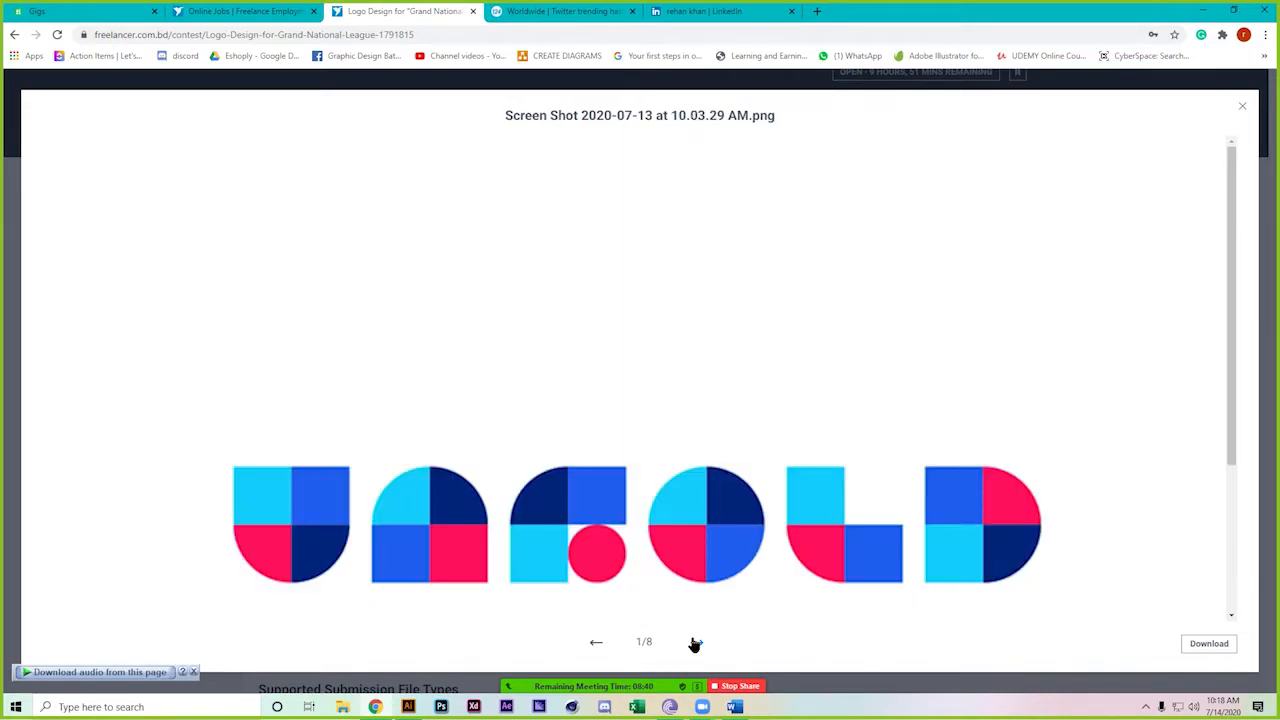
{"action": "left_click", "coordinate": [1242, 106]}
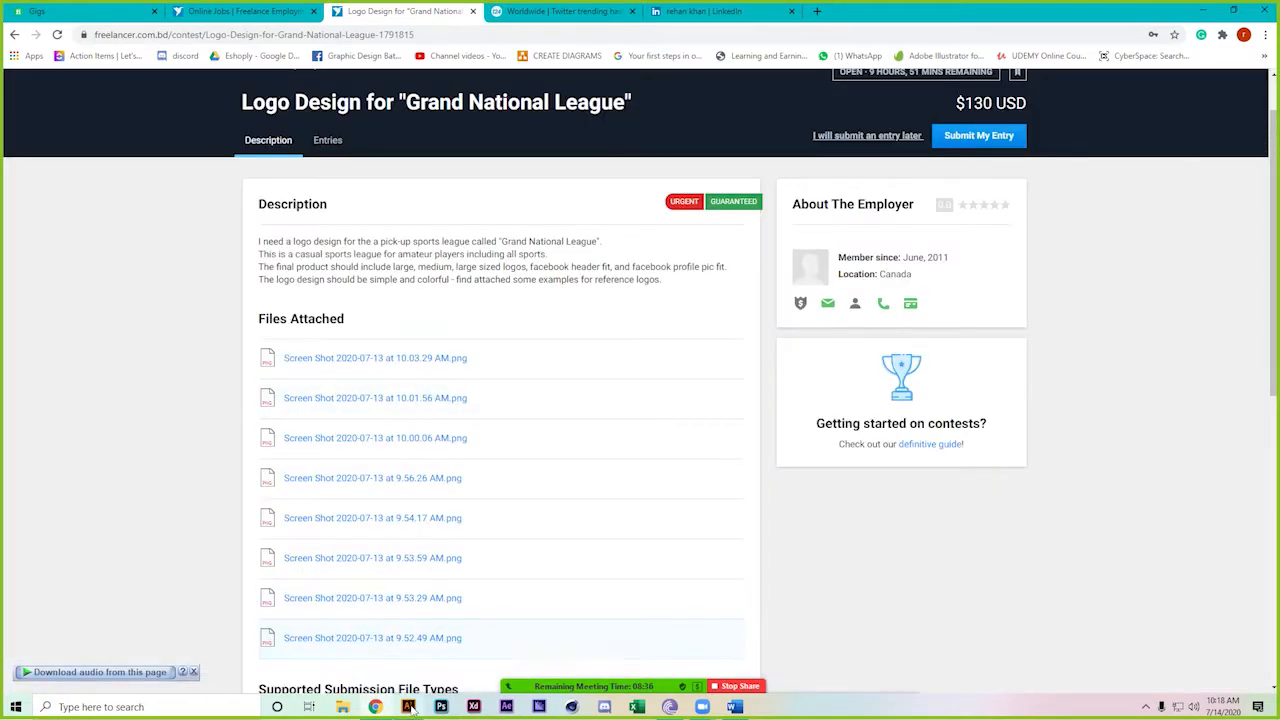
In the untitled Illustrator document, set the artboard width to 1000 px
{"action": "mouse_move", "coordinate": [412, 708]}
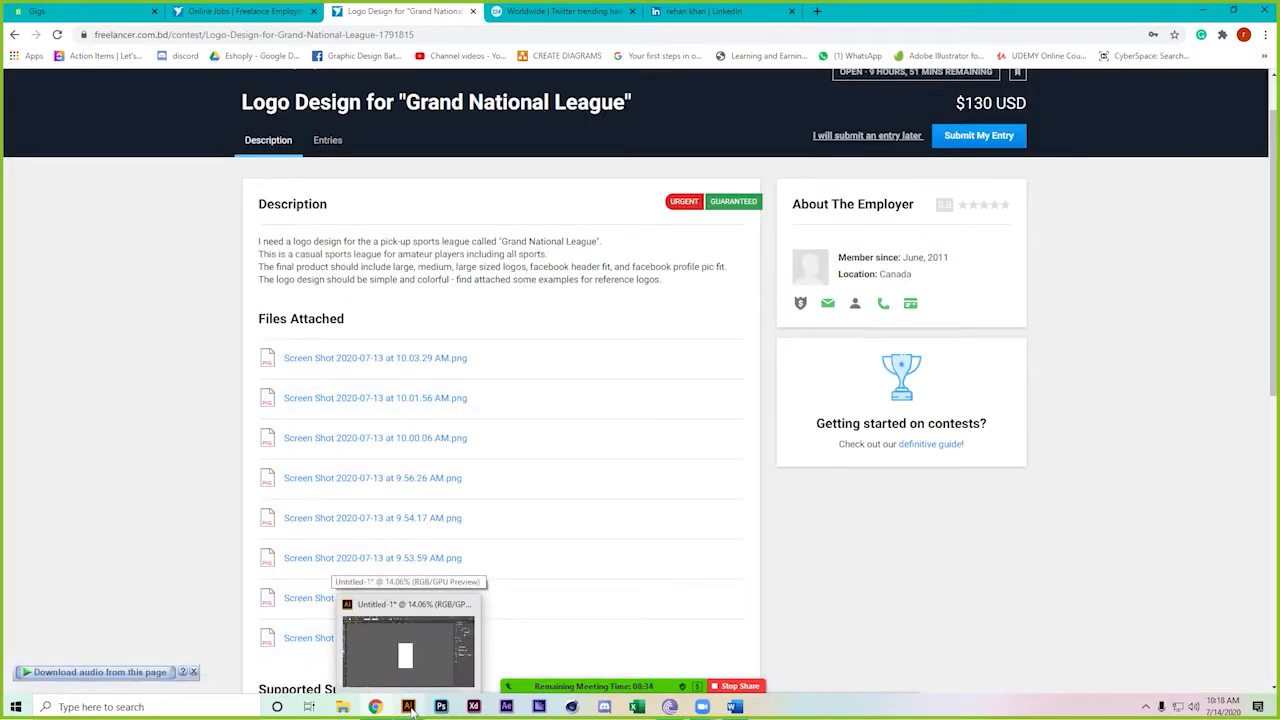
{"action": "left_click", "coordinate": [411, 665]}
{"action": "left_click_drag", "start_coordinate": [590, 245], "coordinate": [794, 77]}
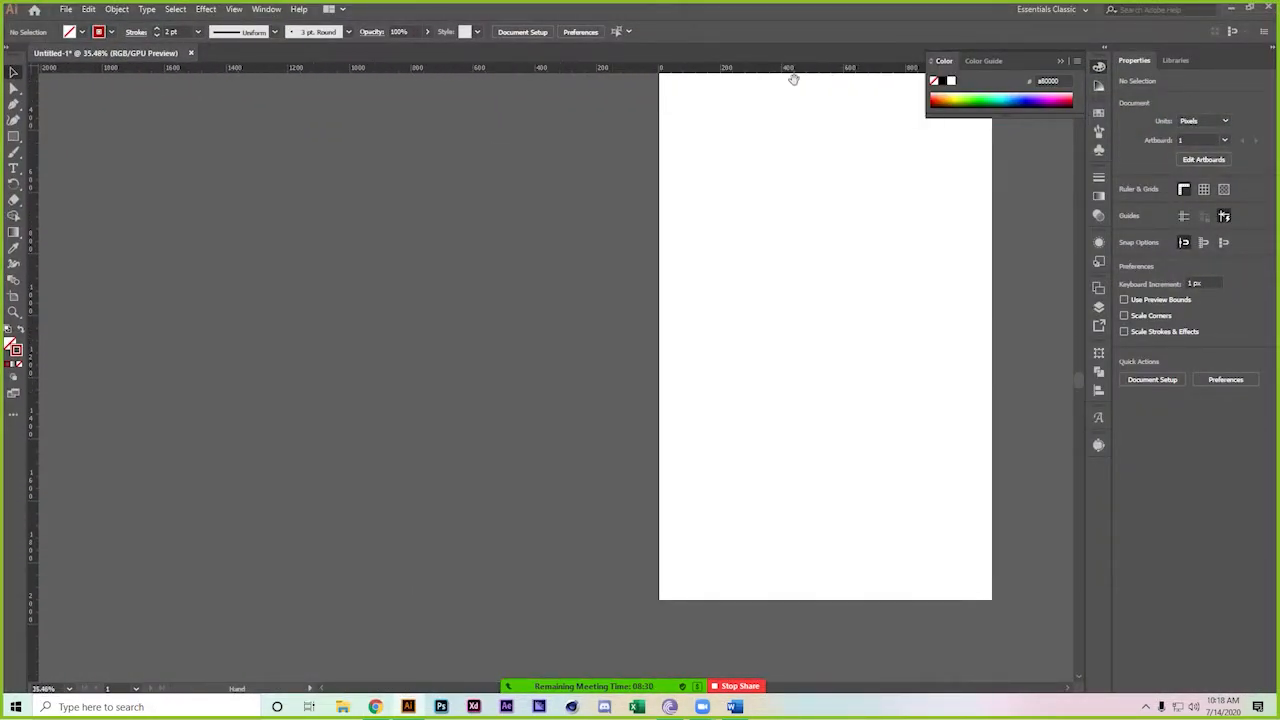
{"action": "left_click", "coordinate": [14, 296]}
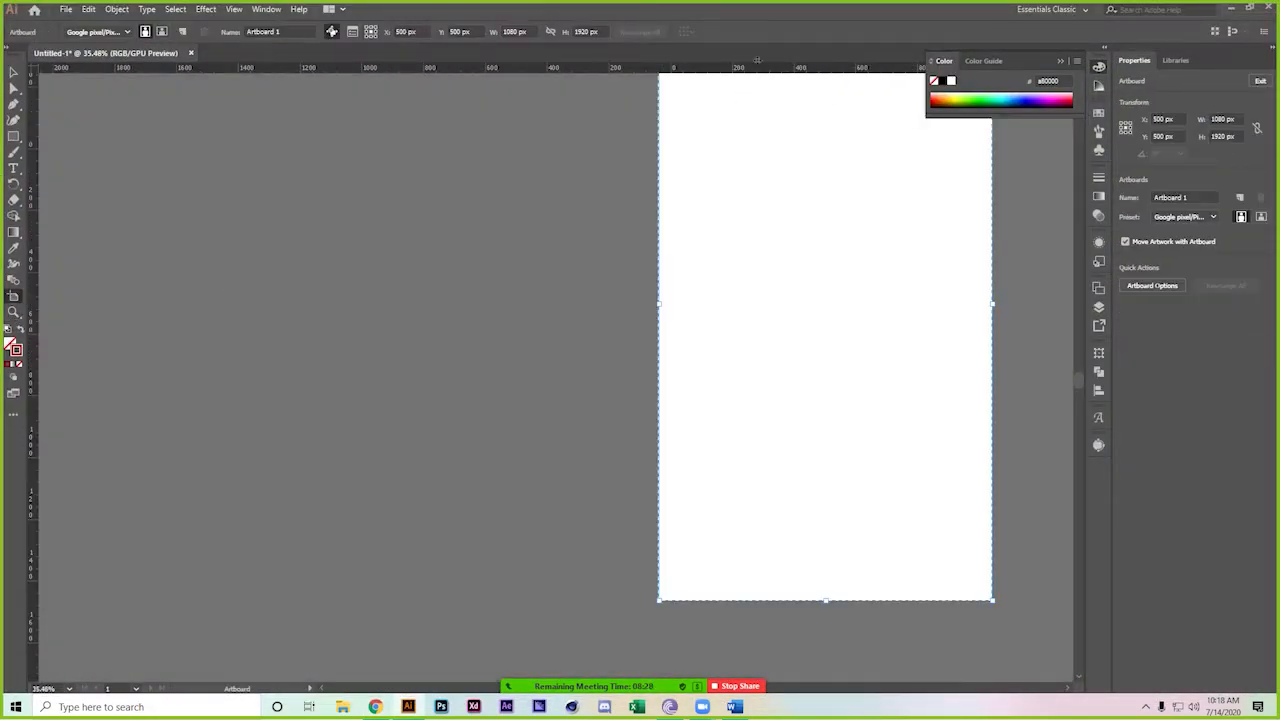
{"action": "left_click", "coordinate": [549, 33]}
{"action": "left_click", "coordinate": [517, 32]}
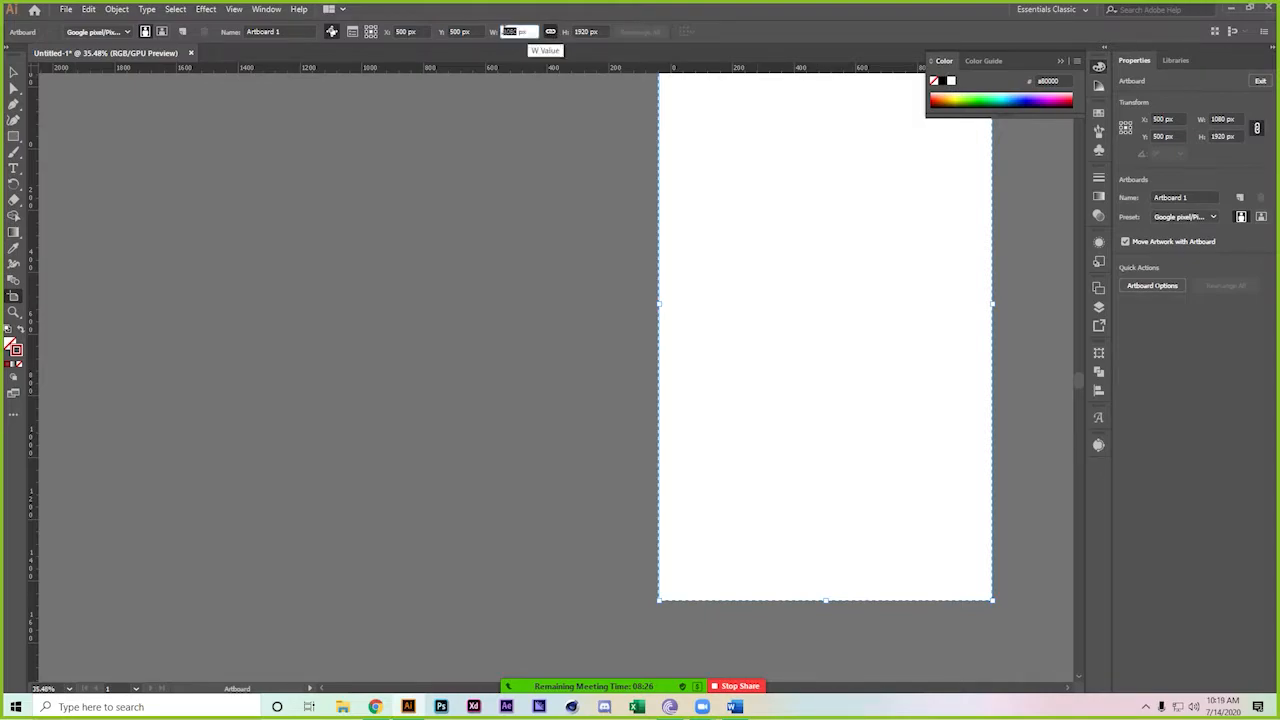
{"action": "type", "text": "1000"}
{"action": "key", "text": "Return"}
Set the artboard height to 1000 px, unlink proportions, and re-enter 1000 px width
{"action": "left_click", "coordinate": [580, 32]}
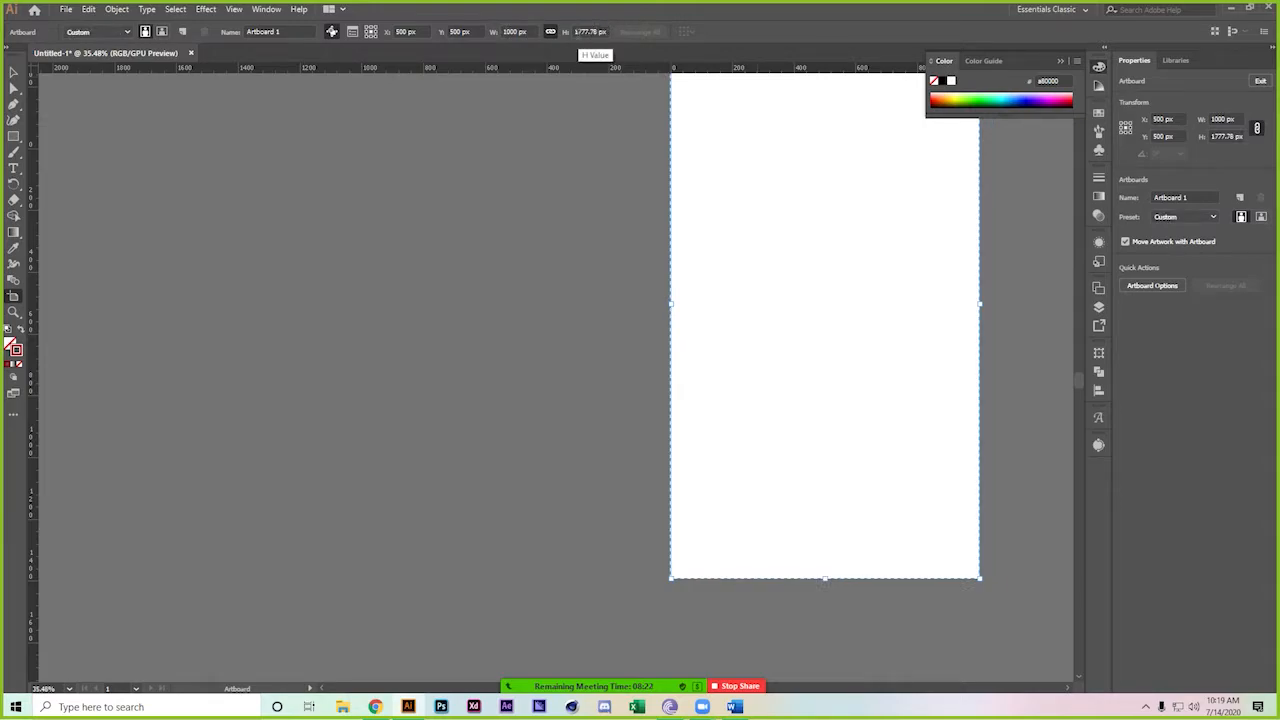
{"action": "type", "text": "1000"}
{"action": "key", "text": "Return"}
{"action": "left_click", "coordinate": [550, 31]}
{"action": "left_click", "coordinate": [512, 32]}
{"action": "type", "text": "1000"}
{"action": "key", "text": "Return"}
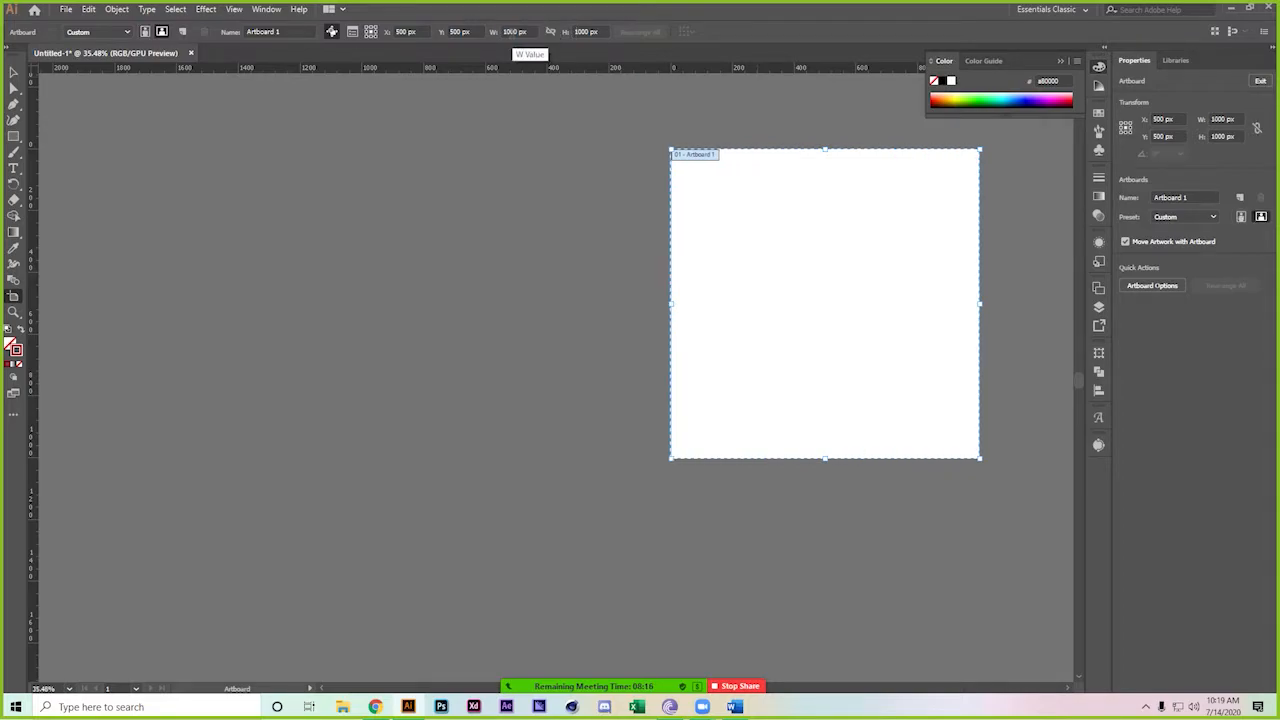
{"action": "left_click", "coordinate": [13, 73]}
Zoom to fit the artboard and place a new text object on it
{"action": "key", "text": "z"}
{"action": "left_click_drag", "start_coordinate": [340, 220], "coordinate": [376, 277]}
{"action": "left_click_drag", "start_coordinate": [315, 300], "coordinate": [352, 237]}
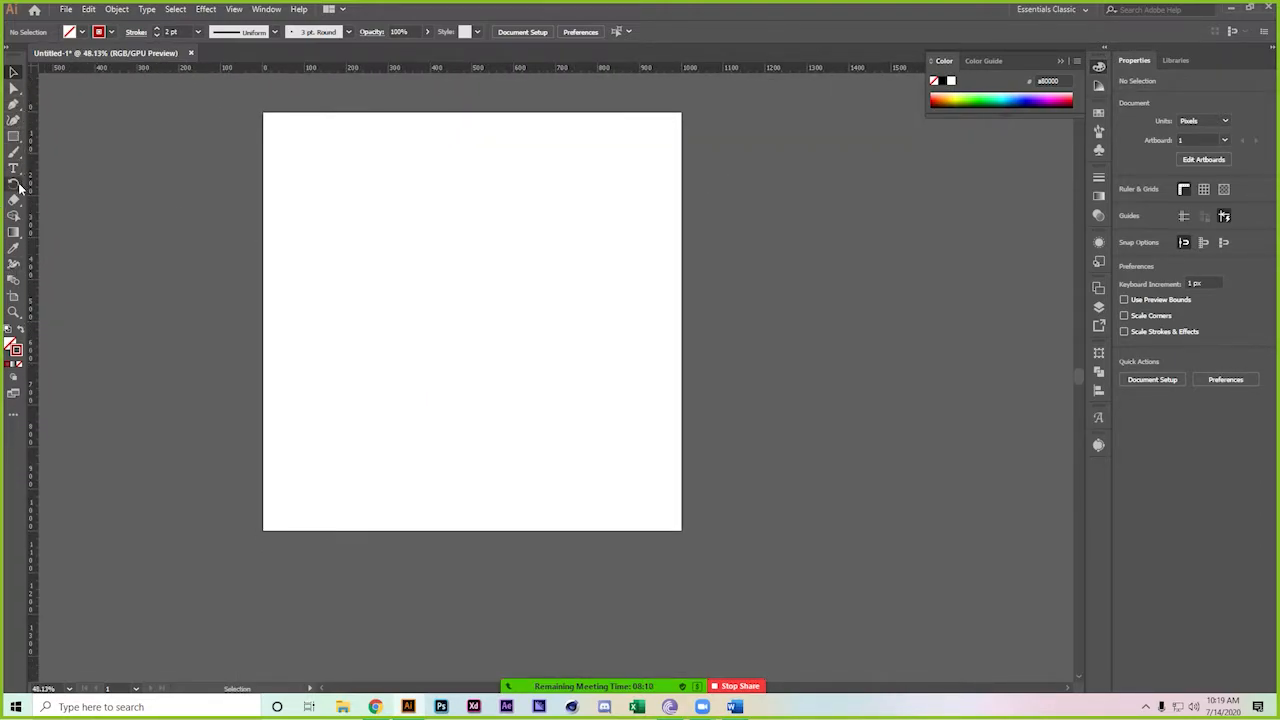
{"action": "key", "text": "t"}
{"action": "left_click", "coordinate": [402, 274]}
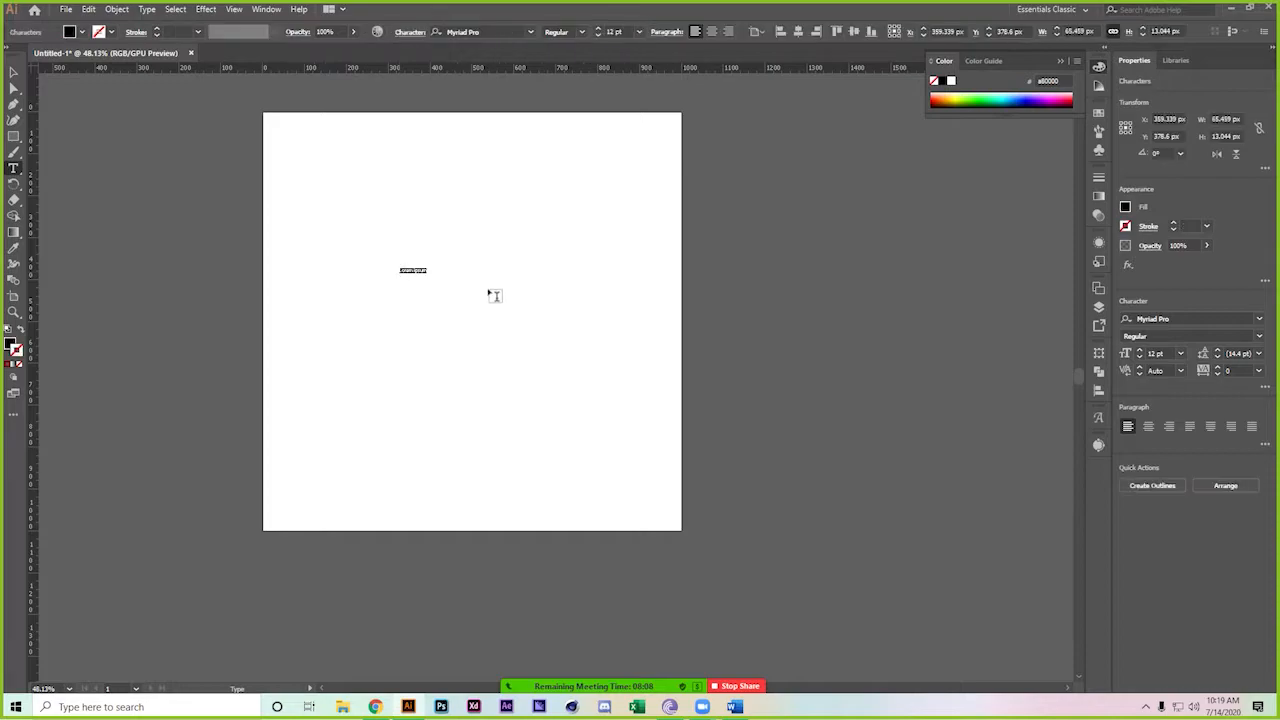
Set the text font to Gilbert Color Bold Preview5 and replace the placeholder with the title
{"action": "left_click", "coordinate": [510, 31]}
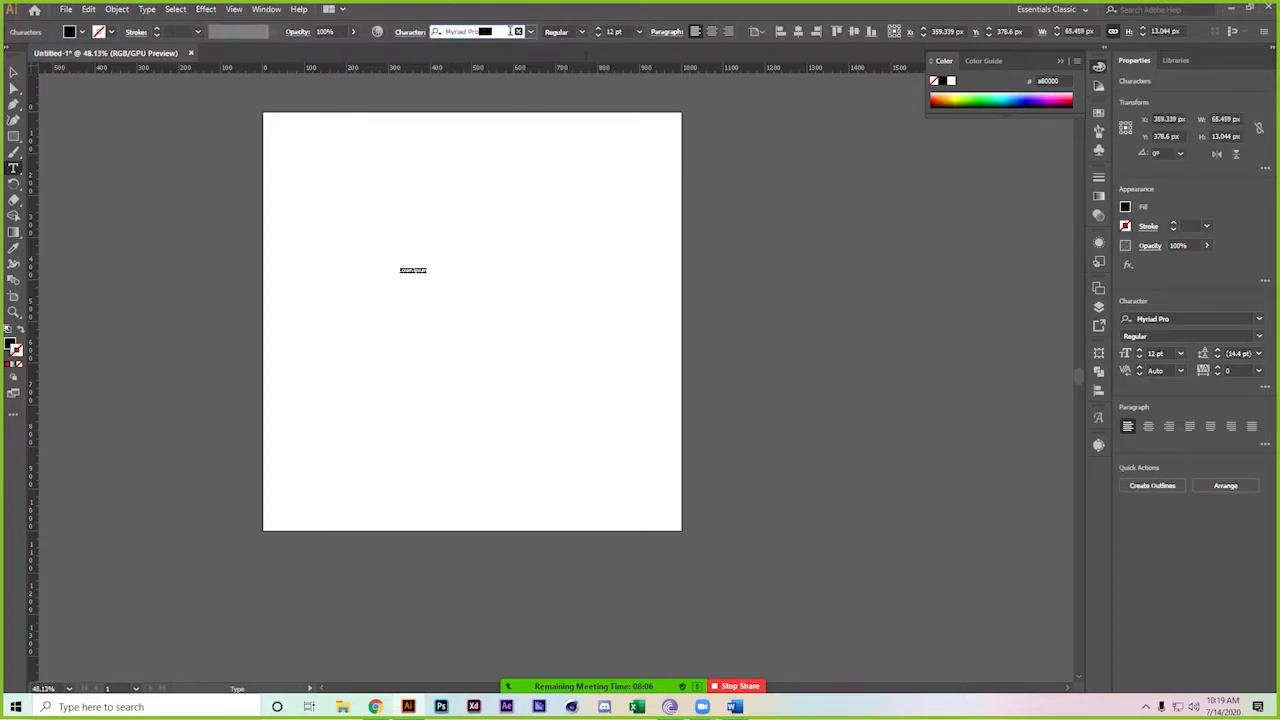
{"action": "triple_click", "coordinate": [510, 31]}
{"action": "type", "text": "gilbe"}
{"action": "key", "text": "Down"}
{"action": "key", "text": "Return"}
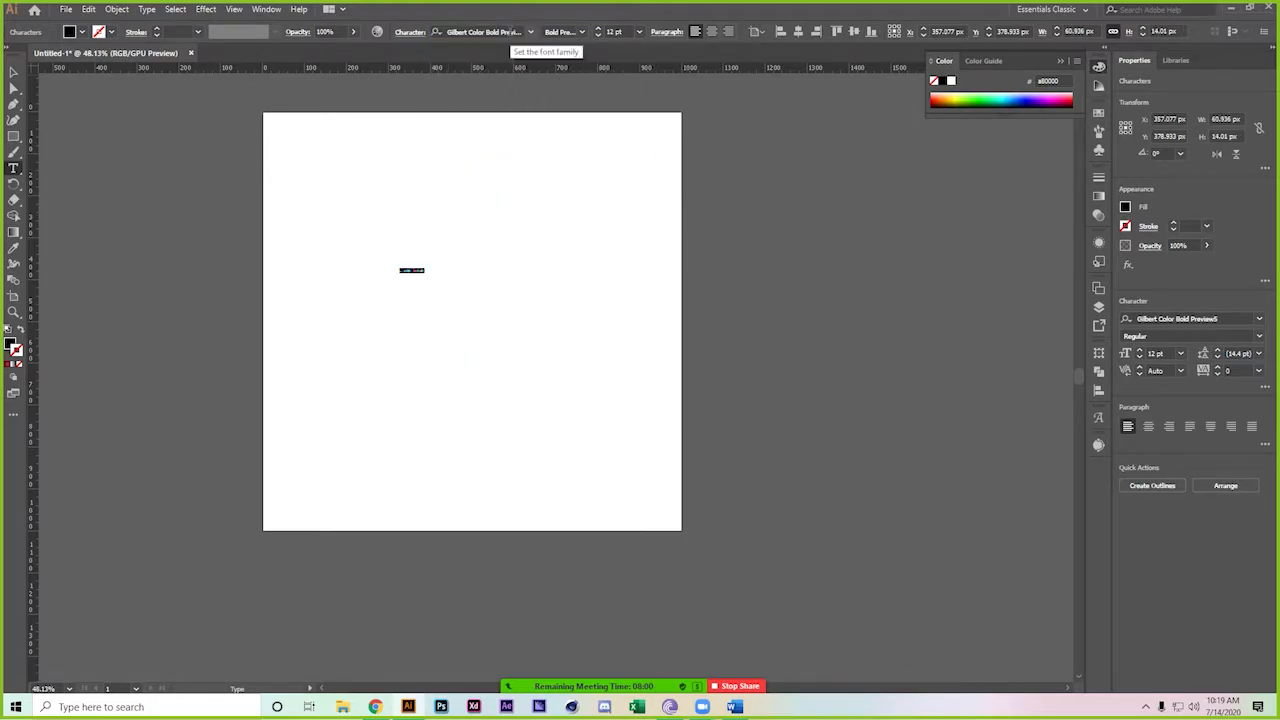
{"action": "key", "text": "BackSpace"}
{"action": "type", "text": "Kid"}
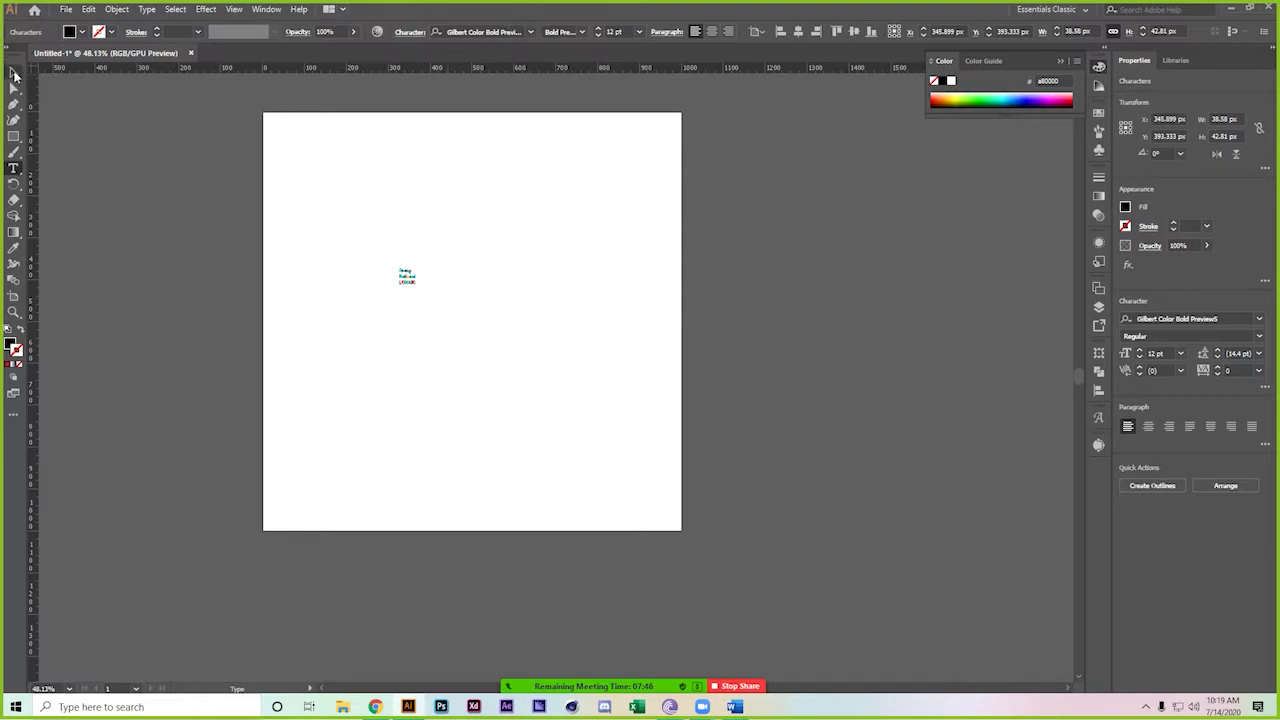
{"action": "left_click", "coordinate": [14, 72]}
Scale the title up, correct 'Grang' to 'Grand', and retype the N of National
{"action": "left_click_drag", "start_coordinate": [414, 284], "coordinate": [502, 378]}
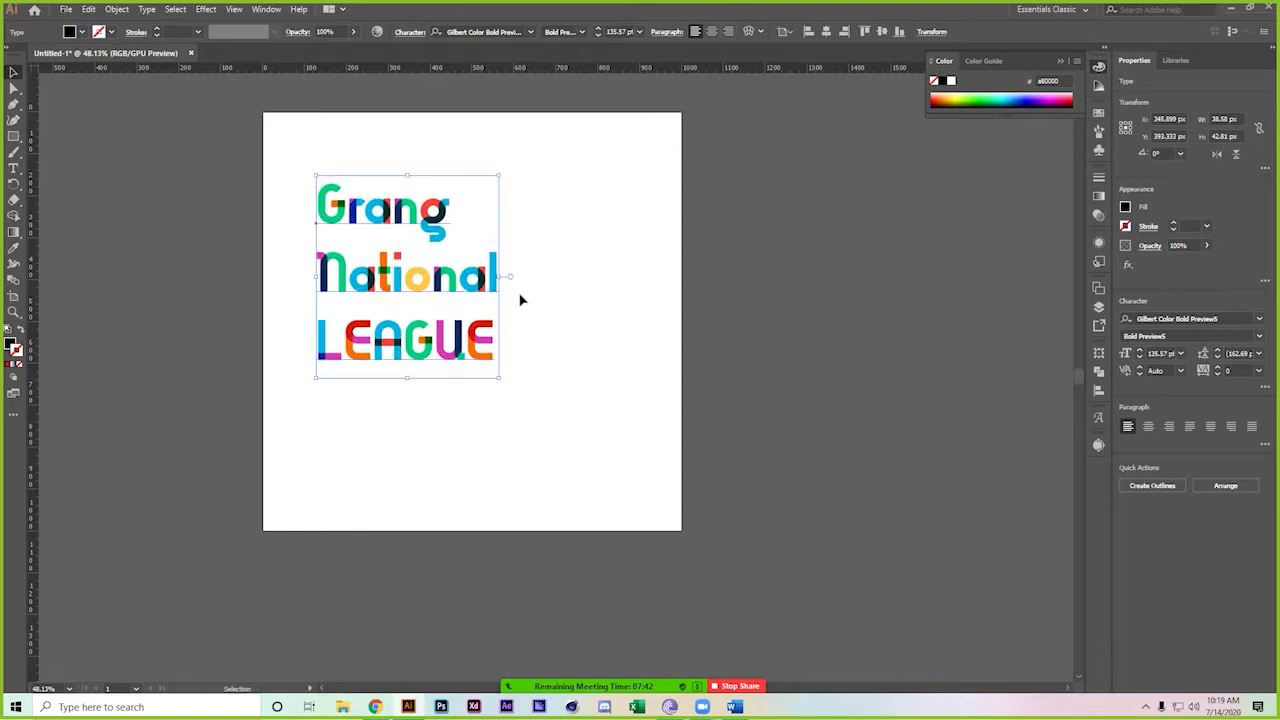
{"action": "double_click", "coordinate": [447, 213]}
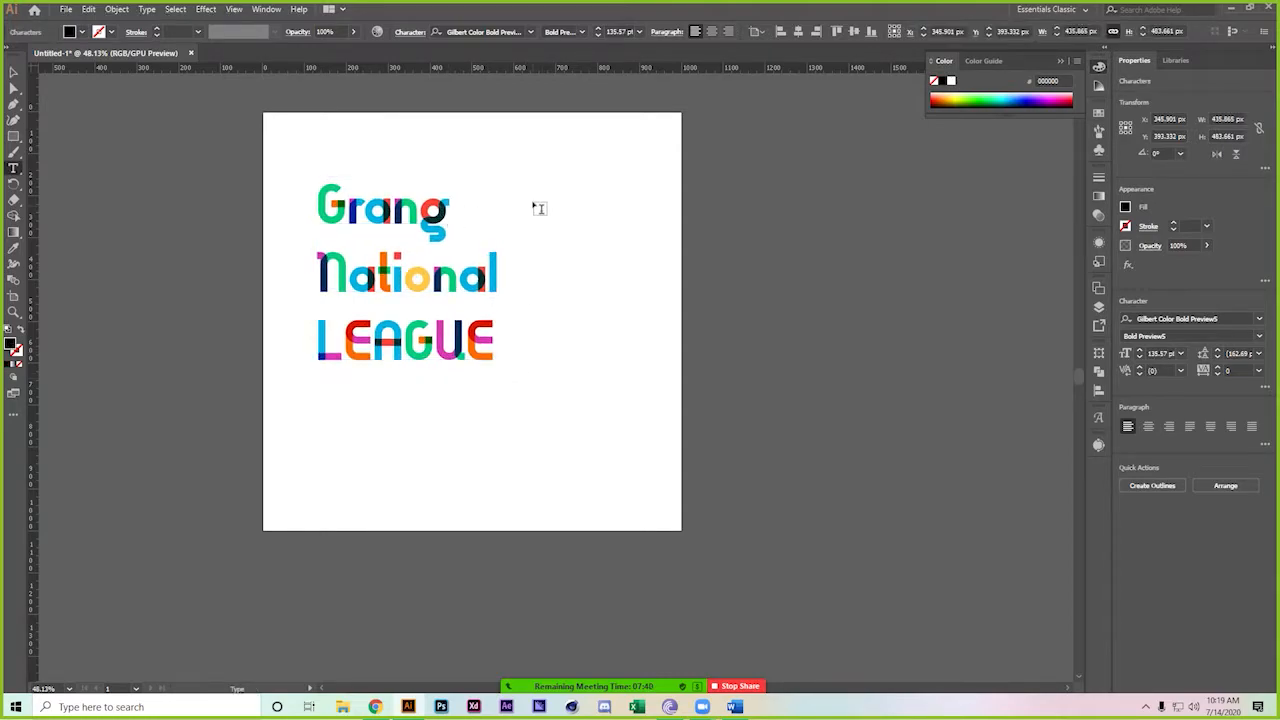
{"action": "key", "text": "Right"}
{"action": "key", "text": "BackSpace"}
{"action": "type", "text": "d"}
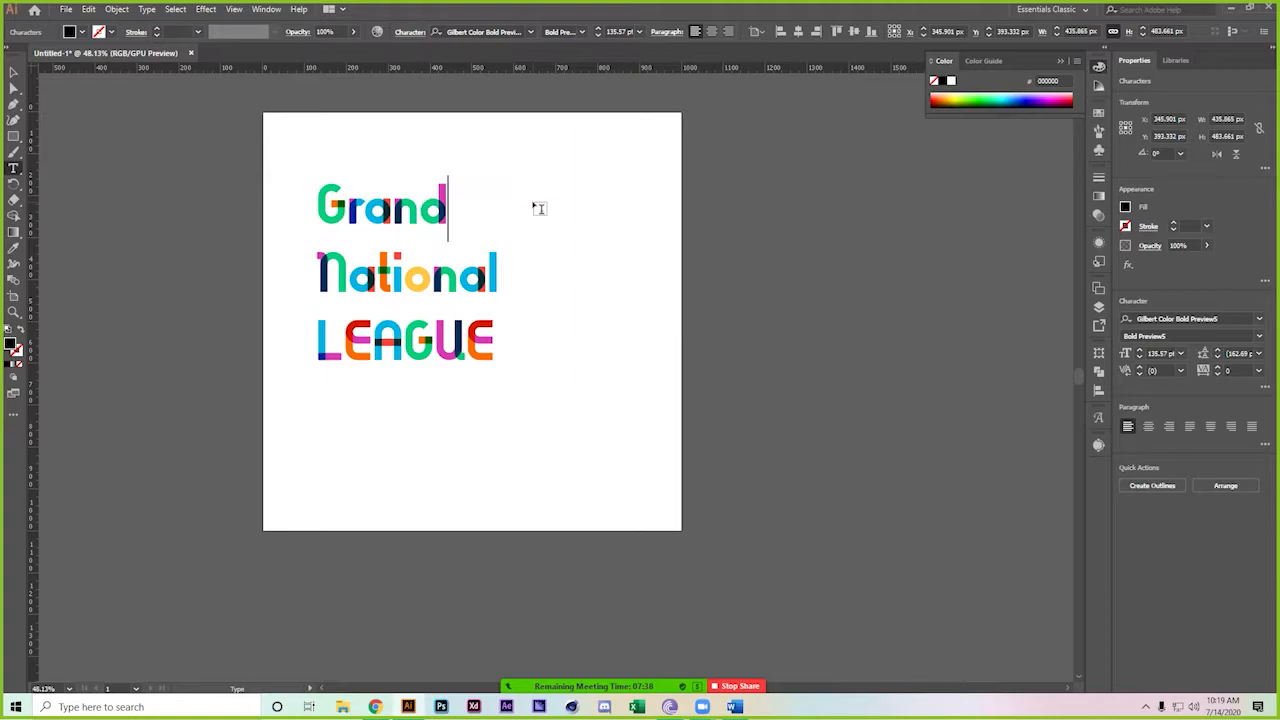
{"action": "left_click", "coordinate": [346, 280]}
{"action": "key", "text": "BackSpace"}
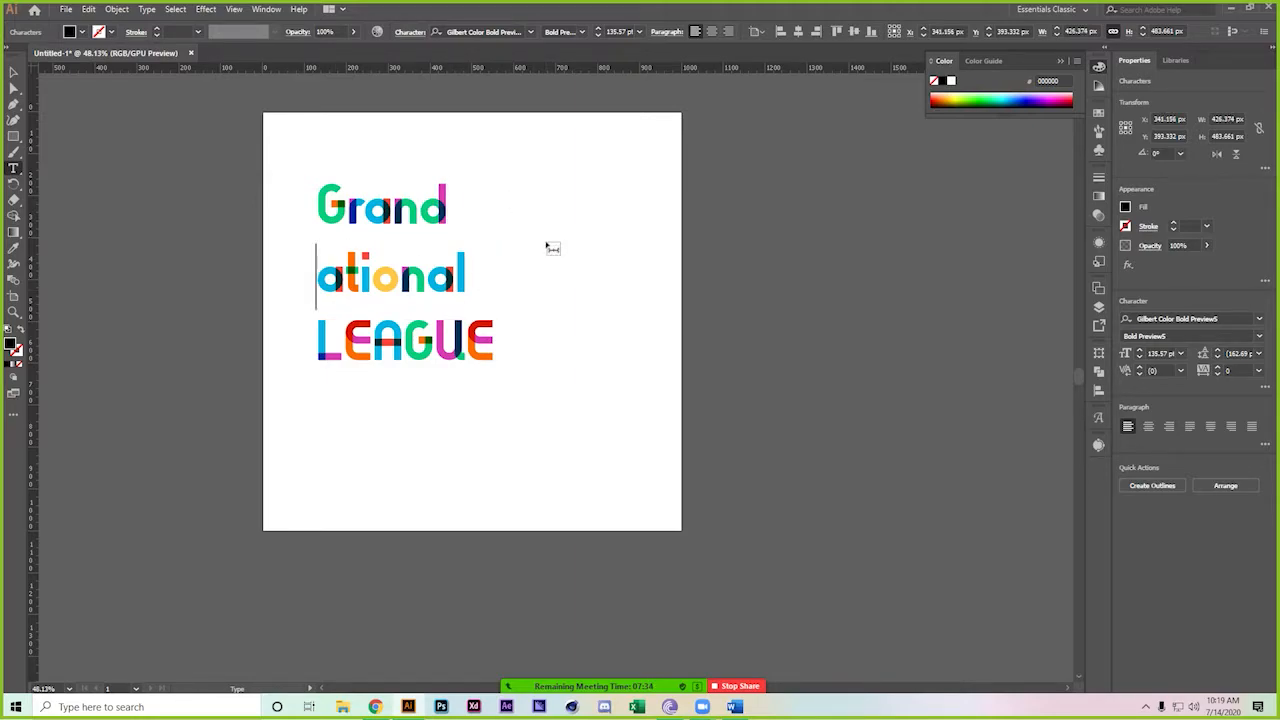
{"action": "type", "text": "n"}
{"action": "key", "text": "BackSpace"}
{"action": "type", "text": "n"}
{"action": "key", "text": "BackSpace"}
{"action": "type", "text": "n"}
{"action": "key", "text": "BackSpace"}
{"action": "type", "text": "N"}
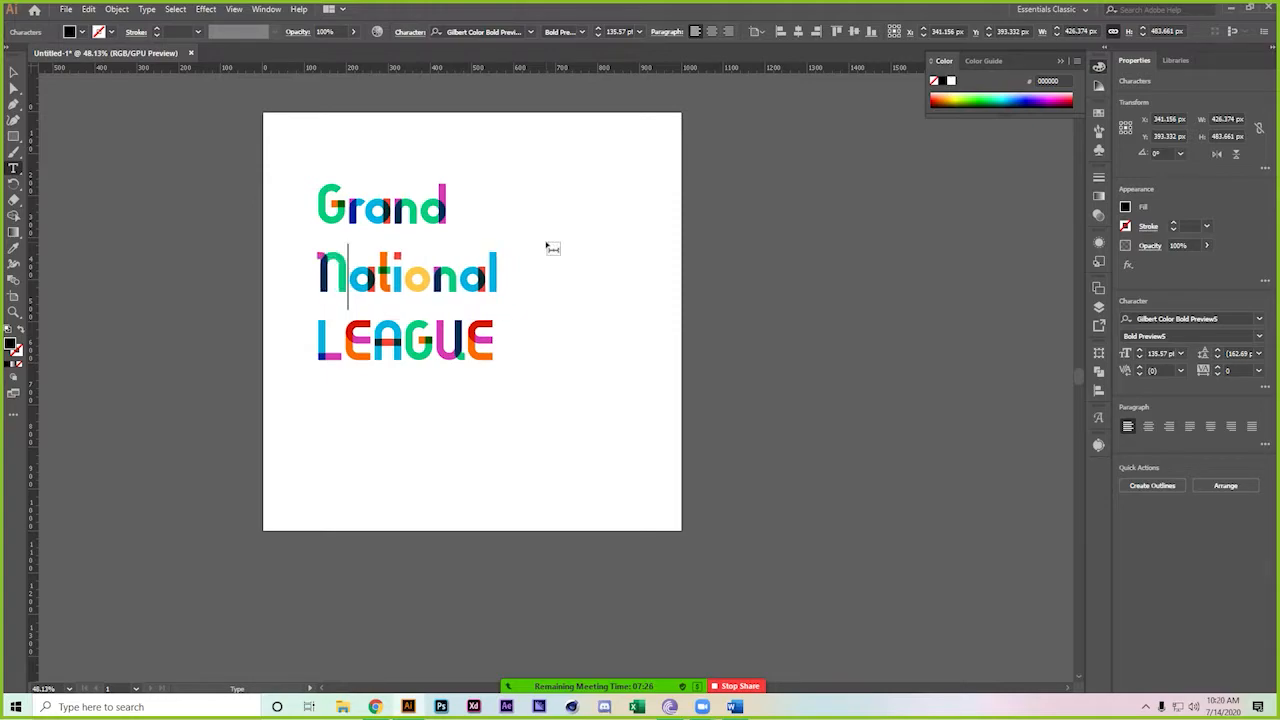
{"action": "key", "text": "Escape"}
Change LEAGUE to 'League', enlarge the title to 156.98 pt and move it lower
{"action": "key", "text": "Down"}
{"action": "key", "text": "Delete"}
{"action": "key", "text": "Delete"}
{"action": "key", "text": "Delete"}
{"action": "key", "text": "Delete"}
{"action": "key", "text": "Delete"}
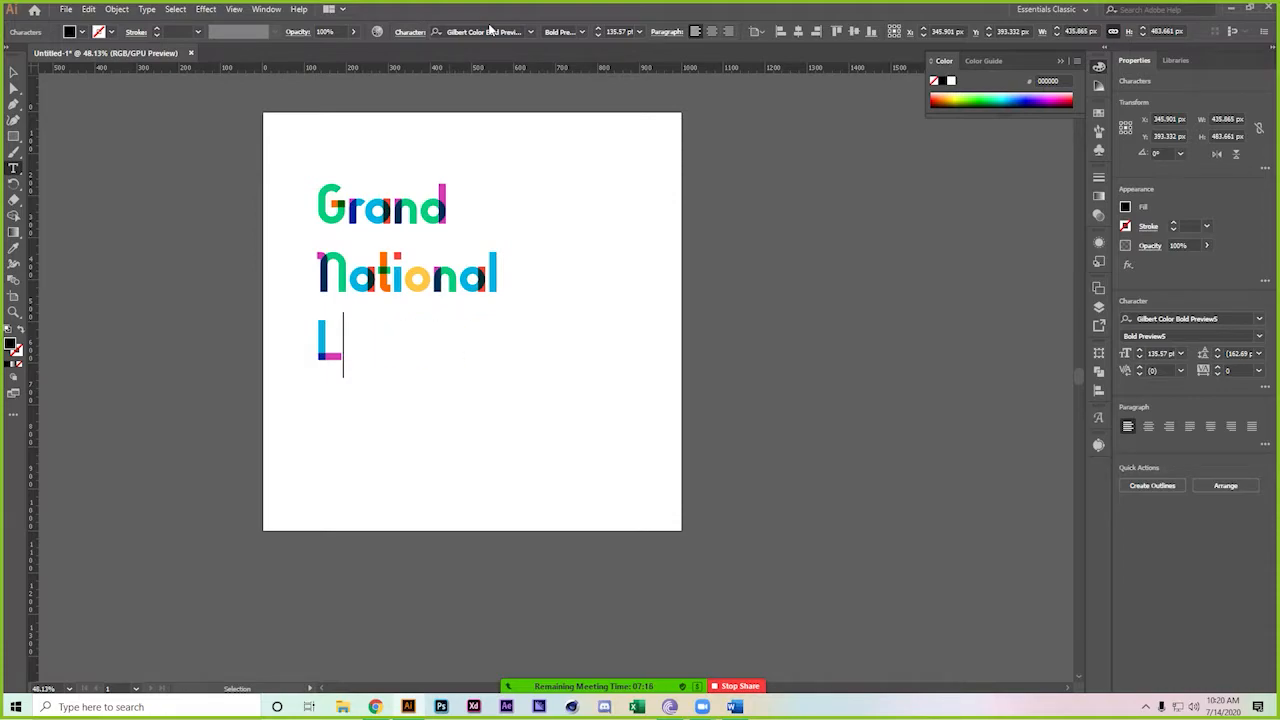
{"action": "type", "text": "ea"}
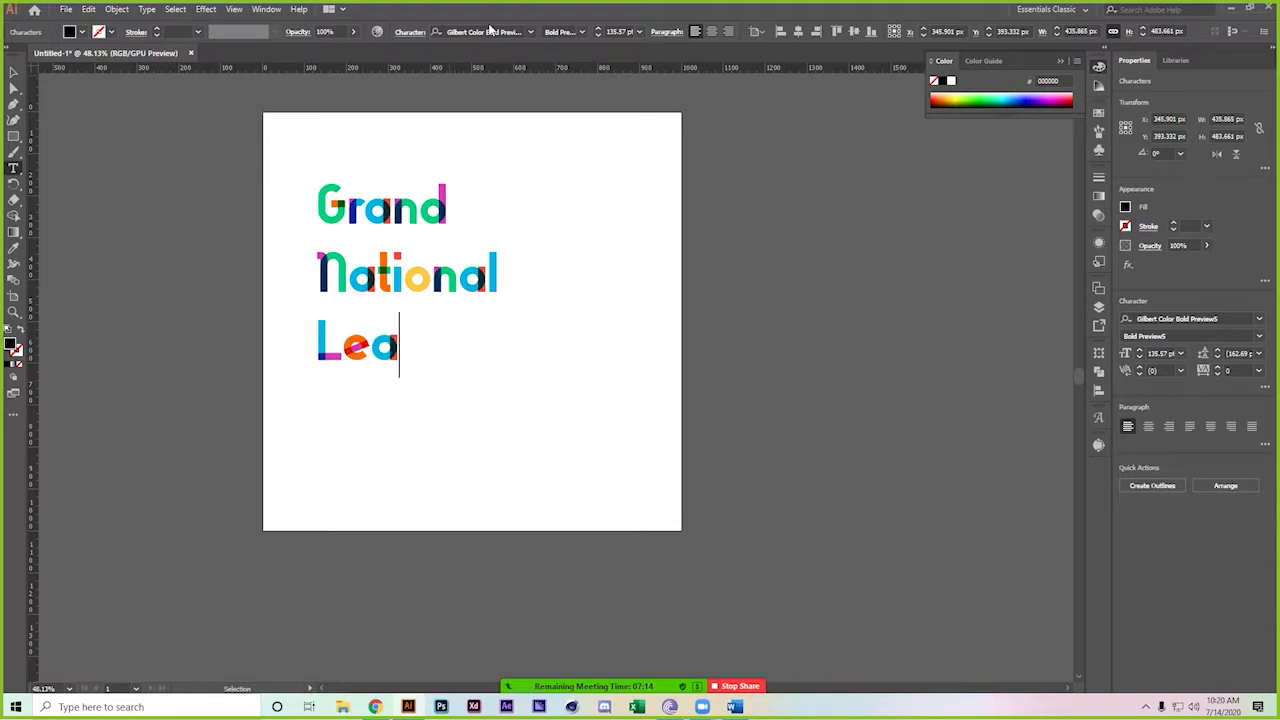
{"action": "type", "text": "gue"}
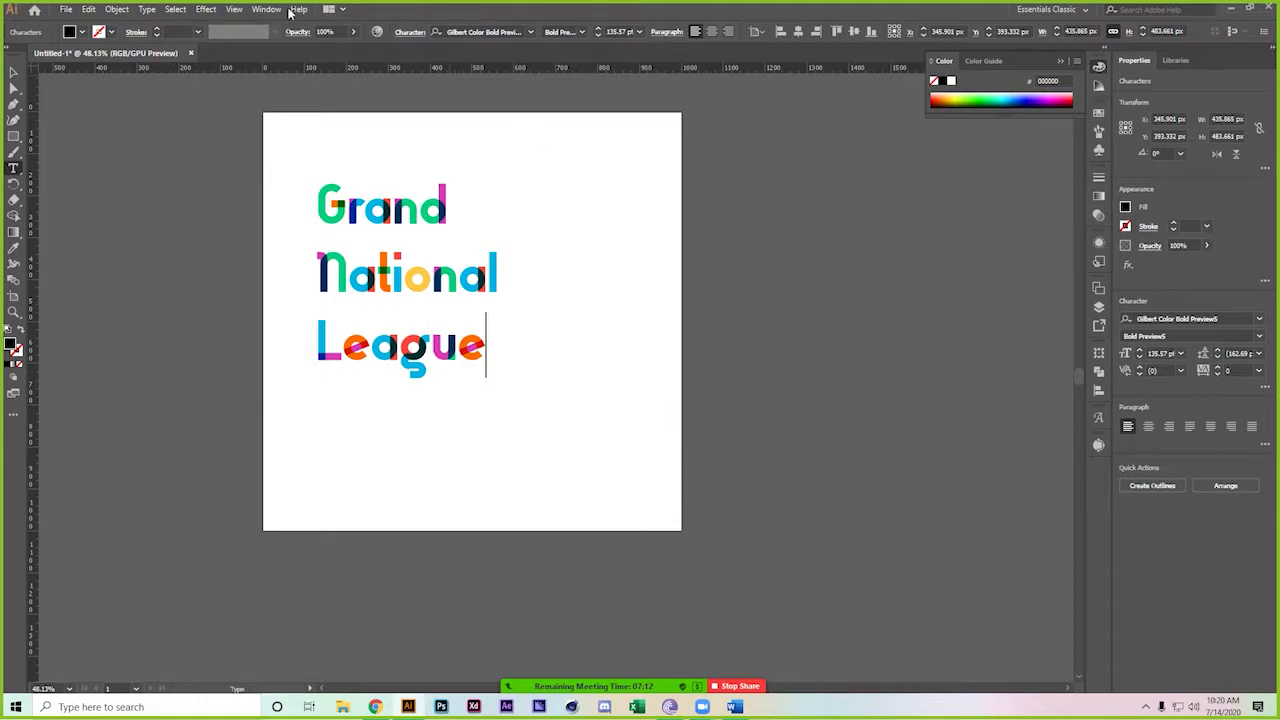
{"action": "left_click", "coordinate": [14, 72]}
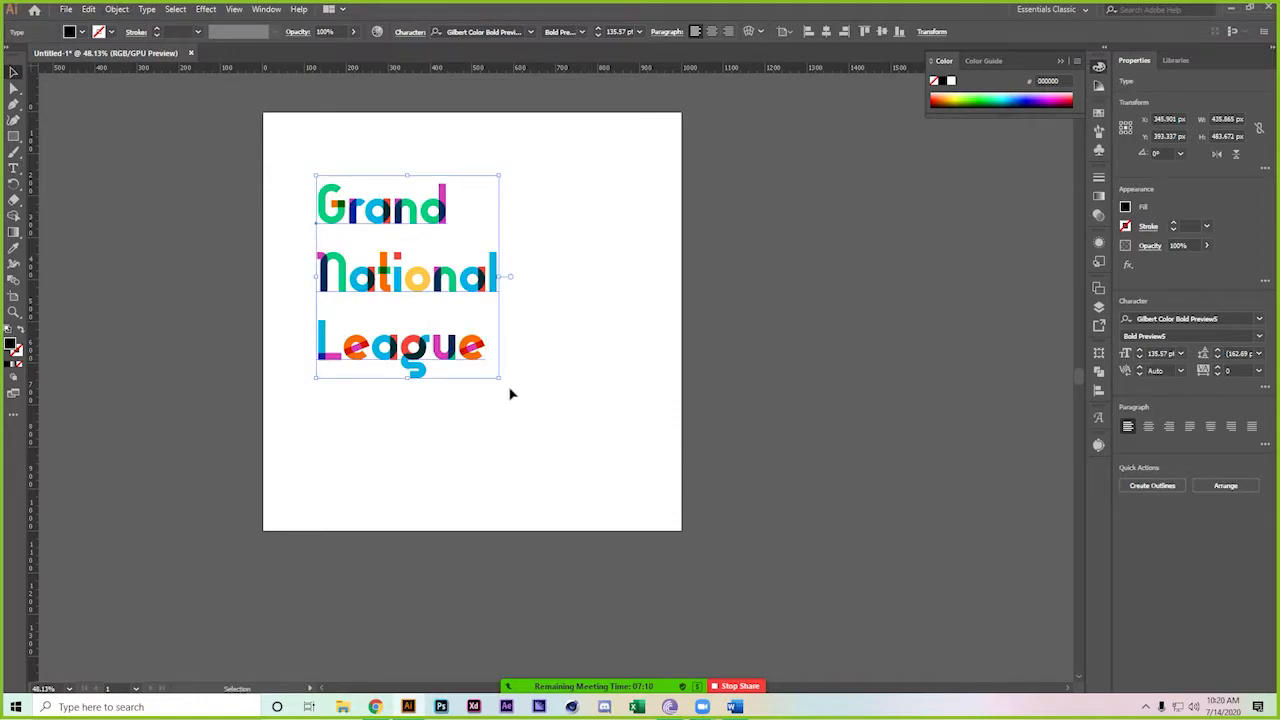
{"action": "left_click_drag", "start_coordinate": [500, 377], "coordinate": [531, 381]}
{"action": "left_click_drag", "start_coordinate": [448, 300], "coordinate": [448, 343]}
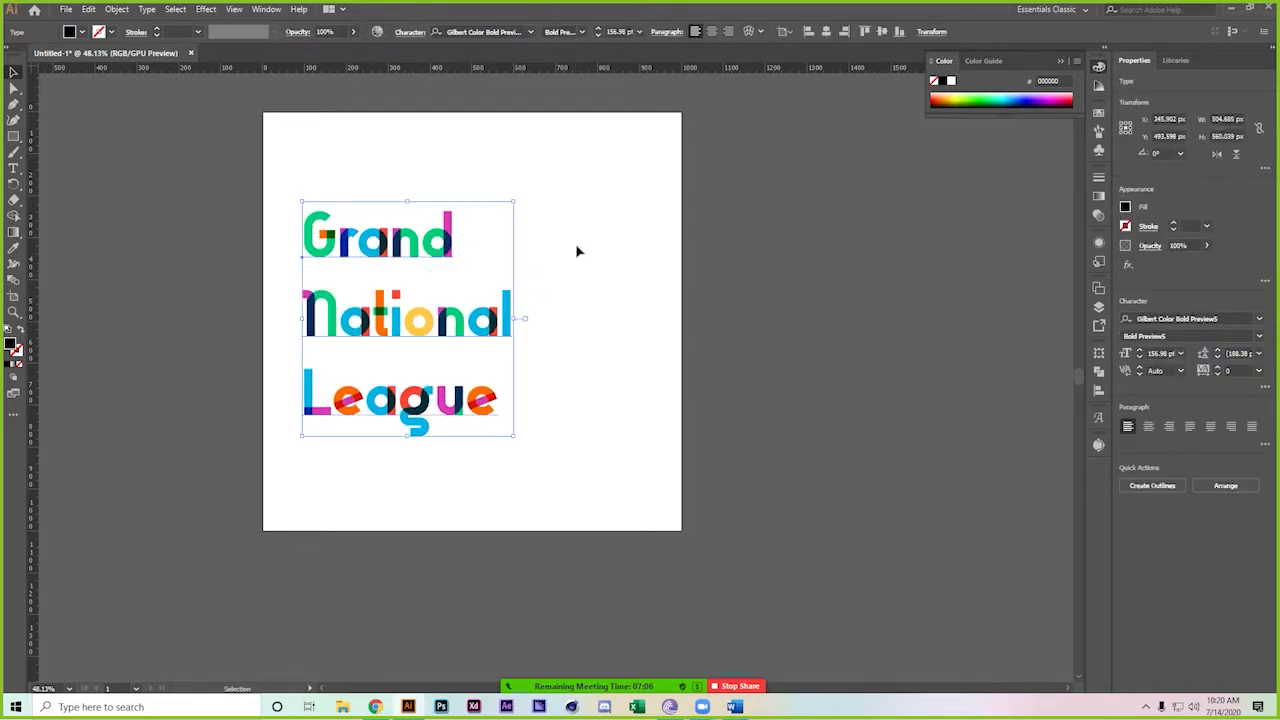
Tighten the title's line spacing to 174 pt or less in the character settings
{"action": "left_click", "coordinate": [576, 251]}
{"action": "left_click", "coordinate": [474, 281]}
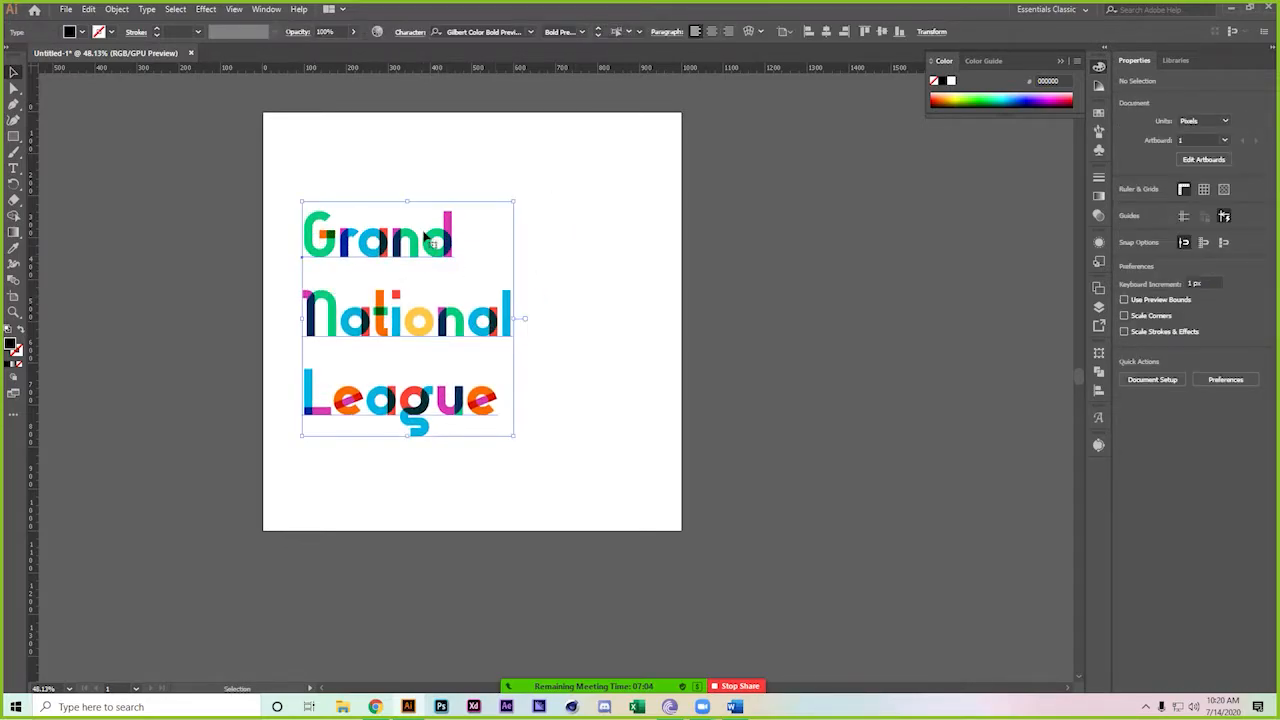
{"action": "left_click", "coordinate": [410, 31]}
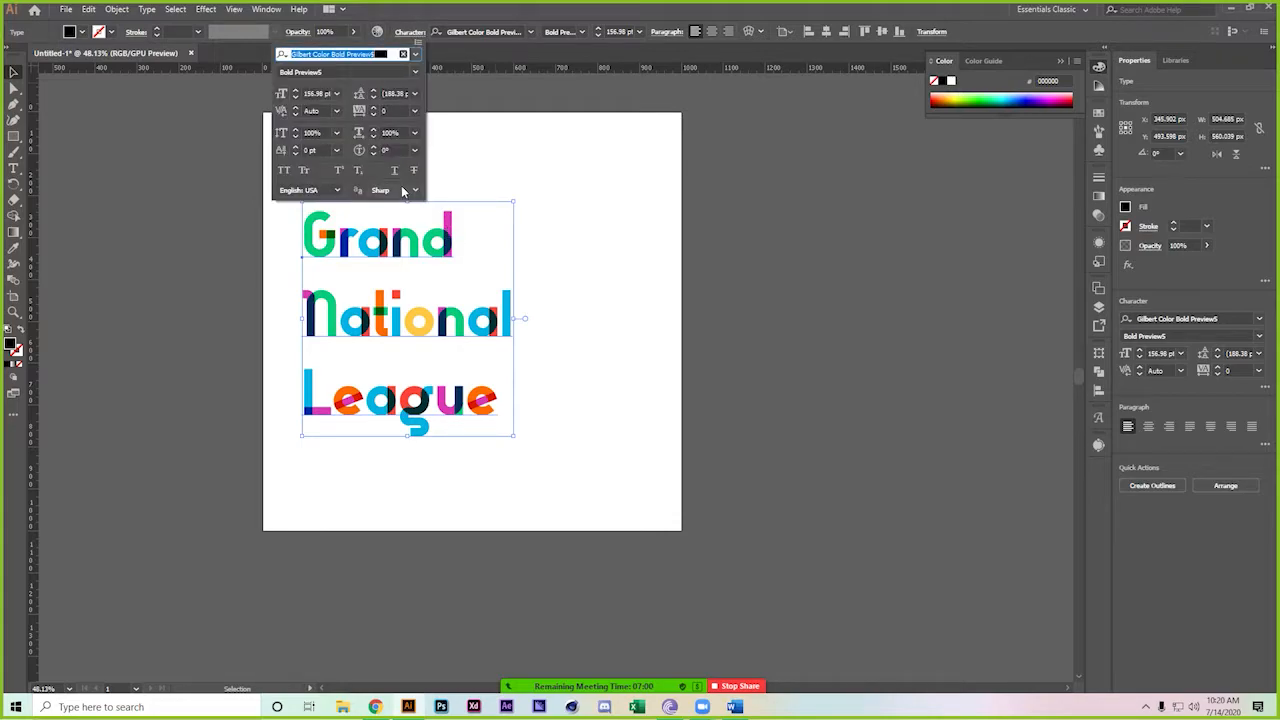
{"action": "left_click", "coordinate": [372, 97]}
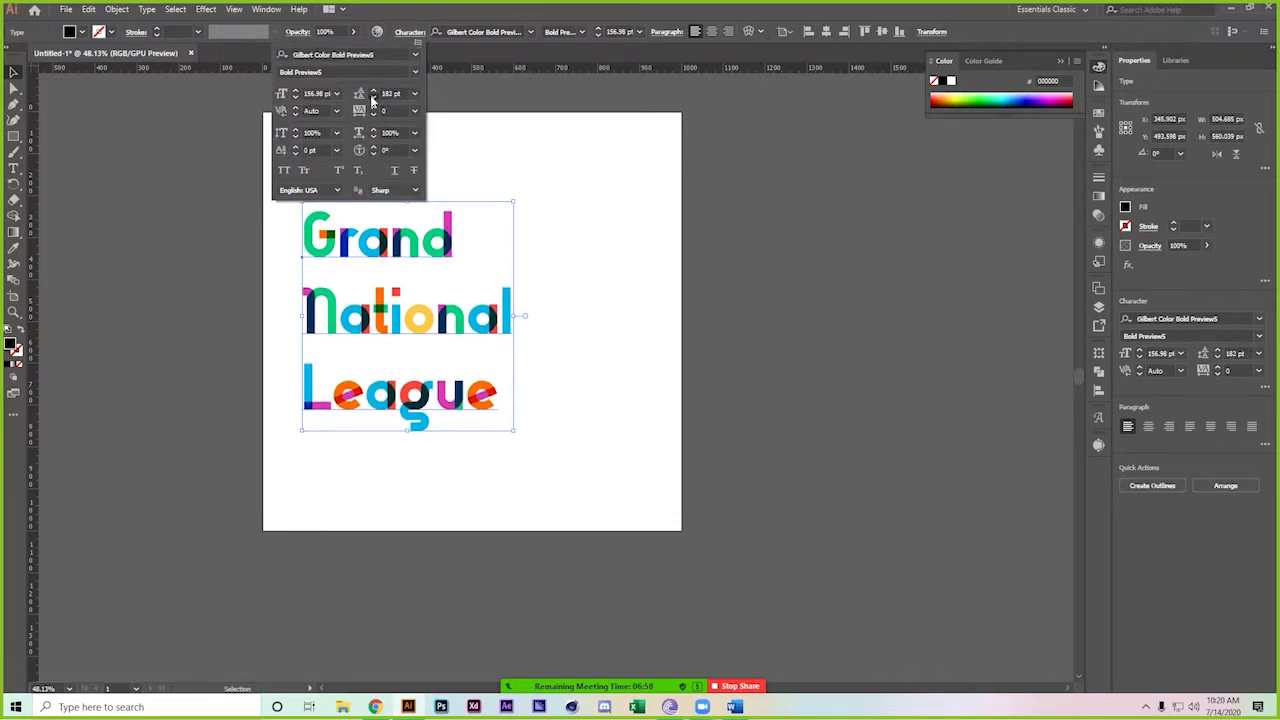
{"action": "left_click_drag", "start_coordinate": [372, 97], "coordinate": [372, 97]}
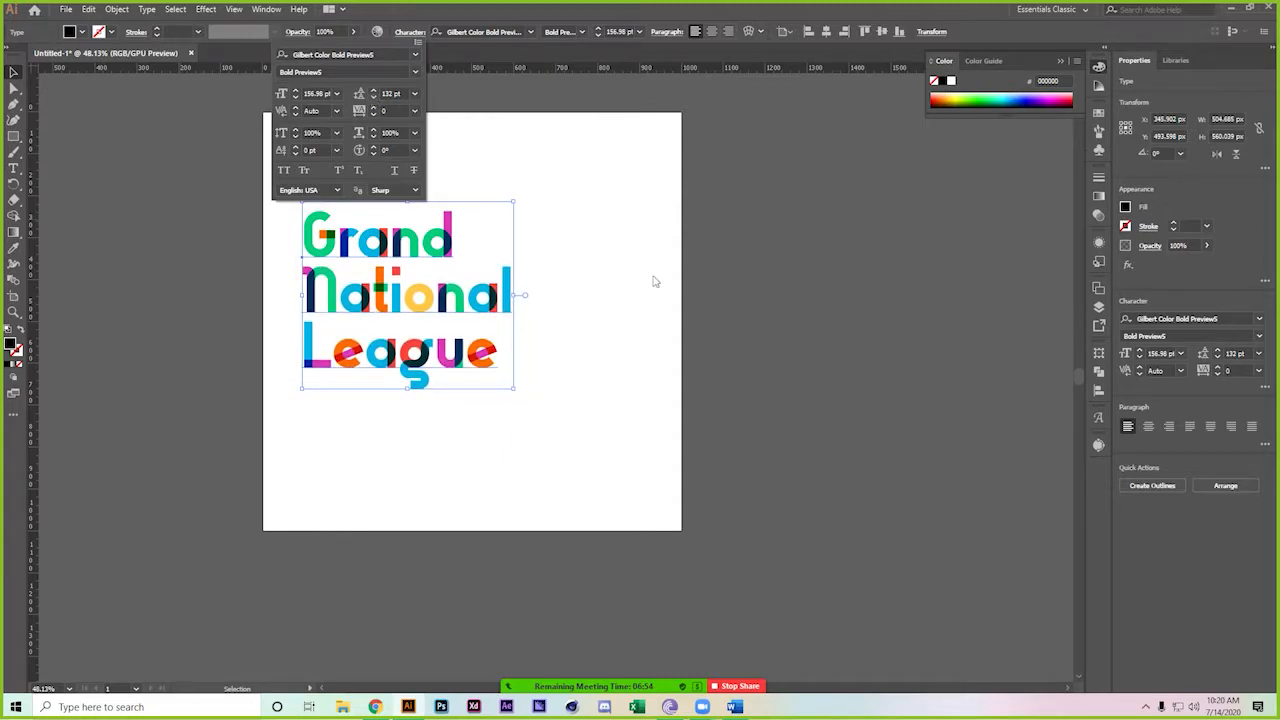
Nudge the wordmark slightly down and right, then return to the Freelancer contest brief
{"action": "left_click", "coordinate": [588, 345]}
{"action": "left_click_drag", "start_coordinate": [583, 349], "coordinate": [510, 342]}
{"action": "left_click_drag", "start_coordinate": [378, 310], "coordinate": [410, 310]}
{"action": "left_click", "coordinate": [511, 281]}
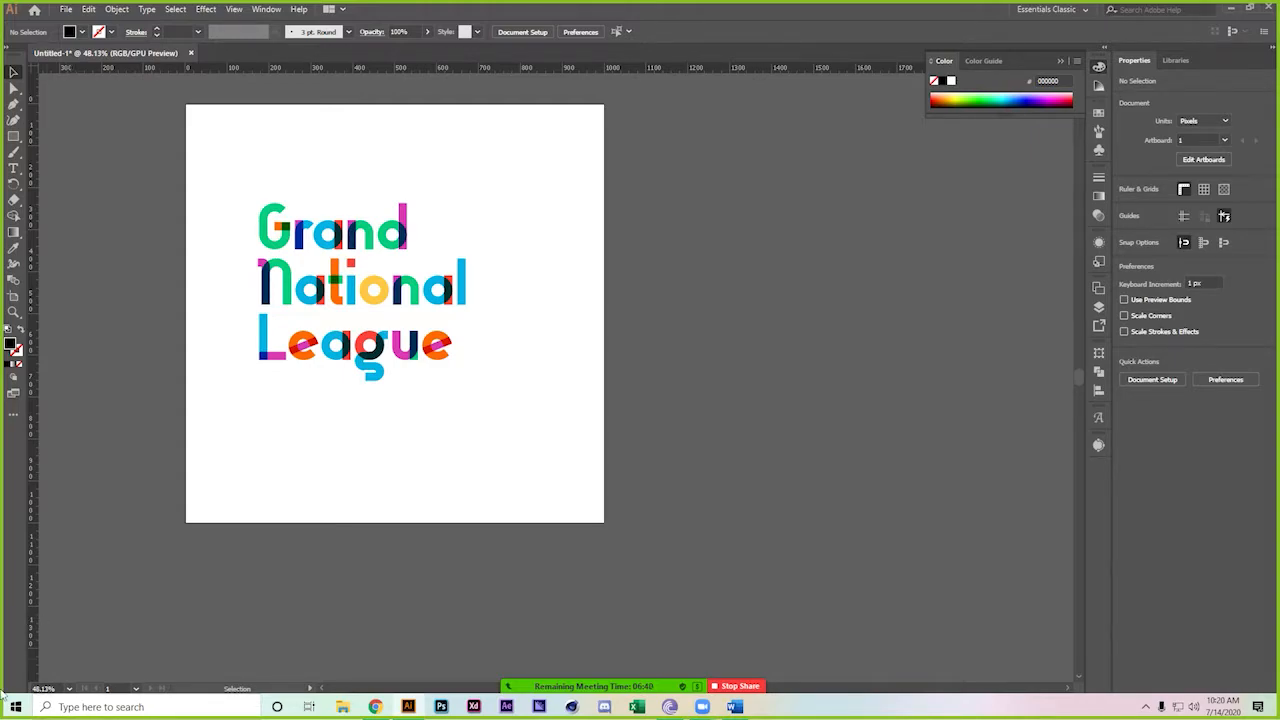
{"action": "left_click_drag", "start_coordinate": [446, 292], "coordinate": [460, 305]}
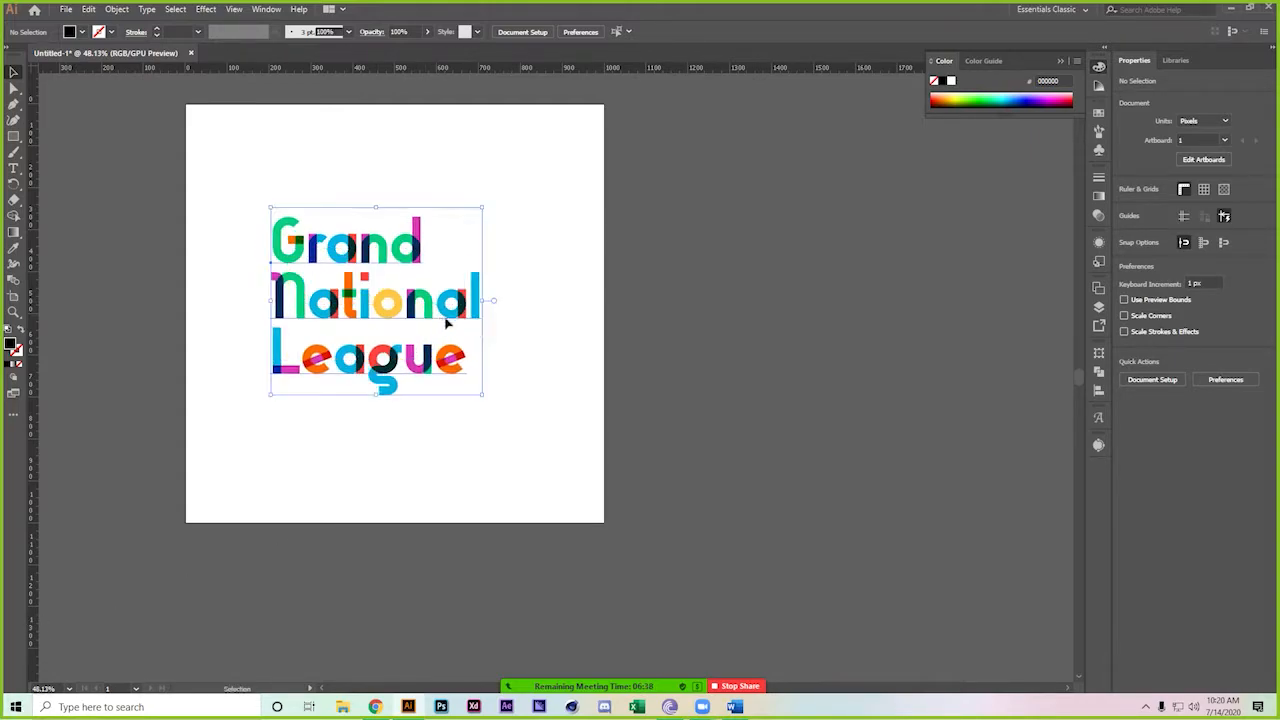
{"action": "left_click", "coordinate": [490, 583]}
{"action": "left_click", "coordinate": [375, 707]}
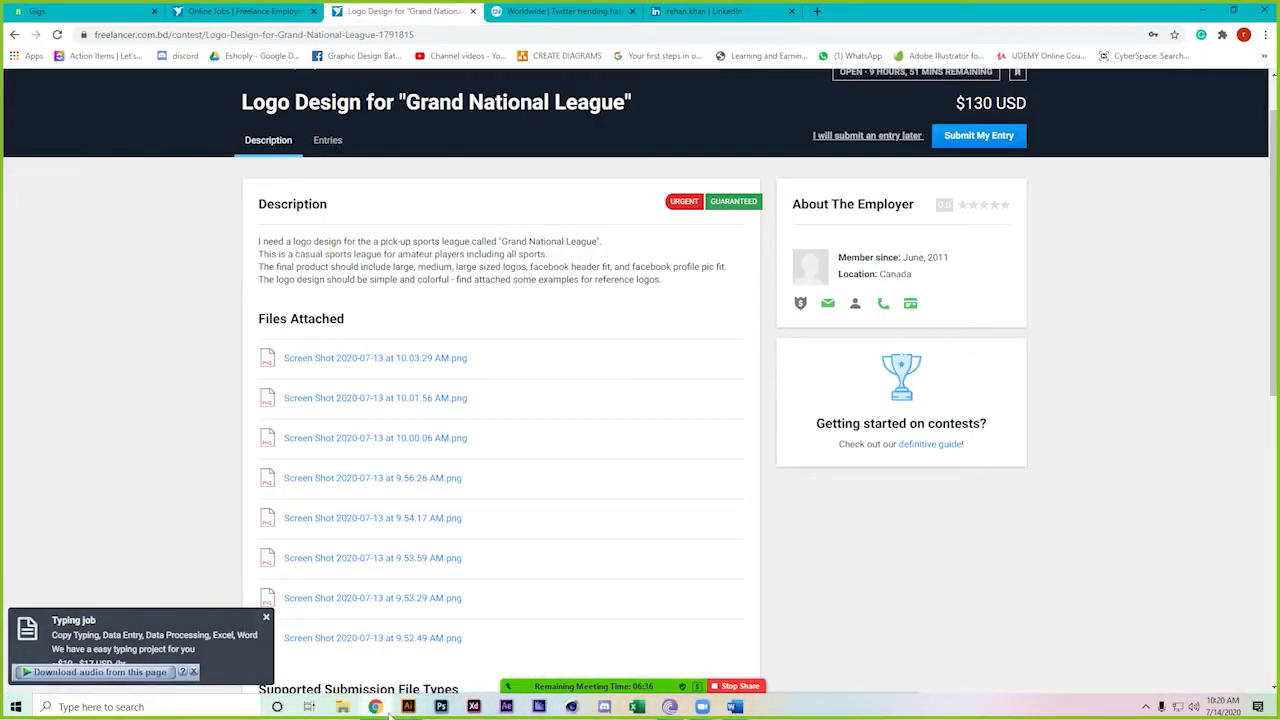
Open the last attached reference screenshot and step back through the previous two
{"action": "left_click", "coordinate": [352, 641]}
{"action": "scroll", "coordinate": [580, 438], "scroll_direction": "down", "scroll_amount": 3}
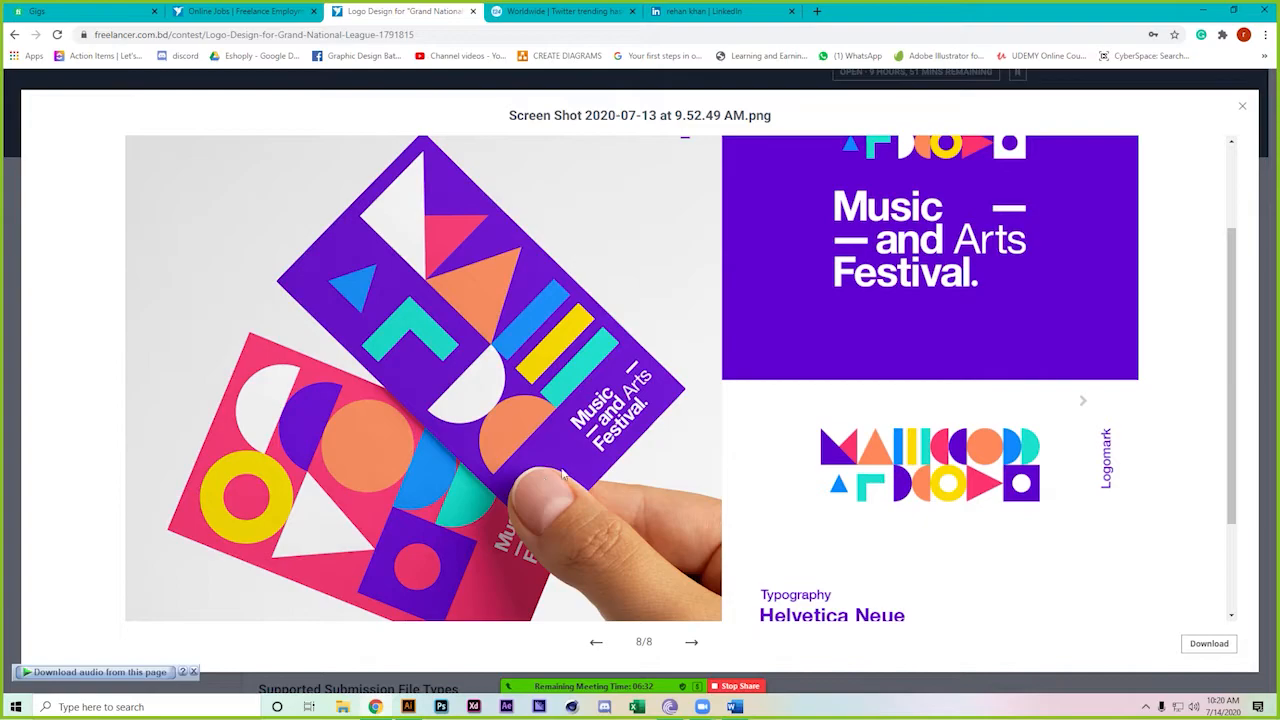
{"action": "left_click", "coordinate": [692, 641]}
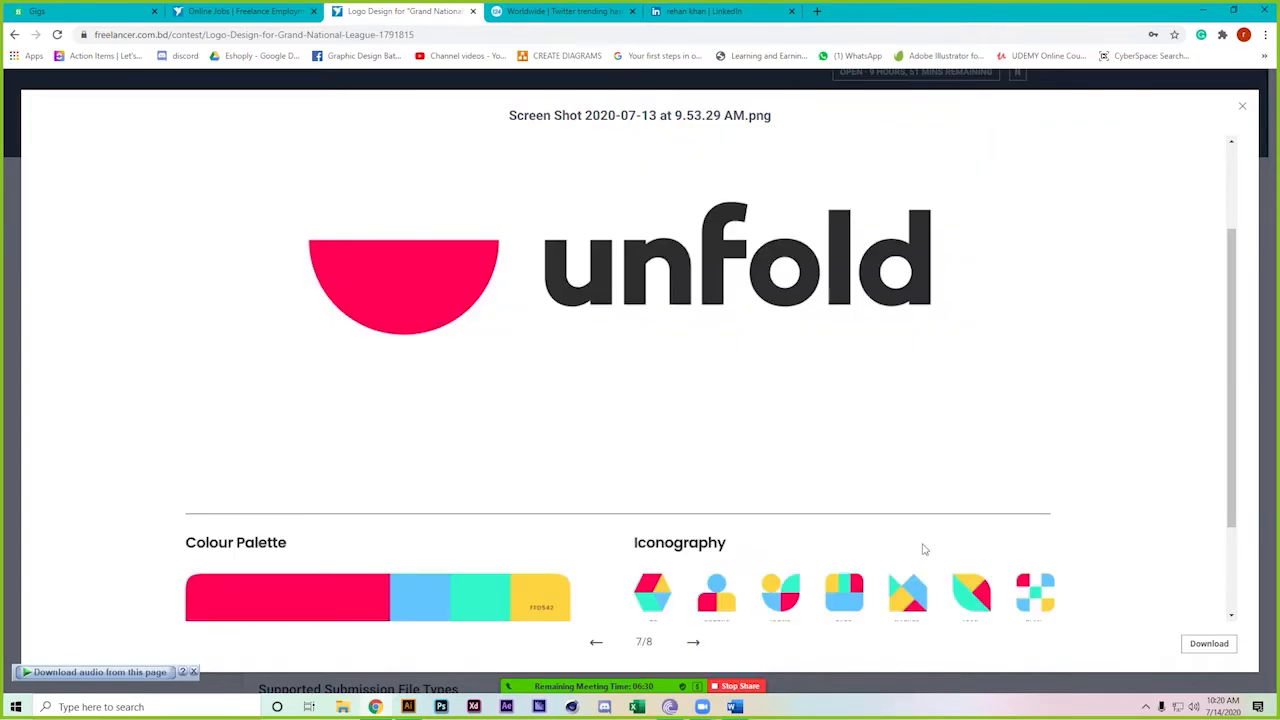
{"action": "scroll", "coordinate": [925, 548], "scroll_direction": "down", "scroll_amount": 2}
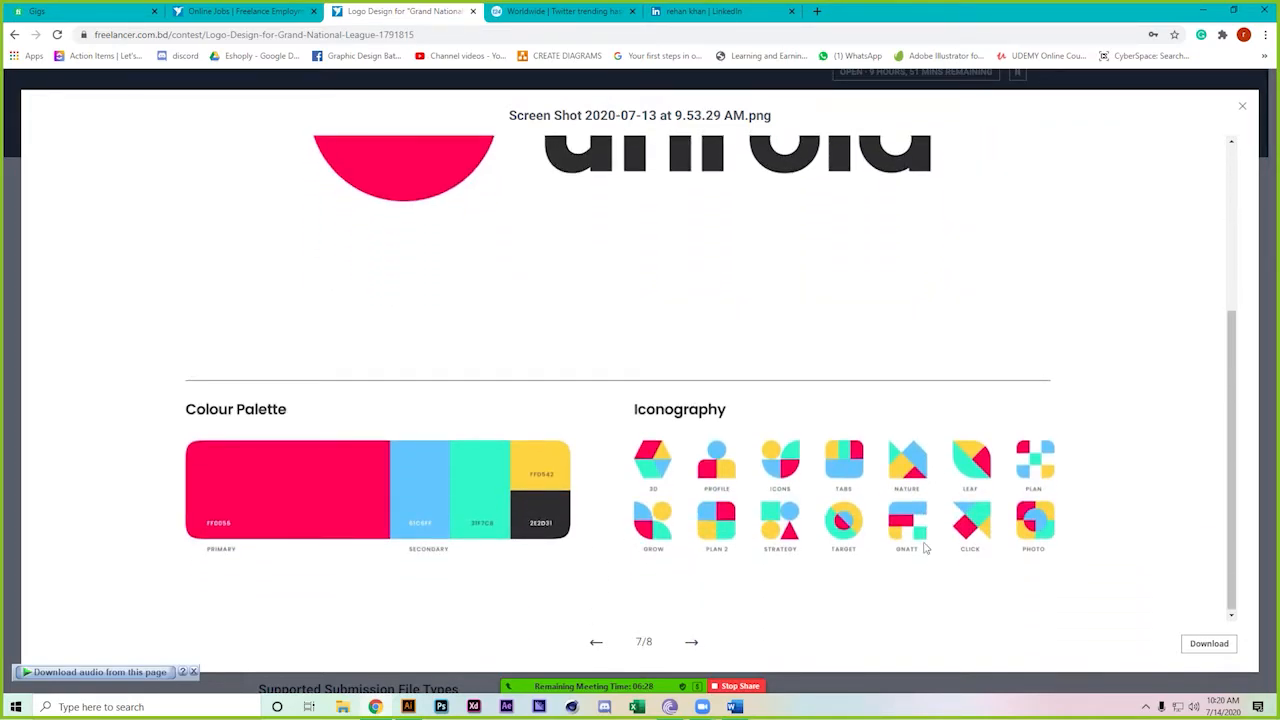
{"action": "scroll", "coordinate": [925, 548], "scroll_direction": "up", "scroll_amount": 1}
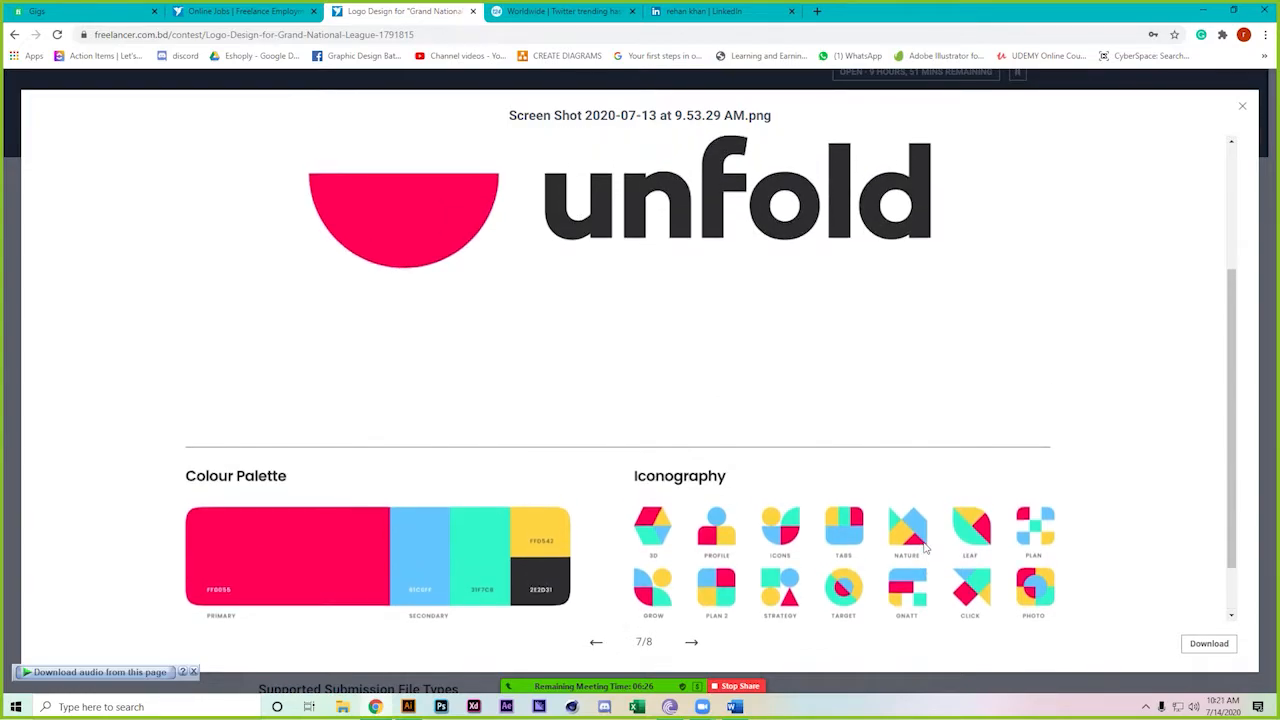
{"action": "key", "text": "Left"}
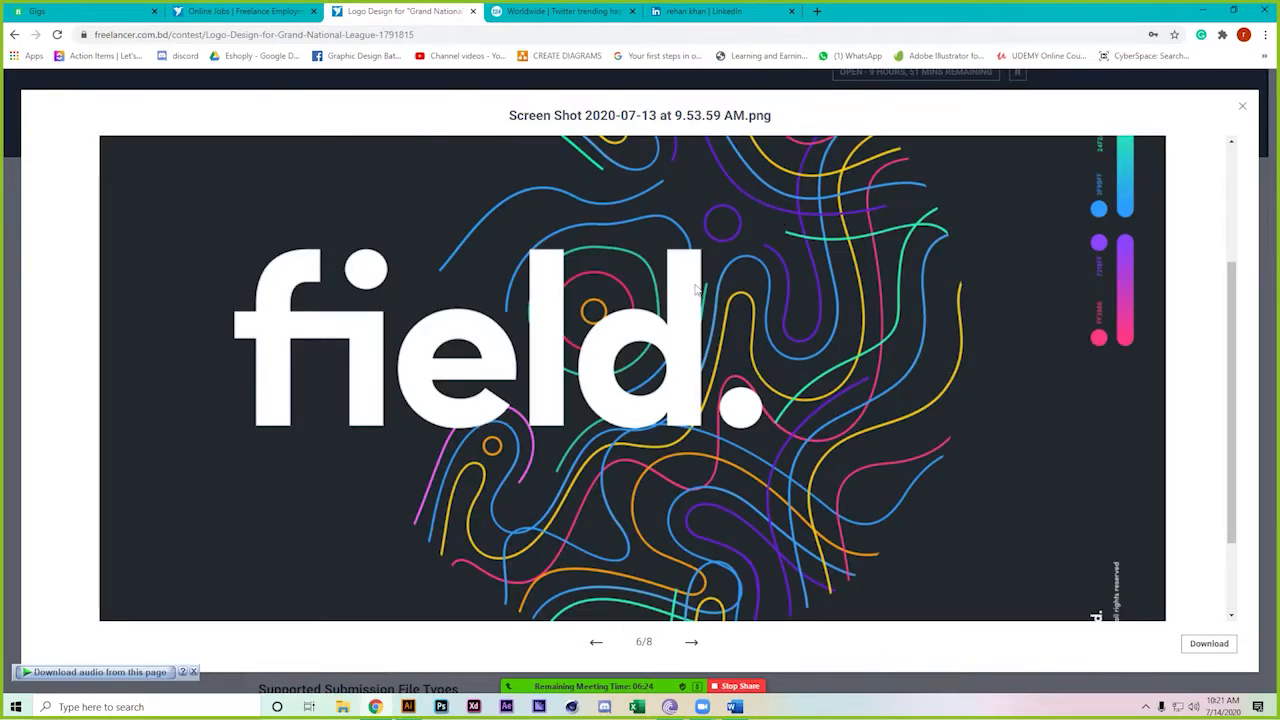
{"action": "scroll", "coordinate": [725, 410], "scroll_direction": "down", "scroll_amount": 2}
{"action": "scroll", "coordinate": [725, 410], "scroll_direction": "up", "scroll_amount": 2}
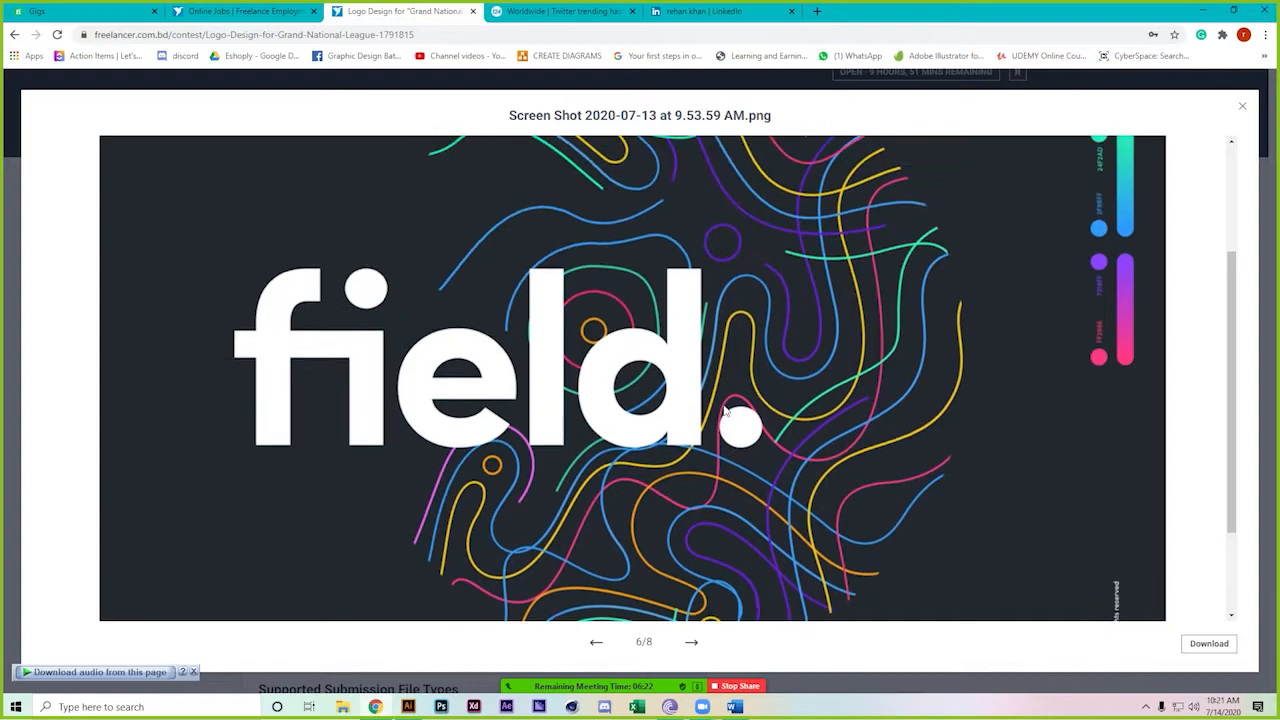
Step back through the voom, logo-grid and HELLO dribbble reference screenshots
{"action": "key", "text": "Left"}
{"action": "scroll", "coordinate": [725, 410], "scroll_direction": "down", "scroll_amount": 1}
{"action": "scroll", "coordinate": [725, 410], "scroll_direction": "up", "scroll_amount": 1}
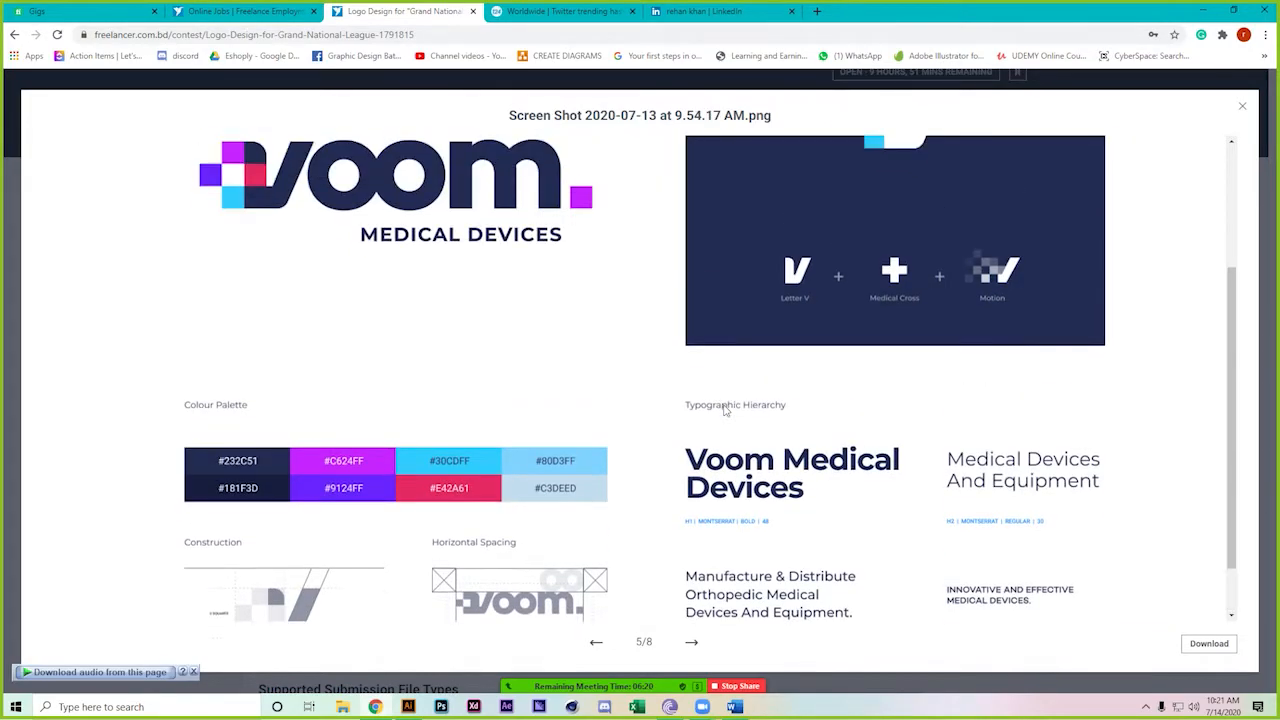
{"action": "key", "text": "Left"}
{"action": "scroll", "coordinate": [725, 410], "scroll_direction": "up", "scroll_amount": 1}
{"action": "scroll", "coordinate": [724, 410], "scroll_direction": "up", "scroll_amount": 1}
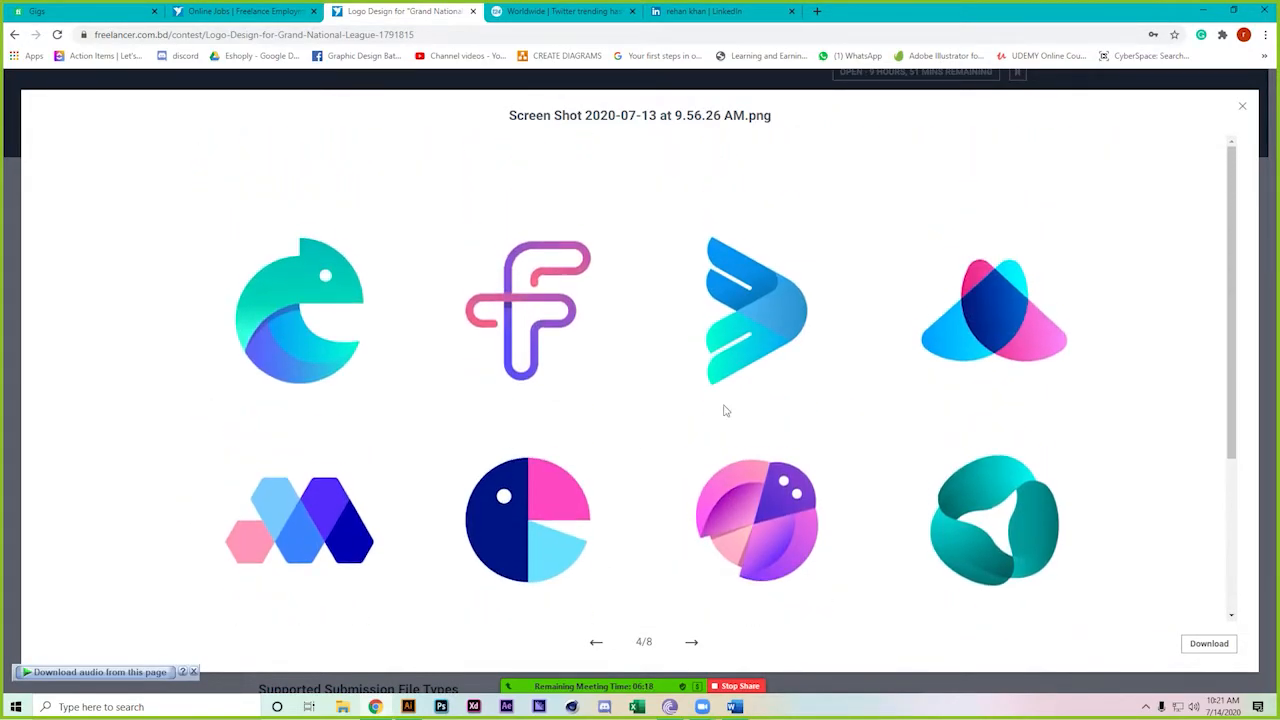
{"action": "scroll", "coordinate": [725, 410], "scroll_direction": "down", "scroll_amount": 1}
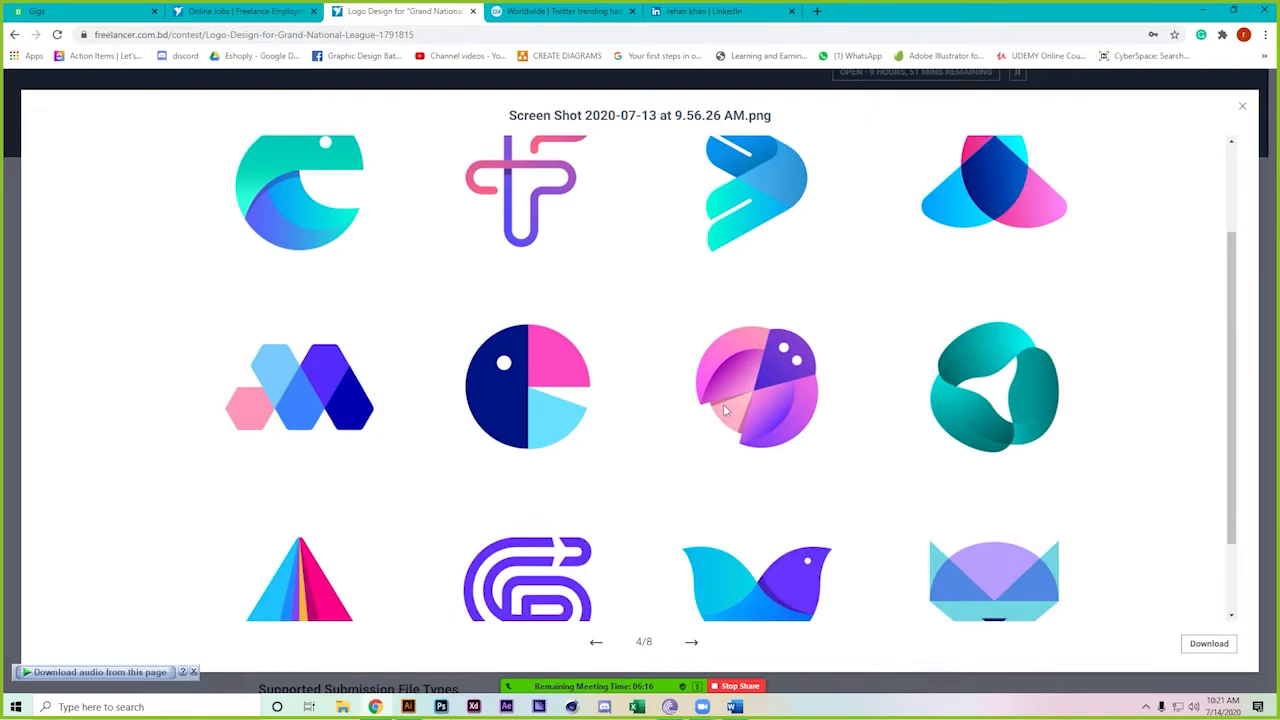
{"action": "key", "text": "Left"}
{"action": "scroll", "coordinate": [725, 410], "scroll_direction": "down", "scroll_amount": 1}
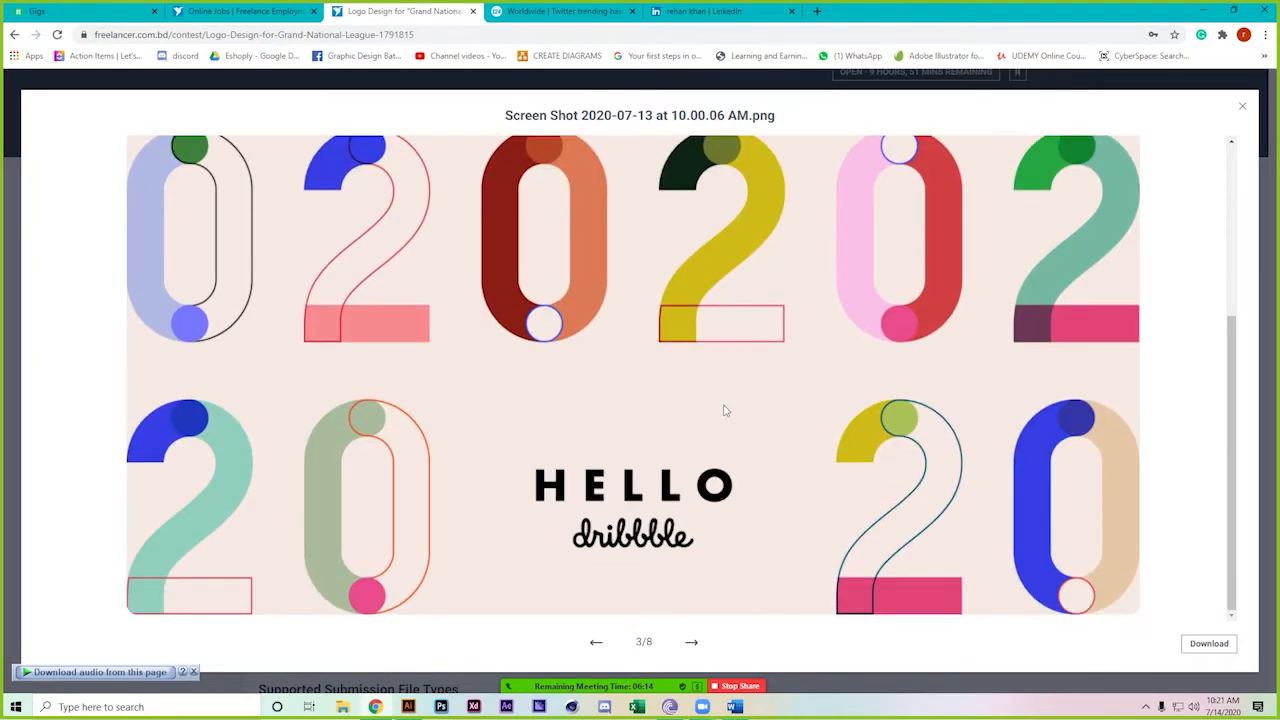
{"action": "key", "text": "Left"}
{"action": "key", "text": "Left"}
{"action": "key", "text": "Left"}
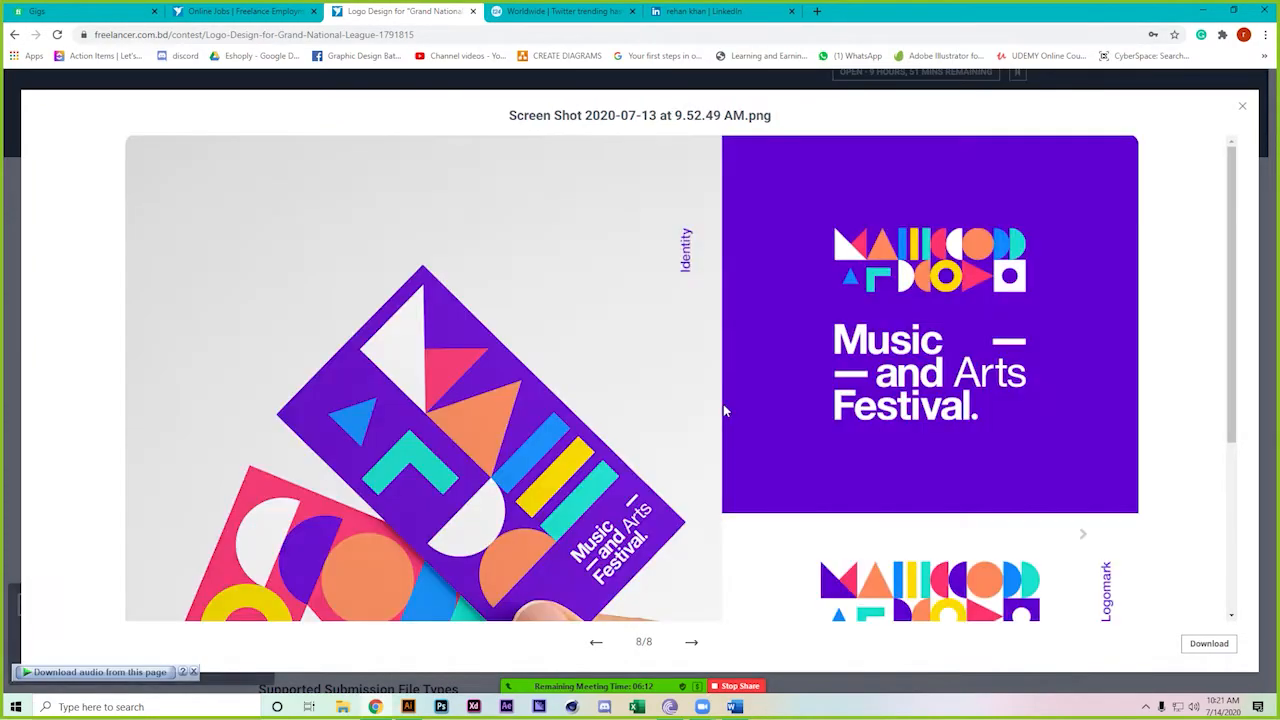
In a new tab, search Google Images for 'sports vector'
{"action": "left_click", "coordinate": [817, 11]}
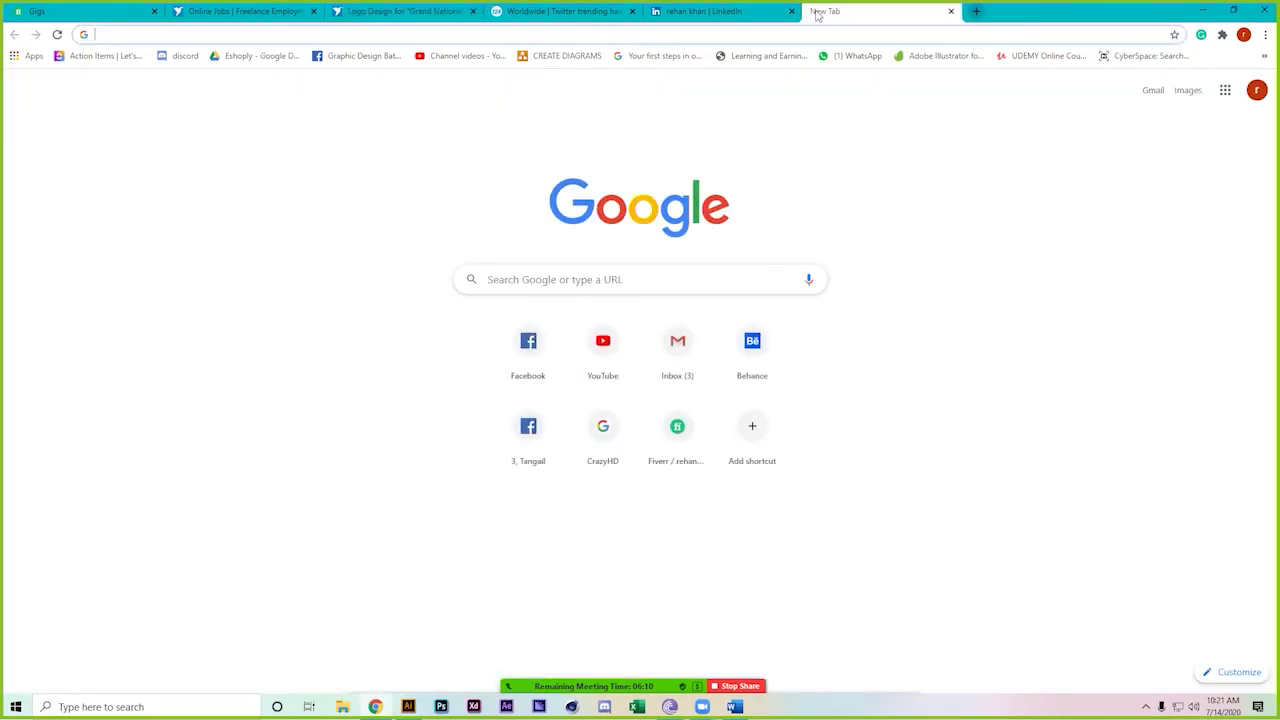
{"action": "type", "text": "spor"}
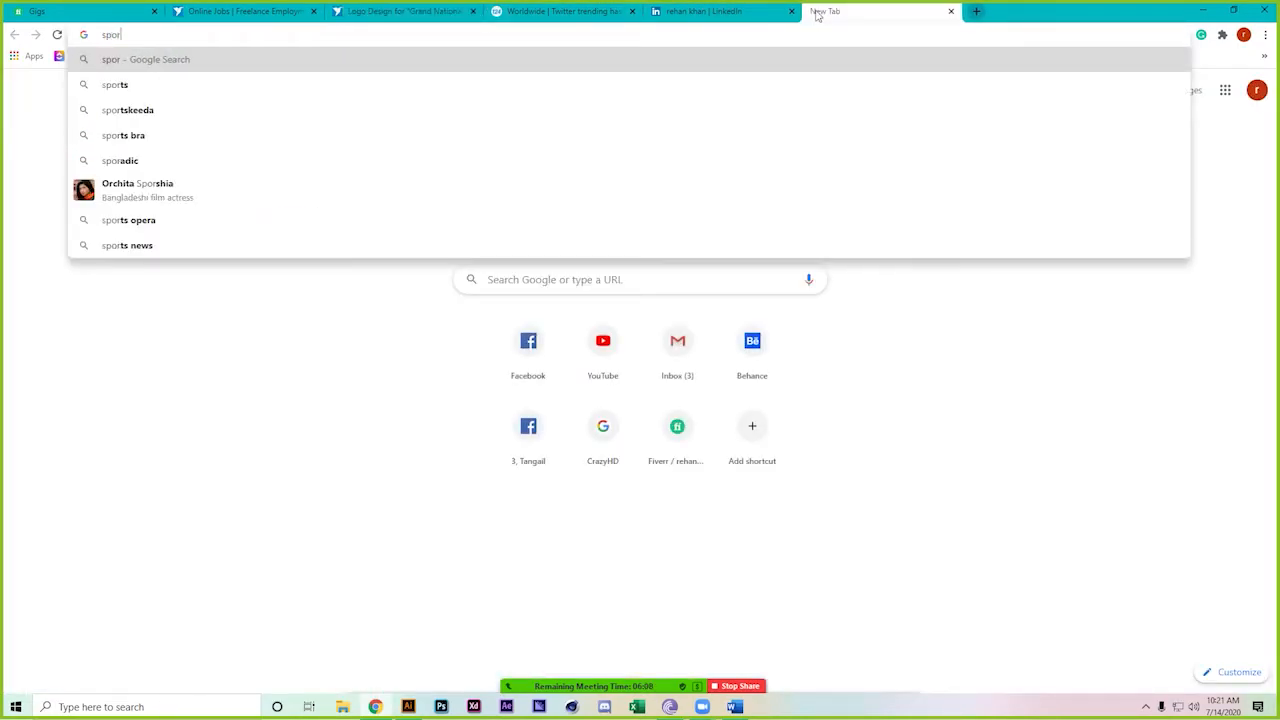
{"action": "type", "text": "ts vector"}
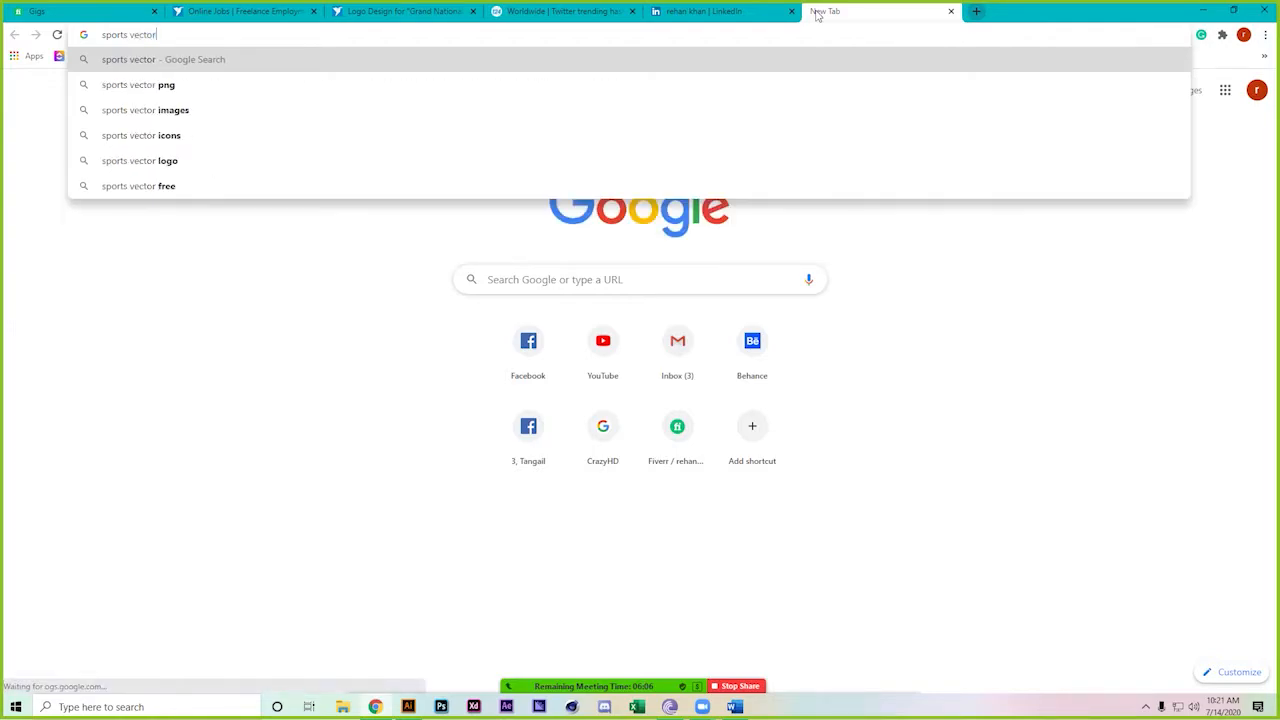
{"action": "key", "text": "Return"}
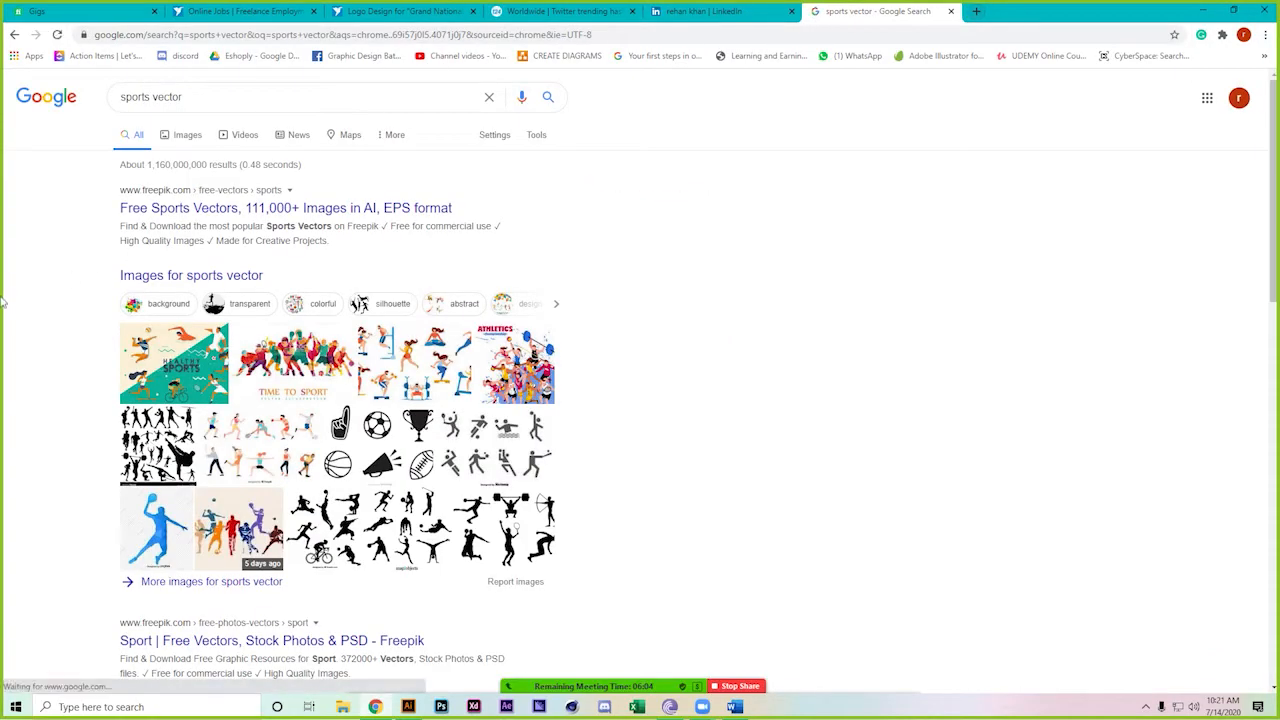
{"action": "left_click", "coordinate": [180, 135]}
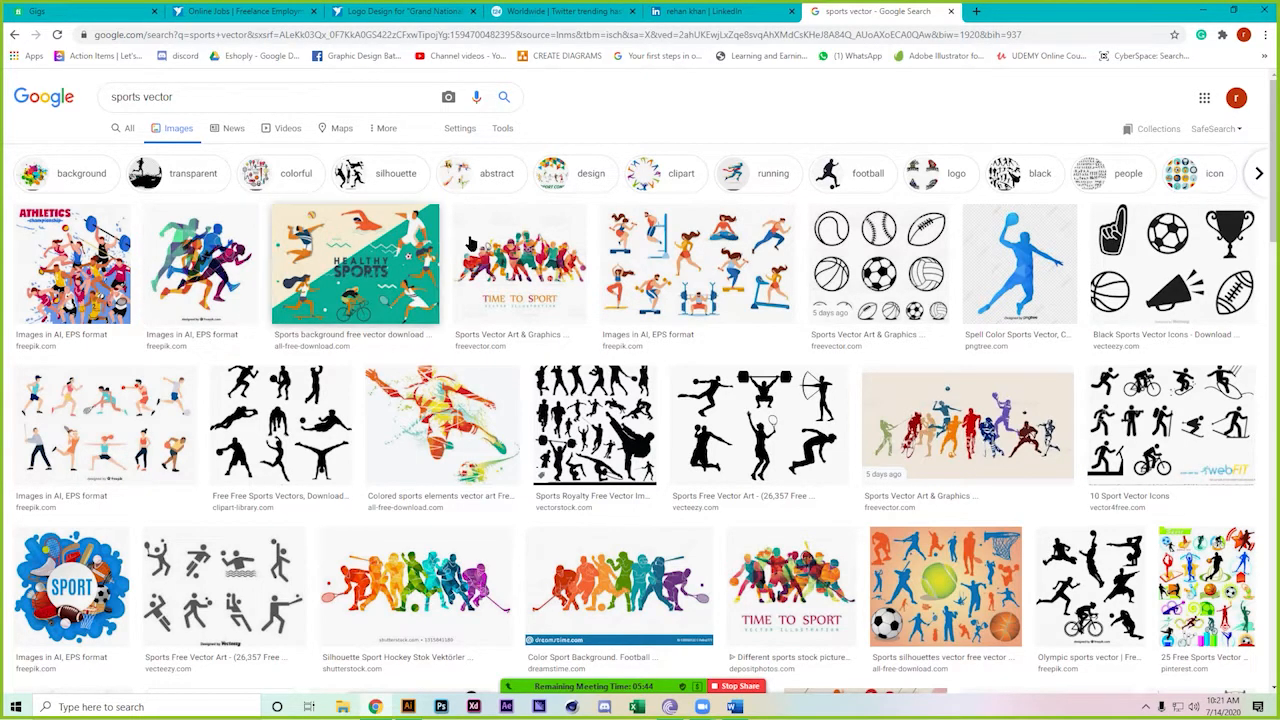
Open the 'abstract' filtered results in a new tab and browse the abstract sports images
{"action": "right_click", "coordinate": [488, 178]}
{"action": "left_click", "coordinate": [570, 194]}
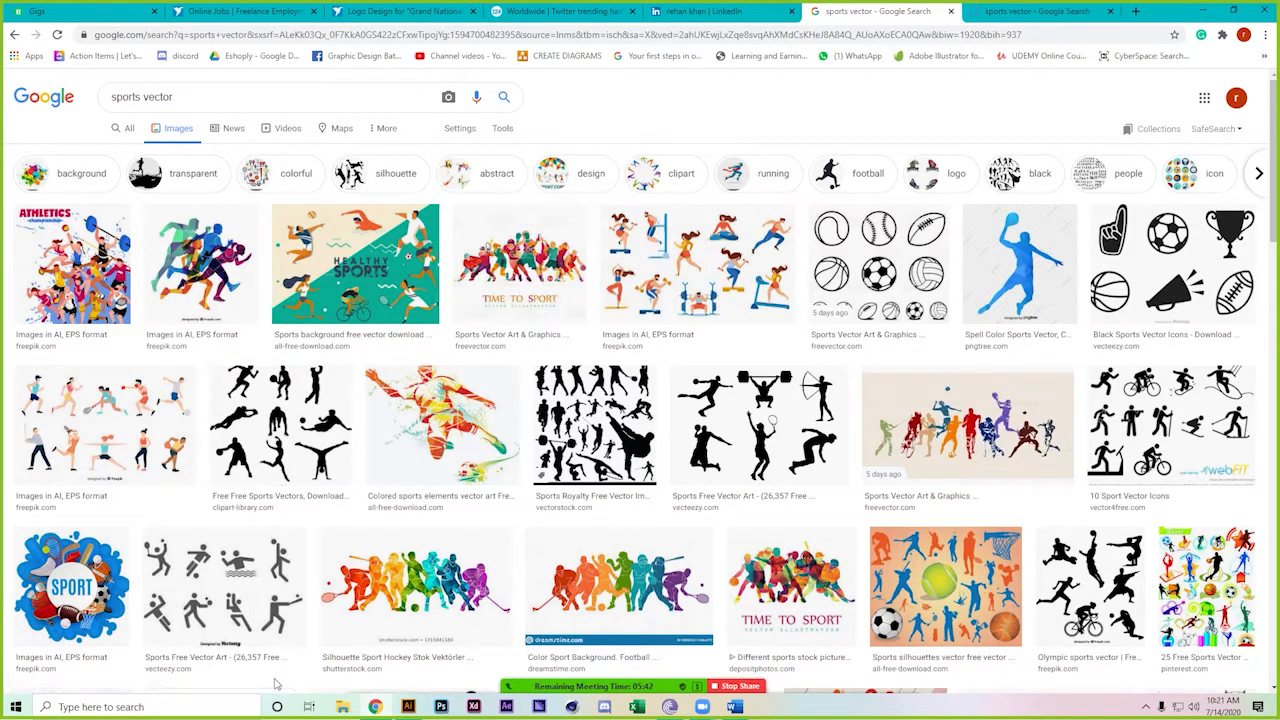
{"action": "scroll", "coordinate": [400, 440], "scroll_direction": "down", "scroll_amount": 1}
{"action": "scroll", "coordinate": [395, 607], "scroll_direction": "down", "scroll_amount": 3}
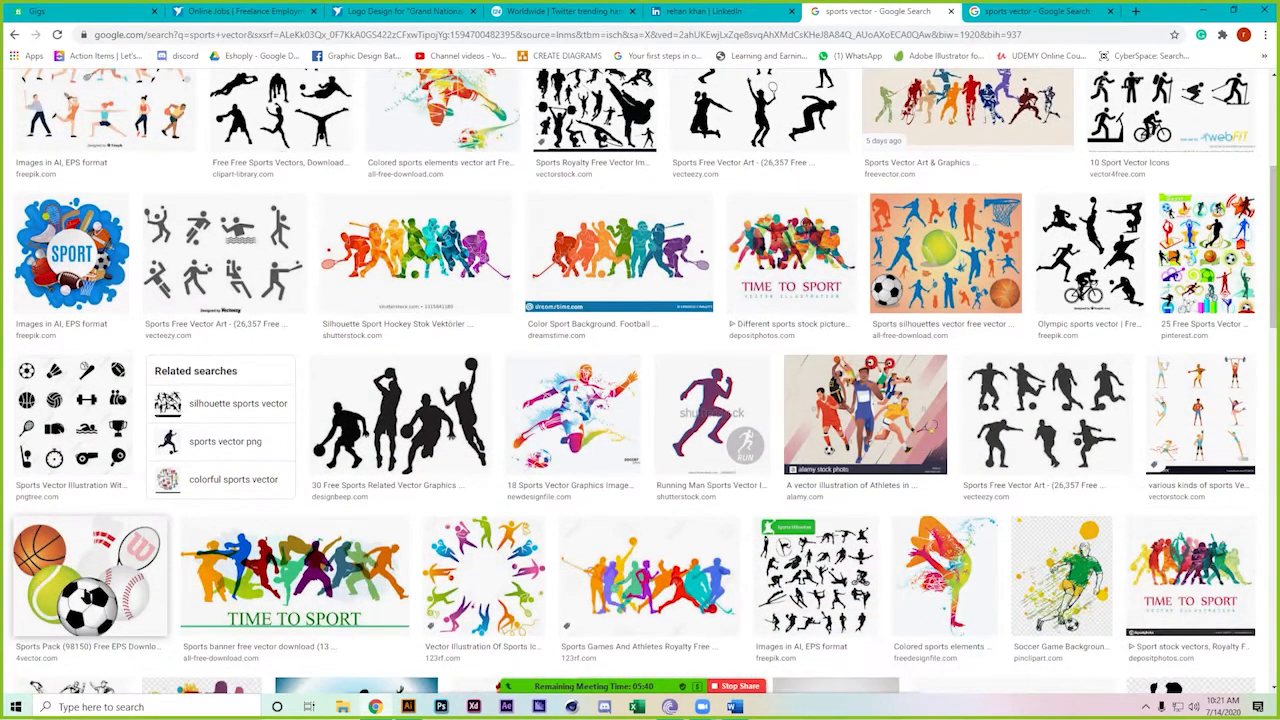
{"action": "scroll", "coordinate": [87, 597], "scroll_direction": "down", "scroll_amount": 1}
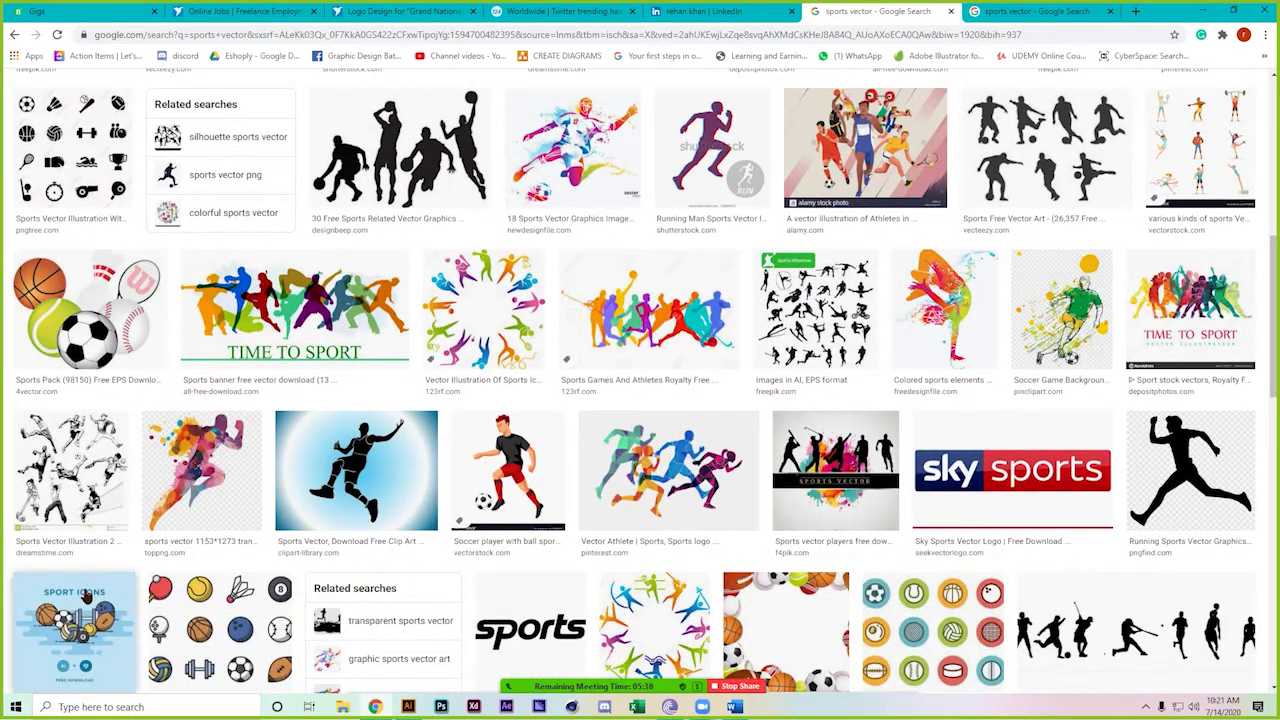
{"action": "scroll", "coordinate": [87, 597], "scroll_direction": "down", "scroll_amount": 1}
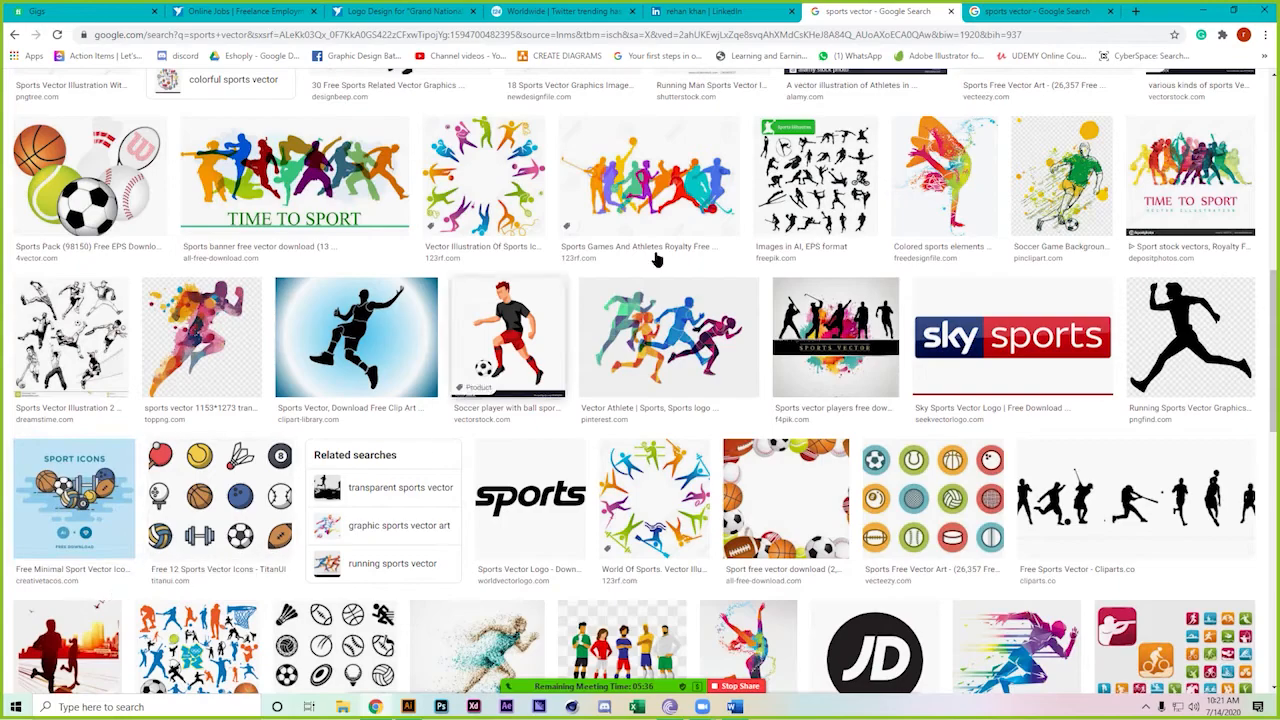
{"action": "left_click", "coordinate": [972, 10]}
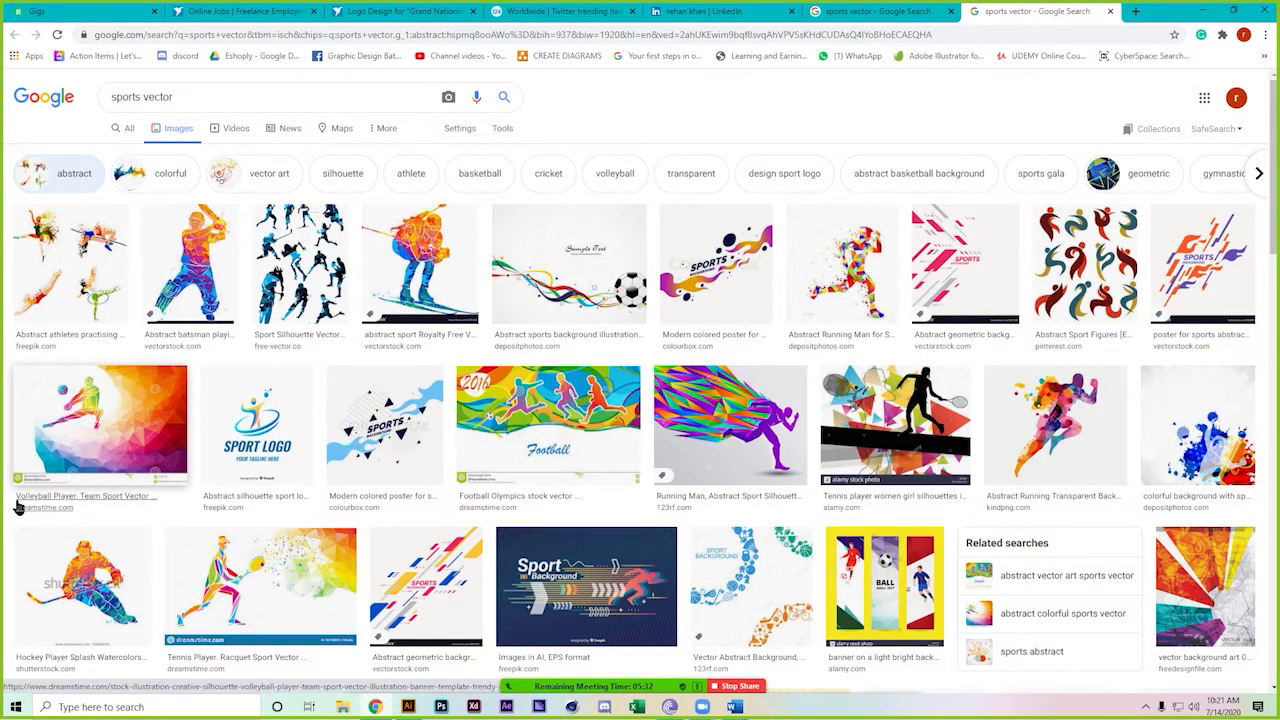
{"action": "scroll", "coordinate": [18, 508], "scroll_direction": "down", "scroll_amount": 4}
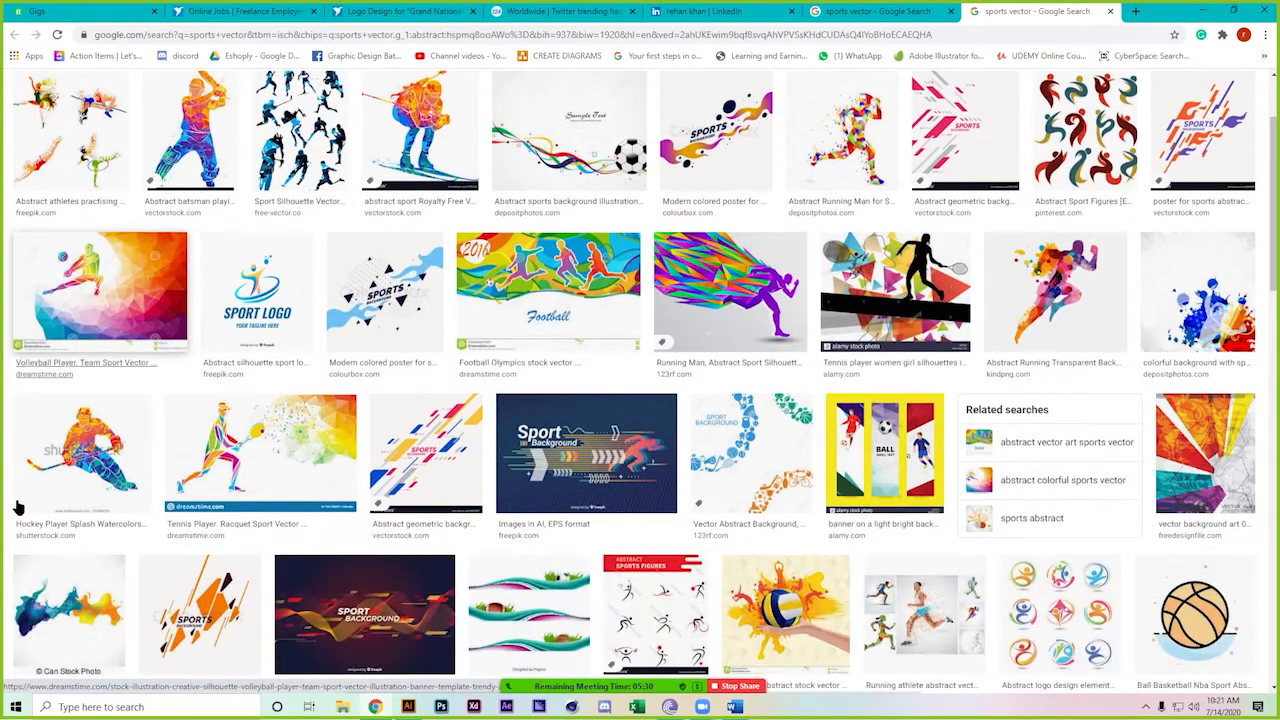
{"action": "scroll", "coordinate": [18, 508], "scroll_direction": "down", "scroll_amount": 2}
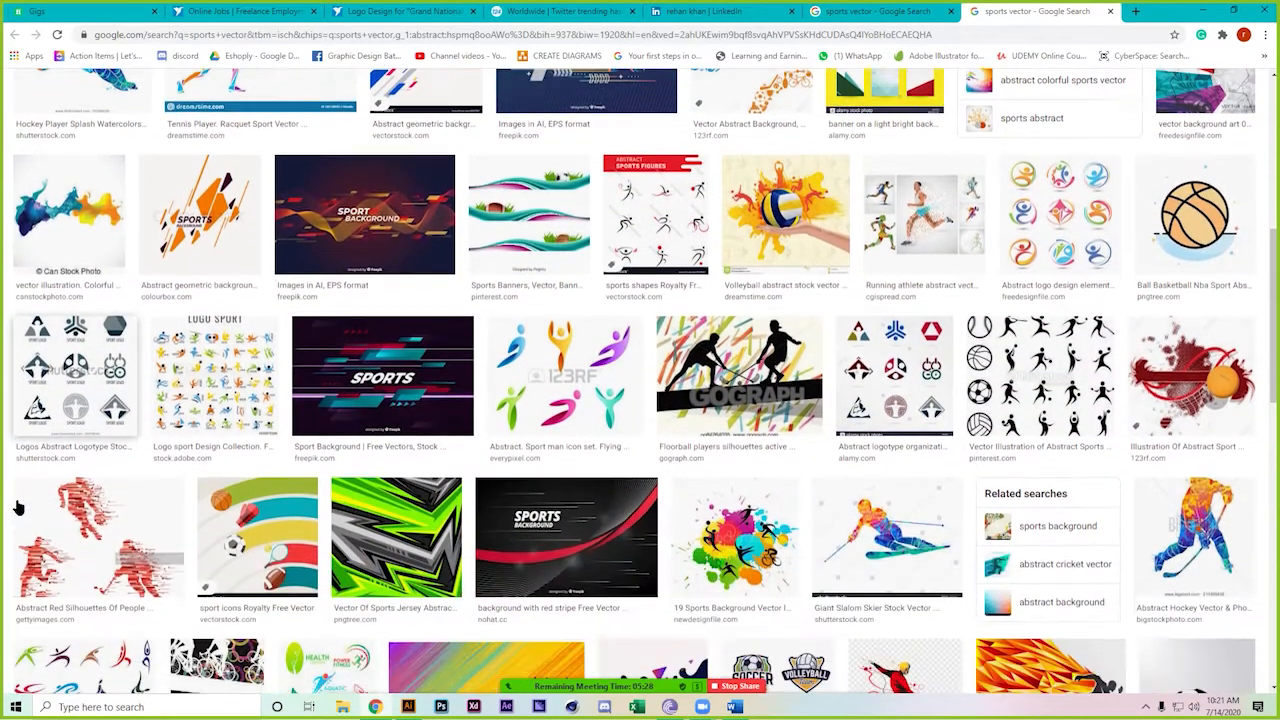
{"action": "scroll", "coordinate": [18, 508], "scroll_direction": "down", "scroll_amount": 4}
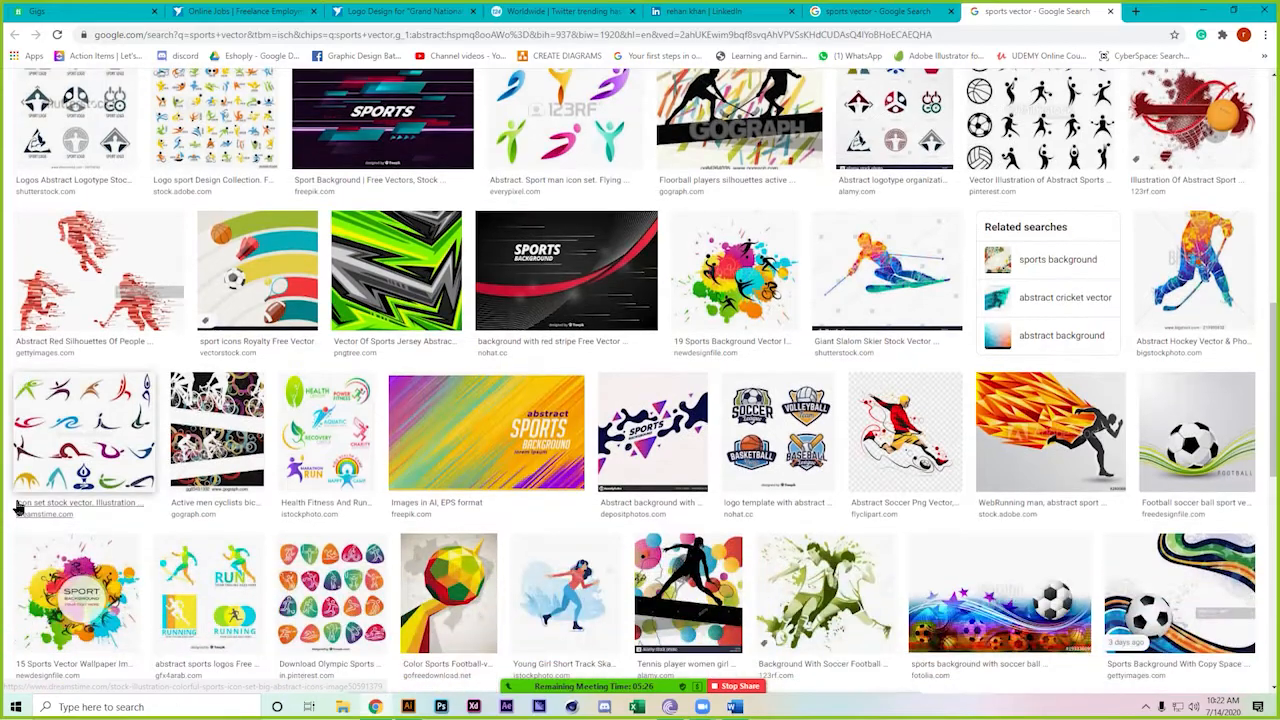
{"action": "scroll", "coordinate": [18, 508], "scroll_direction": "down", "scroll_amount": 6}
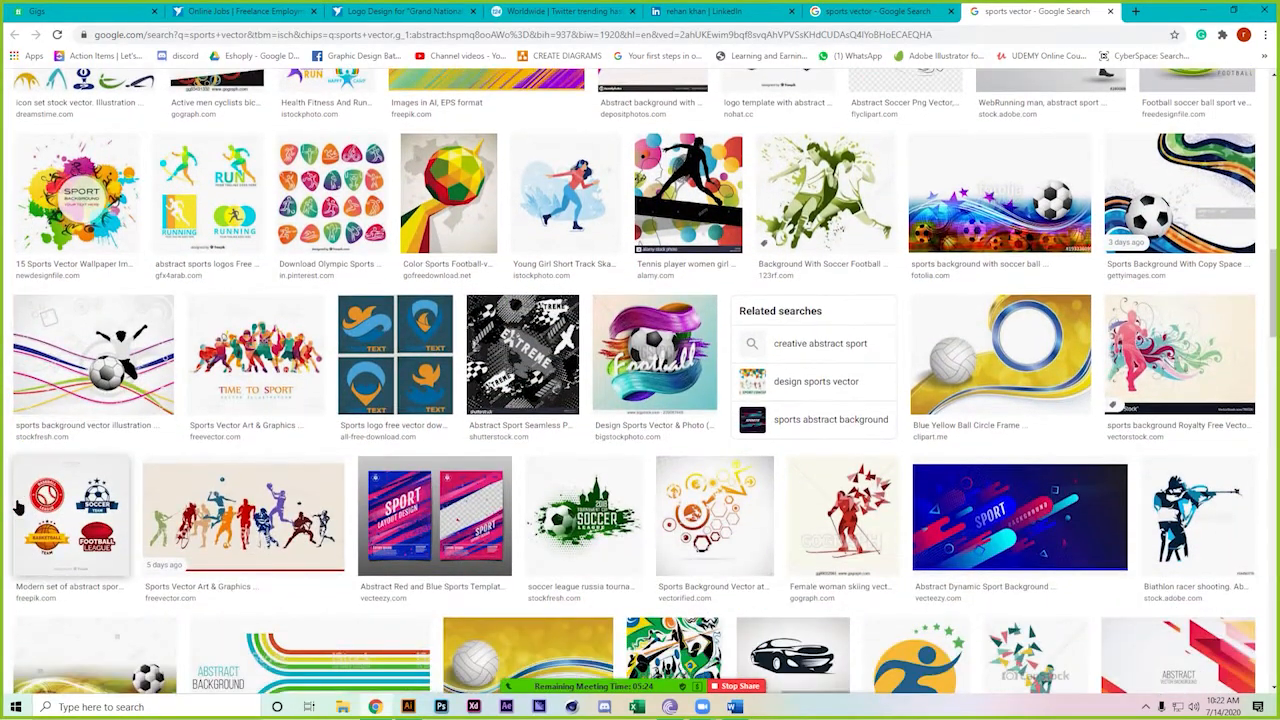
{"action": "scroll", "coordinate": [18, 508], "scroll_direction": "down", "scroll_amount": 5}
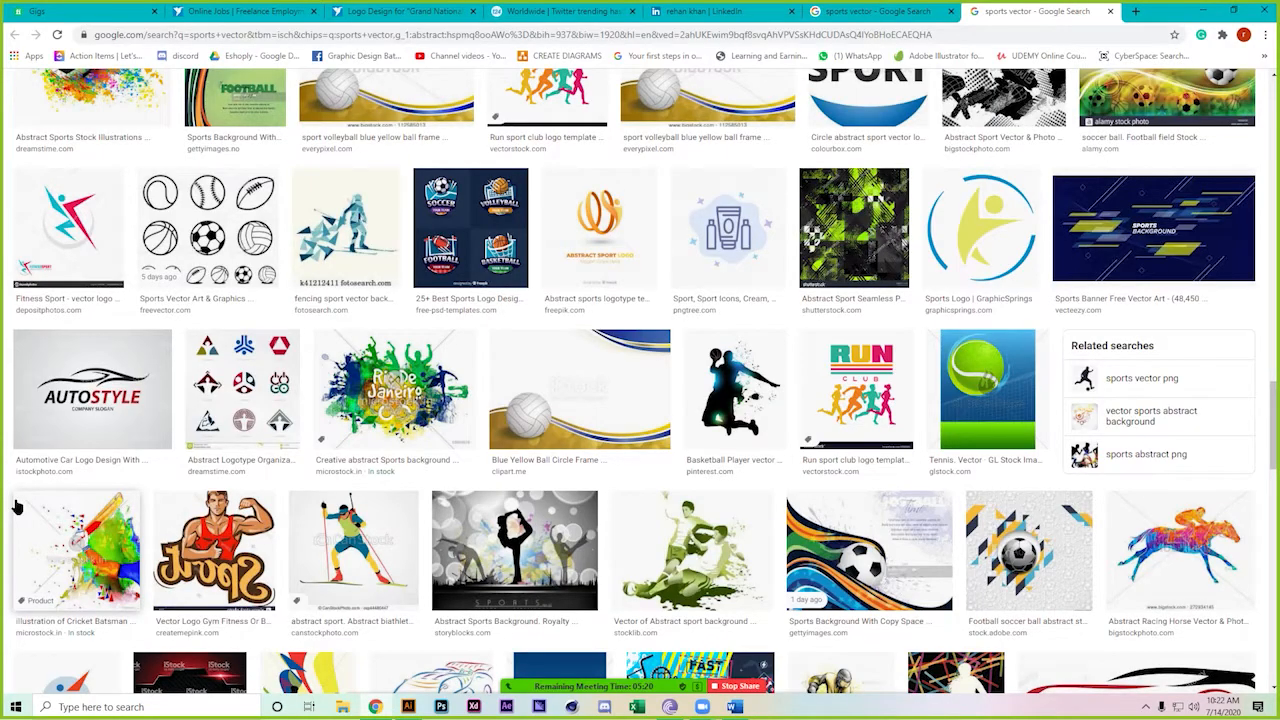
{"action": "scroll", "coordinate": [18, 508], "scroll_direction": "up", "scroll_amount": 7}
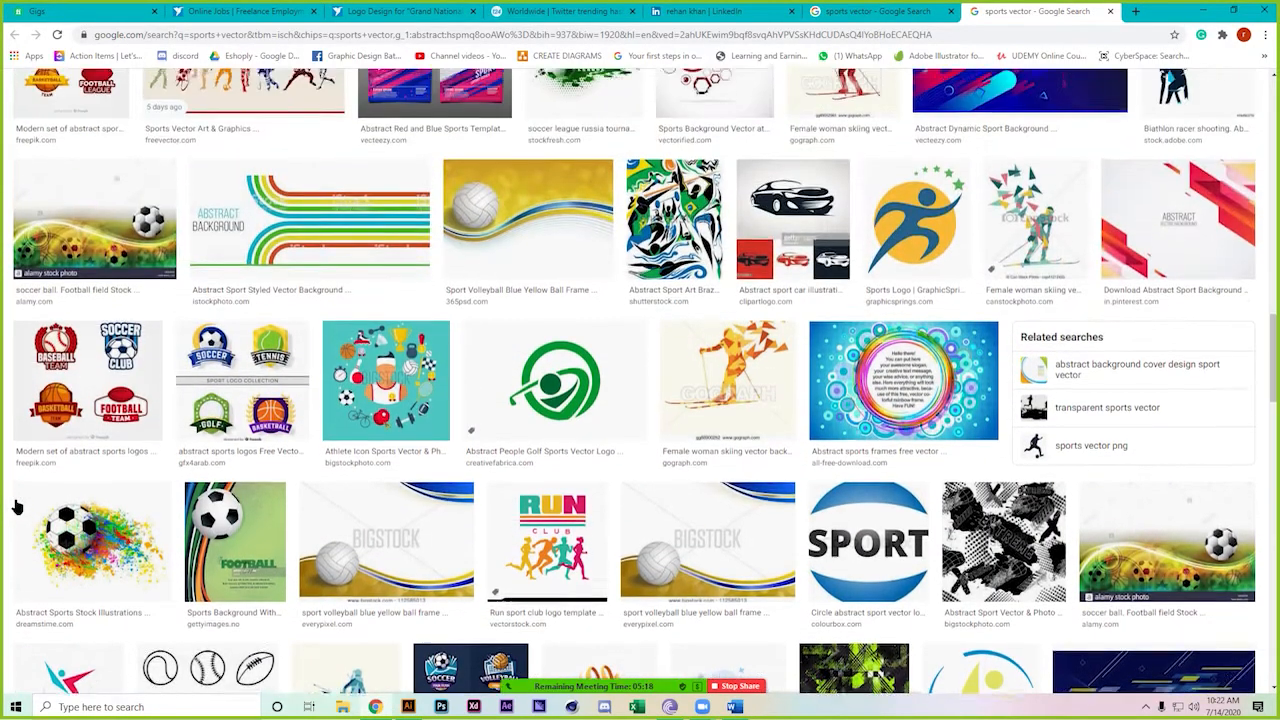
{"action": "scroll", "coordinate": [16, 508], "scroll_direction": "up", "scroll_amount": 10}
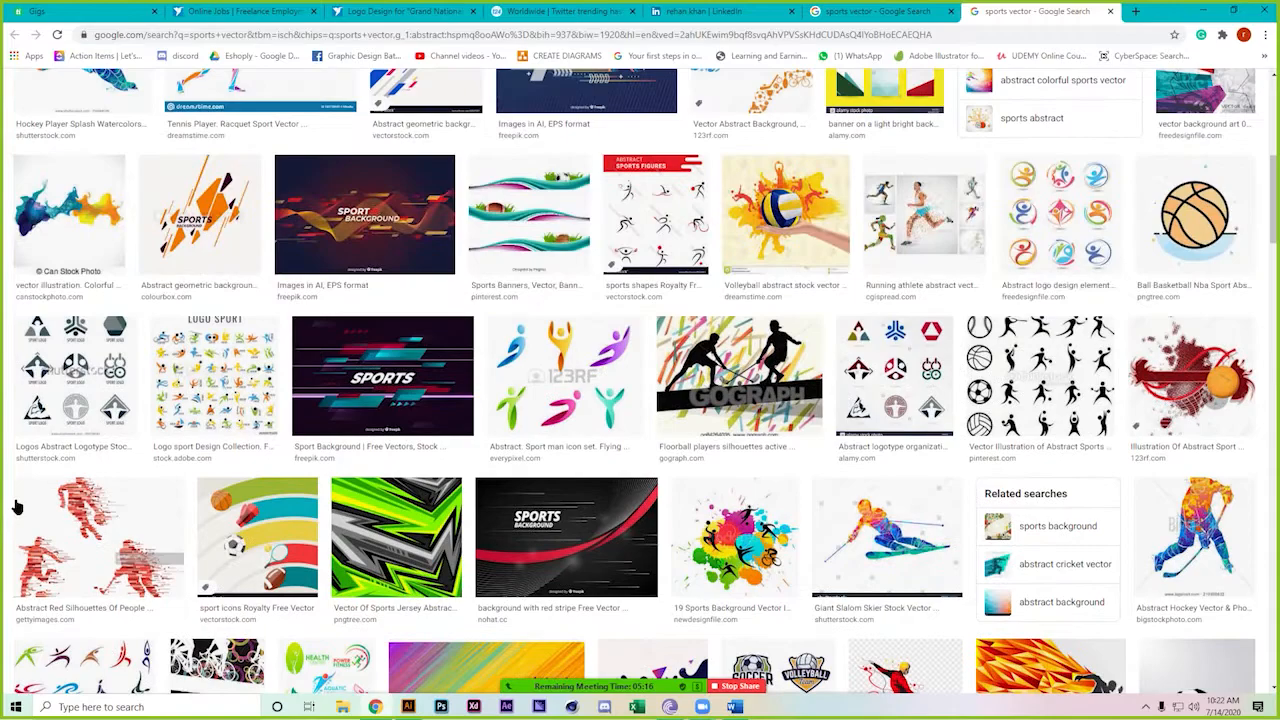
{"action": "scroll", "coordinate": [16, 508], "scroll_direction": "up", "scroll_amount": 2}
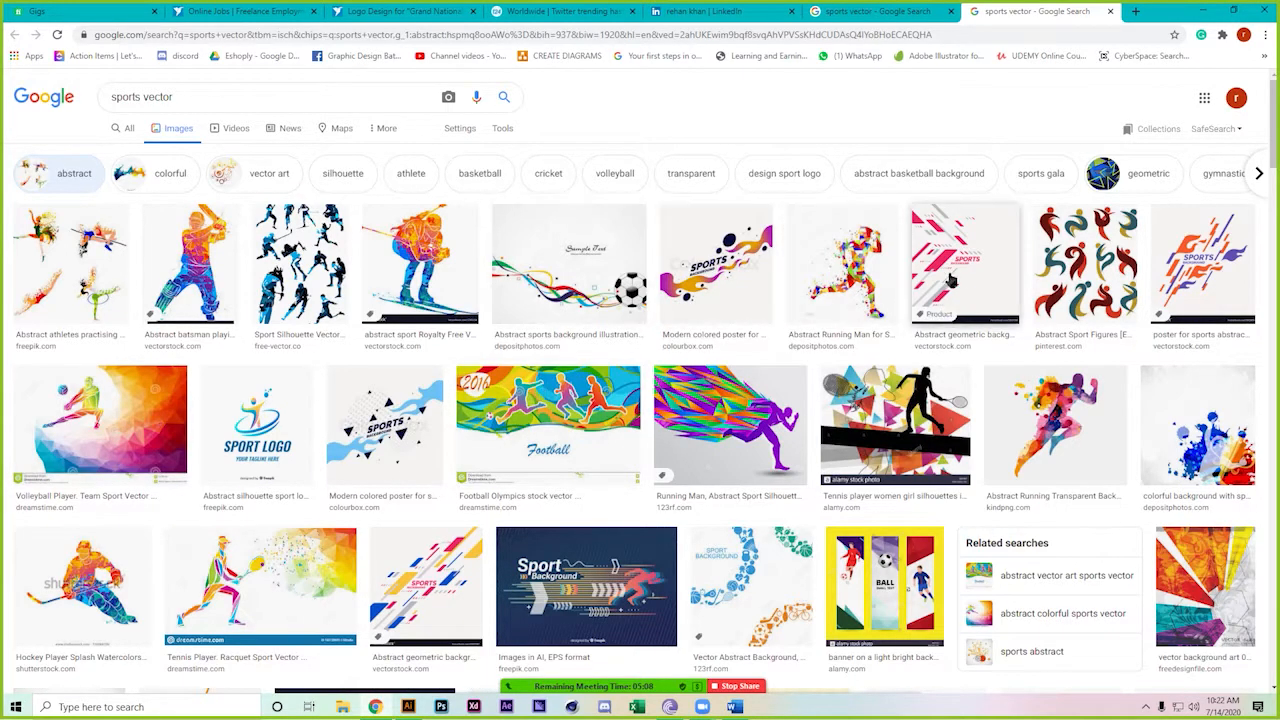
Save the Abstract Sport Figures image into a new 'class 32' folder under classes
{"action": "left_click", "coordinate": [1094, 256]}
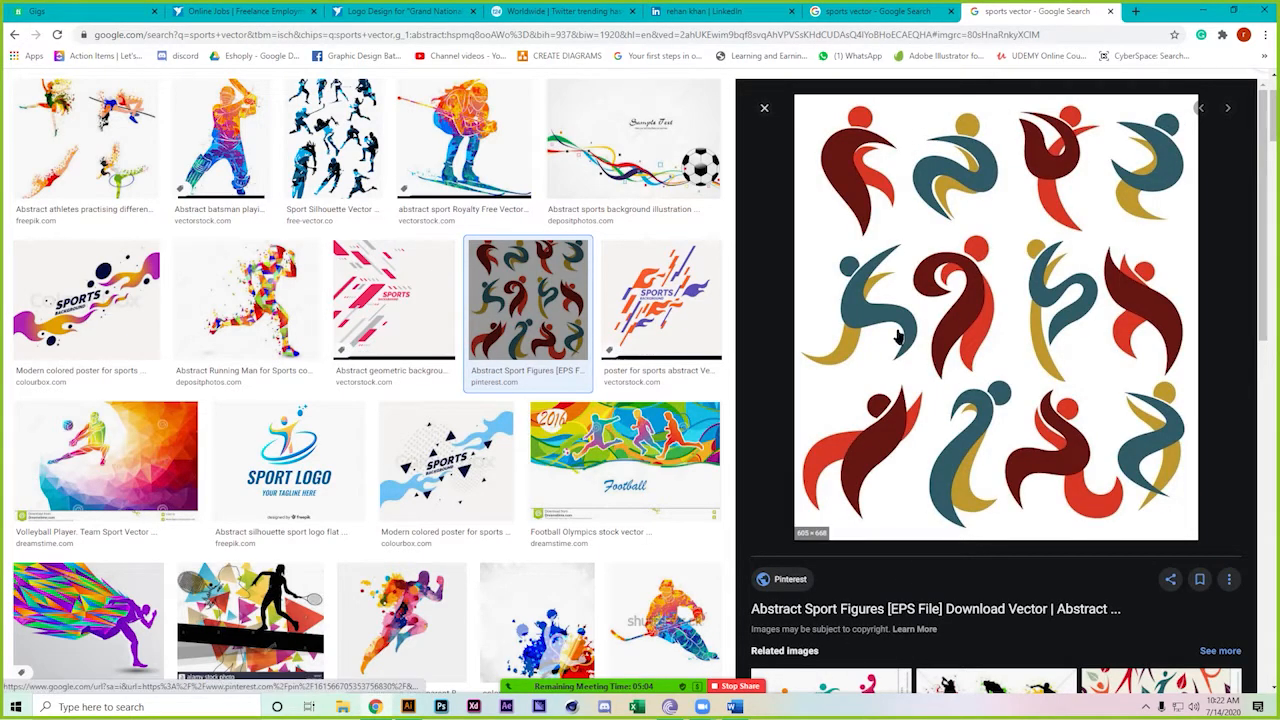
{"action": "right_click", "coordinate": [931, 305]}
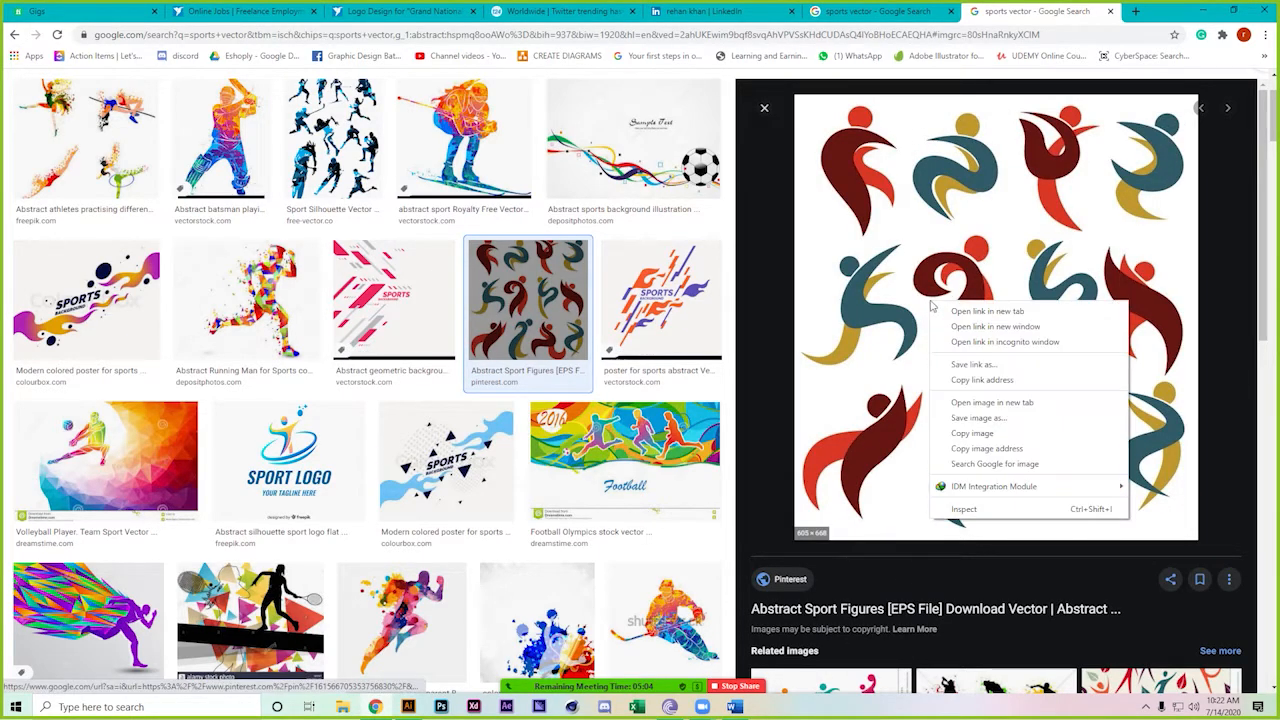
{"action": "left_click", "coordinate": [1001, 432]}
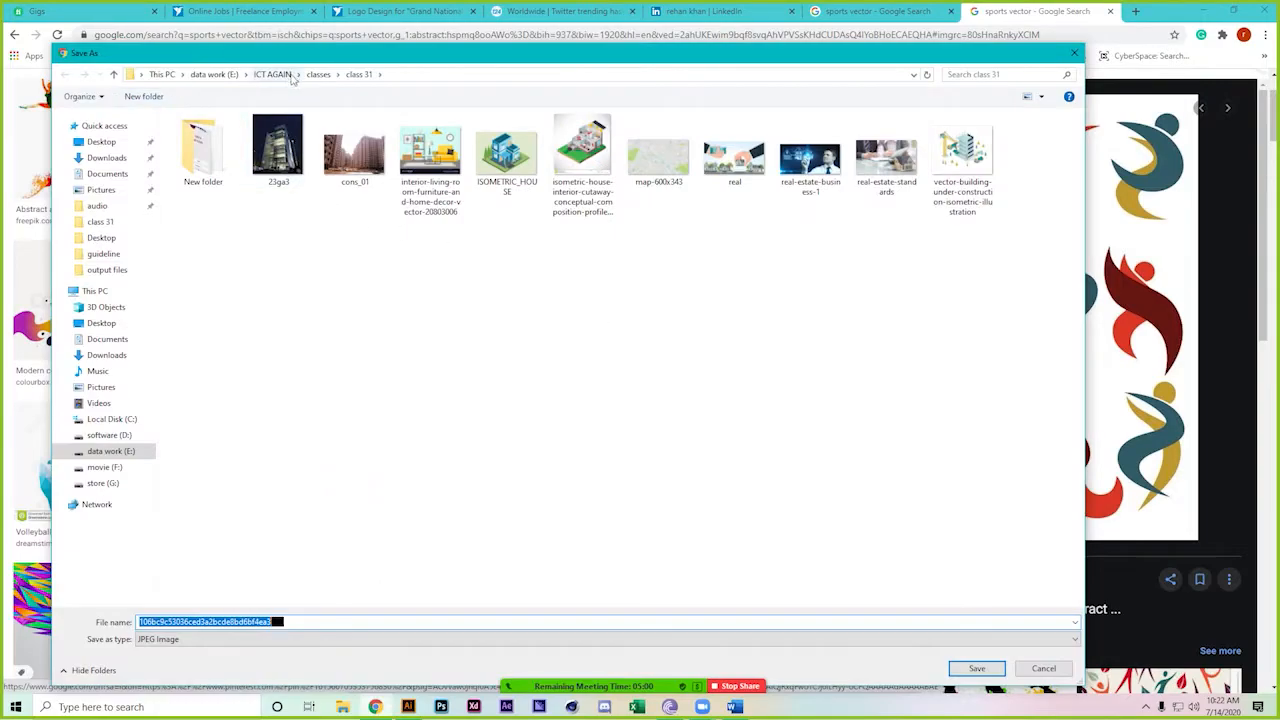
{"action": "left_click", "coordinate": [309, 79]}
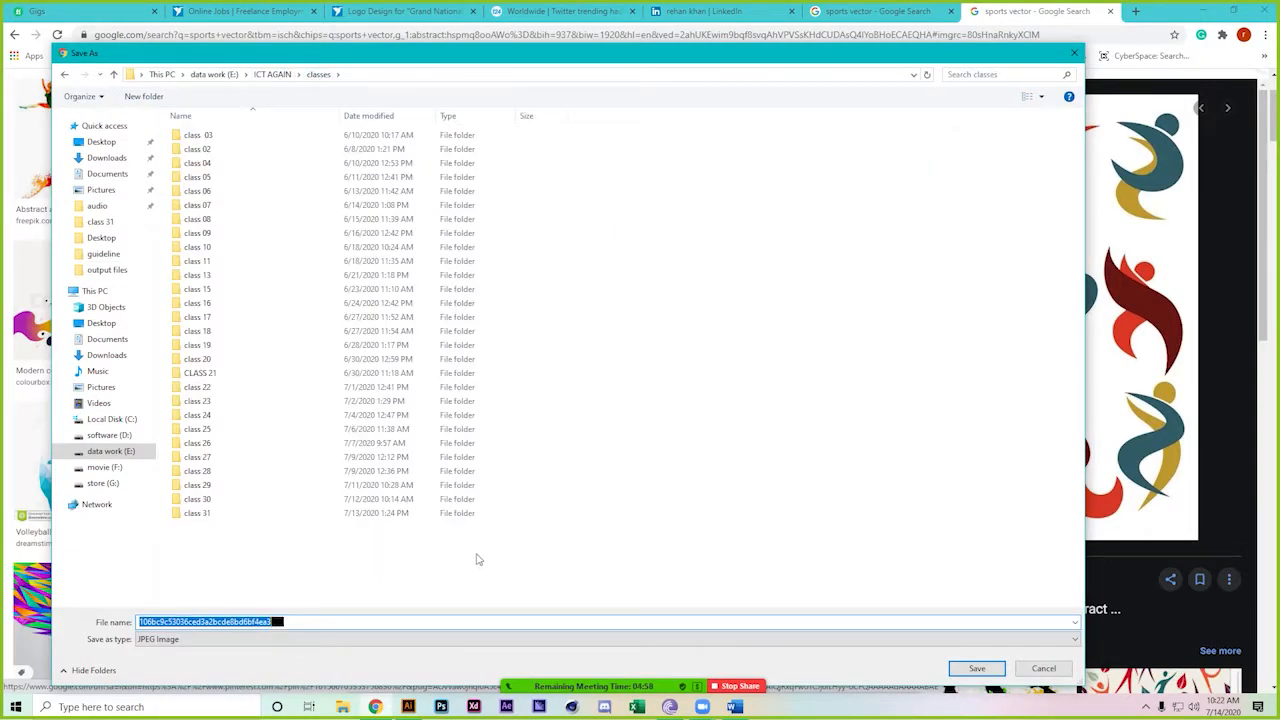
{"action": "key", "text": "ctrl+shift+n"}
{"action": "type", "text": "class"}
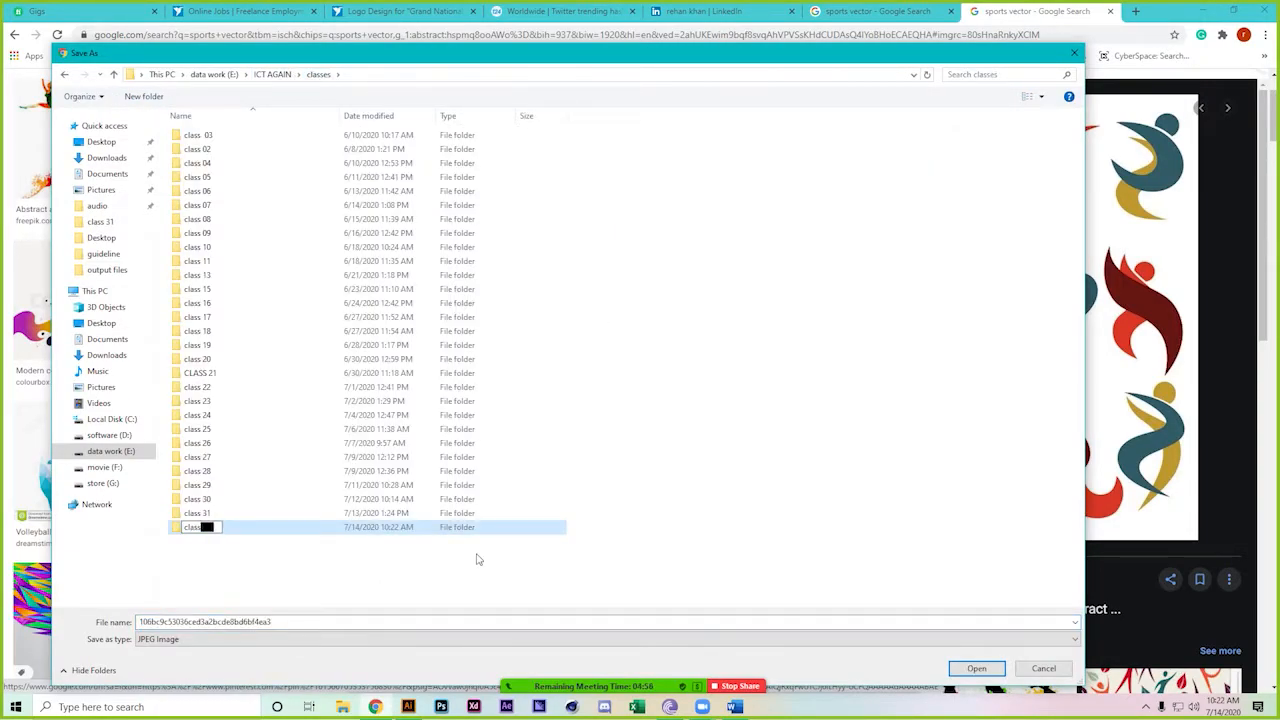
{"action": "type", "text": " 32"}
{"action": "key", "text": "Return"}
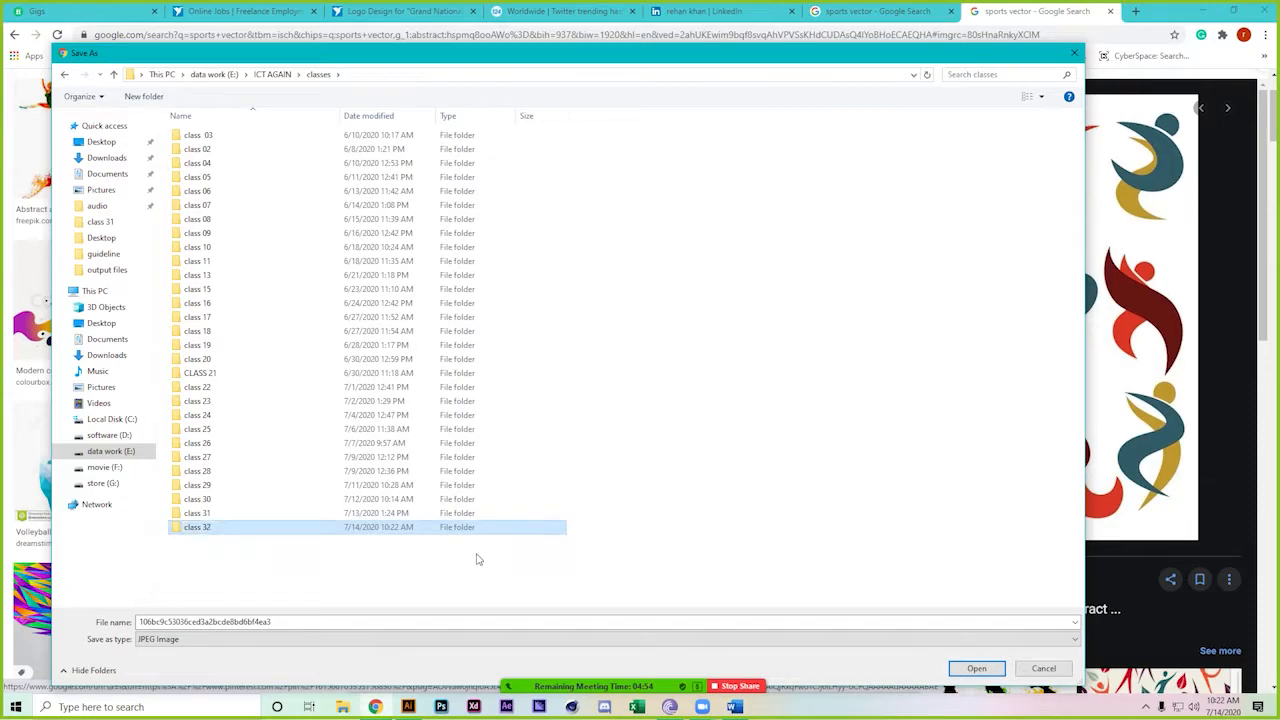
{"action": "key", "text": "Return"}
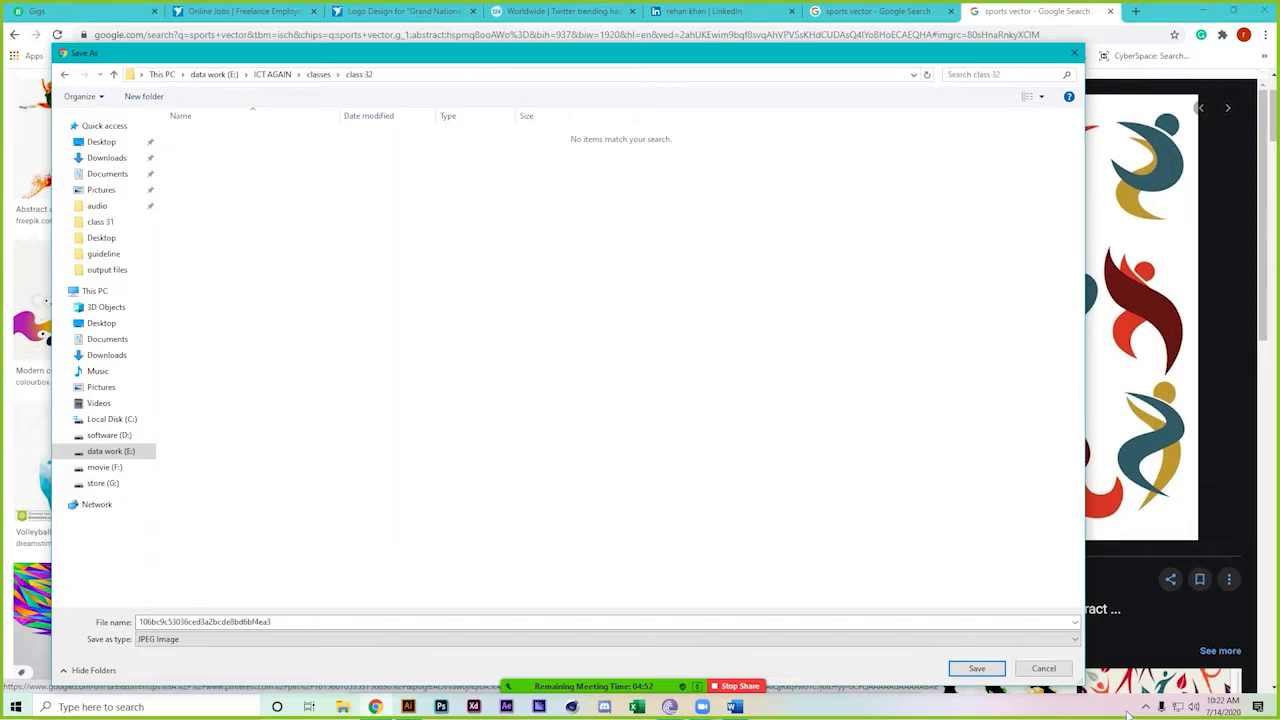
{"action": "left_click", "coordinate": [977, 668]}
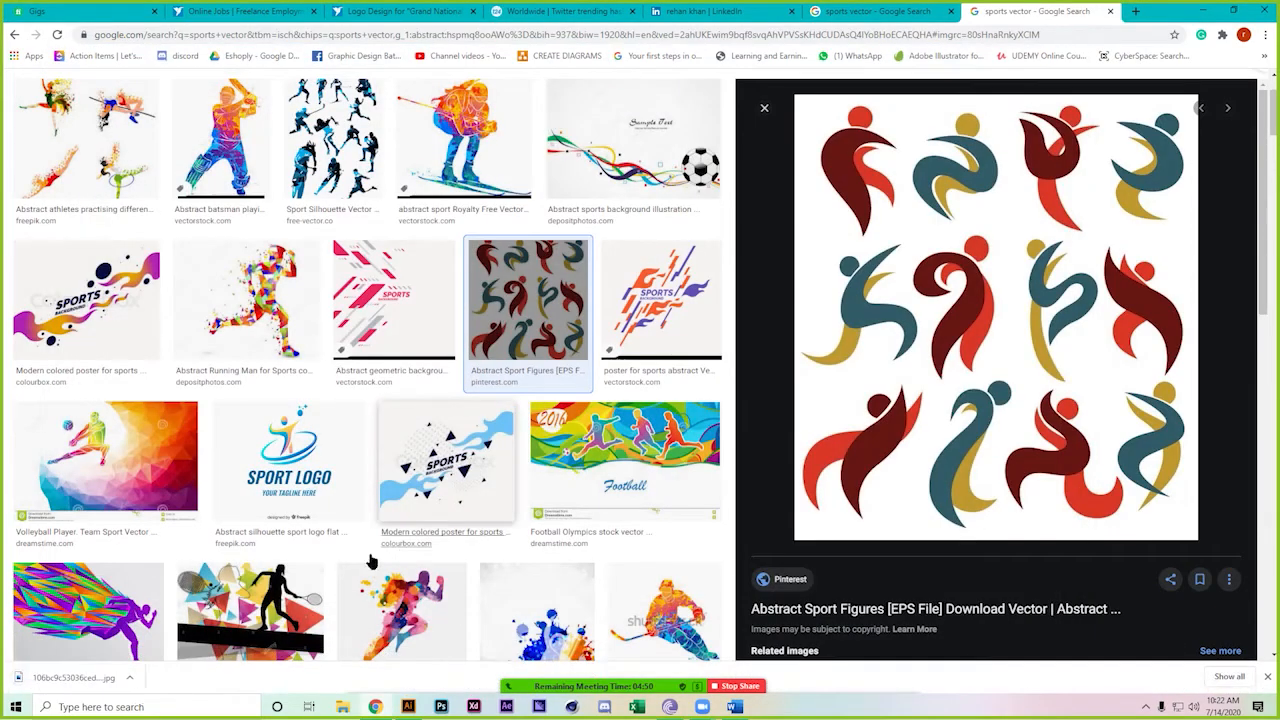
Drag the downloaded image from its folder into the Illustrator document
{"action": "right_click", "coordinate": [99, 680]}
{"action": "left_click", "coordinate": [120, 643]}
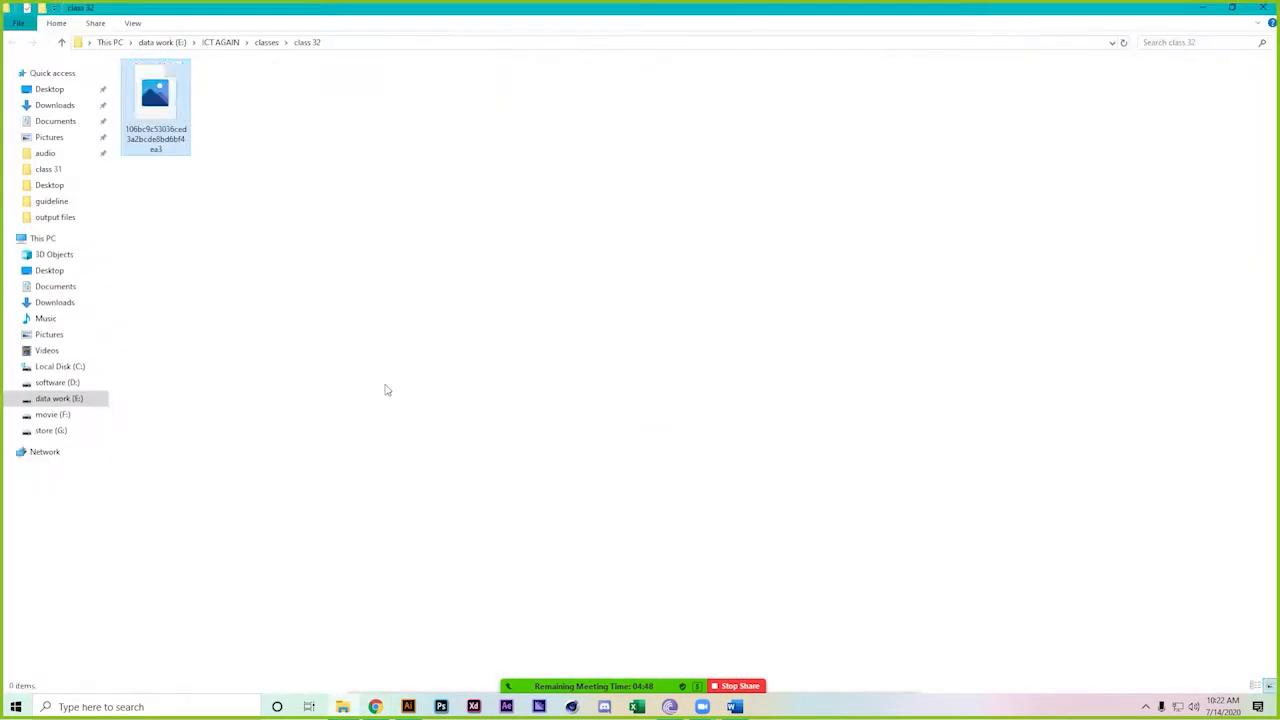
{"action": "left_click_drag", "start_coordinate": [133, 95], "coordinate": [840, 372]}
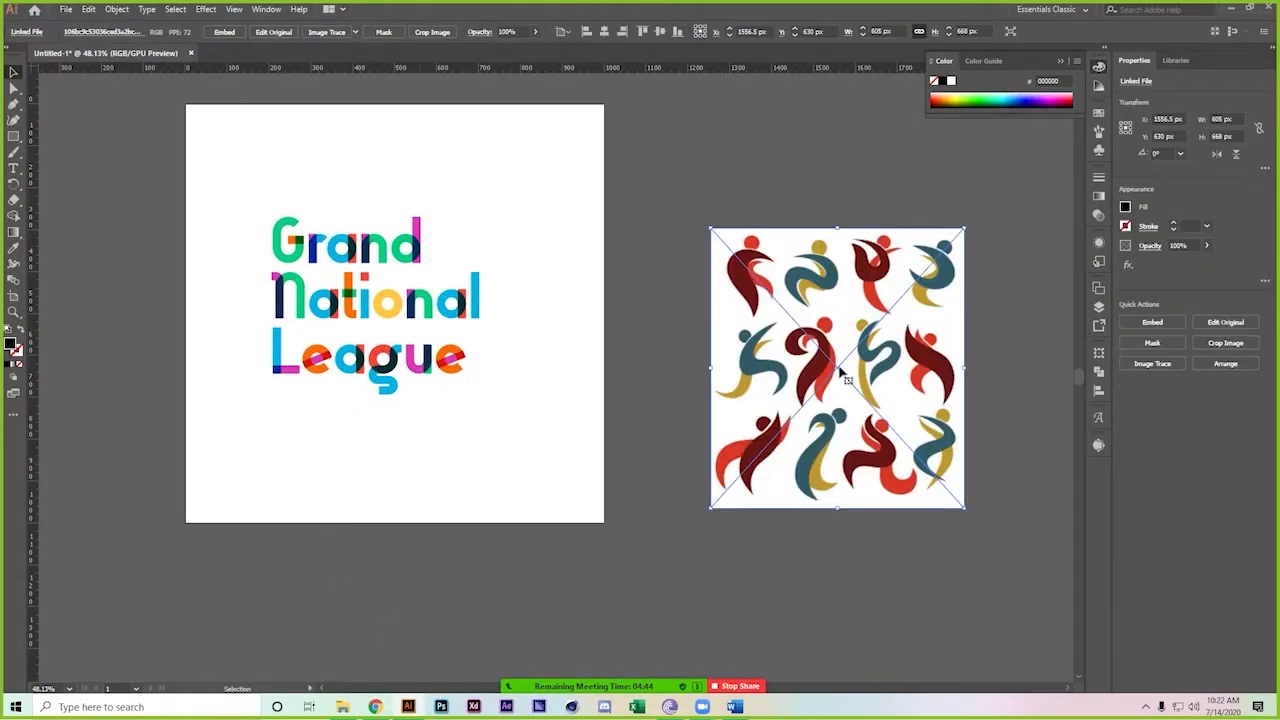
Image Trace the sports figures with the 6 Colors preset, then expand and ungroup the result
{"action": "left_click", "coordinate": [354, 33]}
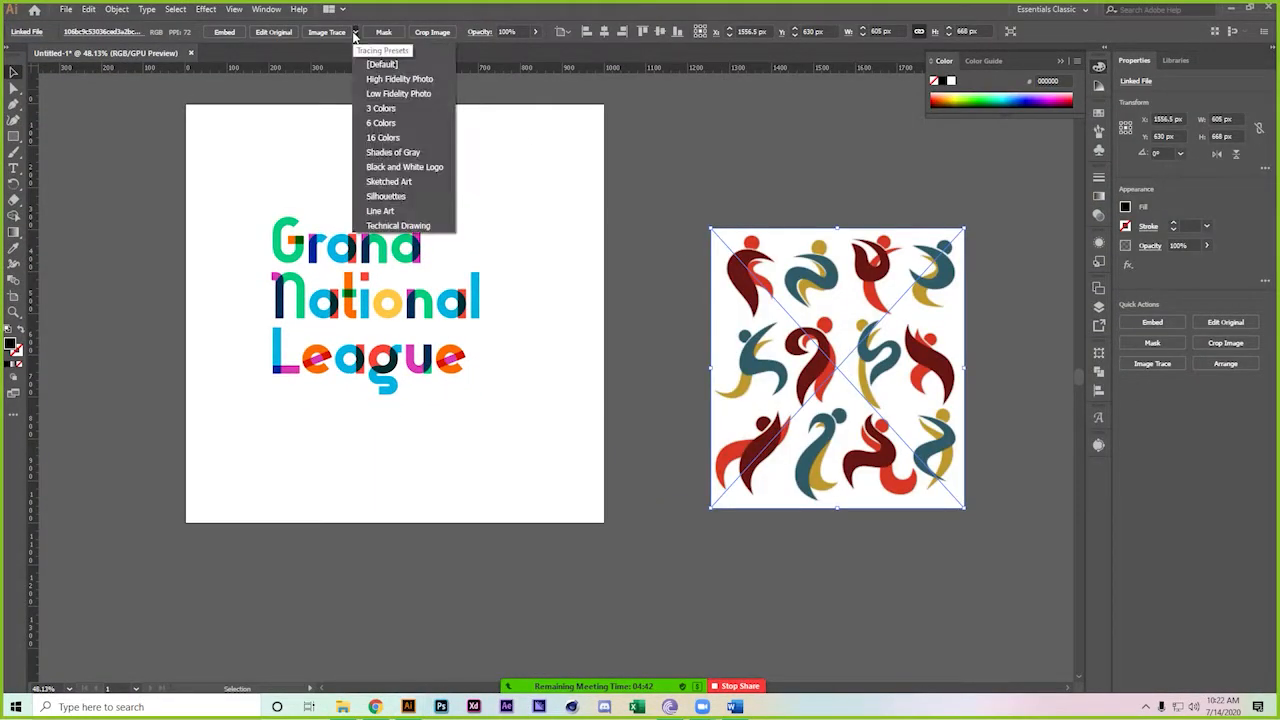
{"action": "left_click", "coordinate": [398, 123]}
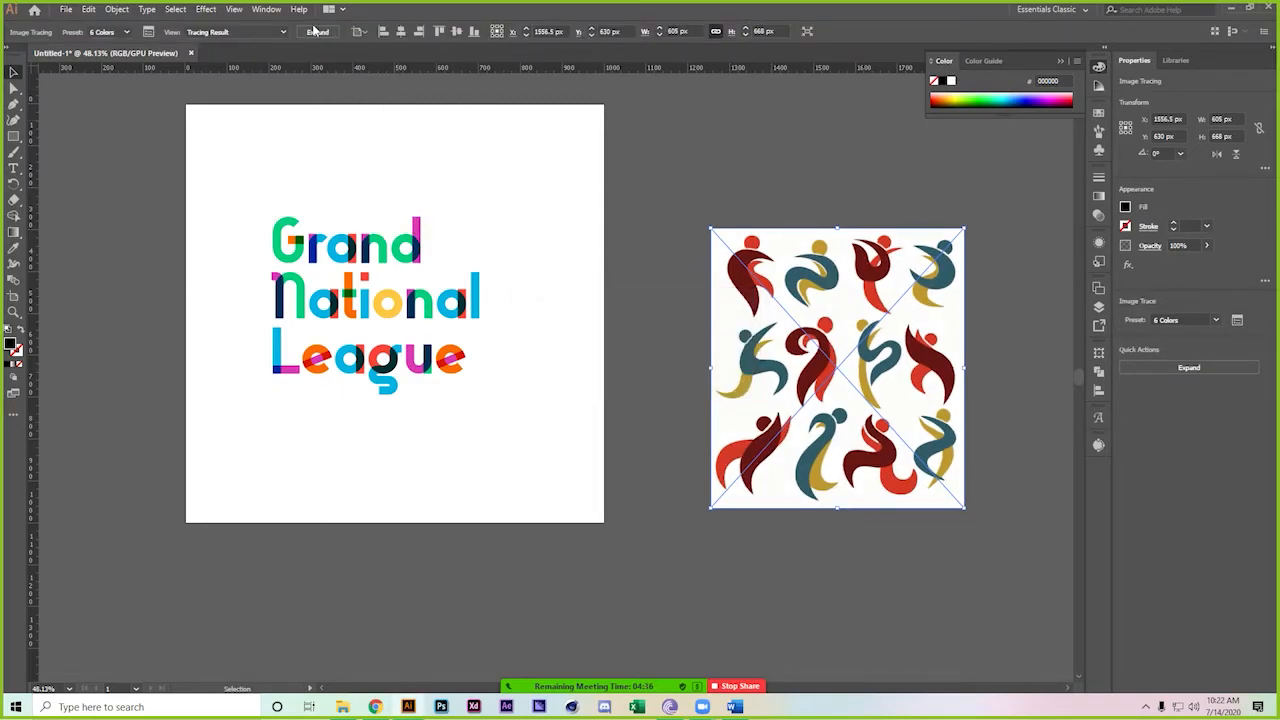
{"action": "left_click", "coordinate": [316, 31]}
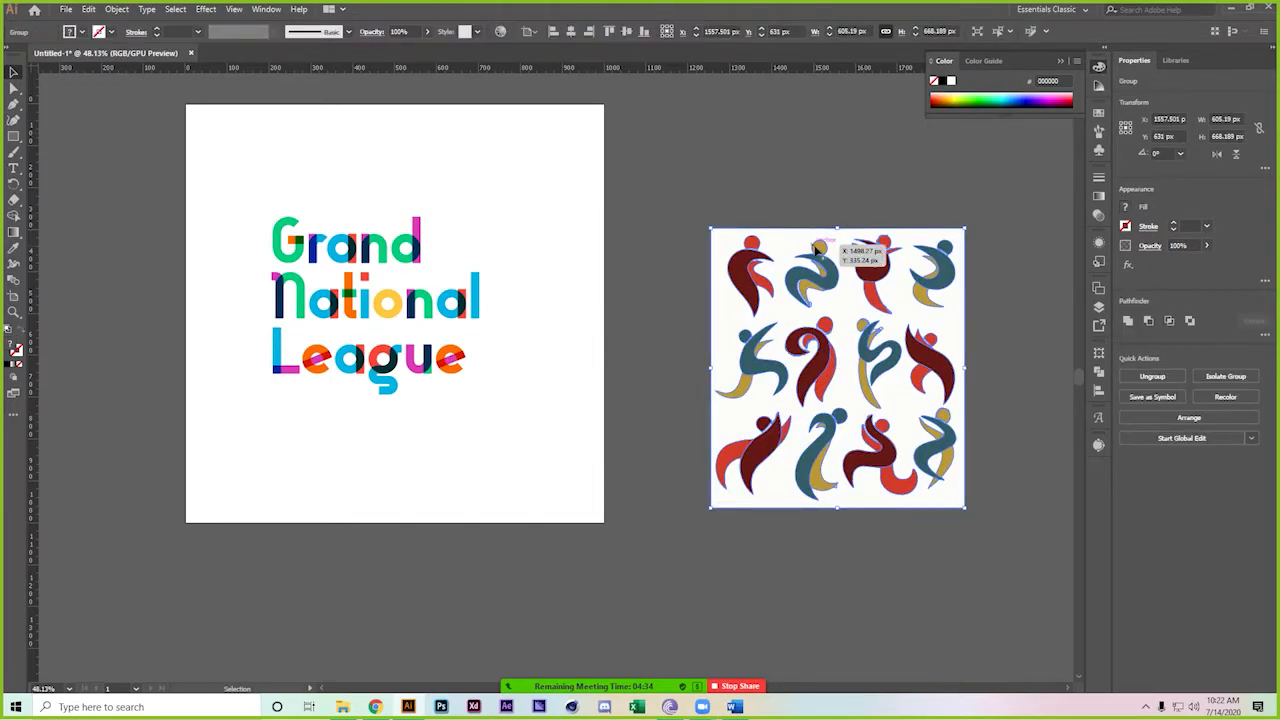
{"action": "right_click", "coordinate": [785, 256]}
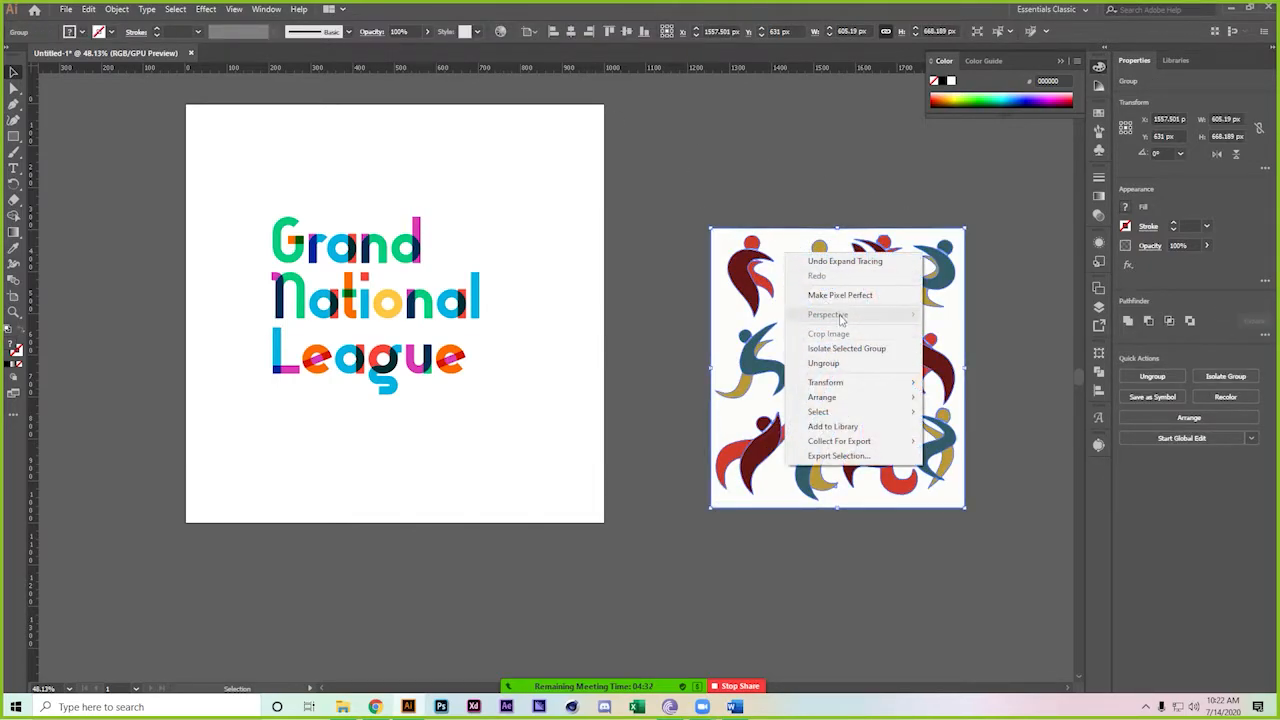
{"action": "left_click", "coordinate": [845, 365]}
Select every shape with the same white background fill and delete them
{"action": "left_click", "coordinate": [680, 339]}
{"action": "left_click", "coordinate": [727, 325]}
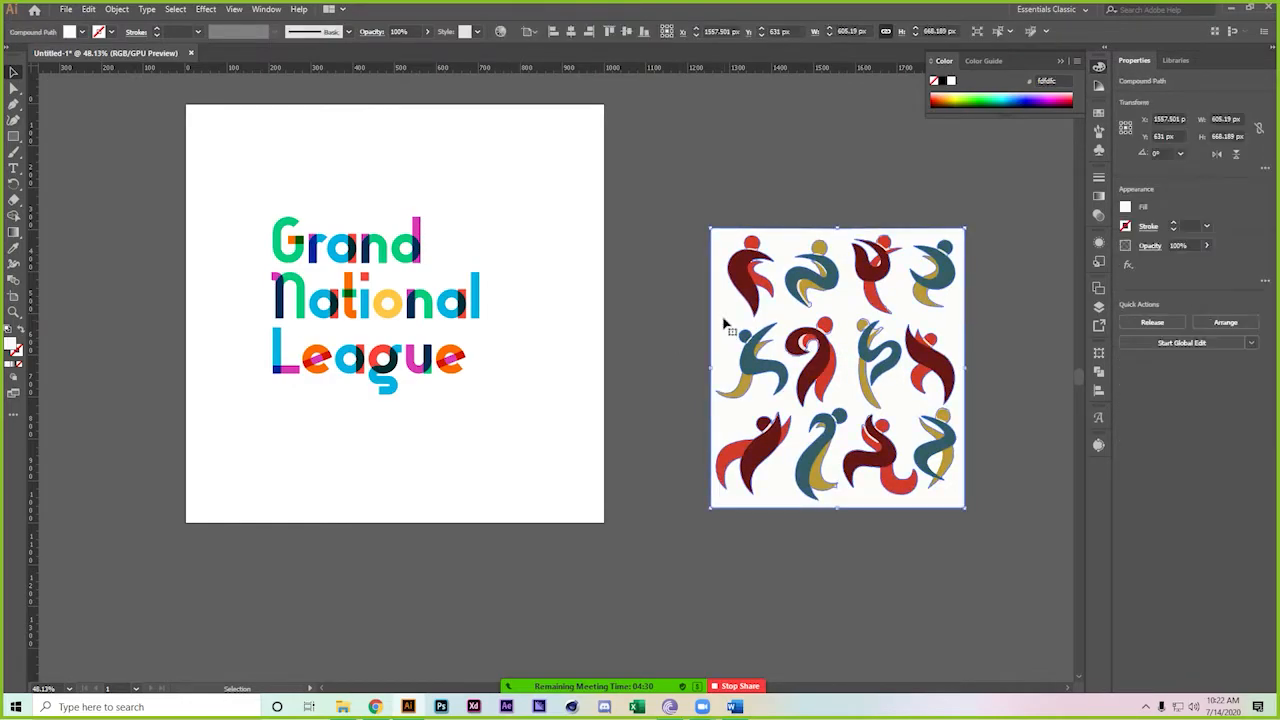
{"action": "left_click", "coordinate": [174, 8]}
{"action": "mouse_move", "coordinate": [257, 135]}
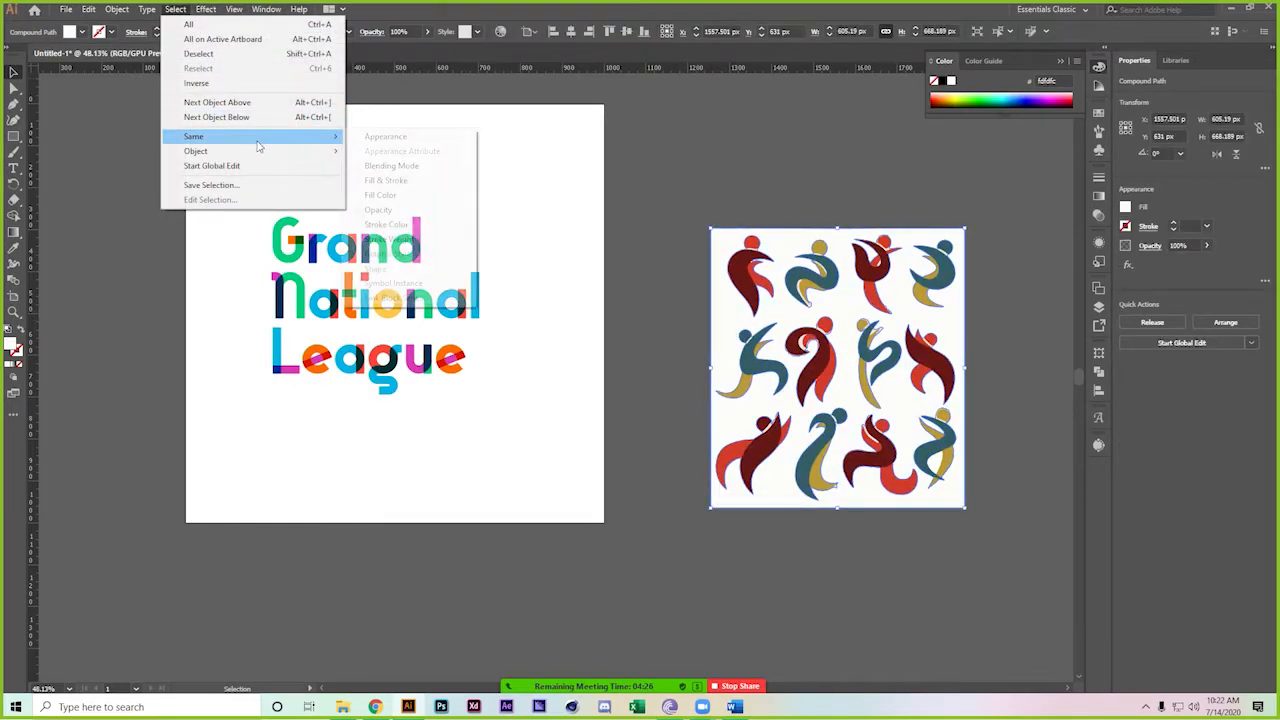
{"action": "left_click", "coordinate": [403, 203]}
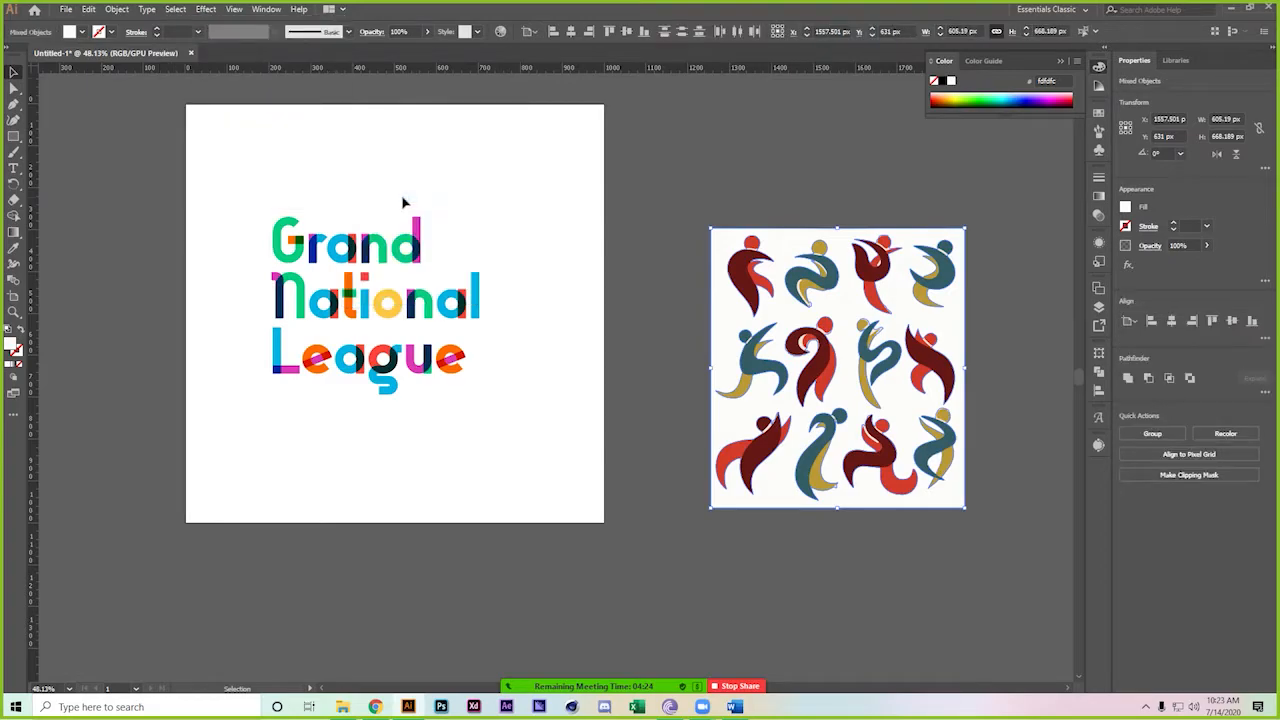
{"action": "key", "text": "Delete"}
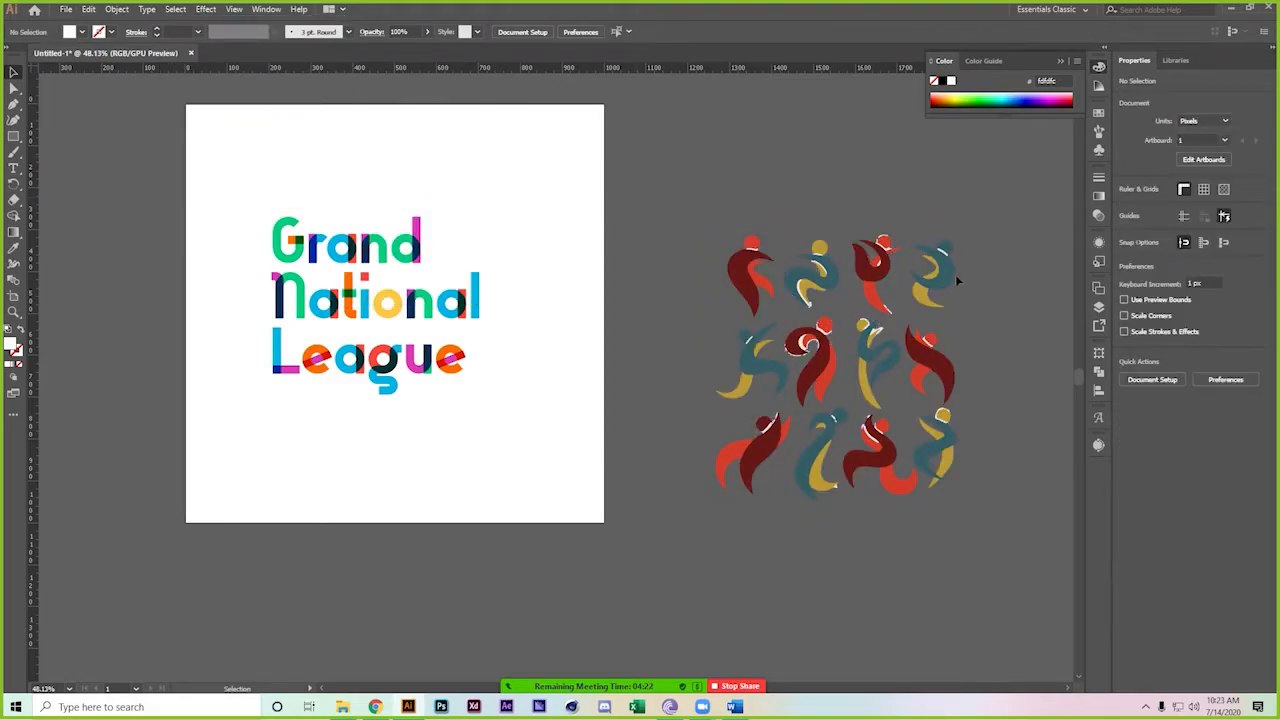
Select all leftover white outlines on the figures by fill colour and delete them
{"action": "left_click_drag", "start_coordinate": [927, 218], "coordinate": [1021, 353]}
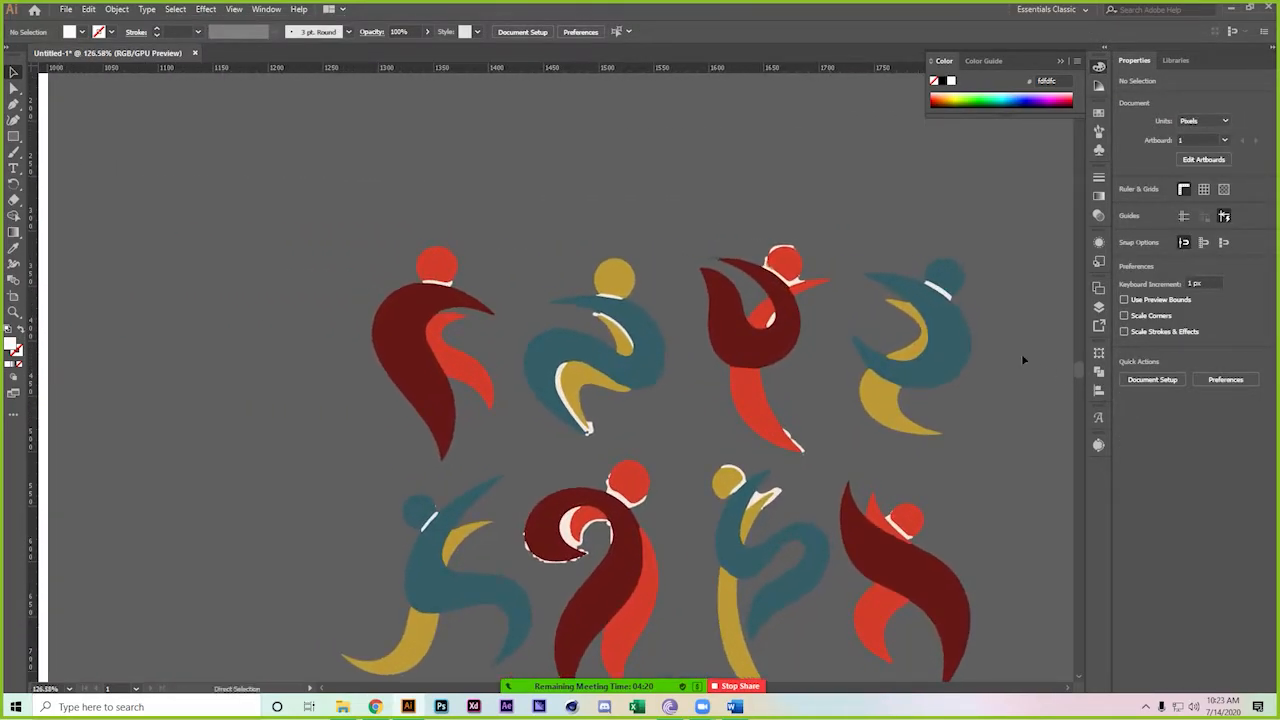
{"action": "left_click", "coordinate": [948, 296]}
{"action": "left_click", "coordinate": [175, 9]}
{"action": "mouse_move", "coordinate": [298, 137]}
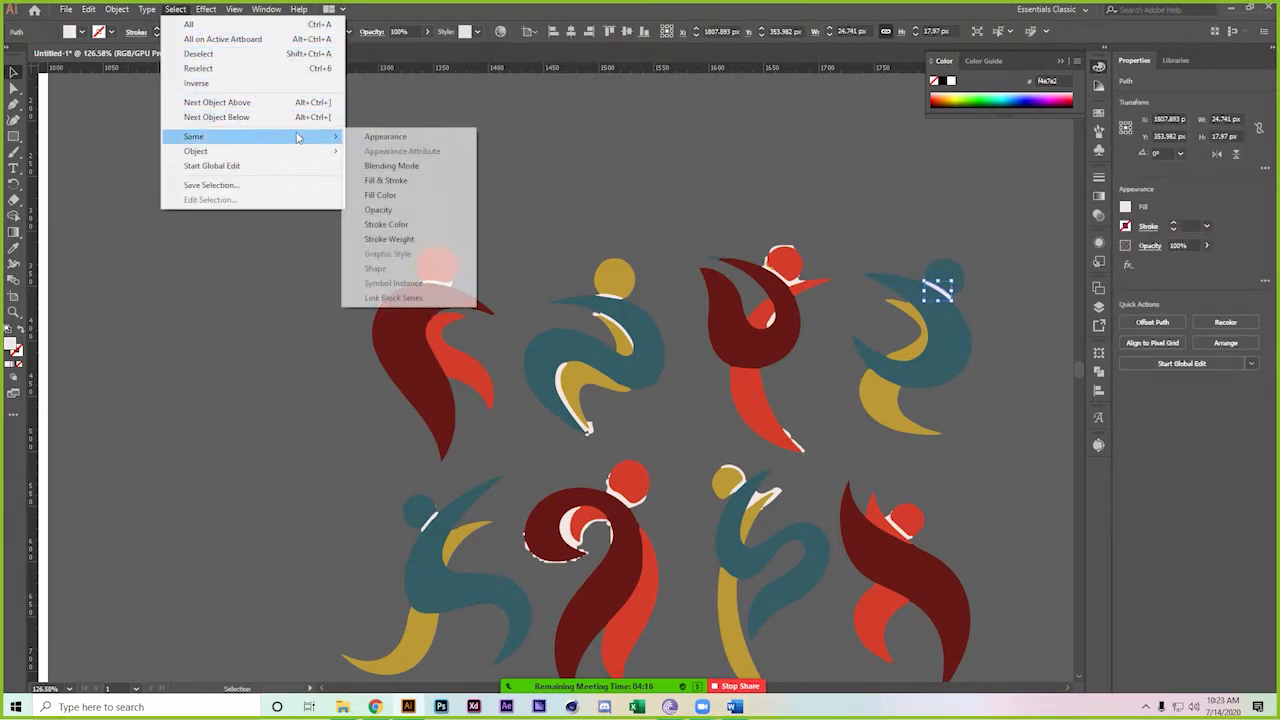
{"action": "left_click", "coordinate": [428, 196]}
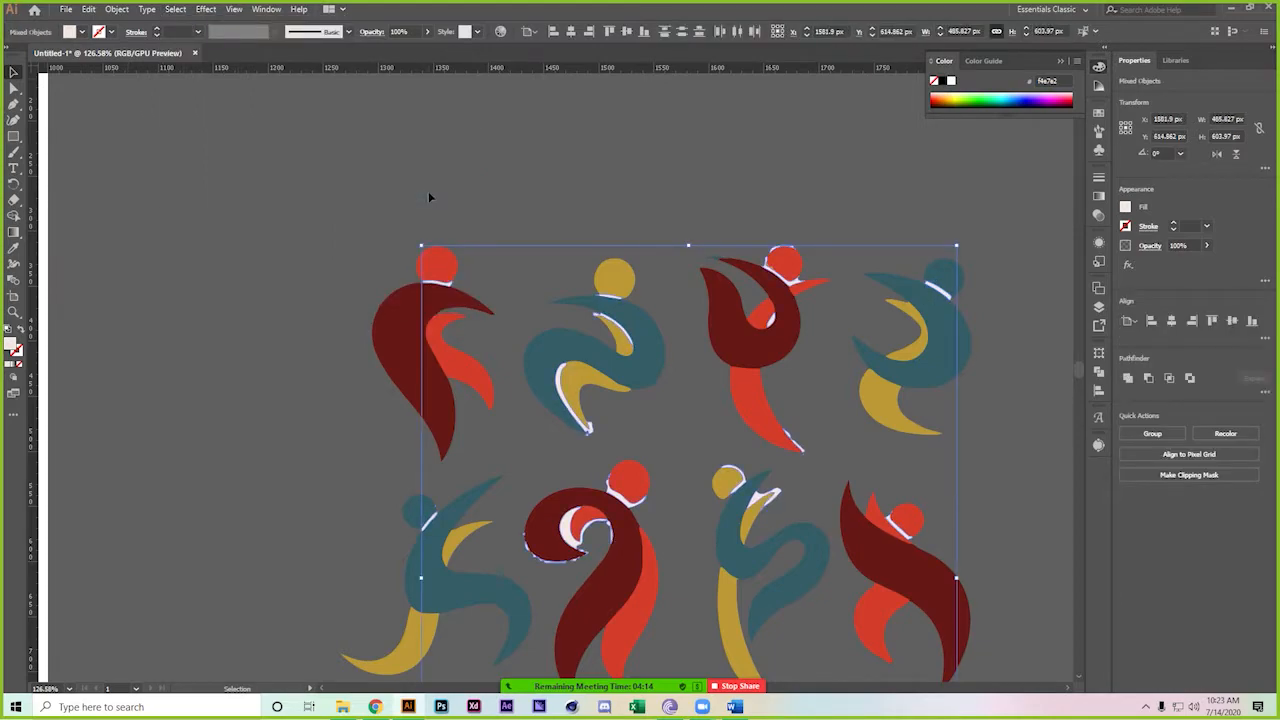
{"action": "key", "text": "Delete"}
{"action": "left_click_drag", "start_coordinate": [700, 223], "coordinate": [554, 180]}
{"action": "left_click_drag", "start_coordinate": [614, 238], "coordinate": [568, 192]}
{"action": "left_click_drag", "start_coordinate": [568, 192], "coordinate": [658, 263]}
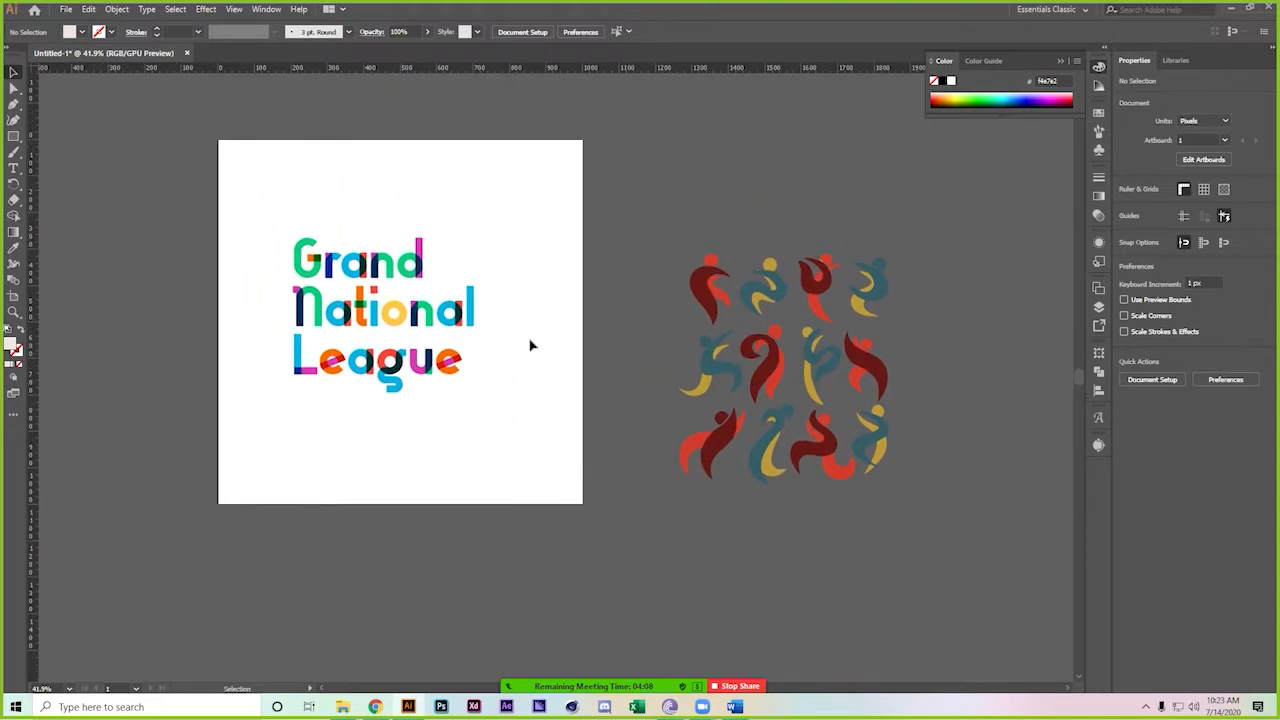
Scale up the Grand National League wordmark by dragging a bounding-box handle
{"action": "left_click", "coordinate": [386, 317]}
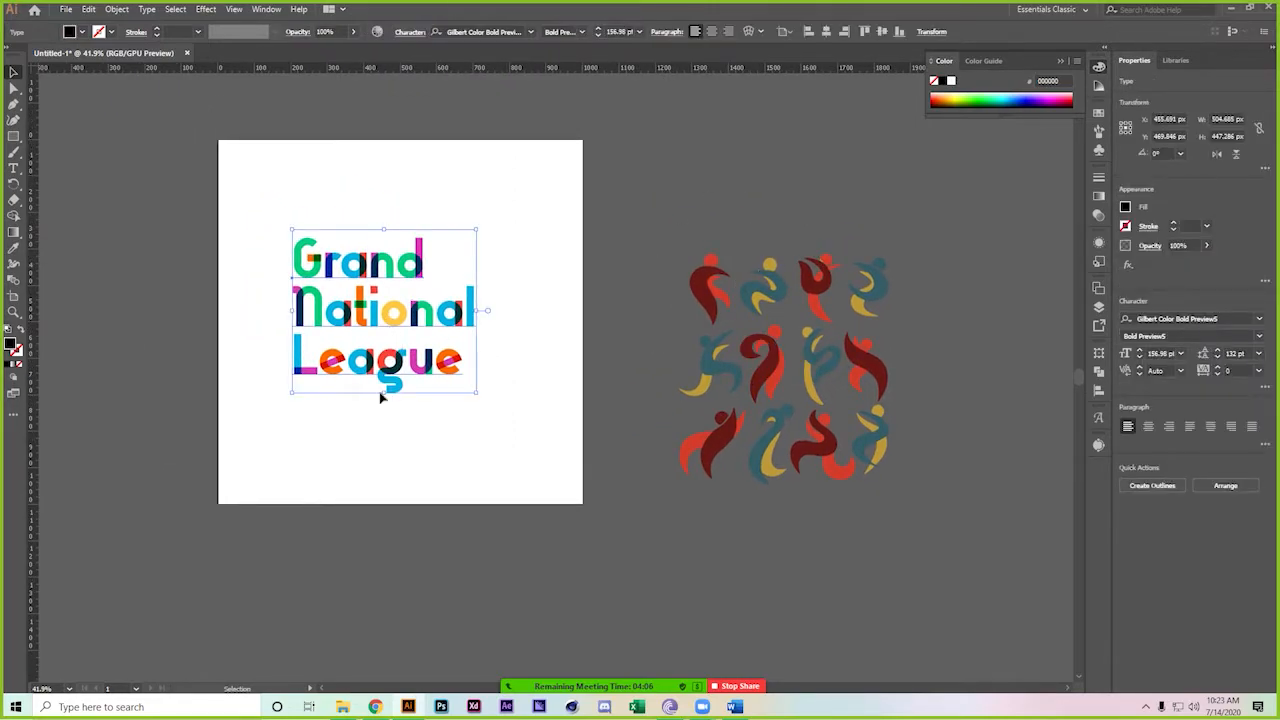
{"action": "left_click_drag", "start_coordinate": [383, 392], "coordinate": [417, 418]}
{"action": "left_click", "coordinate": [497, 500]}
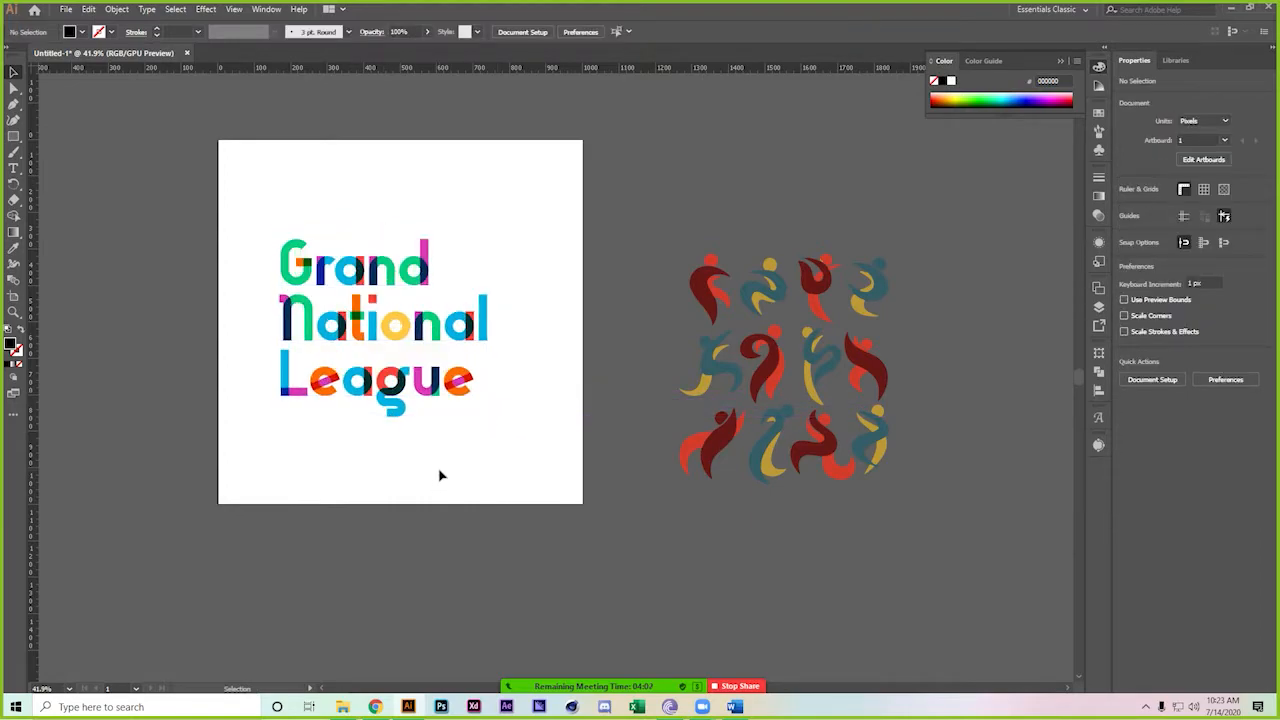
{"action": "left_click_drag", "start_coordinate": [369, 343], "coordinate": [472, 337]}
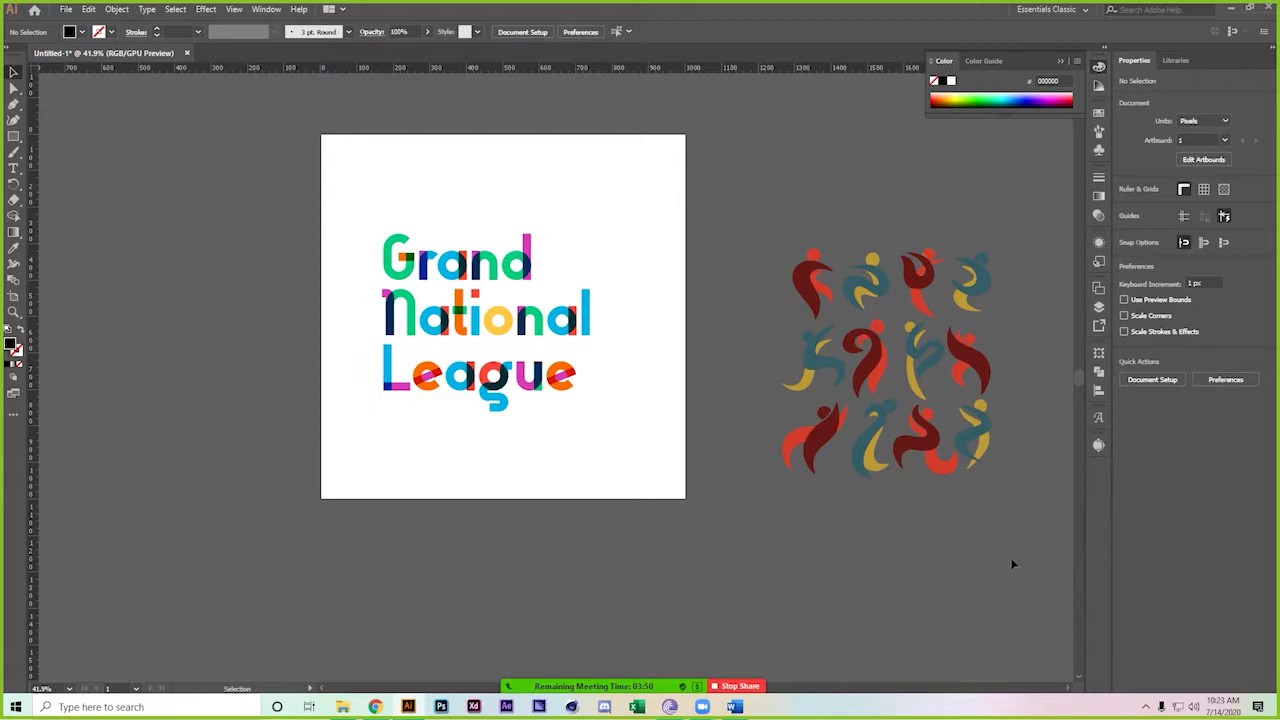
Move the sports figure pattern left, closer beside the artboard
{"action": "left_click", "coordinate": [968, 448]}
{"action": "left_click_drag", "start_coordinate": [968, 448], "coordinate": [920, 420]}
{"action": "left_click", "coordinate": [629, 511]}
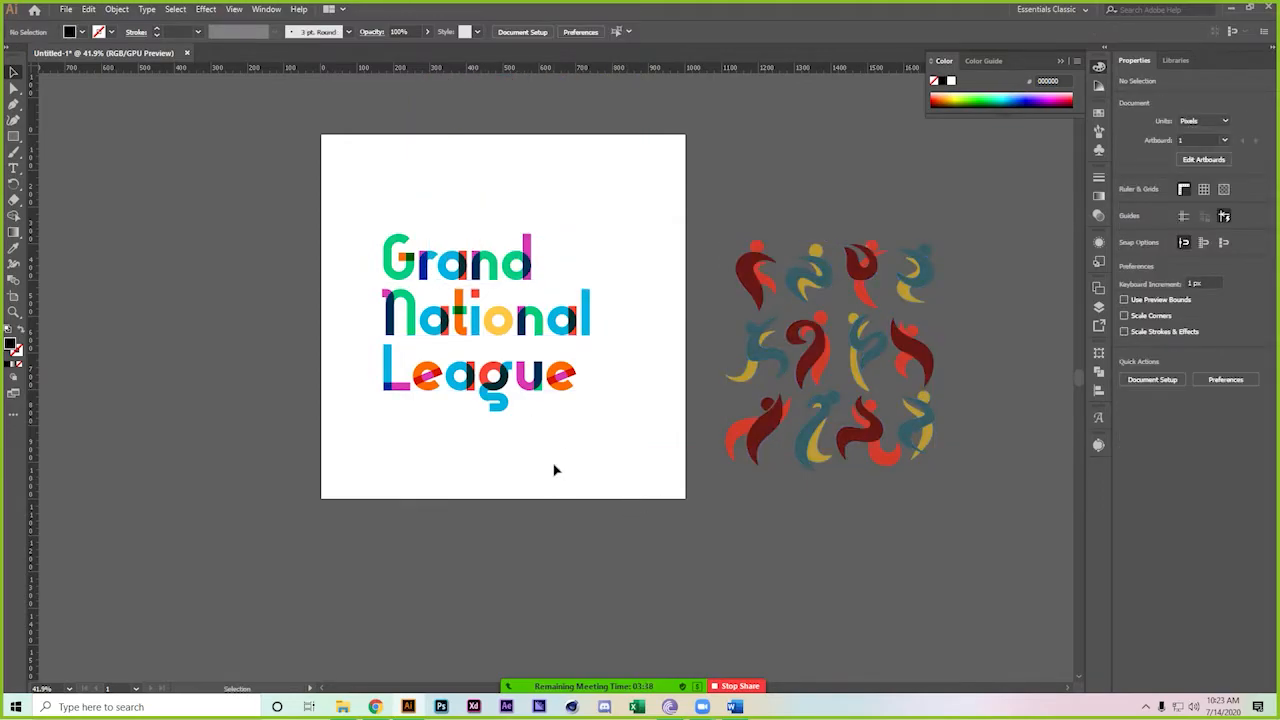
{"action": "left_click", "coordinate": [497, 372]}
{"action": "right_click", "coordinate": [466, 372]}
{"action": "left_click", "coordinate": [519, 463]}
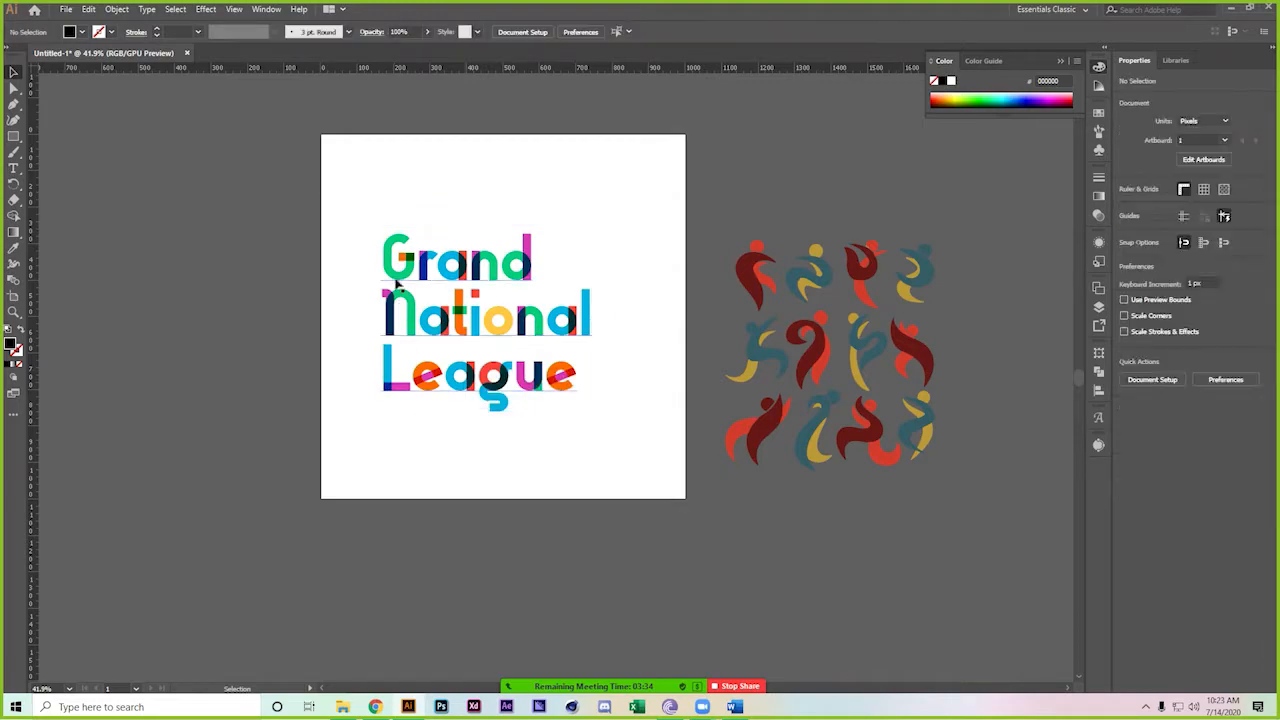
Set the G of Grand and the N of National to Gilbert Bold Preview5
{"action": "left_click_drag", "start_coordinate": [417, 262], "coordinate": [500, 163]}
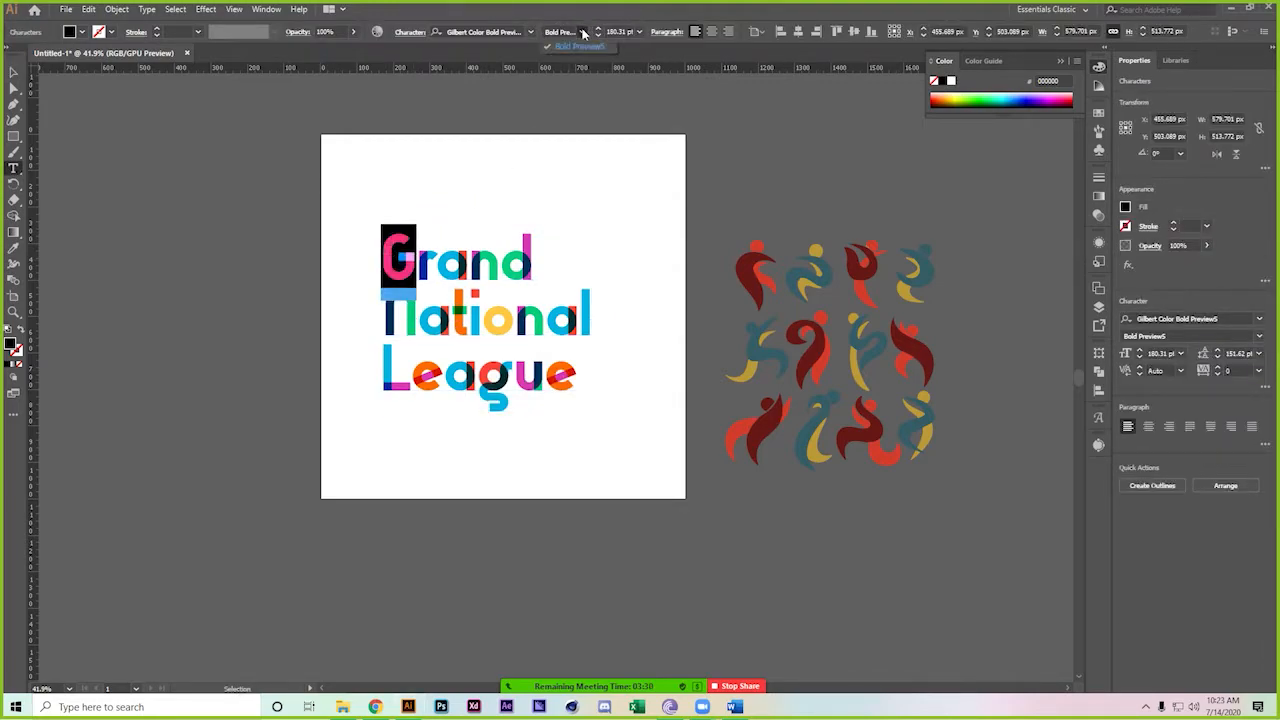
{"action": "left_click", "coordinate": [531, 32]}
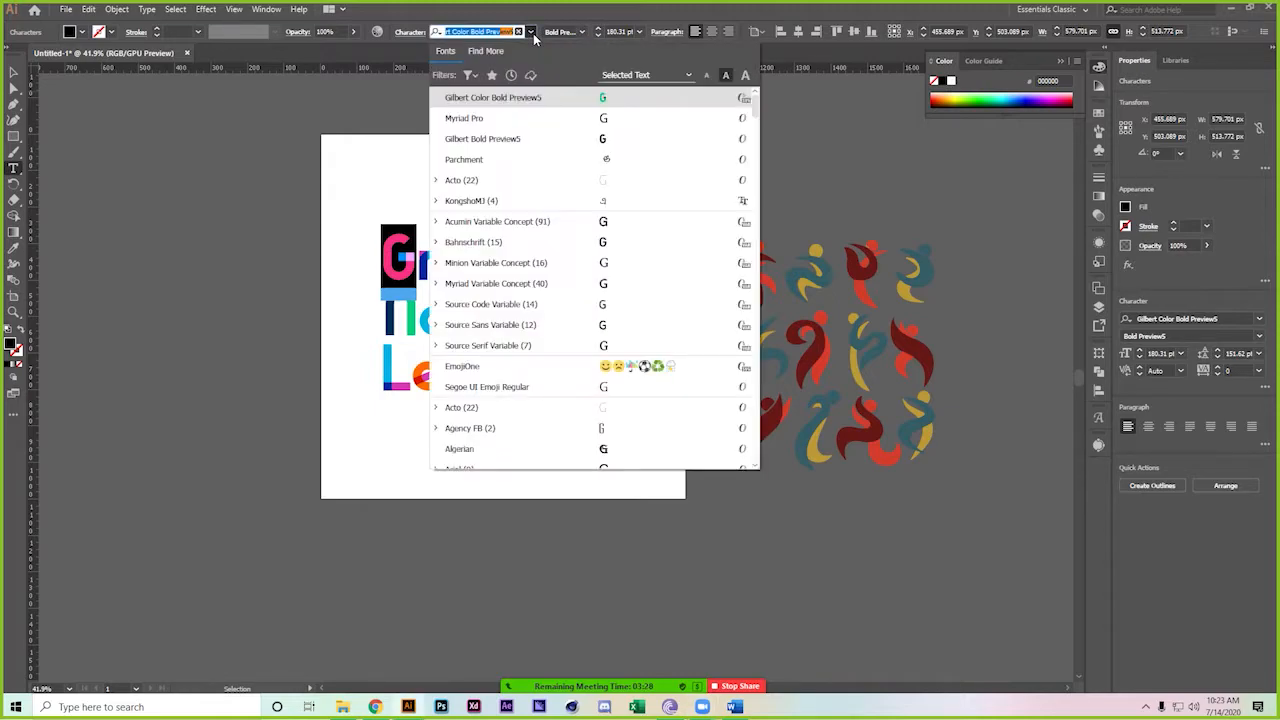
{"action": "left_click", "coordinate": [538, 139]}
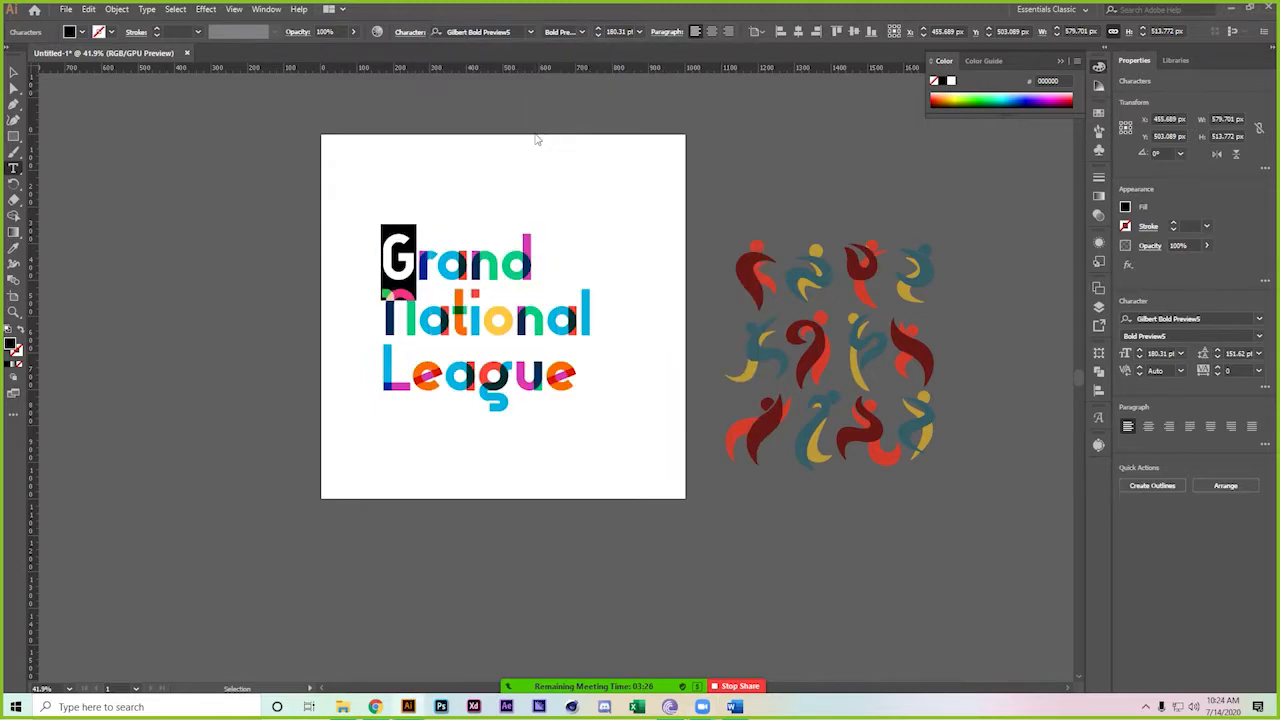
{"action": "key", "text": "Down"}
{"action": "key", "text": "shift+Left"}
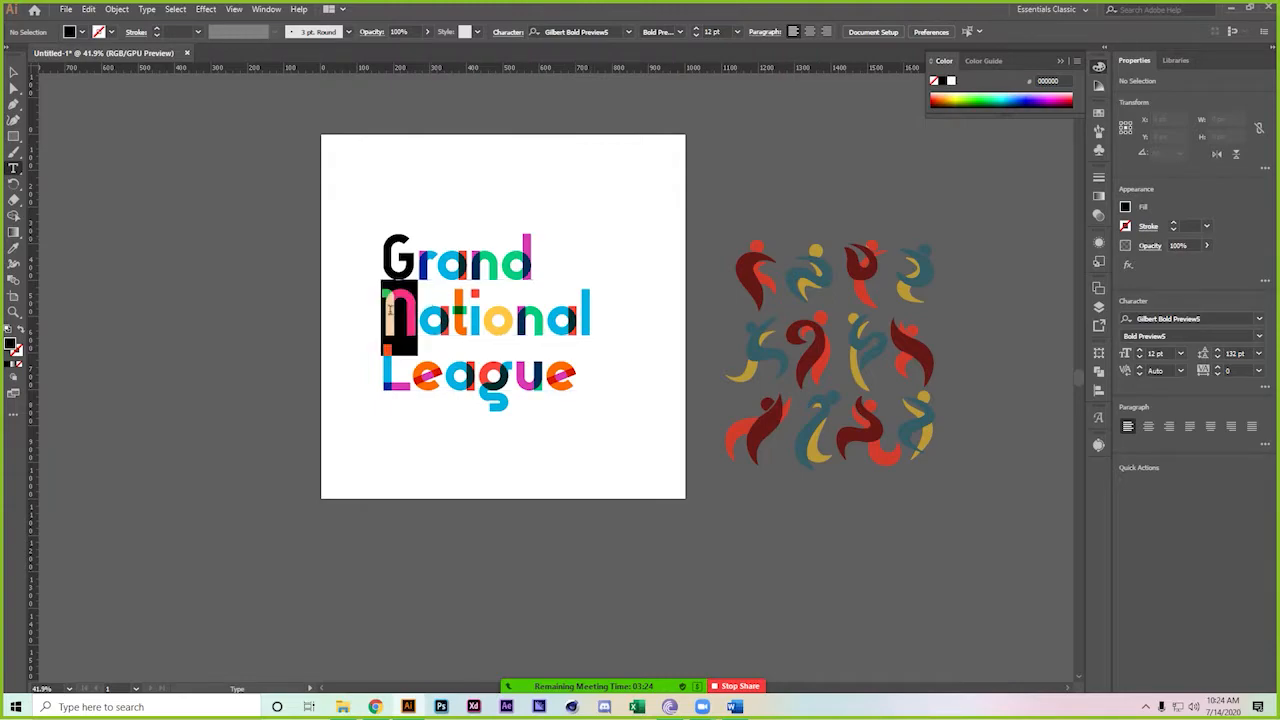
{"action": "key", "text": "Escape"}
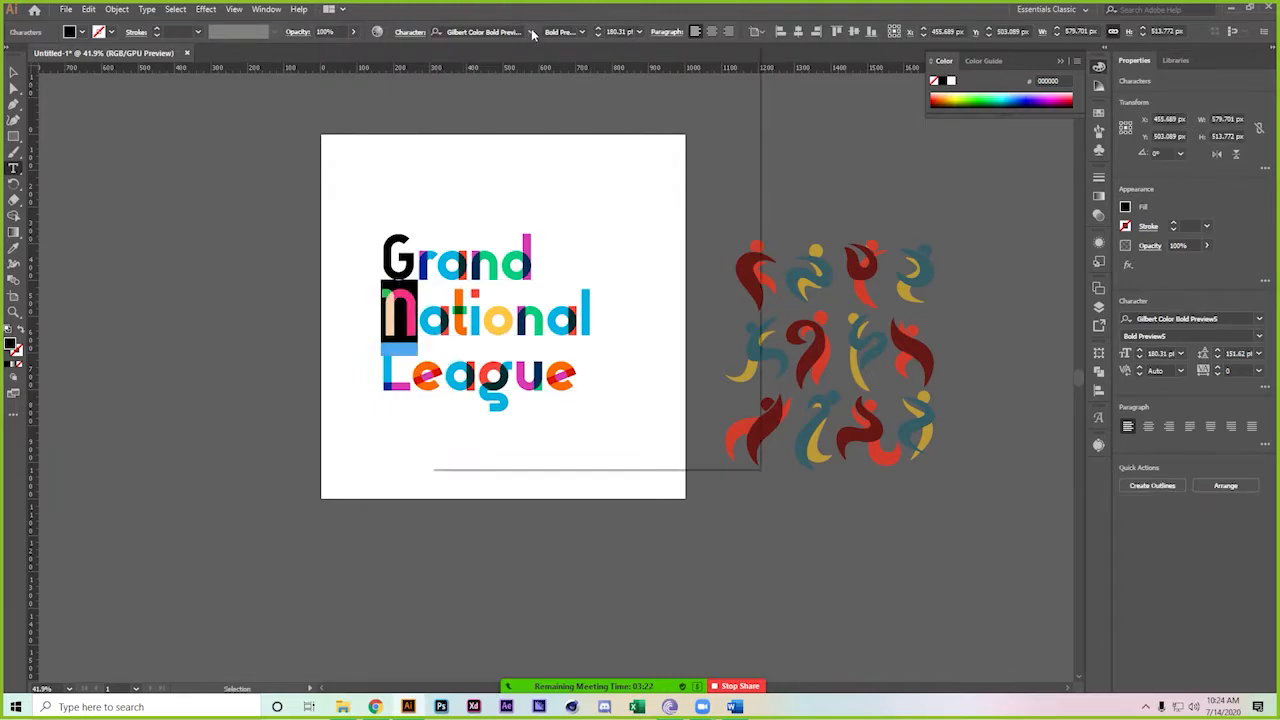
{"action": "left_click", "coordinate": [530, 32]}
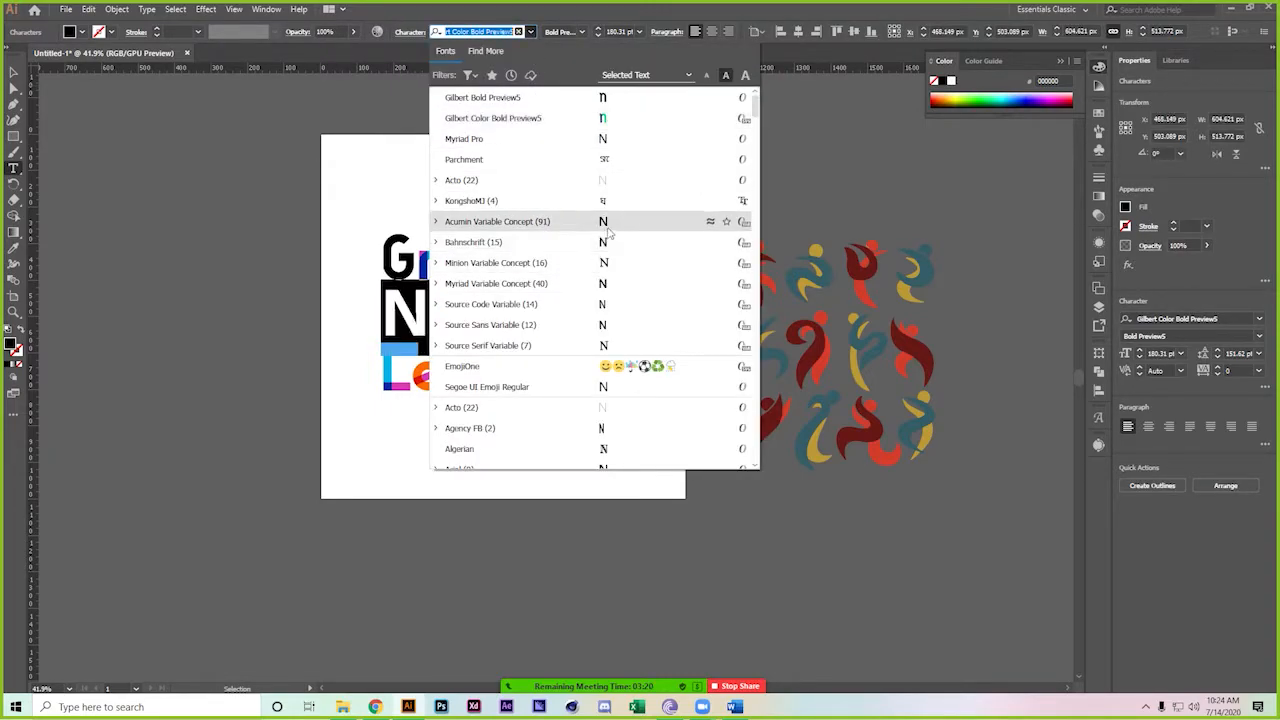
{"action": "left_click", "coordinate": [620, 104]}
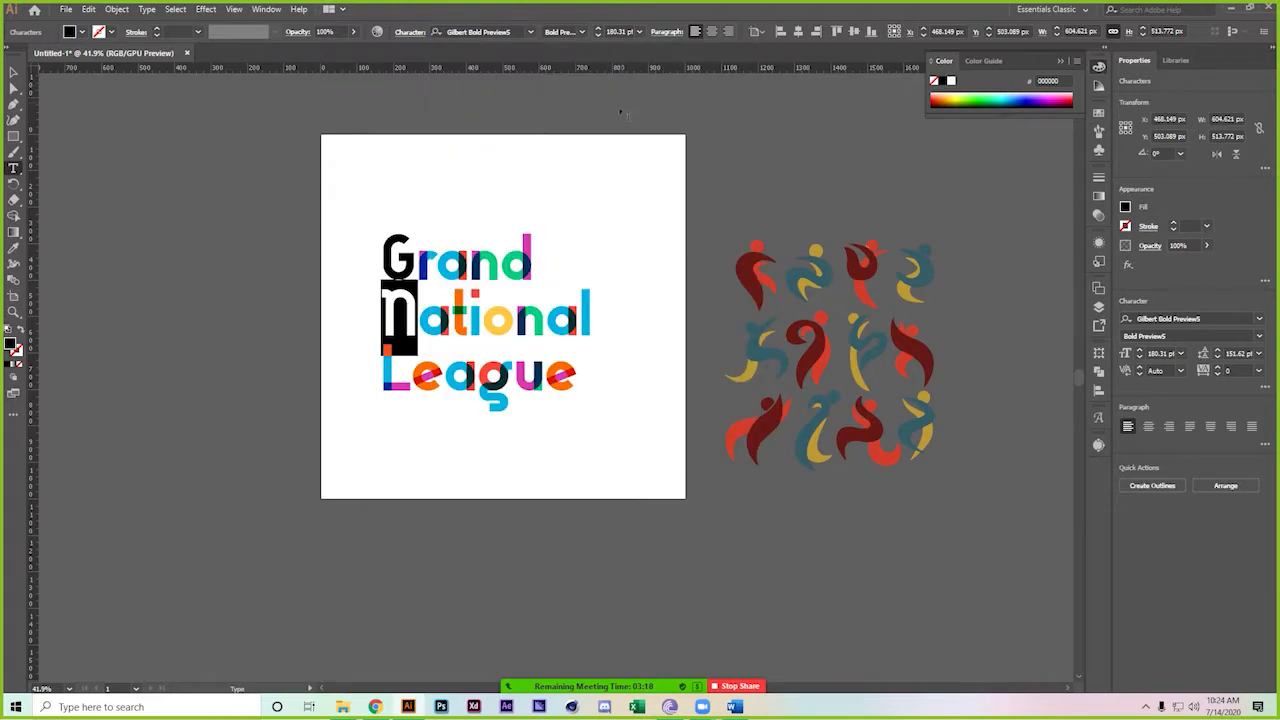
Set the L of League to plain Gilbert Bold Preview5 as well
{"action": "left_click", "coordinate": [416, 387]}
{"action": "left_click_drag", "start_coordinate": [410, 379], "coordinate": [386, 377]}
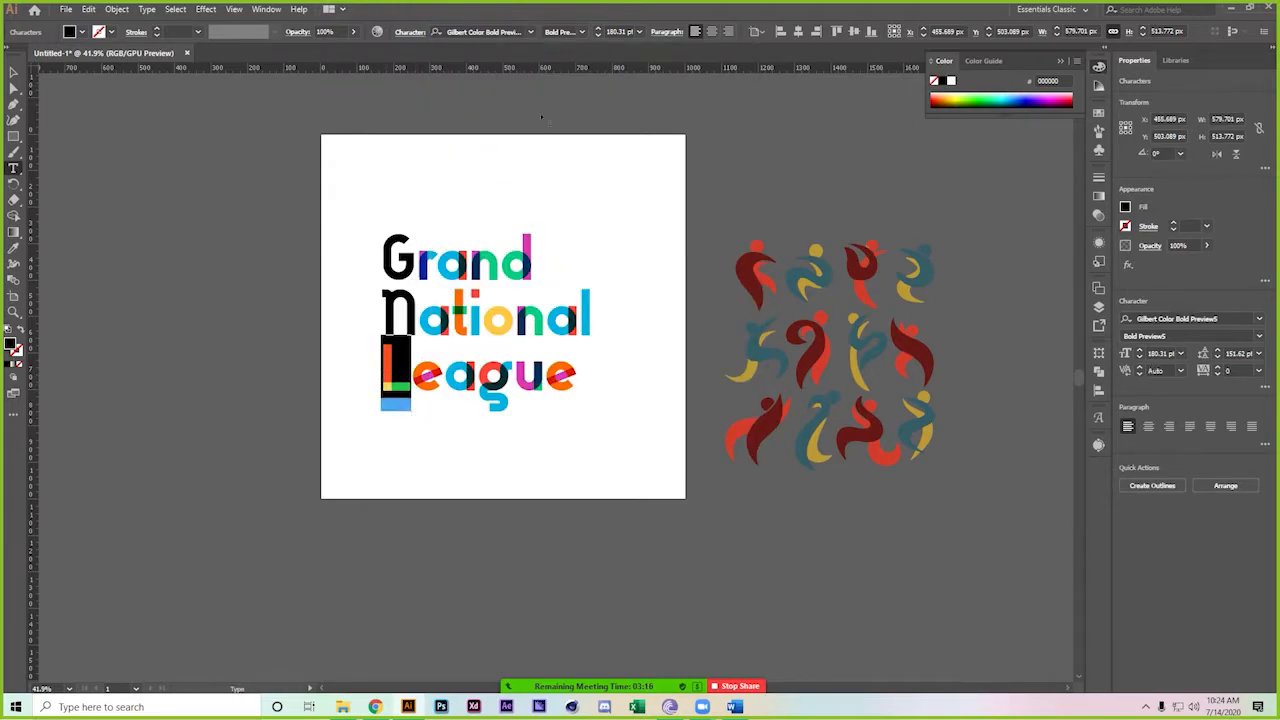
{"action": "left_click", "coordinate": [530, 33]}
{"action": "left_click", "coordinate": [520, 95]}
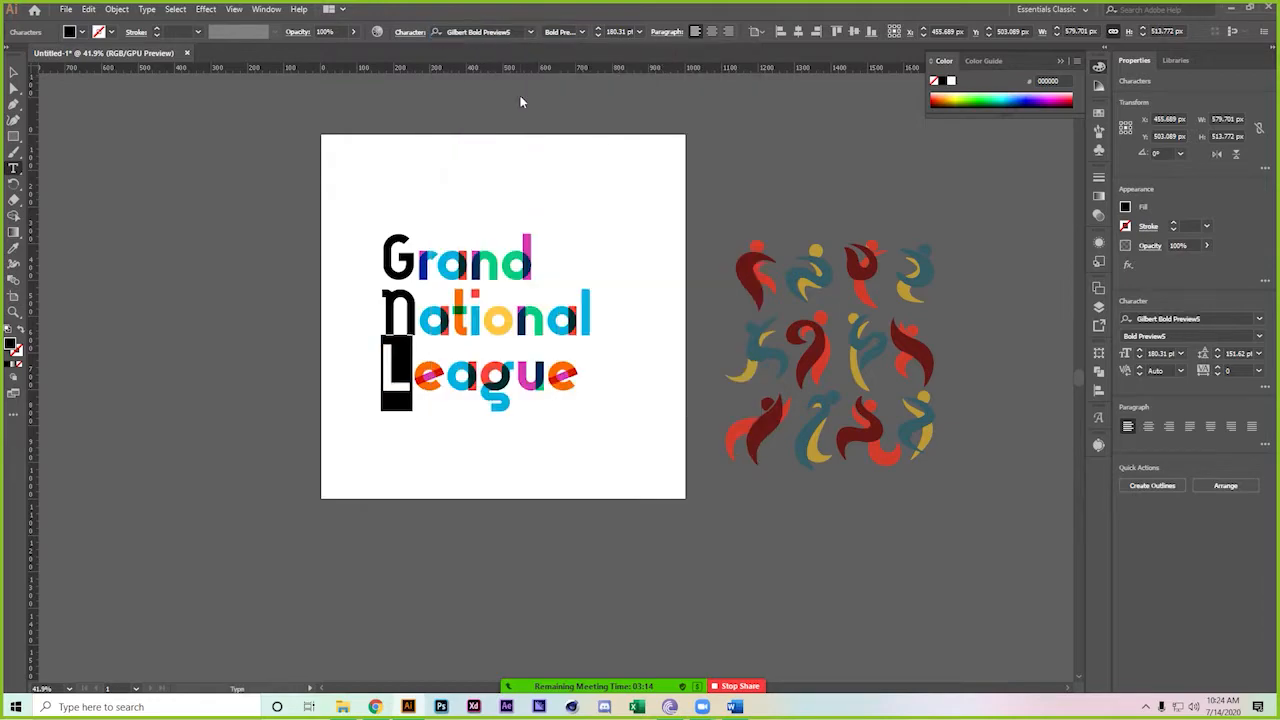
{"action": "left_click", "coordinate": [10, 72]}
{"action": "left_click", "coordinate": [258, 123]}
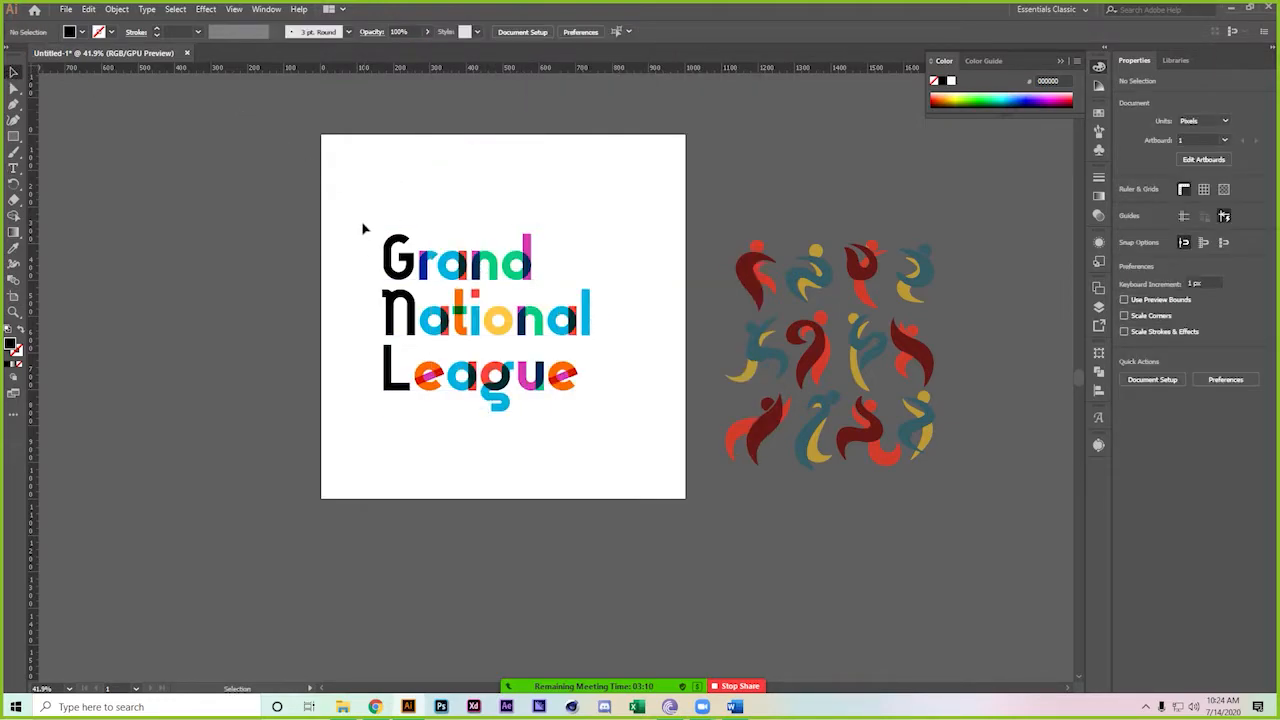
Draw a rectangle over the G, N, L initials column
{"action": "left_click_drag", "start_coordinate": [12, 138], "coordinate": [60, 136]}
{"action": "left_click_drag", "start_coordinate": [377, 229], "coordinate": [418, 399]}
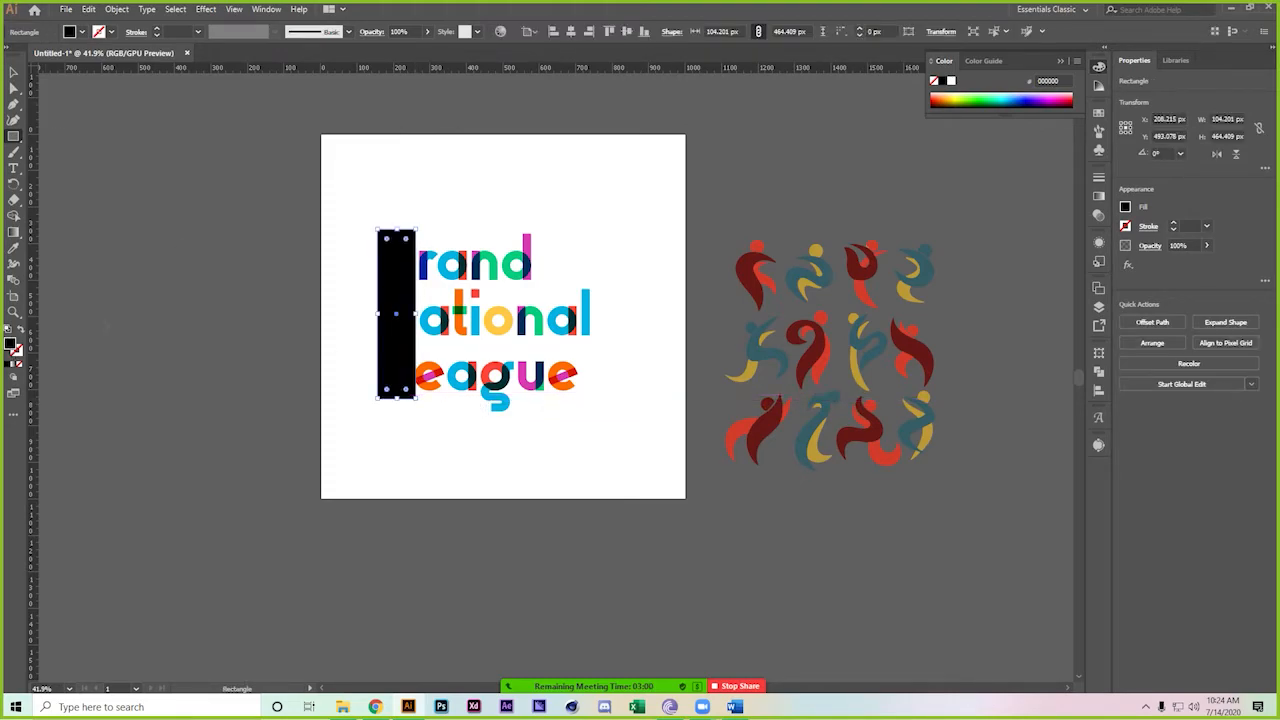
{"action": "left_click", "coordinate": [13, 72]}
Shift the lettering slightly up and right and stretch it wider
{"action": "left_click", "coordinate": [165, 191]}
{"action": "scroll", "coordinate": [455, 288], "scroll_direction": "up", "scroll_amount": 3, "text": "alt"}
{"action": "left_click", "coordinate": [513, 255]}
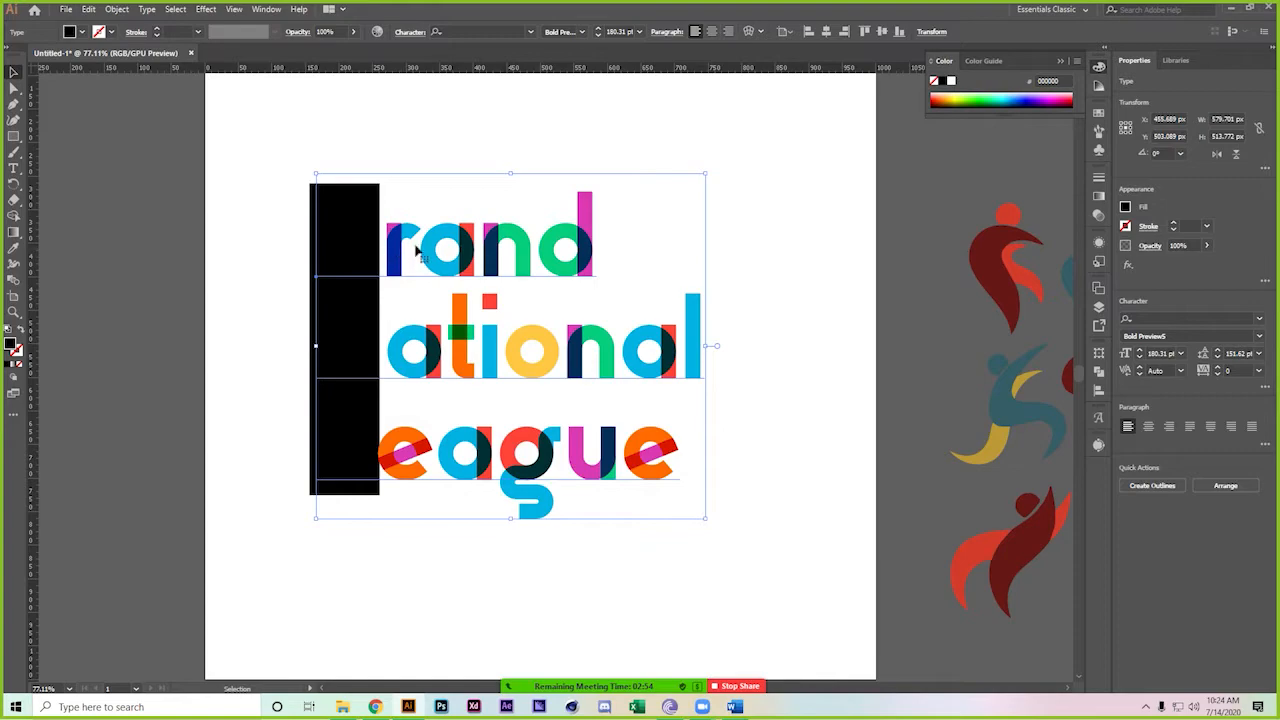
{"action": "left_click_drag", "start_coordinate": [476, 262], "coordinate": [481, 263]}
{"action": "left_click_drag", "start_coordinate": [708, 344], "coordinate": [741, 346]}
{"action": "left_click", "coordinate": [762, 402]}
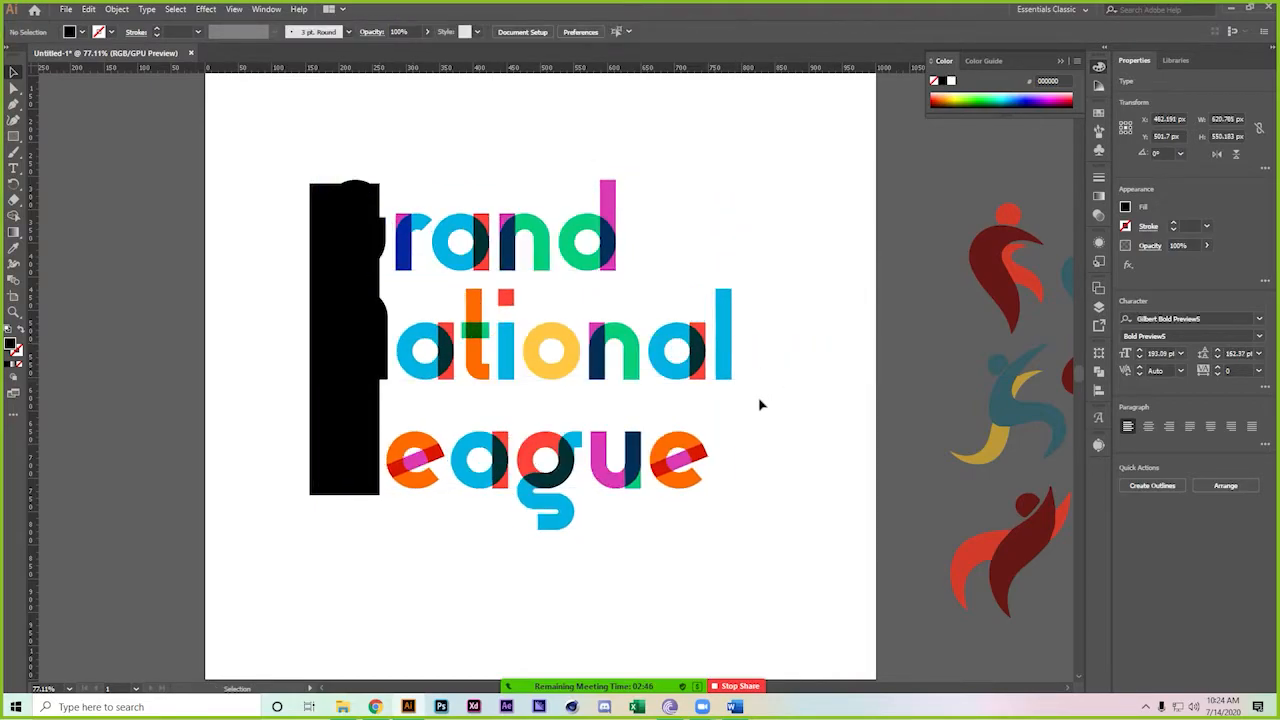
Stretch the black rectangle taller to about 134.84 × 600.961 px and nudge it left
{"action": "left_click", "coordinate": [316, 190]}
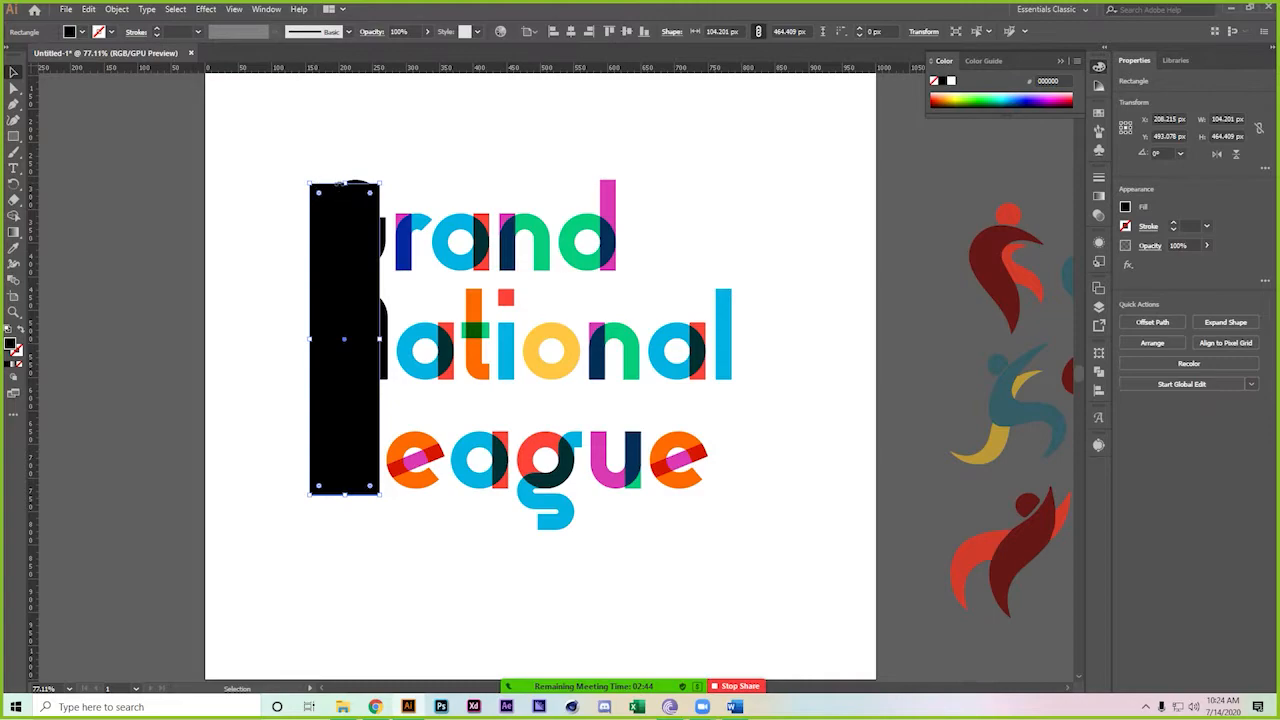
{"action": "left_click_drag", "start_coordinate": [344, 184], "coordinate": [352, 106]}
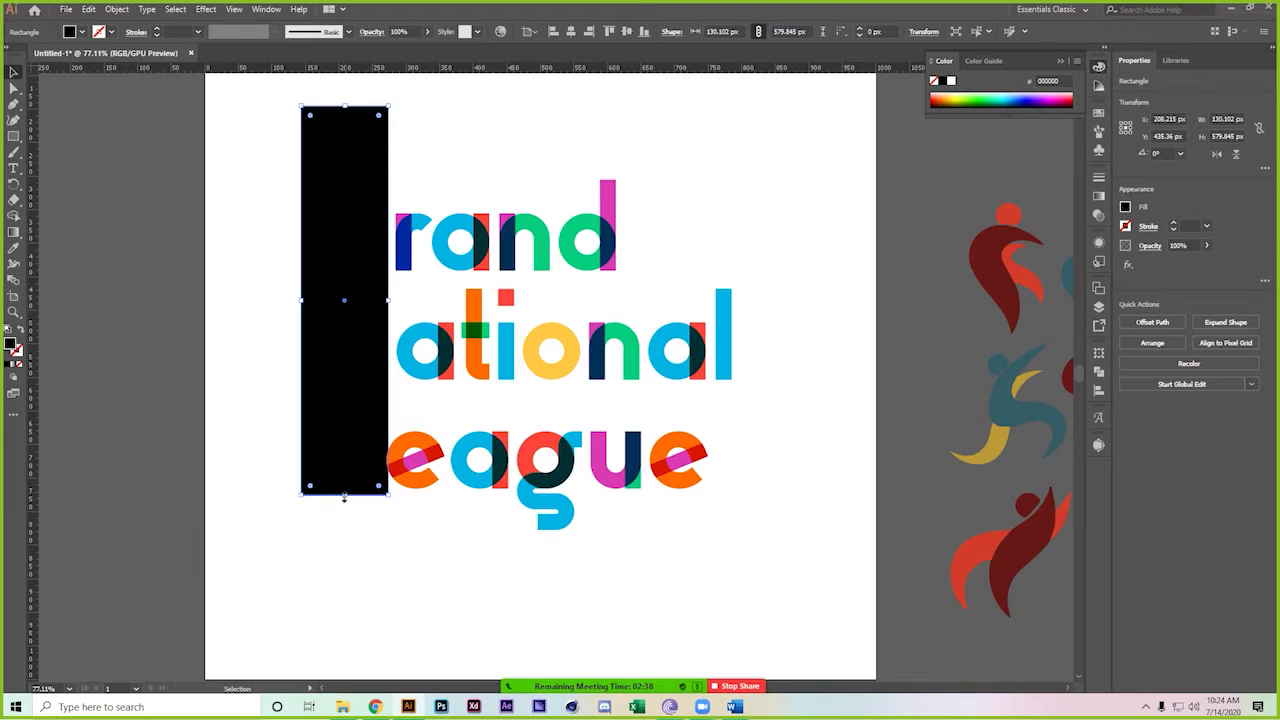
{"action": "left_click_drag", "start_coordinate": [346, 497], "coordinate": [346, 510]}
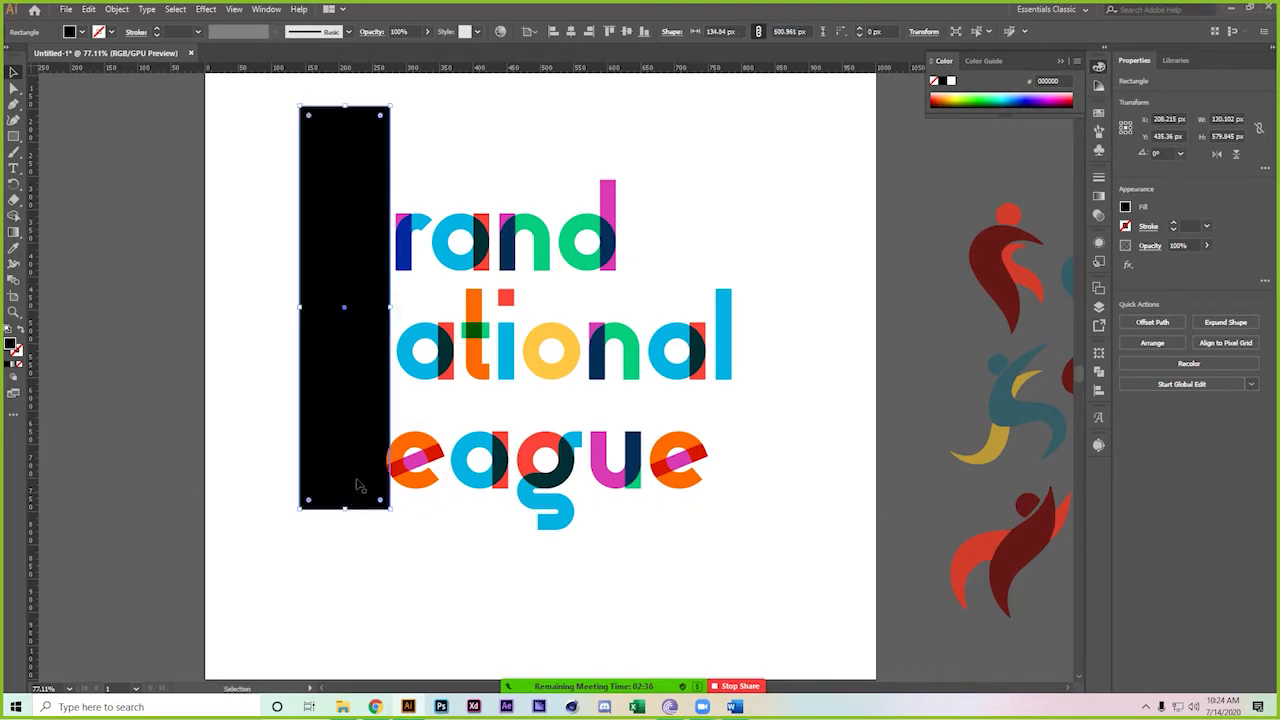
{"action": "key", "text": "Left"}
{"action": "key", "text": "Left"}
{"action": "key", "text": "Left"}
{"action": "key", "text": "Left"}
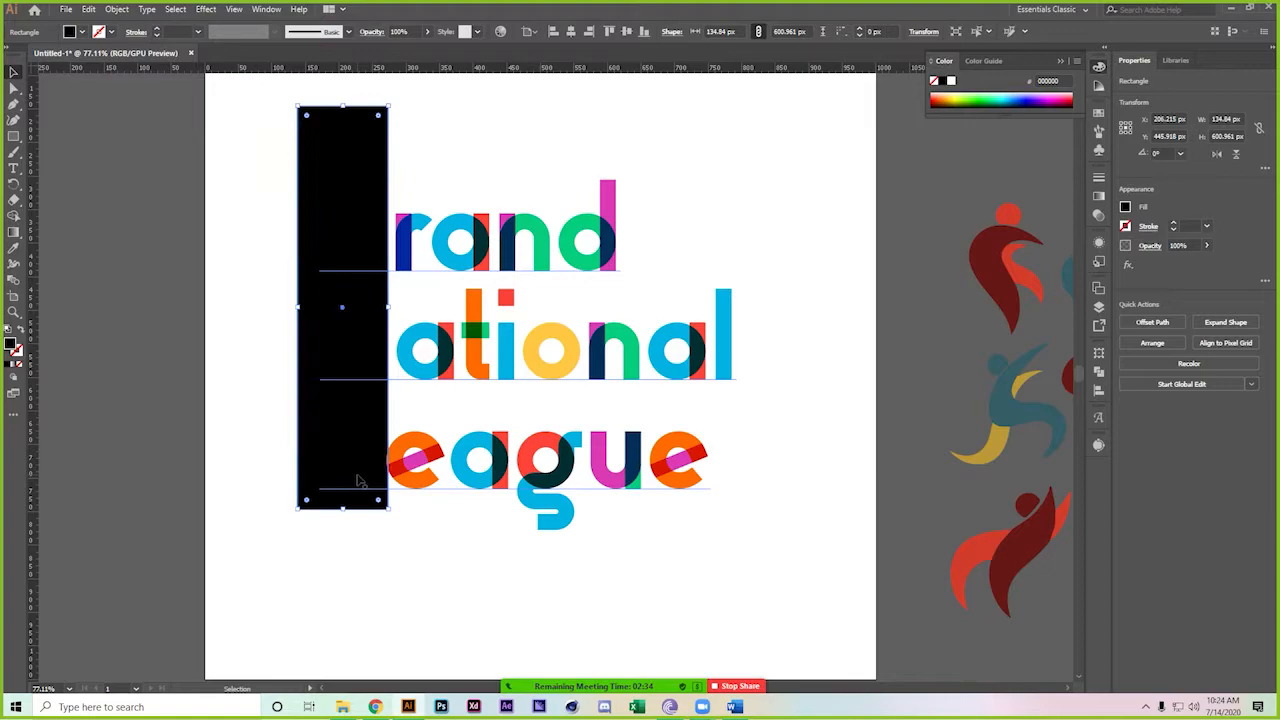
{"action": "key", "text": "Left"}
{"action": "key", "text": "Left"}
{"action": "key", "text": "Left"}
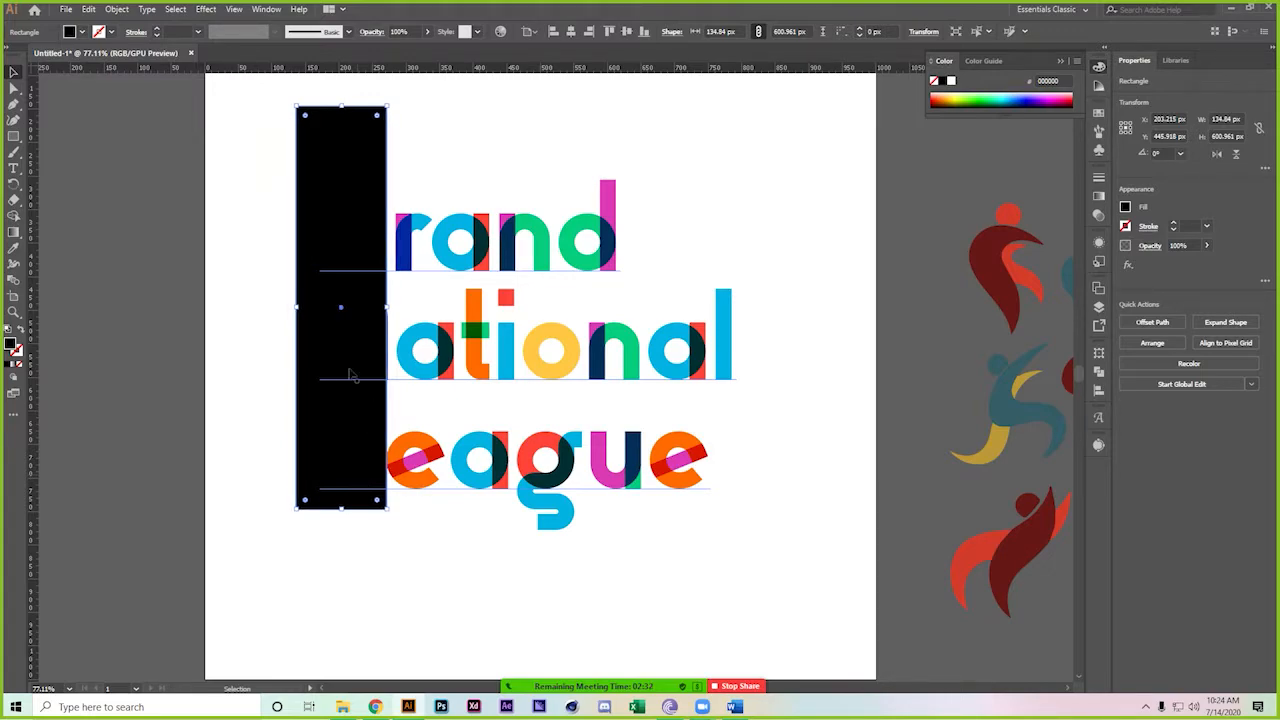
{"action": "double_click", "coordinate": [12, 344]}
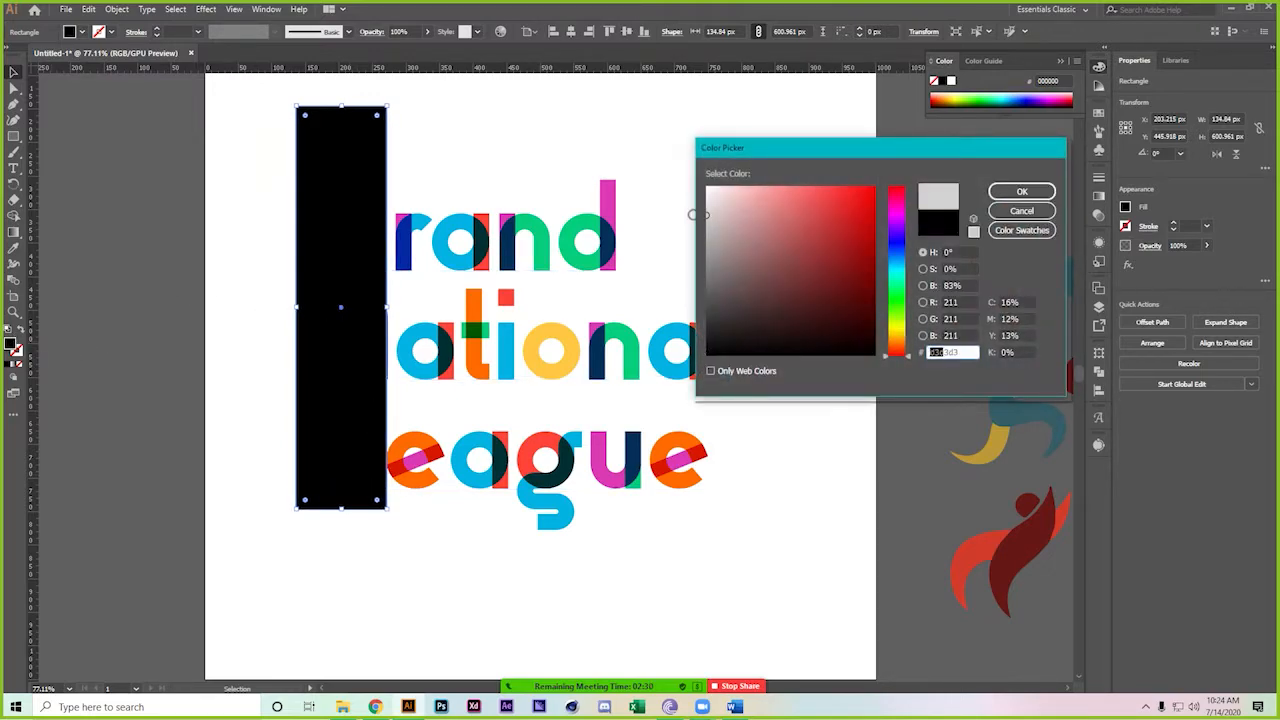
Make the rectangle light grey and adjust its top and bottom edges
{"action": "left_click", "coordinate": [1021, 191]}
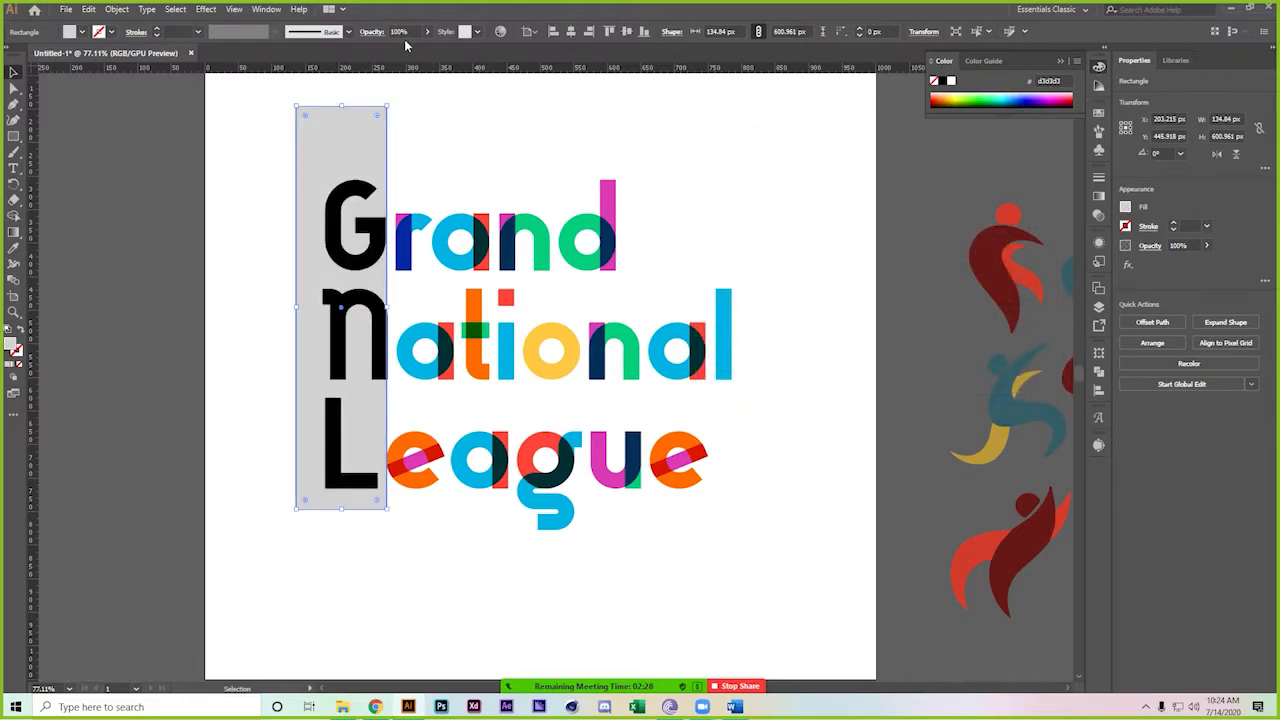
{"action": "left_click_drag", "start_coordinate": [342, 106], "coordinate": [340, 180]}
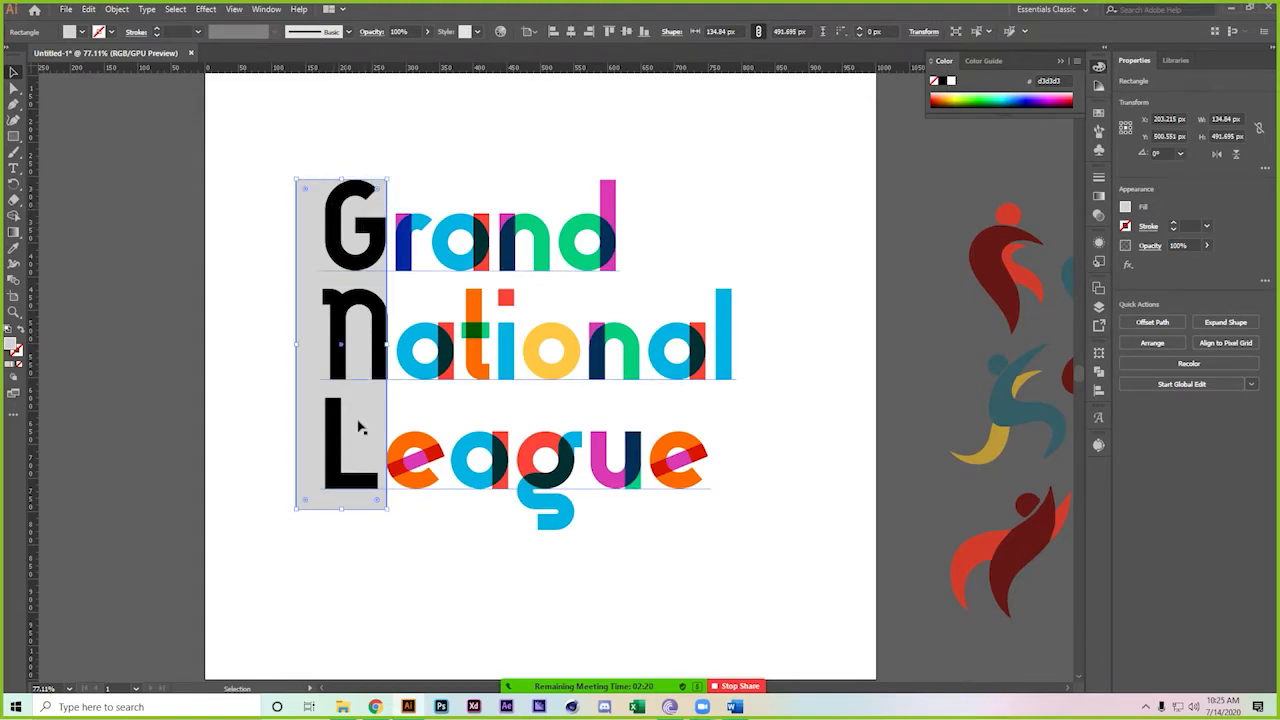
{"action": "left_click_drag", "start_coordinate": [341, 509], "coordinate": [339, 533]}
{"action": "left_click", "coordinate": [234, 229]}
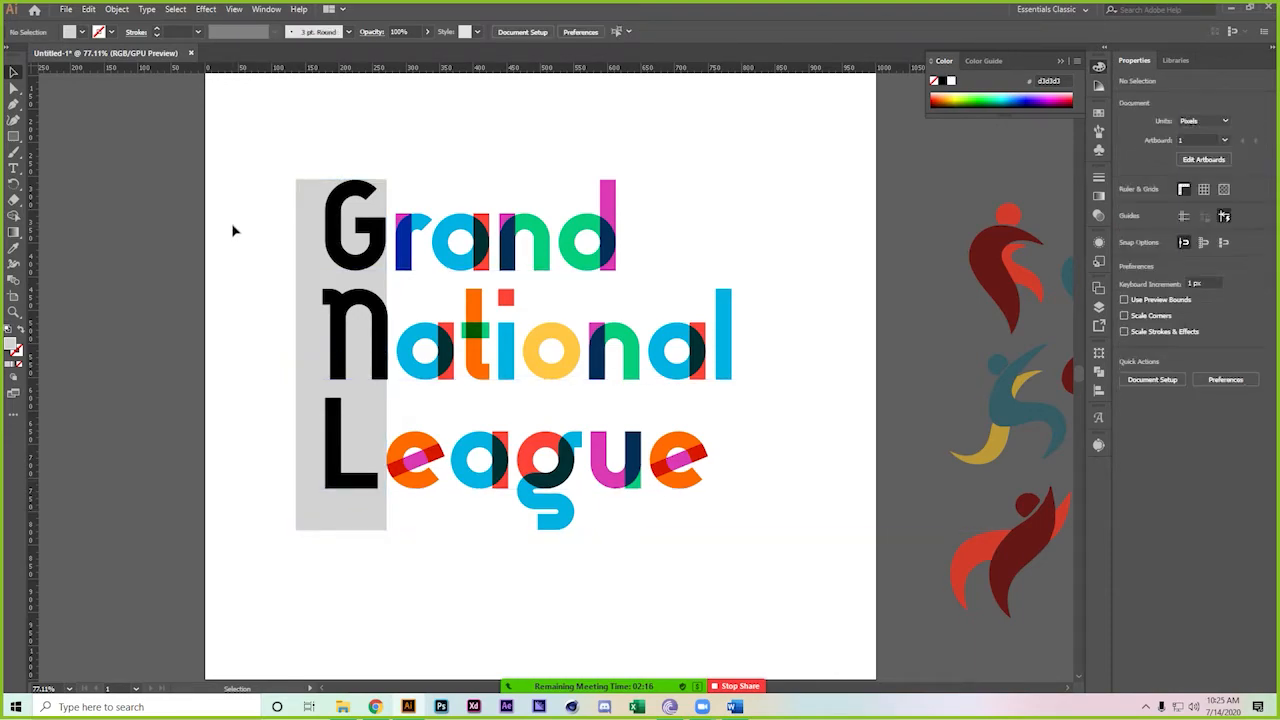
Convert the lettering to outlines and ungroup the letters
{"action": "right_click", "coordinate": [497, 249]}
{"action": "left_click", "coordinate": [545, 337]}
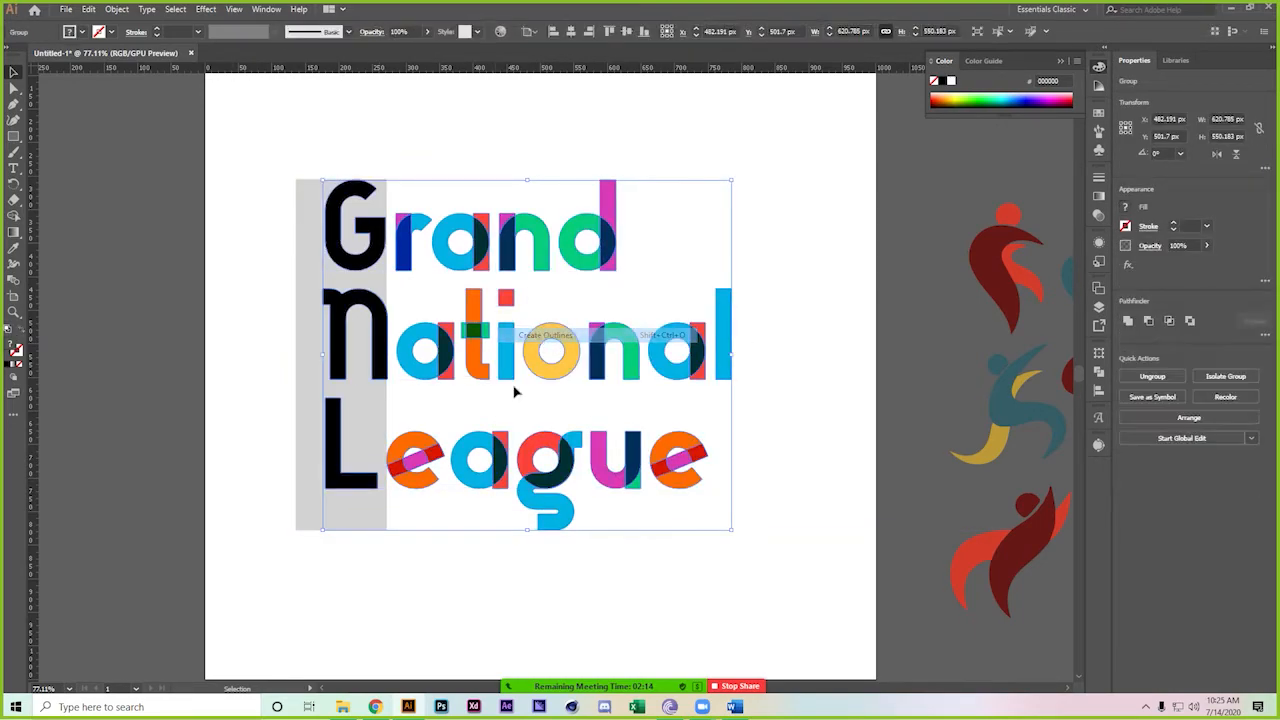
{"action": "left_click", "coordinate": [502, 570]}
{"action": "right_click", "coordinate": [478, 251]}
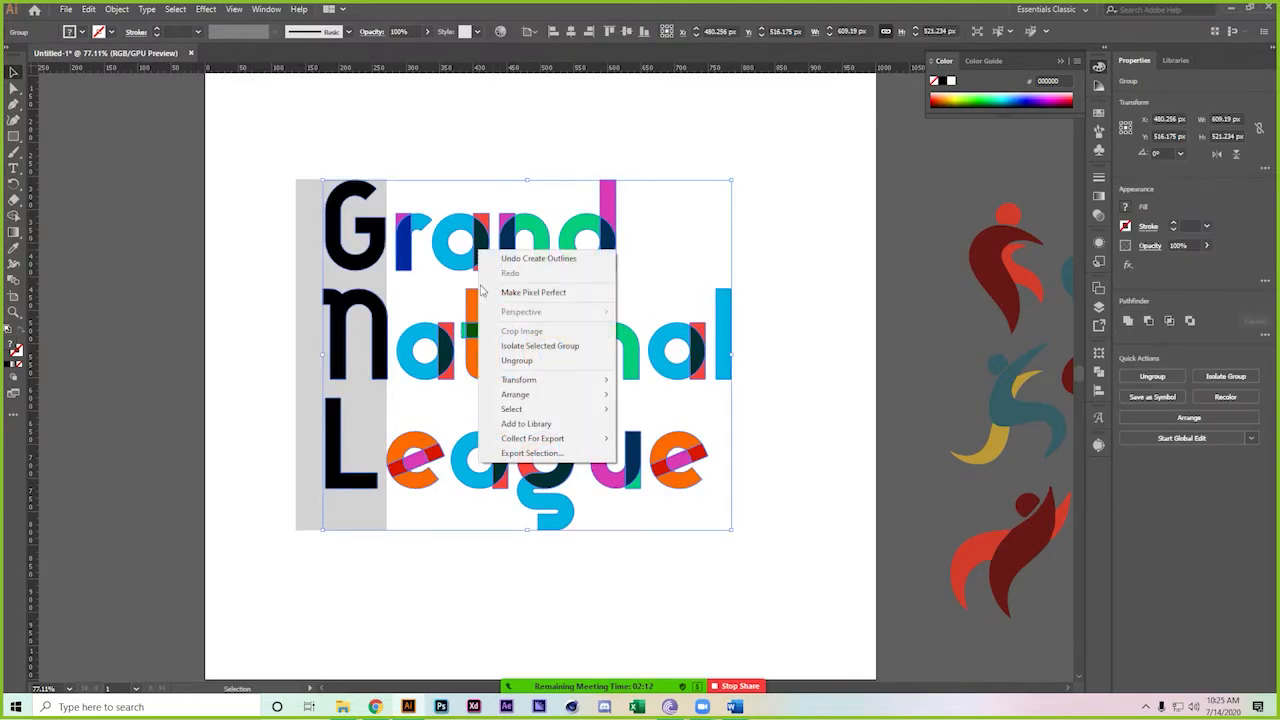
{"action": "left_click", "coordinate": [545, 361]}
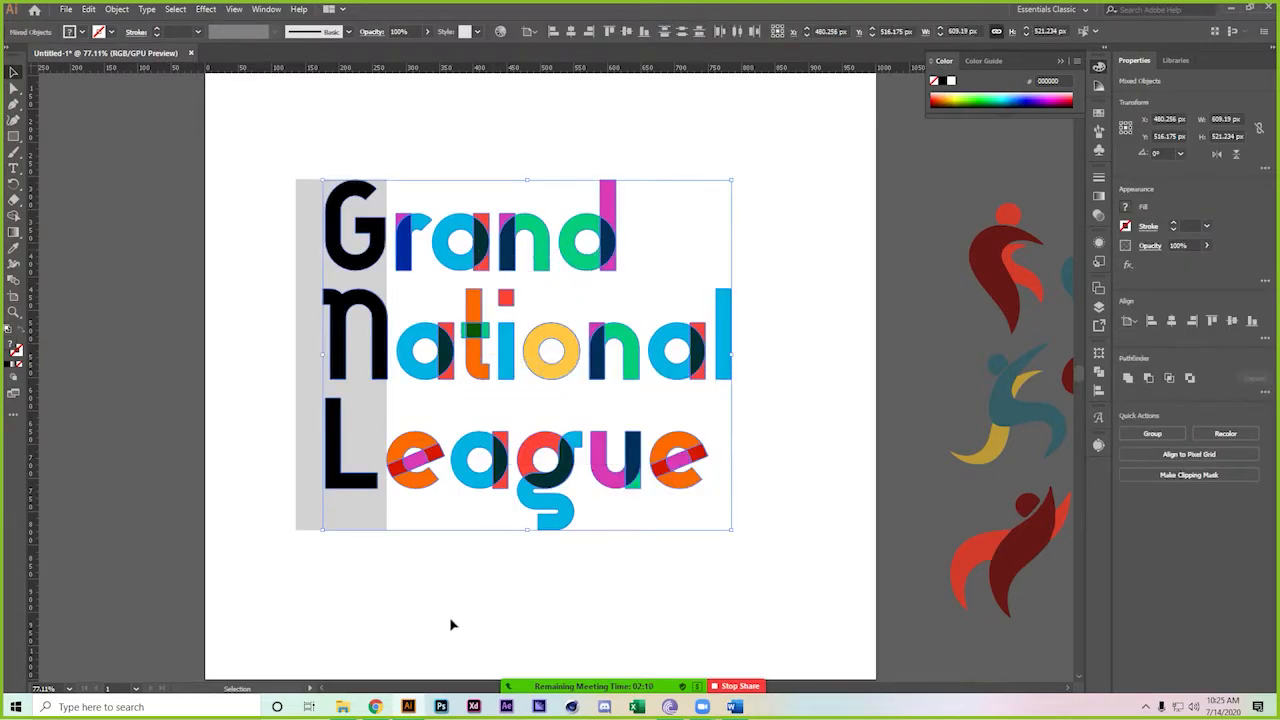
{"action": "left_click", "coordinate": [451, 623]}
Fill the G, N and L initials white
{"action": "left_click", "coordinate": [348, 480]}
{"action": "left_click", "coordinate": [338, 340], "text": "shift"}
{"action": "left_click", "coordinate": [336, 222], "text": "shift"}
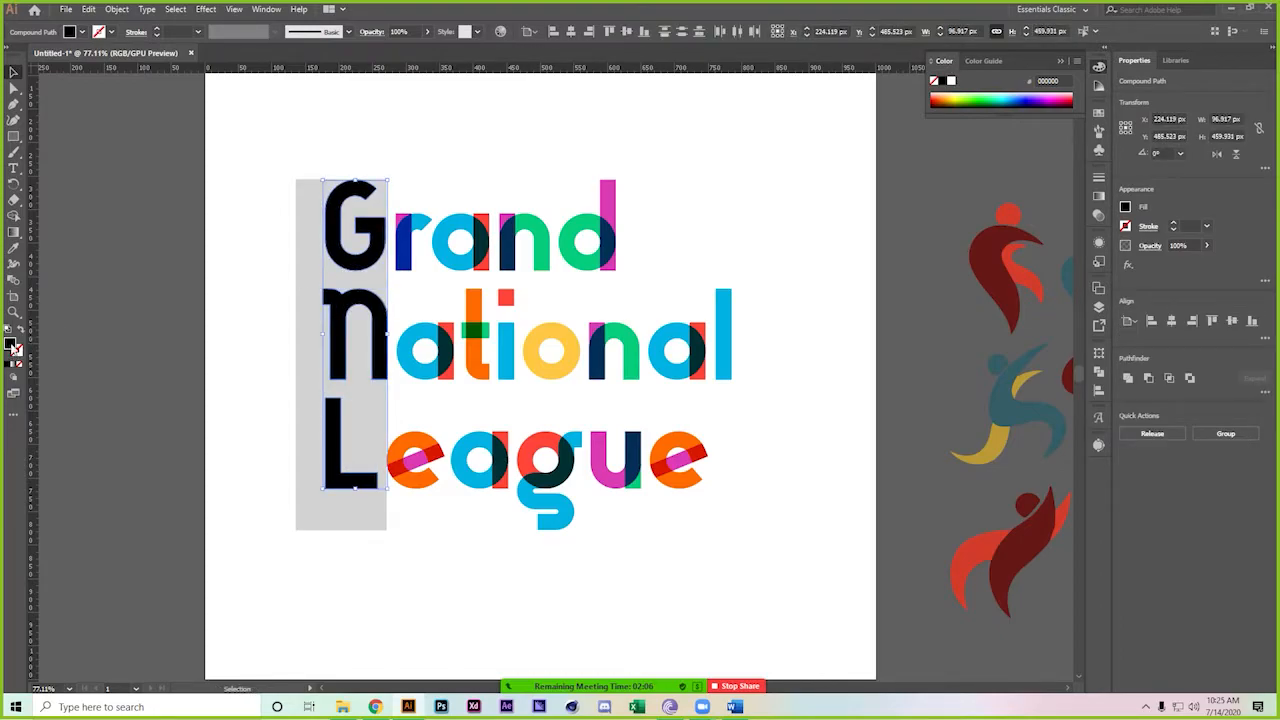
{"action": "double_click", "coordinate": [13, 346]}
{"action": "left_click", "coordinate": [708, 189]}
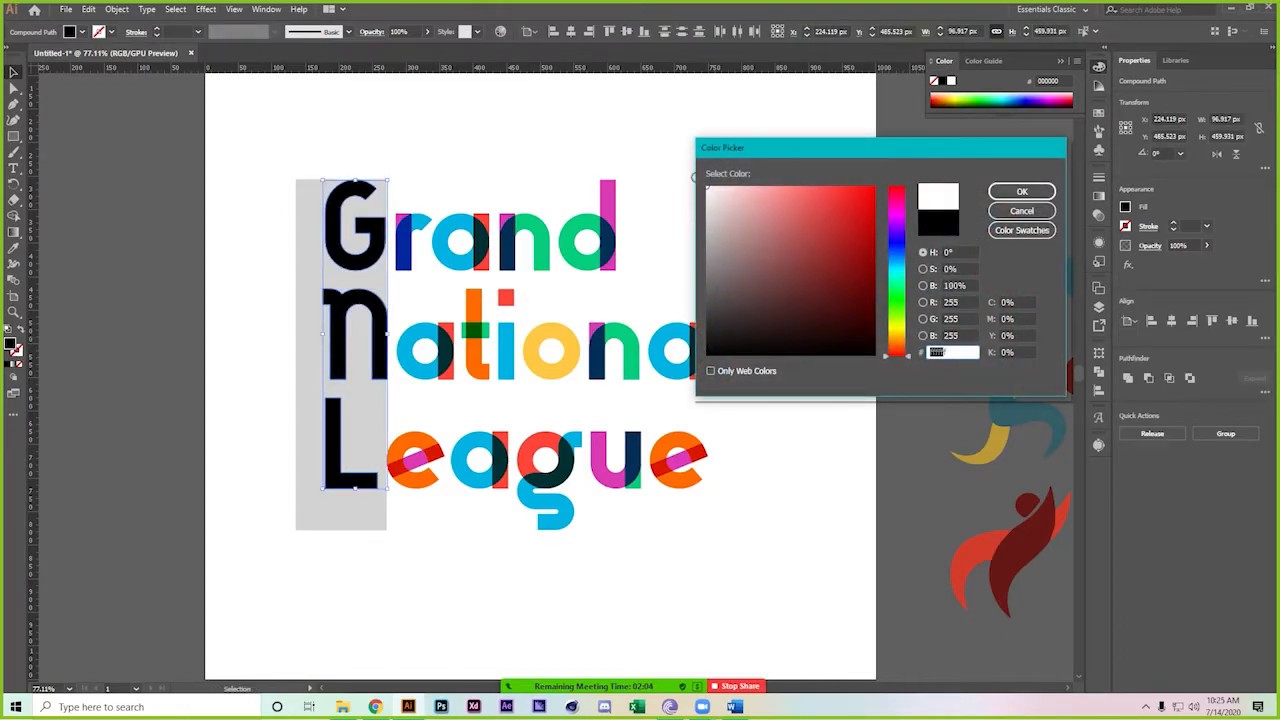
{"action": "left_click", "coordinate": [1021, 191]}
{"action": "left_click", "coordinate": [314, 134]}
Set the rectangle's fill back to near-black #070707
{"action": "left_click", "coordinate": [305, 206]}
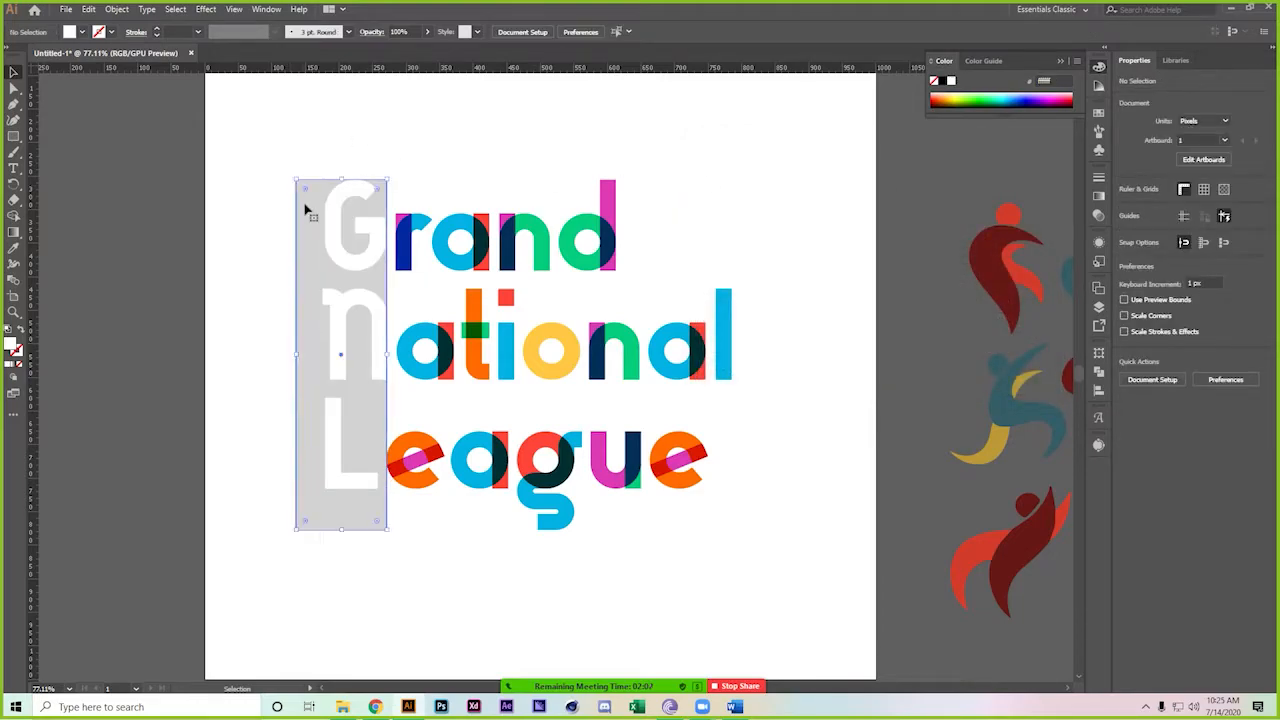
{"action": "double_click", "coordinate": [13, 348]}
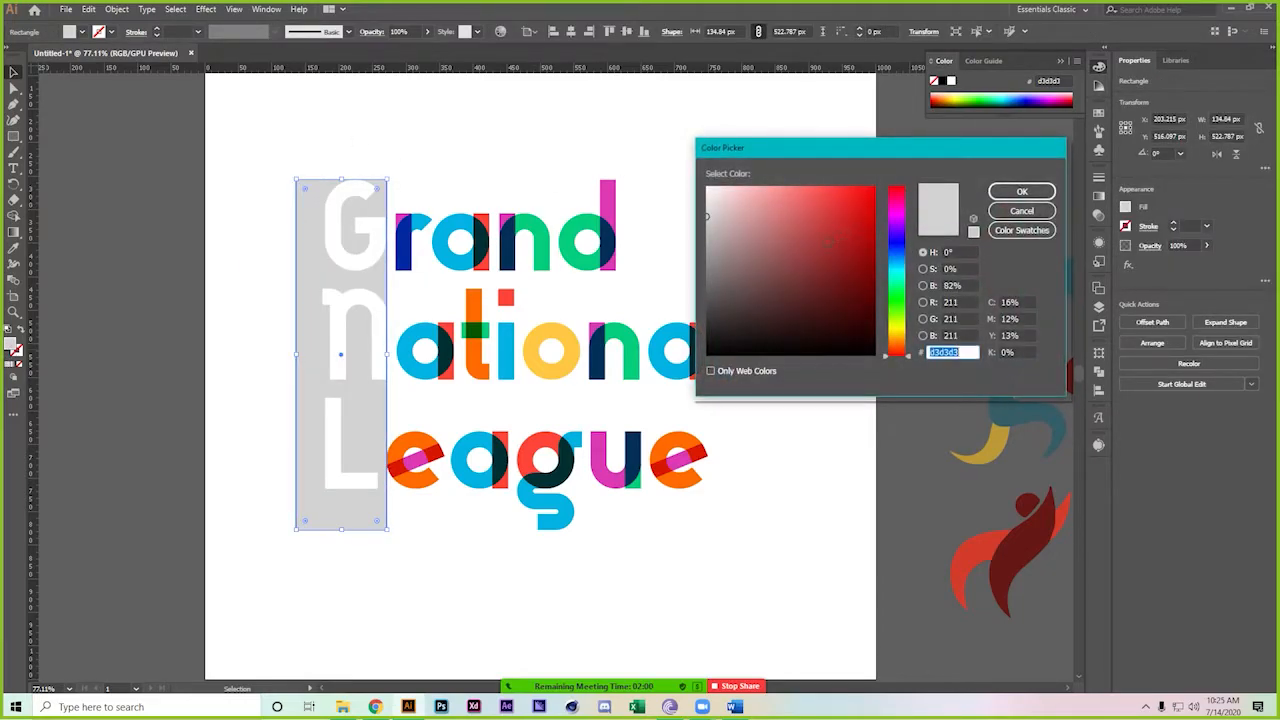
{"action": "left_click", "coordinate": [708, 351]}
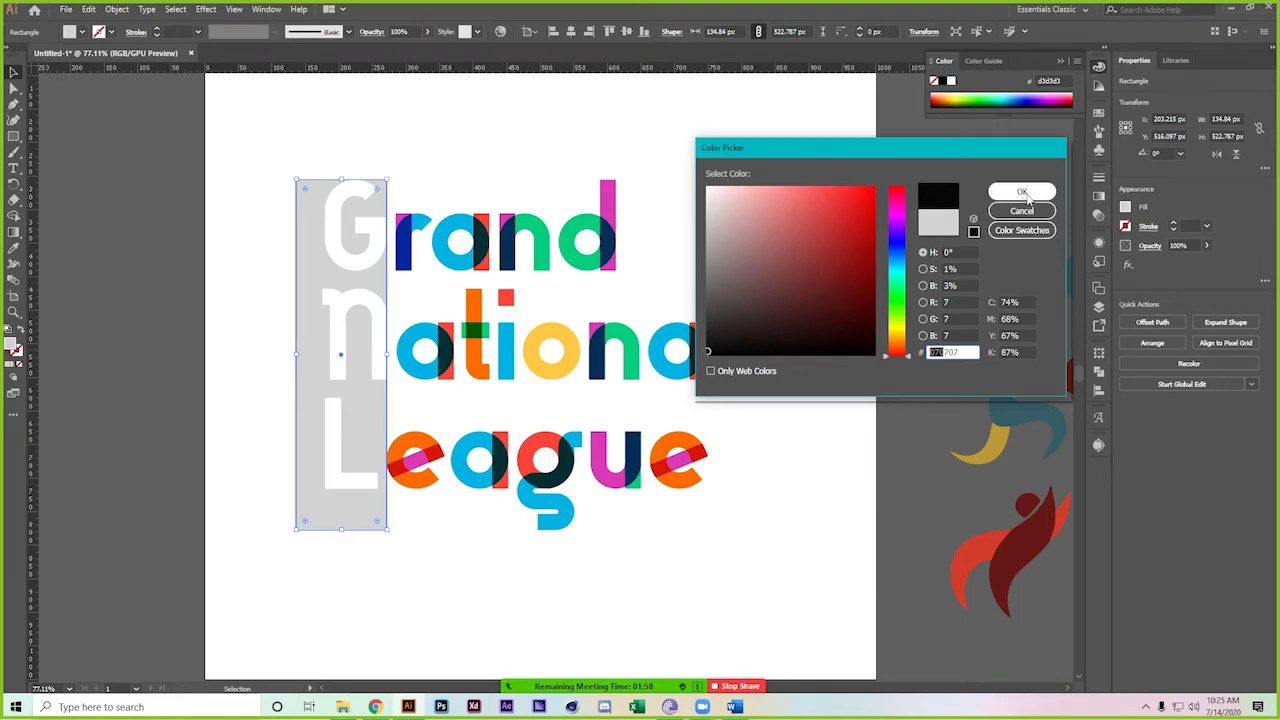
{"action": "left_click", "coordinate": [1021, 191]}
{"action": "left_click", "coordinate": [675, 182]}
{"action": "key", "text": "ctrl+minus"}
{"action": "key", "text": "ctrl+minus"}
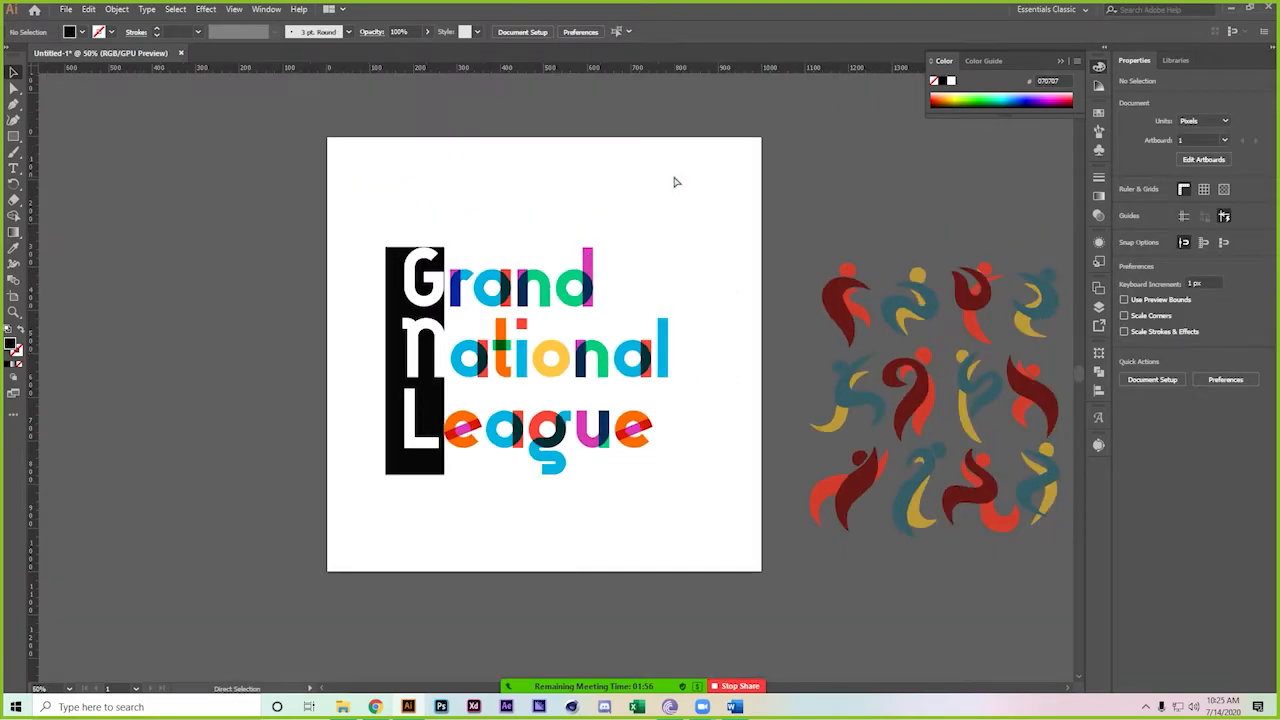
Nudge the white G, N, L initials left inside the black bar
{"action": "left_click", "coordinate": [437, 337]}
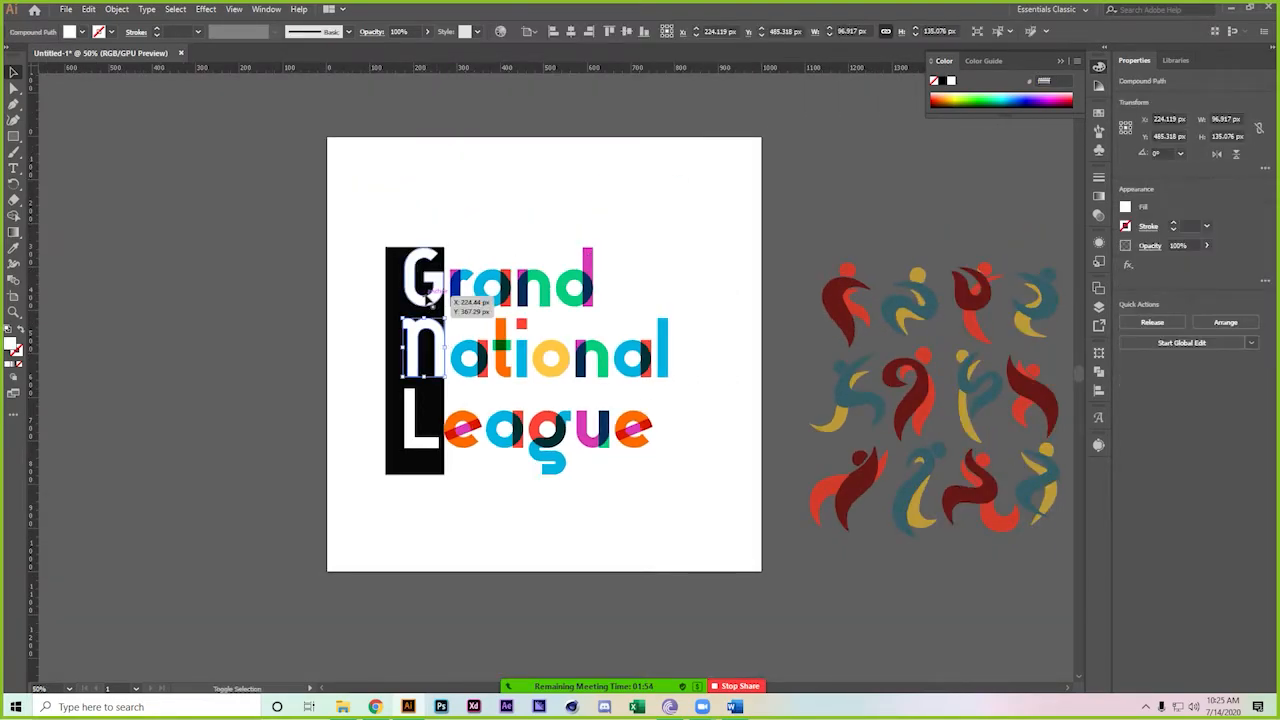
{"action": "key", "text": "Left"}
{"action": "key", "text": "Left"}
{"action": "key", "text": "Left"}
{"action": "key", "text": "Left"}
{"action": "key", "text": "Left"}
{"action": "key", "text": "Left"}
{"action": "key", "text": "Left"}
{"action": "key", "text": "Left"}
{"action": "key", "text": "Left"}
{"action": "key", "text": "Left"}
{"action": "key", "text": "Left"}
{"action": "key", "text": "Left"}
{"action": "key", "text": "Left"}
{"action": "key", "text": "Left"}
{"action": "key", "text": "Left"}
{"action": "key", "text": "Left"}
{"action": "key", "text": "Left"}
{"action": "key", "text": "Left"}
{"action": "key", "text": "Left"}
{"action": "key", "text": "Left"}
{"action": "key", "text": "Left"}
{"action": "key", "text": "Left"}
{"action": "key", "text": "Left"}
{"action": "key", "text": "Left"}
{"action": "key", "text": "Left"}
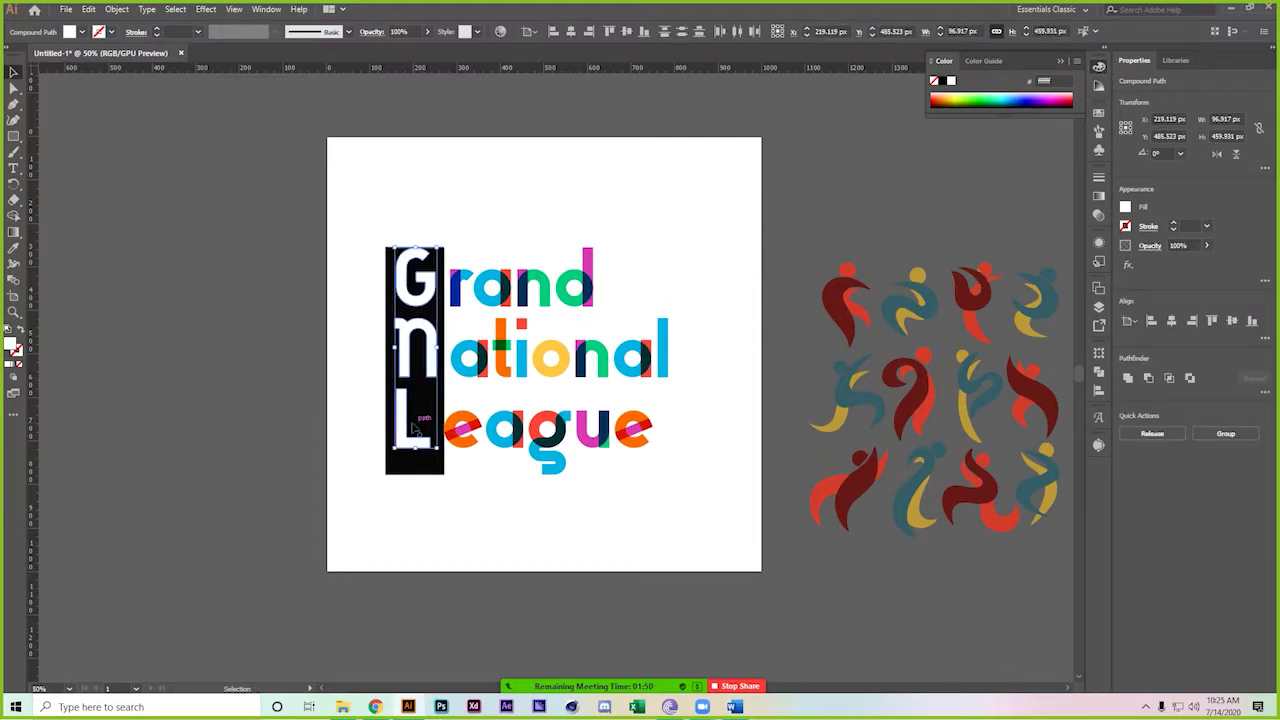
{"action": "left_click", "coordinate": [632, 482]}
{"action": "left_click_drag", "start_coordinate": [696, 469], "coordinate": [623, 422]}
Move a red sports figure under 'League' and shrink it to about 30 × 53 px
{"action": "left_click_drag", "start_coordinate": [784, 258], "coordinate": [396, 400]}
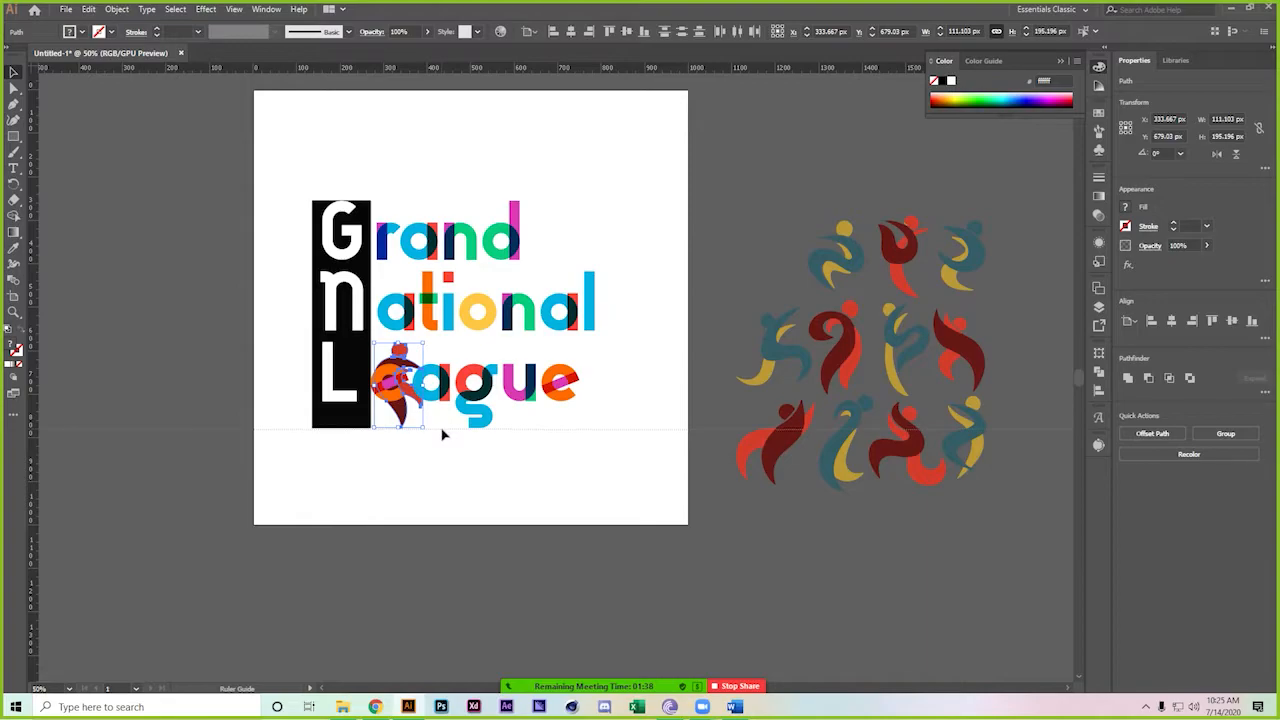
{"action": "scroll", "coordinate": [445, 430], "scroll_direction": "up", "scroll_amount": 5}
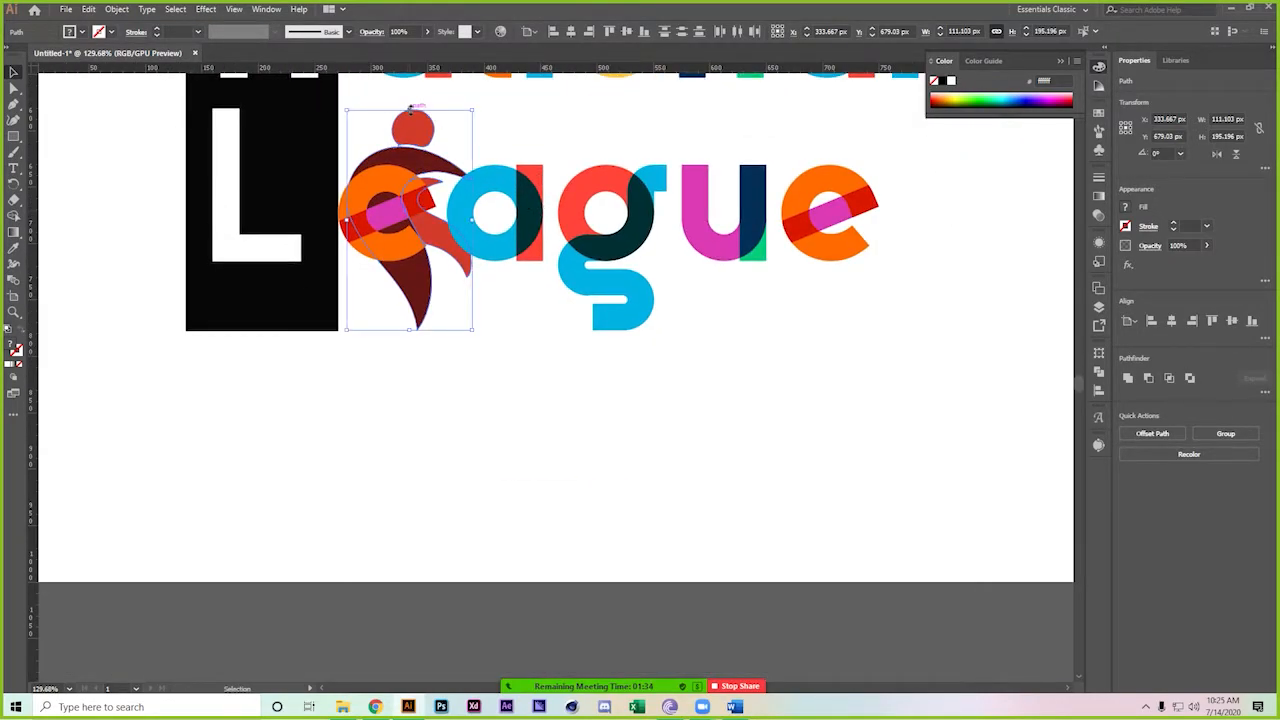
{"action": "left_click_drag", "start_coordinate": [410, 107], "coordinate": [380, 218]}
{"action": "left_click_drag", "start_coordinate": [373, 260], "coordinate": [376, 300]}
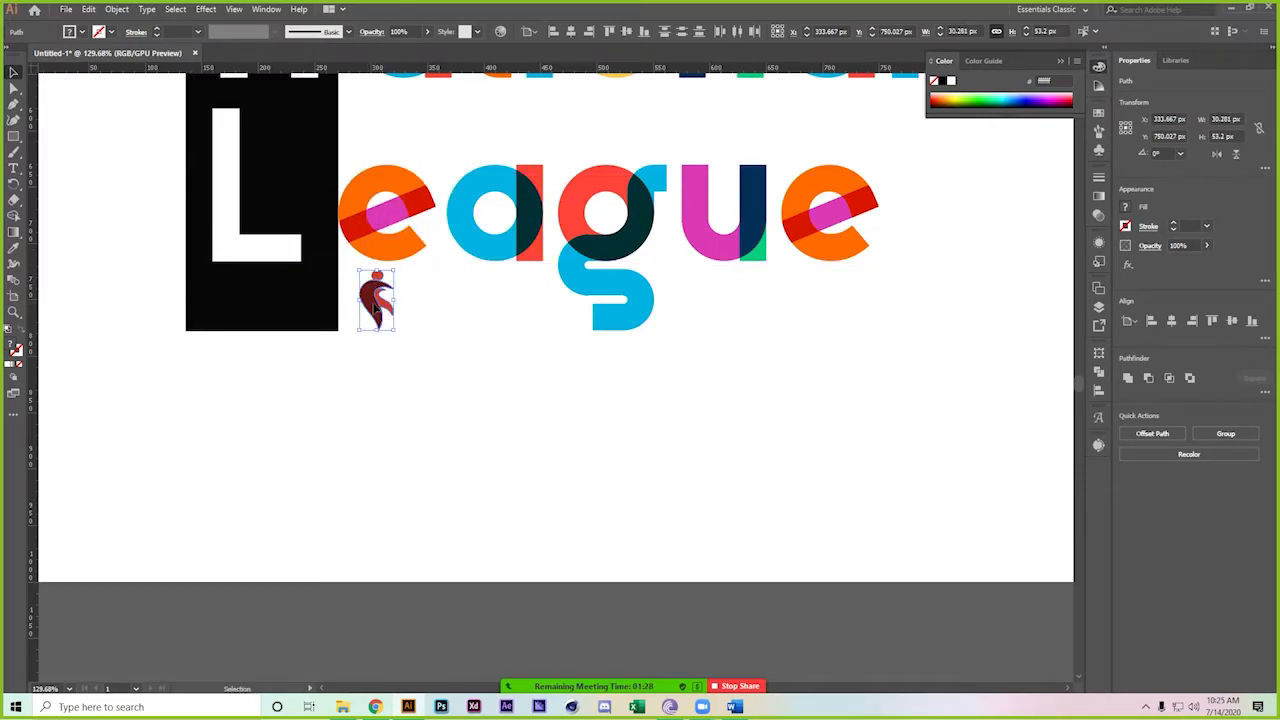
Show the guides on the artboard
{"action": "right_click", "coordinate": [470, 377]}
{"action": "right_click", "coordinate": [745, 624]}
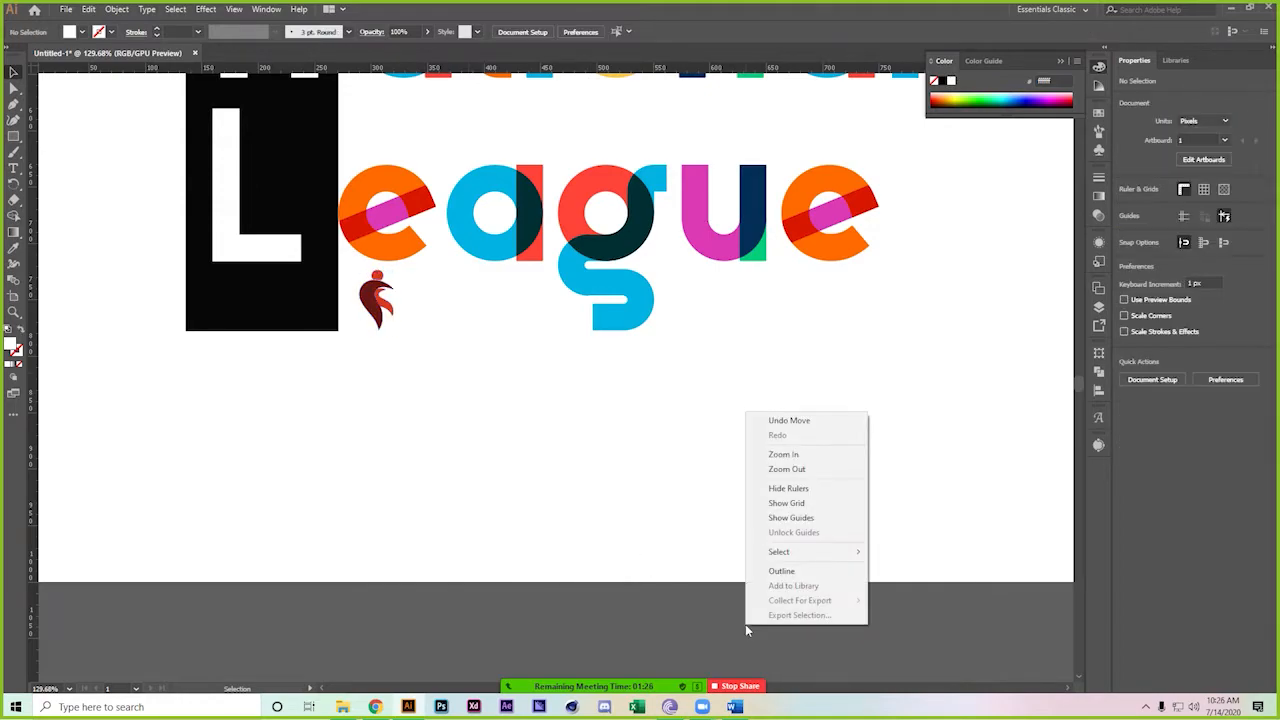
{"action": "left_click", "coordinate": [750, 517]}
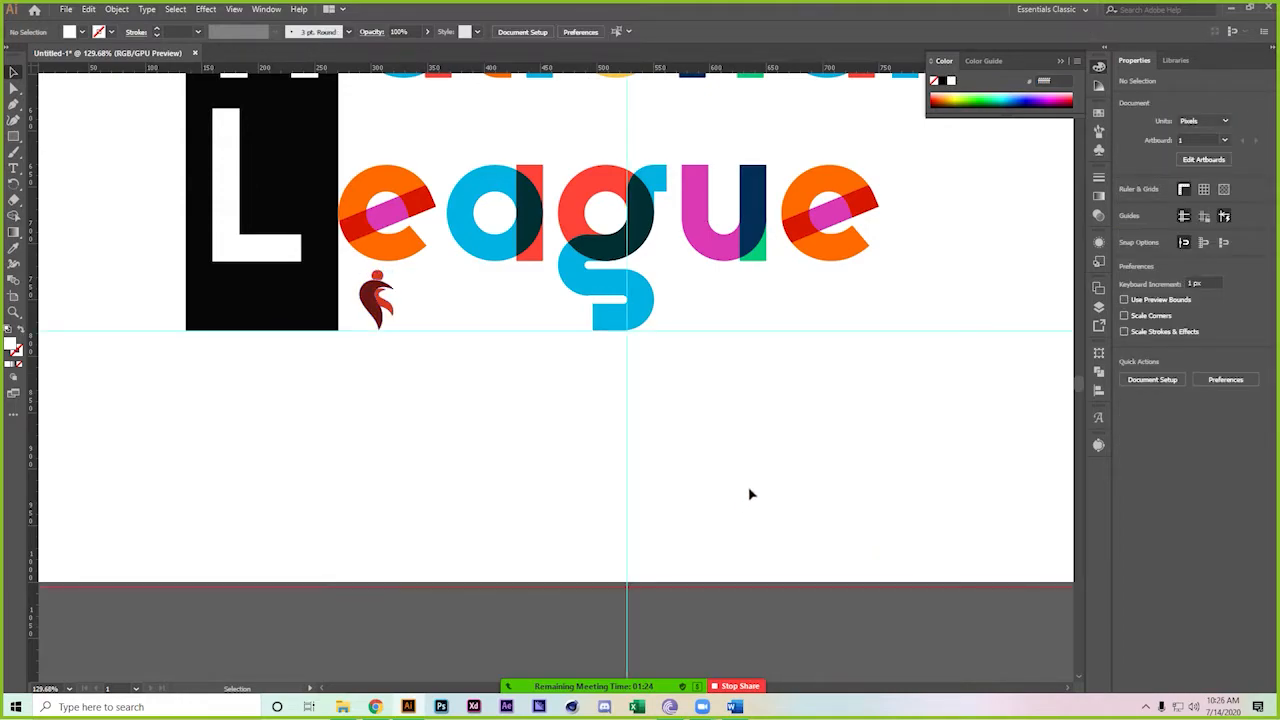
{"action": "left_click_drag", "start_coordinate": [749, 433], "coordinate": [414, 446]}
{"action": "left_click_drag", "start_coordinate": [554, 440], "coordinate": [453, 379]}
Move a small figure under 'League' beside the red figure
{"action": "left_click_drag", "start_coordinate": [730, 342], "coordinate": [452, 393]}
{"action": "scroll", "coordinate": [450, 392], "scroll_direction": "up", "scroll_amount": 4}
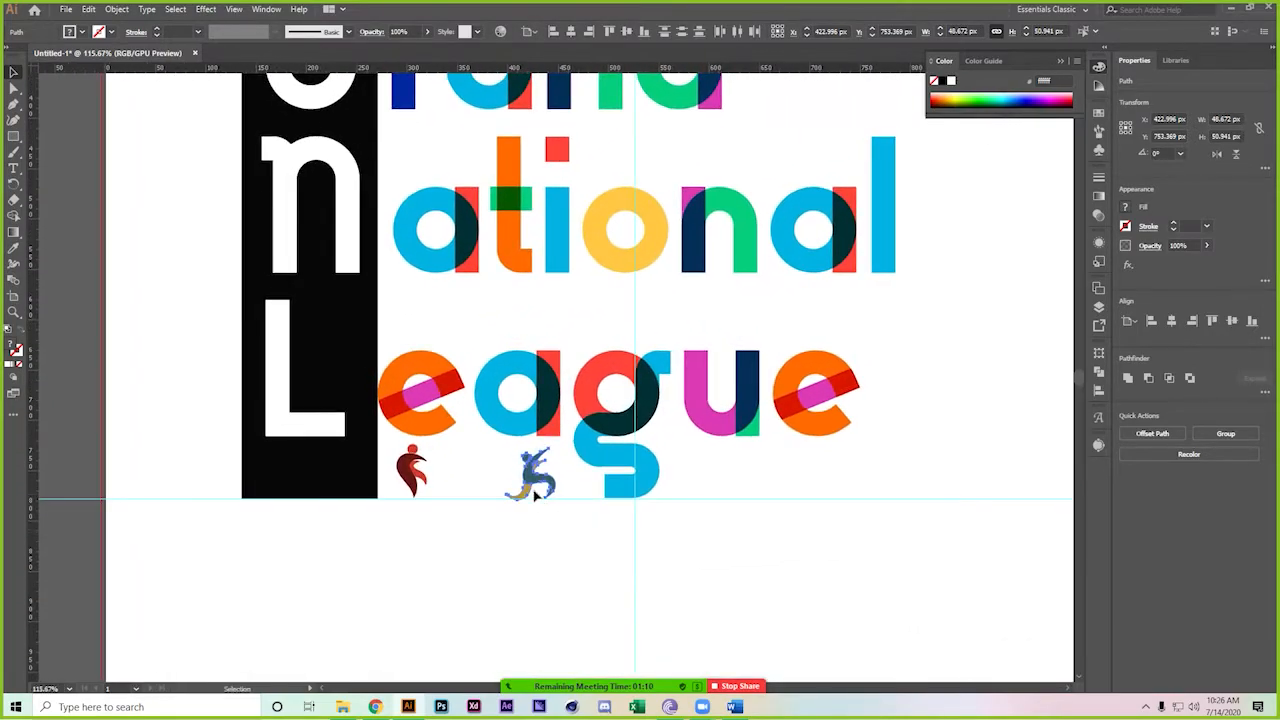
{"action": "left_click_drag", "start_coordinate": [545, 470], "coordinate": [468, 471]}
{"action": "scroll", "coordinate": [771, 480], "scroll_direction": "down", "scroll_amount": 4}
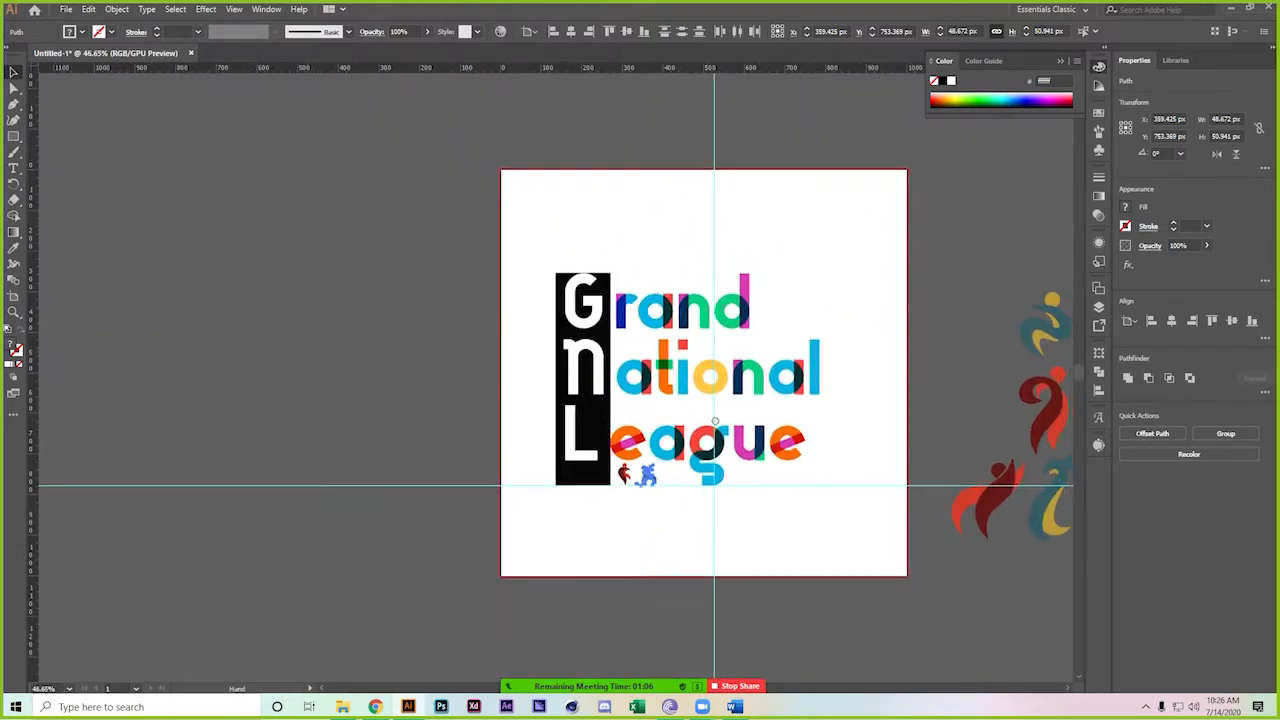
{"action": "scroll", "coordinate": [678, 336], "scroll_direction": "right", "scroll_amount": 3}
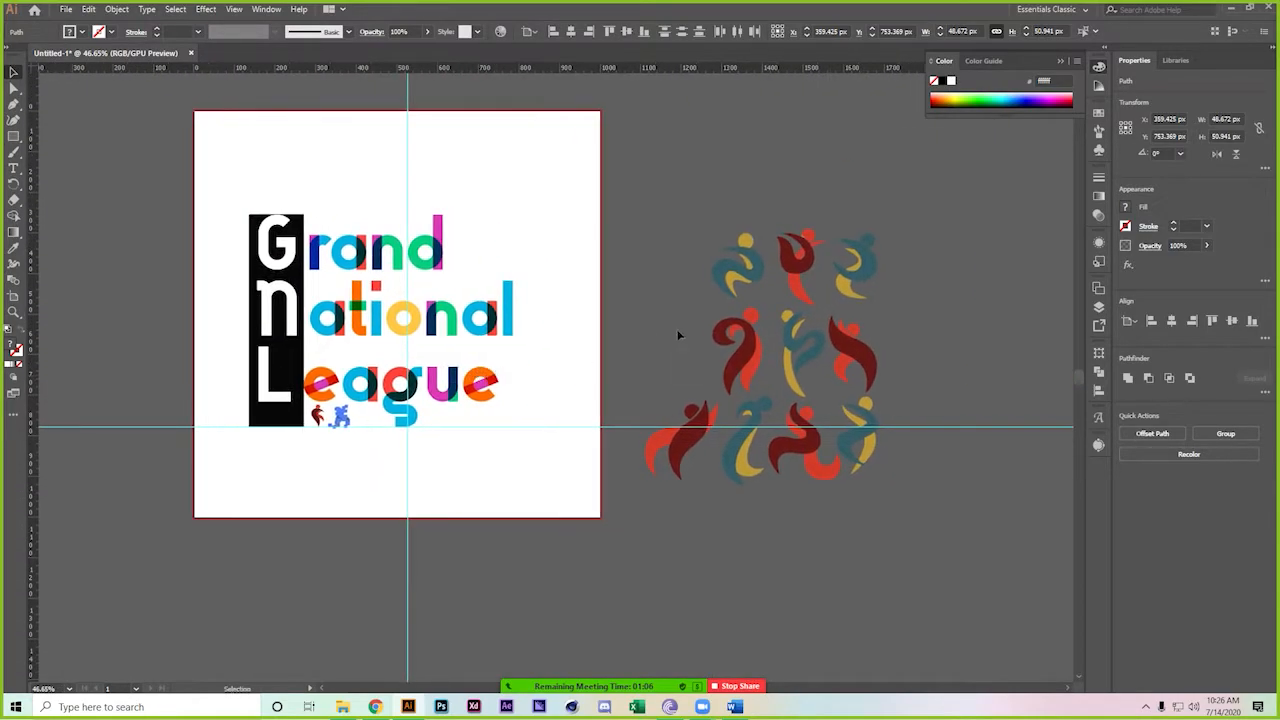
Bring another red figure under 'League', then shrink and line up the teal figure
{"action": "left_click", "coordinate": [801, 286]}
{"action": "left_click_drag", "start_coordinate": [808, 272], "coordinate": [388, 405]}
{"action": "left_click", "coordinate": [471, 466]}
{"action": "left_click_drag", "start_coordinate": [298, 415], "coordinate": [440, 485]}
{"action": "left_click_drag", "start_coordinate": [389, 425], "coordinate": [397, 421]}
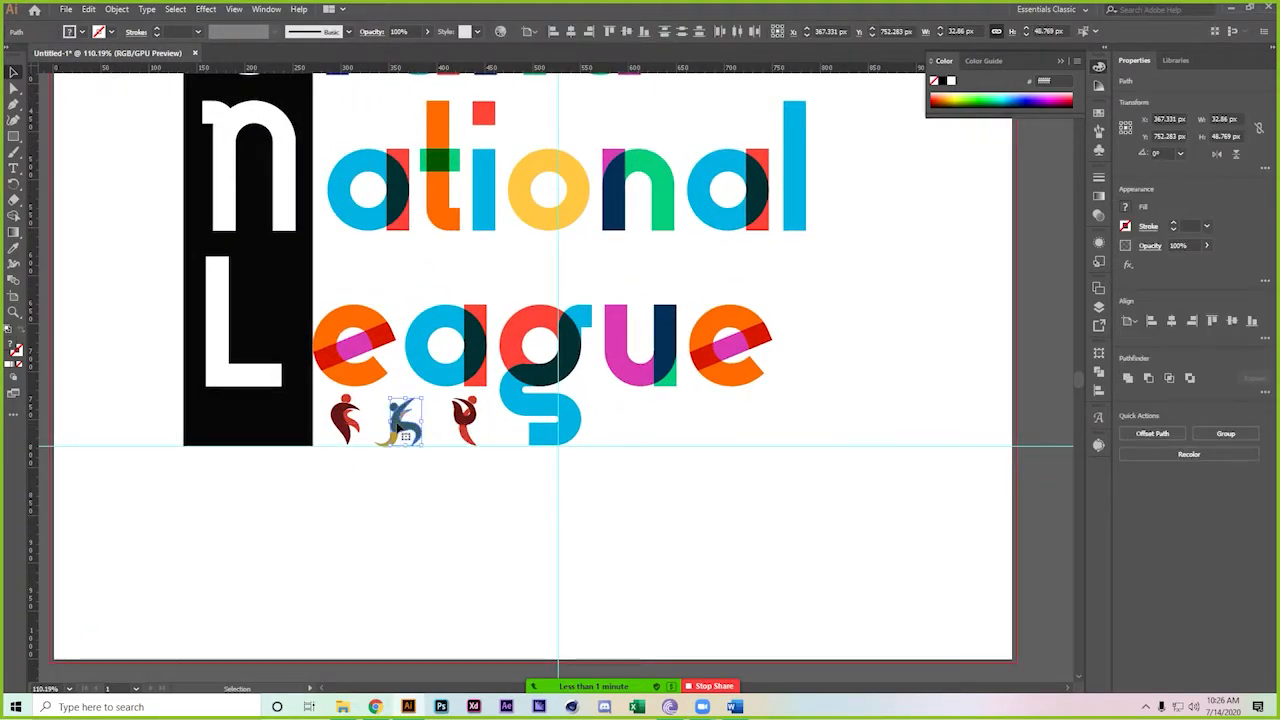
{"action": "left_click", "coordinate": [382, 467]}
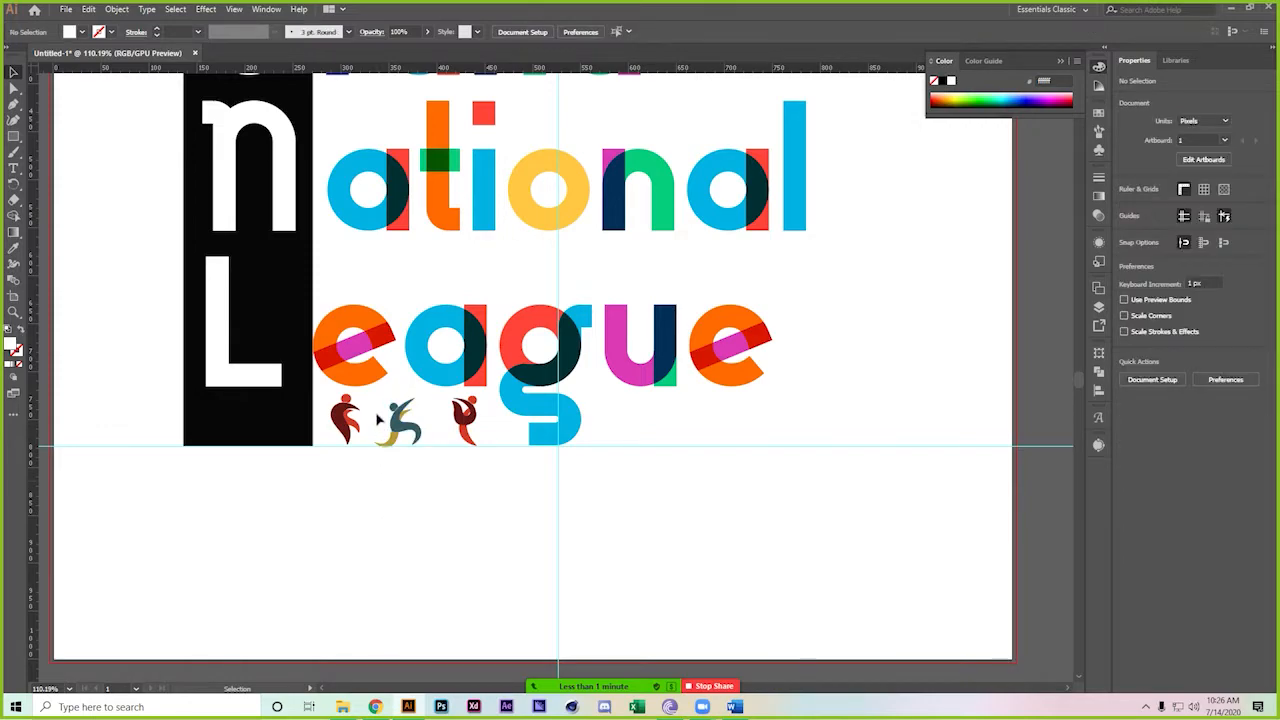
{"action": "left_click_drag", "start_coordinate": [398, 412], "coordinate": [405, 428]}
Try placing a figure from the right-hand artwork over 'eague', then put it back
{"action": "scroll", "coordinate": [600, 480], "scroll_direction": "down", "scroll_amount": 4}
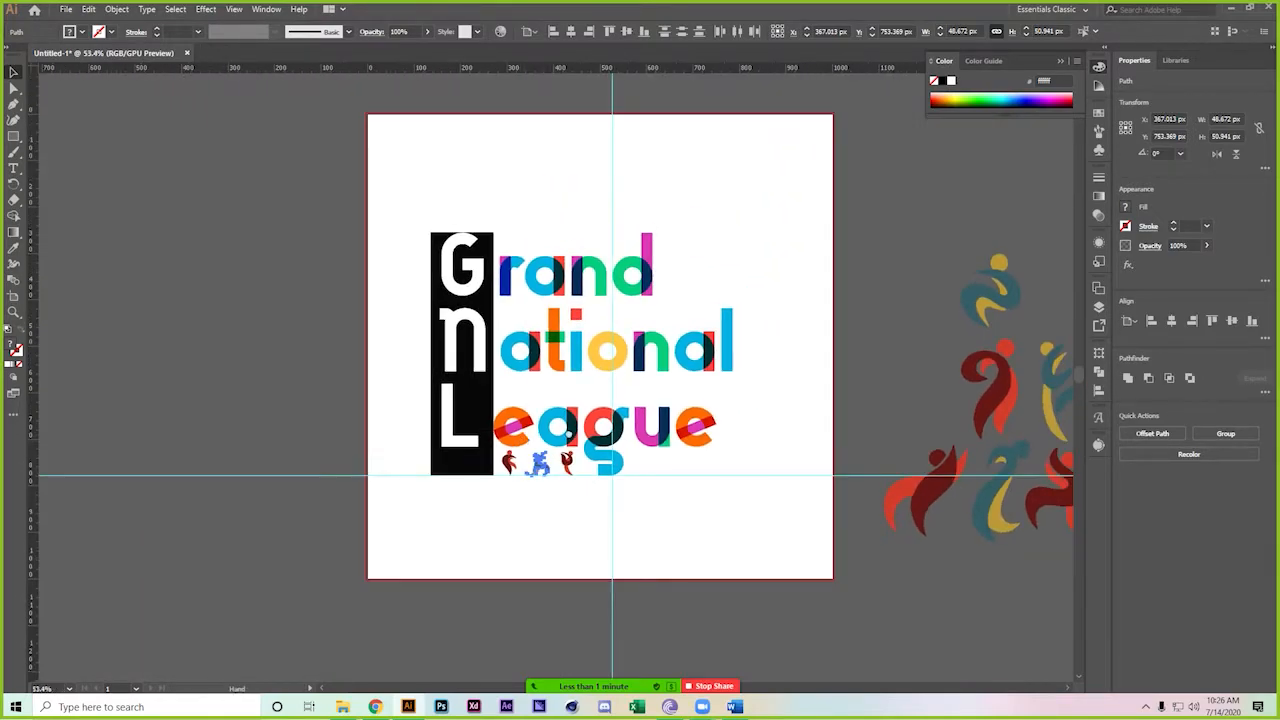
{"action": "scroll", "coordinate": [737, 386], "scroll_direction": "right", "scroll_amount": 2}
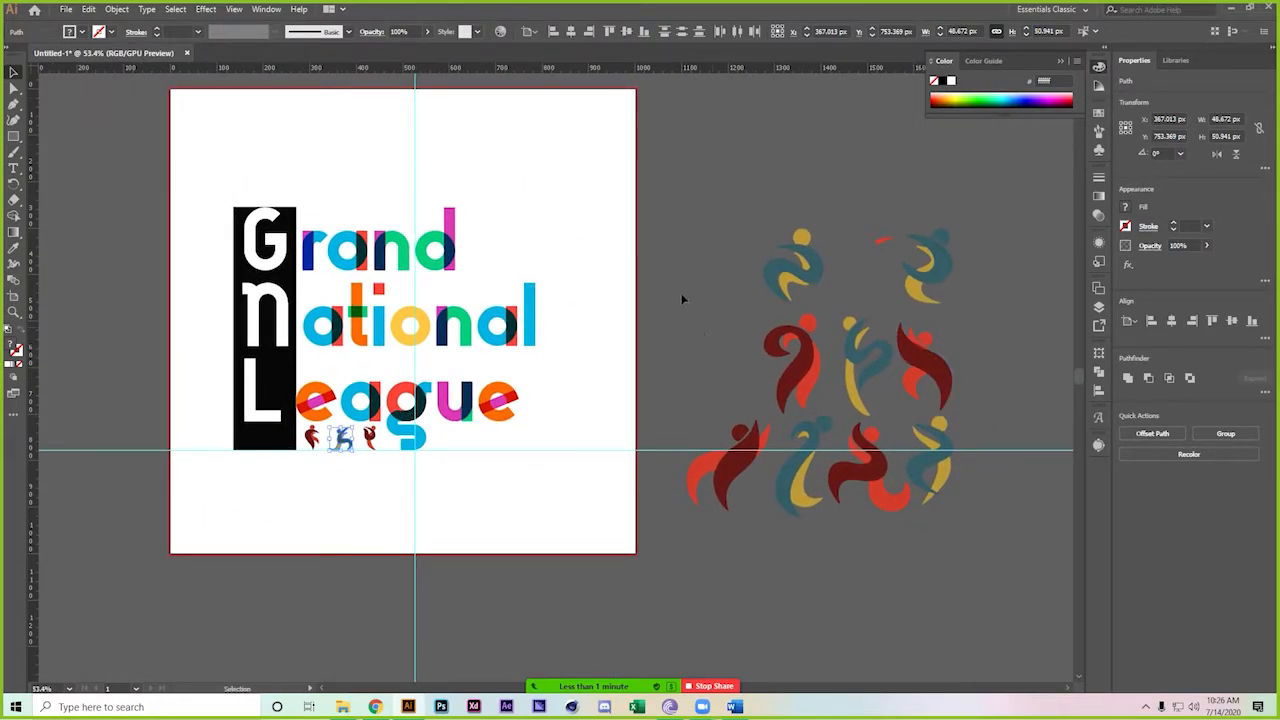
{"action": "left_click", "coordinate": [580, 322]}
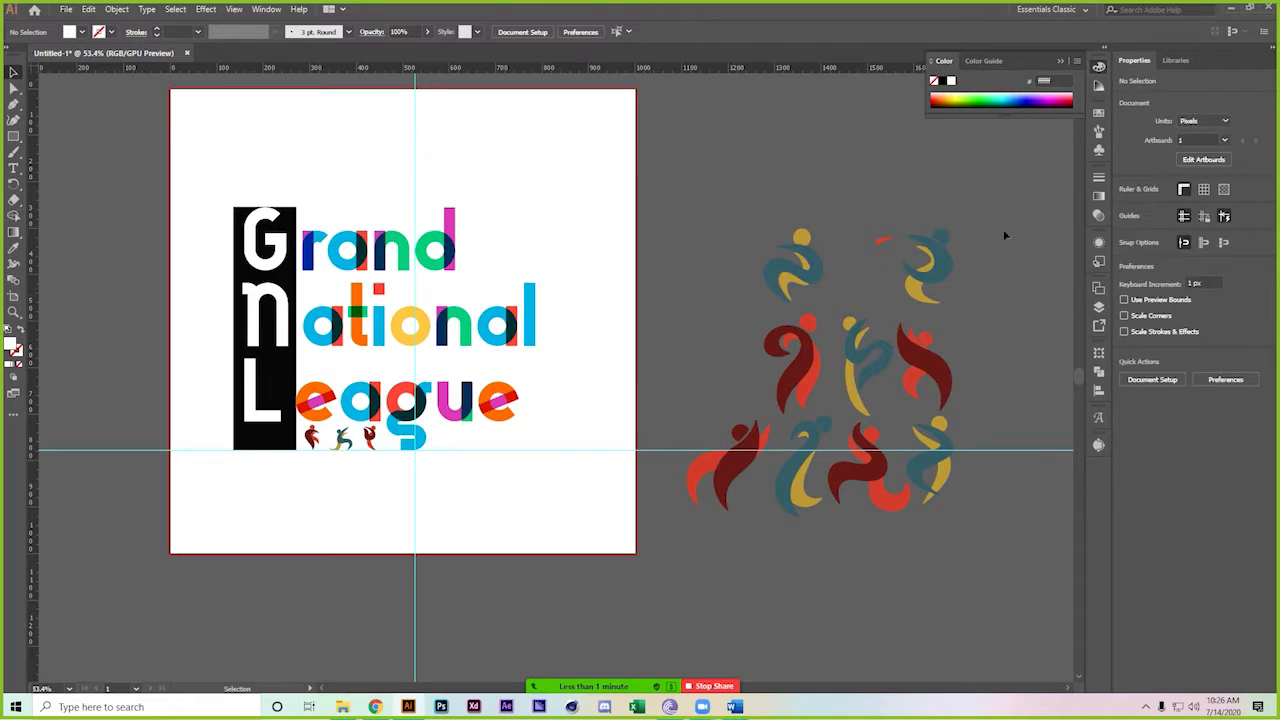
{"action": "left_click_drag", "start_coordinate": [886, 246], "coordinate": [897, 219]}
{"action": "left_click", "coordinate": [963, 384]}
Marquee-select the bottom row of figures and test moving it toward 'League'
{"action": "left_click", "coordinate": [851, 449]}
{"action": "left_click", "coordinate": [801, 578]}
{"action": "left_click_drag", "start_coordinate": [859, 564], "coordinate": [705, 425]}
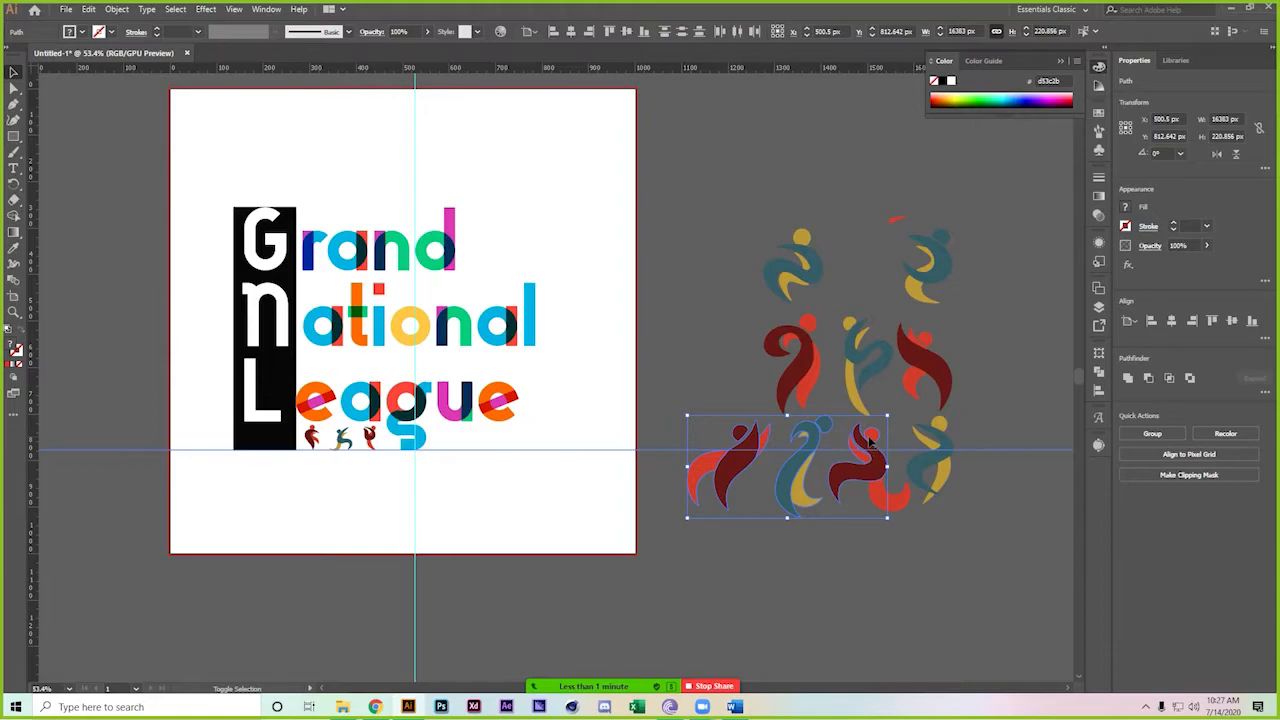
{"action": "left_click_drag", "start_coordinate": [860, 487], "coordinate": [600, 421]}
{"action": "left_click", "coordinate": [843, 580]}
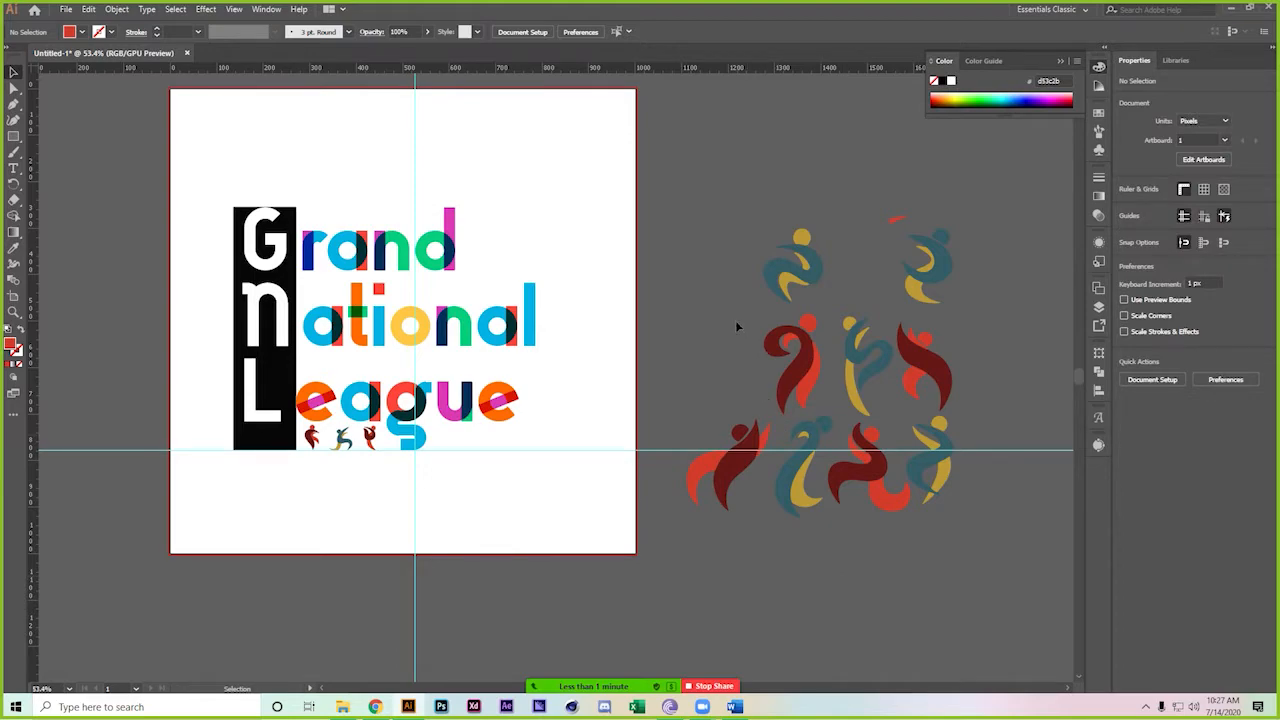
Lock the guides, then drag the bottom figure row over 'eague' and scale it down
{"action": "right_click", "coordinate": [997, 473]}
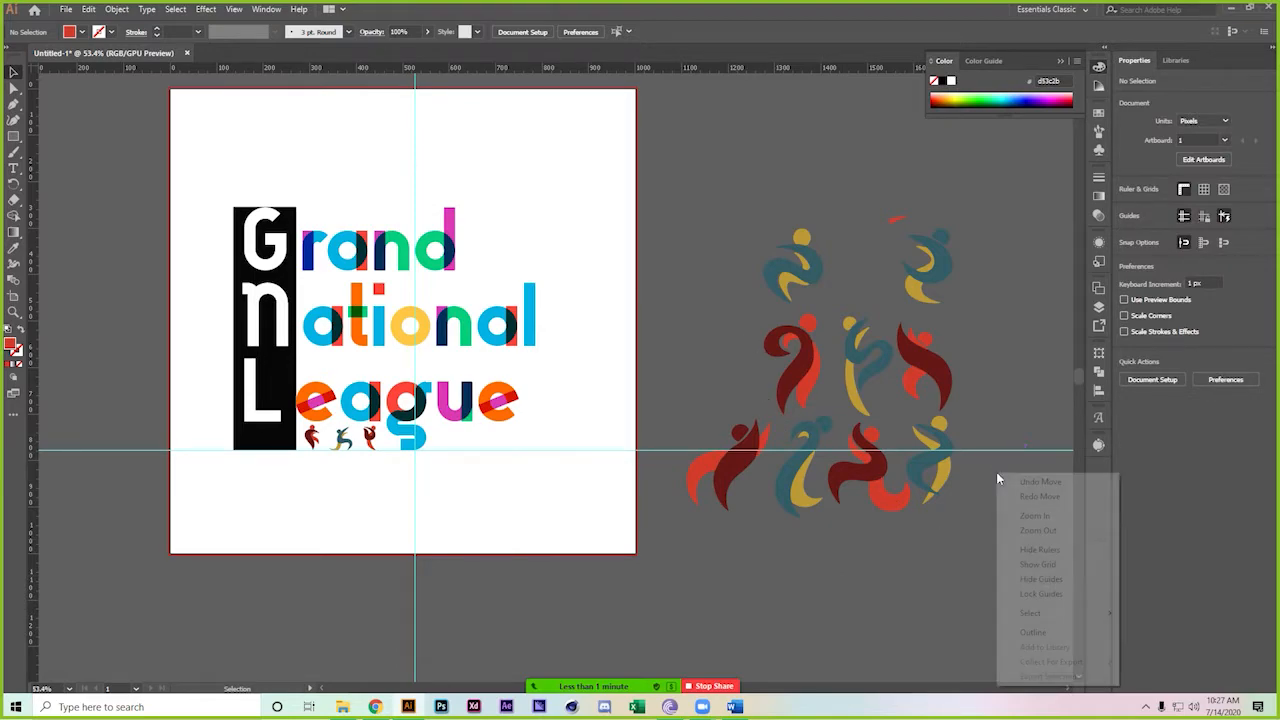
{"action": "left_click", "coordinate": [1048, 593]}
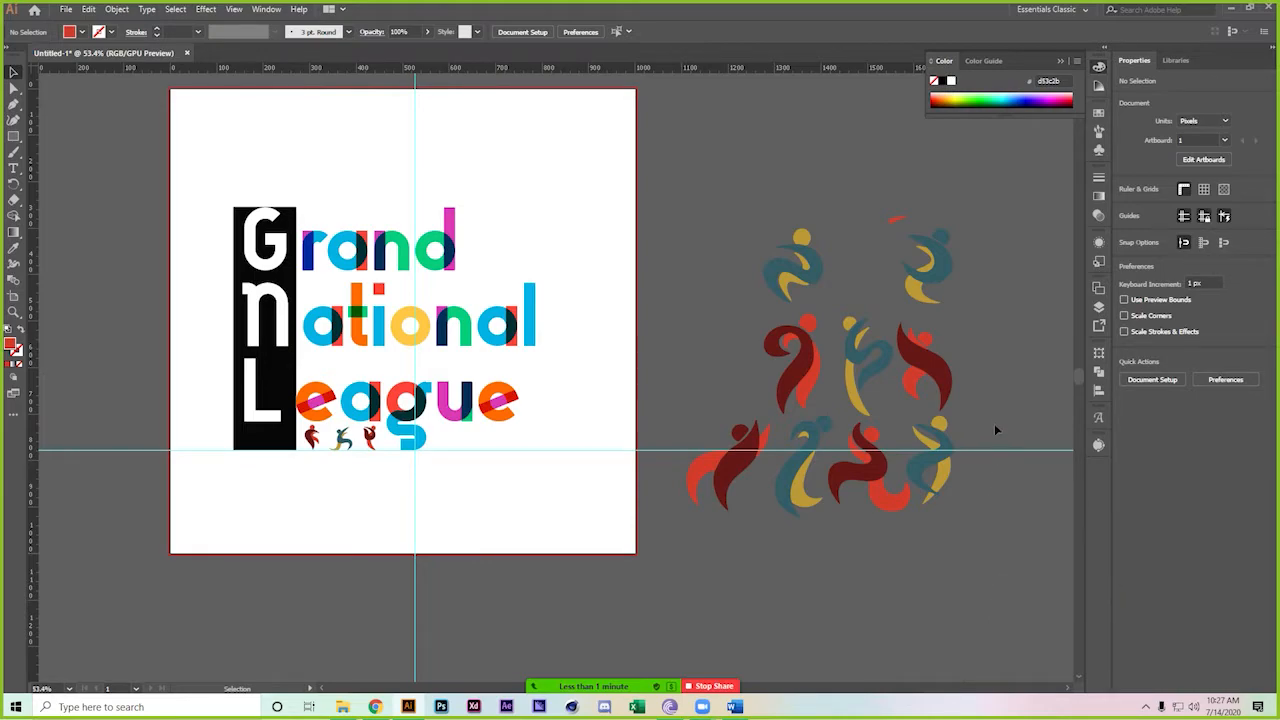
{"action": "left_click", "coordinate": [869, 490]}
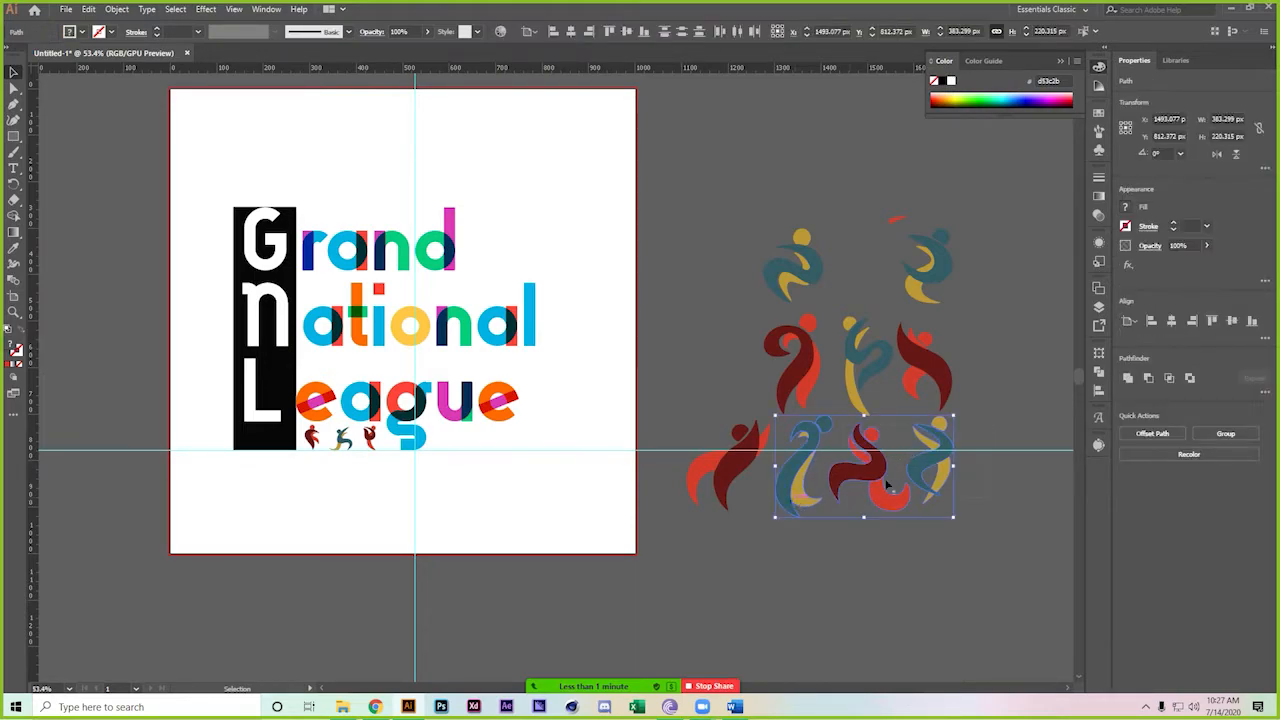
{"action": "left_click_drag", "start_coordinate": [879, 493], "coordinate": [527, 417]}
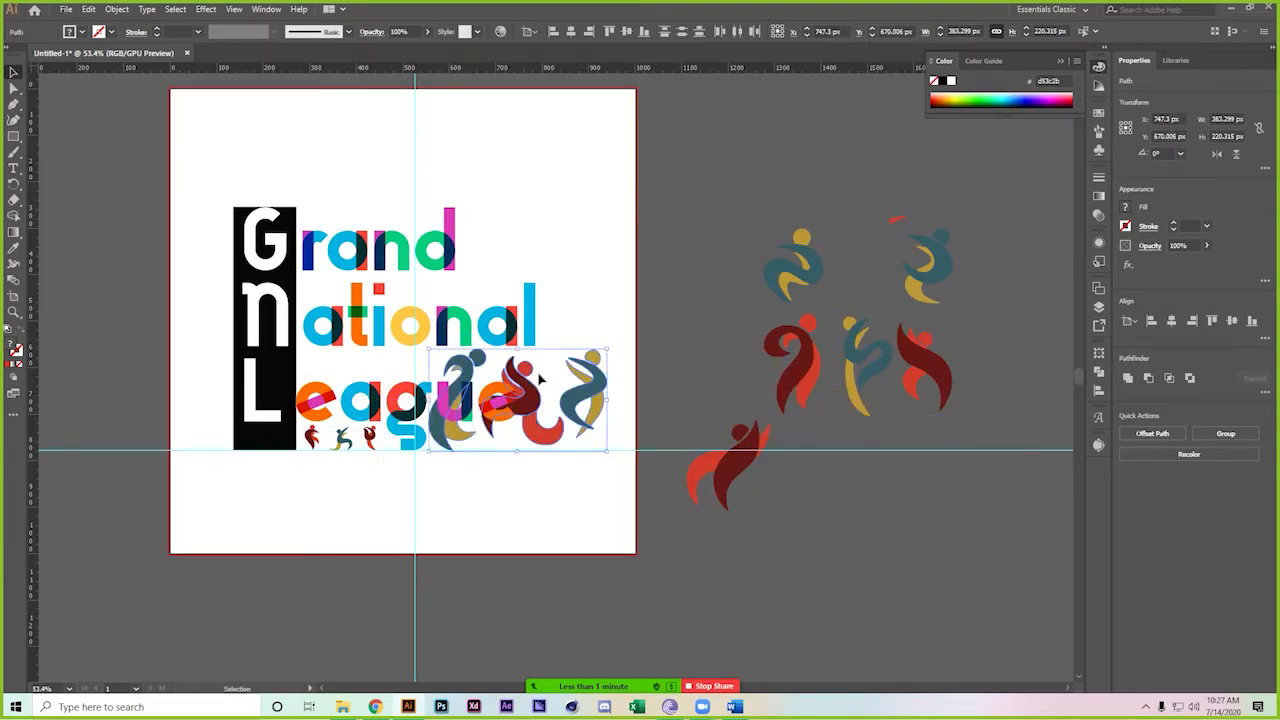
{"action": "left_click_drag", "start_coordinate": [598, 355], "coordinate": [491, 431]}
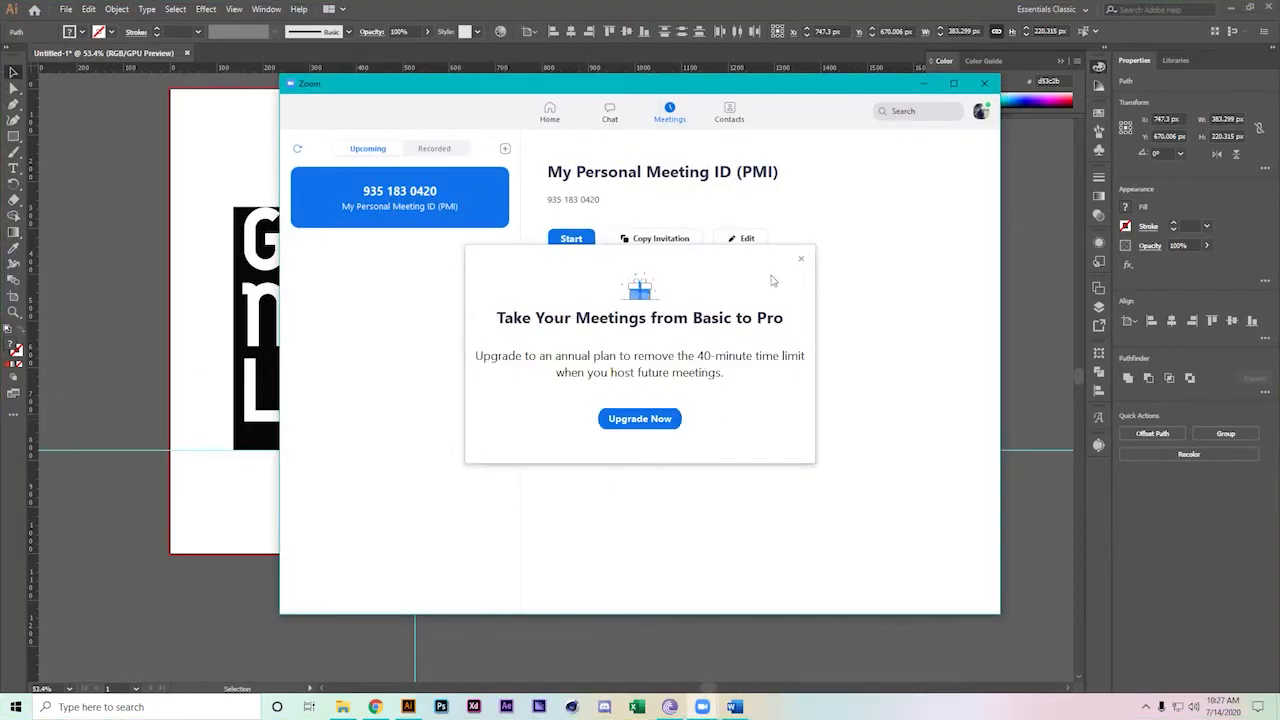
Dismiss the Zoom upgrade offer, start the personal meeting with Waiting Room disabled, and return to Illustrator
{"action": "left_click", "coordinate": [800, 259]}
{"action": "left_click", "coordinate": [586, 243]}
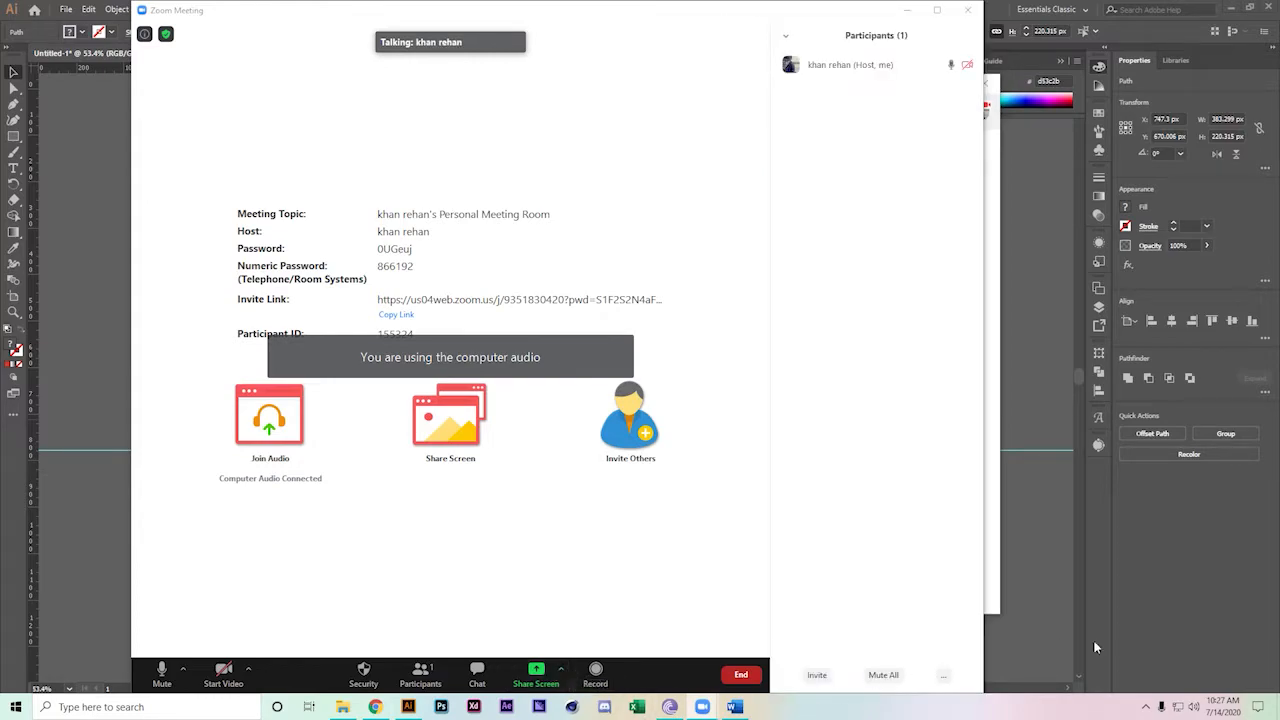
{"action": "left_click", "coordinate": [945, 678]}
{"action": "left_click", "coordinate": [965, 661]}
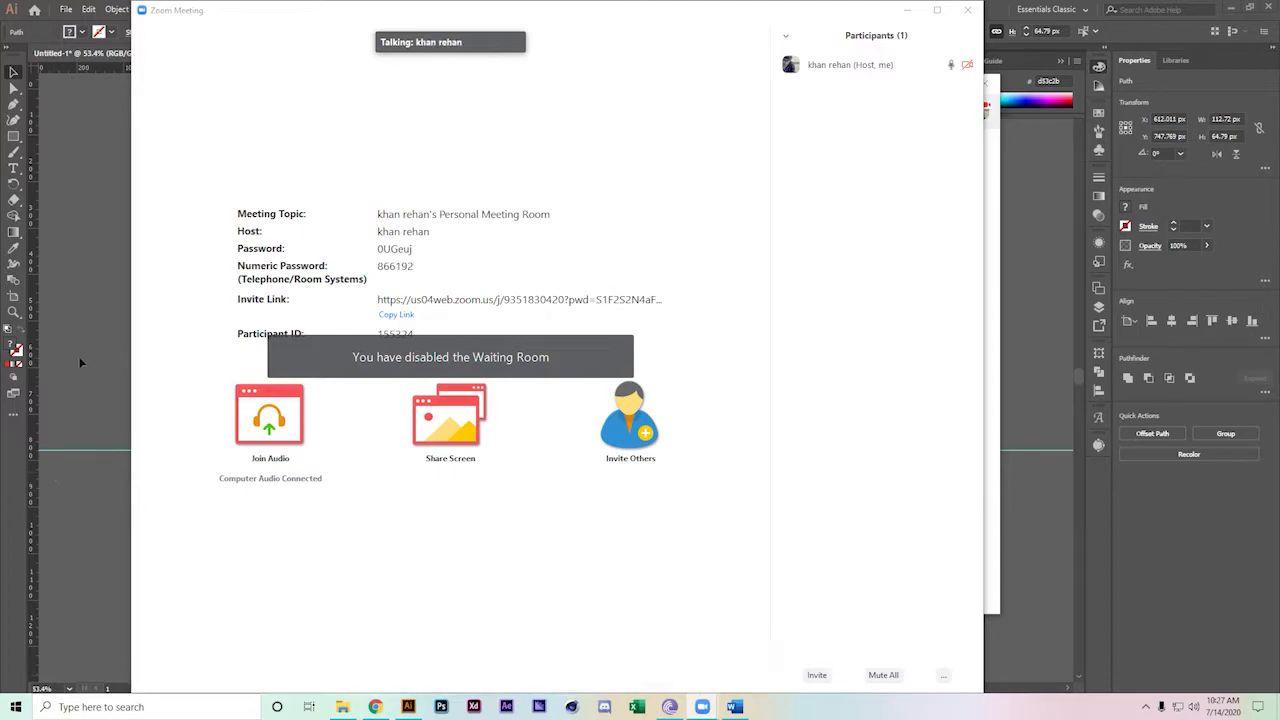
{"action": "left_click", "coordinate": [93, 335]}
{"action": "left_click_drag", "start_coordinate": [405, 395], "coordinate": [439, 402]}
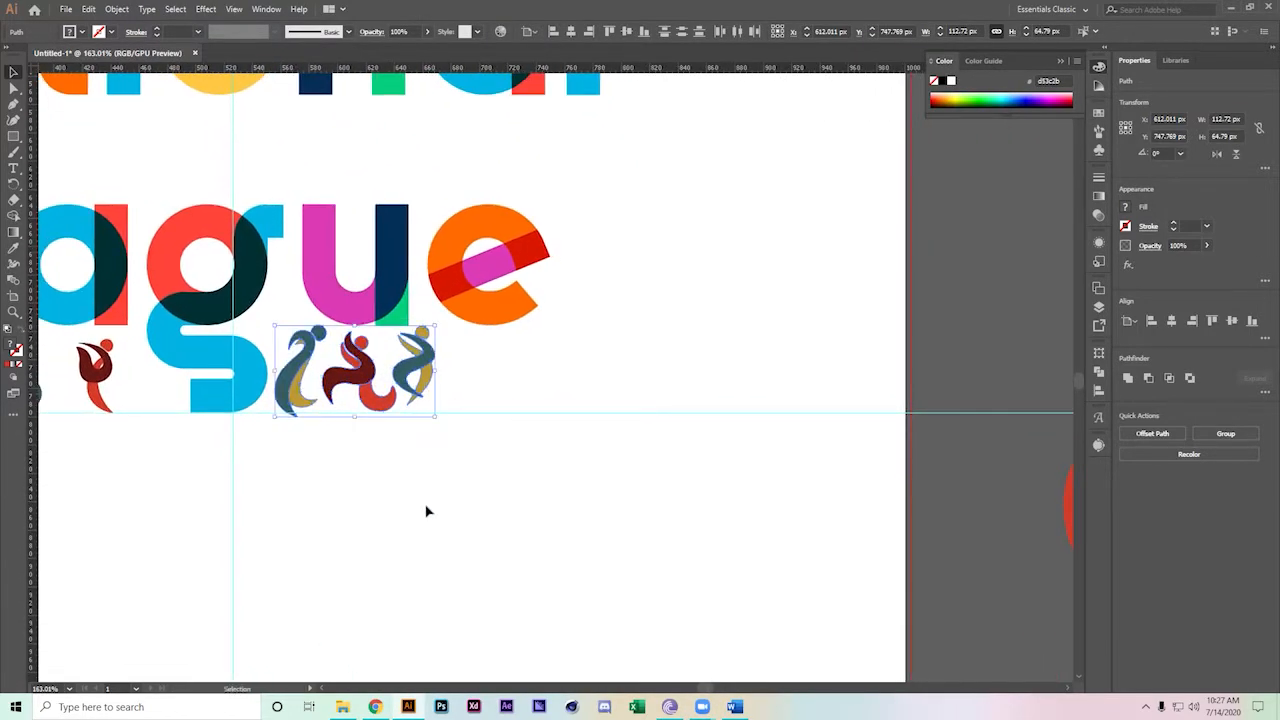
Spread the figures under 'League' by moving the rightmost and red figures right
{"action": "left_click", "coordinate": [472, 470]}
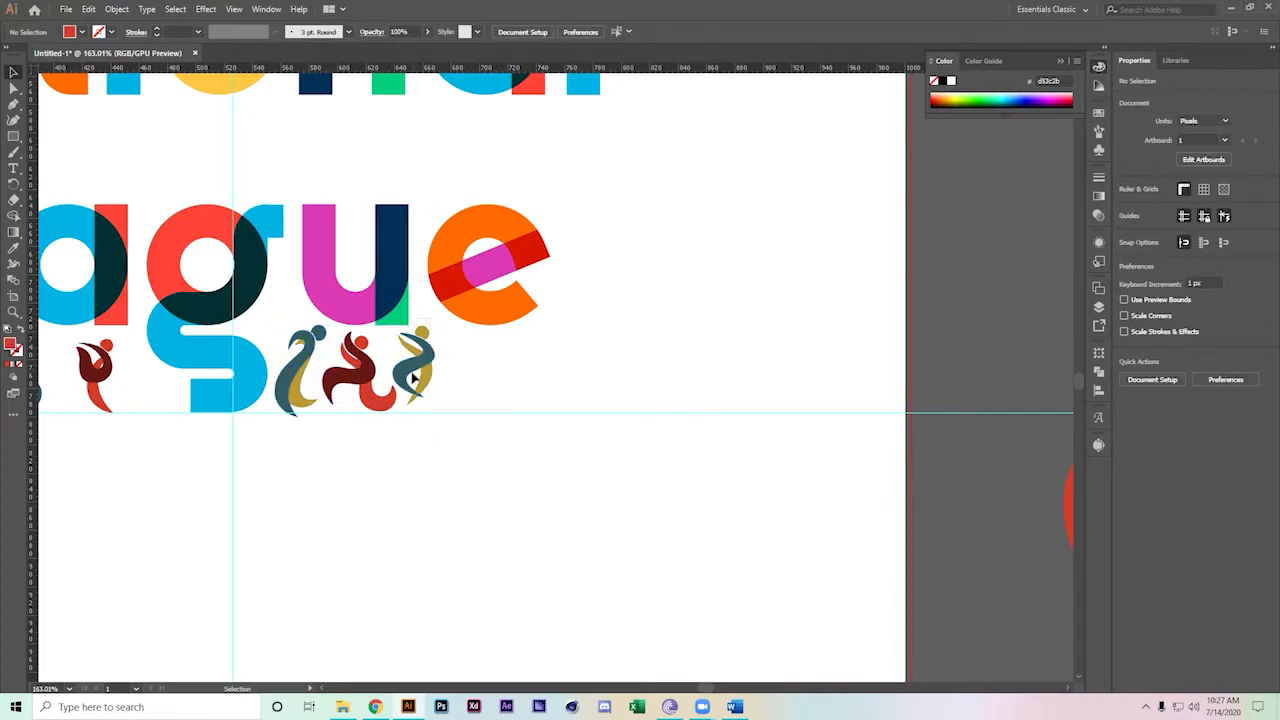
{"action": "left_click", "coordinate": [415, 381]}
{"action": "left_click_drag", "start_coordinate": [425, 370], "coordinate": [530, 379]}
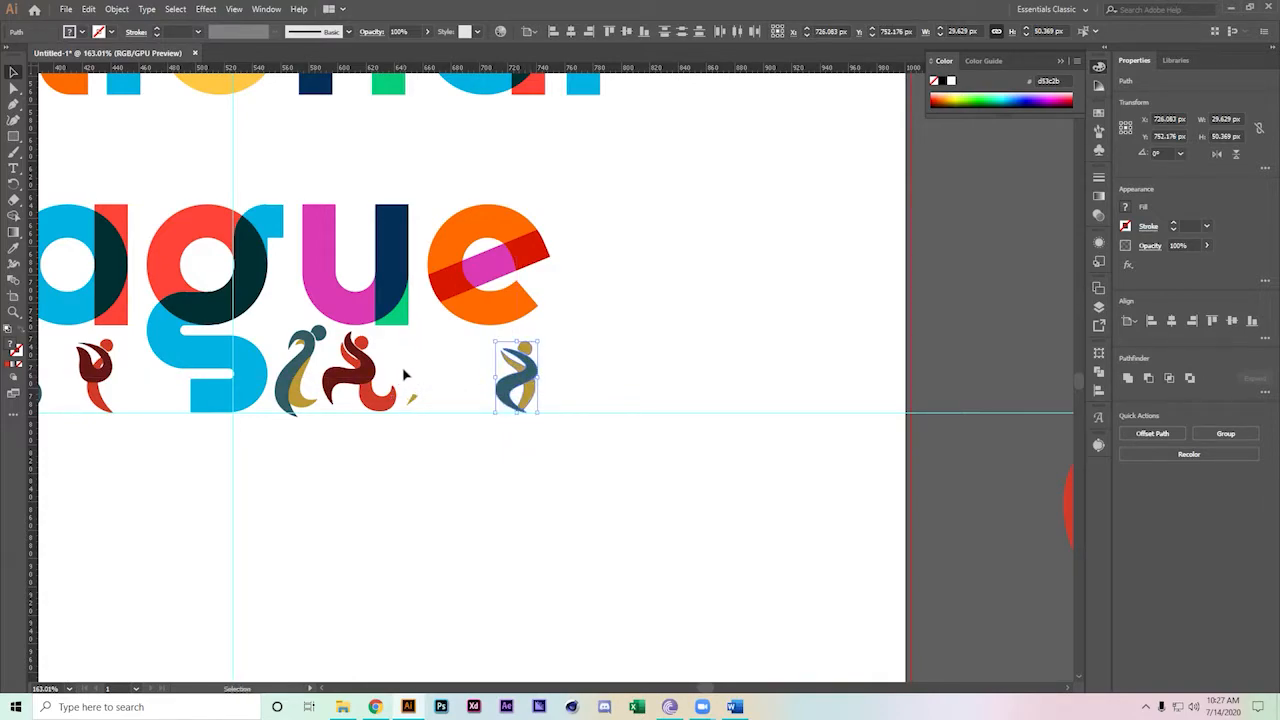
{"action": "key", "text": "ctrl+z"}
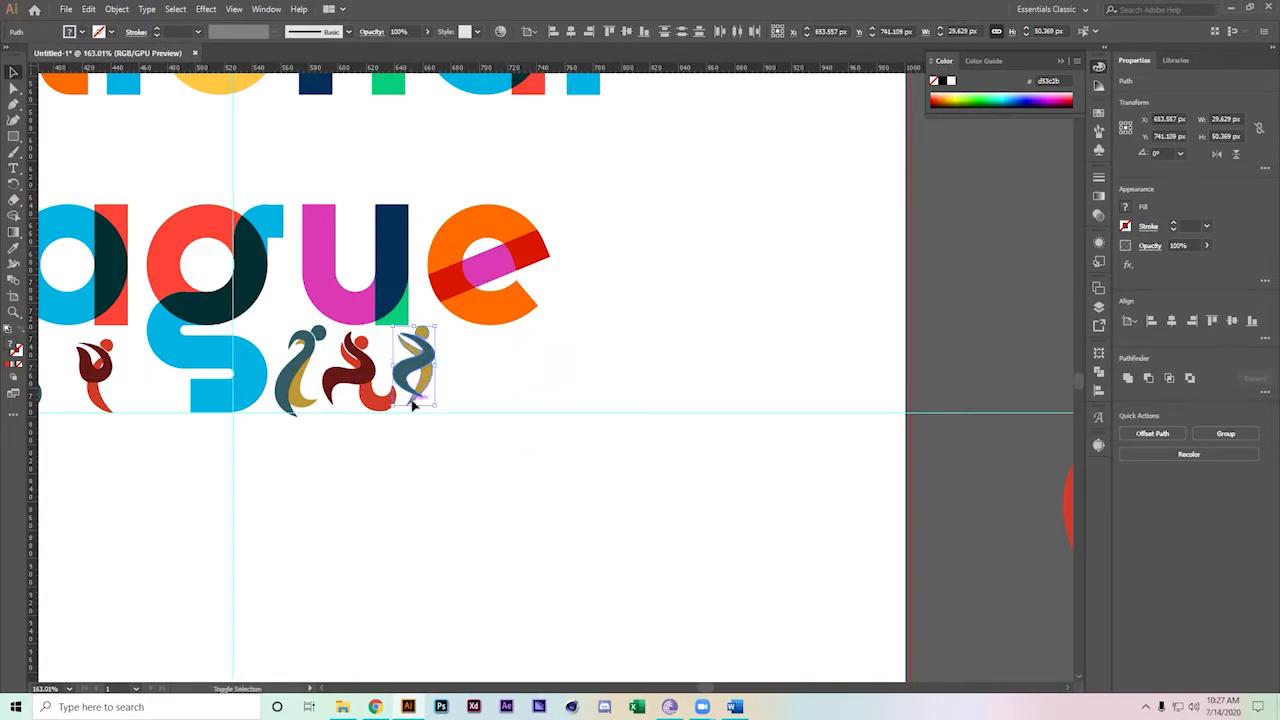
{"action": "left_click_drag", "start_coordinate": [418, 368], "coordinate": [519, 375]}
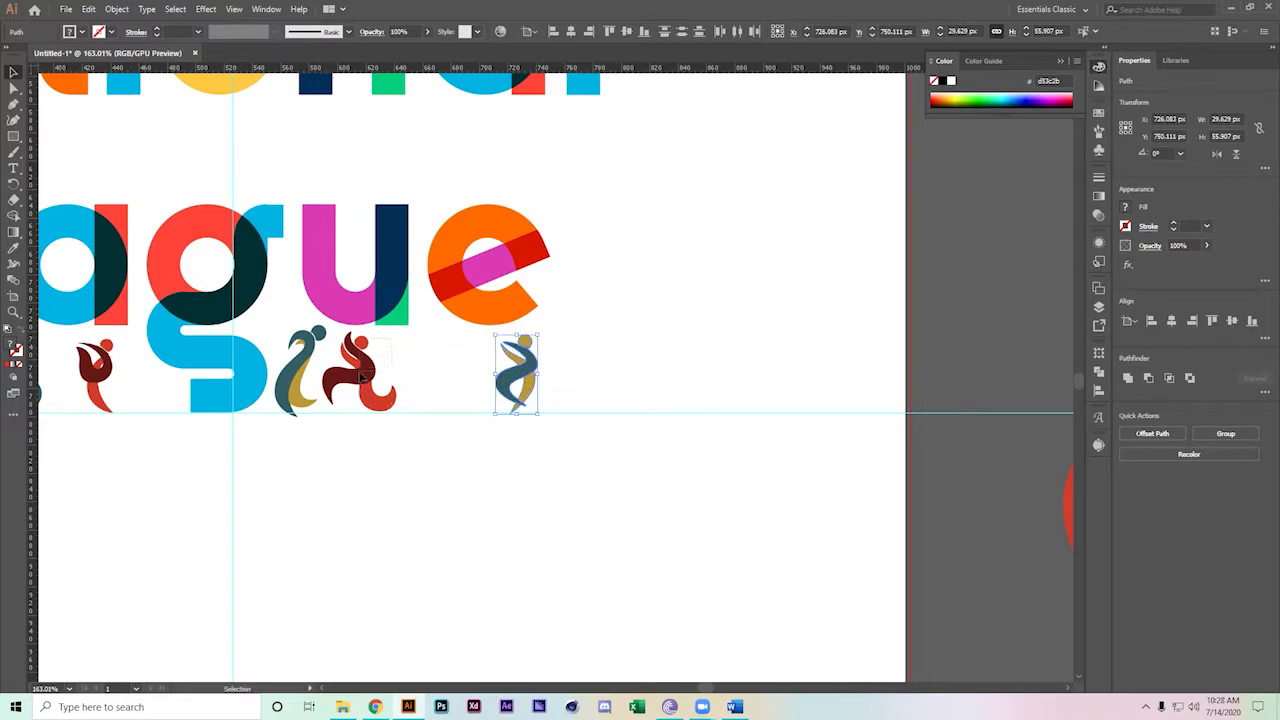
{"action": "left_click_drag", "start_coordinate": [343, 393], "coordinate": [415, 378]}
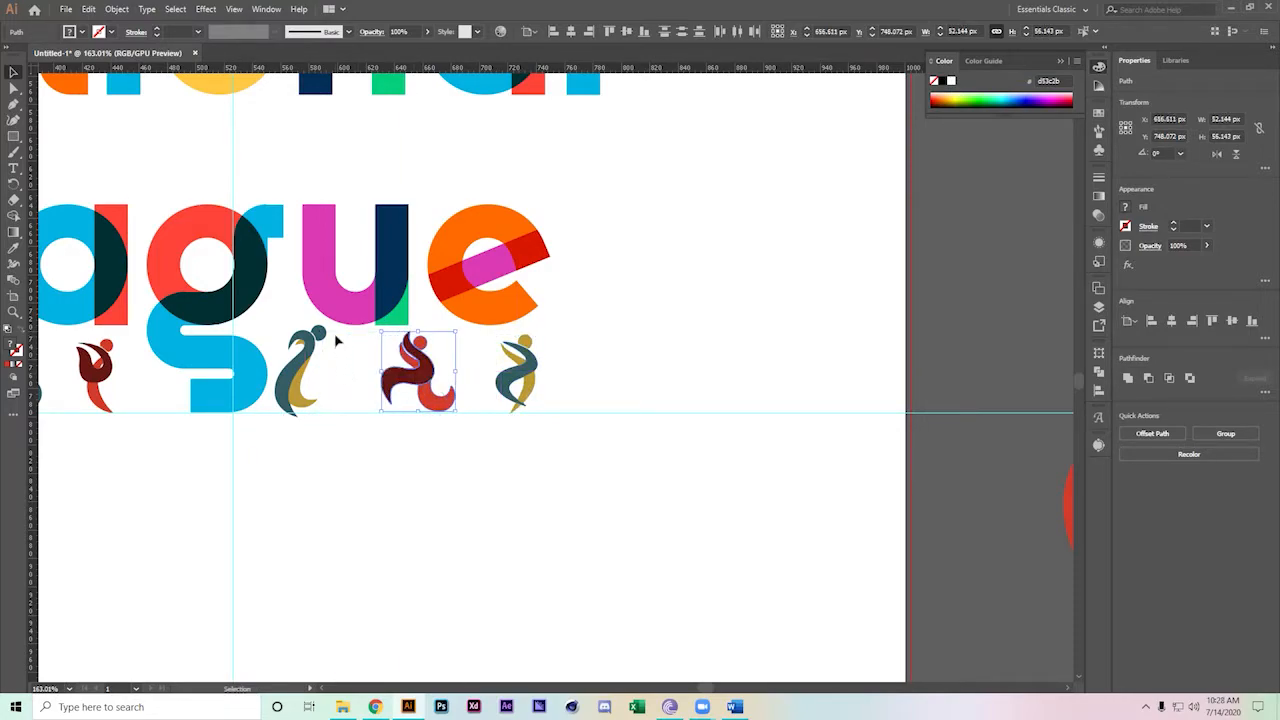
Move and resize the teal figure, then select the black bar behind the initials
{"action": "left_click_drag", "start_coordinate": [295, 390], "coordinate": [320, 375]}
{"action": "left_click_drag", "start_coordinate": [324, 324], "coordinate": [331, 330]}
{"action": "left_click", "coordinate": [395, 490]}
{"action": "left_click_drag", "start_coordinate": [396, 490], "coordinate": [373, 461]}
{"action": "left_click_drag", "start_coordinate": [373, 461], "coordinate": [475, 438]}
{"action": "left_click", "coordinate": [408, 430]}
Delete the black rectangle behind GNL and reselect the G, N and L letter outlines
{"action": "key", "text": "Delete"}
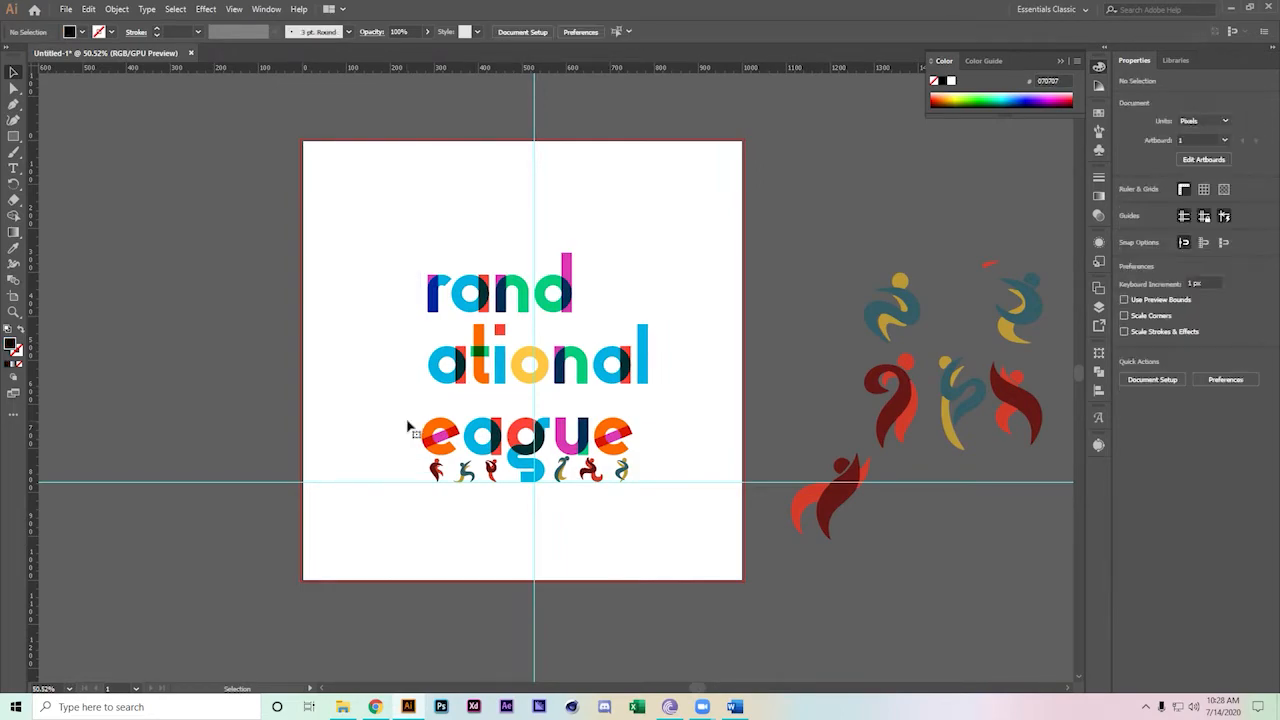
{"action": "left_click_drag", "start_coordinate": [362, 194], "coordinate": [398, 566]}
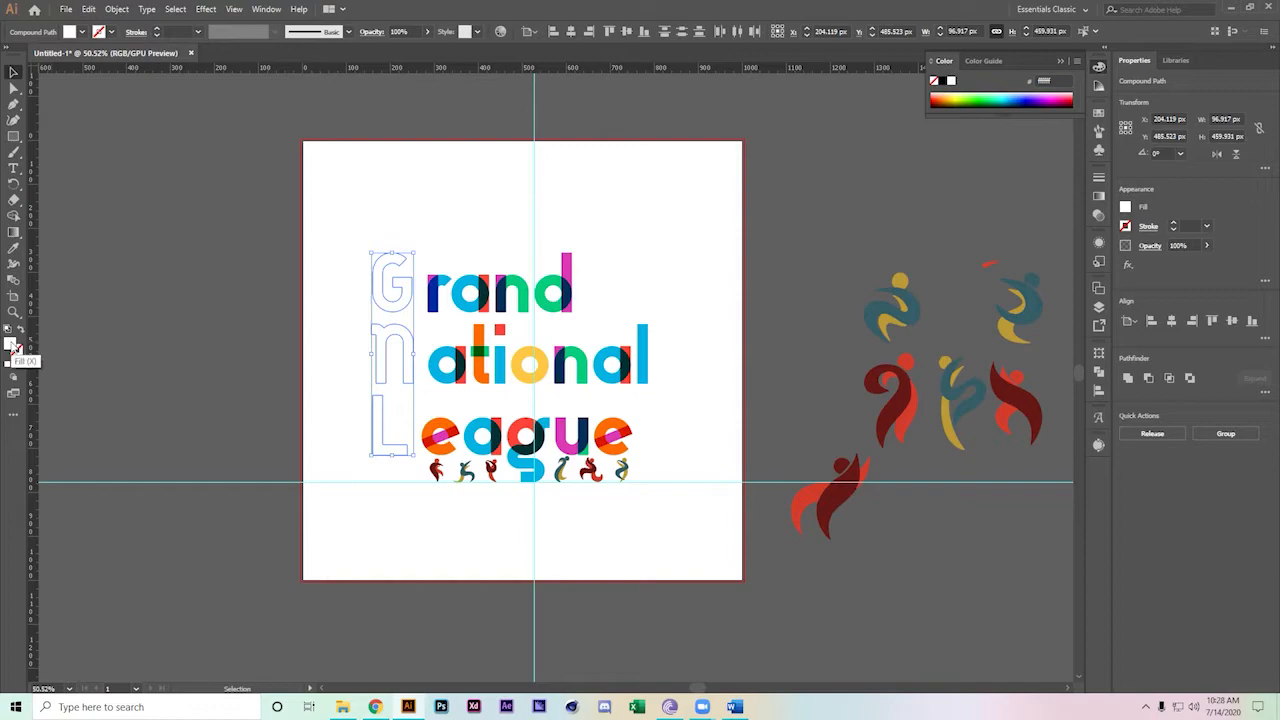
{"action": "left_click", "coordinate": [13, 347]}
{"action": "left_click", "coordinate": [332, 545]}
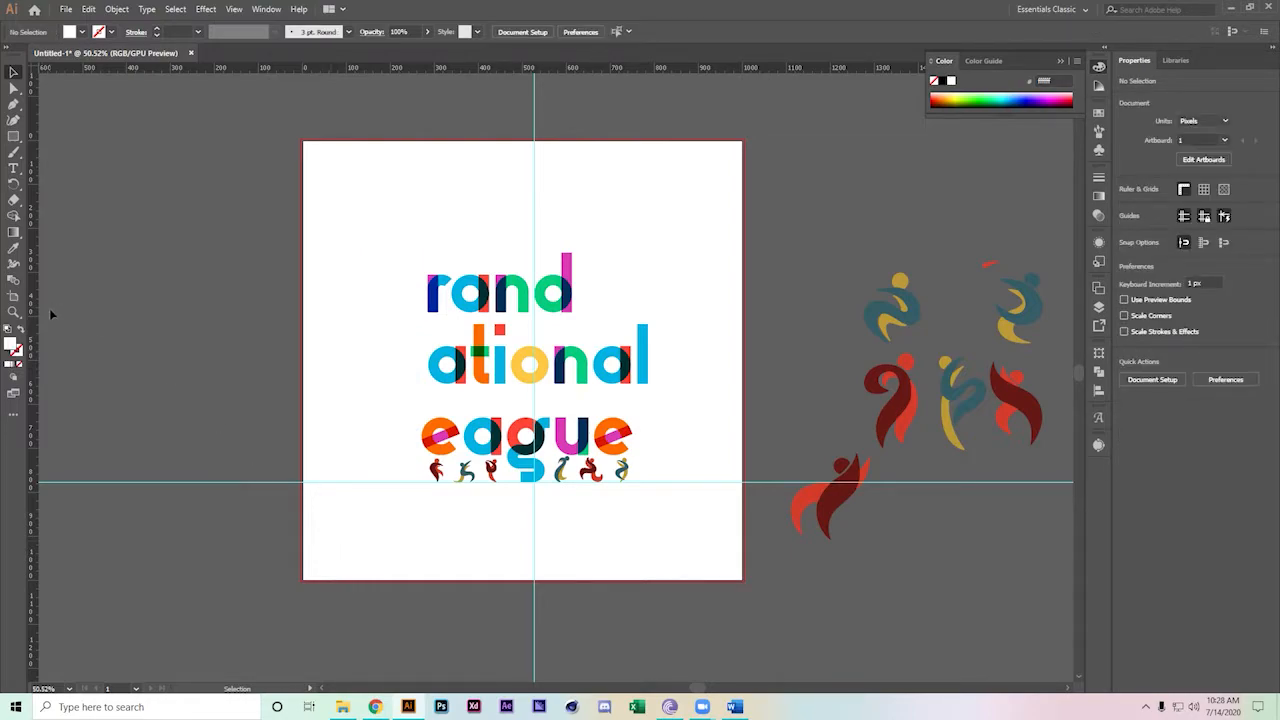
{"action": "left_click_drag", "start_coordinate": [332, 212], "coordinate": [404, 562]}
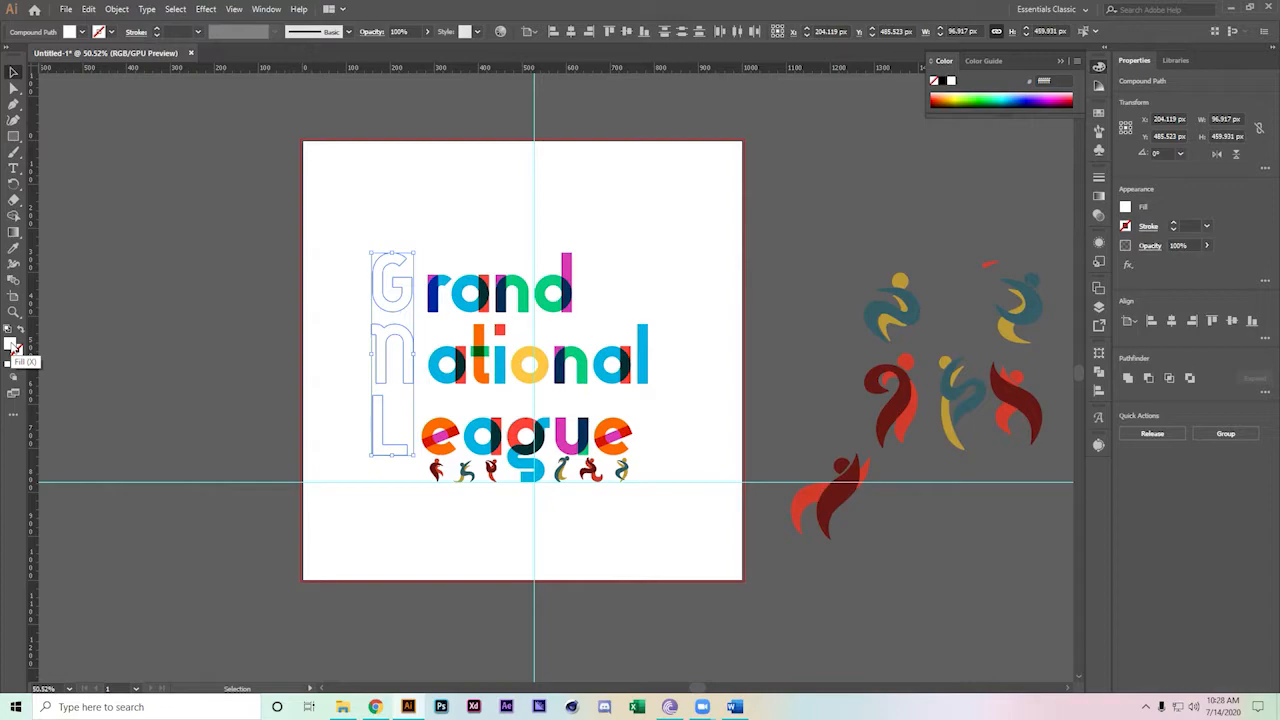
Draw a rectangle around the G and fill it with the magenta sampled from 'rand'
{"action": "left_click", "coordinate": [13, 136]}
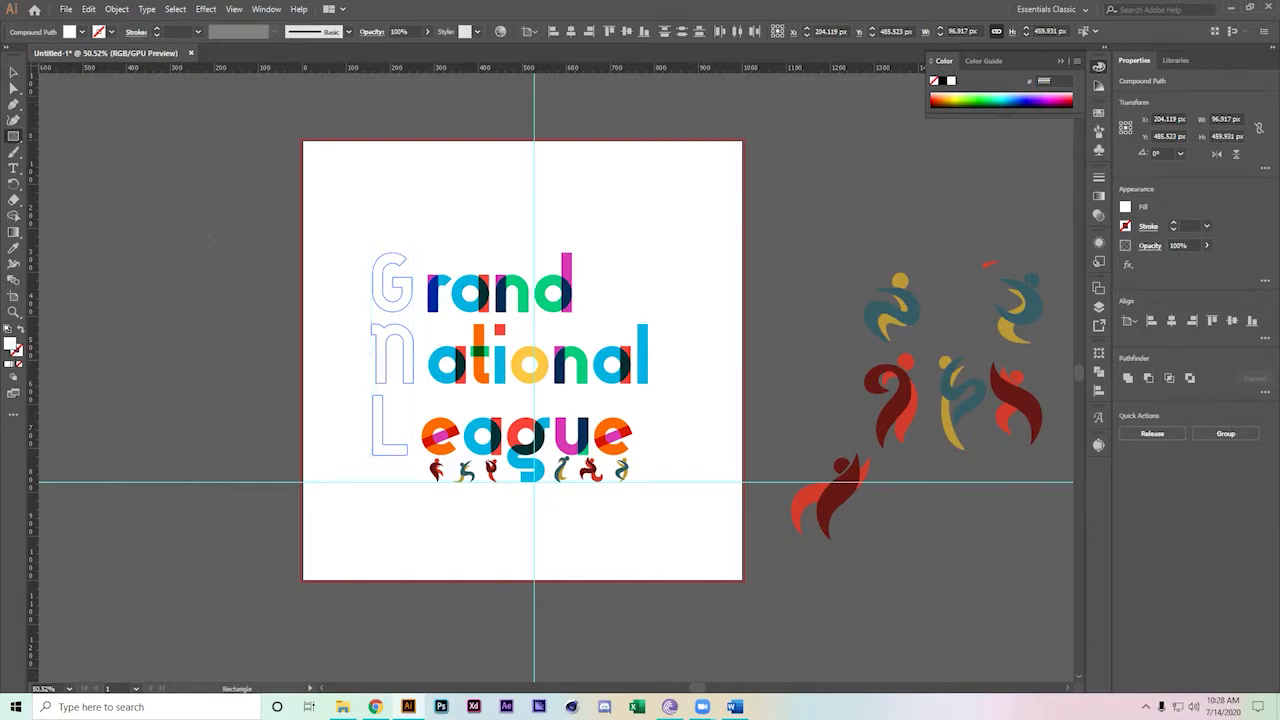
{"action": "left_click_drag", "start_coordinate": [341, 253], "coordinate": [423, 313]}
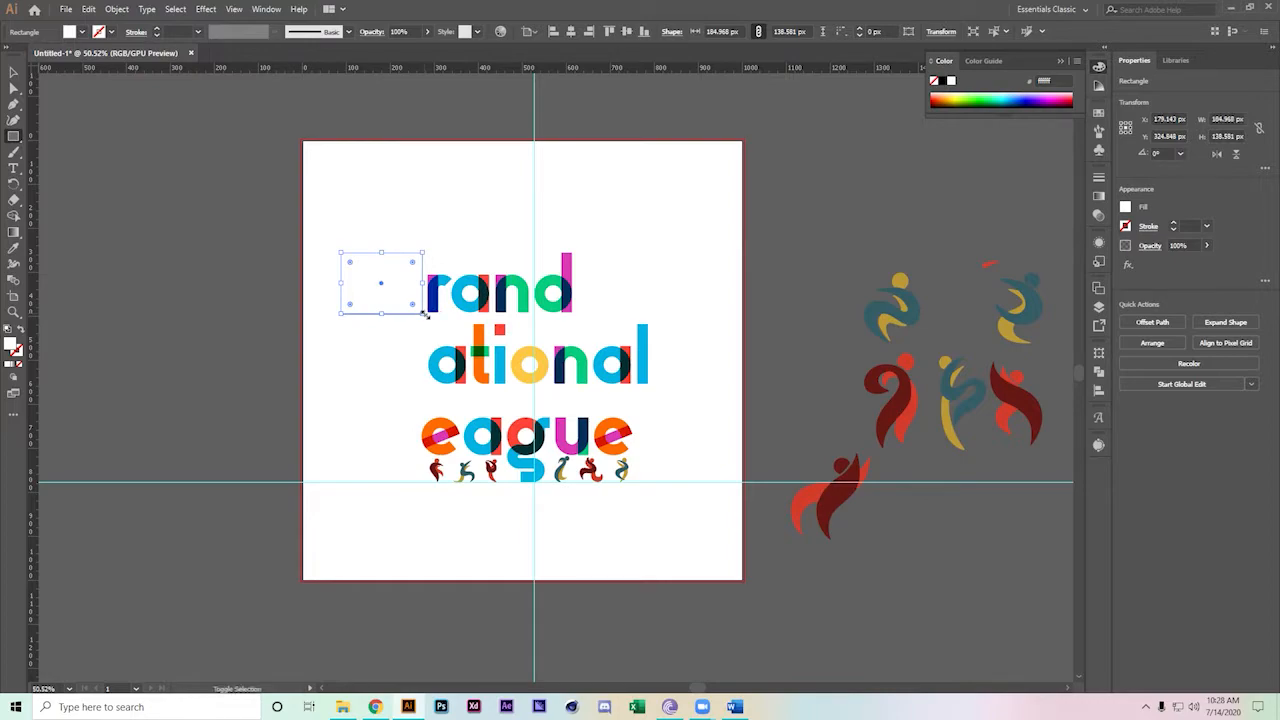
{"action": "left_click", "coordinate": [13, 247]}
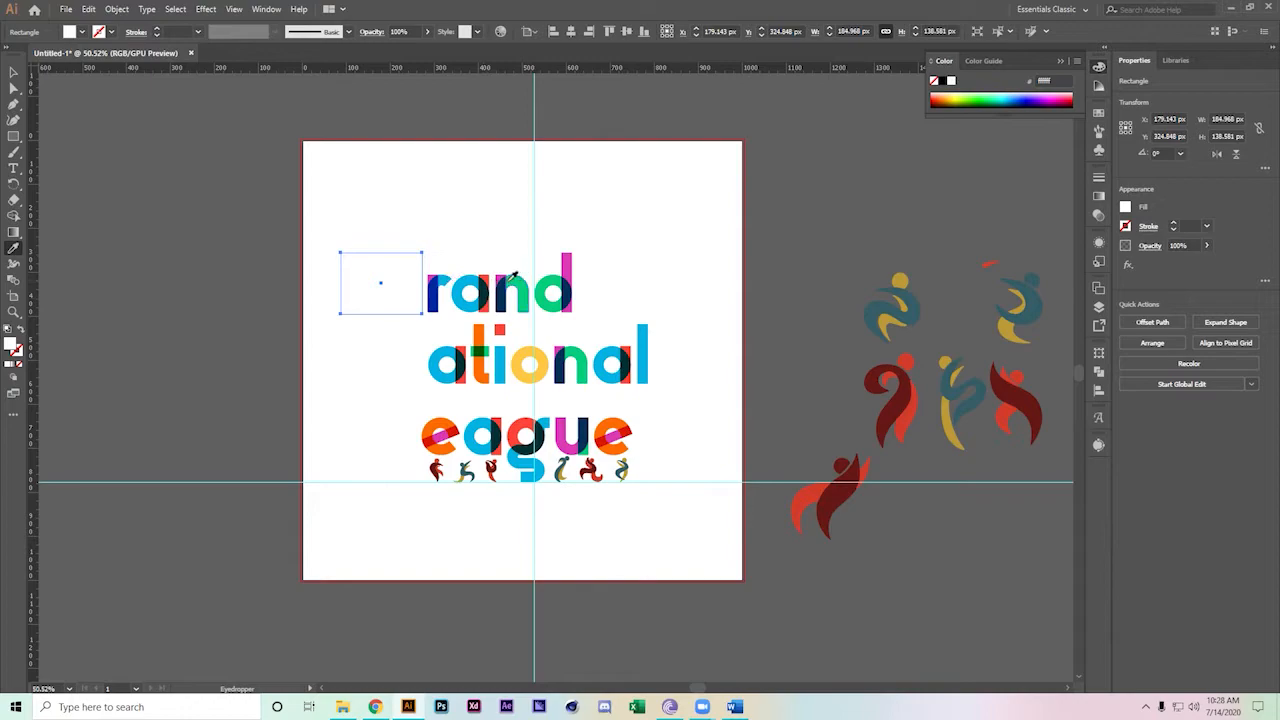
{"action": "left_click", "coordinate": [506, 272]}
{"action": "left_click", "coordinate": [13, 72]}
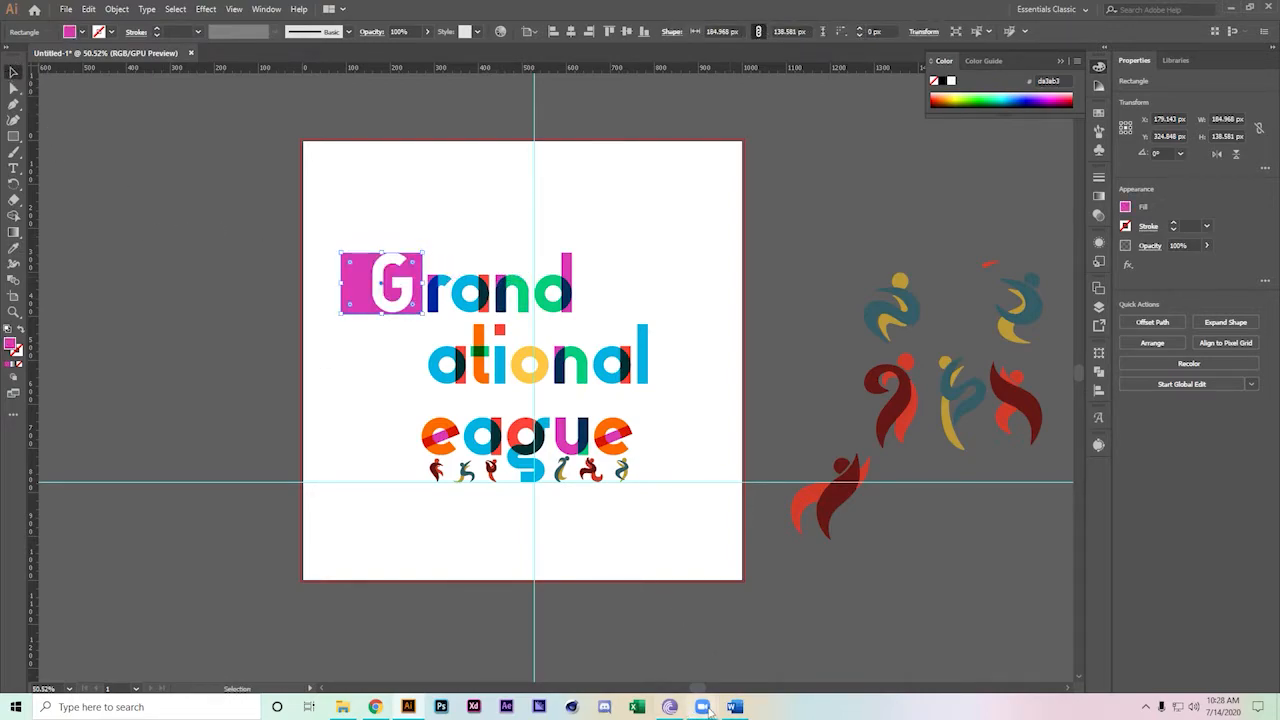
Share the whole screen in the Zoom meeting
{"action": "mouse_move", "coordinate": [702, 707]}
{"action": "left_click", "coordinate": [768, 655]}
{"action": "left_click", "coordinate": [521, 678]}
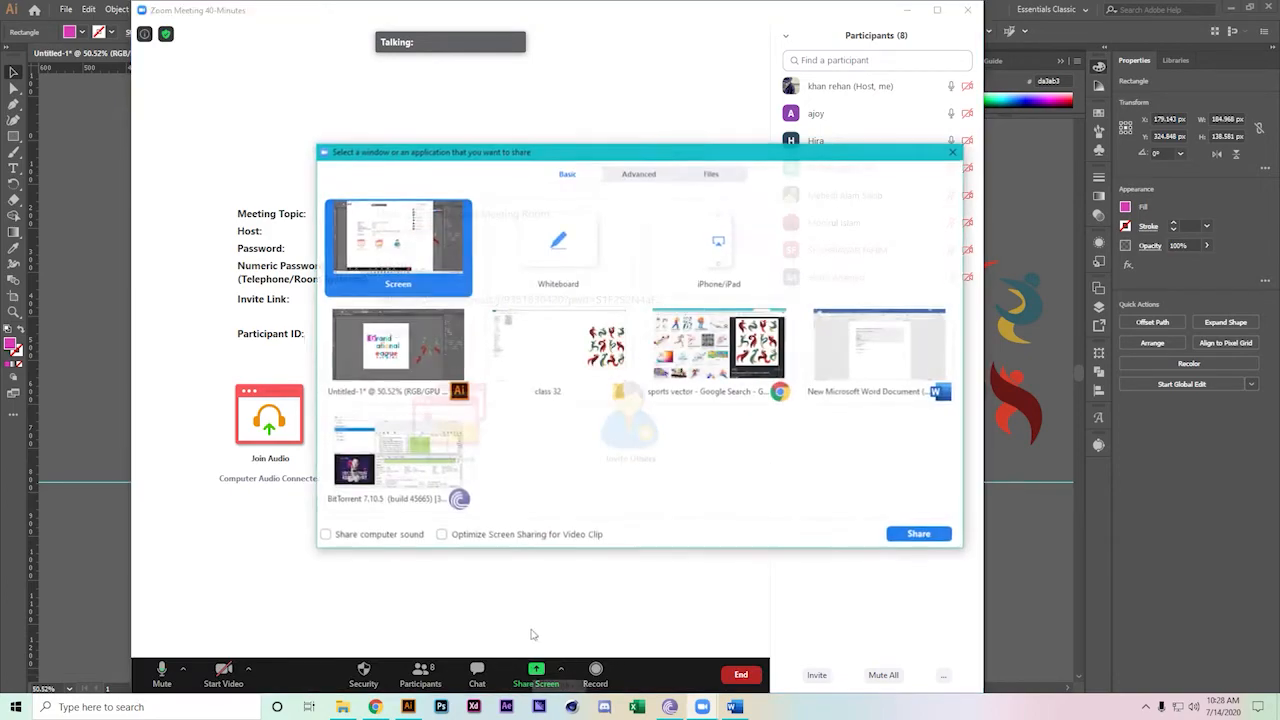
{"action": "double_click", "coordinate": [383, 268]}
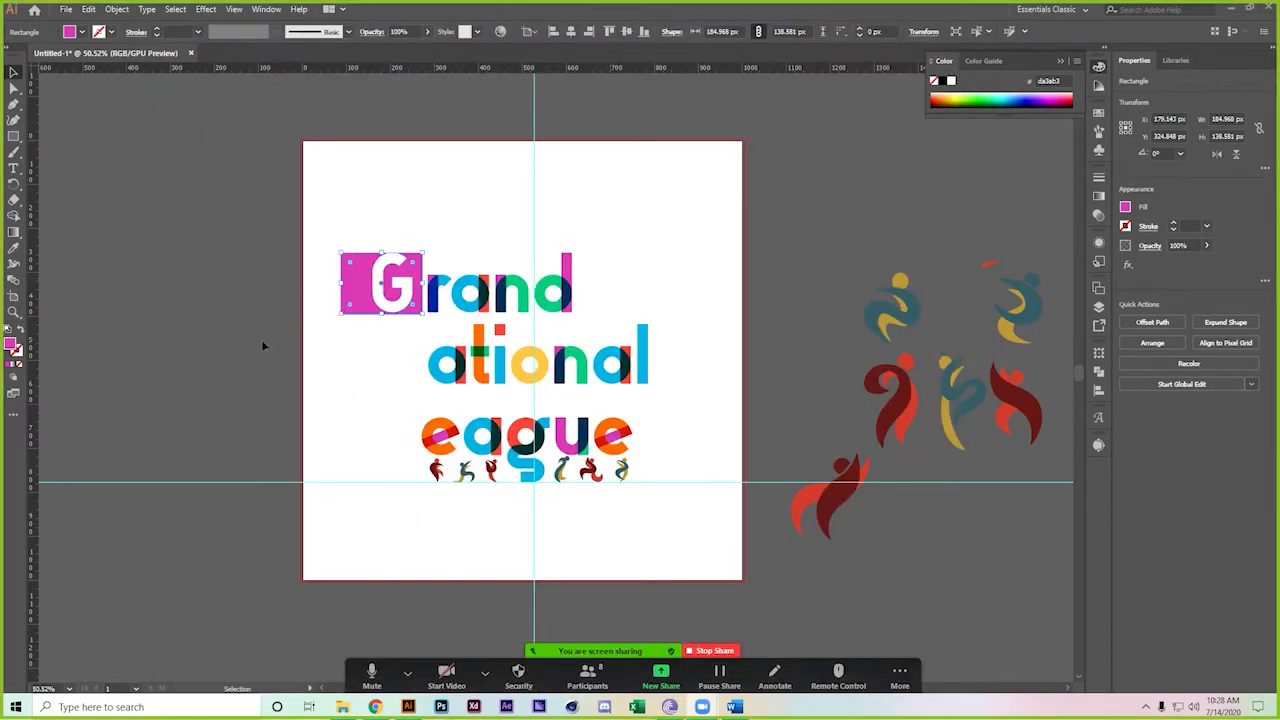
Copy the magenta square straight down below the G
{"action": "left_click", "coordinate": [338, 198]}
{"action": "left_click_drag", "start_coordinate": [368, 285], "coordinate": [366, 343]}
{"action": "scroll", "coordinate": [366, 343], "scroll_direction": "down", "scroll_amount": 5}
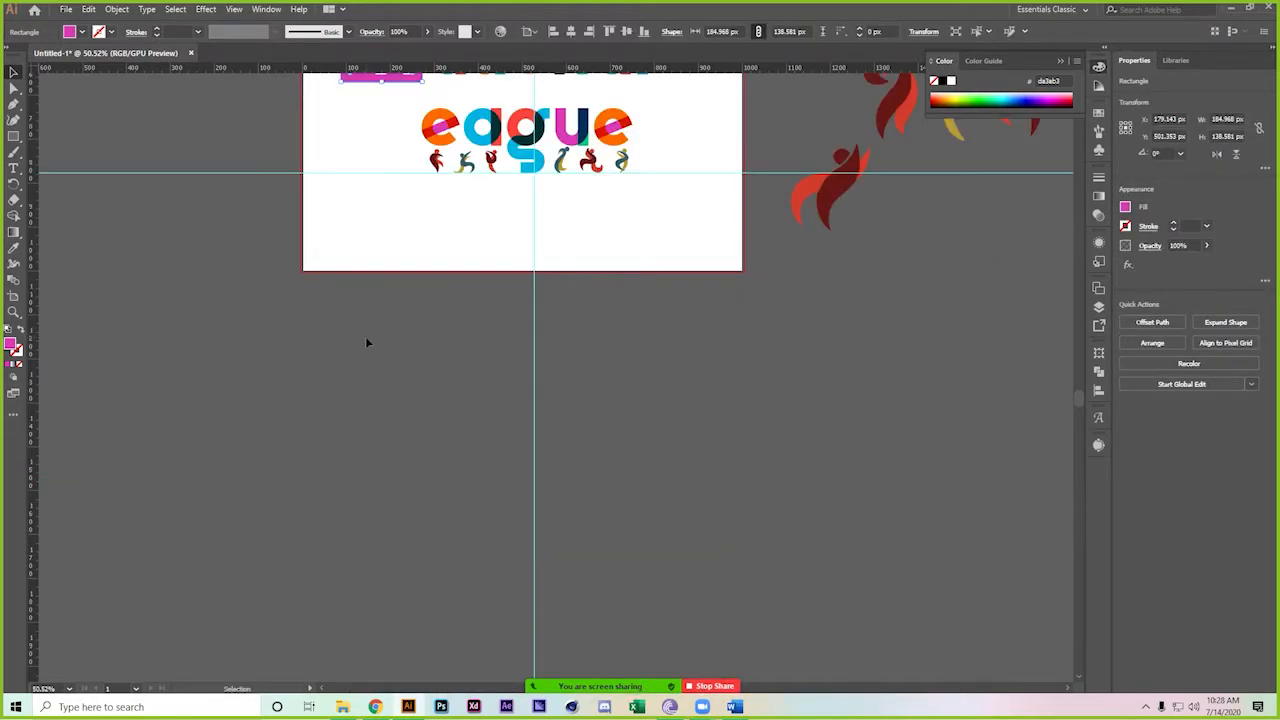
Nudge the copied square into line behind N and recolour it orange sampled from the t
{"action": "scroll", "coordinate": [371, 317], "scroll_direction": "up", "scroll_amount": 4}
{"action": "key", "text": "Up"}
{"action": "key", "text": "Up"}
{"action": "key", "text": "Up"}
{"action": "key", "text": "Up"}
{"action": "key", "text": "Up"}
{"action": "key", "text": "Up"}
{"action": "key", "text": "Up"}
{"action": "key", "text": "Up"}
{"action": "key", "text": "Up"}
{"action": "key", "text": "Up"}
{"action": "key", "text": "Up"}
{"action": "key", "text": "Up"}
{"action": "key", "text": "Up"}
{"action": "key", "text": "Up"}
{"action": "key", "text": "Up"}
{"action": "key", "text": "Up"}
{"action": "key", "text": "Up"}
{"action": "key", "text": "Up"}
{"action": "key", "text": "Up"}
{"action": "key", "text": "Up"}
{"action": "key", "text": "Up"}
{"action": "key", "text": "Up"}
{"action": "key", "text": "Up"}
{"action": "key", "text": "Up"}
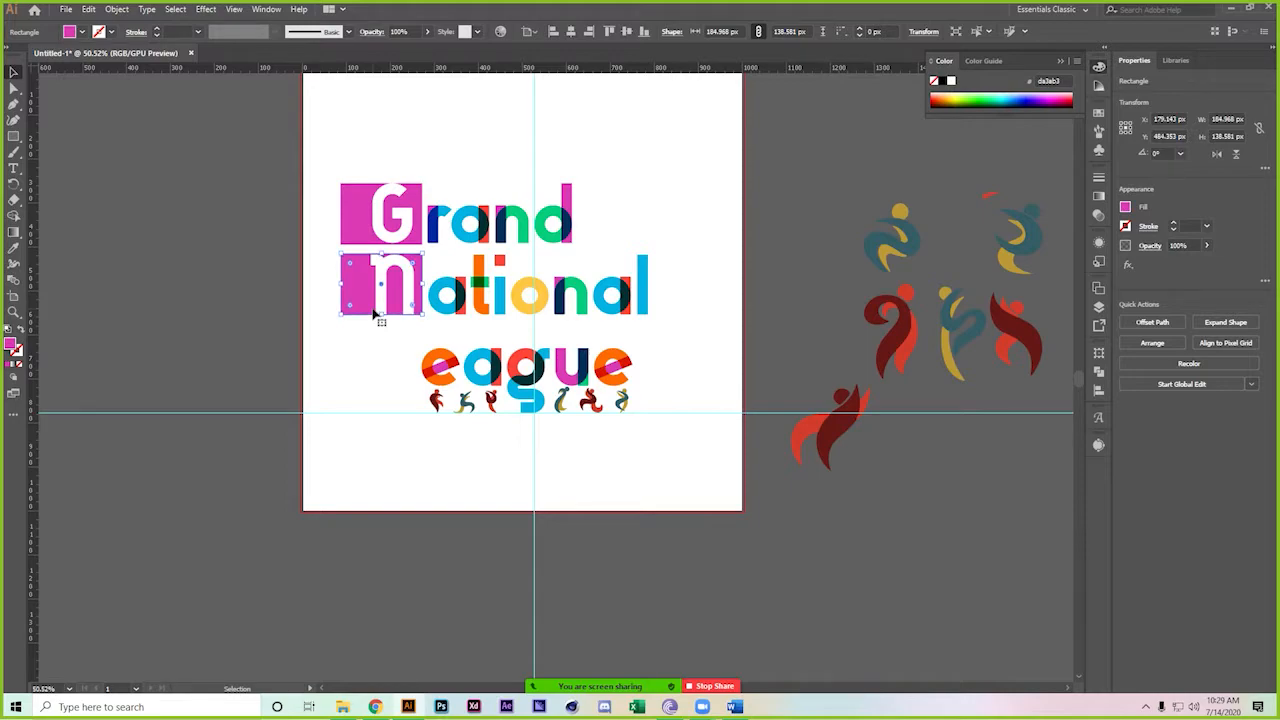
{"action": "key", "text": "i"}
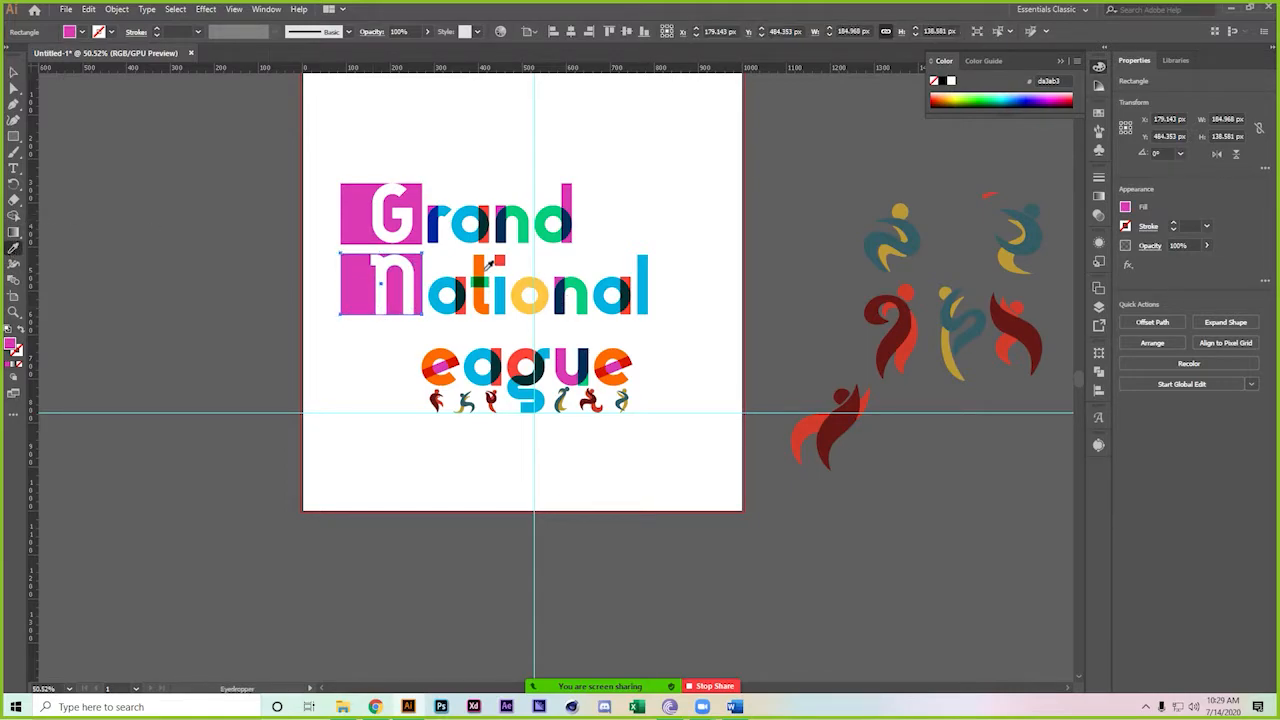
{"action": "left_click", "coordinate": [484, 264]}
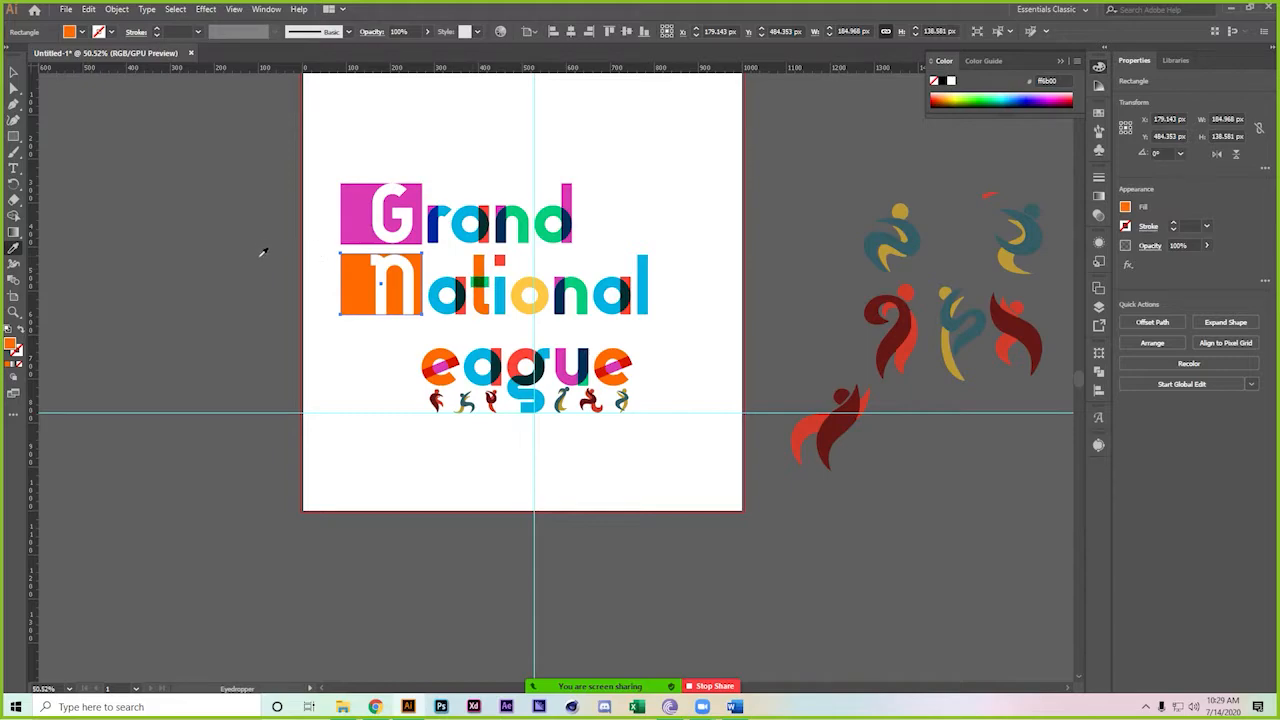
{"action": "left_click", "coordinate": [14, 73]}
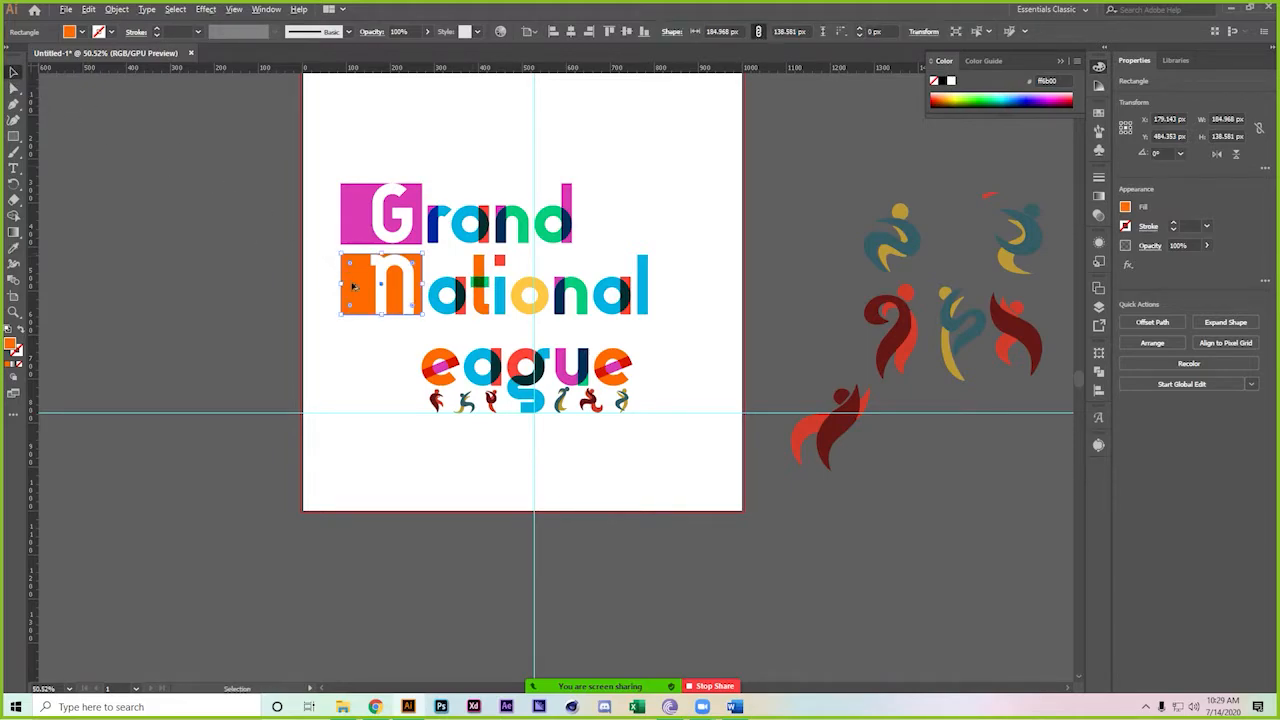
Copy the orange square down beside 'eague', align it, and fill it blue to form the L
{"action": "left_click_drag", "start_coordinate": [348, 283], "coordinate": [370, 369]}
{"action": "left_click_drag", "start_coordinate": [370, 369], "coordinate": [374, 370]}
{"action": "key", "text": "Up"}
{"action": "key", "text": "Up"}
{"action": "key", "text": "Up"}
{"action": "key", "text": "Up"}
{"action": "key", "text": "Up"}
{"action": "key", "text": "Up"}
{"action": "key", "text": "Up"}
{"action": "key", "text": "Up"}
{"action": "key", "text": "Up"}
{"action": "key", "text": "Up"}
{"action": "key", "text": "Up"}
{"action": "key", "text": "Up"}
{"action": "key", "text": "Up"}
{"action": "key", "text": "Up"}
{"action": "key", "text": "Up"}
{"action": "key", "text": "Up"}
{"action": "key", "text": "Up"}
{"action": "key", "text": "Up"}
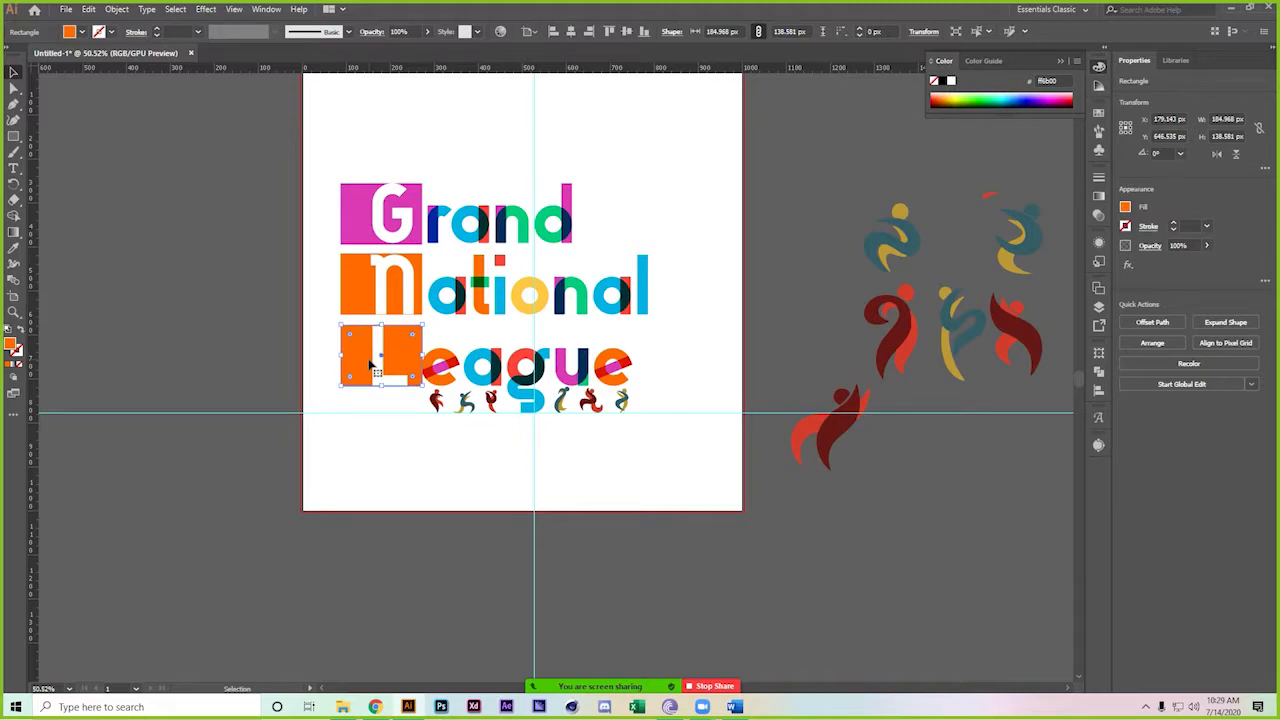
{"action": "left_click", "coordinate": [13, 248]}
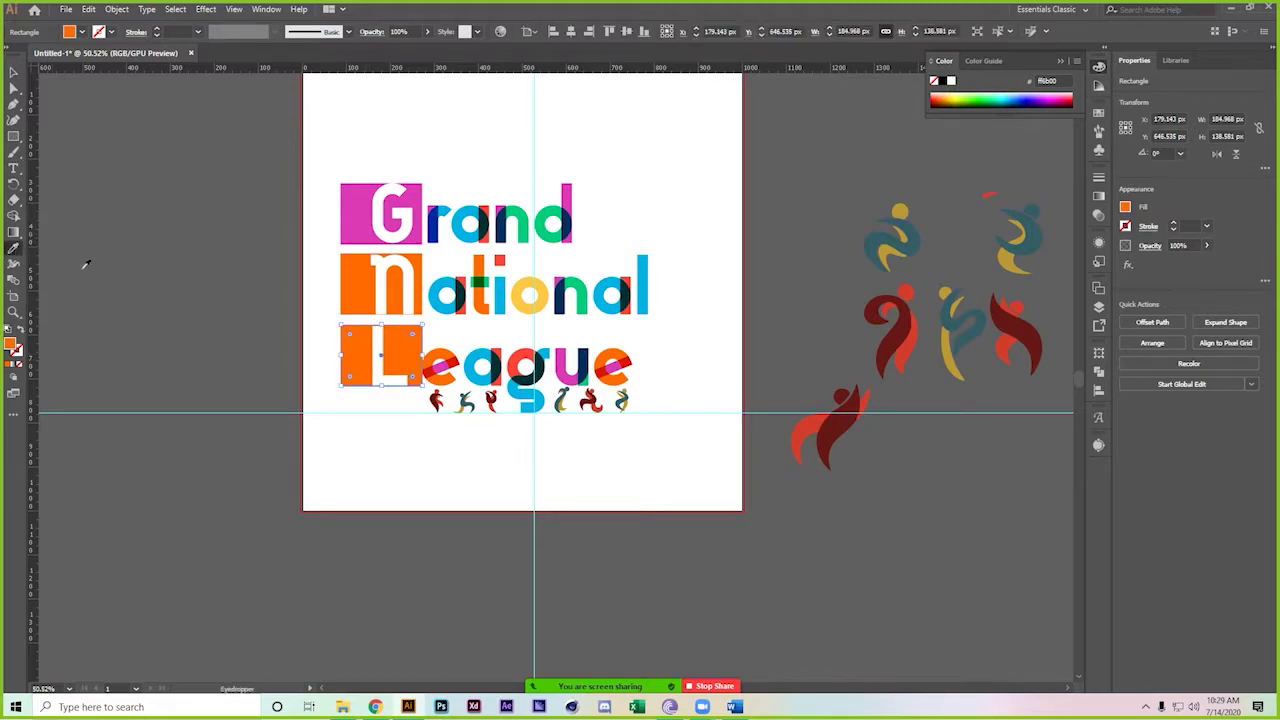
{"action": "left_click", "coordinate": [480, 366]}
{"action": "left_click", "coordinate": [13, 72]}
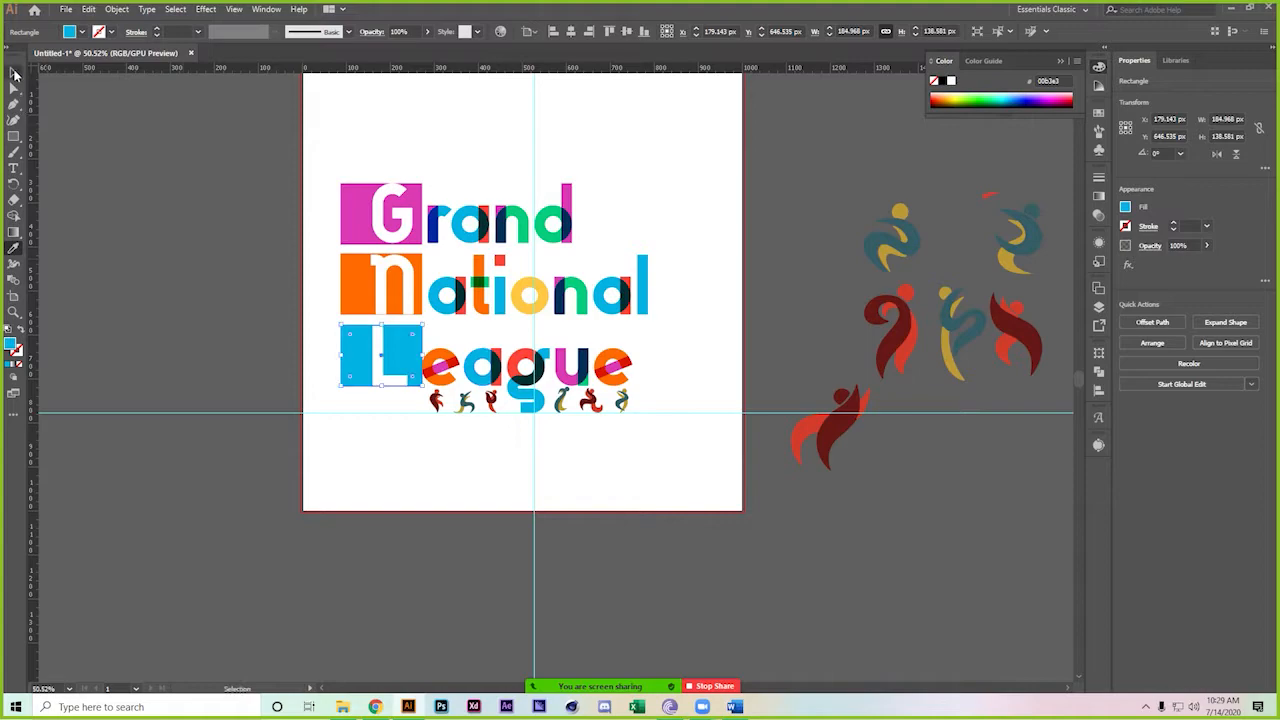
{"action": "left_click", "coordinate": [142, 125]}
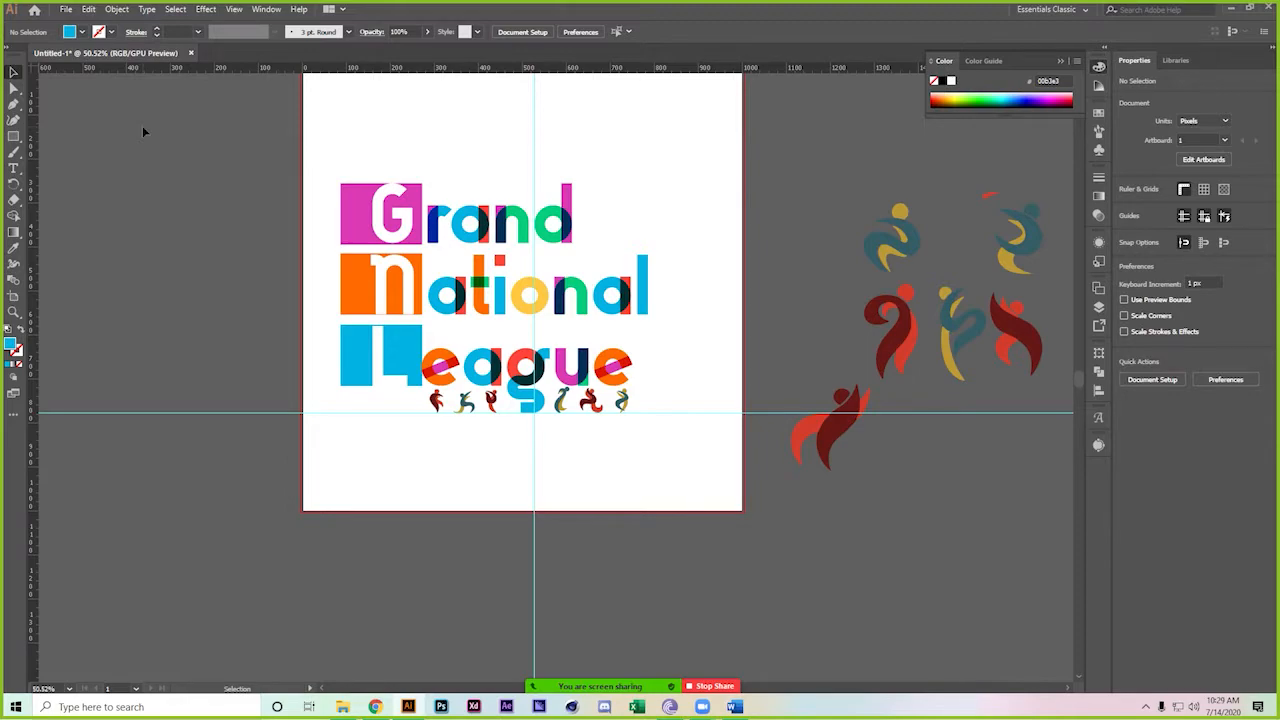
Inspect the orange and pink squares behind N and G by selecting them, then deselect
{"action": "left_click", "coordinate": [350, 305]}
{"action": "left_click", "coordinate": [349, 214]}
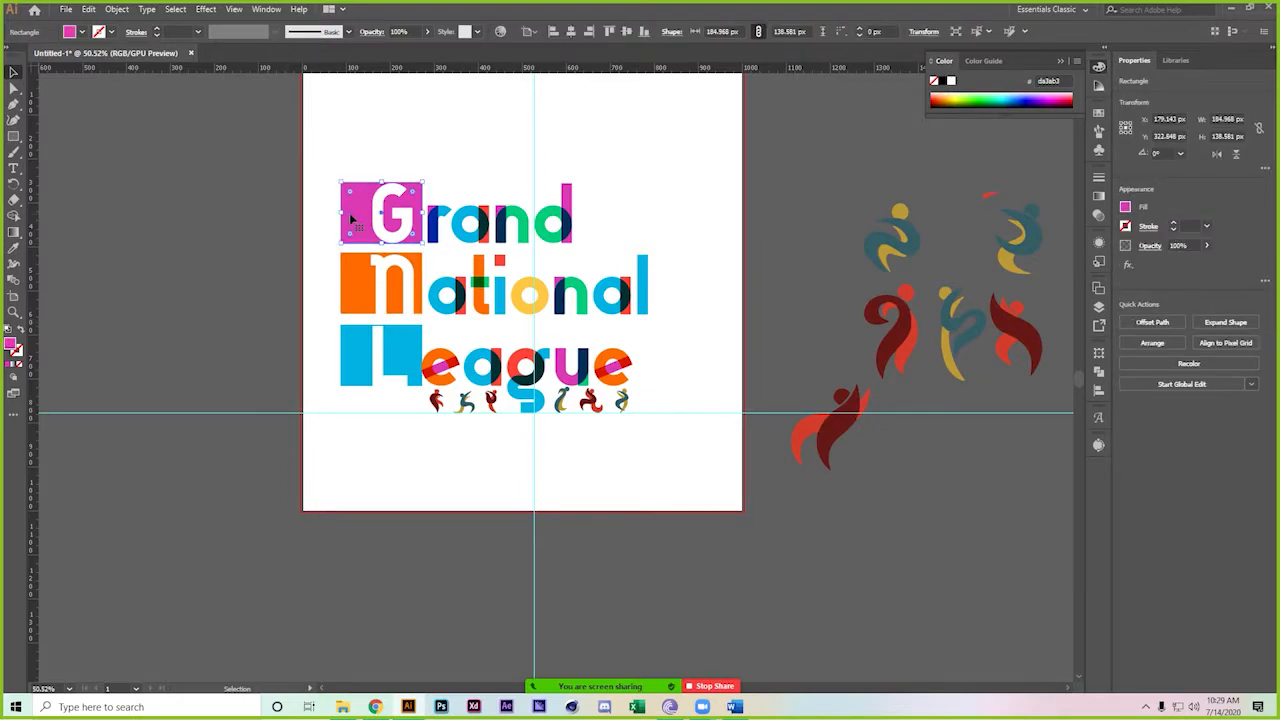
{"action": "left_click", "coordinate": [243, 265]}
{"action": "left_click", "coordinate": [364, 214]}
{"action": "left_click", "coordinate": [270, 265]}
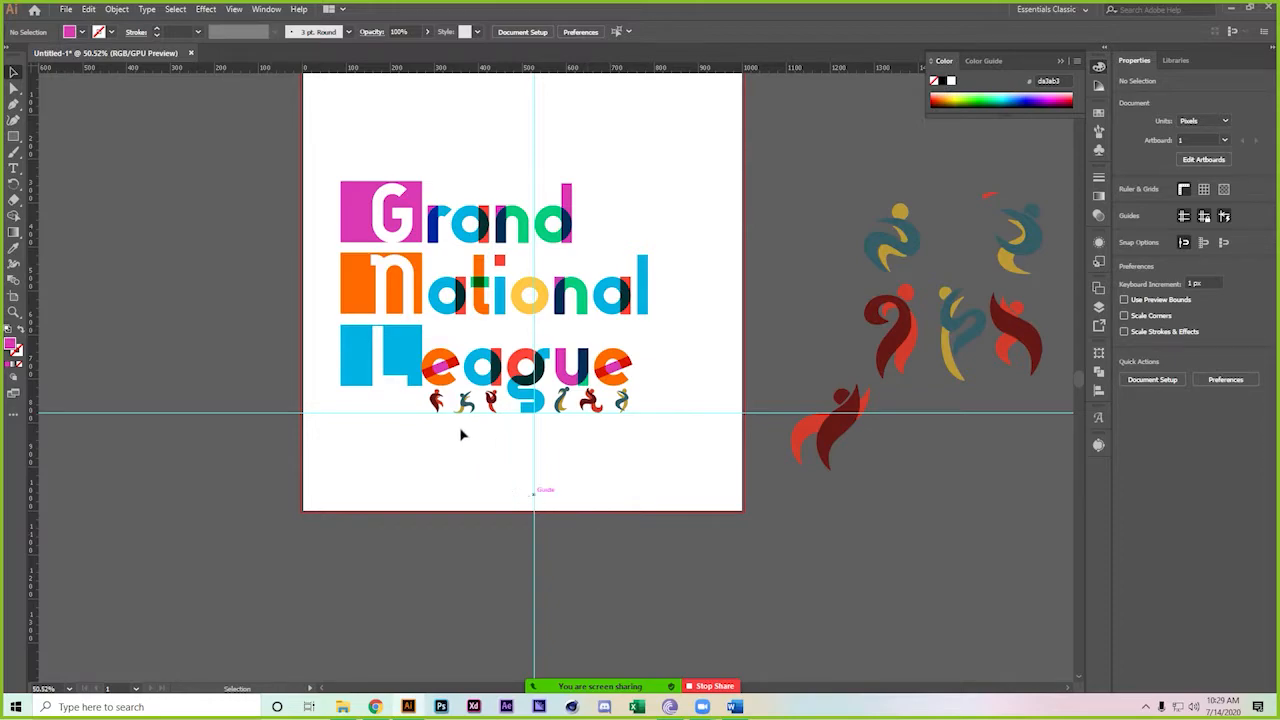
Delete the small sports figures under 'eag' and 'gue'
{"action": "left_click", "coordinate": [500, 406]}
{"action": "key", "text": "Delete"}
{"action": "left_click", "coordinate": [570, 405]}
{"action": "key", "text": "Delete"}
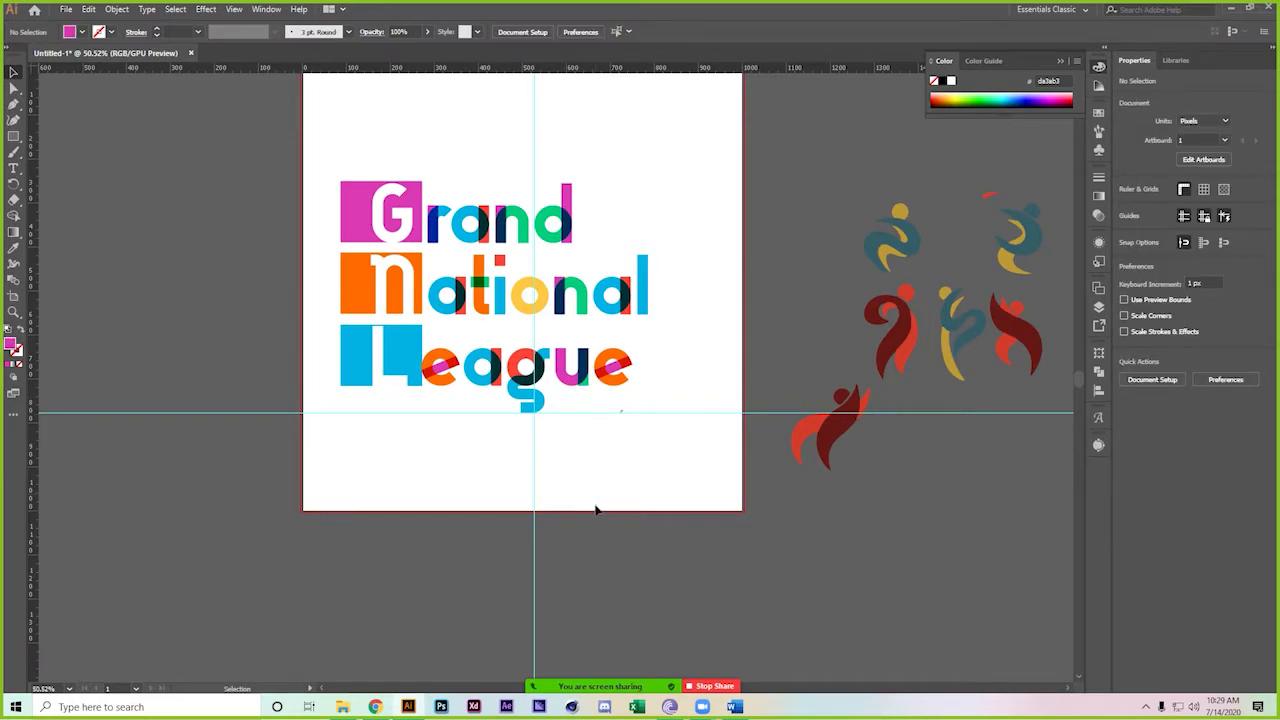
In the browser, open a new tab and enter 'abstract shape' in the address bar
{"action": "left_click", "coordinate": [378, 708]}
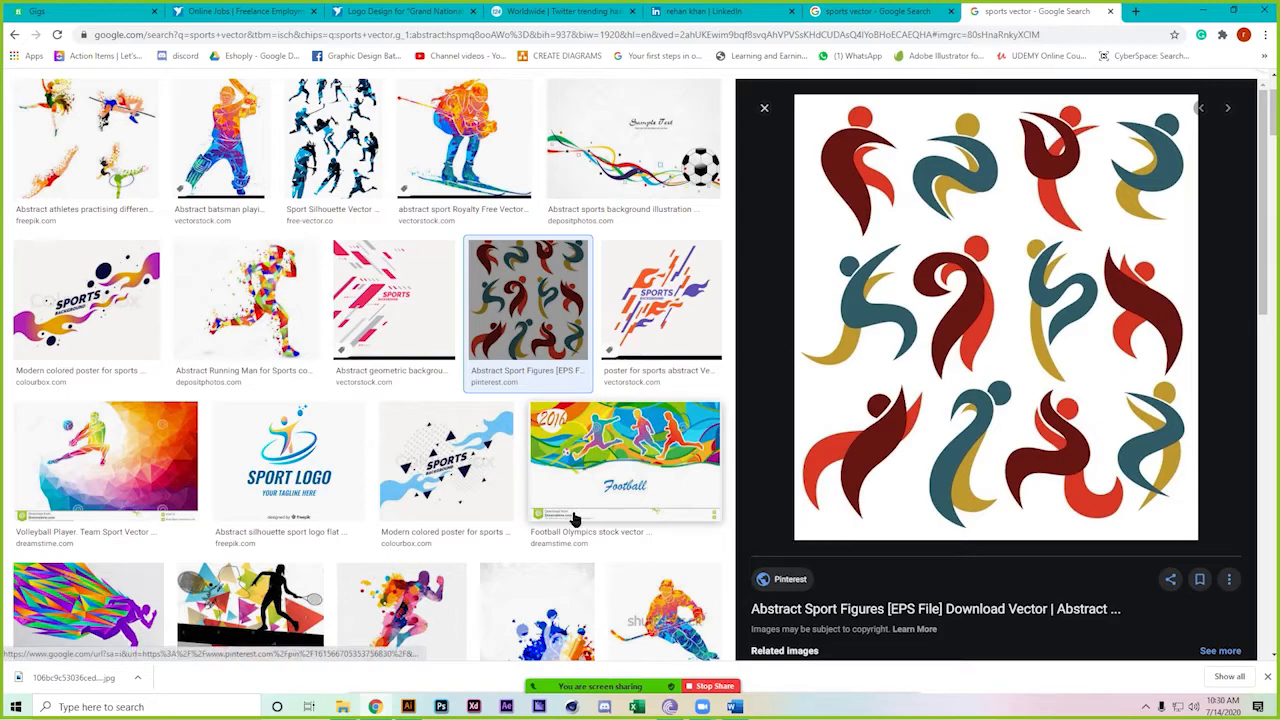
{"action": "left_click", "coordinate": [1137, 12]}
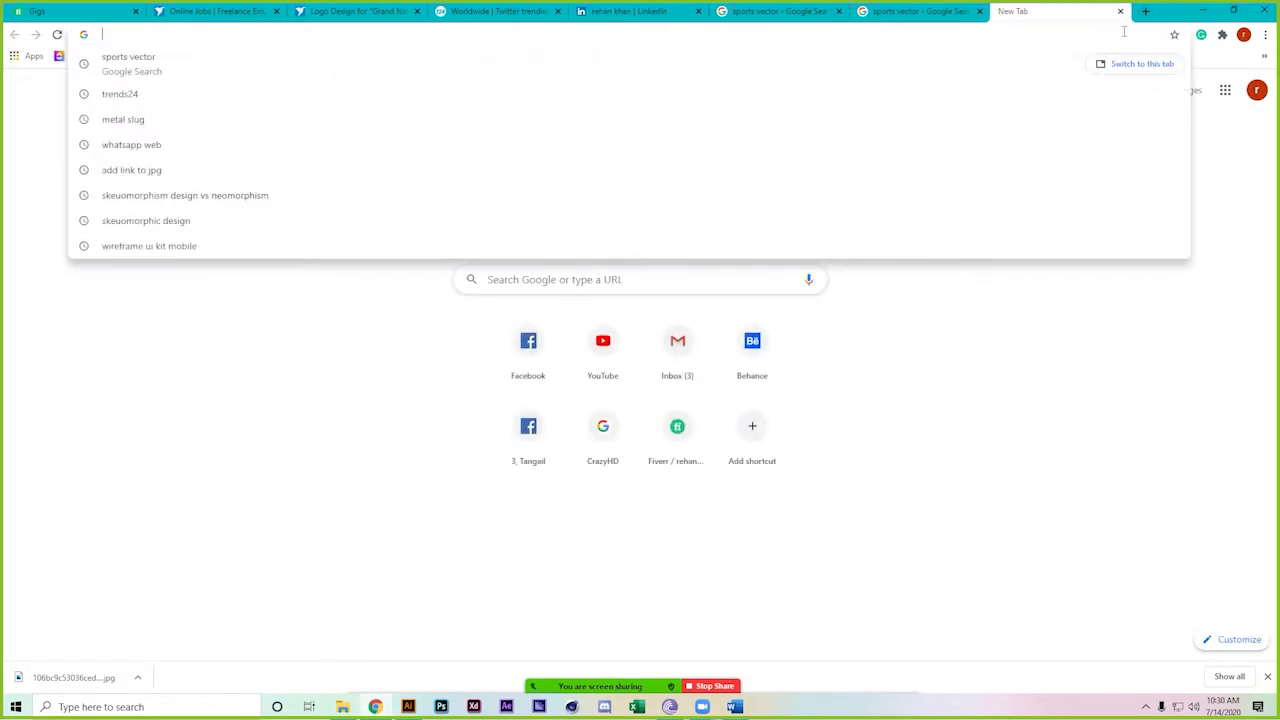
{"action": "type", "text": "abst"}
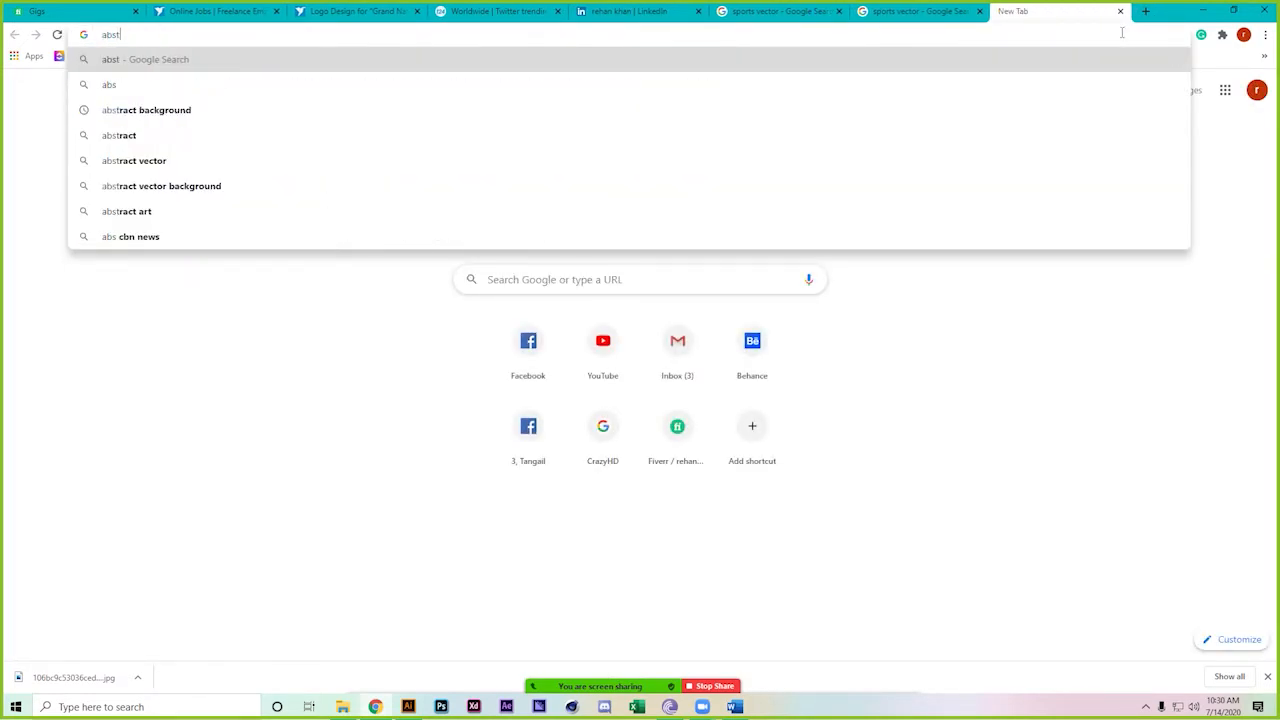
{"action": "type", "text": "ract shape"}
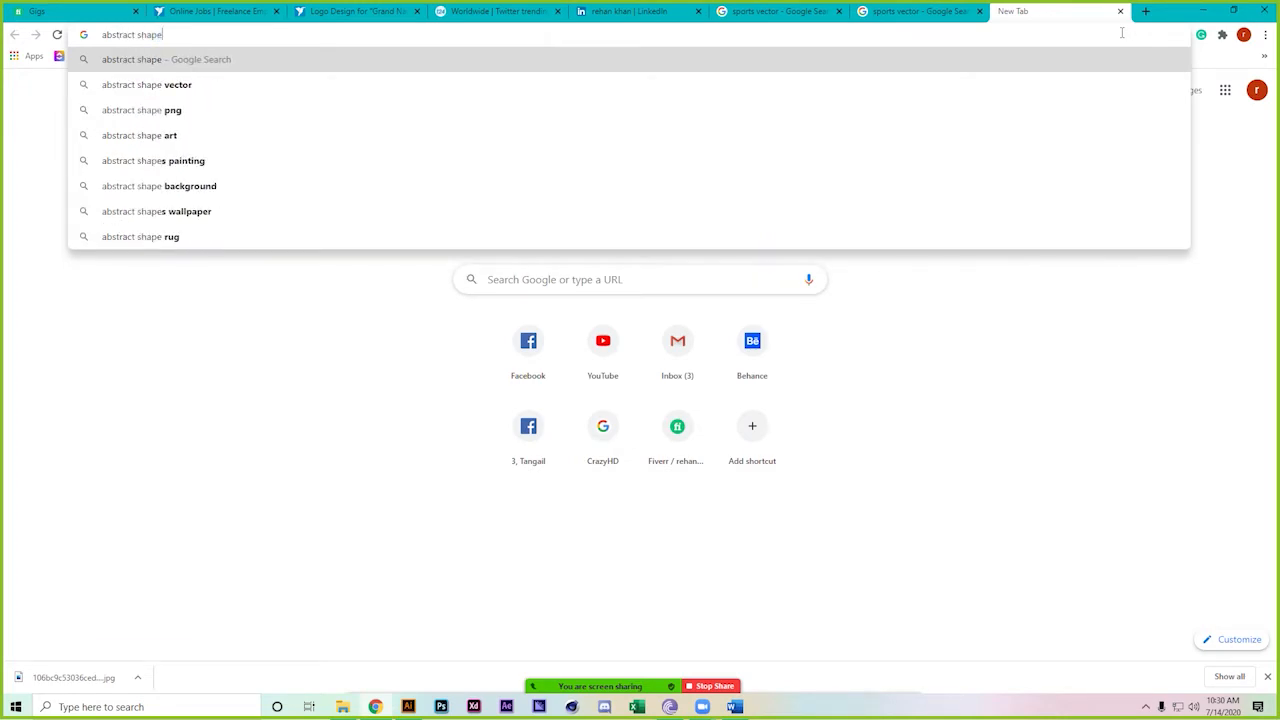
Search Google for 'abstract shape' and load the Freepik site in another tab
{"action": "key", "text": "Return"}
{"action": "key", "text": "ctrl+t"}
{"action": "type", "text": "free"}
{"action": "key", "text": "Return"}
Switch the 'abstract shape' search to image results, then return to Freepik
{"action": "left_click", "coordinate": [940, 11]}
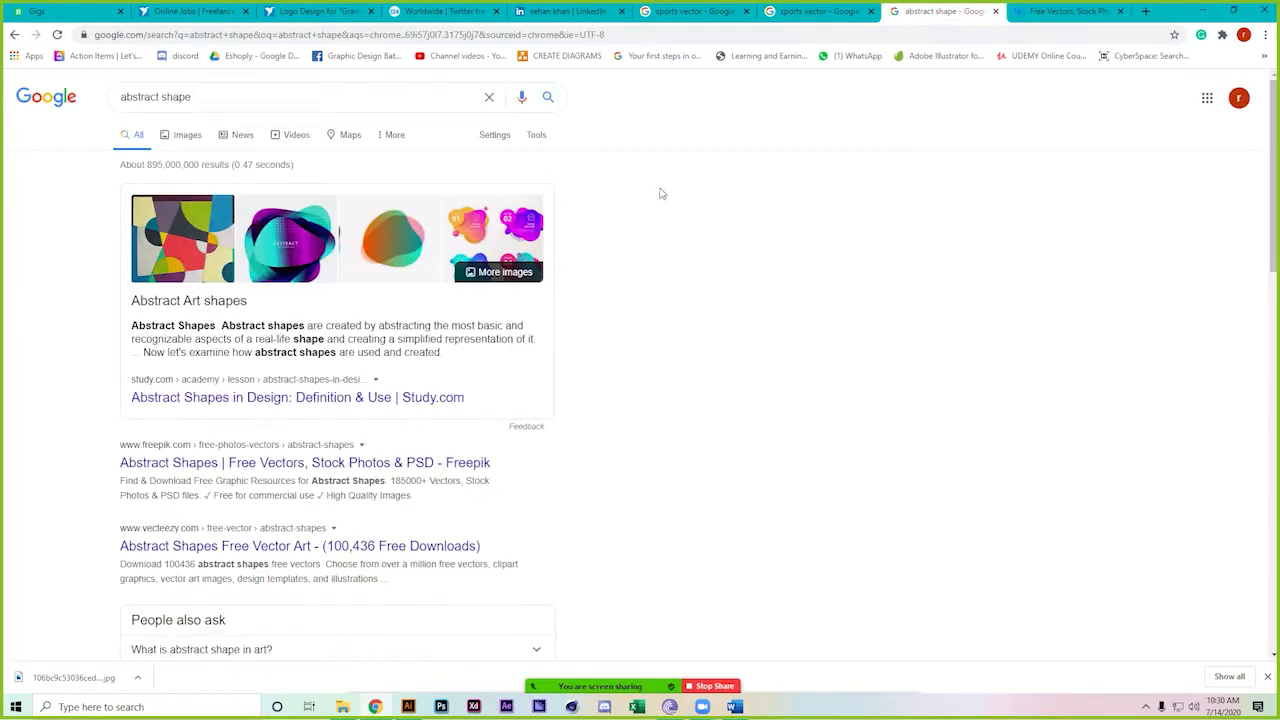
{"action": "left_click", "coordinate": [195, 140]}
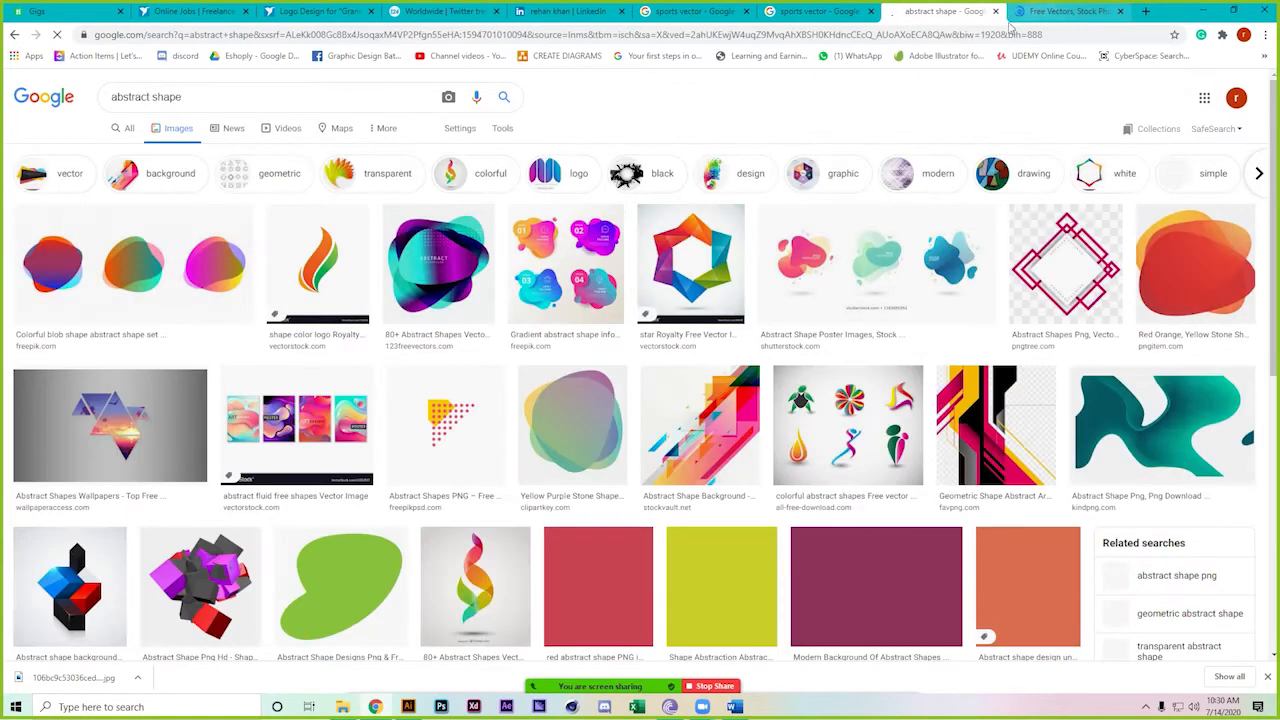
{"action": "left_click", "coordinate": [1062, 11]}
Search Freepik for 'abstract shapes', browse the results, then return to the contest page
{"action": "type", "text": "abstra"}
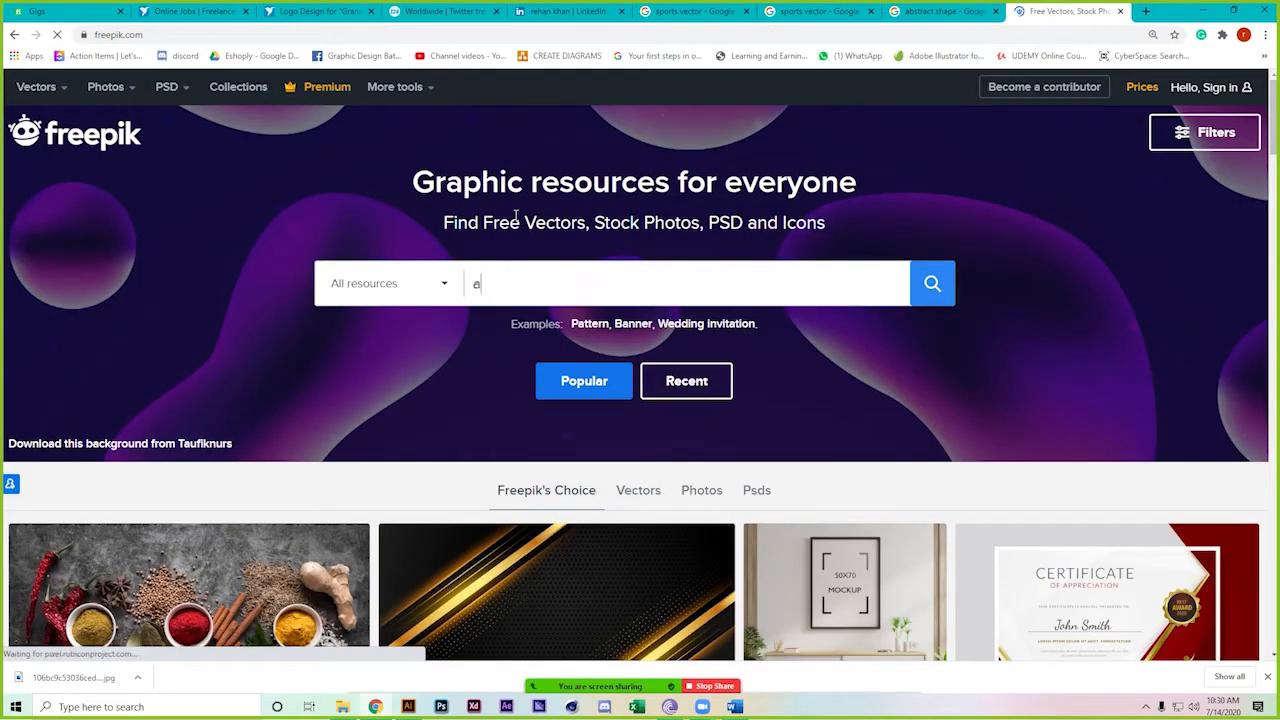
{"action": "type", "text": "ct shapes"}
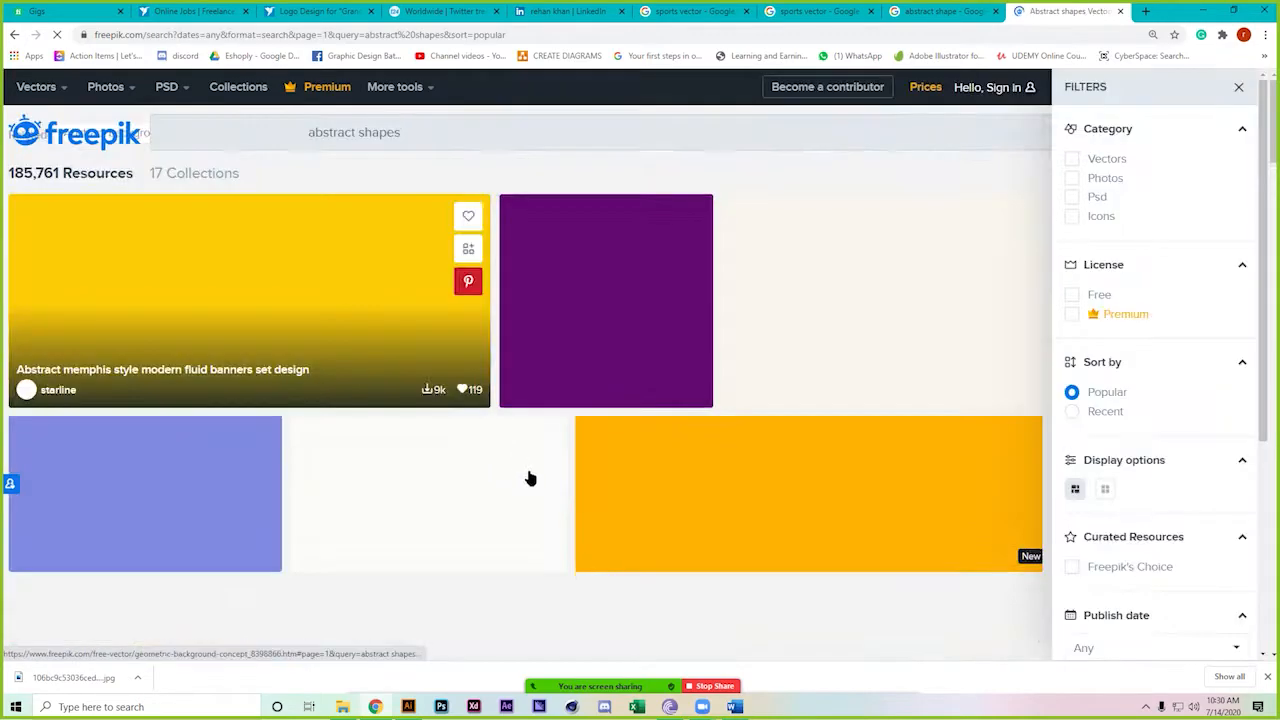
{"action": "scroll", "coordinate": [14, 510], "scroll_direction": "down", "scroll_amount": 2}
{"action": "scroll", "coordinate": [14, 510], "scroll_direction": "down", "scroll_amount": 2}
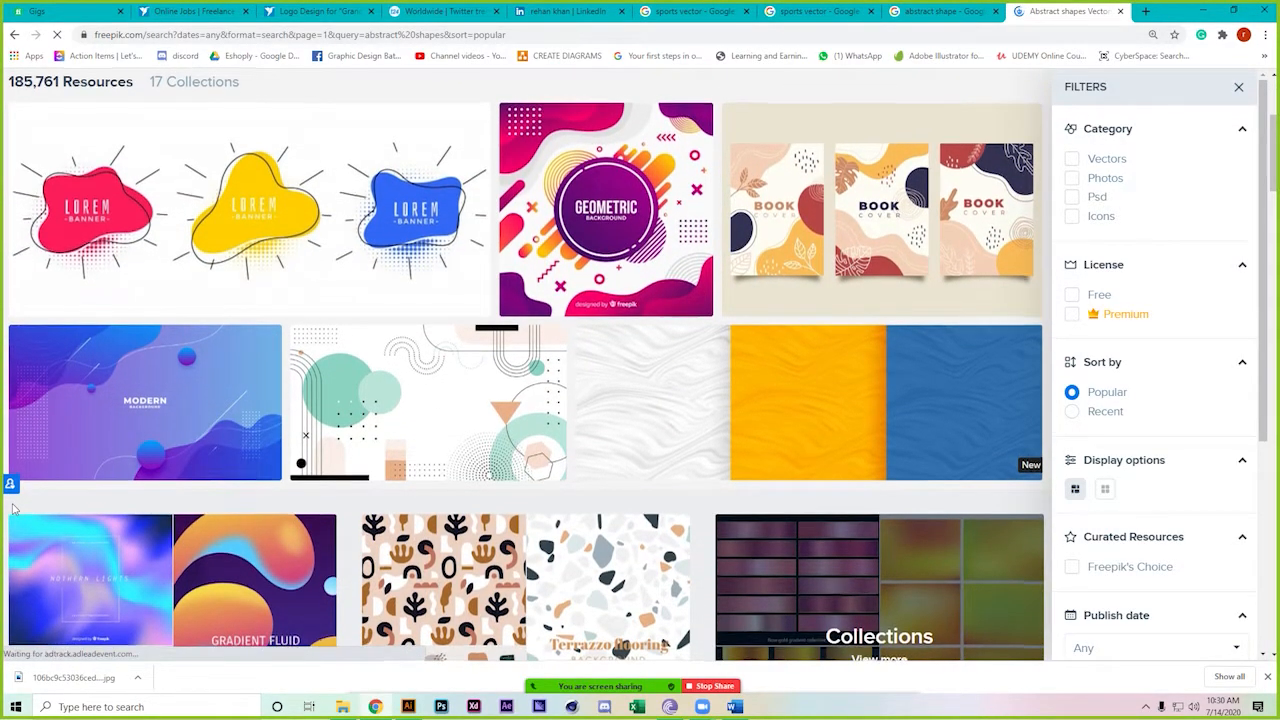
{"action": "scroll", "coordinate": [14, 510], "scroll_direction": "down", "scroll_amount": 2}
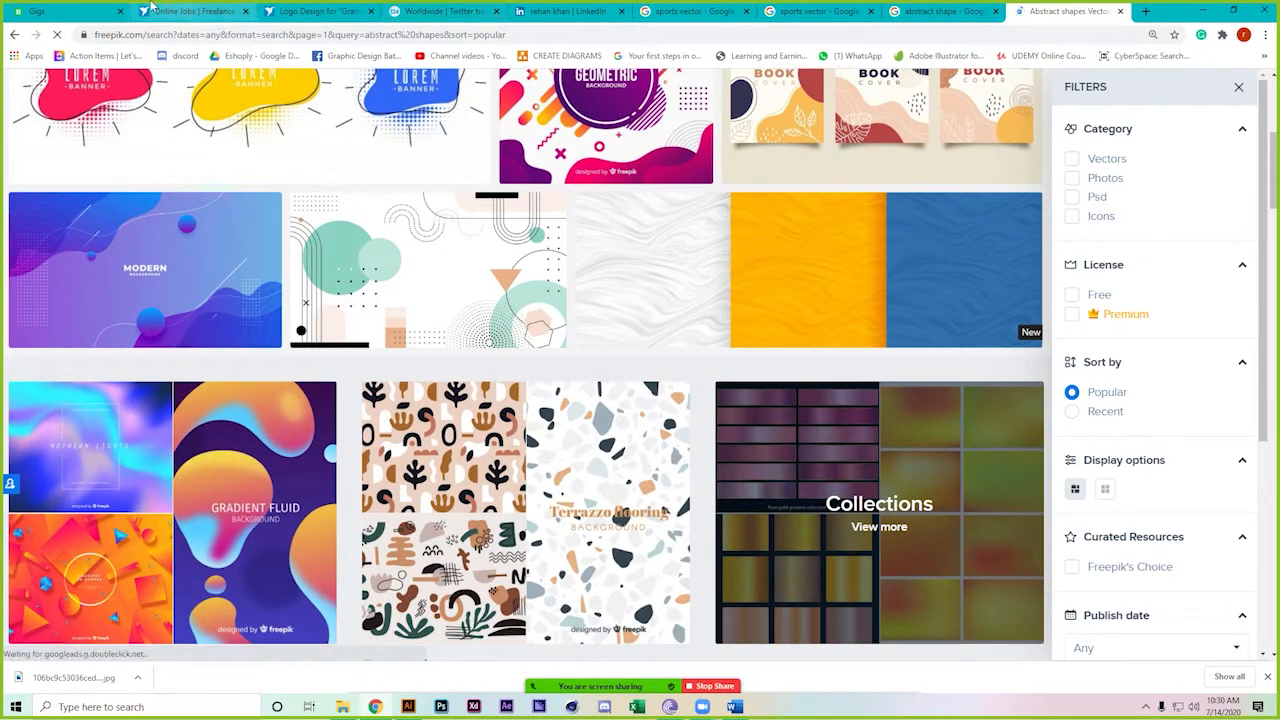
{"action": "left_click", "coordinate": [335, 11]}
Step through the contest's reference images in the preview viewer, six images onward
{"action": "scroll", "coordinate": [885, 441], "scroll_direction": "down", "scroll_amount": 2}
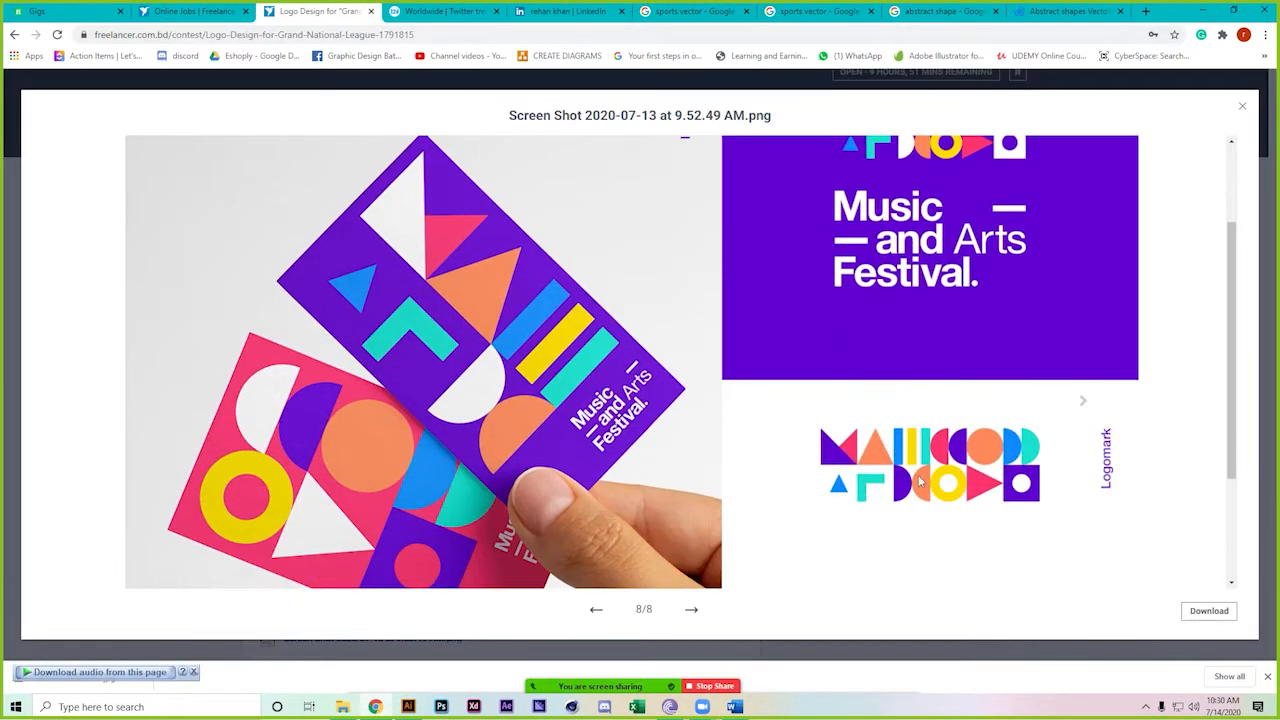
{"action": "left_click", "coordinate": [692, 612]}
{"action": "left_click", "coordinate": [692, 612]}
{"action": "left_click", "coordinate": [694, 612]}
{"action": "left_click", "coordinate": [695, 612]}
{"action": "left_click", "coordinate": [695, 612]}
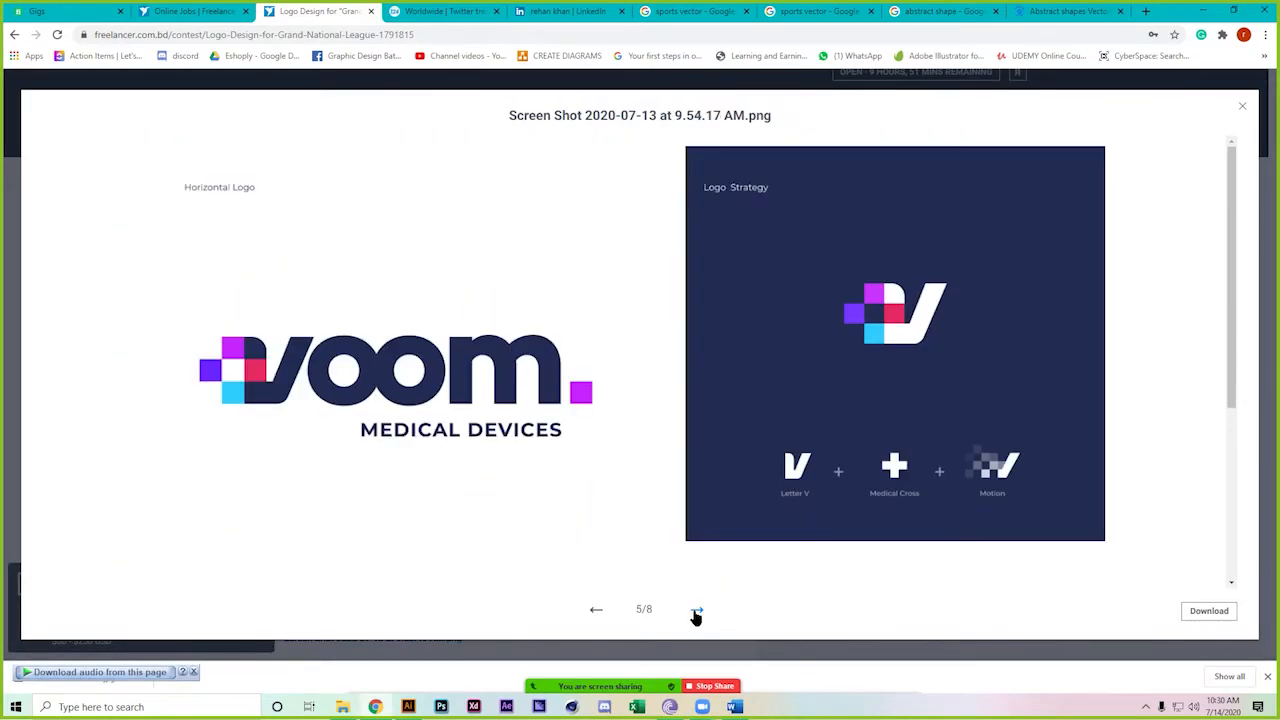
{"action": "left_click", "coordinate": [695, 612]}
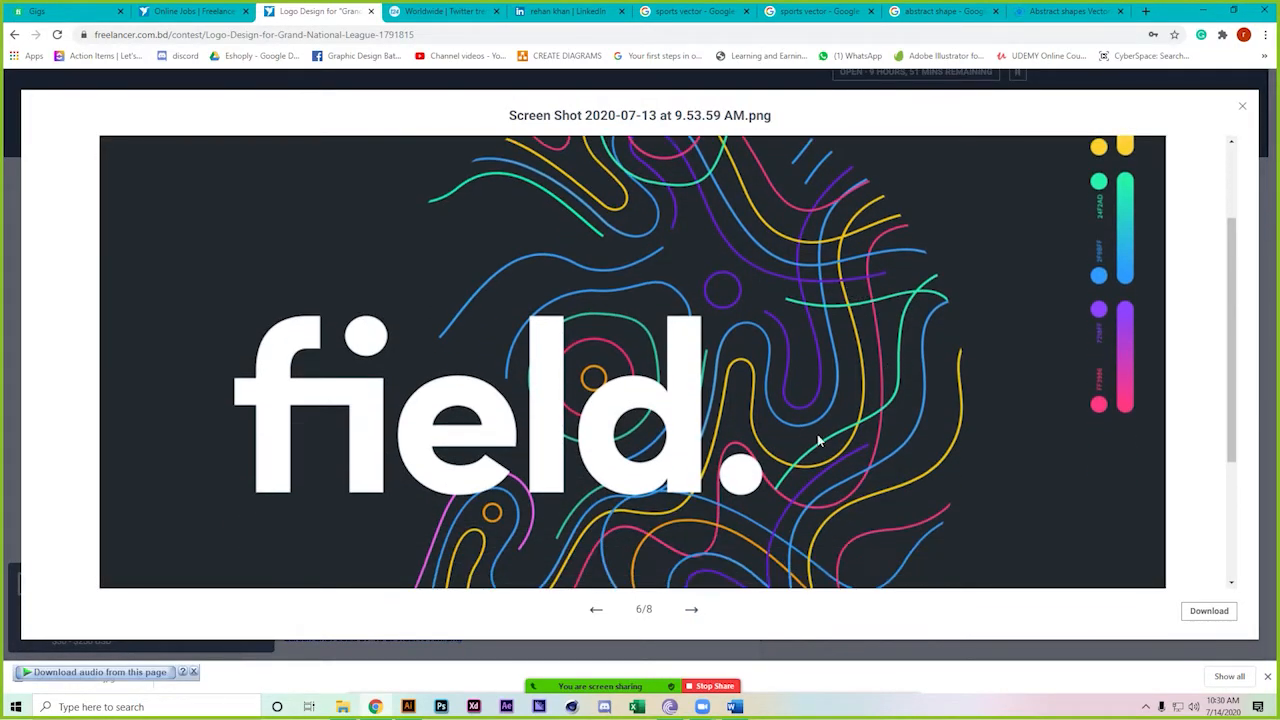
Browse to the bottom of Freepik's first 'abstract shapes' results page and open page 2
{"action": "left_click", "coordinate": [1017, 7]}
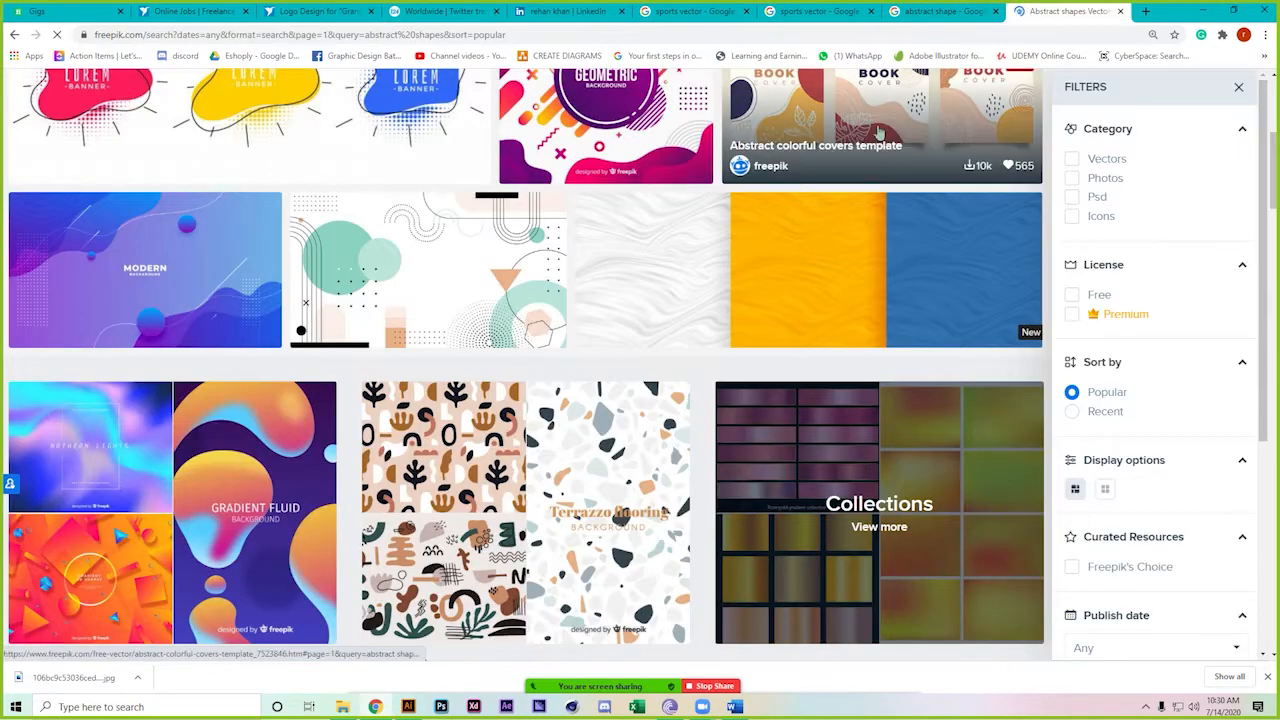
{"action": "scroll", "coordinate": [591, 420], "scroll_direction": "down", "scroll_amount": 4}
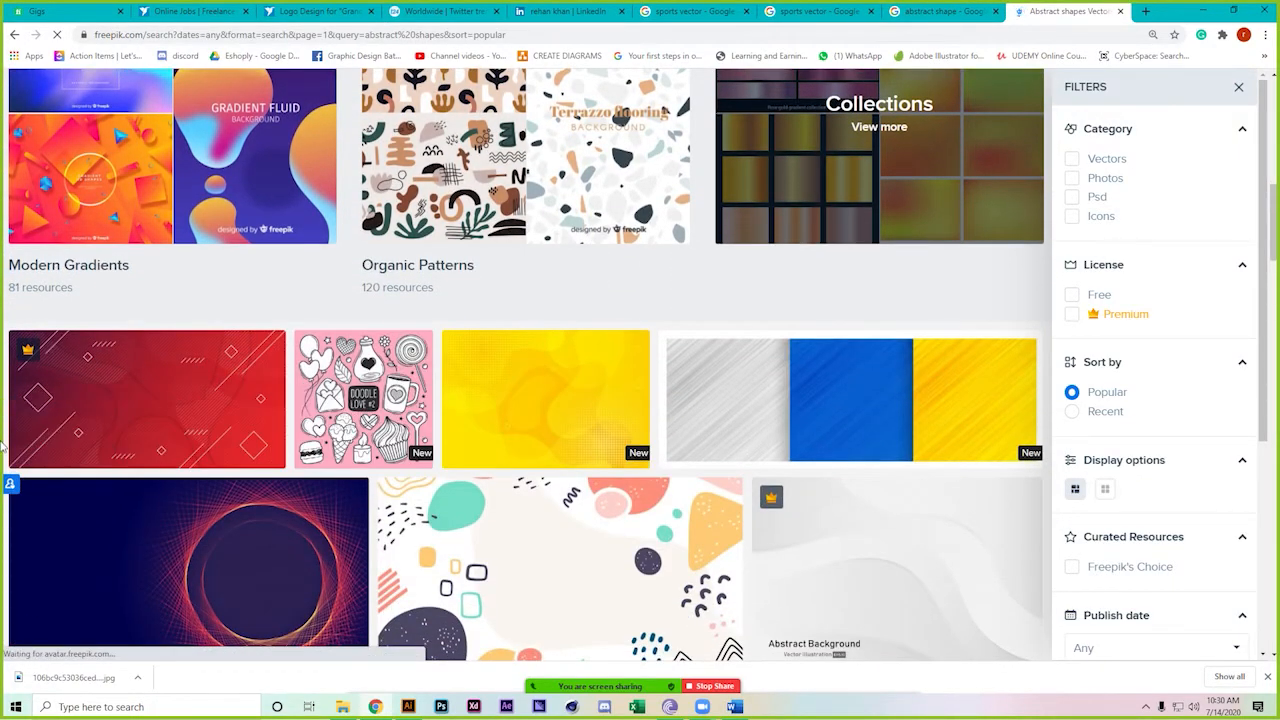
{"action": "scroll", "coordinate": [4, 447], "scroll_direction": "down", "scroll_amount": 2}
{"action": "scroll", "coordinate": [4, 447], "scroll_direction": "down", "scroll_amount": 3}
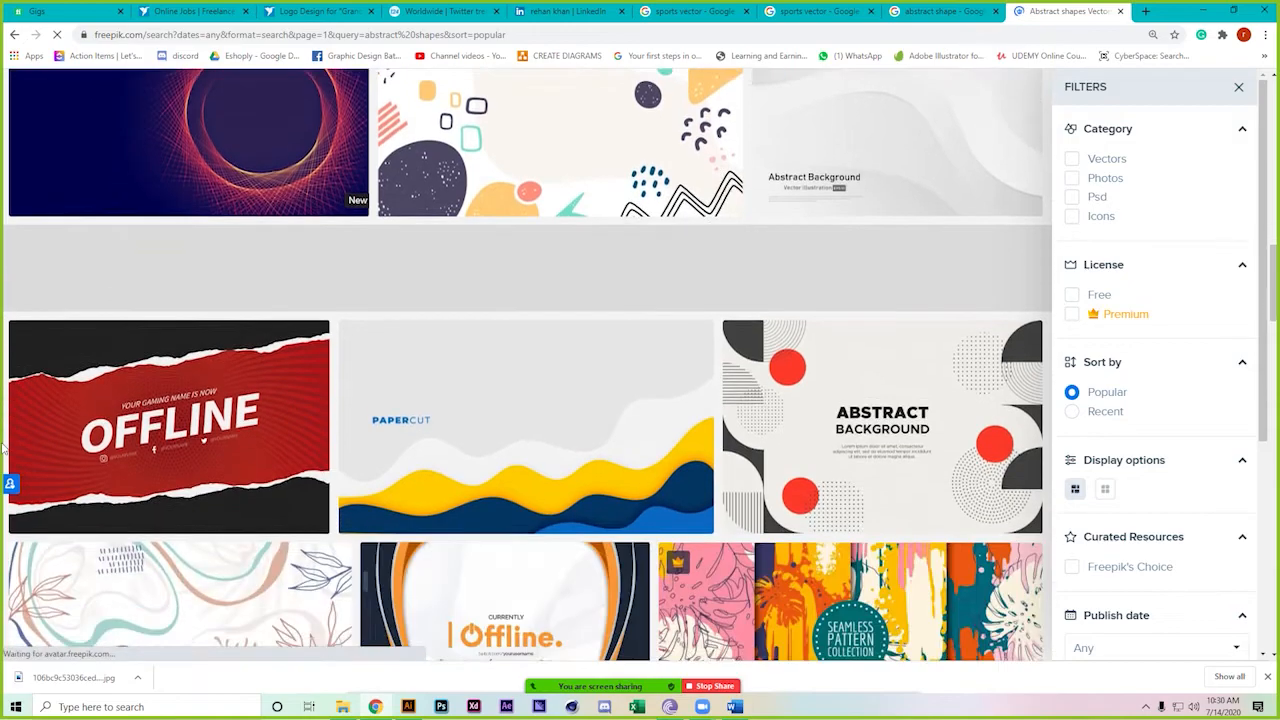
{"action": "scroll", "coordinate": [4, 447], "scroll_direction": "up", "scroll_amount": 3}
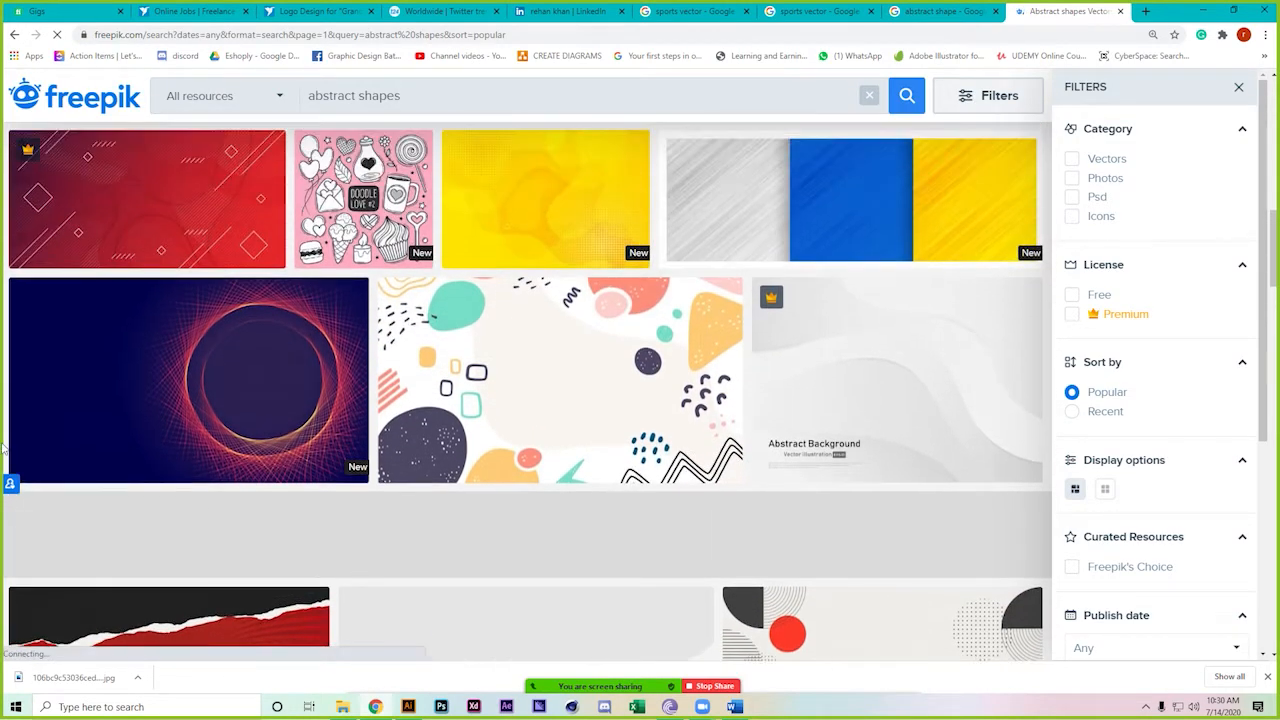
{"action": "scroll", "coordinate": [4, 447], "scroll_direction": "down", "scroll_amount": 8}
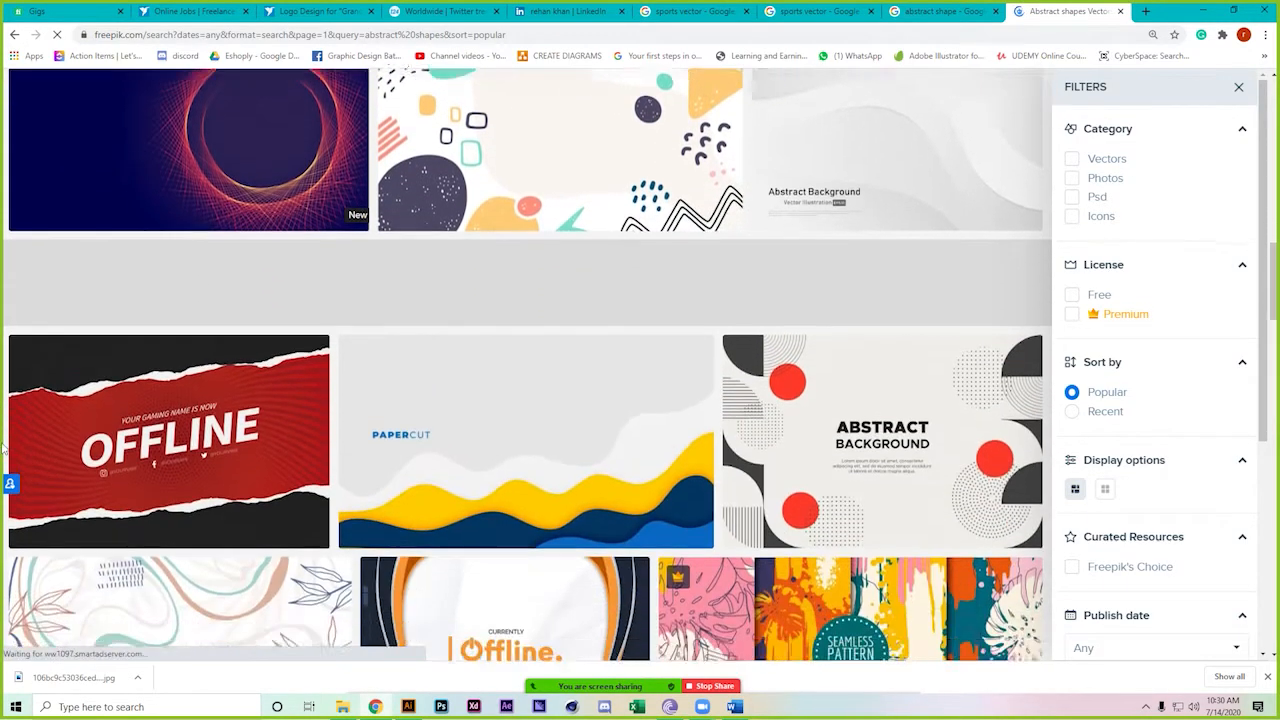
{"action": "scroll", "coordinate": [4, 447], "scroll_direction": "down", "scroll_amount": 6}
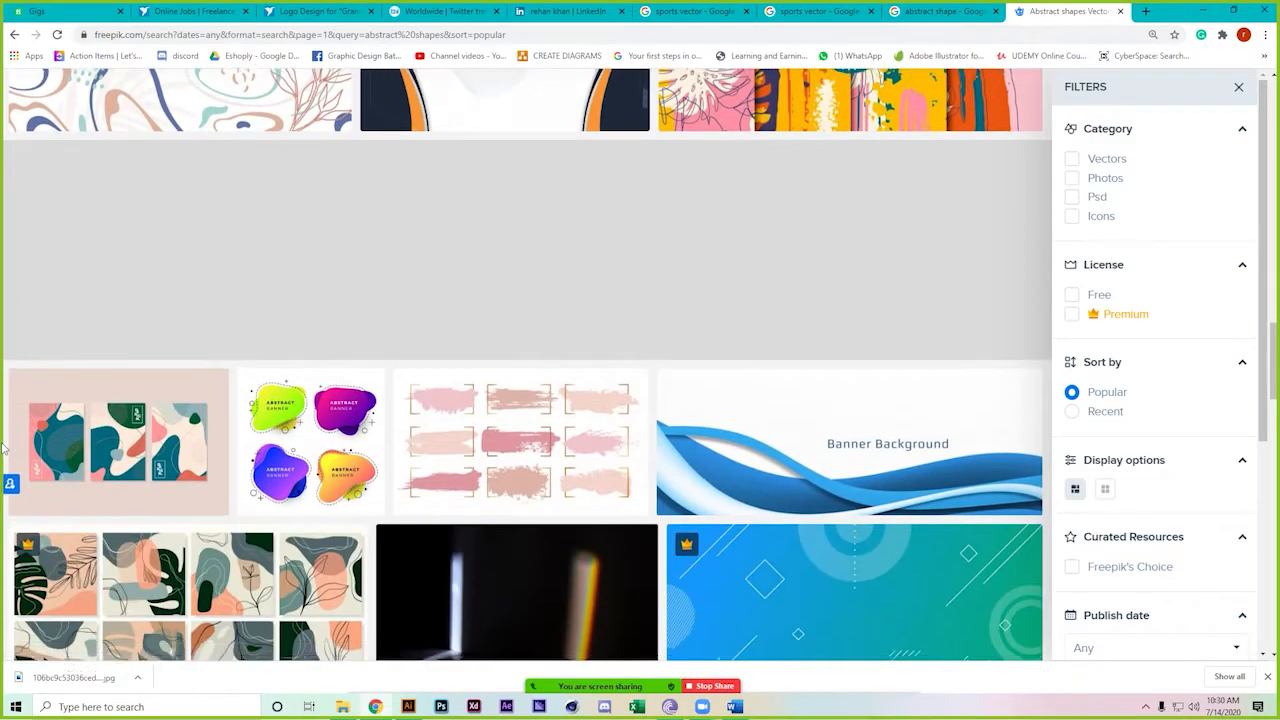
{"action": "scroll", "coordinate": [4, 447], "scroll_direction": "down", "scroll_amount": 5}
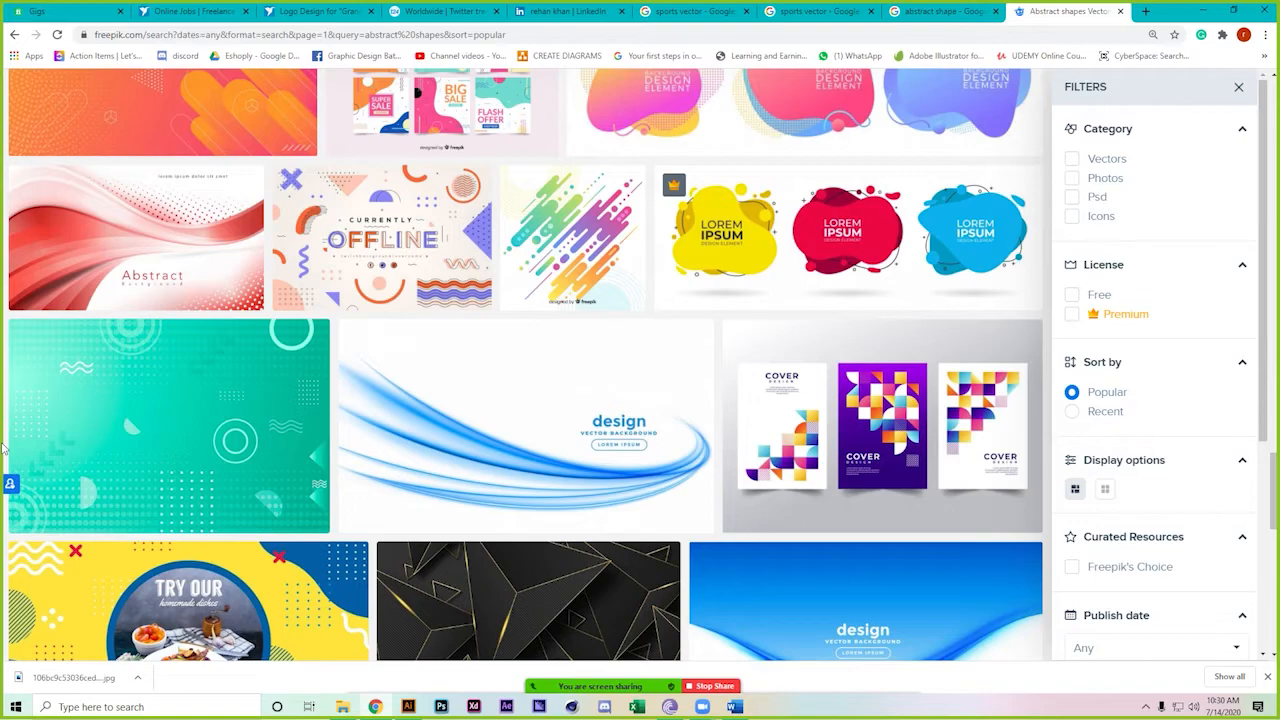
{"action": "scroll", "coordinate": [4, 447], "scroll_direction": "down", "scroll_amount": 1}
{"action": "scroll", "coordinate": [4, 424], "scroll_direction": "down", "scroll_amount": 1}
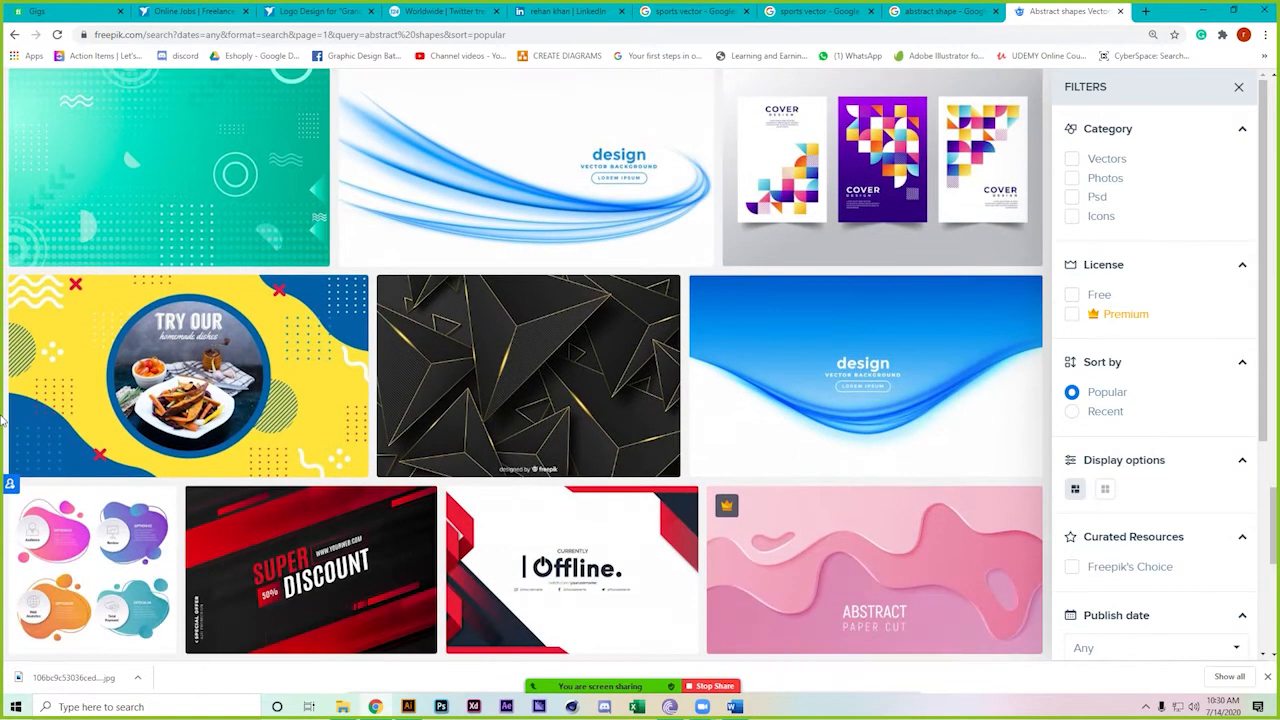
{"action": "scroll", "coordinate": [4, 424], "scroll_direction": "down", "scroll_amount": 1}
{"action": "scroll", "coordinate": [4, 424], "scroll_direction": "down", "scroll_amount": 1}
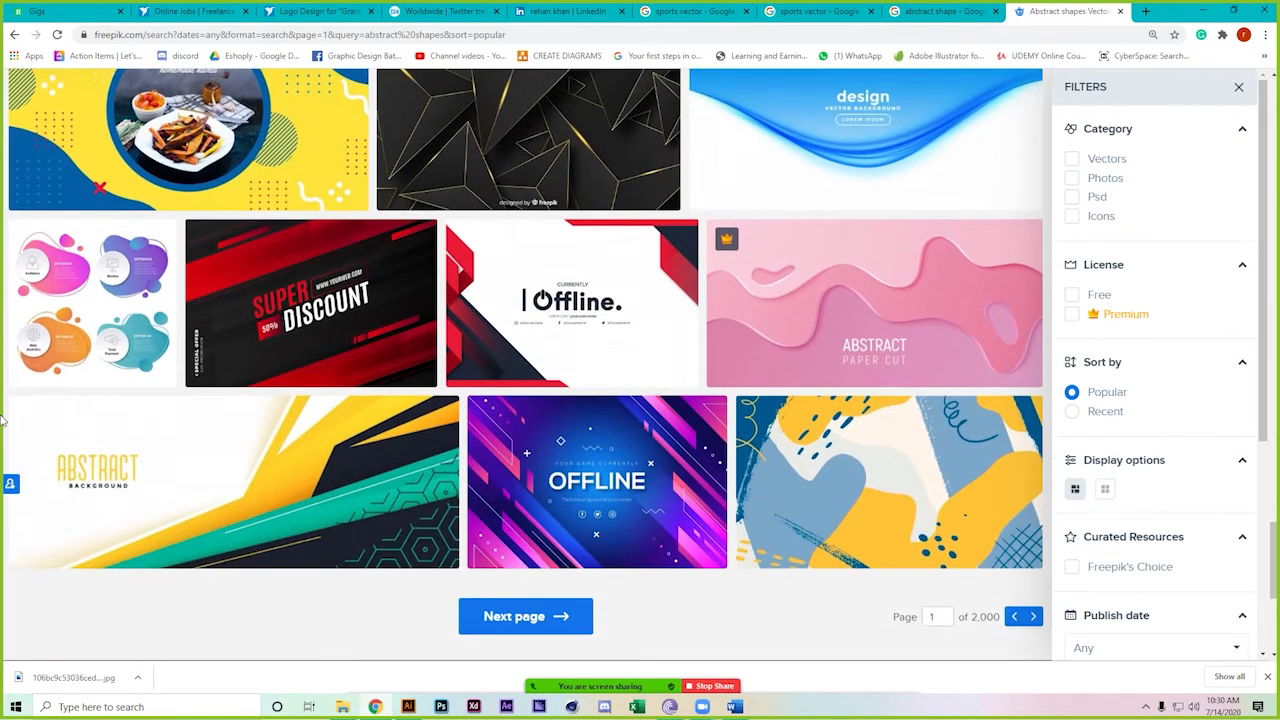
{"action": "scroll", "coordinate": [4, 424], "scroll_direction": "down", "scroll_amount": 1}
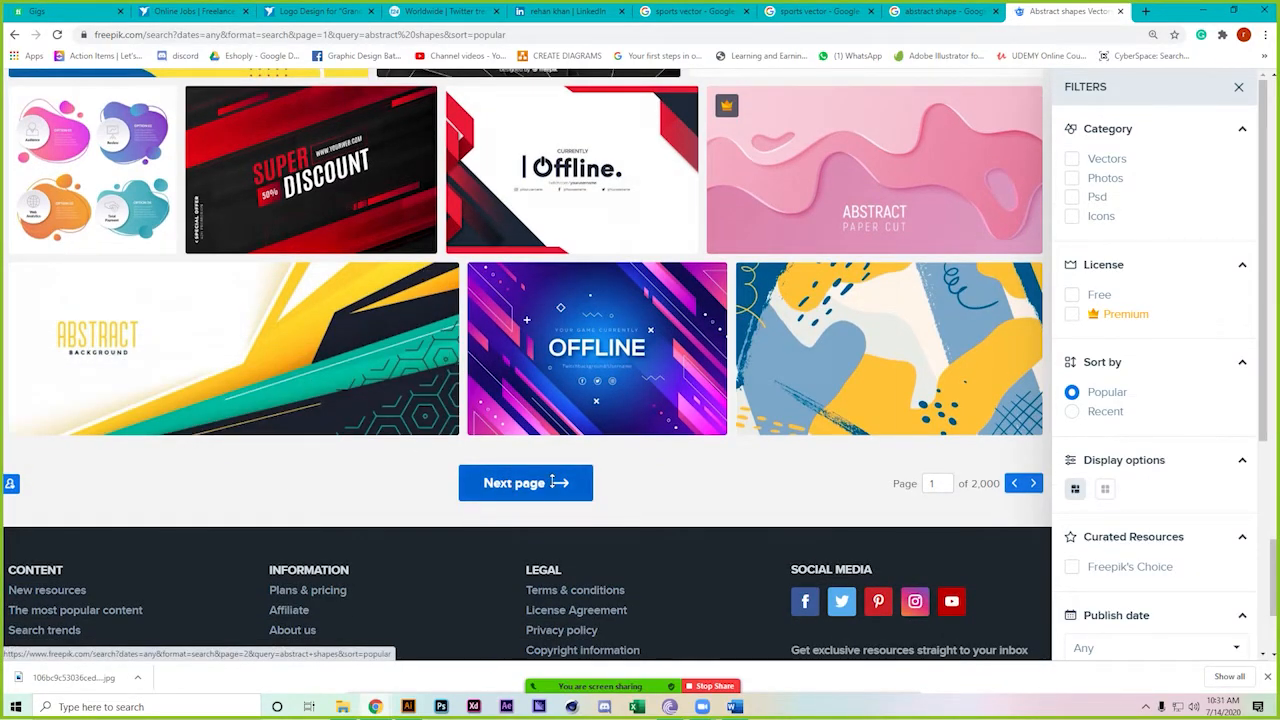
{"action": "left_click", "coordinate": [553, 482]}
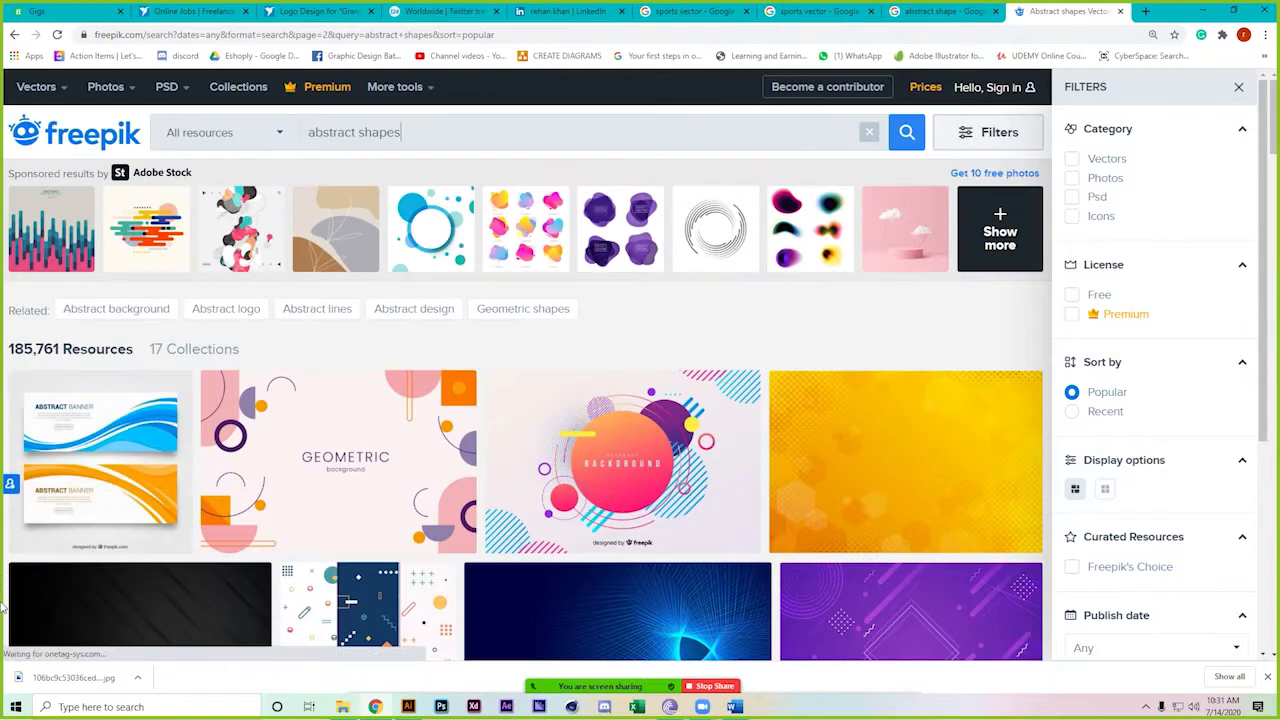
{"action": "scroll", "coordinate": [4, 606], "scroll_direction": "down", "scroll_amount": 1}
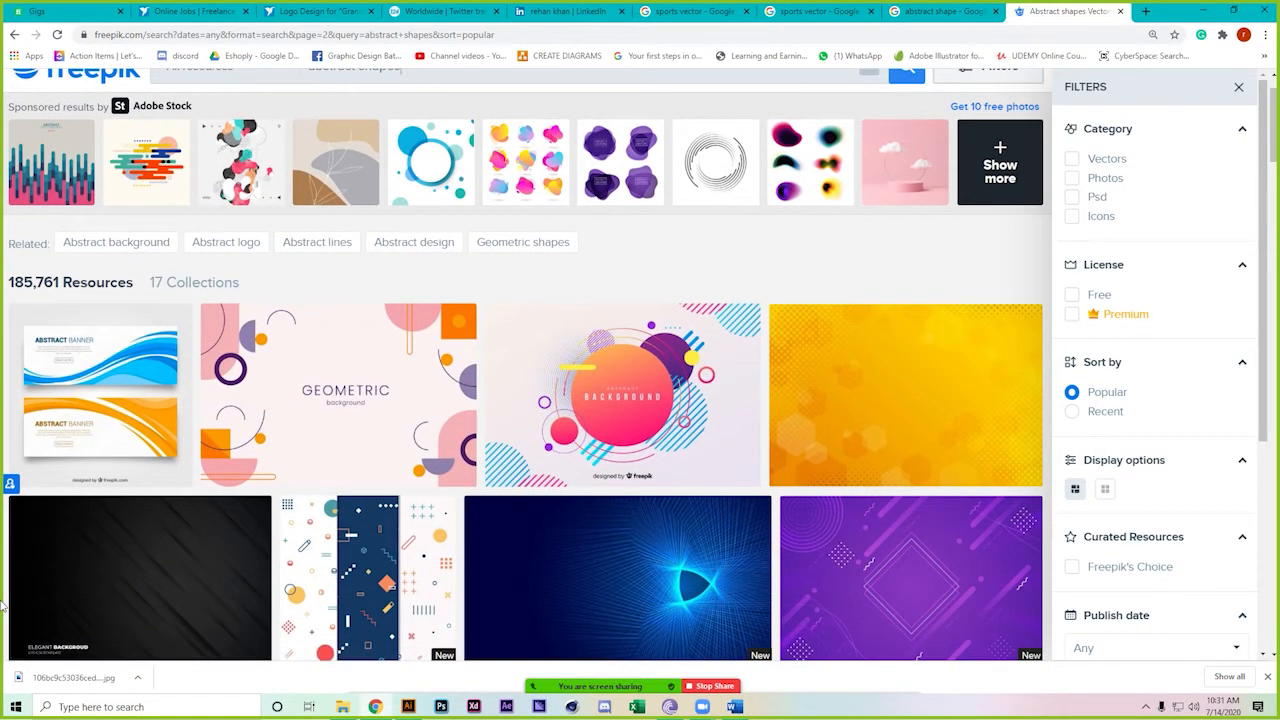
{"action": "scroll", "coordinate": [4, 606], "scroll_direction": "down", "scroll_amount": 6}
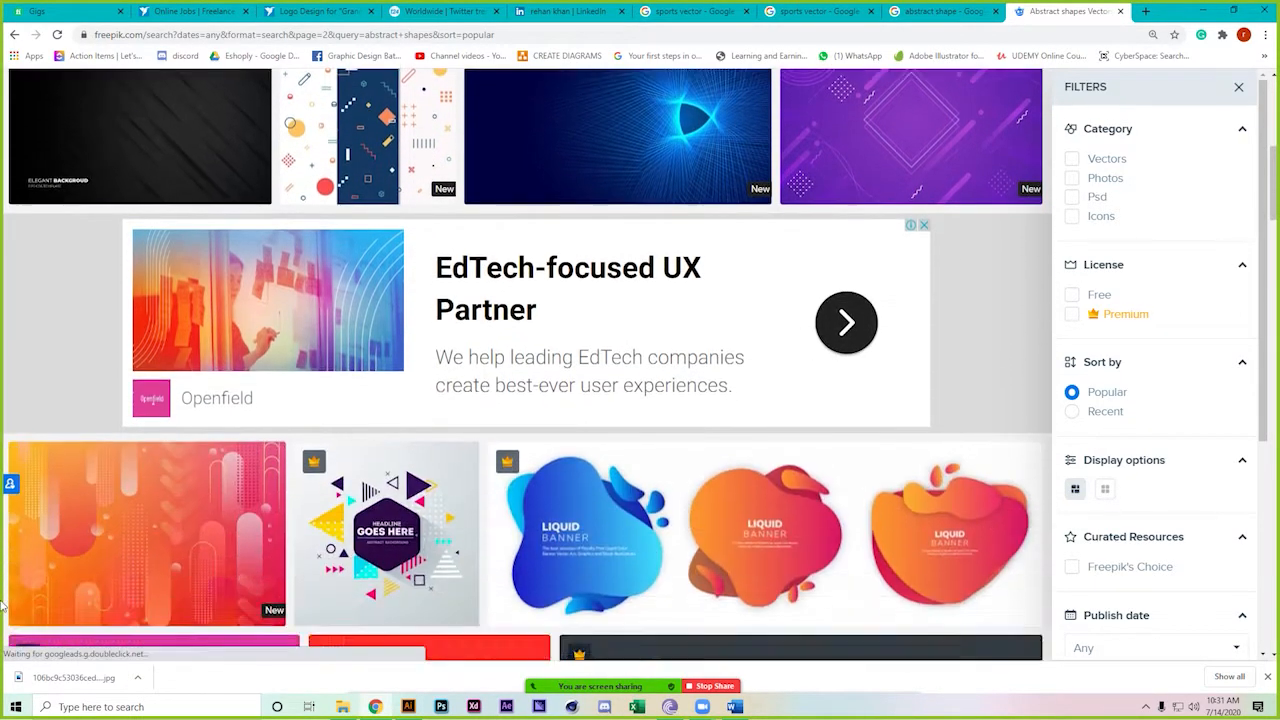
{"action": "scroll", "coordinate": [4, 606], "scroll_direction": "down", "scroll_amount": 3}
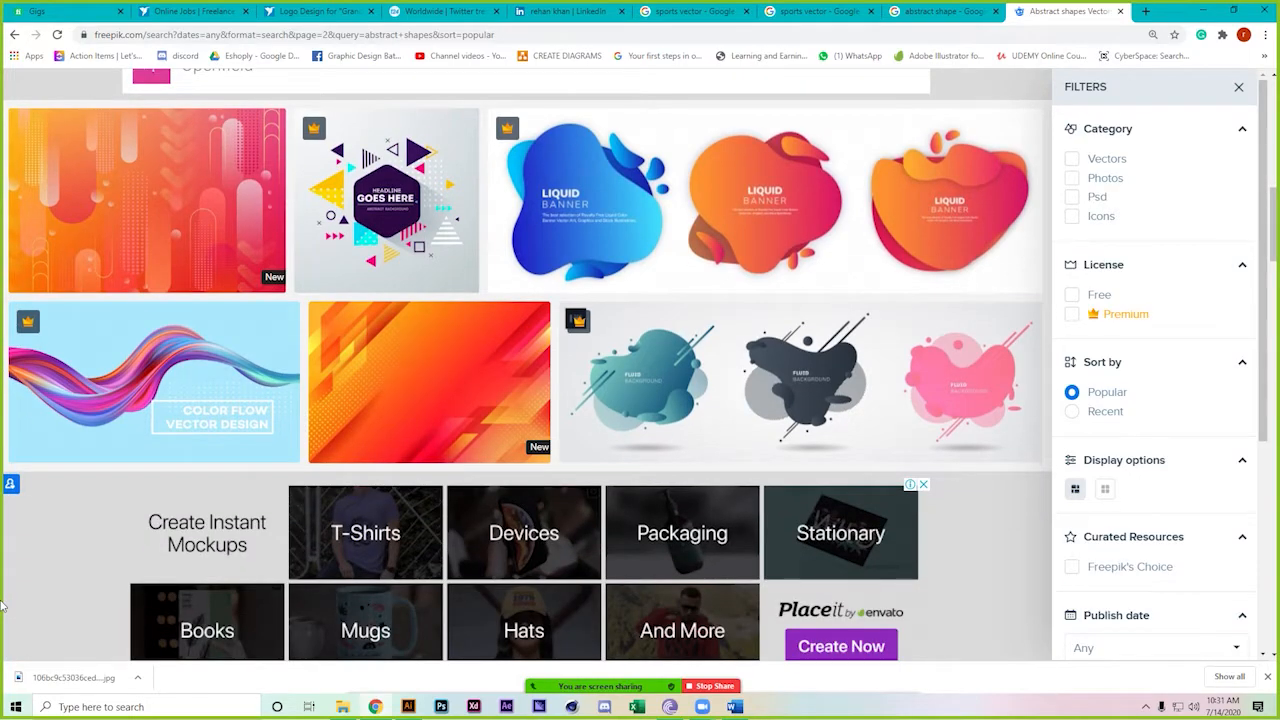
{"action": "scroll", "coordinate": [4, 606], "scroll_direction": "down", "scroll_amount": 7}
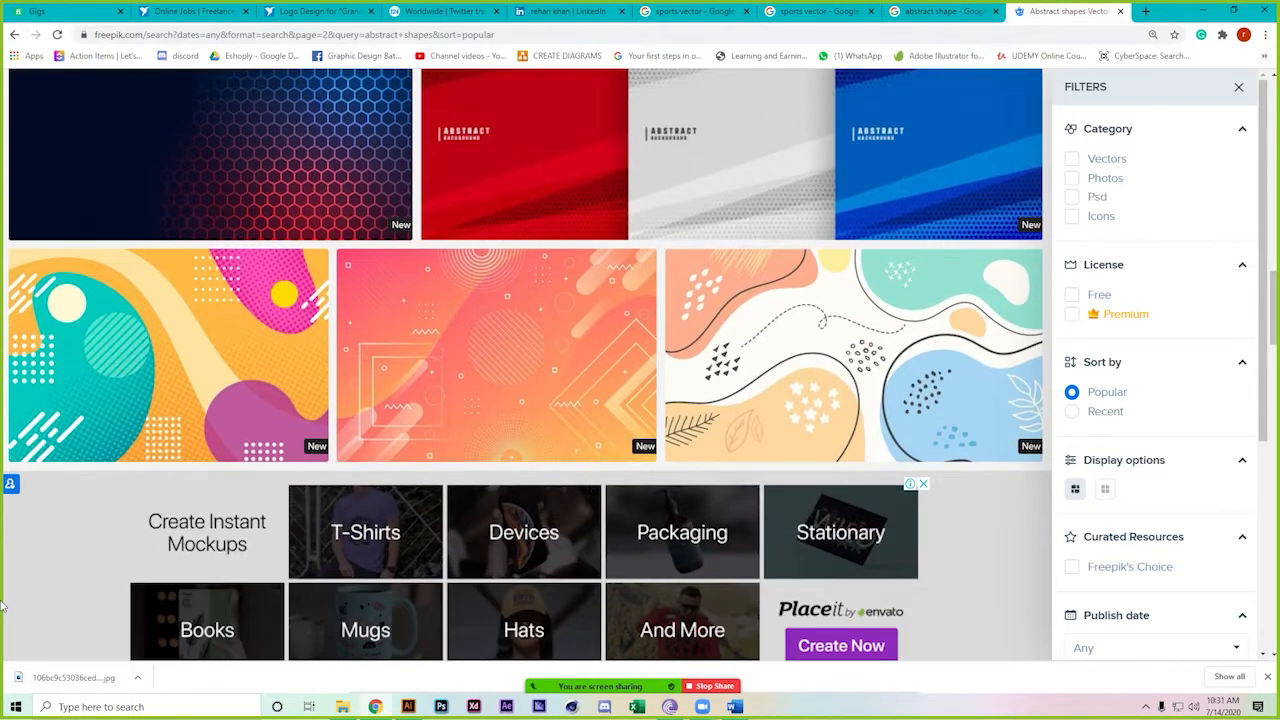
{"action": "scroll", "coordinate": [4, 606], "scroll_direction": "down", "scroll_amount": 6}
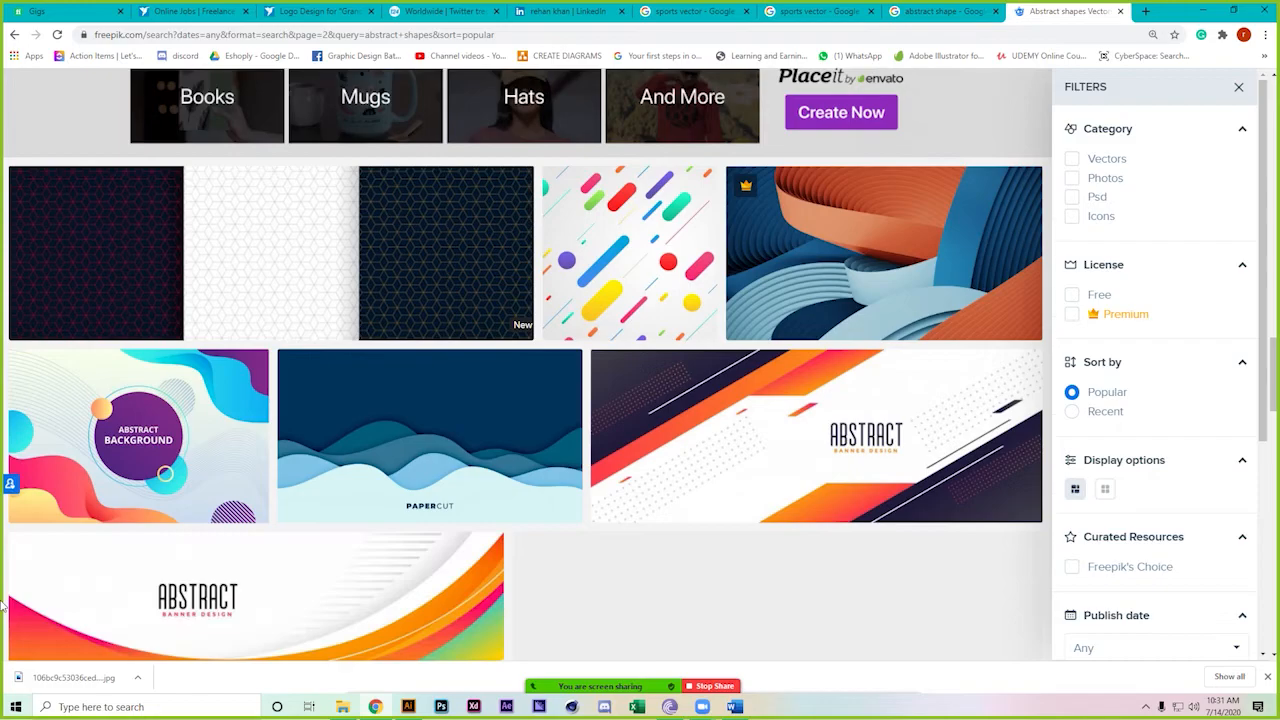
{"action": "scroll", "coordinate": [4, 606], "scroll_direction": "down", "scroll_amount": 6}
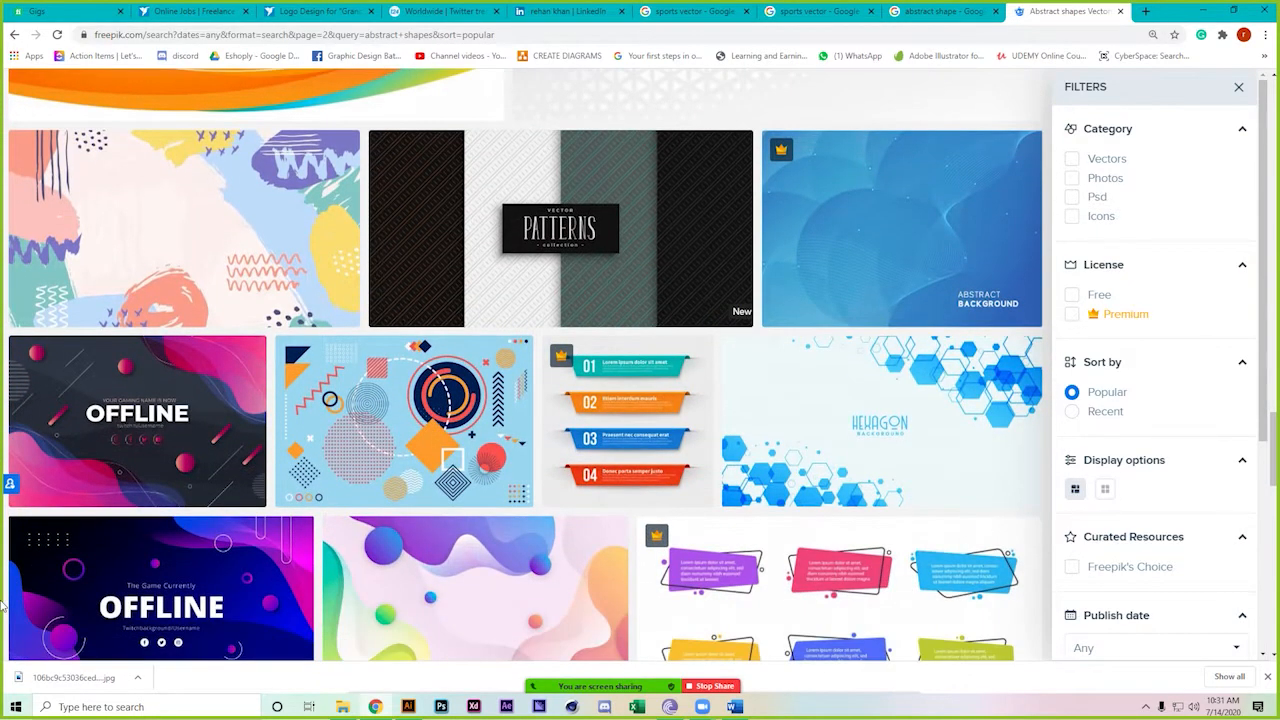
{"action": "scroll", "coordinate": [4, 606], "scroll_direction": "down", "scroll_amount": 4}
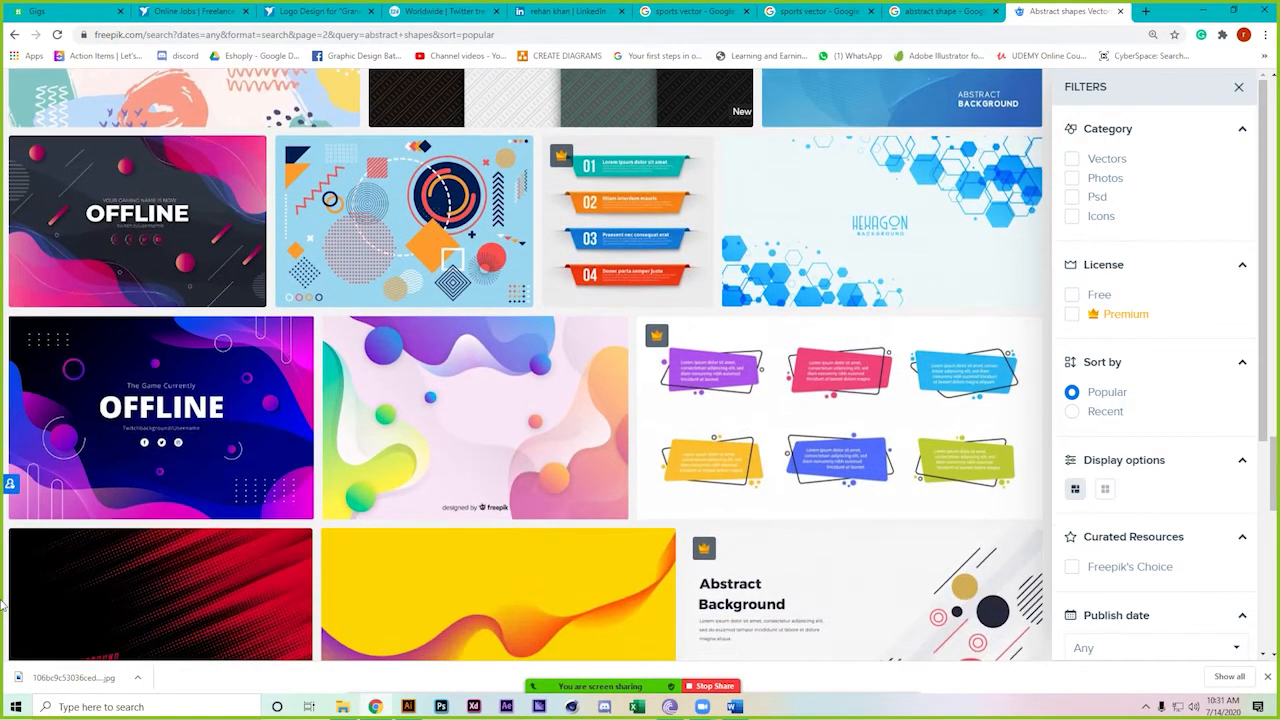
{"action": "scroll", "coordinate": [4, 606], "scroll_direction": "down", "scroll_amount": 6}
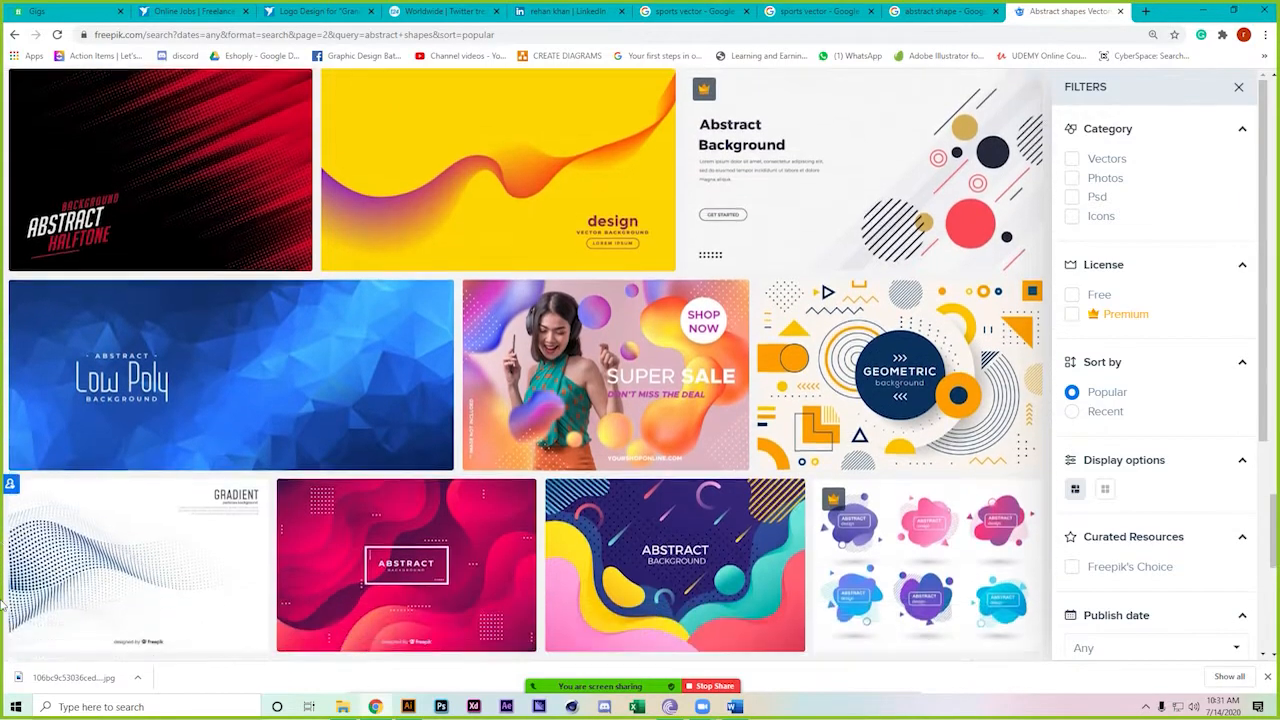
{"action": "scroll", "coordinate": [4, 606], "scroll_direction": "down", "scroll_amount": 2}
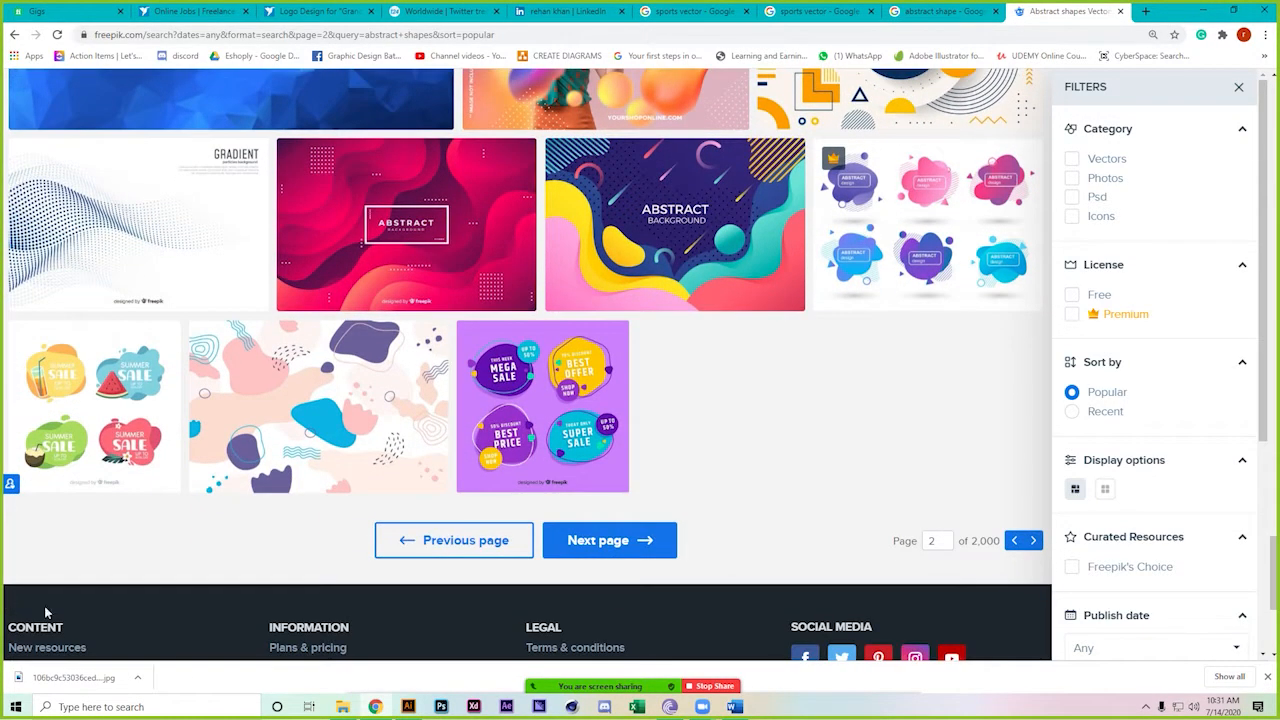
Refine the Google Images search to 'abstract shape line' and scroll through the results
{"action": "key", "text": "ctrl+shift+Tab"}
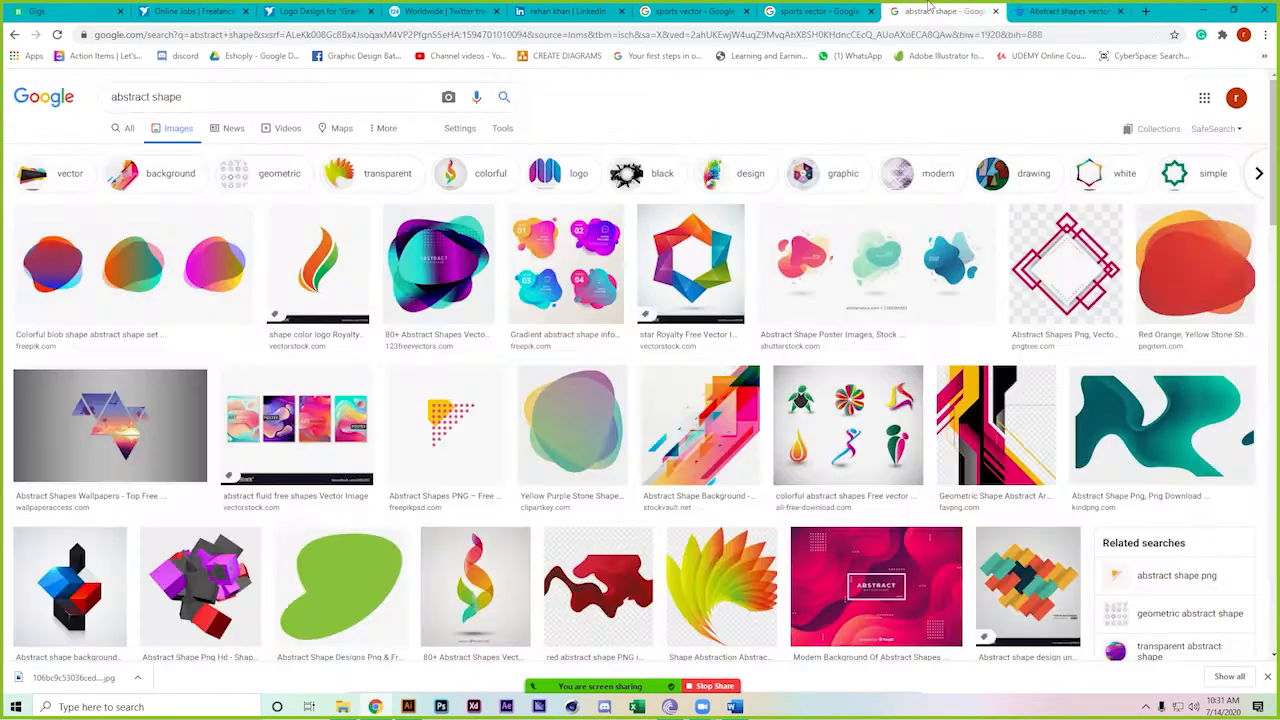
{"action": "scroll", "coordinate": [12, 505], "scroll_direction": "down", "scroll_amount": 1}
{"action": "scroll", "coordinate": [12, 505], "scroll_direction": "up", "scroll_amount": 1}
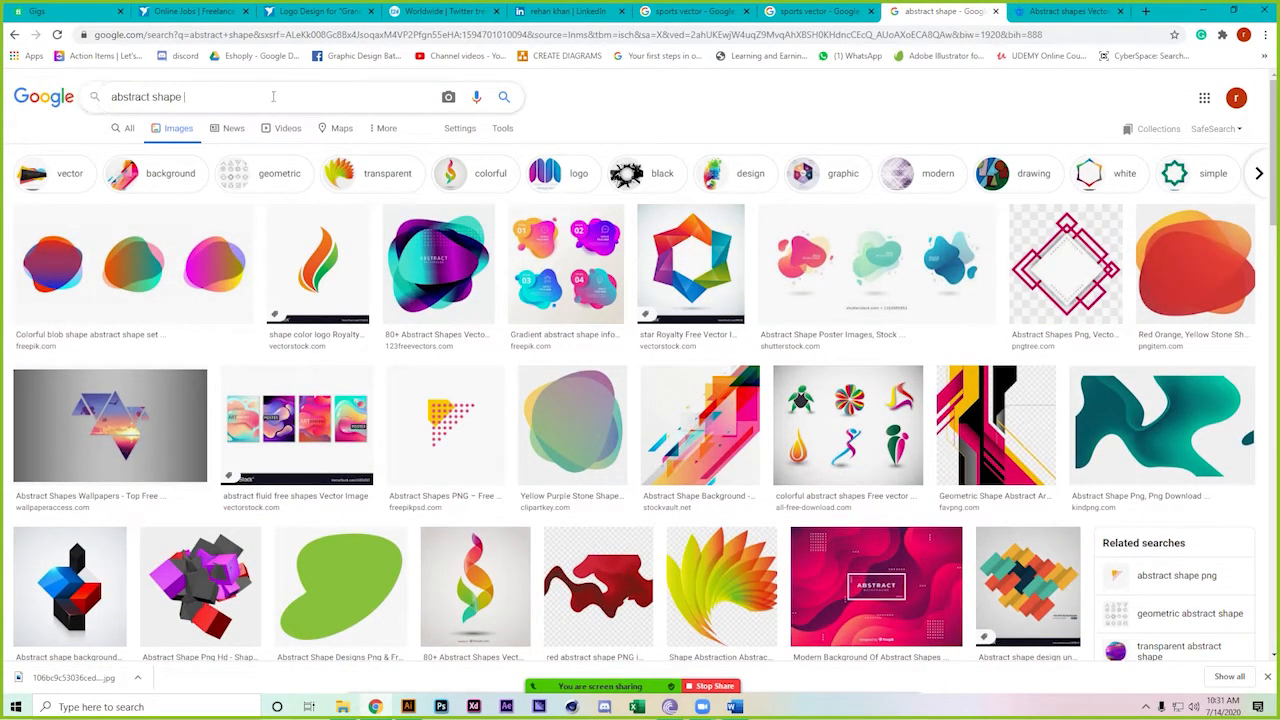
{"action": "type", "text": "line"}
{"action": "key", "text": "Return"}
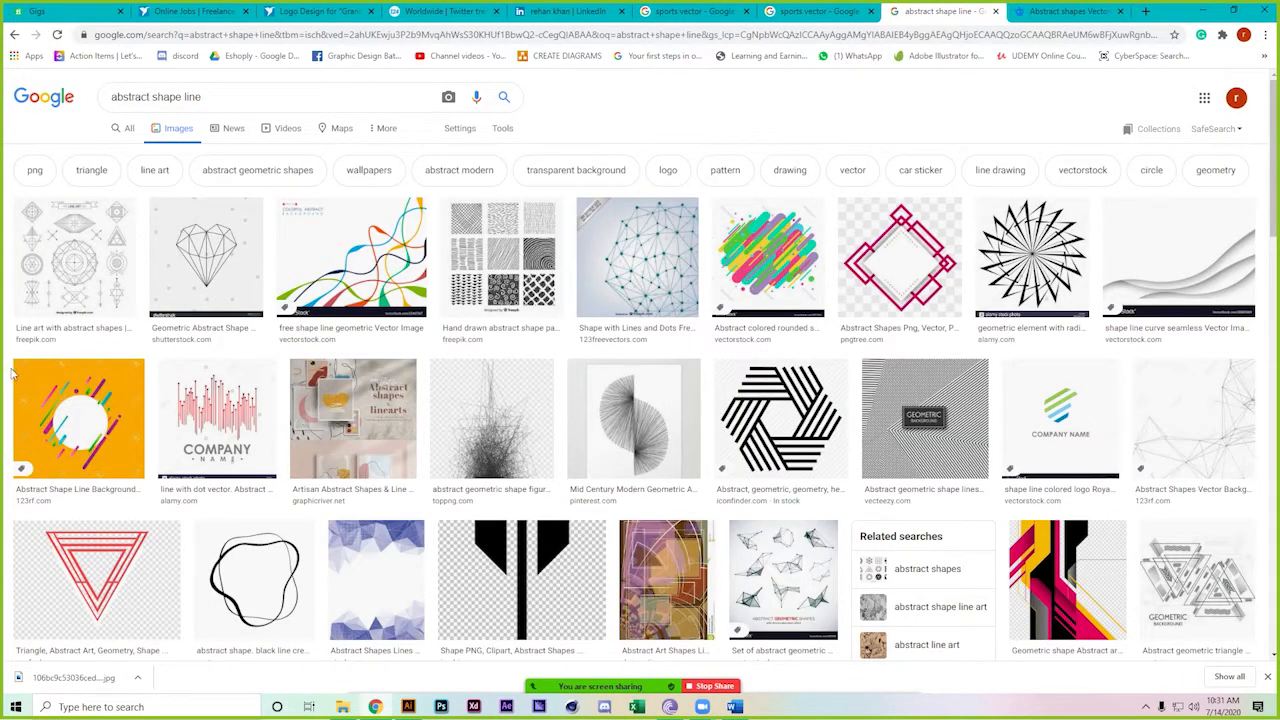
{"action": "scroll", "coordinate": [40, 306], "scroll_direction": "down", "scroll_amount": 5}
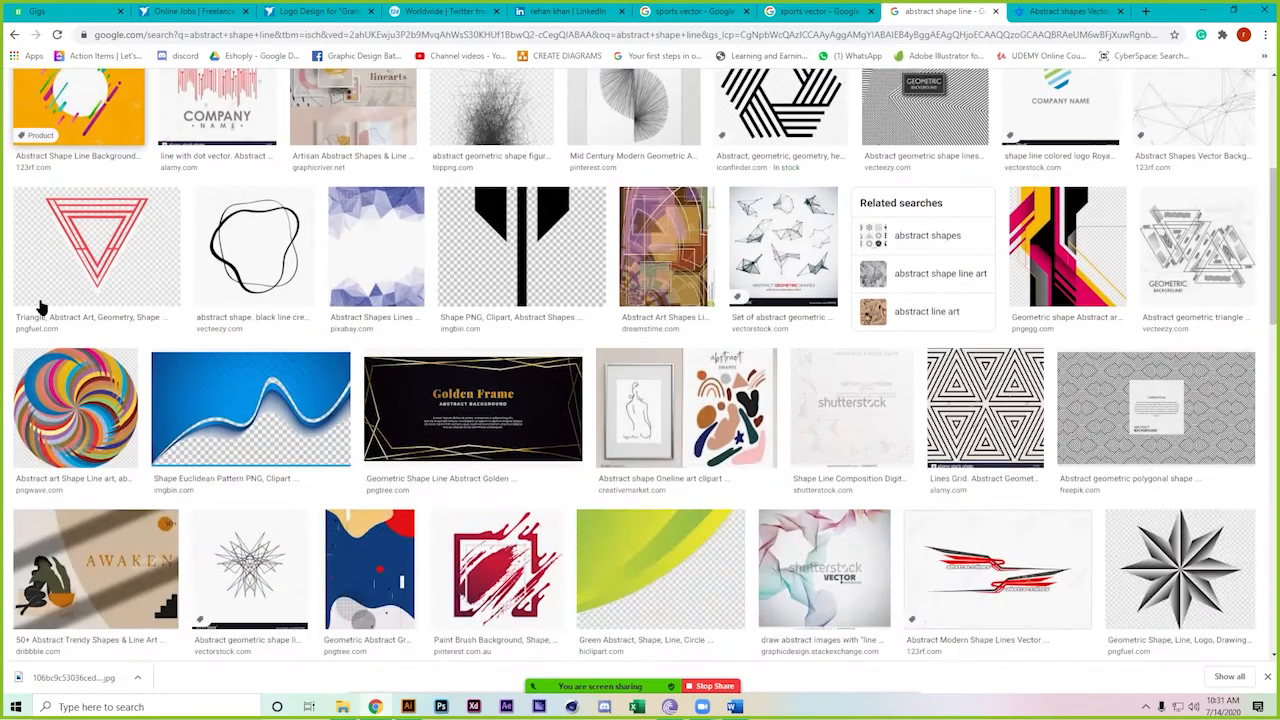
{"action": "scroll", "coordinate": [40, 306], "scroll_direction": "down", "scroll_amount": 5}
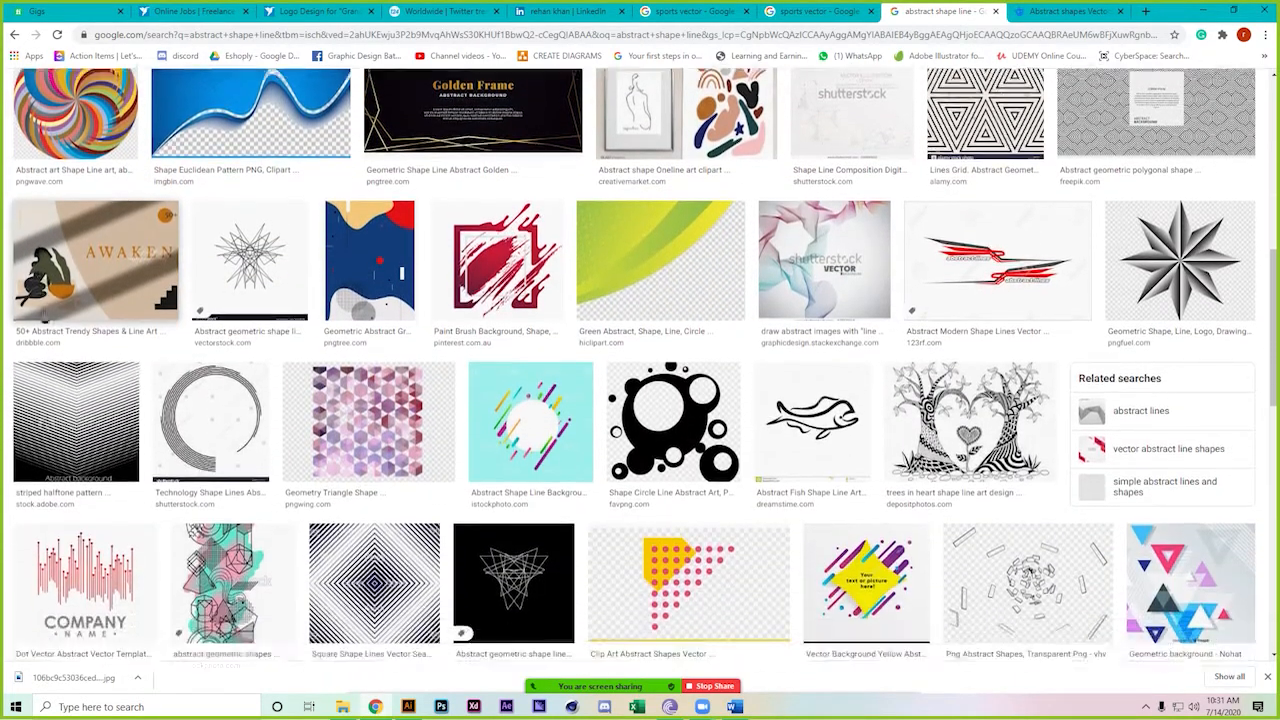
{"action": "scroll", "coordinate": [43, 315], "scroll_direction": "down", "scroll_amount": 6}
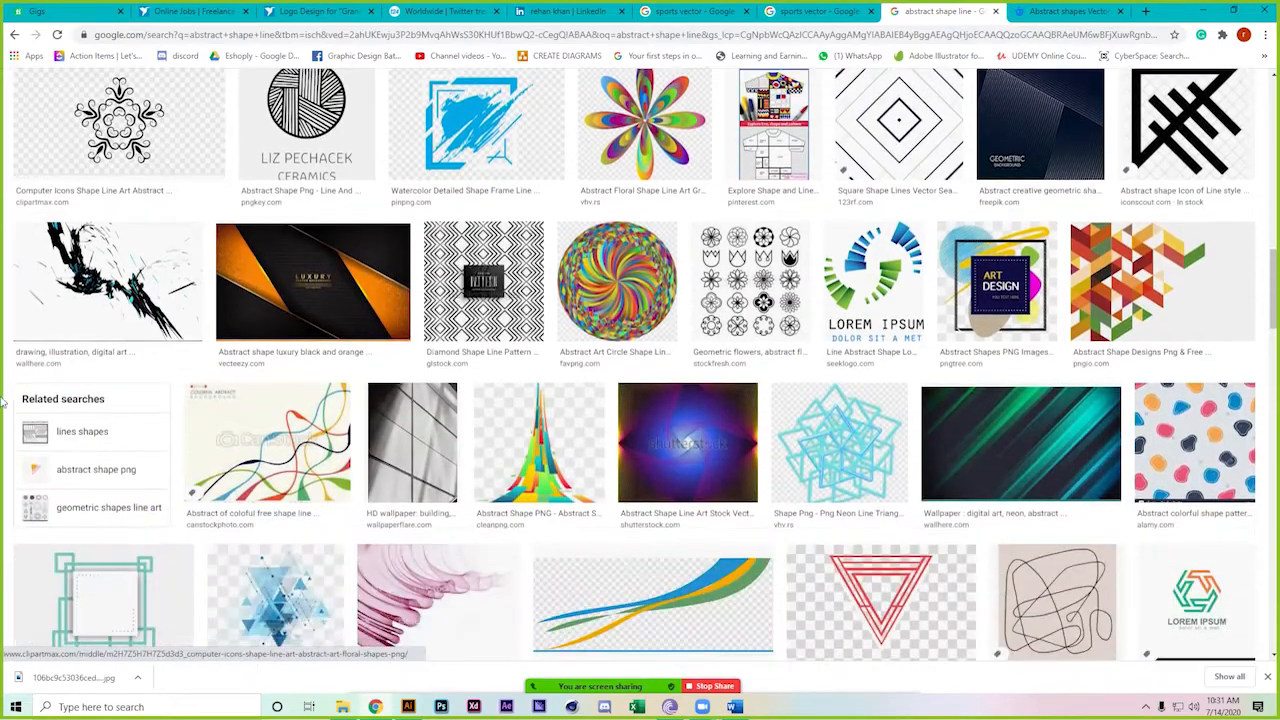
{"action": "scroll", "coordinate": [4, 482], "scroll_direction": "down", "scroll_amount": 5}
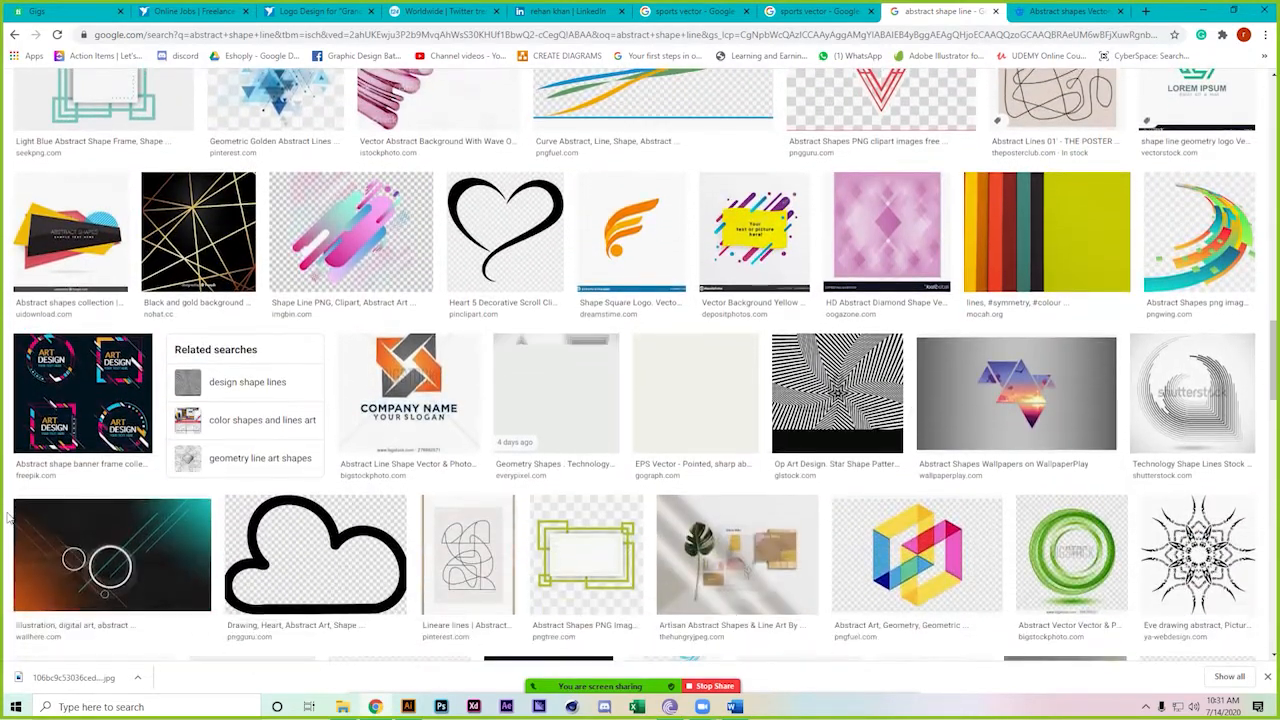
{"action": "scroll", "coordinate": [8, 517], "scroll_direction": "down", "scroll_amount": 5}
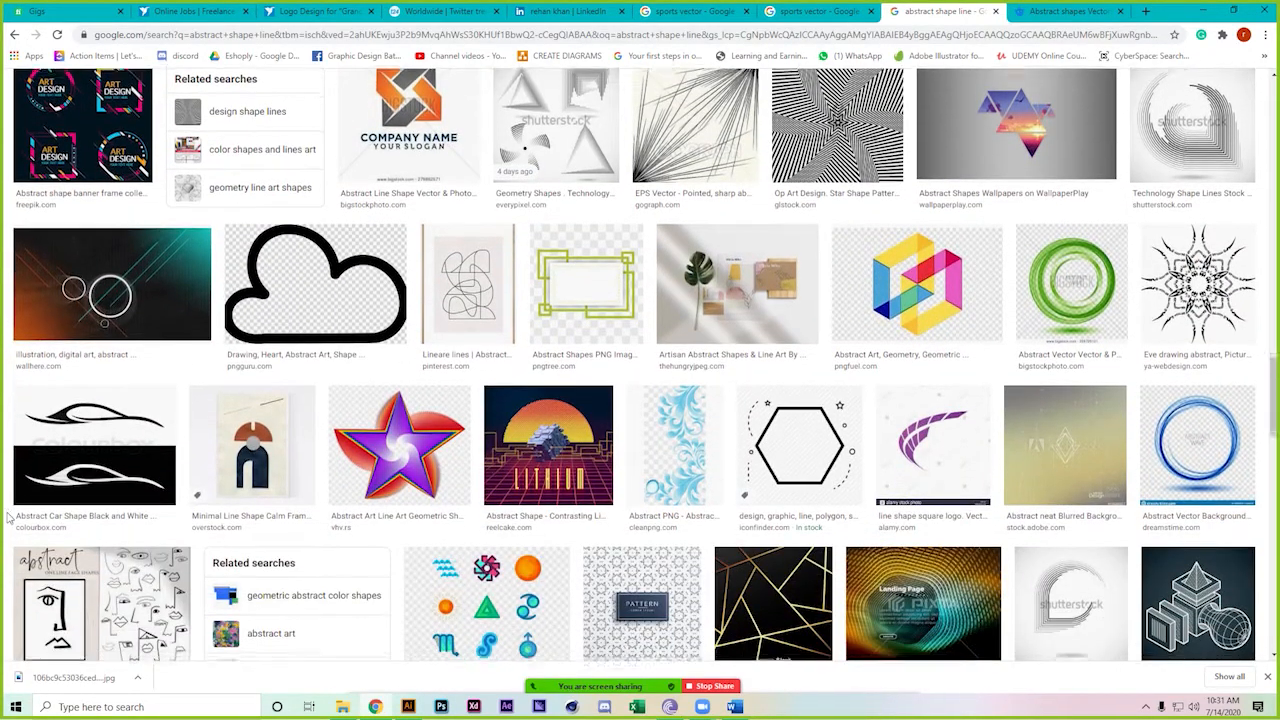
{"action": "scroll", "coordinate": [8, 517], "scroll_direction": "down", "scroll_amount": 4}
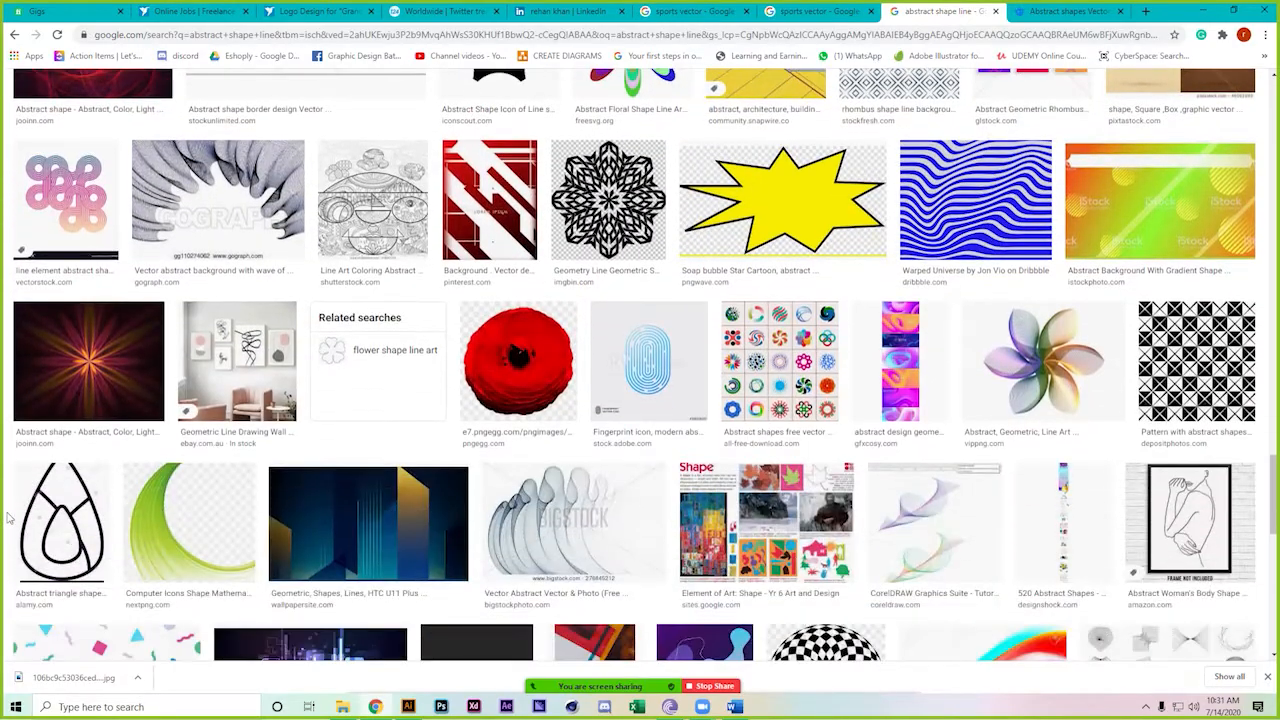
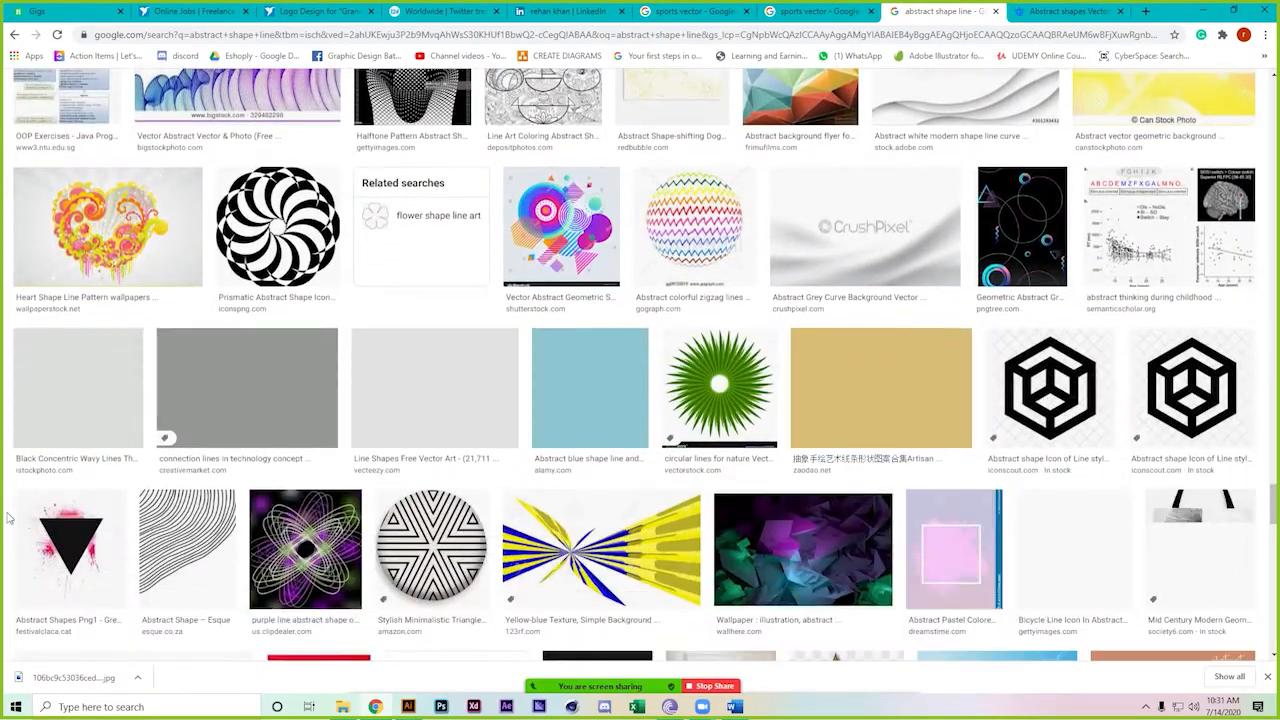
Return to the Freepik 'abstract shapes line' results and scroll down through them
{"action": "scroll", "coordinate": [8, 517], "scroll_direction": "down", "scroll_amount": 10}
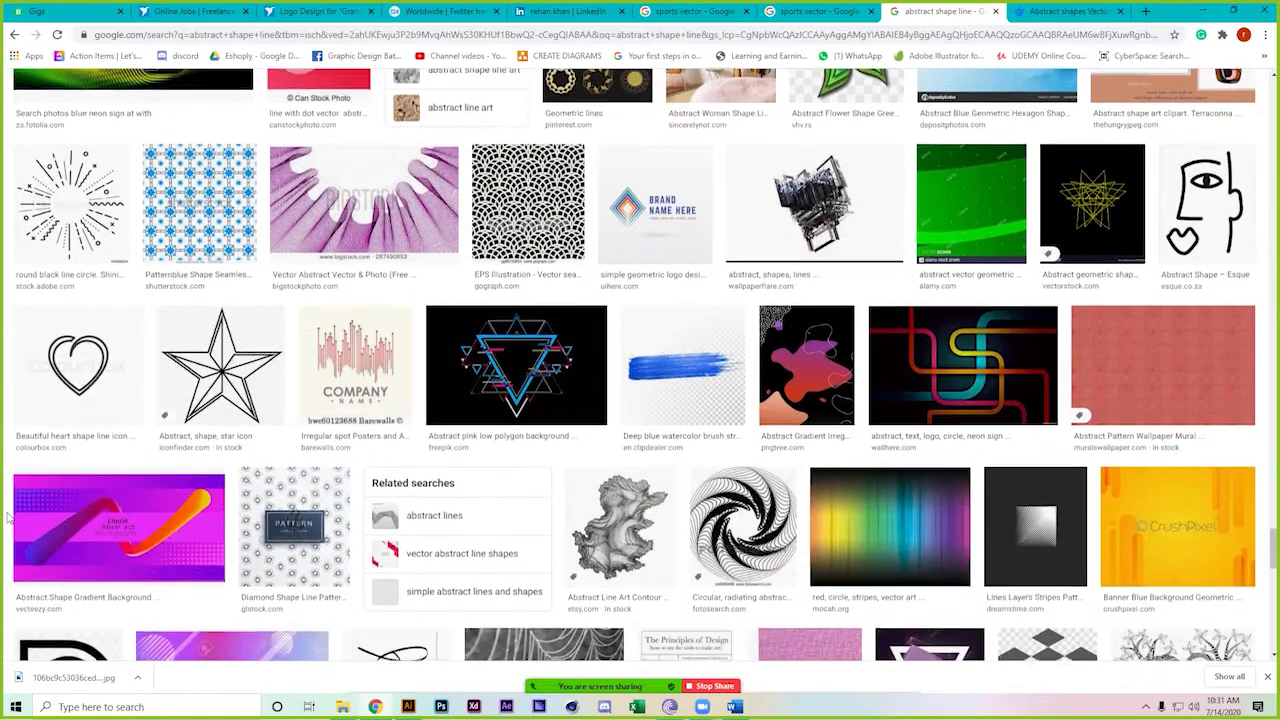
{"action": "scroll", "coordinate": [8, 517], "scroll_direction": "down", "scroll_amount": 8}
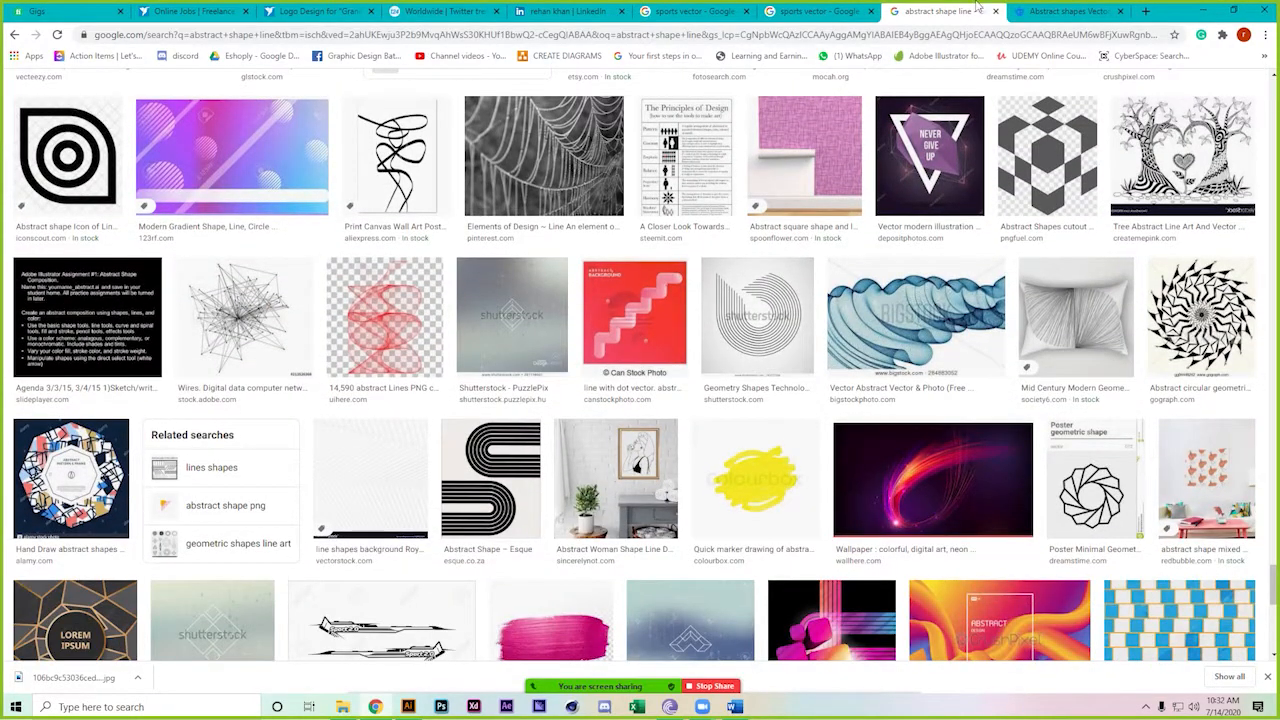
{"action": "left_click", "coordinate": [1065, 11]}
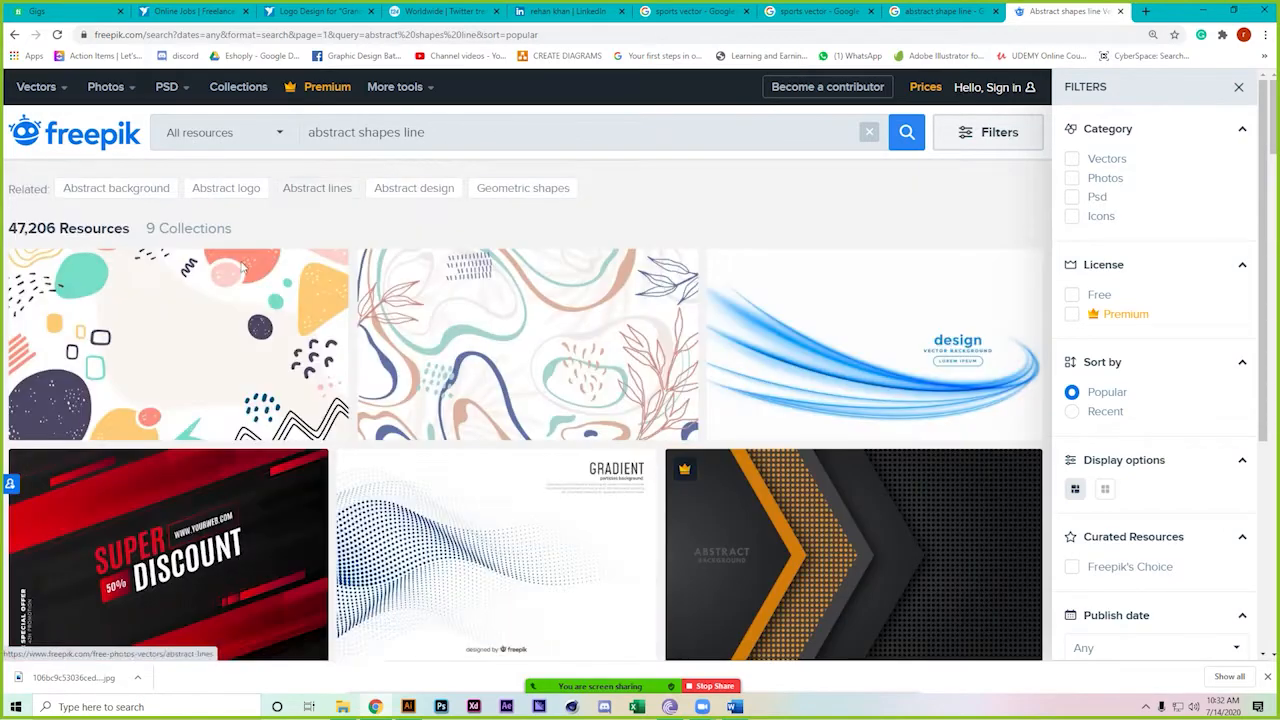
{"action": "scroll", "coordinate": [3, 503], "scroll_direction": "down", "scroll_amount": 6}
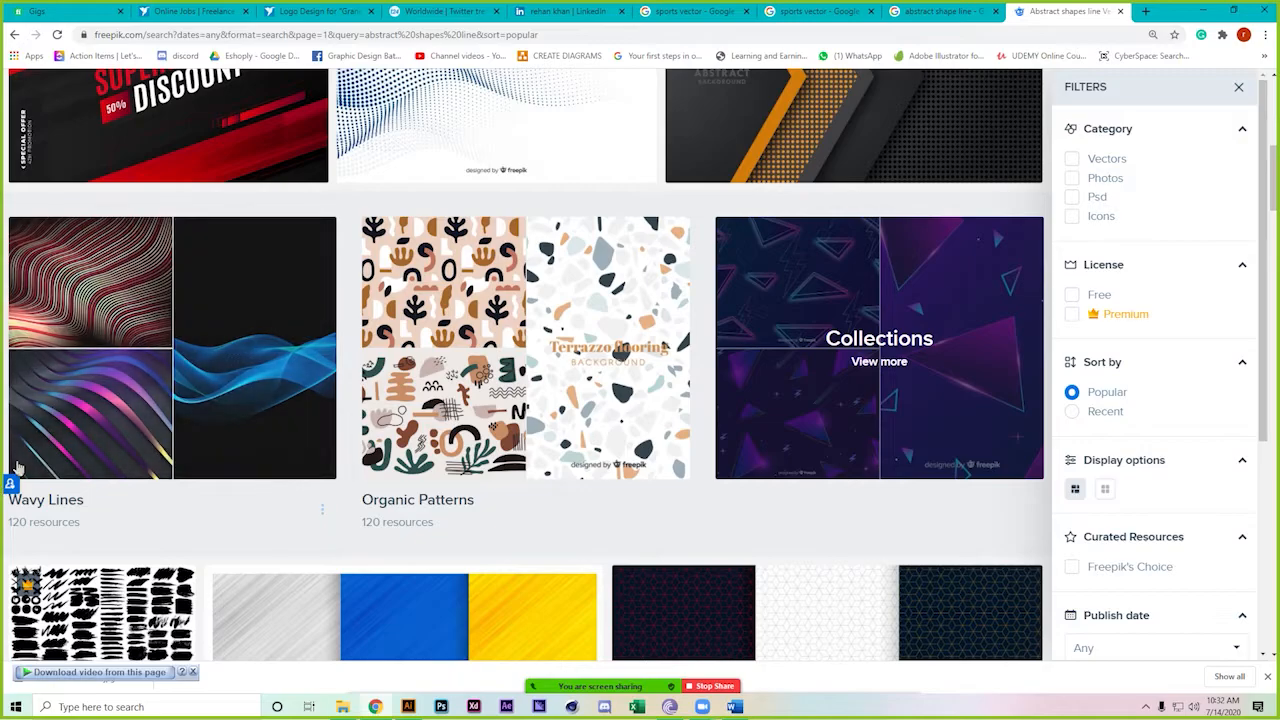
{"action": "scroll", "coordinate": [3, 408], "scroll_direction": "down", "scroll_amount": 9}
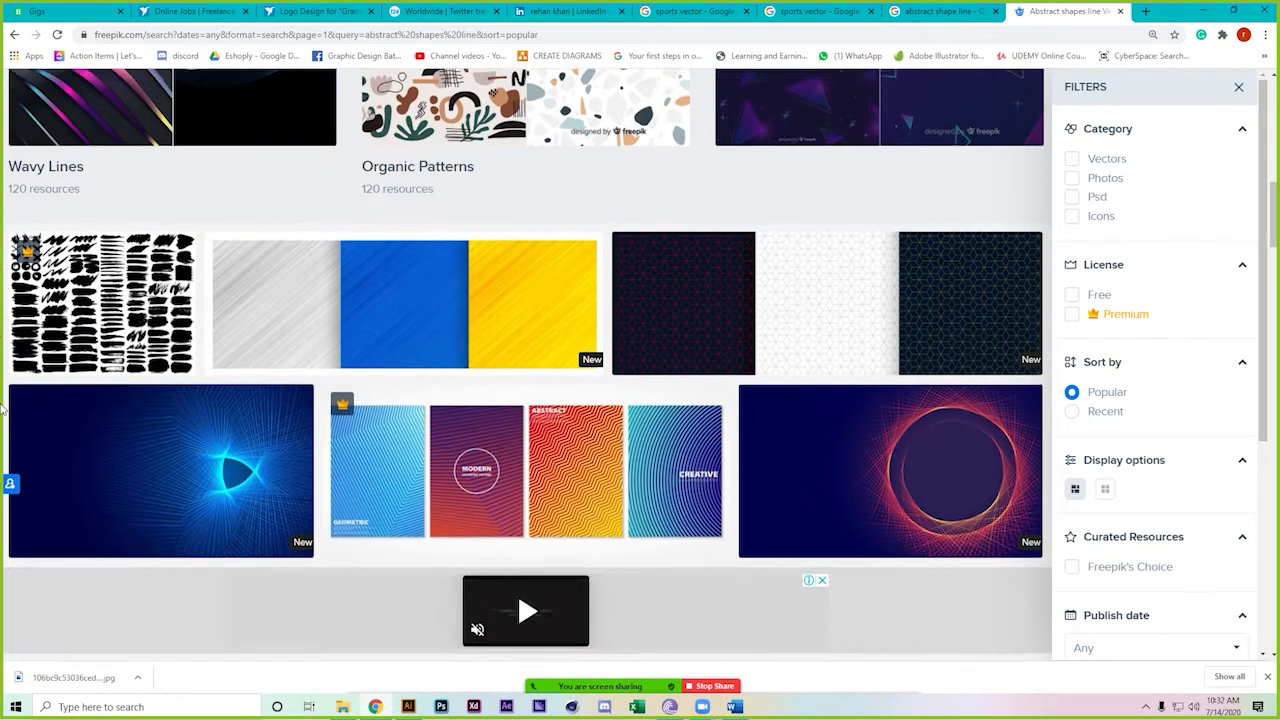
{"action": "scroll", "coordinate": [3, 408], "scroll_direction": "down", "scroll_amount": 5}
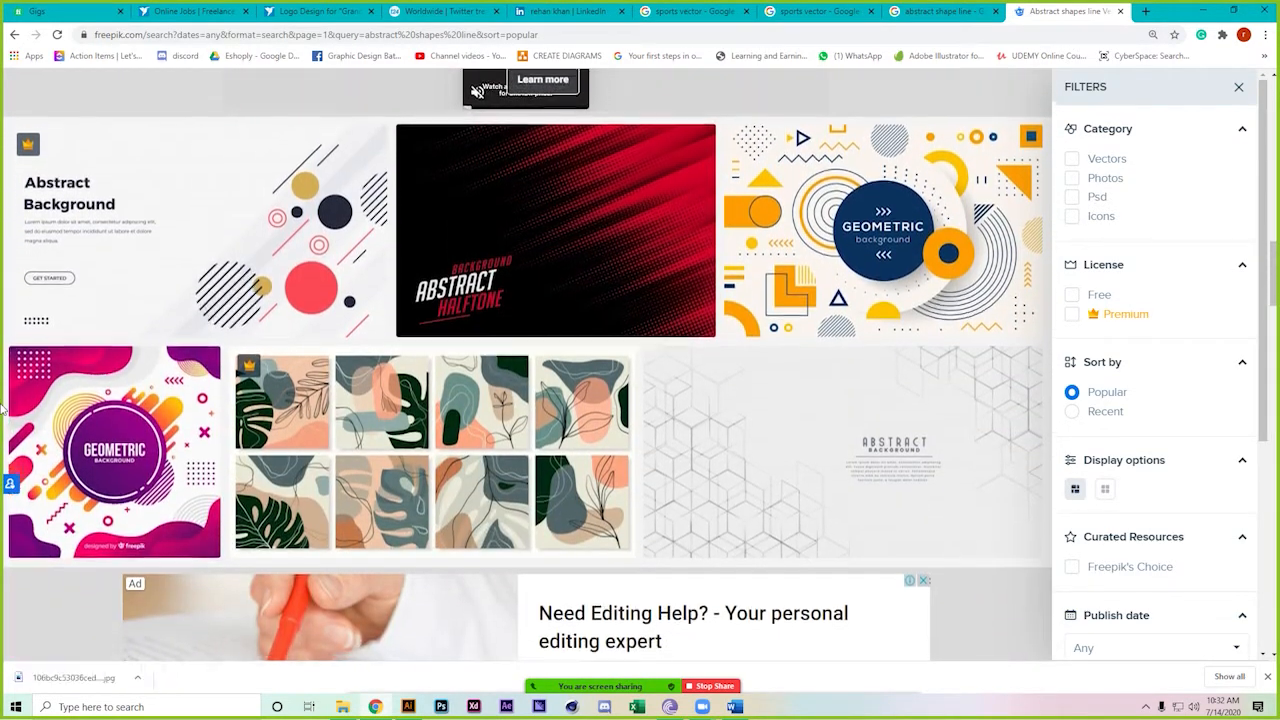
{"action": "scroll", "coordinate": [3, 408], "scroll_direction": "down", "scroll_amount": 3}
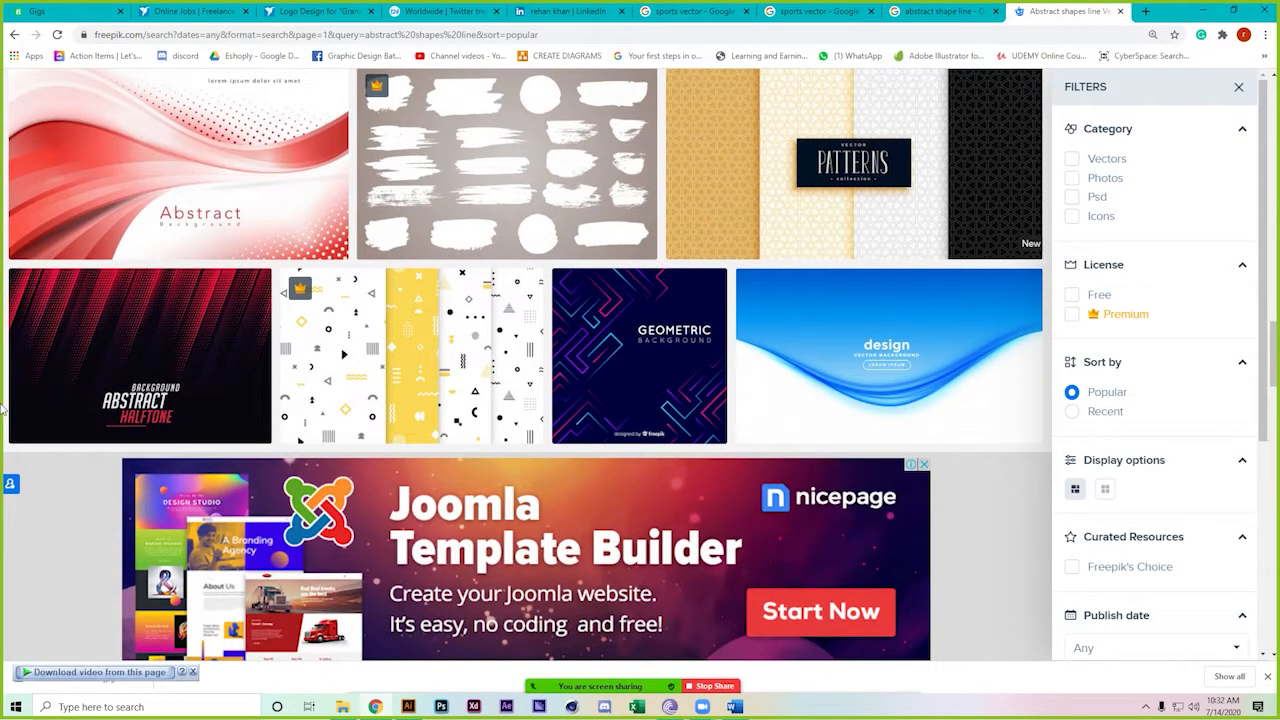
{"action": "scroll", "coordinate": [3, 408], "scroll_direction": "down", "scroll_amount": 1}
Open the Geometric background and colourful Abstract background results in new tabs
{"action": "right_click", "coordinate": [624, 173]}
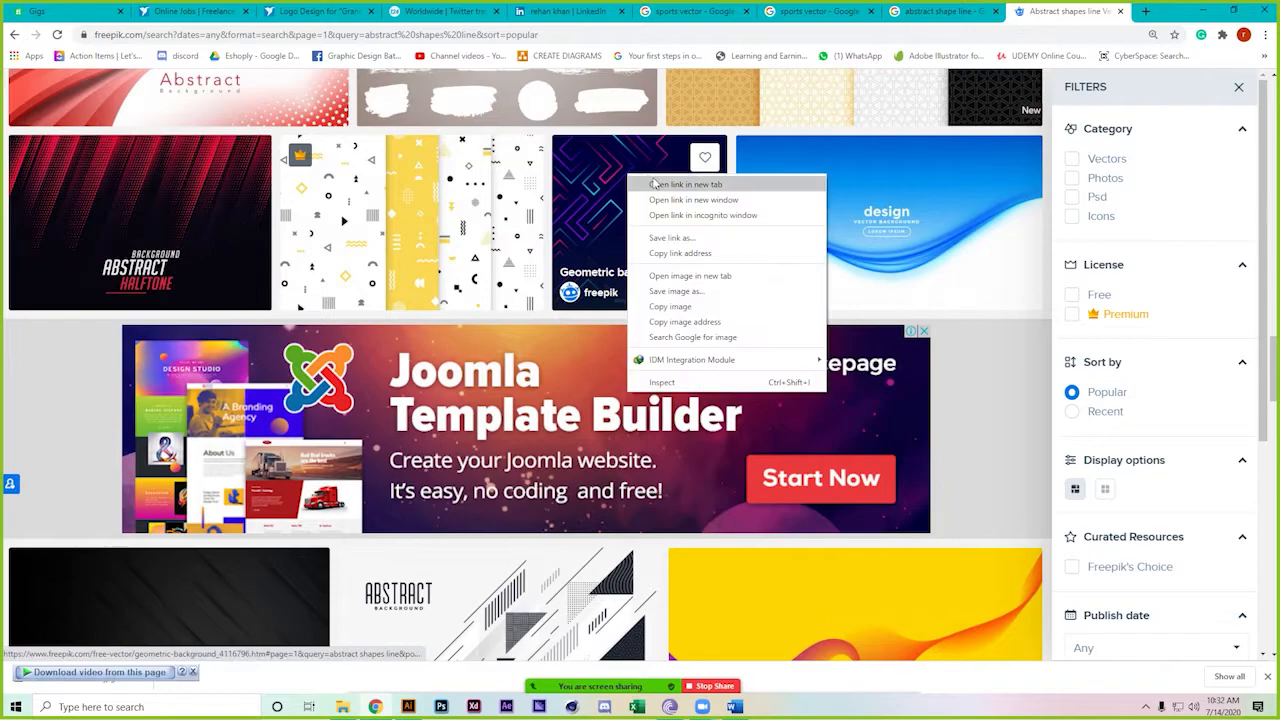
{"action": "left_click", "coordinate": [660, 184]}
{"action": "scroll", "coordinate": [5, 495], "scroll_direction": "down", "scroll_amount": 4}
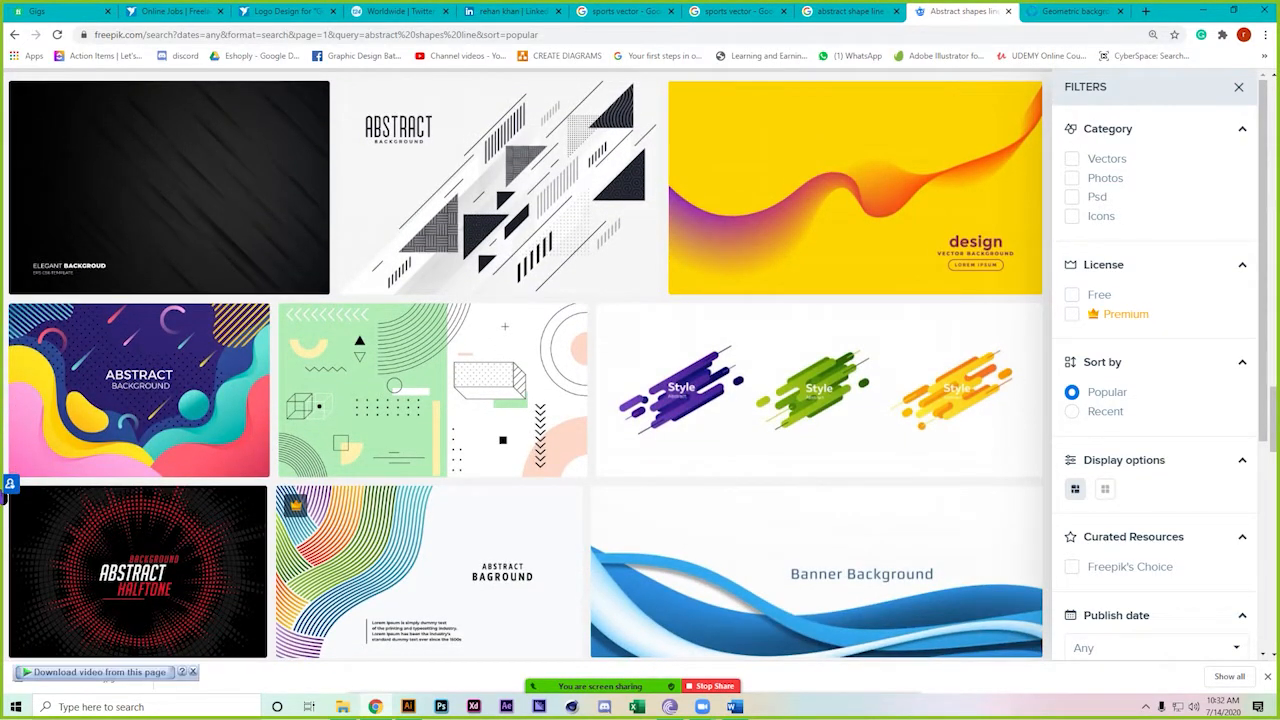
{"action": "right_click", "coordinate": [170, 397]}
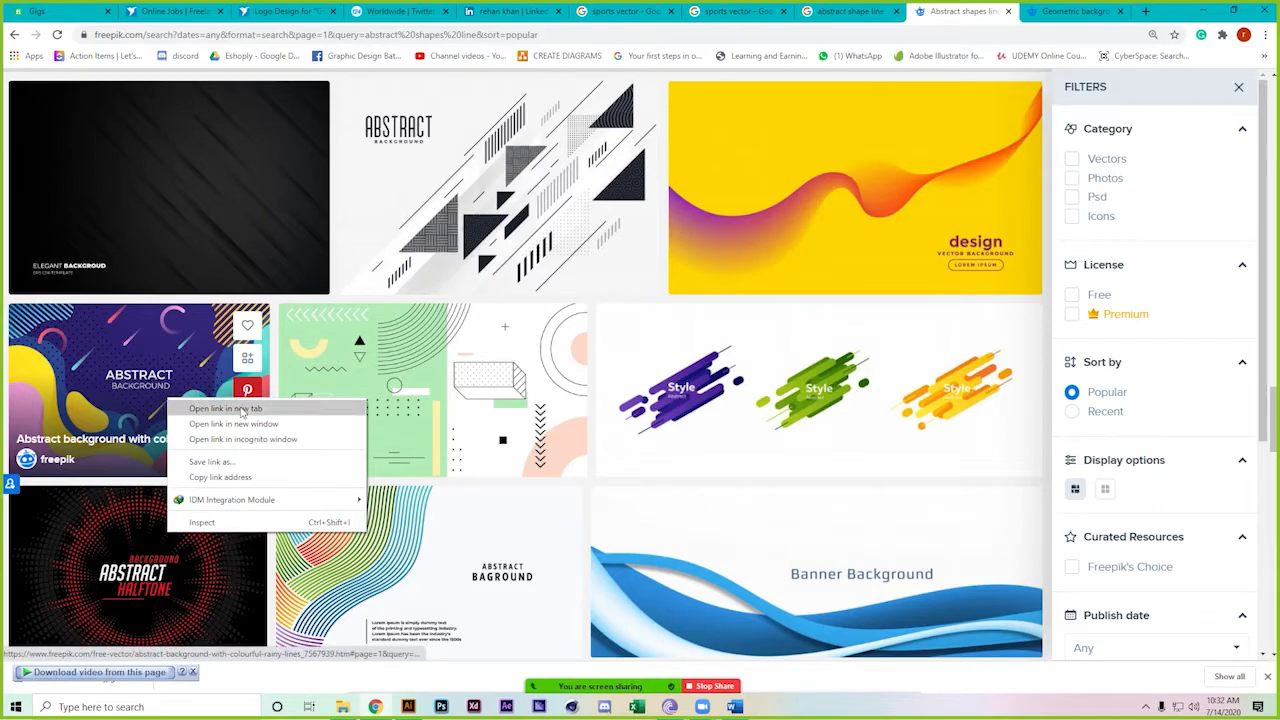
{"action": "left_click", "coordinate": [195, 406]}
Keep browsing up and down through the 'abstract shapes line' results
{"action": "scroll", "coordinate": [35, 479], "scroll_direction": "down", "scroll_amount": 2}
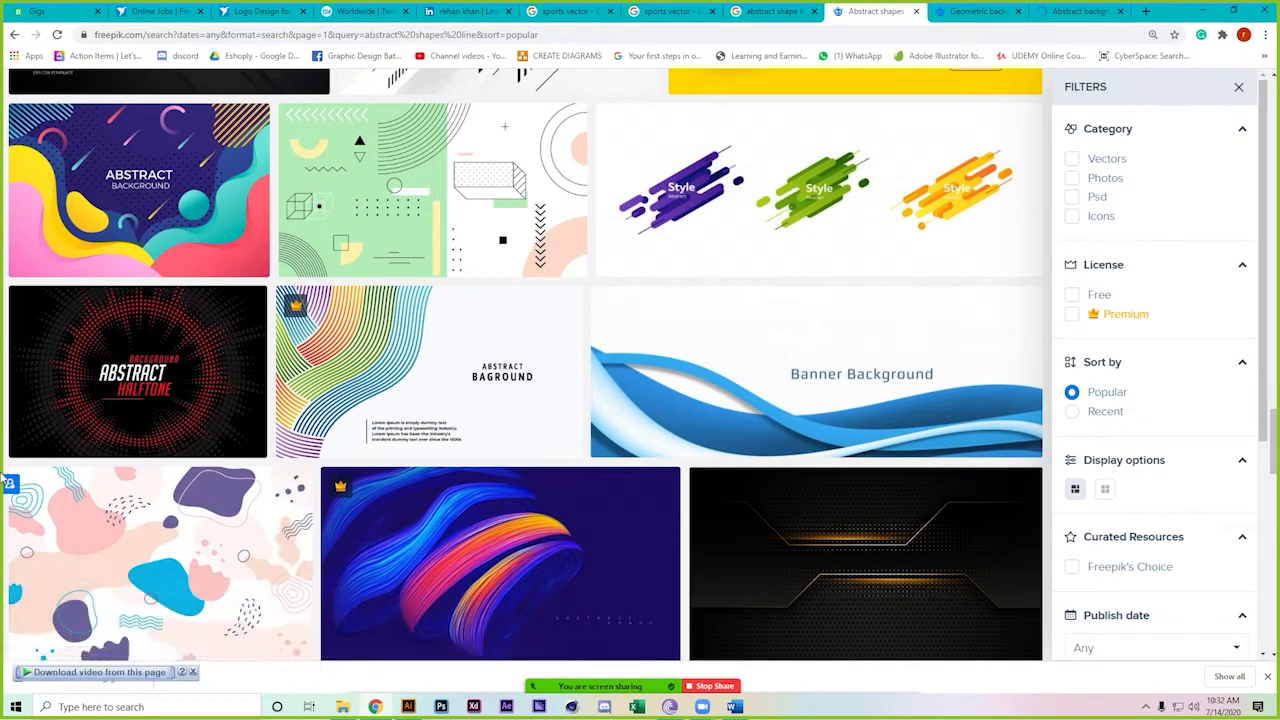
{"action": "scroll", "coordinate": [10, 482], "scroll_direction": "down", "scroll_amount": 3}
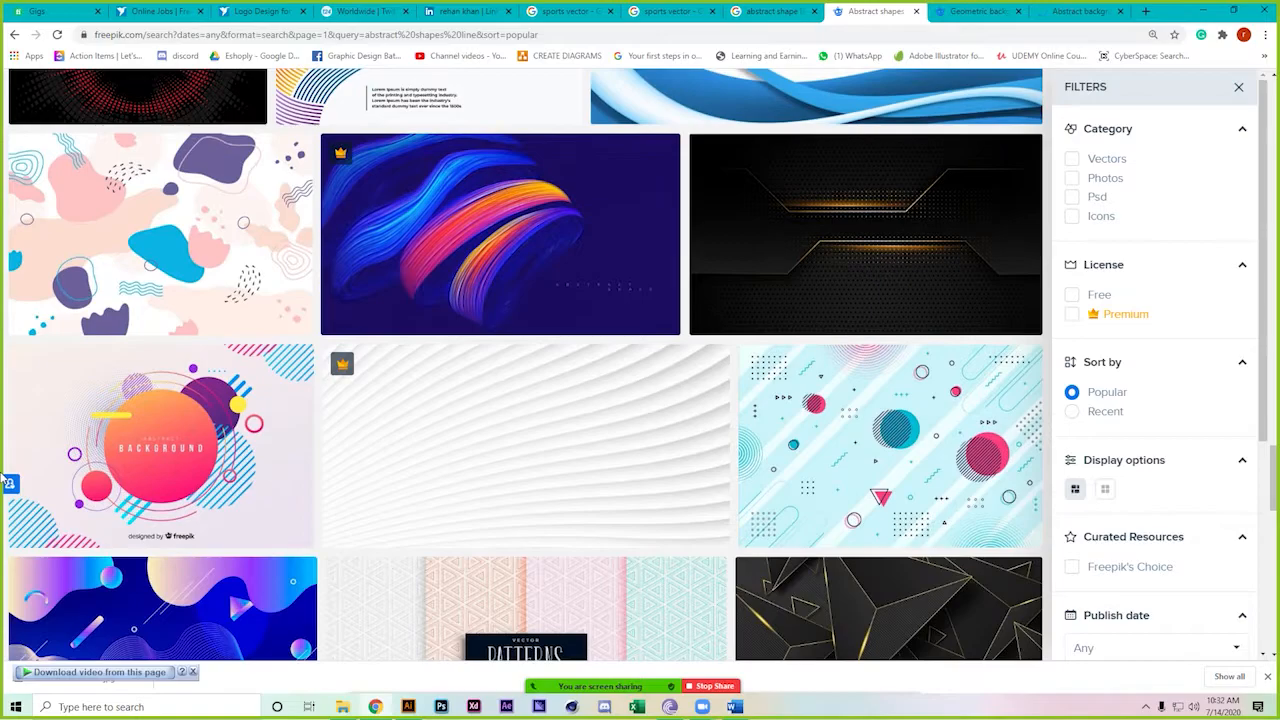
{"action": "scroll", "coordinate": [8, 483], "scroll_direction": "down", "scroll_amount": 2}
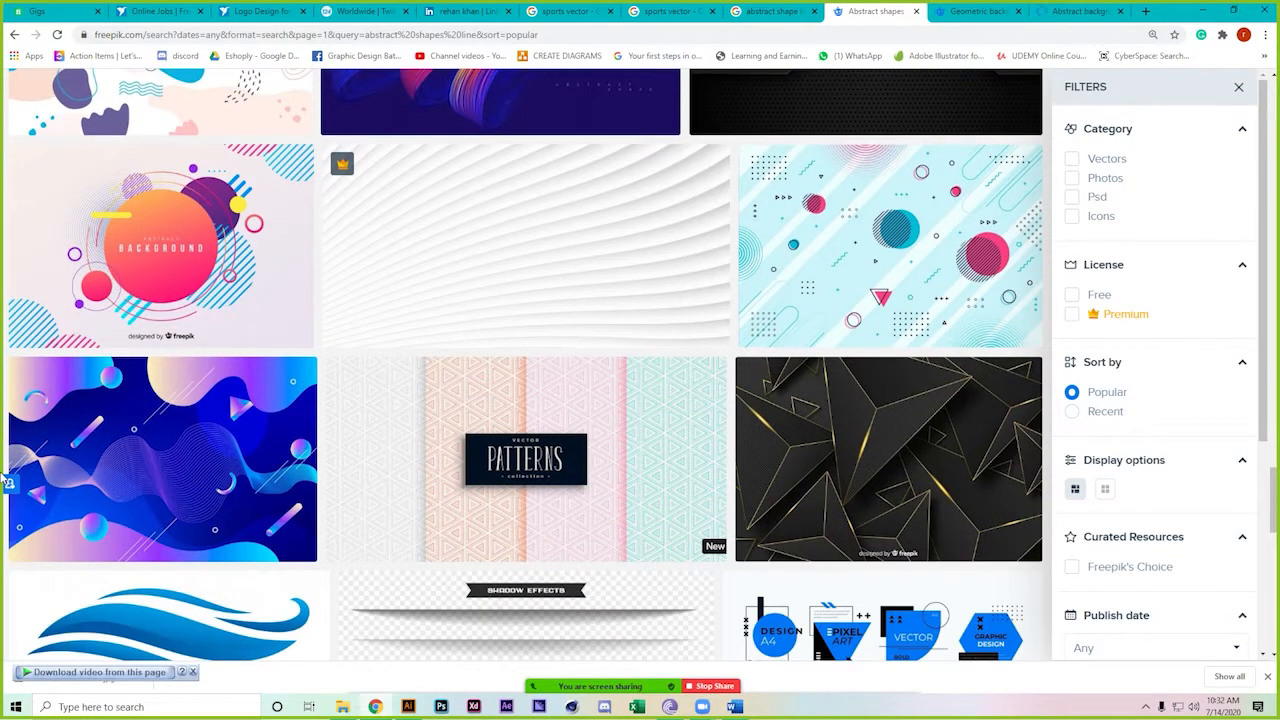
{"action": "scroll", "coordinate": [32, 475], "scroll_direction": "up", "scroll_amount": 10}
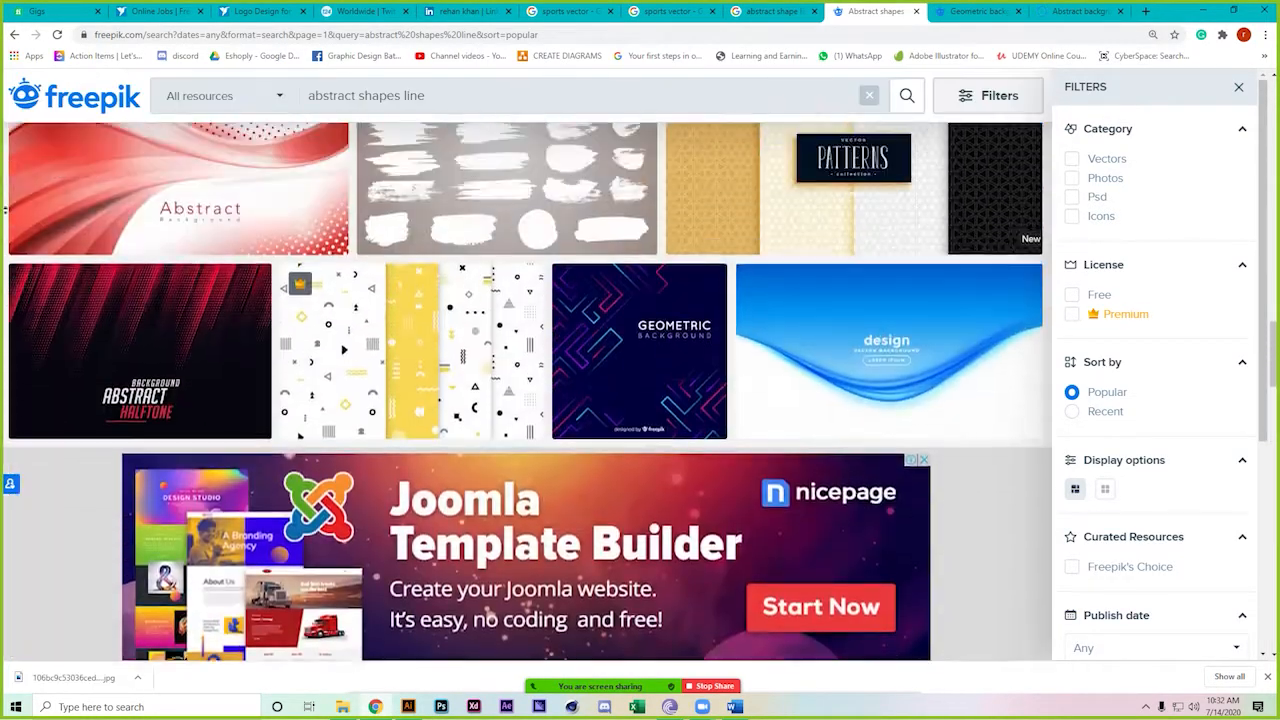
{"action": "scroll", "coordinate": [5, 252], "scroll_direction": "up", "scroll_amount": 1}
{"action": "scroll", "coordinate": [4, 251], "scroll_direction": "up", "scroll_amount": 8}
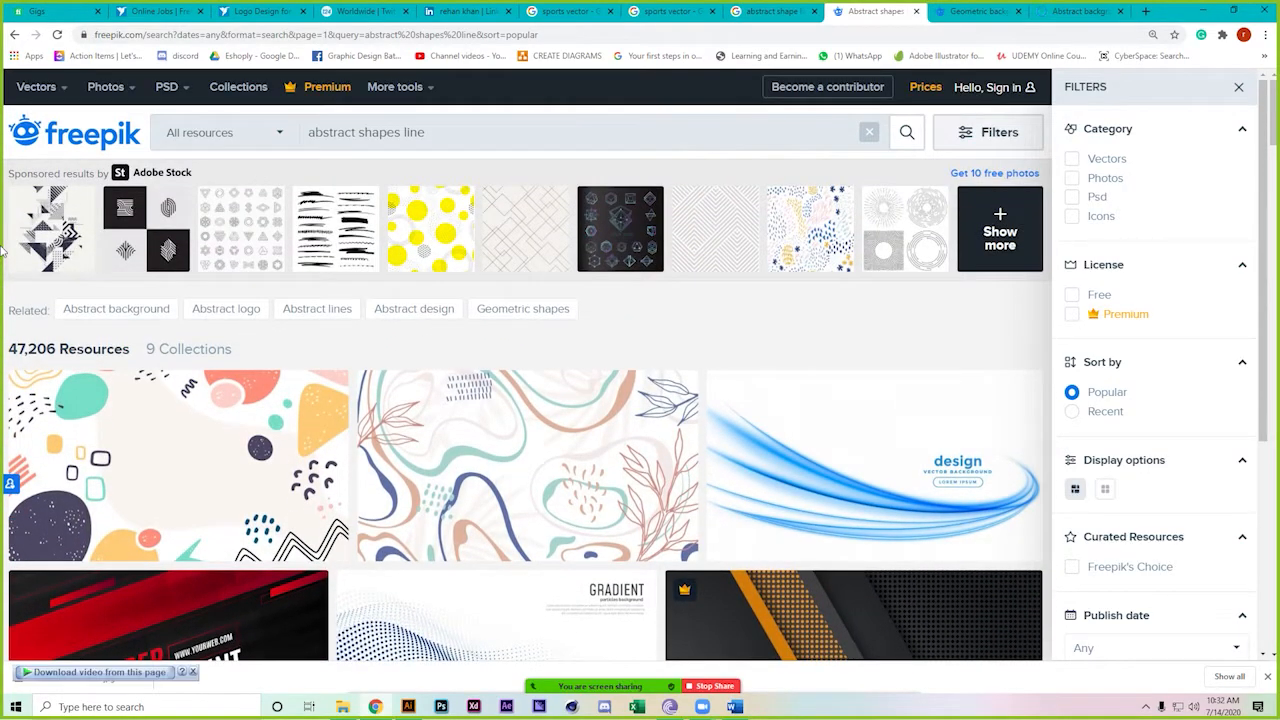
{"action": "scroll", "coordinate": [4, 251], "scroll_direction": "down", "scroll_amount": 5}
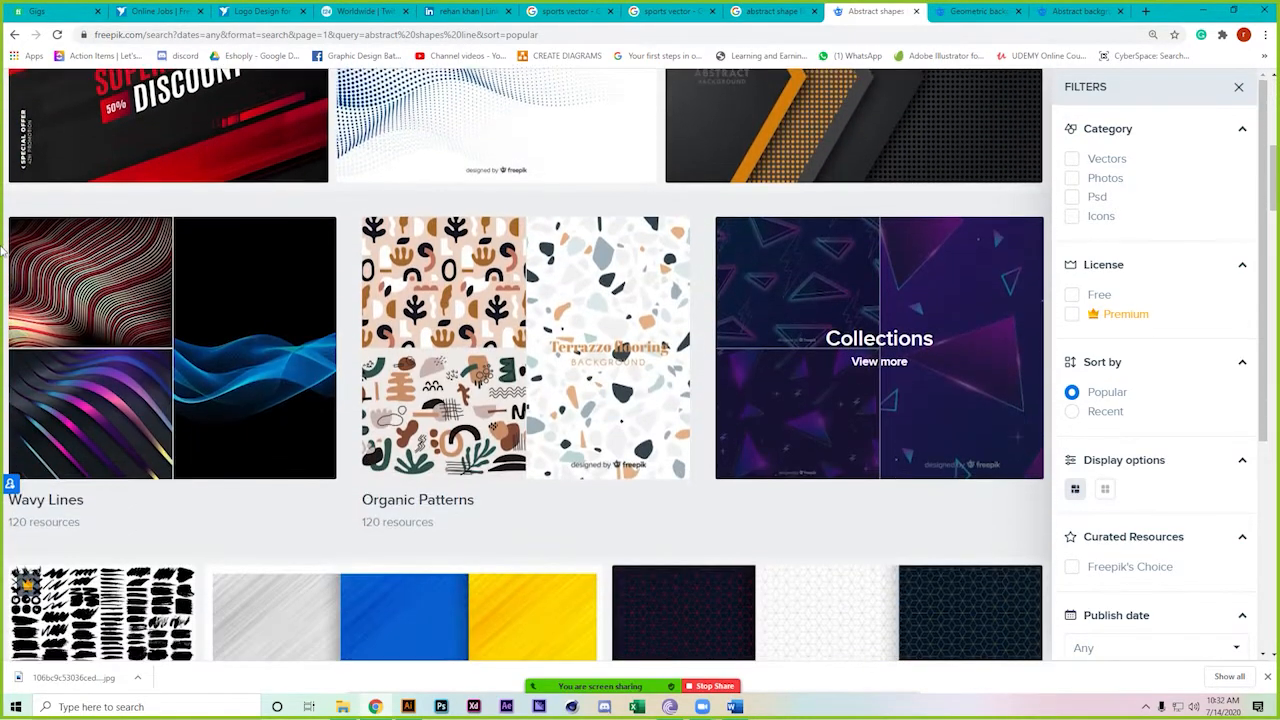
{"action": "scroll", "coordinate": [4, 251], "scroll_direction": "down", "scroll_amount": 5}
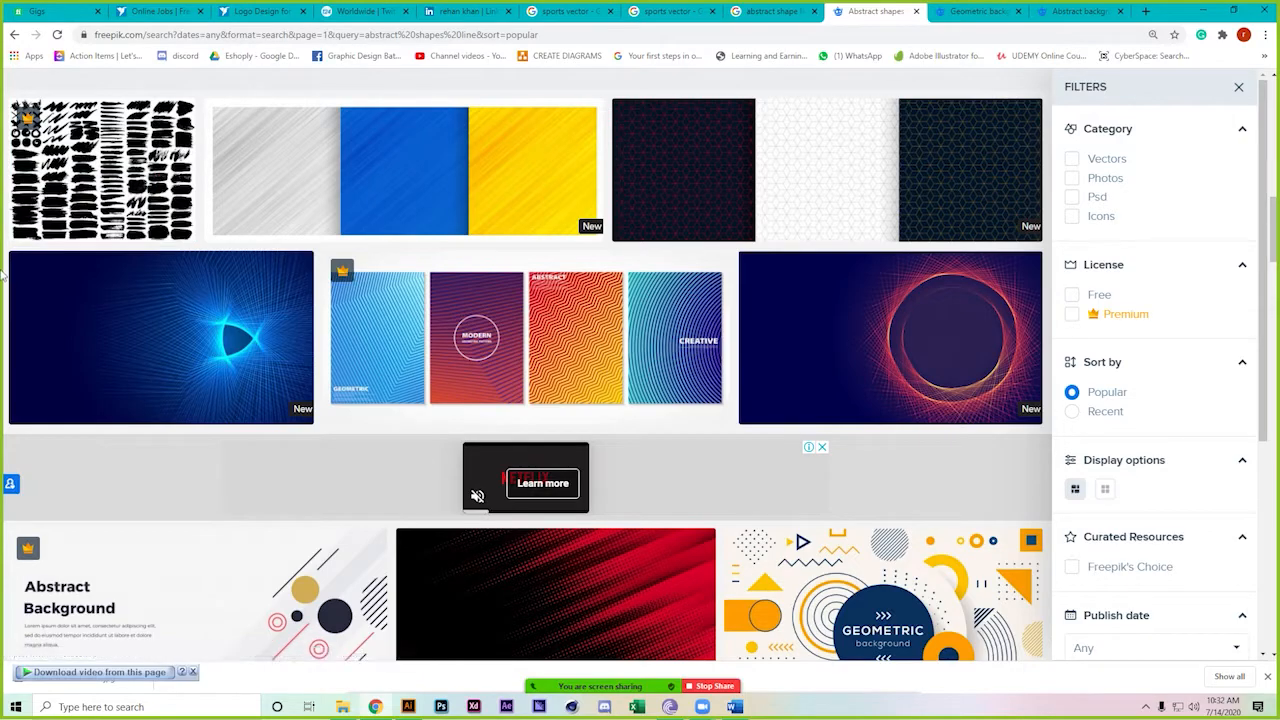
{"action": "scroll", "coordinate": [3, 262], "scroll_direction": "down", "scroll_amount": 1}
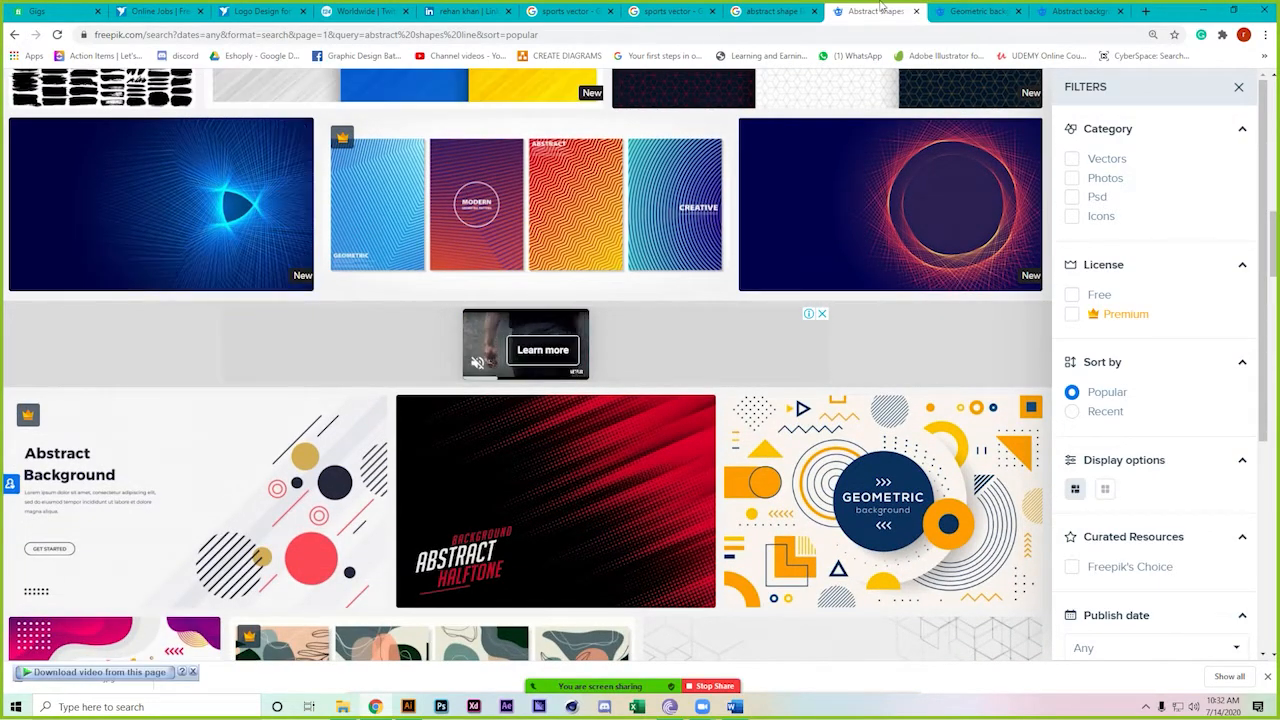
{"action": "scroll", "coordinate": [931, 308], "scroll_direction": "down", "scroll_amount": 2}
{"action": "left_click", "coordinate": [979, 14]}
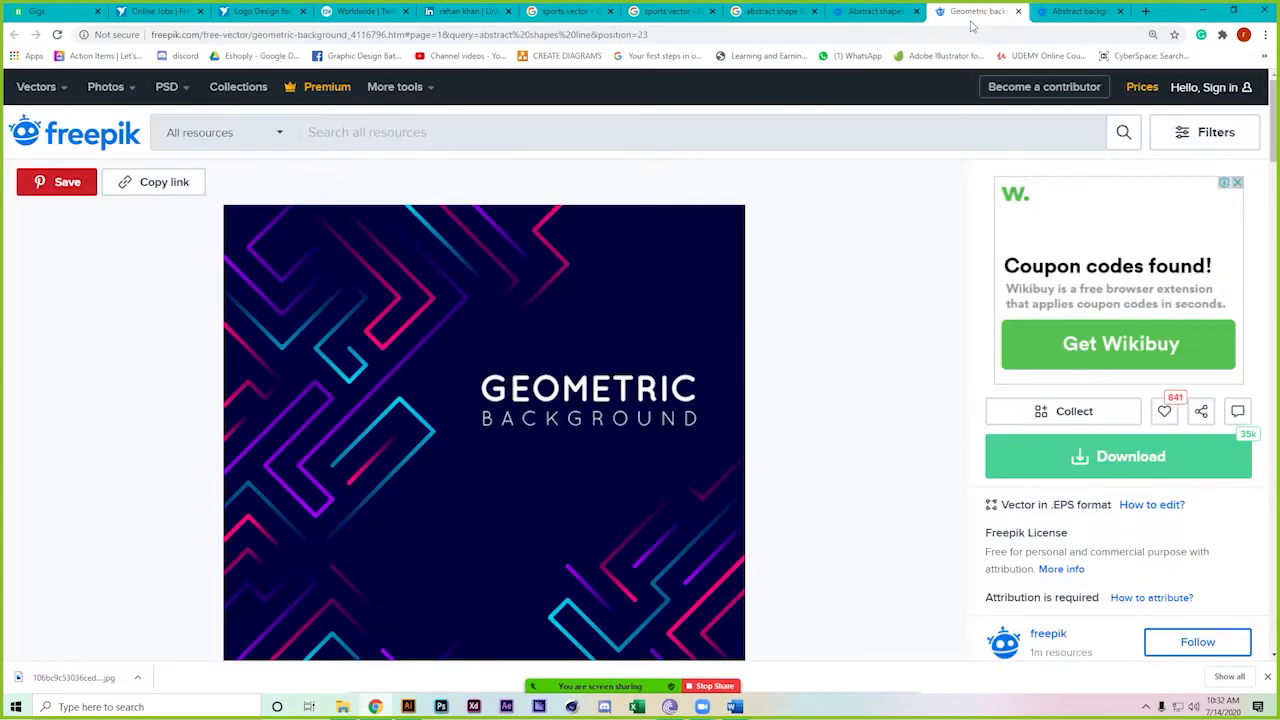
{"action": "scroll", "coordinate": [857, 335], "scroll_direction": "down", "scroll_amount": 4}
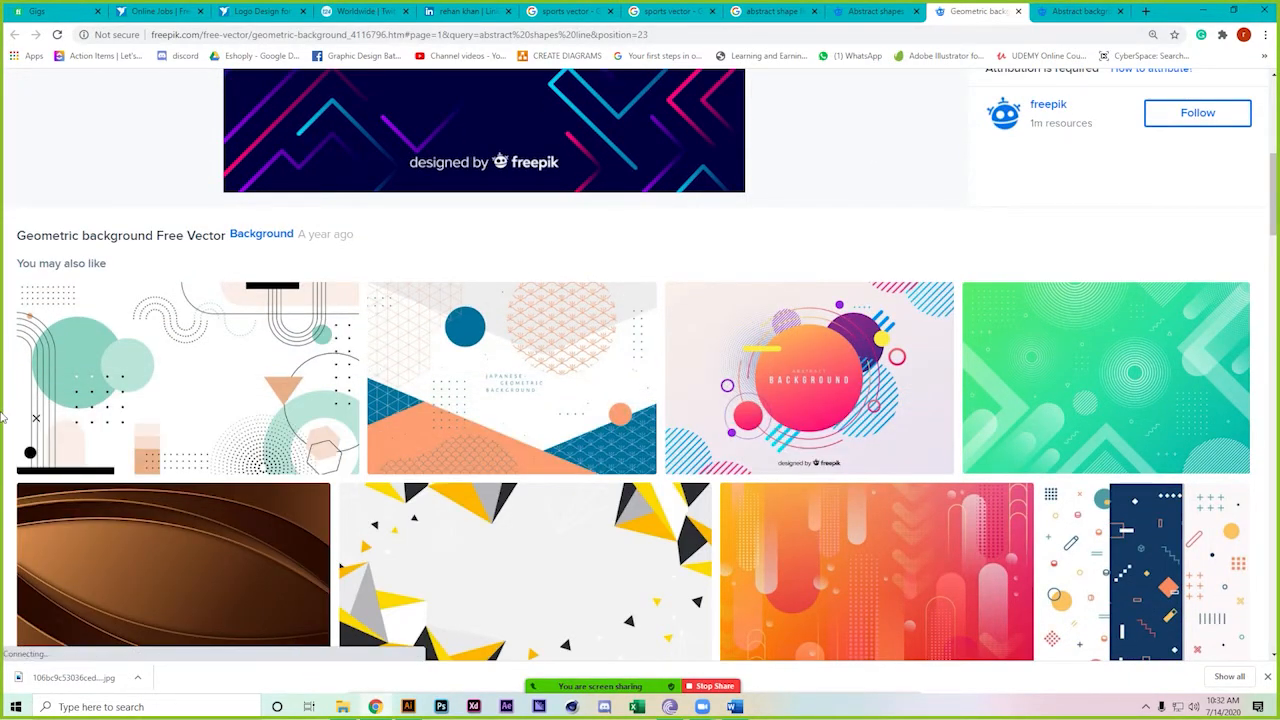
{"action": "scroll", "coordinate": [4, 418], "scroll_direction": "down", "scroll_amount": 1}
{"action": "scroll", "coordinate": [4, 418], "scroll_direction": "down", "scroll_amount": 4}
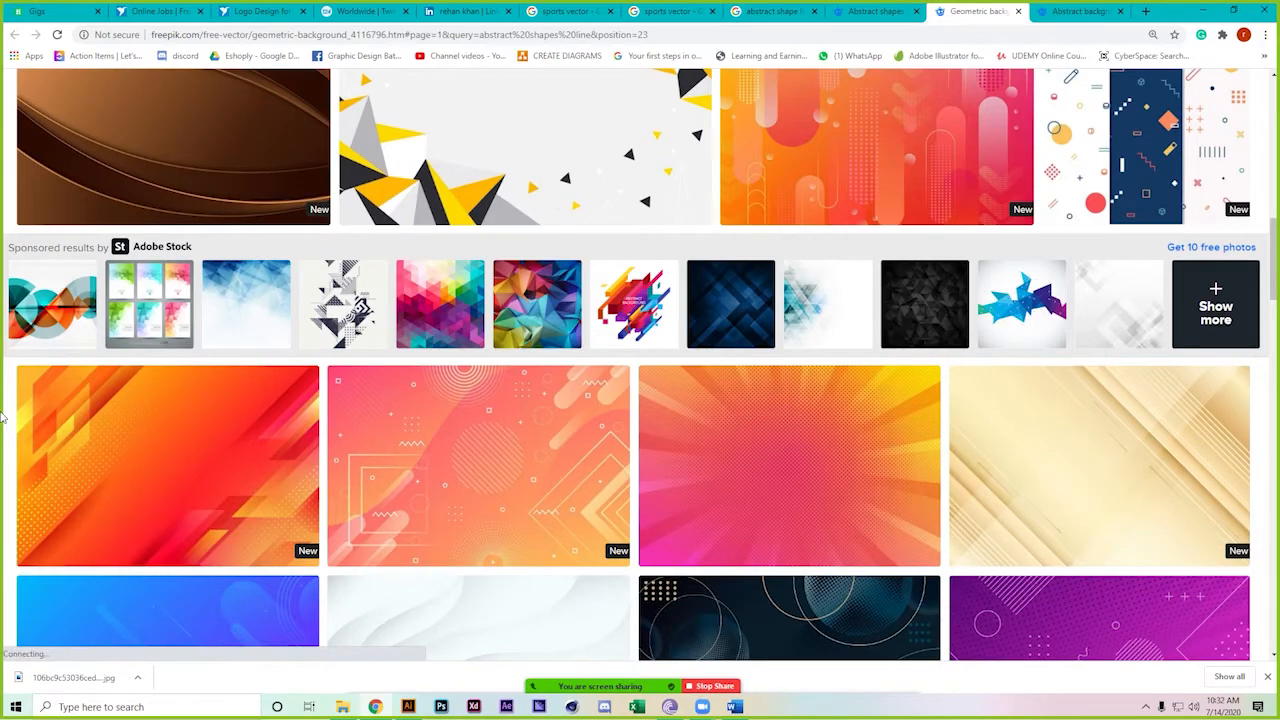
{"action": "scroll", "coordinate": [4, 418], "scroll_direction": "down", "scroll_amount": 1}
{"action": "left_click", "coordinate": [875, 11]}
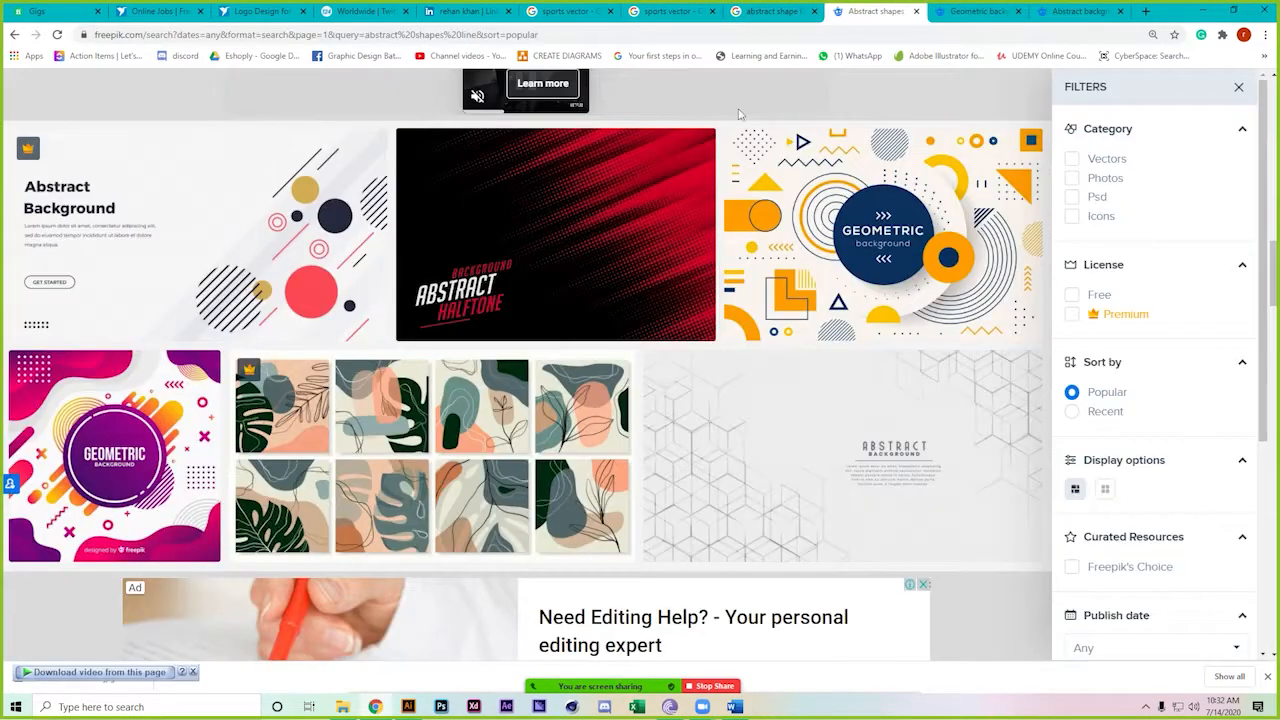
{"action": "scroll", "coordinate": [445, 379], "scroll_direction": "down", "scroll_amount": 3}
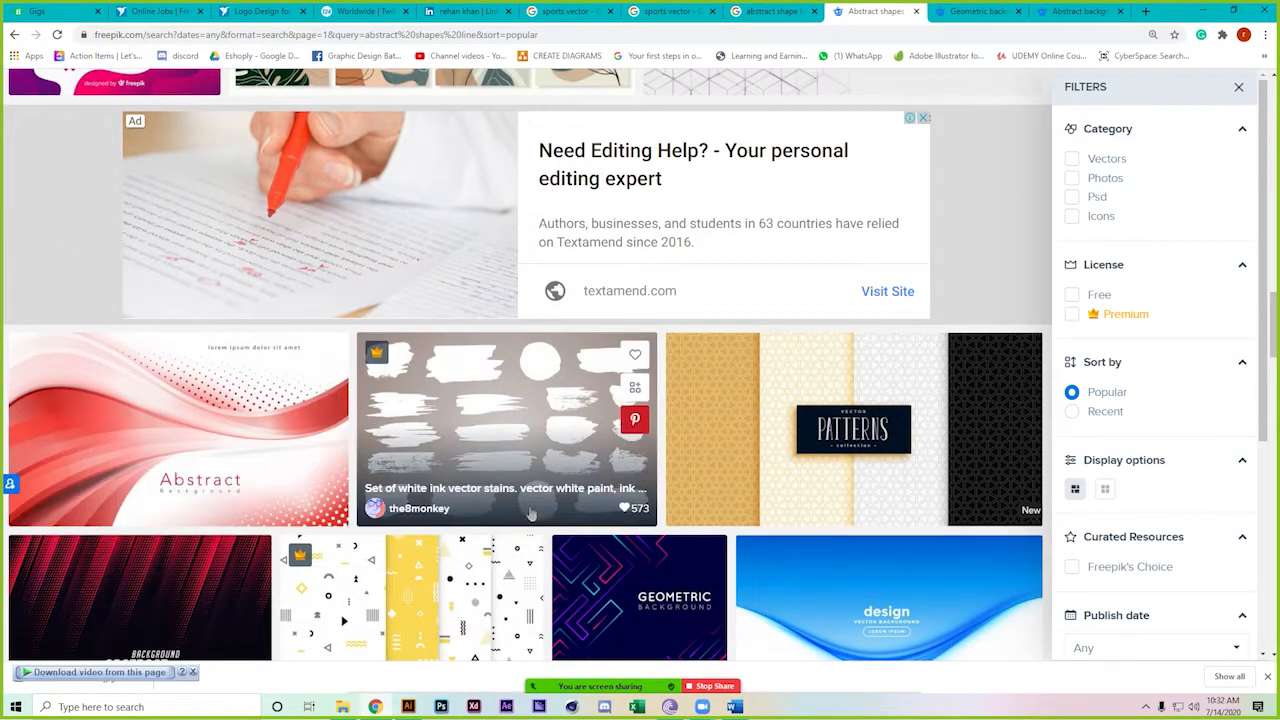
{"action": "scroll", "coordinate": [4, 420], "scroll_direction": "down", "scroll_amount": 2}
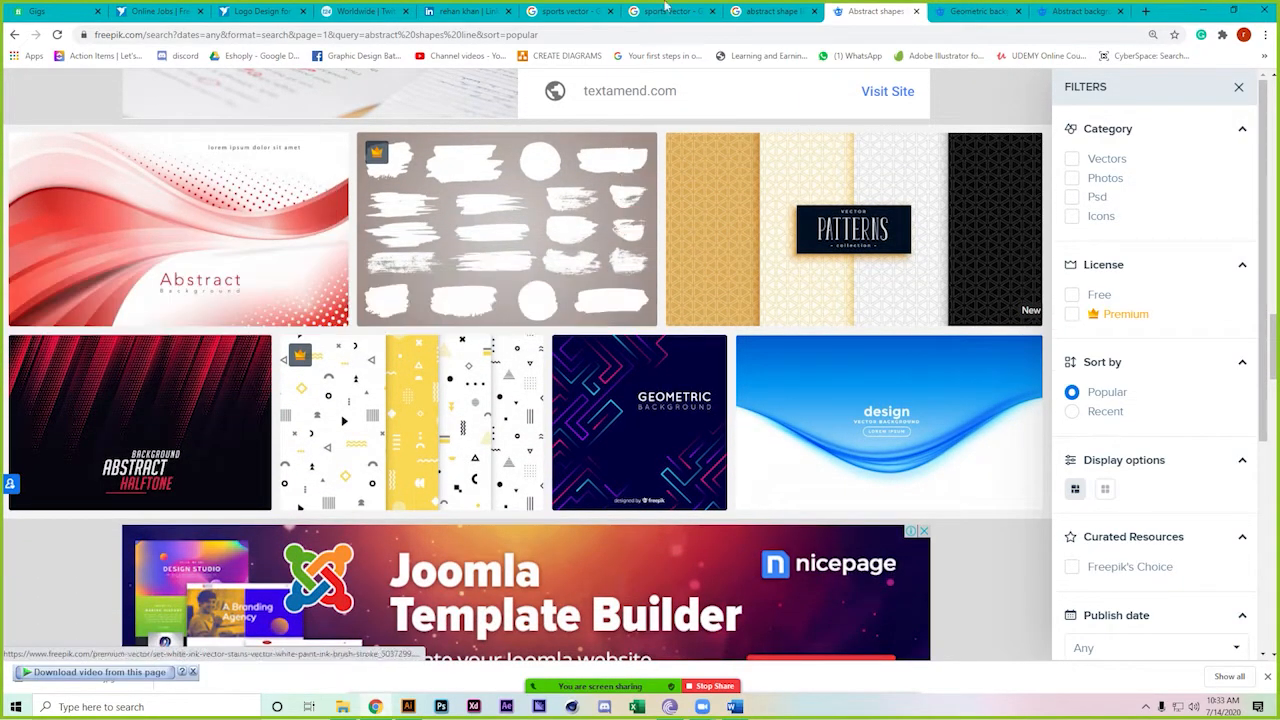
{"action": "left_click", "coordinate": [1025, 8]}
{"action": "scroll", "coordinate": [4, 527], "scroll_direction": "down", "scroll_amount": 4}
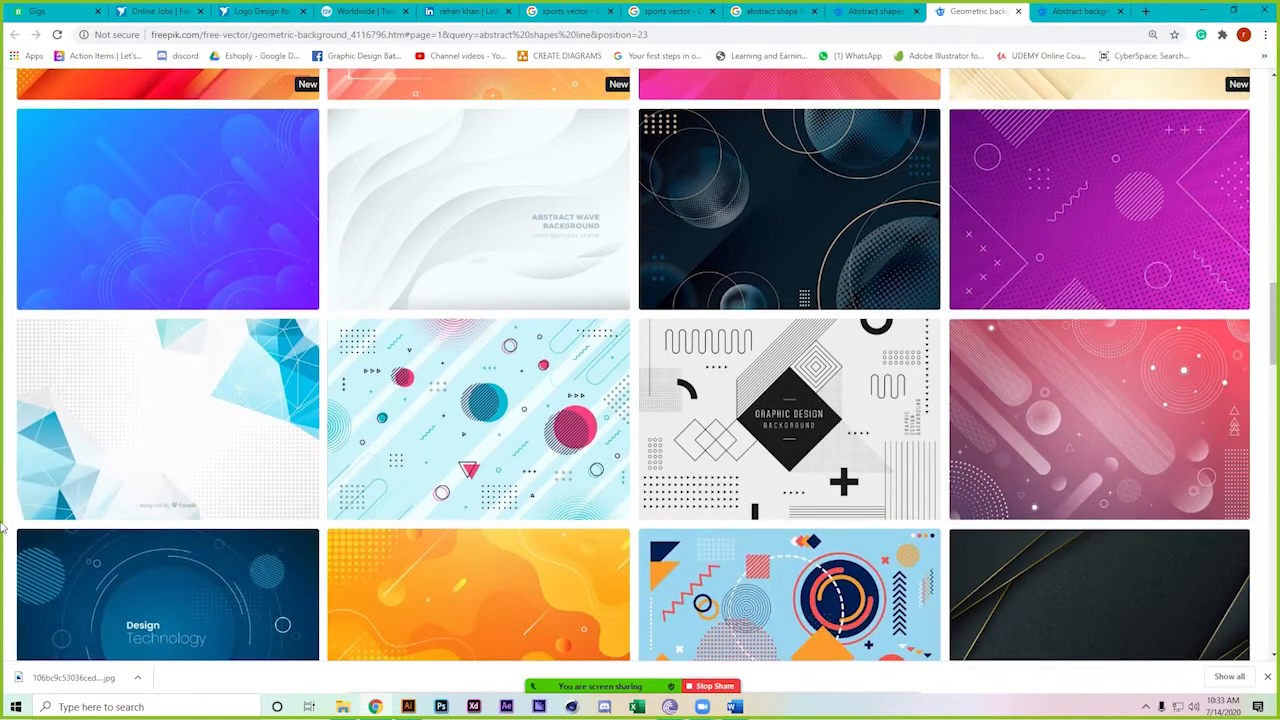
{"action": "scroll", "coordinate": [4, 527], "scroll_direction": "down", "scroll_amount": 5}
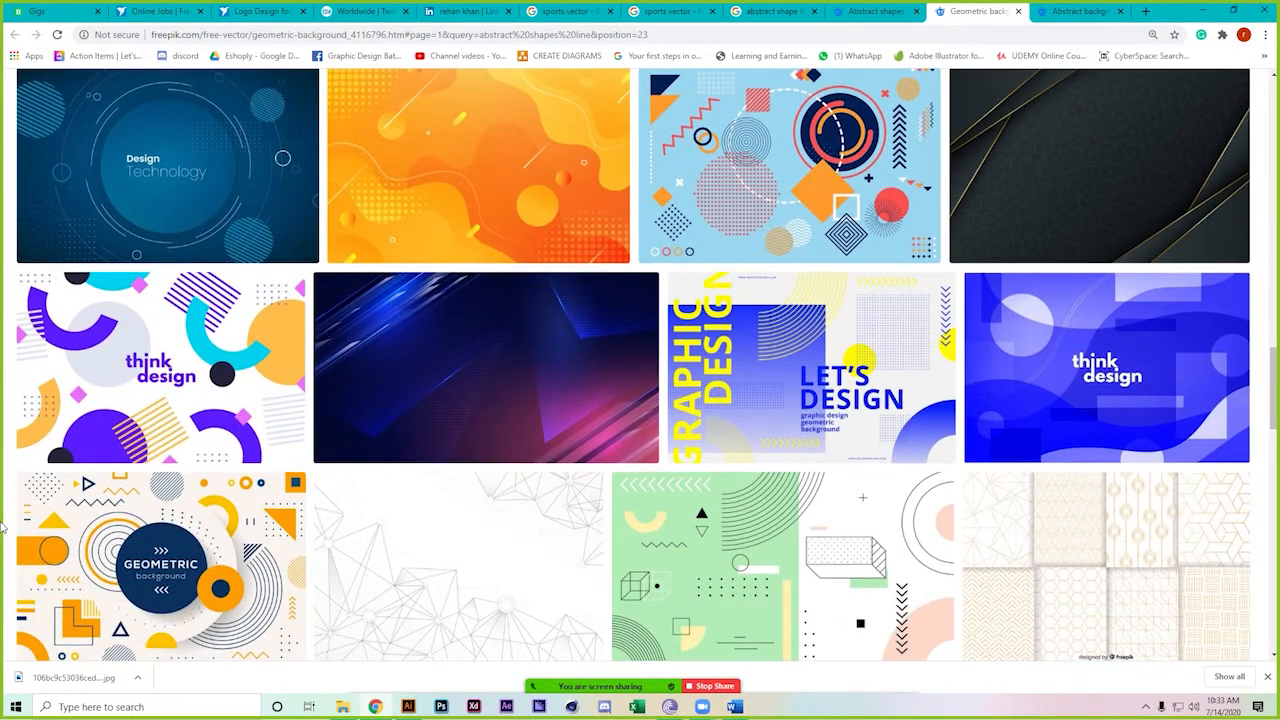
{"action": "scroll", "coordinate": [4, 527], "scroll_direction": "down", "scroll_amount": 5}
{"action": "scroll", "coordinate": [4, 527], "scroll_direction": "down", "scroll_amount": 4}
{"action": "scroll", "coordinate": [4, 527], "scroll_direction": "down", "scroll_amount": 5}
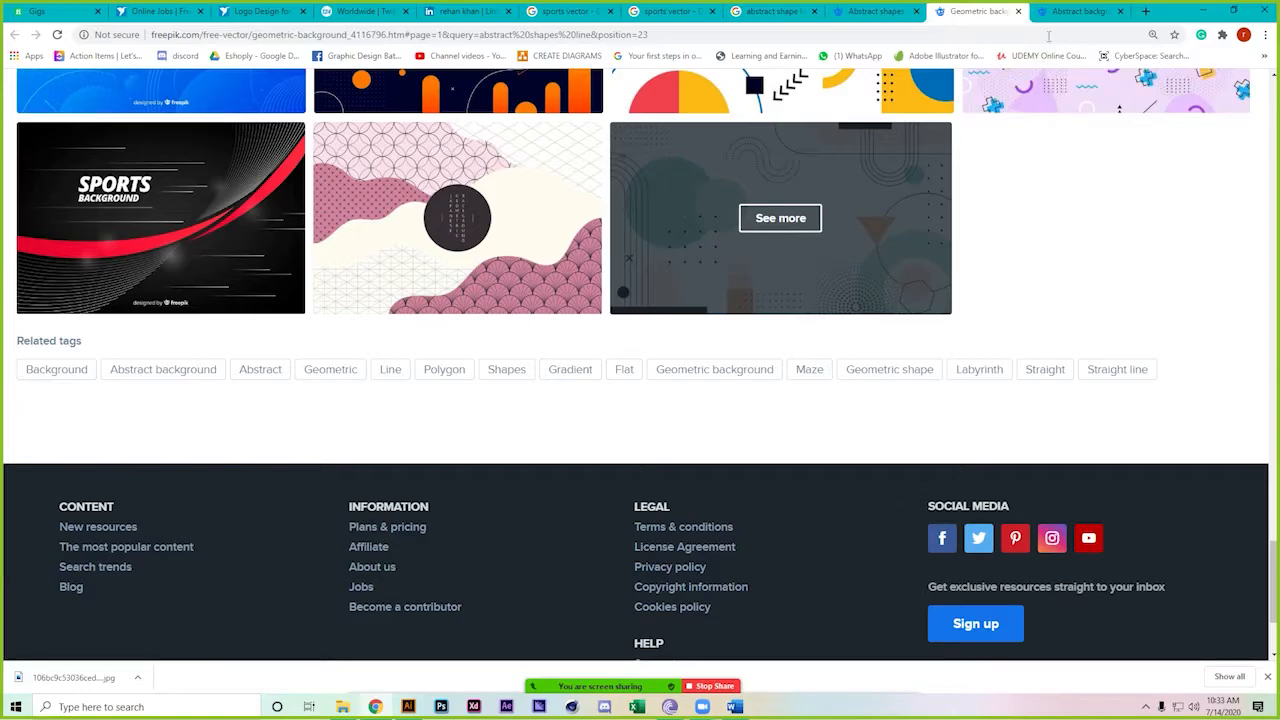
{"action": "left_click", "coordinate": [1062, 10]}
{"action": "scroll", "coordinate": [4, 505], "scroll_direction": "down", "scroll_amount": 3}
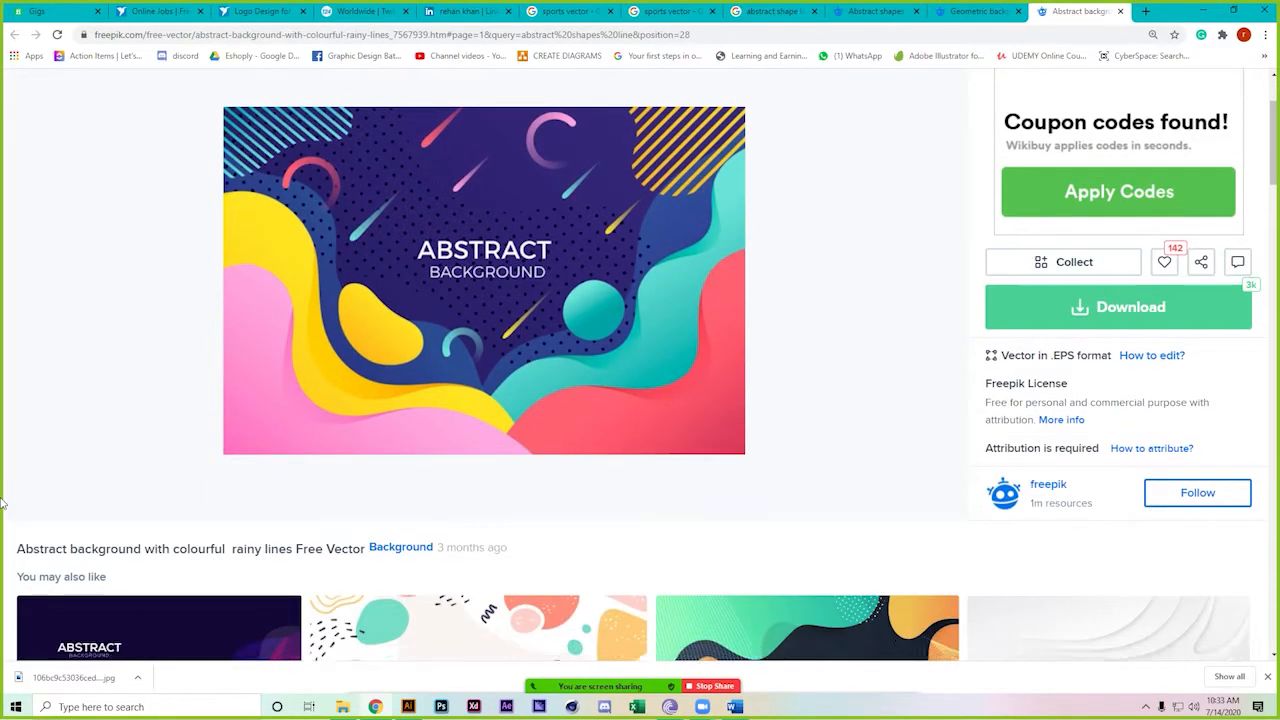
{"action": "scroll", "coordinate": [4, 505], "scroll_direction": "down", "scroll_amount": 4}
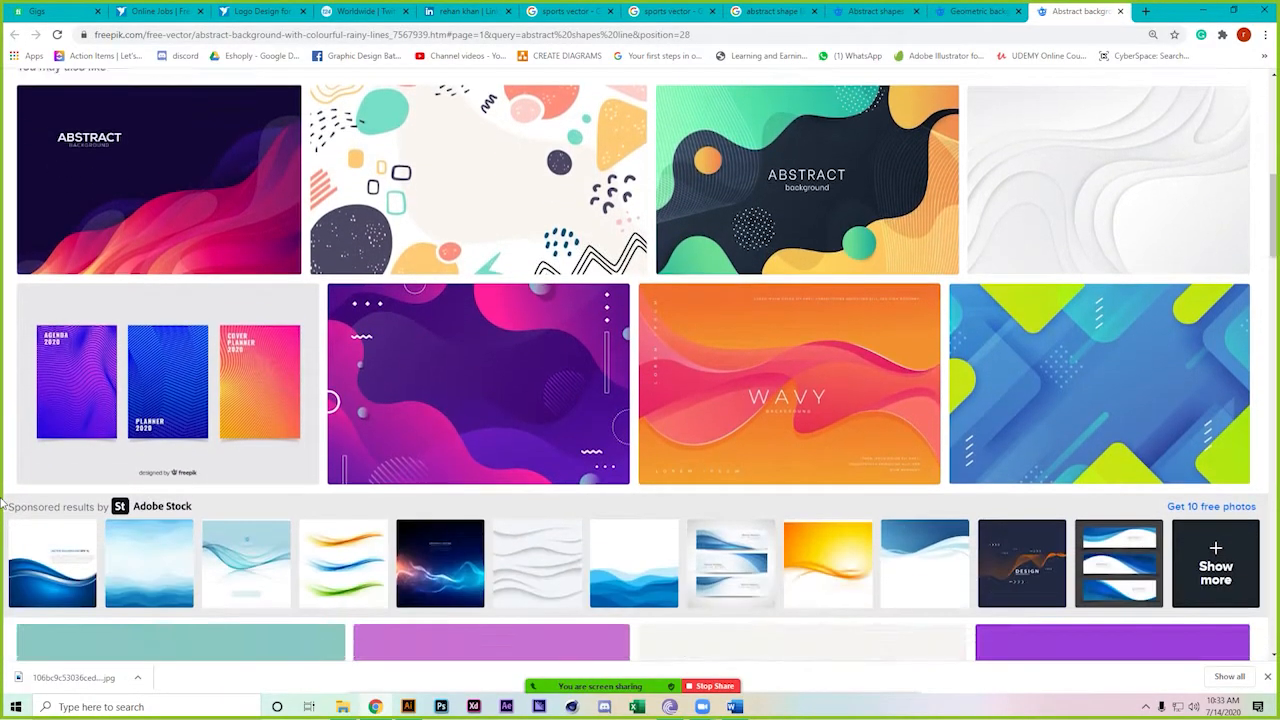
{"action": "scroll", "coordinate": [4, 505], "scroll_direction": "down", "scroll_amount": 2}
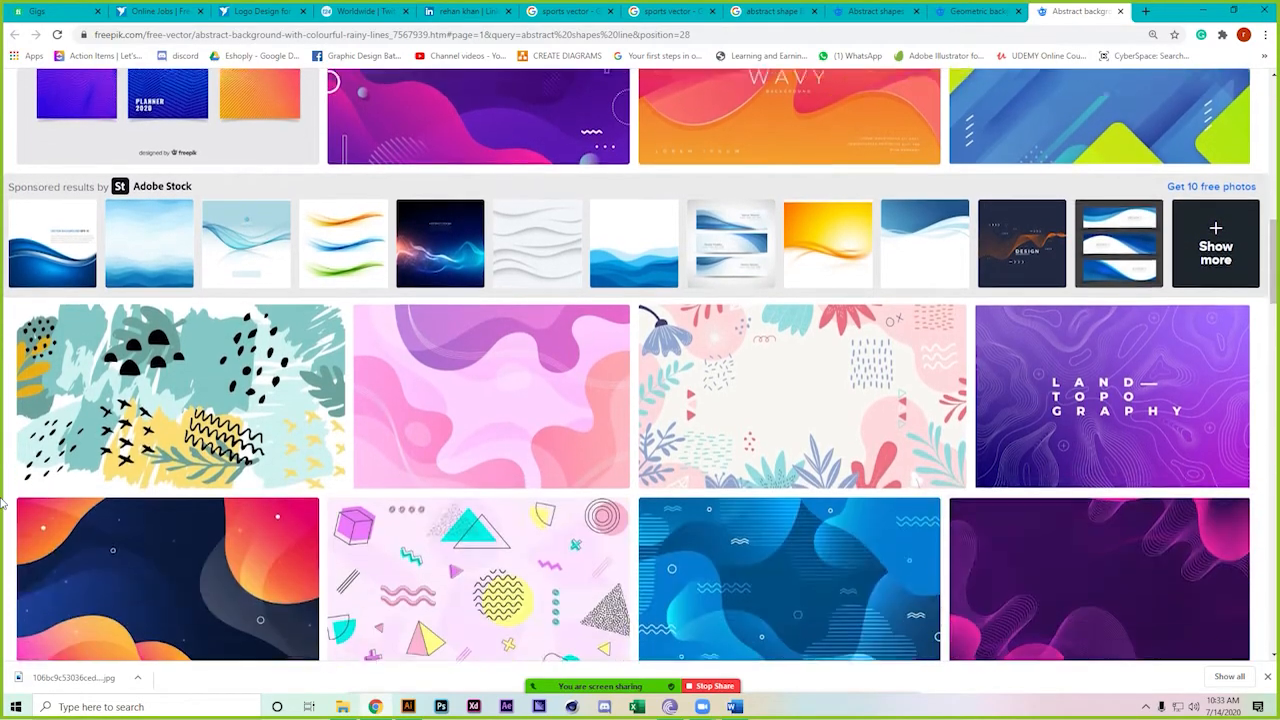
{"action": "scroll", "coordinate": [4, 450], "scroll_direction": "down", "scroll_amount": 2}
{"action": "scroll", "coordinate": [6, 427], "scroll_direction": "down", "scroll_amount": 5}
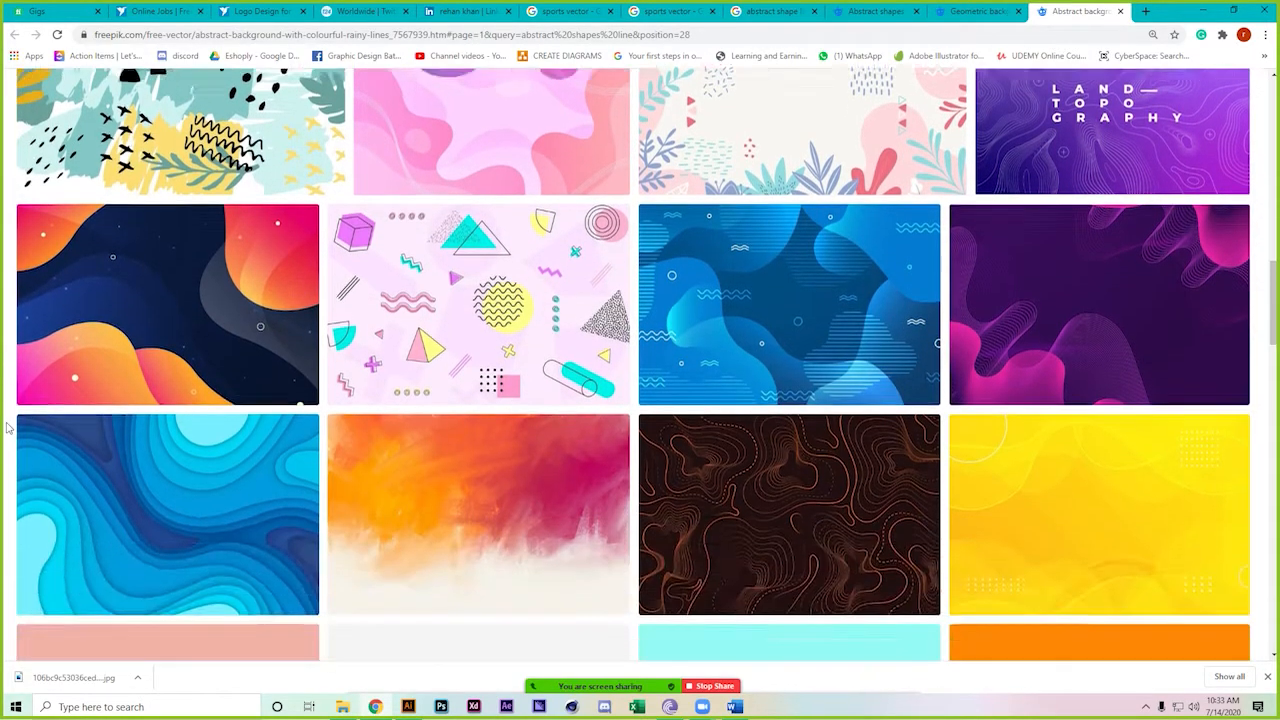
{"action": "scroll", "coordinate": [6, 427], "scroll_direction": "down", "scroll_amount": 3}
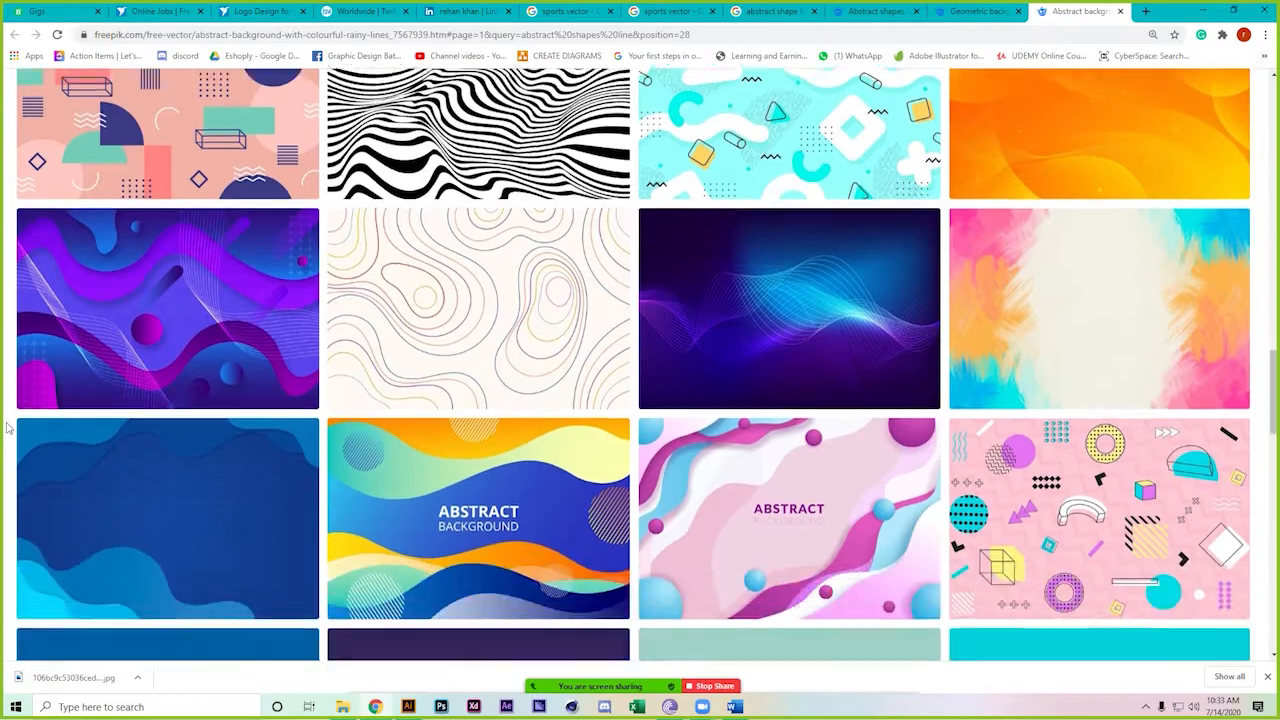
{"action": "scroll", "coordinate": [6, 427], "scroll_direction": "down", "scroll_amount": 4}
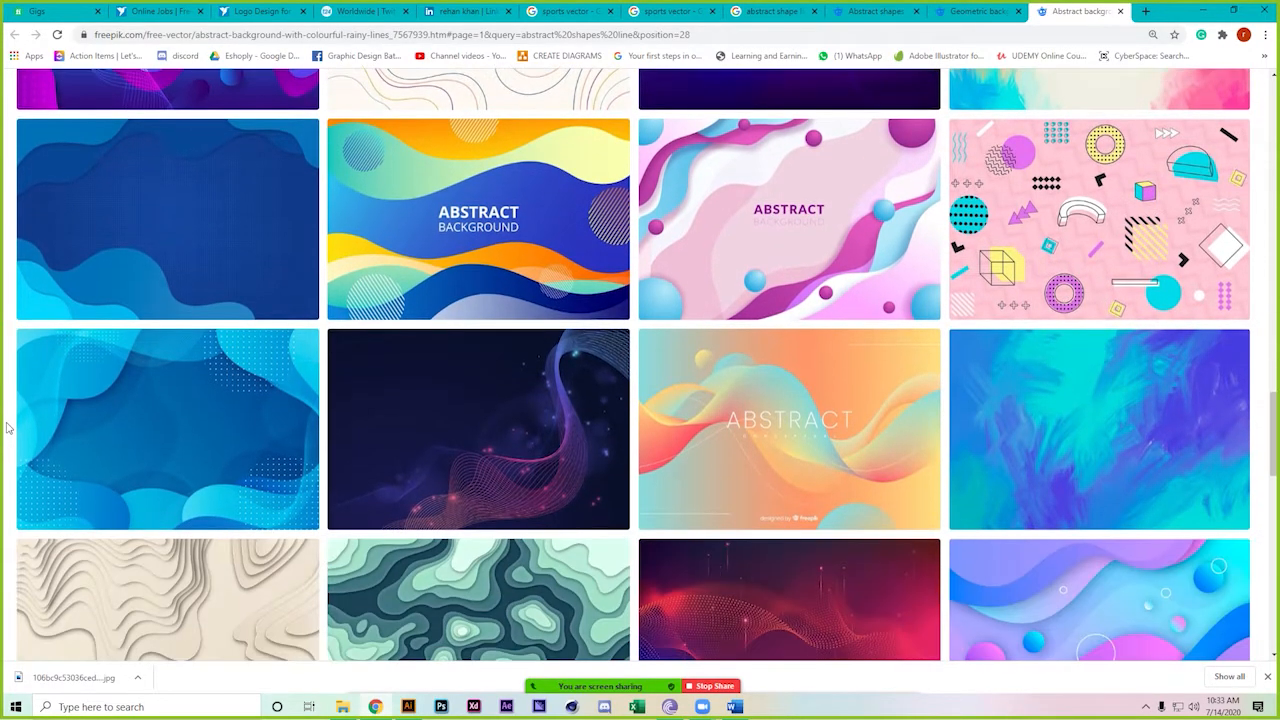
{"action": "scroll", "coordinate": [6, 427], "scroll_direction": "down", "scroll_amount": 4}
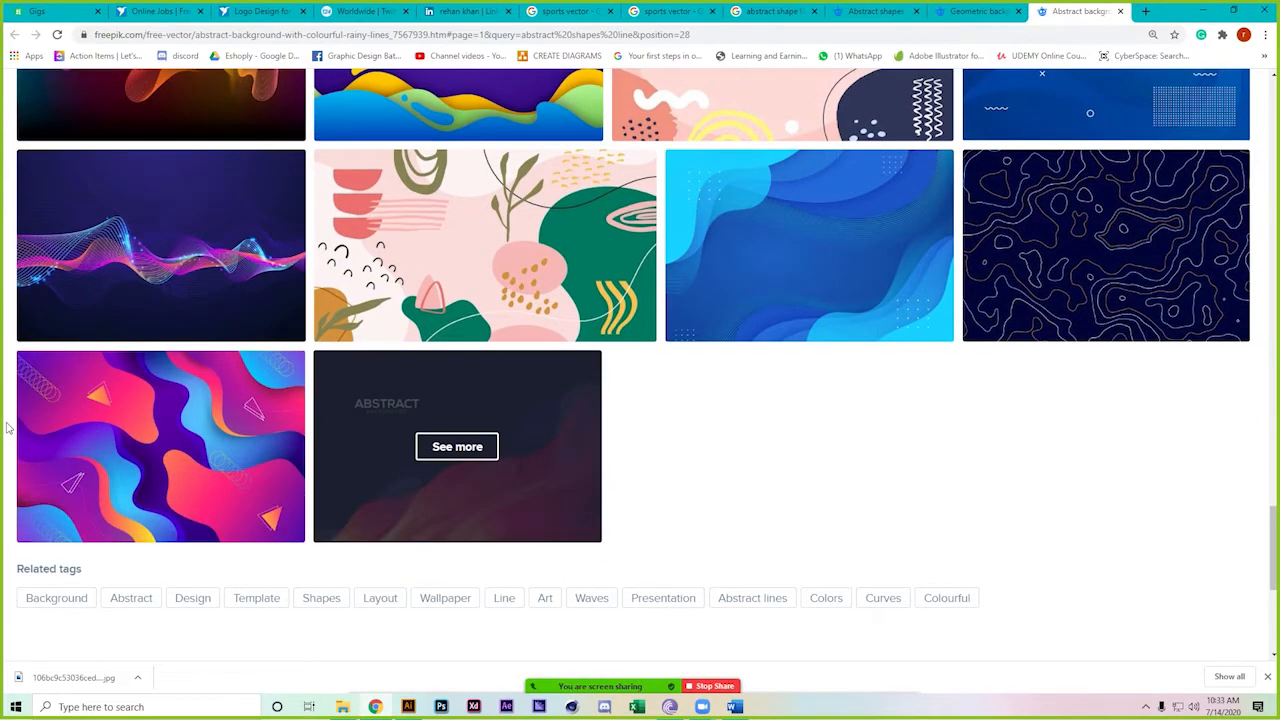
{"action": "scroll", "coordinate": [6, 427], "scroll_direction": "up", "scroll_amount": 1}
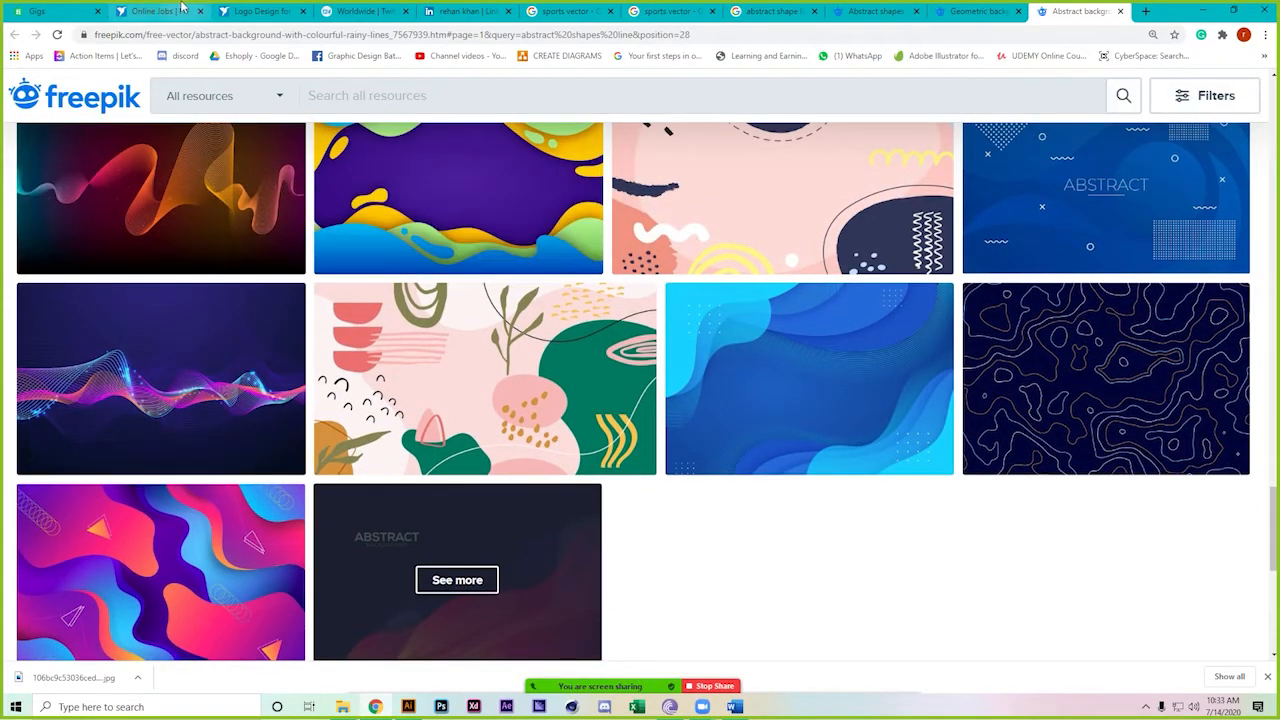
Download the Logo Design contest's reference image 'Screen Shot 2020-07-13 at 9.53.59 AM.png' and show it in Downloads
{"action": "left_click", "coordinate": [181, 10]}
{"action": "scroll", "coordinate": [94, 374], "scroll_direction": "up", "scroll_amount": 1}
{"action": "left_click", "coordinate": [258, 11]}
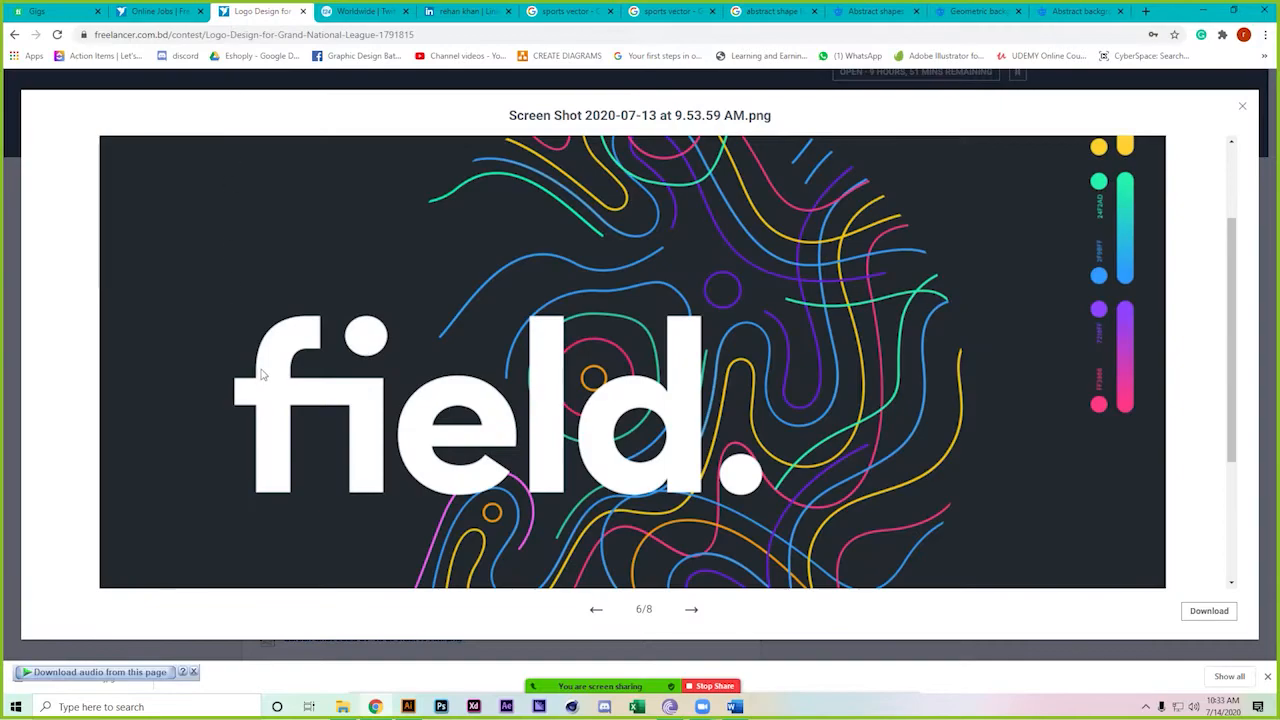
{"action": "scroll", "coordinate": [555, 402], "scroll_direction": "down", "scroll_amount": 3}
{"action": "key", "text": "ctrl+minus"}
{"action": "key", "text": "ctrl+minus"}
{"action": "left_click", "coordinate": [1222, 620]}
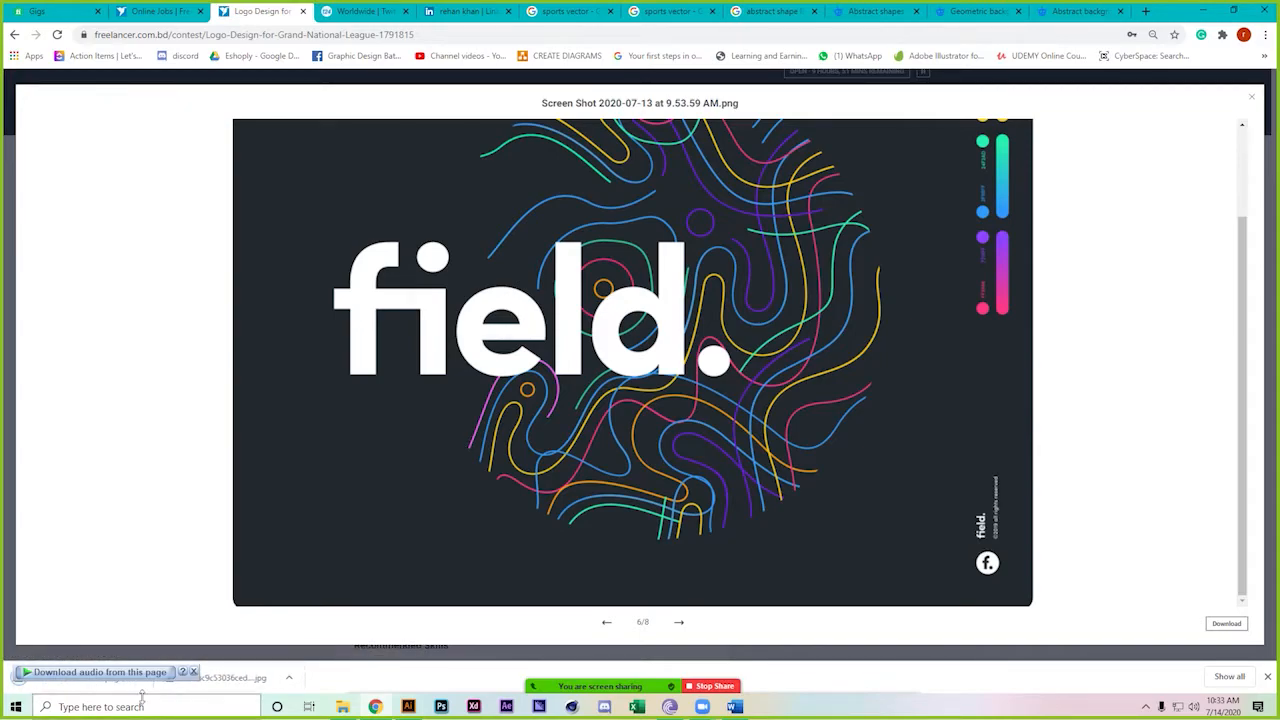
{"action": "right_click", "coordinate": [64, 686]}
{"action": "left_click", "coordinate": [157, 664]}
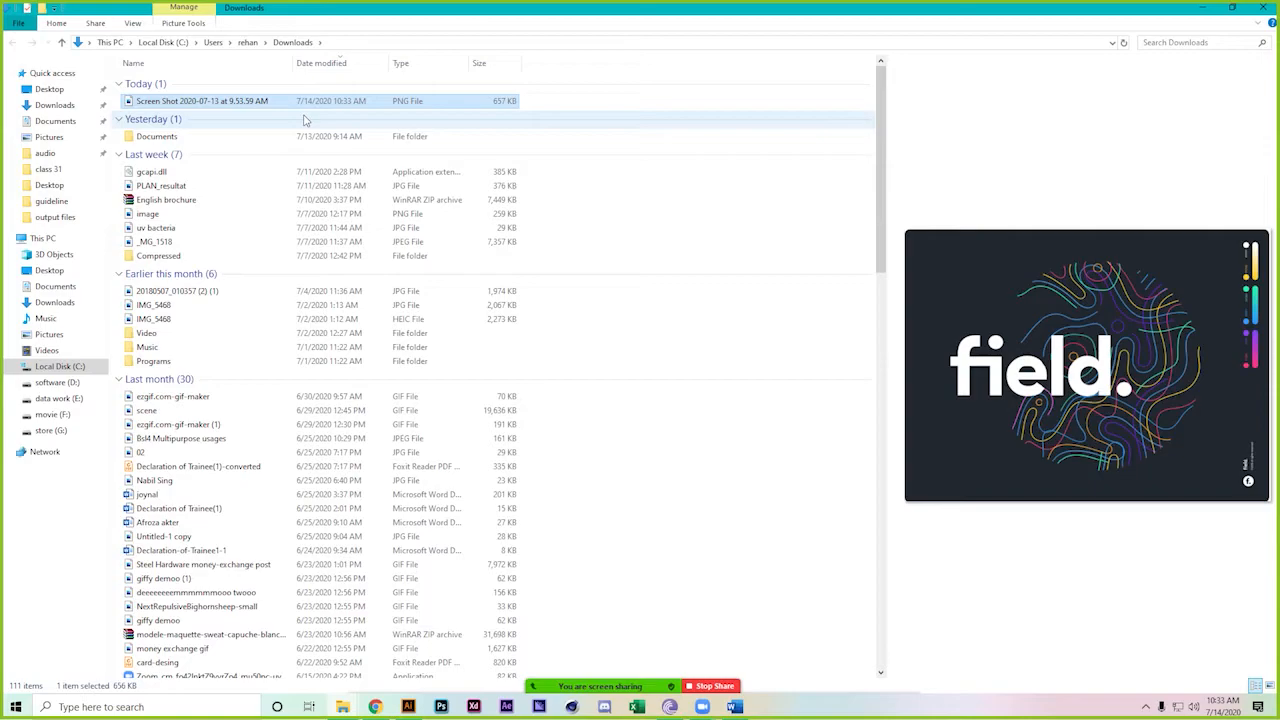
Paste the 'field.' screenshot into classes > class 32 and drag it into the Illustrator document
{"action": "left_click", "coordinate": [55, 169]}
{"action": "left_click", "coordinate": [260, 42]}
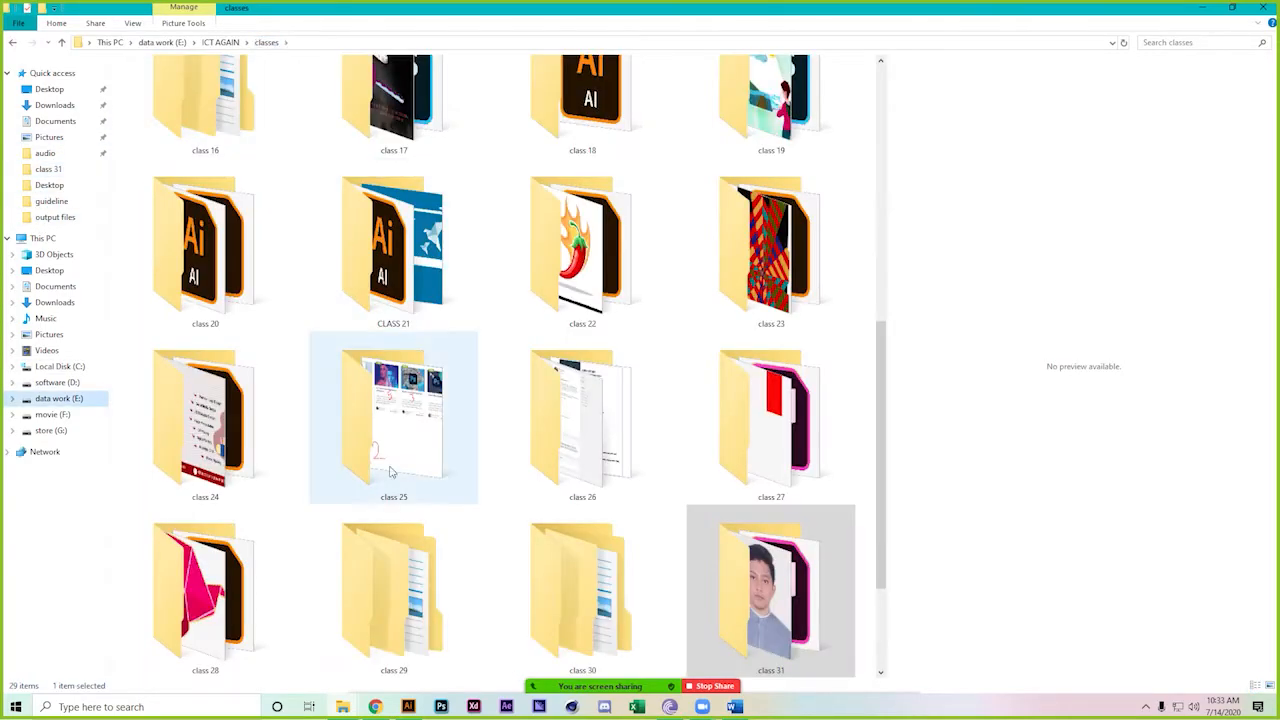
{"action": "double_click", "coordinate": [205, 590]}
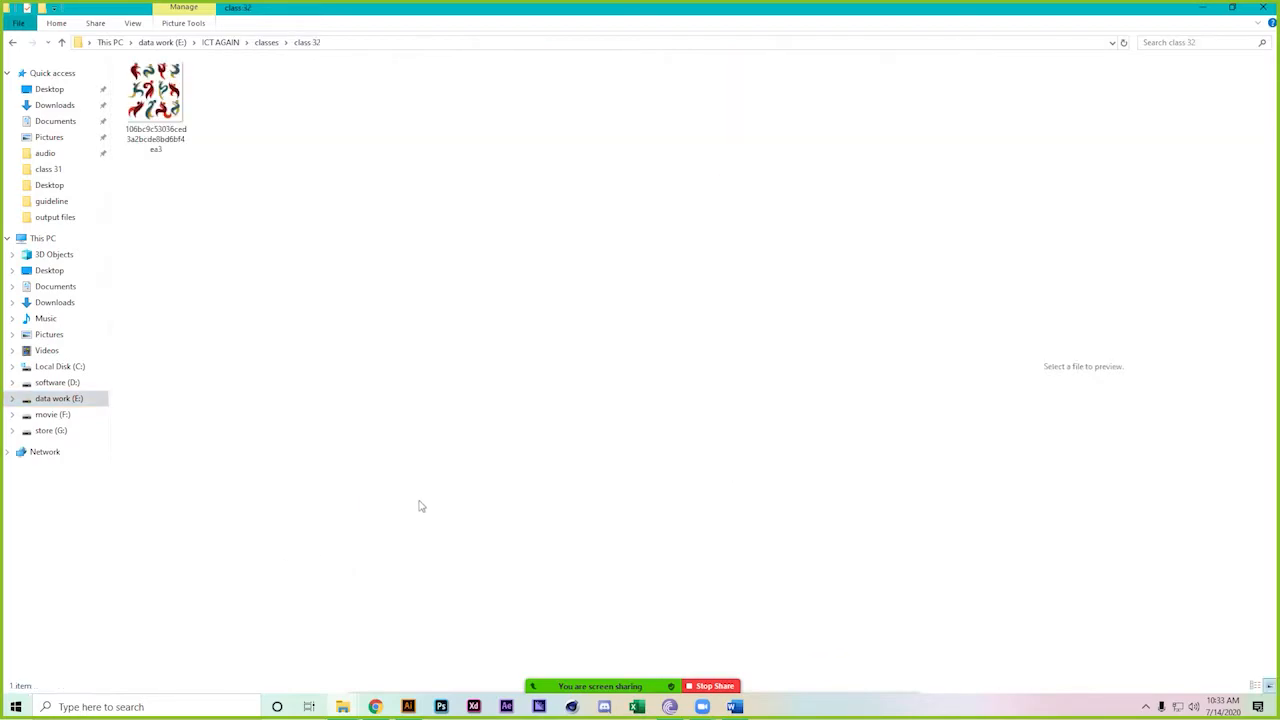
{"action": "key", "text": "ctrl+v"}
{"action": "left_click_drag", "start_coordinate": [245, 122], "coordinate": [353, 217]}
Image-trace the screenshot with the High Fidelity Photo preset and expand it
{"action": "scroll", "coordinate": [206, 480], "scroll_direction": "down", "scroll_amount": 5}
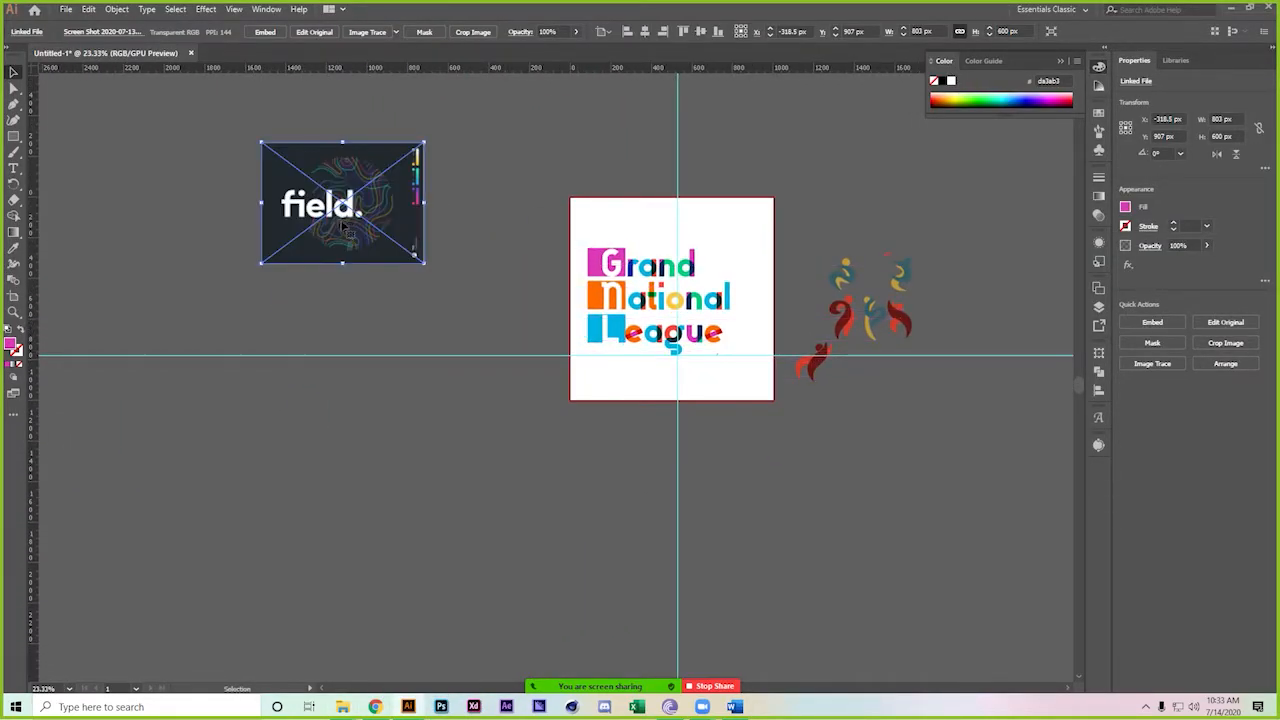
{"action": "left_click", "coordinate": [397, 33]}
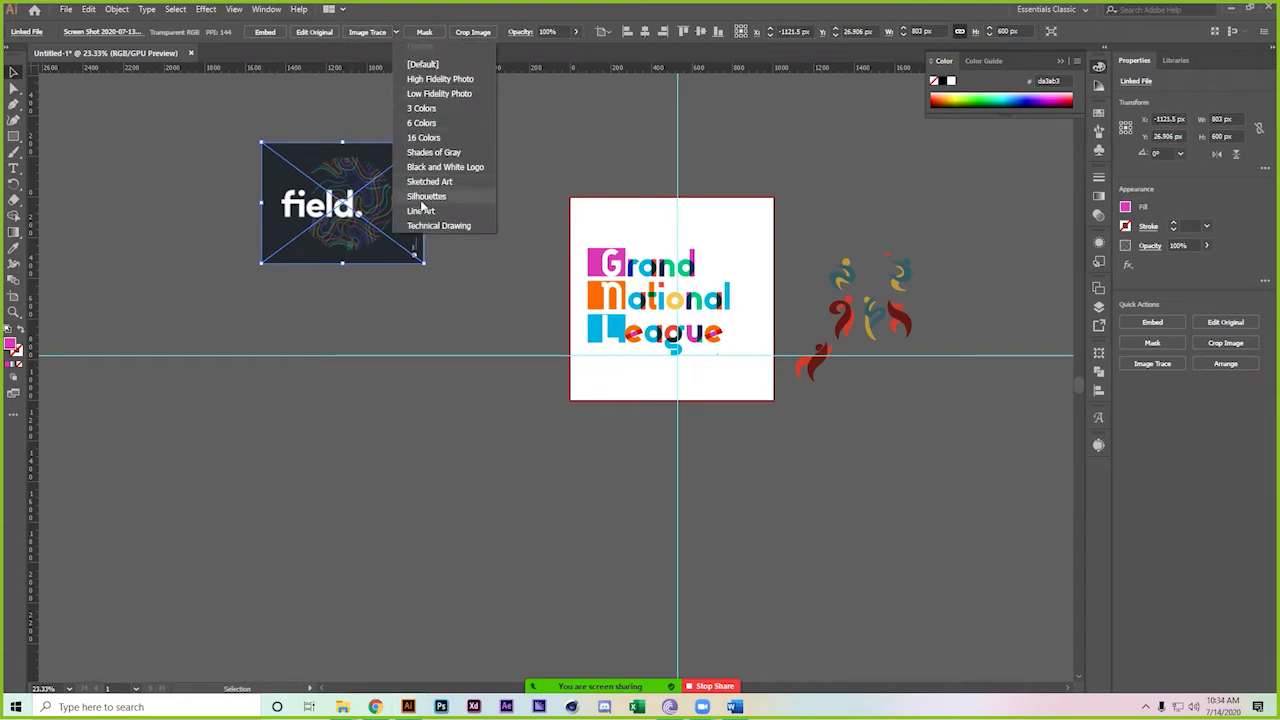
{"action": "left_click", "coordinate": [463, 82]}
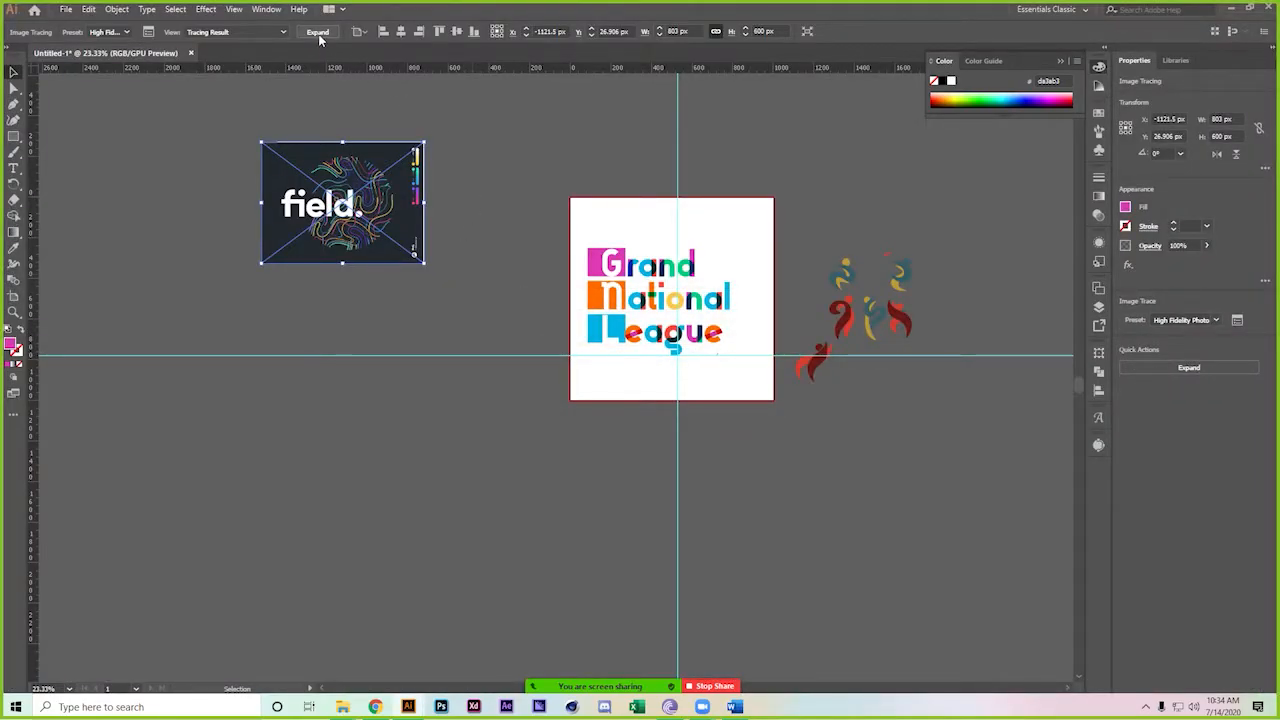
{"action": "left_click", "coordinate": [317, 32]}
Ungroup the traced paths and select the dark background shape
{"action": "scroll", "coordinate": [256, 126], "scroll_direction": "up", "scroll_amount": 5}
{"action": "right_click", "coordinate": [358, 251]}
{"action": "left_click", "coordinate": [396, 360]}
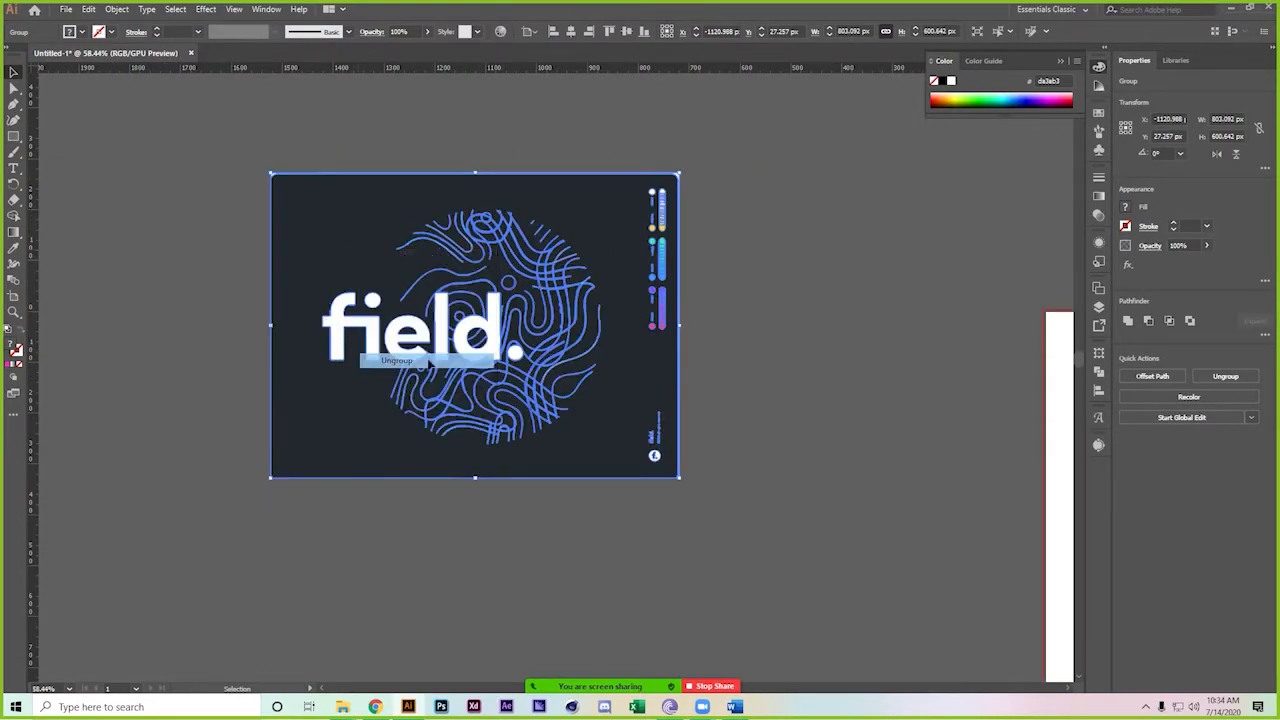
{"action": "left_click", "coordinate": [173, 259]}
{"action": "left_click", "coordinate": [330, 228]}
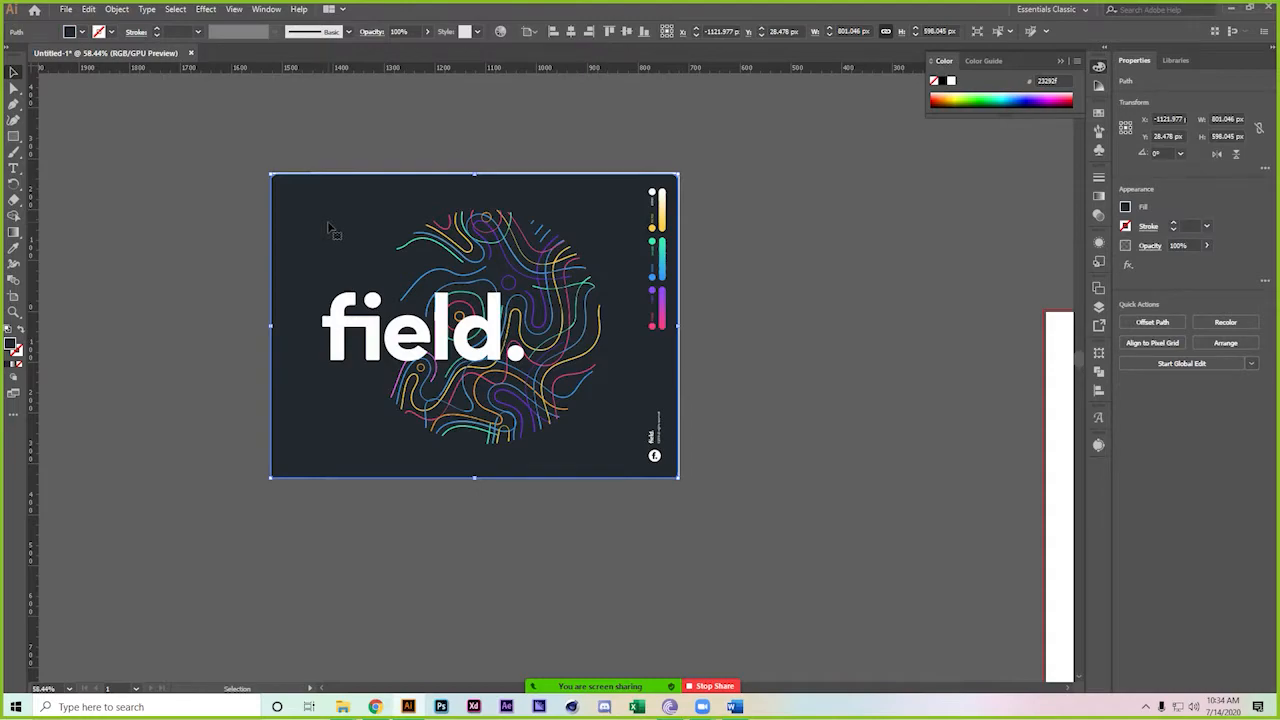
{"action": "left_click", "coordinate": [186, 10]}
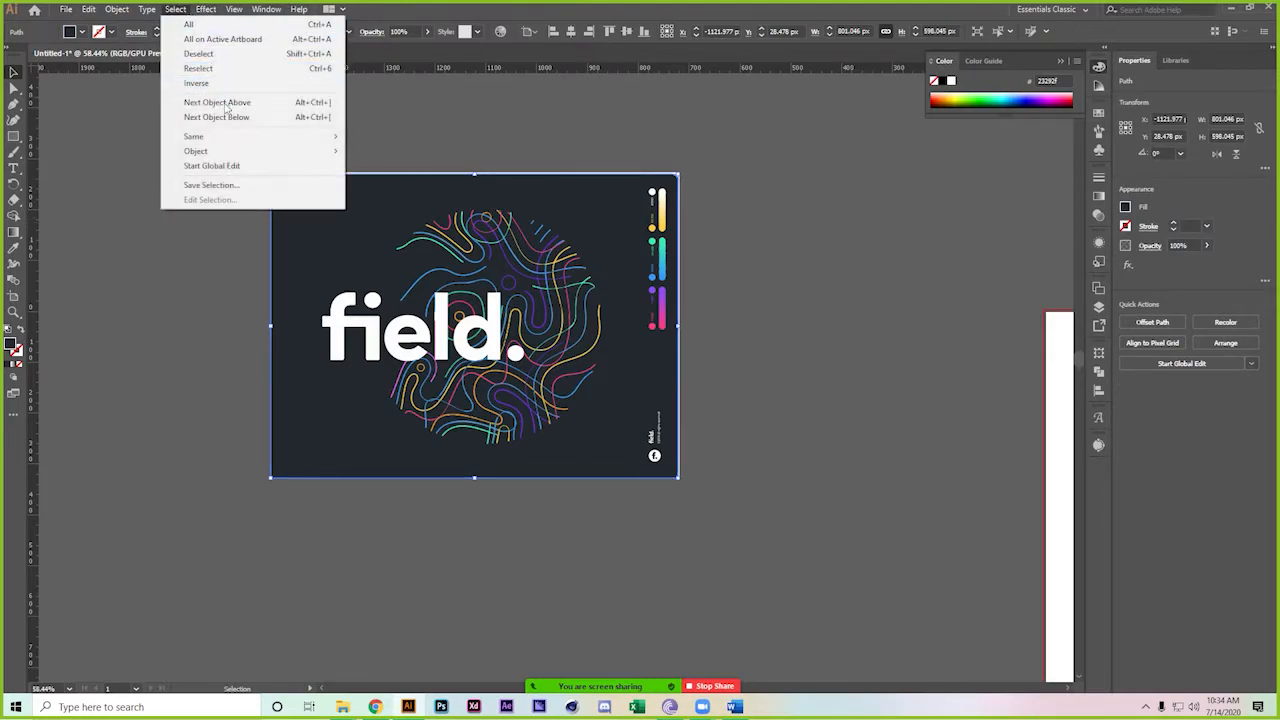
{"action": "mouse_move", "coordinate": [284, 140]}
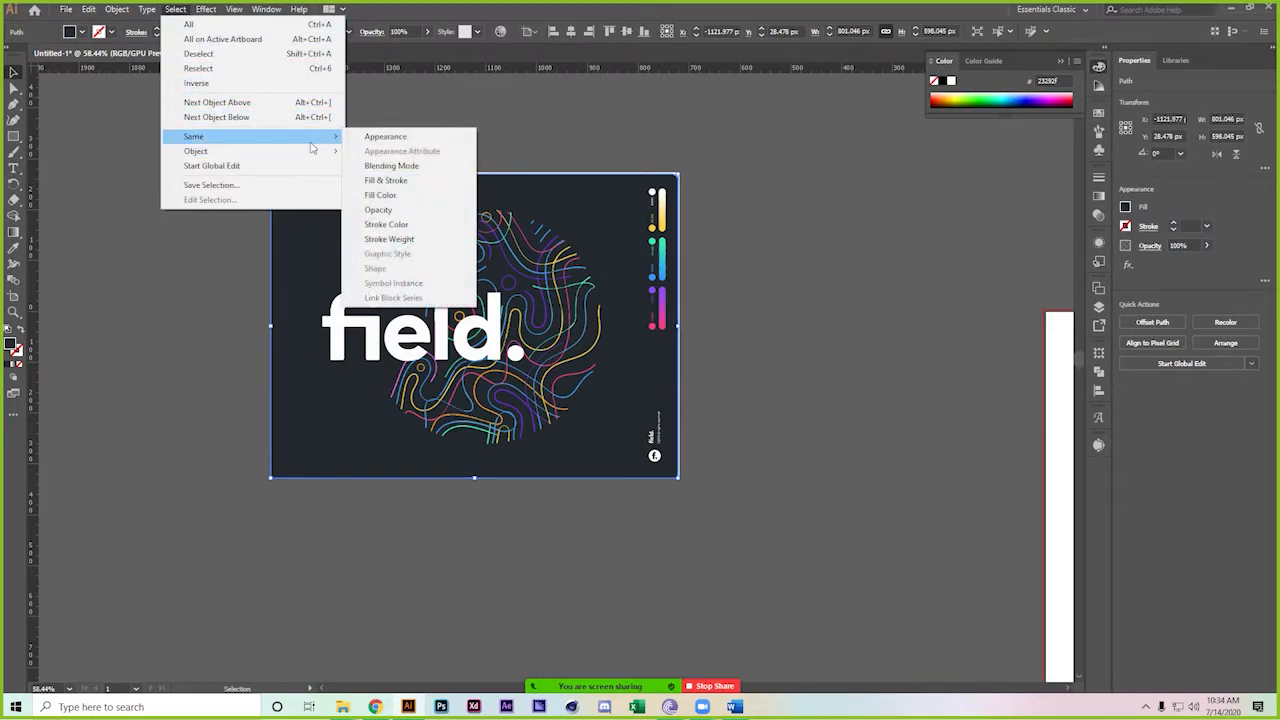
{"action": "left_click", "coordinate": [423, 209]}
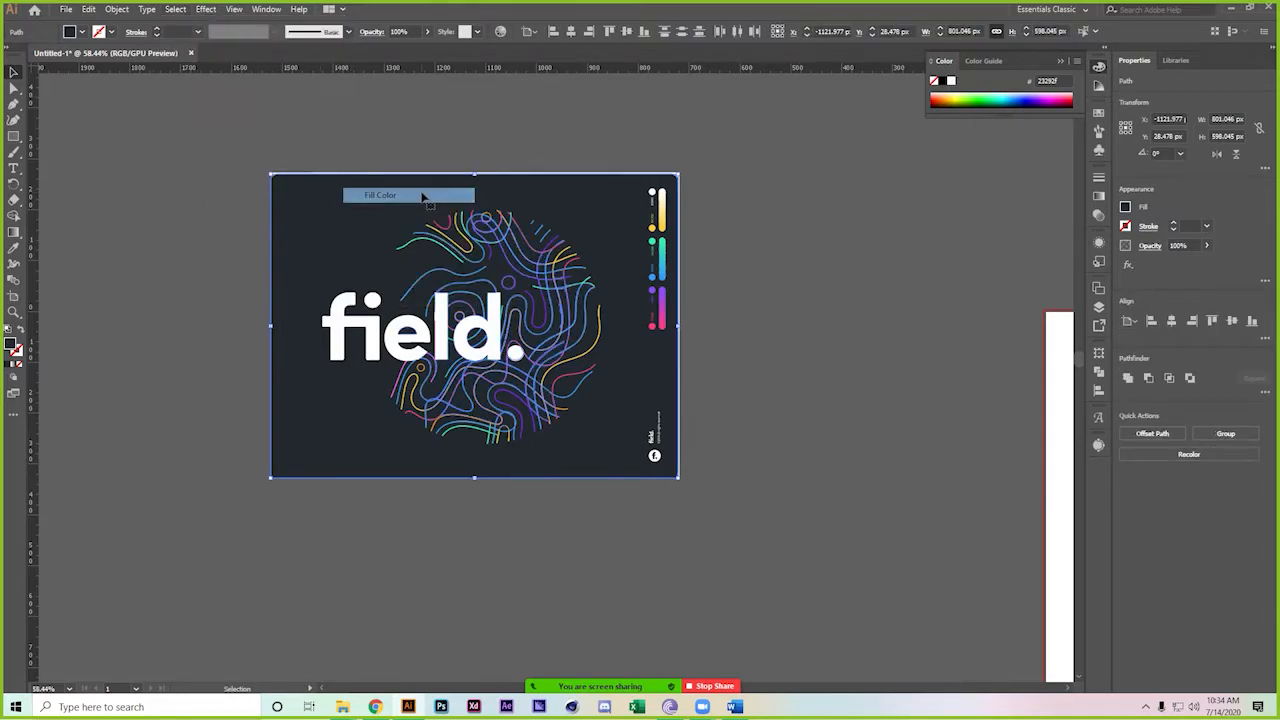
{"action": "key", "text": "Delete"}
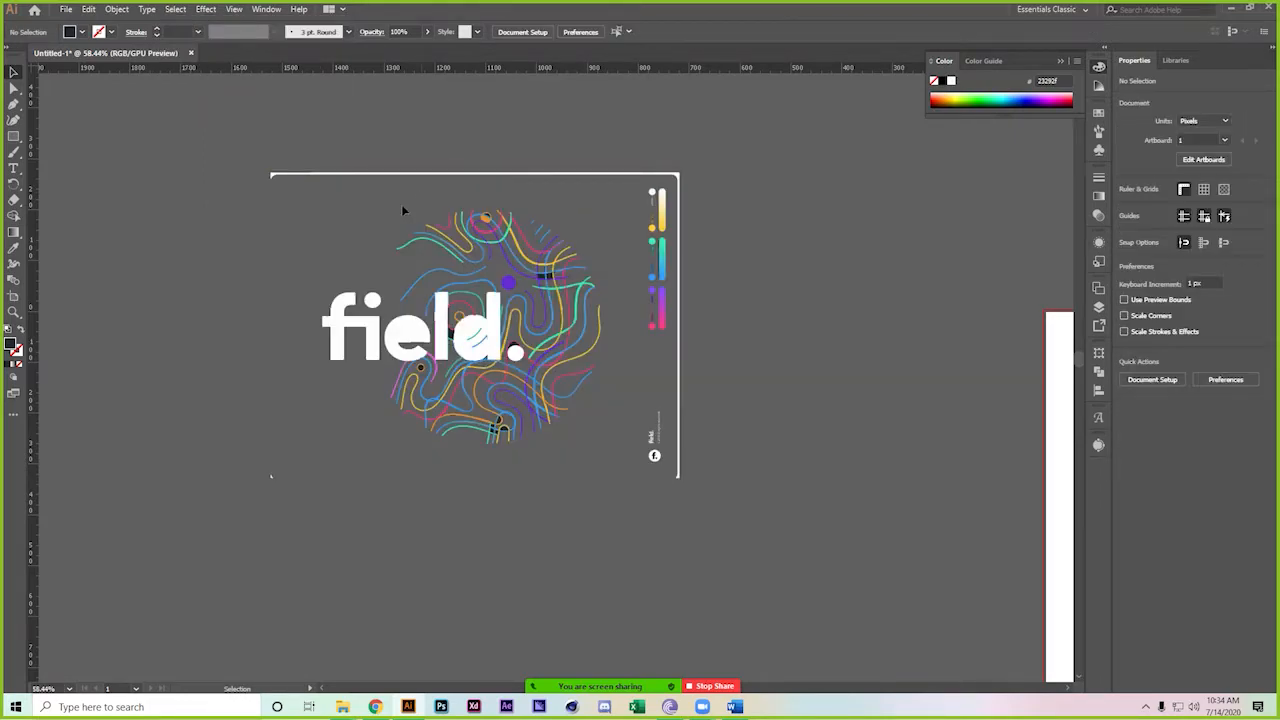
{"action": "left_click", "coordinate": [347, 323]}
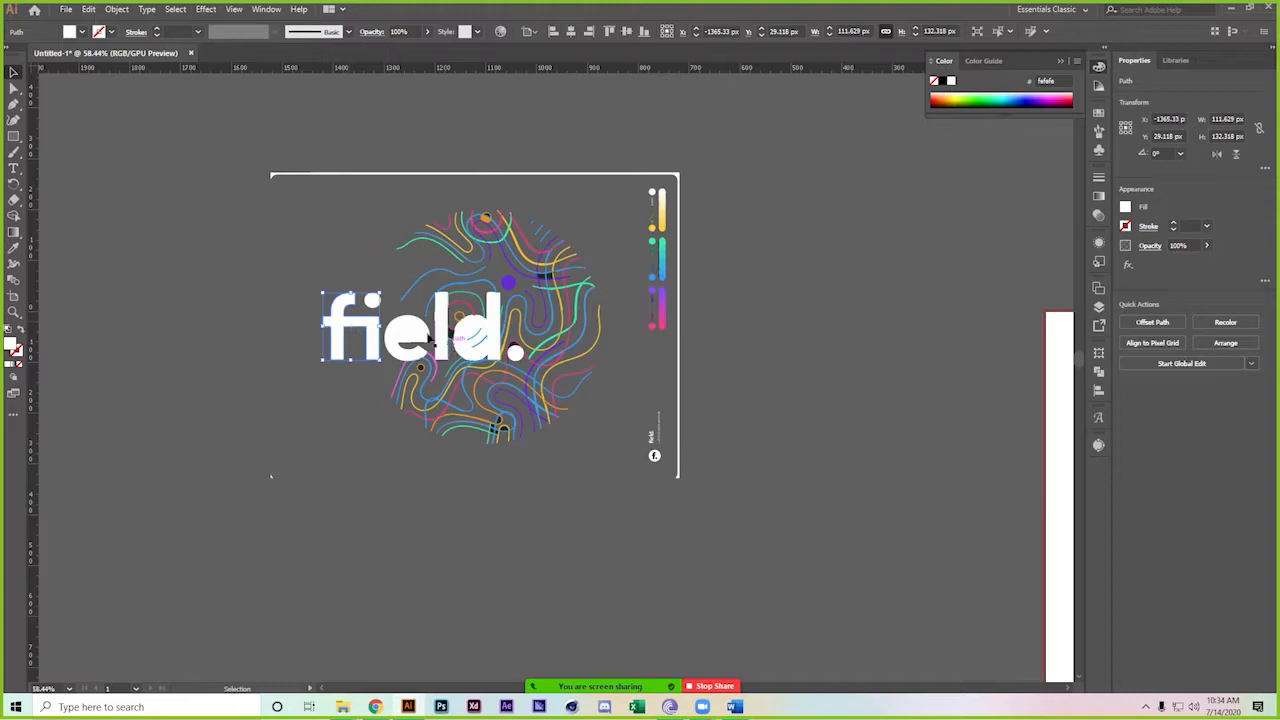
{"action": "left_click", "coordinate": [176, 10]}
{"action": "mouse_move", "coordinate": [226, 136]}
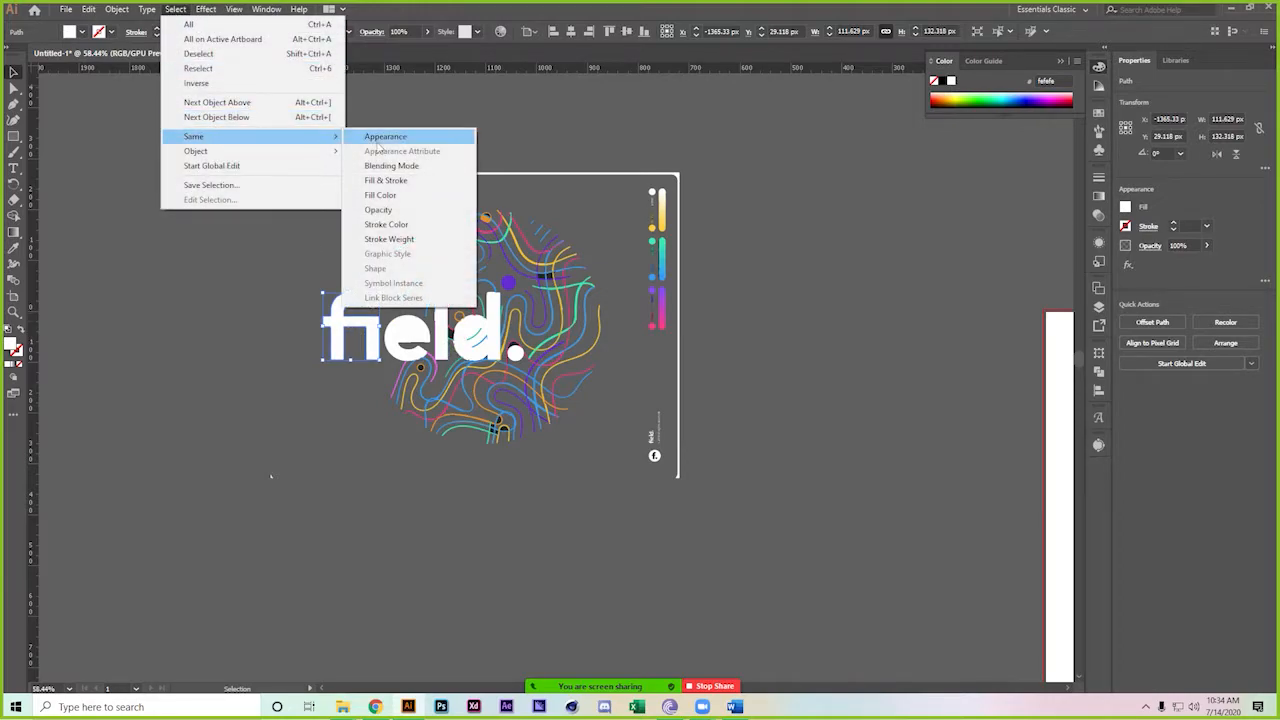
{"action": "left_click", "coordinate": [414, 195]}
{"action": "key", "text": "Delete"}
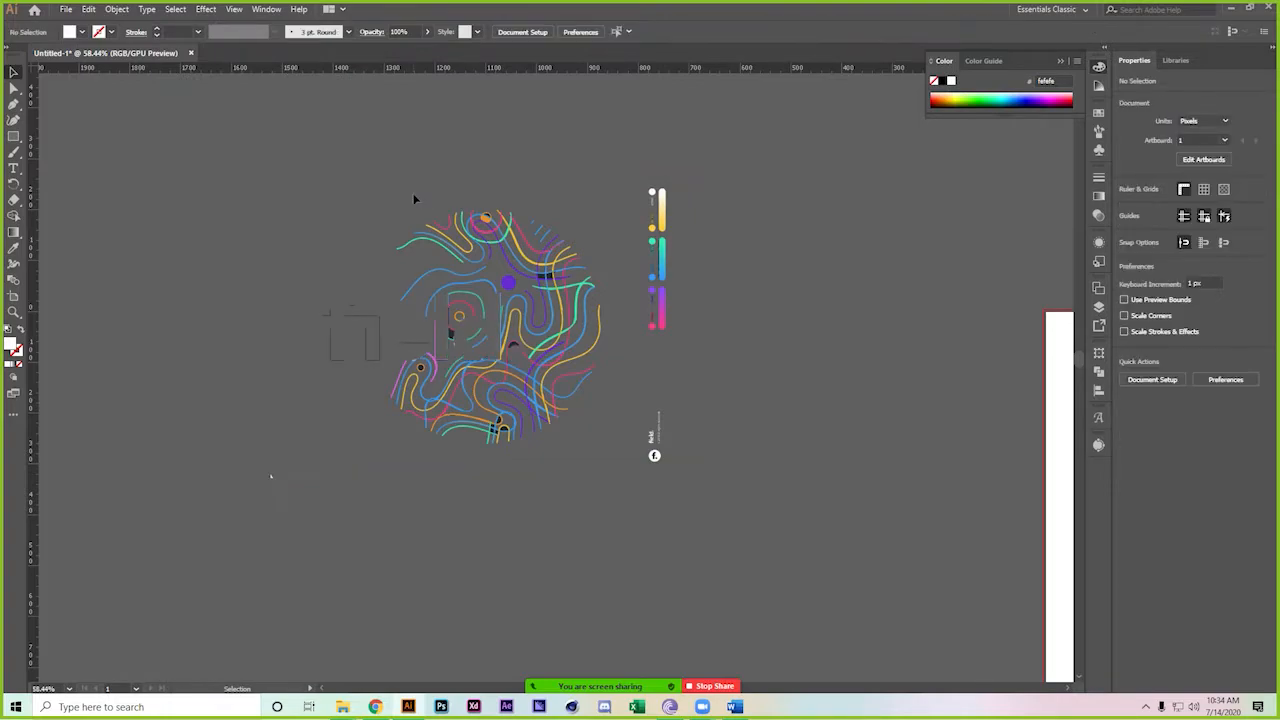
{"action": "left_click", "coordinate": [327, 320]}
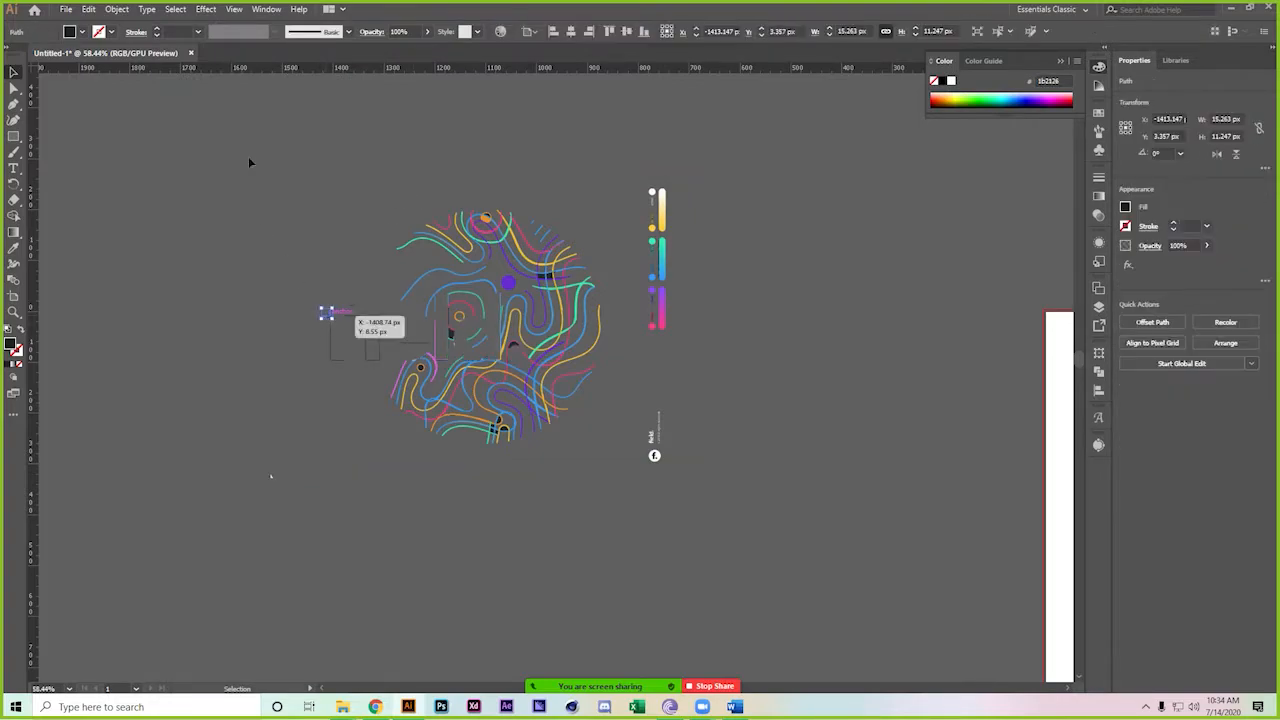
{"action": "left_click", "coordinate": [176, 9]}
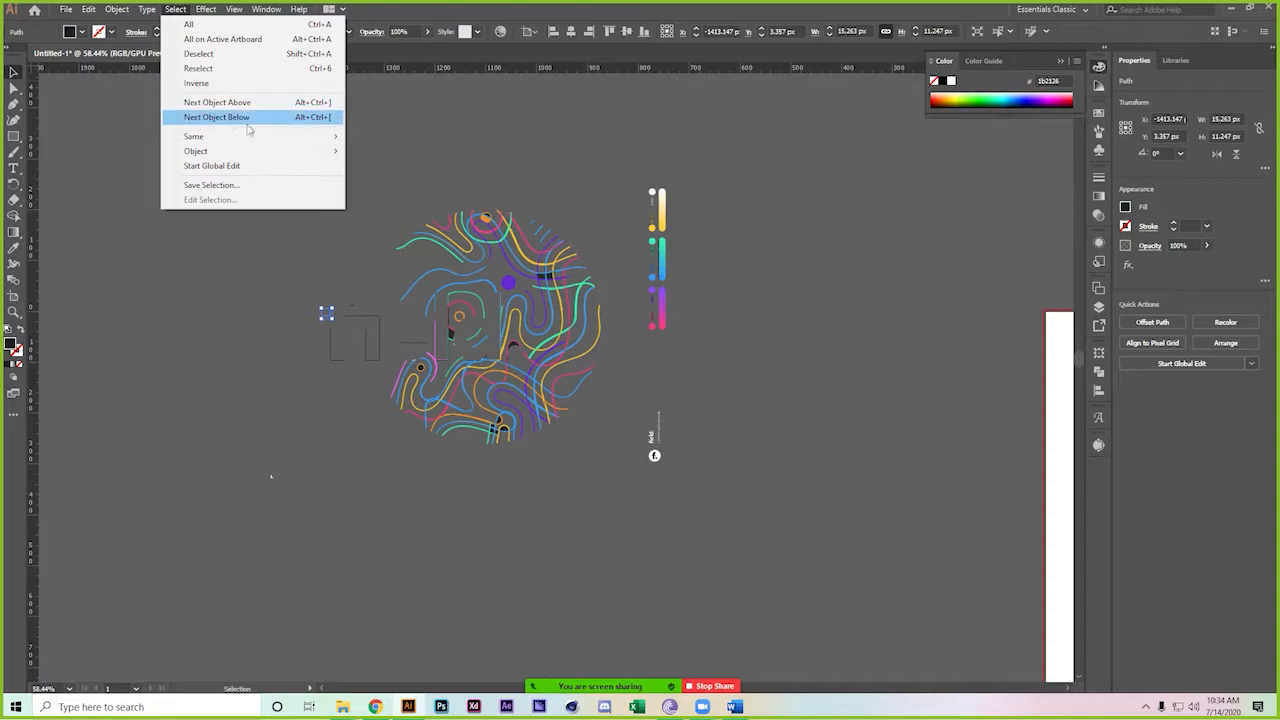
{"action": "mouse_move", "coordinate": [251, 137]}
{"action": "left_click", "coordinate": [404, 195]}
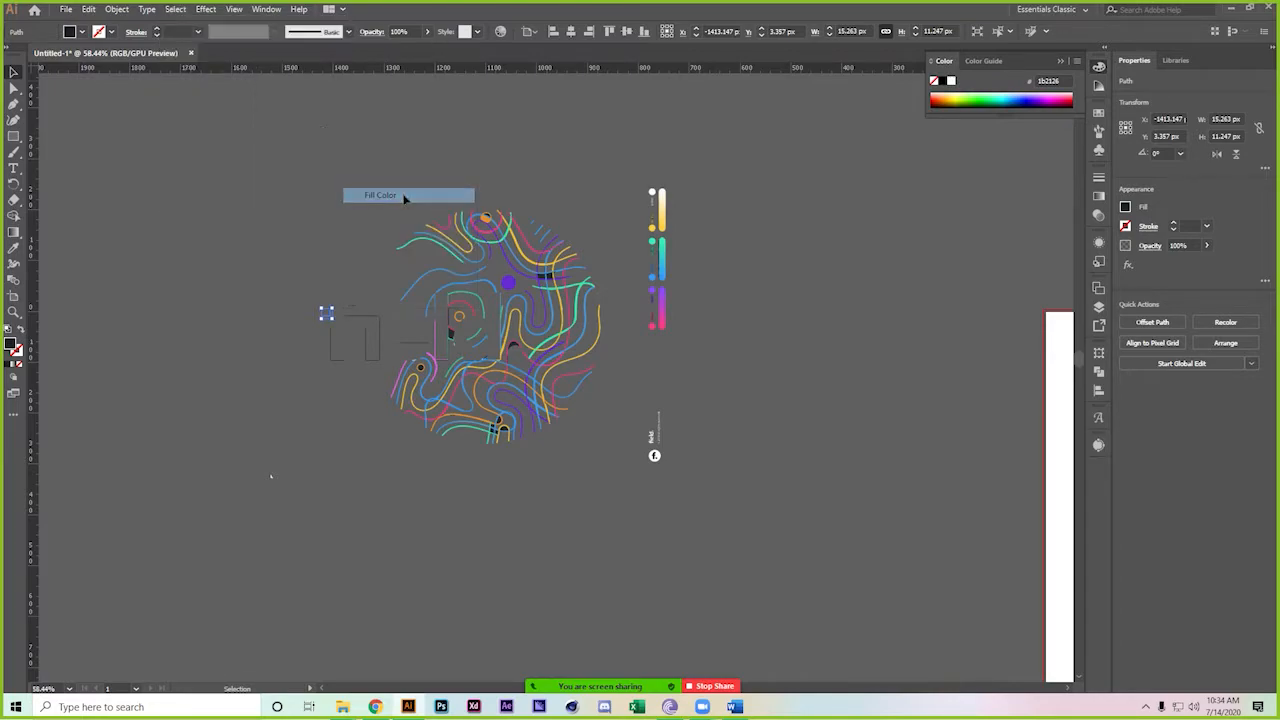
{"action": "left_click", "coordinate": [402, 200]}
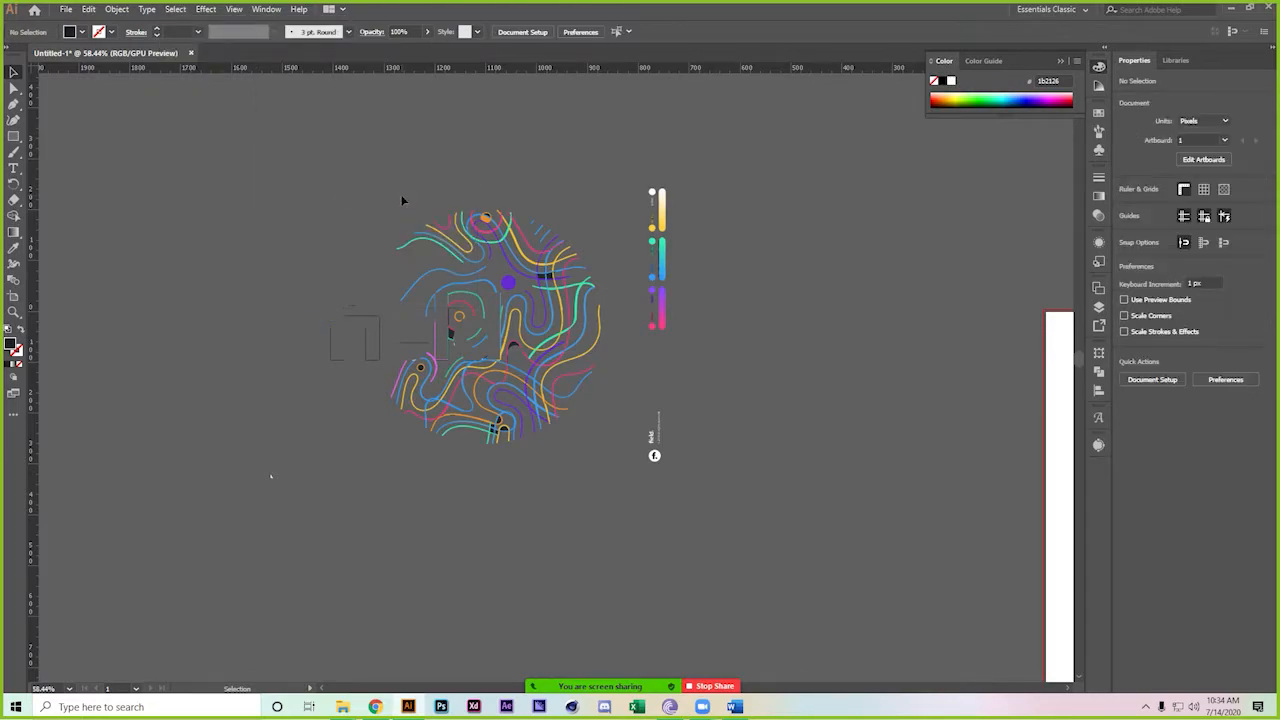
{"action": "left_click_drag", "start_coordinate": [636, 563], "coordinate": [632, 567]}
{"action": "key", "text": "Delete"}
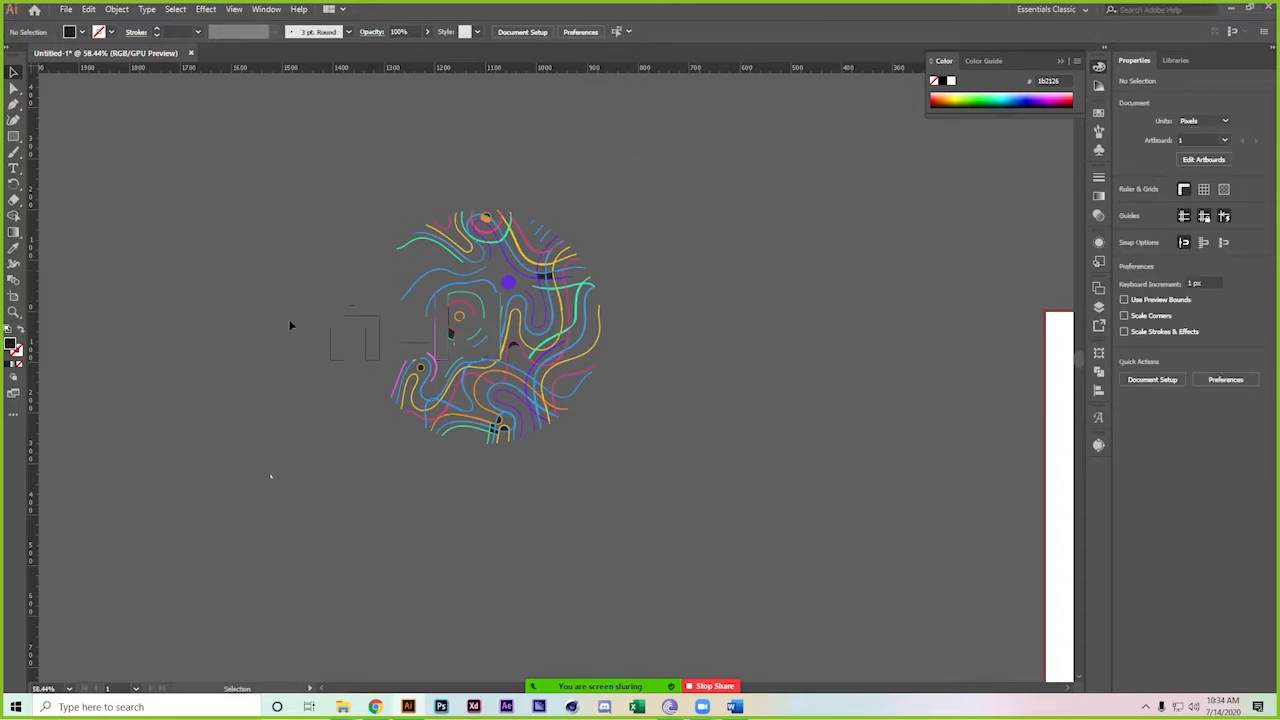
{"action": "left_click_drag", "start_coordinate": [270, 497], "coordinate": [330, 582]}
{"action": "key", "text": "Delete"}
{"action": "left_click", "coordinate": [369, 366]}
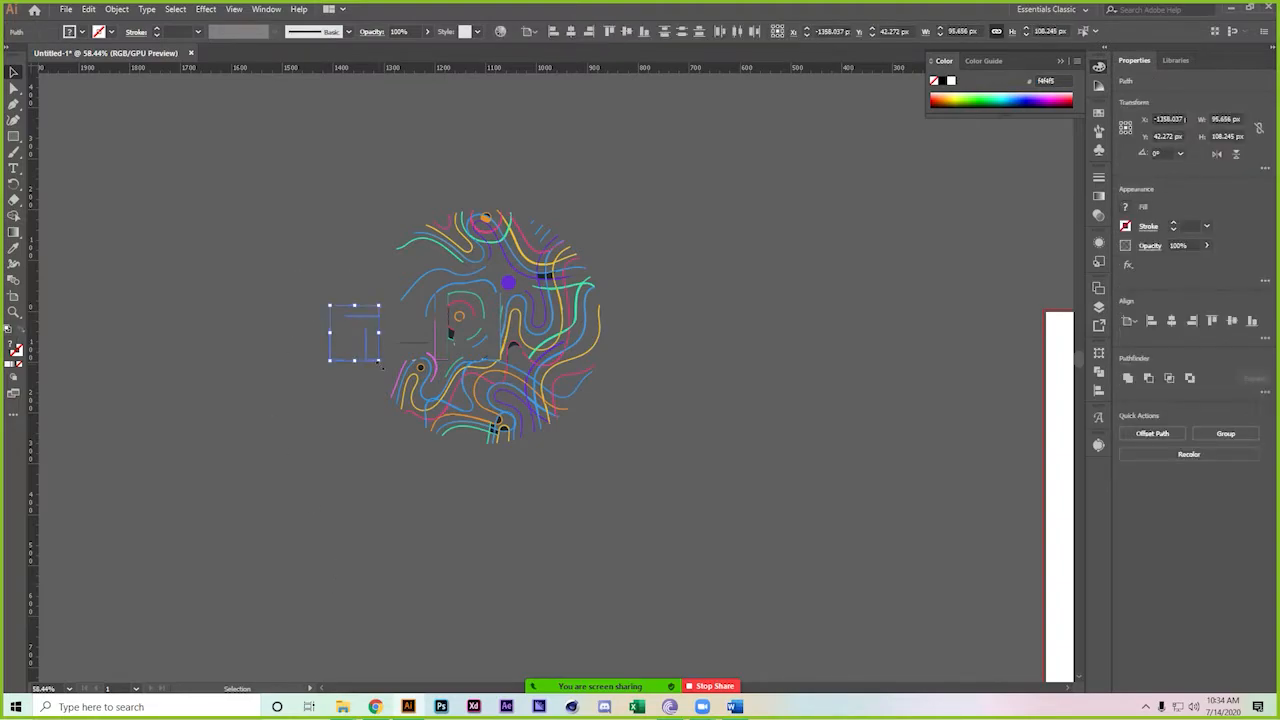
{"action": "key", "text": "Delete"}
{"action": "left_click", "coordinate": [381, 352]}
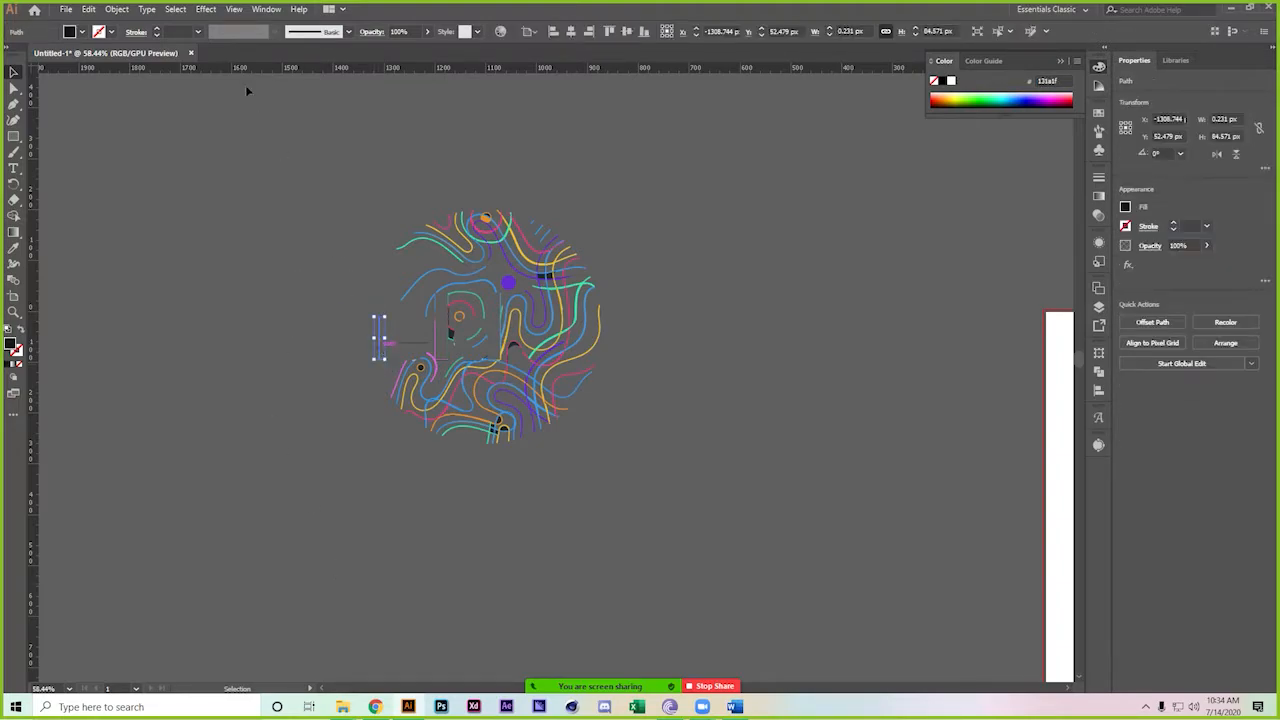
{"action": "left_click", "coordinate": [178, 9]}
{"action": "mouse_move", "coordinate": [266, 136]}
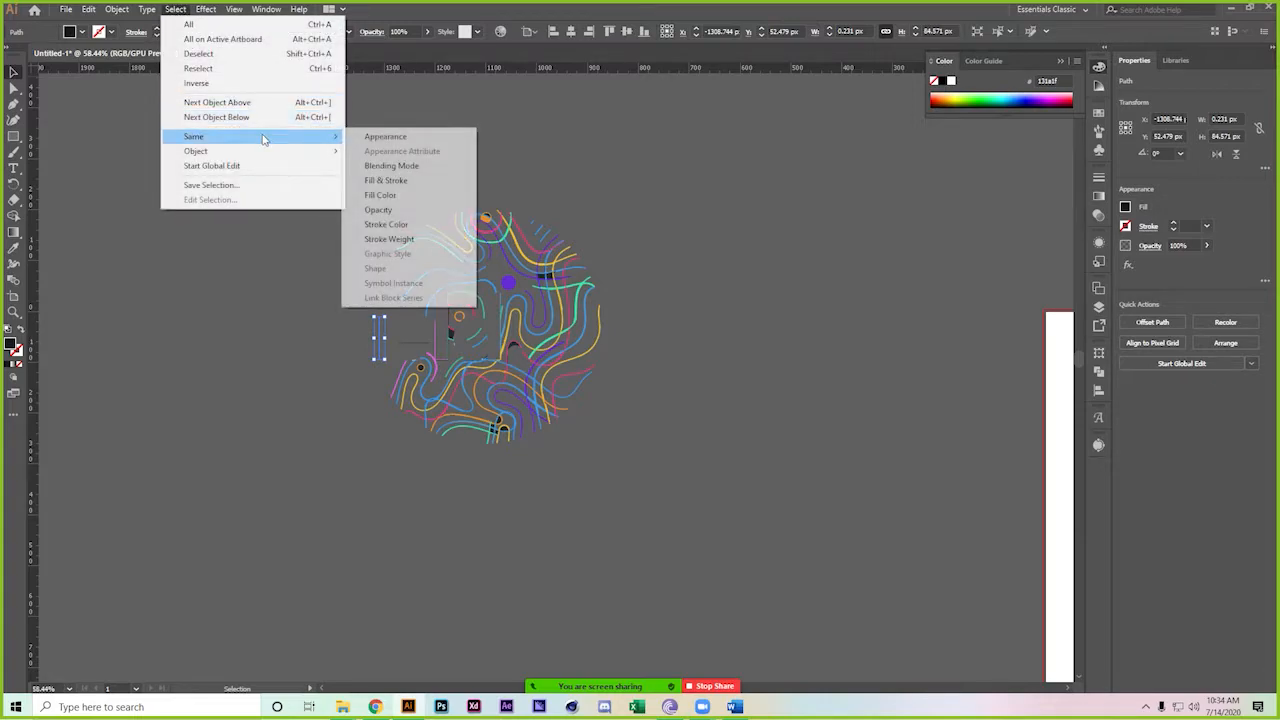
{"action": "left_click", "coordinate": [388, 224]}
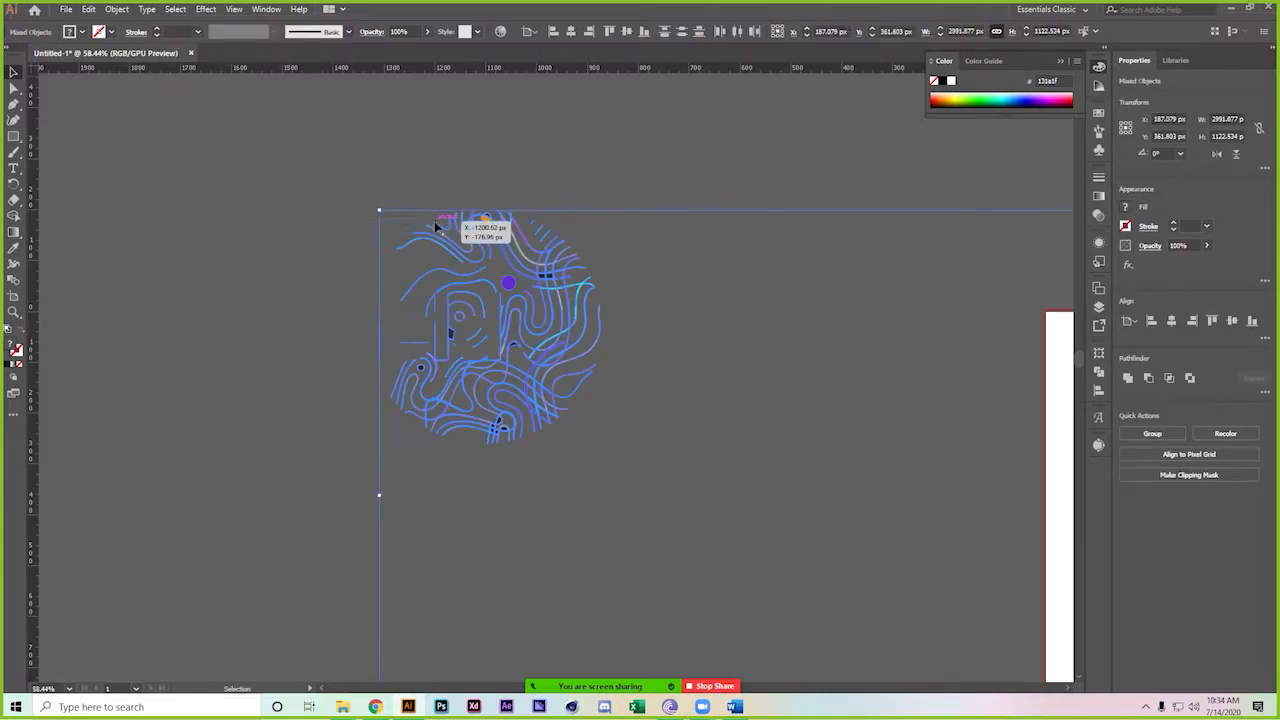
{"action": "key", "text": "Delete"}
{"action": "key", "text": "ctrl+z"}
Zoom in on the wavy-line circle and select objects matching the small dark circle
{"action": "left_click", "coordinate": [296, 343]}
{"action": "left_click_drag", "start_coordinate": [334, 326], "coordinate": [546, 546]}
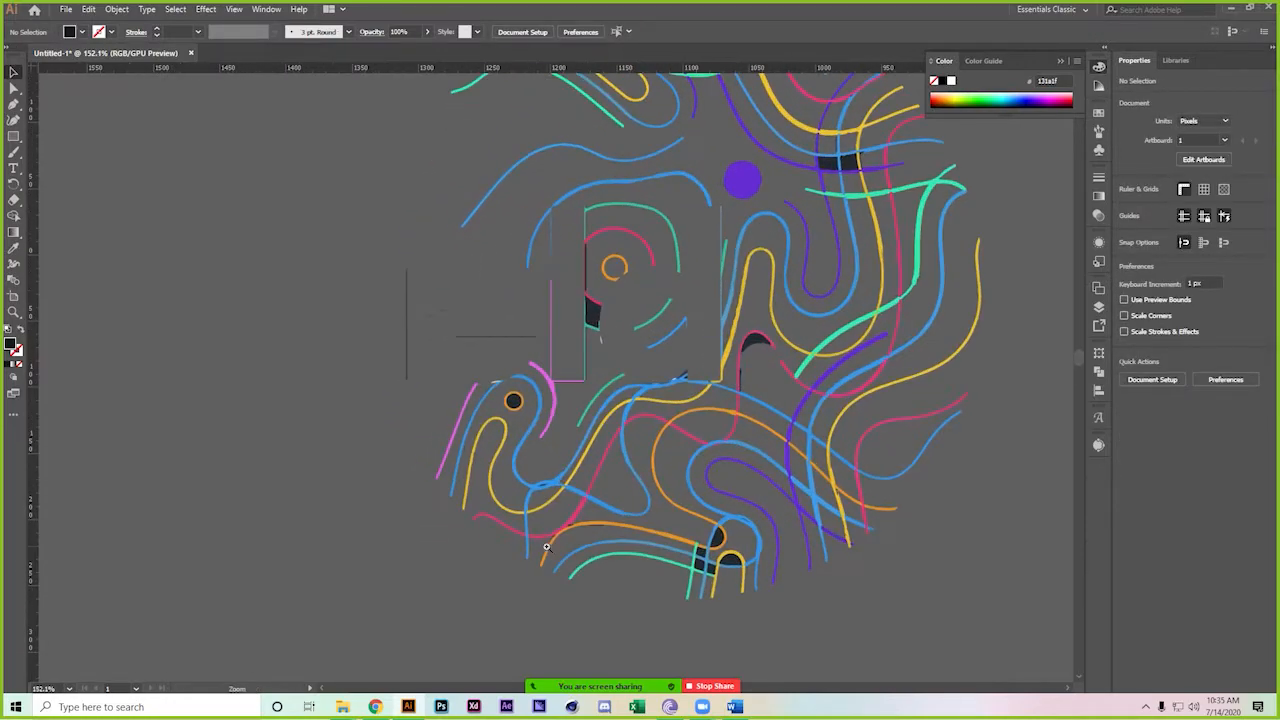
{"action": "left_click", "coordinate": [410, 341]}
{"action": "left_click", "coordinate": [520, 346]}
{"action": "left_click", "coordinate": [520, 337]}
{"action": "left_click", "coordinate": [545, 320]}
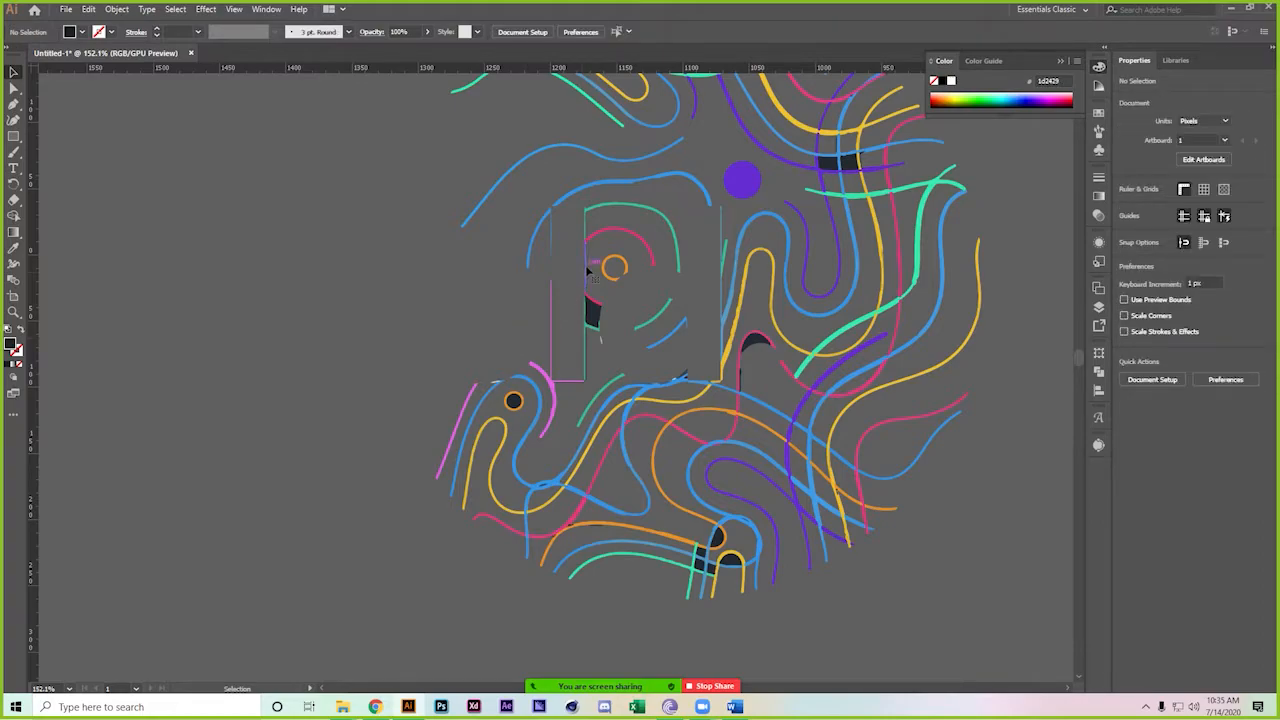
{"action": "left_click", "coordinate": [513, 401]}
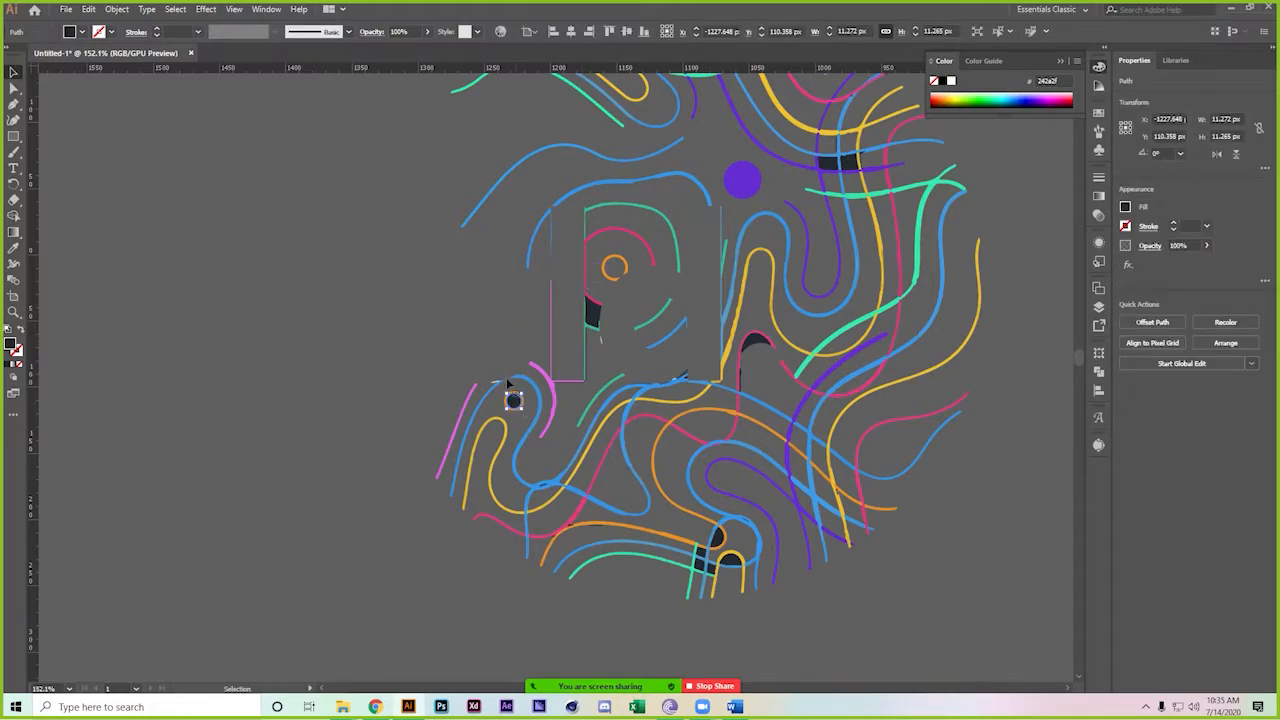
{"action": "left_click", "coordinate": [208, 10]}
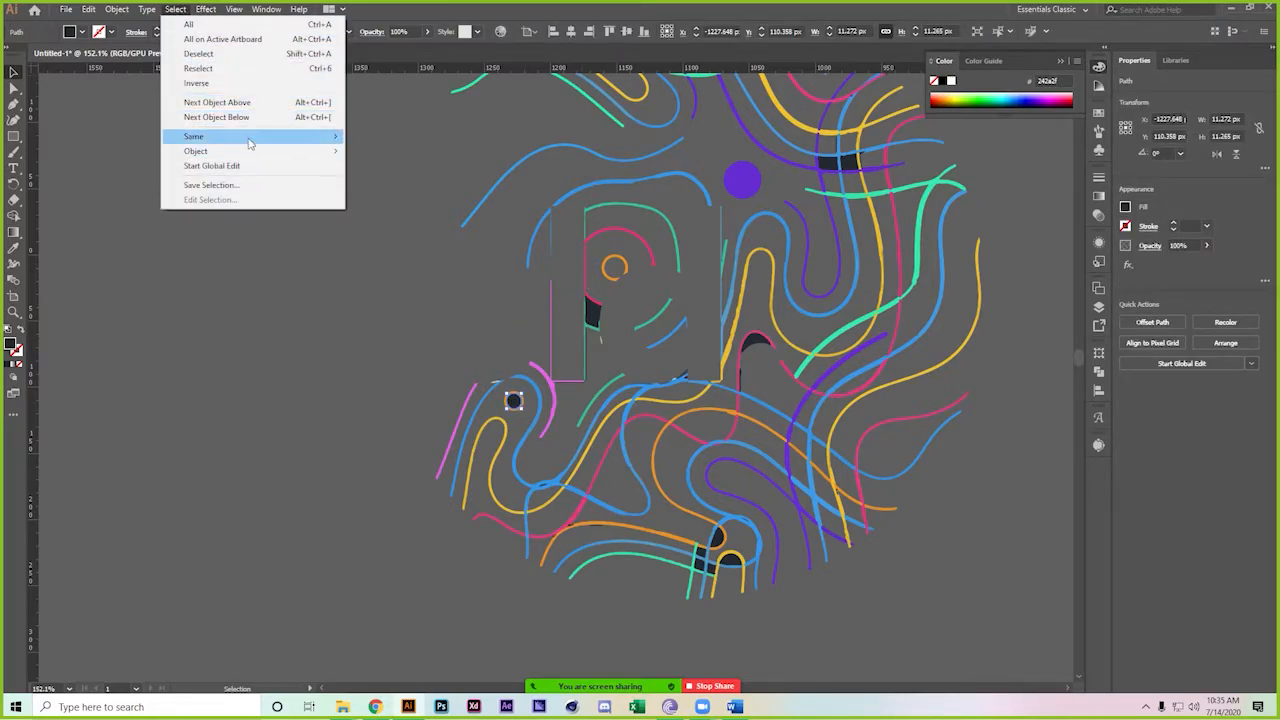
{"action": "mouse_move", "coordinate": [250, 144]}
{"action": "left_click", "coordinate": [400, 190]}
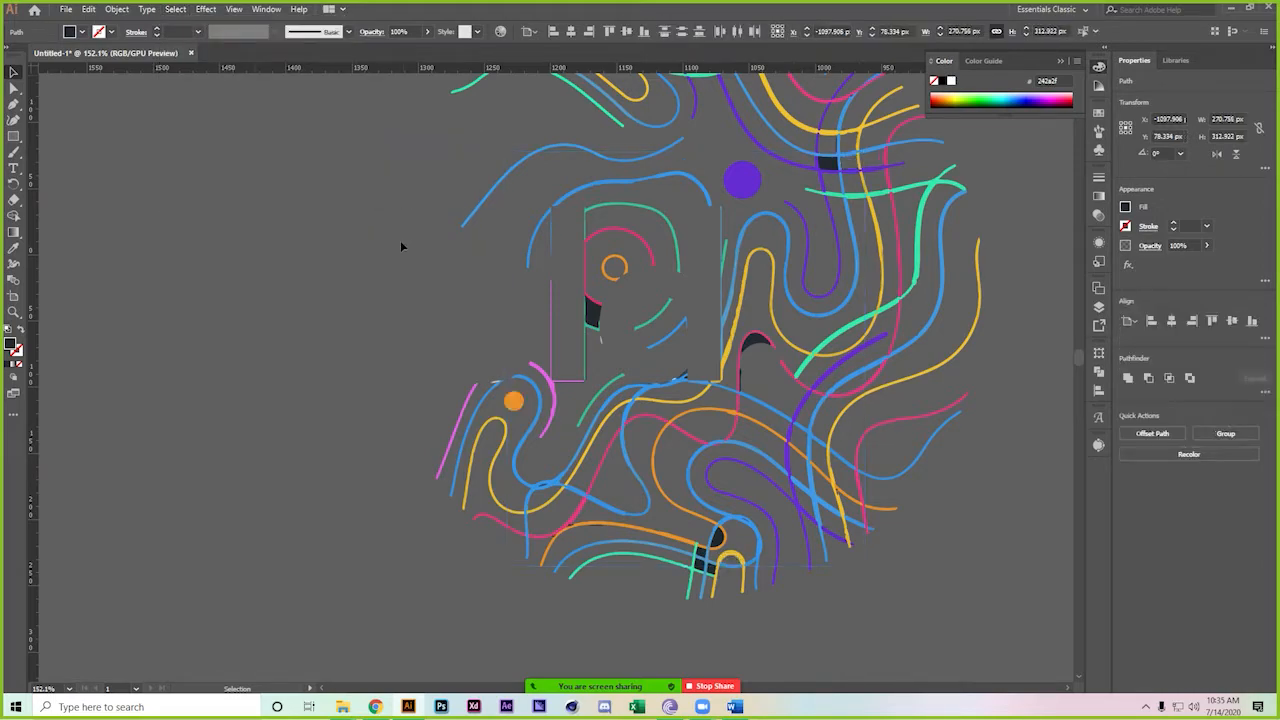
{"action": "left_click", "coordinate": [401, 246]}
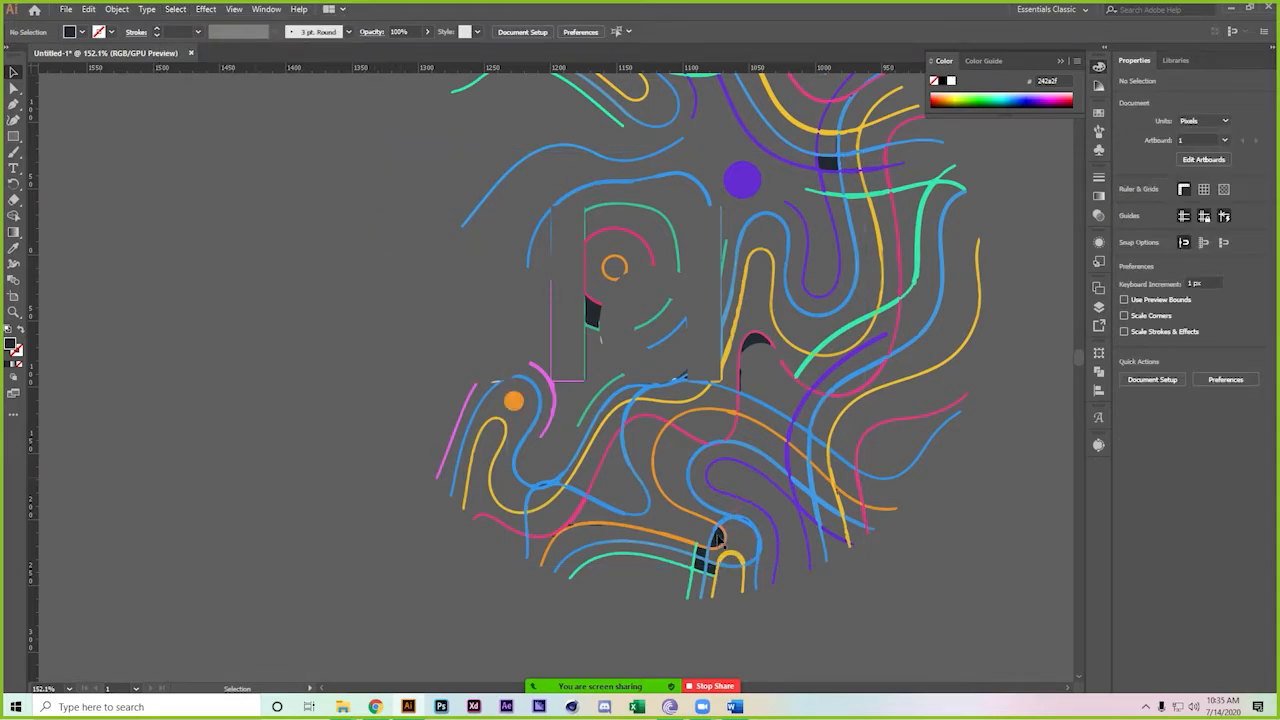
Select all fragments sharing the dark fill colour via Select > Same and delete them
{"action": "left_click", "coordinate": [717, 539]}
{"action": "left_click", "coordinate": [177, 9]}
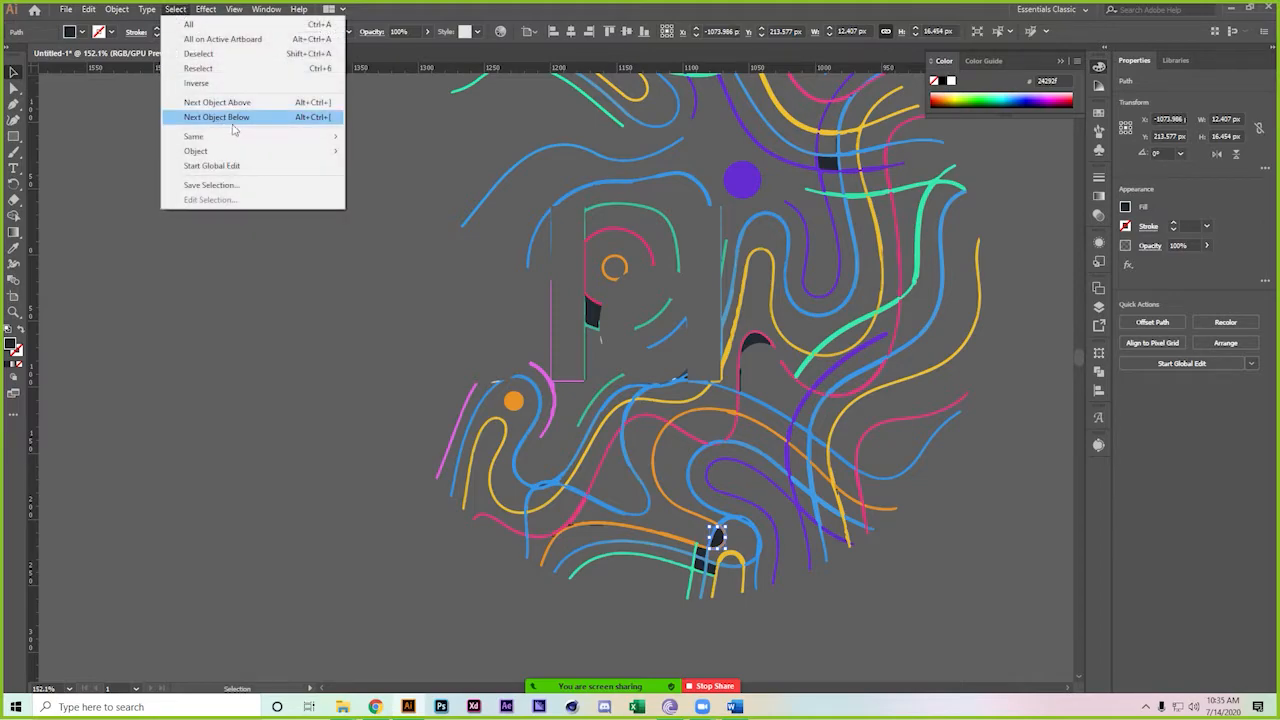
{"action": "mouse_move", "coordinate": [245, 136]}
{"action": "left_click", "coordinate": [424, 197]}
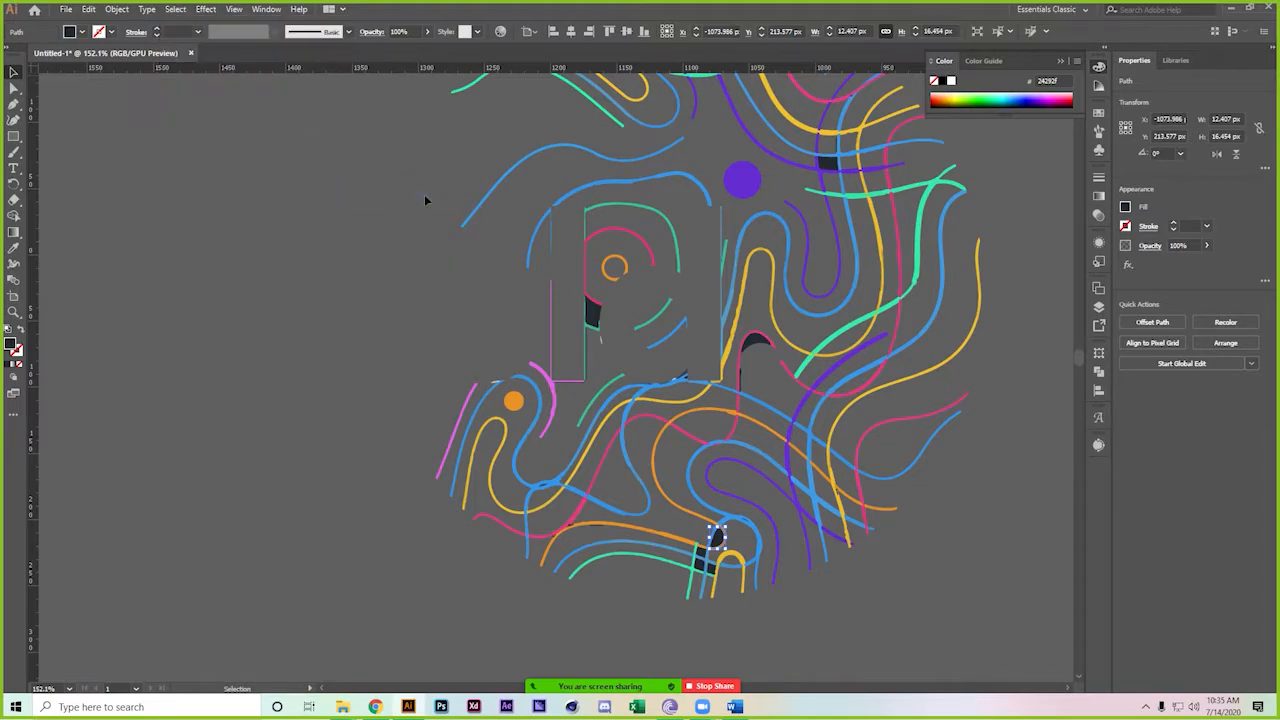
{"action": "key", "text": "Delete"}
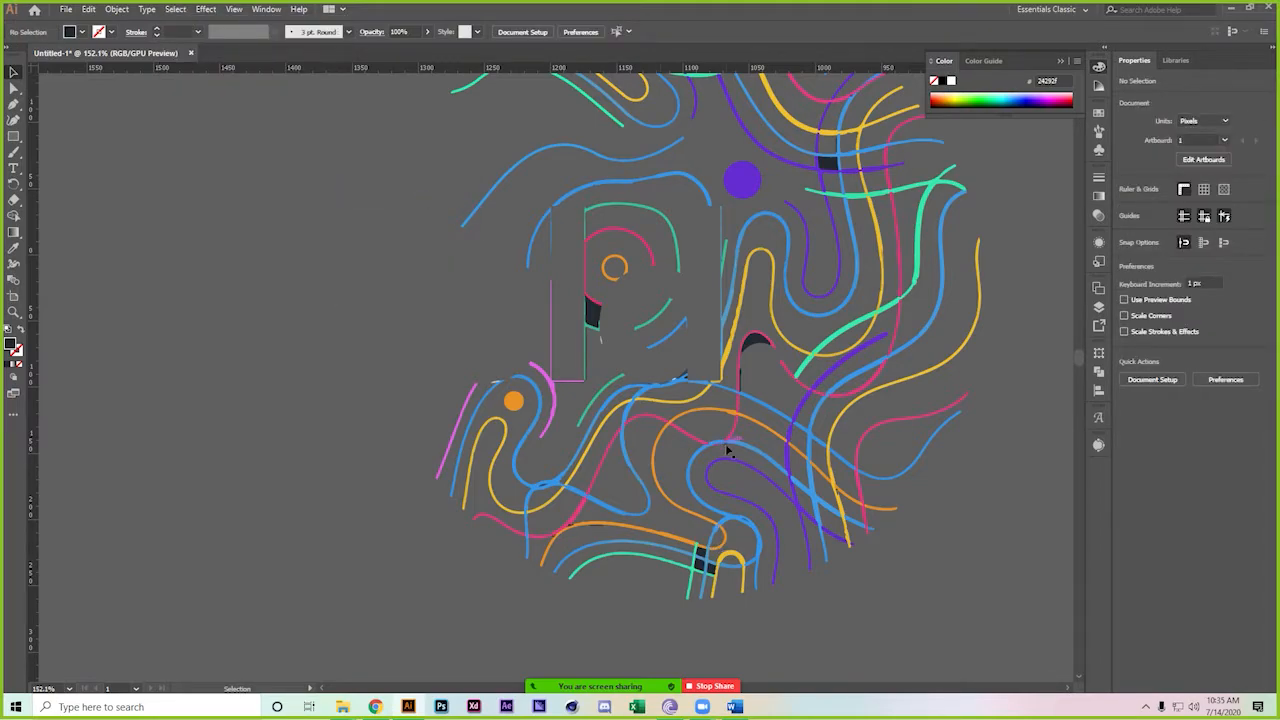
Delete the remaining dark fragments at the bottom, beside the letter outline and upper right
{"action": "left_click", "coordinate": [703, 562]}
{"action": "key", "text": "Delete"}
{"action": "left_click", "coordinate": [592, 318]}
{"action": "key", "text": "Delete"}
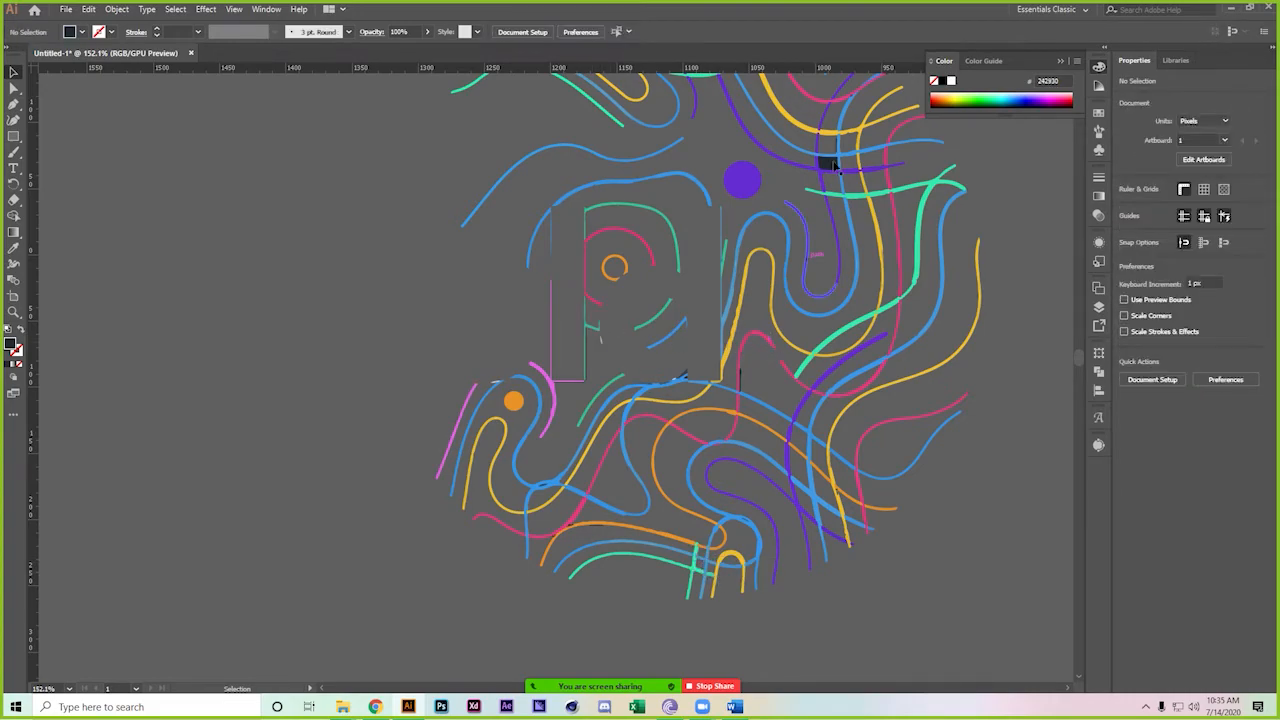
{"action": "left_click", "coordinate": [830, 162]}
{"action": "key", "text": "Delete"}
{"action": "left_click", "coordinate": [703, 371]}
{"action": "key", "text": "Delete"}
Delete the small leftover pieces below the letter one by one
{"action": "left_click", "coordinate": [738, 377]}
{"action": "key", "text": "Delete"}
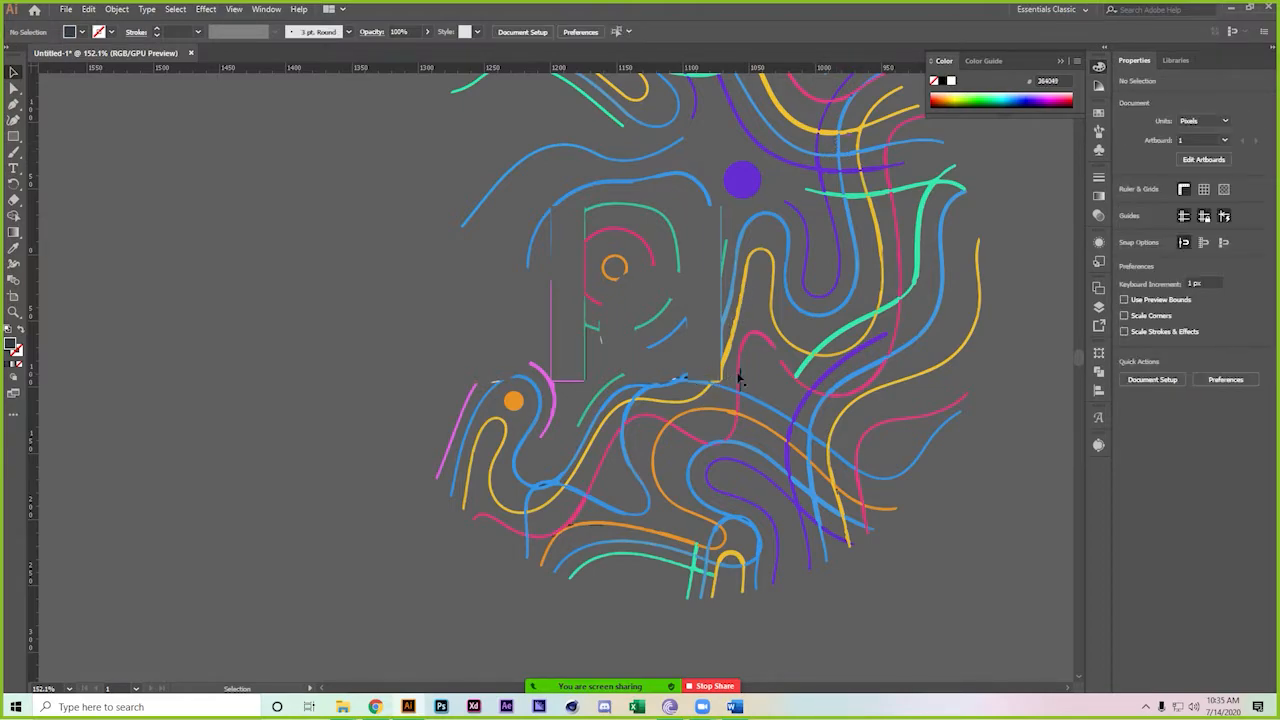
{"action": "left_click", "coordinate": [743, 374]}
{"action": "key", "text": "Delete"}
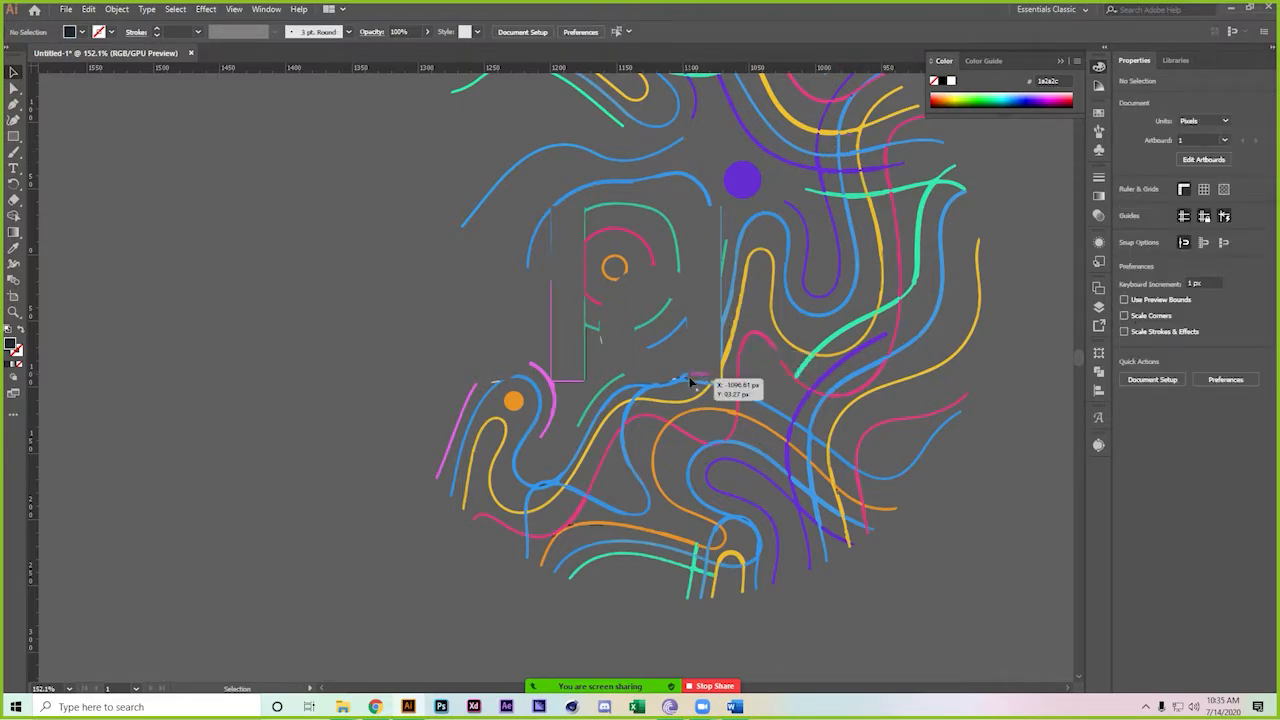
{"action": "left_click", "coordinate": [689, 380]}
{"action": "key", "text": "Delete"}
{"action": "left_click", "coordinate": [689, 381]}
{"action": "key", "text": "Delete"}
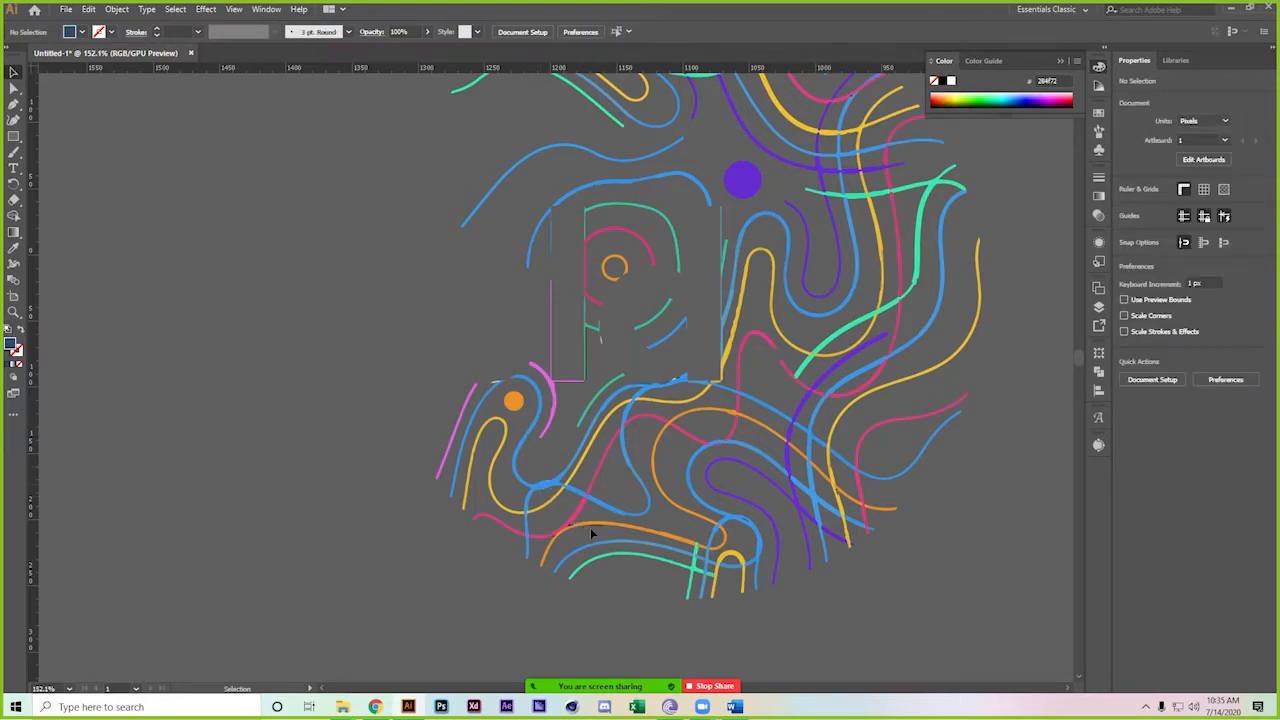
Delete the letter outline's small rectangle fragment and the grey sliver
{"action": "left_click_drag", "start_coordinate": [731, 191], "coordinate": [625, 414]}
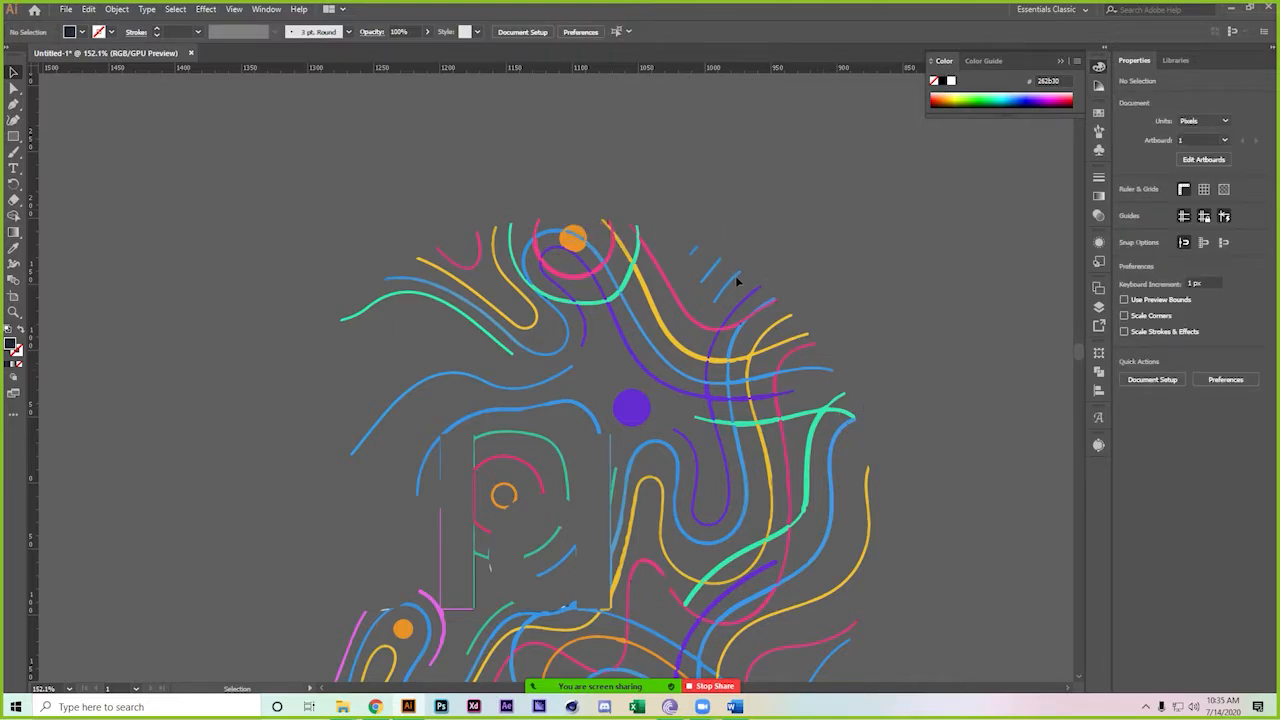
{"action": "left_click_drag", "start_coordinate": [536, 480], "coordinate": [597, 243]}
{"action": "left_click", "coordinate": [498, 303]}
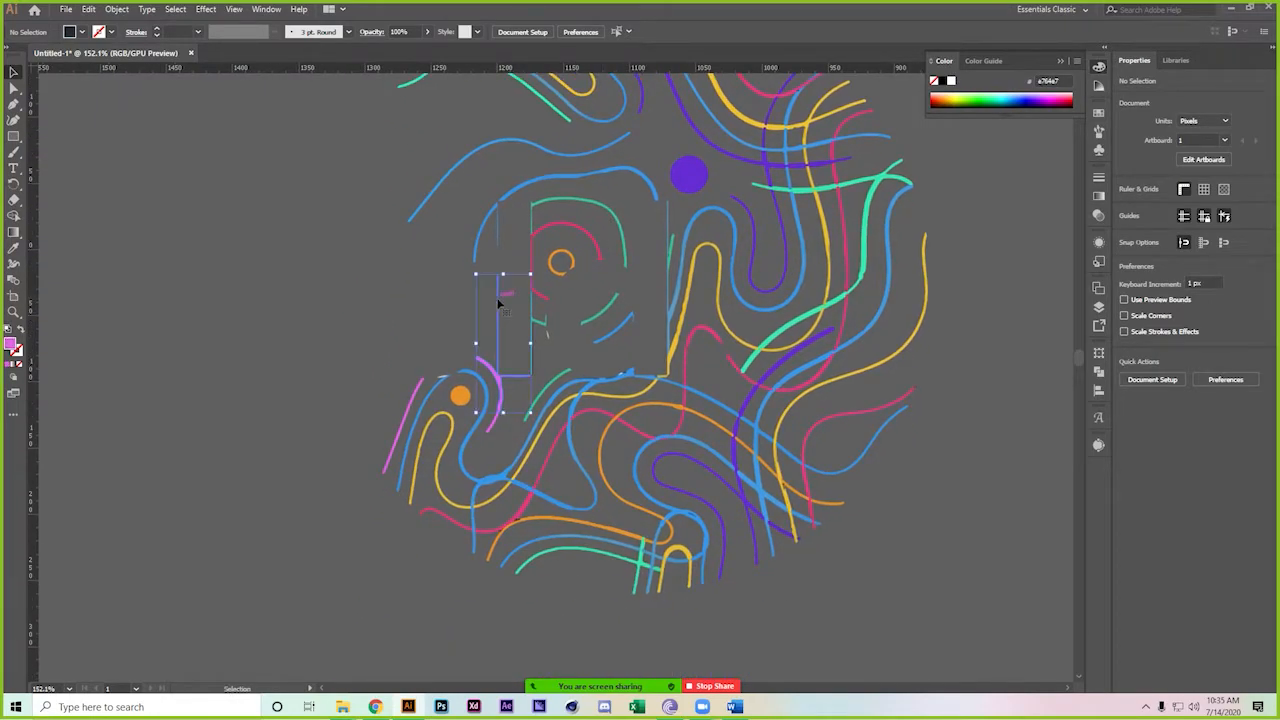
{"action": "mouse_move", "coordinate": [500, 418]}
{"action": "left_mouse_down"}
{"action": "mouse_move", "coordinate": [537, 367]}
{"action": "mouse_move", "coordinate": [487, 222]}
{"action": "mouse_move", "coordinate": [481, 264]}
{"action": "left_mouse_up"}
{"action": "key", "text": "Delete"}
{"action": "left_click", "coordinate": [548, 335]}
{"action": "key", "text": "Delete"}
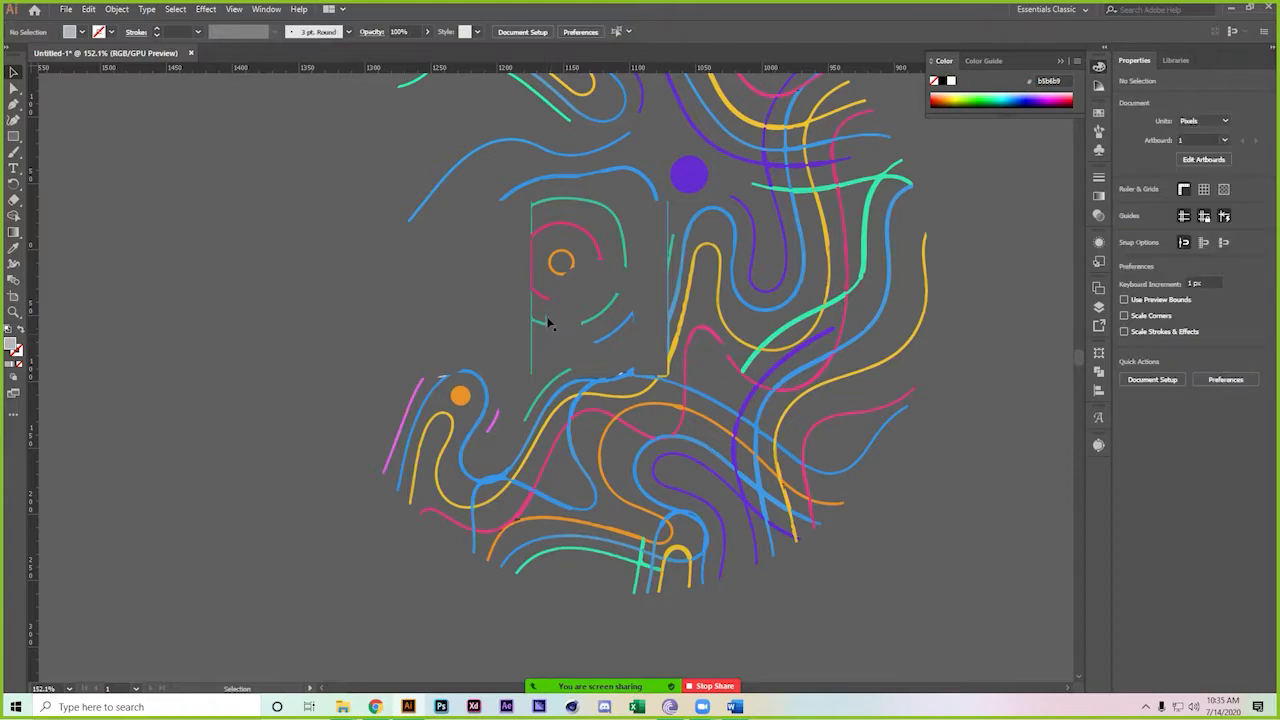
Delete the green vertical line, pink tick, central arcs and small blue curve
{"action": "left_click", "coordinate": [669, 229]}
{"action": "key", "text": "Delete"}
{"action": "left_click", "coordinate": [633, 317]}
{"action": "key", "text": "Delete"}
{"action": "left_click", "coordinate": [628, 313]}
{"action": "key", "text": "Delete"}
{"action": "left_click", "coordinate": [610, 319]}
{"action": "key", "text": "Delete"}
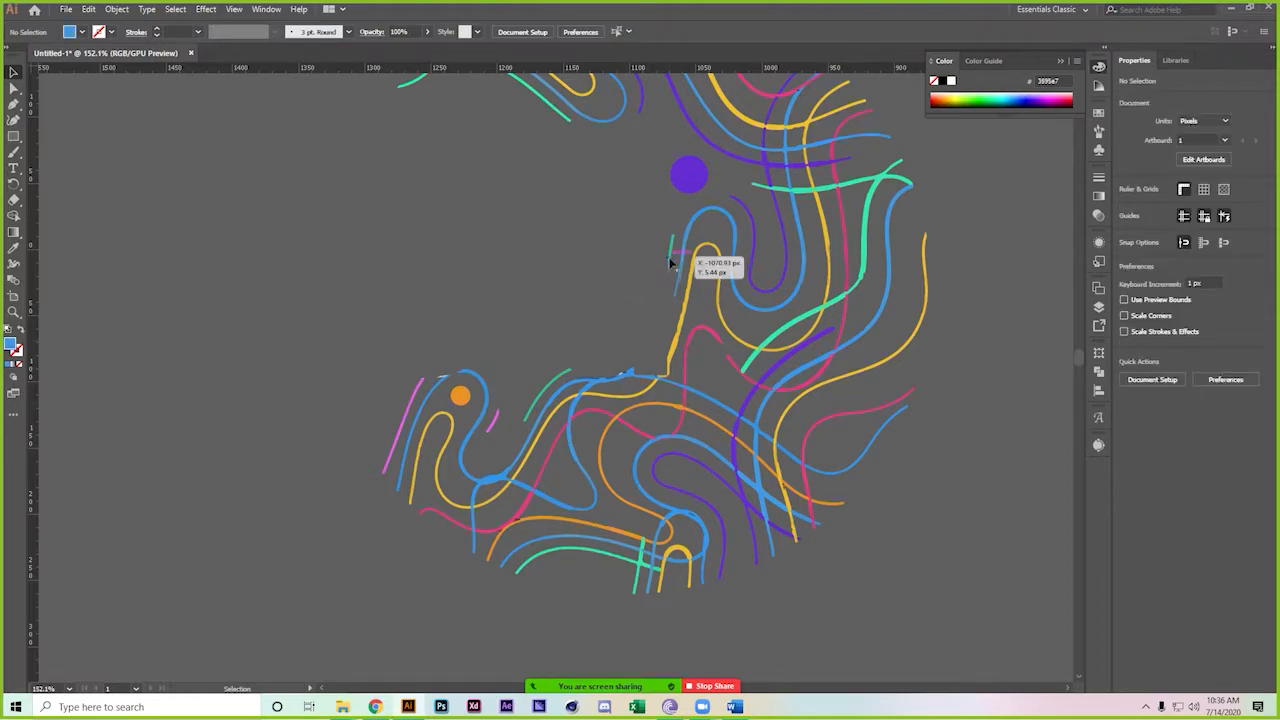
{"action": "left_click", "coordinate": [440, 378]}
{"action": "left_click", "coordinate": [457, 340]}
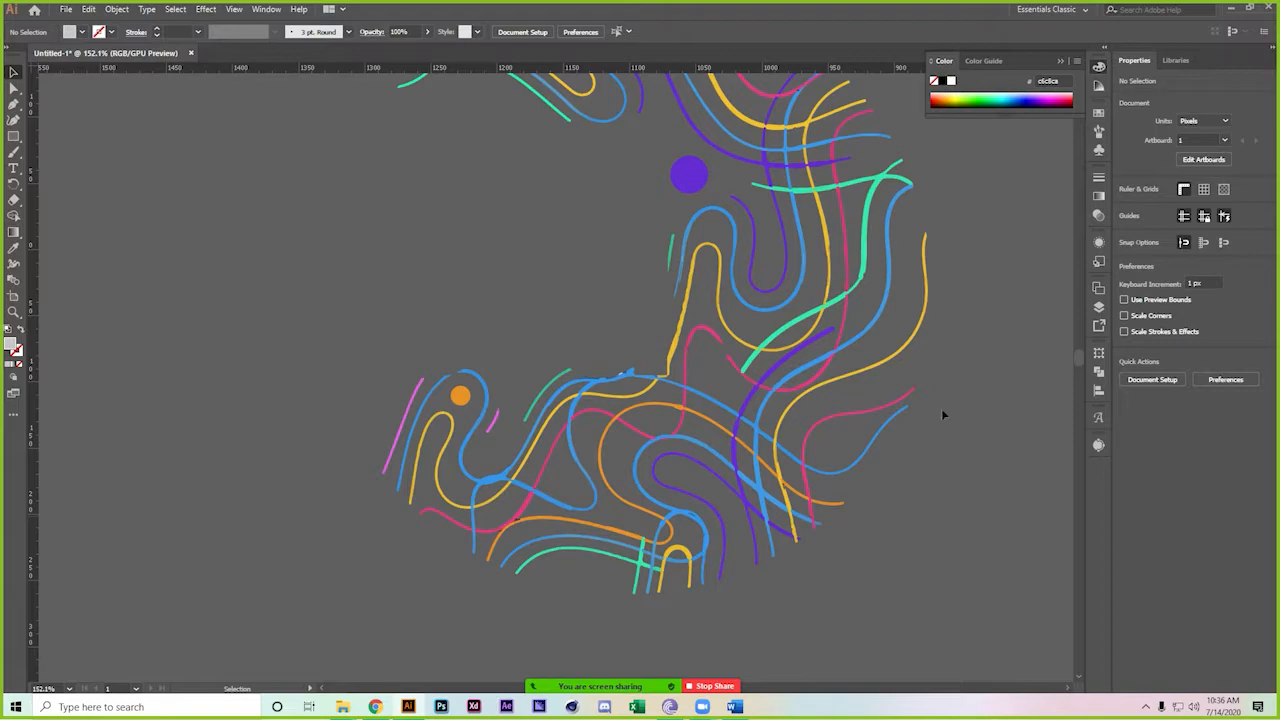
Delete three stray blue paths on the left part of the artwork
{"action": "scroll", "coordinate": [935, 363], "scroll_direction": "down", "scroll_amount": 3}
{"action": "left_click_drag", "start_coordinate": [853, 318], "coordinate": [693, 338]}
{"action": "scroll", "coordinate": [700, 340], "scroll_direction": "up", "scroll_amount": 5}
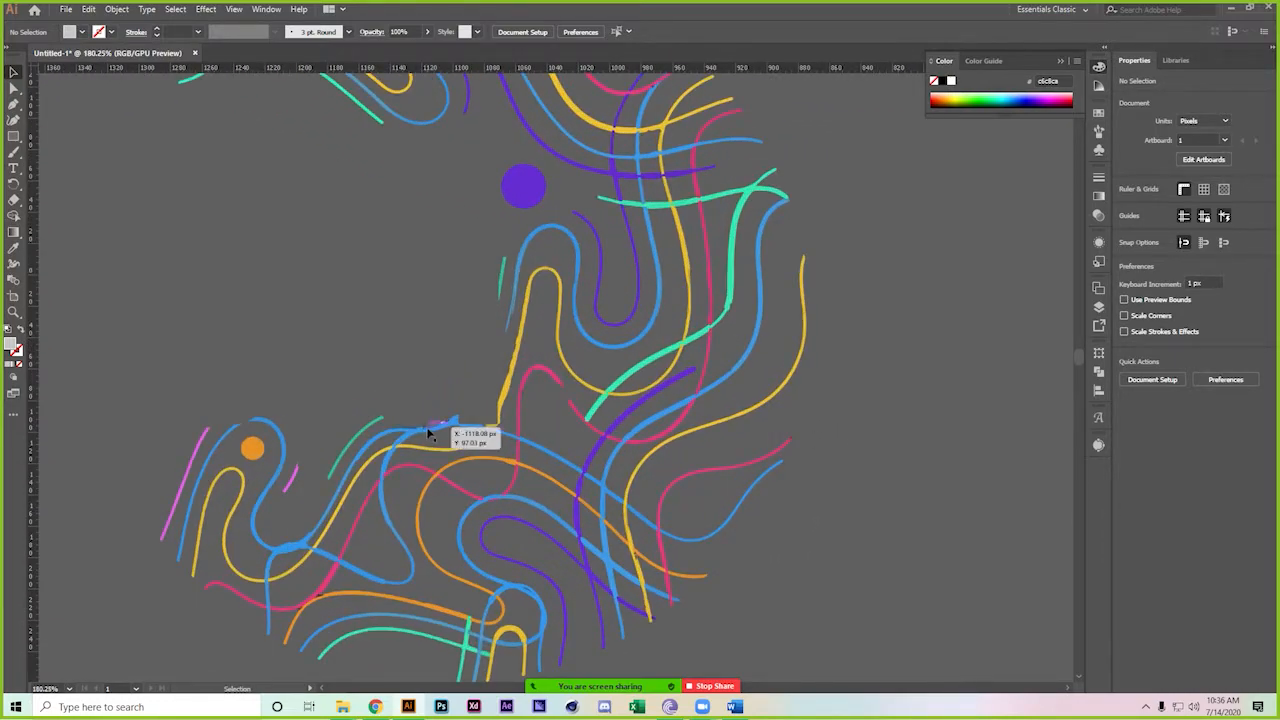
{"action": "left_click", "coordinate": [428, 429]}
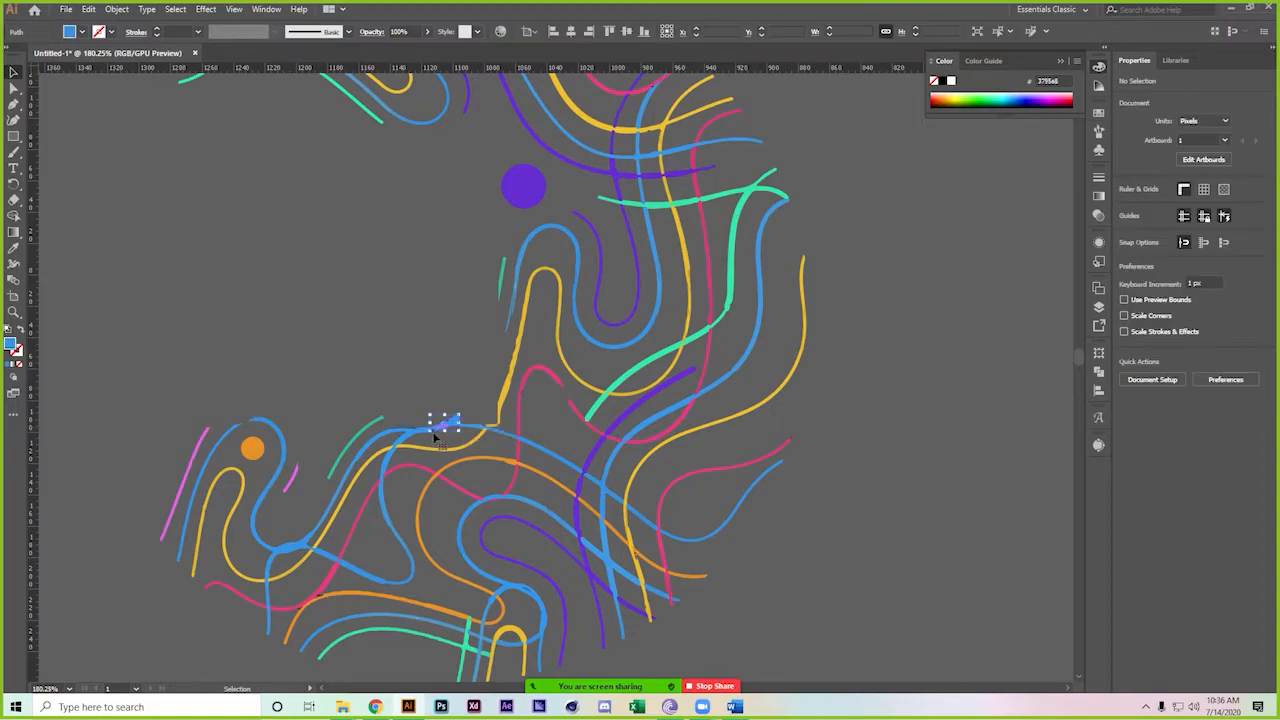
{"action": "key", "text": "Delete"}
{"action": "left_click", "coordinate": [446, 432]}
{"action": "key", "text": "Delete"}
{"action": "left_click", "coordinate": [401, 433]}
{"action": "key", "text": "Delete"}
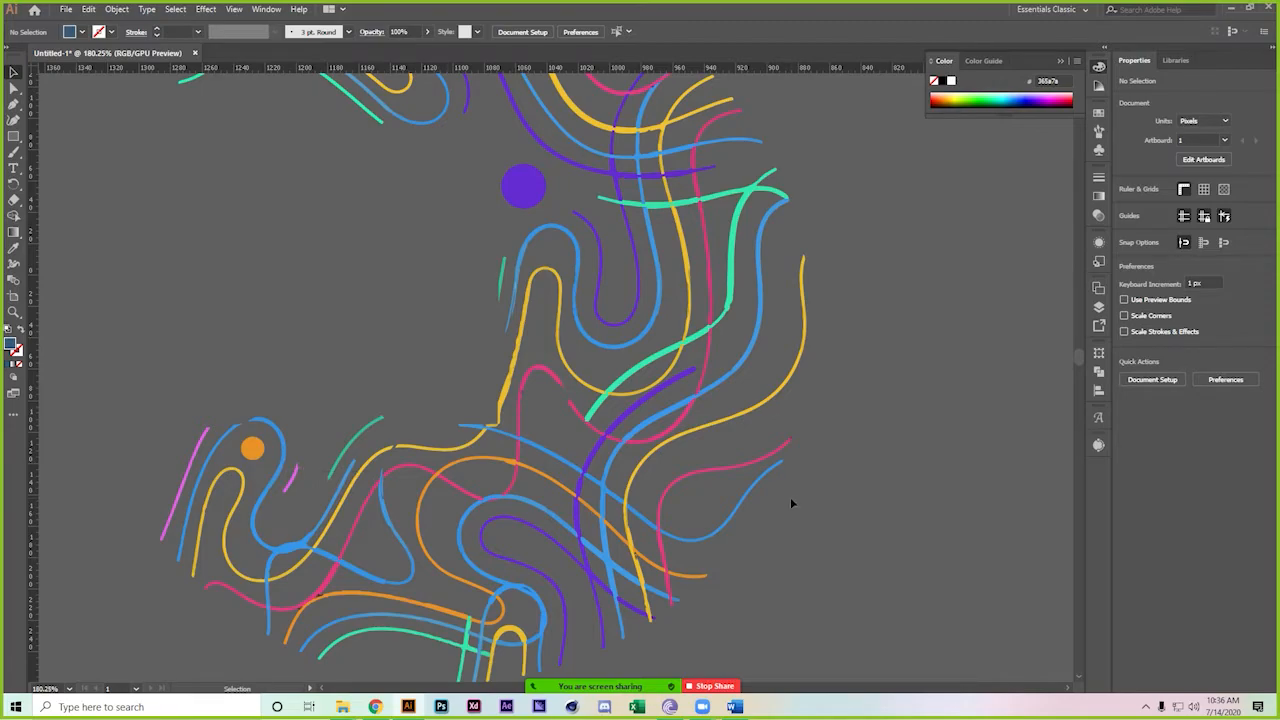
{"action": "scroll", "coordinate": [790, 503], "scroll_direction": "down", "scroll_amount": 3}
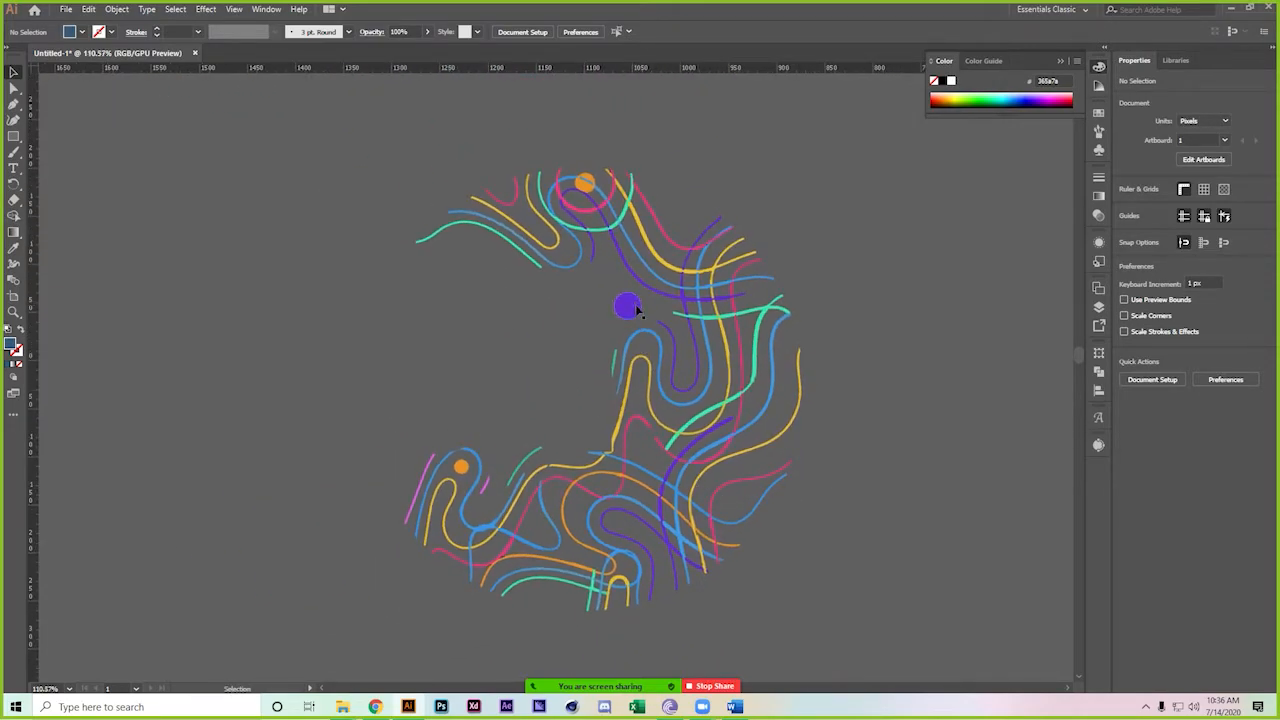
Delete the last green stroke and move the whole wavy-line artwork onto the logo artboard
{"action": "left_click", "coordinate": [615, 366]}
{"action": "key", "text": "Delete"}
{"action": "scroll", "coordinate": [828, 368], "scroll_direction": "down", "scroll_amount": 2}
{"action": "key", "text": "ctrl+a"}
{"action": "key", "text": "z"}
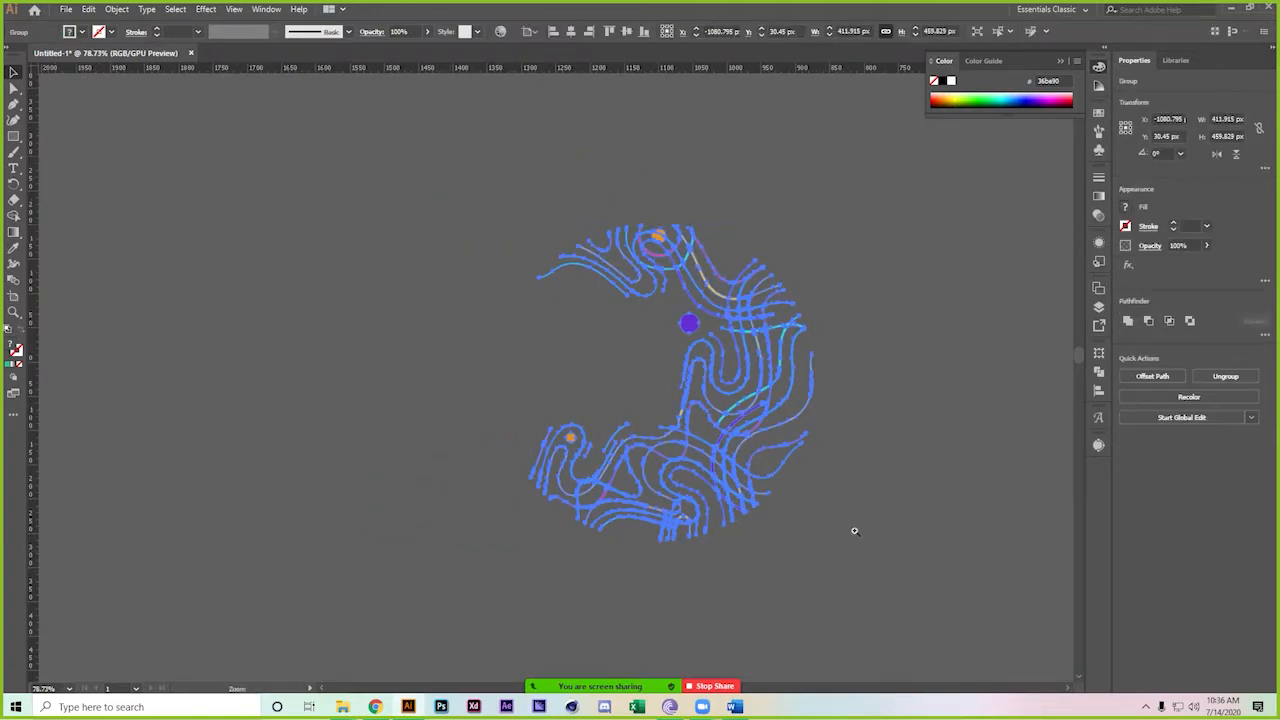
{"action": "scroll", "coordinate": [680, 480], "scroll_direction": "down", "scroll_amount": 3}
{"action": "scroll", "coordinate": [420, 405], "scroll_direction": "right", "scroll_amount": 3}
{"action": "key", "text": "v"}
{"action": "left_click_drag", "start_coordinate": [353, 383], "coordinate": [507, 437]}
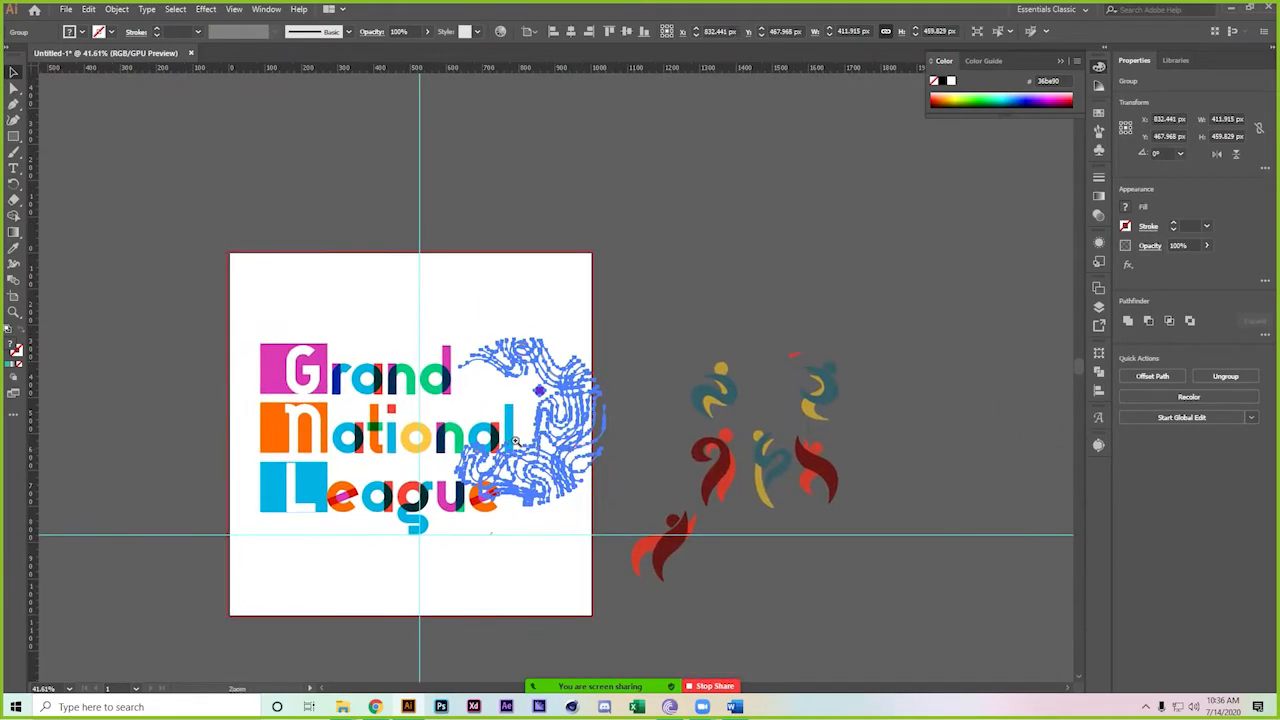
{"action": "left_click", "coordinate": [507, 437]}
Reflect the wavy-line group across the horizontal axis
{"action": "right_click", "coordinate": [532, 495]}
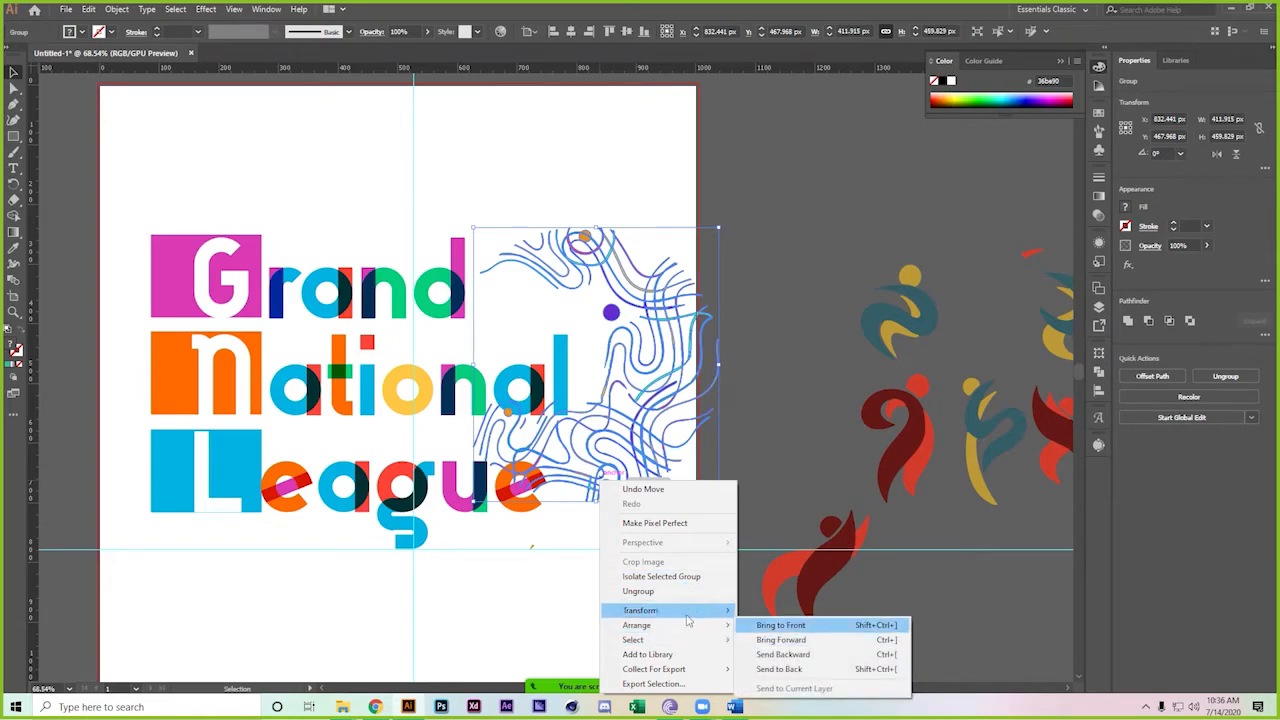
{"action": "mouse_move", "coordinate": [688, 621]}
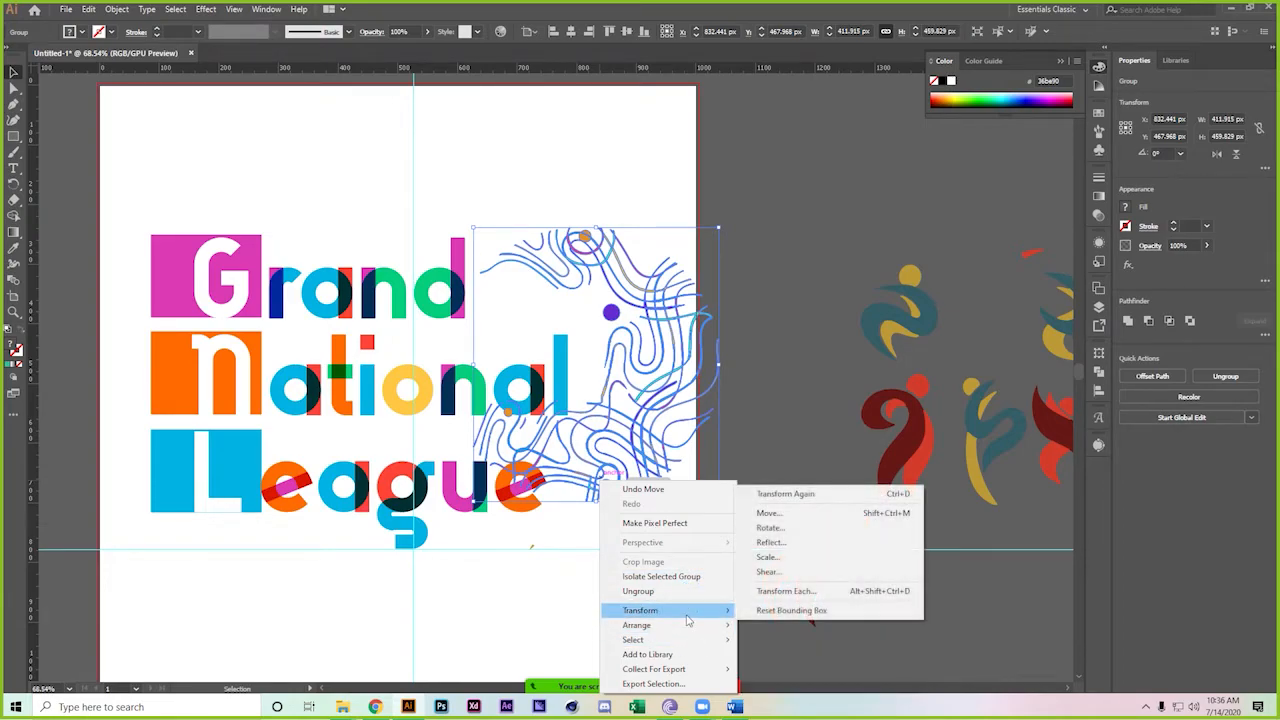
{"action": "left_click", "coordinate": [831, 542]}
{"action": "left_click", "coordinate": [754, 233]}
{"action": "left_click", "coordinate": [828, 390]}
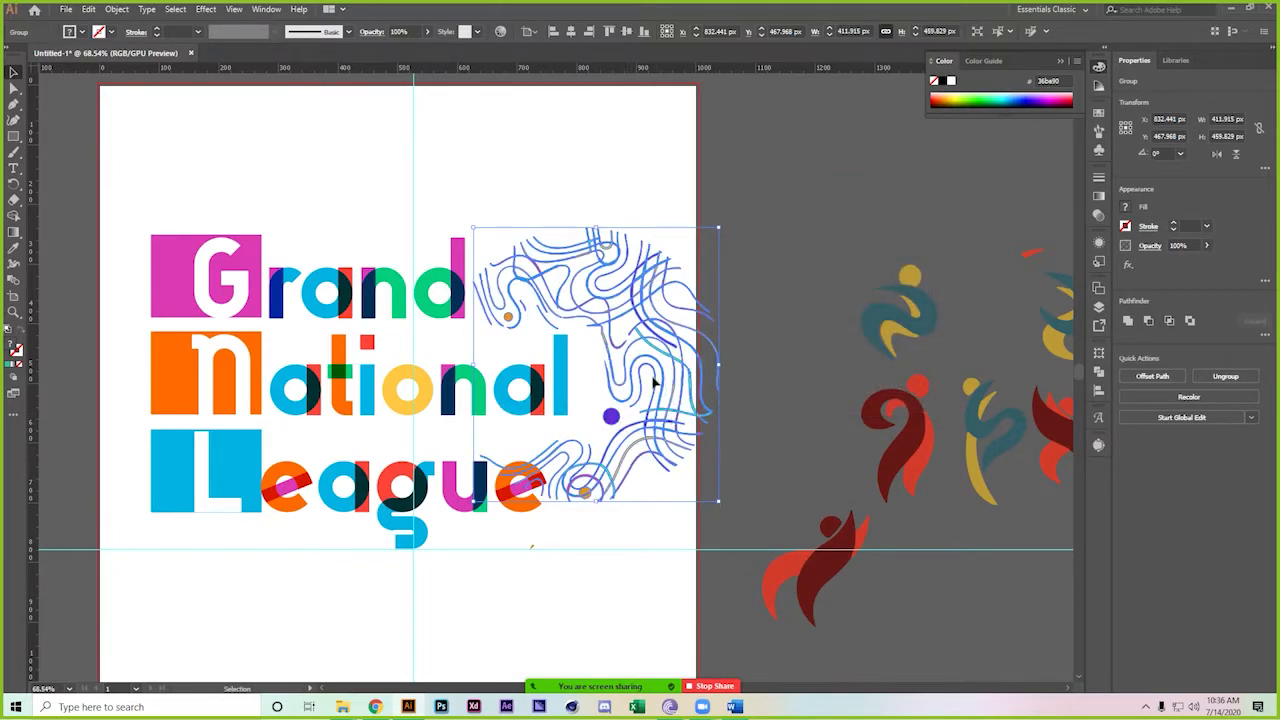
{"action": "left_click", "coordinate": [780, 266]}
Move the swirl group over the lettering and try enlarging it
{"action": "double_click", "coordinate": [644, 296]}
{"action": "double_click", "coordinate": [760, 265]}
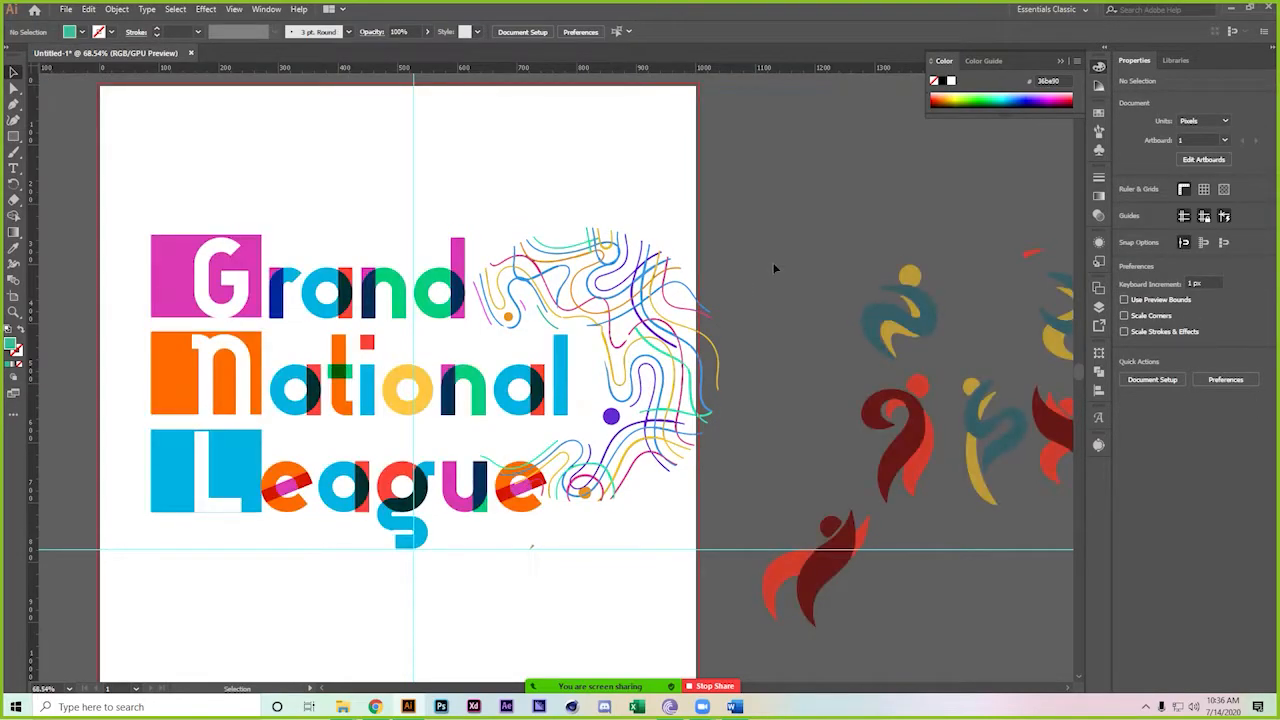
{"action": "left_click", "coordinate": [605, 266]}
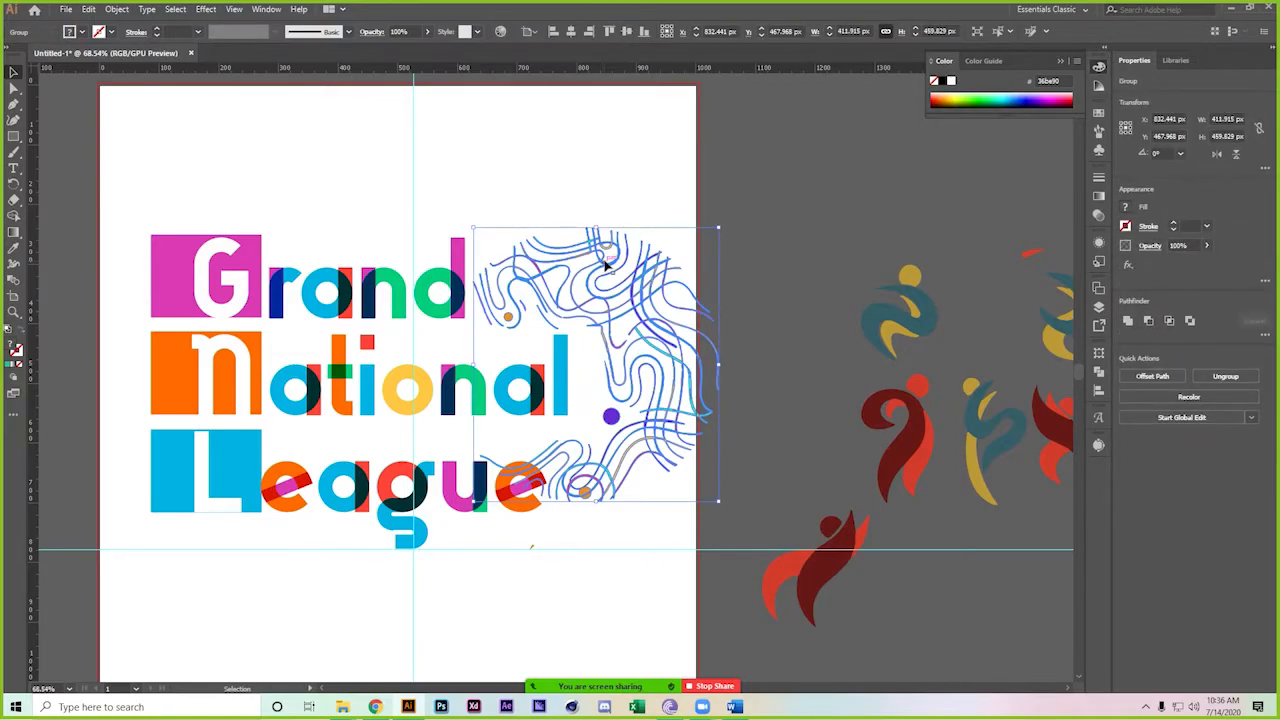
{"action": "left_click_drag", "start_coordinate": [605, 266], "coordinate": [516, 300]}
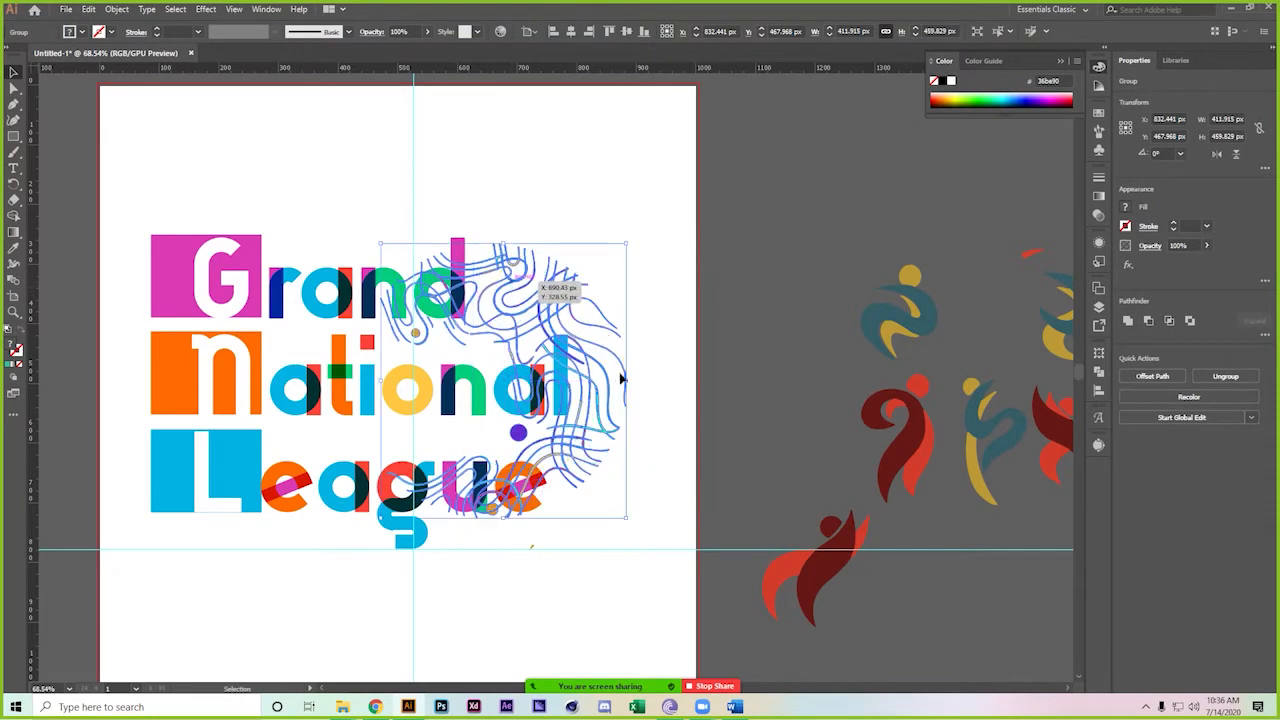
{"action": "left_click_drag", "start_coordinate": [626, 372], "coordinate": [697, 360]}
{"action": "left_click", "coordinate": [776, 296]}
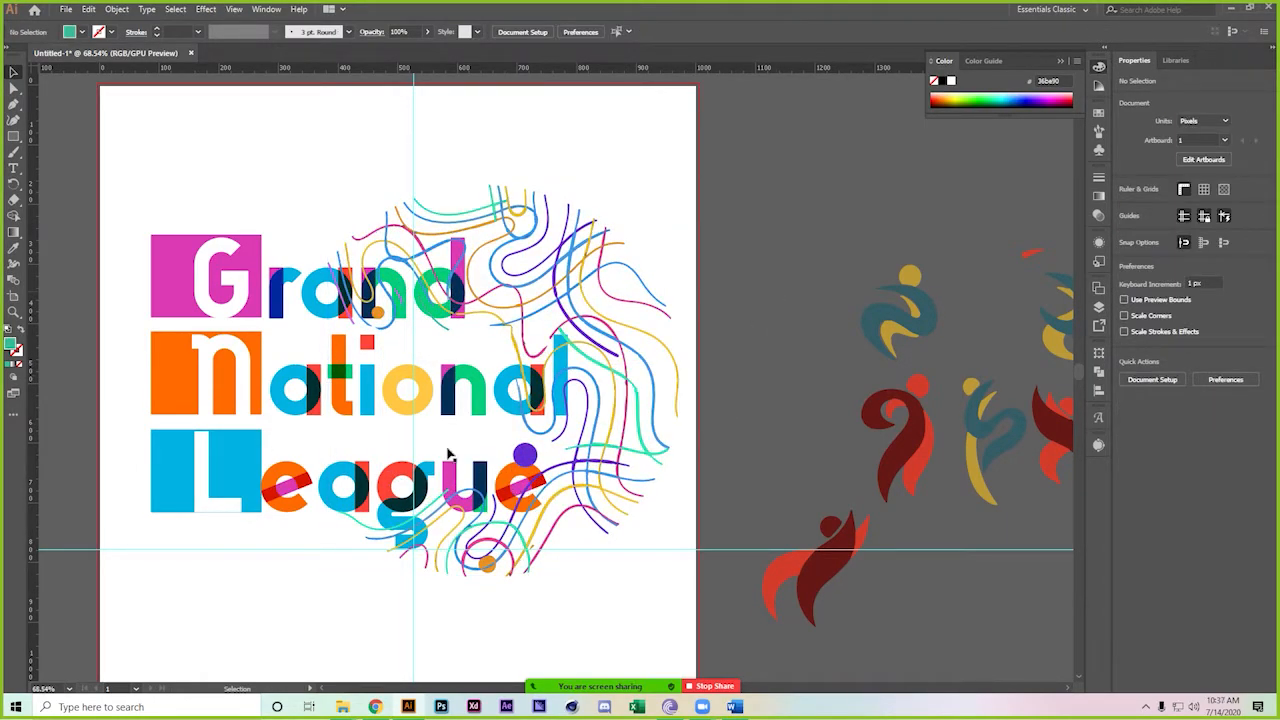
{"action": "left_click", "coordinate": [365, 402]}
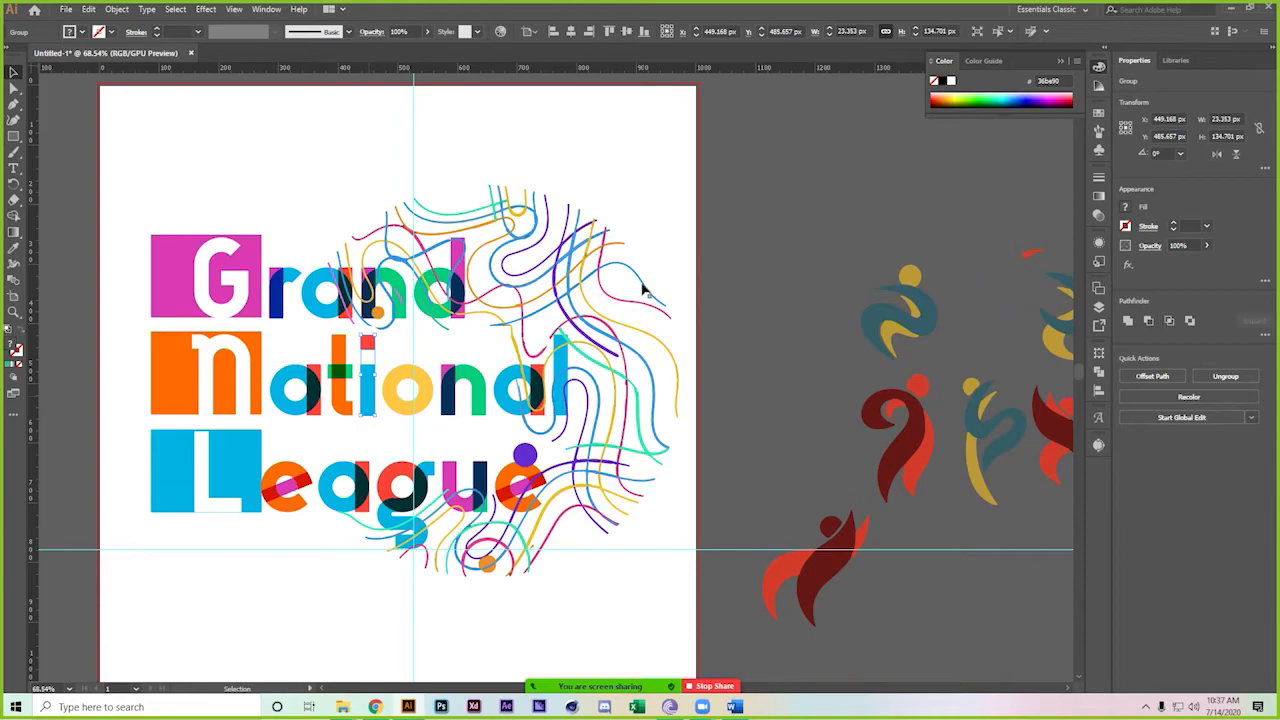
{"action": "key", "text": "ctrl"}
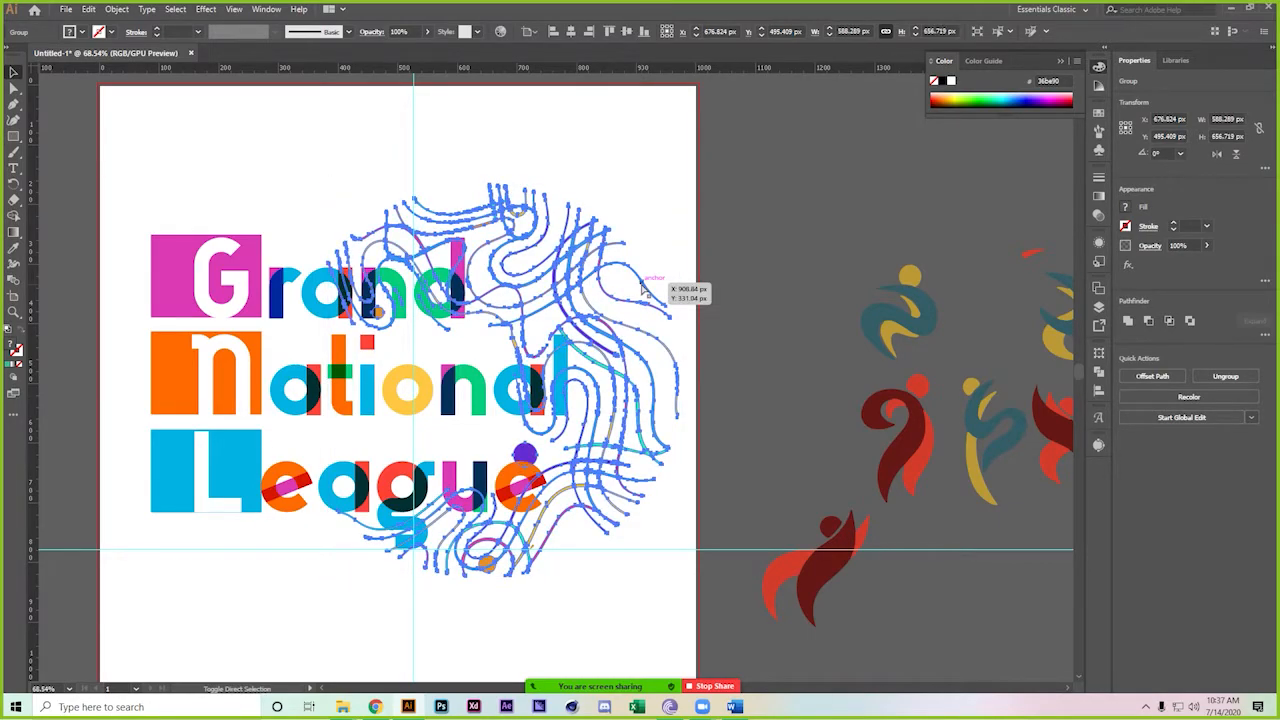
{"action": "left_click", "coordinate": [740, 240]}
{"action": "scroll", "coordinate": [688, 235], "scroll_direction": "down", "scroll_amount": 1}
{"action": "mouse_move", "coordinate": [688, 236]}
{"action": "left_mouse_down"}
{"action": "mouse_move", "coordinate": [669, 237]}
{"action": "mouse_move", "coordinate": [695, 249]}
{"action": "left_mouse_up"}
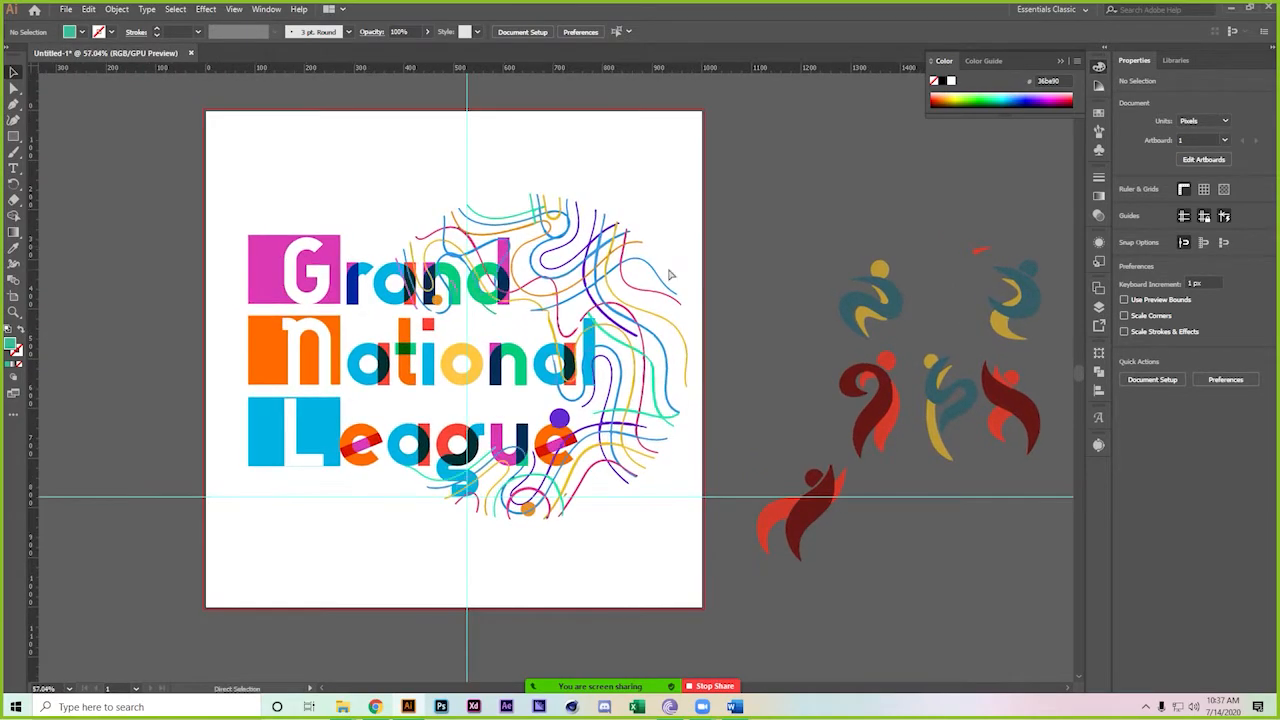
Undo the enlargement, rotate the swirl about 12.8° and place it right of the lettering
{"action": "key", "text": "ctrl+z"}
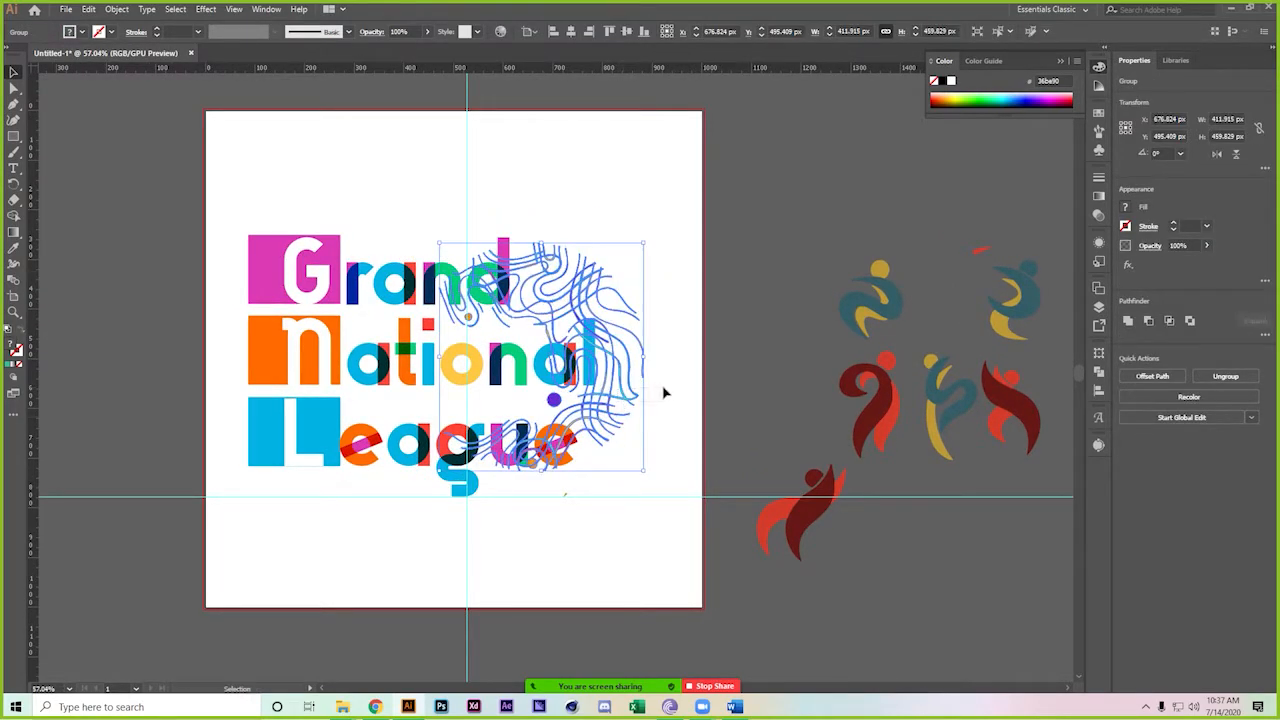
{"action": "left_click_drag", "start_coordinate": [628, 371], "coordinate": [703, 392]}
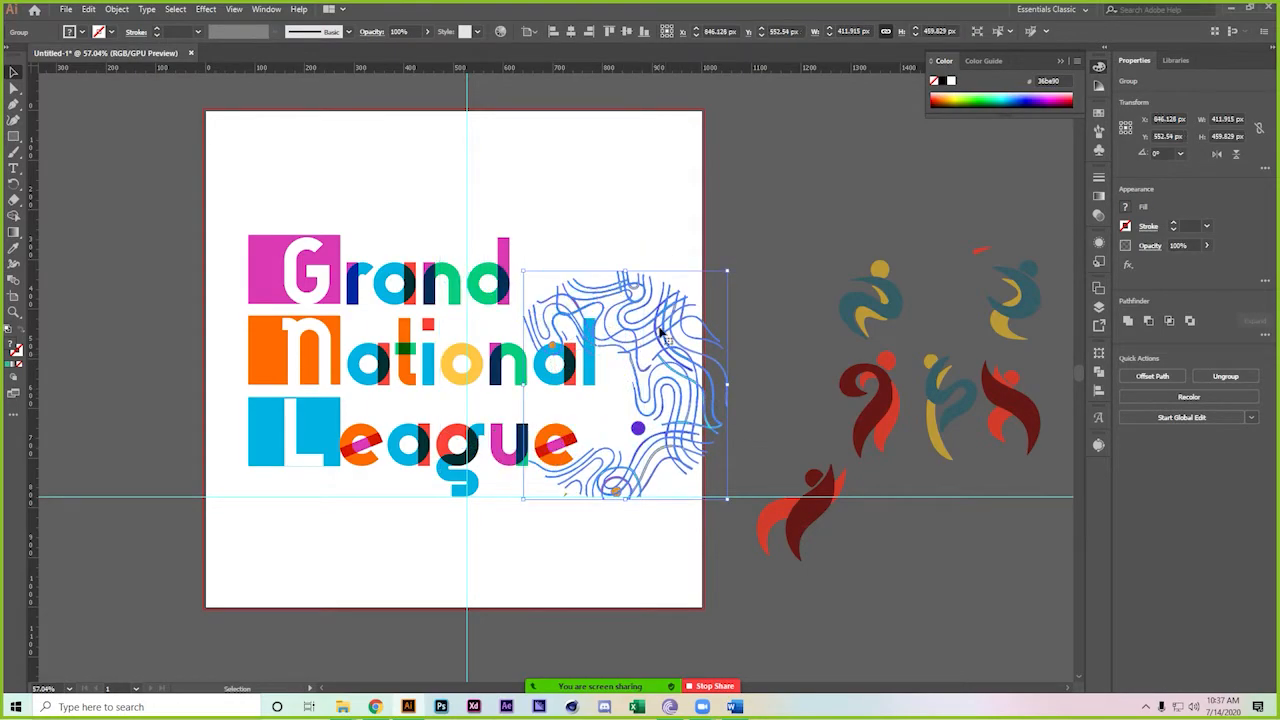
{"action": "left_click_drag", "start_coordinate": [733, 268], "coordinate": [712, 243]}
{"action": "left_click_drag", "start_coordinate": [655, 318], "coordinate": [670, 253]}
{"action": "left_click", "coordinate": [777, 246]}
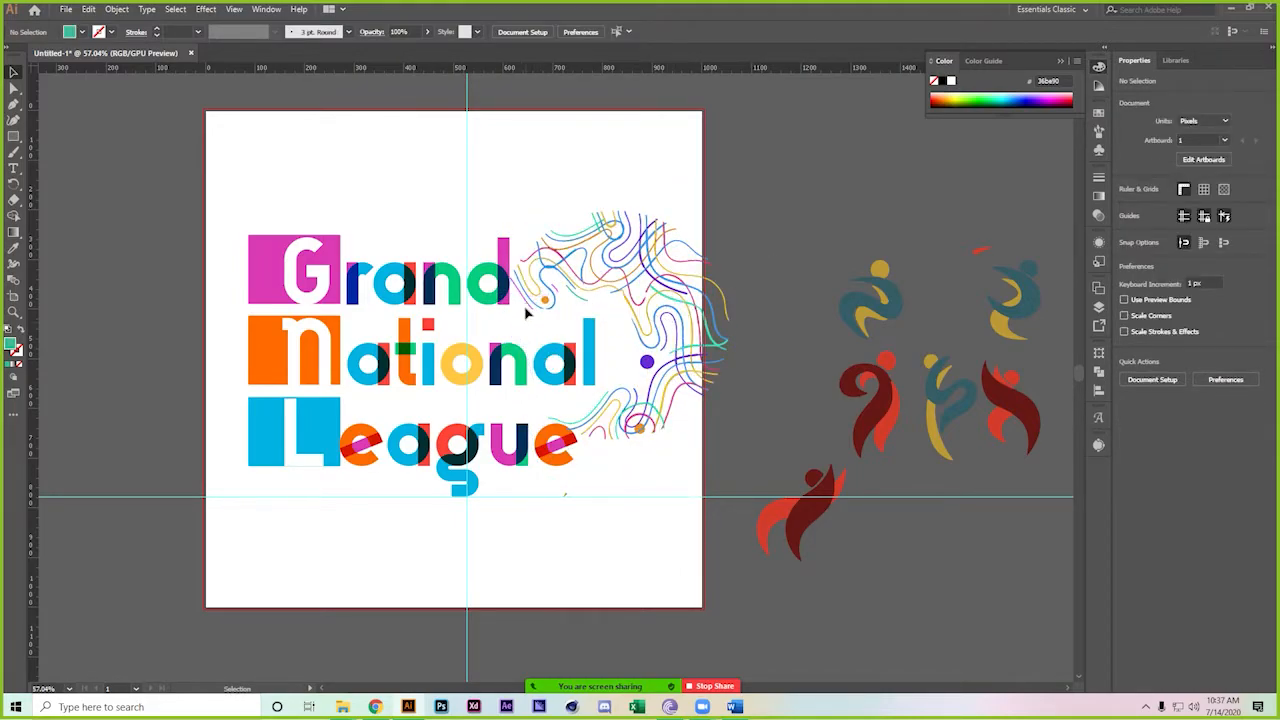
{"action": "left_click", "coordinate": [535, 305]}
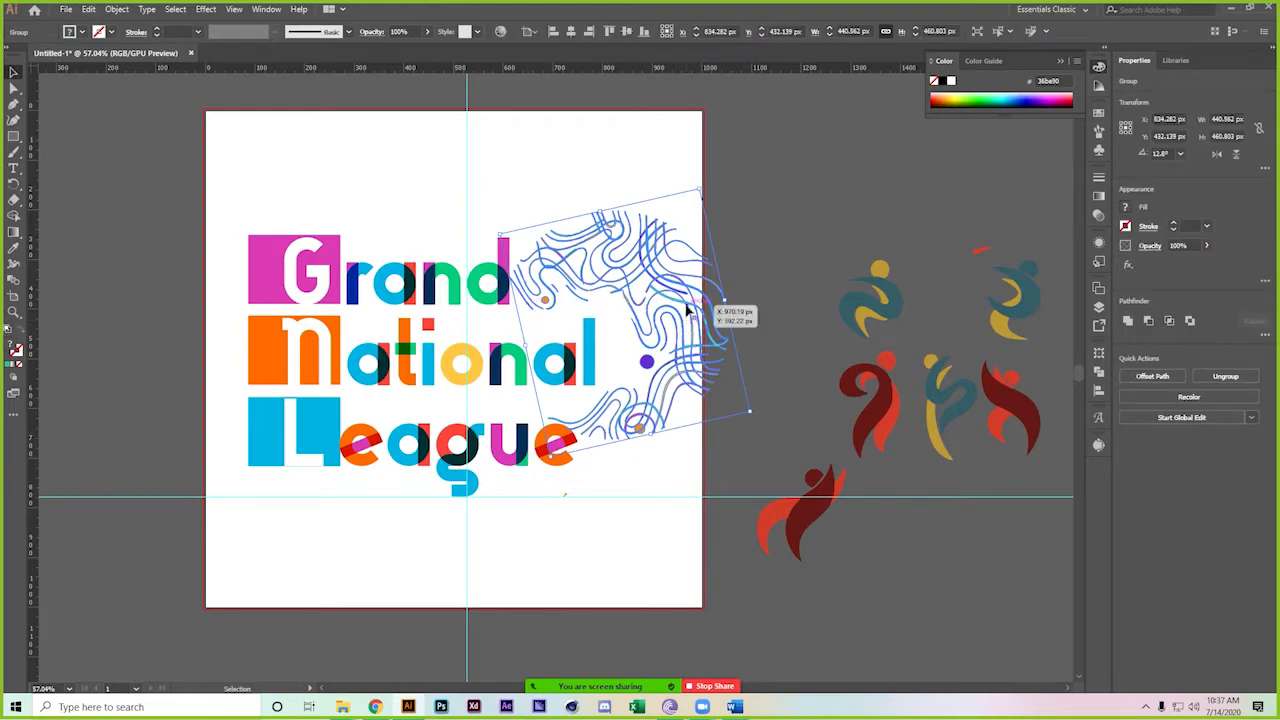
{"action": "left_click_drag", "start_coordinate": [688, 312], "coordinate": [655, 309]}
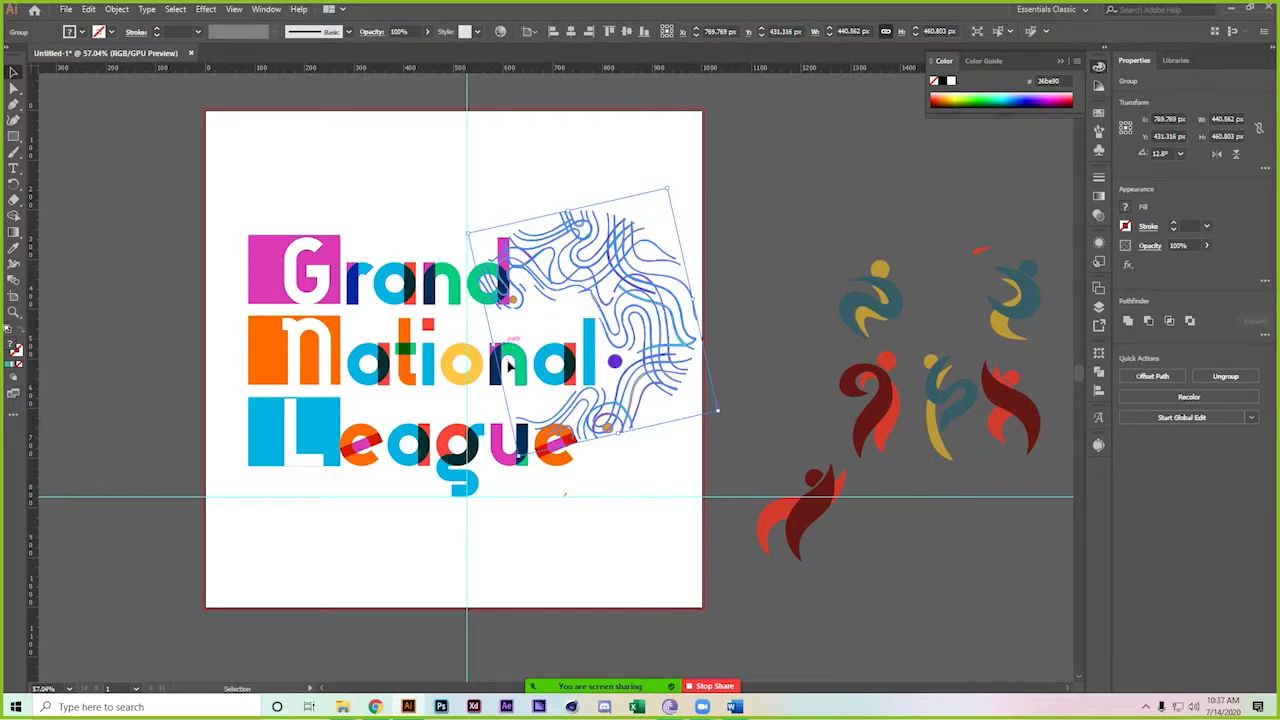
{"action": "left_click", "coordinate": [698, 511]}
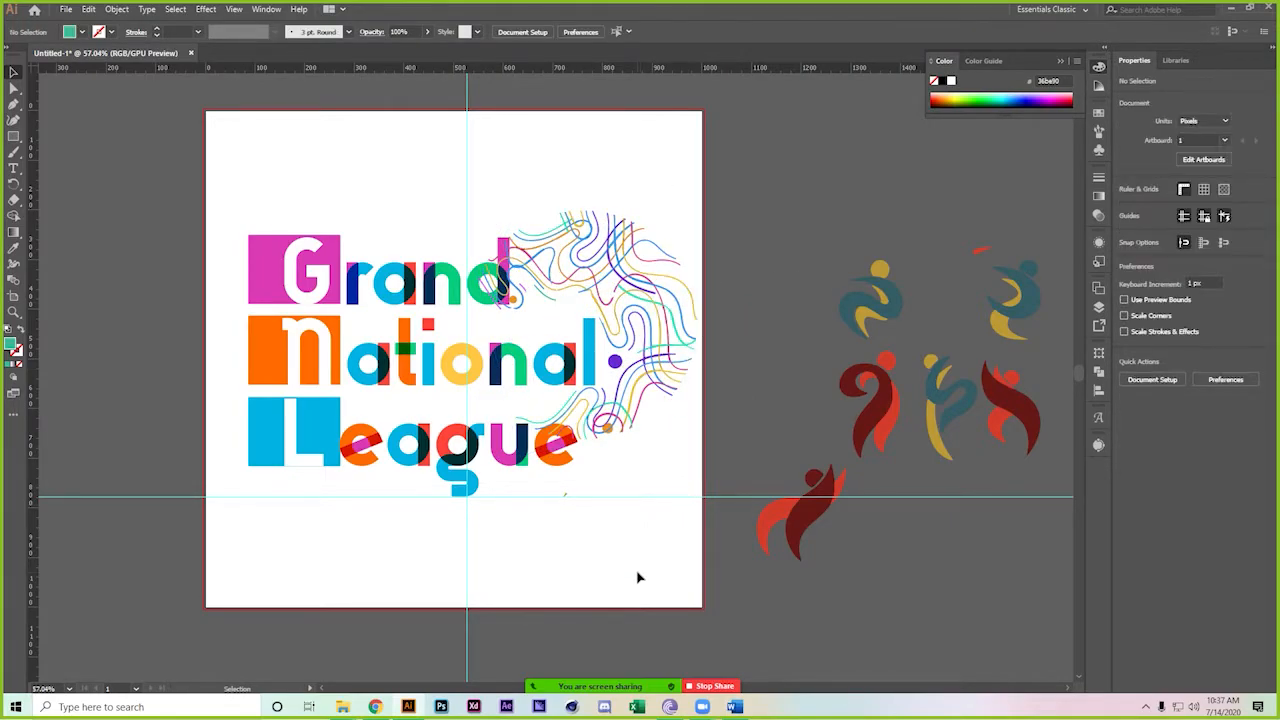
{"action": "left_click", "coordinate": [510, 298]}
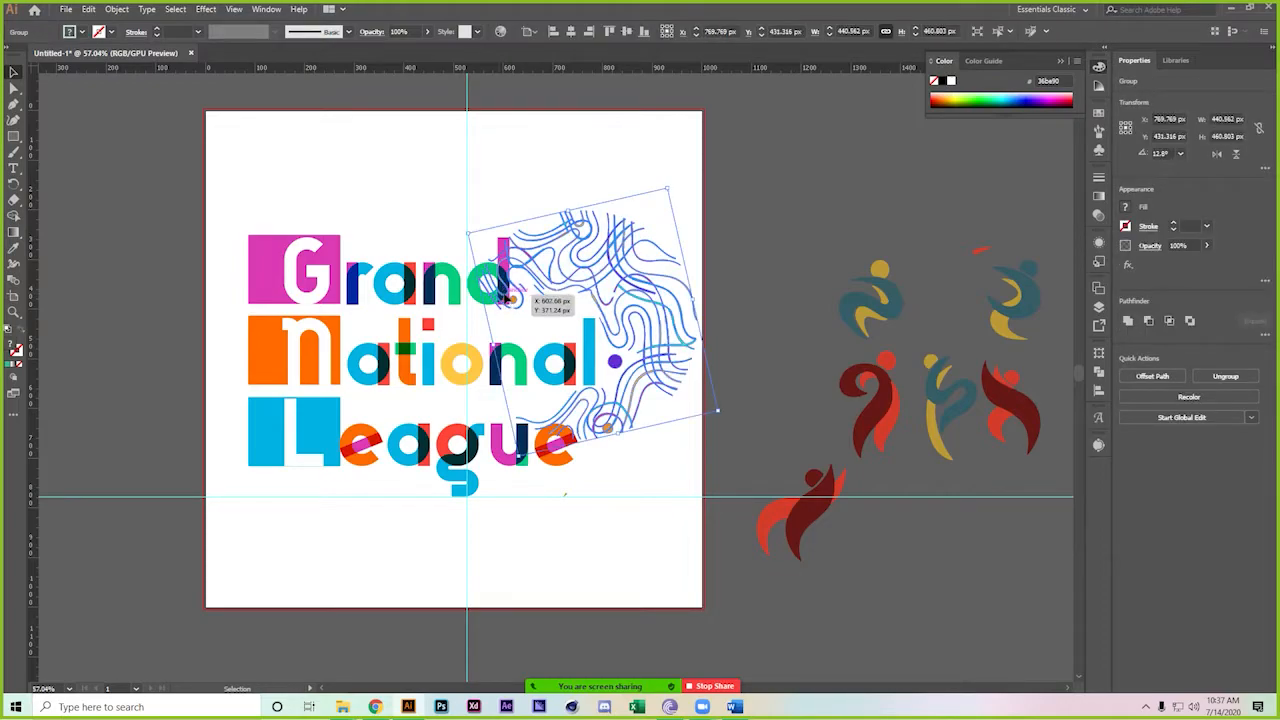
Isolate the swirl group and delete the four stray lines overlapping the lettering's left side
{"action": "double_click", "coordinate": [510, 298]}
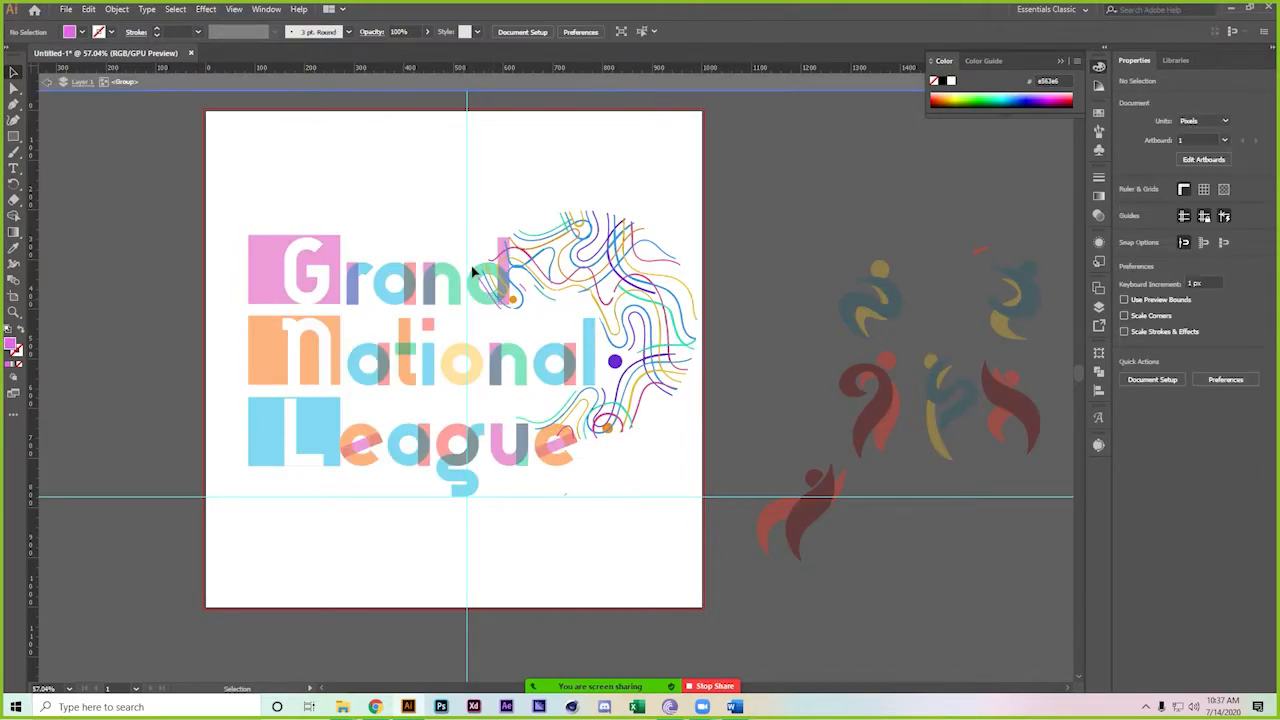
{"action": "left_click_drag", "start_coordinate": [484, 314], "coordinate": [486, 314]}
{"action": "key", "text": "Delete"}
{"action": "left_click", "coordinate": [486, 284]}
{"action": "key", "text": "Delete"}
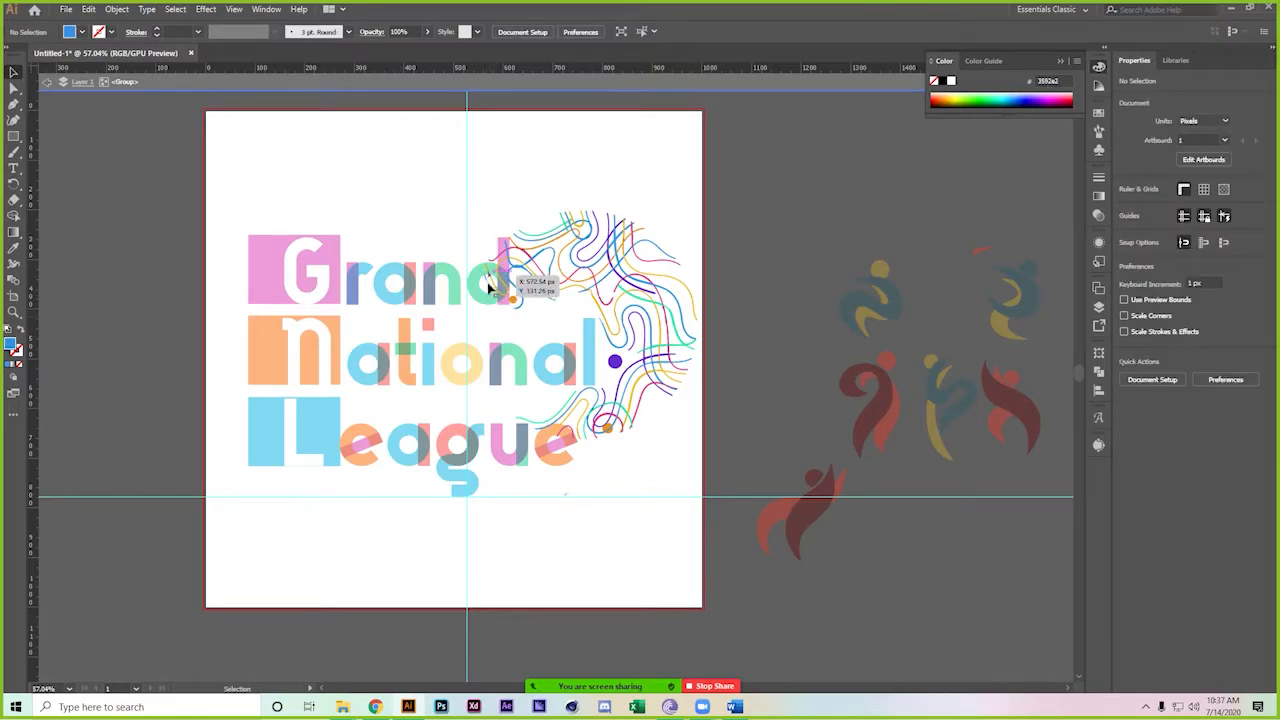
{"action": "left_click", "coordinate": [486, 287]}
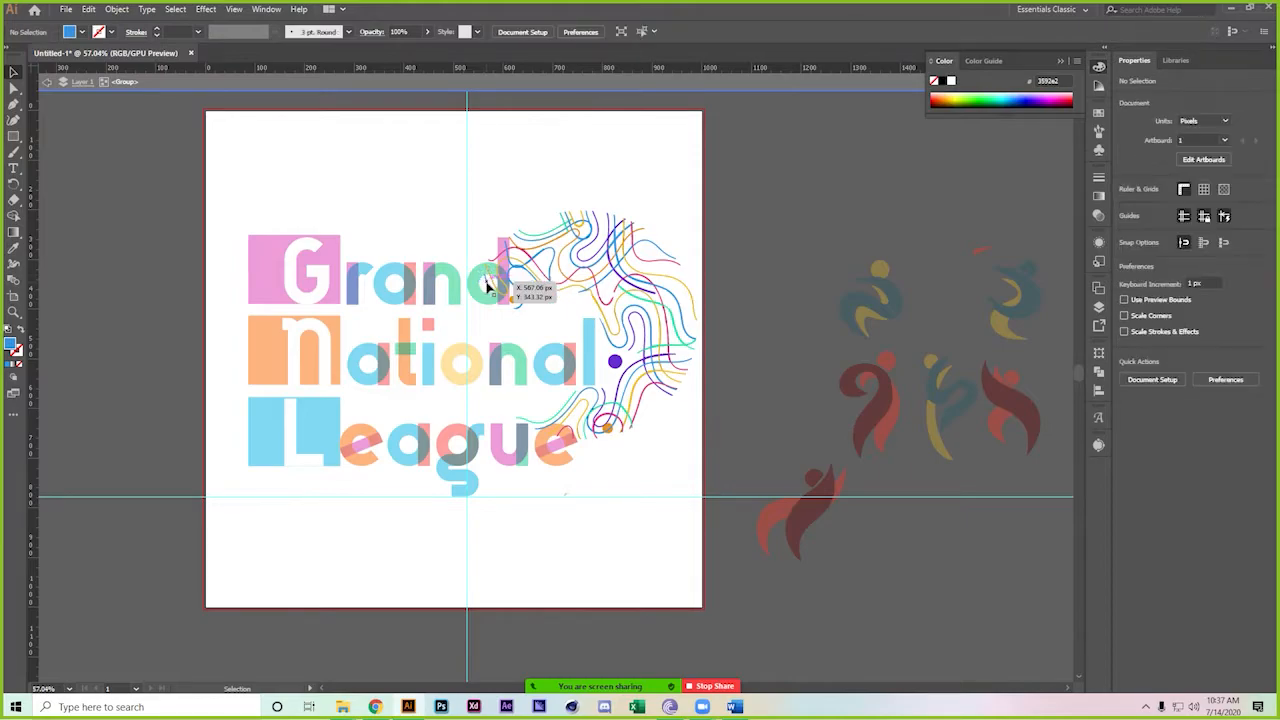
{"action": "key", "text": "Delete"}
{"action": "left_click", "coordinate": [480, 281]}
{"action": "key", "text": "Delete"}
Delete the remaining small pieces and swirl paths near the word Grand and its letter d
{"action": "left_click", "coordinate": [499, 290]}
{"action": "key", "text": "Delete"}
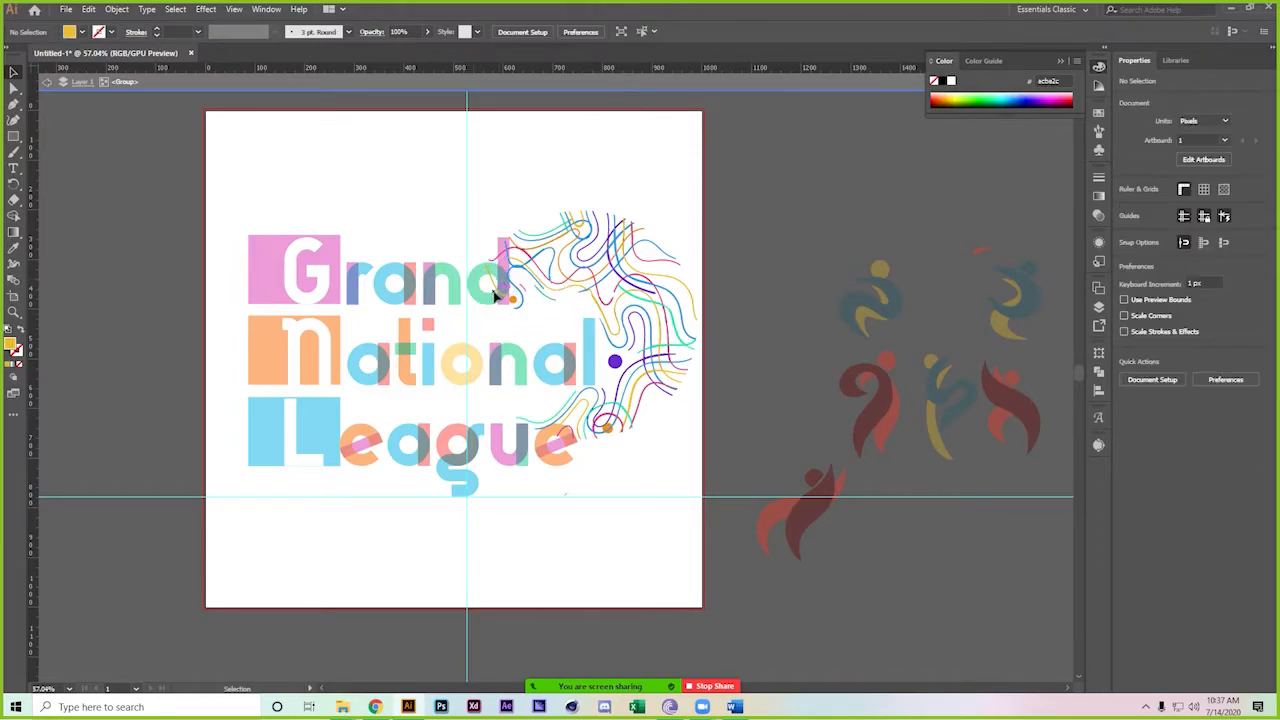
{"action": "left_click", "coordinate": [489, 276]}
{"action": "key", "text": "Delete"}
{"action": "left_click", "coordinate": [491, 279]}
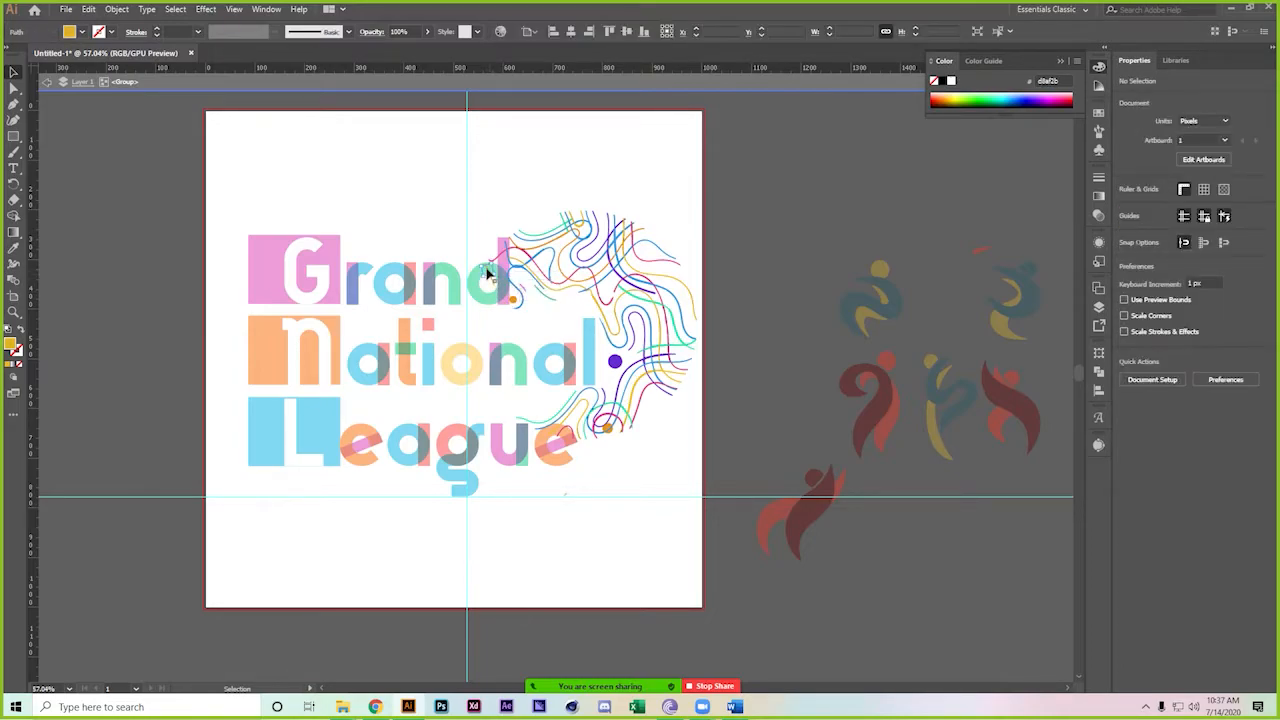
{"action": "key", "text": "Delete"}
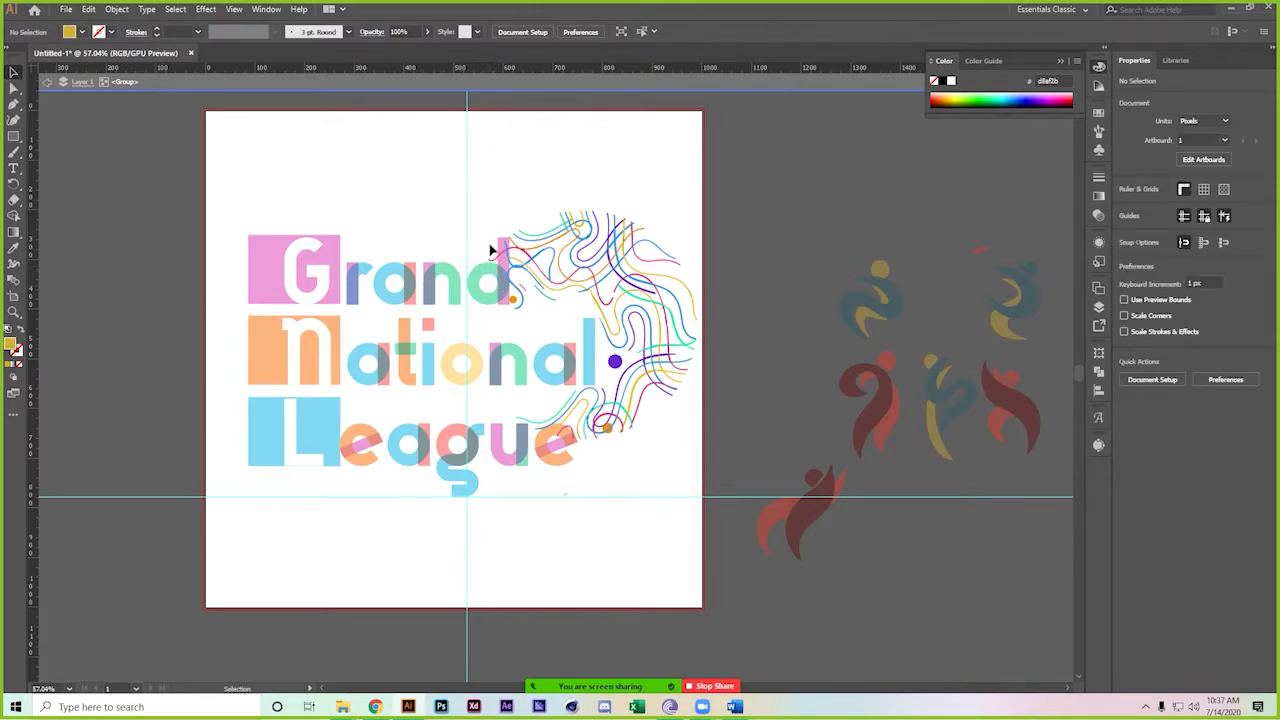
{"action": "left_click", "coordinate": [512, 318]}
{"action": "key", "text": "Delete"}
{"action": "left_click", "coordinate": [491, 336]}
{"action": "key", "text": "Delete"}
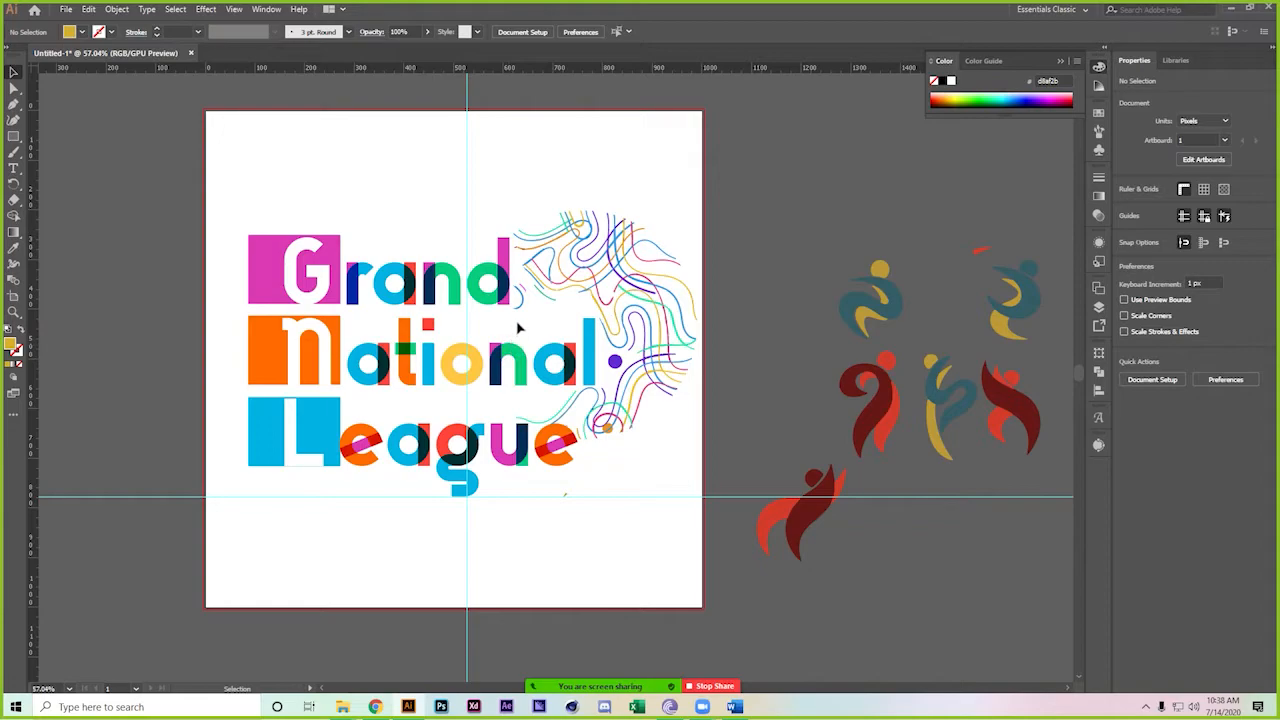
{"action": "left_click", "coordinate": [521, 290]}
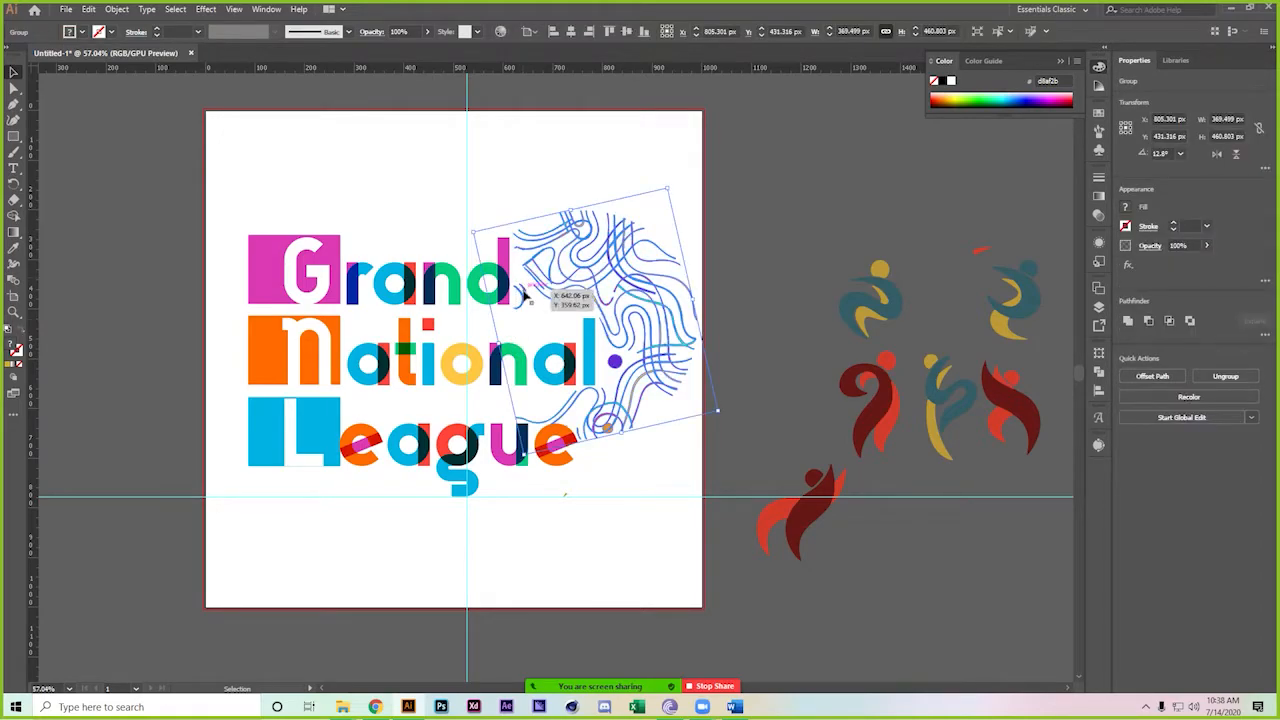
{"action": "left_click", "coordinate": [521, 289]}
{"action": "left_click", "coordinate": [522, 283]}
{"action": "key", "text": "Delete"}
{"action": "key", "text": "ctrl+z"}
{"action": "left_click", "coordinate": [528, 323]}
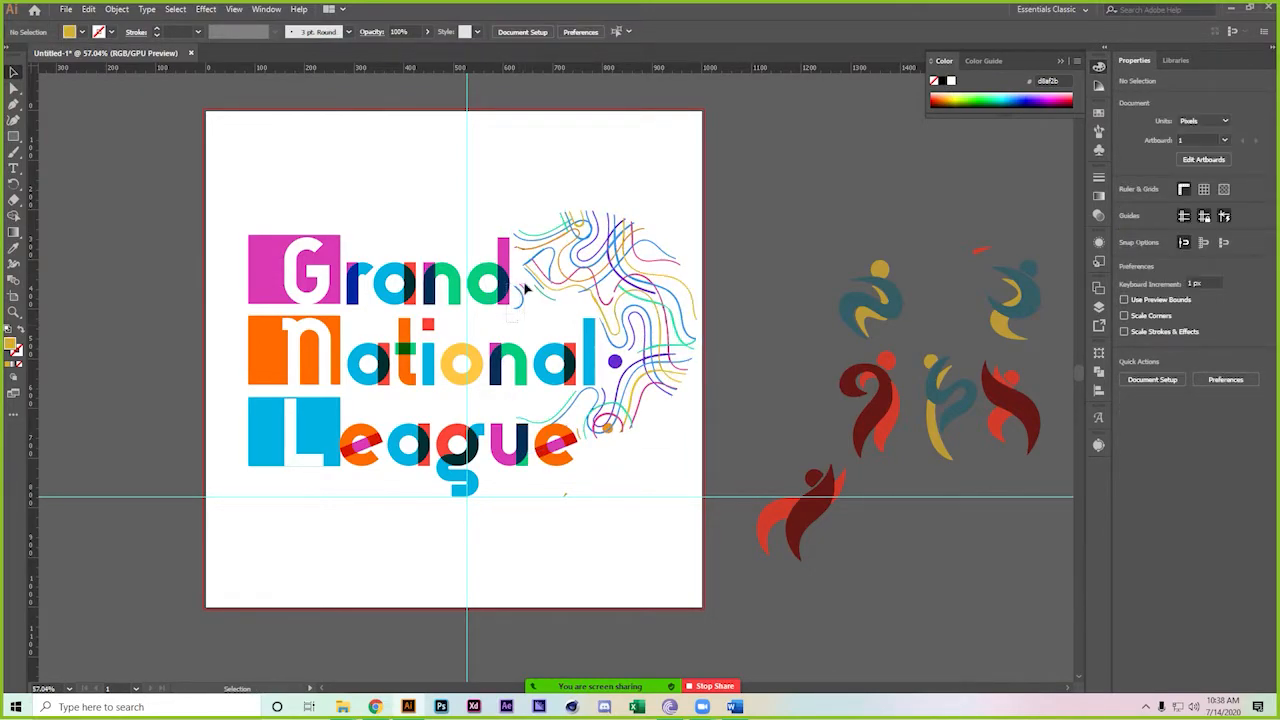
{"action": "left_click", "coordinate": [525, 289]}
{"action": "left_click", "coordinate": [526, 323]}
Switch to the logo contest page and page through the attached reference images
{"action": "left_click", "coordinate": [376, 707]}
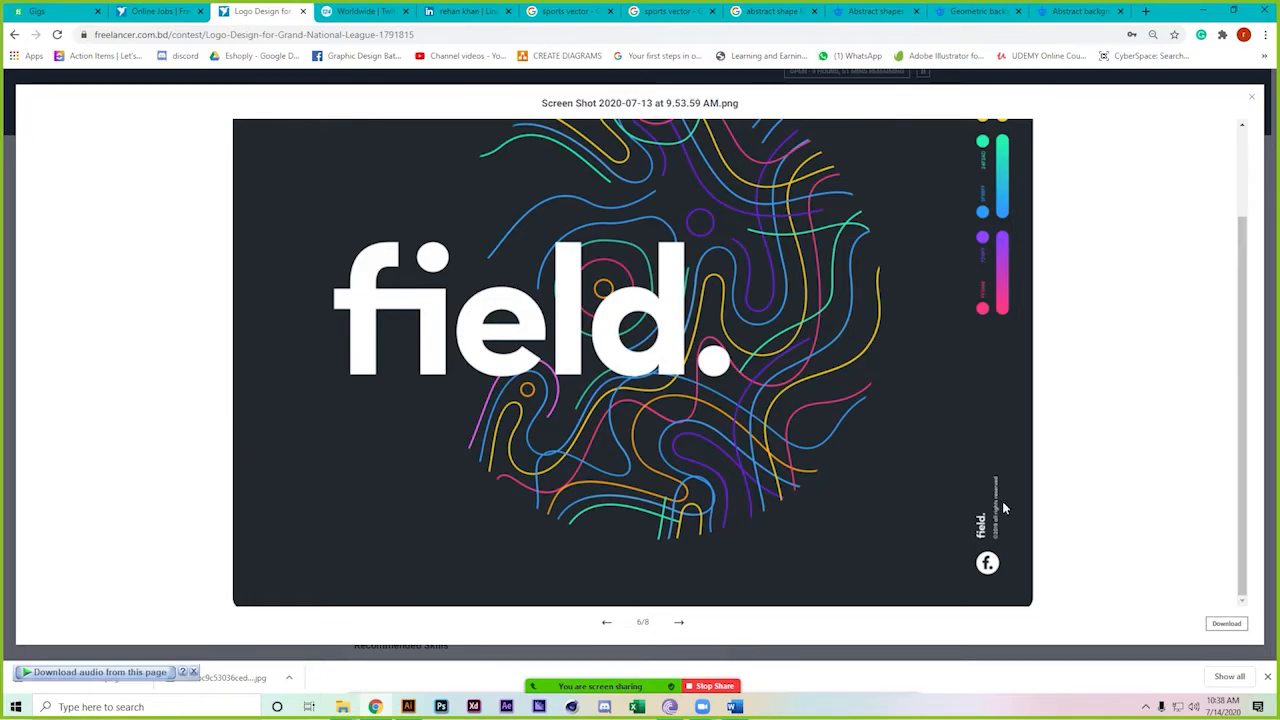
{"action": "left_click", "coordinate": [680, 622]}
{"action": "left_click", "coordinate": [683, 623]}
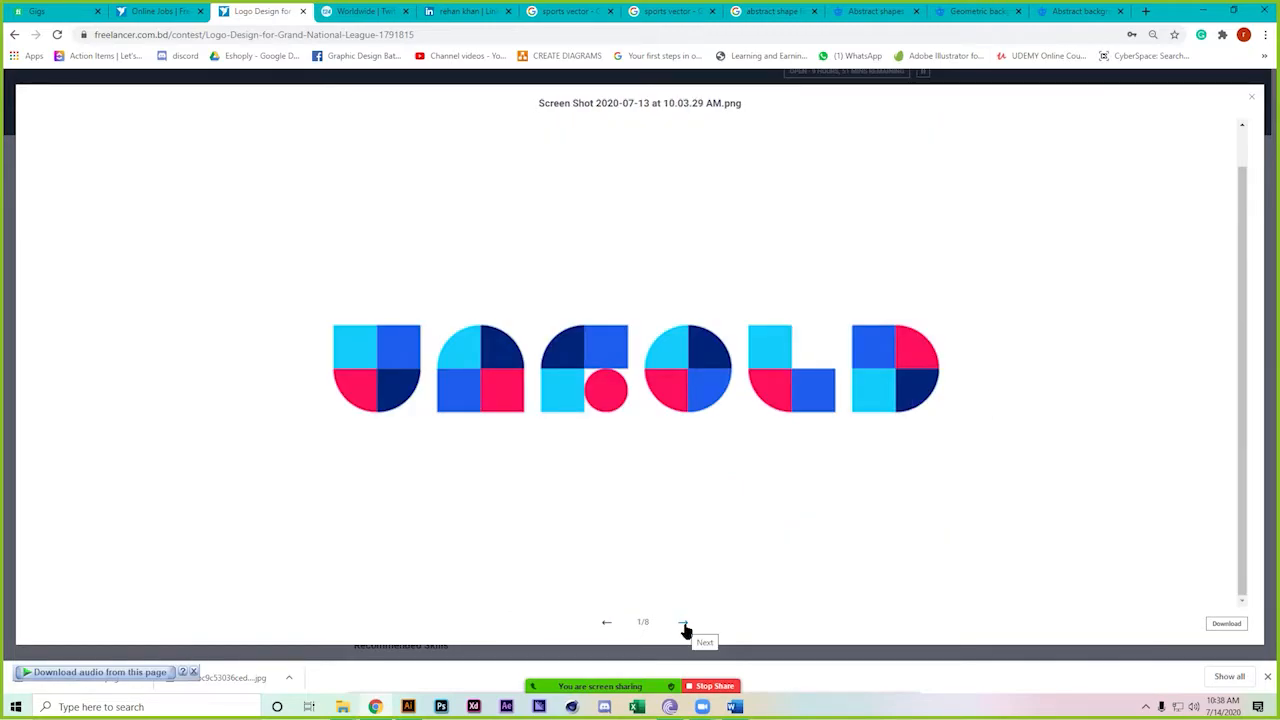
{"action": "left_click", "coordinate": [685, 625]}
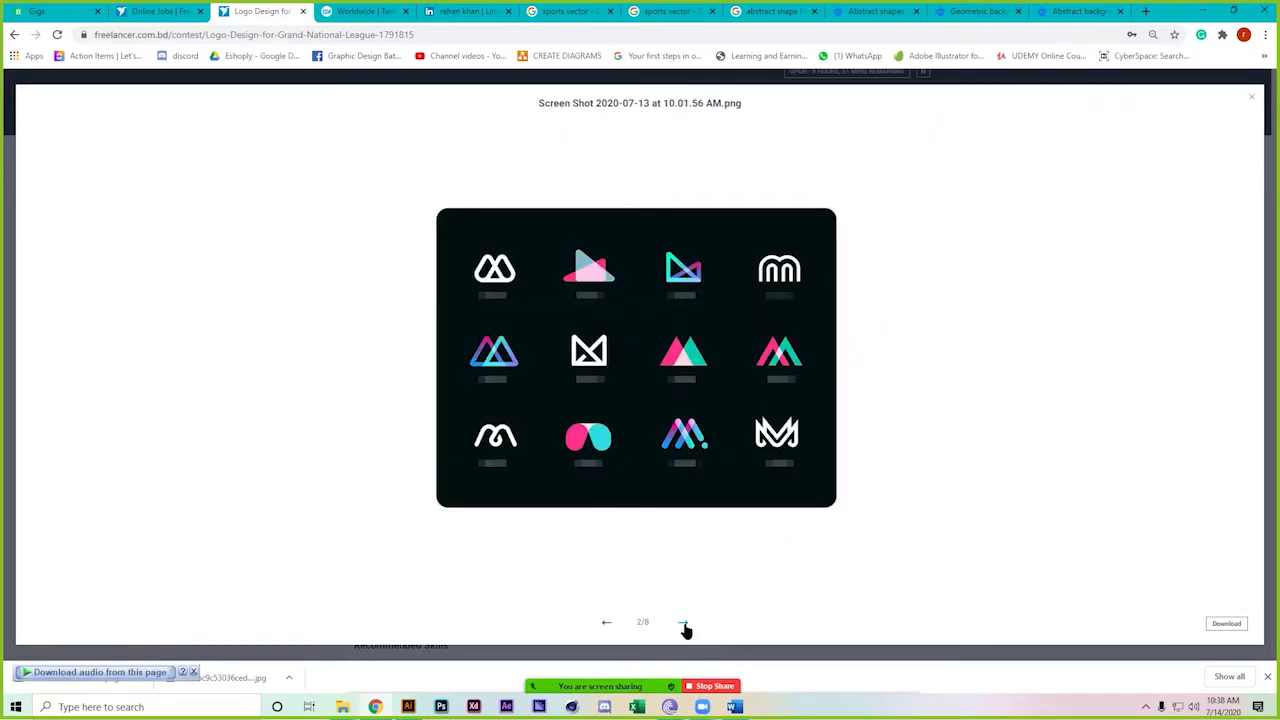
{"action": "left_click", "coordinate": [684, 624]}
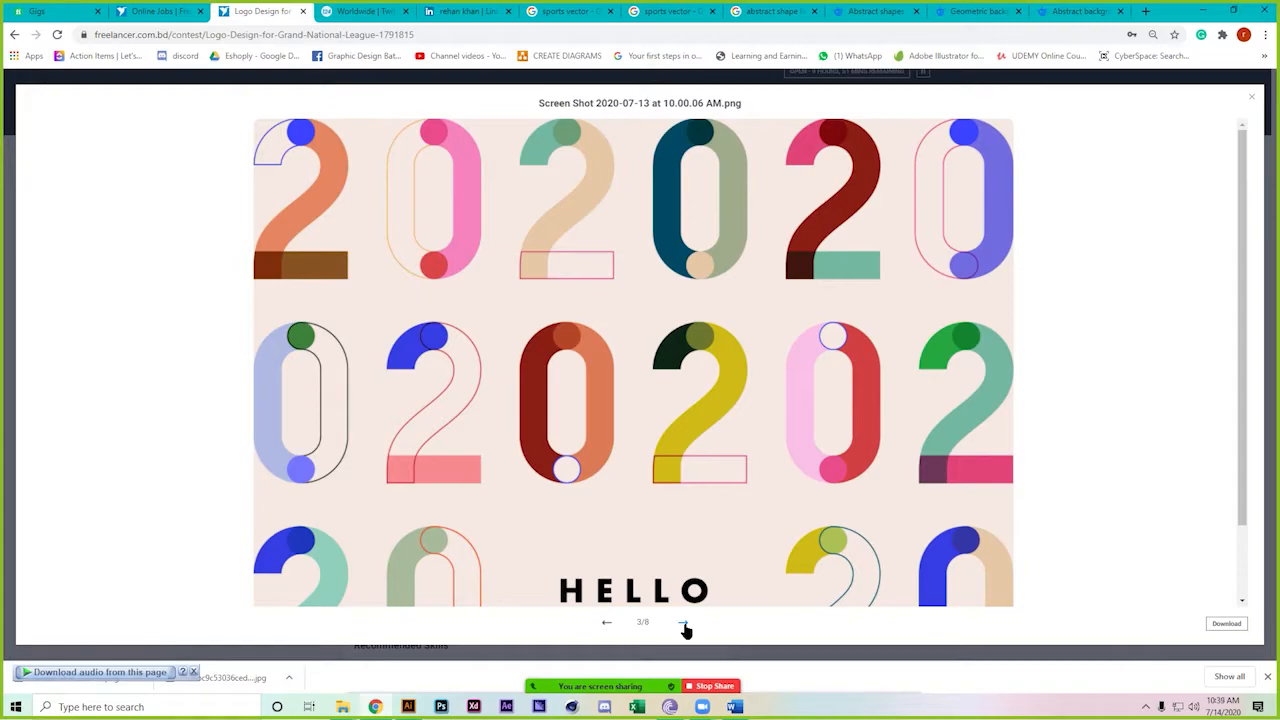
{"action": "left_click", "coordinate": [684, 624]}
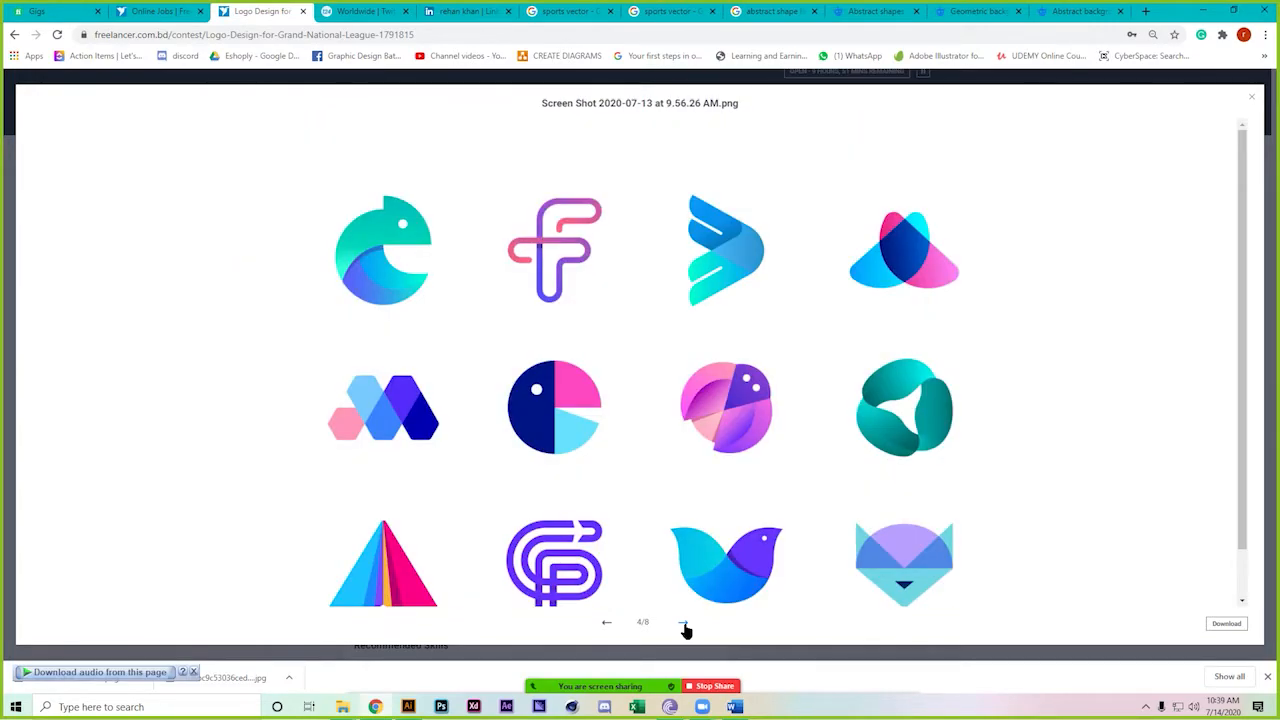
{"action": "left_click", "coordinate": [684, 625]}
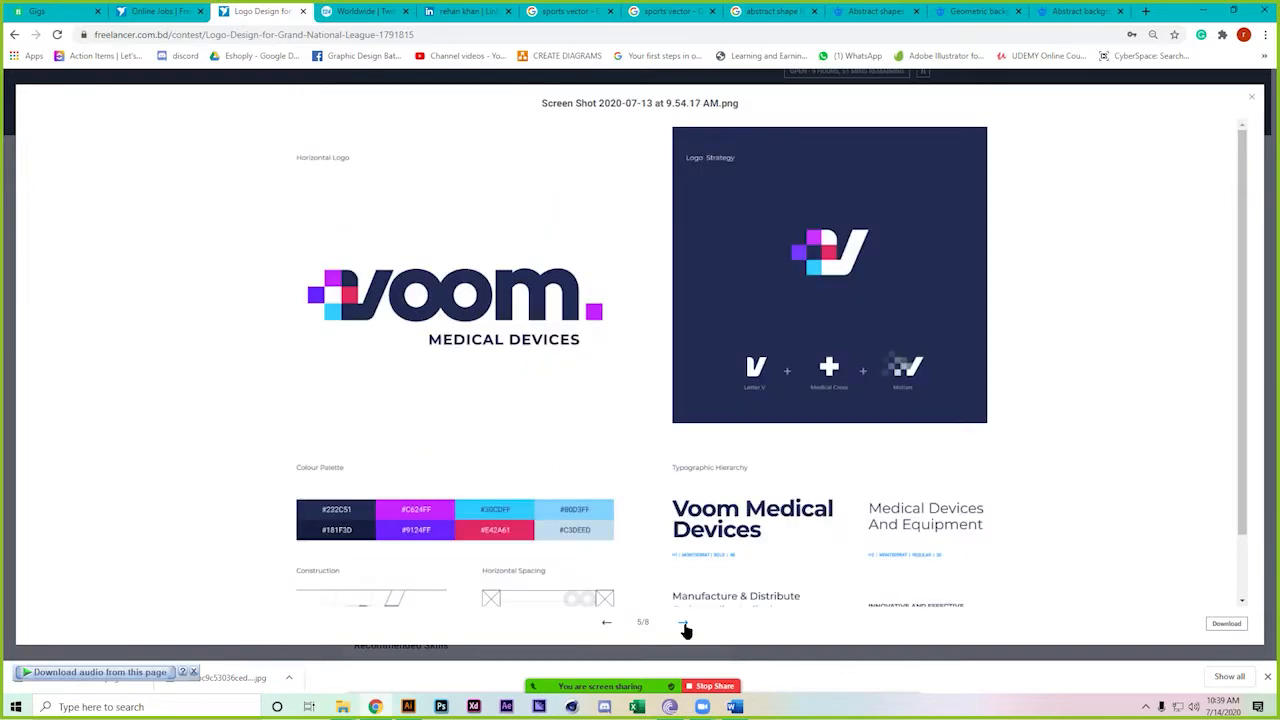
{"action": "left_click", "coordinate": [684, 625]}
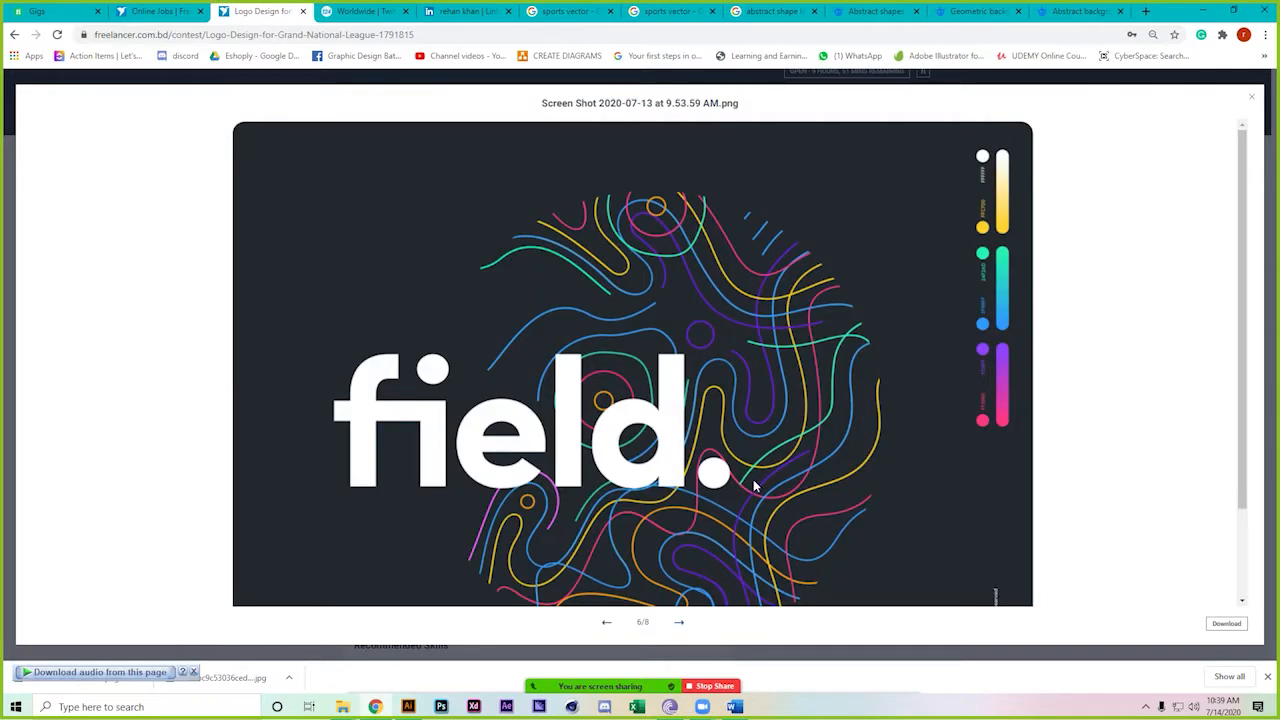
View the last reference images, close the image viewer and return to the Illustrator logo
{"action": "scroll", "coordinate": [671, 449], "scroll_direction": "down", "scroll_amount": 3}
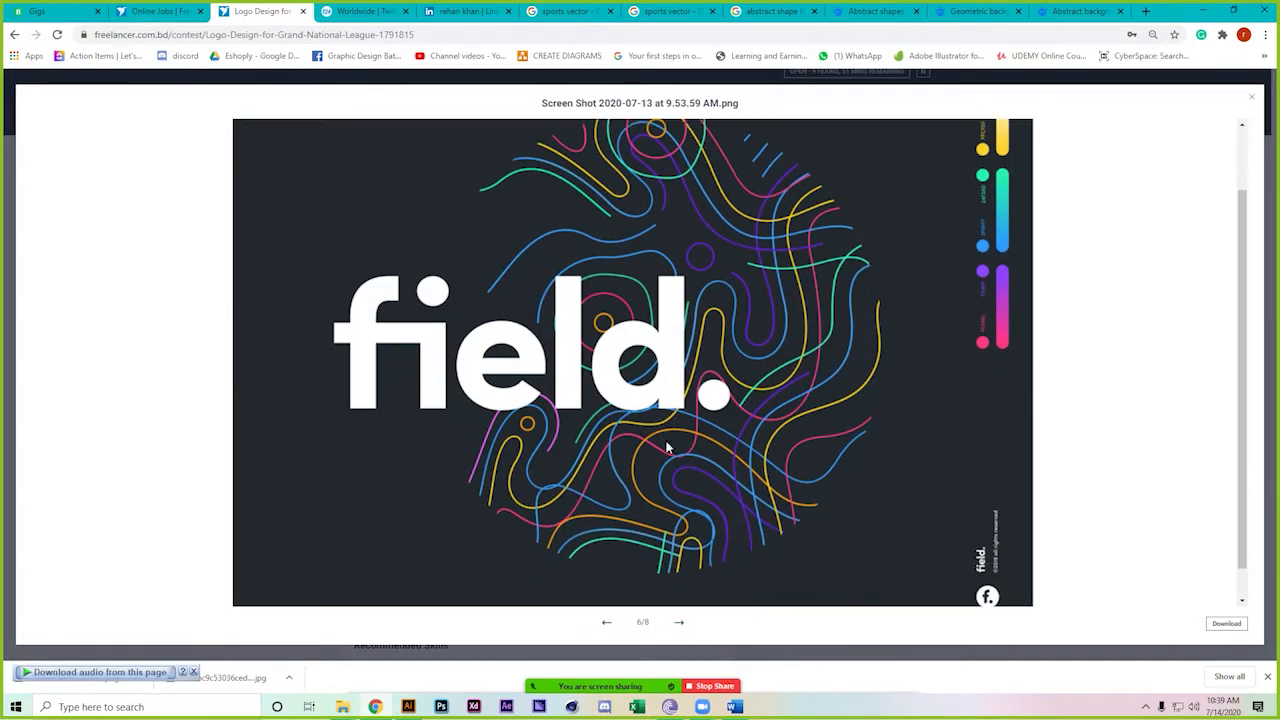
{"action": "scroll", "coordinate": [680, 440], "scroll_direction": "up", "scroll_amount": 3}
{"action": "scroll", "coordinate": [680, 441], "scroll_direction": "down", "scroll_amount": 2}
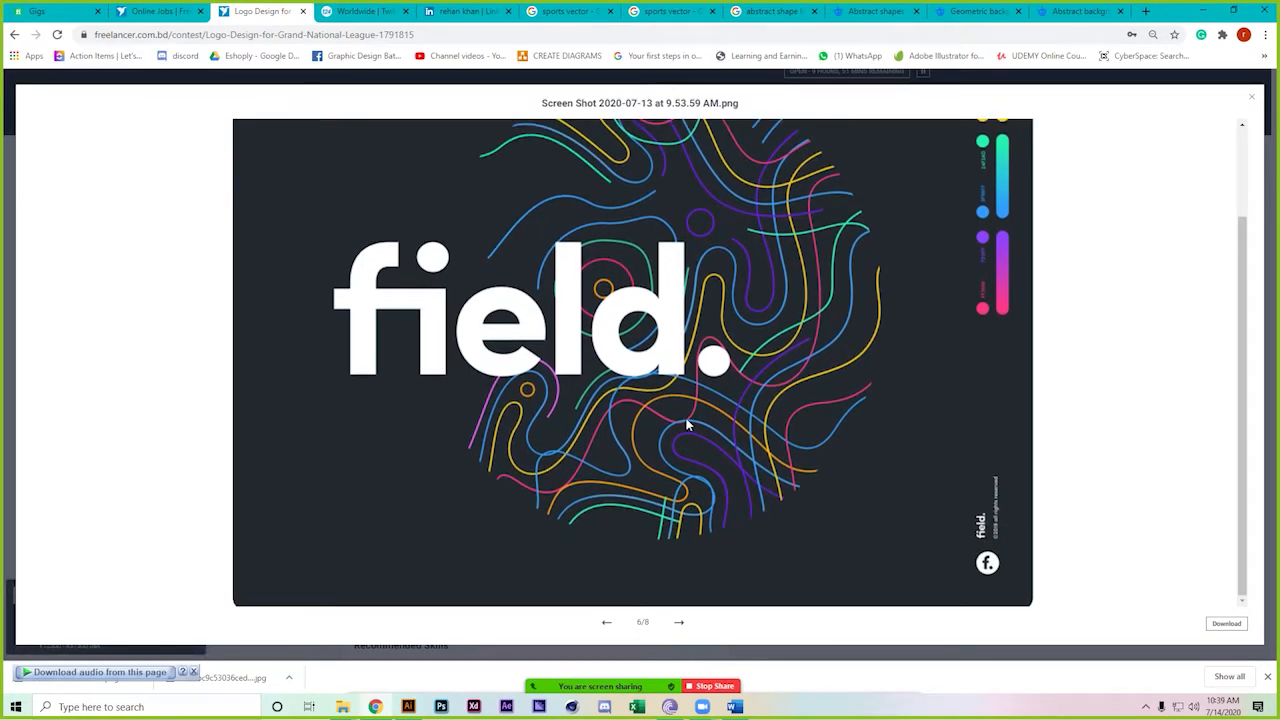
{"action": "left_click", "coordinate": [681, 622]}
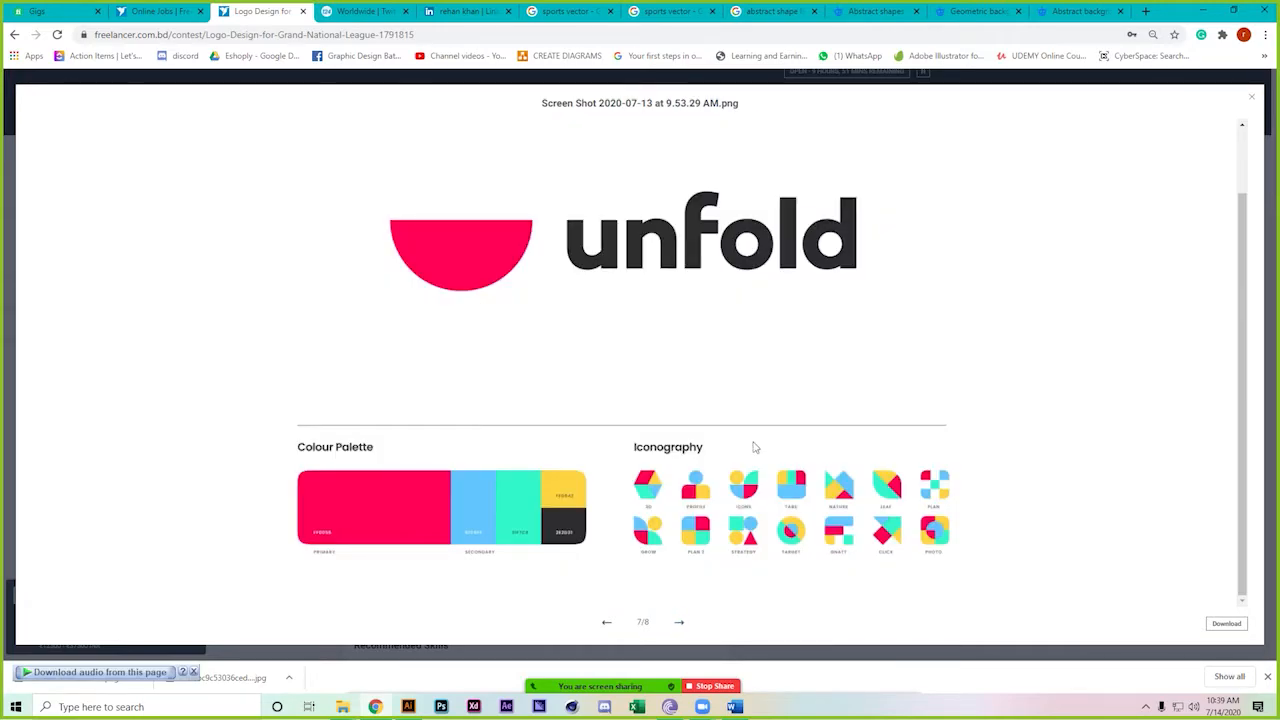
{"action": "scroll", "coordinate": [736, 502], "scroll_direction": "up", "scroll_amount": 1}
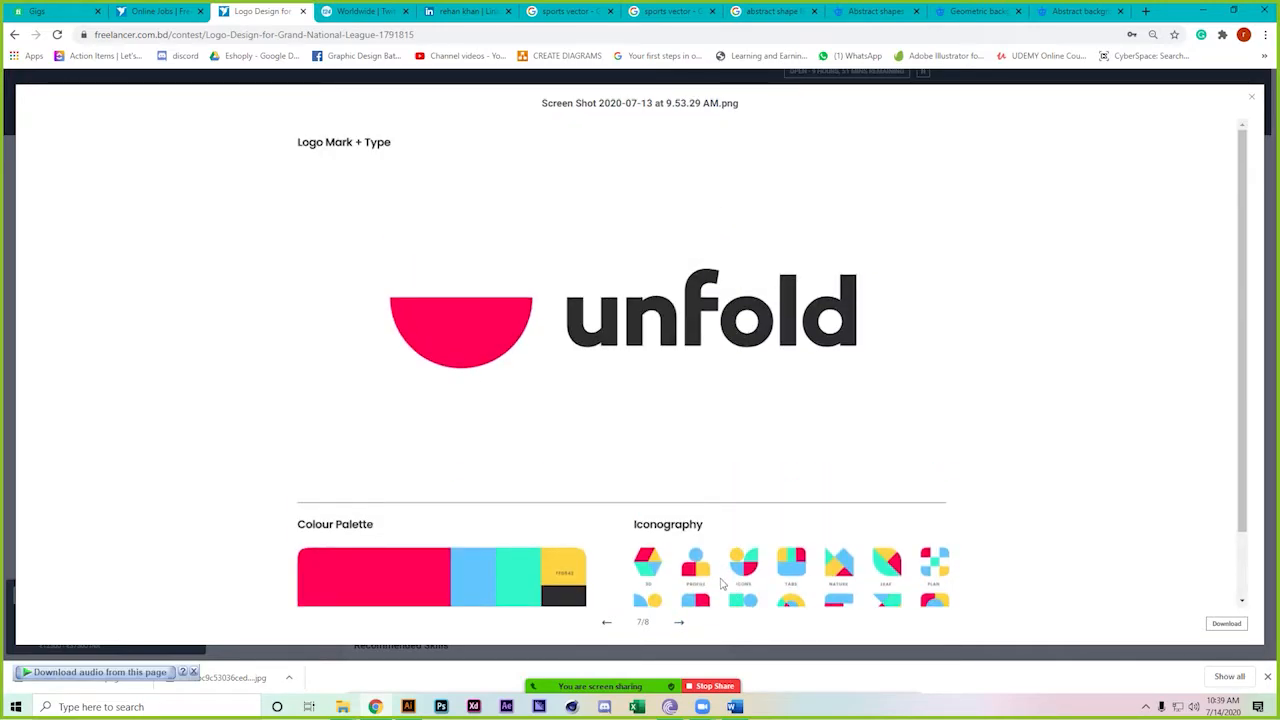
{"action": "left_click", "coordinate": [684, 626]}
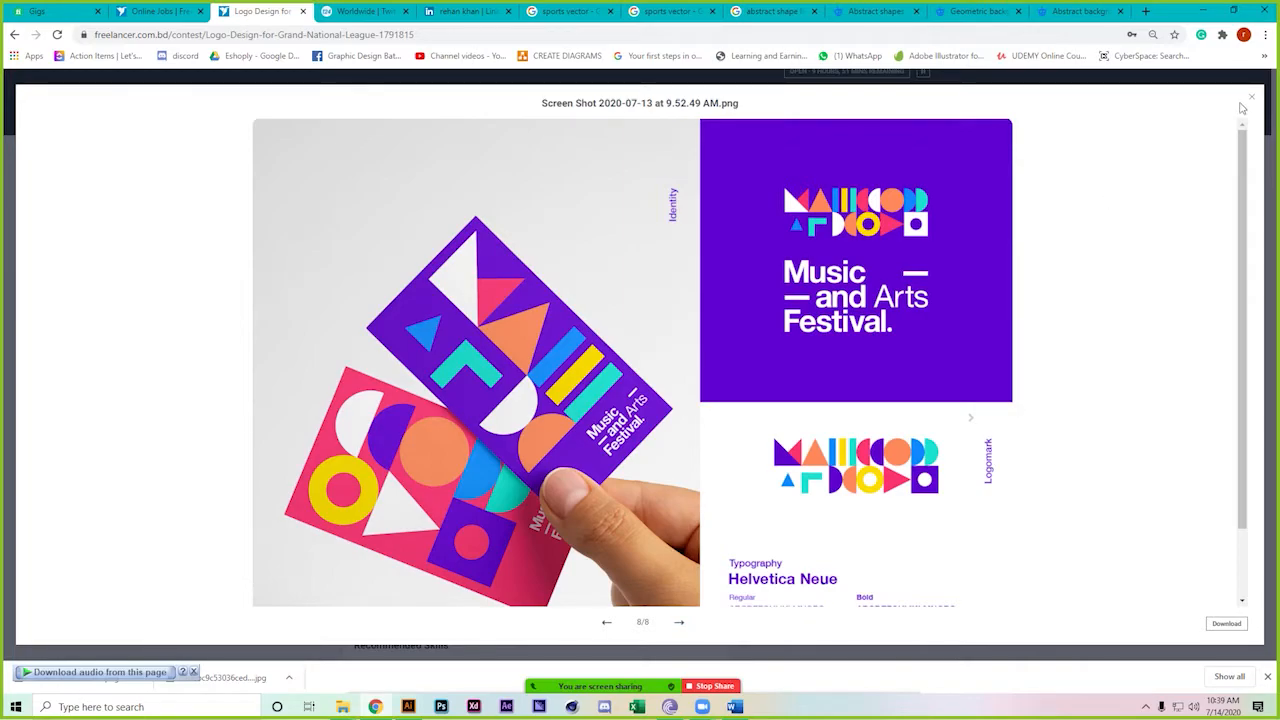
{"action": "left_click", "coordinate": [1251, 98]}
{"action": "mouse_move", "coordinate": [547, 682]}
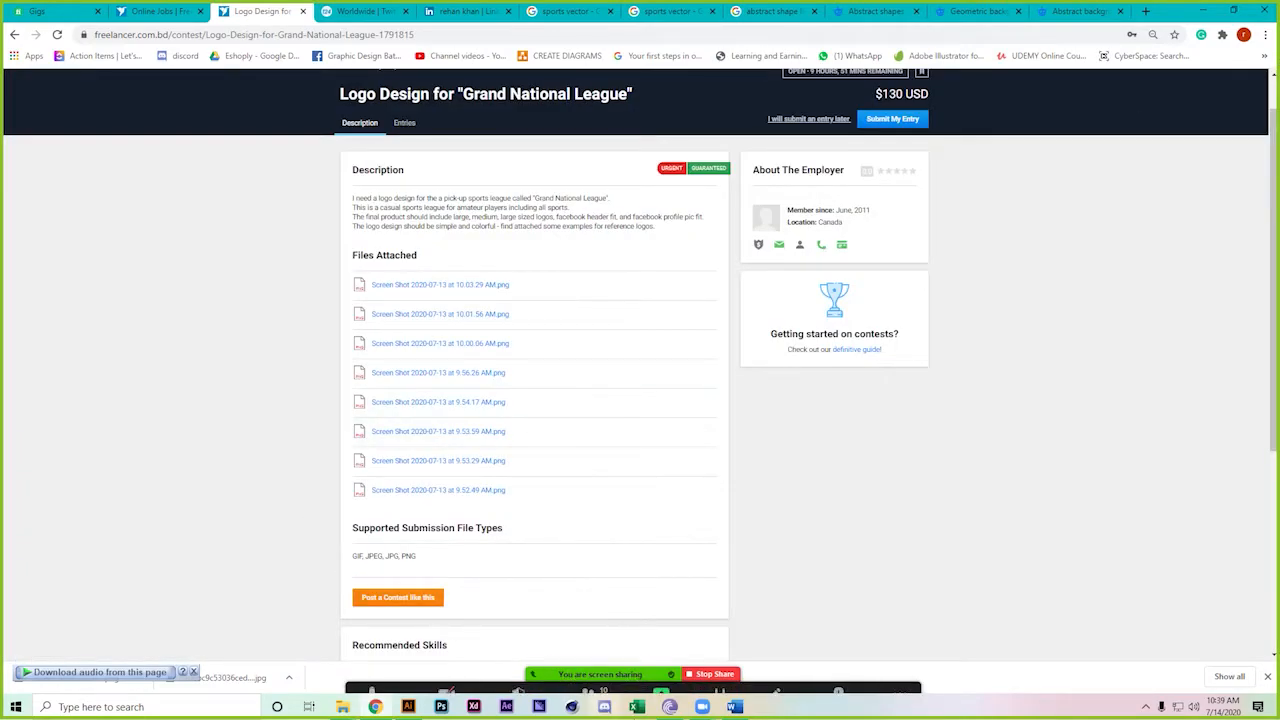
{"action": "left_click", "coordinate": [408, 707]}
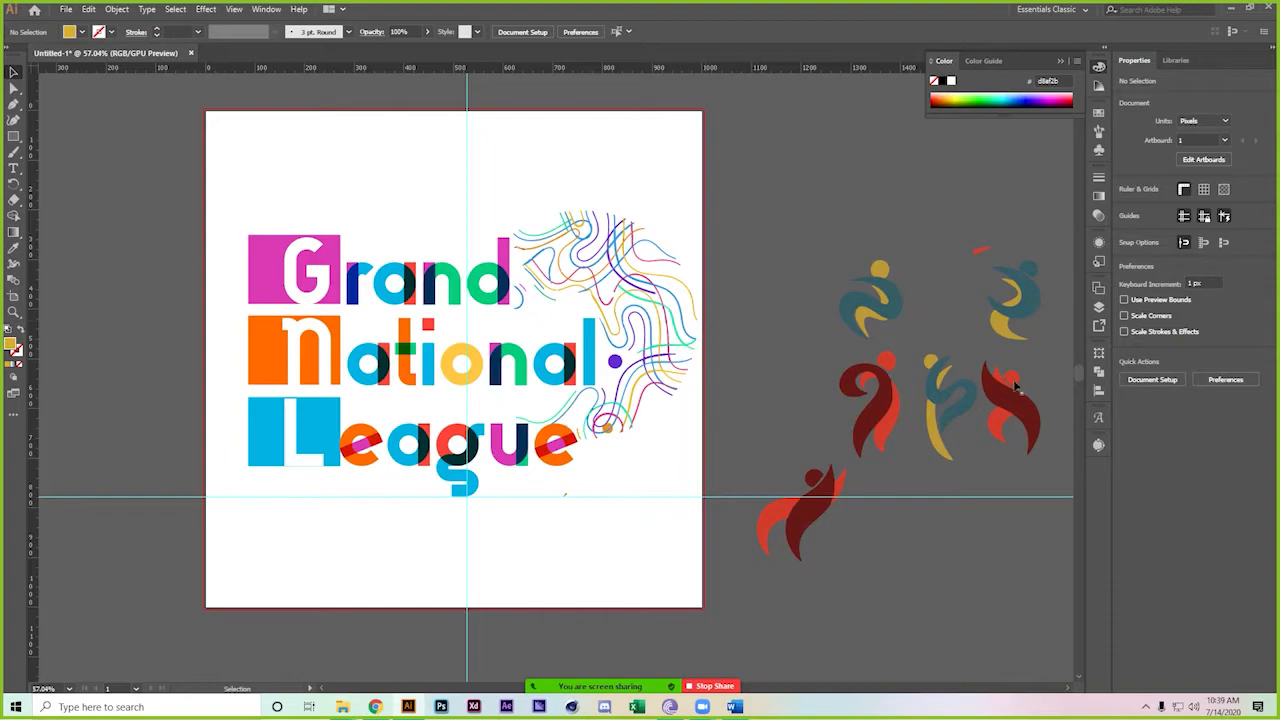
Zoom out and delete the red figure graphics beside the artboard
{"action": "scroll", "coordinate": [1003, 385], "scroll_direction": "down", "scroll_amount": 2}
{"action": "left_click_drag", "start_coordinate": [814, 263], "coordinate": [603, 223]}
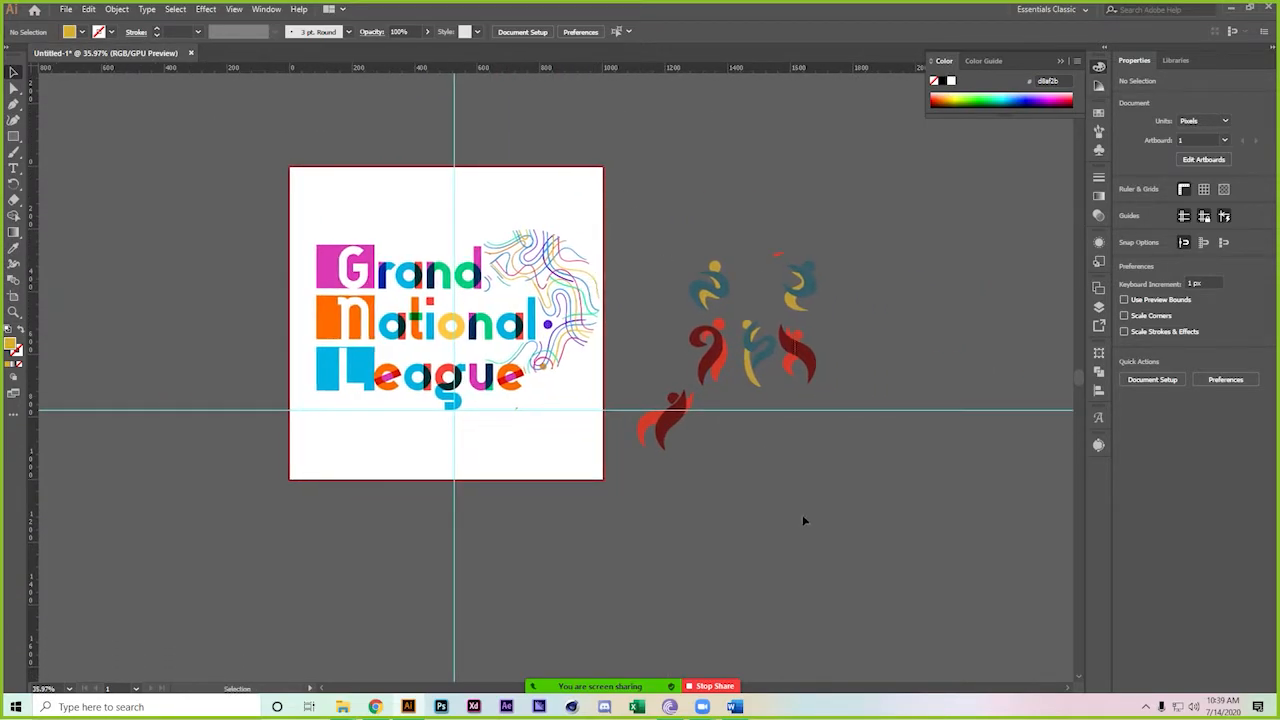
{"action": "key", "text": "ctrl+a"}
{"action": "key", "text": "Delete"}
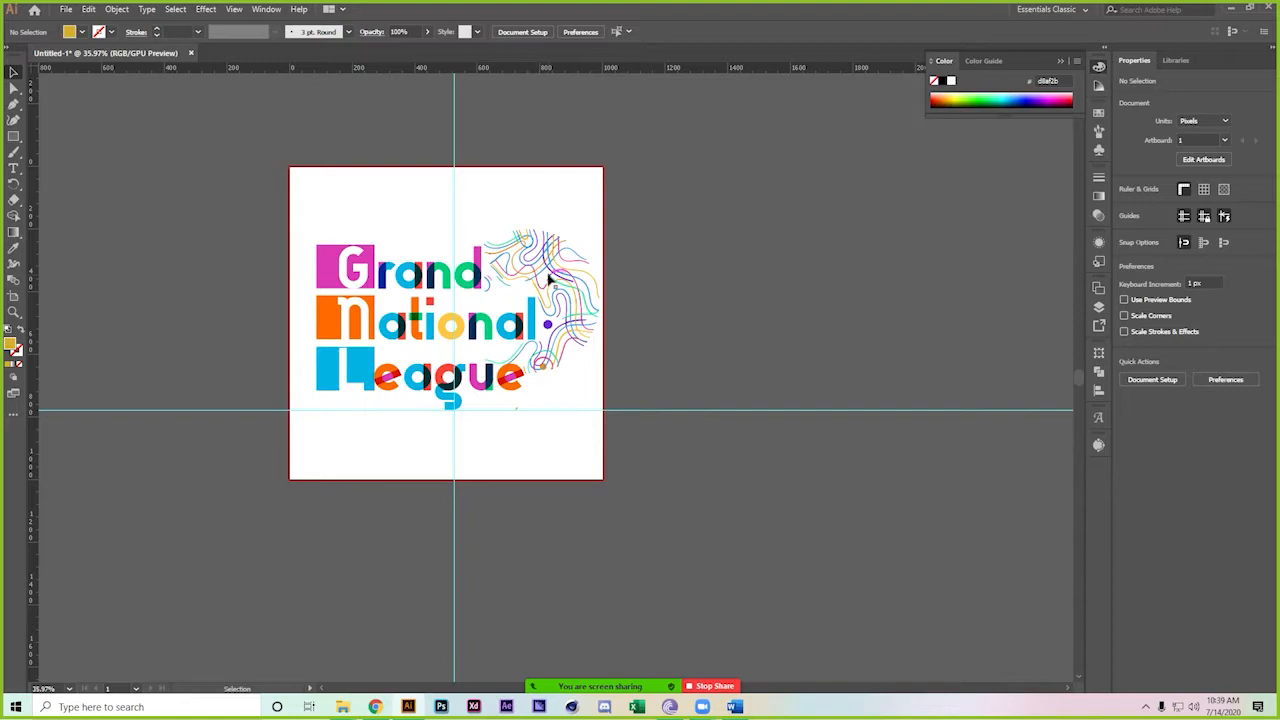
Draw a short Pen test path left of the artboard and swap its fill to stroke
{"action": "left_click", "coordinate": [13, 104]}
{"action": "left_click", "coordinate": [90, 222]}
{"action": "left_click", "coordinate": [158, 192]}
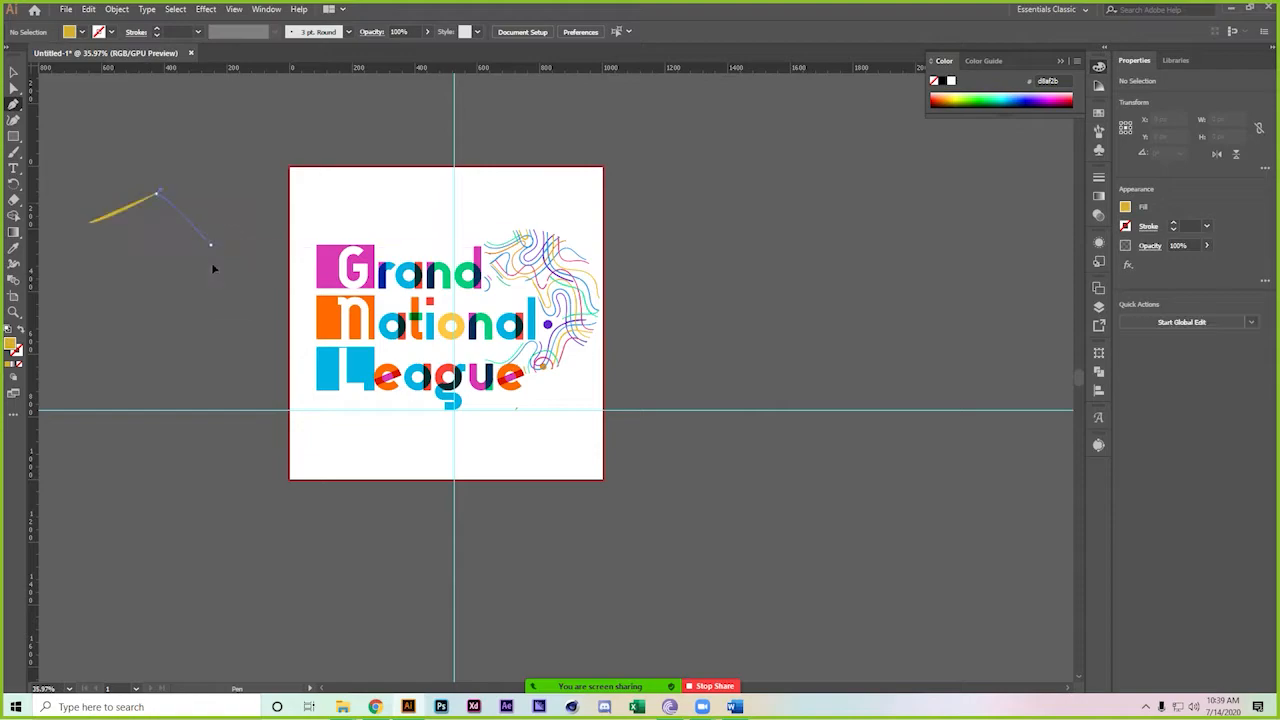
{"action": "left_click_drag", "start_coordinate": [210, 241], "coordinate": [191, 261]}
{"action": "left_click", "coordinate": [21, 336]}
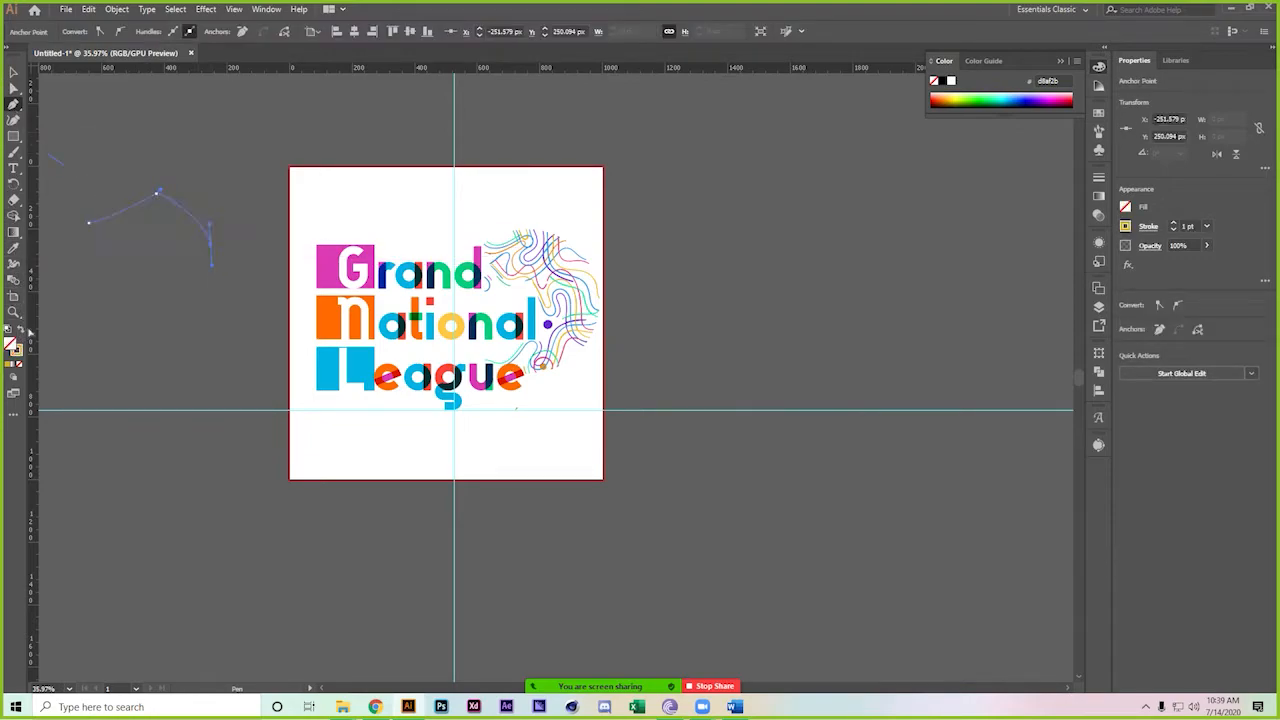
{"action": "key", "text": "ctrl+z"}
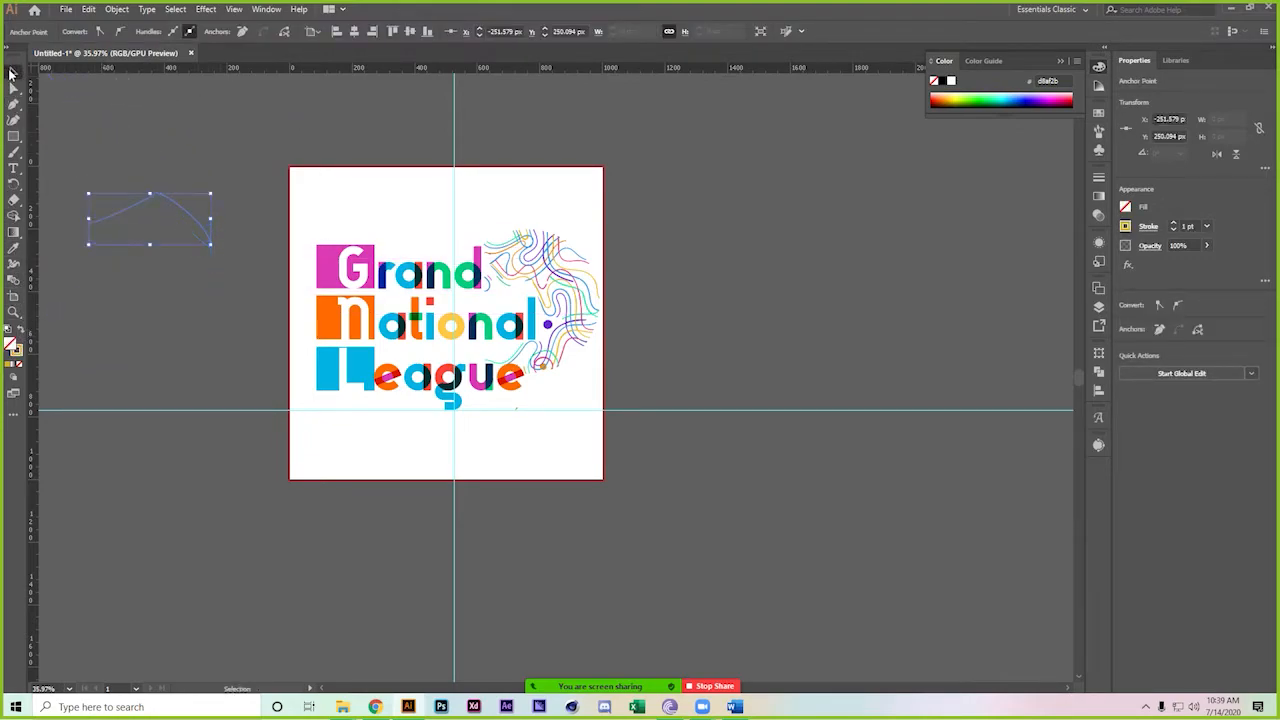
{"action": "left_click", "coordinate": [13, 72]}
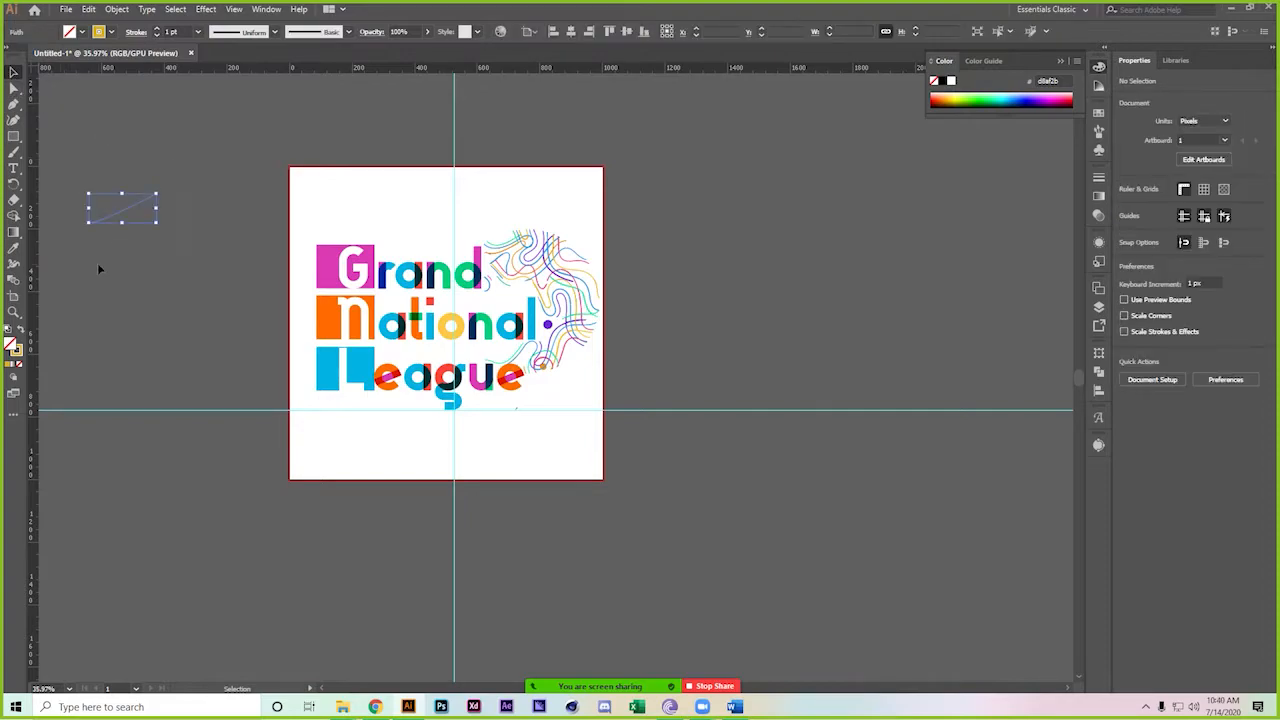
Select the wavy-line swirl group, drag it off the artboard and delete it
{"action": "left_click", "coordinate": [170, 292]}
{"action": "left_click", "coordinate": [538, 283]}
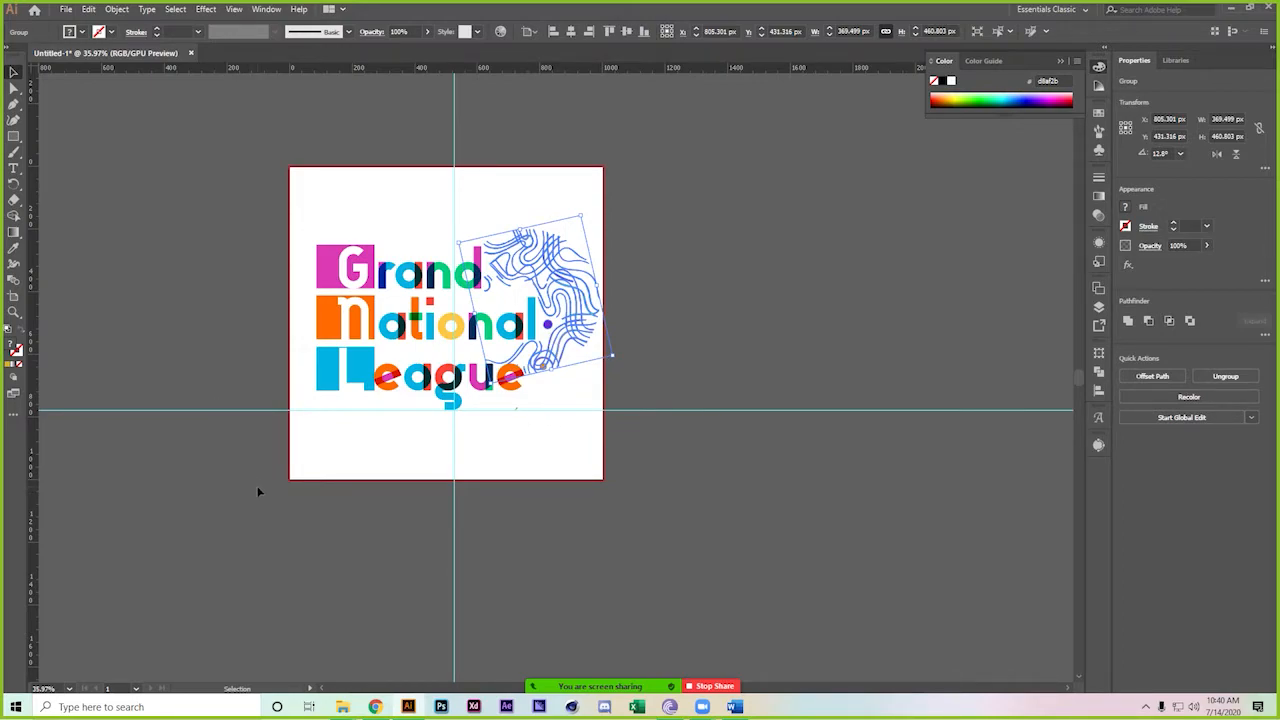
{"action": "left_click_drag", "start_coordinate": [561, 236], "coordinate": [906, 480]}
{"action": "key", "text": "Delete"}
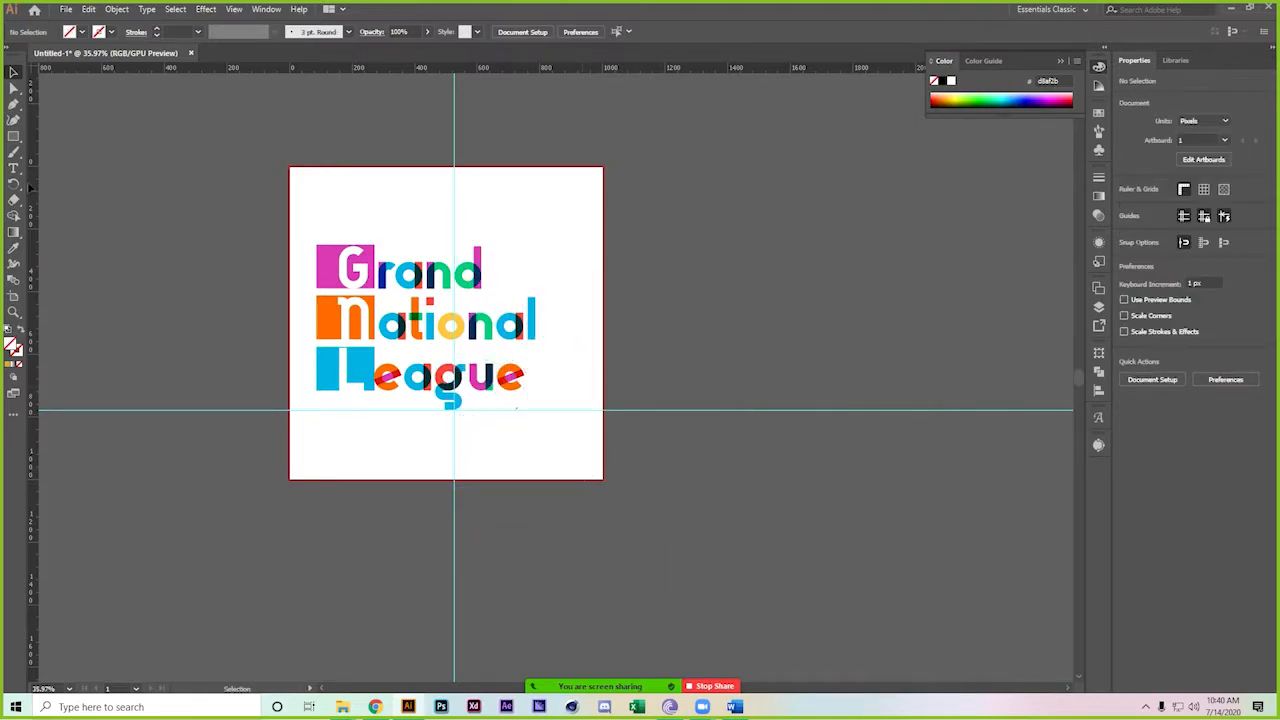
Draw a rectangle beneath League, stretching from the g's tail to the left edge
{"action": "left_click", "coordinate": [13, 136]}
{"action": "left_click_drag", "start_coordinate": [408, 360], "coordinate": [657, 426]}
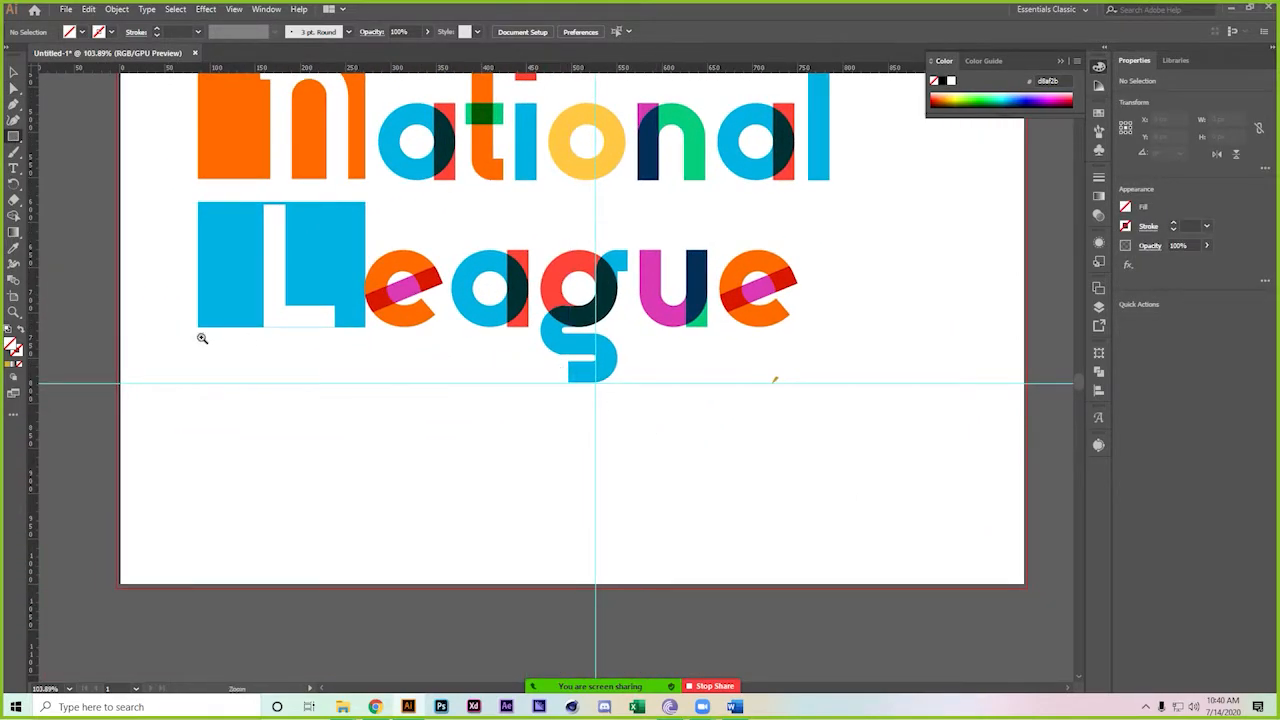
{"action": "left_click_drag", "start_coordinate": [203, 338], "coordinate": [237, 360]}
{"action": "left_click_drag", "start_coordinate": [606, 391], "coordinate": [636, 366]}
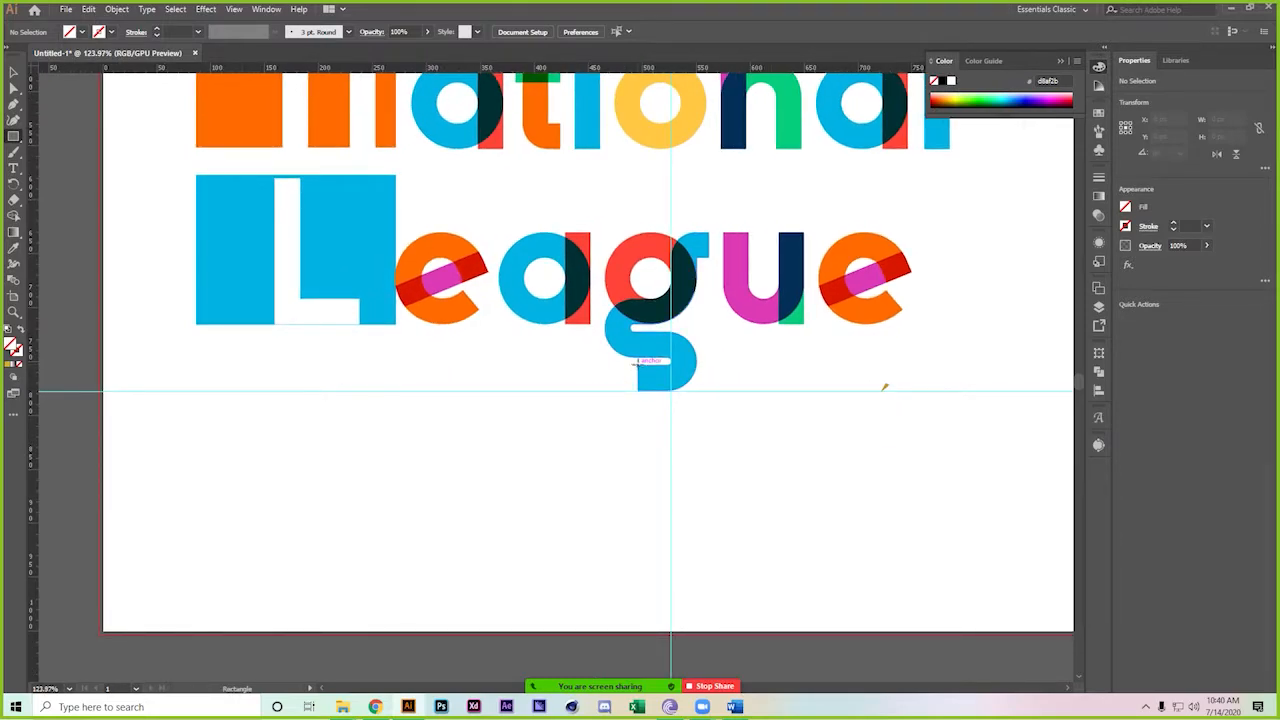
{"action": "left_click_drag", "start_coordinate": [637, 364], "coordinate": [195, 390]}
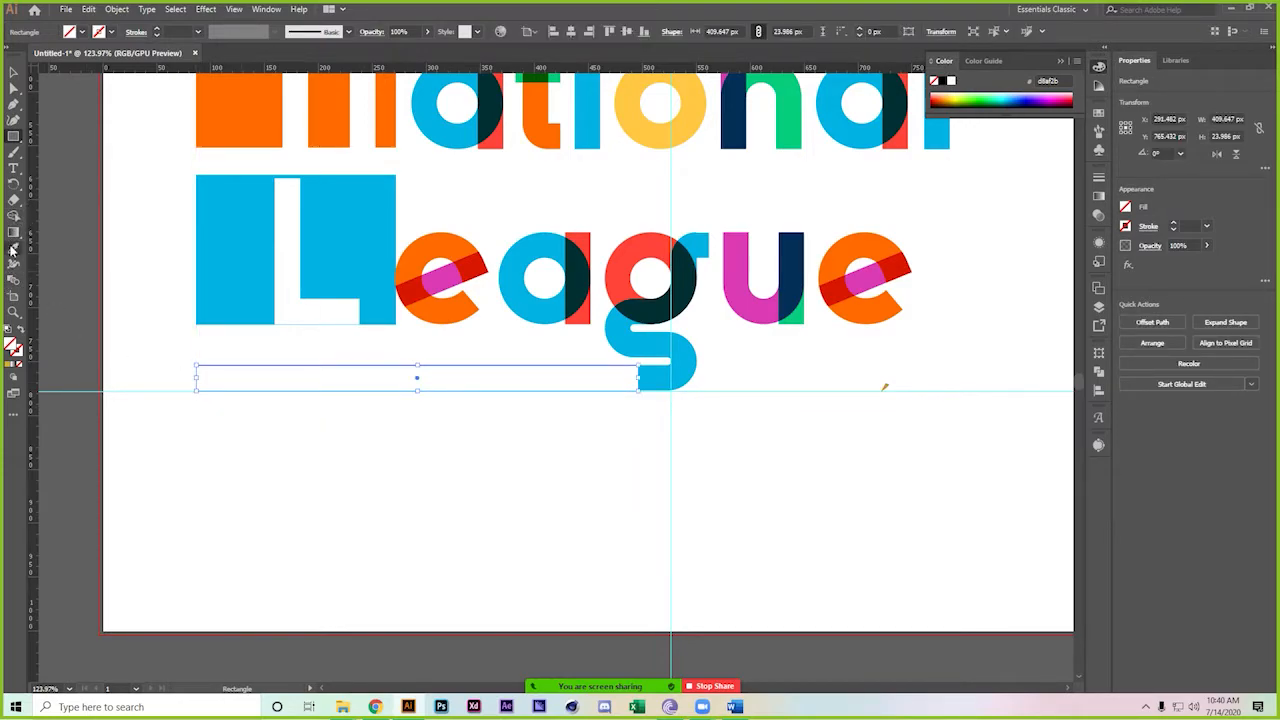
Fill the bar with the blue of the a and trim its height slightly
{"action": "left_click", "coordinate": [12, 250]}
{"action": "left_click", "coordinate": [513, 284]}
{"action": "left_click", "coordinate": [12, 72]}
{"action": "left_click", "coordinate": [323, 450]}
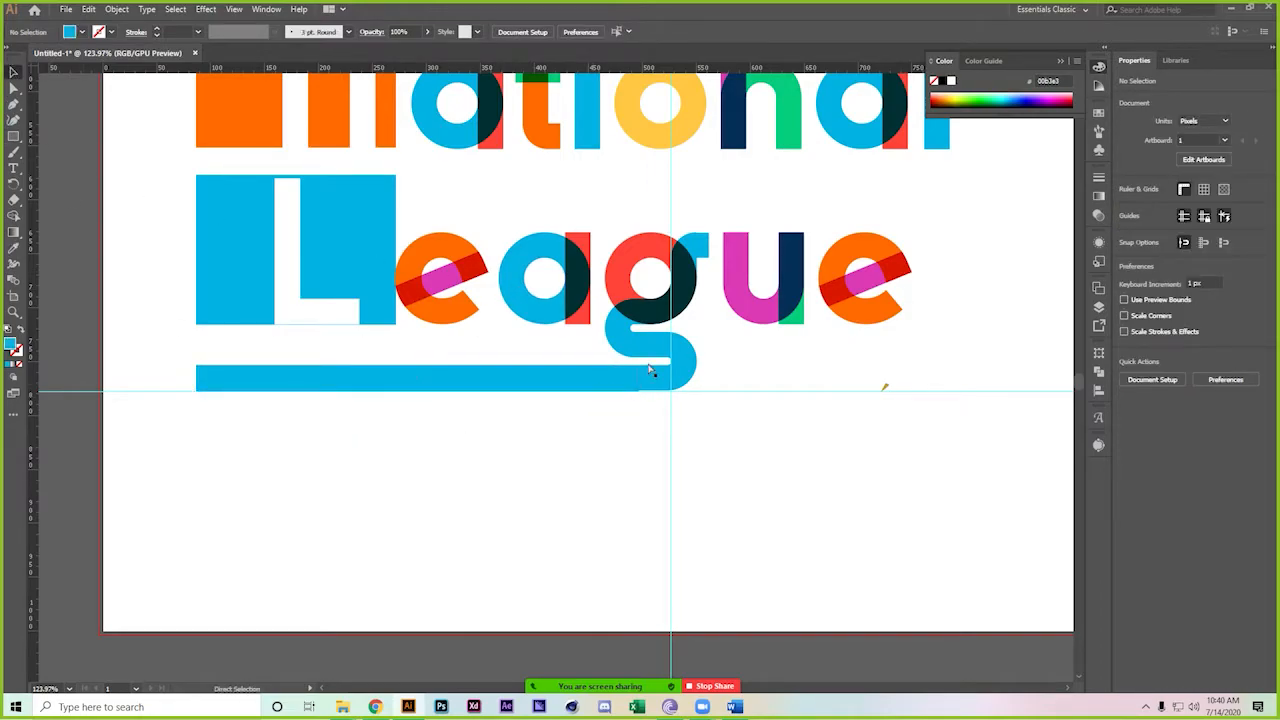
{"action": "scroll", "coordinate": [644, 381], "scroll_direction": "up", "scroll_amount": 8}
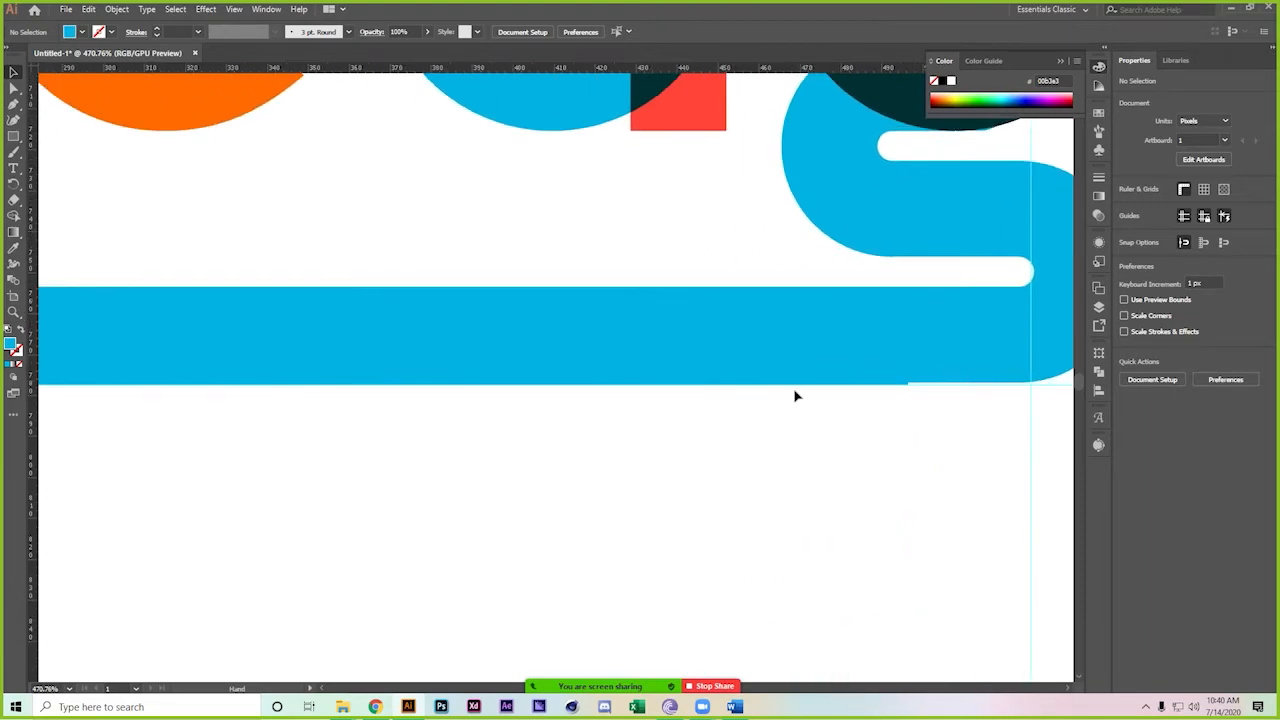
{"action": "left_click", "coordinate": [254, 366]}
{"action": "left_click_drag", "start_coordinate": [68, 389], "coordinate": [67, 386]}
{"action": "left_click", "coordinate": [310, 470]}
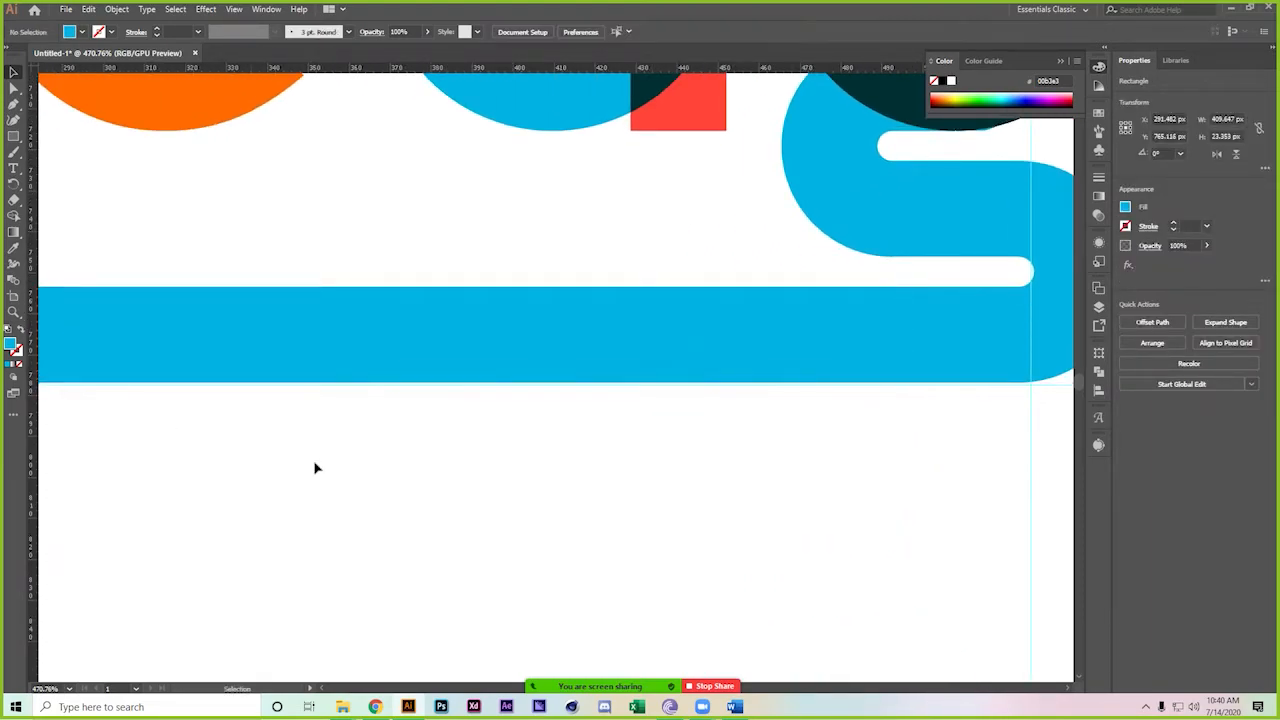
{"action": "scroll", "coordinate": [566, 446], "scroll_direction": "down", "scroll_amount": 12}
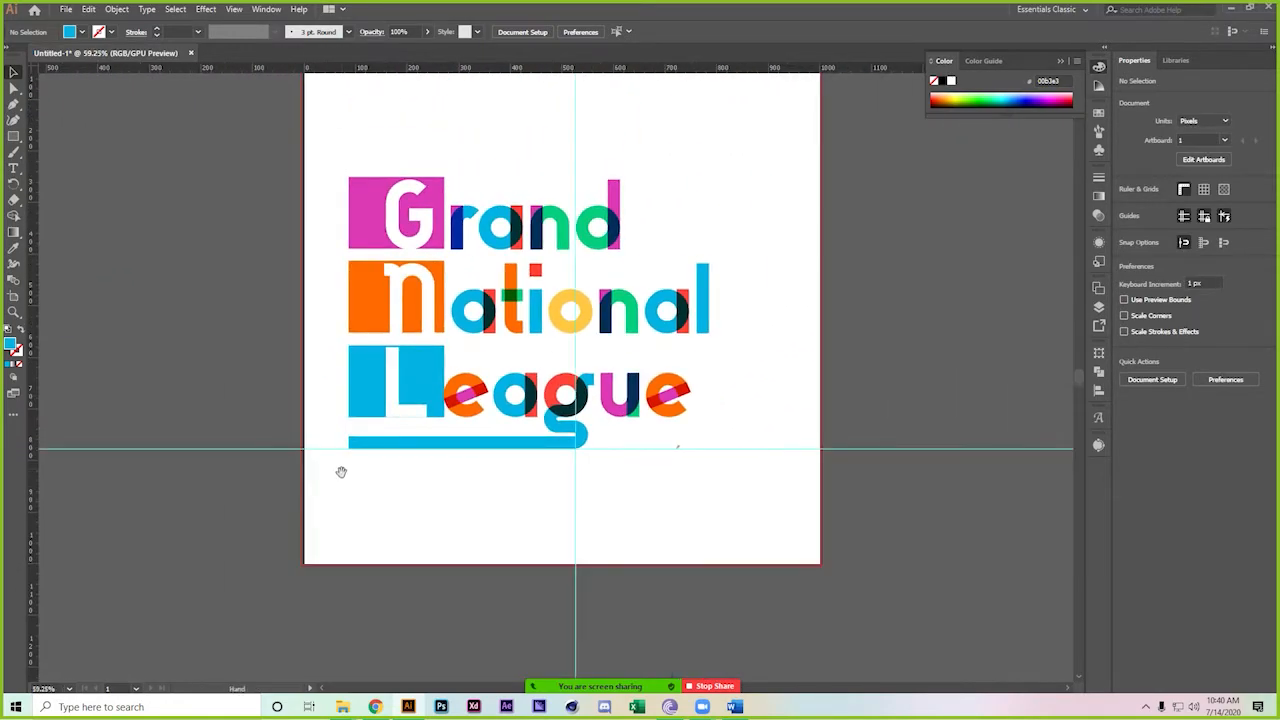
{"action": "left_click_drag", "start_coordinate": [446, 500], "coordinate": [408, 527]}
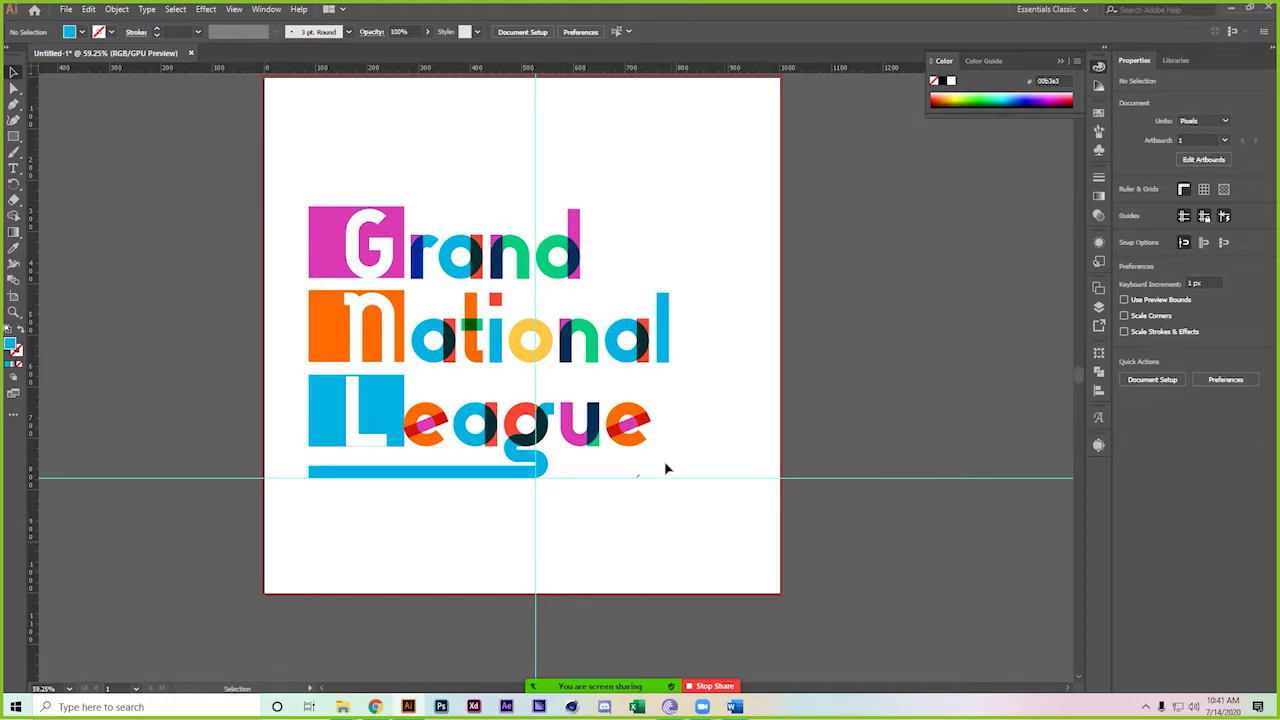
Copy the blue bar rightward and shorten the copy to sit under the u and e
{"action": "left_click", "coordinate": [432, 478]}
{"action": "left_click_drag", "start_coordinate": [389, 477], "coordinate": [621, 485]}
{"action": "left_click", "coordinate": [679, 518]}
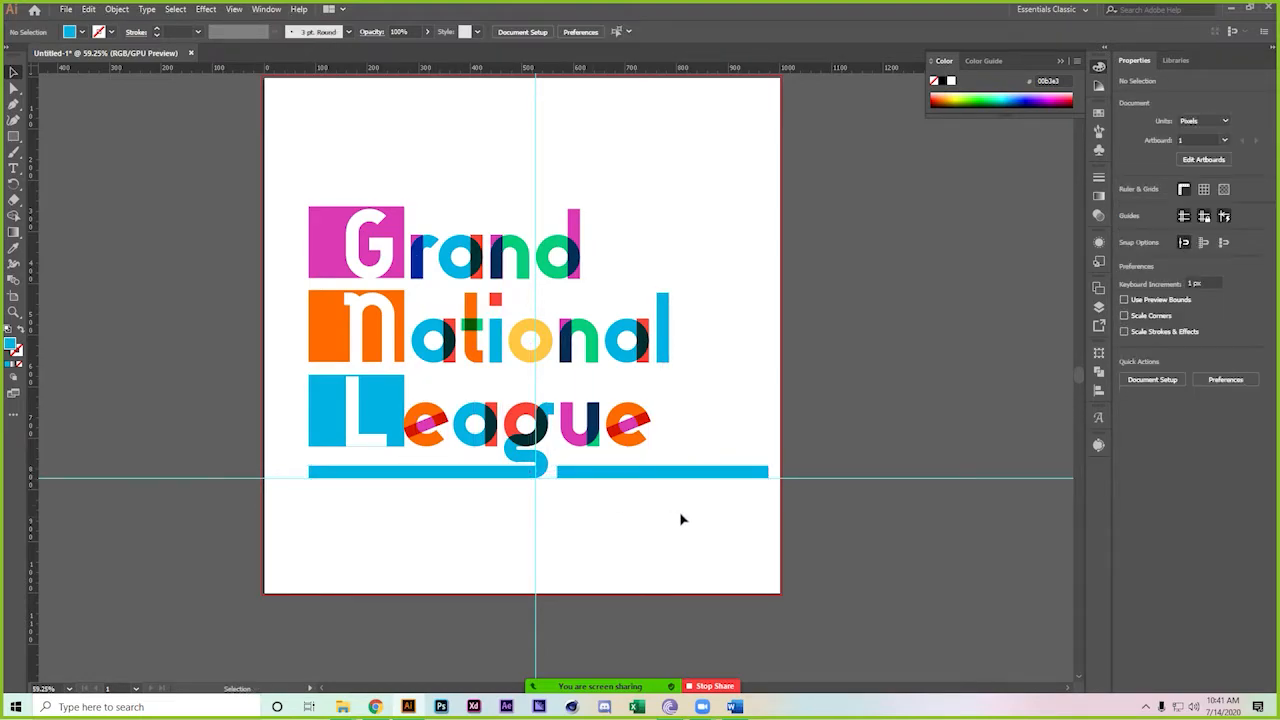
{"action": "left_click", "coordinate": [760, 478]}
{"action": "left_click_drag", "start_coordinate": [766, 474], "coordinate": [669, 476]}
{"action": "left_click", "coordinate": [604, 494]}
Zoom in to check the right blue bar beneath League
{"action": "left_click_drag", "start_coordinate": [520, 447], "coordinate": [713, 467]}
{"action": "left_click", "coordinate": [724, 475]}
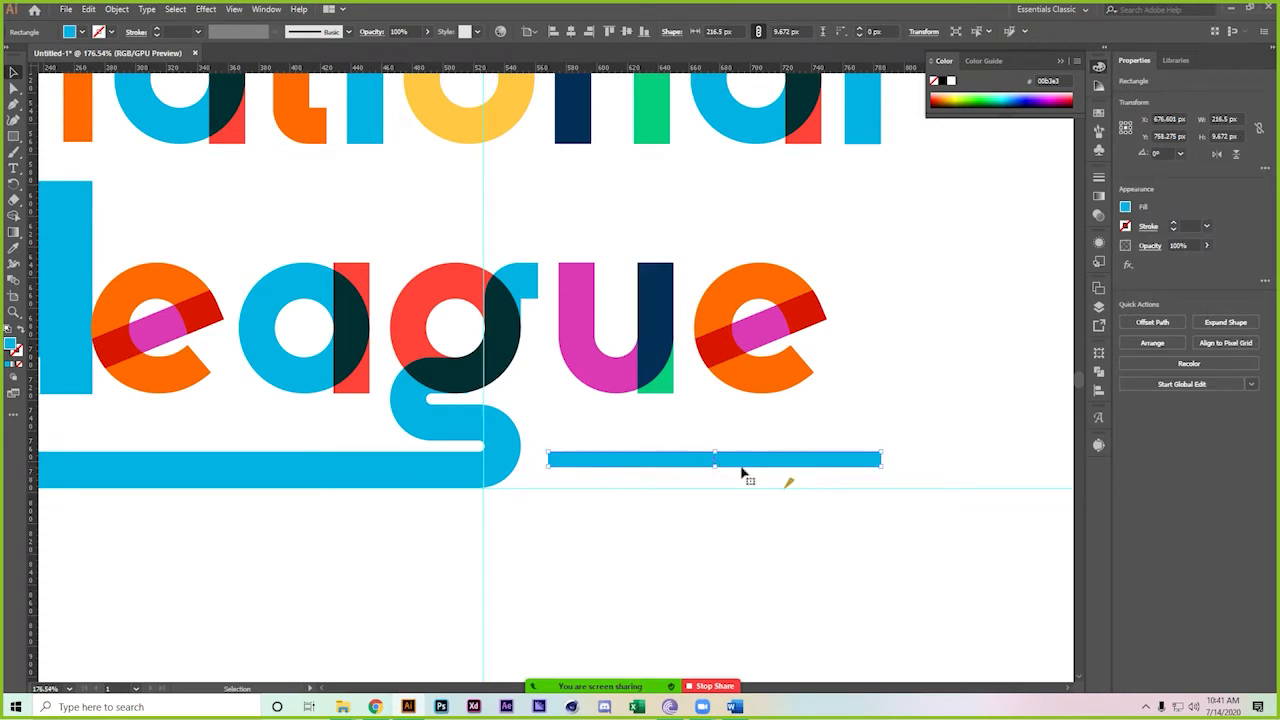
{"action": "left_click", "coordinate": [945, 447]}
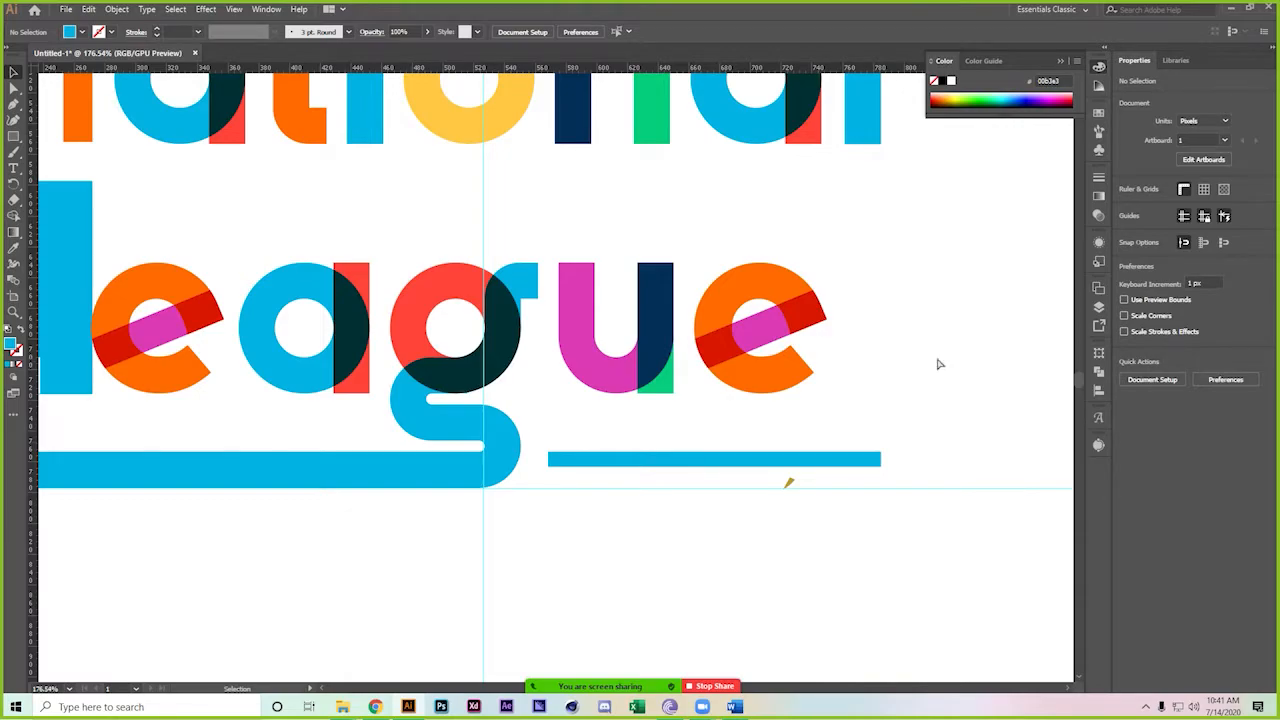
{"action": "scroll", "coordinate": [938, 364], "scroll_direction": "down", "scroll_amount": 5}
{"action": "scroll", "coordinate": [820, 463], "scroll_direction": "up", "scroll_amount": 1}
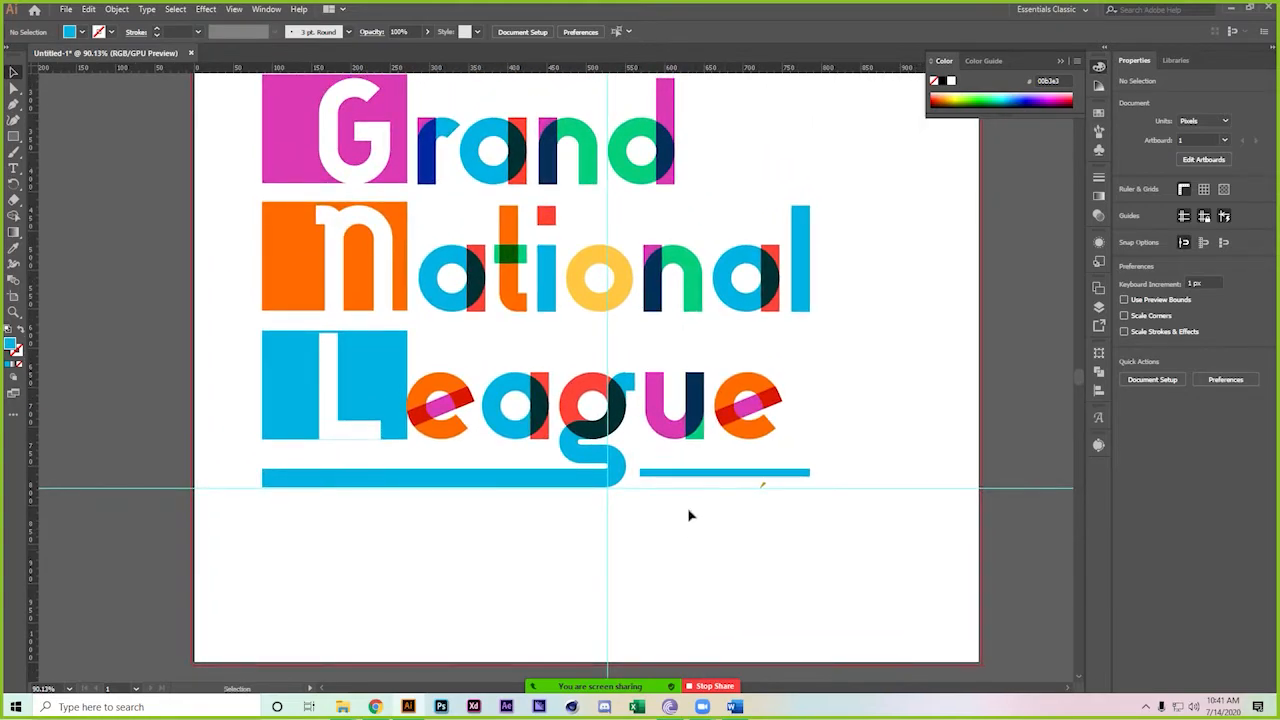
{"action": "scroll", "coordinate": [700, 488], "scroll_direction": "down", "scroll_amount": 2}
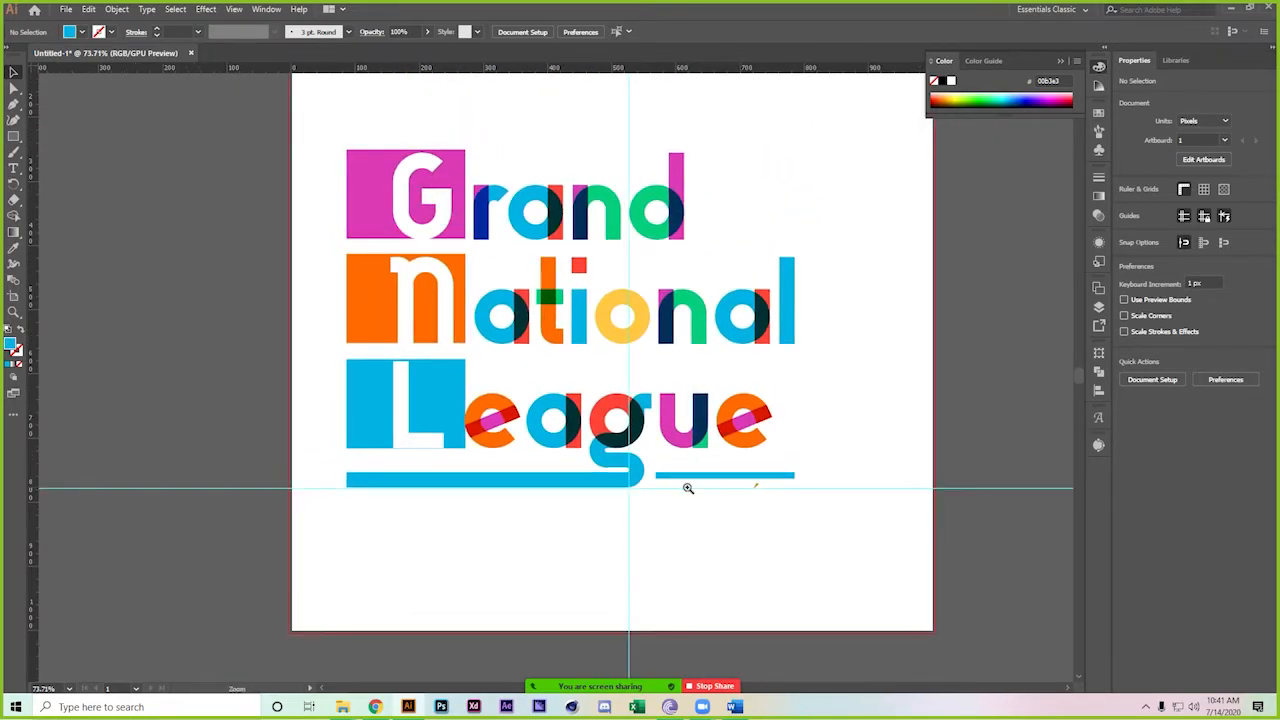
{"action": "scroll", "coordinate": [686, 486], "scroll_direction": "down", "scroll_amount": 3}
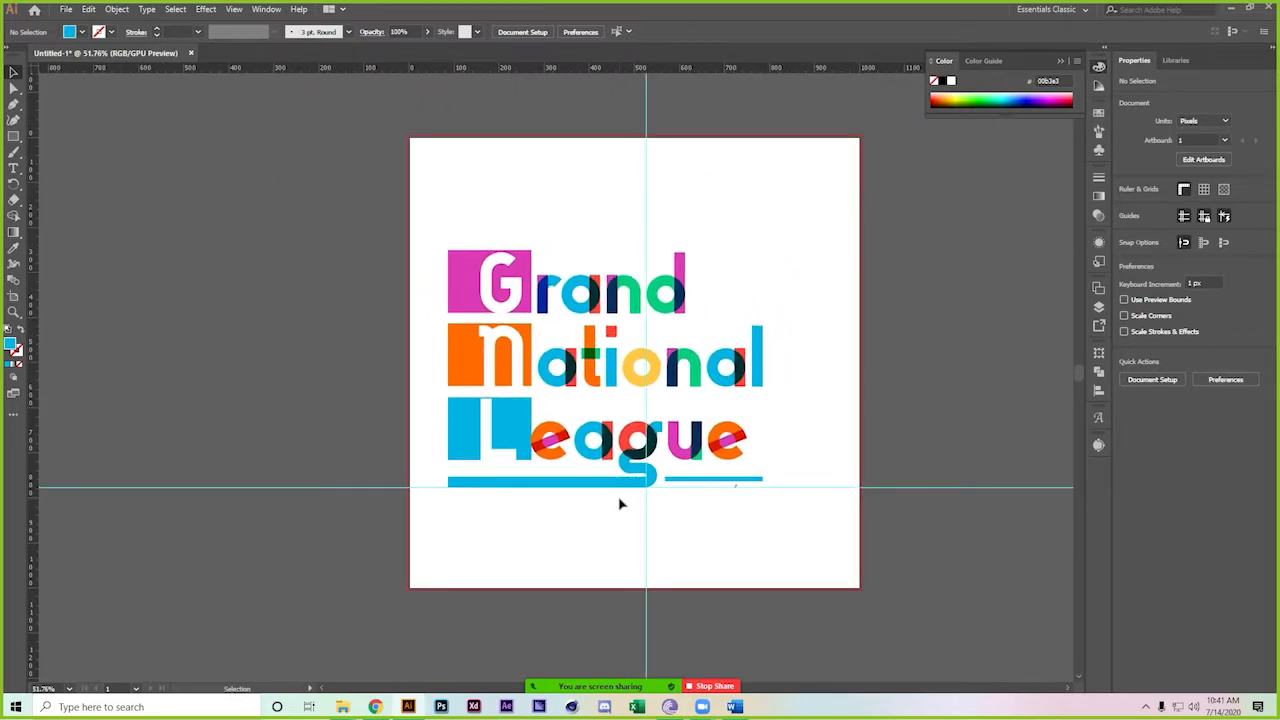
Group all logo pieces and centre the group horizontally and vertically on the artboard
{"action": "left_click_drag", "start_coordinate": [446, 216], "coordinate": [834, 583]}
{"action": "key", "text": "a"}
{"action": "key", "text": "ctrl+g"}
{"action": "key", "text": "v"}
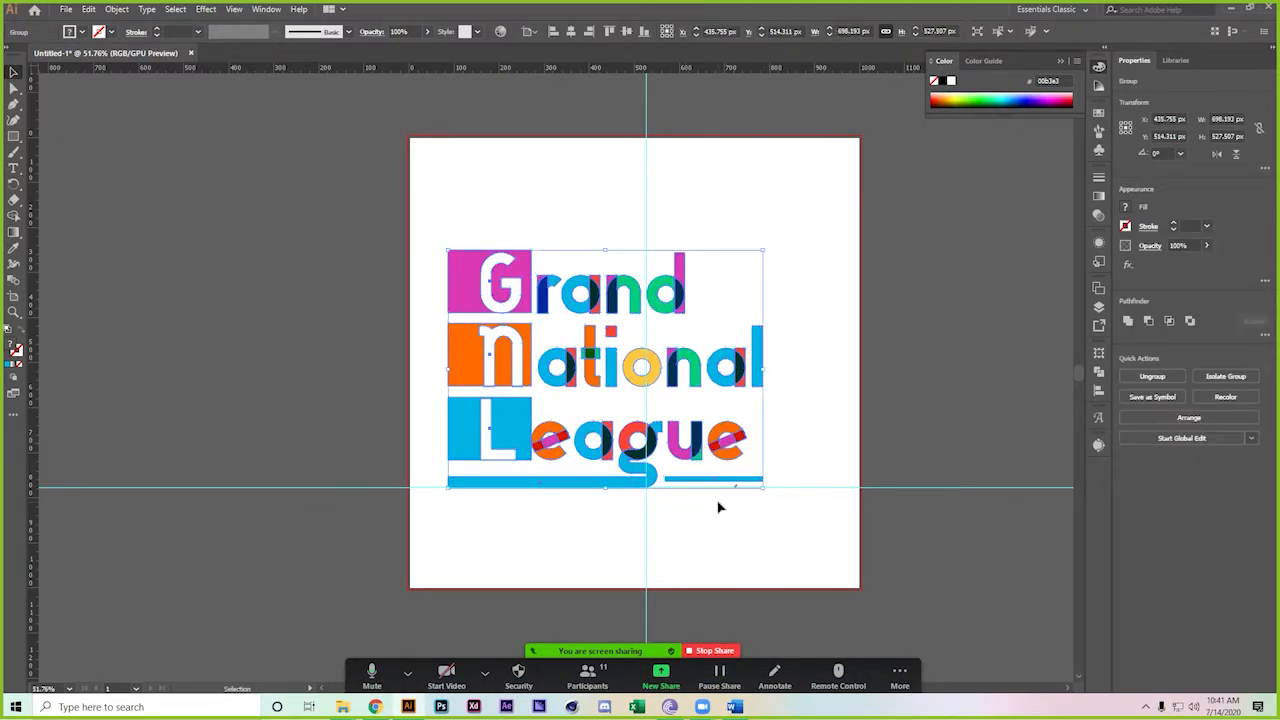
{"action": "left_click", "coordinate": [570, 31]}
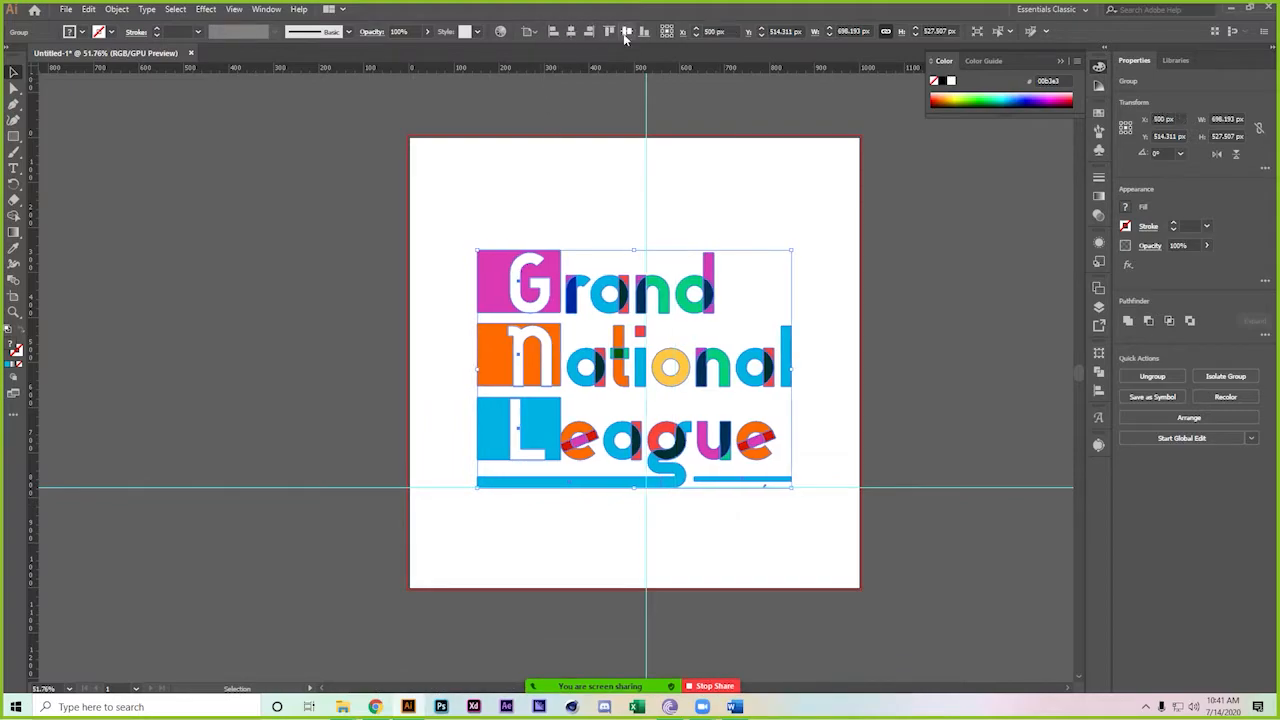
{"action": "left_click", "coordinate": [626, 31]}
{"action": "left_click", "coordinate": [890, 312]}
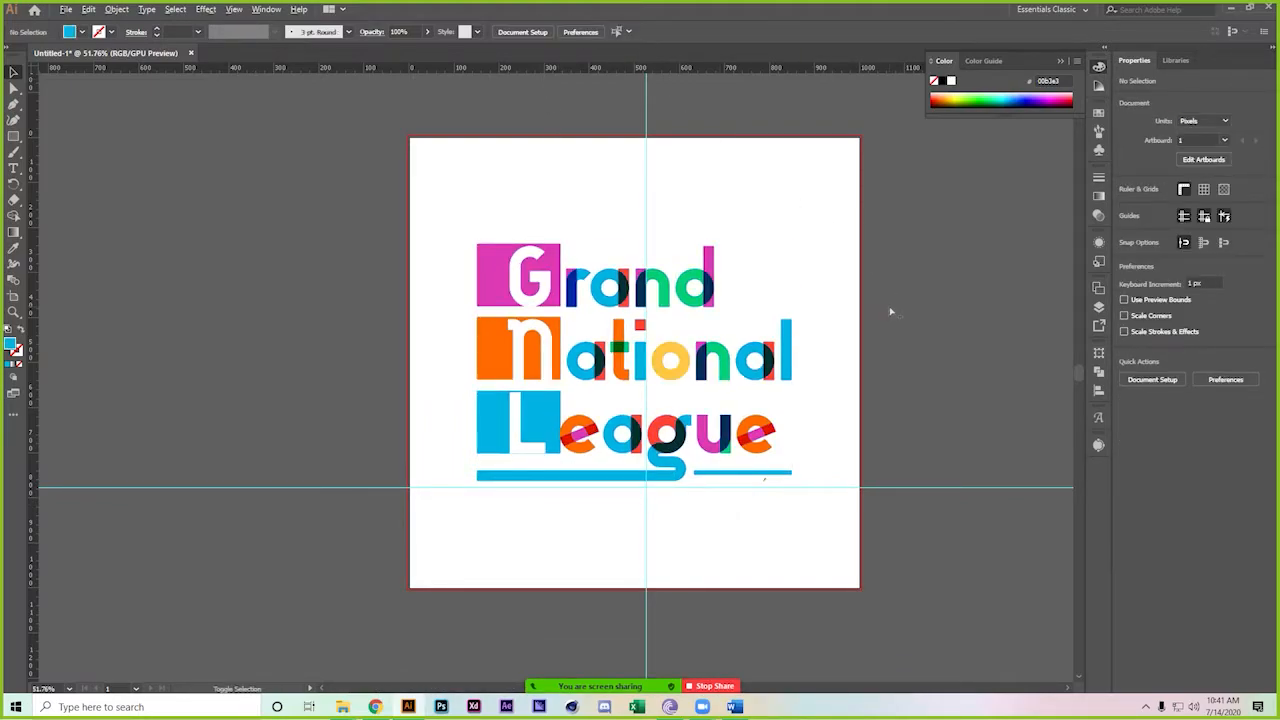
Preview the logo in Save for Web, cancel, and reselect the logo group
{"action": "key", "text": "ctrl+alt+shift+s"}
{"action": "scroll", "coordinate": [560, 260], "scroll_direction": "down", "scroll_amount": 3}
{"action": "scroll", "coordinate": [560, 260], "scroll_direction": "up", "scroll_amount": 1}
{"action": "left_click_drag", "start_coordinate": [723, 271], "coordinate": [742, 302]}
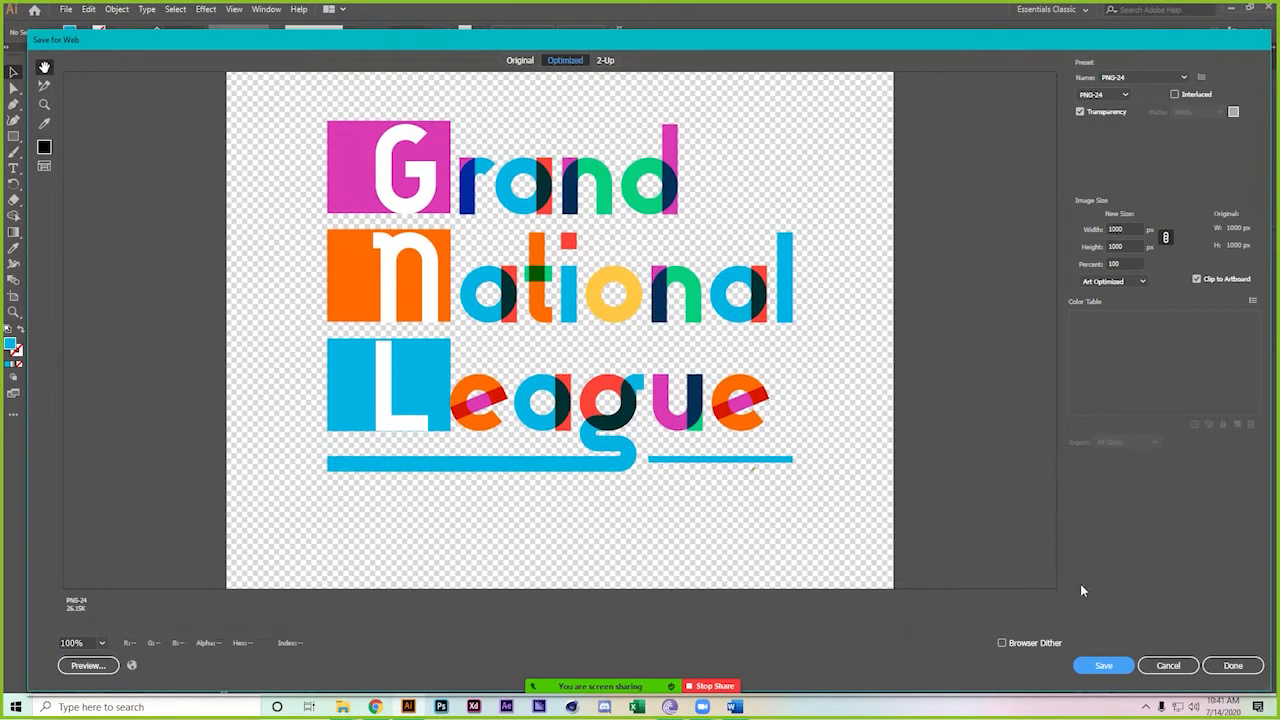
{"action": "left_click", "coordinate": [1167, 665]}
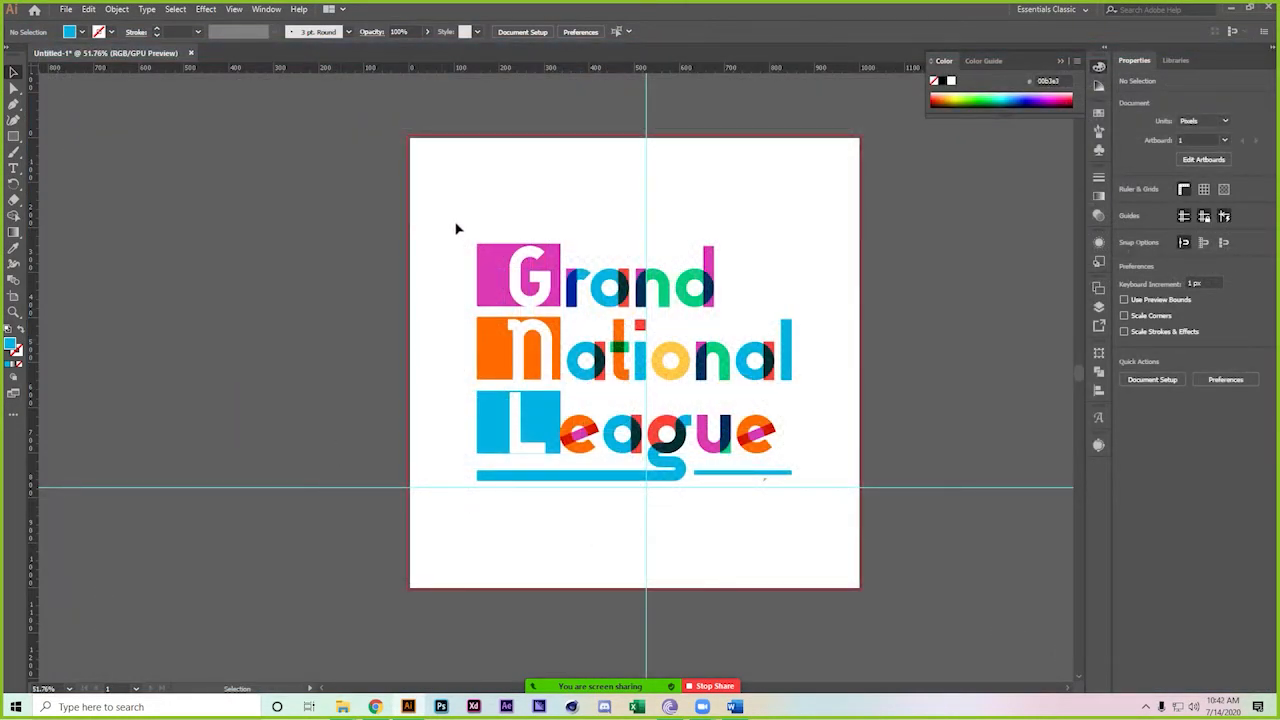
{"action": "left_click", "coordinate": [532, 285]}
Split the pink G, orange N and blue L blocks along their letters with Pathfinder Divide
{"action": "double_click", "coordinate": [518, 292]}
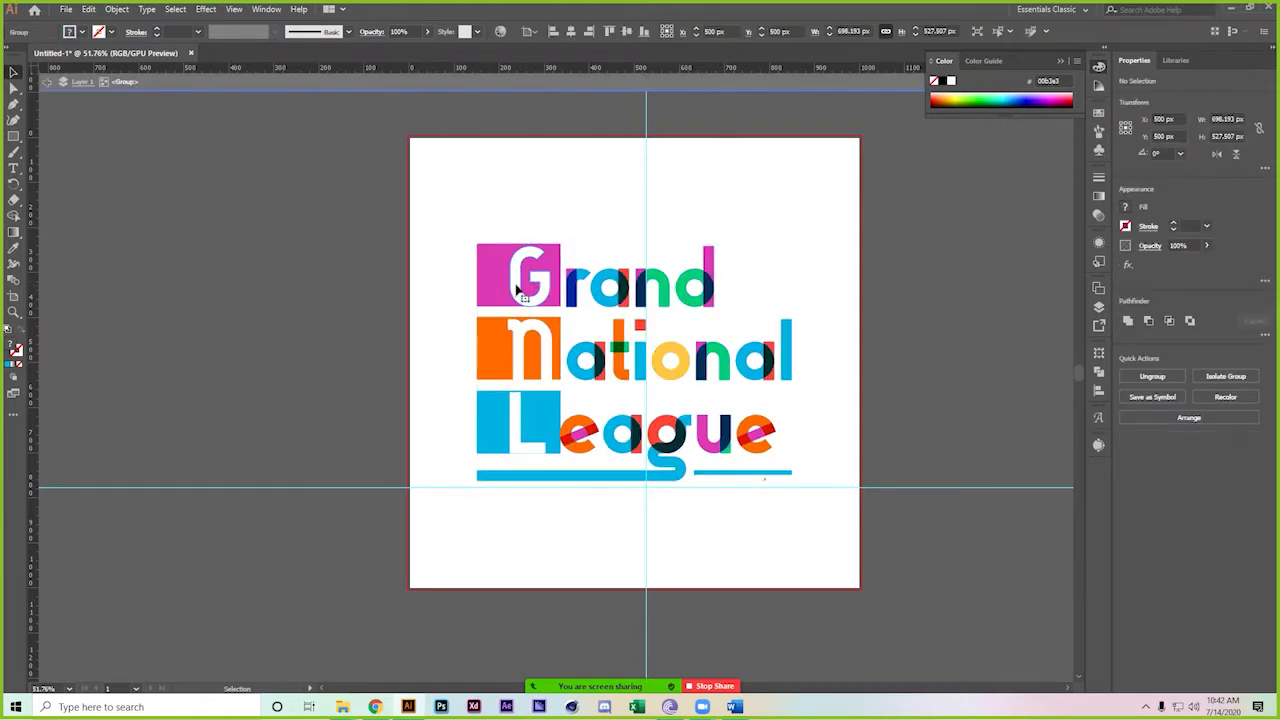
{"action": "left_click", "coordinate": [520, 298]}
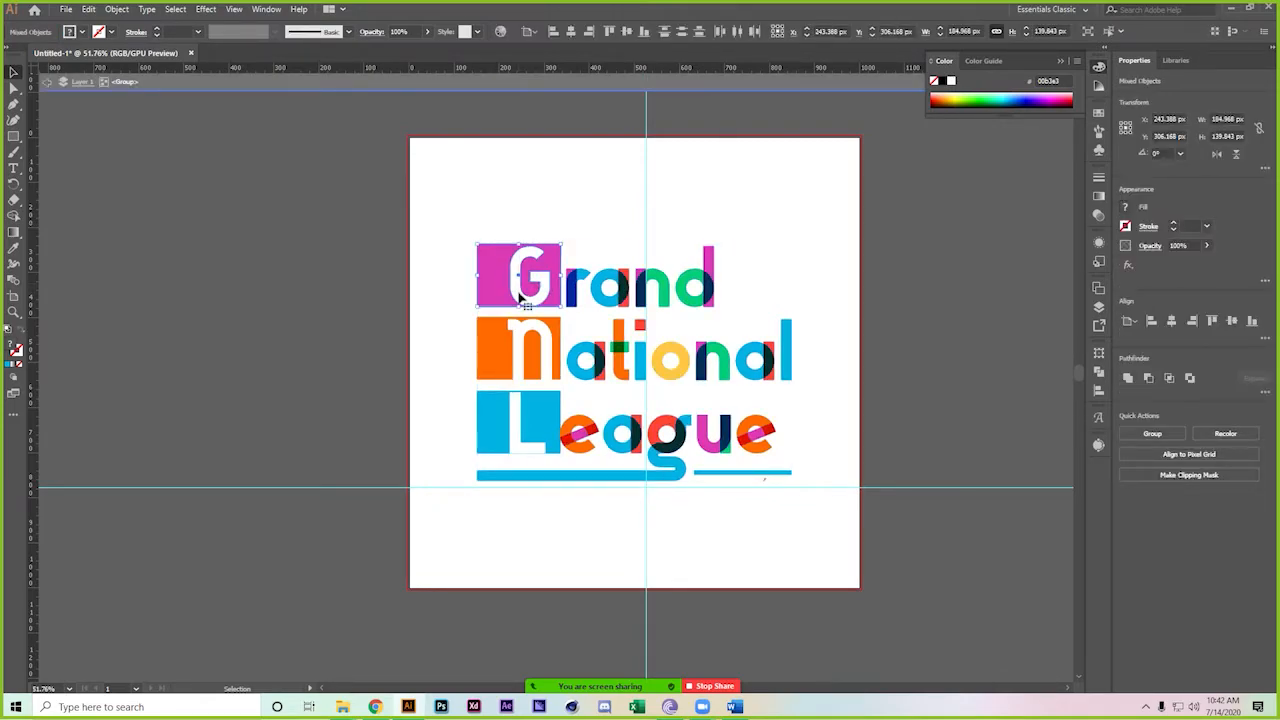
{"action": "left_click", "coordinate": [1191, 380]}
{"action": "key", "text": "ctrl+z"}
{"action": "left_click", "coordinate": [1099, 371]}
{"action": "left_click", "coordinate": [944, 419]}
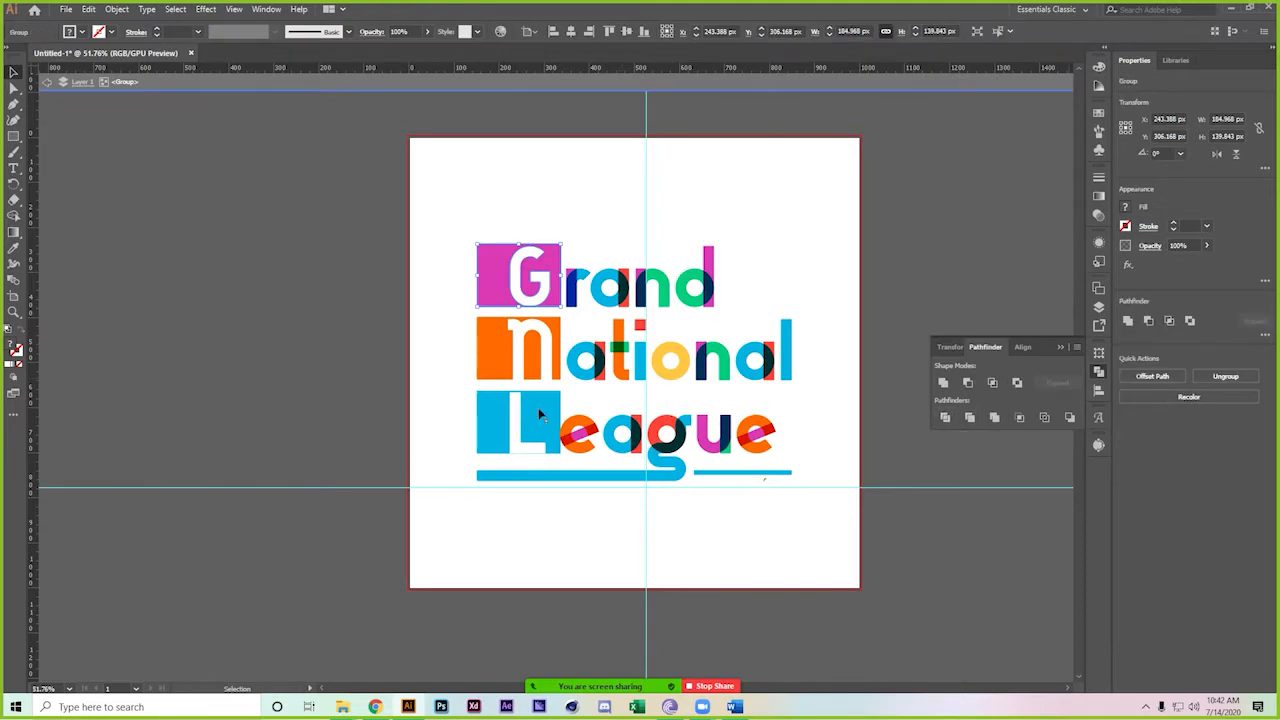
{"action": "left_click_drag", "start_coordinate": [455, 330], "coordinate": [557, 374]}
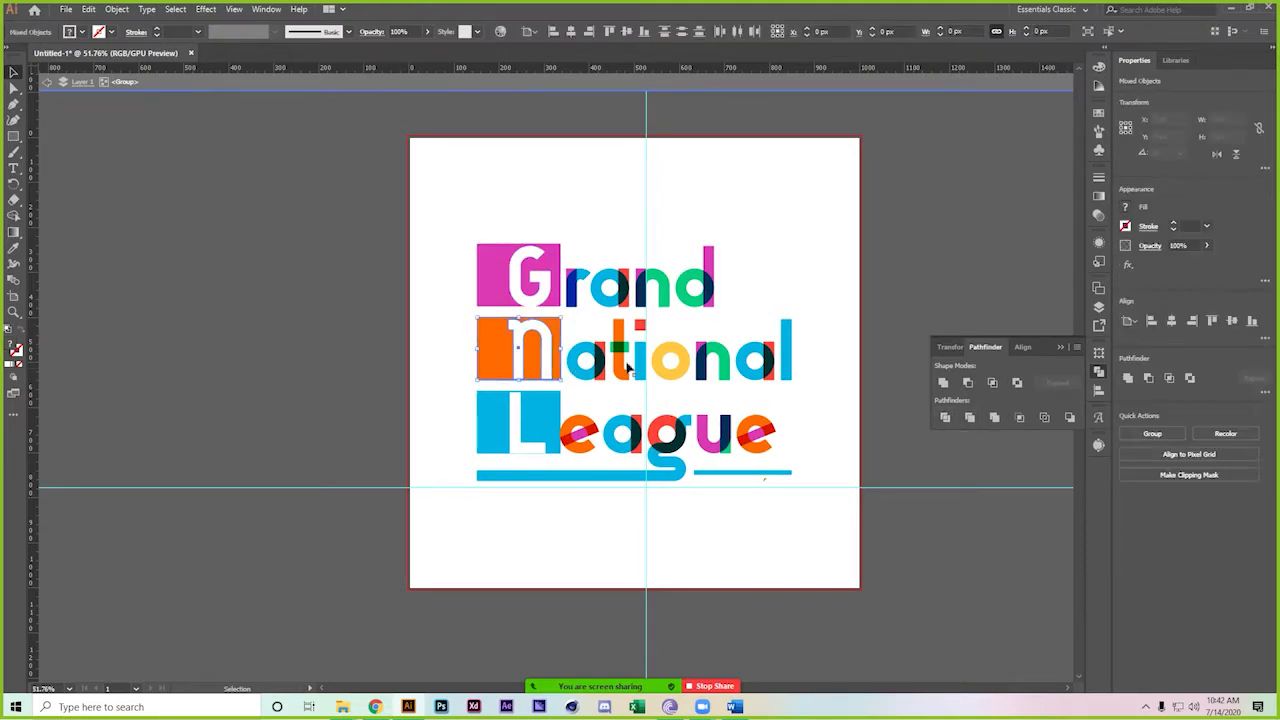
{"action": "left_click", "coordinate": [944, 419]}
{"action": "left_click", "coordinate": [484, 423]}
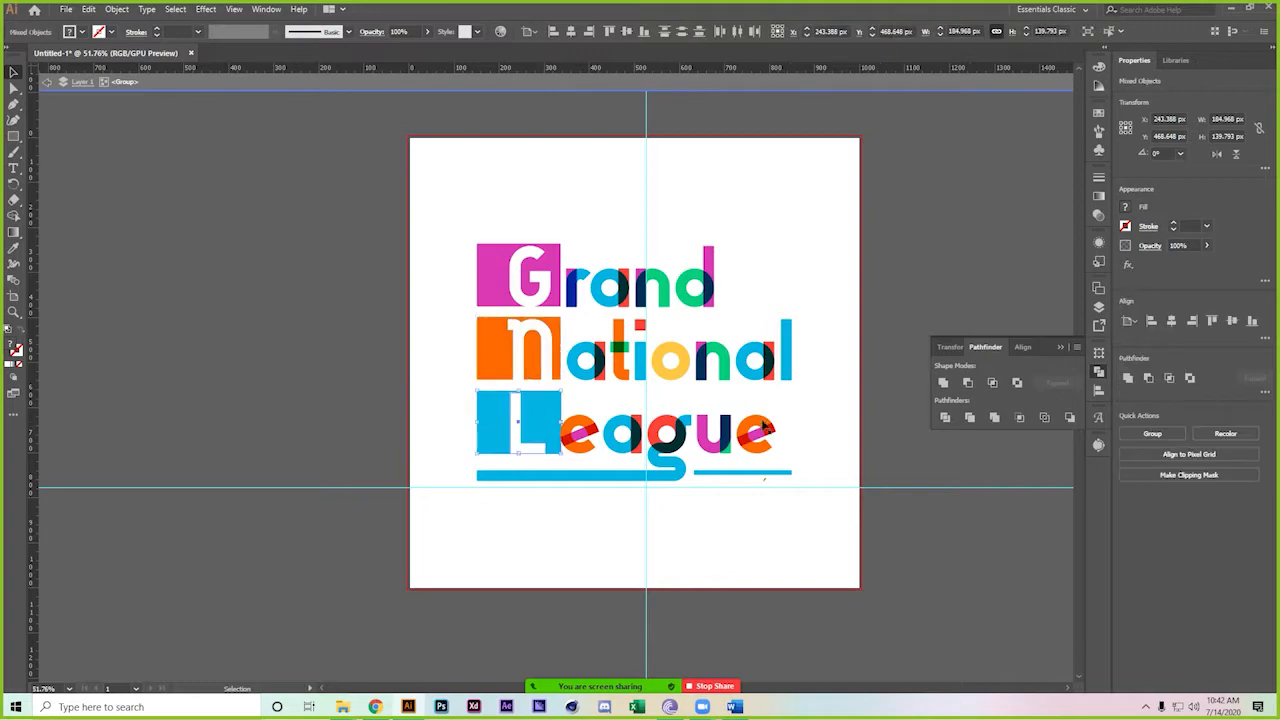
{"action": "left_click", "coordinate": [945, 417]}
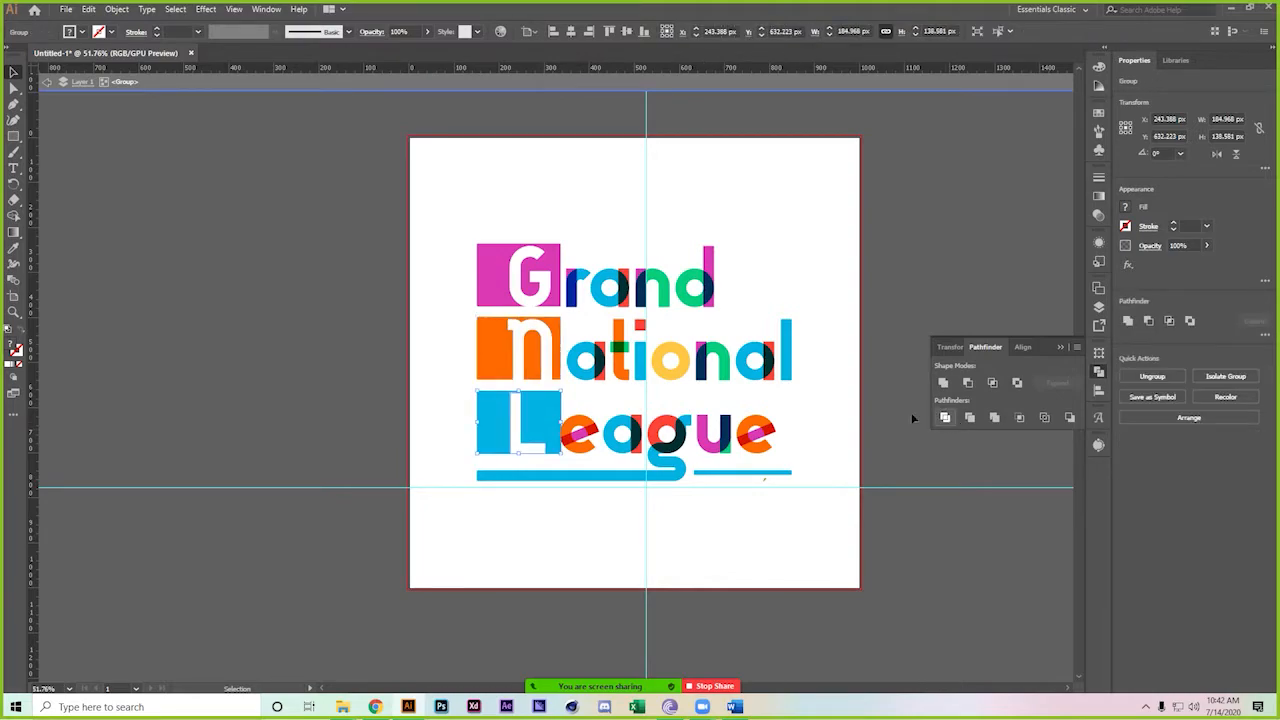
Inspect the divided G, N and L pieces in isolation, then return to the full logo
{"action": "double_click", "coordinate": [518, 290]}
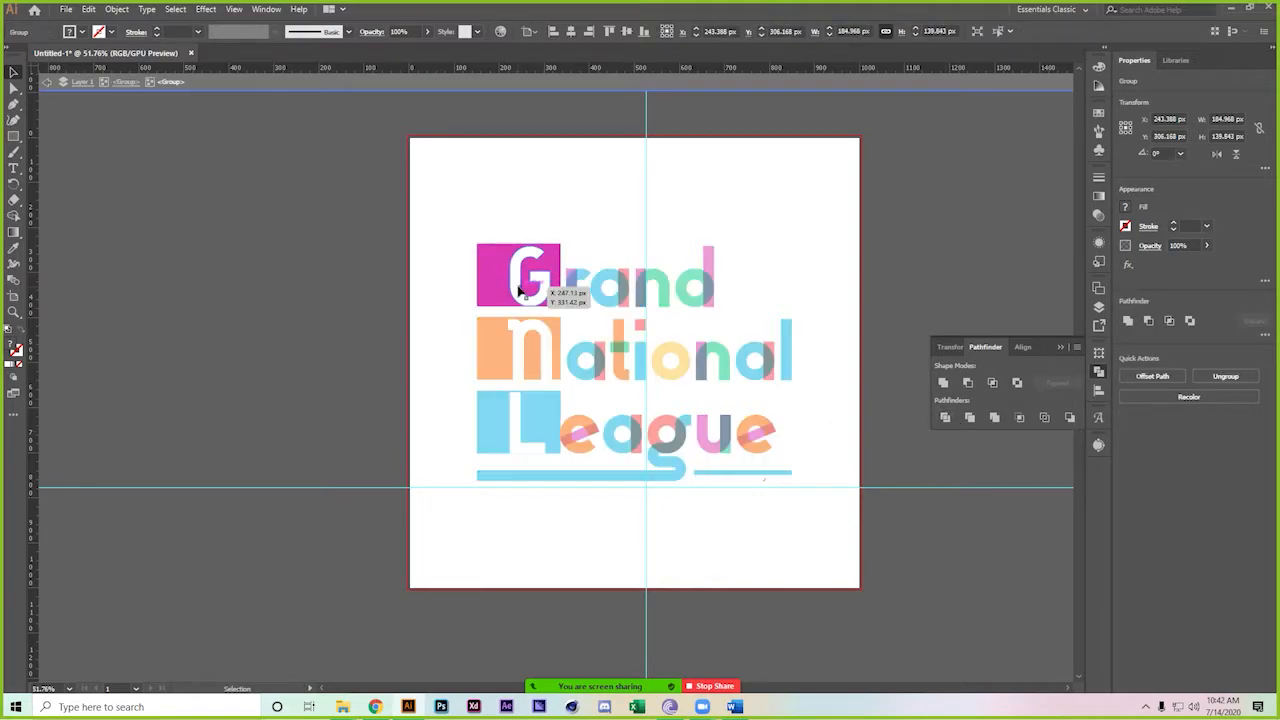
{"action": "double_click", "coordinate": [516, 337]}
{"action": "left_click", "coordinate": [518, 338]}
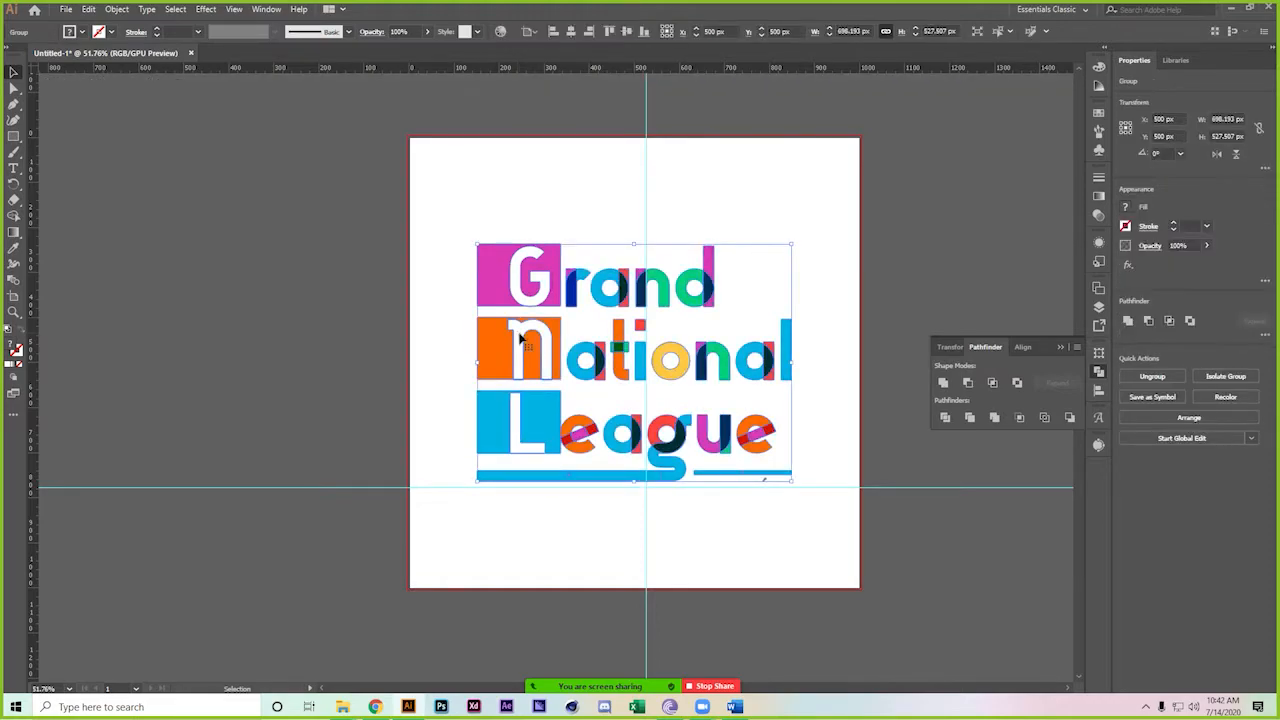
{"action": "double_click", "coordinate": [518, 338]}
{"action": "double_click", "coordinate": [519, 339]}
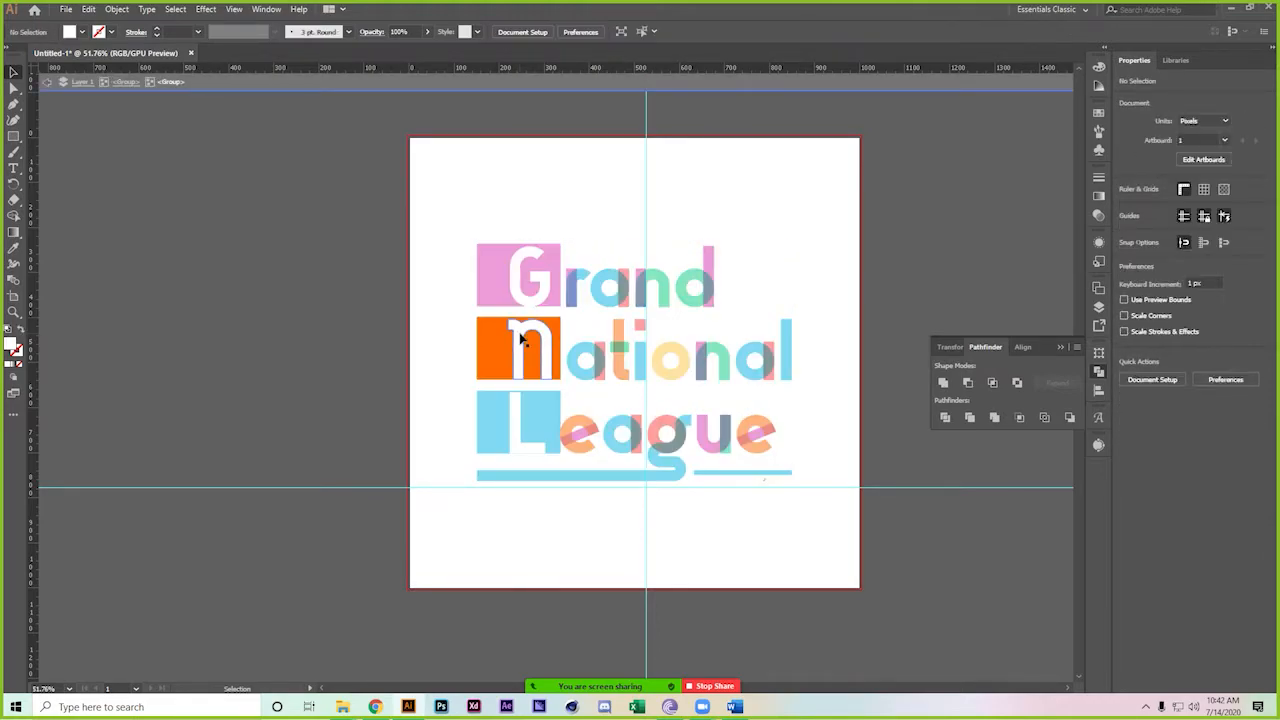
{"action": "double_click", "coordinate": [516, 427]}
{"action": "left_click", "coordinate": [516, 427]}
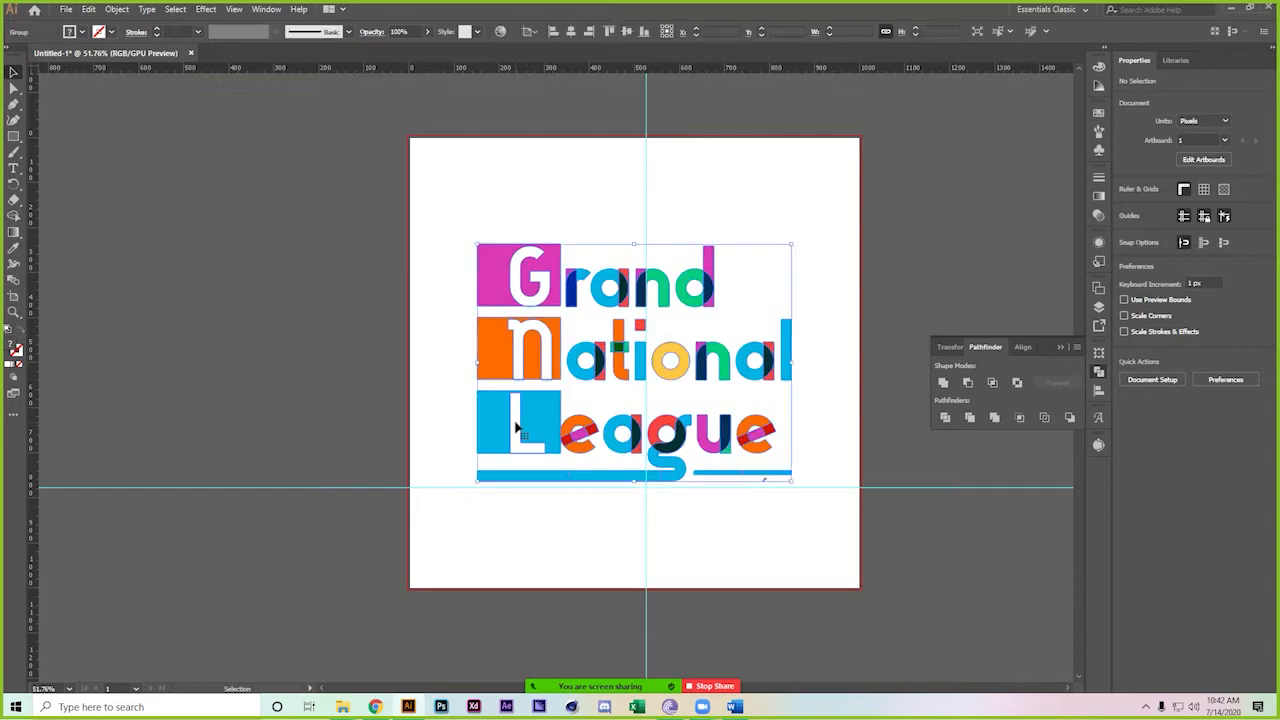
{"action": "double_click", "coordinate": [517, 416]}
{"action": "left_click", "coordinate": [517, 416]}
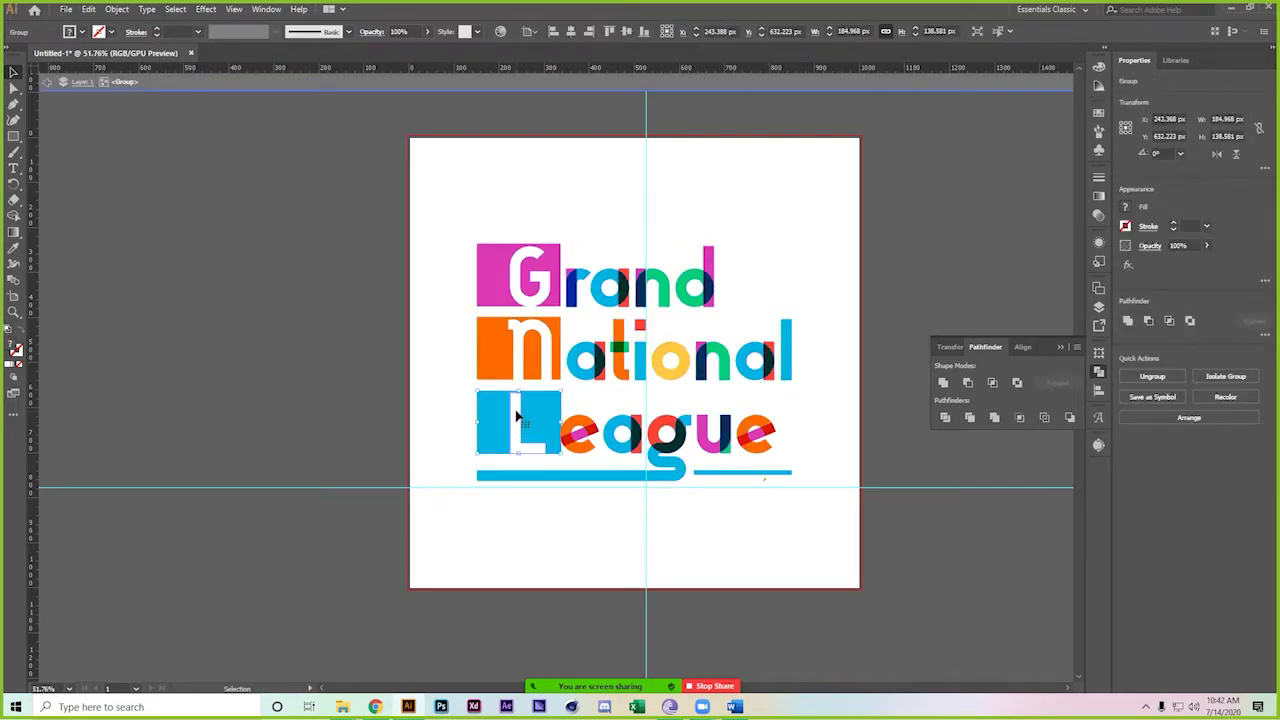
{"action": "double_click", "coordinate": [512, 412]}
{"action": "double_click", "coordinate": [389, 388]}
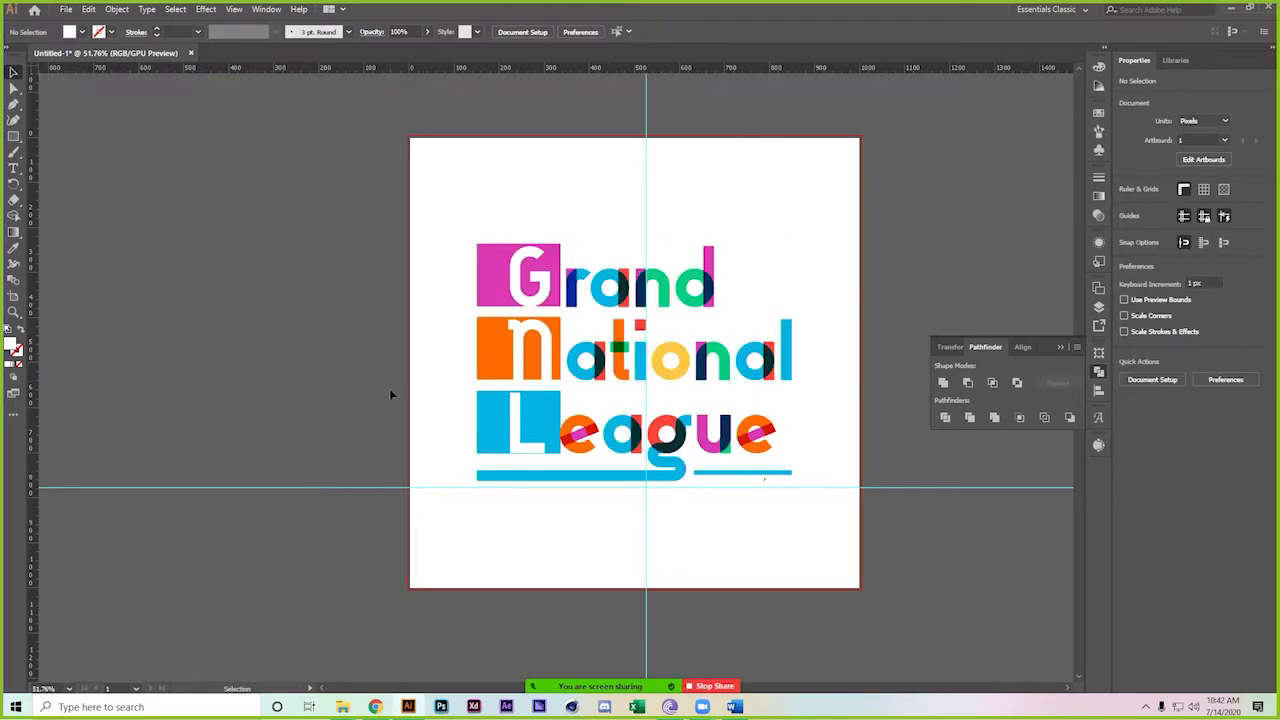
Save the logo from Save for Web as a PNG-24 named Untitled-1 in the class 32 folder
{"action": "key", "text": "ctrl+alt+shift+s"}
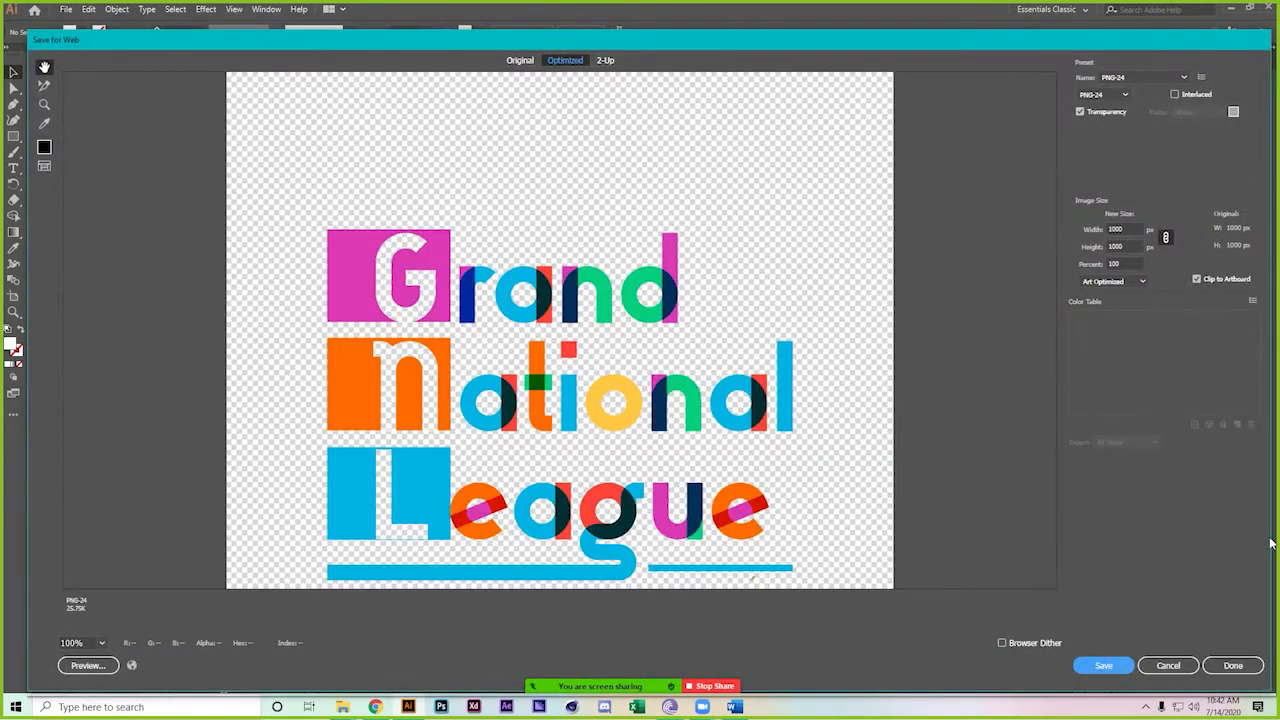
{"action": "left_click", "coordinate": [1104, 666]}
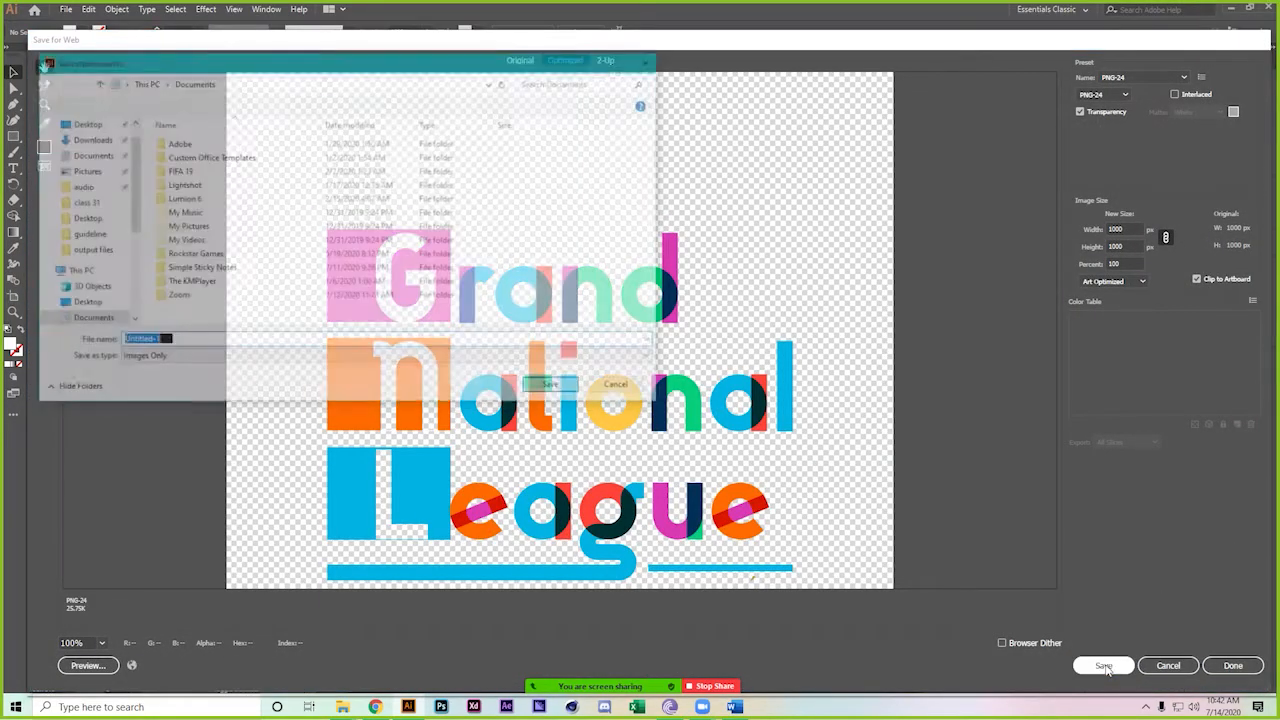
{"action": "left_click", "coordinate": [82, 203]}
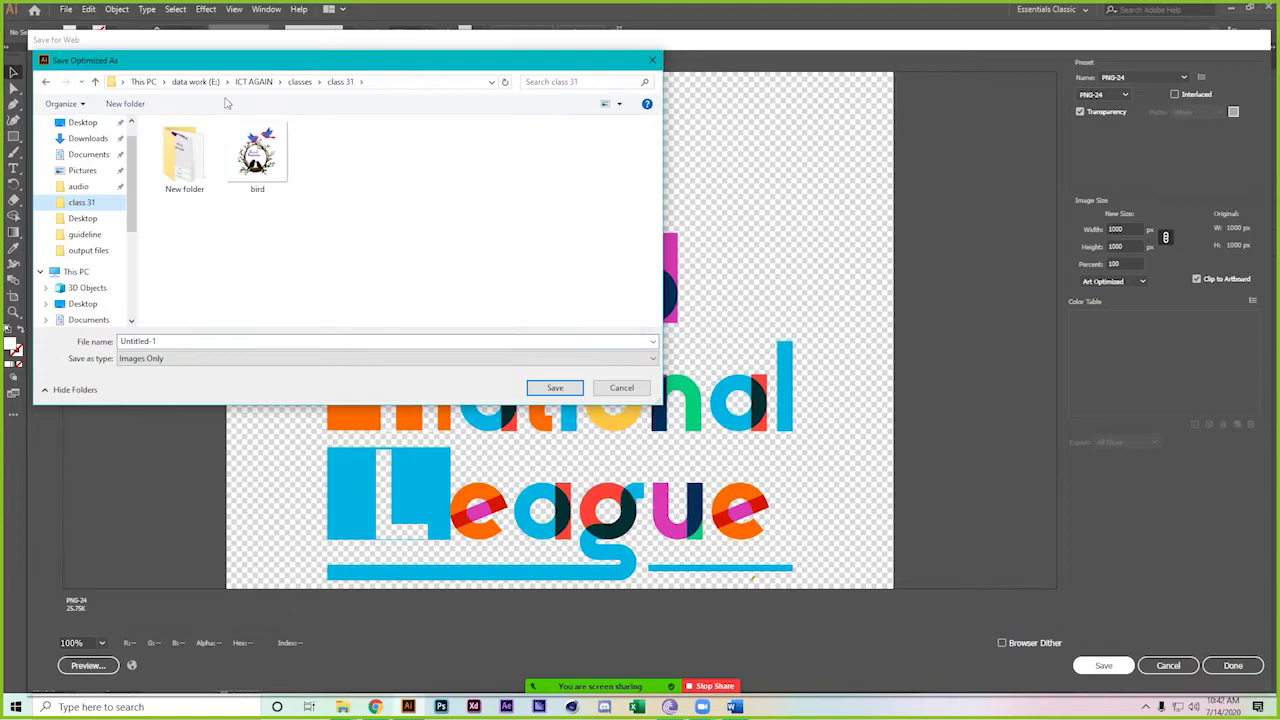
{"action": "left_click", "coordinate": [298, 82]}
{"action": "left_click", "coordinate": [267, 320]}
{"action": "double_click", "coordinate": [267, 320]}
{"action": "left_click", "coordinate": [366, 341]}
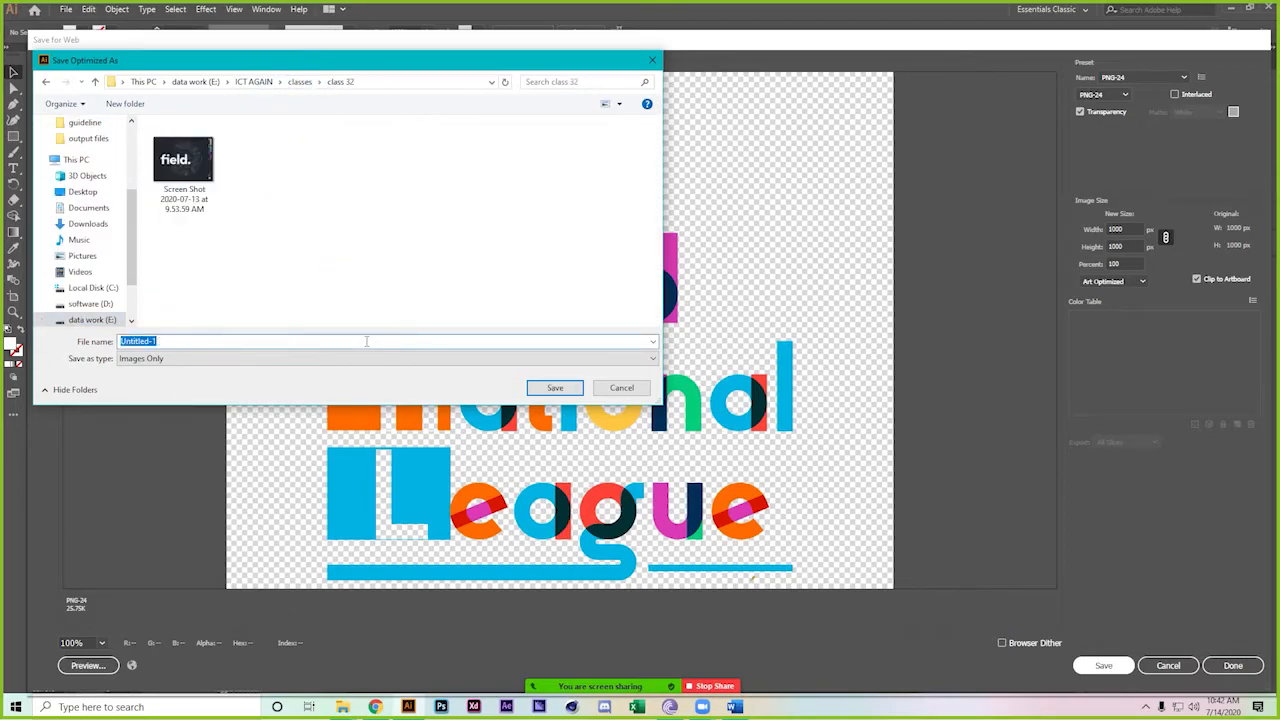
{"action": "key", "text": "Return"}
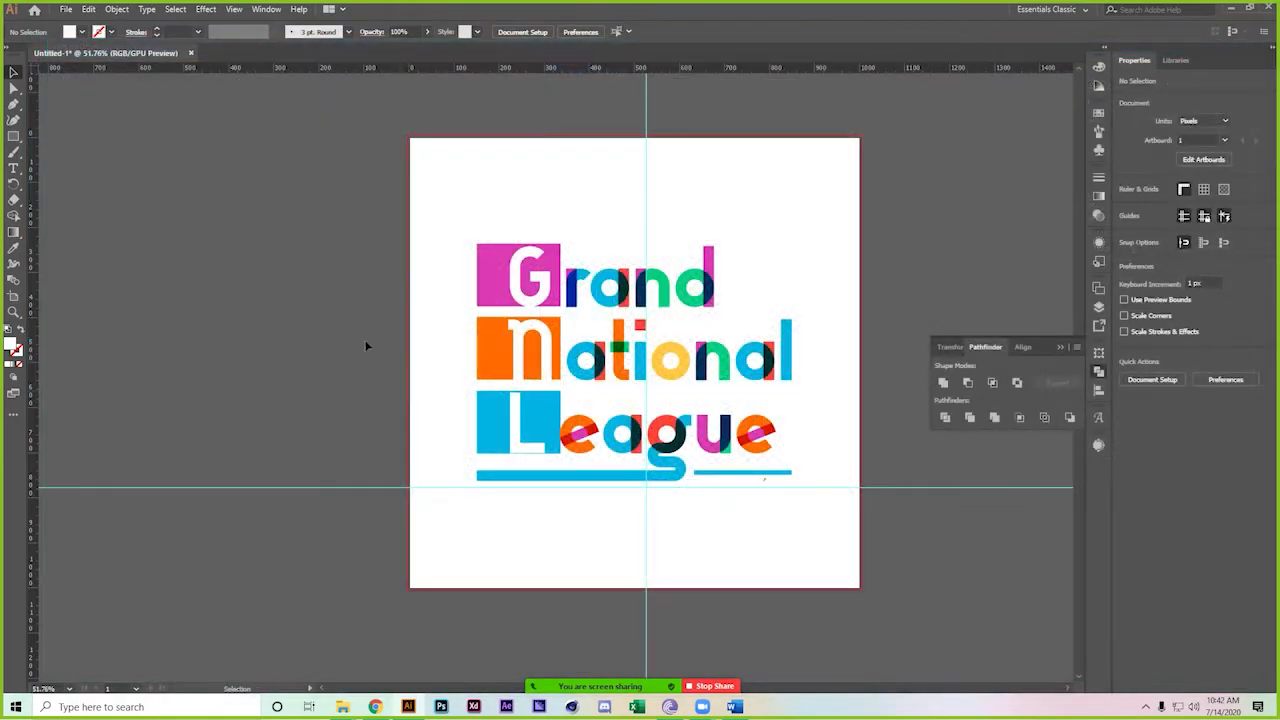
Shrink the logo to about 267 × 202 px and move it to the artboard's upper-left corner
{"action": "left_click_drag", "start_coordinate": [668, 298], "coordinate": [532, 250]}
{"action": "left_click_drag", "start_coordinate": [532, 305], "coordinate": [296, 258]}
{"action": "left_click_drag", "start_coordinate": [435, 312], "coordinate": [472, 326]}
{"action": "scroll", "coordinate": [424, 227], "scroll_direction": "up", "scroll_amount": 2}
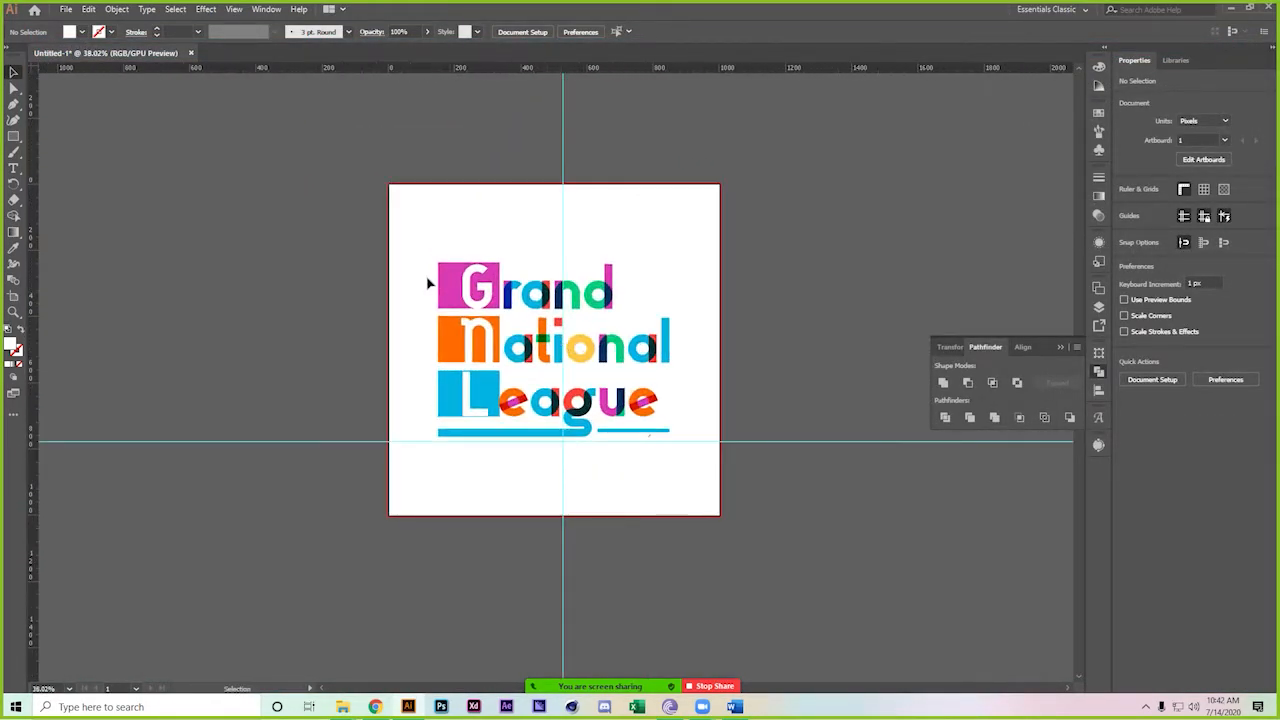
{"action": "left_click", "coordinate": [648, 437]}
{"action": "left_click_drag", "start_coordinate": [668, 436], "coordinate": [483, 257]}
{"action": "left_click", "coordinate": [635, 367]}
Unlock and then hide the cyan guides from the canvas context menu
{"action": "right_click", "coordinate": [319, 344]}
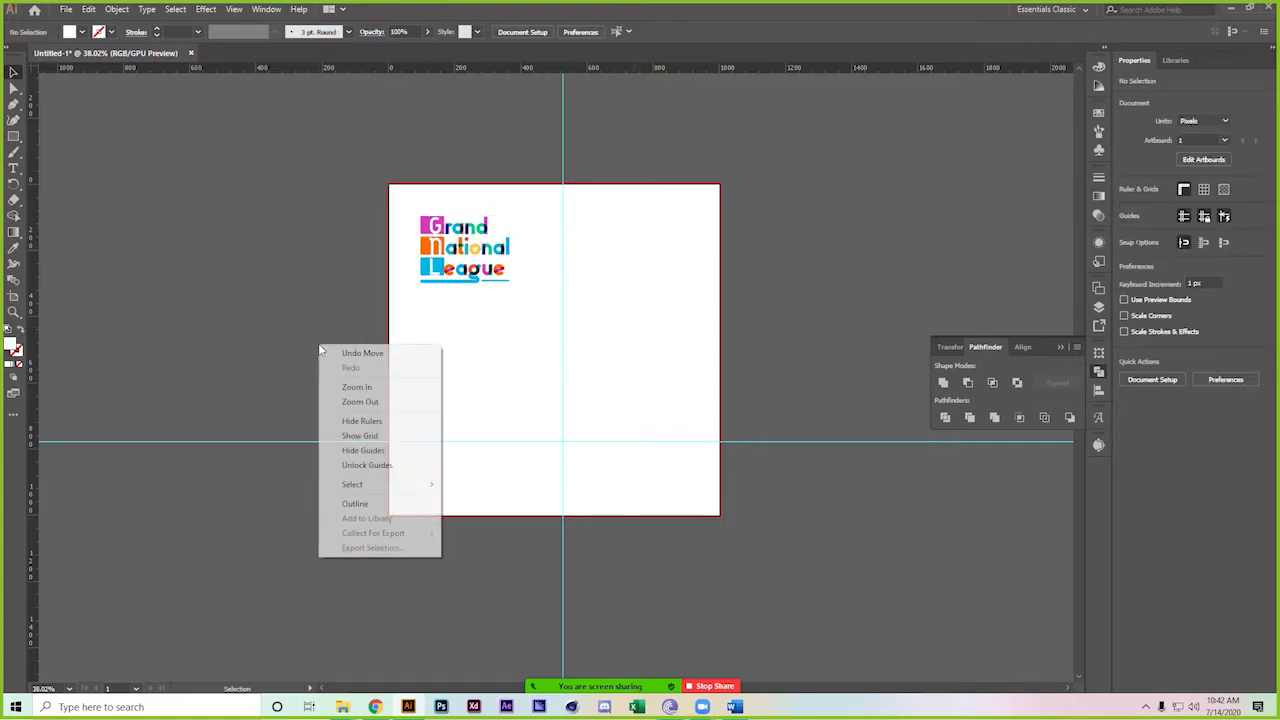
{"action": "left_click", "coordinate": [368, 465]}
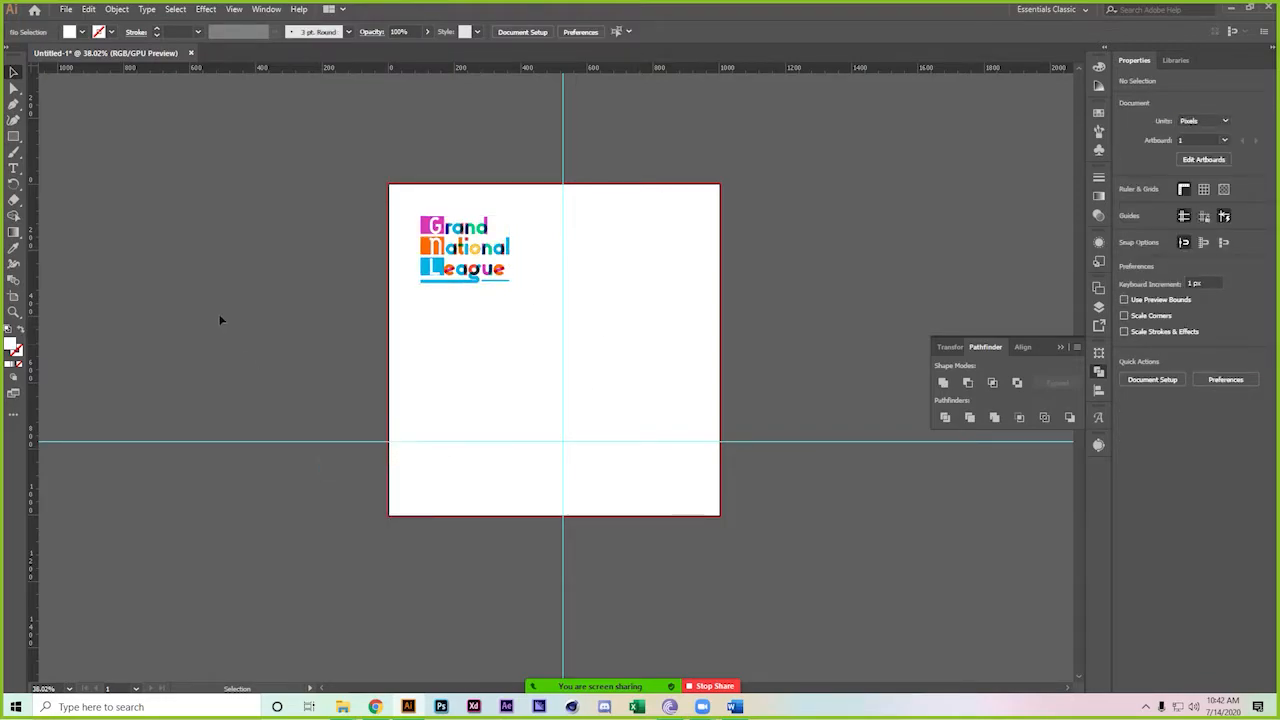
{"action": "right_click", "coordinate": [220, 314]}
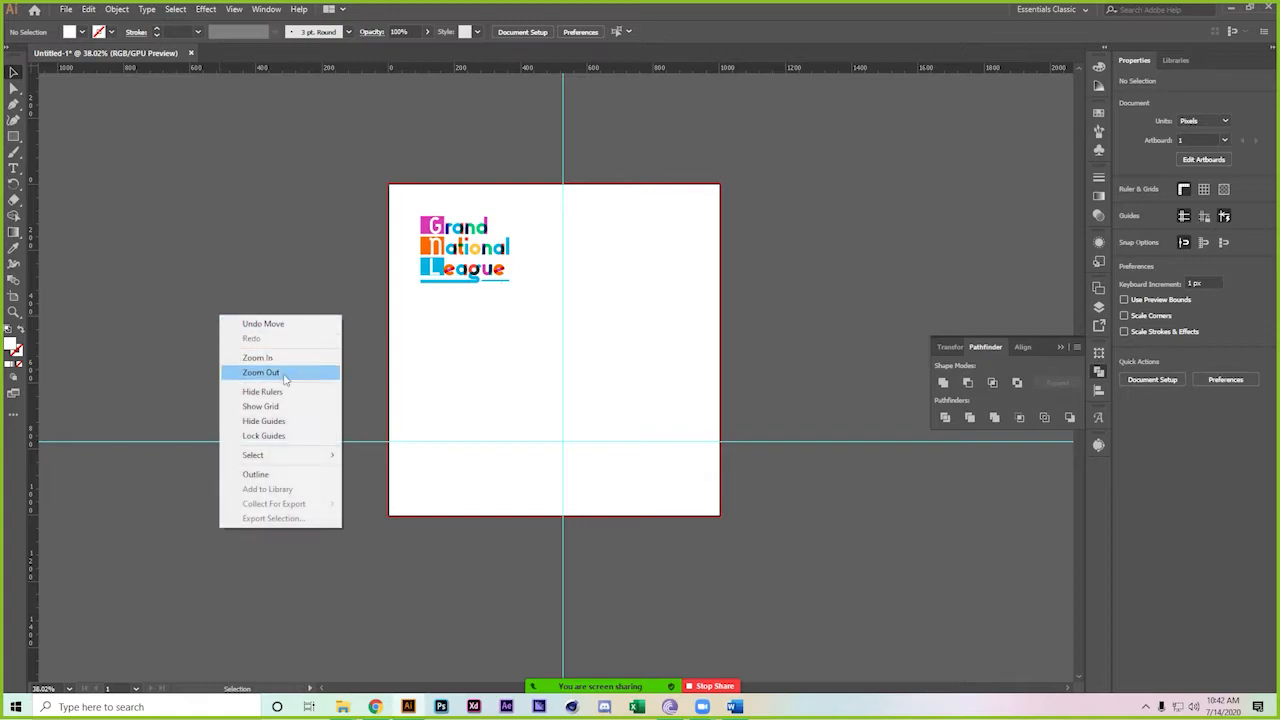
{"action": "left_click", "coordinate": [293, 421]}
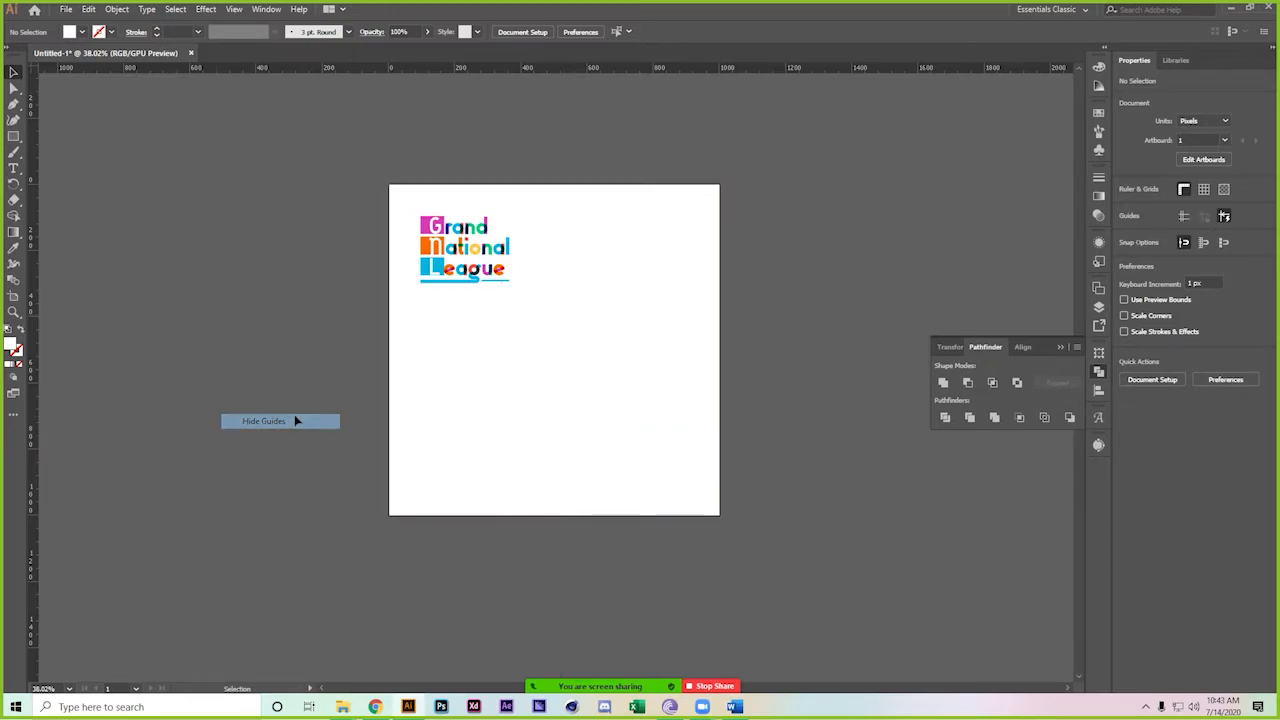
{"action": "scroll", "coordinate": [690, 243], "scroll_direction": "up", "scroll_amount": 2}
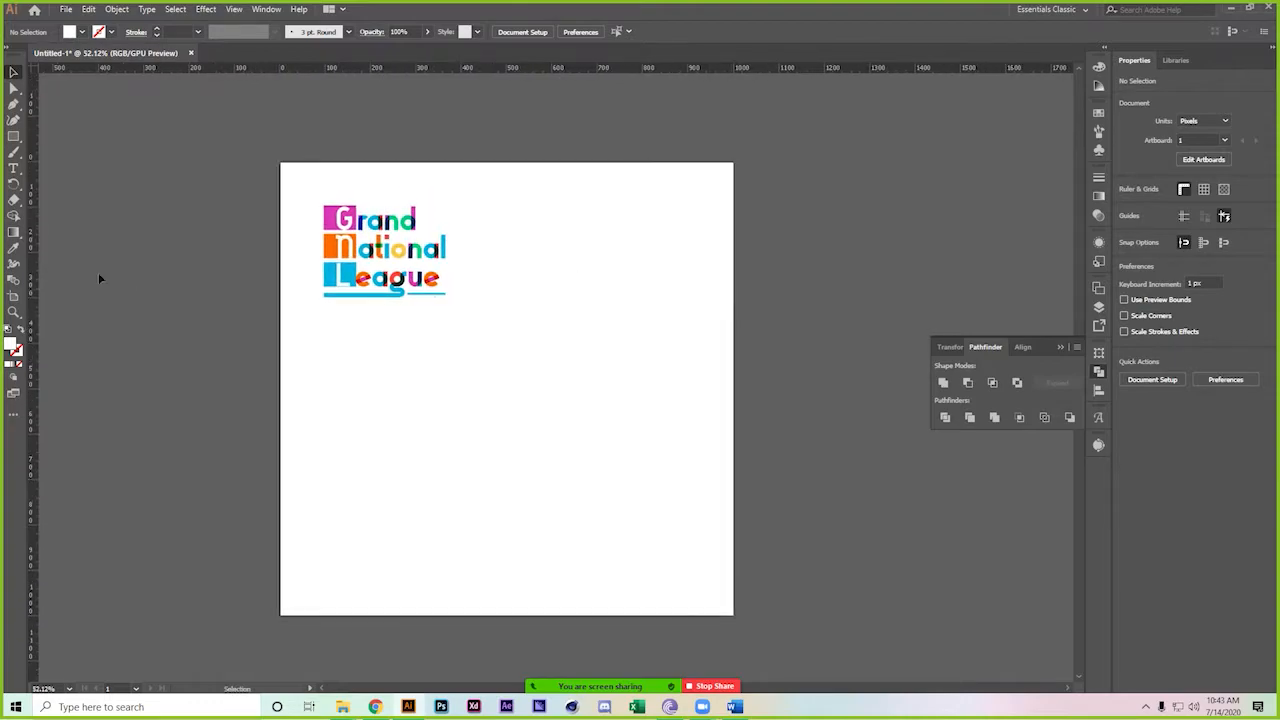
{"action": "left_click", "coordinate": [13, 135]}
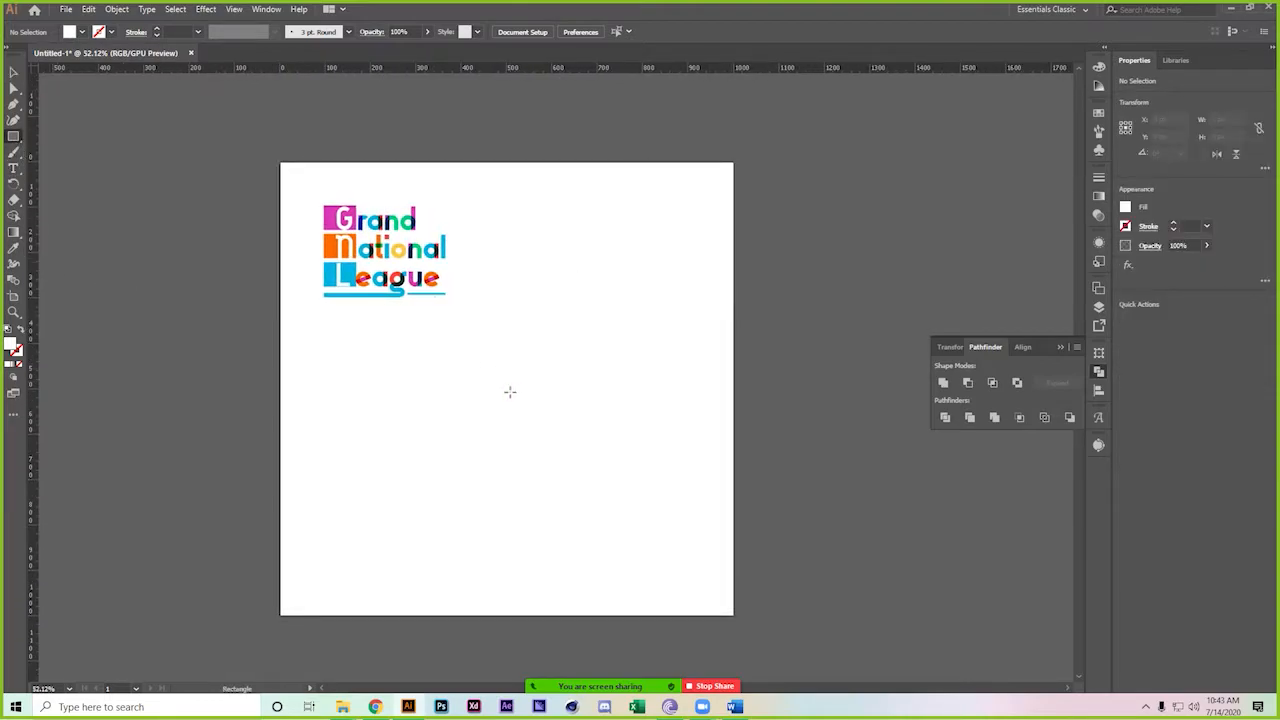
Draw a square on the artboard and set its width to 500 px
{"action": "mouse_move", "coordinate": [508, 395]}
{"action": "left_mouse_down"}
{"action": "mouse_move", "coordinate": [654, 537]}
{"action": "mouse_move", "coordinate": [577, 464]}
{"action": "left_mouse_up"}
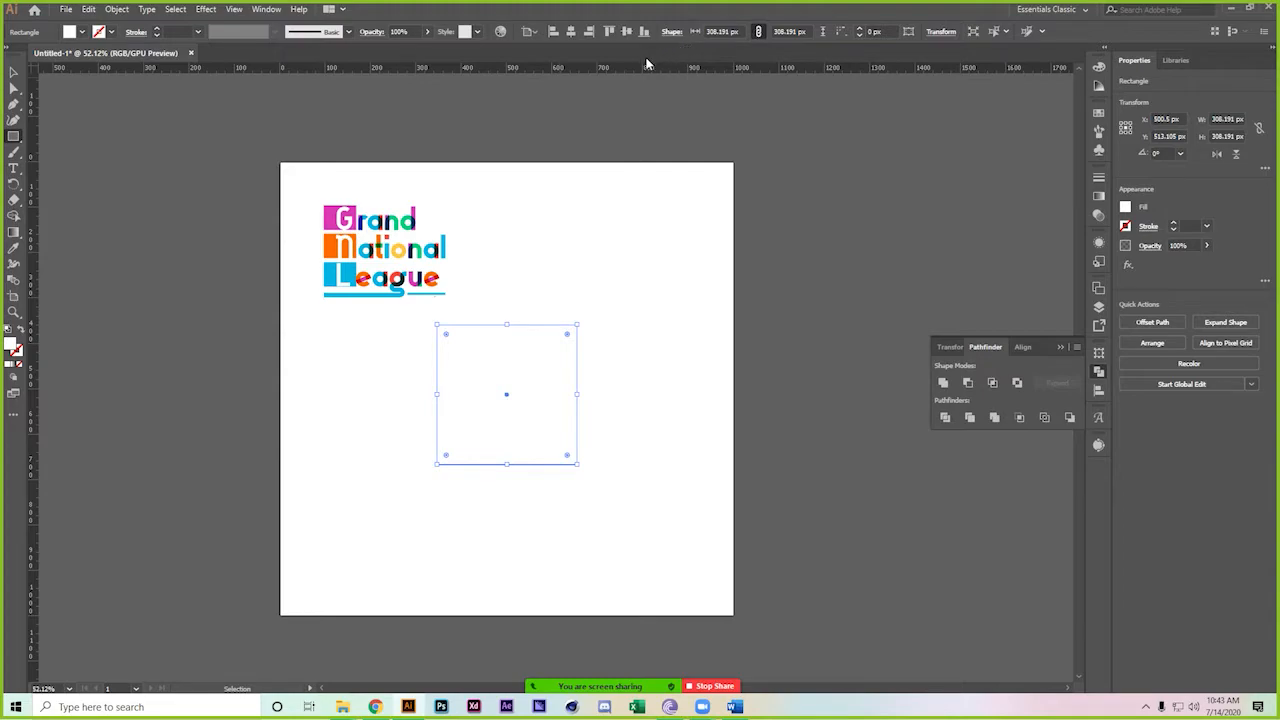
{"action": "left_click", "coordinate": [722, 31]}
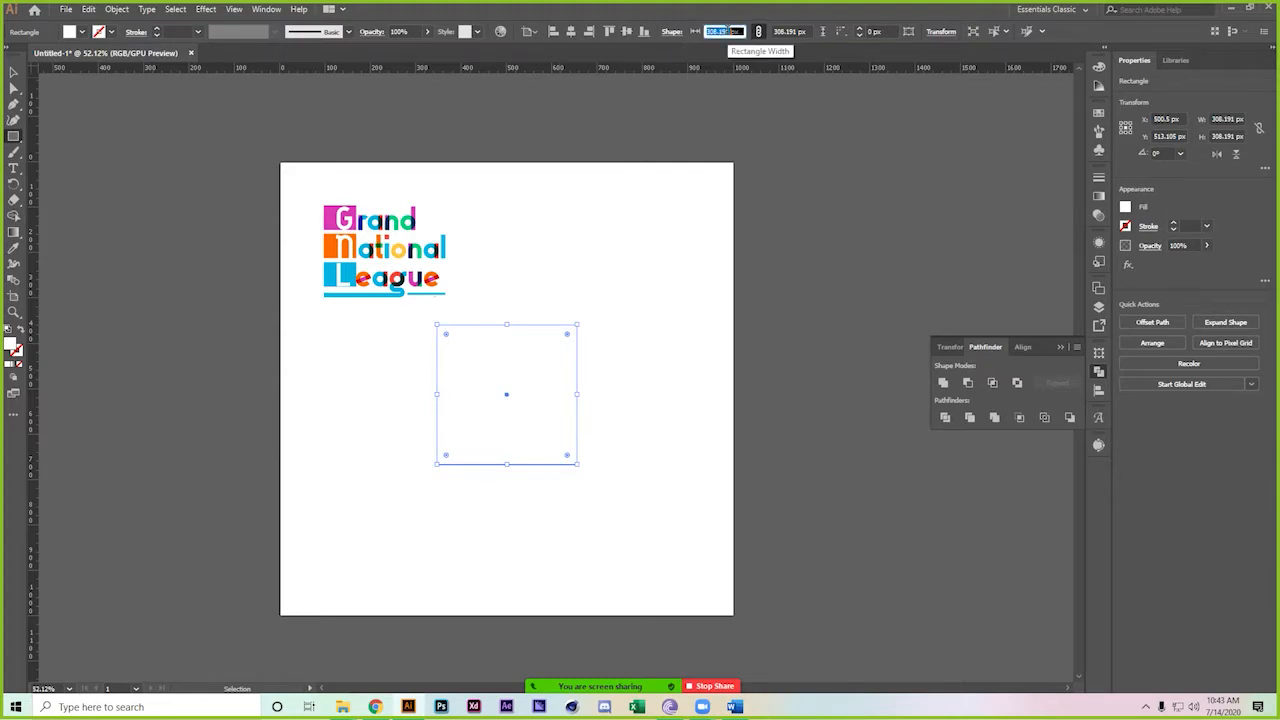
{"action": "type", "text": "250"}
{"action": "key", "text": "Return"}
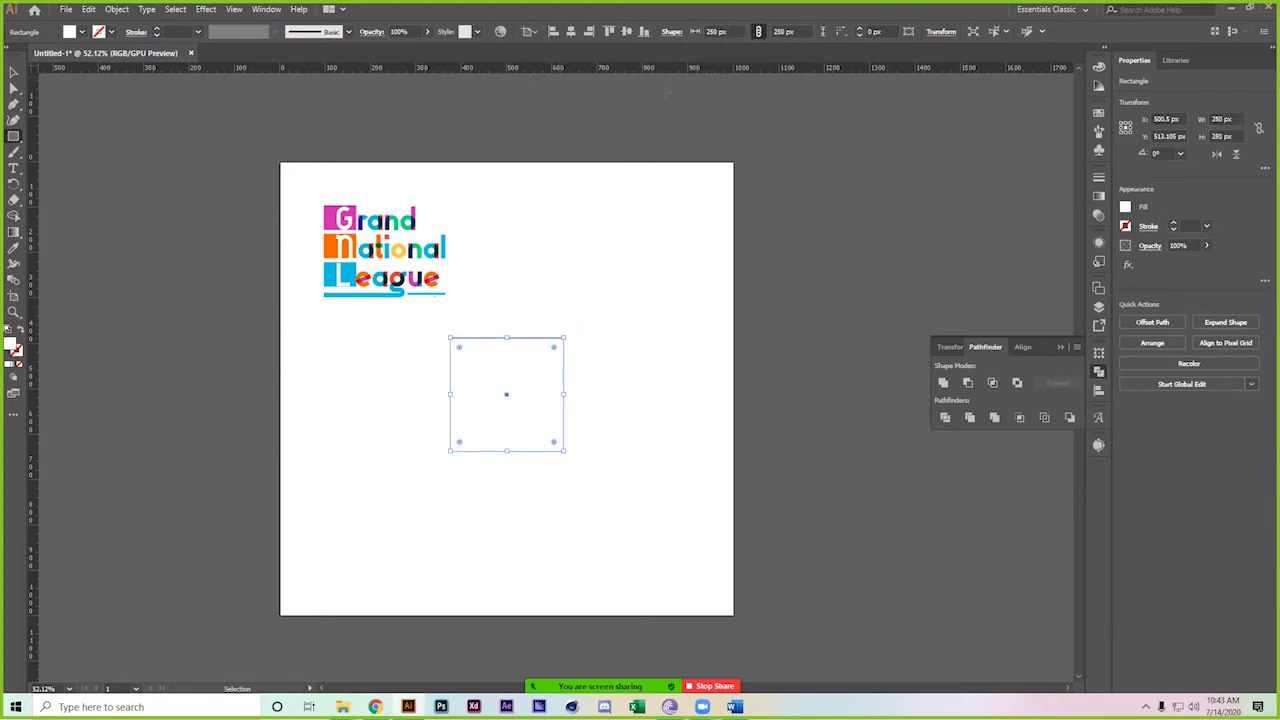
{"action": "left_click", "coordinate": [713, 31]}
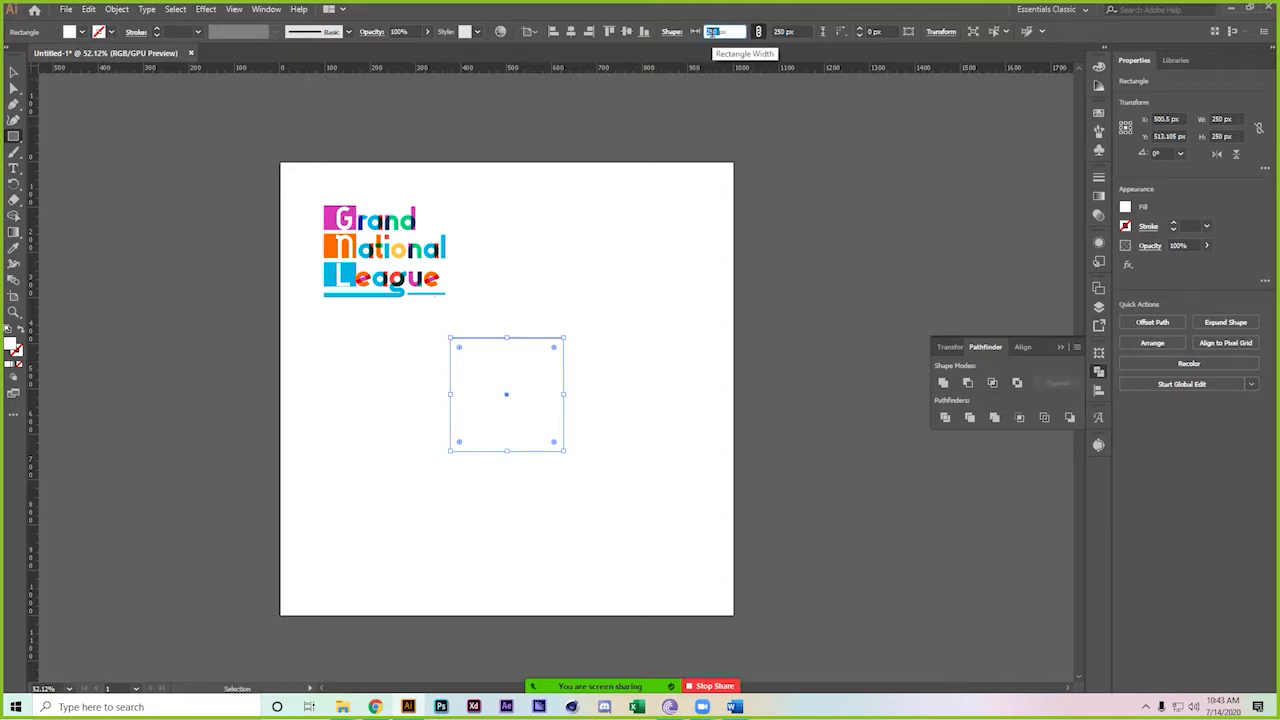
{"action": "type", "text": "500"}
{"action": "key", "text": "Return"}
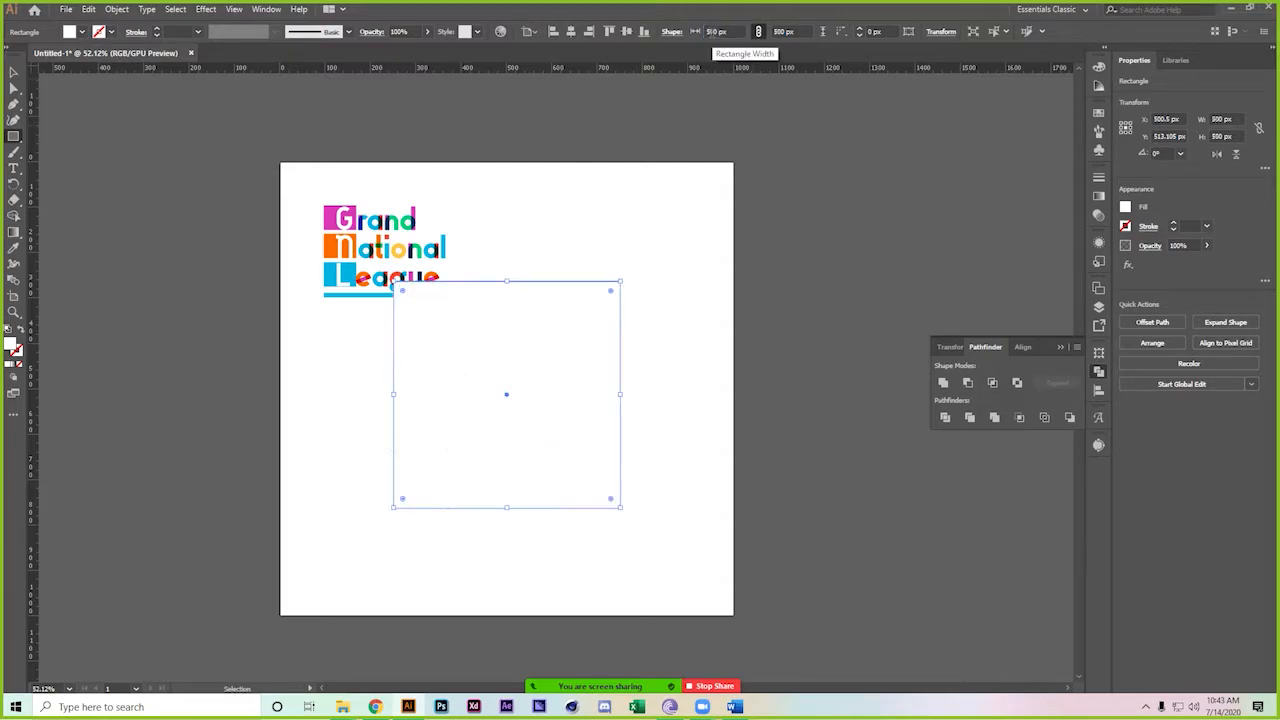
Keep the square at the artboard's top-right and fill it pure black
{"action": "left_click", "coordinate": [14, 73]}
{"action": "left_click_drag", "start_coordinate": [467, 304], "coordinate": [641, 457]}
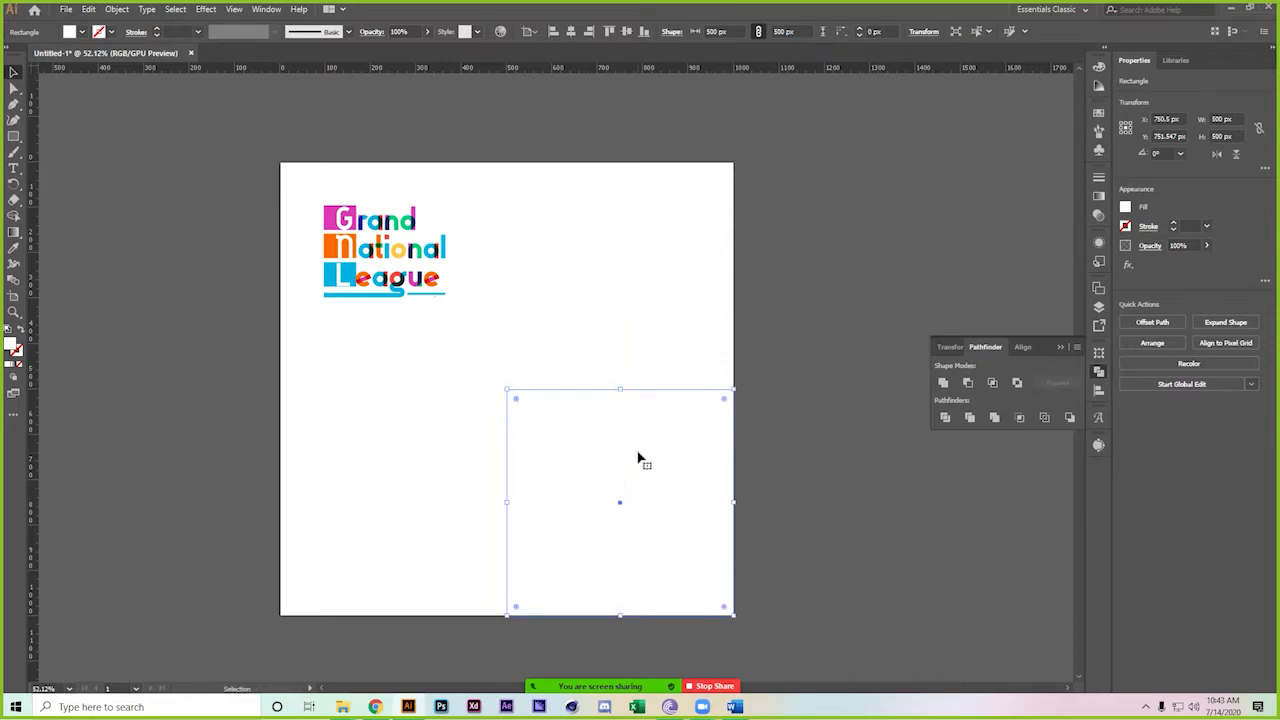
{"action": "key", "text": "ctrl+z"}
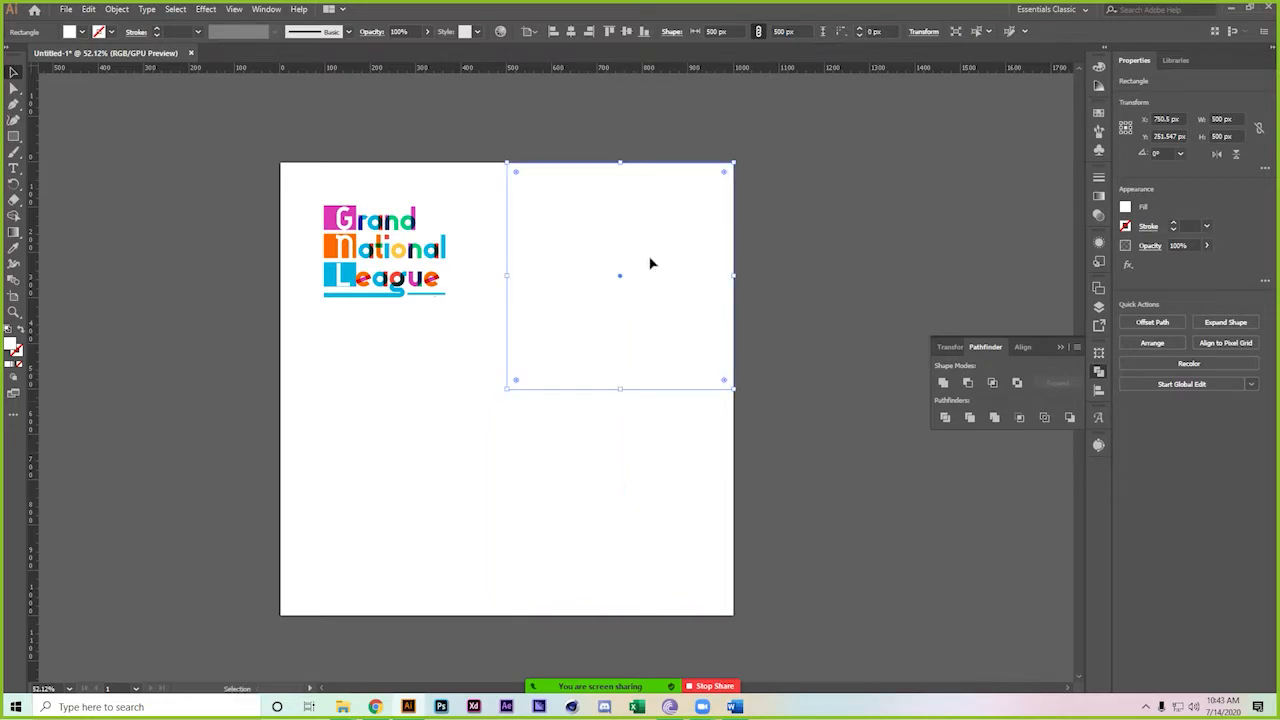
{"action": "double_click", "coordinate": [12, 346]}
{"action": "left_click_drag", "start_coordinate": [857, 349], "coordinate": [877, 357]}
{"action": "left_click", "coordinate": [1045, 191]}
Copy the black square below it and move the logo off the artboard to the left
{"action": "left_click_drag", "start_coordinate": [650, 262], "coordinate": [658, 476]}
{"action": "left_click_drag", "start_coordinate": [291, 163], "coordinate": [172, 271]}
{"action": "left_click_drag", "start_coordinate": [866, 194], "coordinate": [602, 453]}
{"action": "left_click_drag", "start_coordinate": [651, 400], "coordinate": [434, 403]}
Copy the black squares to the artboard's left edge and delete the top-right square
{"action": "left_click", "coordinate": [882, 243]}
{"action": "left_click", "coordinate": [326, 240]}
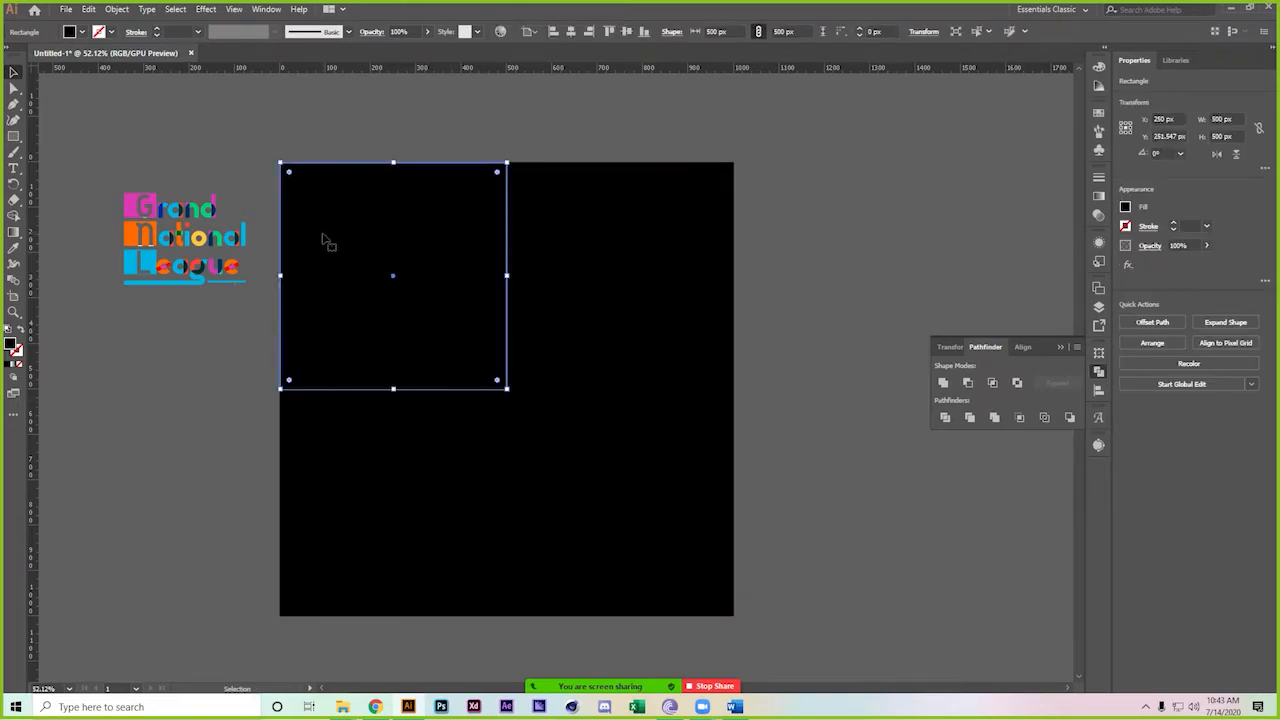
{"action": "left_click", "coordinate": [594, 277]}
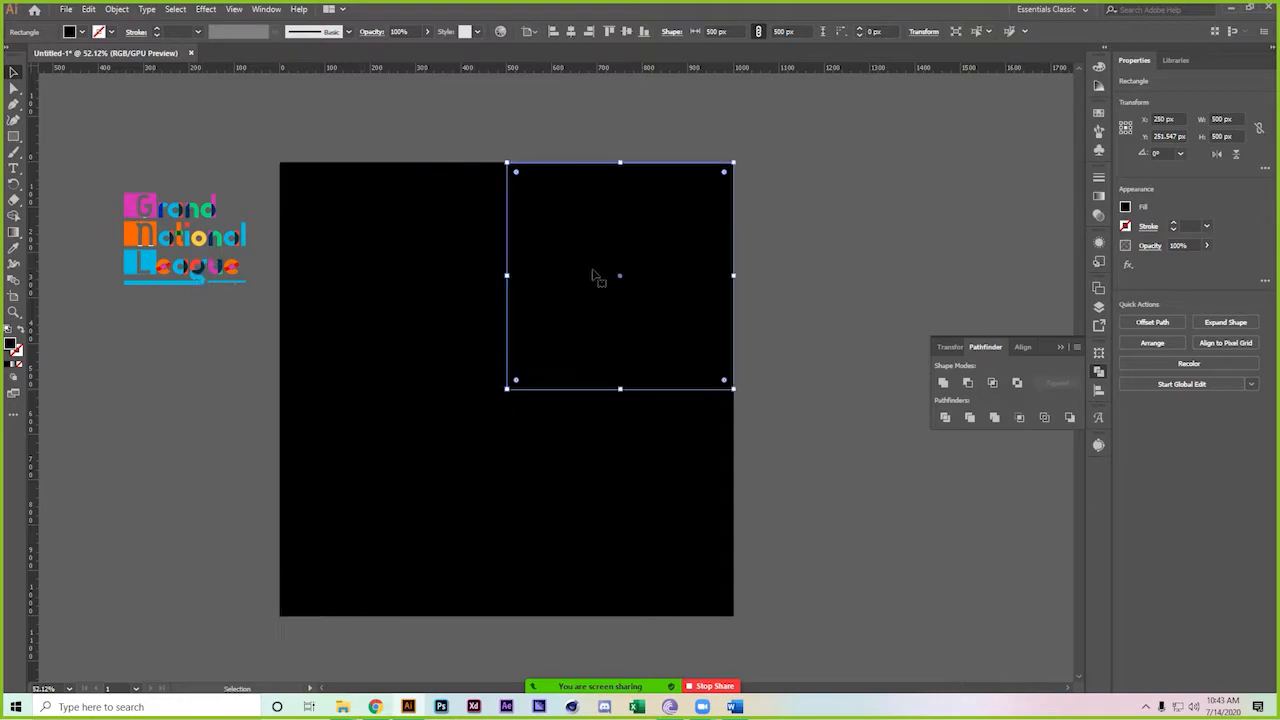
{"action": "key", "text": "Delete"}
Recolour the bottom-left square a vivid yellow-green
{"action": "left_click", "coordinate": [413, 479]}
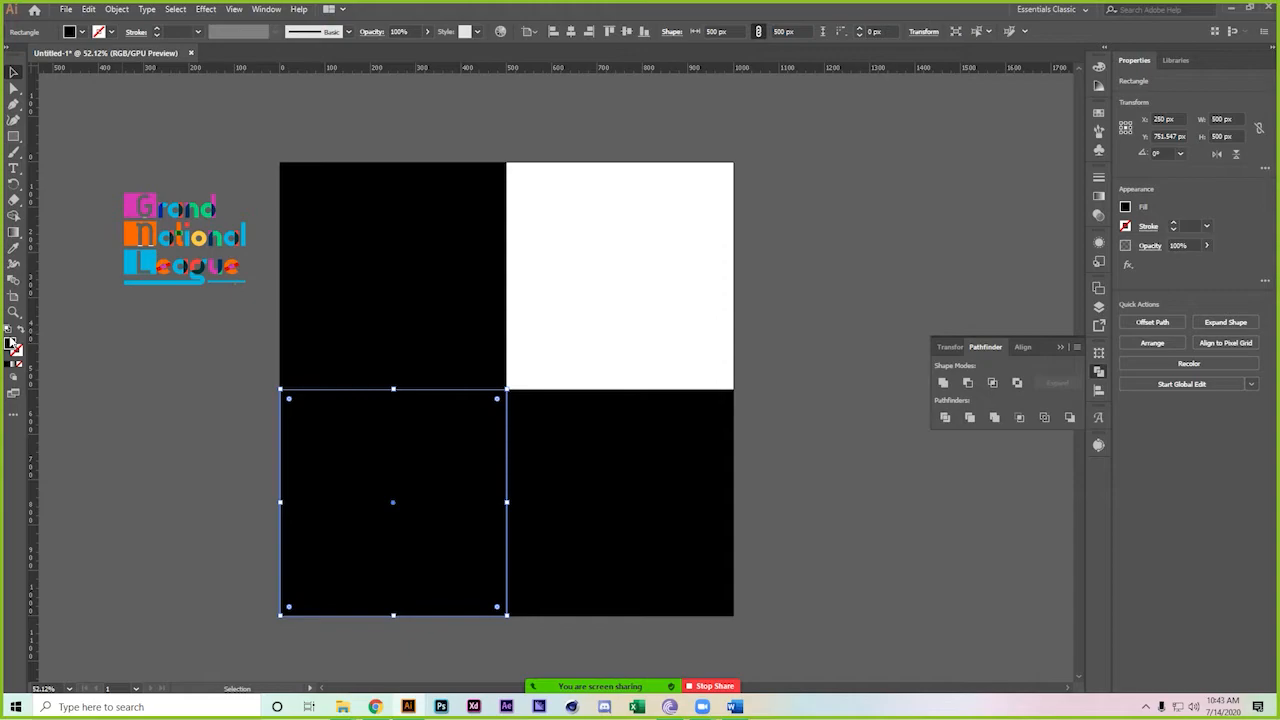
{"action": "double_click", "coordinate": [13, 344]}
{"action": "left_click_drag", "start_coordinate": [905, 285], "coordinate": [897, 322]}
{"action": "left_click", "coordinate": [862, 279]}
{"action": "left_click", "coordinate": [842, 231]}
{"action": "mouse_move", "coordinate": [842, 231]}
{"action": "left_mouse_down"}
{"action": "mouse_move", "coordinate": [797, 226]}
{"action": "mouse_move", "coordinate": [851, 237]}
{"action": "mouse_move", "coordinate": [851, 203]}
{"action": "mouse_move", "coordinate": [786, 187]}
{"action": "mouse_move", "coordinate": [836, 186]}
{"action": "left_mouse_up"}
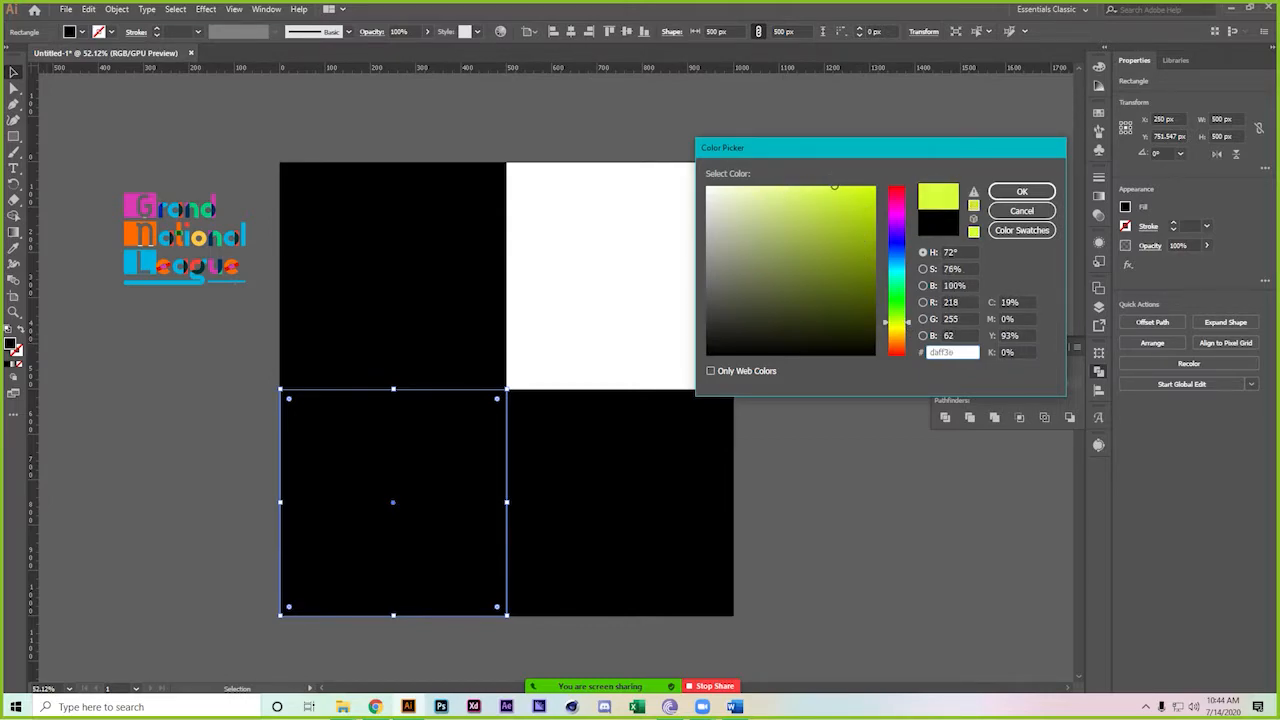
{"action": "left_click", "coordinate": [1001, 192]}
Recolour the bottom-right square teal
{"action": "left_click", "coordinate": [690, 468]}
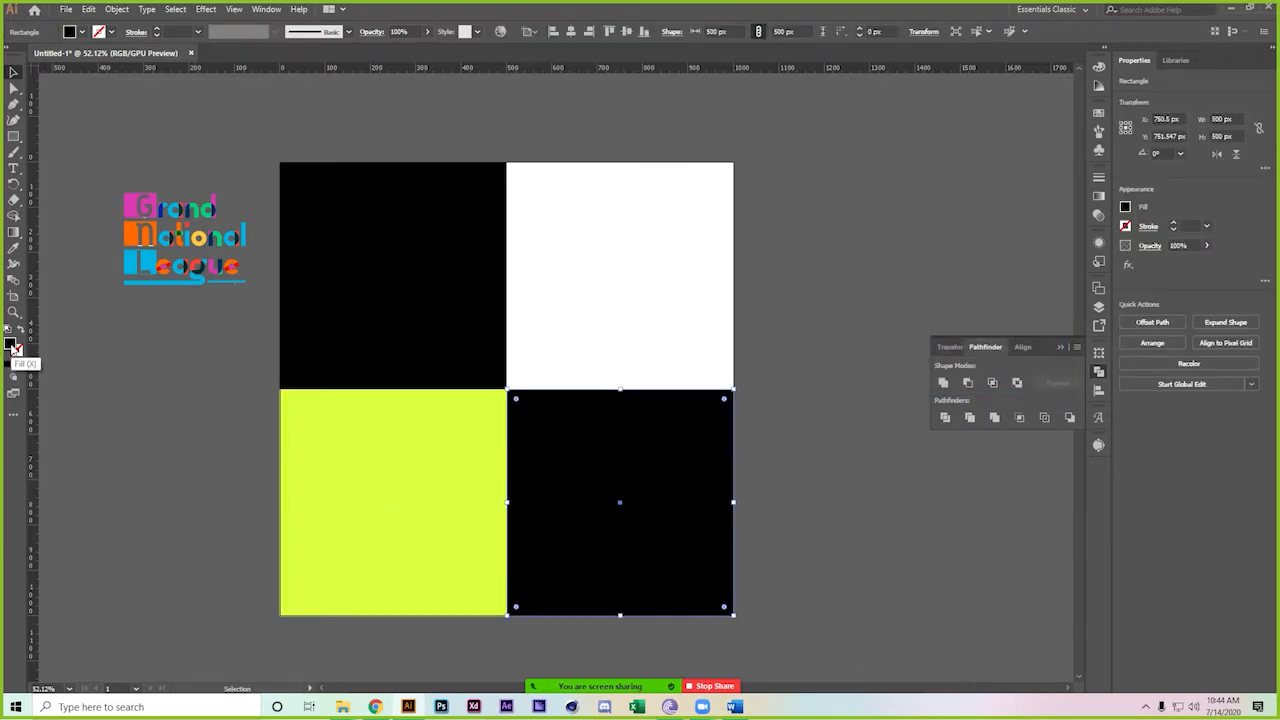
{"action": "double_click", "coordinate": [12, 345]}
{"action": "left_click", "coordinate": [904, 292]}
{"action": "mouse_move", "coordinate": [848, 259]}
{"action": "left_mouse_down"}
{"action": "mouse_move", "coordinate": [827, 244]}
{"action": "mouse_move", "coordinate": [831, 207]}
{"action": "left_mouse_up"}
{"action": "left_click", "coordinate": [903, 276]}
{"action": "left_click", "coordinate": [1021, 191]}
Duplicate the logo, make the copy black, and place it on the white square
{"action": "left_click", "coordinate": [162, 210]}
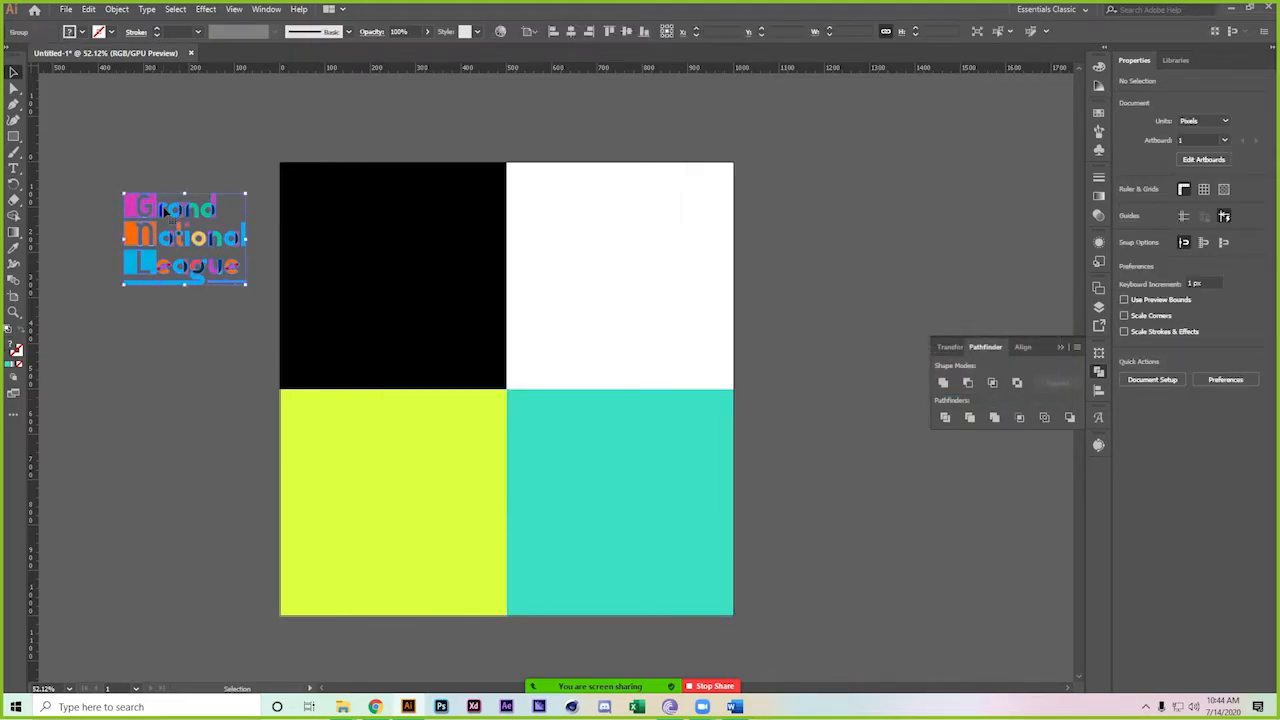
{"action": "left_click_drag", "start_coordinate": [162, 210], "coordinate": [165, 376]}
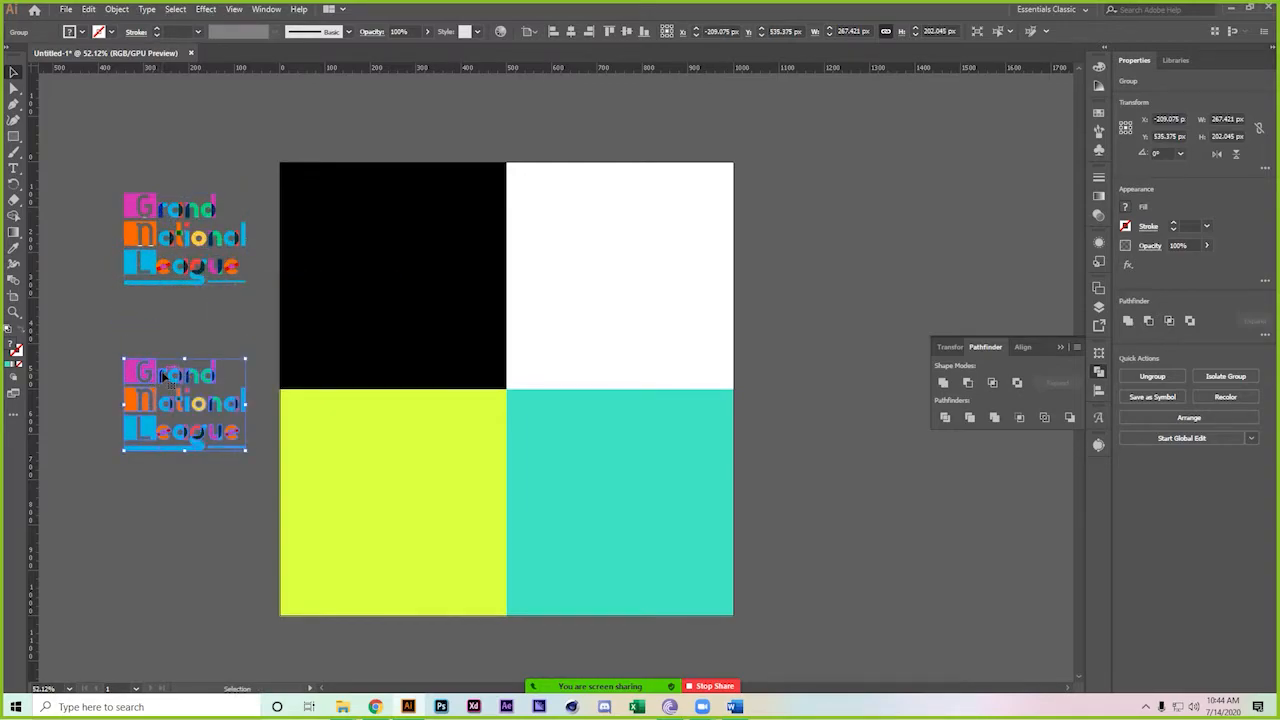
{"action": "double_click", "coordinate": [16, 348]}
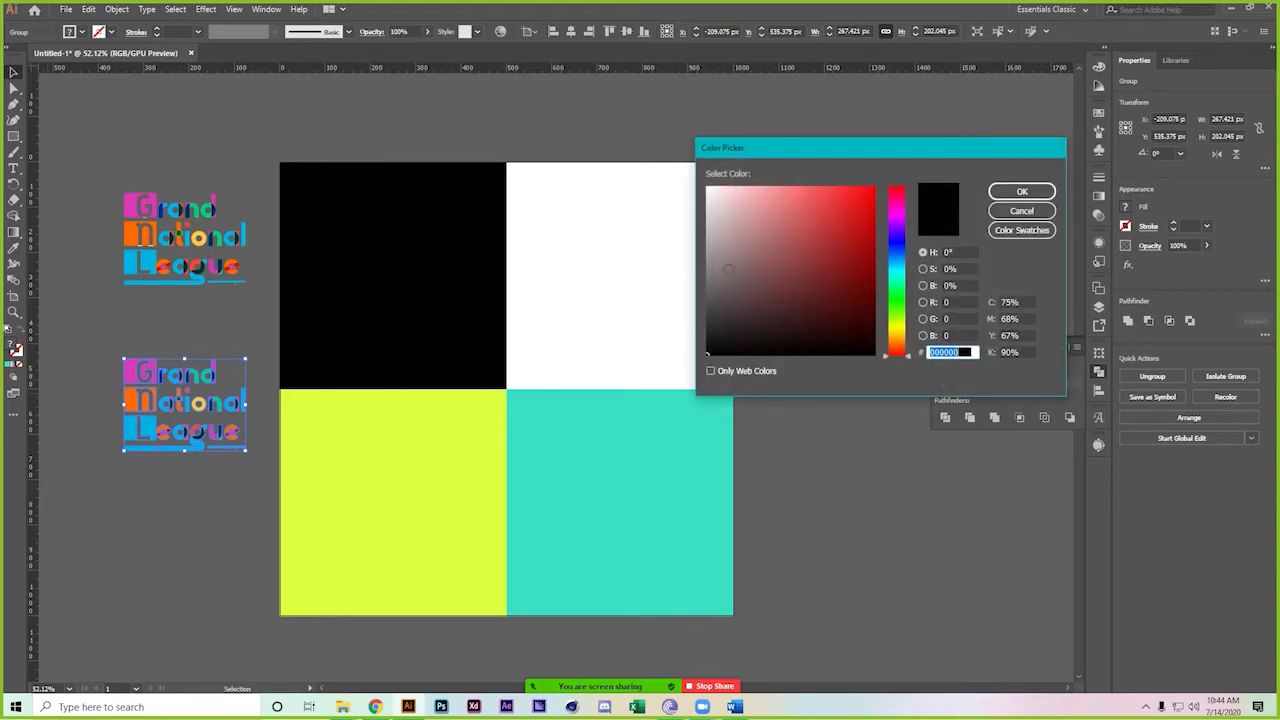
{"action": "left_click", "coordinate": [1022, 191]}
{"action": "left_click", "coordinate": [137, 529]}
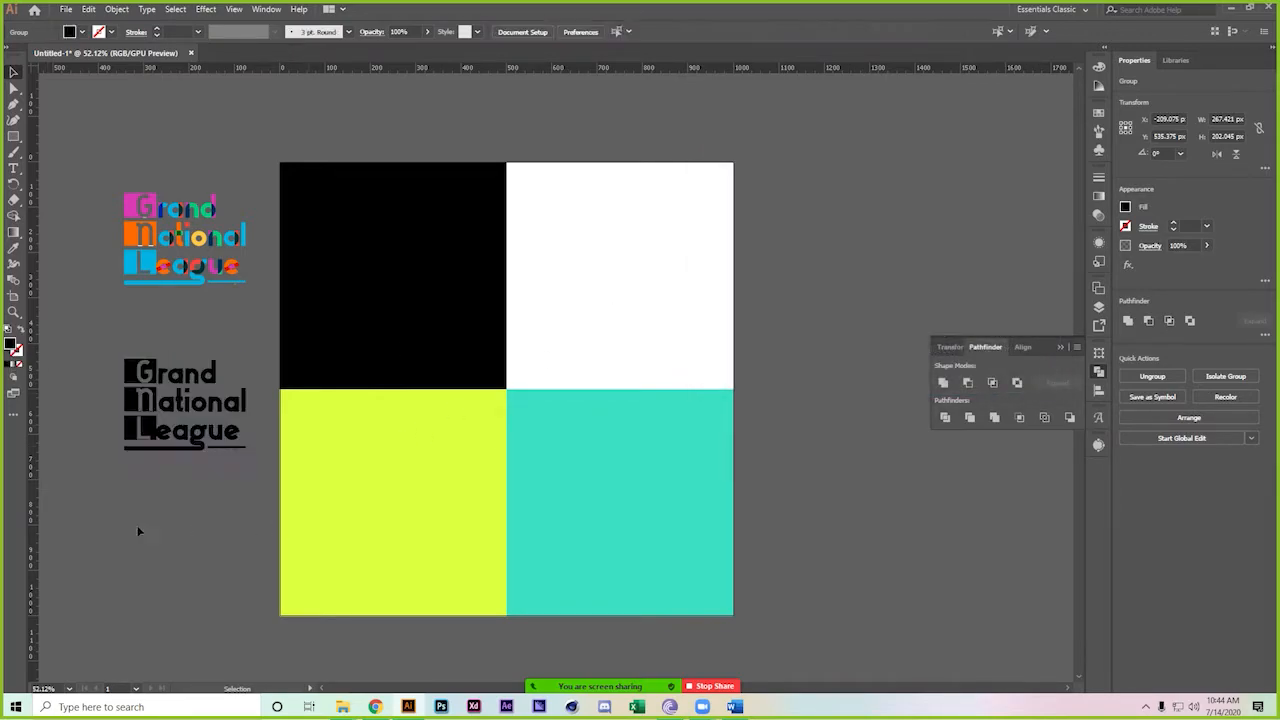
{"action": "left_click", "coordinate": [170, 450]}
{"action": "left_click_drag", "start_coordinate": [201, 436], "coordinate": [632, 305]}
{"action": "left_click", "coordinate": [815, 275]}
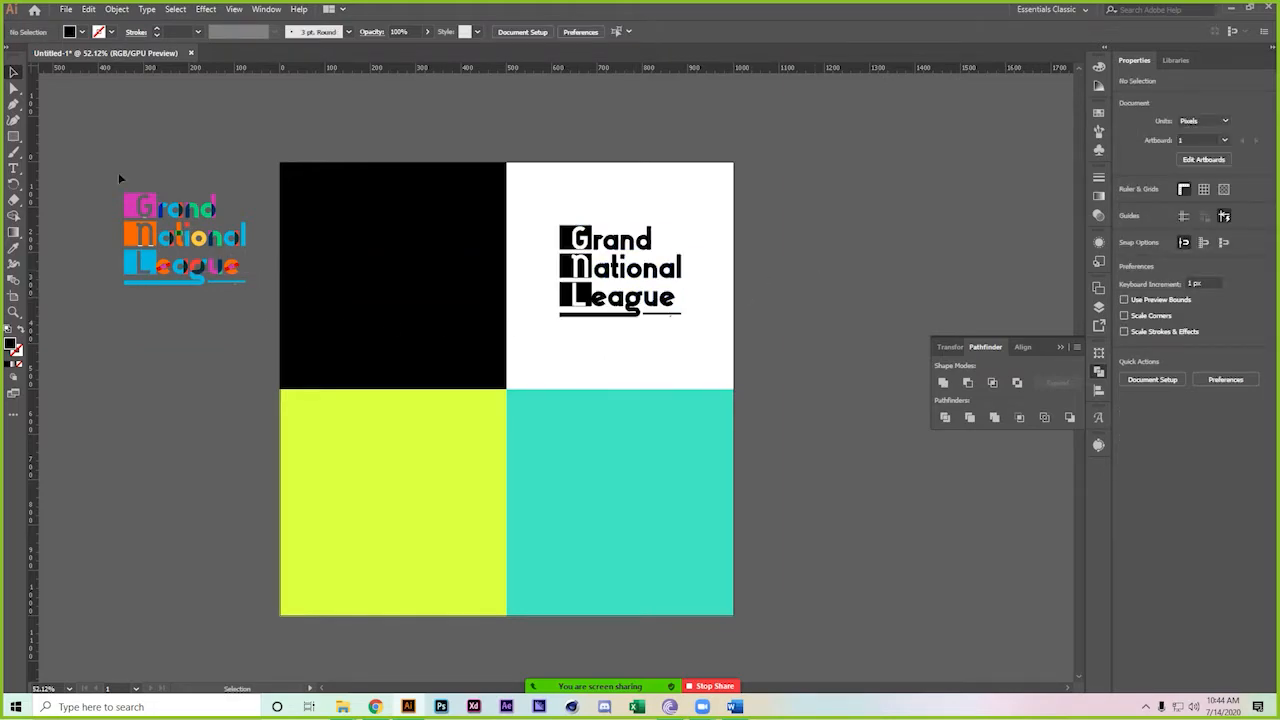
Make a white copy of the logo and place it on the black square
{"action": "left_click_drag", "start_coordinate": [205, 242], "coordinate": [398, 262]}
{"action": "key", "text": "ctrl+z"}
{"action": "left_click_drag", "start_coordinate": [203, 364], "coordinate": [203, 410]}
{"action": "left_click", "coordinate": [190, 363]}
{"action": "left_click", "coordinate": [190, 517]}
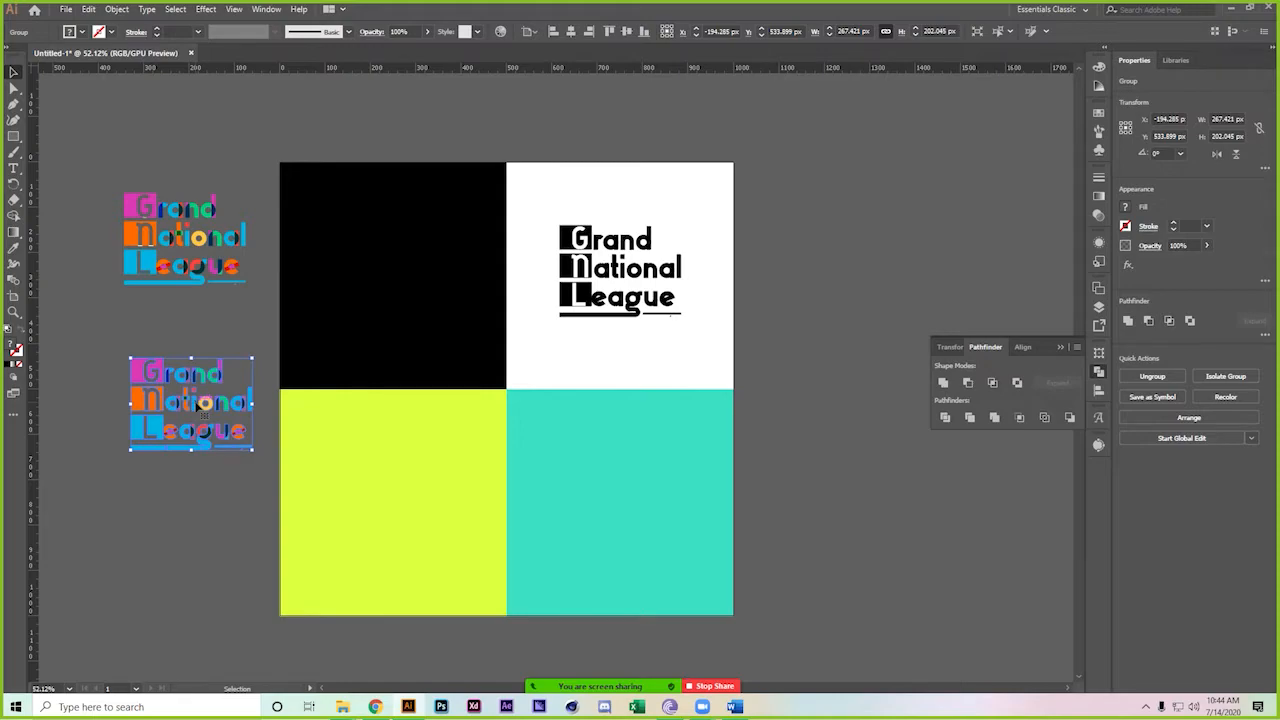
{"action": "left_click_drag", "start_coordinate": [218, 398], "coordinate": [218, 403]}
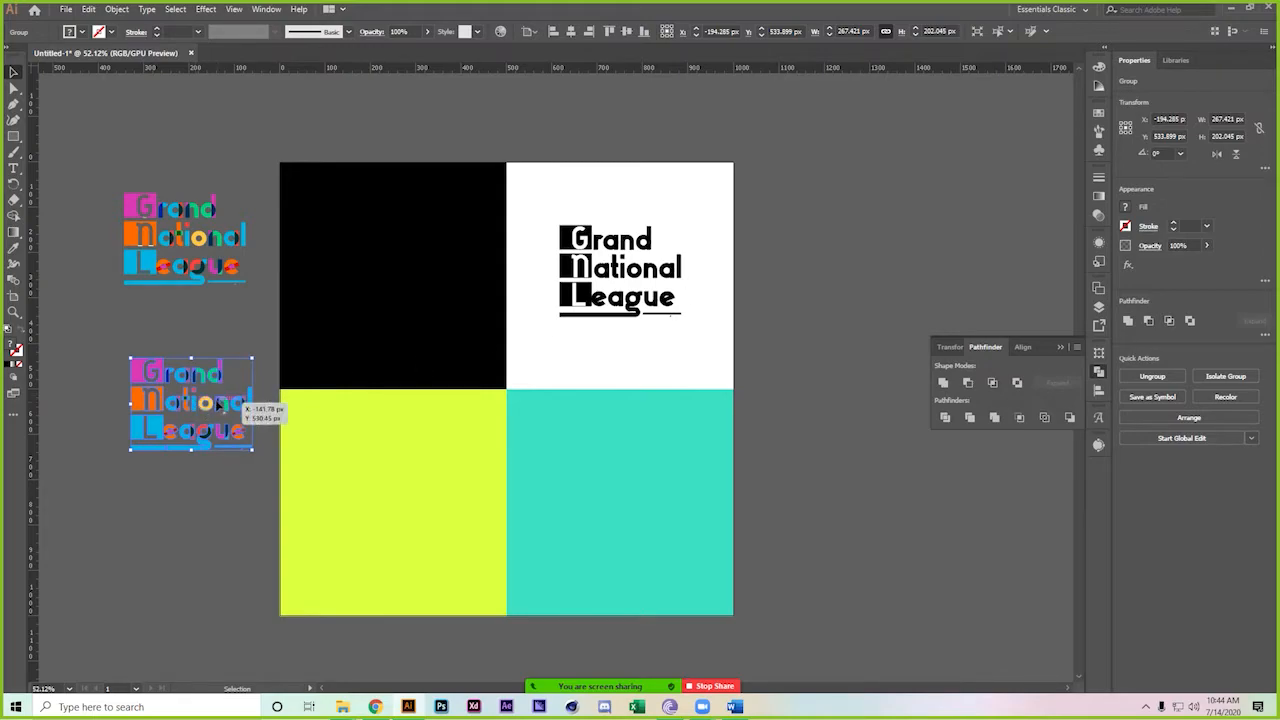
{"action": "double_click", "coordinate": [14, 347]}
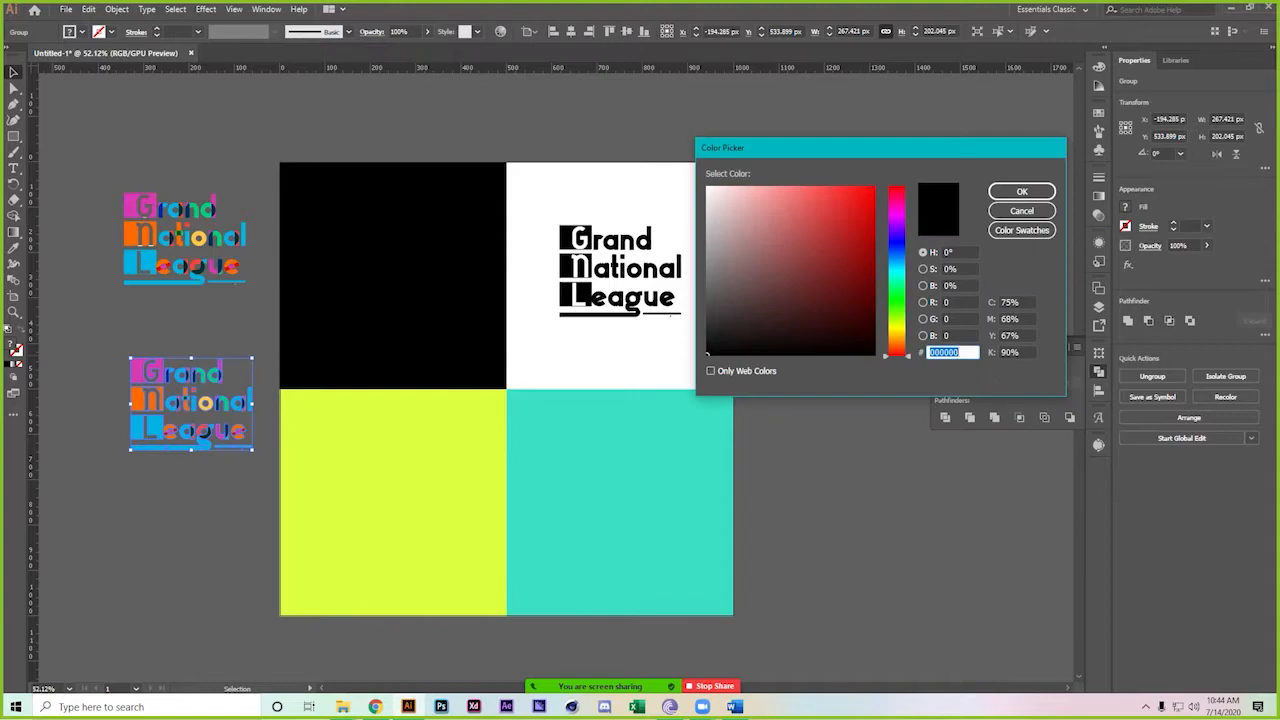
{"action": "left_click", "coordinate": [1022, 191]}
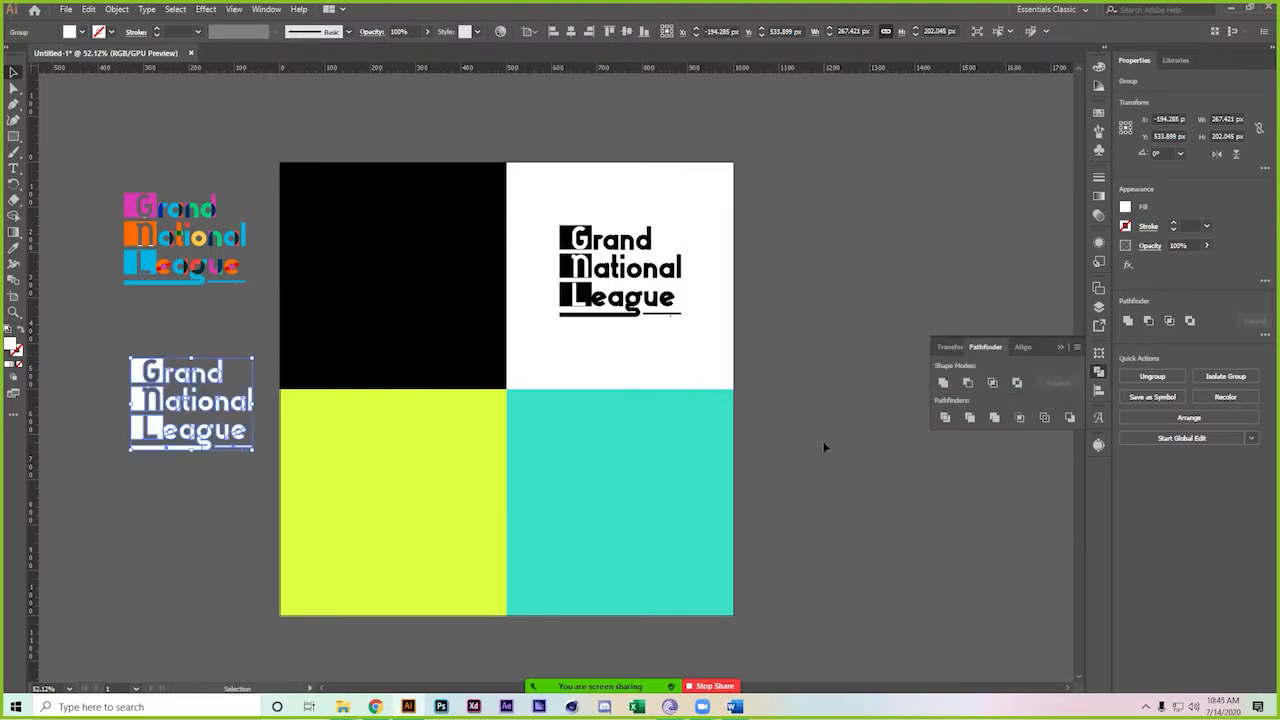
{"action": "left_click", "coordinate": [193, 457]}
{"action": "left_click_drag", "start_coordinate": [197, 410], "coordinate": [415, 266]}
{"action": "left_click", "coordinate": [183, 429]}
Move the coloured logo onto the yellow-green square
{"action": "left_click", "coordinate": [229, 240]}
{"action": "left_click_drag", "start_coordinate": [229, 240], "coordinate": [640, 503]}
{"action": "left_click", "coordinate": [824, 496]}
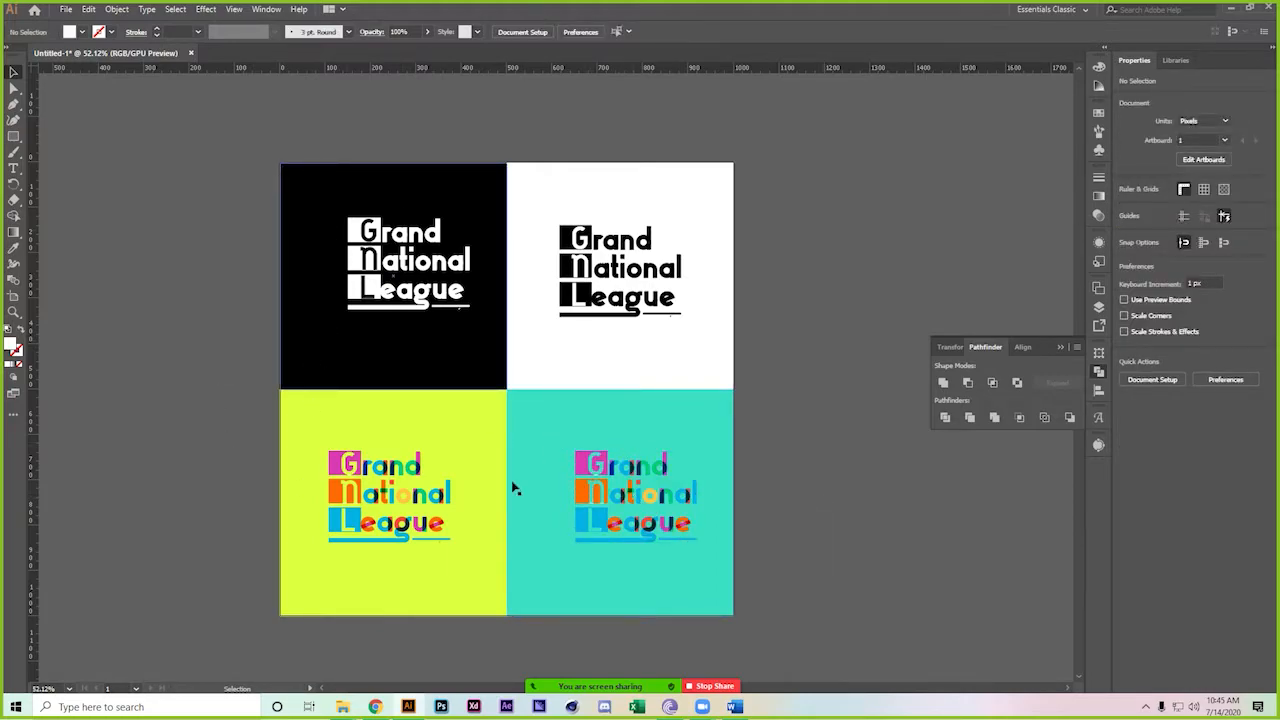
Zoom into the teal square's logo and eyedropper the G's sliver magenta to match its block
{"action": "key", "text": "z"}
{"action": "left_click_drag", "start_coordinate": [637, 497], "coordinate": [972, 708]}
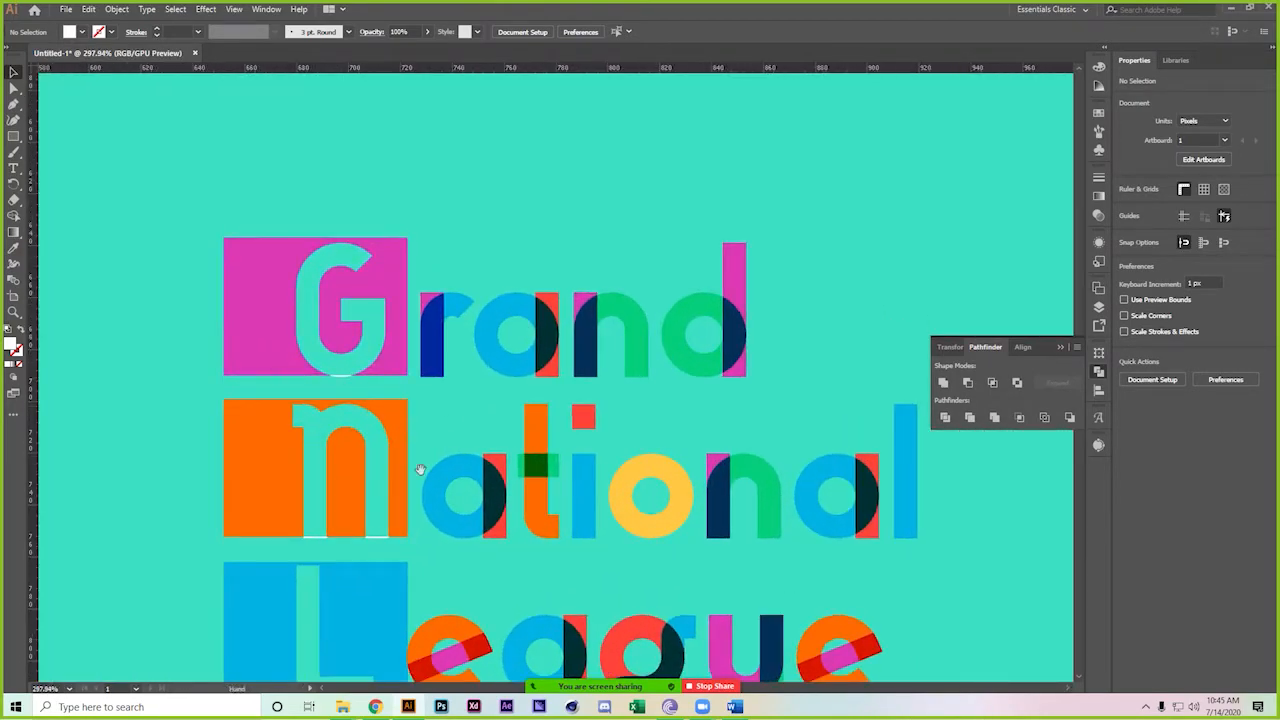
{"action": "left_click_drag", "start_coordinate": [400, 443], "coordinate": [536, 327]}
{"action": "left_click_drag", "start_coordinate": [410, 193], "coordinate": [531, 297]}
{"action": "key", "text": "v"}
{"action": "left_click", "coordinate": [449, 231]}
{"action": "double_click", "coordinate": [449, 231]}
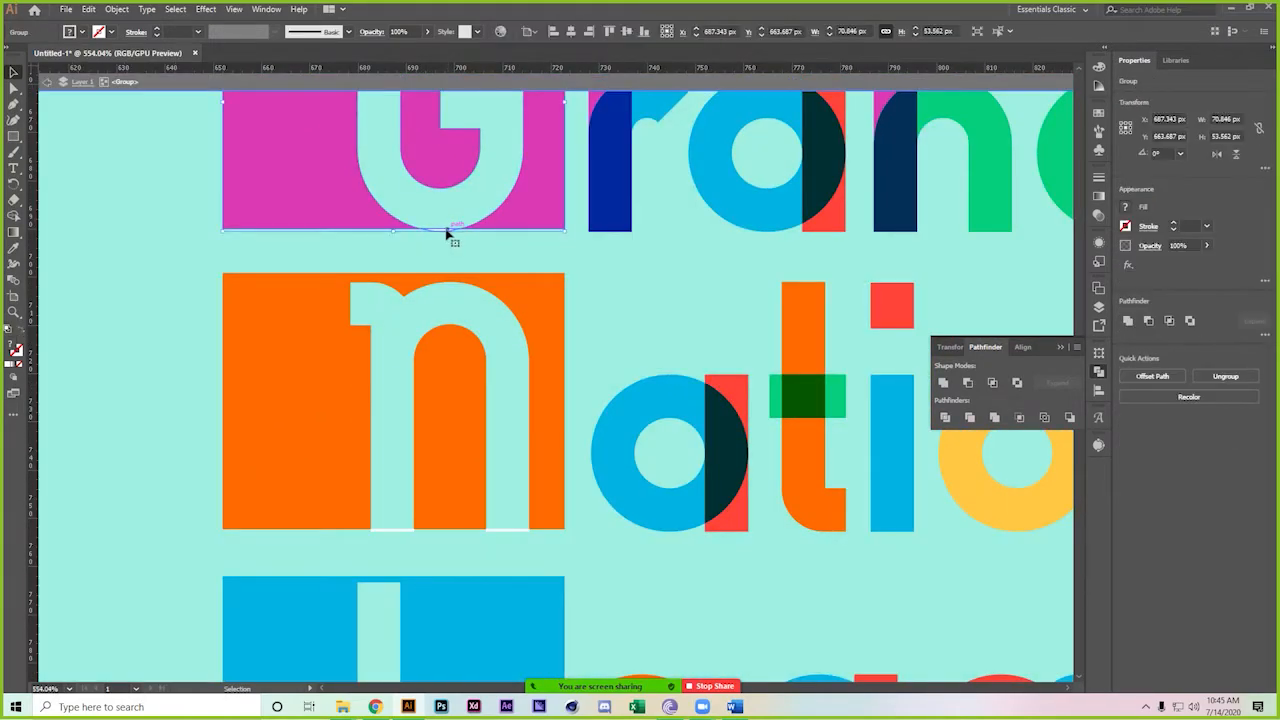
{"action": "double_click", "coordinate": [446, 232]}
{"action": "left_click", "coordinate": [14, 248]}
{"action": "left_click", "coordinate": [284, 162]}
{"action": "key", "text": "v"}
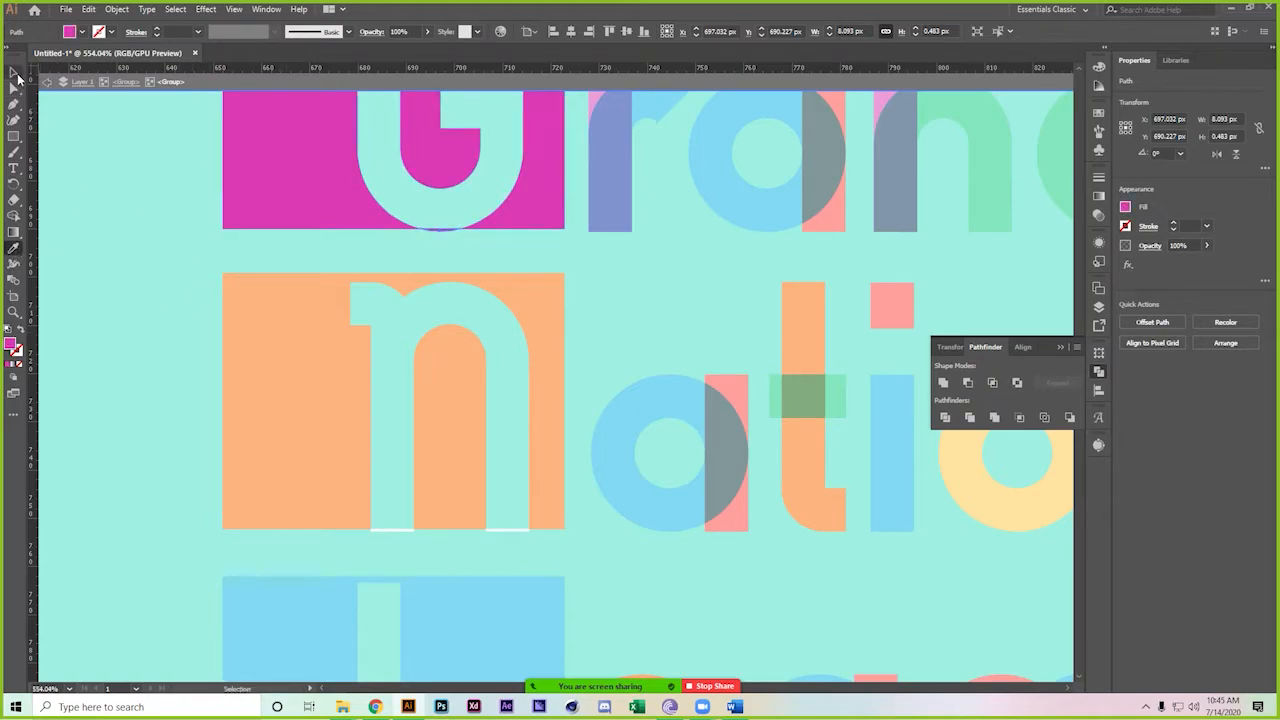
{"action": "key", "text": "Escape"}
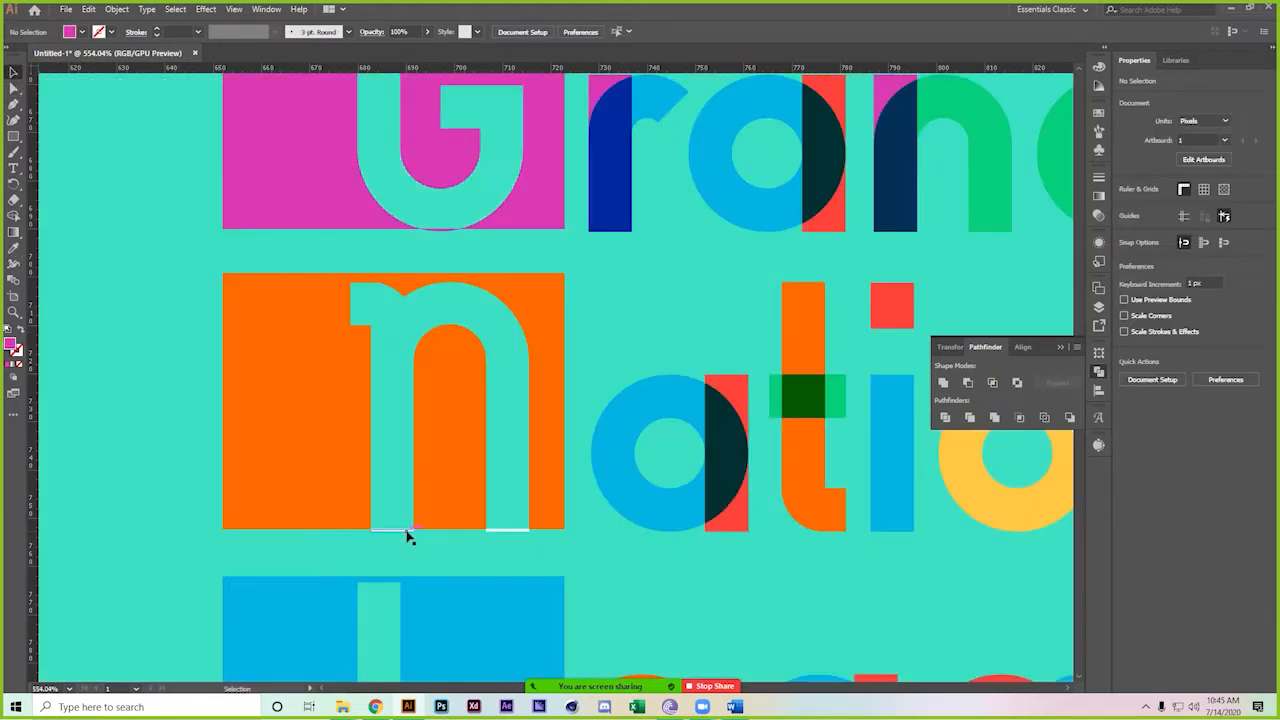
Select both slivers under the n's legs and eyedropper them orange from the n's tile
{"action": "double_click", "coordinate": [408, 535]}
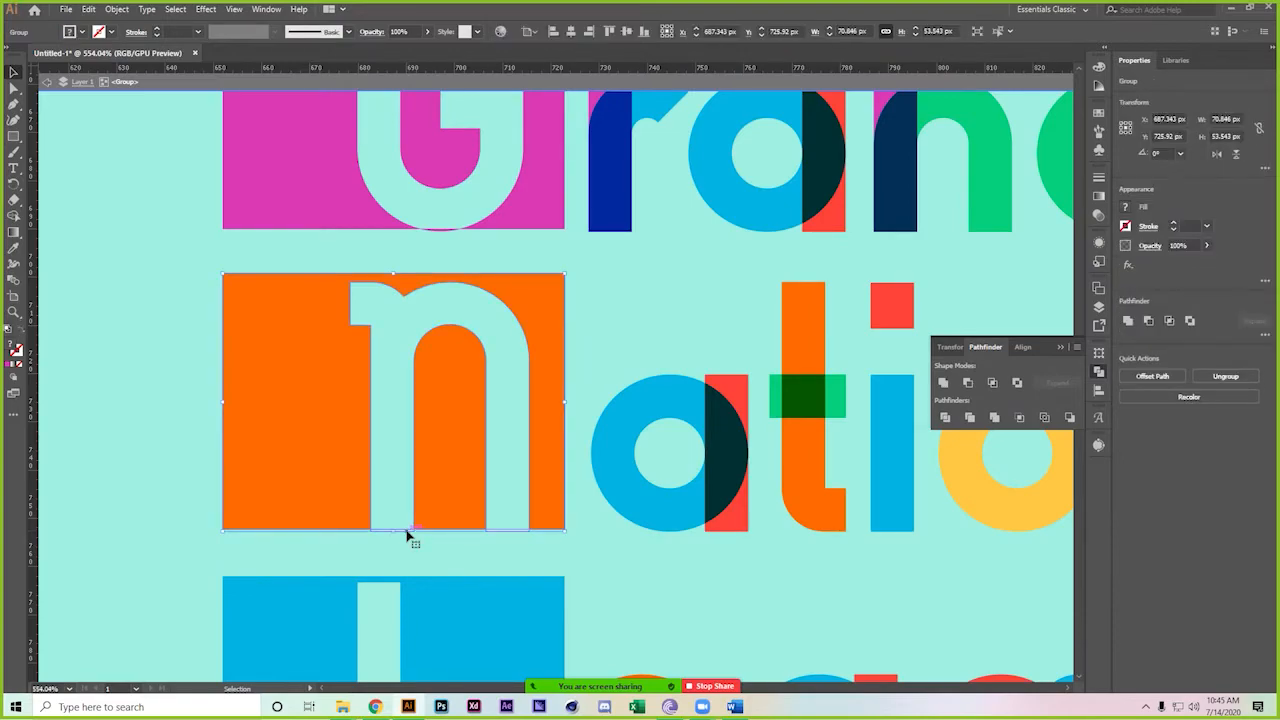
{"action": "double_click", "coordinate": [404, 536]}
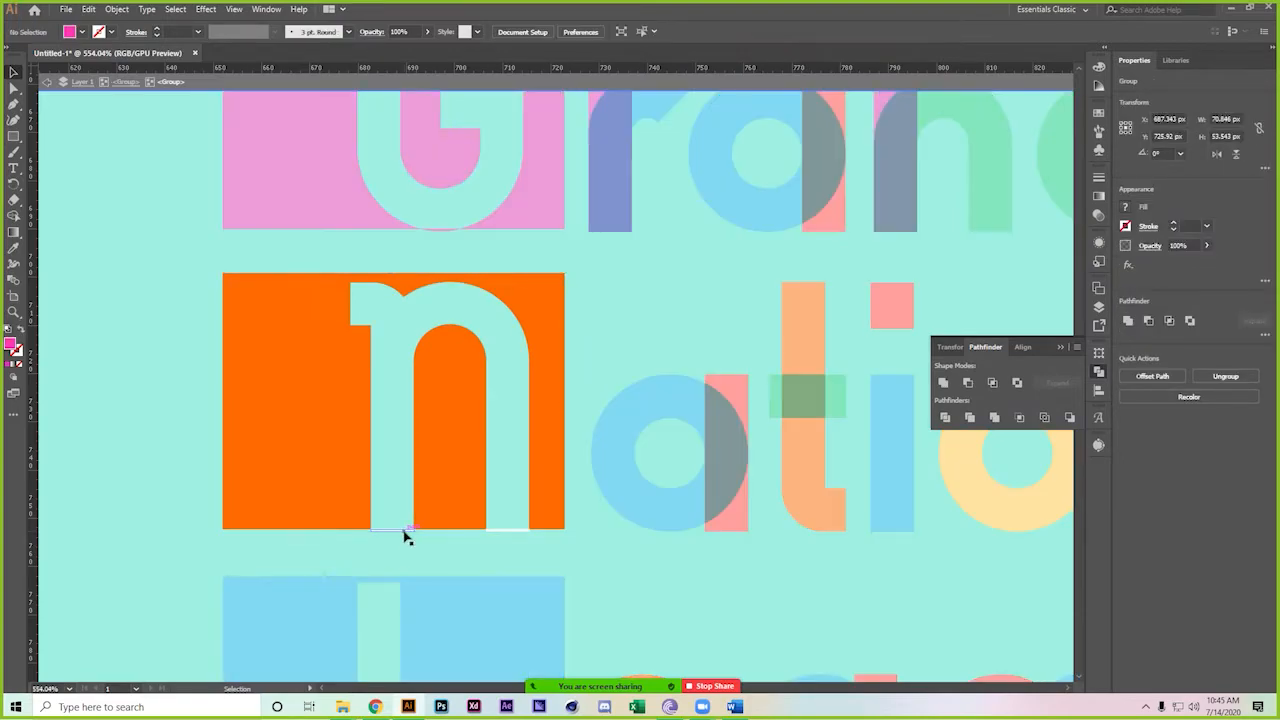
{"action": "left_click", "coordinate": [508, 530], "text": "shift"}
{"action": "key", "text": "i"}
{"action": "left_click", "coordinate": [275, 380]}
{"action": "key", "text": "v"}
{"action": "left_click", "coordinate": [195, 234]}
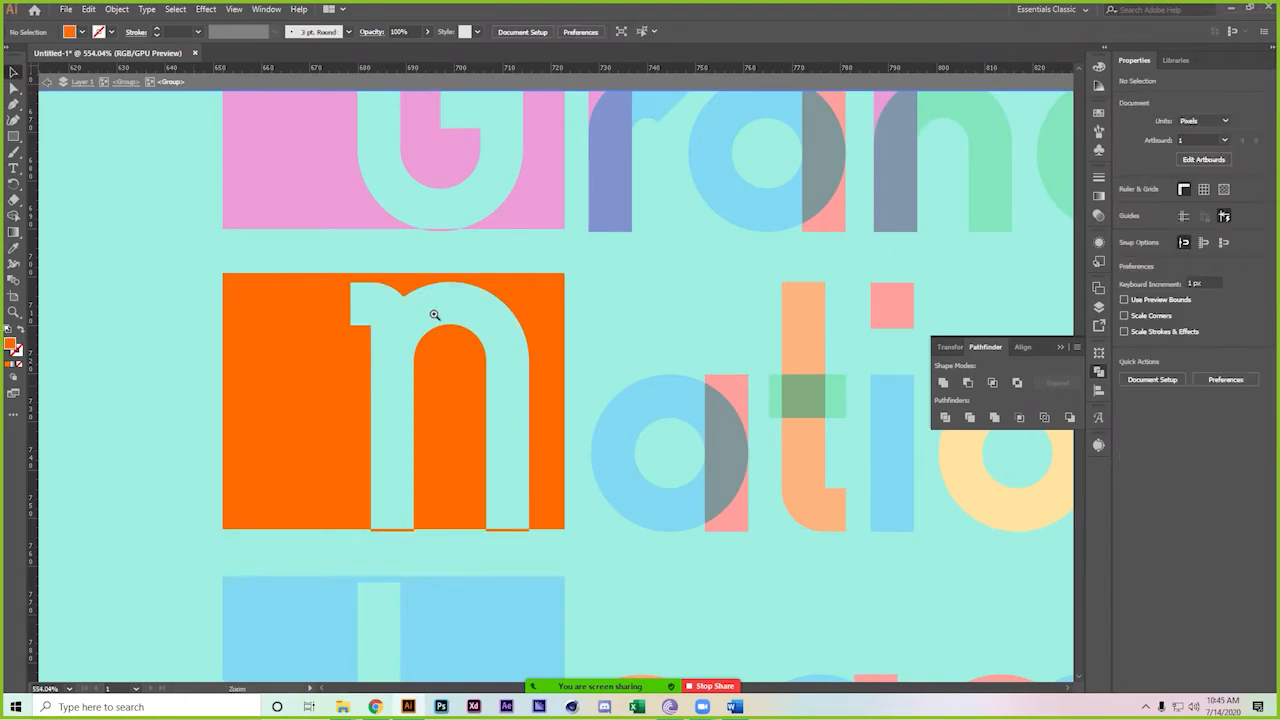
{"action": "left_click_drag", "start_coordinate": [438, 314], "coordinate": [226, 286]}
Exit Isolation Mode and zoom out to see the whole four-tile board
{"action": "double_click", "coordinate": [1014, 529]}
{"action": "left_click_drag", "start_coordinate": [1014, 529], "coordinate": [733, 473]}
{"action": "left_click_drag", "start_coordinate": [733, 473], "coordinate": [493, 434]}
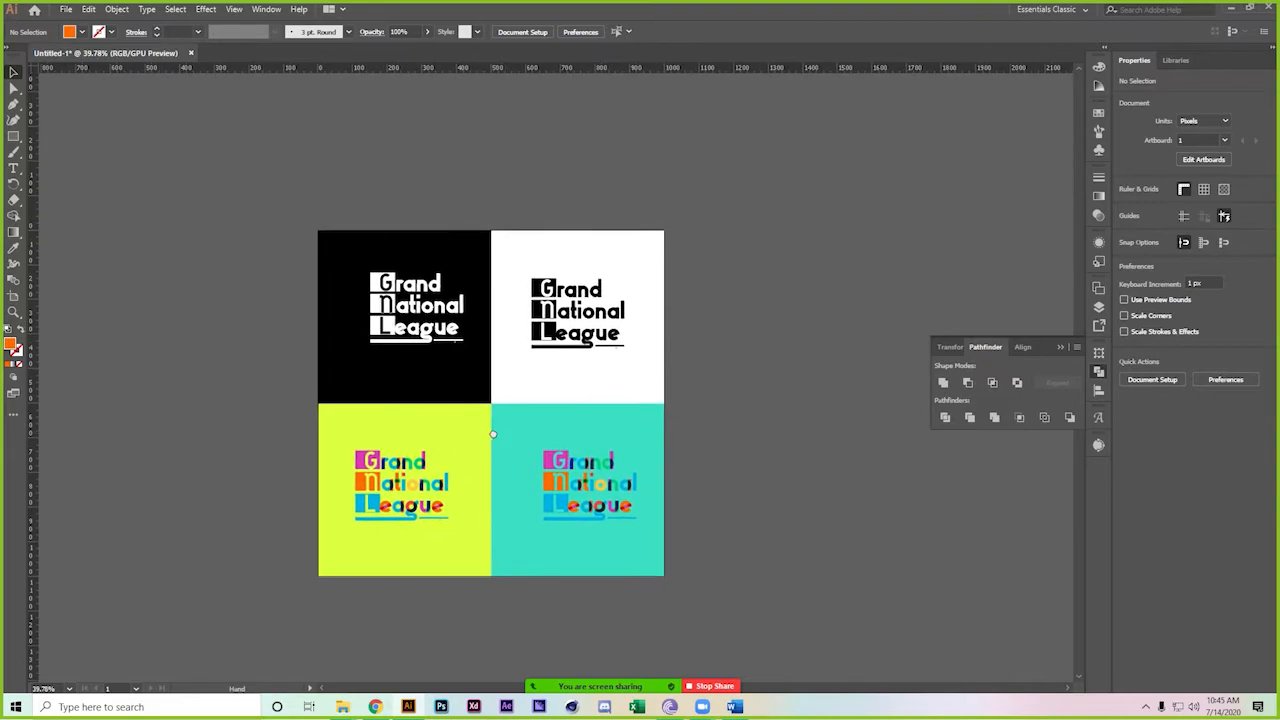
Test horizontal and vertical artboard alignment on the top two logos, undoing both
{"action": "left_click", "coordinate": [385, 305]}
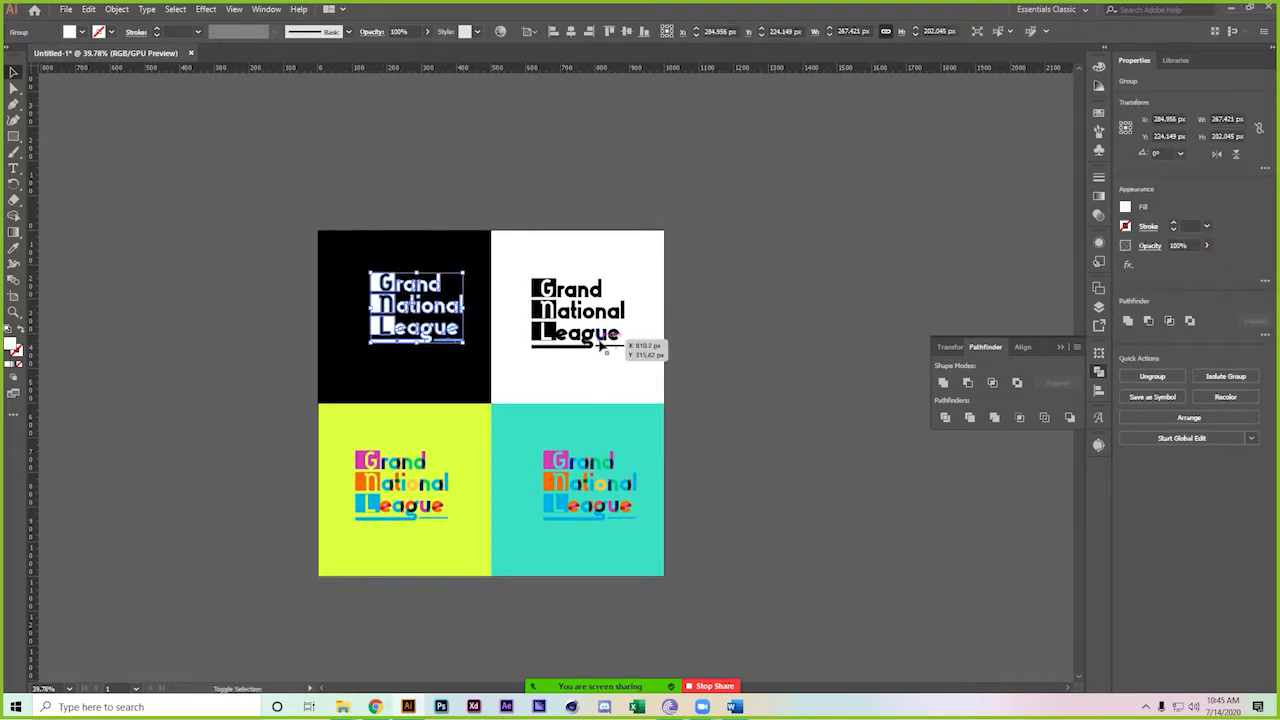
{"action": "left_click", "coordinate": [562, 309], "text": "shift"}
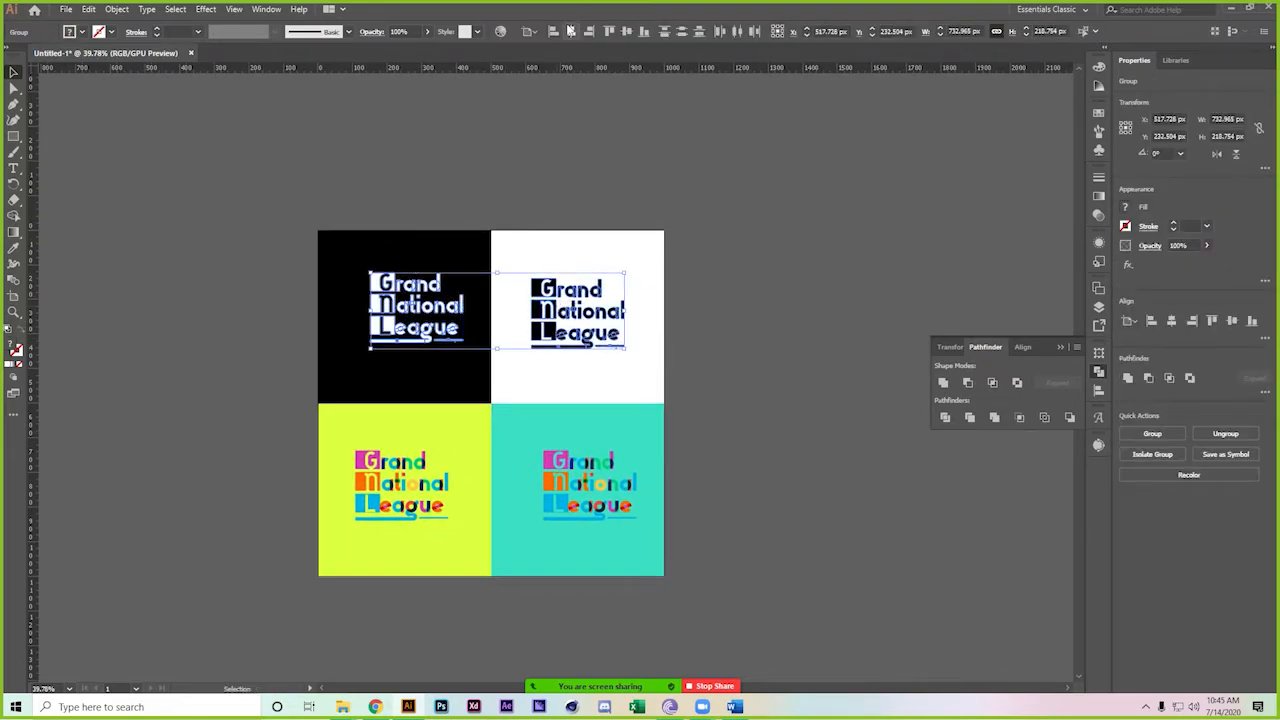
{"action": "left_click", "coordinate": [571, 31]}
{"action": "key", "text": "ctrl+z"}
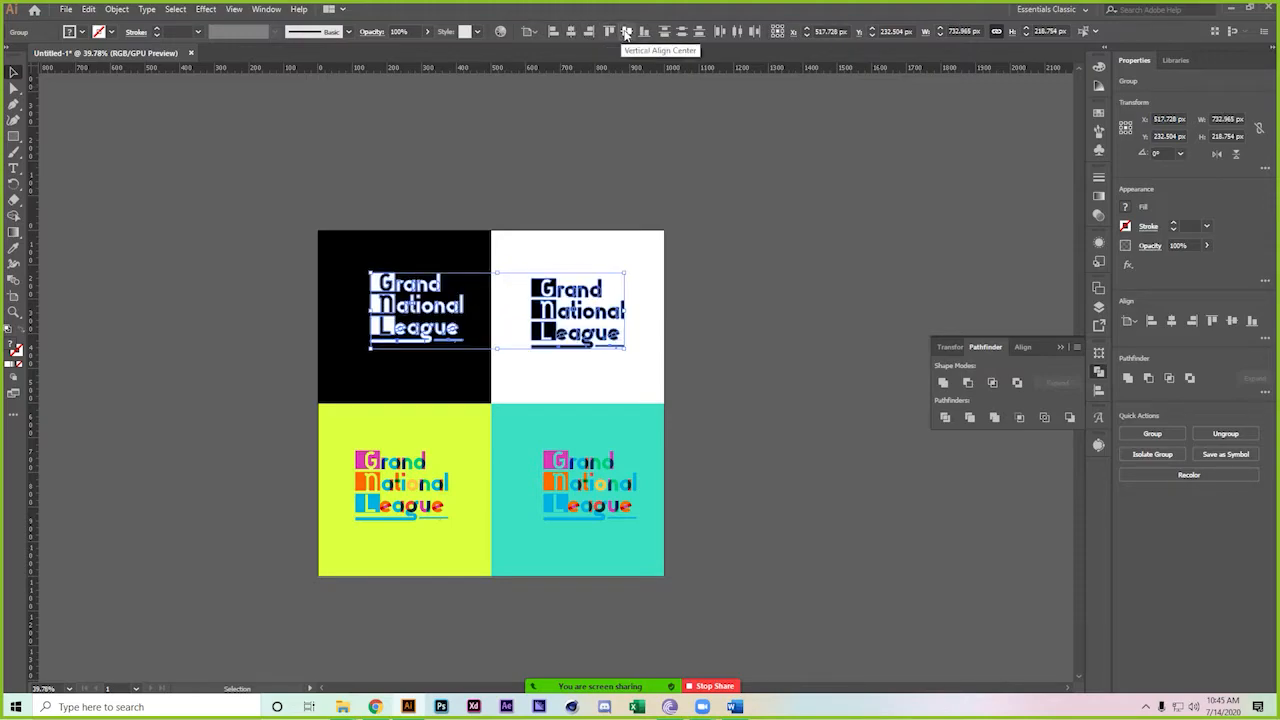
{"action": "left_click", "coordinate": [626, 31]}
{"action": "key", "text": "ctrl+z"}
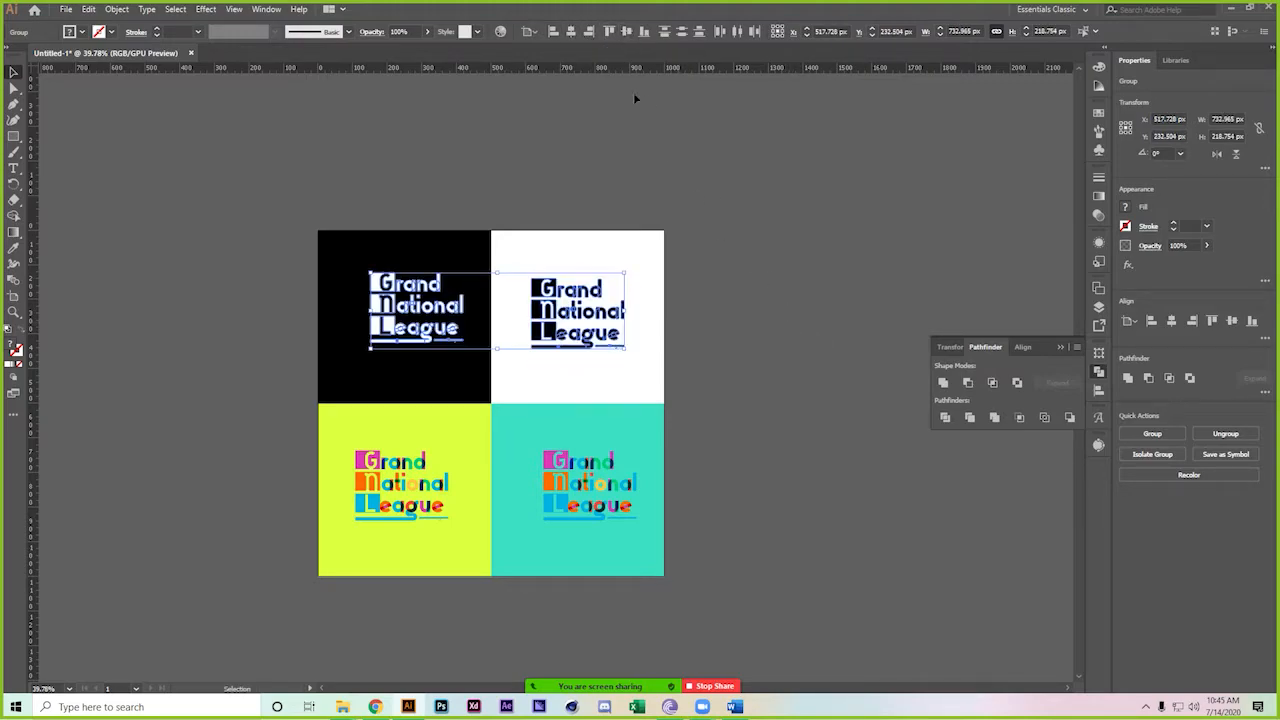
{"action": "left_click", "coordinate": [530, 33]}
{"action": "left_click", "coordinate": [543, 123]}
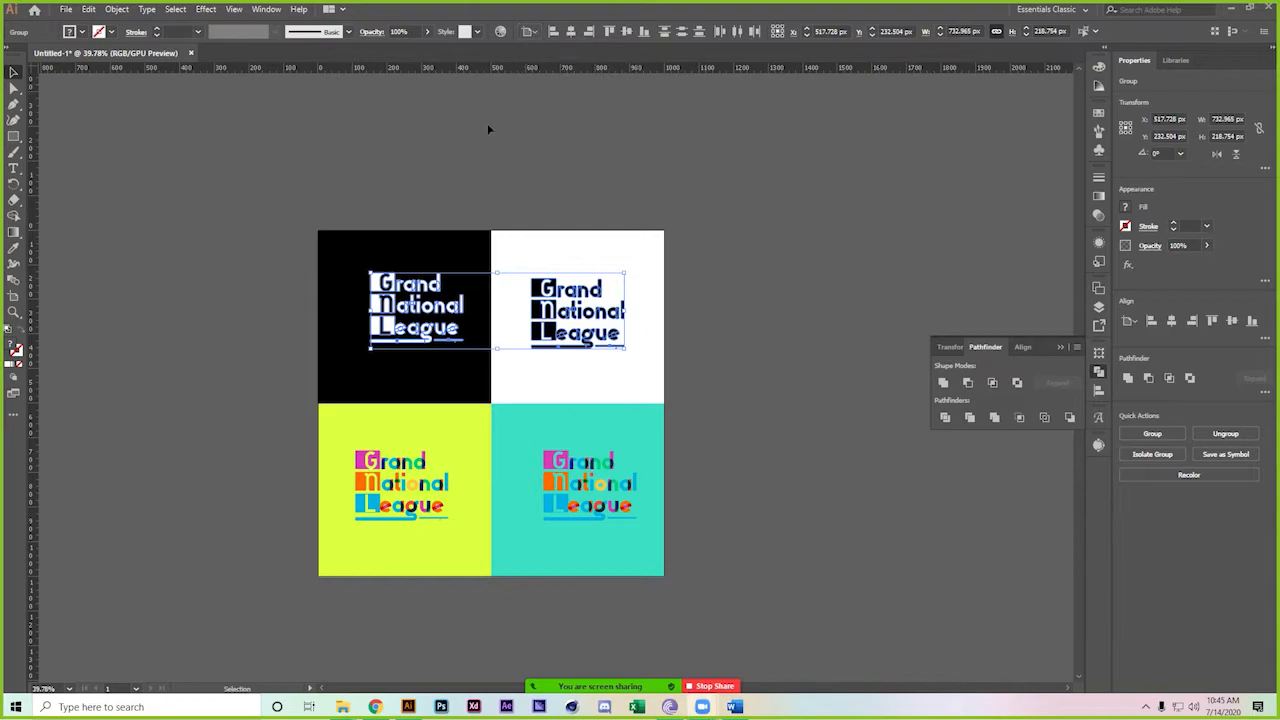
{"action": "left_click", "coordinate": [13, 296]}
Duplicate the logo board as a second artboard and delete its copied artwork
{"action": "left_click_drag", "start_coordinate": [540, 364], "coordinate": [764, 280]}
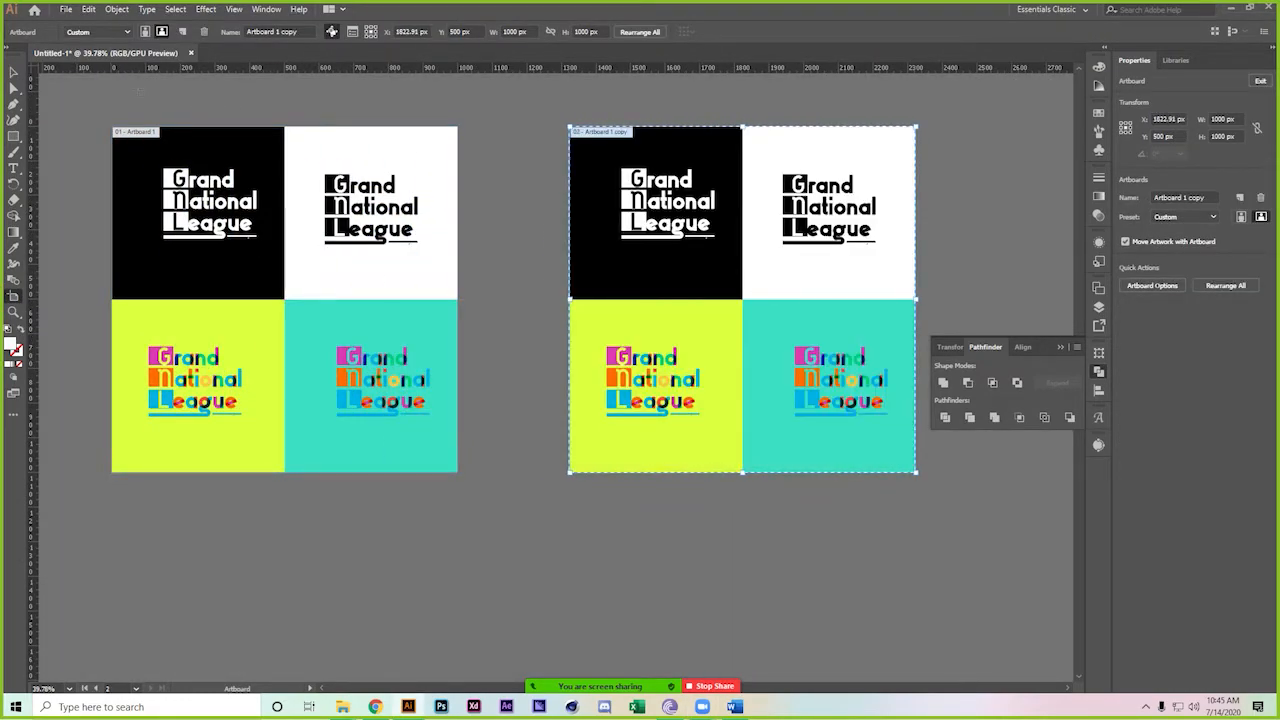
{"action": "left_click", "coordinate": [13, 68]}
{"action": "left_click_drag", "start_coordinate": [557, 155], "coordinate": [449, 240]}
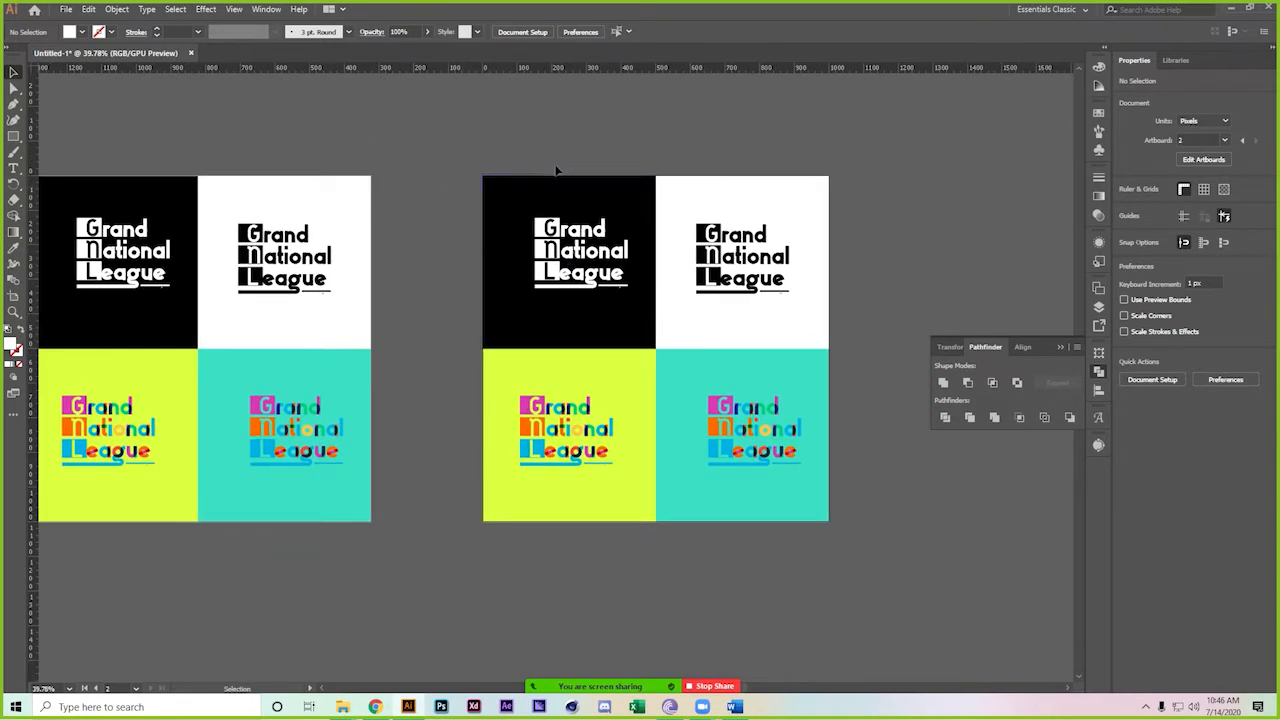
{"action": "left_click", "coordinate": [572, 245]}
{"action": "key", "text": "Delete"}
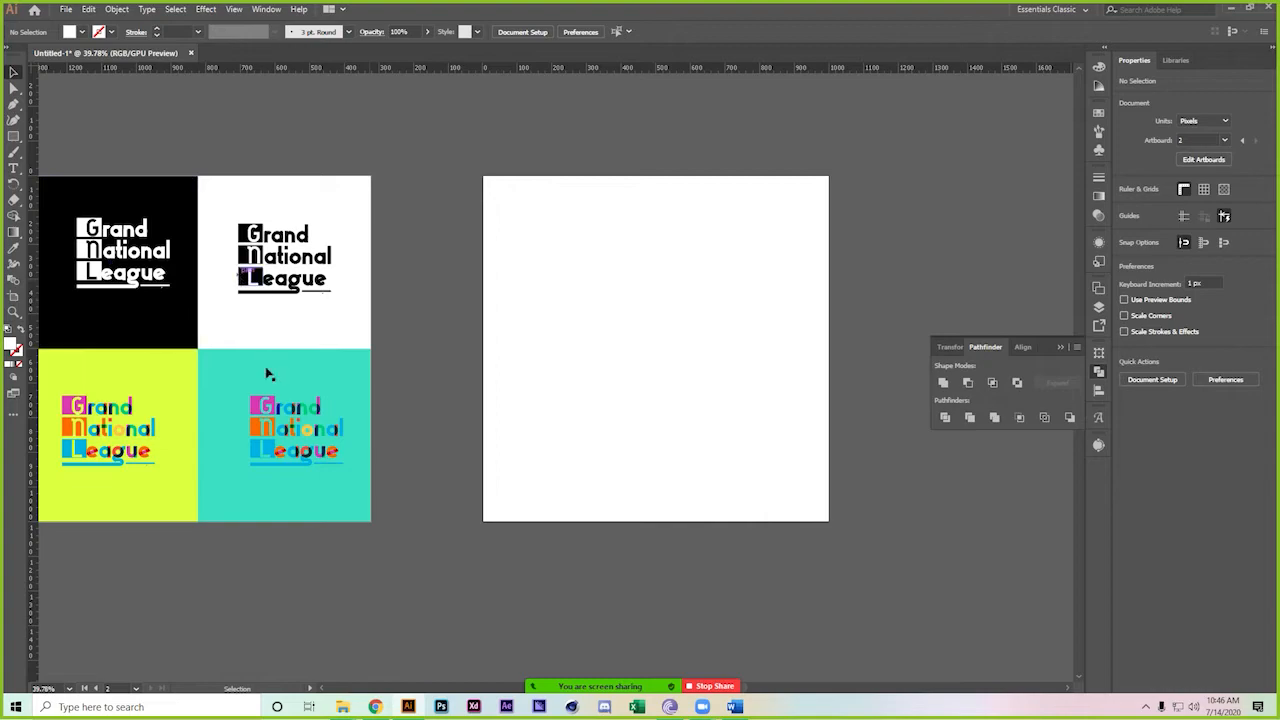
Copy the colourful logo and teal square onto the new artboard, sizing the square 1000 px
{"action": "left_click_drag", "start_coordinate": [269, 408], "coordinate": [632, 306]}
{"action": "left_click", "coordinate": [350, 381]}
{"action": "left_click_drag", "start_coordinate": [350, 381], "coordinate": [684, 253]}
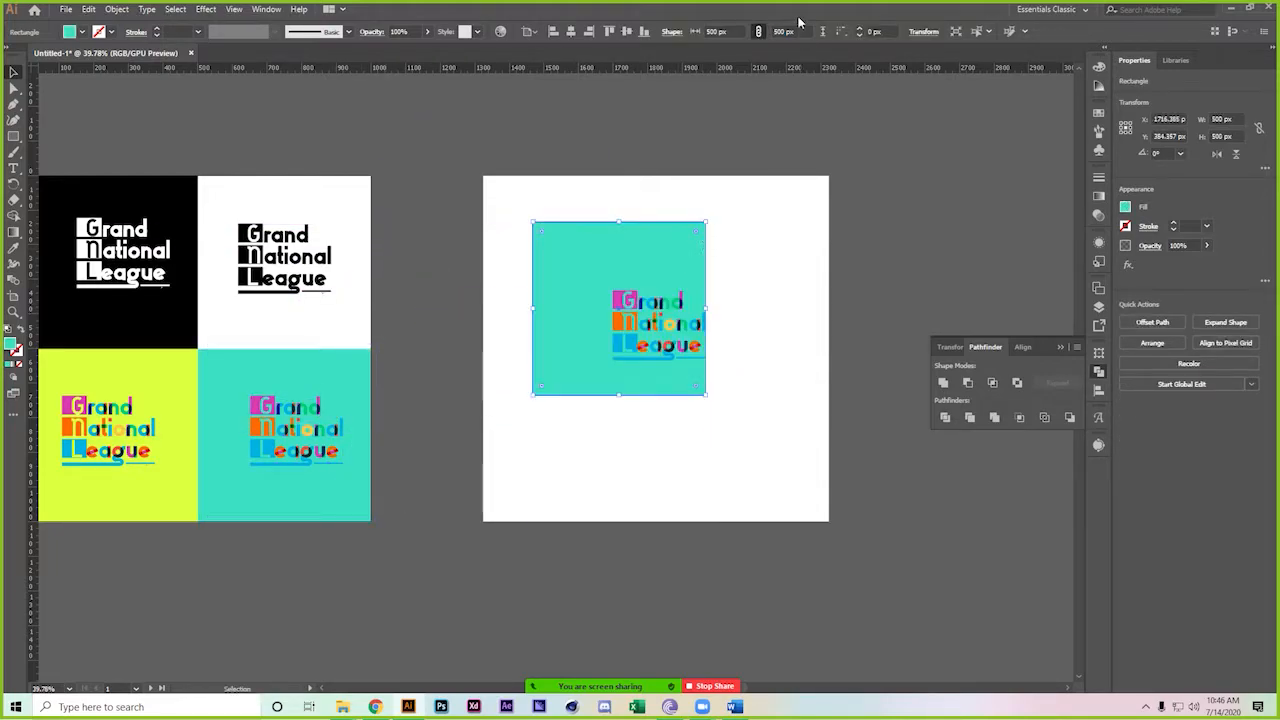
{"action": "left_click", "coordinate": [716, 31]}
{"action": "double_click", "coordinate": [716, 31]}
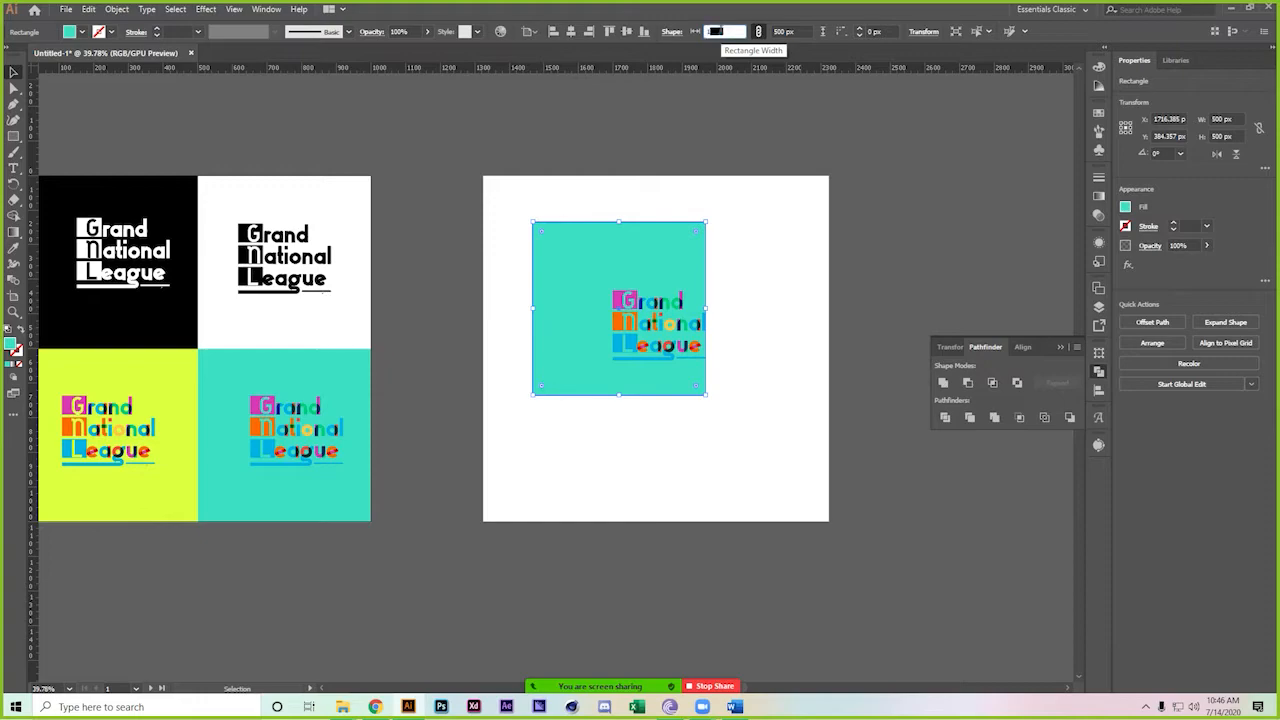
{"action": "type", "text": "1000"}
{"action": "key", "text": "Return"}
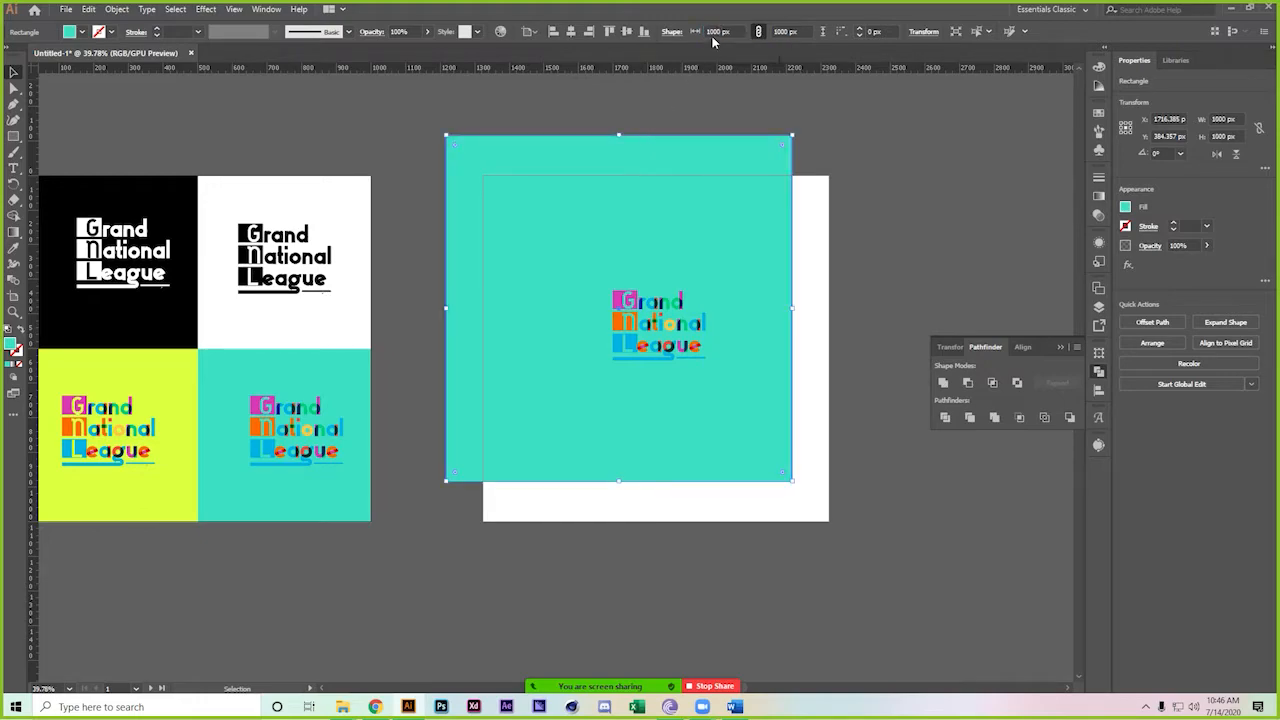
{"action": "left_click", "coordinate": [569, 33]}
{"action": "left_click", "coordinate": [626, 31]}
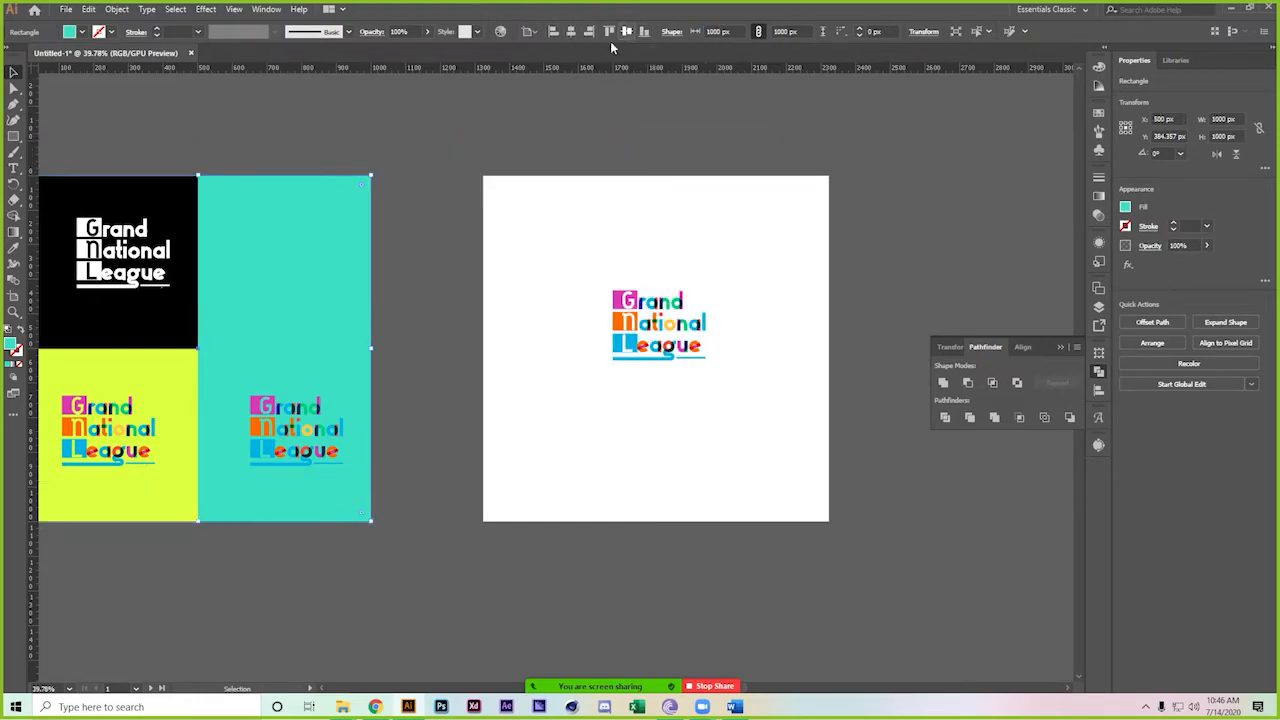
{"action": "left_click_drag", "start_coordinate": [294, 217], "coordinate": [756, 231]}
{"action": "left_click", "coordinate": [756, 295]}
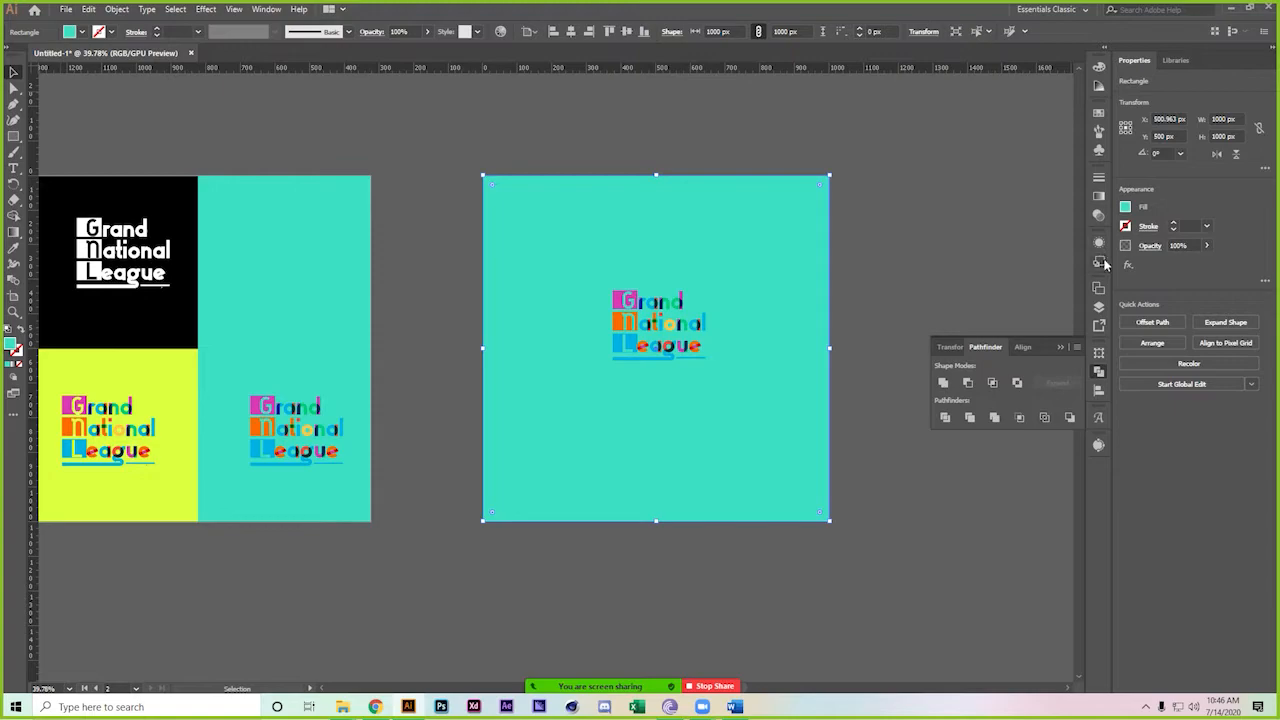
{"action": "left_click", "coordinate": [1101, 204]}
Give the square a radial gradient from white to a taupe swatch, midpoint at 25.98%
{"action": "left_click", "coordinate": [1014, 194]}
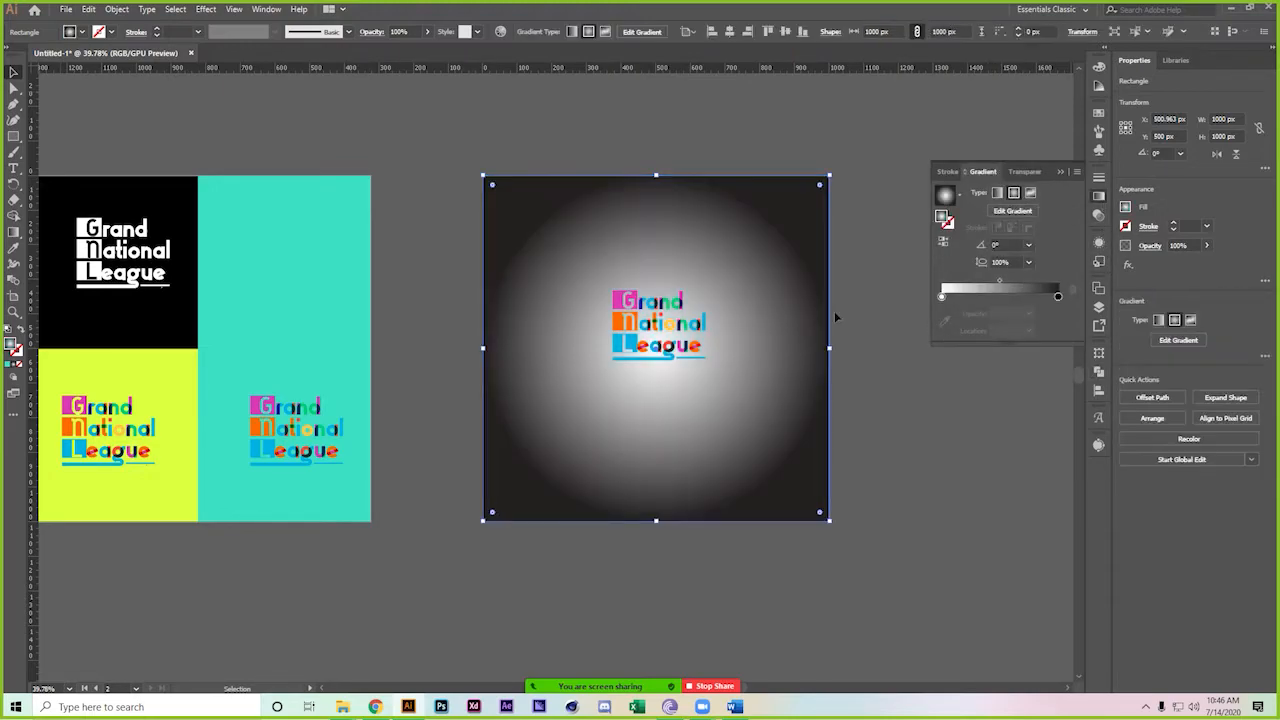
{"action": "left_click", "coordinate": [1057, 297]}
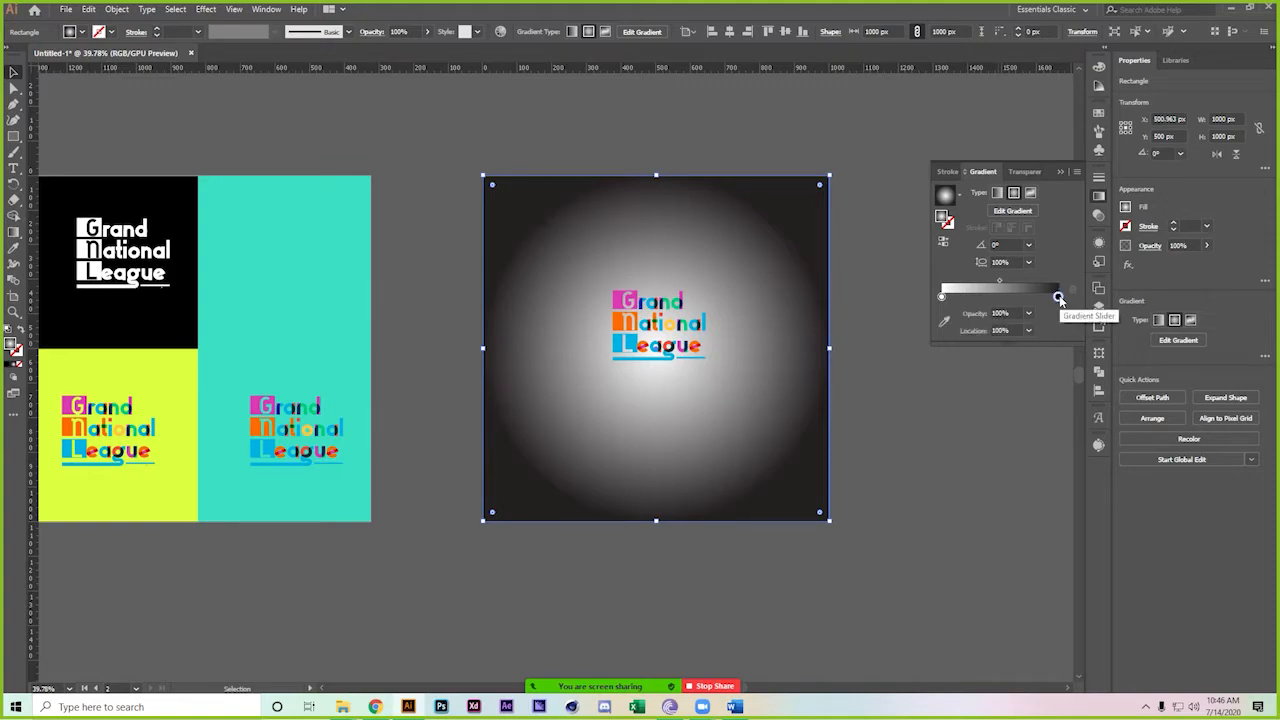
{"action": "left_click", "coordinate": [942, 326]}
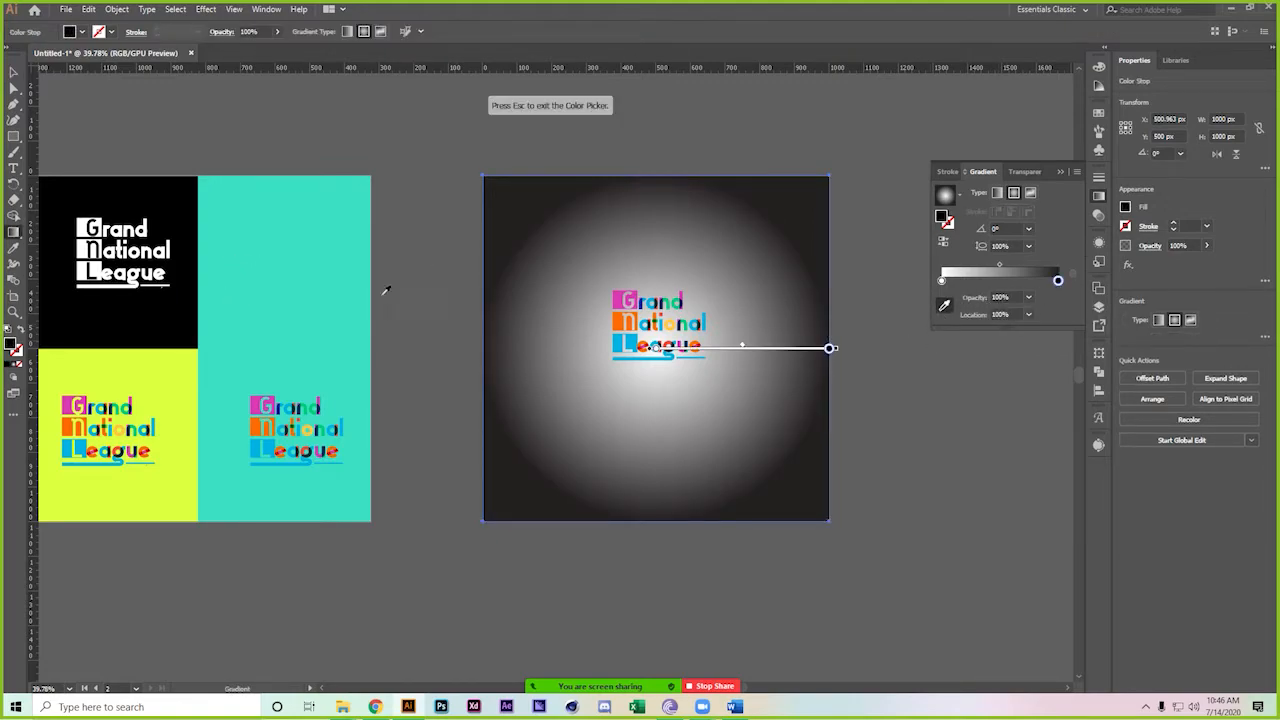
{"action": "double_click", "coordinate": [1058, 280]}
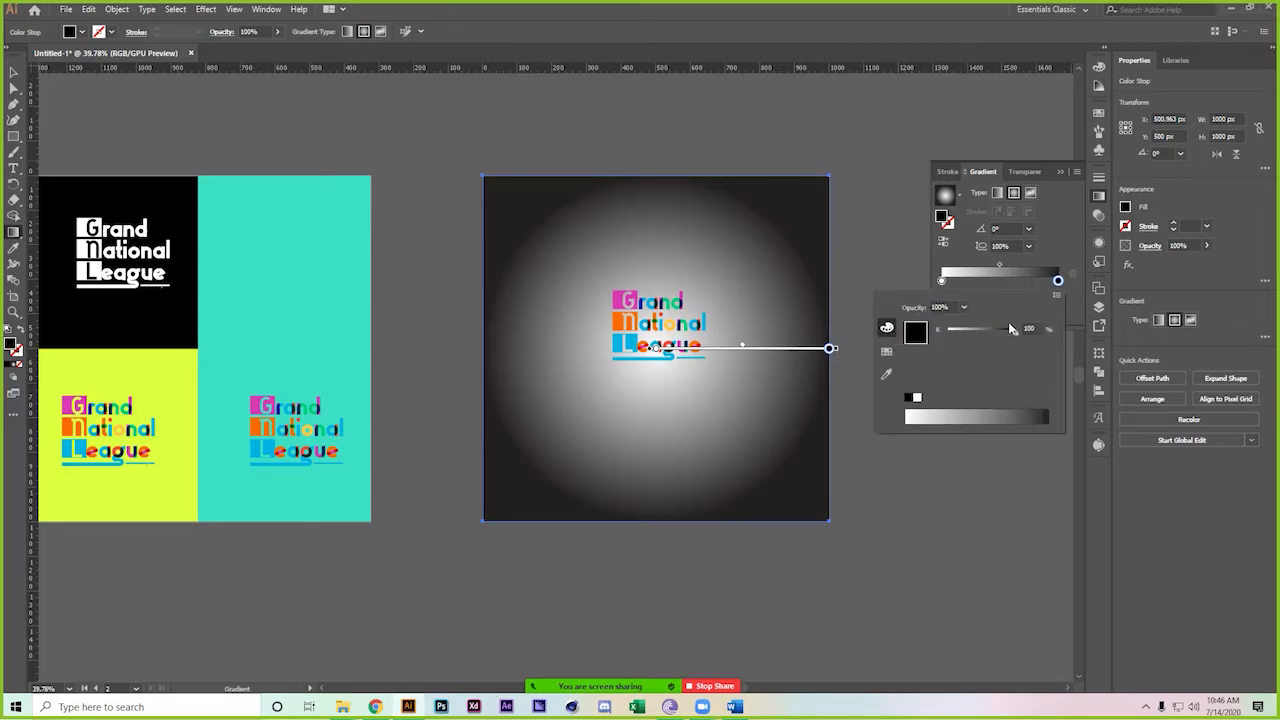
{"action": "left_click", "coordinate": [887, 374]}
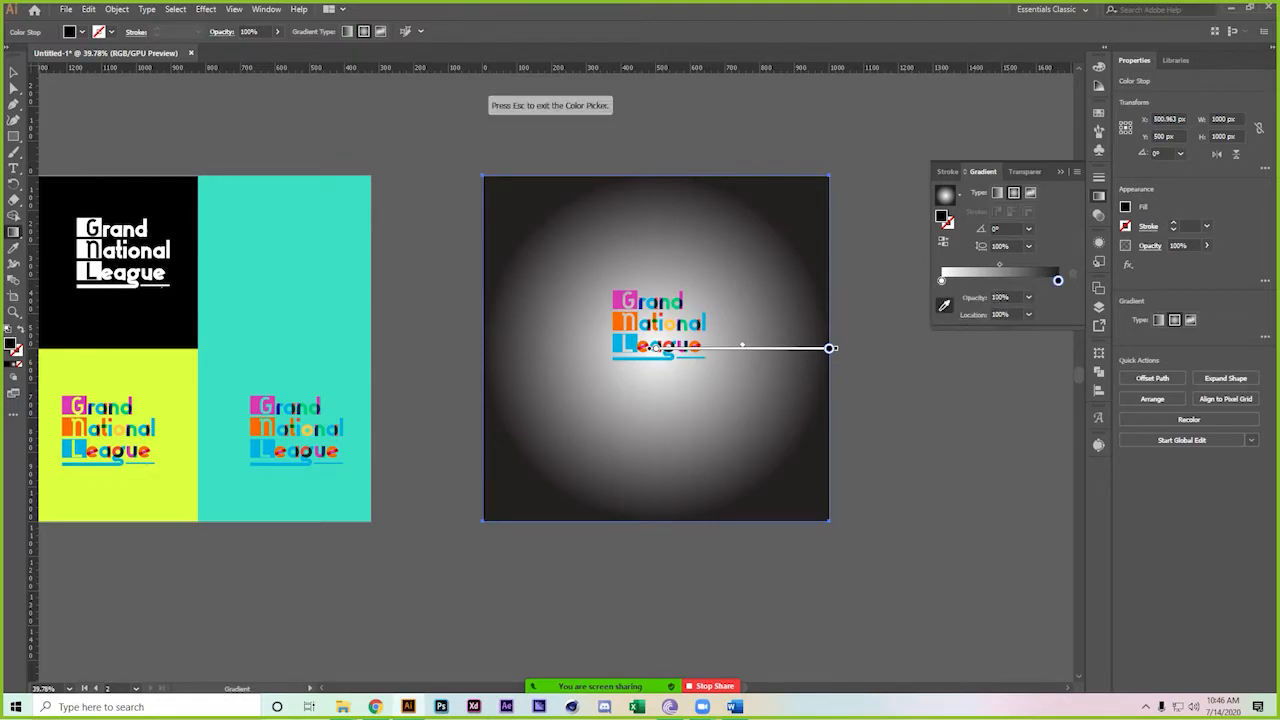
{"action": "double_click", "coordinate": [1058, 281]}
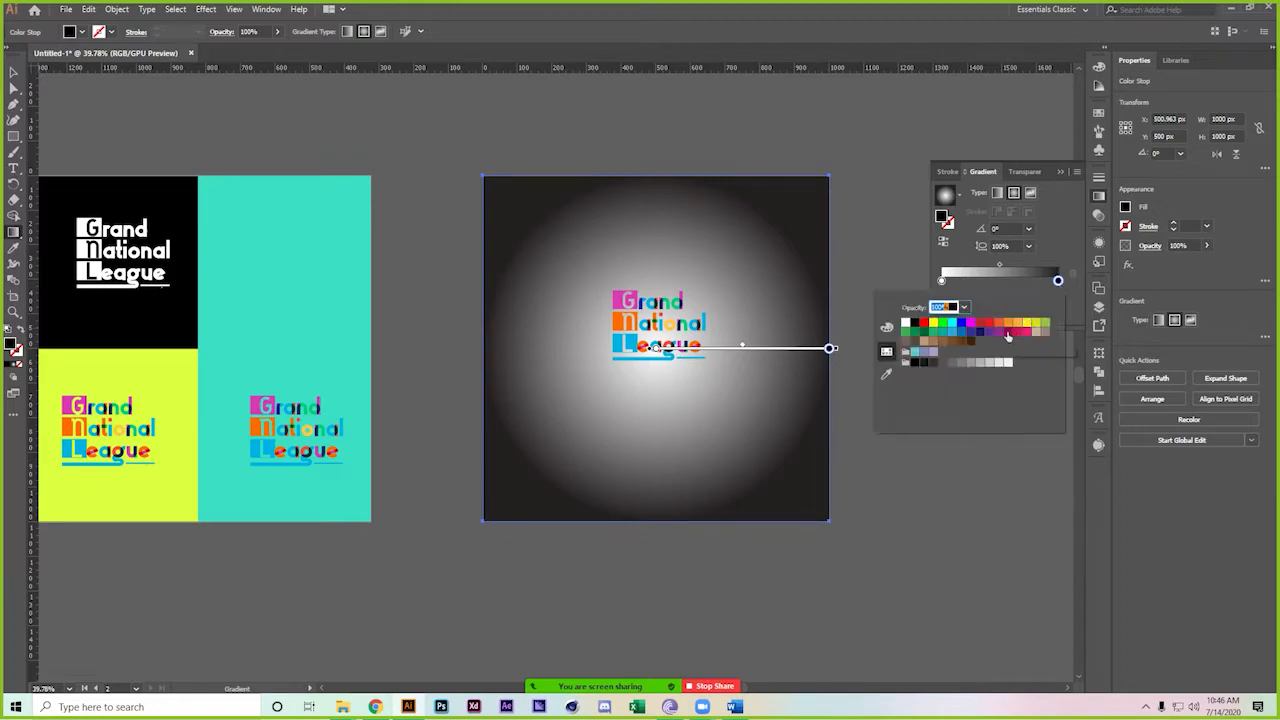
{"action": "left_click", "coordinate": [970, 331]}
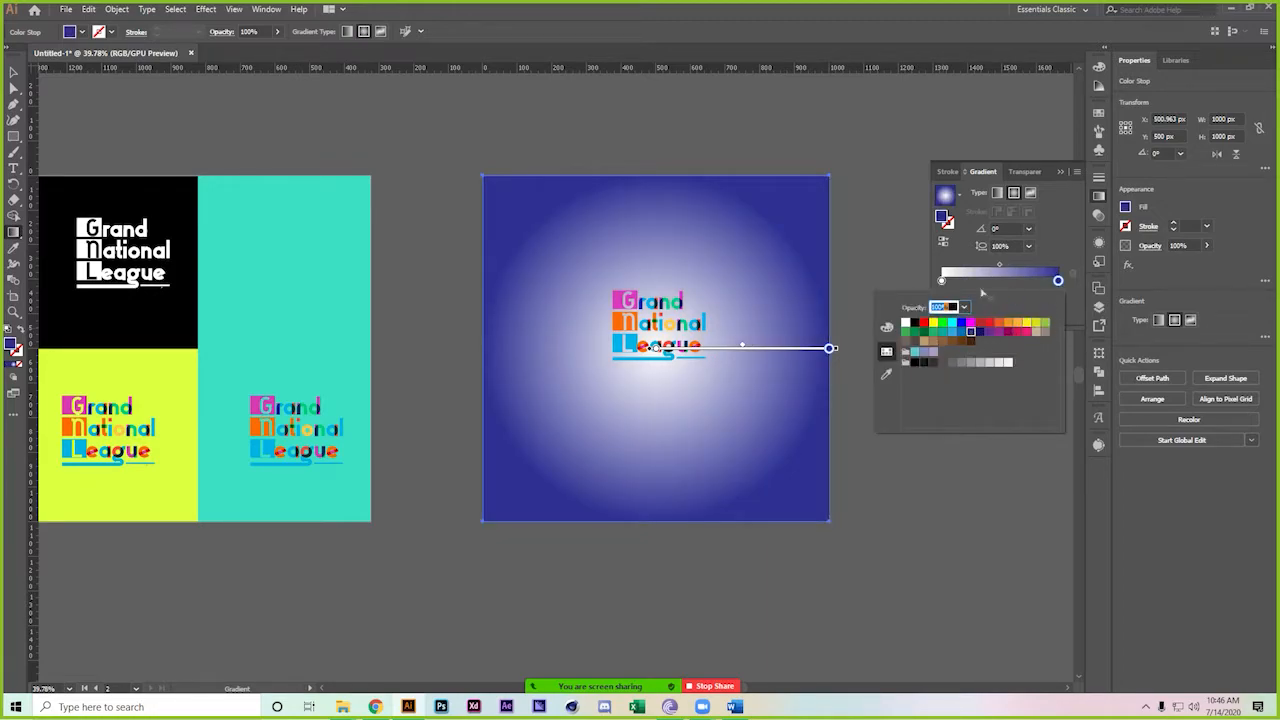
{"action": "left_click", "coordinate": [999, 332]}
{"action": "left_click", "coordinate": [1008, 332]}
{"action": "left_click", "coordinate": [1045, 331]}
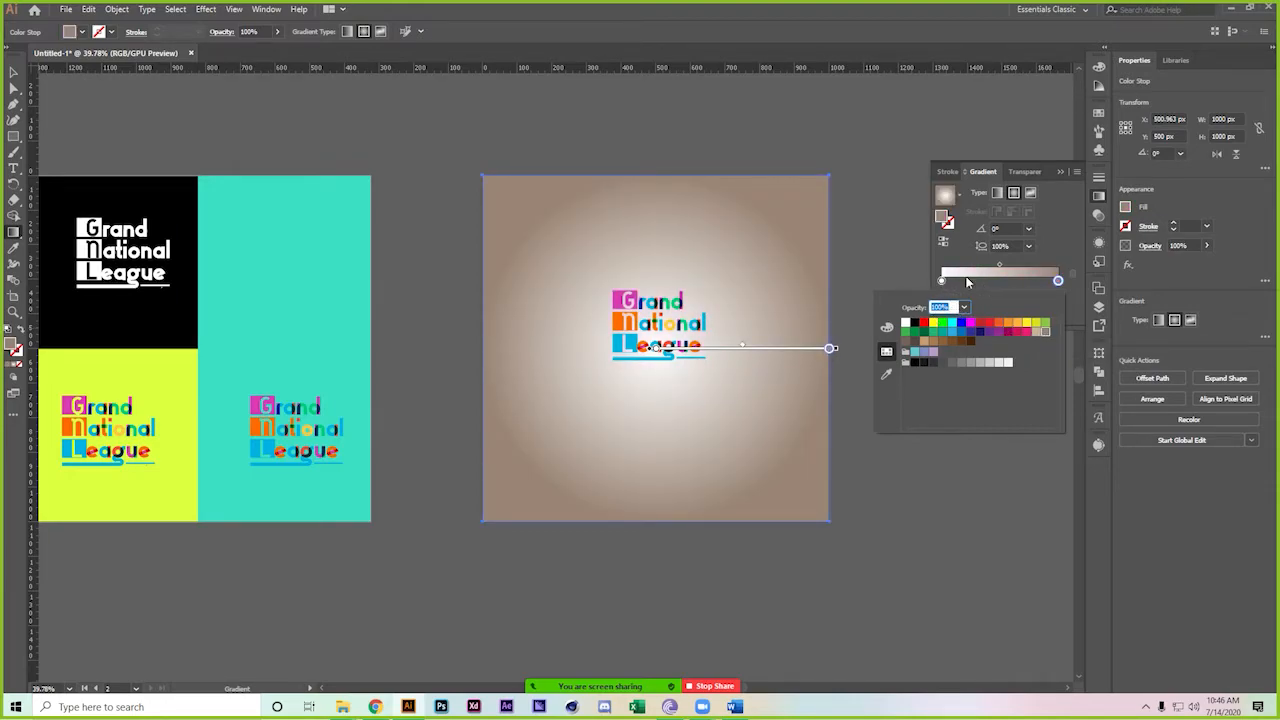
{"action": "left_click", "coordinate": [1001, 270]}
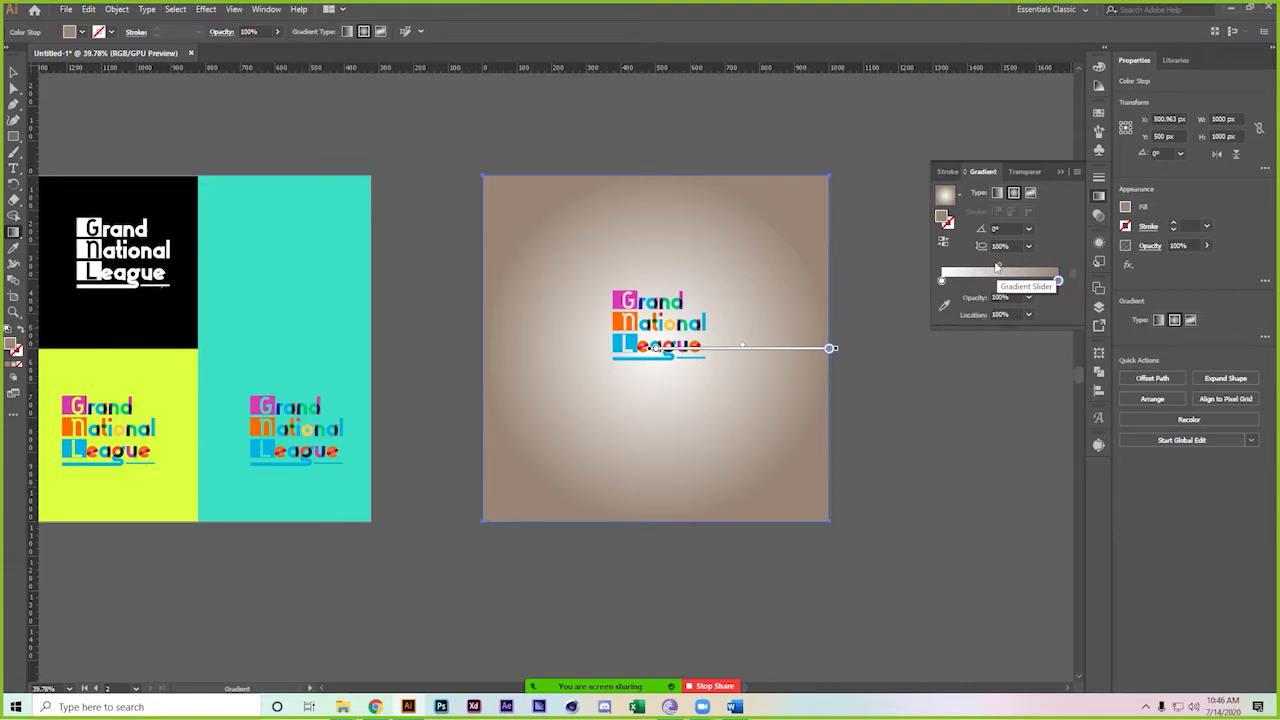
{"action": "left_click_drag", "start_coordinate": [996, 267], "coordinate": [971, 267]}
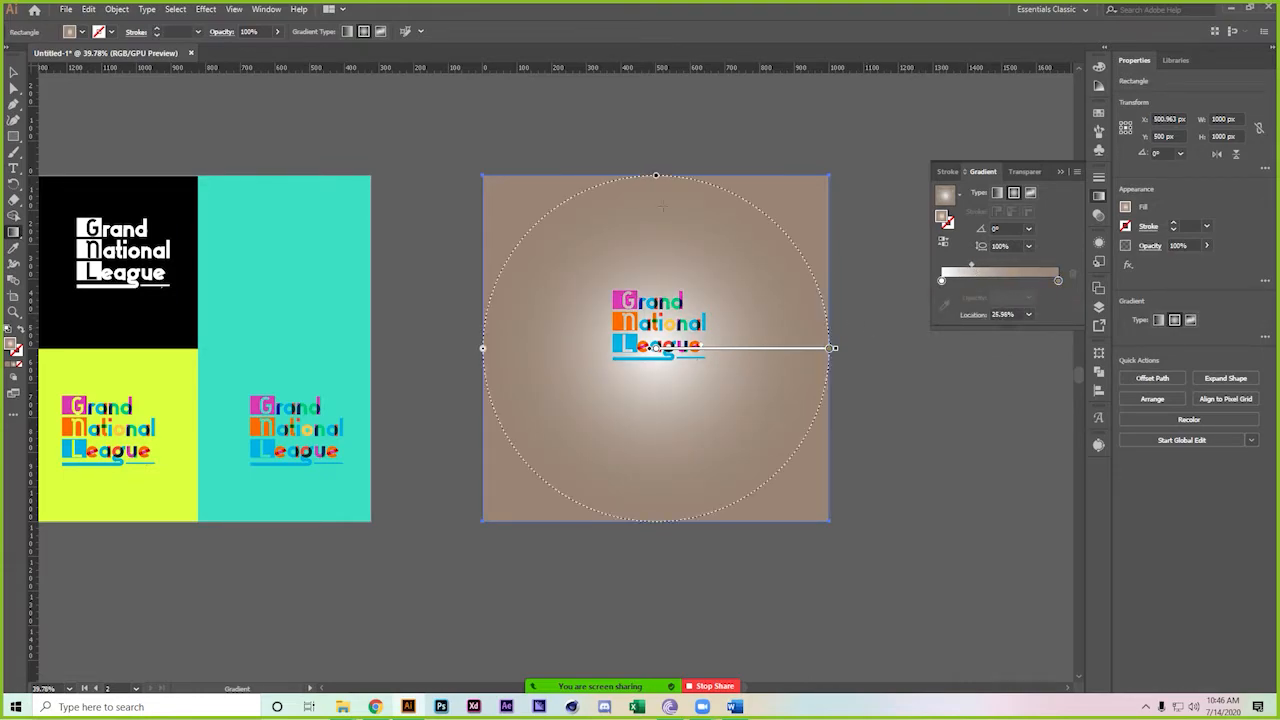
Enlarge the logo on the taupe artboard and bring the board into view
{"action": "key", "text": "v"}
{"action": "key", "text": "ctrl+shift+a"}
{"action": "left_click", "coordinate": [711, 363], "text": "ctrl"}
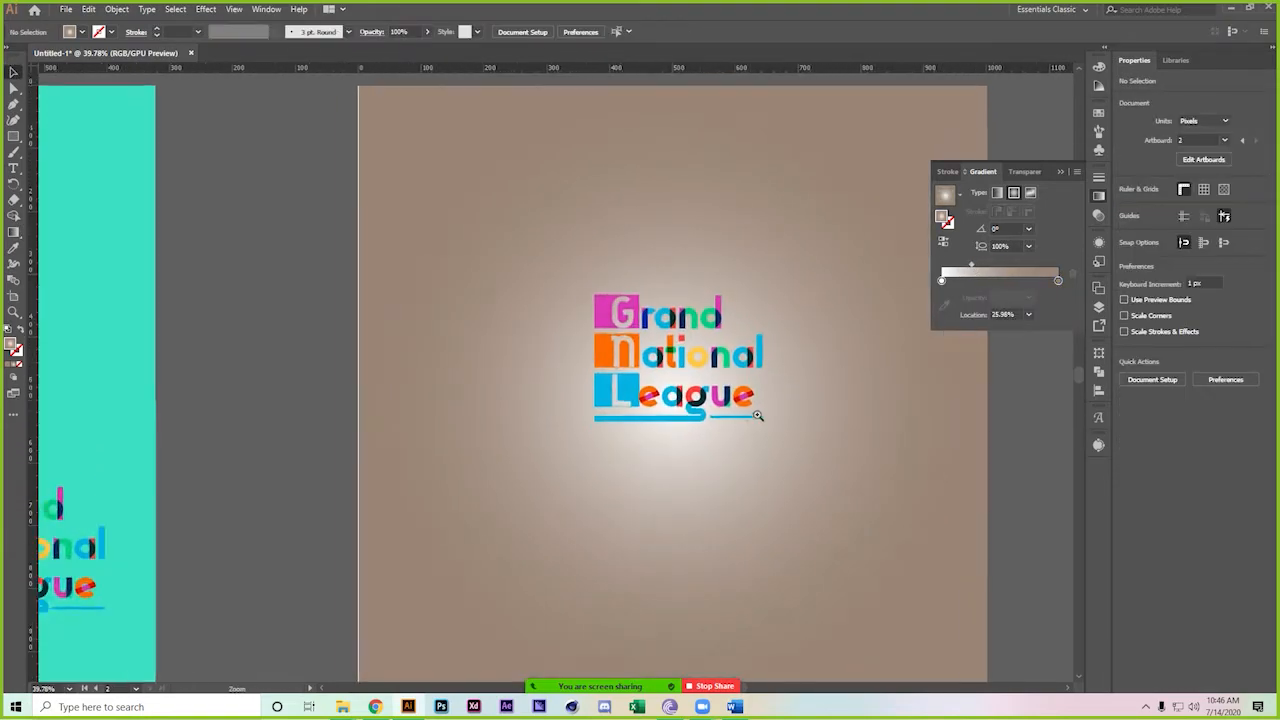
{"action": "left_click", "coordinate": [755, 414], "text": "ctrl"}
{"action": "left_click", "coordinate": [645, 300]}
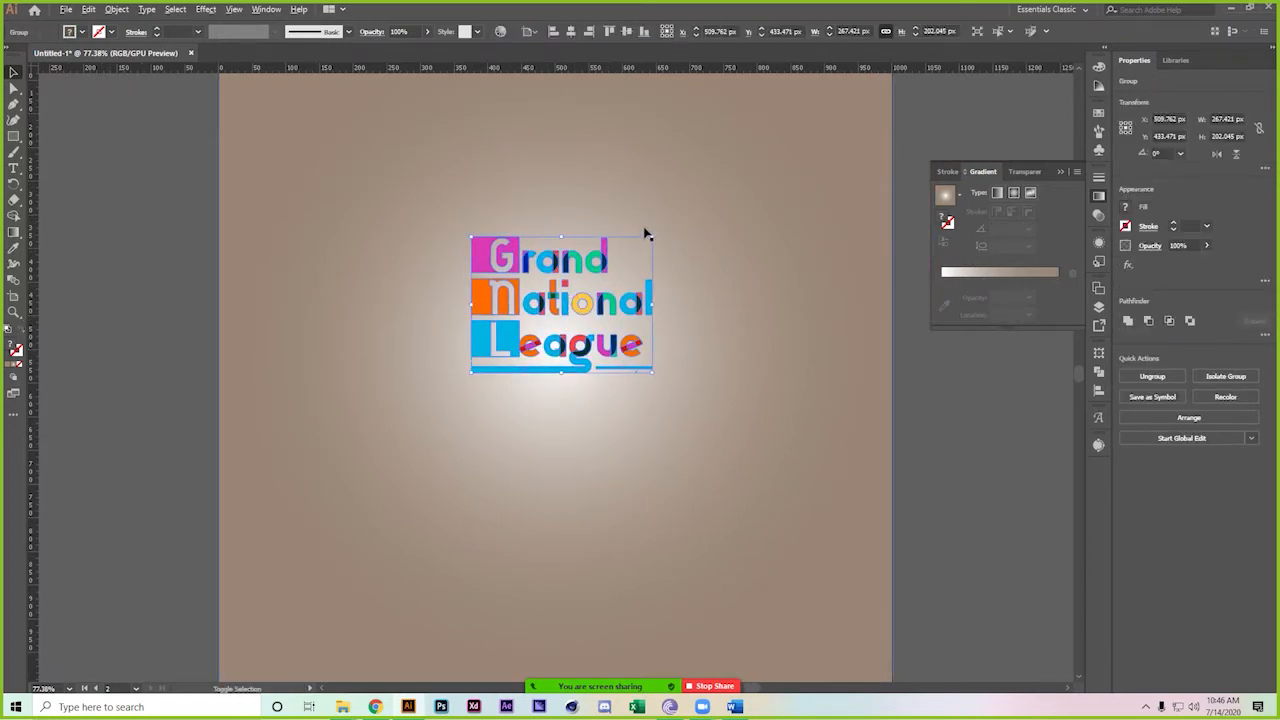
{"action": "left_click_drag", "start_coordinate": [655, 234], "coordinate": [740, 140]}
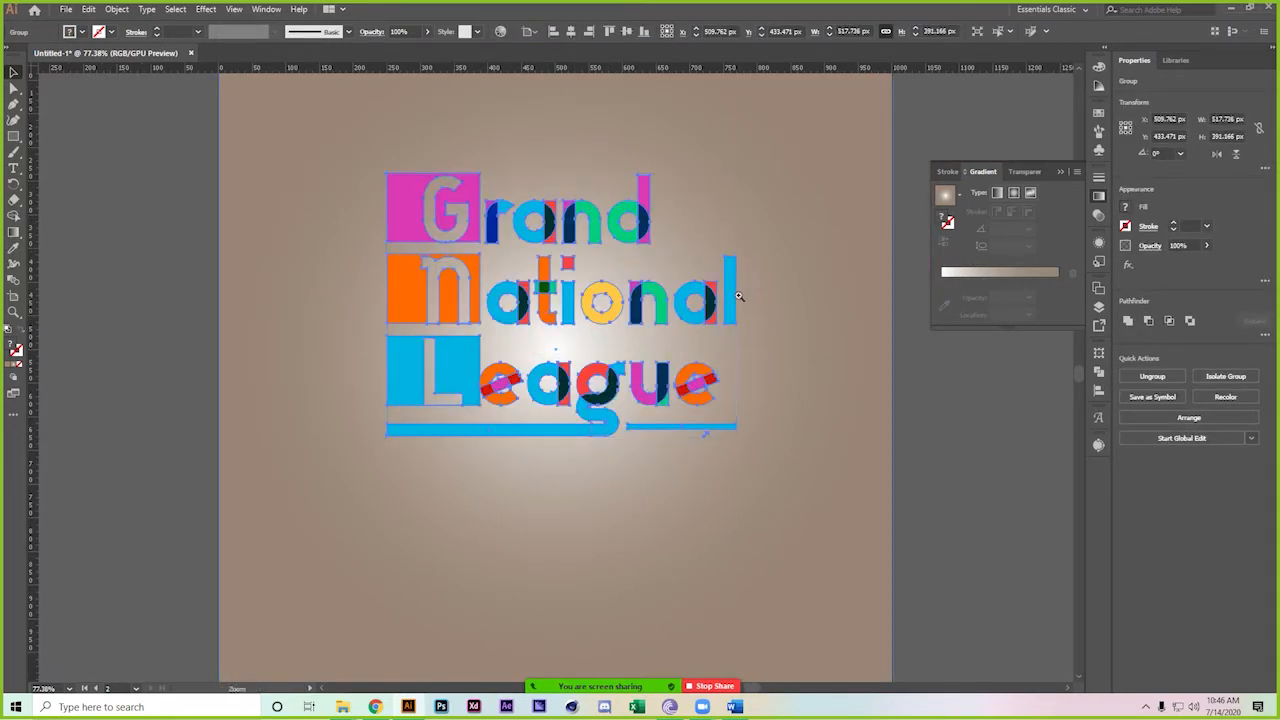
{"action": "key", "text": "ctrl+minus"}
{"action": "left_click", "coordinate": [909, 433]}
{"action": "left_click_drag", "start_coordinate": [871, 429], "coordinate": [766, 460]}
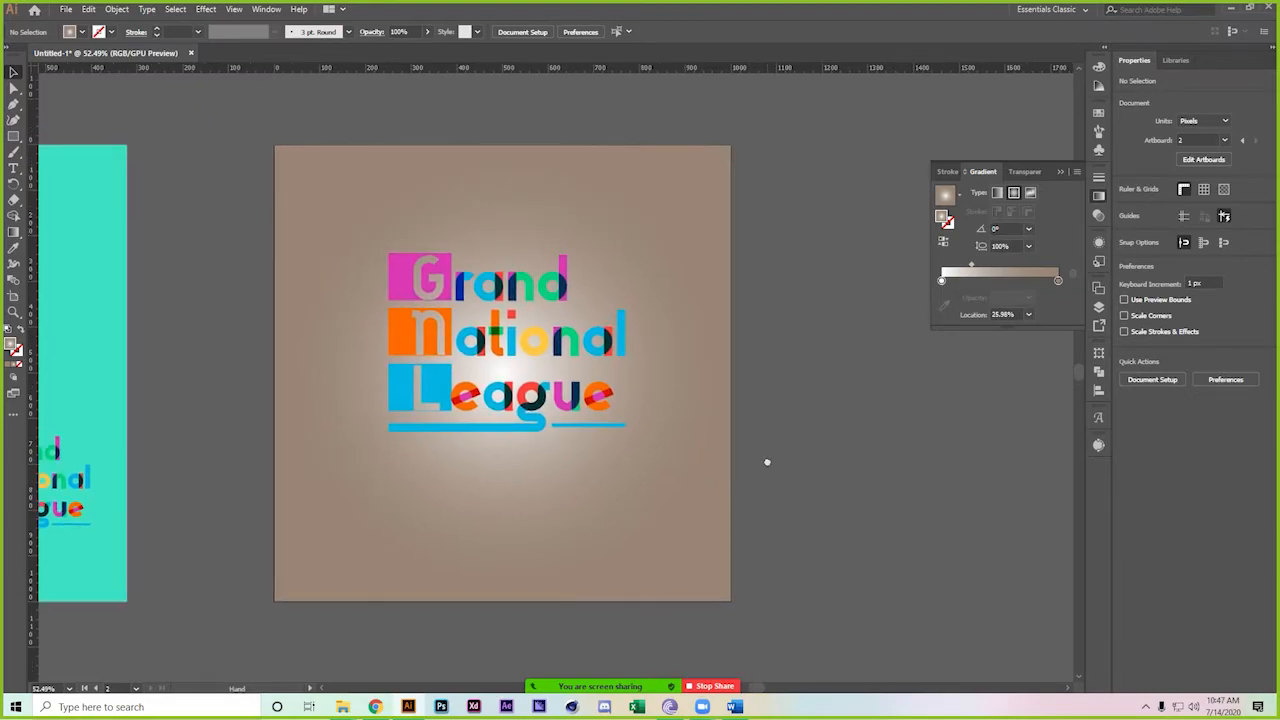
Apply a Drop Shadow (75%, 7 px offsets, 5 px blur) to the logo lettering
{"action": "left_click", "coordinate": [545, 298]}
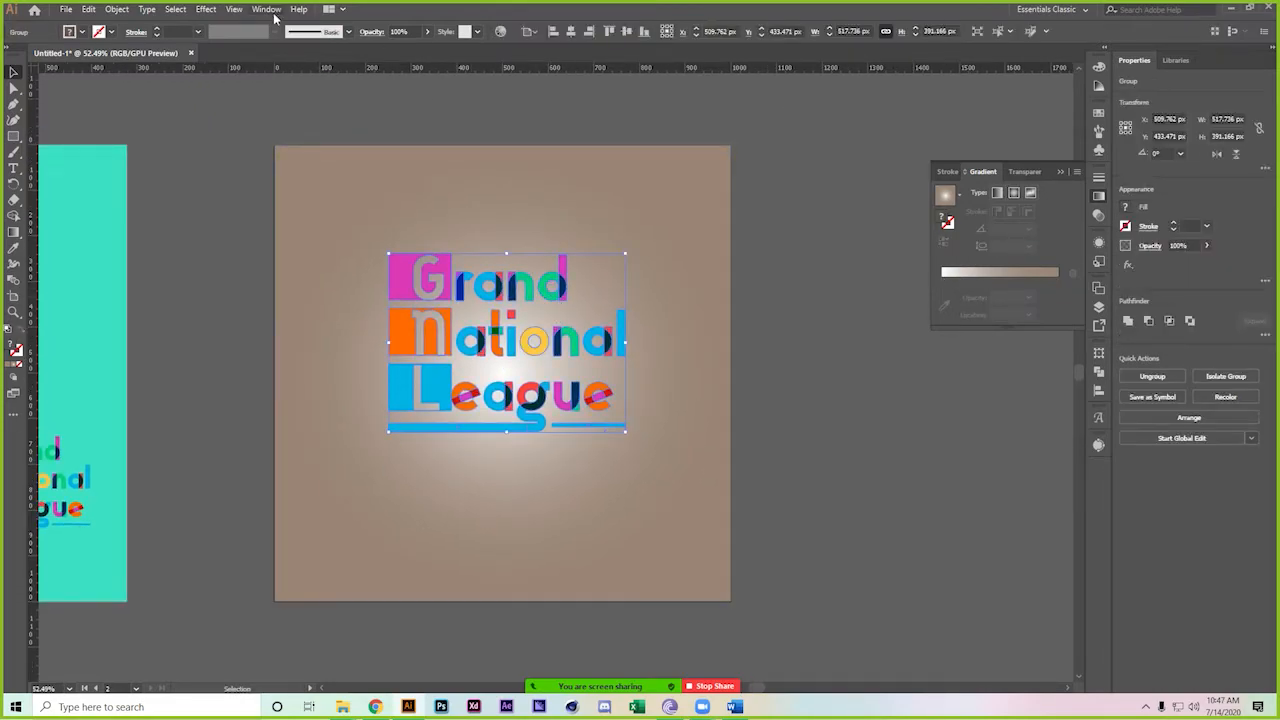
{"action": "left_click", "coordinate": [206, 9]}
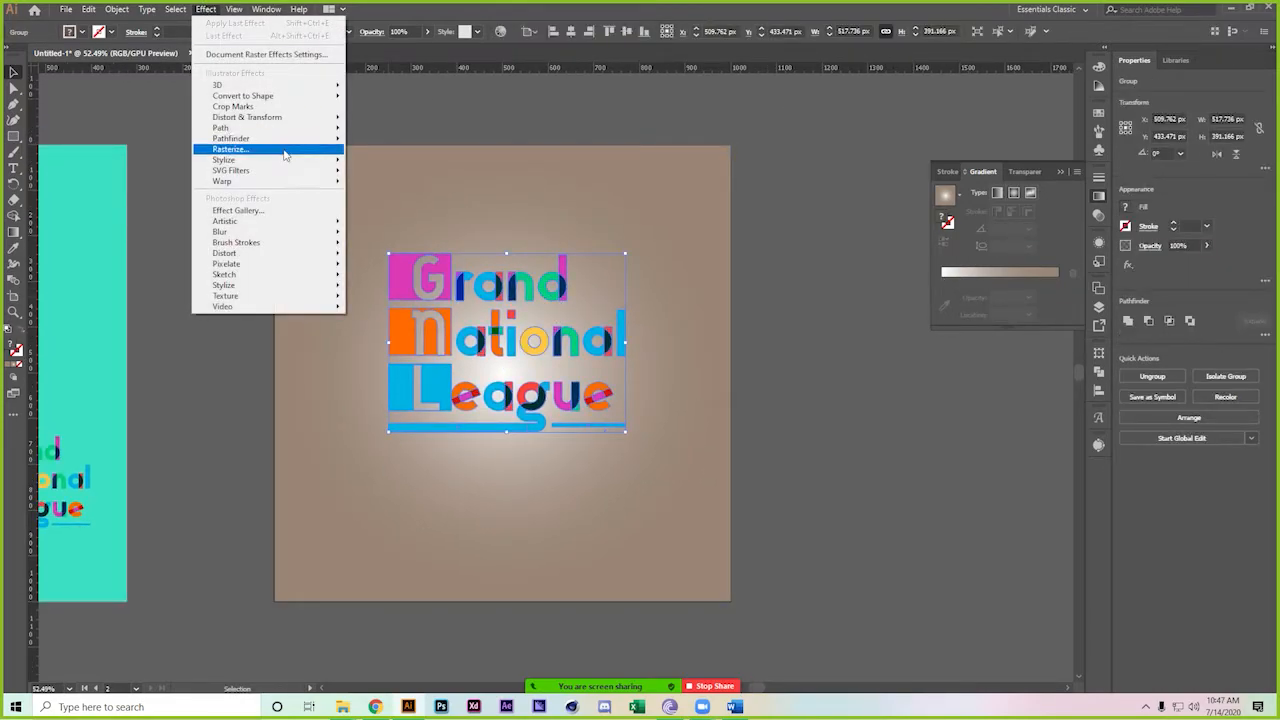
{"action": "mouse_move", "coordinate": [284, 165]}
{"action": "left_click", "coordinate": [404, 166]}
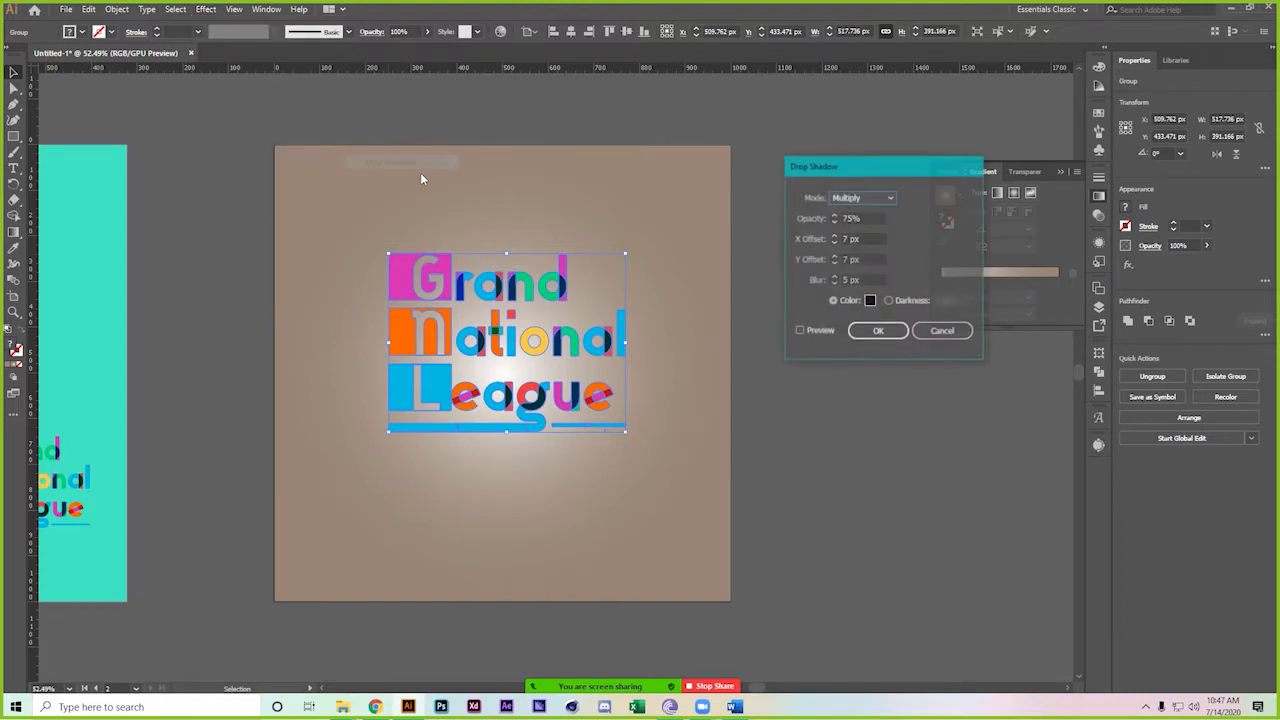
{"action": "left_click", "coordinate": [799, 331]}
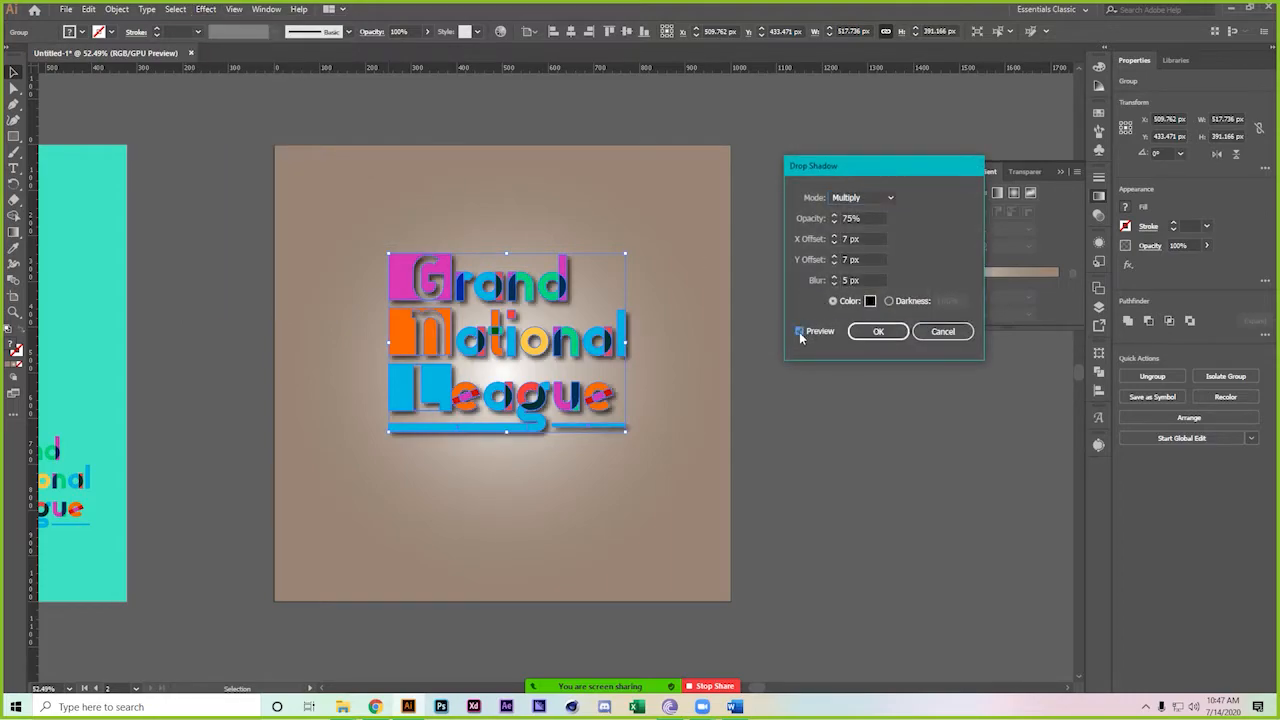
{"action": "left_click", "coordinate": [878, 333]}
{"action": "left_click", "coordinate": [886, 473]}
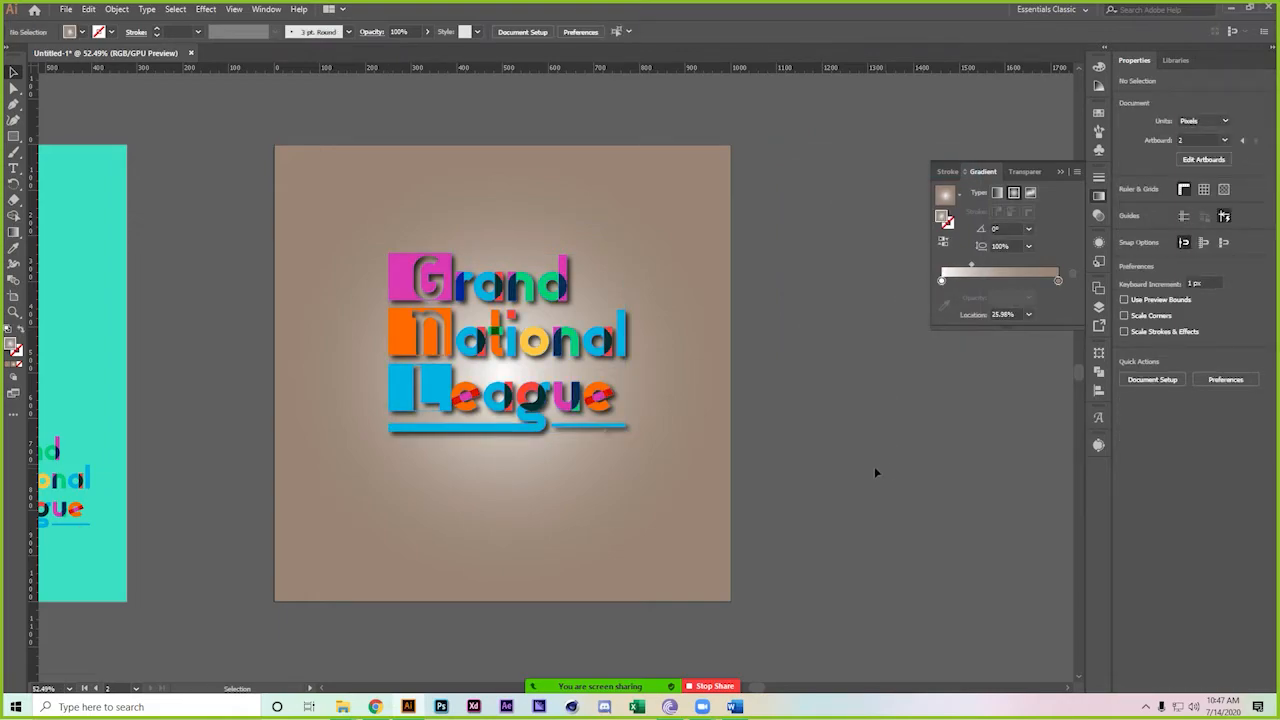
Check a tiny stray path below the underline, then fit the artboard in the window
{"action": "scroll", "coordinate": [717, 466], "scroll_direction": "up", "scroll_amount": 5}
{"action": "left_click", "coordinate": [466, 524]}
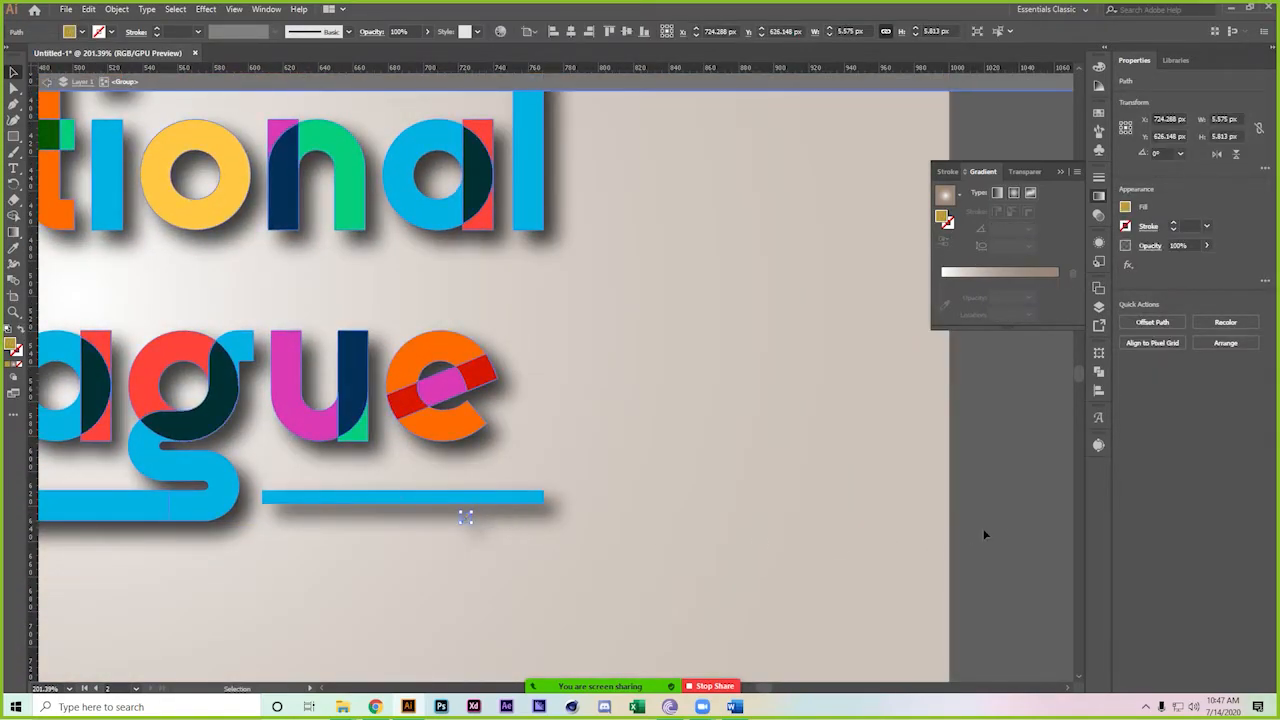
{"action": "left_click", "coordinate": [1009, 520]}
{"action": "key", "text": "ctrl+0"}
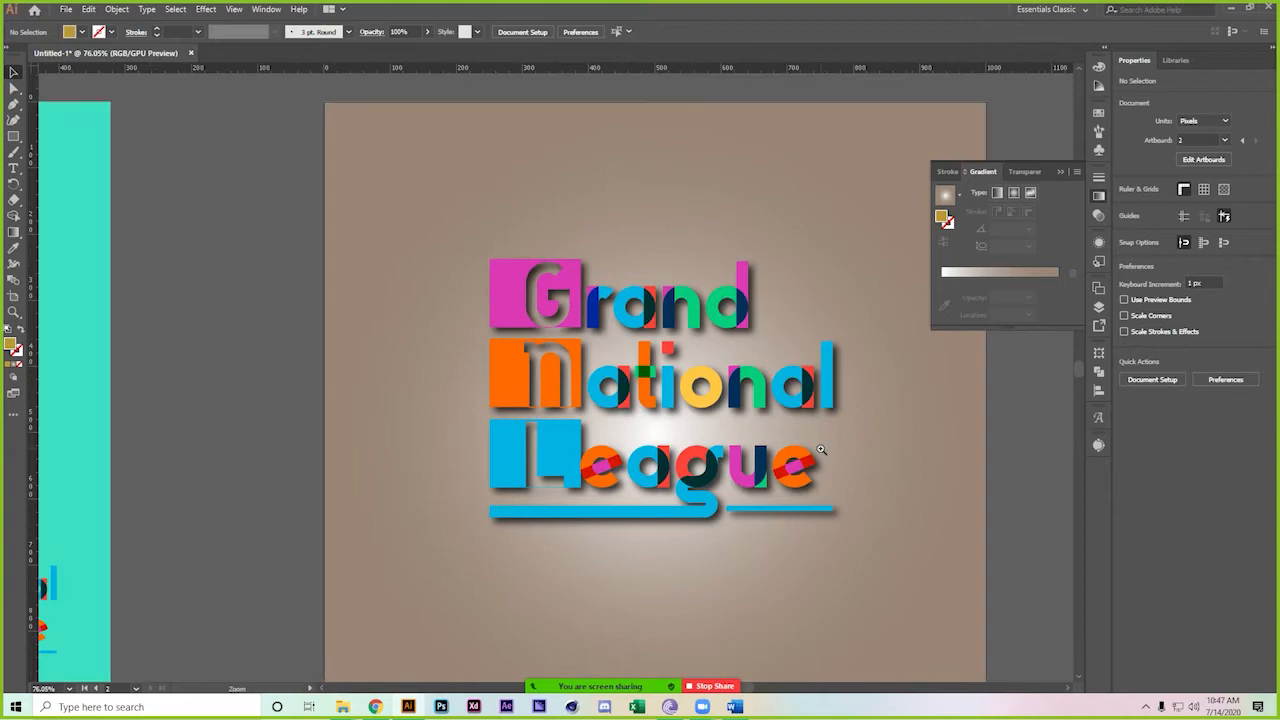
{"action": "left_click_drag", "start_coordinate": [548, 394], "coordinate": [375, 380]}
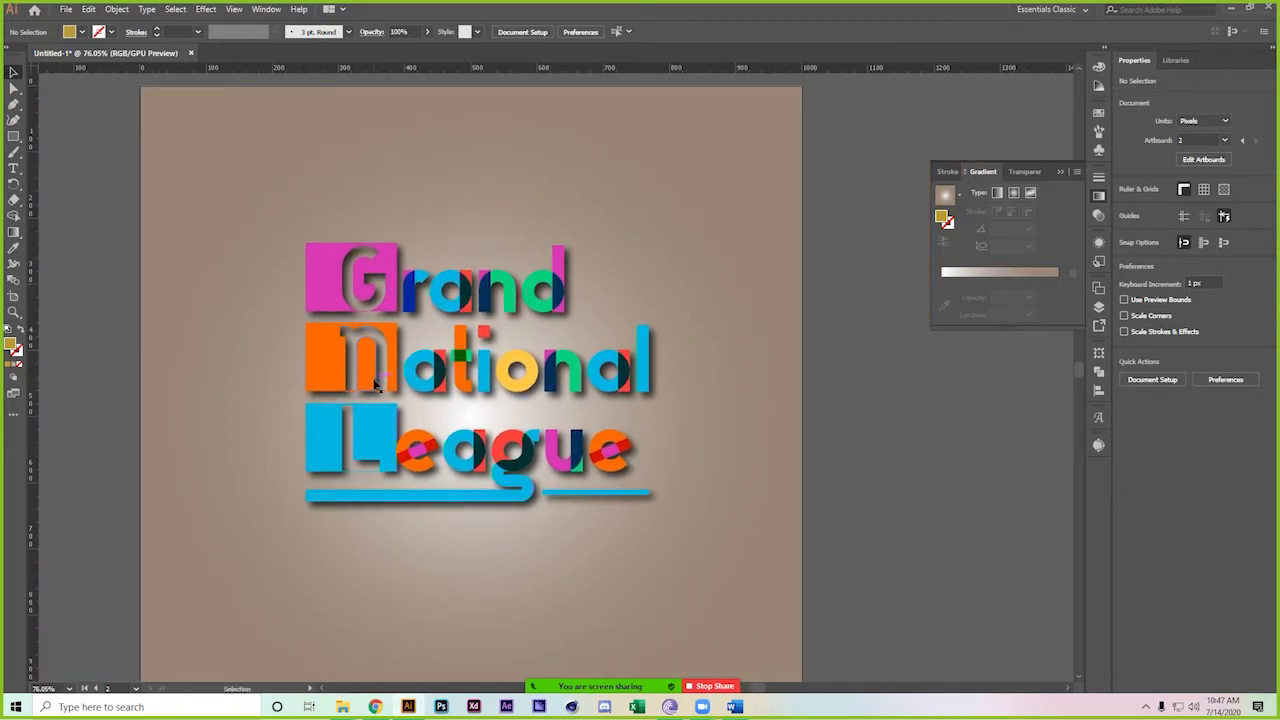
Draw a small square to the right of the logo artboard
{"action": "left_click", "coordinate": [711, 249]}
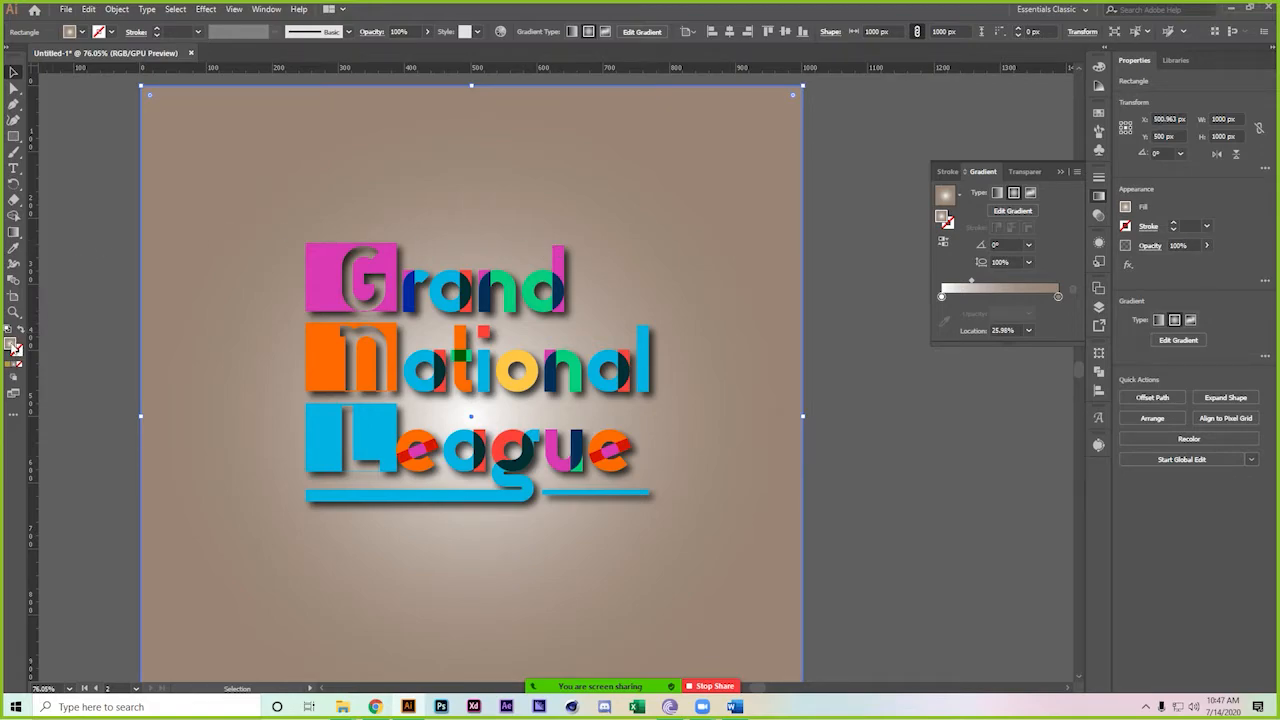
{"action": "double_click", "coordinate": [13, 345]}
{"action": "left_click", "coordinate": [1021, 212]}
{"action": "left_click", "coordinate": [13, 136]}
{"action": "left_click_drag", "start_coordinate": [918, 368], "coordinate": [862, 424]}
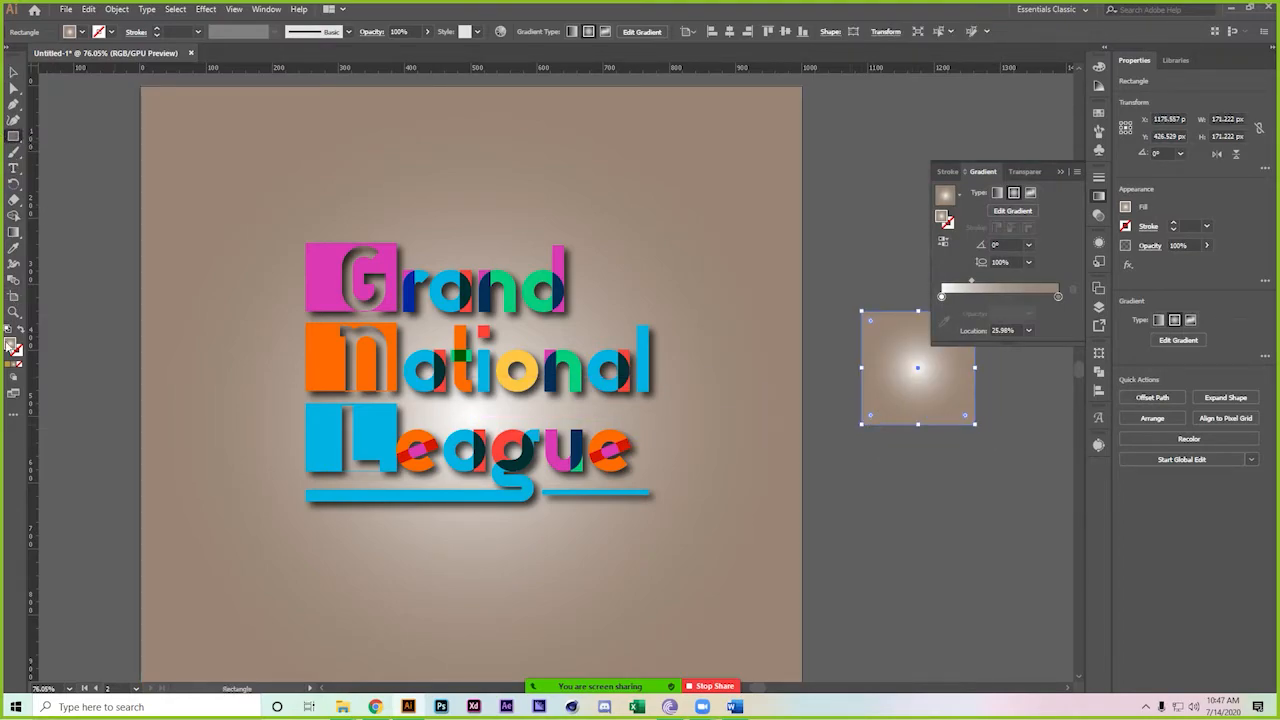
Fill the square with a dark olive brown, #60542b, from the Color Picker
{"action": "double_click", "coordinate": [12, 347]}
{"action": "left_click_drag", "start_coordinate": [897, 245], "coordinate": [706, 208]}
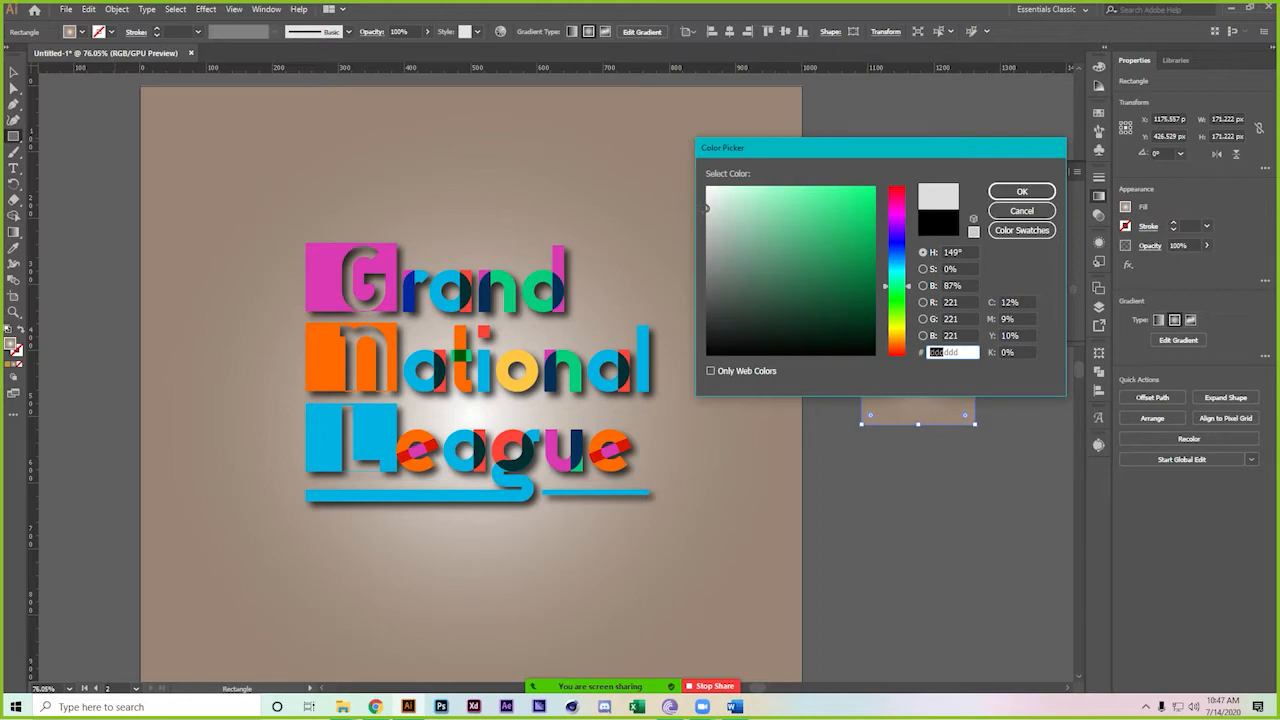
{"action": "mouse_move", "coordinate": [707, 207]}
{"action": "left_mouse_down"}
{"action": "mouse_move", "coordinate": [707, 226]}
{"action": "mouse_move", "coordinate": [813, 263]}
{"action": "left_mouse_up"}
{"action": "left_click_drag", "start_coordinate": [906, 294], "coordinate": [910, 335]}
{"action": "mouse_move", "coordinate": [815, 264]}
{"action": "left_mouse_down"}
{"action": "mouse_move", "coordinate": [830, 305]}
{"action": "mouse_move", "coordinate": [846, 289]}
{"action": "mouse_move", "coordinate": [791, 229]}
{"action": "mouse_move", "coordinate": [874, 283]}
{"action": "mouse_move", "coordinate": [905, 326]}
{"action": "left_mouse_up"}
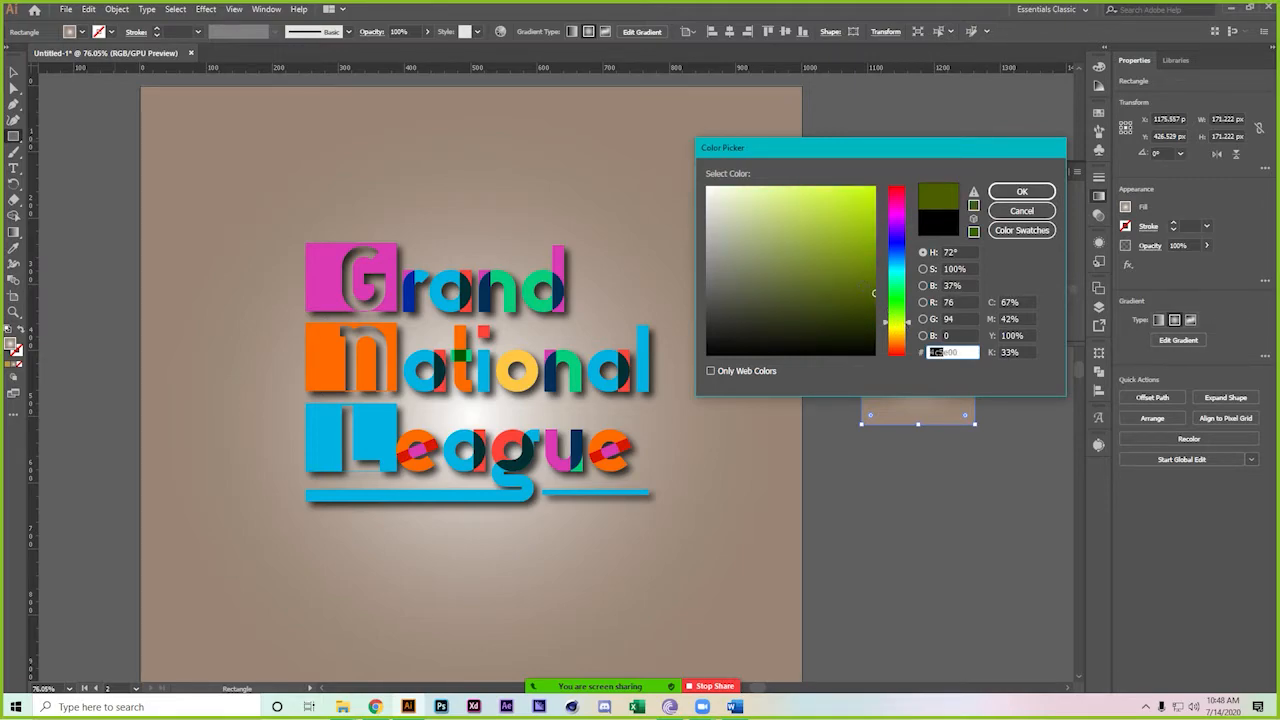
{"action": "left_click", "coordinate": [863, 308]}
{"action": "left_click", "coordinate": [897, 334]}
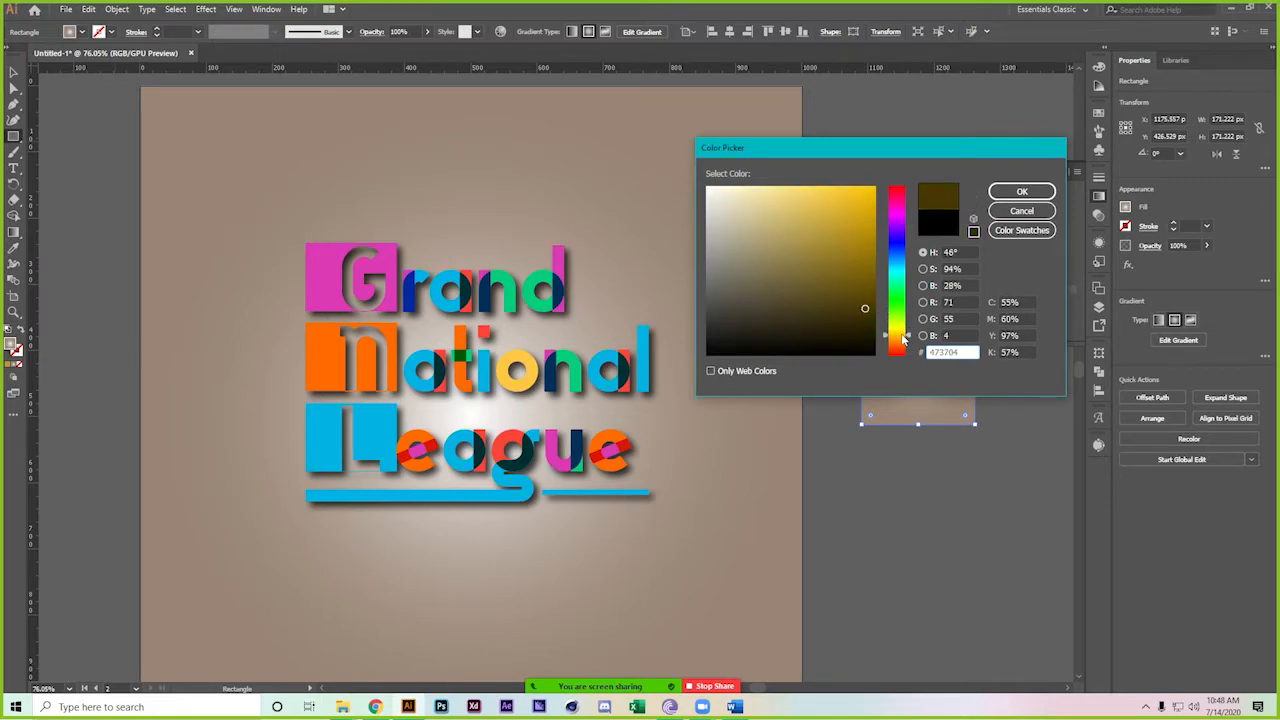
{"action": "mouse_move", "coordinate": [865, 308]}
{"action": "left_mouse_down"}
{"action": "mouse_move", "coordinate": [854, 286]}
{"action": "mouse_move", "coordinate": [872, 268]}
{"action": "mouse_move", "coordinate": [841, 252]}
{"action": "mouse_move", "coordinate": [811, 269]}
{"action": "mouse_move", "coordinate": [766, 266]}
{"action": "mouse_move", "coordinate": [793, 289]}
{"action": "mouse_move", "coordinate": [787, 277]}
{"action": "left_mouse_up"}
{"action": "left_click", "coordinate": [1022, 191]}
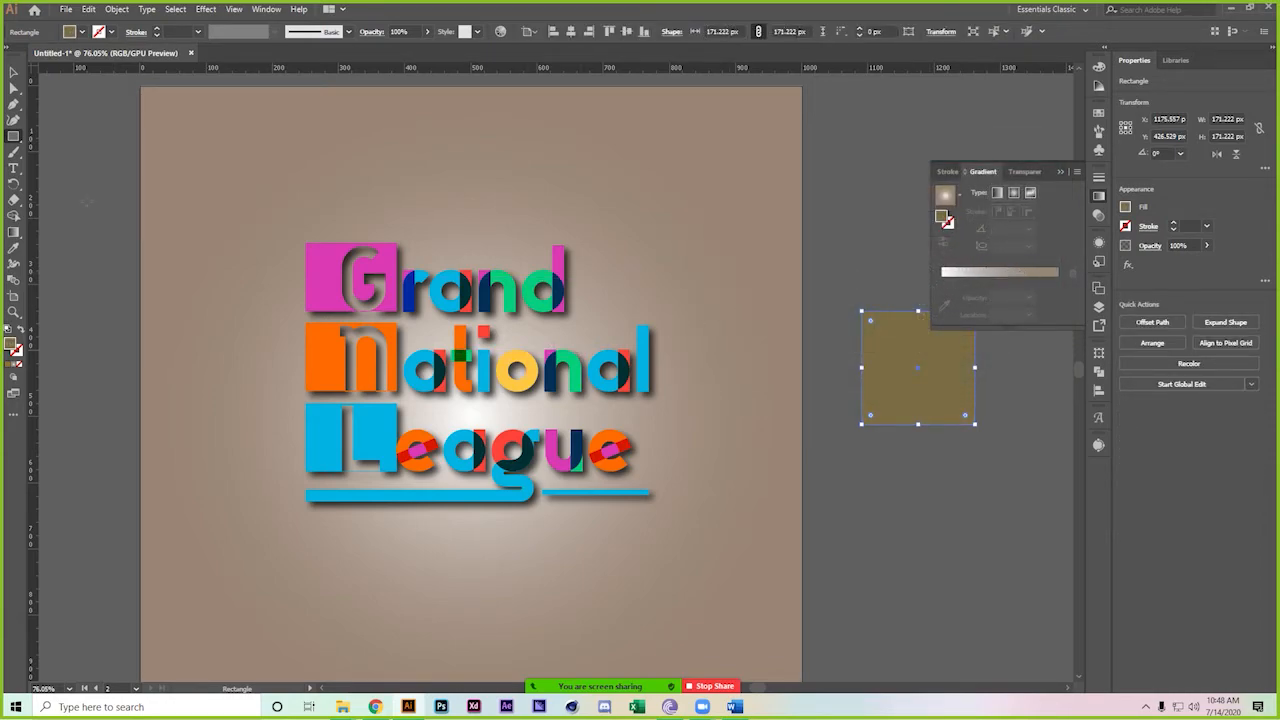
Eyedrop the olive square's colour into the background gradient's outer stop
{"action": "left_click", "coordinate": [13, 72]}
{"action": "left_click", "coordinate": [740, 283]}
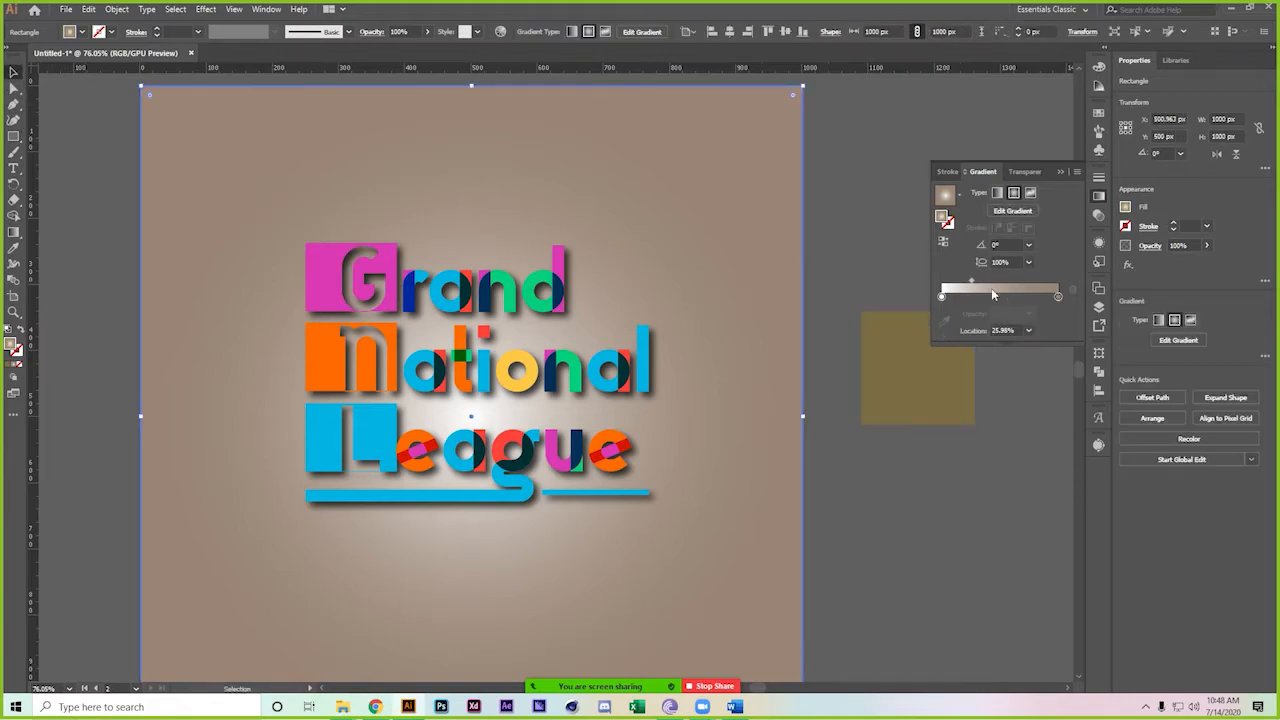
{"action": "left_click", "coordinate": [1058, 297]}
{"action": "left_click", "coordinate": [945, 318]}
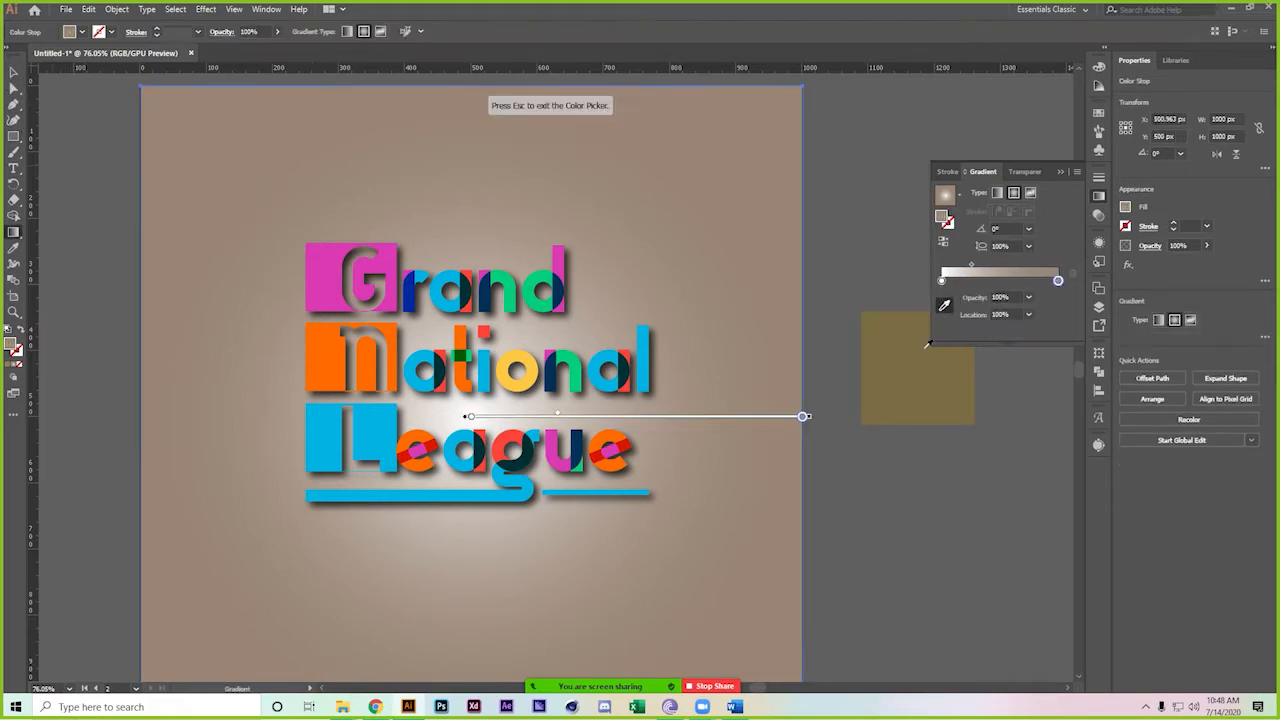
{"action": "left_click", "coordinate": [916, 365]}
{"action": "key", "text": "Escape"}
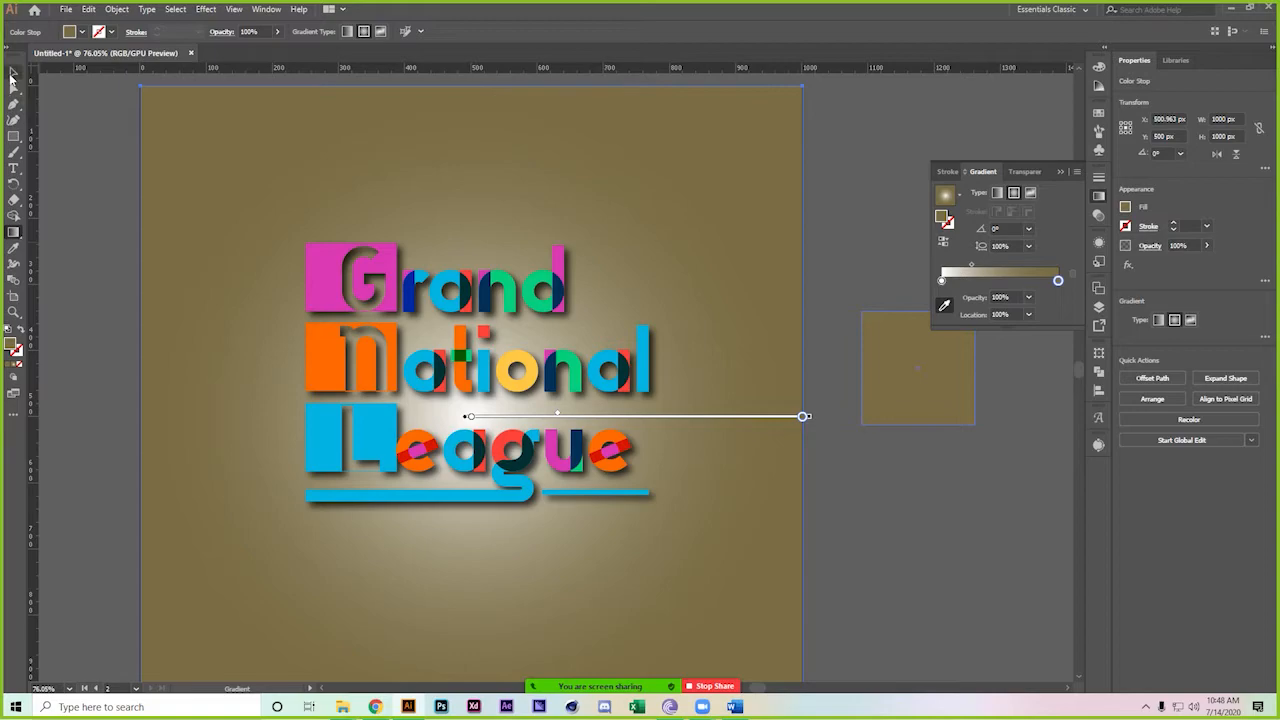
Duplicate the background rectangle and logo together to the right
{"action": "left_click", "coordinate": [13, 72]}
{"action": "left_click", "coordinate": [936, 530]}
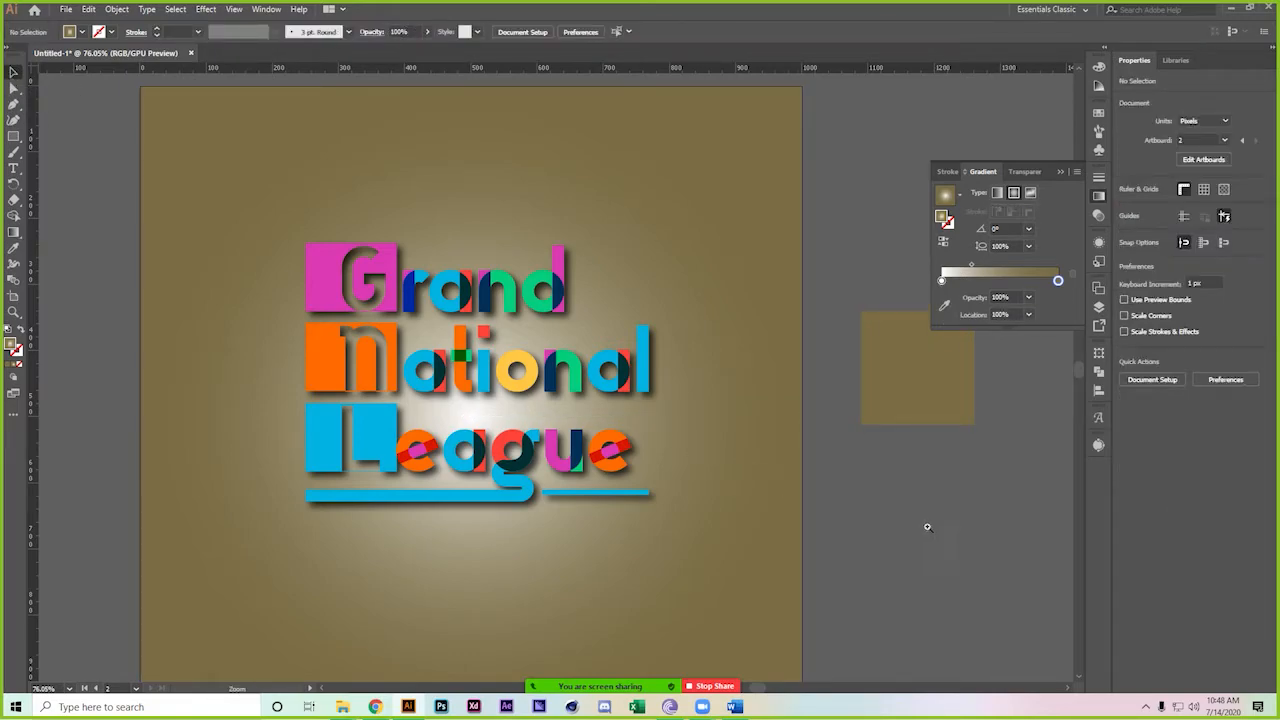
{"action": "scroll", "coordinate": [933, 530], "scroll_direction": "down", "scroll_amount": 3}
{"action": "left_click_drag", "start_coordinate": [829, 478], "coordinate": [550, 332]}
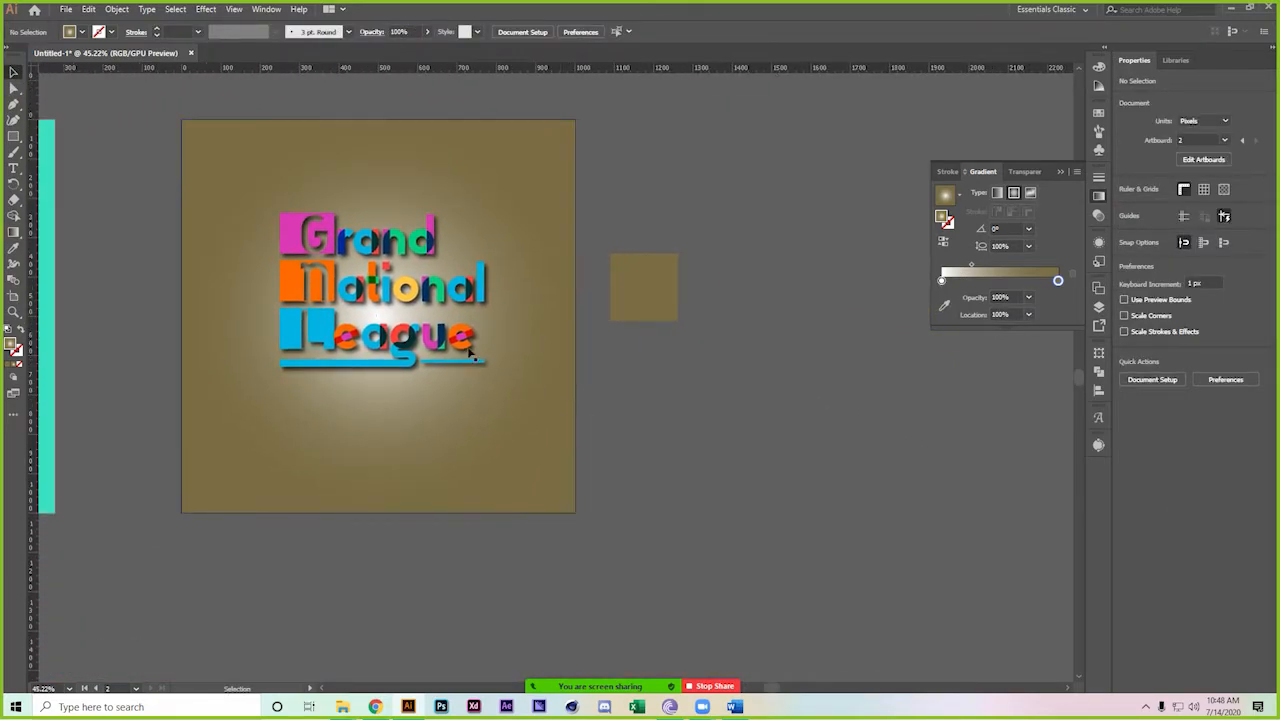
{"action": "left_click", "coordinate": [350, 310]}
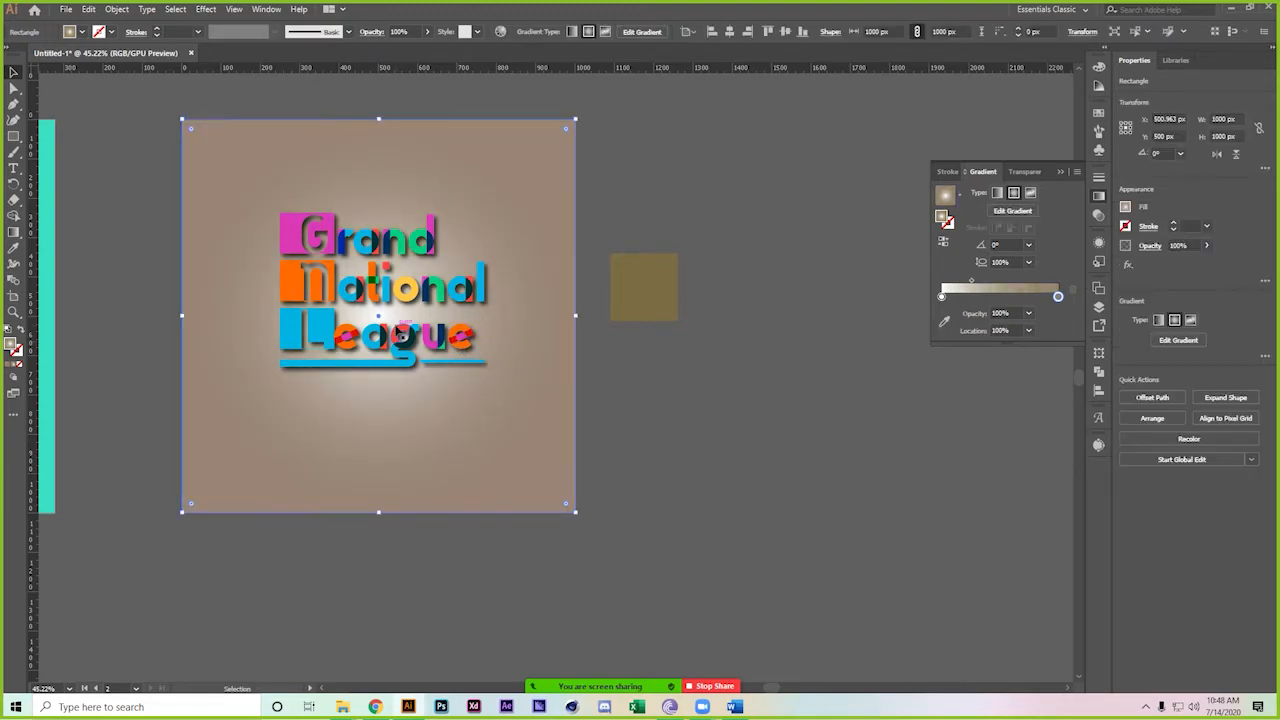
{"action": "left_click_drag", "start_coordinate": [355, 310], "coordinate": [817, 320]}
{"action": "key", "text": "ctrl+z"}
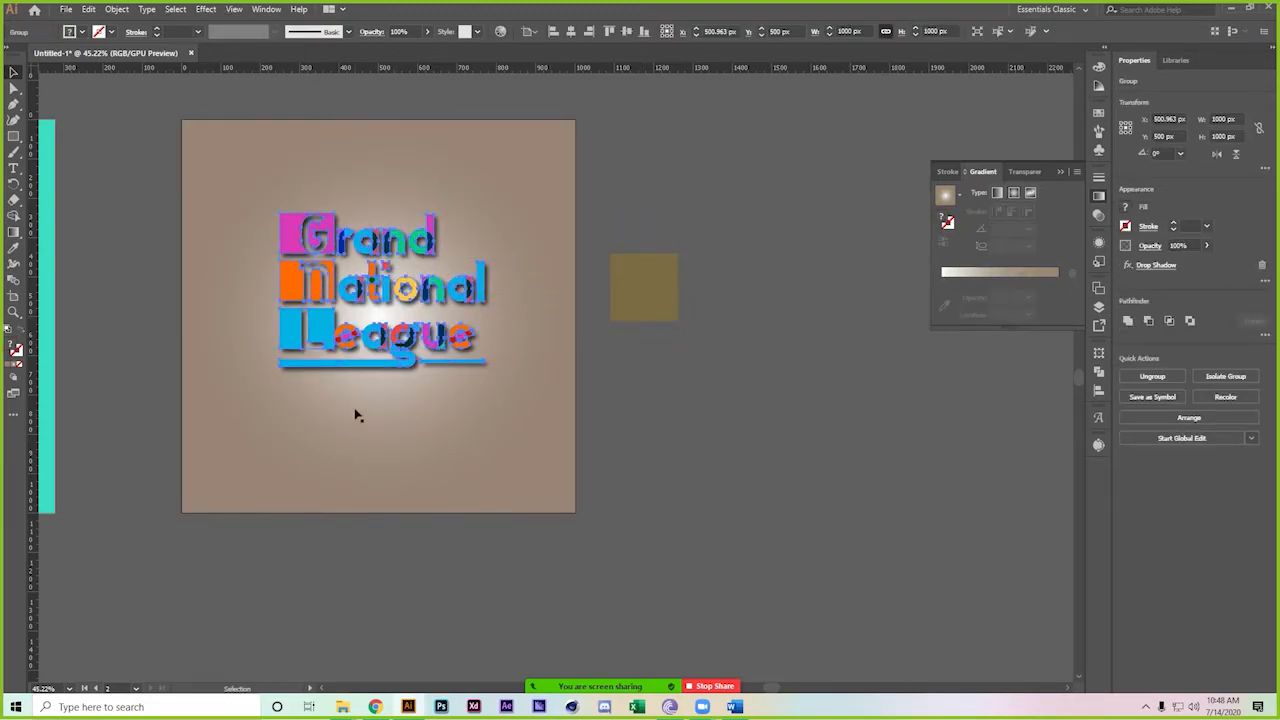
{"action": "left_click_drag", "start_coordinate": [110, 82], "coordinate": [351, 361]}
{"action": "left_click_drag", "start_coordinate": [346, 267], "coordinate": [830, 306]}
Set the copy's outer gradient stop to the olive square's colour
{"action": "scroll", "coordinate": [409, 405], "scroll_direction": "right", "scroll_amount": 3}
{"action": "left_click", "coordinate": [557, 402]}
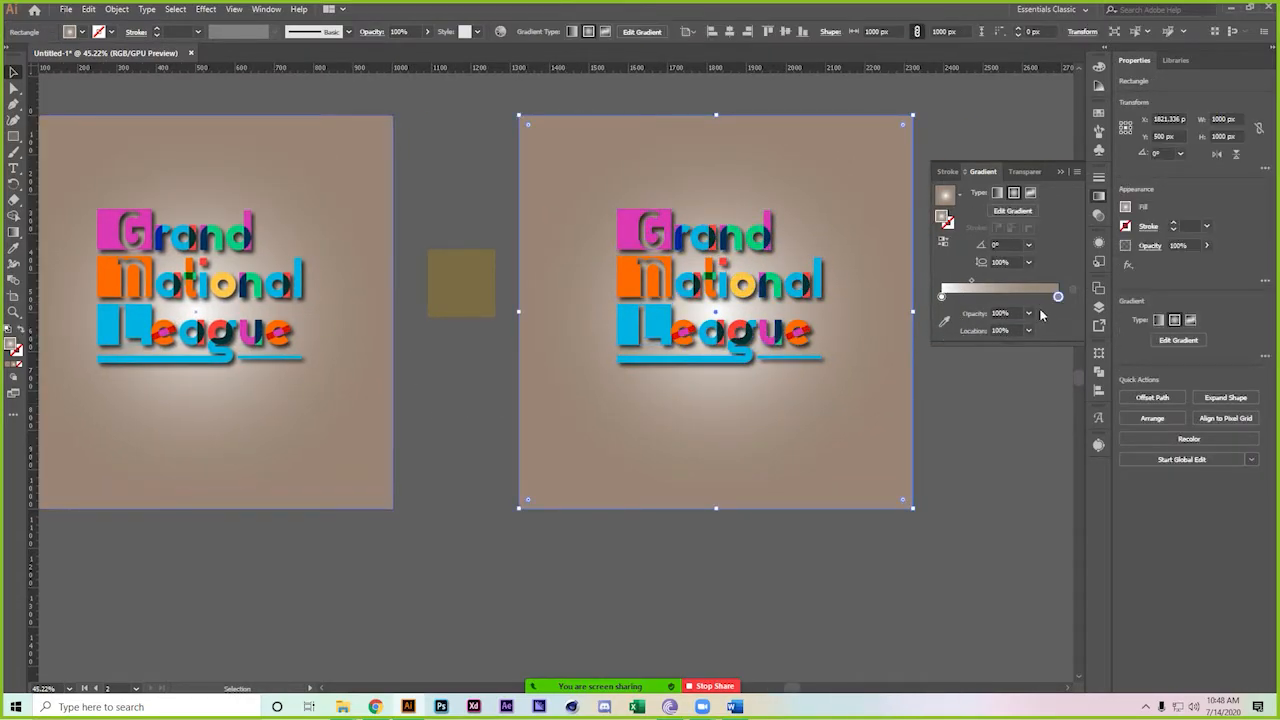
{"action": "left_click", "coordinate": [944, 321]}
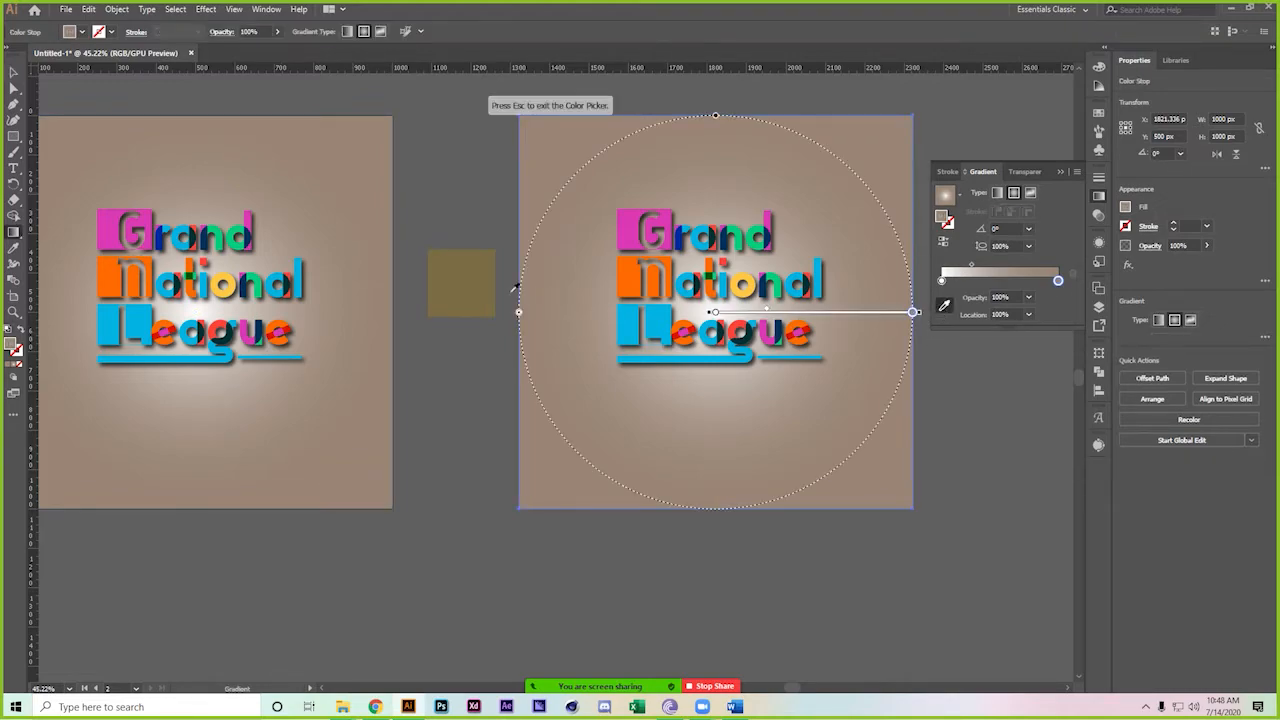
{"action": "left_click", "coordinate": [452, 271]}
{"action": "key", "text": "Escape"}
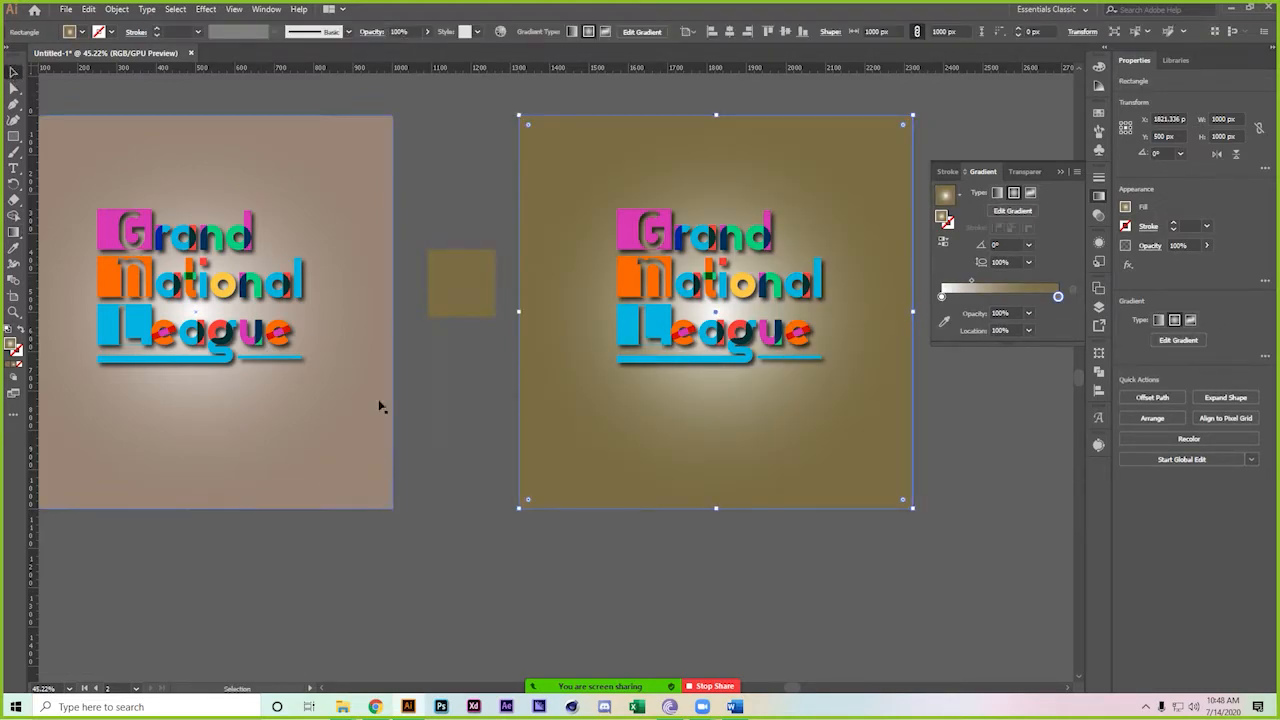
{"action": "left_click", "coordinate": [473, 443]}
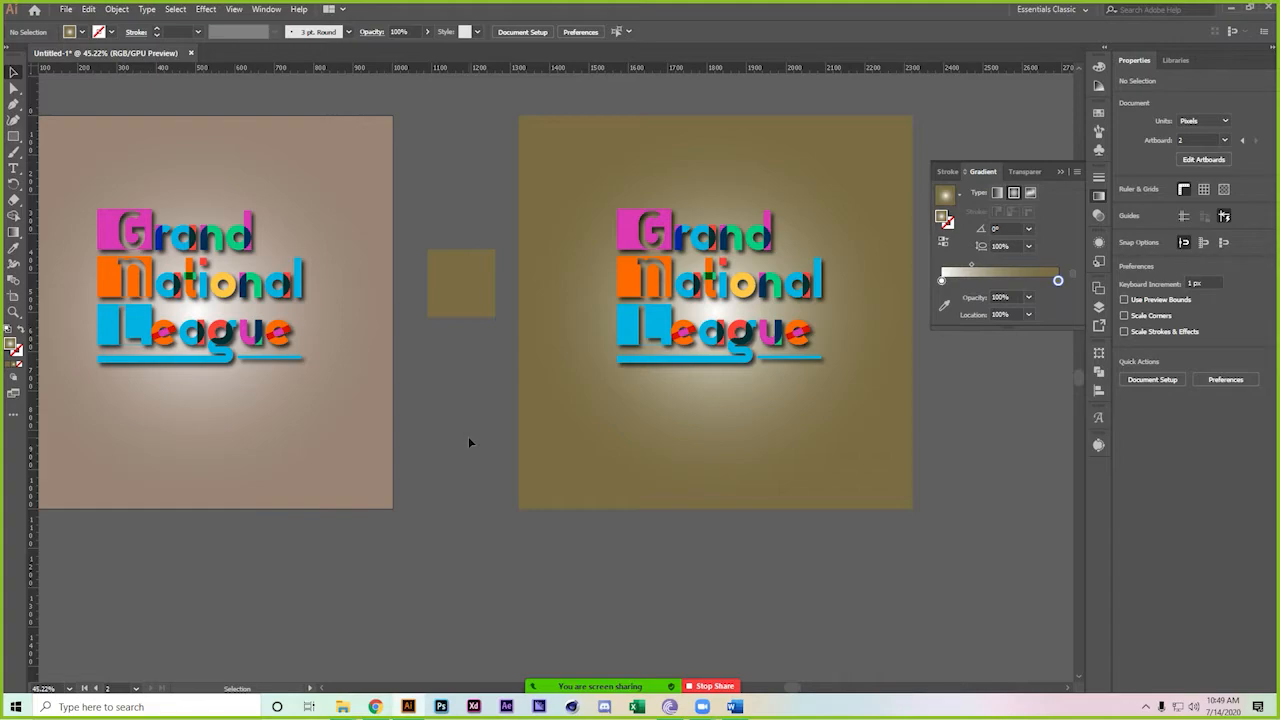
Centre the tan logo artboard in view and select its gradient background rectangle
{"action": "scroll", "coordinate": [477, 437], "scroll_direction": "left", "scroll_amount": 5}
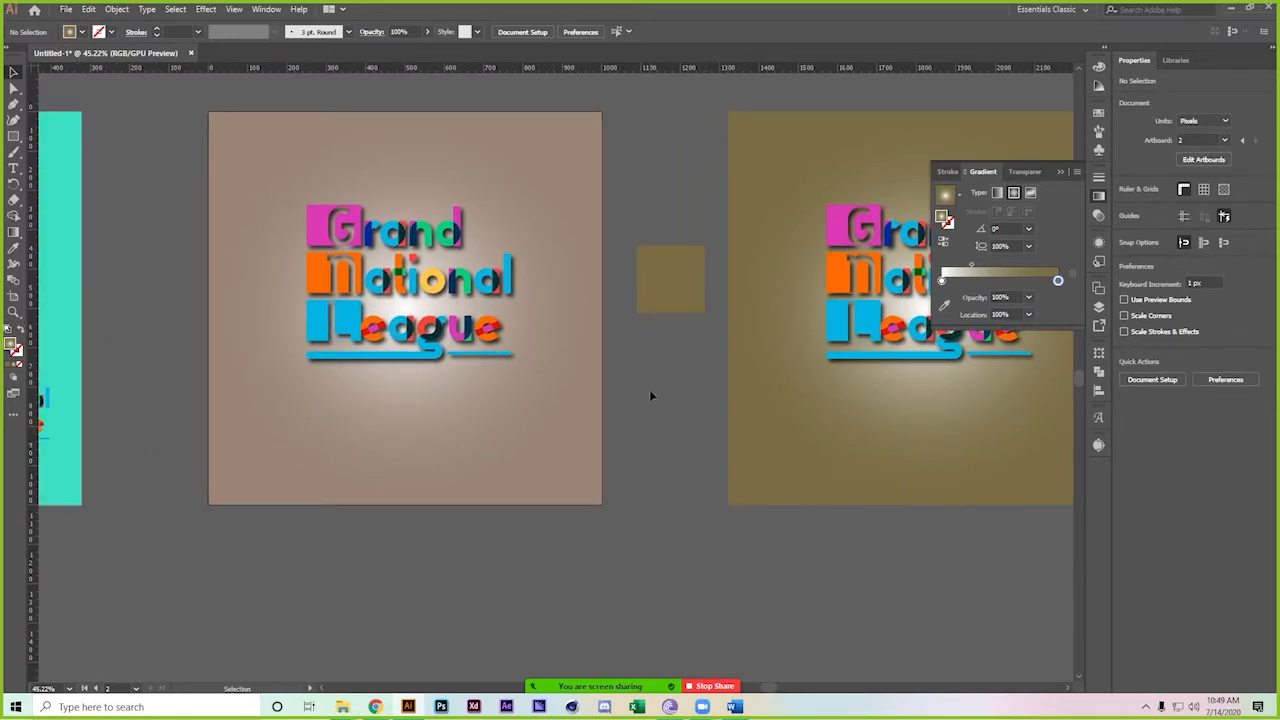
{"action": "left_click_drag", "start_coordinate": [650, 396], "coordinate": [583, 437]}
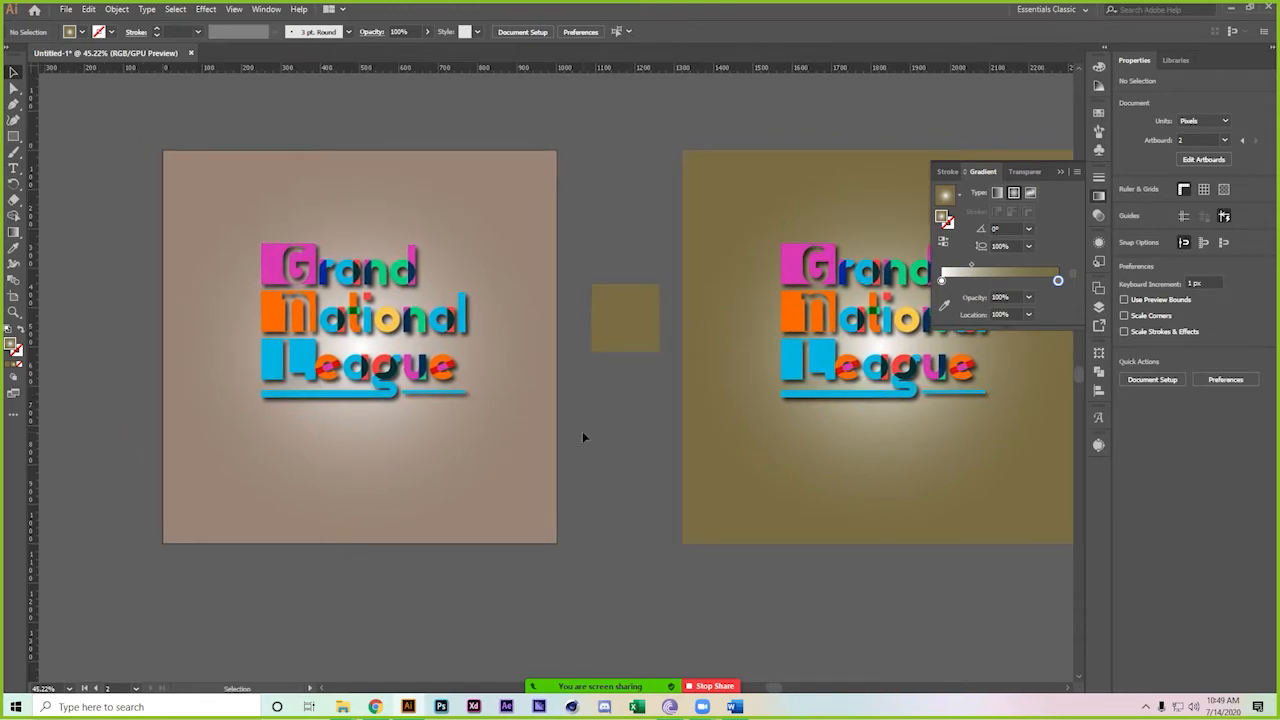
{"action": "left_click_drag", "start_coordinate": [609, 335], "coordinate": [386, 434]}
{"action": "left_click", "coordinate": [478, 463]}
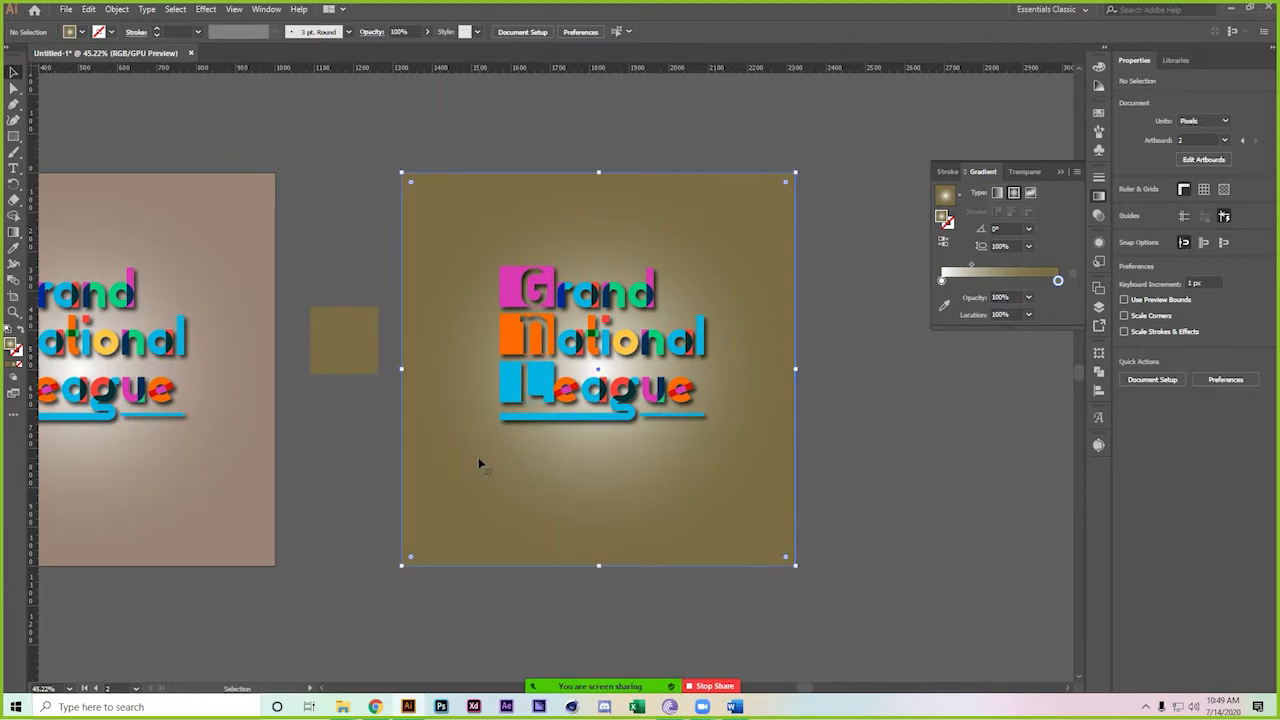
Make the background a freeform gradient and eyedrop pink, blue, green and orange into its corner points
{"action": "left_click", "coordinate": [1032, 194]}
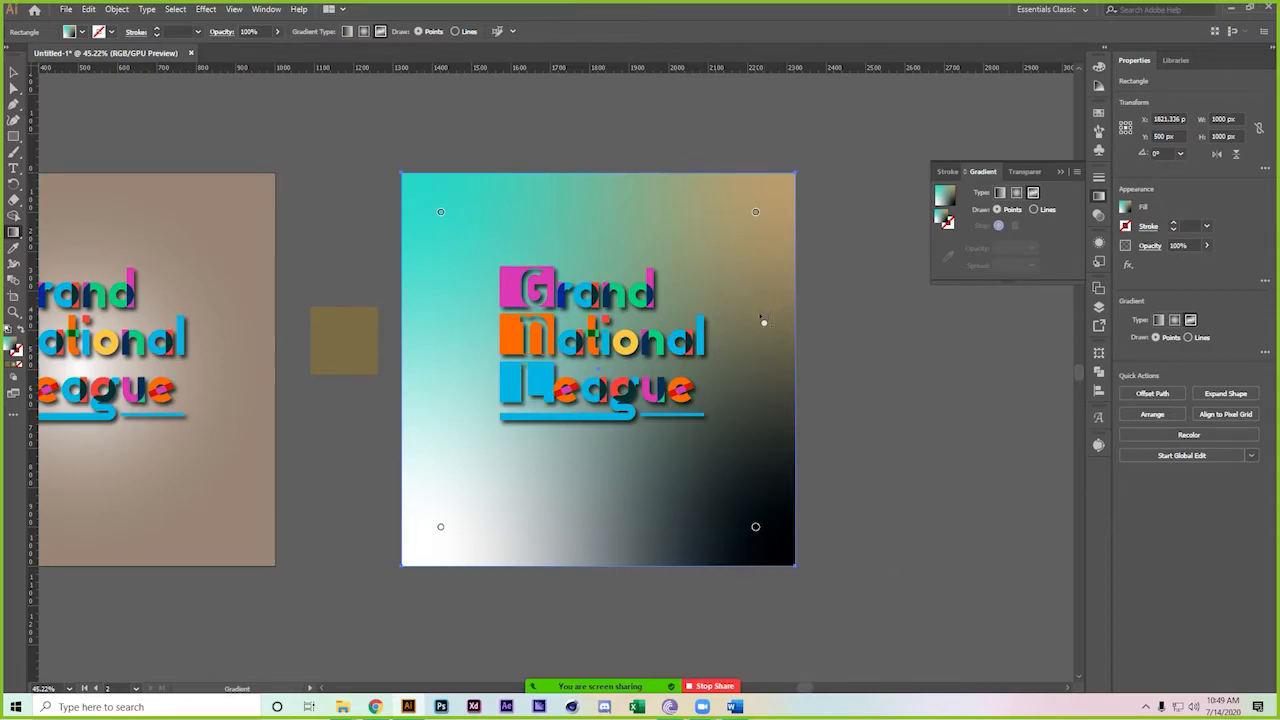
{"action": "left_click", "coordinate": [753, 219]}
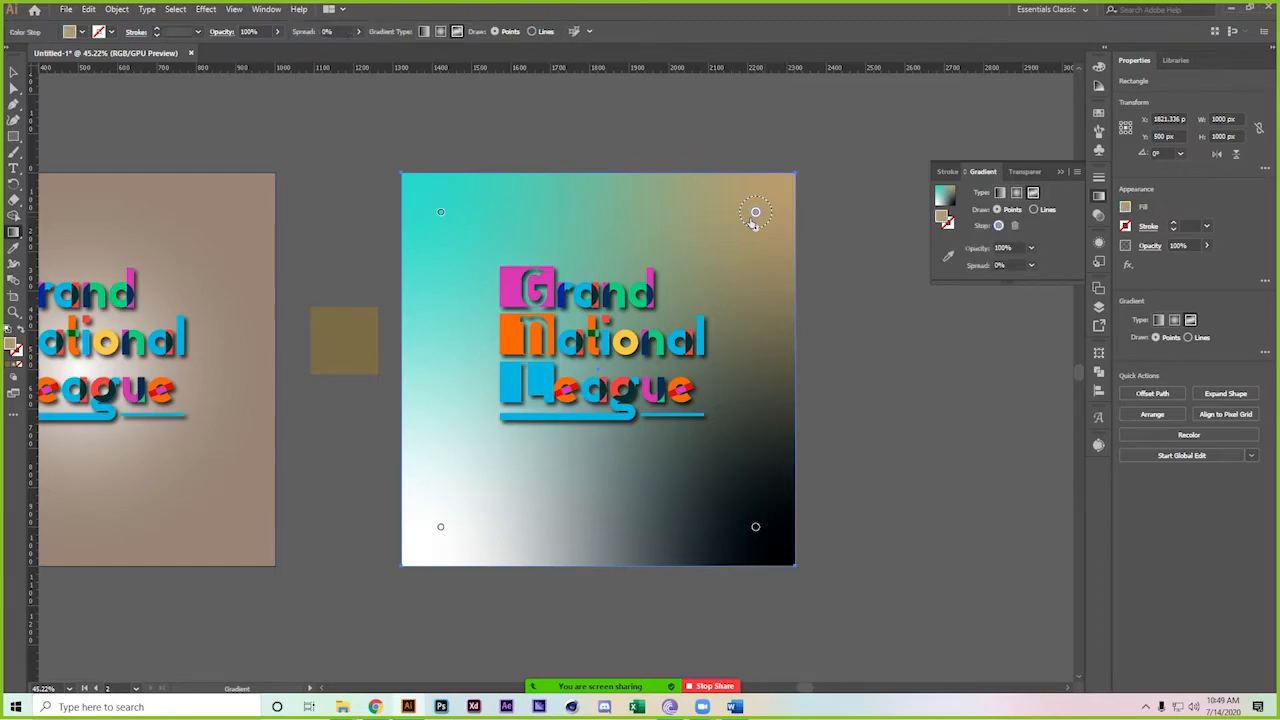
{"action": "left_click", "coordinate": [948, 259]}
{"action": "left_click", "coordinate": [515, 287]}
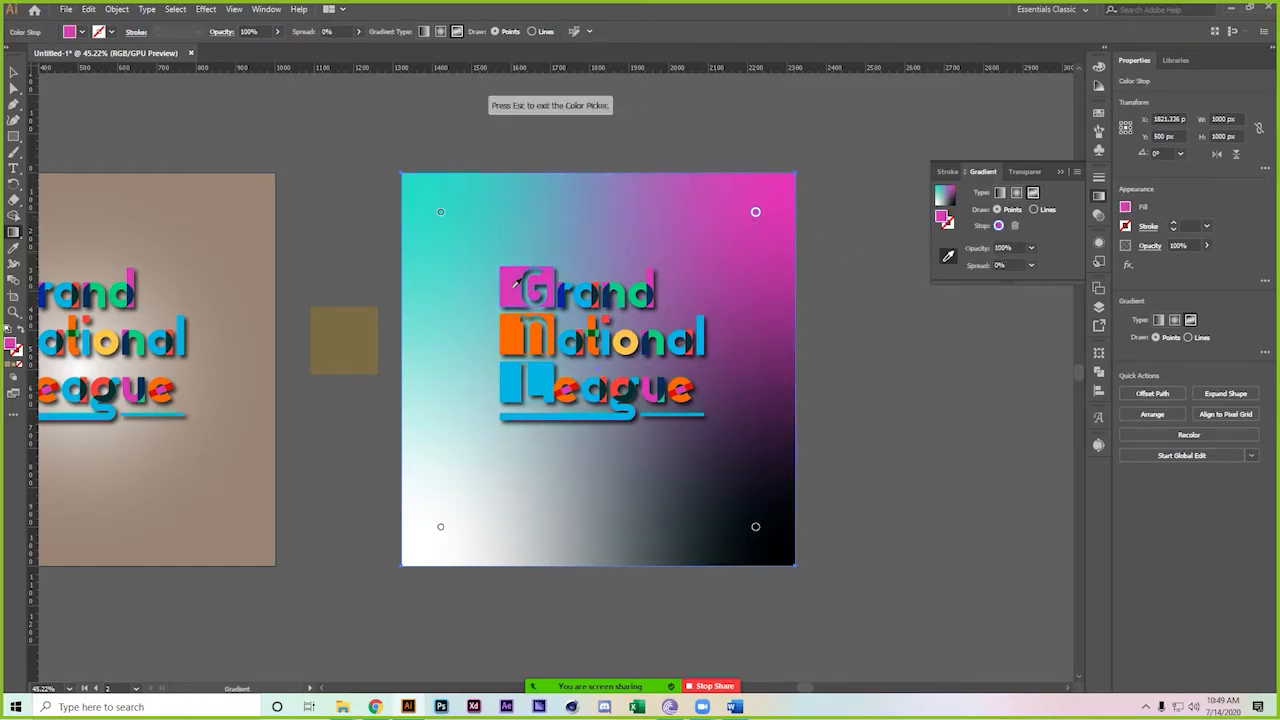
{"action": "key", "text": "Escape"}
{"action": "left_click", "coordinate": [755, 526]}
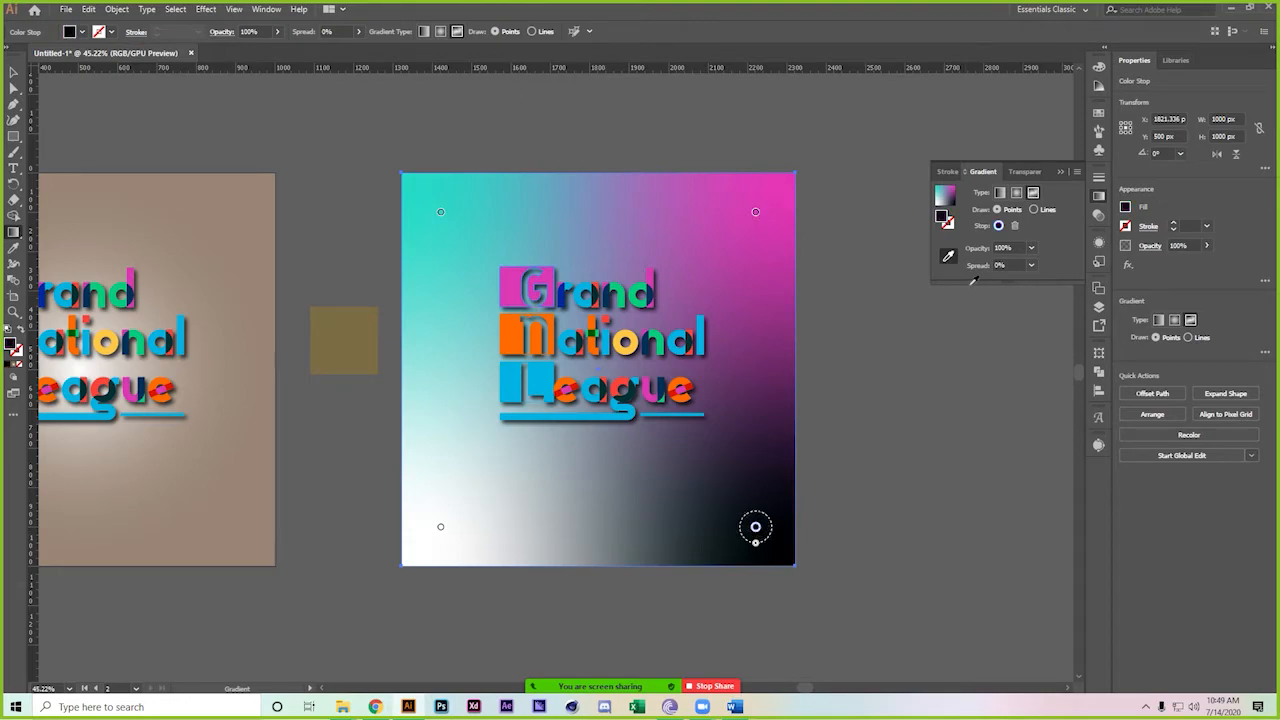
{"action": "left_click", "coordinate": [548, 367]}
{"action": "left_click", "coordinate": [440, 530]}
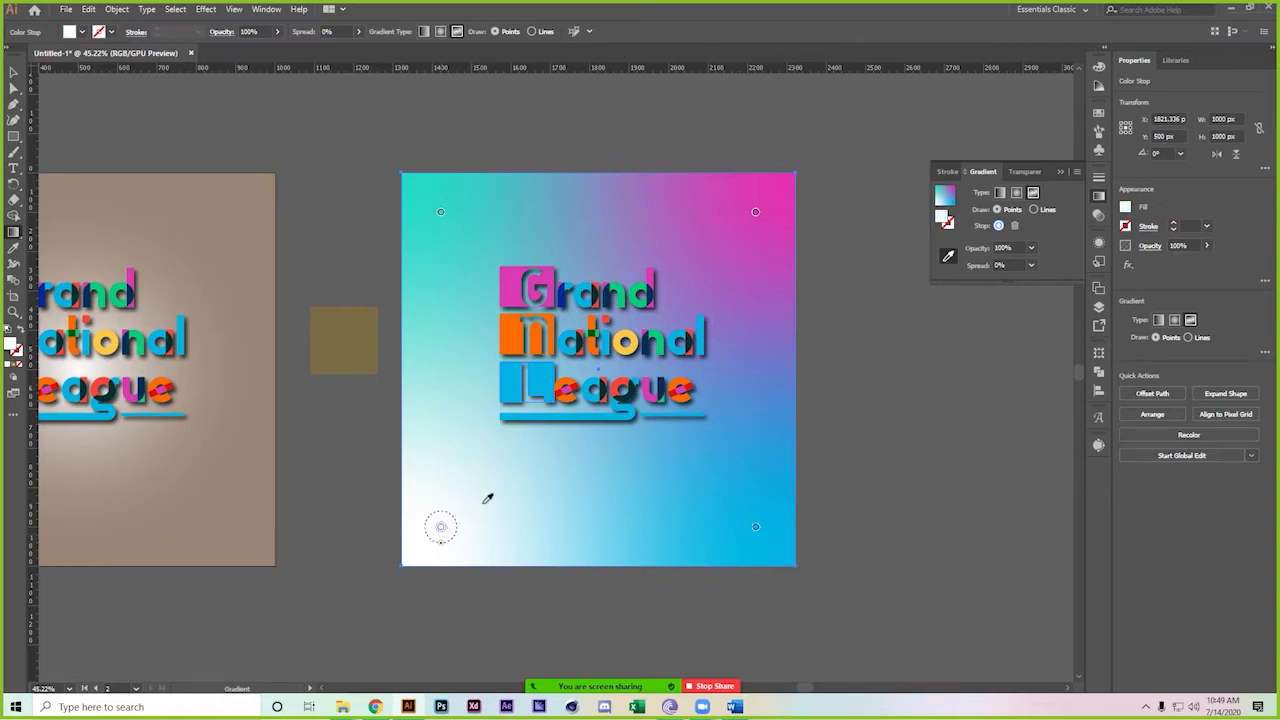
{"action": "left_click", "coordinate": [663, 333]}
{"action": "left_click", "coordinate": [440, 212]}
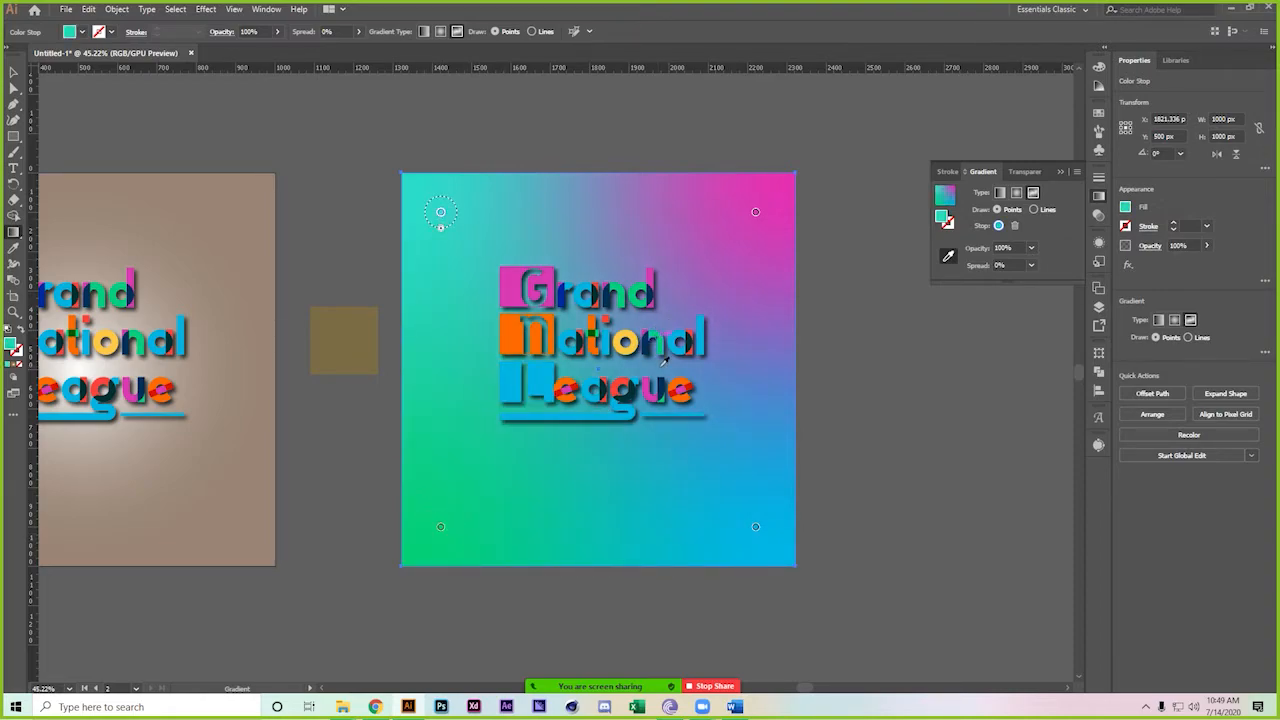
{"action": "left_click", "coordinate": [516, 333]}
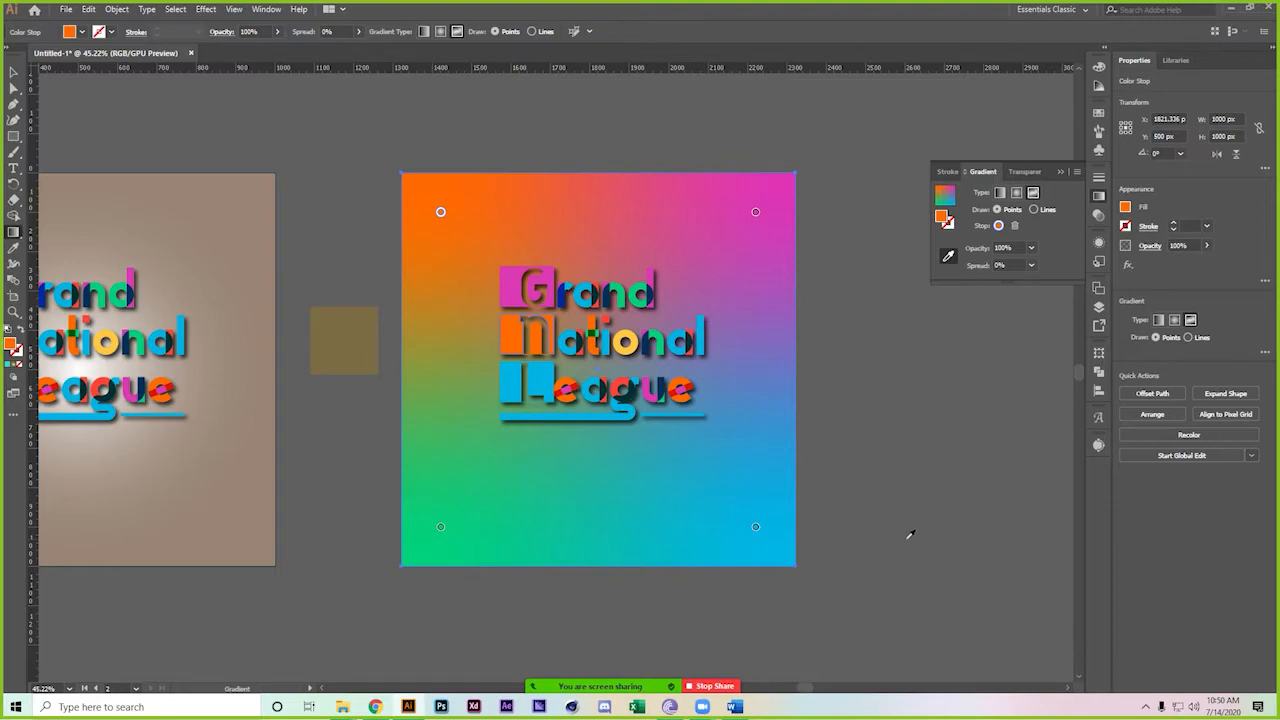
Try red, dark shadow and green on the right-hand points, then undo back toward the original colours
{"action": "left_click", "coordinate": [755, 527]}
{"action": "left_click", "coordinate": [680, 388]}
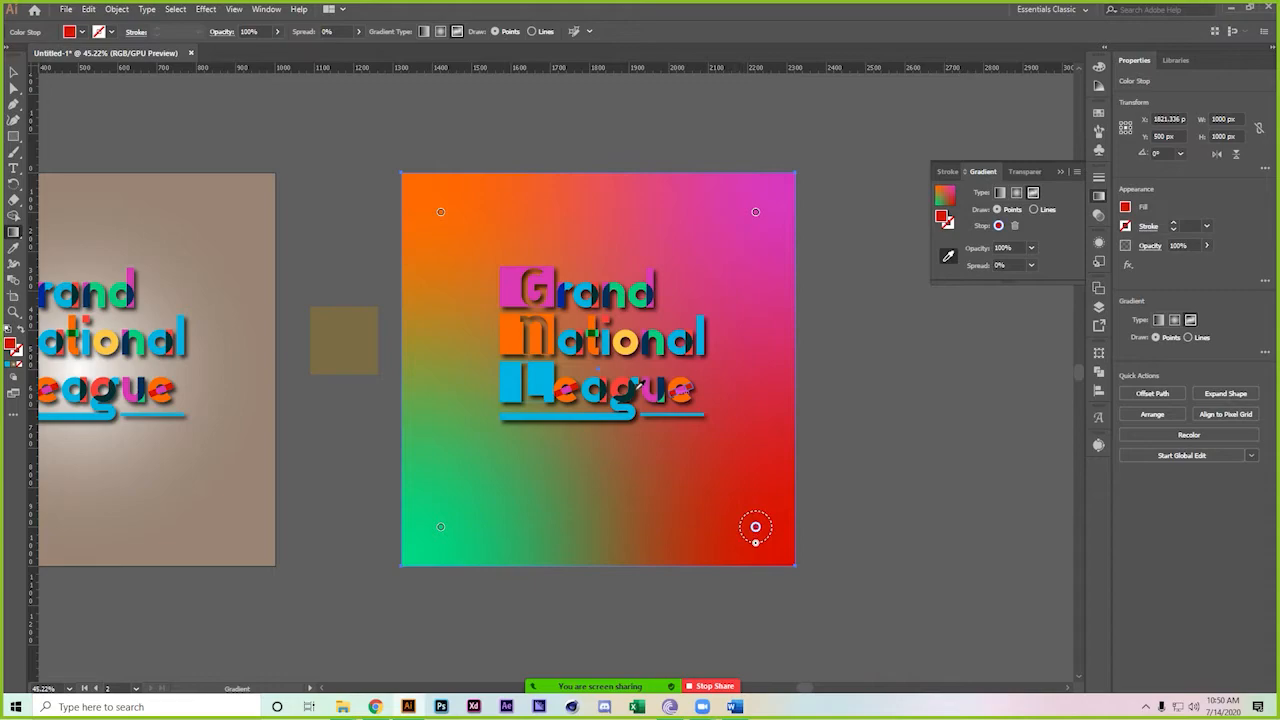
{"action": "left_click", "coordinate": [636, 388]}
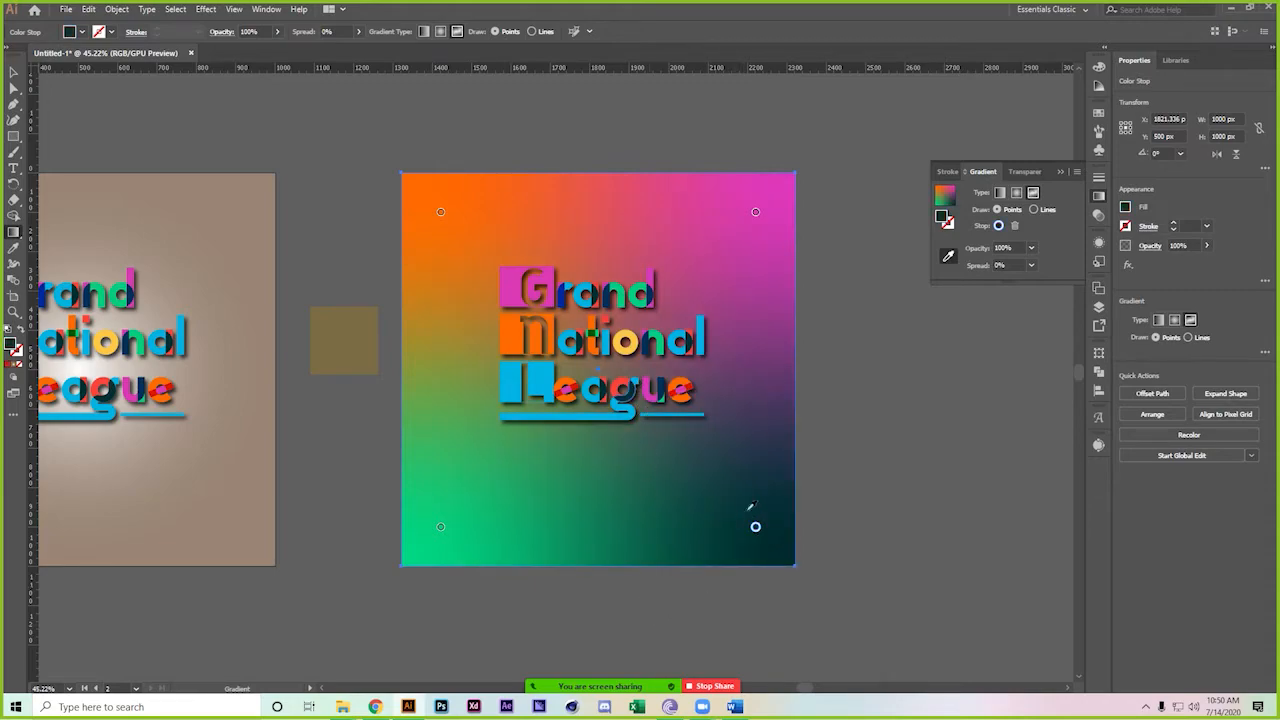
{"action": "left_click", "coordinate": [755, 213]}
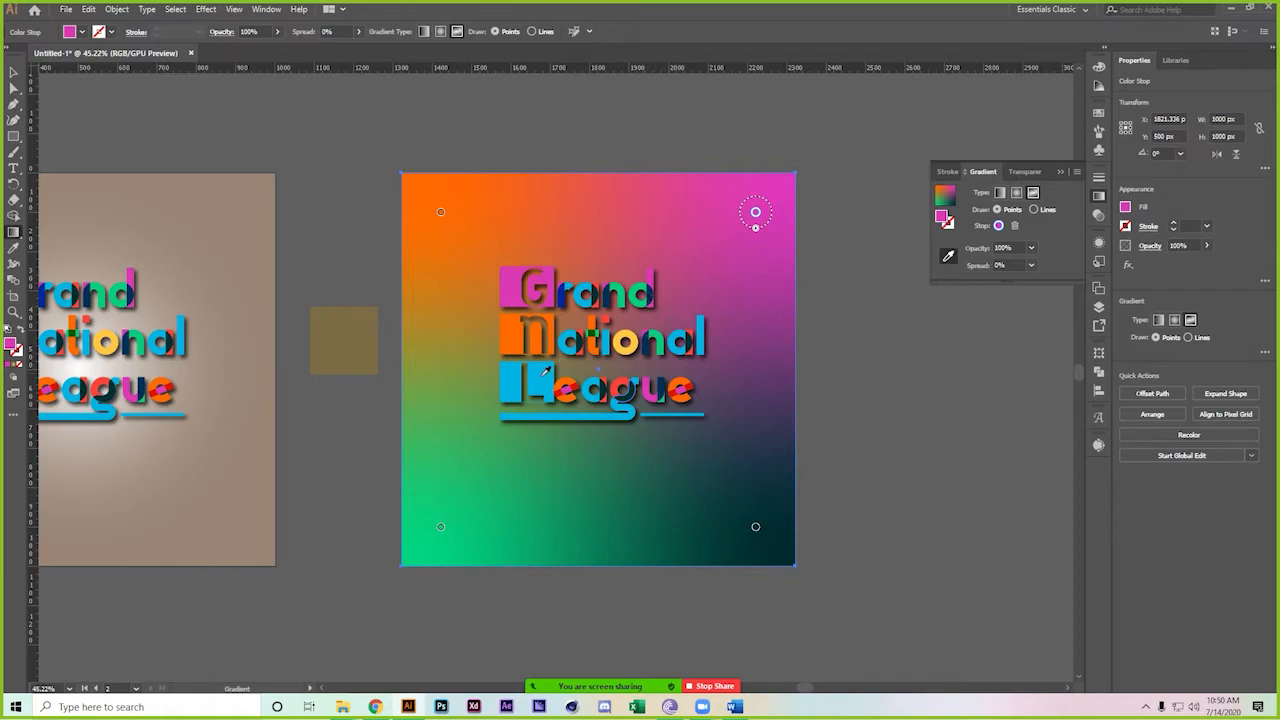
{"action": "left_click", "coordinate": [578, 384]}
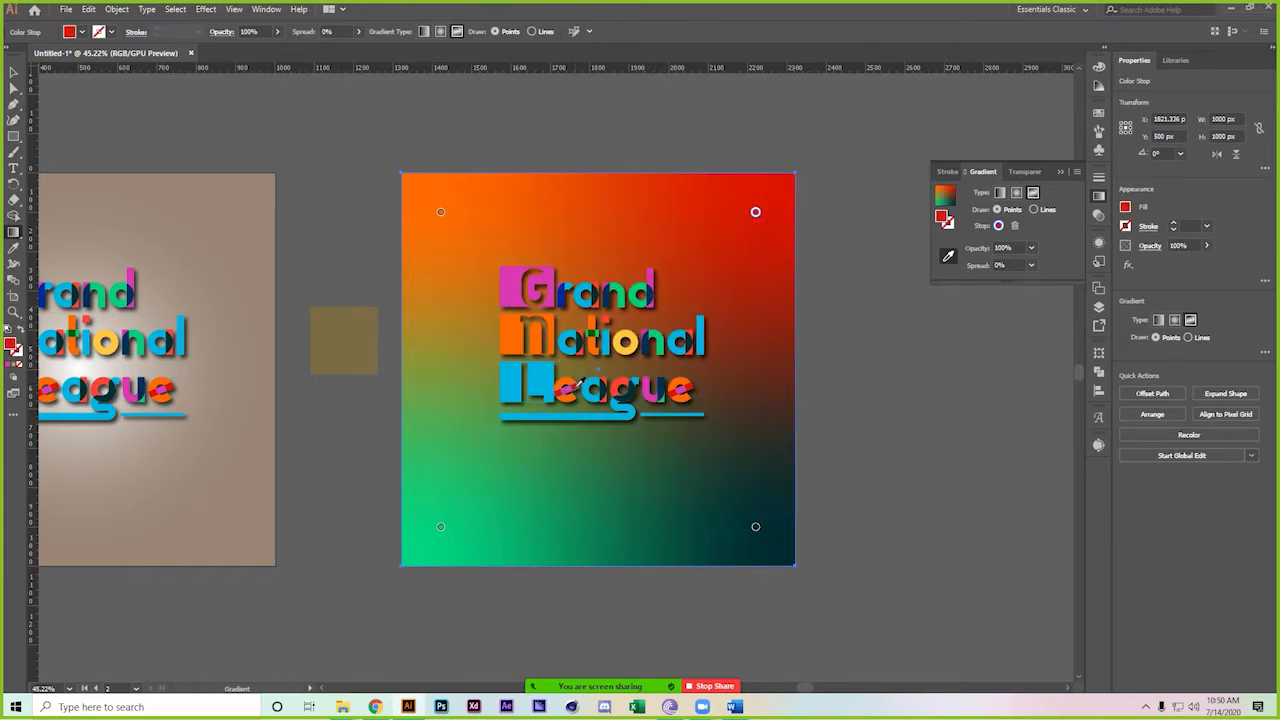
{"action": "left_click", "coordinate": [662, 330]}
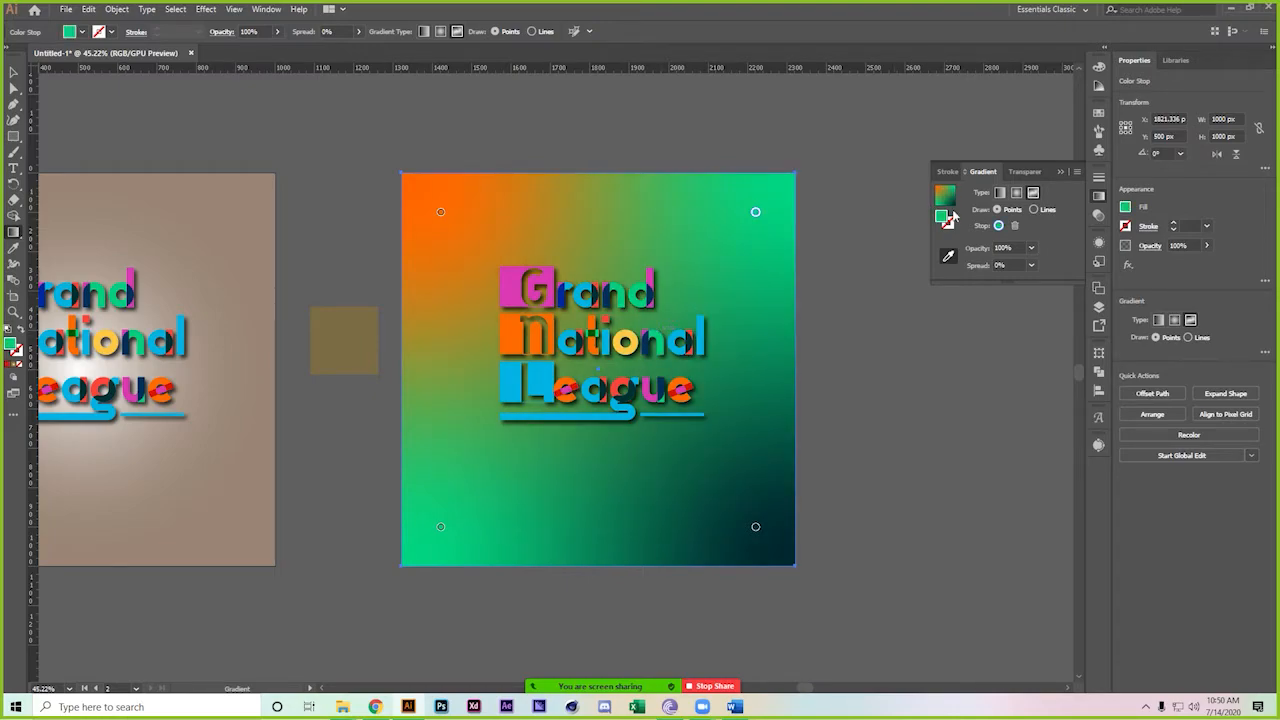
{"action": "key", "text": "ctrl+z"}
{"action": "key", "text": "ctrl+z"}
{"action": "key", "text": "ctrl+z"}
{"action": "key", "text": "ctrl+z"}
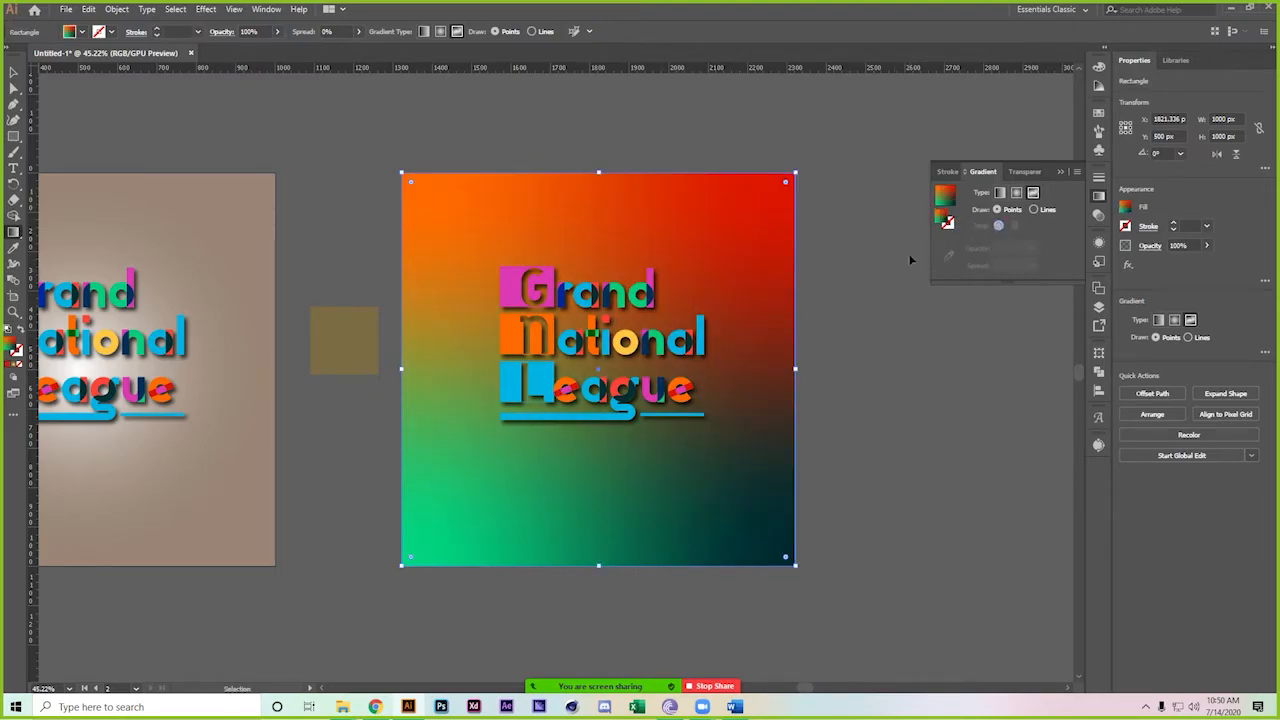
{"action": "key", "text": "ctrl+z"}
{"action": "key", "text": "ctrl+z"}
{"action": "key", "text": "ctrl+z"}
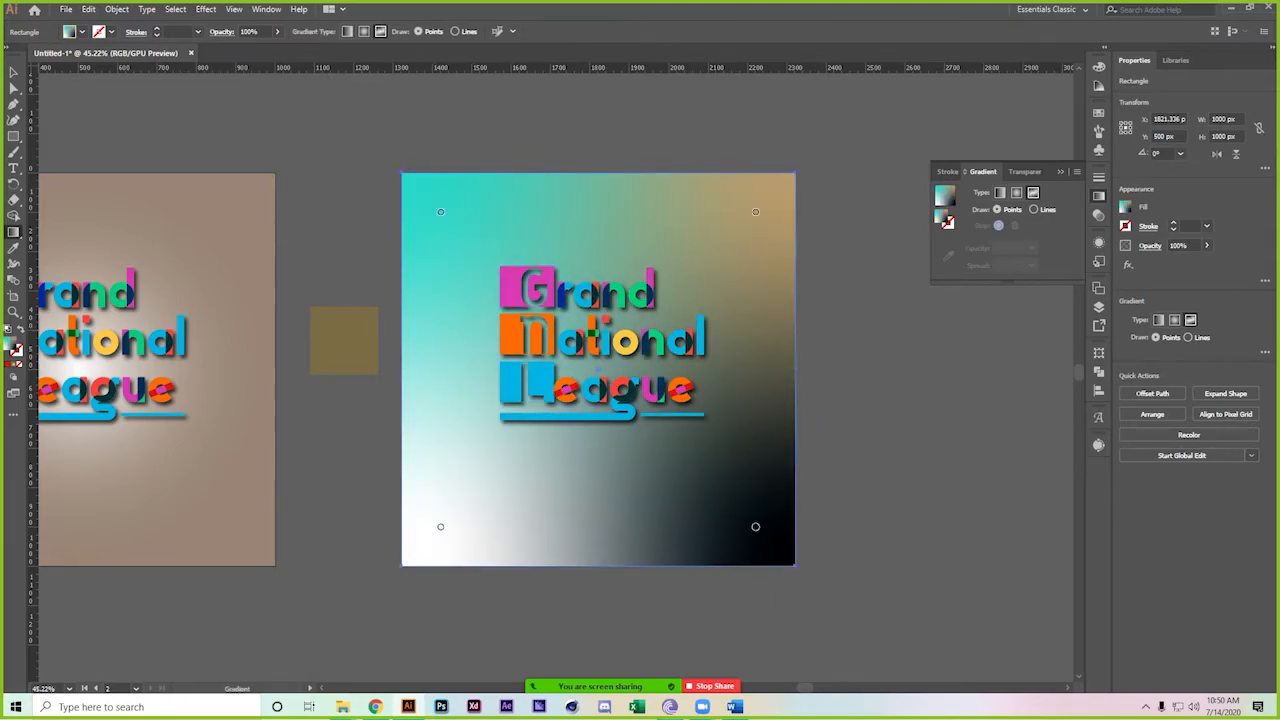
Remove the black gradient point and reposition the white, cyan and tan points, then deselect
{"action": "key", "text": "ctrl+z"}
{"action": "left_click_drag", "start_coordinate": [1017, 608], "coordinate": [1017, 608]}
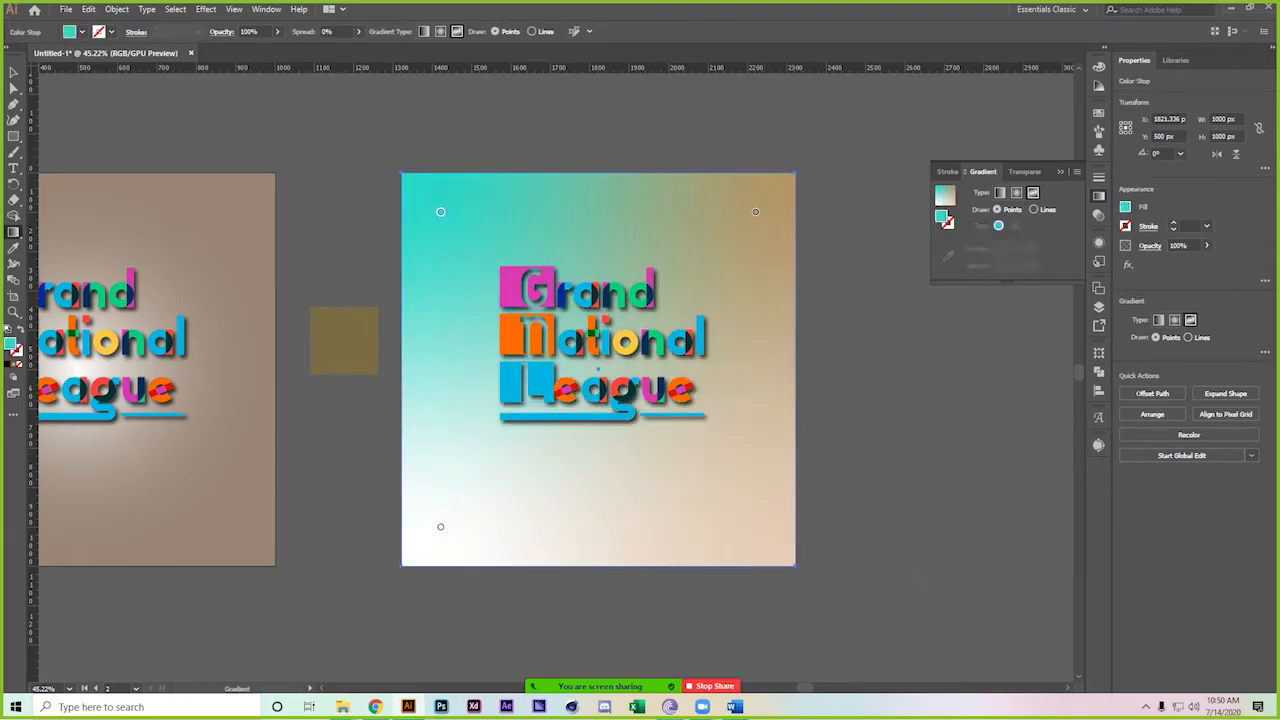
{"action": "left_click_drag", "start_coordinate": [441, 527], "coordinate": [616, 556]}
{"action": "left_click_drag", "start_coordinate": [441, 211], "coordinate": [412, 326]}
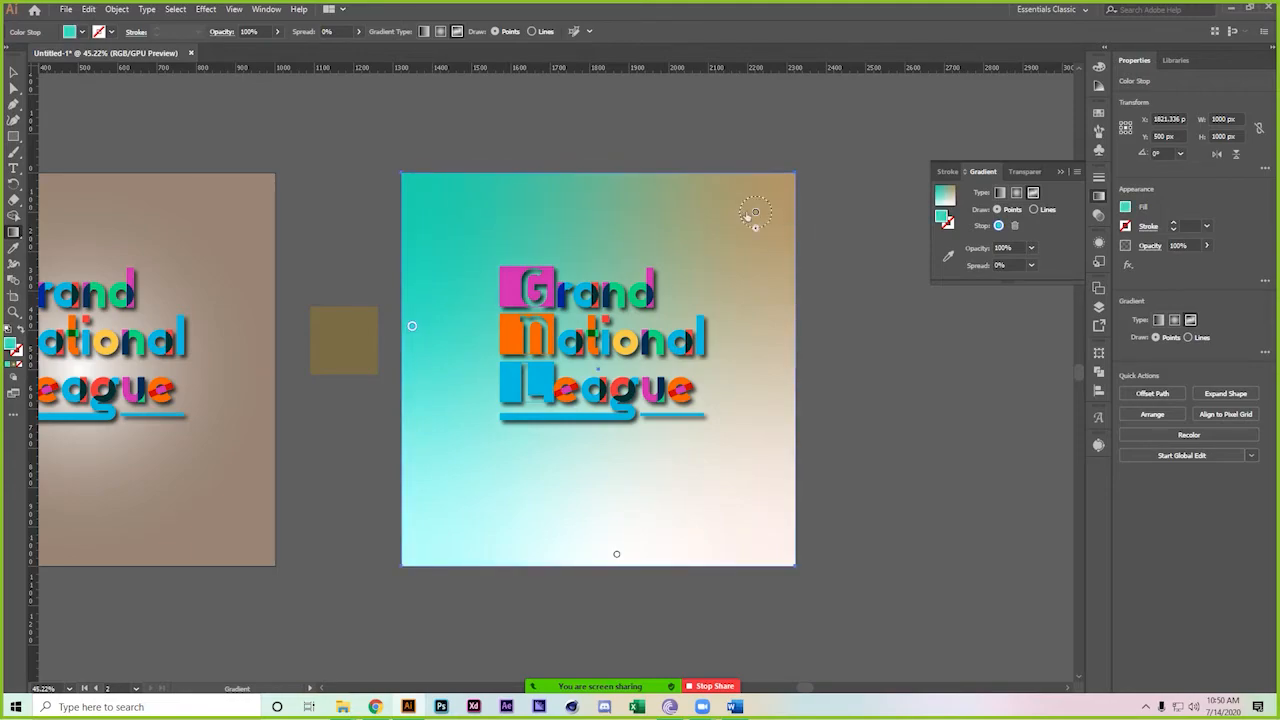
{"action": "mouse_move", "coordinate": [755, 215]}
{"action": "left_mouse_down"}
{"action": "mouse_move", "coordinate": [761, 305]}
{"action": "mouse_move", "coordinate": [757, 271]}
{"action": "mouse_move", "coordinate": [651, 234]}
{"action": "mouse_move", "coordinate": [629, 200]}
{"action": "mouse_move", "coordinate": [643, 190]}
{"action": "left_mouse_up"}
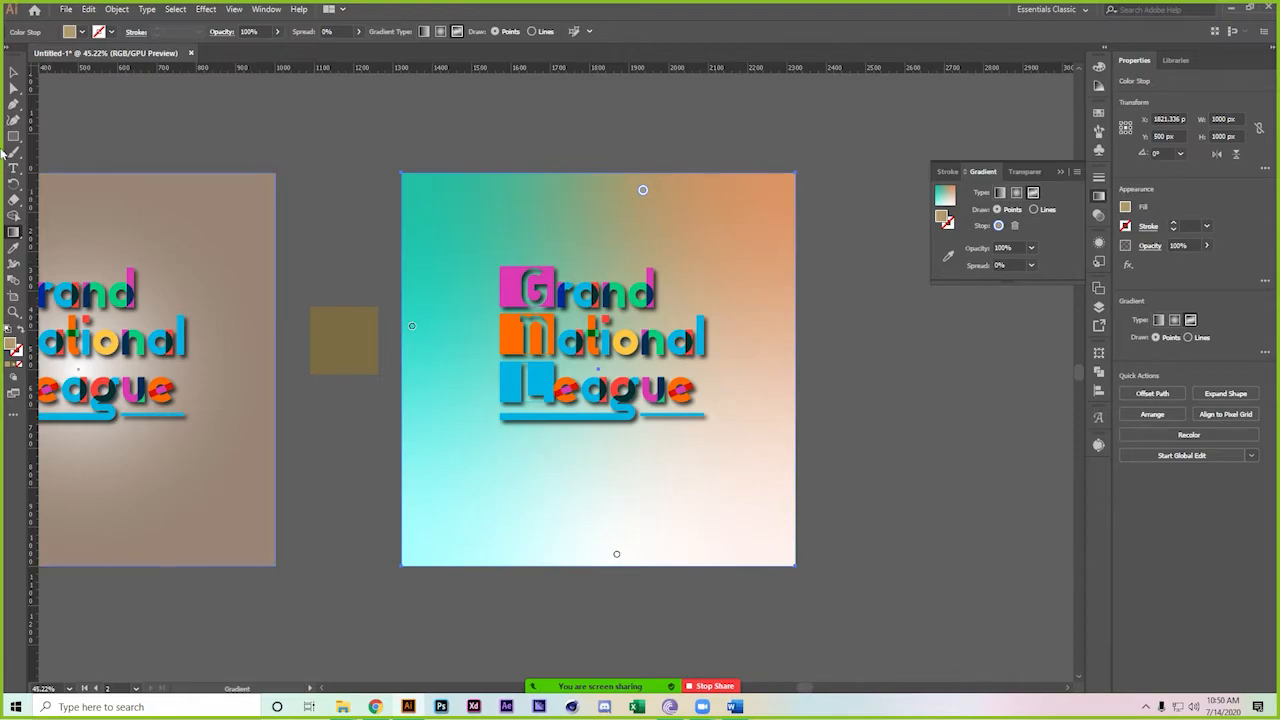
{"action": "left_click", "coordinate": [13, 72]}
{"action": "left_click", "coordinate": [223, 119]}
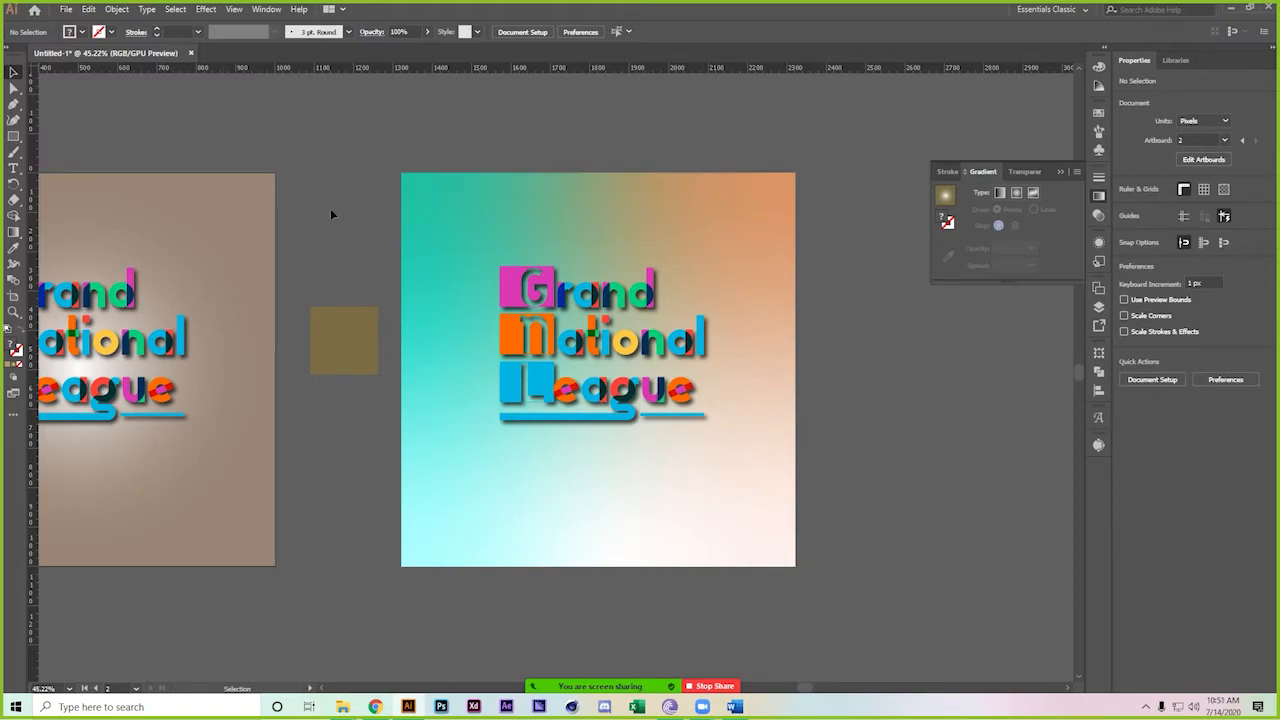
Duplicate the background to the right, fill it white (ffffff), and copy the logo onto it
{"action": "left_click_drag", "start_coordinate": [771, 343], "coordinate": [456, 299]}
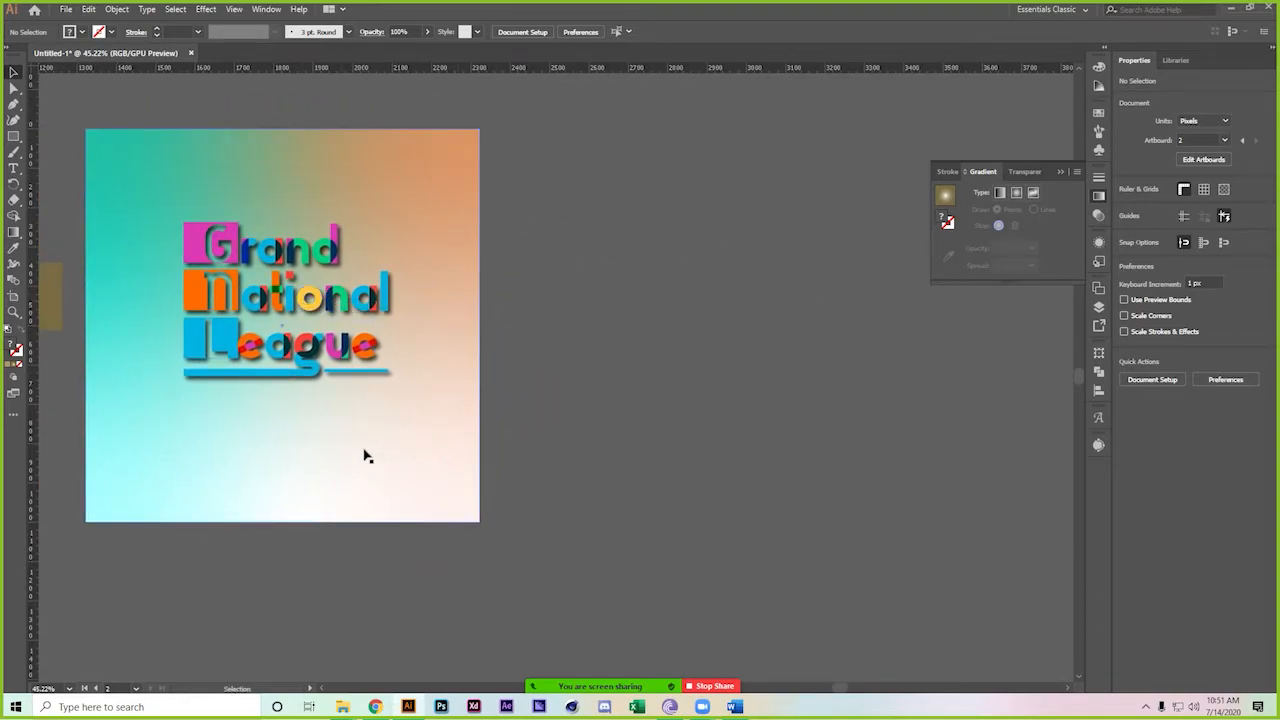
{"action": "left_click", "coordinate": [413, 450]}
{"action": "left_click_drag", "start_coordinate": [327, 425], "coordinate": [650, 405]}
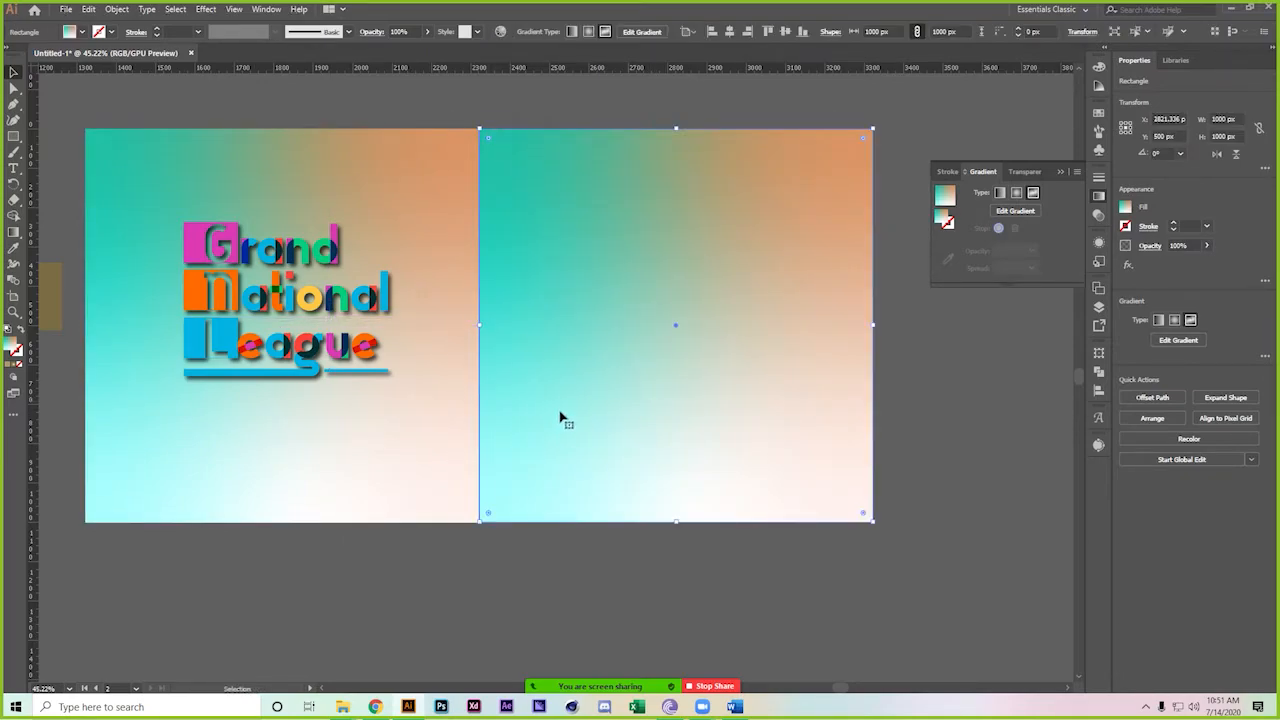
{"action": "left_click", "coordinate": [10, 366]}
{"action": "double_click", "coordinate": [12, 346]}
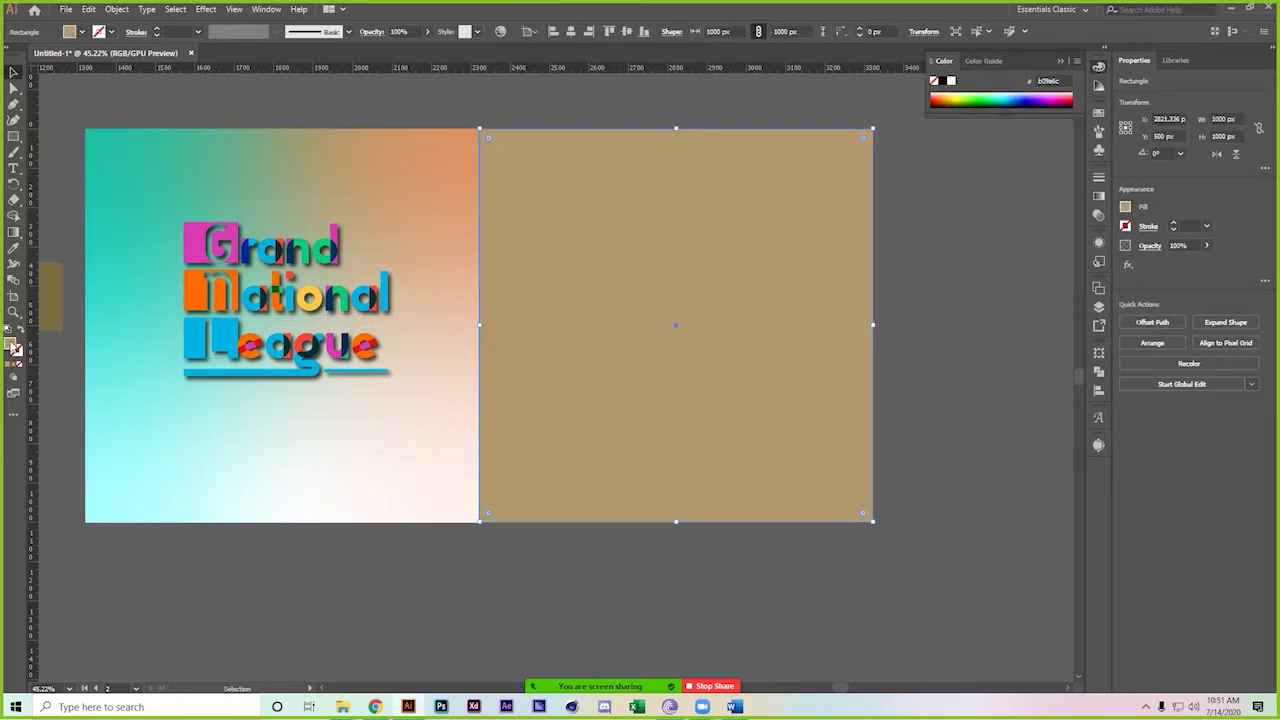
{"action": "type", "text": "ffffff"}
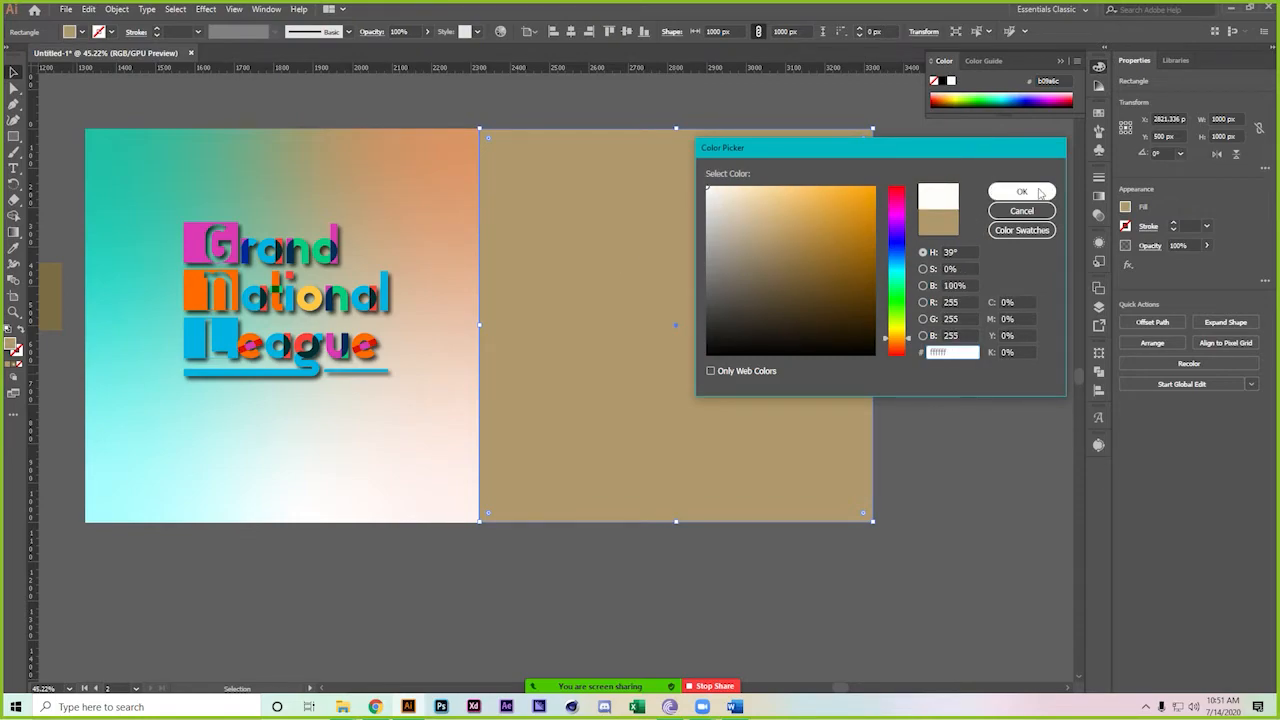
{"action": "key", "text": "Return"}
{"action": "left_click", "coordinate": [281, 298]}
{"action": "left_click_drag", "start_coordinate": [281, 298], "coordinate": [669, 296]}
{"action": "left_click", "coordinate": [711, 560]}
Copy the white background below, fill it black, and copy the logo onto it
{"action": "scroll", "coordinate": [634, 549], "scroll_direction": "down", "scroll_amount": 3}
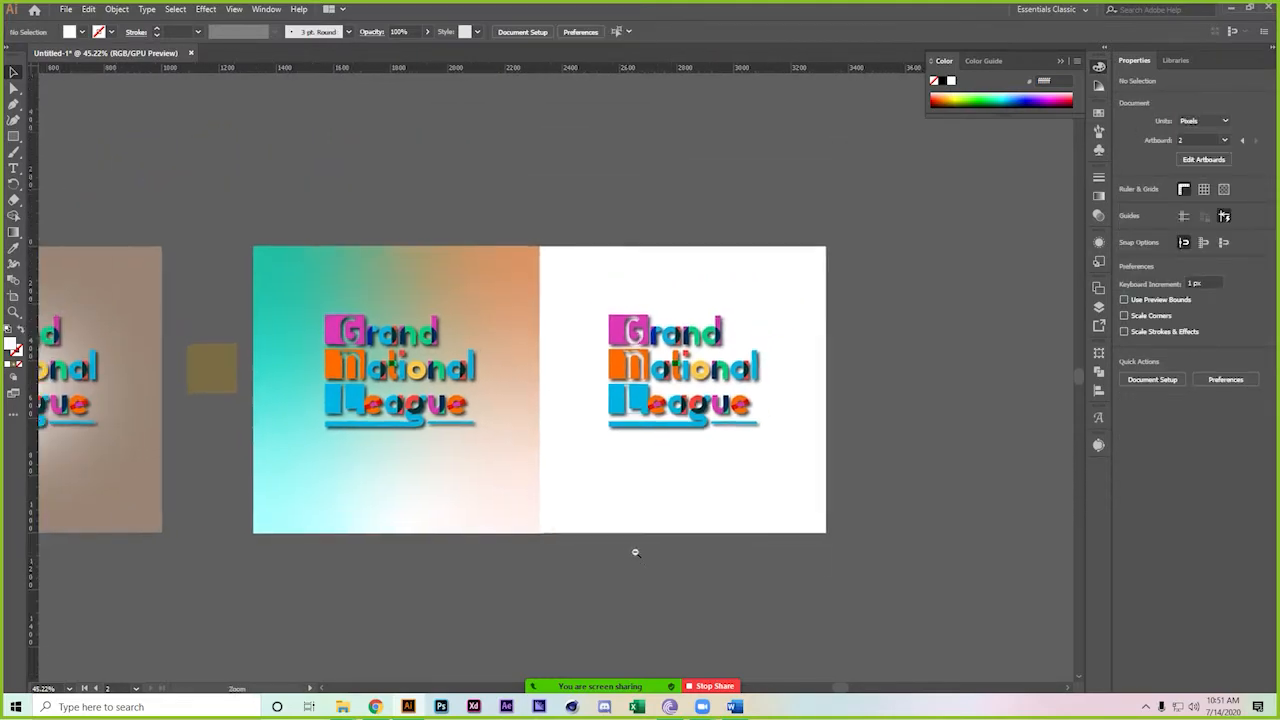
{"action": "left_click_drag", "start_coordinate": [631, 563], "coordinate": [593, 444]}
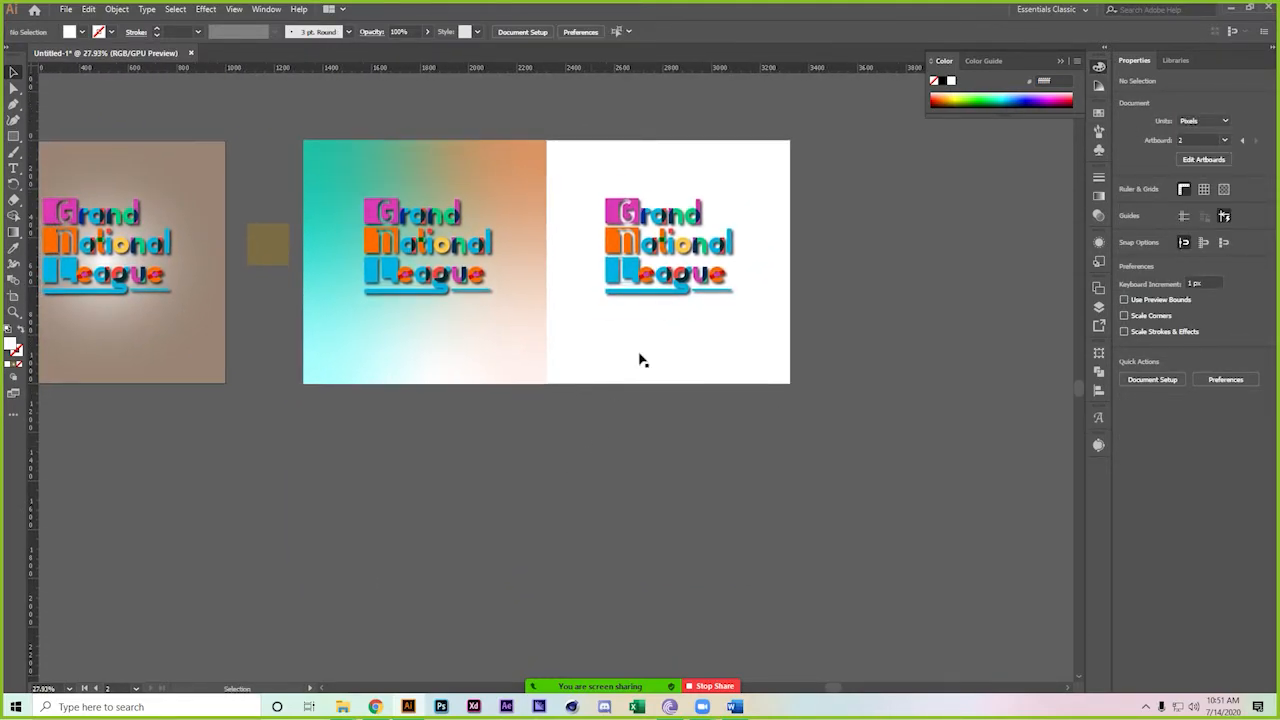
{"action": "left_click", "coordinate": [700, 340]}
{"action": "left_click_drag", "start_coordinate": [700, 340], "coordinate": [717, 586]}
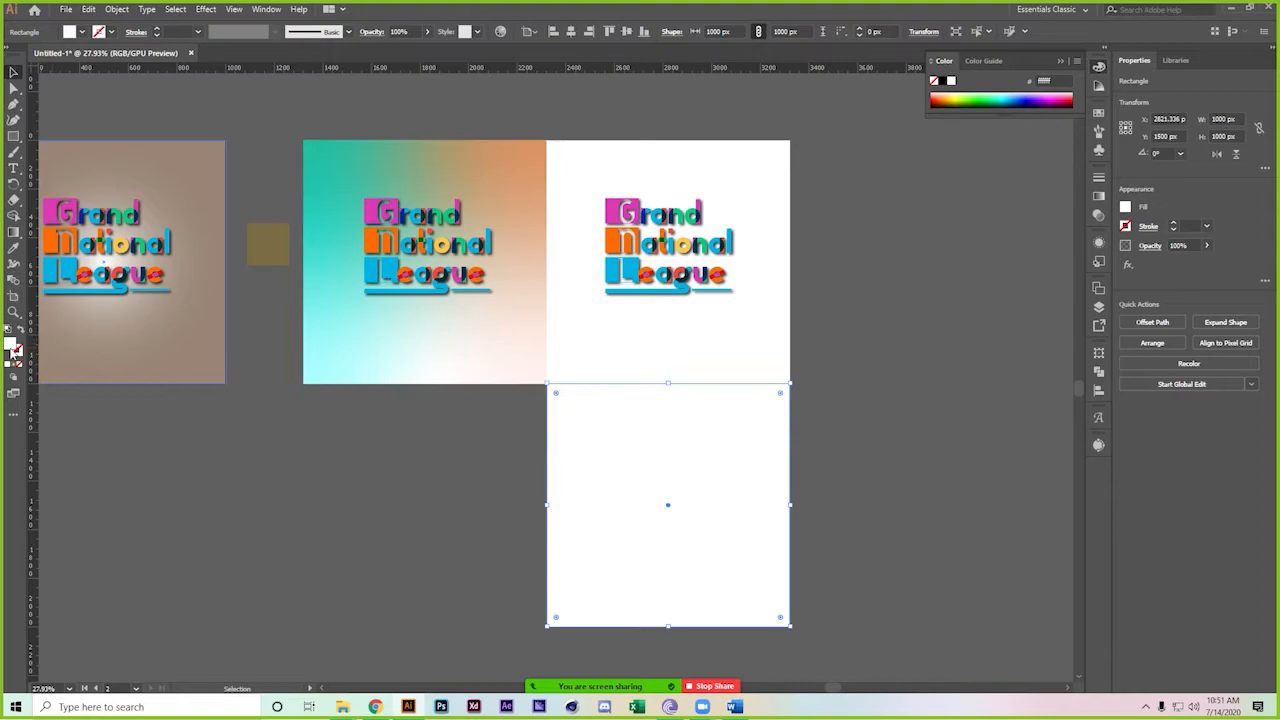
{"action": "double_click", "coordinate": [14, 350]}
{"action": "left_click_drag", "start_coordinate": [800, 322], "coordinate": [819, 355]}
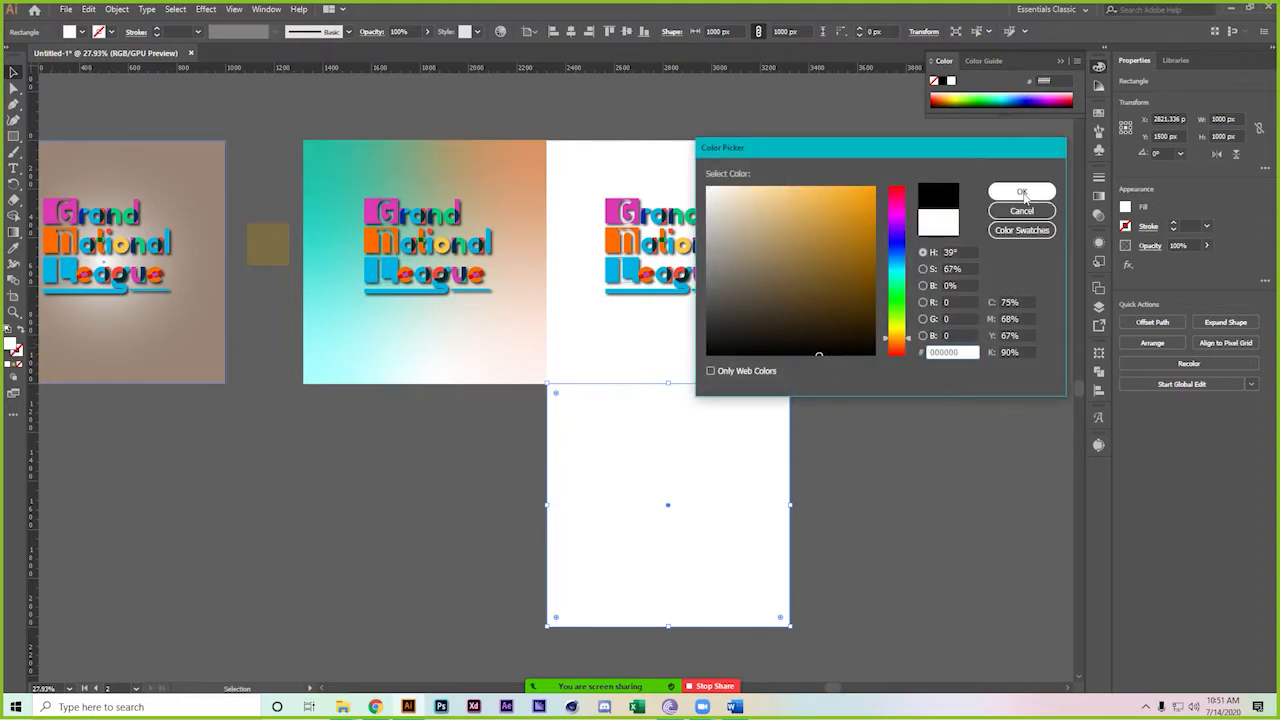
{"action": "left_click", "coordinate": [1022, 194]}
{"action": "left_click", "coordinate": [920, 410]}
{"action": "left_click", "coordinate": [665, 245]}
{"action": "left_click_drag", "start_coordinate": [665, 245], "coordinate": [667, 504]}
{"action": "left_click", "coordinate": [849, 453]}
{"action": "mouse_move", "coordinate": [849, 453]}
{"action": "left_mouse_down"}
{"action": "mouse_move", "coordinate": [868, 386]}
{"action": "mouse_move", "coordinate": [863, 445]}
{"action": "left_mouse_up"}
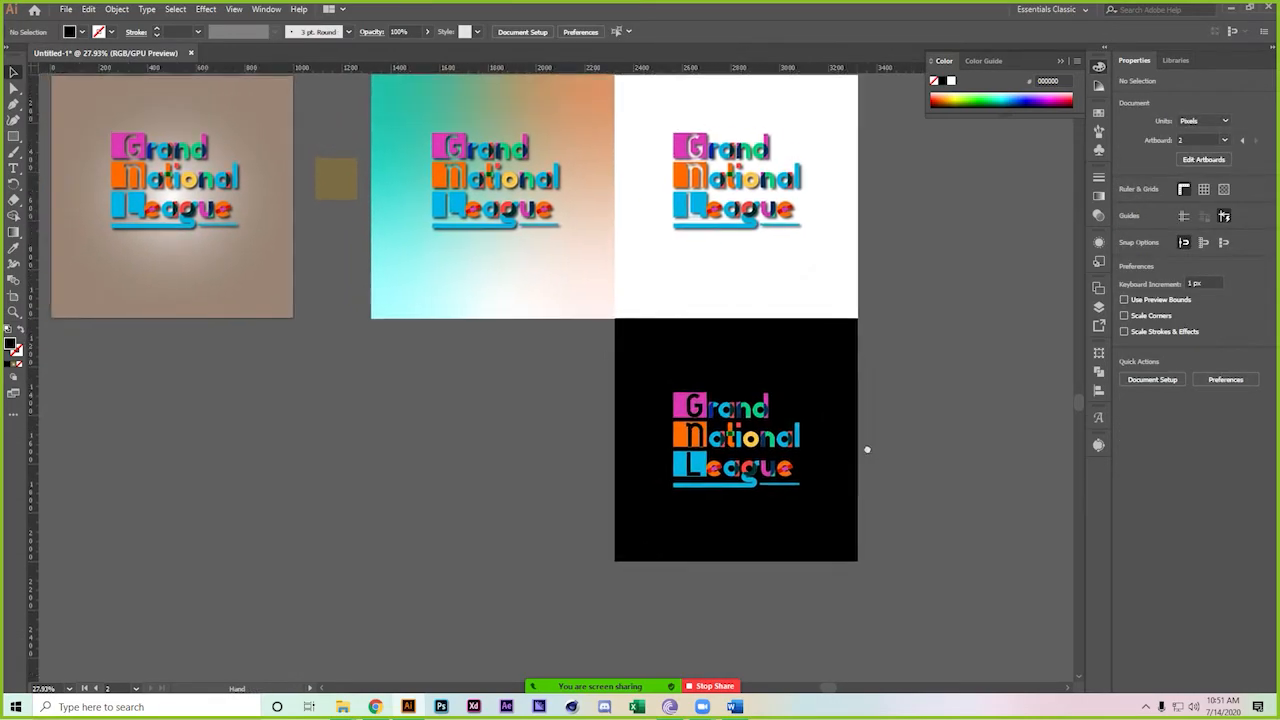
Change the black rectangle's fill to bright yellow ffec00
{"action": "left_click", "coordinate": [786, 374]}
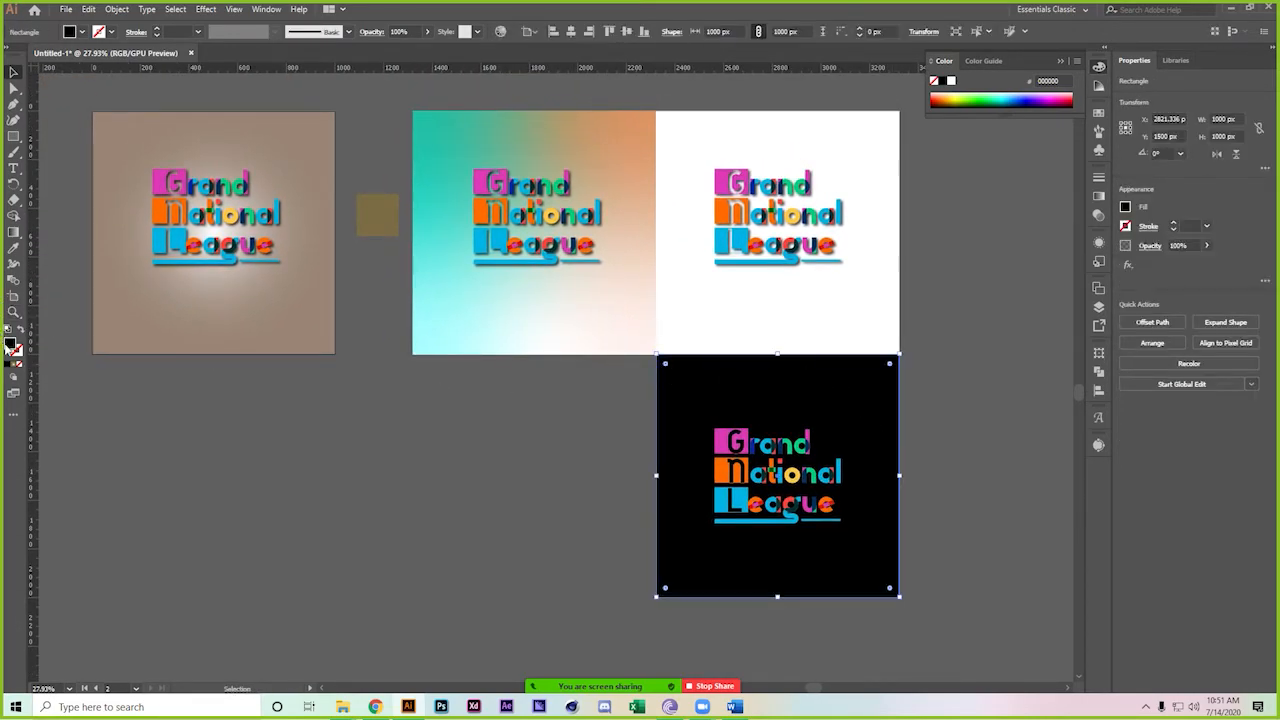
{"action": "double_click", "coordinate": [10, 345]}
{"action": "left_click", "coordinate": [905, 331]}
{"action": "left_click_drag", "start_coordinate": [852, 283], "coordinate": [877, 186]}
{"action": "left_click", "coordinate": [1047, 198]}
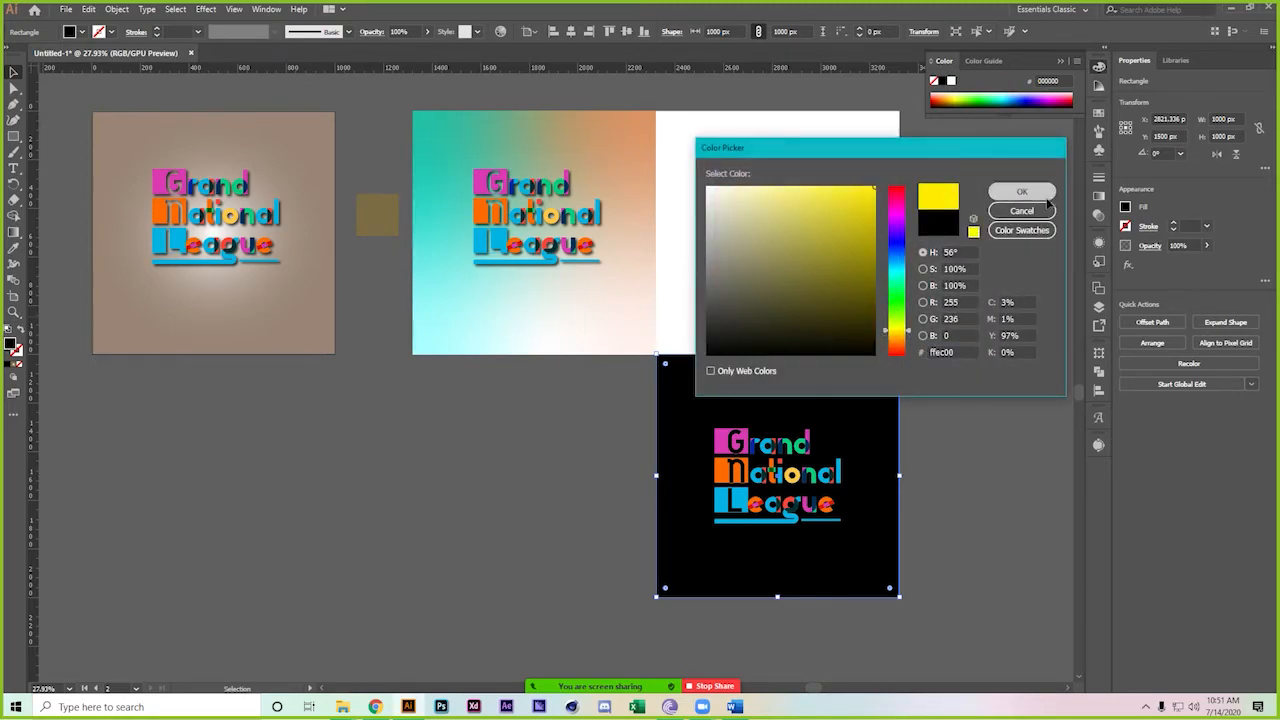
{"action": "left_click", "coordinate": [971, 346]}
{"action": "key", "text": "z"}
{"action": "left_click_drag", "start_coordinate": [685, 345], "coordinate": [809, 449]}
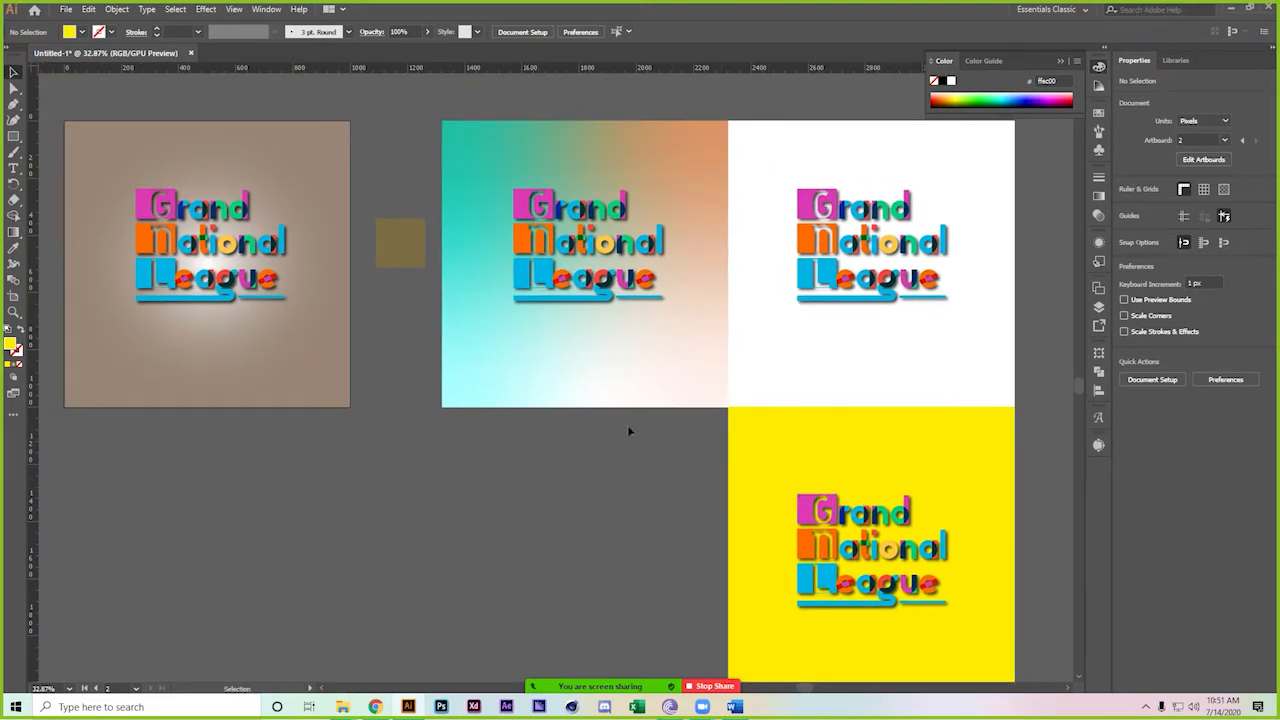
Duplicate the brown-background logo into the lower-left square, centre it, and group them
{"action": "left_click_drag", "start_coordinate": [214, 329], "coordinate": [596, 617]}
{"action": "left_click", "coordinate": [327, 497]}
{"action": "scroll", "coordinate": [327, 497], "scroll_direction": "down", "scroll_amount": 2}
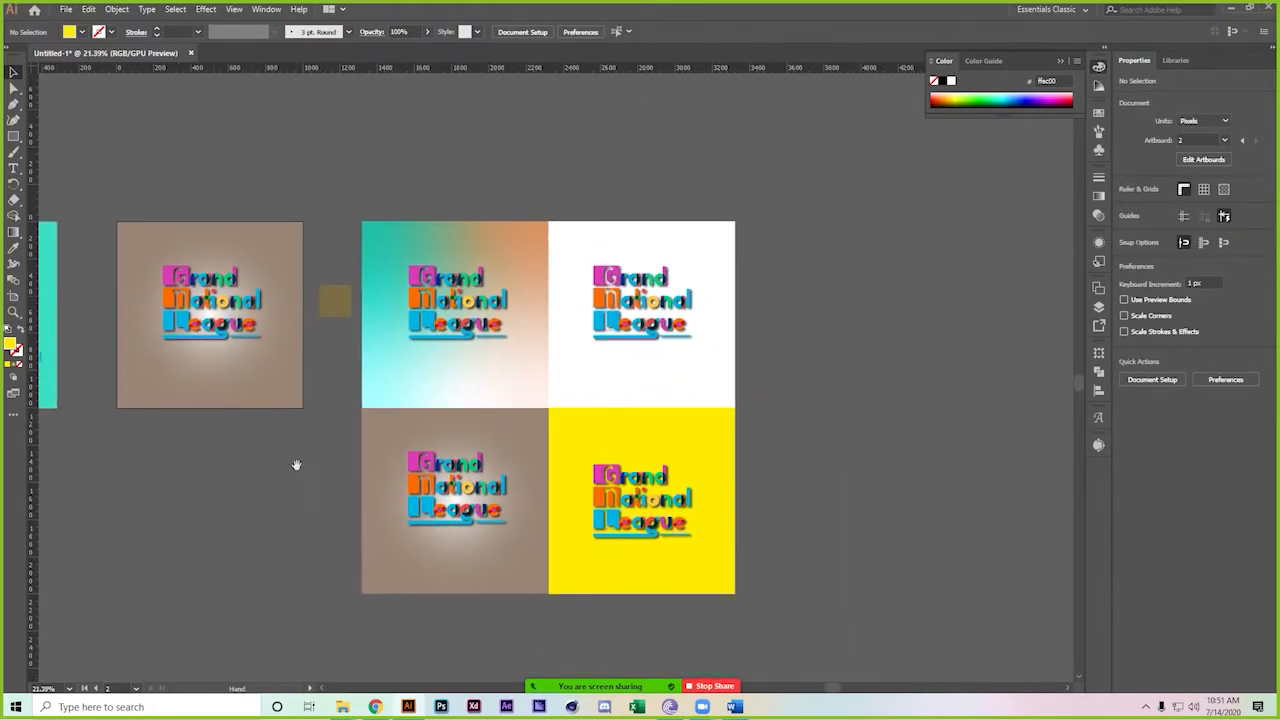
{"action": "scroll", "coordinate": [390, 472], "scroll_direction": "up", "scroll_amount": 3}
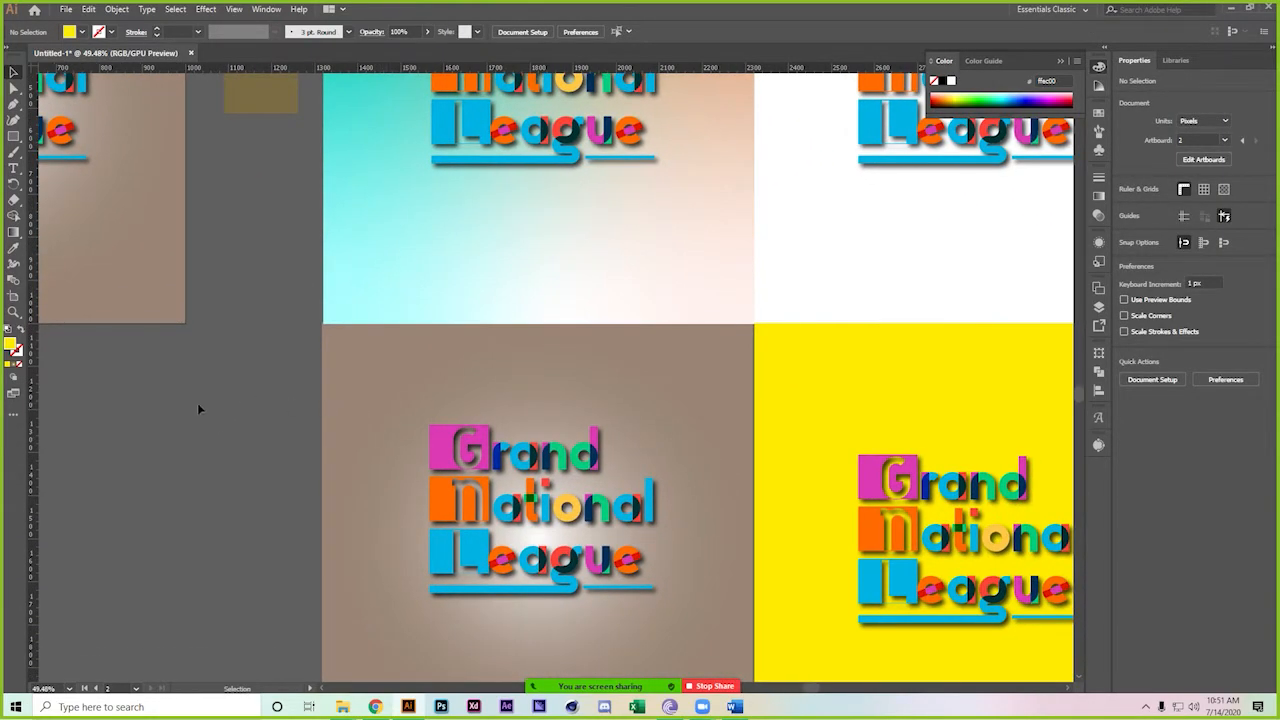
{"action": "left_click", "coordinate": [532, 545]}
{"action": "scroll", "coordinate": [500, 500], "scroll_direction": "down", "scroll_amount": 3}
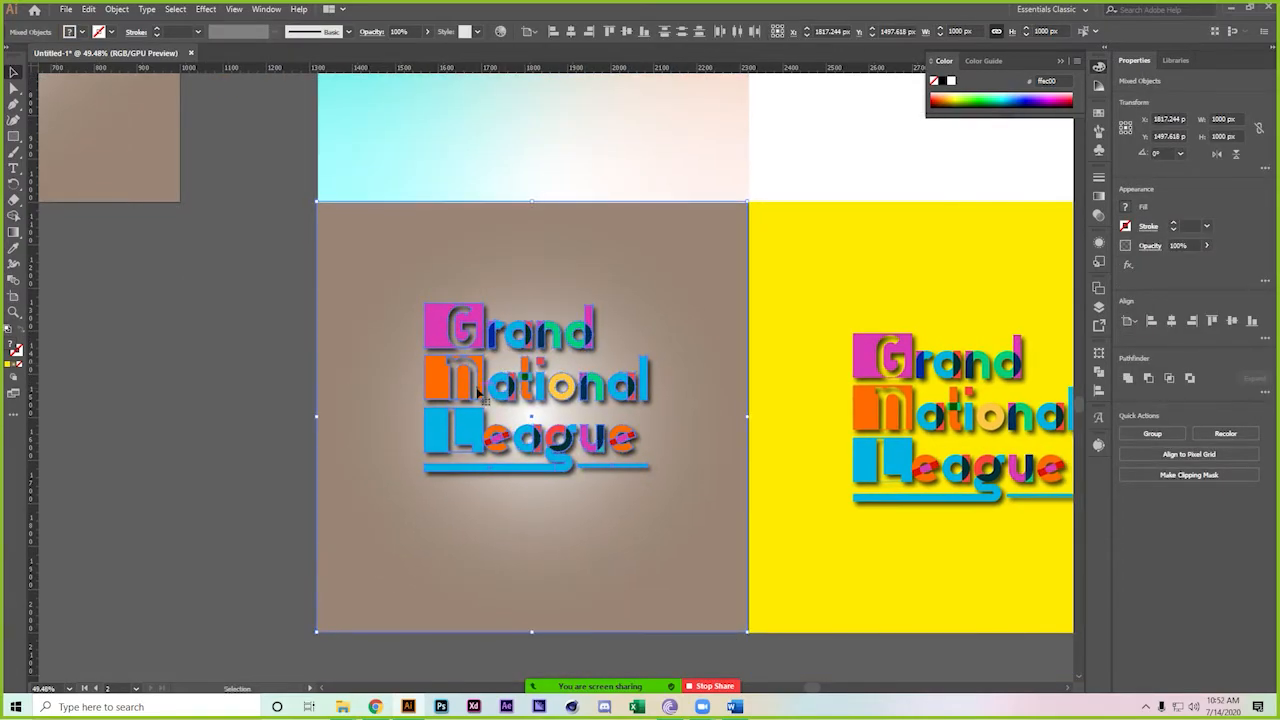
{"action": "left_click", "coordinate": [571, 32]}
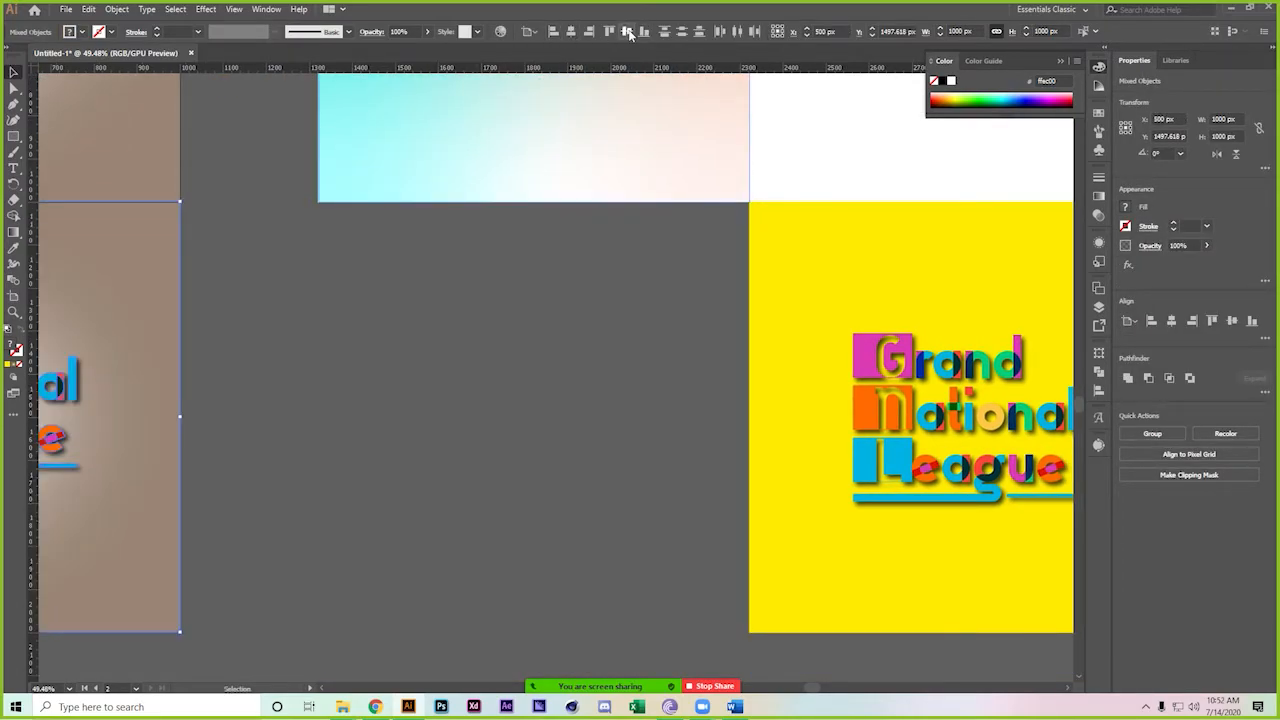
{"action": "key", "text": "ctrl+z"}
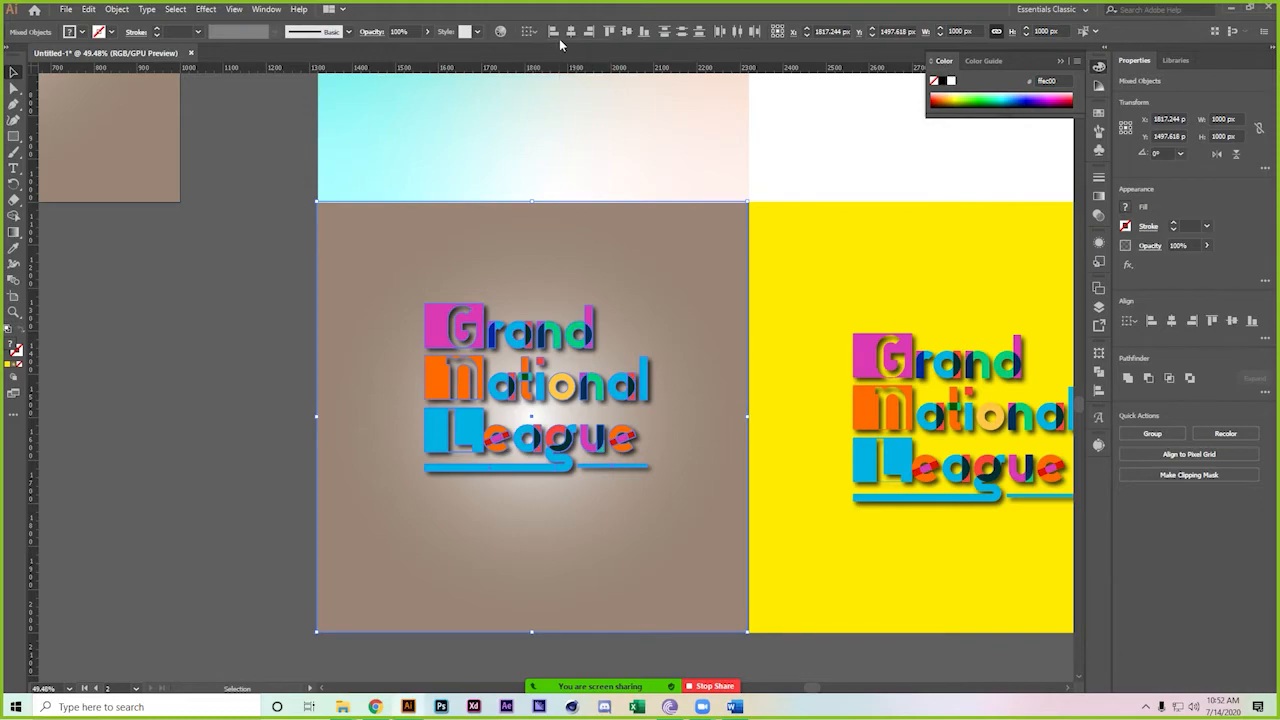
{"action": "left_click", "coordinate": [571, 32]}
{"action": "left_click", "coordinate": [627, 32]}
{"action": "key", "text": "a"}
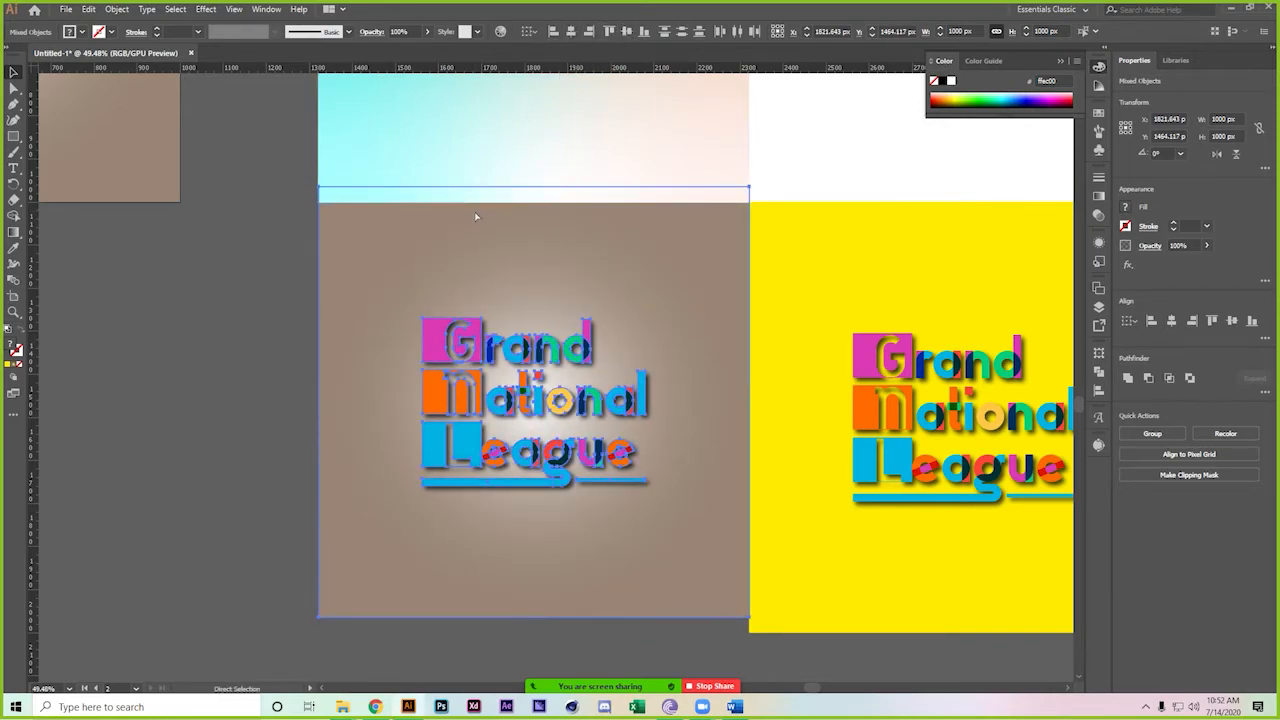
{"action": "key", "text": "ctrl+g"}
Centre the logo horizontally and vertically on the gradient square and group them
{"action": "left_click_drag", "start_coordinate": [448, 207], "coordinate": [406, 334]}
{"action": "left_click", "coordinate": [448, 200]}
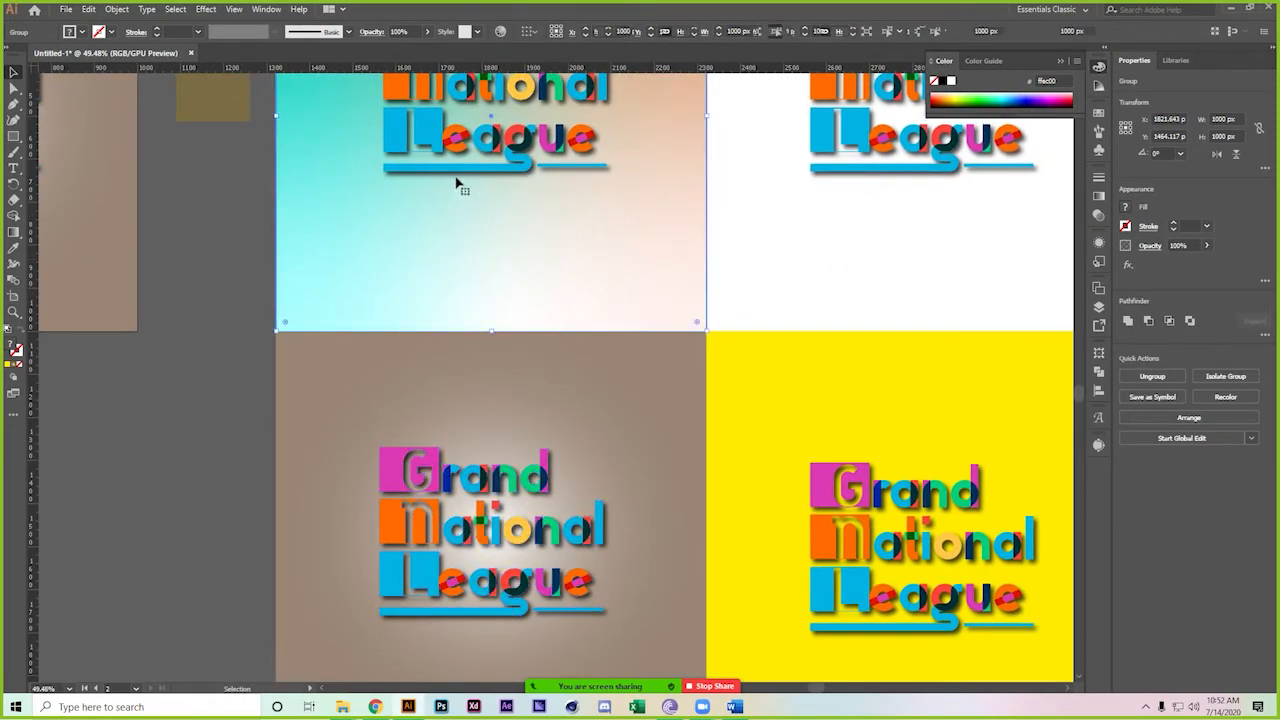
{"action": "left_click", "coordinate": [466, 150], "text": "shift"}
{"action": "left_click", "coordinate": [571, 32]}
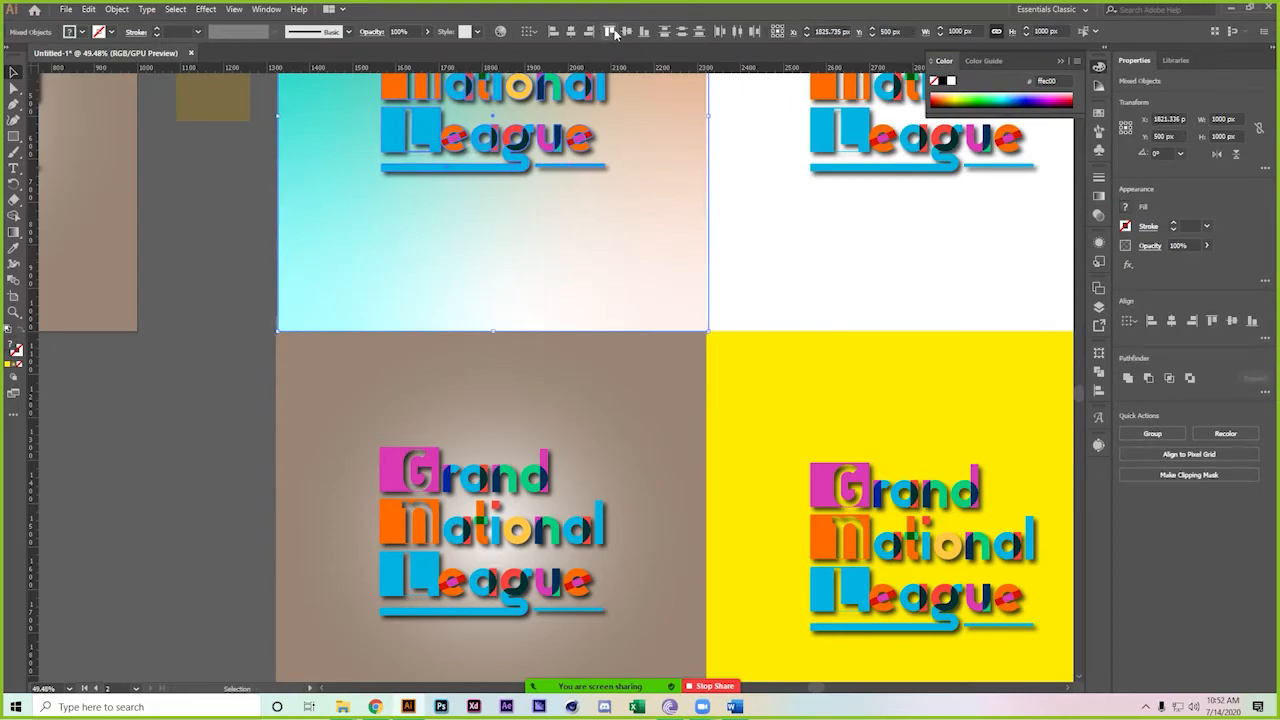
{"action": "left_click", "coordinate": [627, 32]}
{"action": "key", "text": "ctrl+g"}
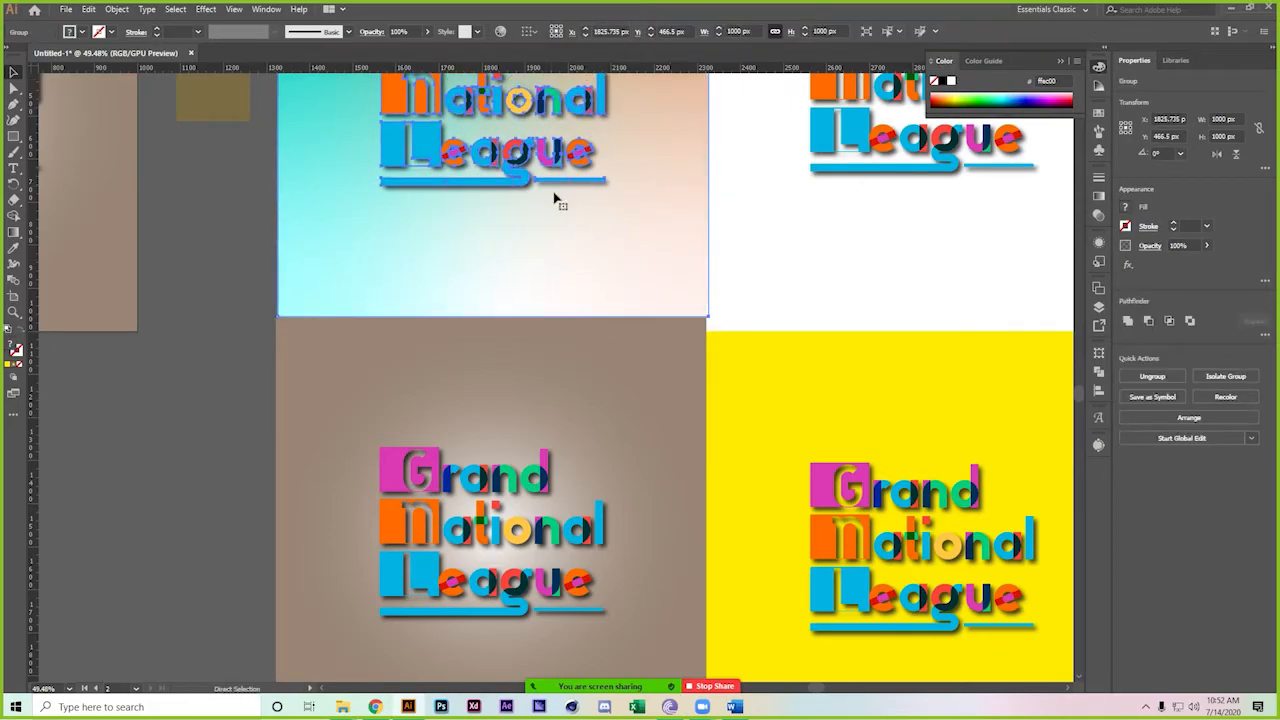
Centre the logo vertically on the white square
{"action": "scroll", "coordinate": [794, 260], "scroll_direction": "right", "scroll_amount": 5}
{"action": "scroll", "coordinate": [794, 260], "scroll_direction": "up", "scroll_amount": 3}
{"action": "left_click", "coordinate": [655, 253]}
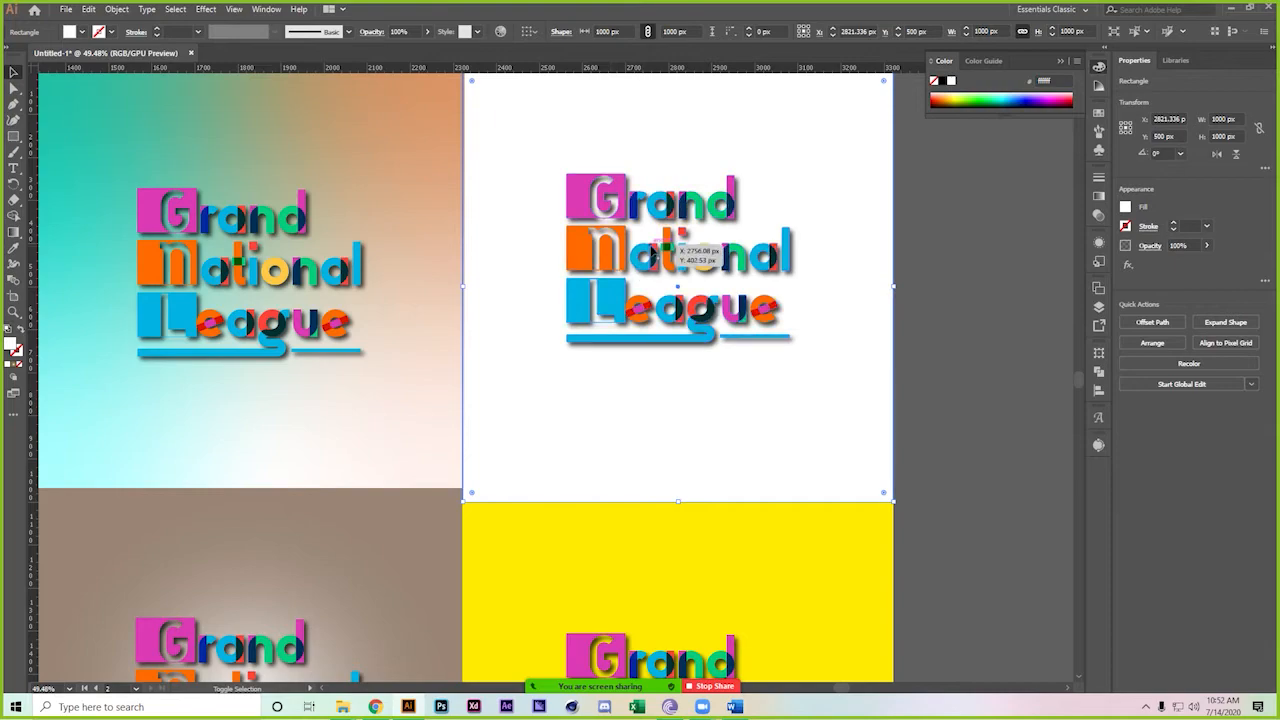
{"action": "left_click_drag", "start_coordinate": [928, 248], "coordinate": [539, 53]}
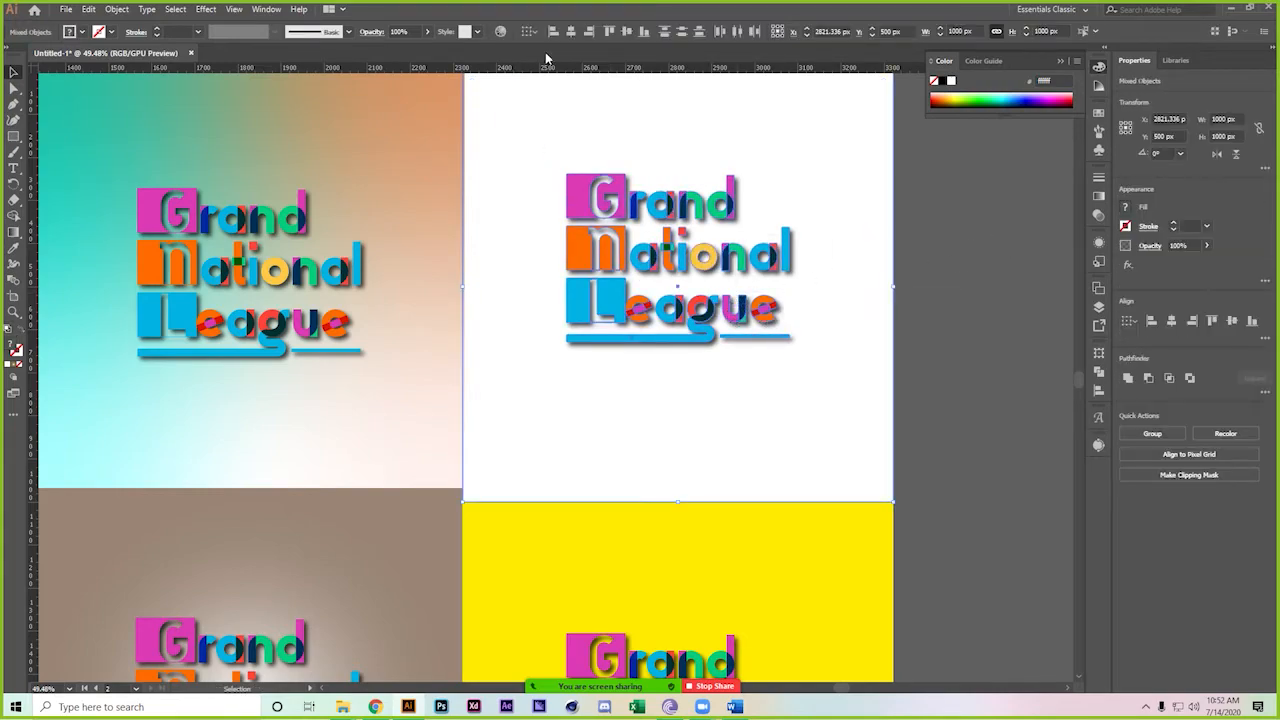
{"action": "left_click", "coordinate": [627, 32]}
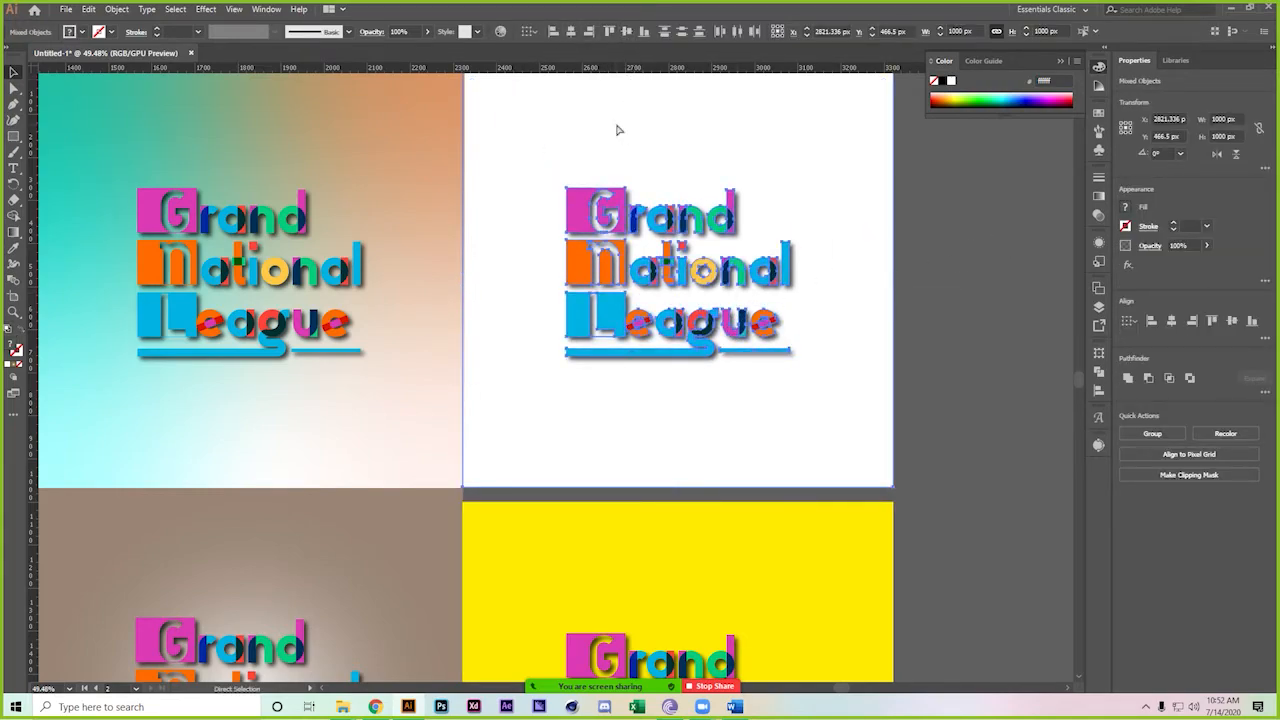
{"action": "left_click", "coordinate": [898, 293]}
Centre the logo horizontally on the yellow square and nudge it into place
{"action": "left_click_drag", "start_coordinate": [938, 477], "coordinate": [910, 282]}
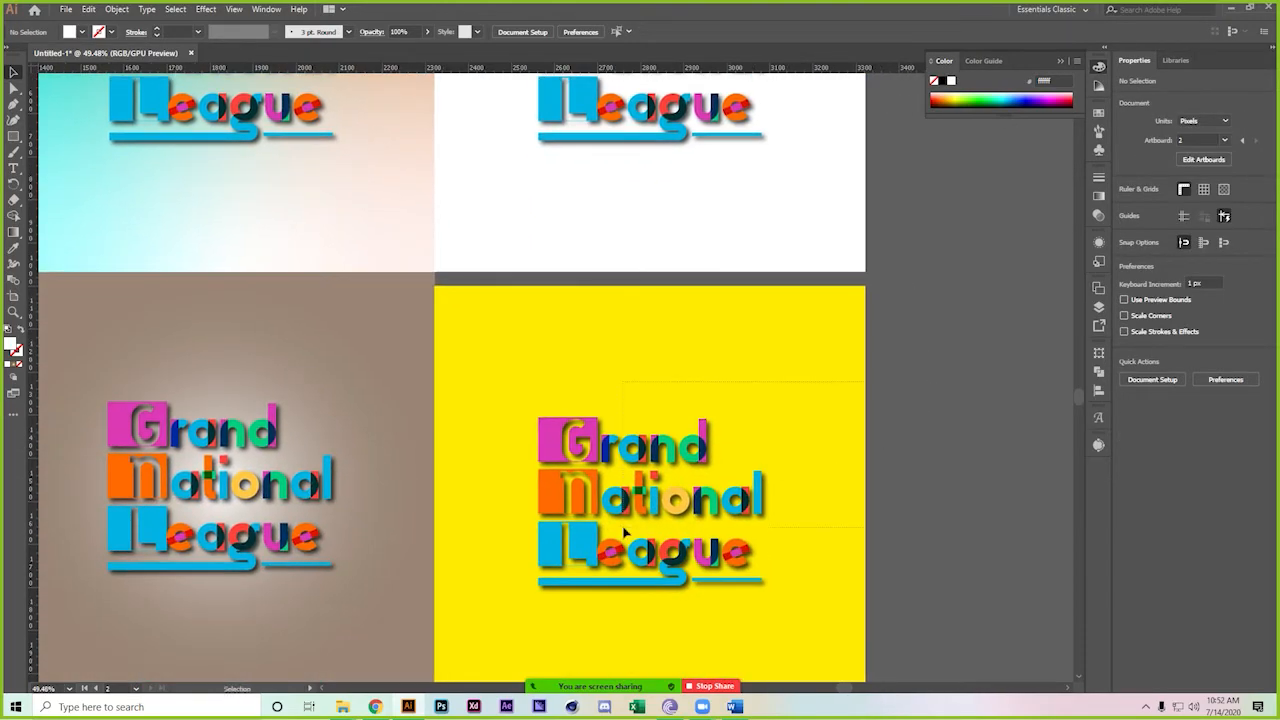
{"action": "left_click_drag", "start_coordinate": [623, 531], "coordinate": [620, 533]}
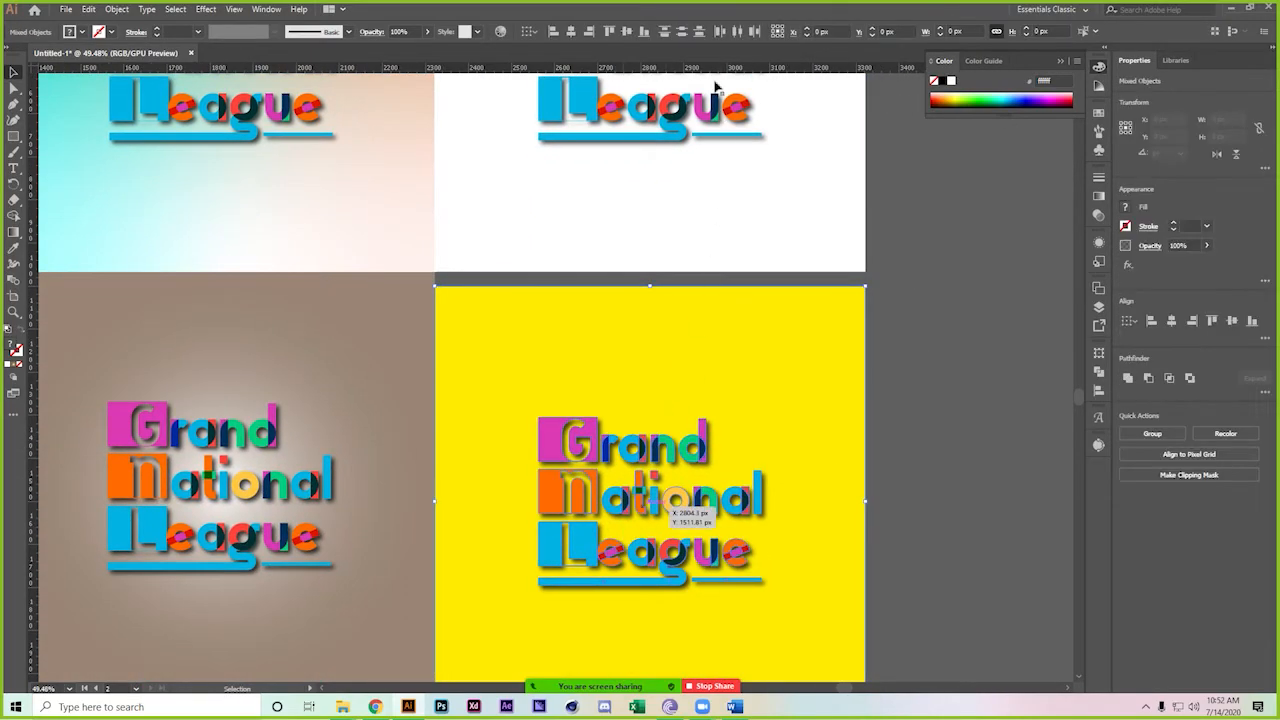
{"action": "left_click", "coordinate": [571, 33]}
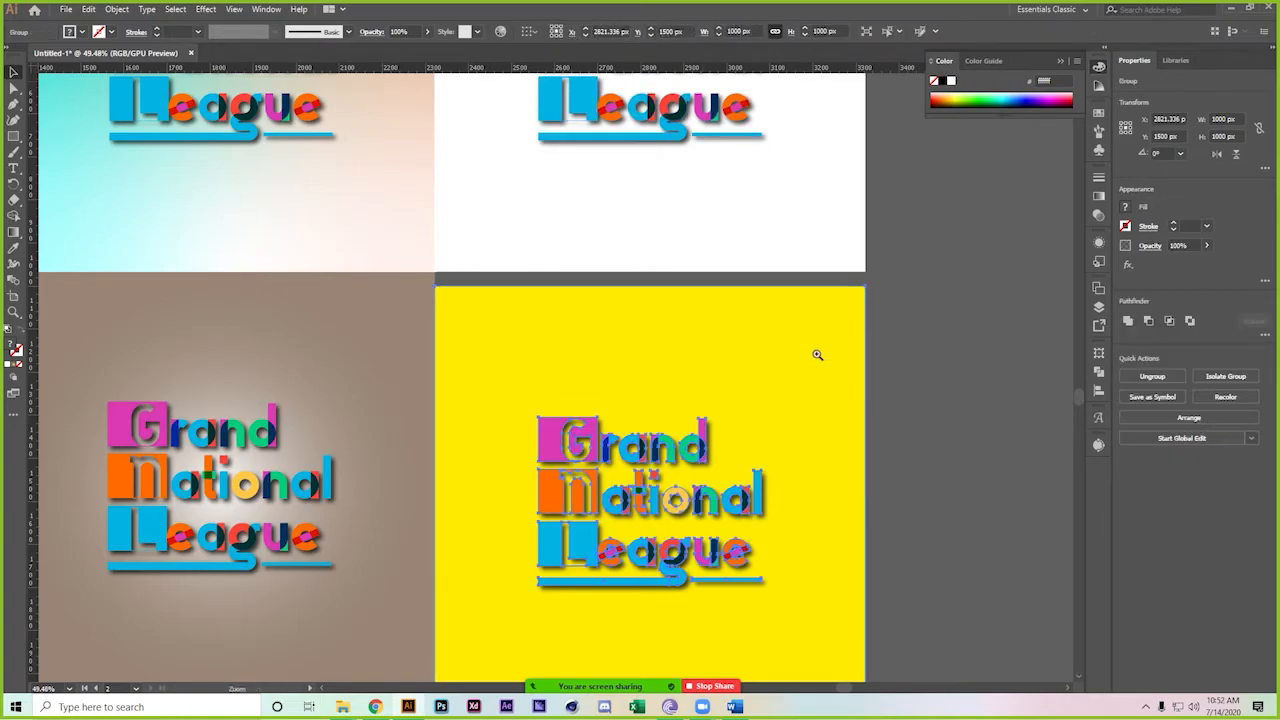
{"action": "scroll", "coordinate": [817, 354], "scroll_direction": "down", "scroll_amount": 2}
{"action": "mouse_move", "coordinate": [737, 407]}
{"action": "left_mouse_down"}
{"action": "mouse_move", "coordinate": [740, 385]}
{"action": "mouse_move", "coordinate": [739, 399]}
{"action": "left_mouse_up"}
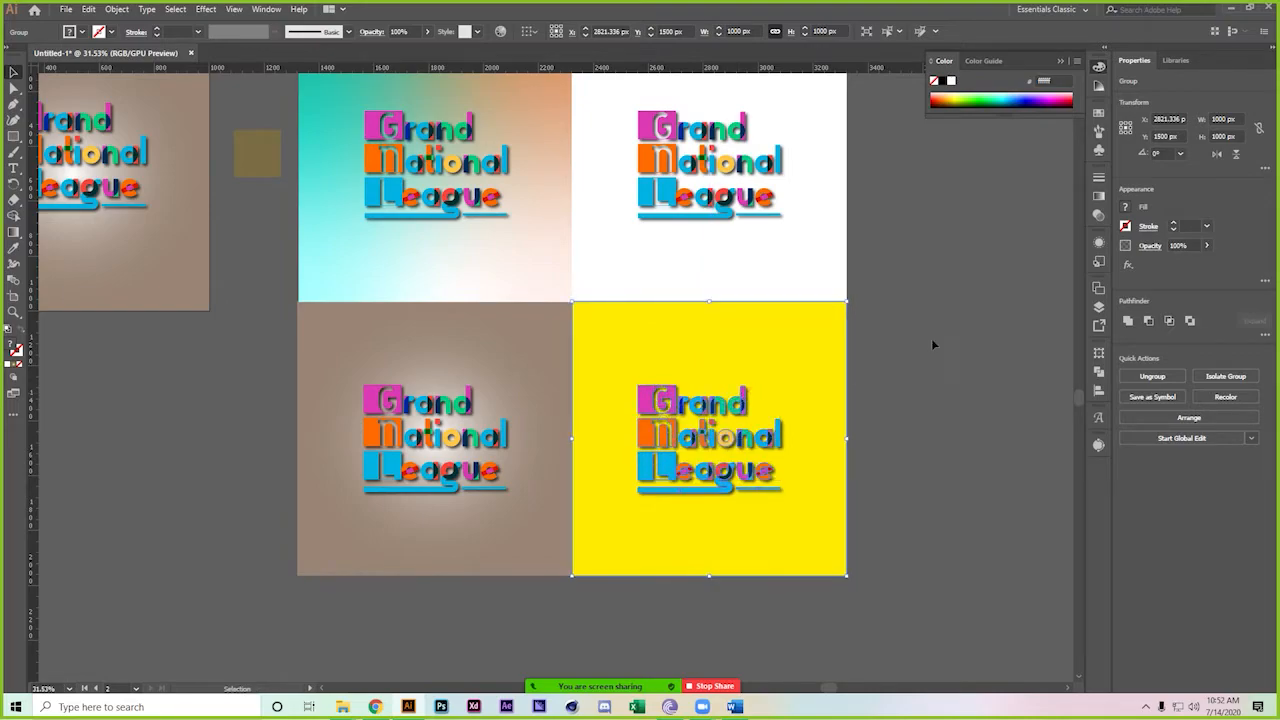
{"action": "left_click", "coordinate": [923, 343]}
{"action": "scroll", "coordinate": [803, 414], "scroll_direction": "down", "scroll_amount": 1}
Draw a thin white rectangle along the seam between the two rows of squares
{"action": "key", "text": "m"}
{"action": "left_click", "coordinate": [391, 431]}
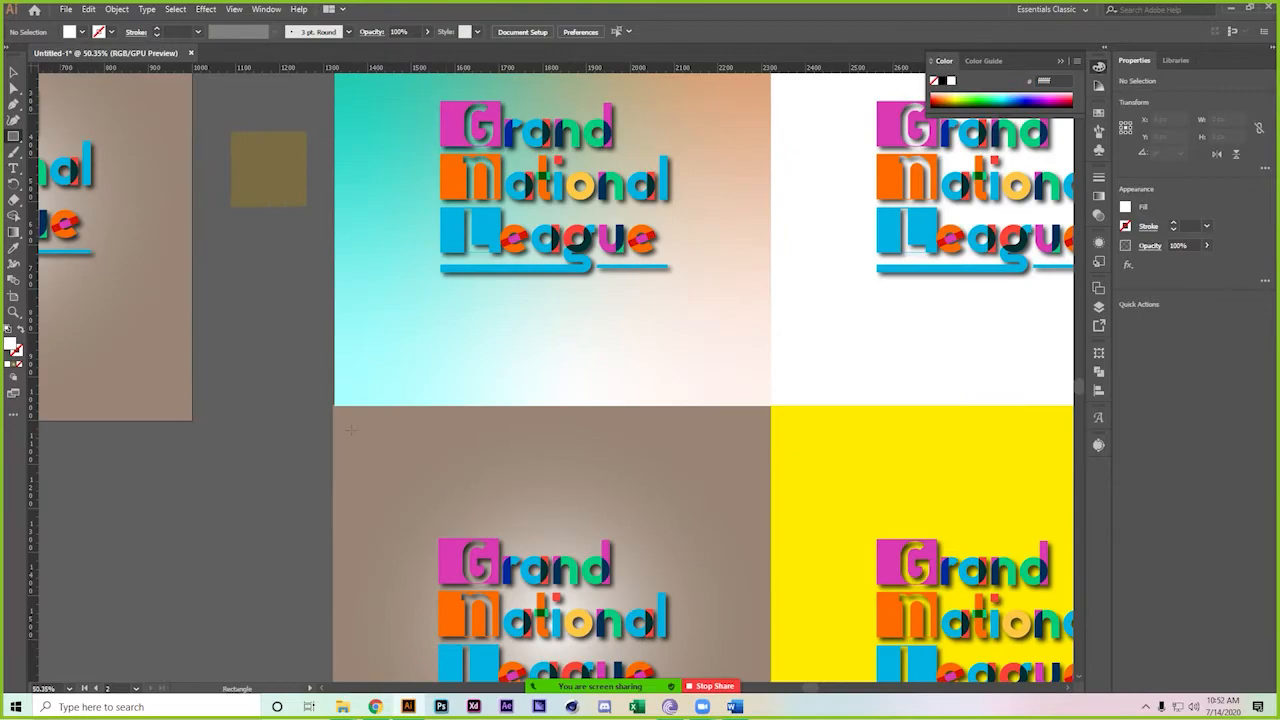
{"action": "left_click_drag", "start_coordinate": [335, 399], "coordinate": [840, 409]}
{"action": "key", "text": "v"}
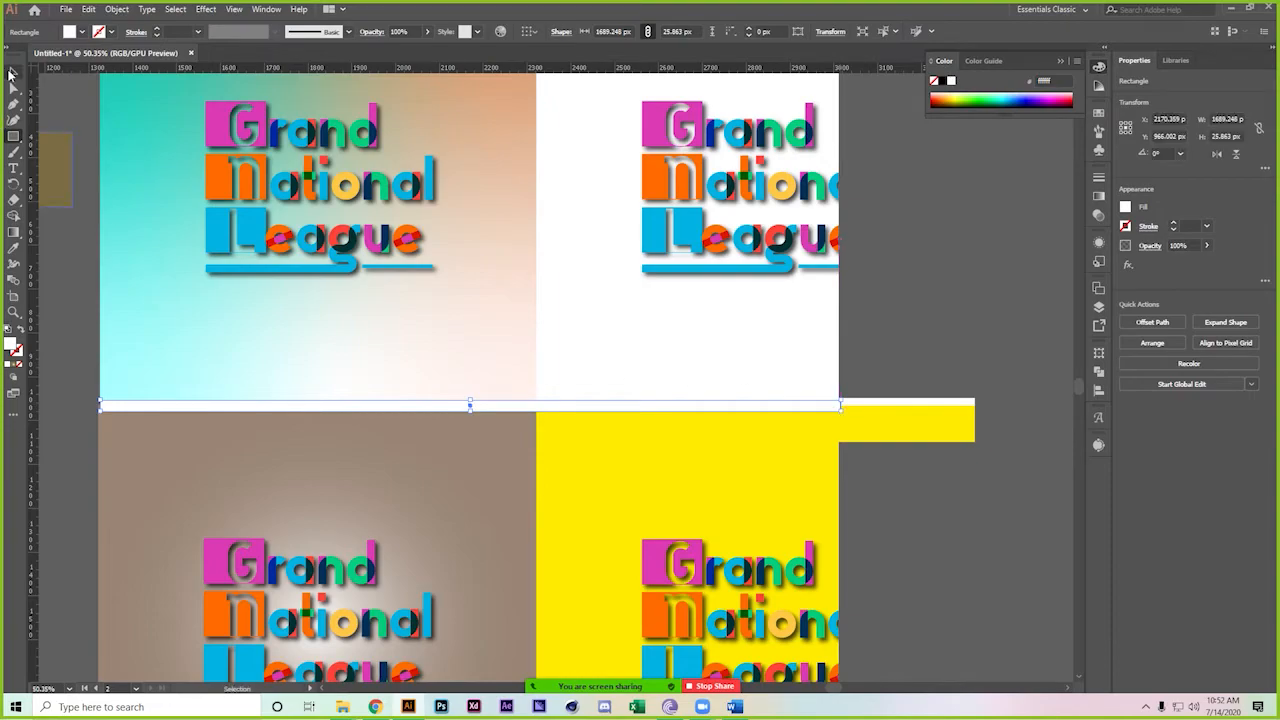
{"action": "left_click", "coordinate": [942, 554]}
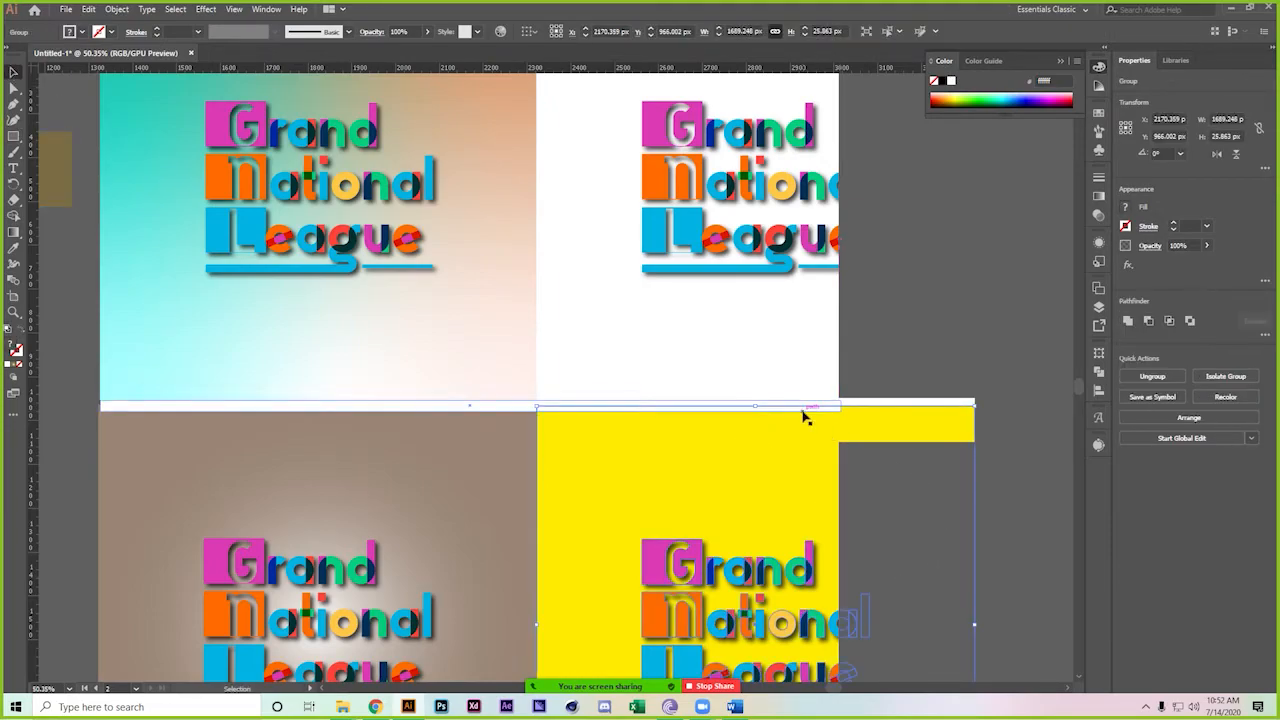
{"action": "left_click_drag", "start_coordinate": [900, 413], "coordinate": [943, 420]}
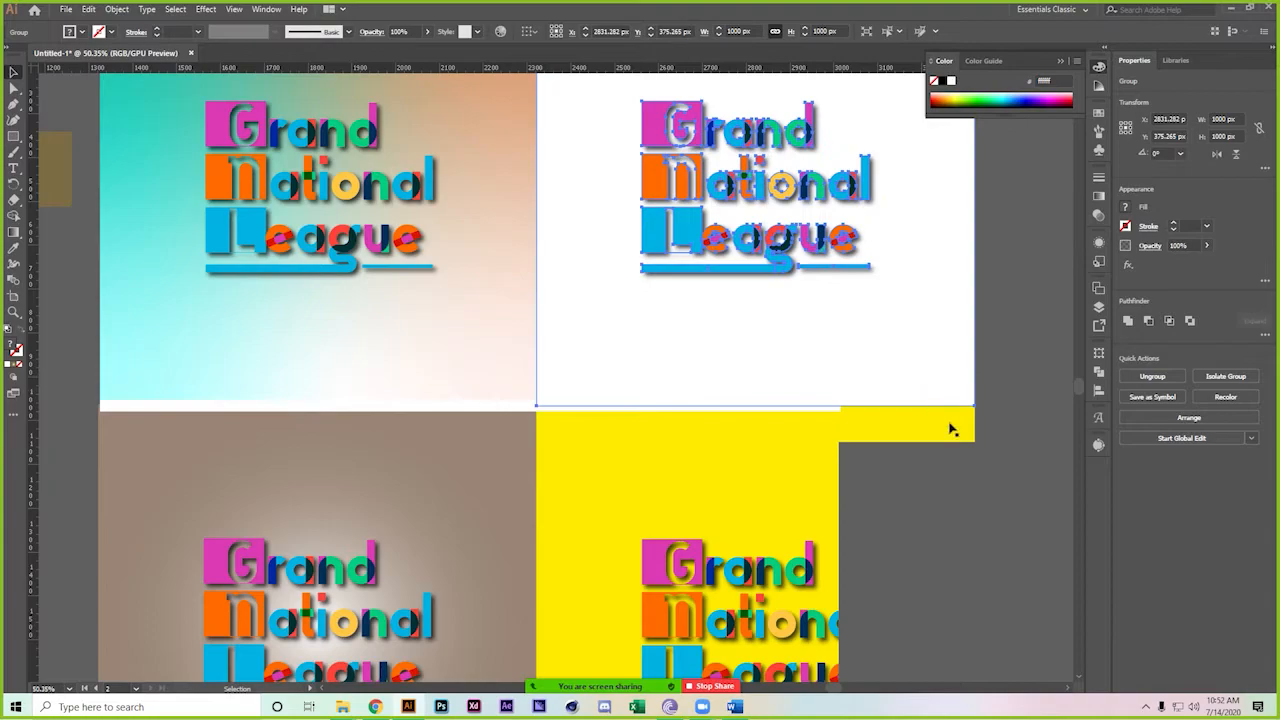
{"action": "left_click", "coordinate": [518, 408]}
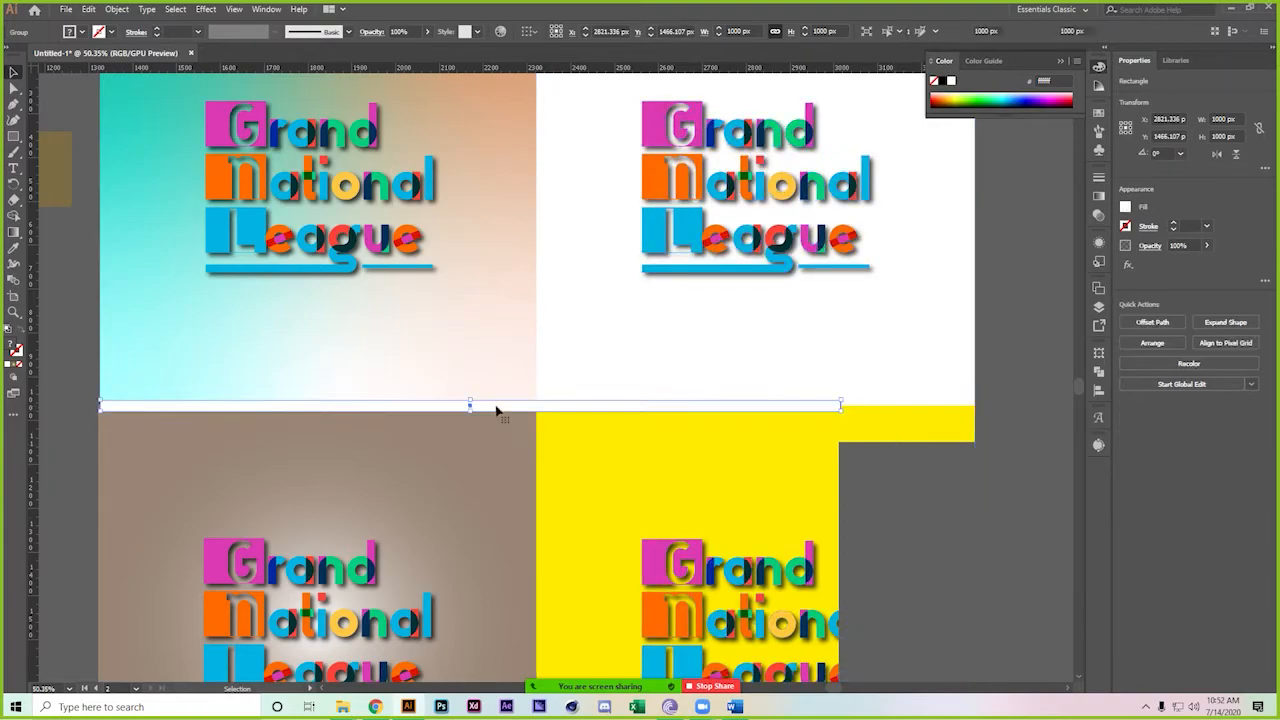
{"action": "left_click", "coordinate": [921, 434]}
{"action": "left_click_drag", "start_coordinate": [922, 481], "coordinate": [881, 381]}
Widen the white strip so it spans both columns of squares
{"action": "left_click", "coordinate": [560, 374]}
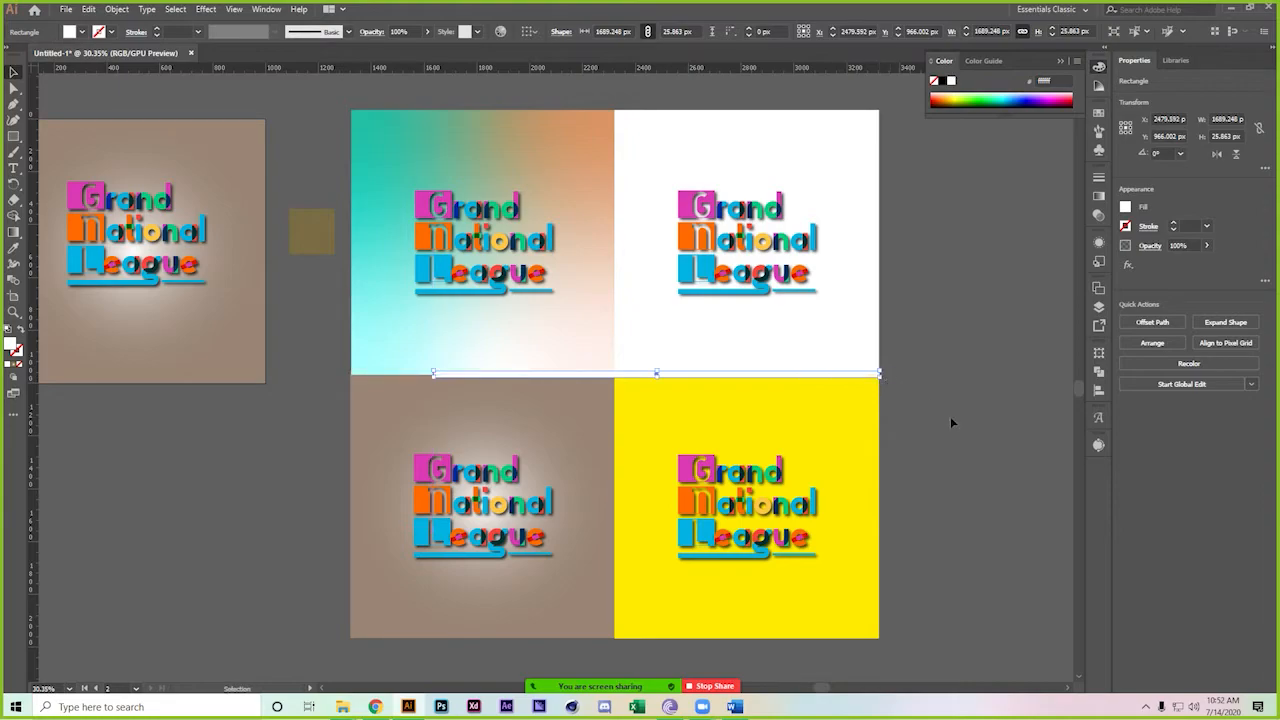
{"action": "scroll", "coordinate": [372, 356], "scroll_direction": "up", "scroll_amount": 4}
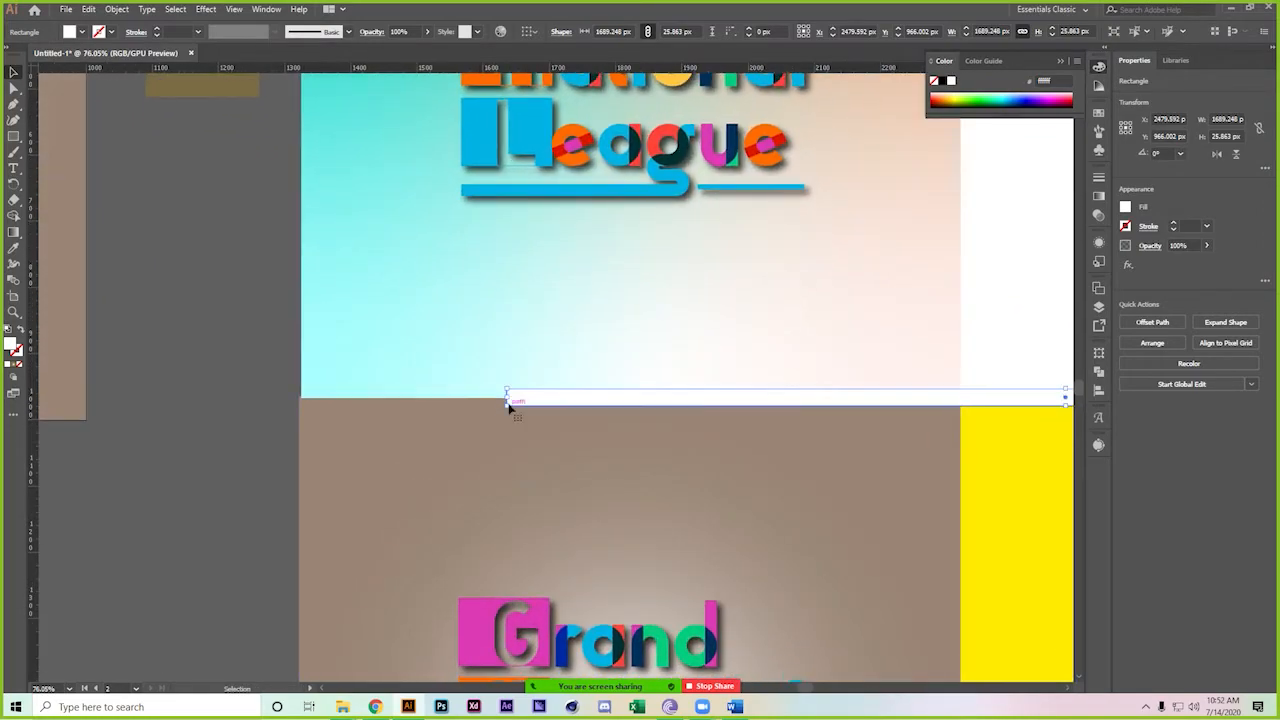
{"action": "left_click_drag", "start_coordinate": [507, 398], "coordinate": [300, 406]}
{"action": "left_click", "coordinate": [214, 394]}
{"action": "left_click_drag", "start_coordinate": [482, 442], "coordinate": [390, 442]}
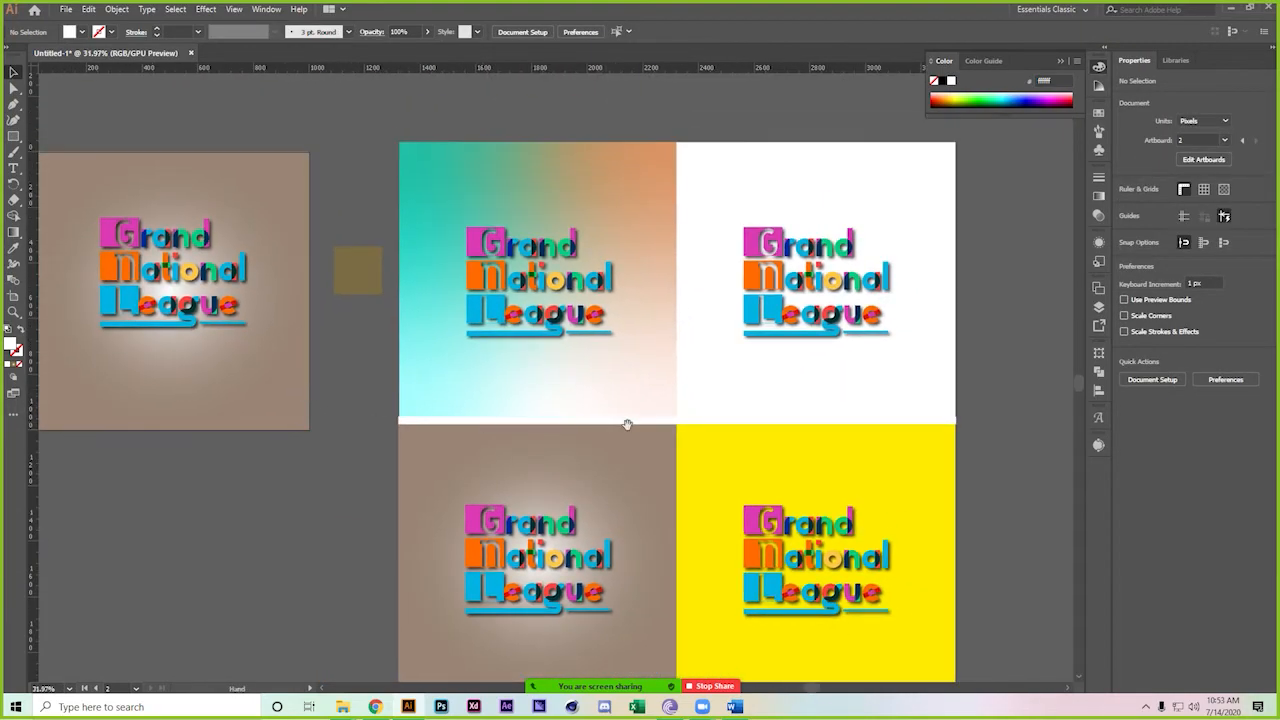
{"action": "left_click_drag", "start_coordinate": [623, 426], "coordinate": [465, 442]}
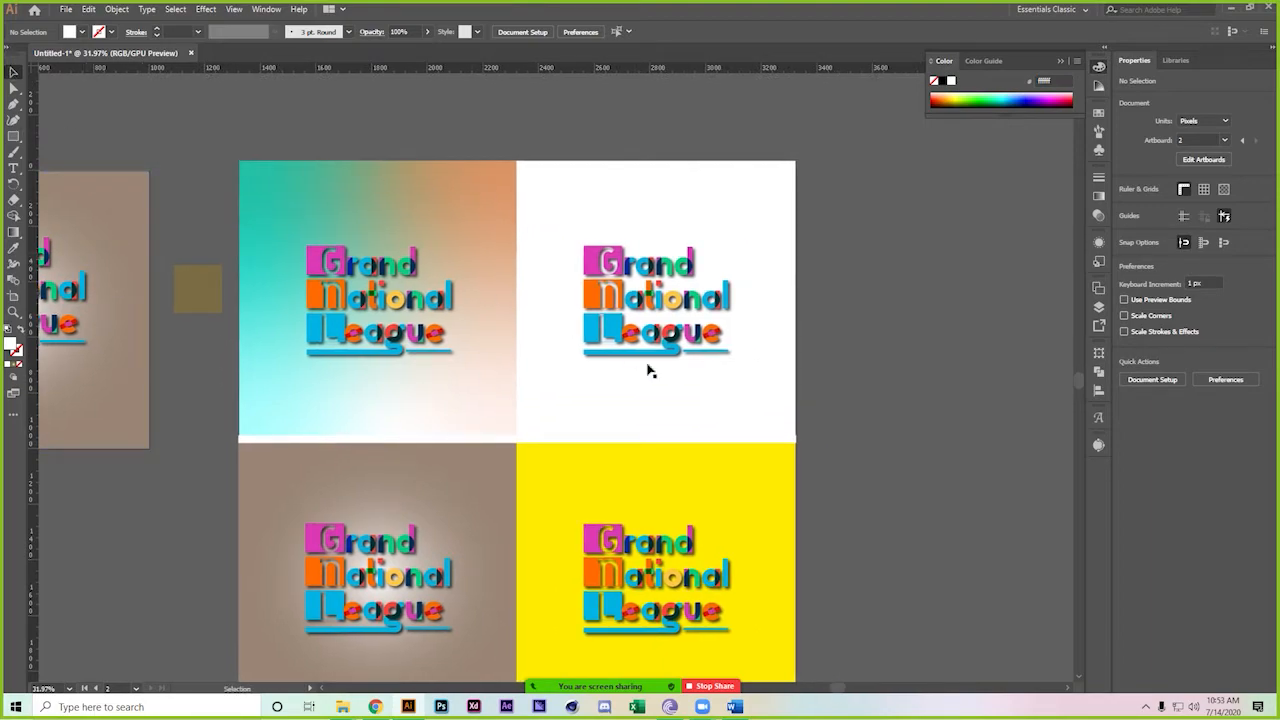
Copy the strip and rotate it 90° to stand on the column seam
{"action": "left_click_drag", "start_coordinate": [559, 440], "coordinate": [557, 401]}
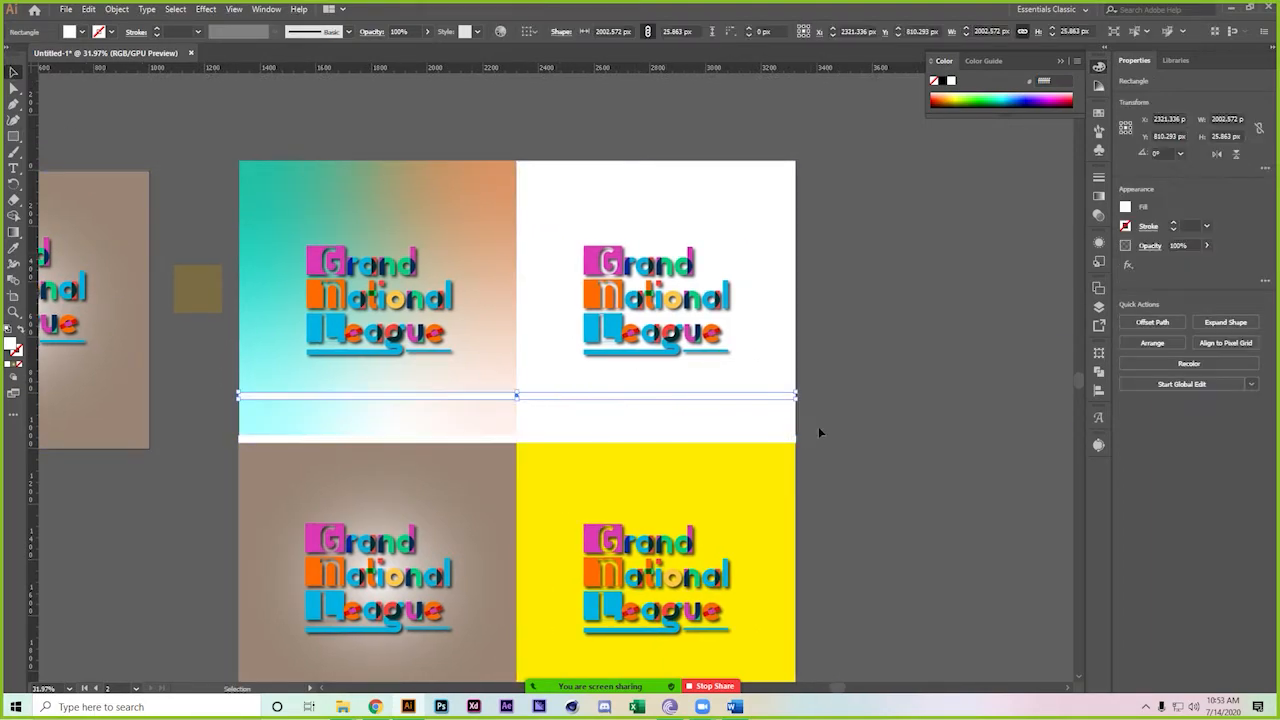
{"action": "left_click_drag", "start_coordinate": [807, 411], "coordinate": [505, 540]}
{"action": "scroll", "coordinate": [837, 343], "scroll_direction": "down", "scroll_amount": 3}
{"action": "left_click_drag", "start_coordinate": [508, 289], "coordinate": [506, 340]}
{"action": "left_click", "coordinate": [911, 343]}
{"action": "scroll", "coordinate": [788, 303], "scroll_direction": "down", "scroll_amount": 2}
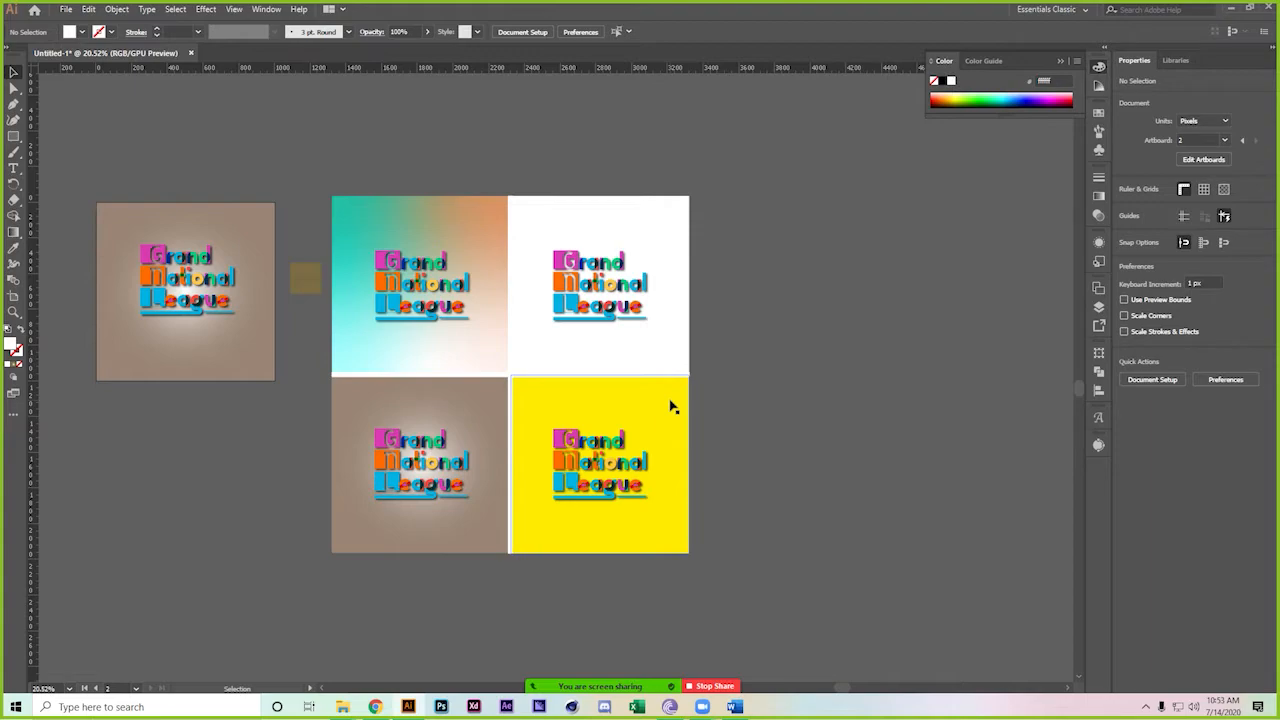
Try dark grey on both divider strips, then keep them white
{"action": "left_click", "coordinate": [438, 376]}
{"action": "left_click", "coordinate": [512, 340], "text": "shift"}
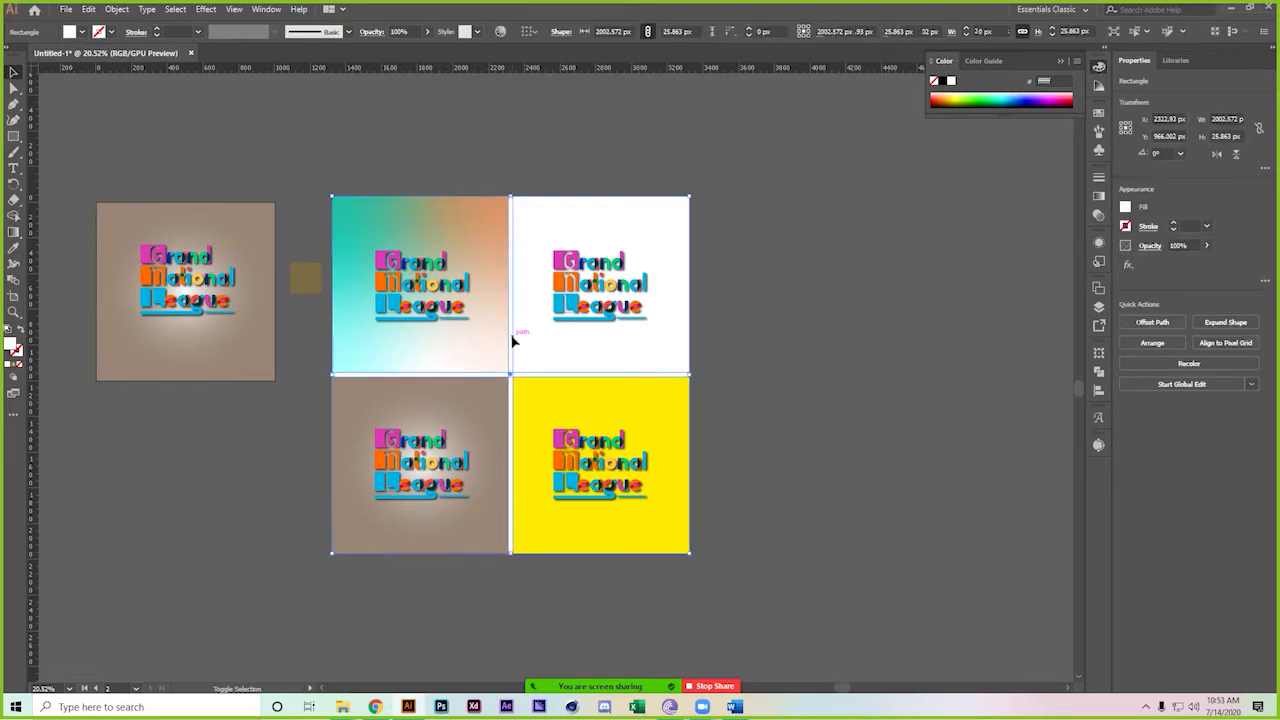
{"action": "double_click", "coordinate": [12, 344]}
{"action": "left_click", "coordinate": [708, 303]}
{"action": "left_click", "coordinate": [928, 224]}
{"action": "left_click", "coordinate": [1021, 191]}
{"action": "left_click", "coordinate": [854, 369]}
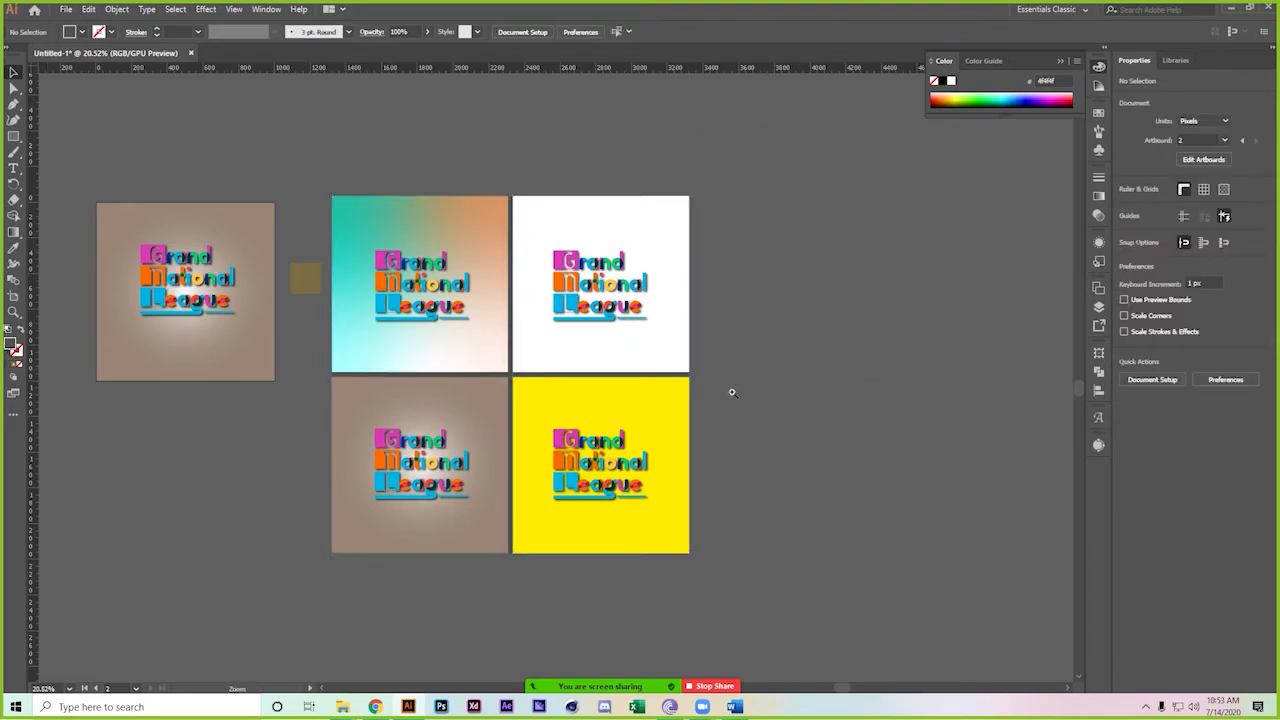
Apply a Drop Shadow effect to both divider strips
{"action": "left_click", "coordinate": [730, 392]}
{"action": "left_click", "coordinate": [431, 370]}
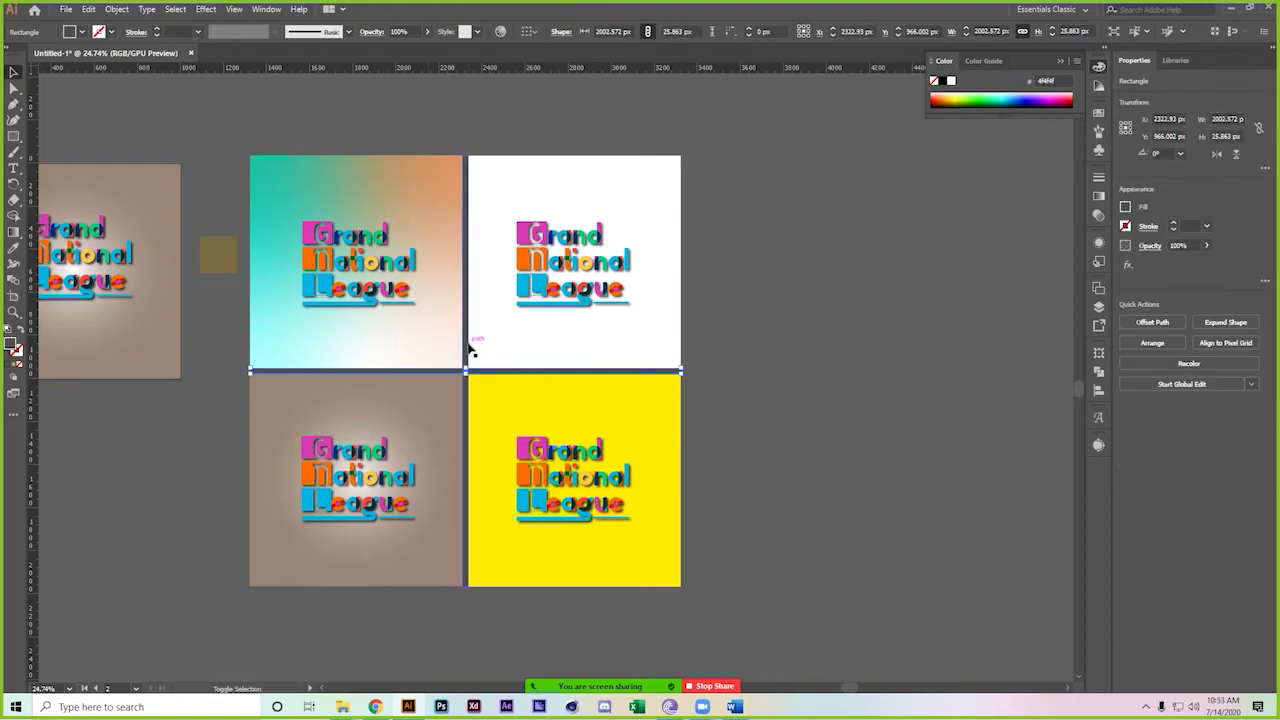
{"action": "left_click", "coordinate": [466, 345], "text": "shift"}
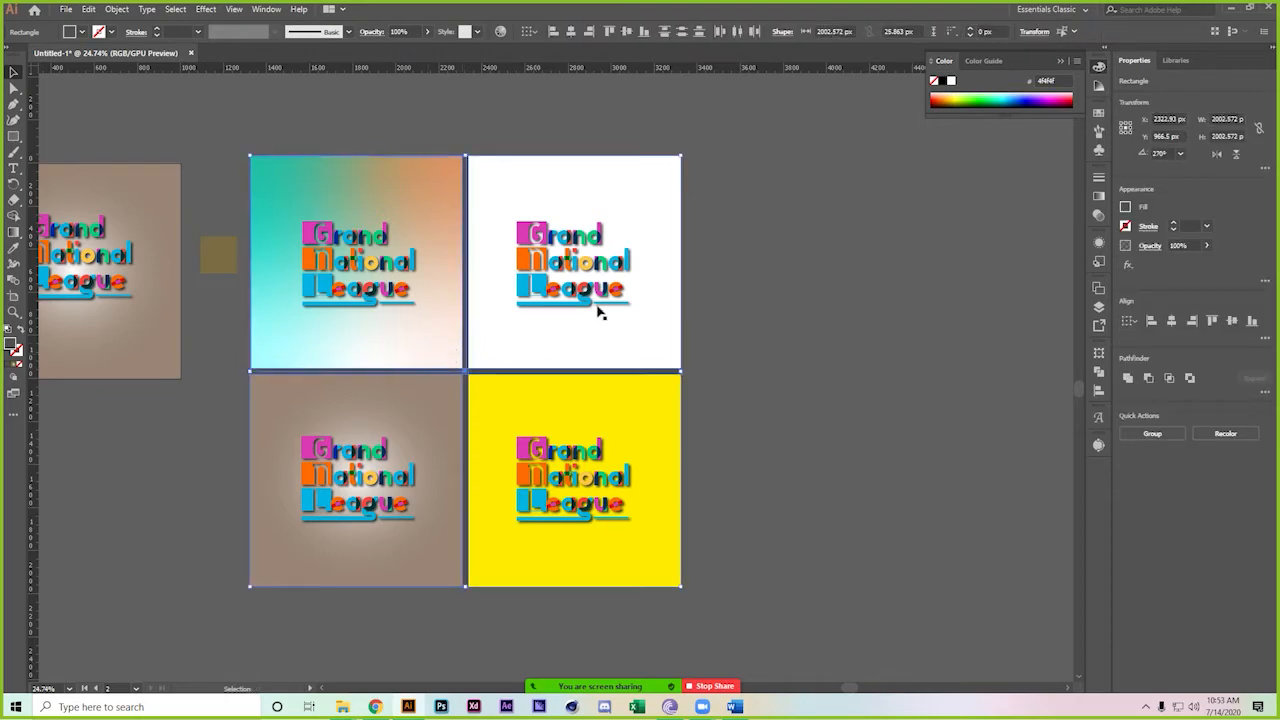
{"action": "left_click", "coordinate": [205, 12]}
{"action": "mouse_move", "coordinate": [290, 162]}
{"action": "left_click", "coordinate": [395, 165]}
{"action": "left_click", "coordinate": [799, 331]}
{"action": "left_click", "coordinate": [878, 331]}
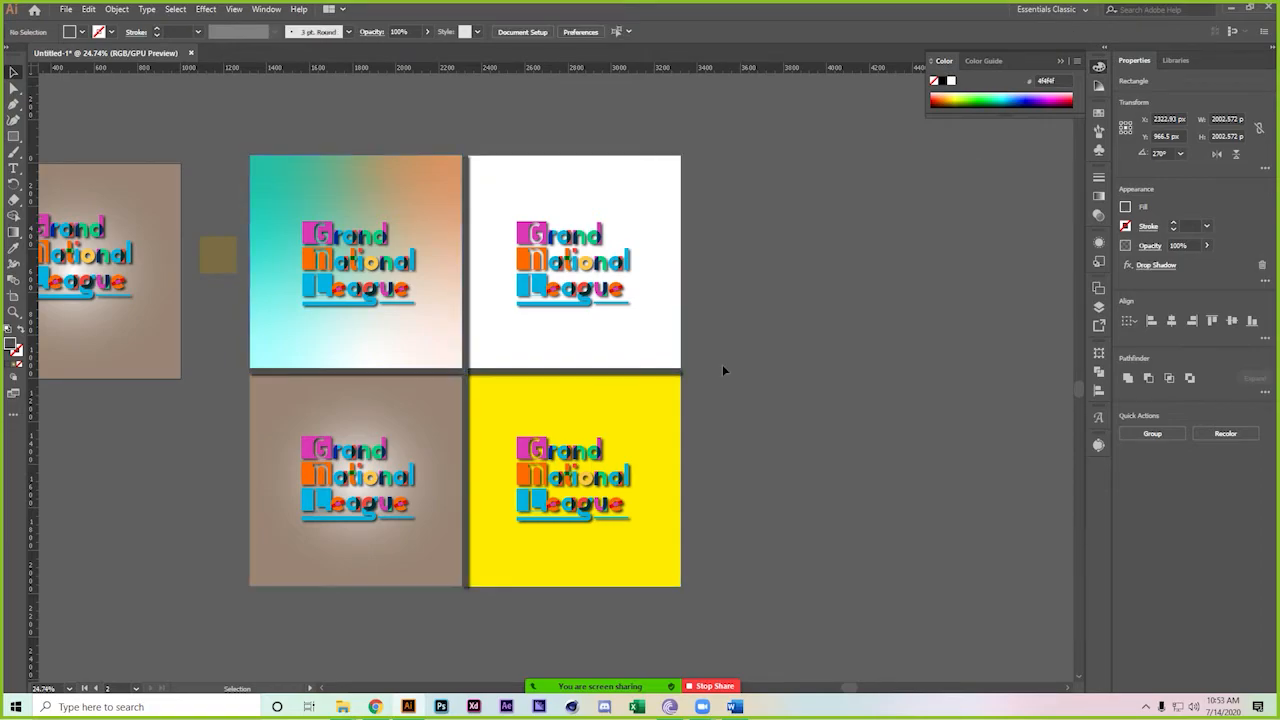
Draw a new artboard, about 1995.6 × 1999.61 px, around all four squares
{"action": "left_click_drag", "start_coordinate": [647, 334], "coordinate": [731, 337]}
{"action": "left_click_drag", "start_coordinate": [808, 344], "coordinate": [776, 342]}
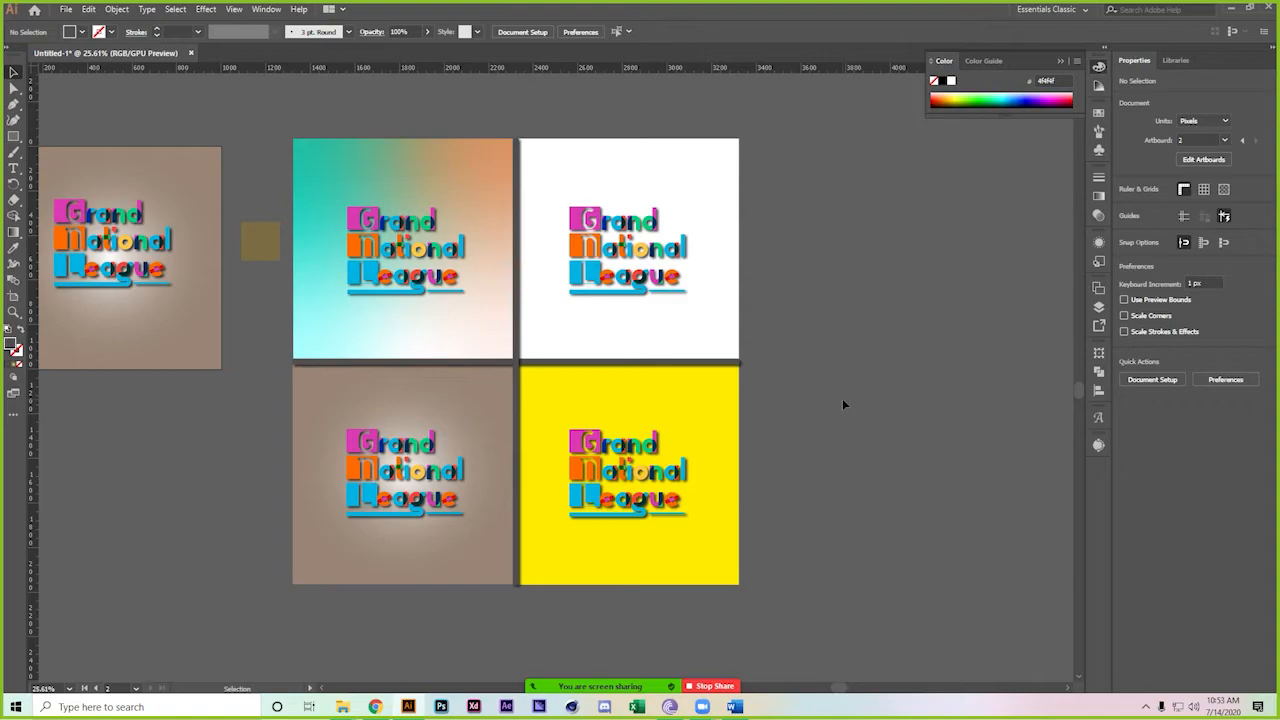
{"action": "left_click_drag", "start_coordinate": [646, 356], "coordinate": [591, 371]}
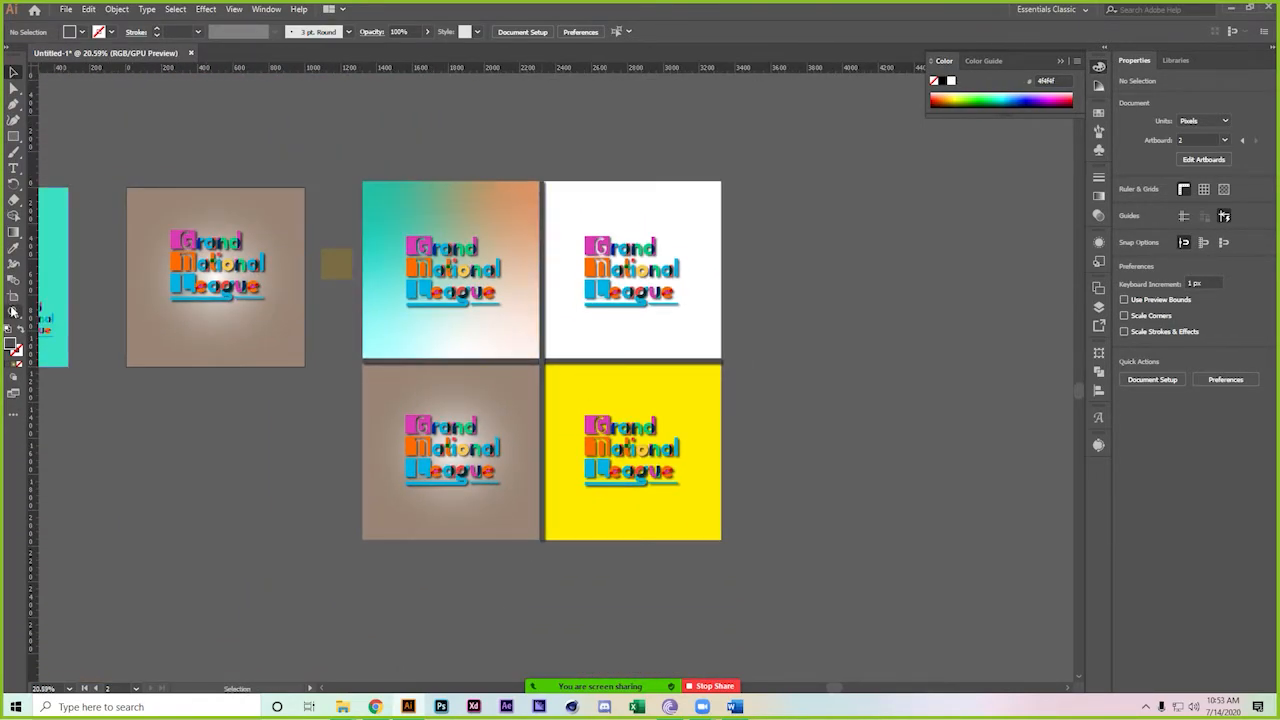
{"action": "left_click", "coordinate": [12, 300]}
{"action": "left_click_drag", "start_coordinate": [363, 181], "coordinate": [720, 538]}
{"action": "left_click", "coordinate": [13, 72]}
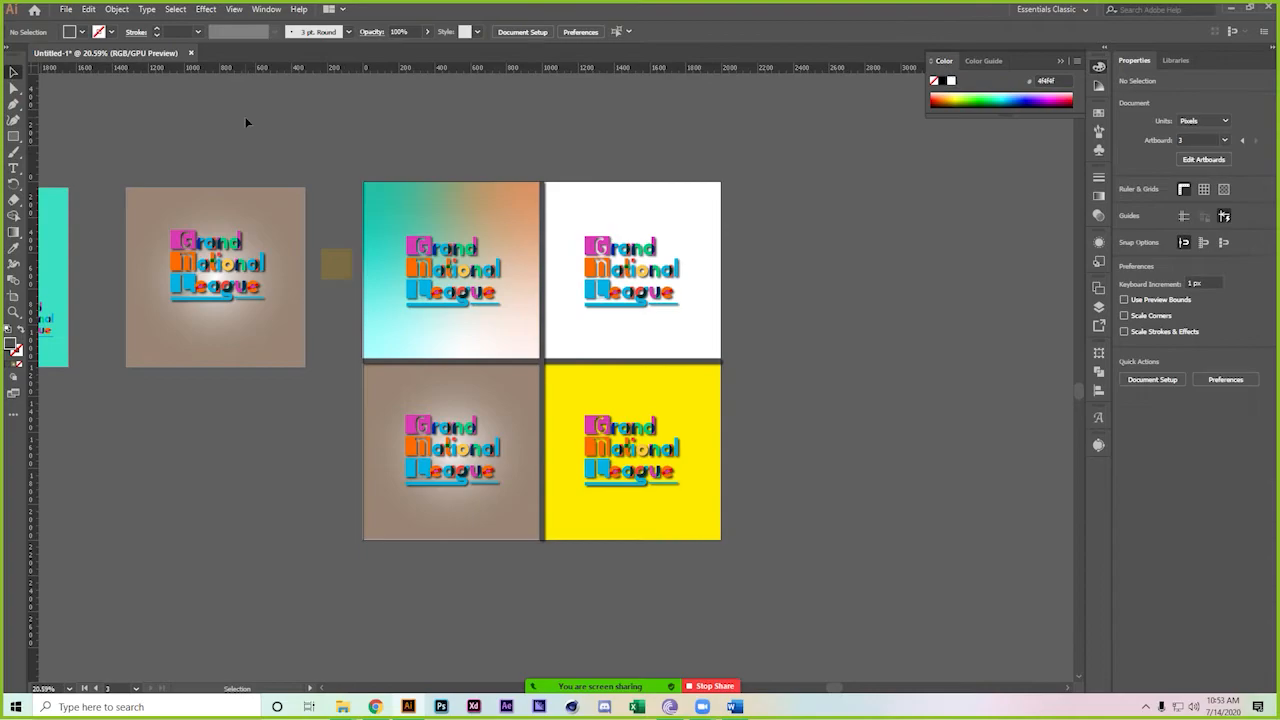
Save for Web as PNG-24 (1996 × 2000 px) named 'grand national league' in class 32
{"action": "key", "text": "ctrl+alt+shift+s"}
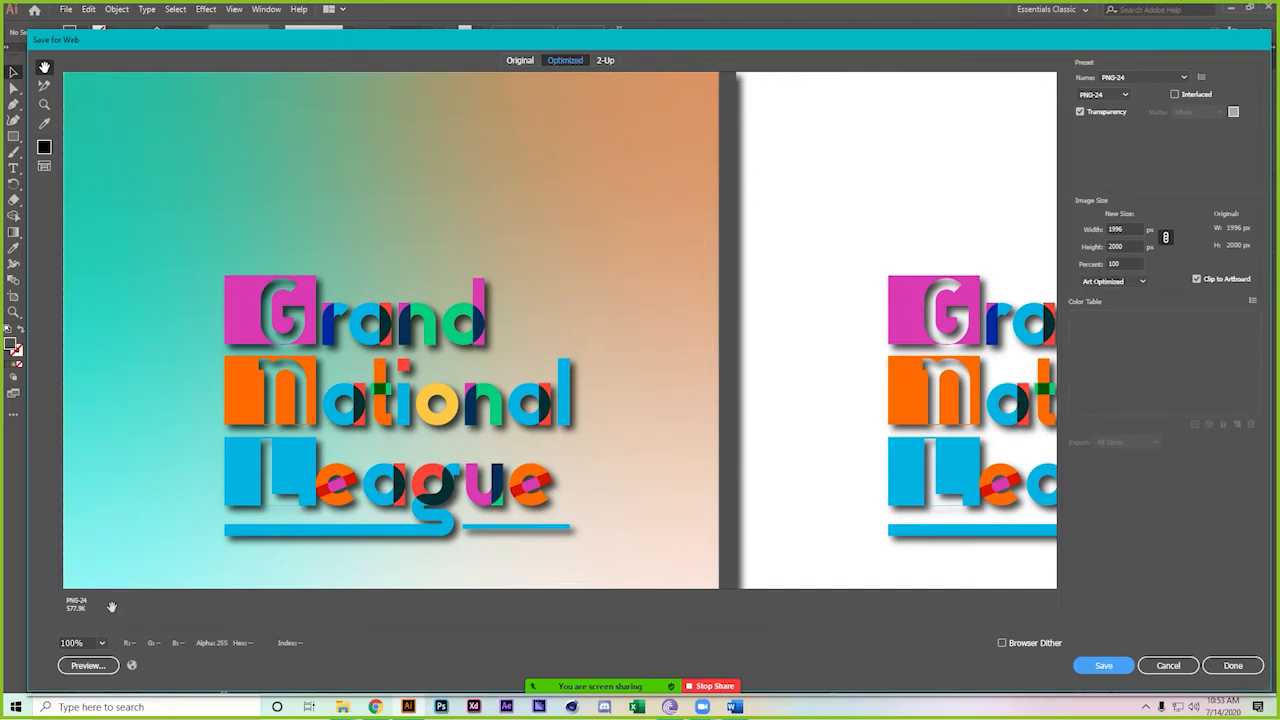
{"action": "left_click", "coordinate": [1104, 667]}
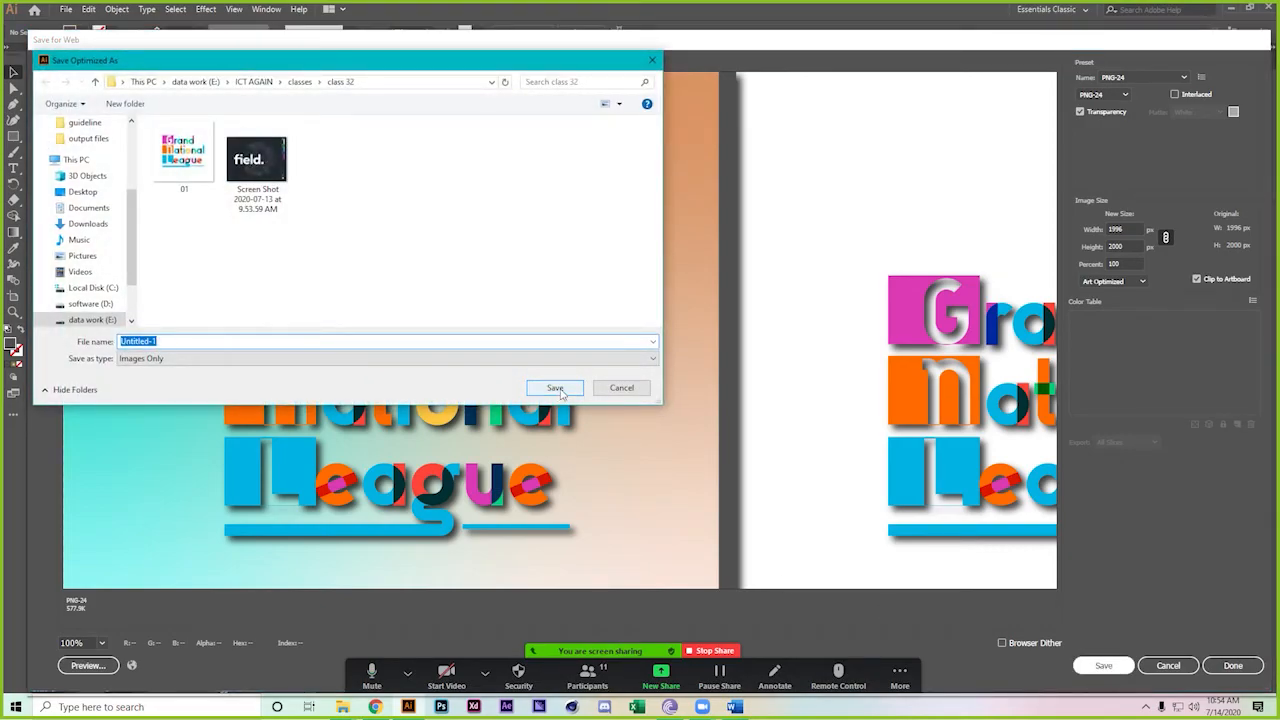
{"action": "type", "text": "grand national"}
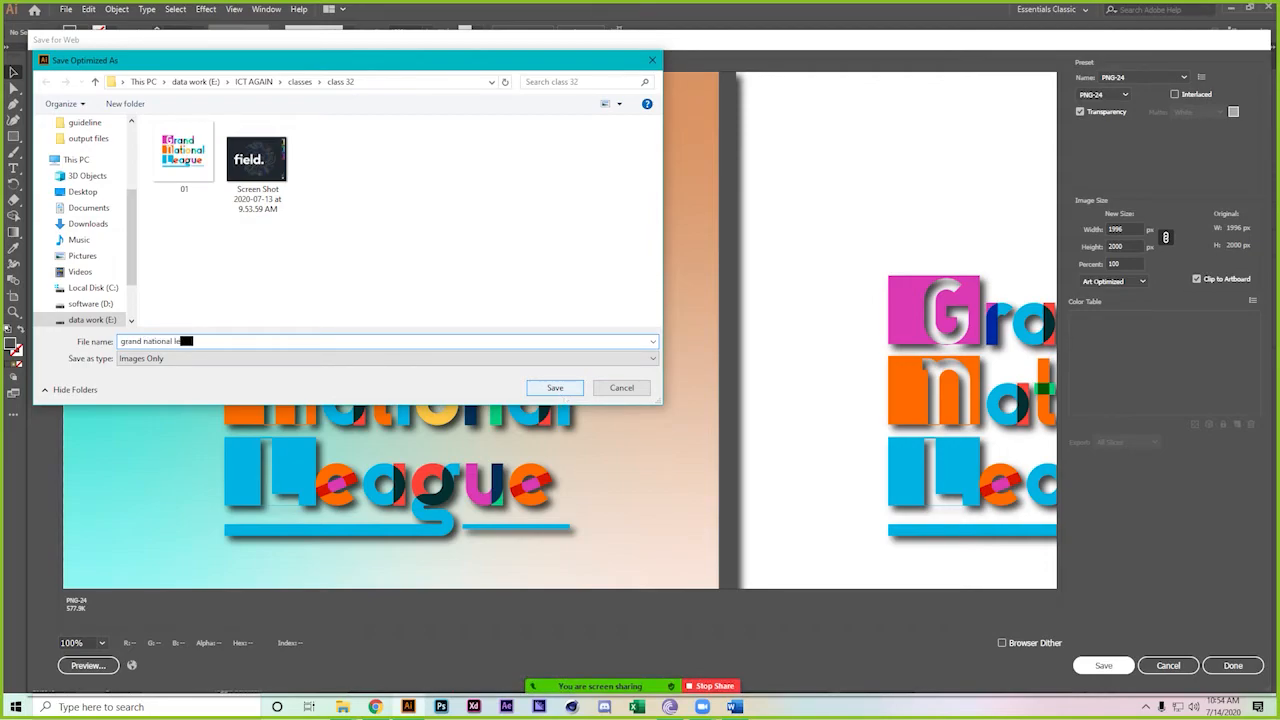
{"action": "type", "text": " league"}
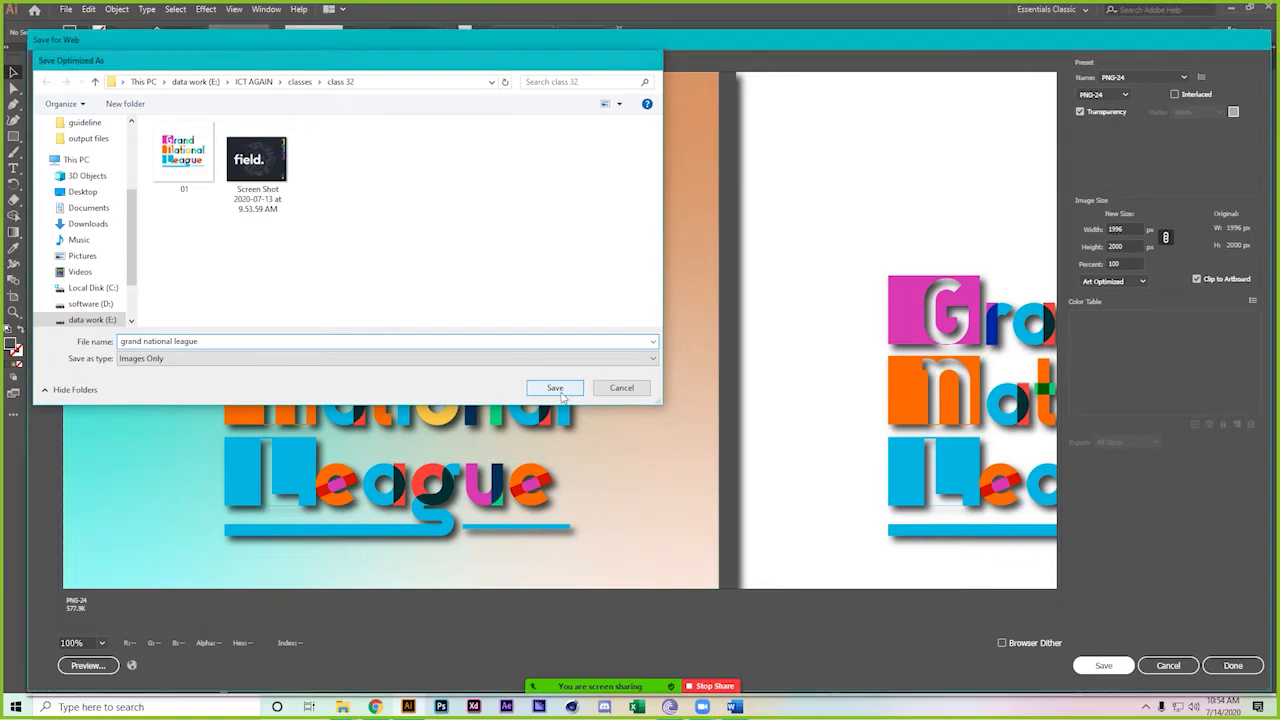
{"action": "left_click", "coordinate": [556, 389]}
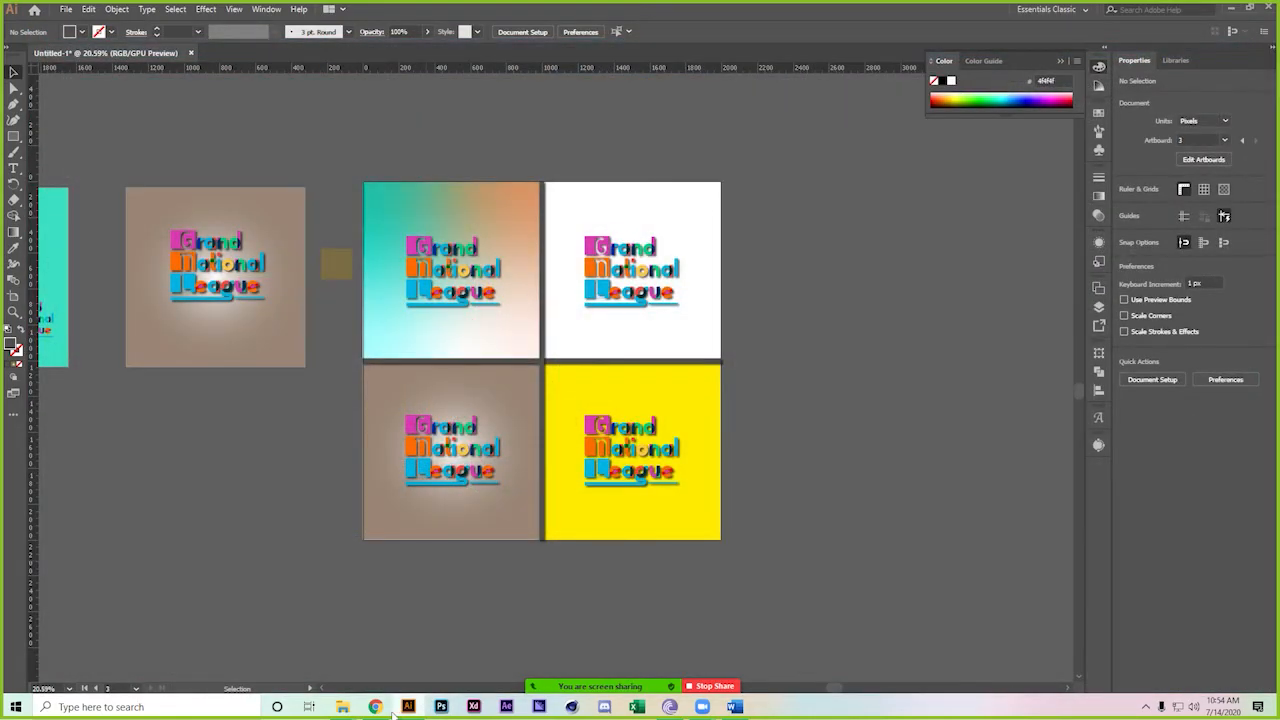
Open the contest's entry form and start entering 'Grand National League' as the entry title
{"action": "left_click", "coordinate": [376, 706]}
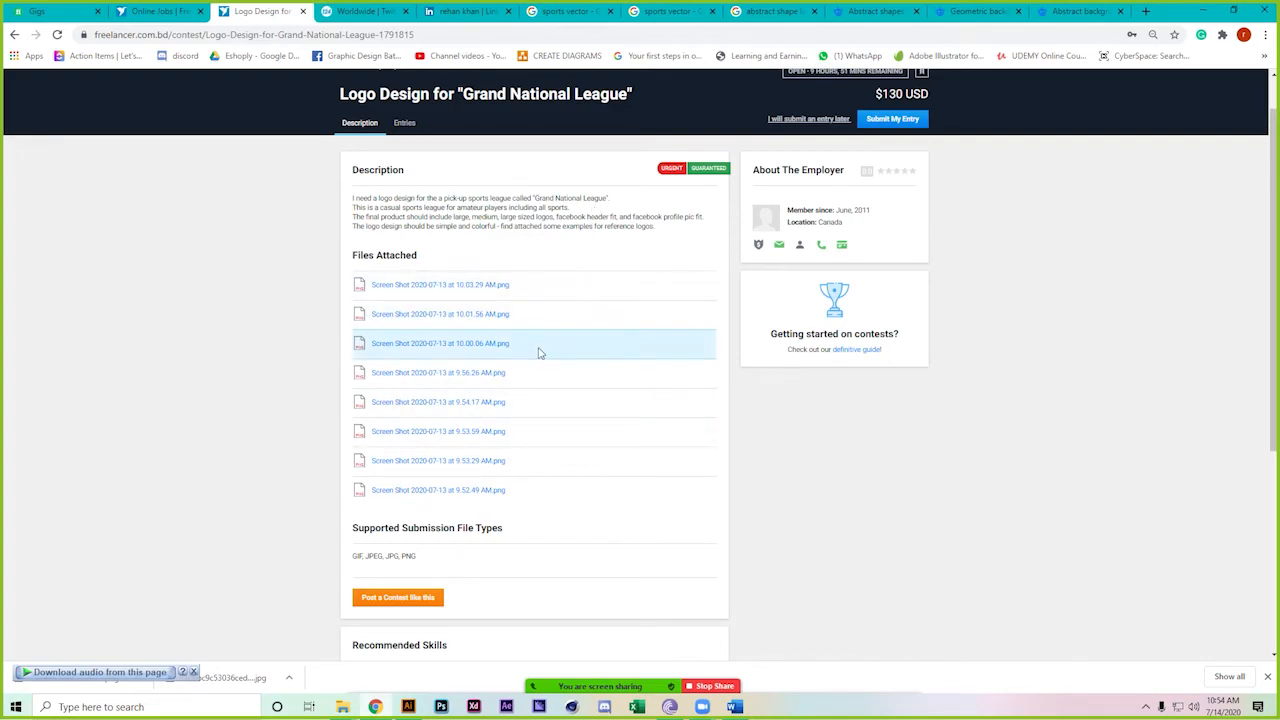
{"action": "scroll", "coordinate": [541, 353], "scroll_direction": "up", "scroll_amount": 1}
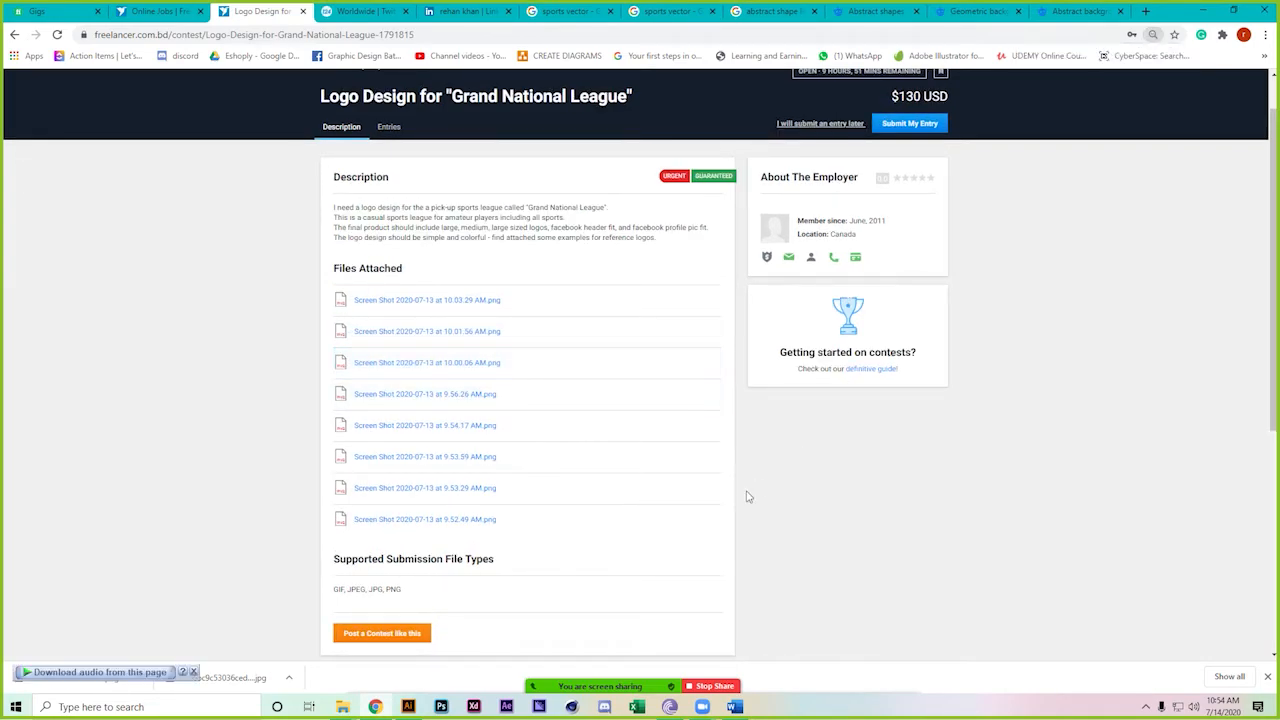
{"action": "scroll", "coordinate": [665, 463], "scroll_direction": "down", "scroll_amount": 2}
{"action": "scroll", "coordinate": [665, 463], "scroll_direction": "up", "scroll_amount": 2}
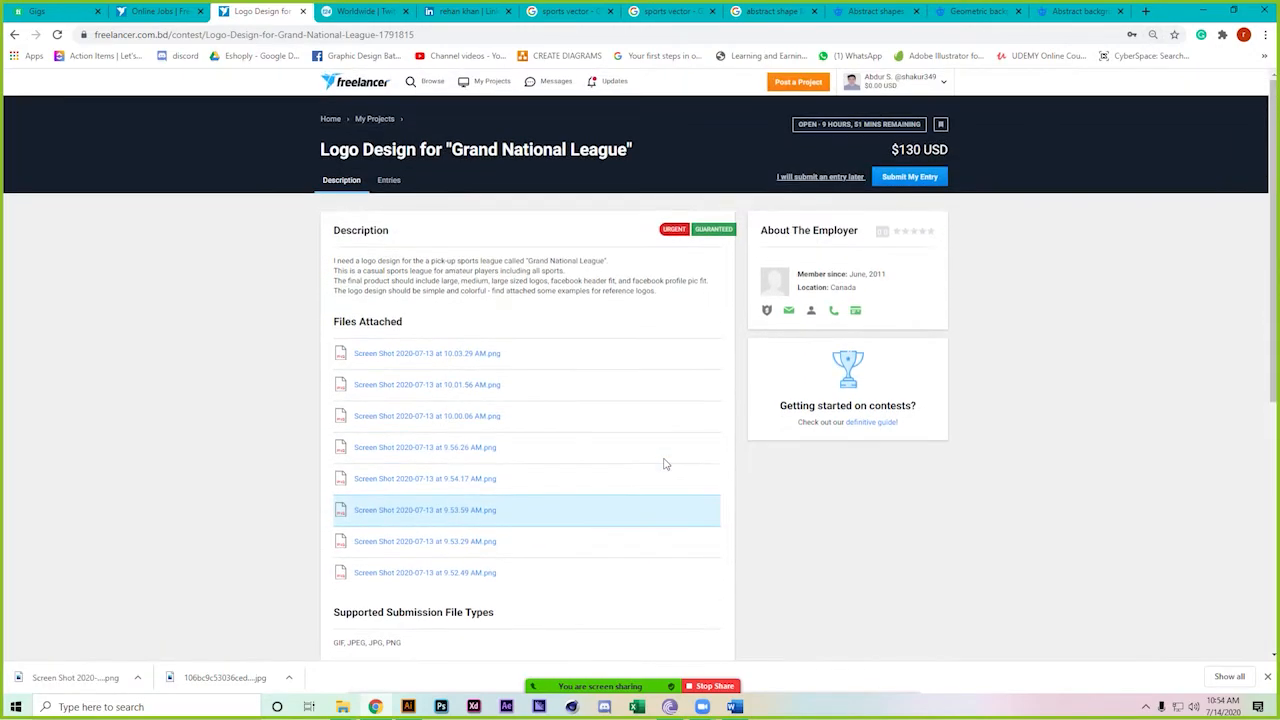
{"action": "left_click", "coordinate": [905, 180]}
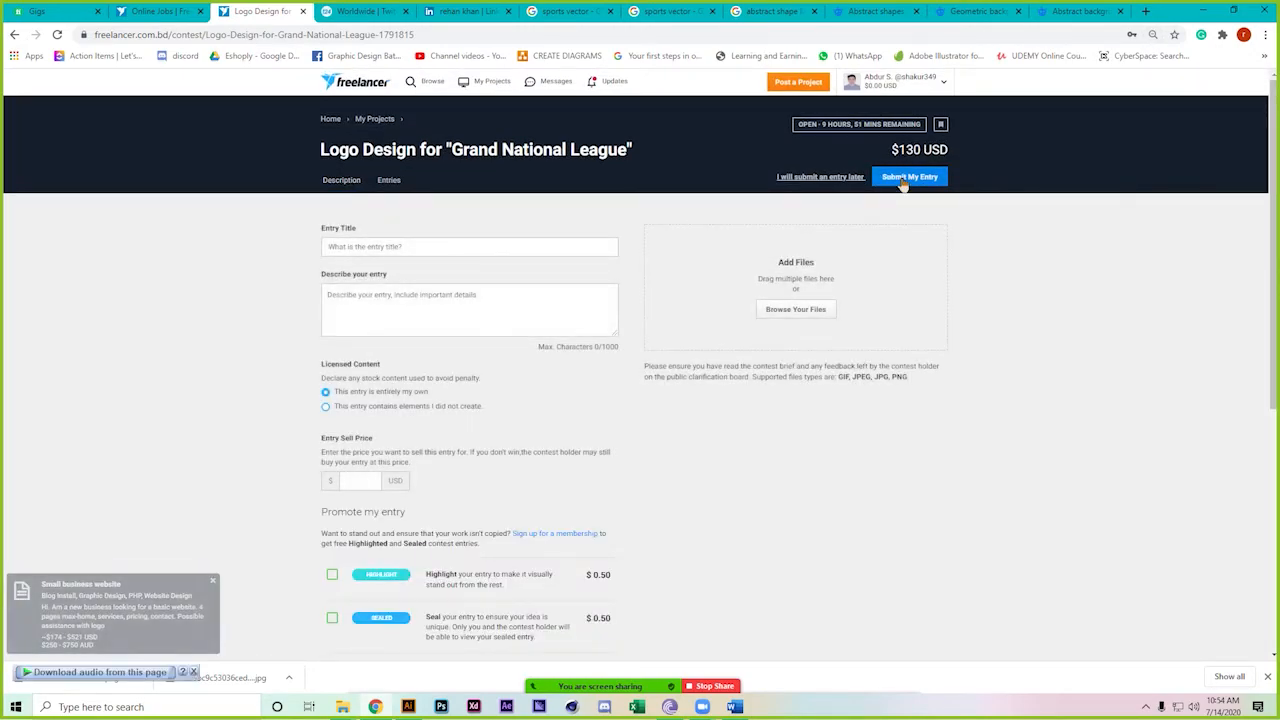
{"action": "left_click", "coordinate": [382, 247]}
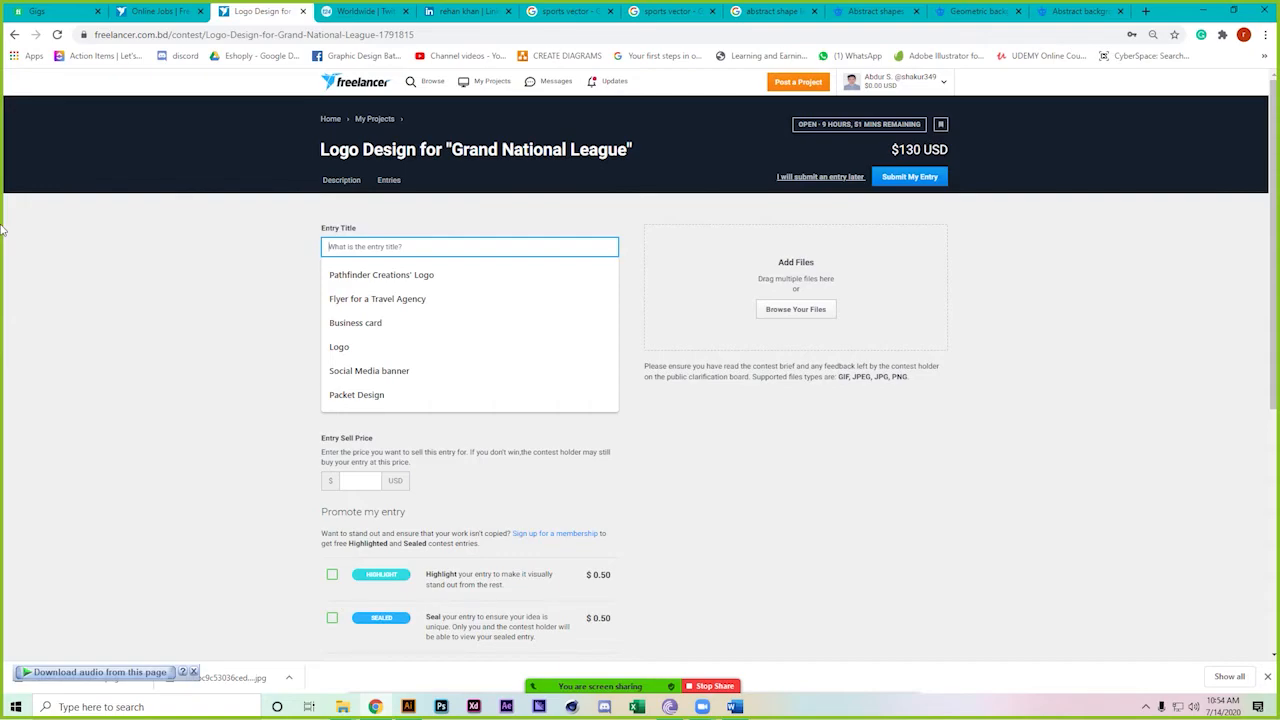
{"action": "type", "text": "Grand National League"}
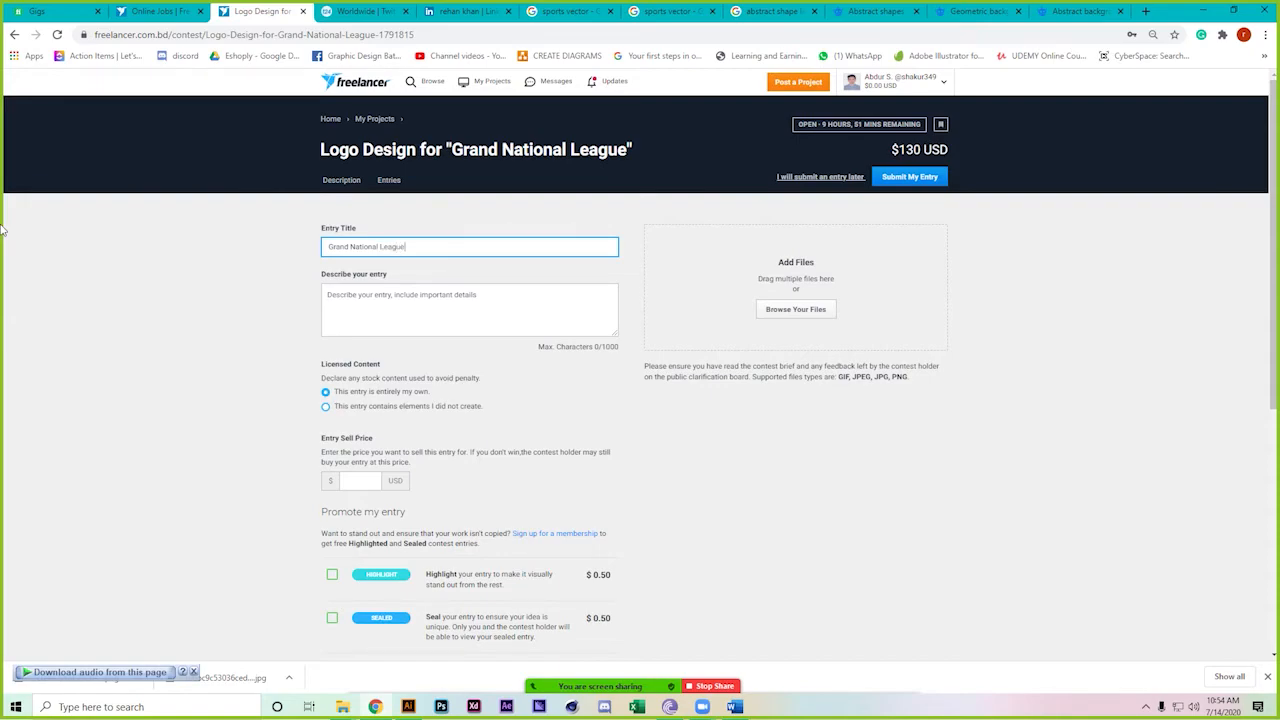
Write the description about youth, prospect, colour and bars giving everyone their priority
{"action": "left_click", "coordinate": [375, 306]}
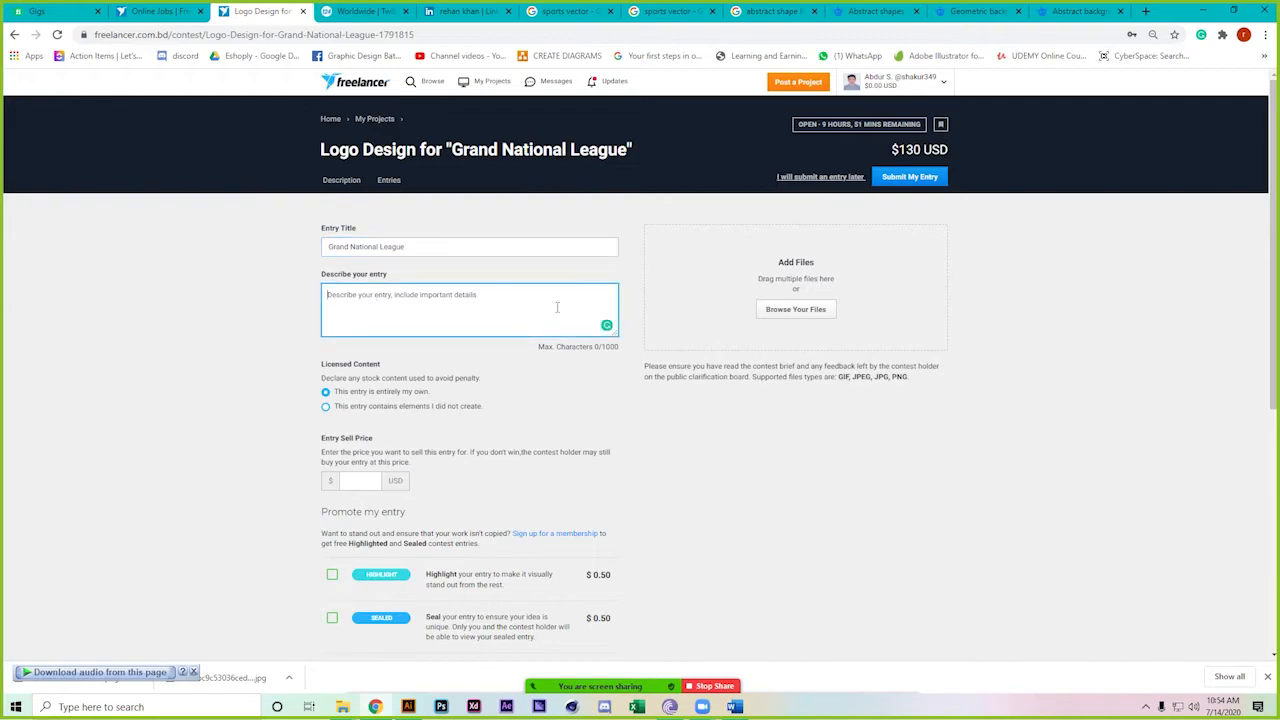
{"action": "key", "text": "ctrl+plus"}
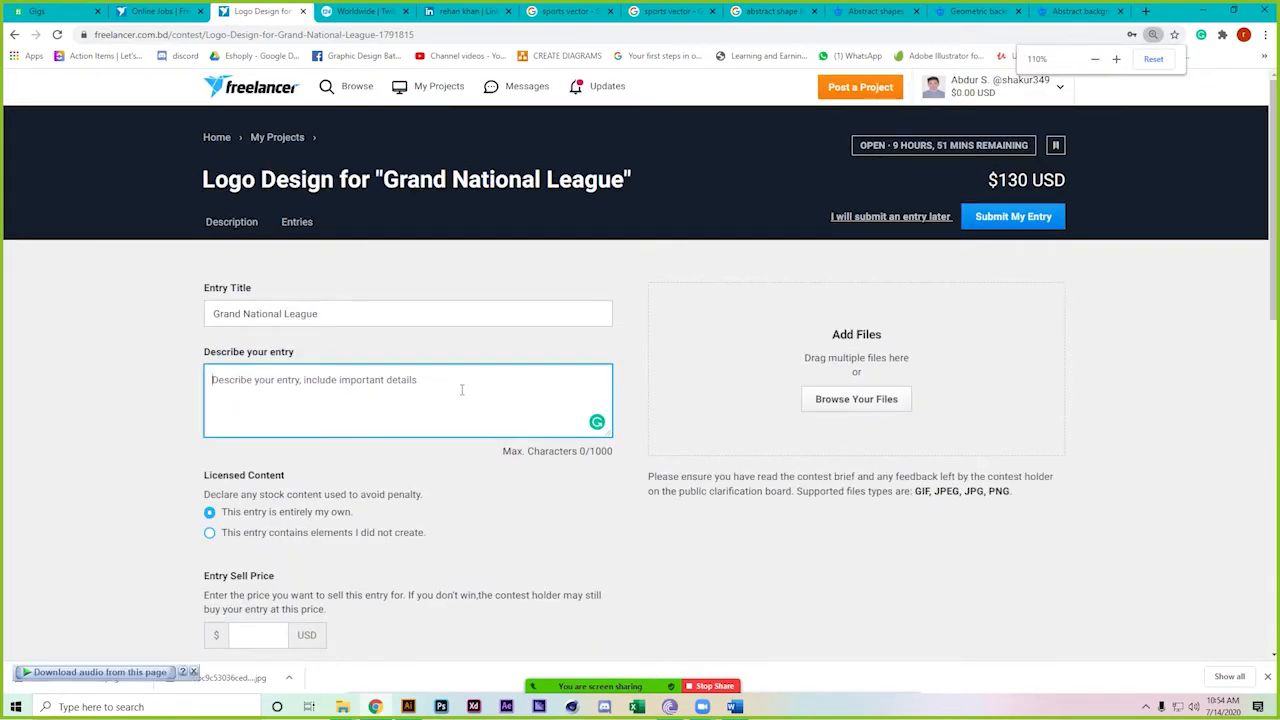
{"action": "type", "text": "as fa"}
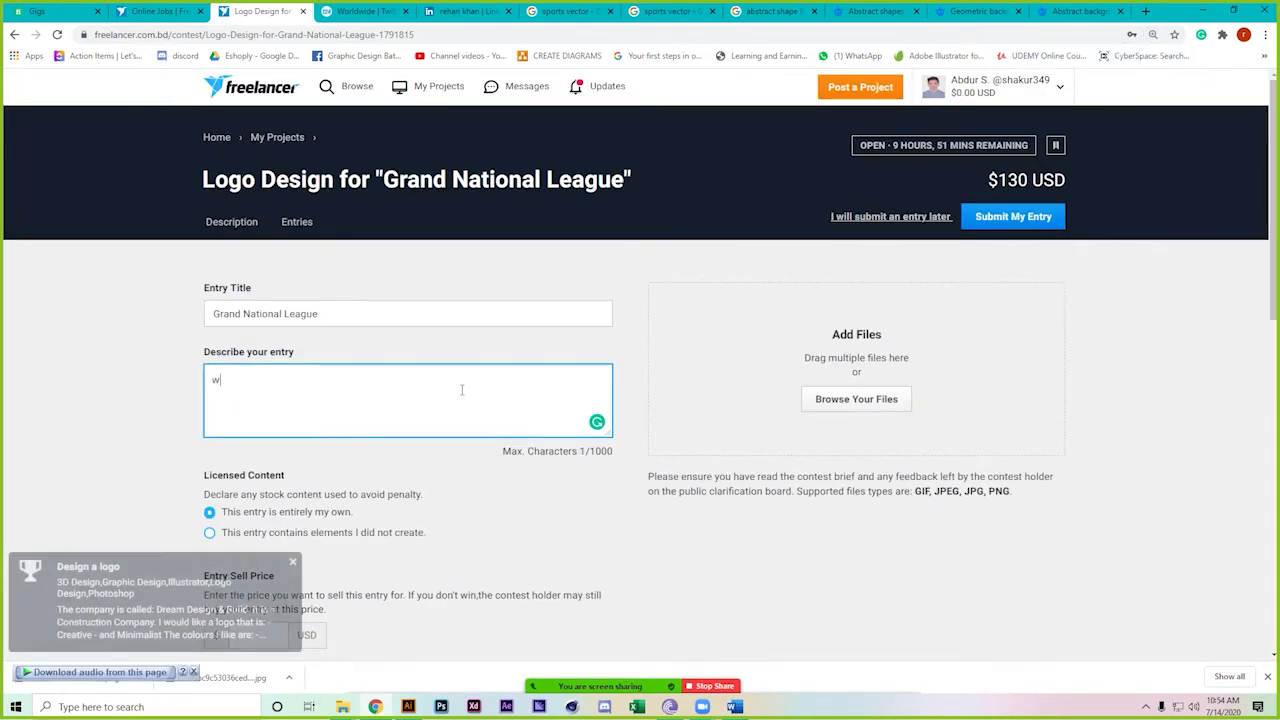
{"action": "type", "text": "r as I understood"}
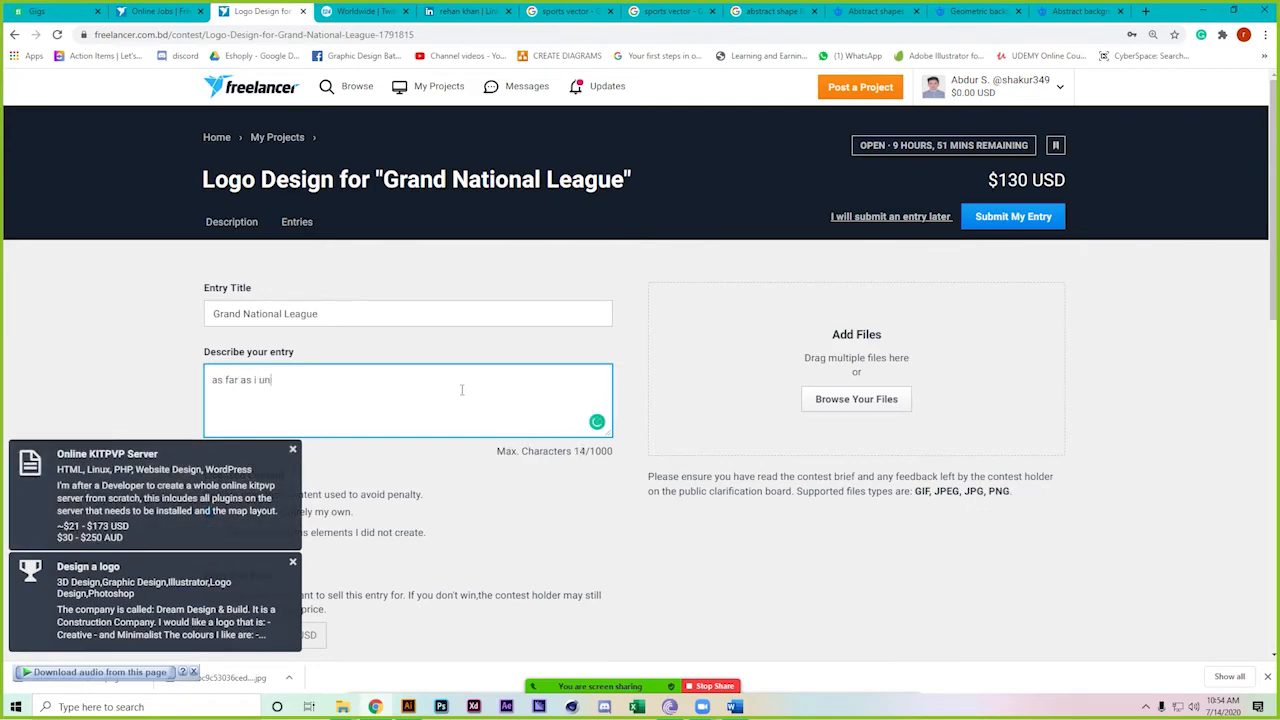
{"action": "type", "text": " this is all ab"}
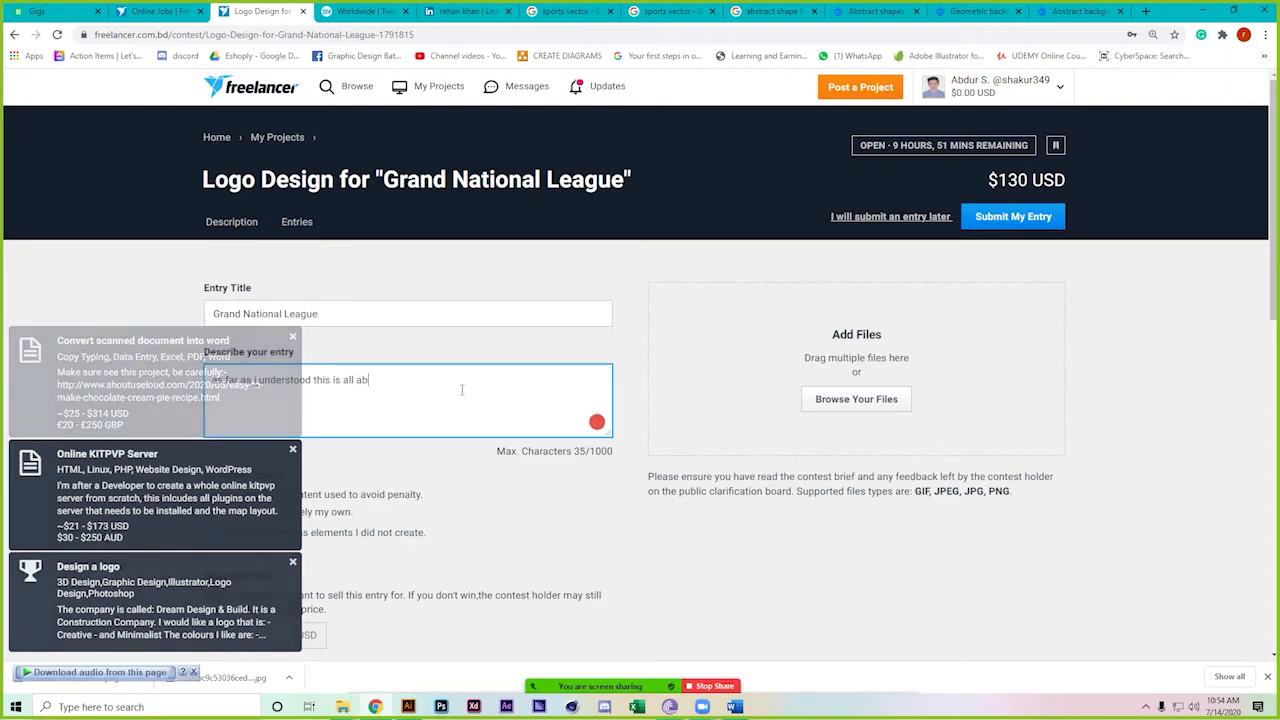
{"action": "type", "text": "out youth a"}
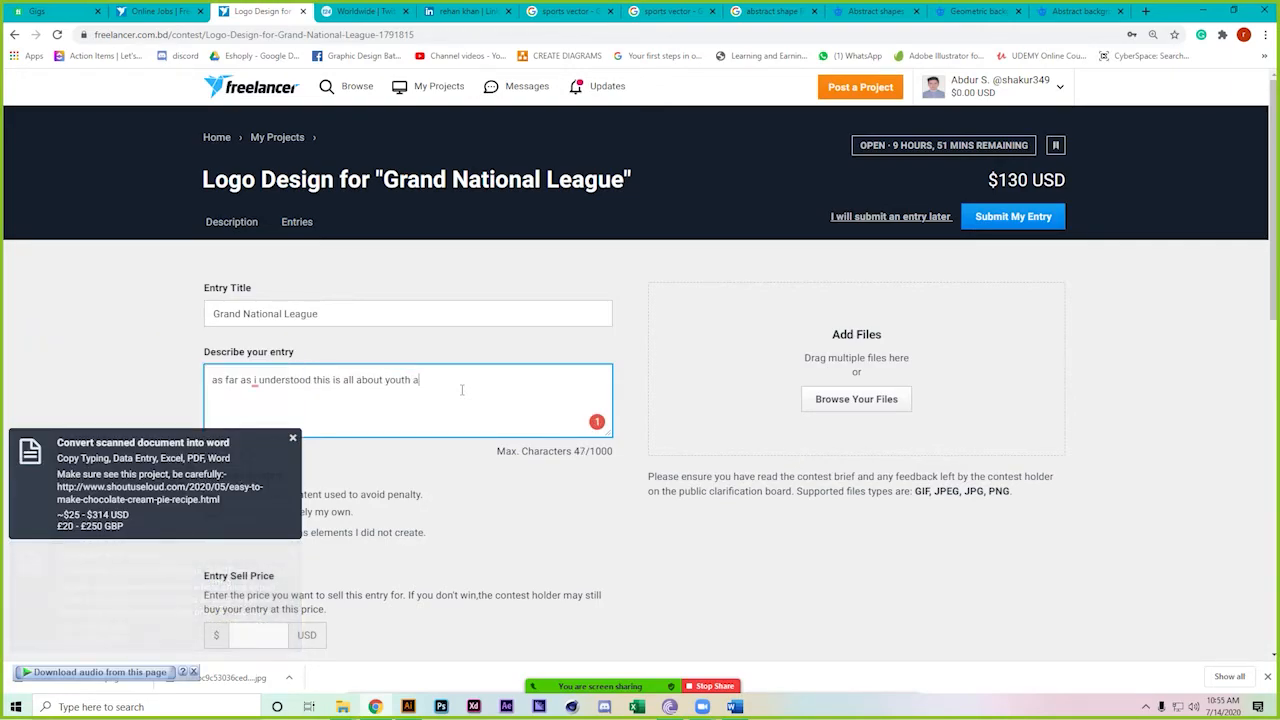
{"action": "type", "text": "nd"}
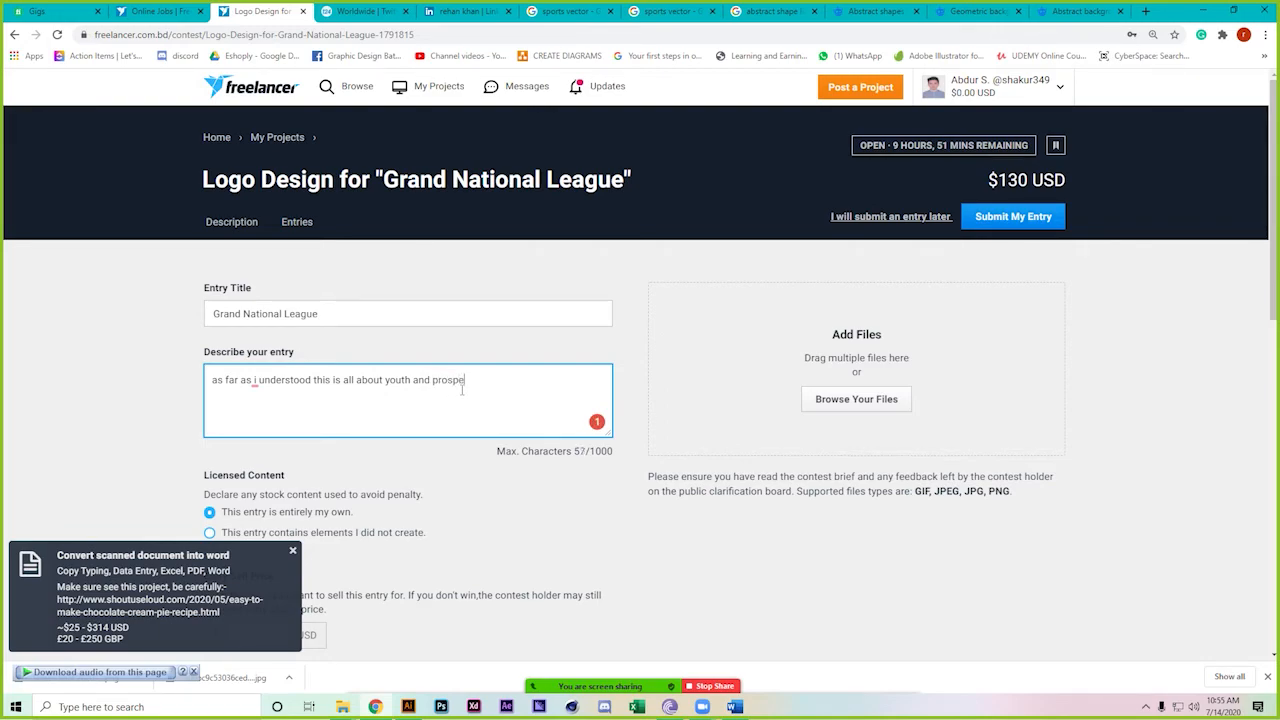
{"action": "type", "text": "prospect and is i"}
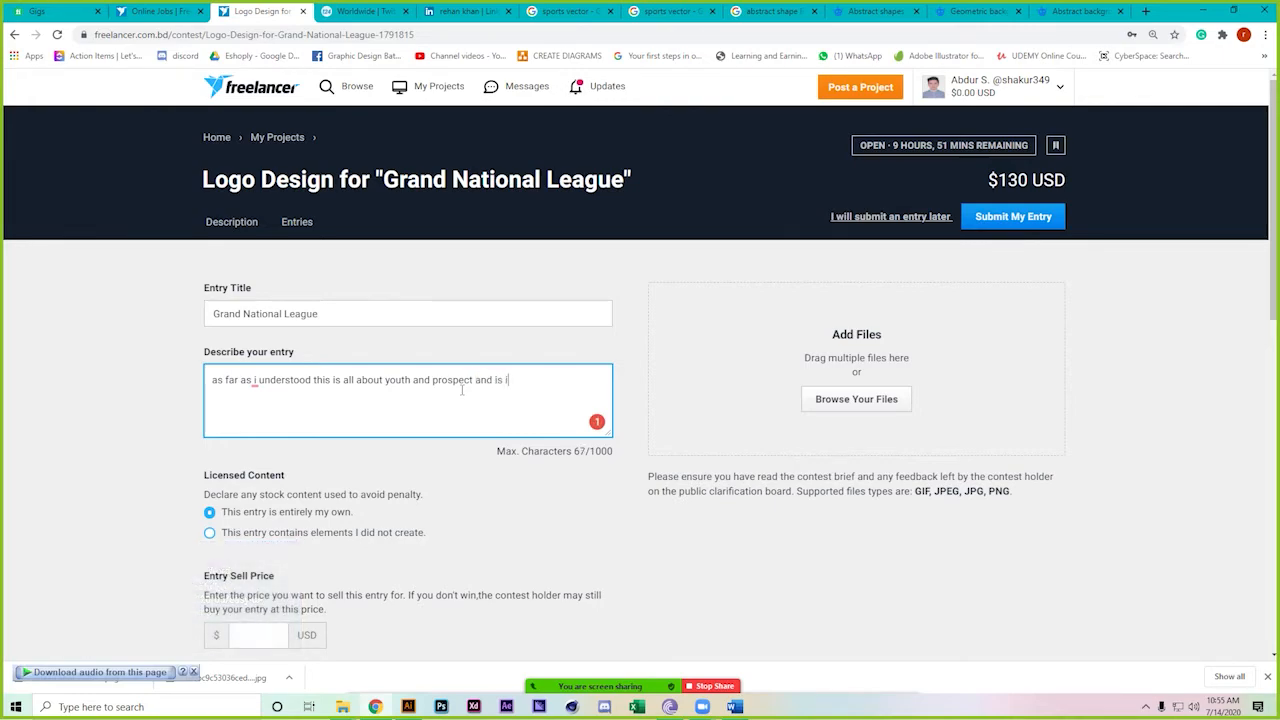
{"action": "type", "text": "s a "}
{"action": "type", "text": "huge stand go"}
{"action": "type", "text": "for"}
{"action": "type", "text": " ma"}
{"action": "type", "text": "ny paop"}
{"action": "type", "text": "le to gathe"}
{"action": "type", "text": "r in one"}
{"action": "type", "text": " place "}
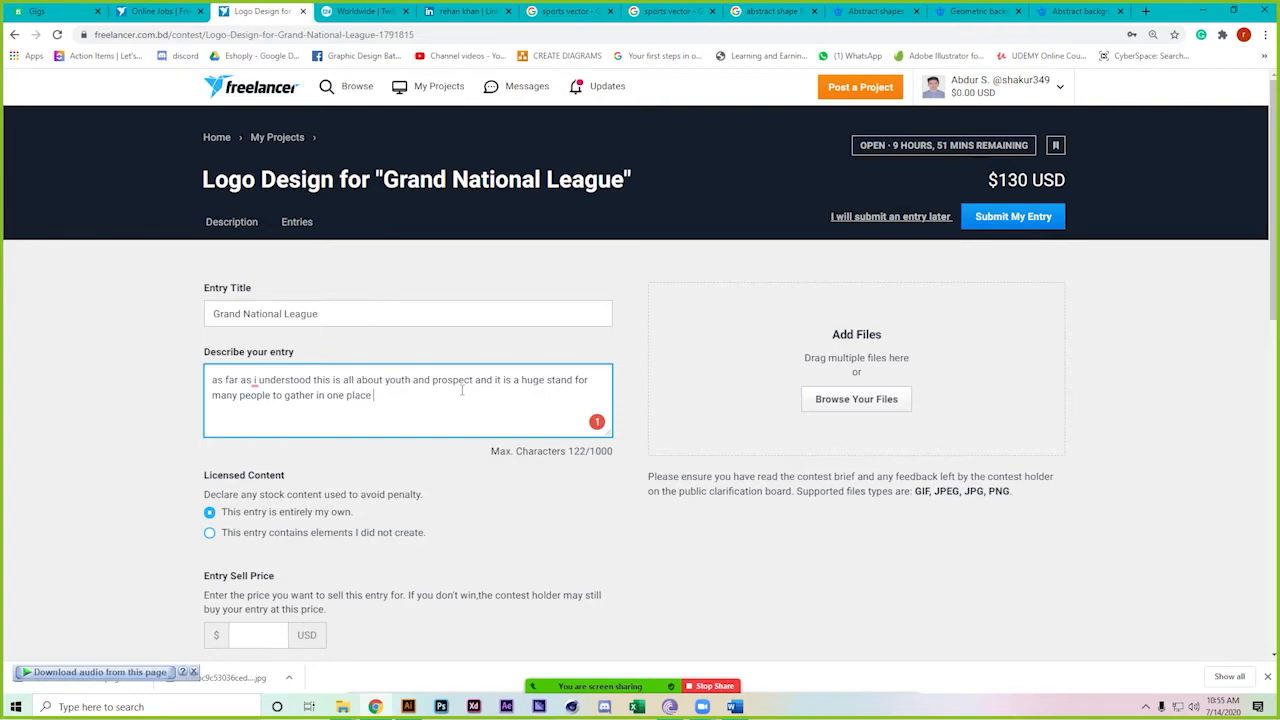
{"action": "type", "text": "and a festive attainment. for t"}
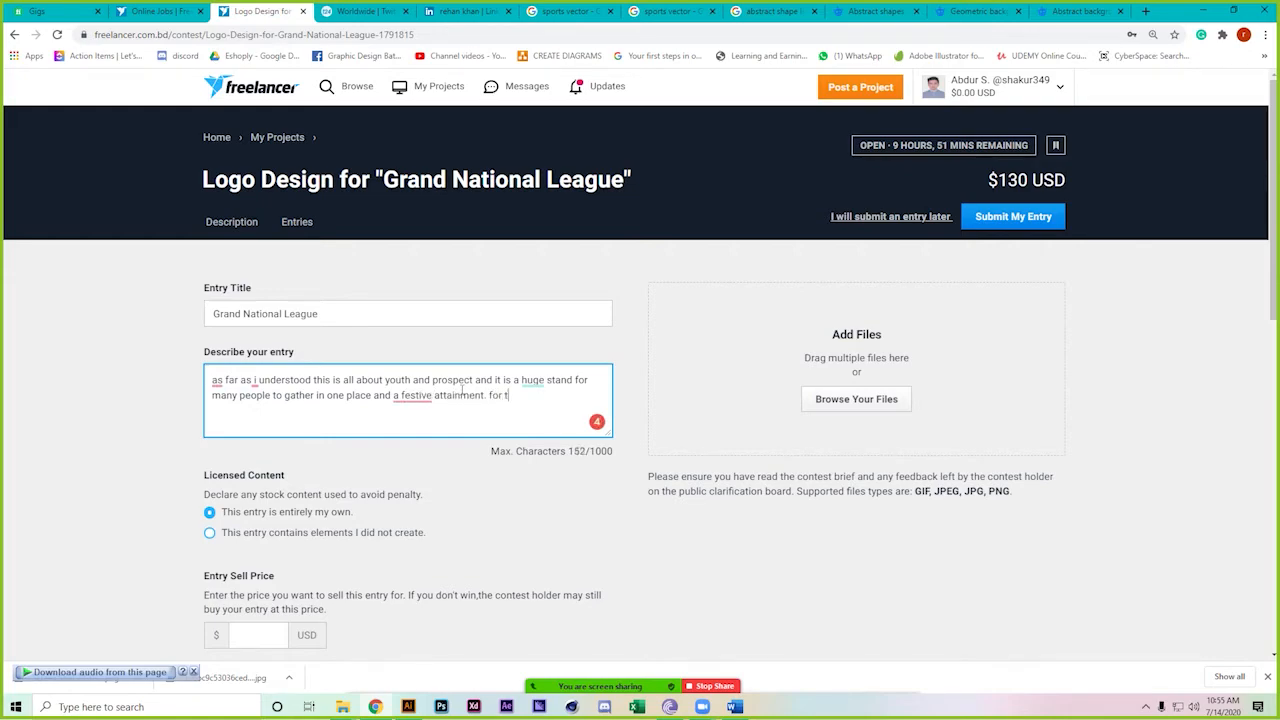
{"action": "type", "text": "hat I have used color"}
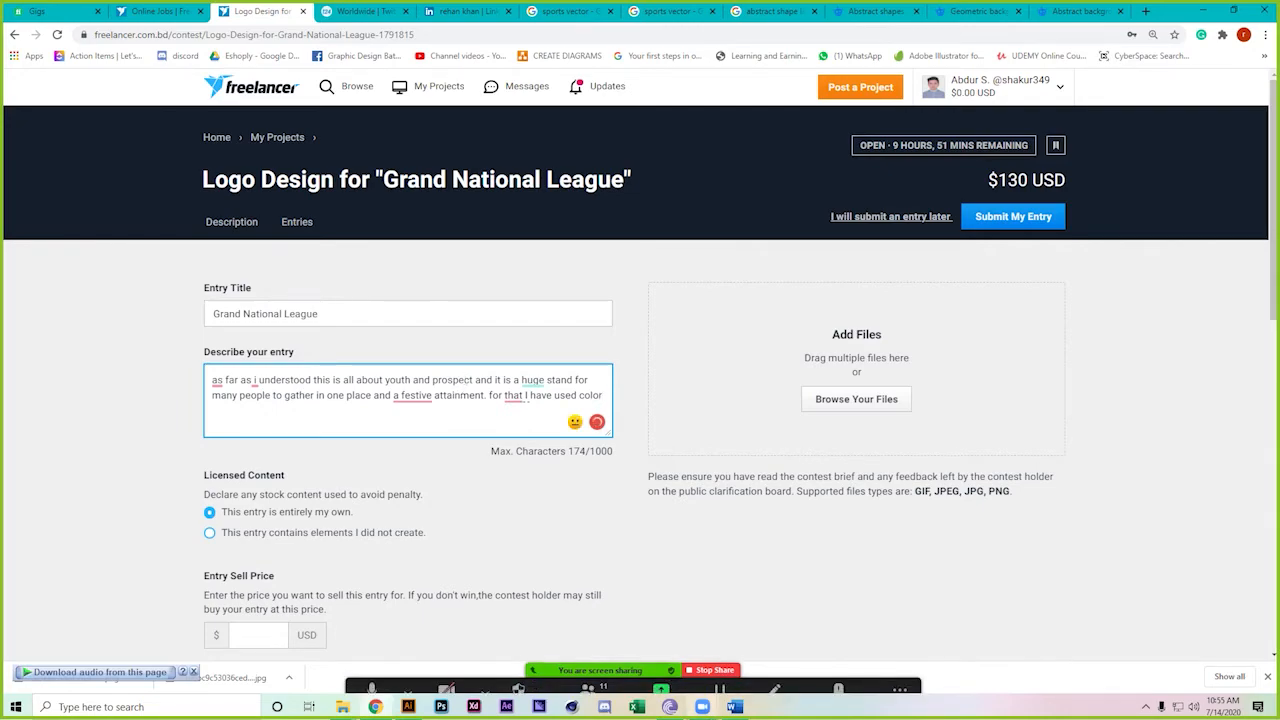
{"action": "left_click", "coordinate": [407, 707]}
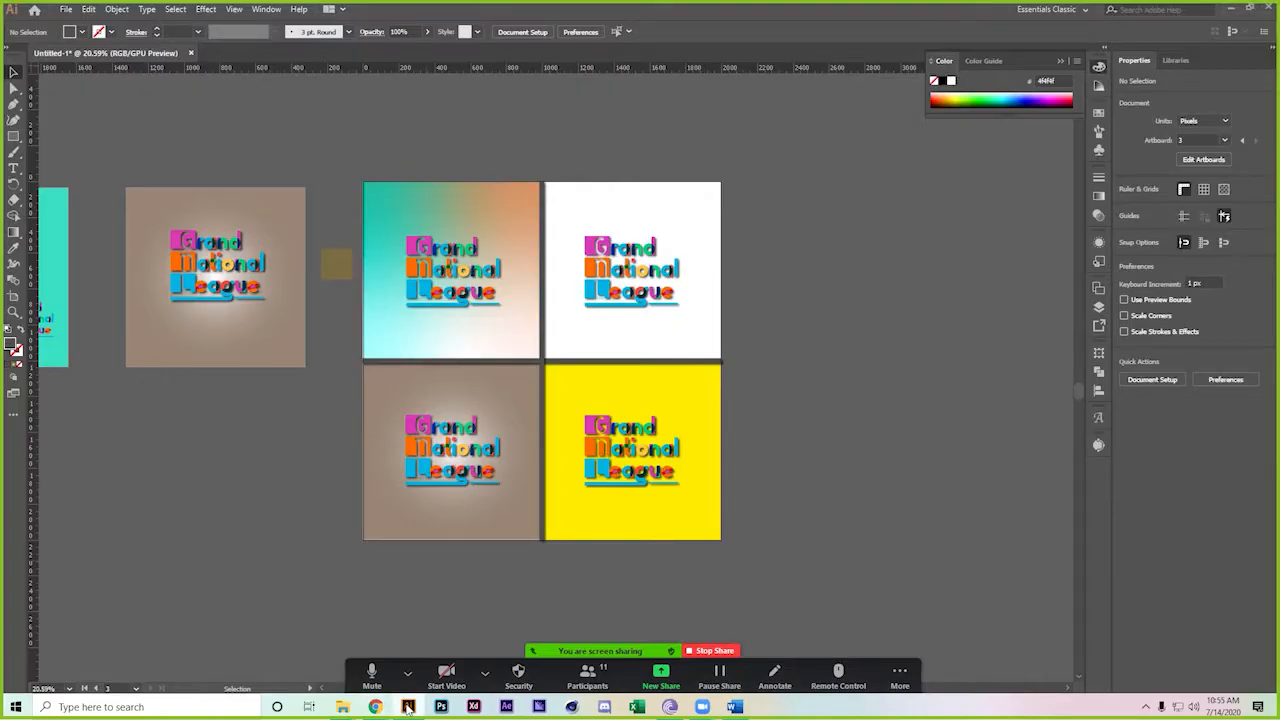
{"action": "left_click", "coordinate": [407, 707]}
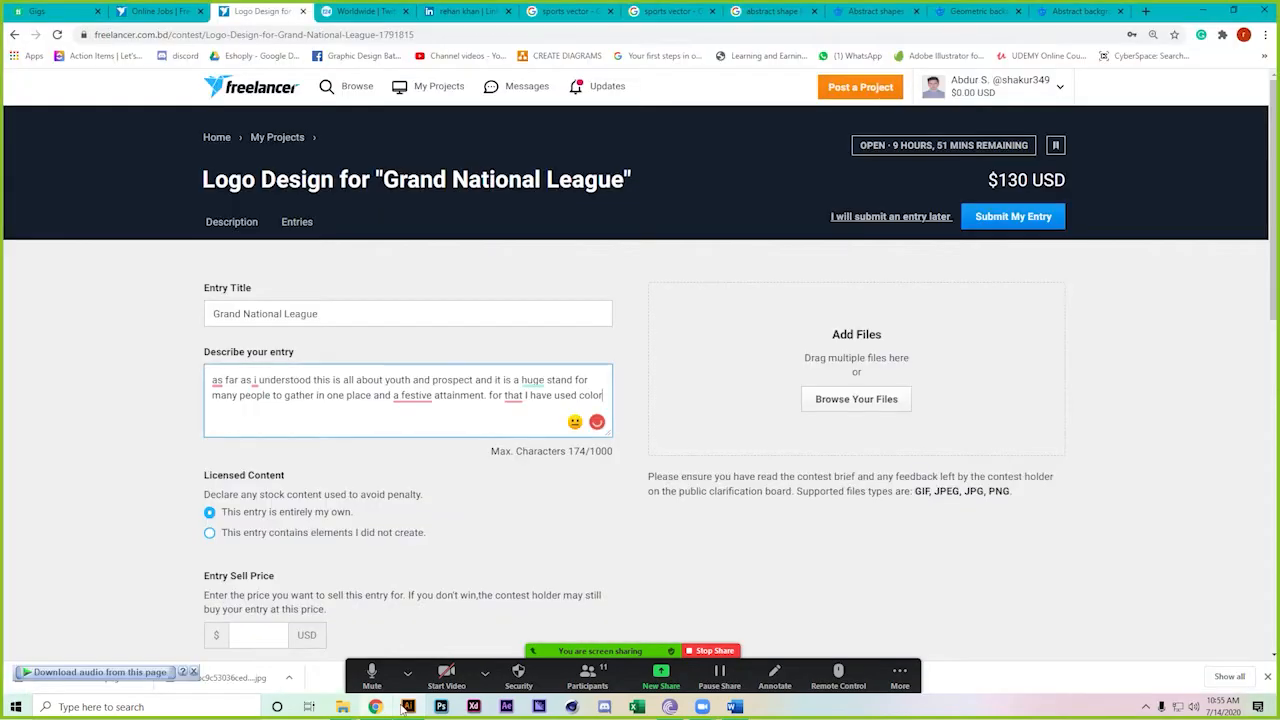
{"action": "type", "text": "and b"}
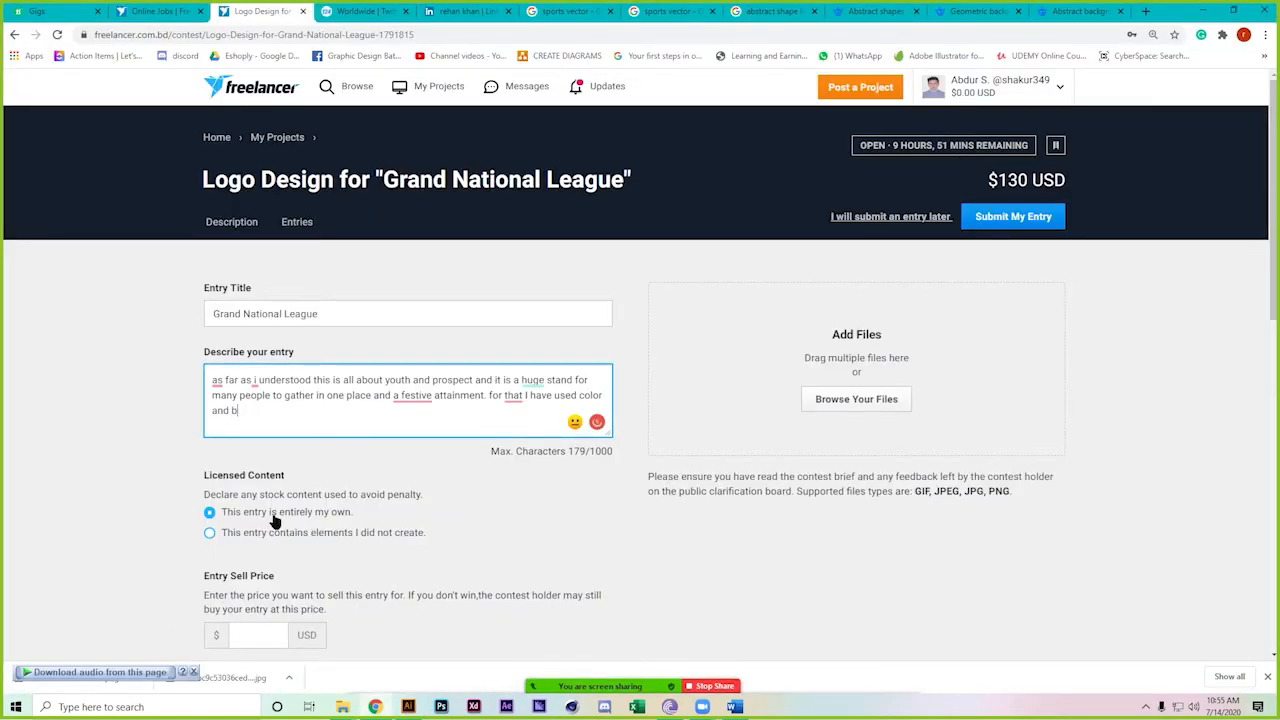
{"action": "type", "text": "ars so that every c"}
{"action": "type", "text": "olor and"}
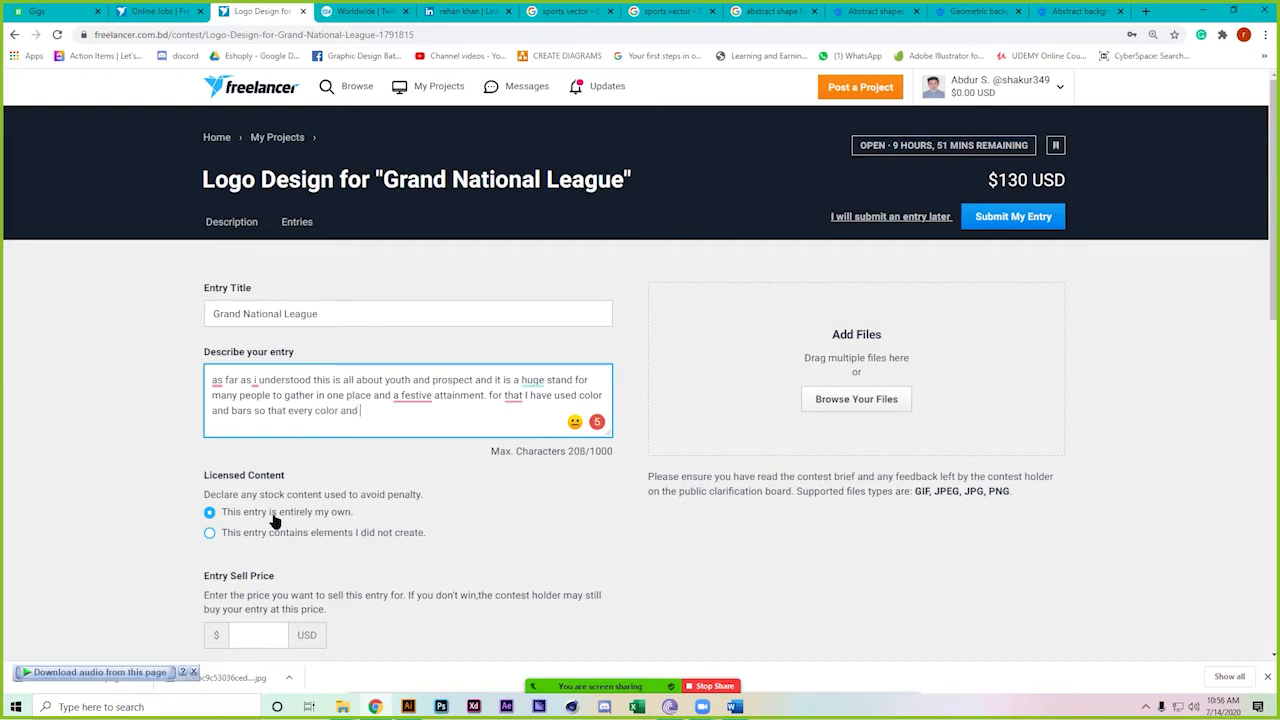
{"action": "type", "text": " every pe"}
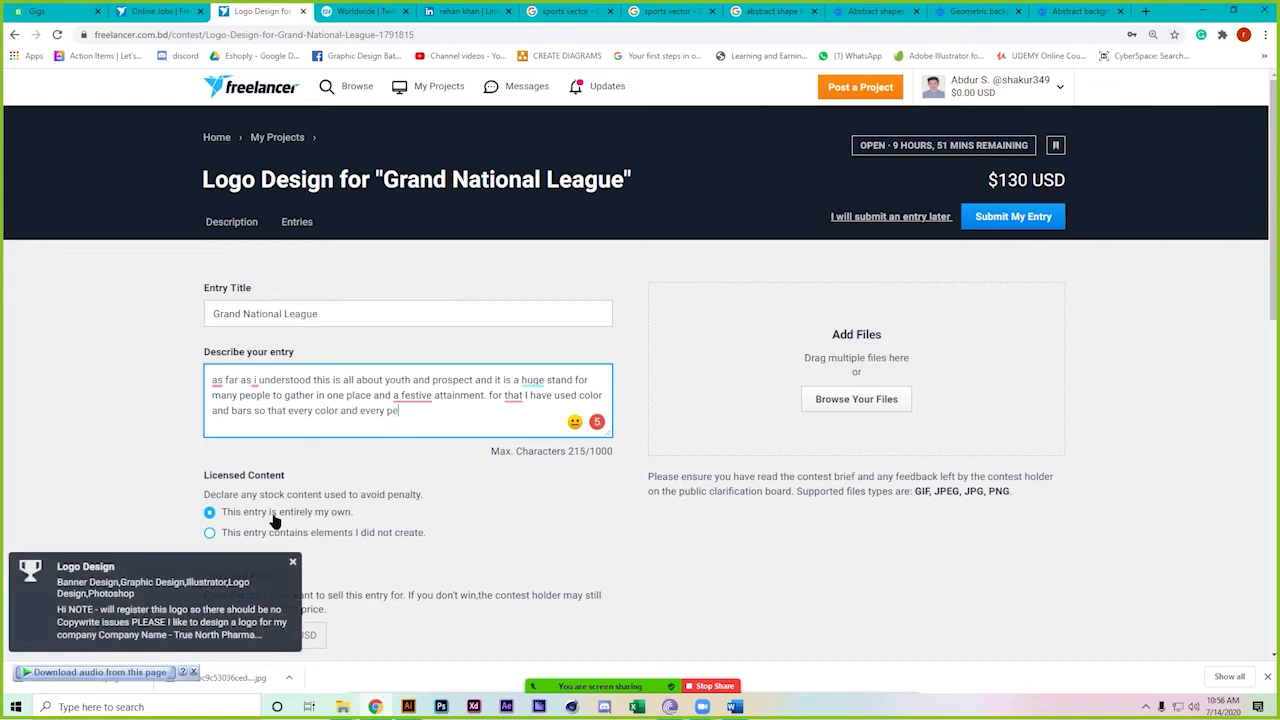
{"action": "type", "text": "ople gets their priority well."}
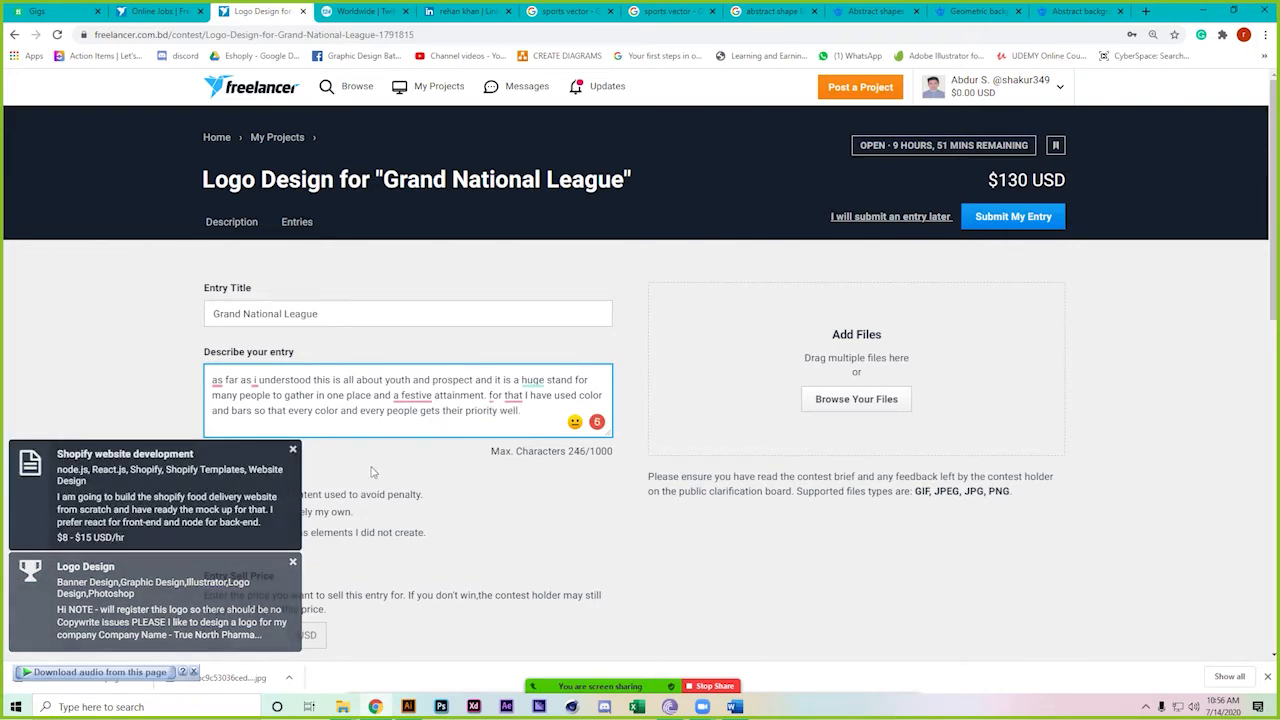
Apply grammar fixes: drop 'a', capitalise 'For', 'I' and 'As', use 'massive', add comma
{"action": "mouse_move", "coordinate": [417, 397]}
{"action": "left_click", "coordinate": [424, 432]}
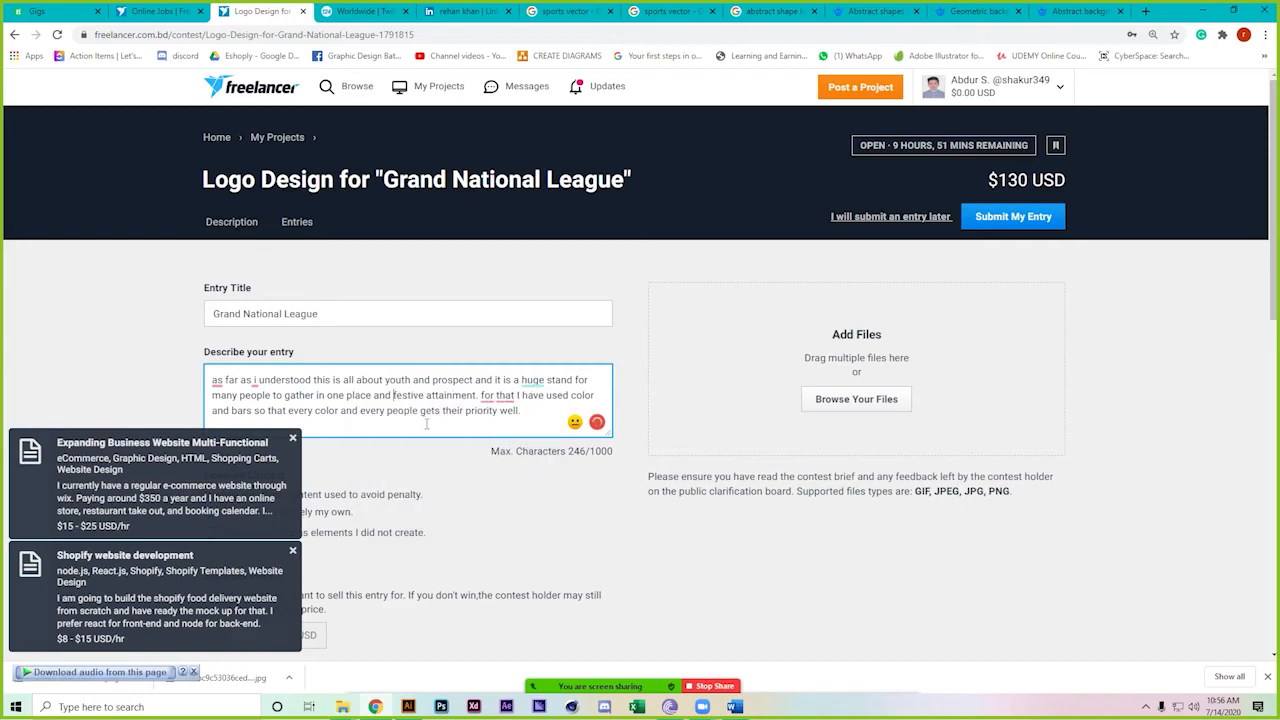
{"action": "mouse_move", "coordinate": [490, 400]}
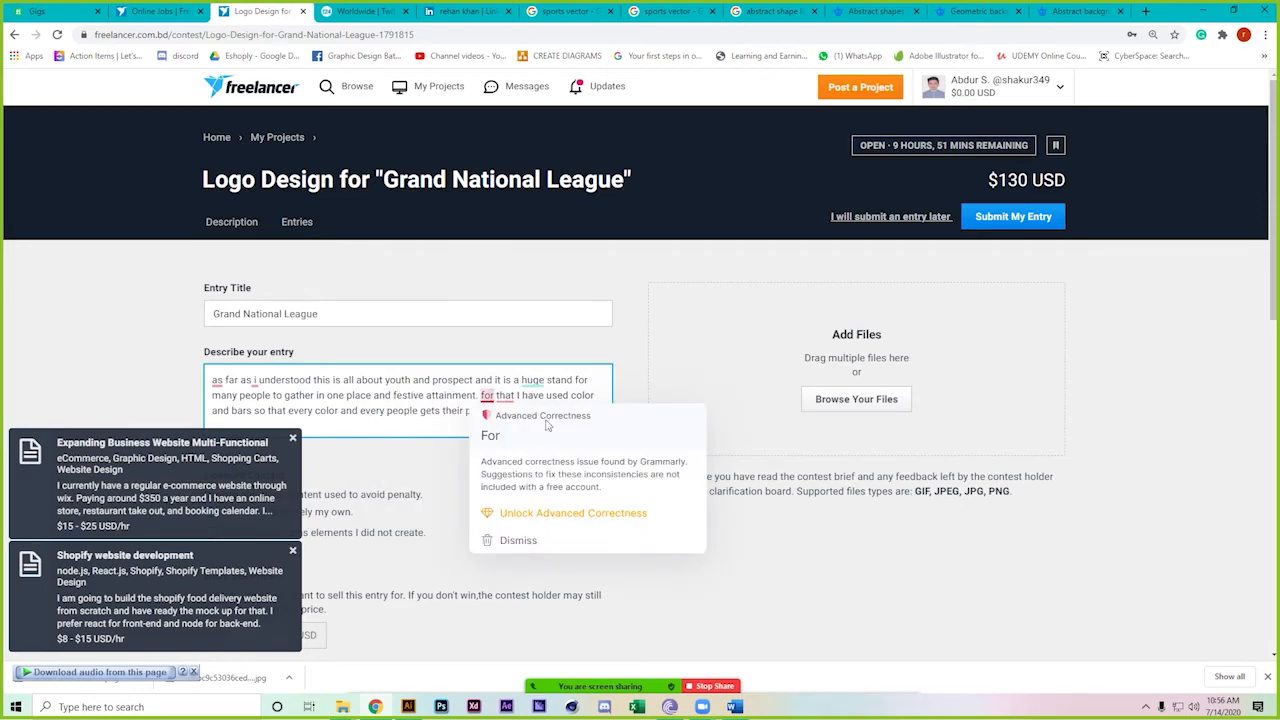
{"action": "left_click", "coordinate": [485, 394]}
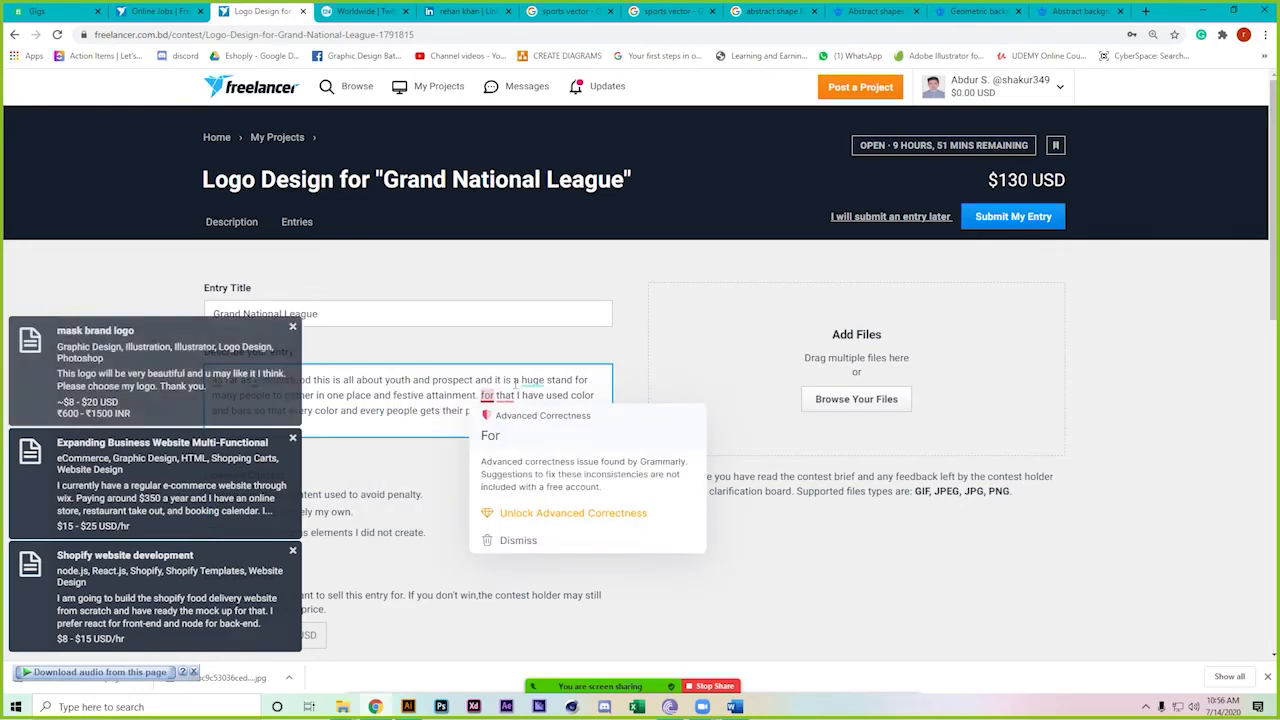
{"action": "key", "text": "BackSpace"}
{"action": "type", "text": "F"}
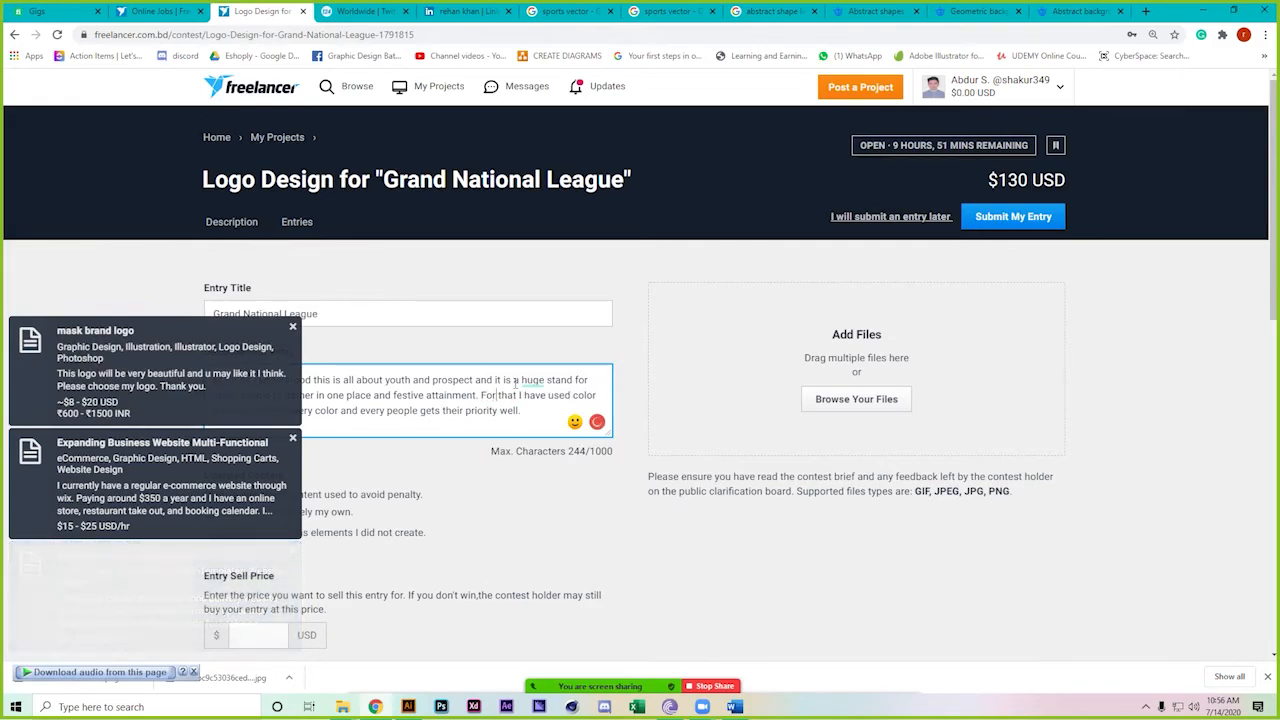
{"action": "mouse_move", "coordinate": [530, 384]}
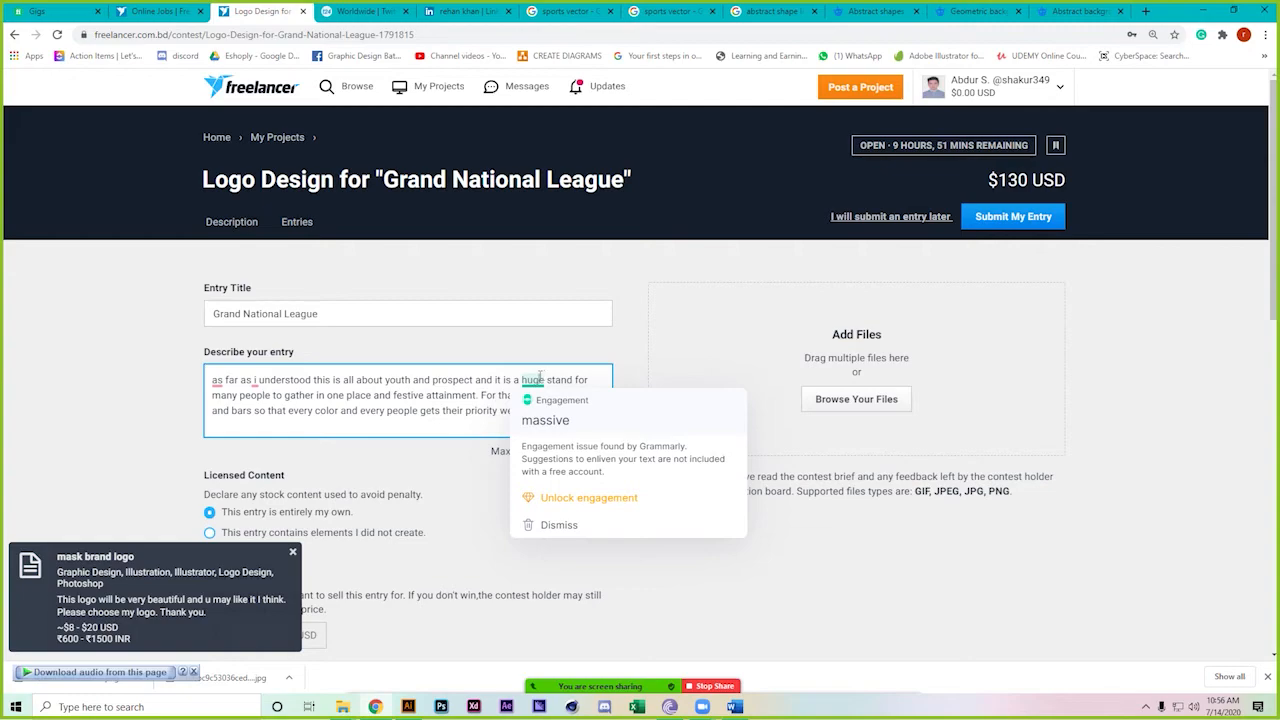
{"action": "type", "text": "mass"}
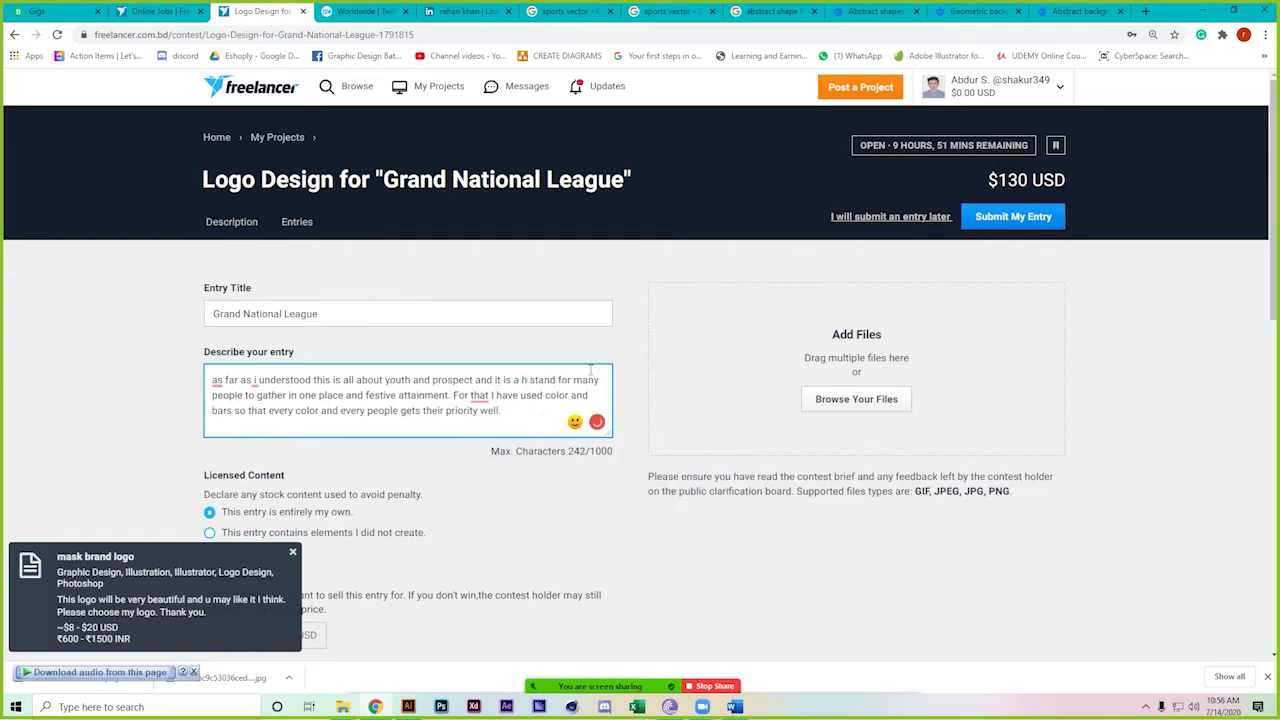
{"action": "type", "text": "ive"}
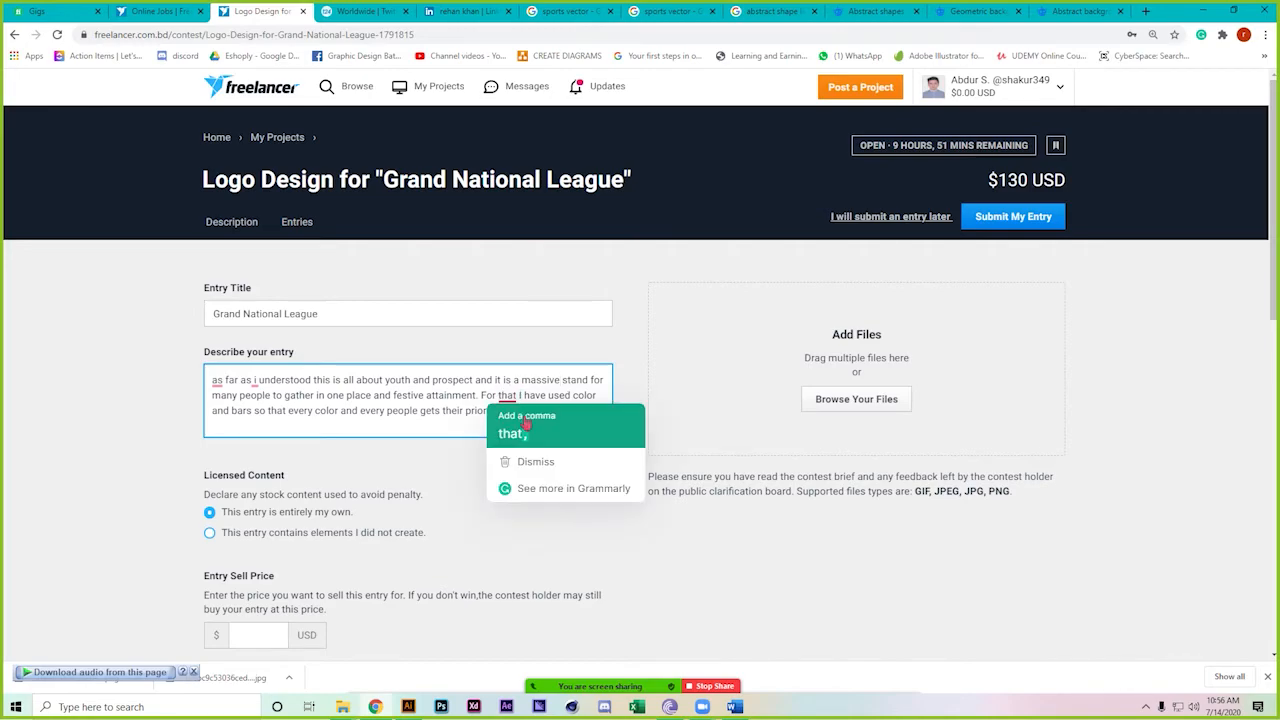
{"action": "left_click", "coordinate": [515, 431]}
{"action": "mouse_move", "coordinate": [255, 382]}
{"action": "left_click", "coordinate": [275, 405]}
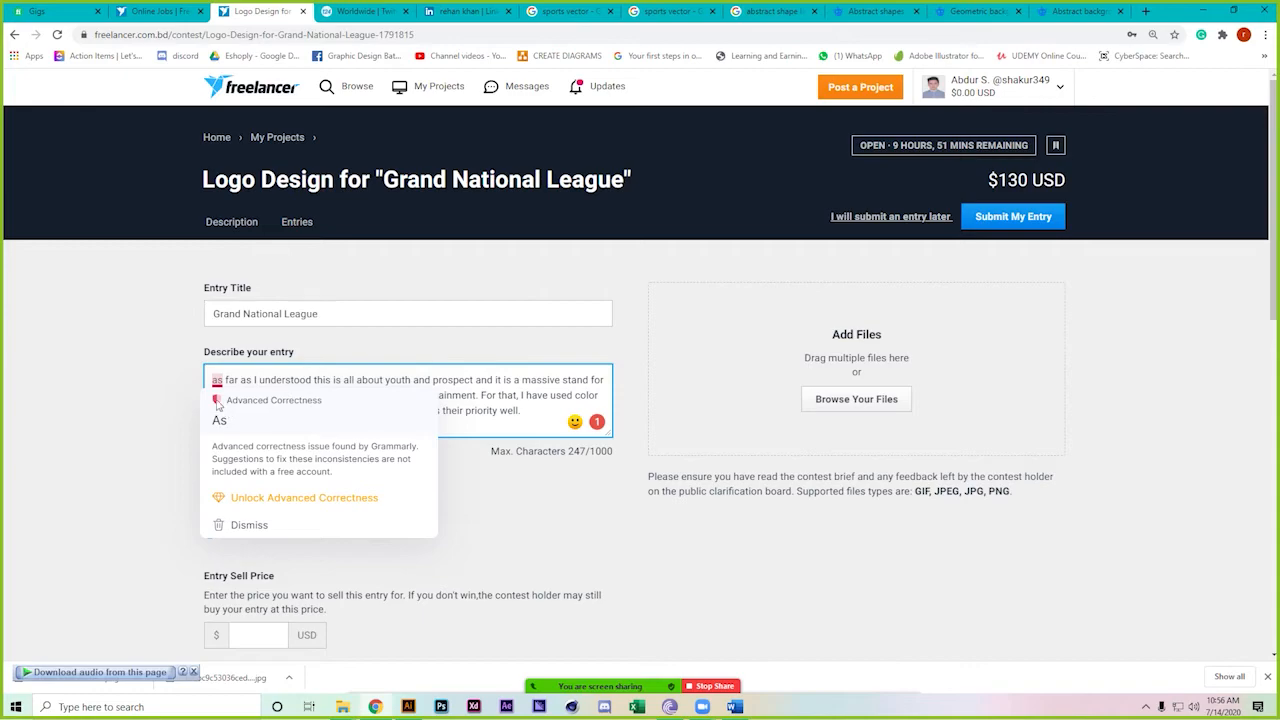
{"action": "left_click", "coordinate": [219, 420]}
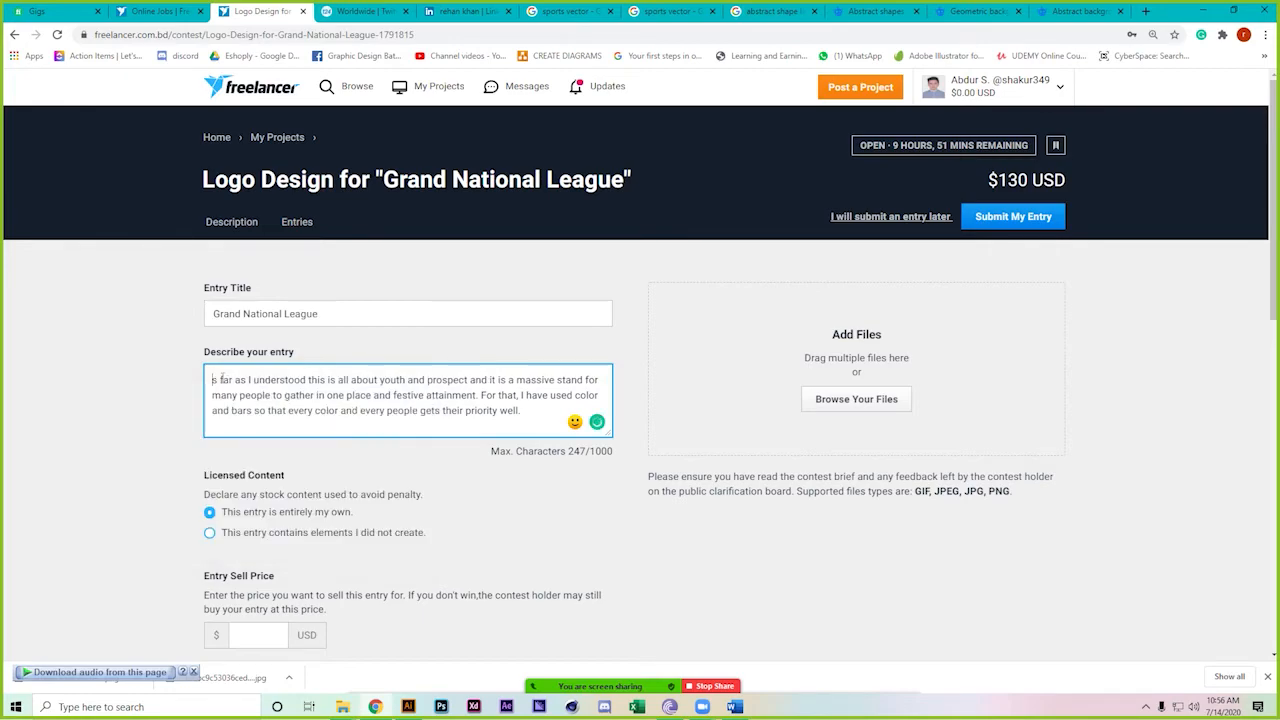
Attach the grand-national-league PNG (591.75 KB) from ICT AGAIN > classes > class 32
{"action": "scroll", "coordinate": [305, 546], "scroll_direction": "down", "scroll_amount": 1}
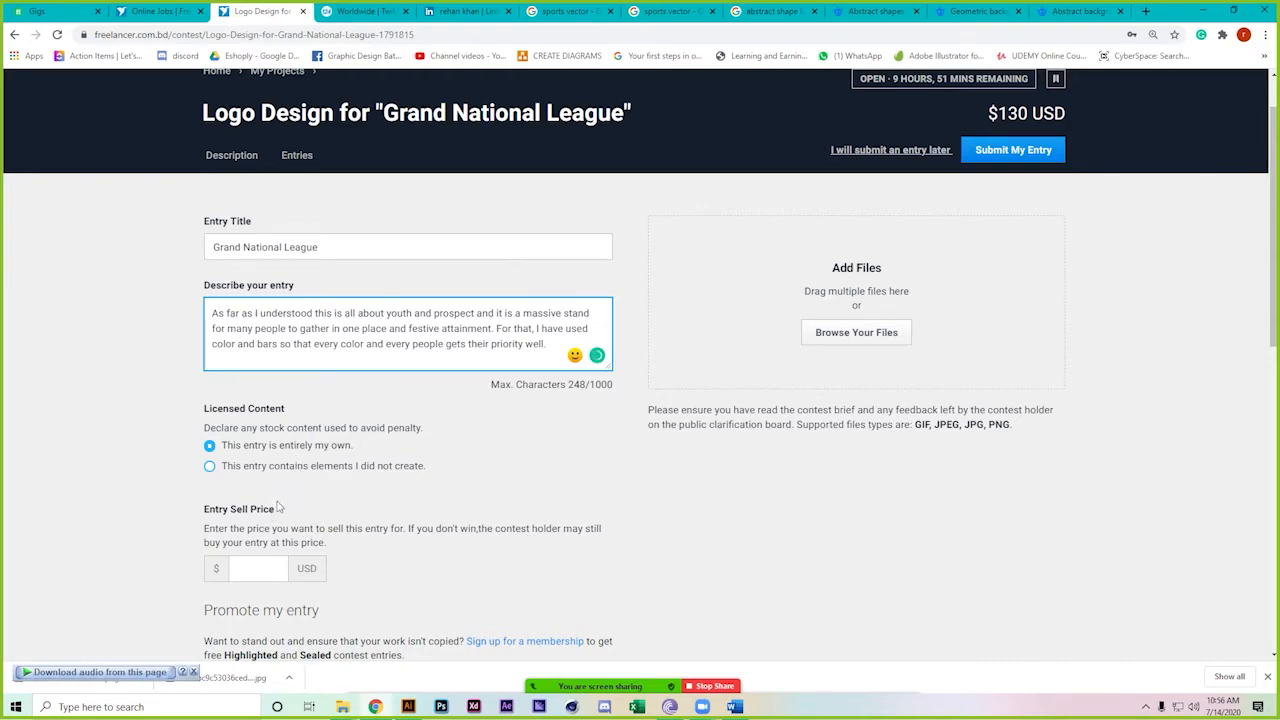
{"action": "scroll", "coordinate": [279, 507], "scroll_direction": "down", "scroll_amount": 1}
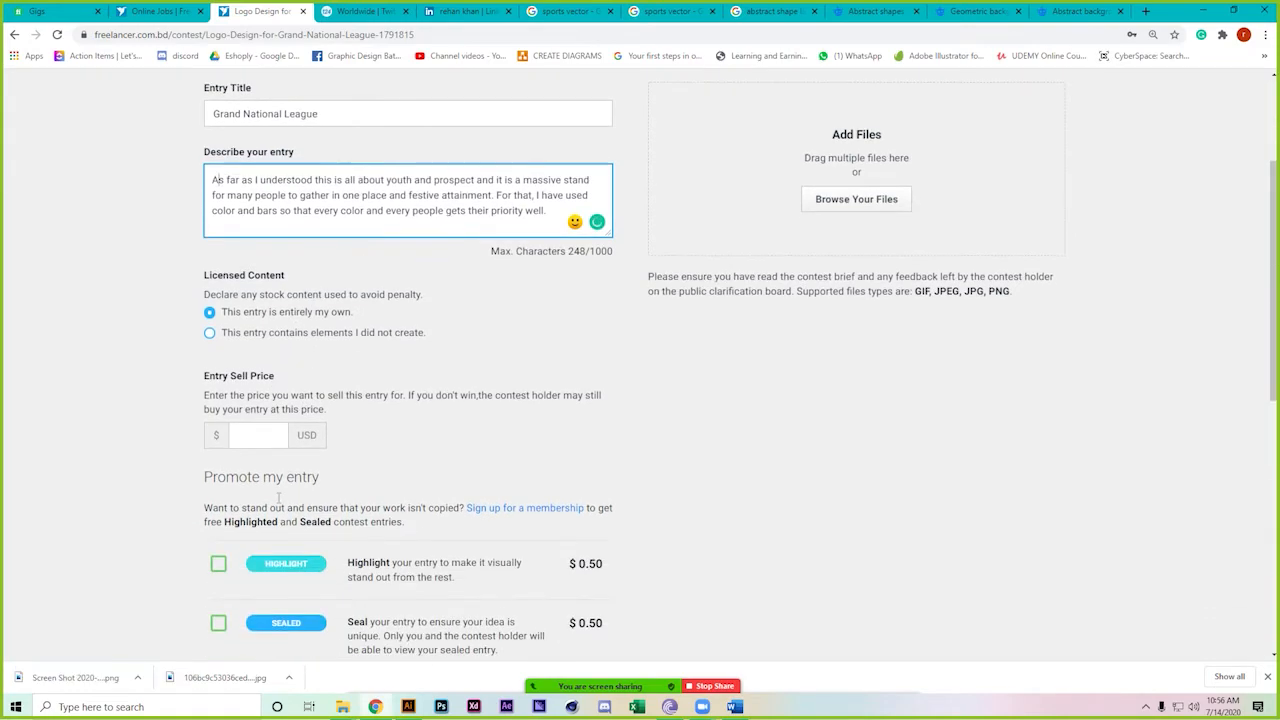
{"action": "left_click", "coordinate": [886, 273]}
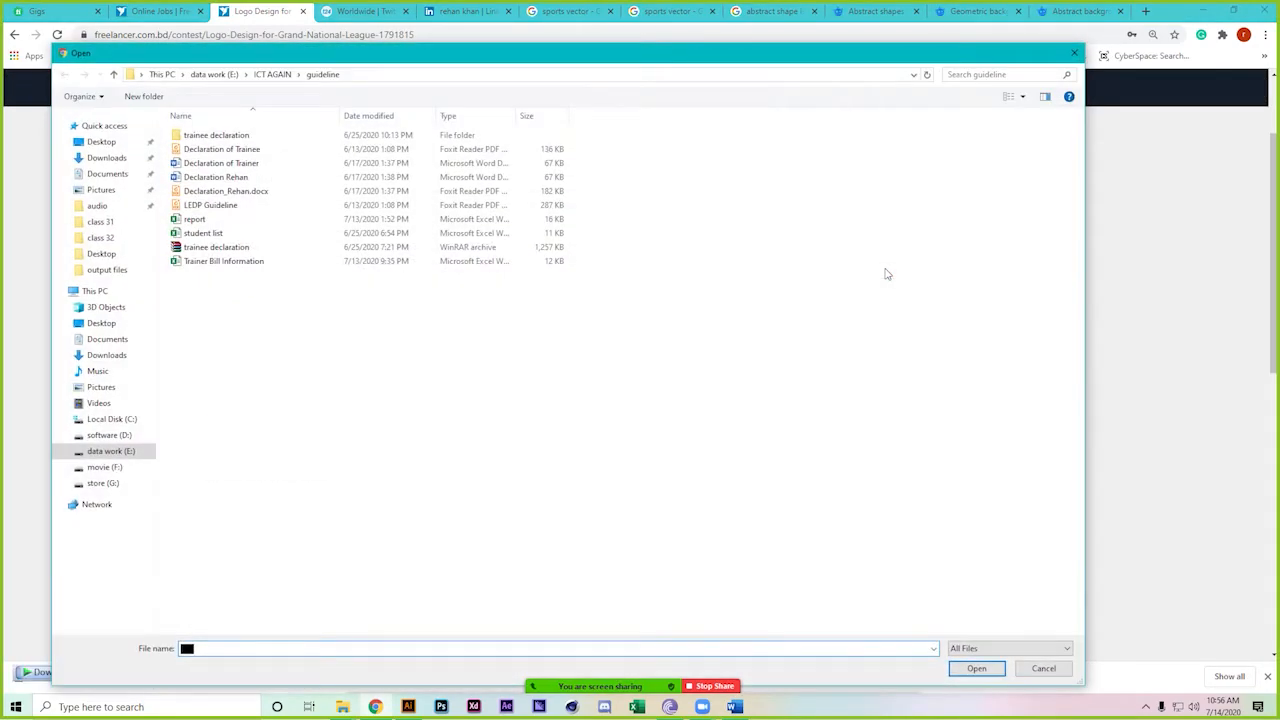
{"action": "left_click", "coordinate": [272, 74]}
{"action": "double_click", "coordinate": [279, 166]}
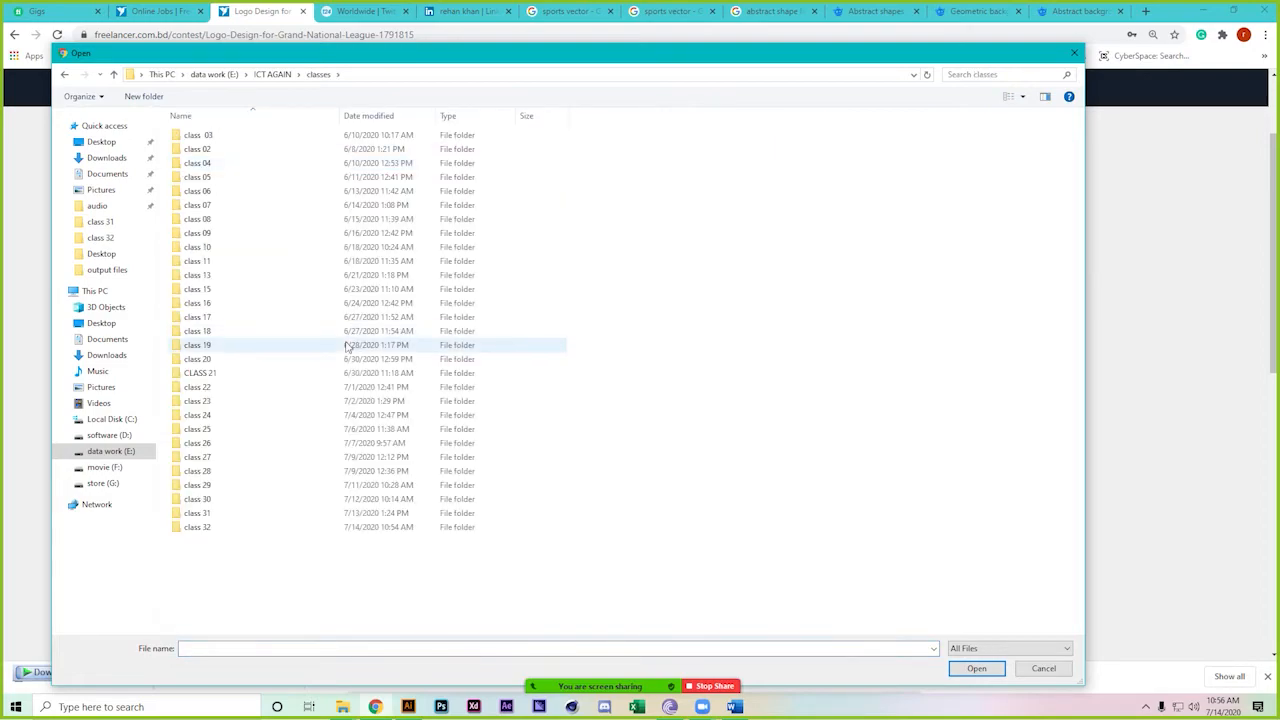
{"action": "double_click", "coordinate": [266, 533]}
{"action": "left_click", "coordinate": [358, 168]}
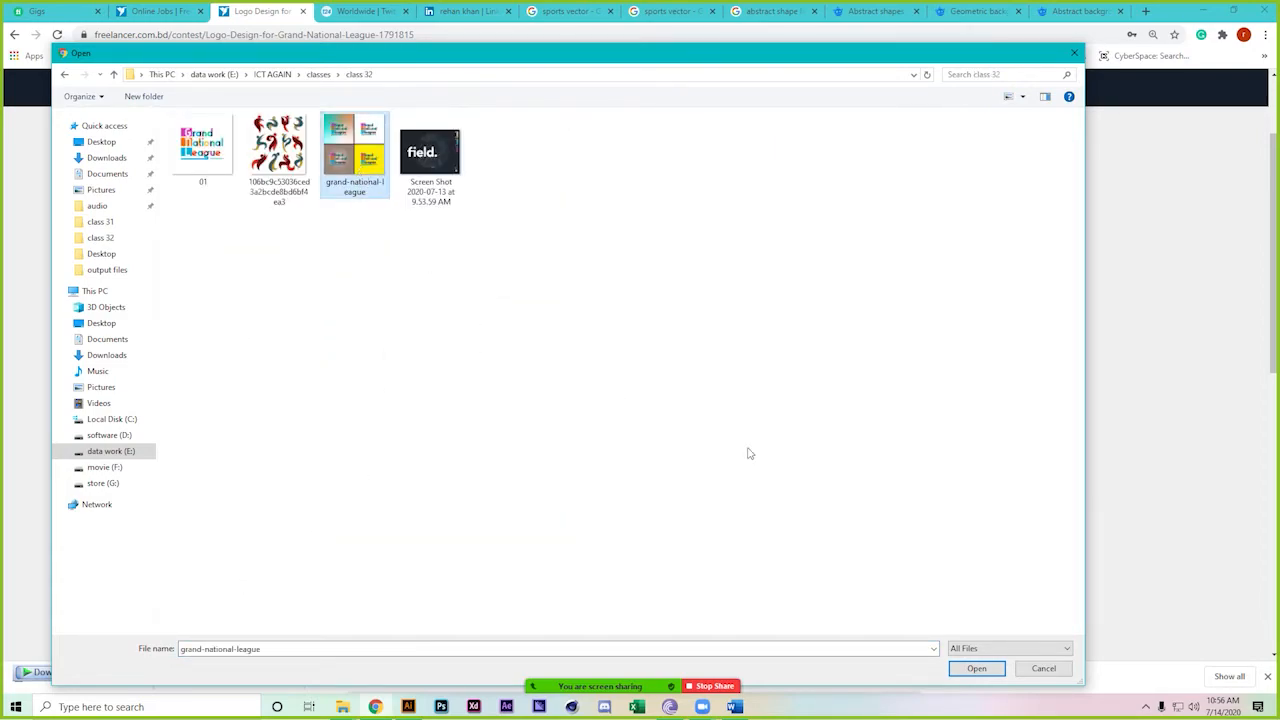
{"action": "left_click", "coordinate": [975, 668]}
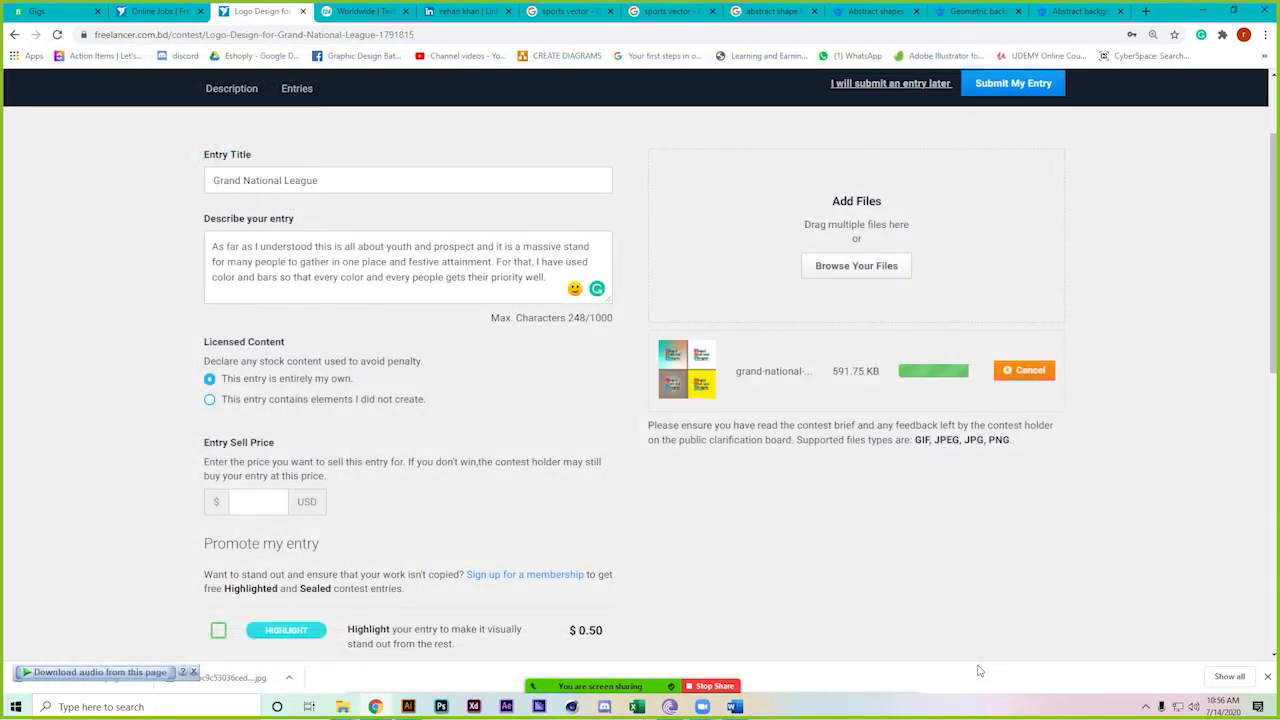
Set the Entry Sell Price to 100 USD
{"action": "left_click", "coordinate": [240, 502]}
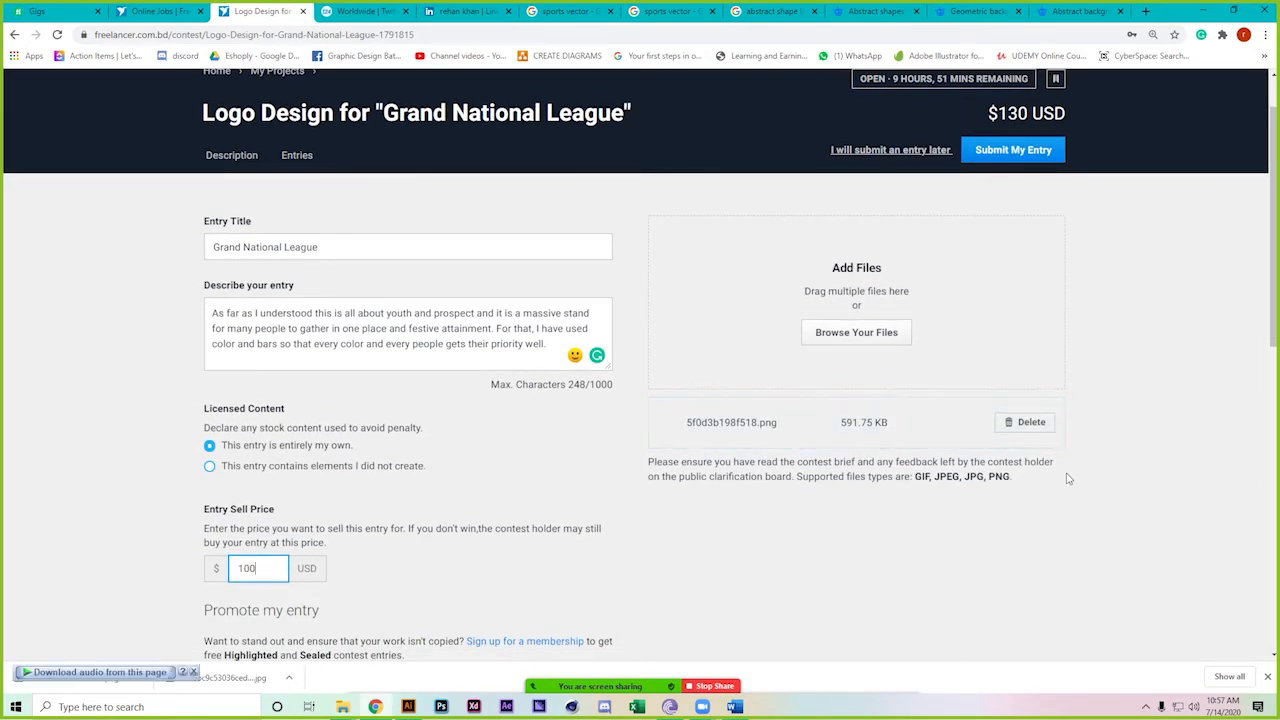
{"action": "scroll", "coordinate": [394, 451], "scroll_direction": "down", "scroll_amount": 3}
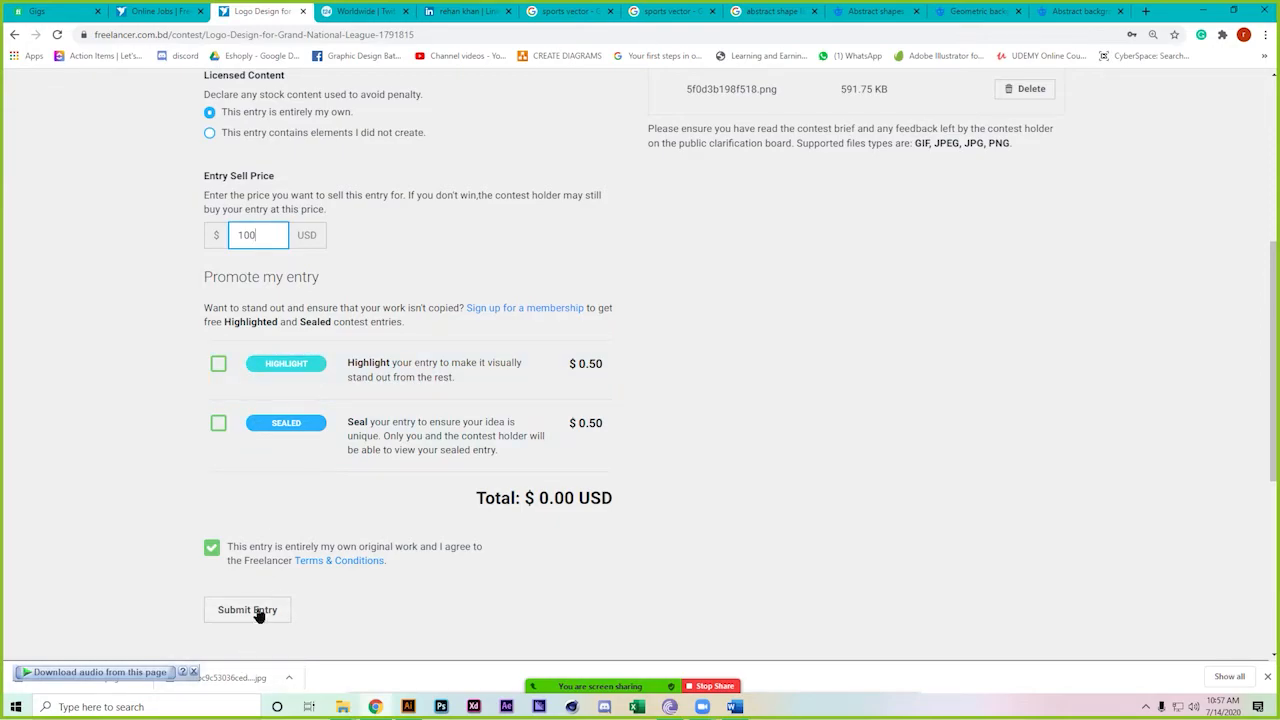
{"action": "scroll", "coordinate": [257, 614], "scroll_direction": "up", "scroll_amount": 2}
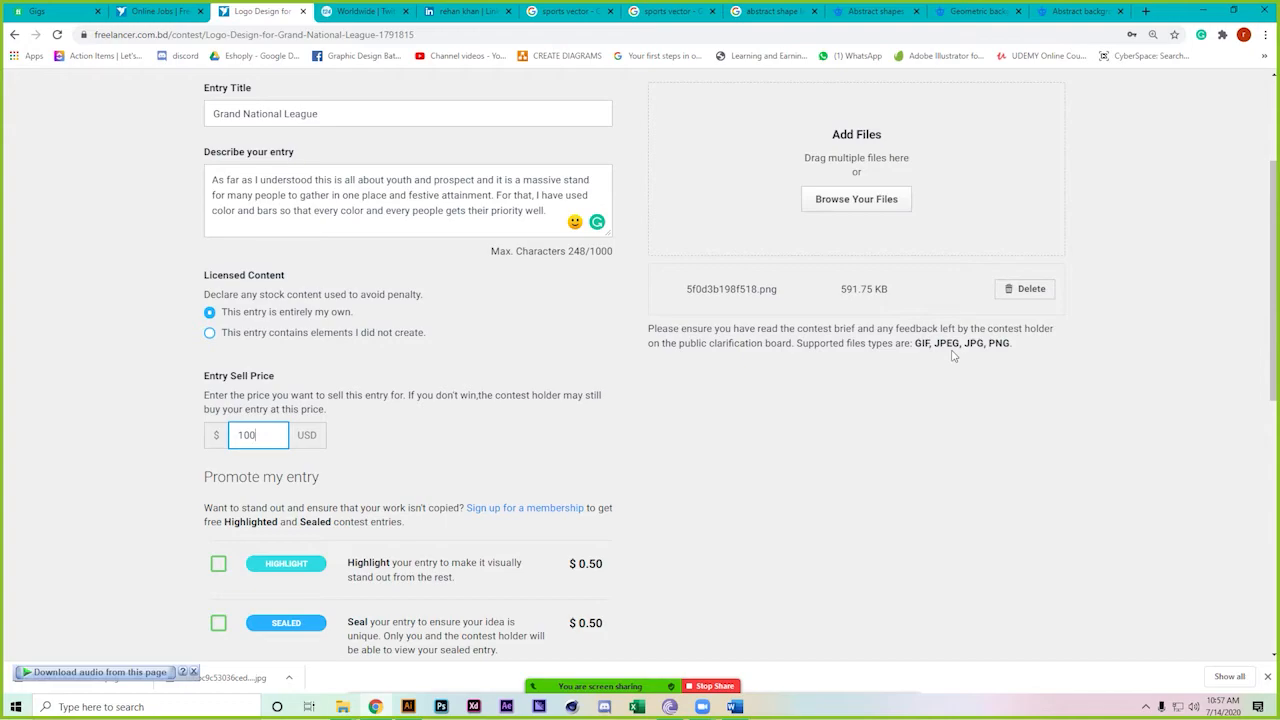
{"action": "scroll", "coordinate": [993, 360], "scroll_direction": "up", "scroll_amount": 1}
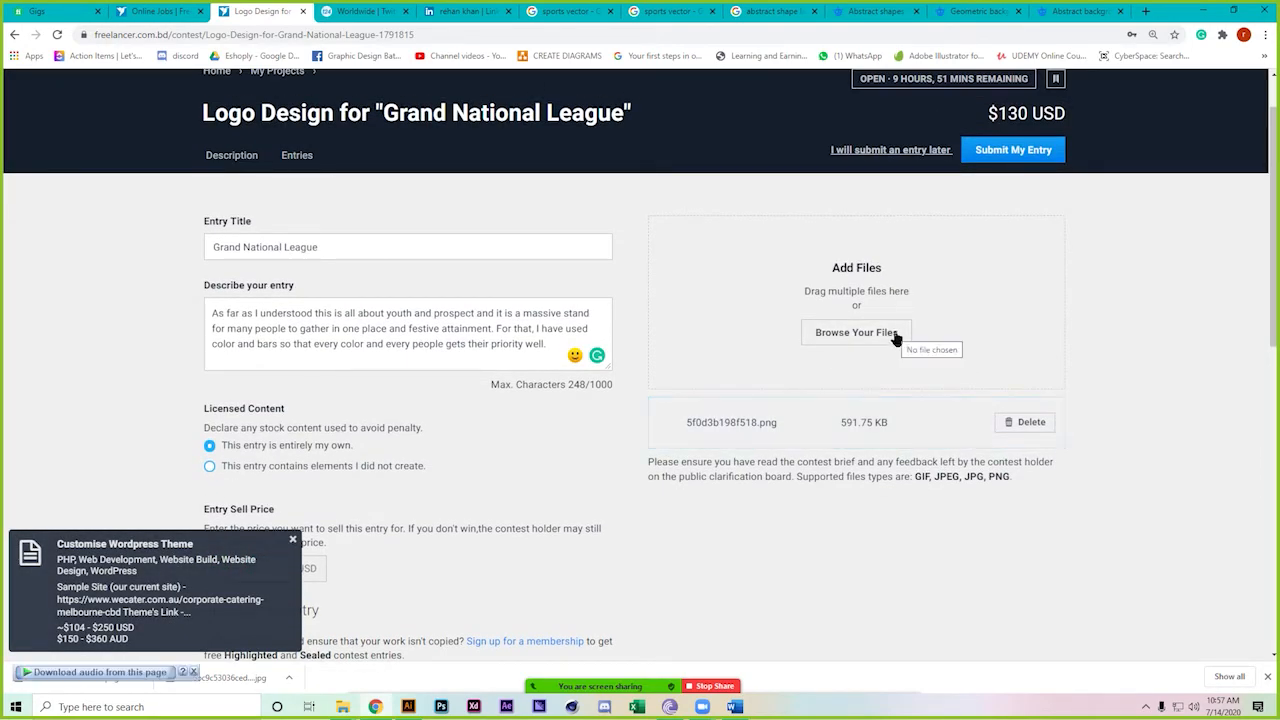
Attach 01.png (26.37 KB) from the class 32 folder as a second entry image
{"action": "mouse_move", "coordinate": [342, 706]}
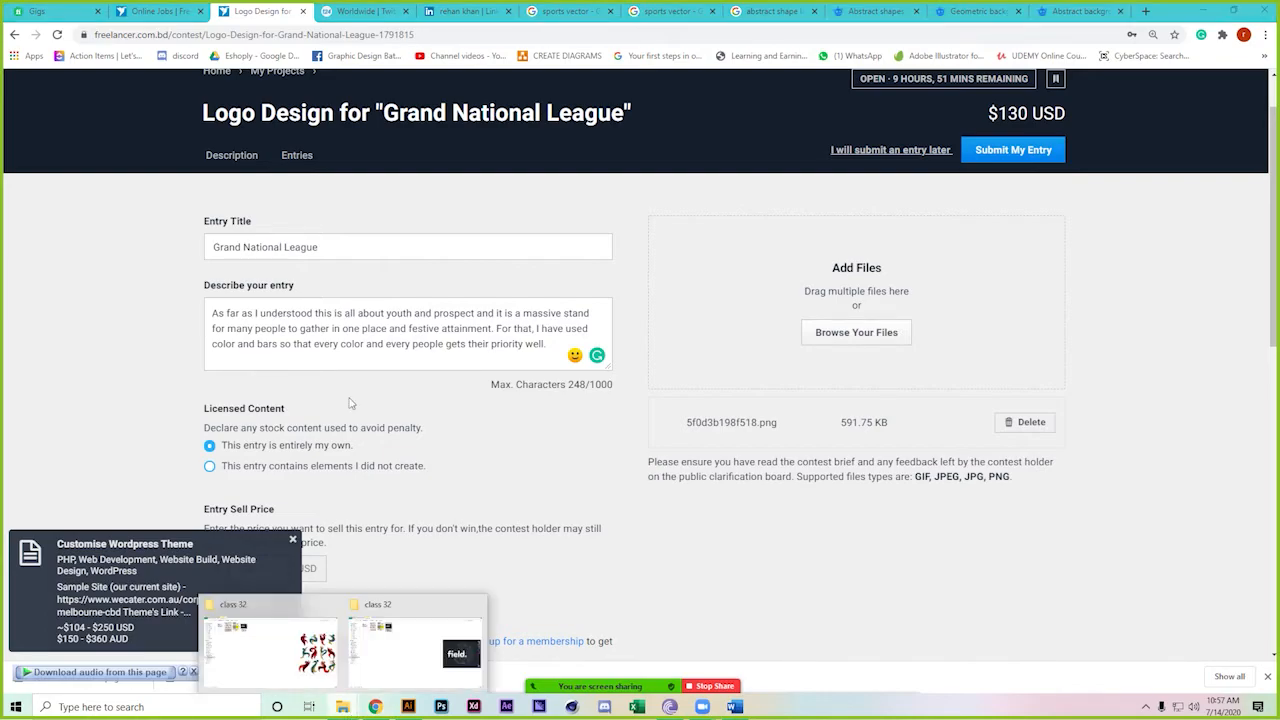
{"action": "left_click", "coordinate": [421, 635]}
{"action": "left_click", "coordinate": [286, 112]}
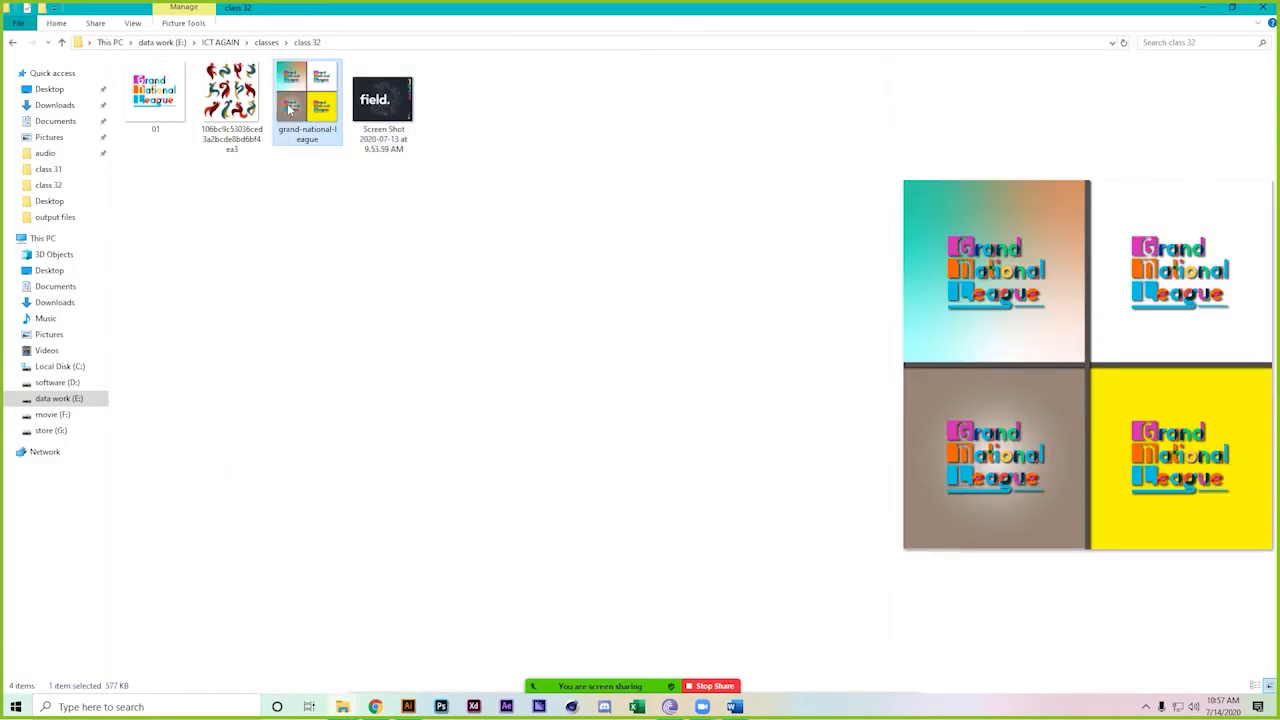
{"action": "left_click", "coordinate": [155, 100], "text": "ctrl"}
{"action": "left_click_drag", "start_coordinate": [155, 100], "coordinate": [904, 318]}
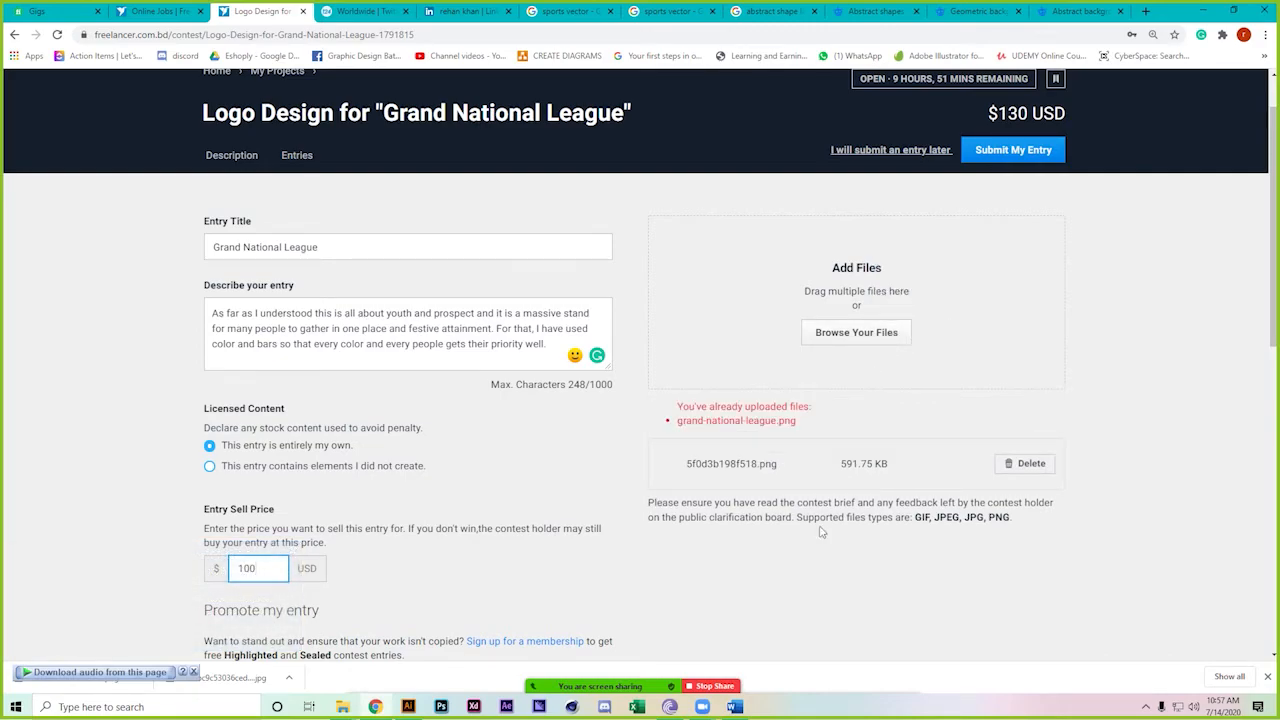
{"action": "left_click", "coordinate": [885, 338]}
{"action": "double_click", "coordinate": [204, 150]}
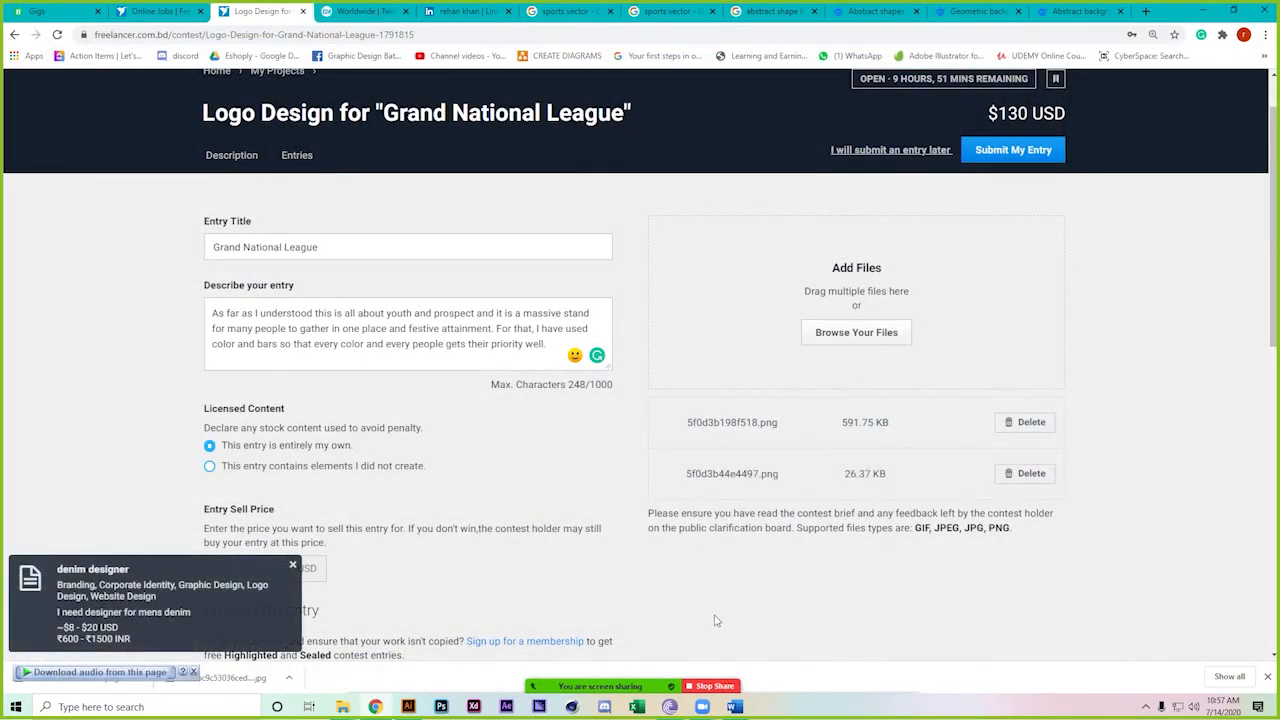
{"action": "scroll", "coordinate": [715, 621], "scroll_direction": "down", "scroll_amount": 3}
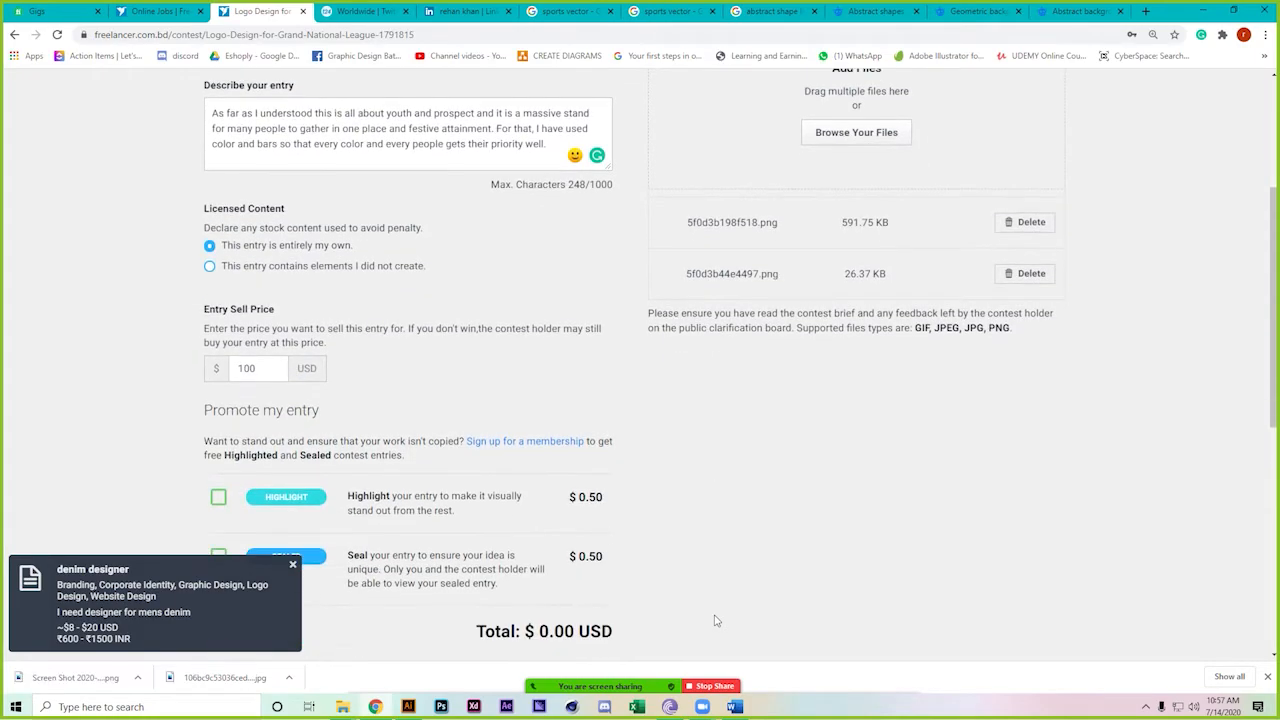
{"action": "scroll", "coordinate": [715, 621], "scroll_direction": "down", "scroll_amount": 1}
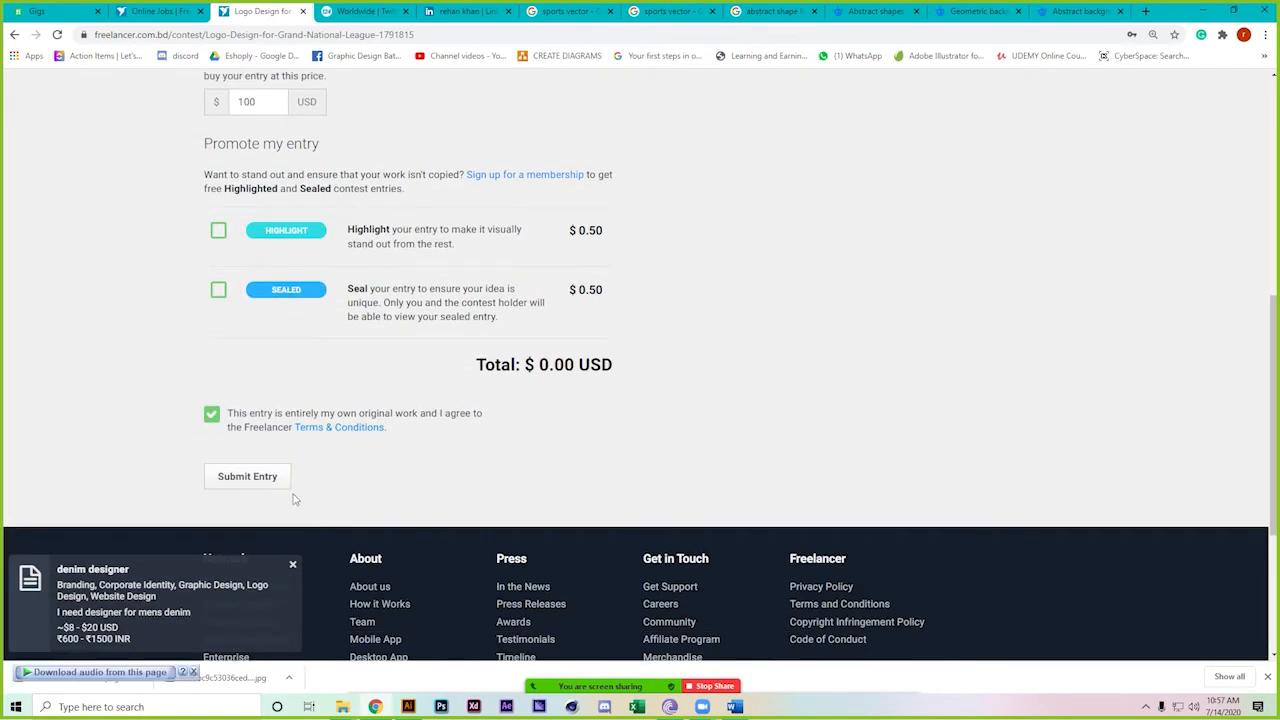
Attempt submission, dismissing the time-limit warning and the trust score 15-of-35 verification notice
{"action": "left_click", "coordinate": [257, 482]}
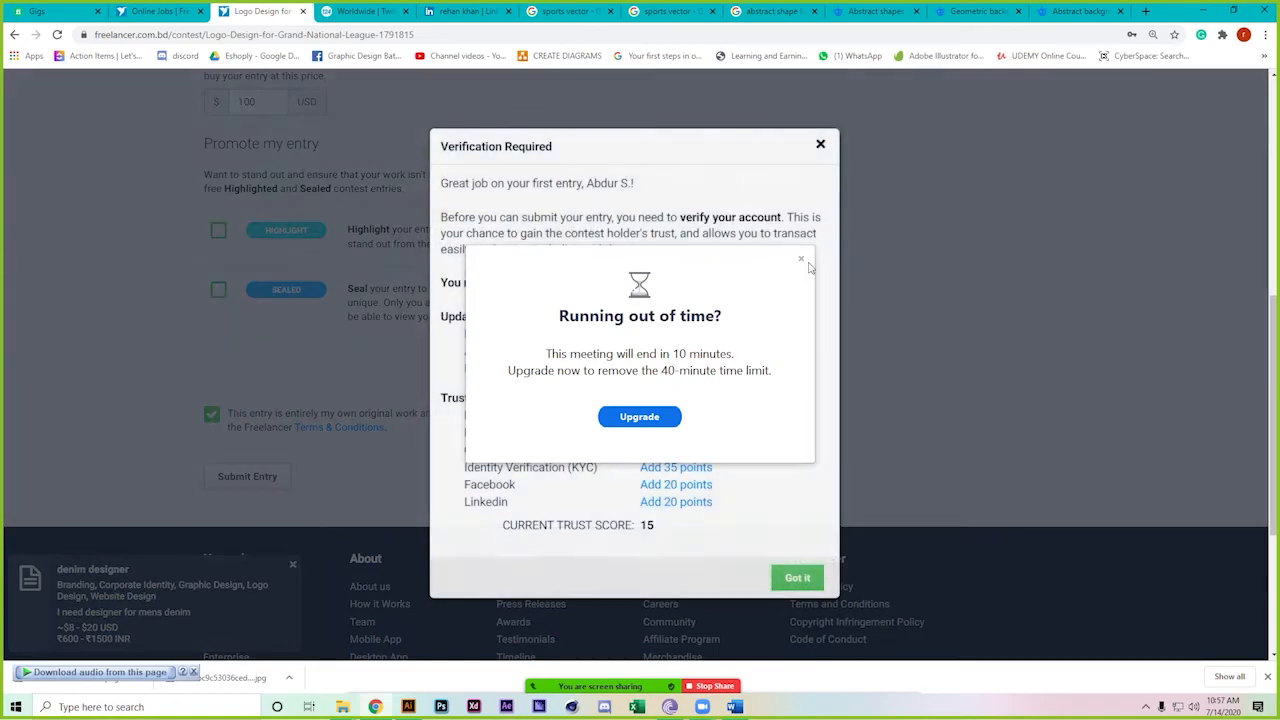
{"action": "left_click", "coordinate": [803, 261]}
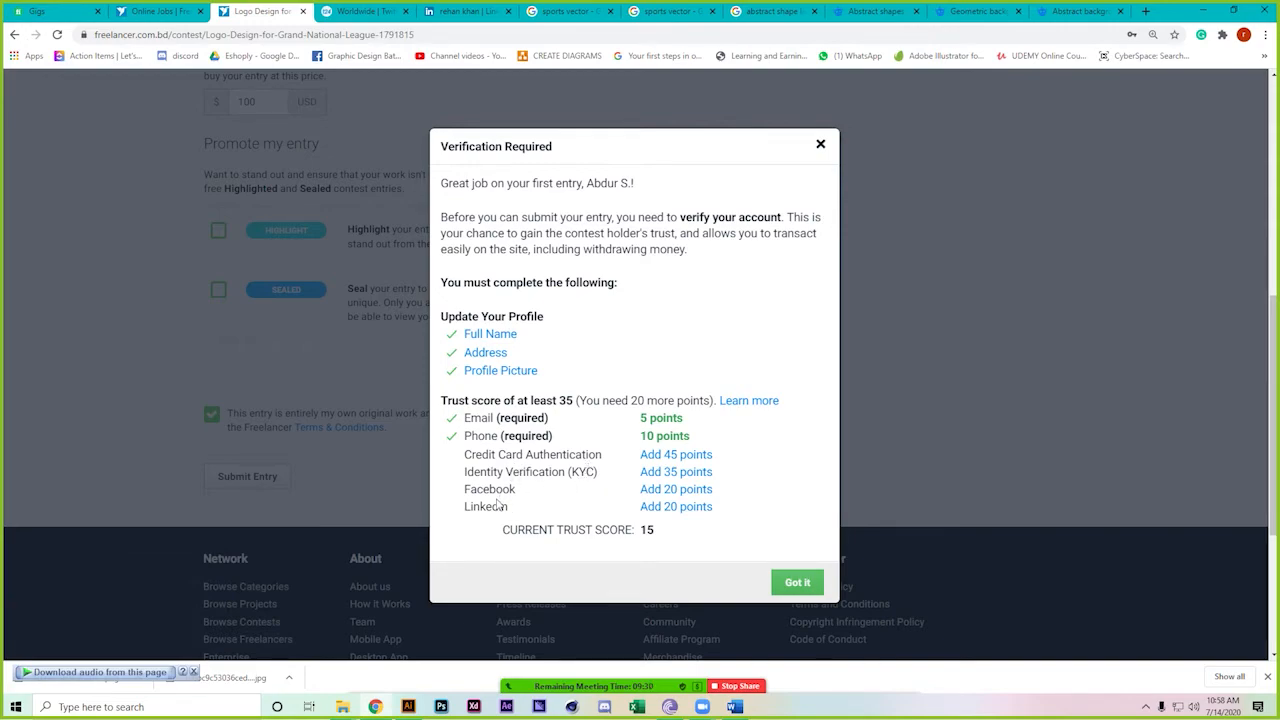
{"action": "left_click", "coordinate": [787, 586]}
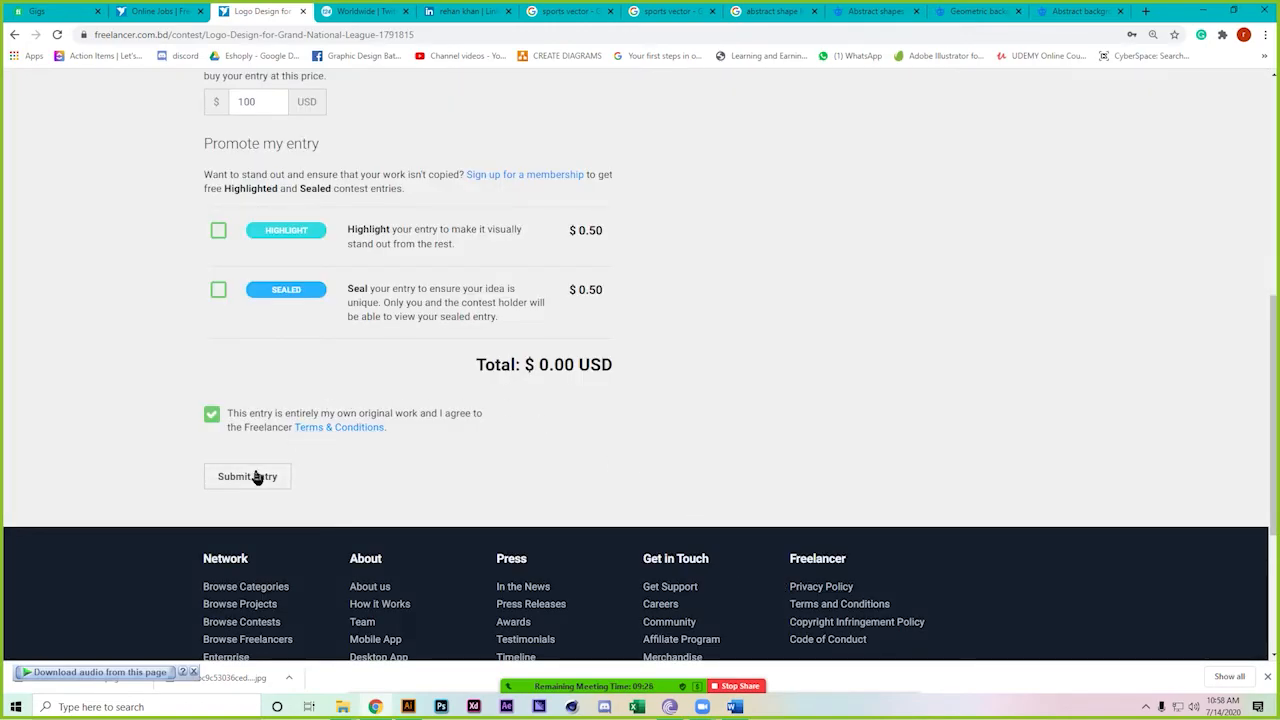
{"action": "scroll", "coordinate": [520, 508], "scroll_direction": "up", "scroll_amount": 5}
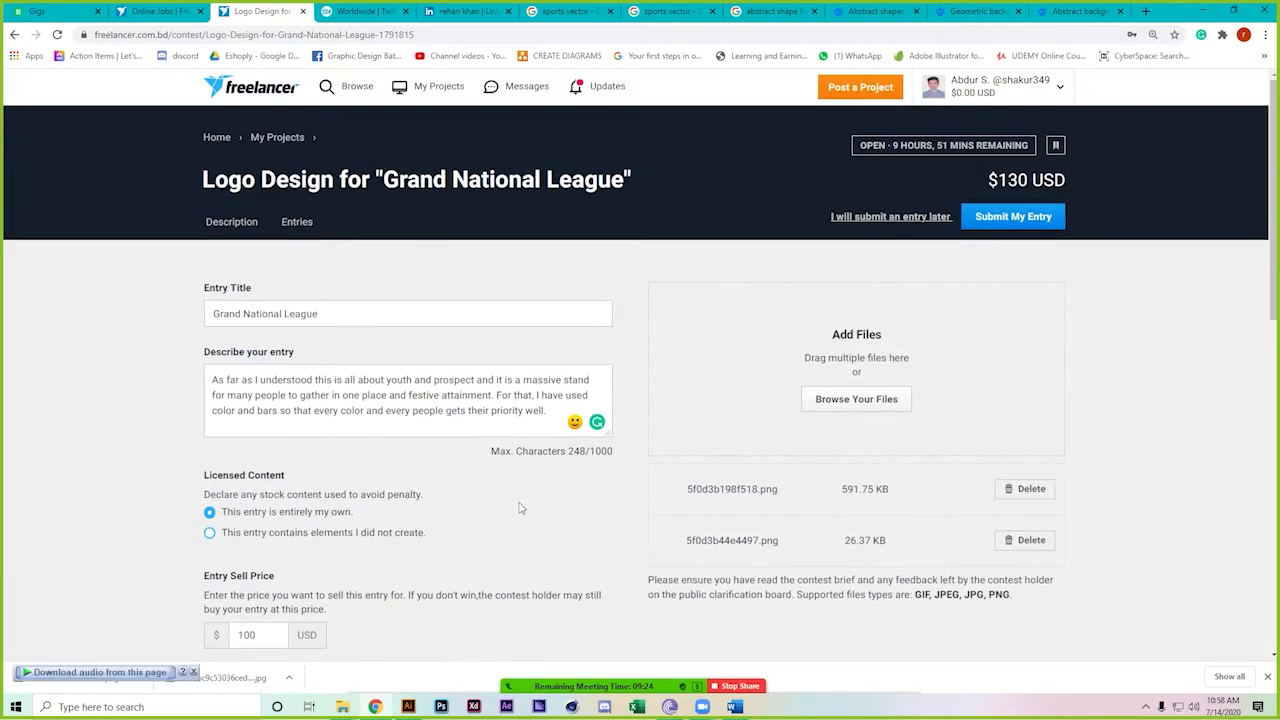
Go from the profile to Trust & Verification settings, showing a trust score of 15
{"action": "right_click", "coordinate": [931, 89]}
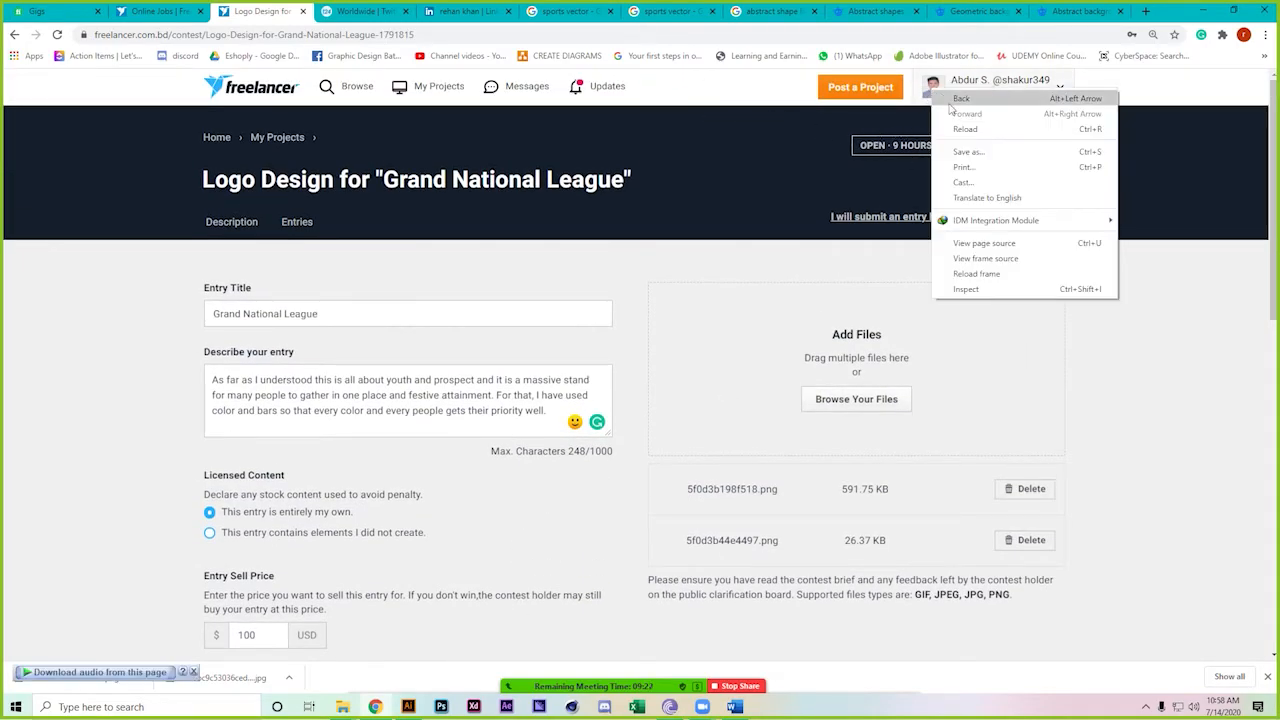
{"action": "left_click", "coordinate": [1093, 323]}
{"action": "left_click", "coordinate": [170, 12]}
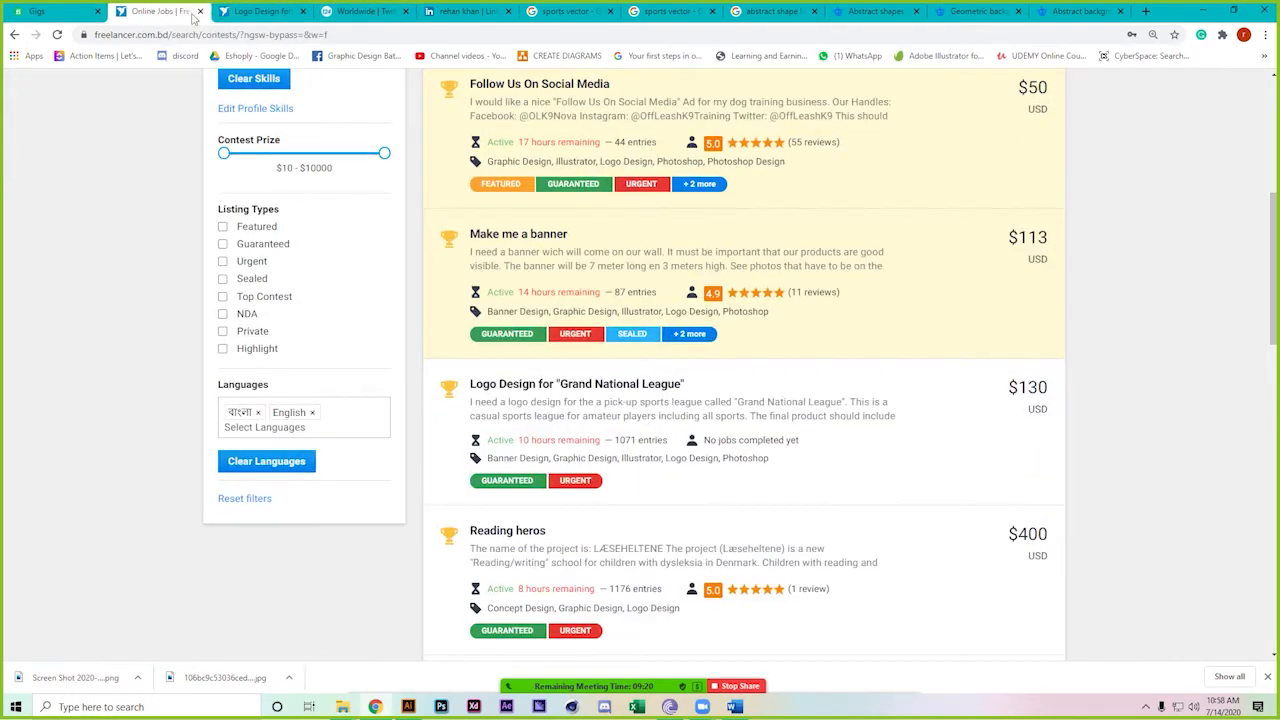
{"action": "scroll", "coordinate": [1111, 160], "scroll_direction": "up", "scroll_amount": 5}
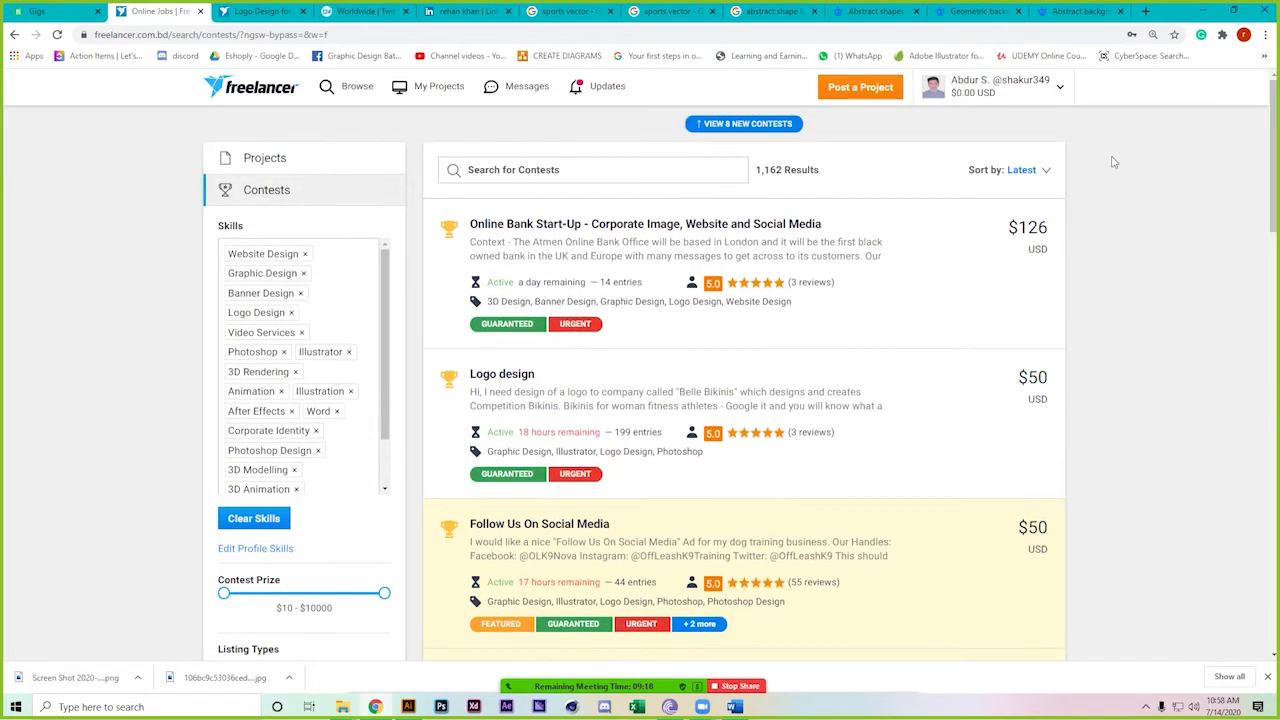
{"action": "left_click", "coordinate": [1060, 88]}
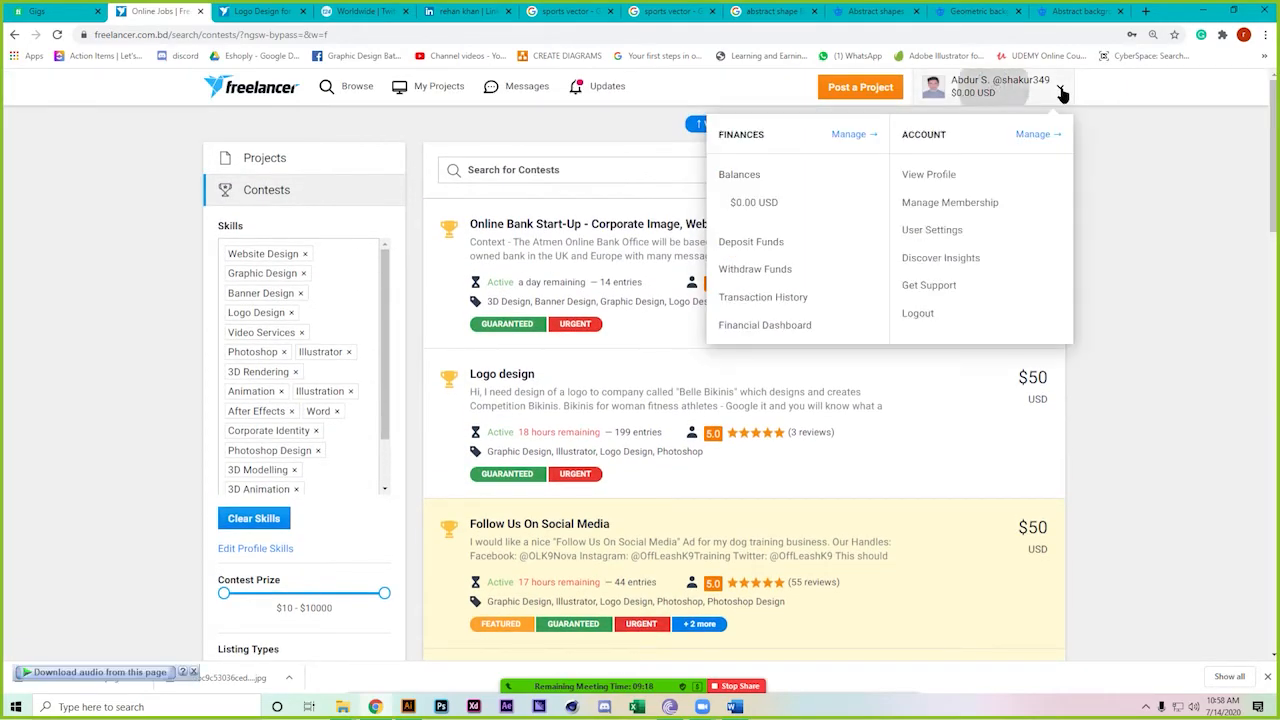
{"action": "left_click", "coordinate": [948, 178]}
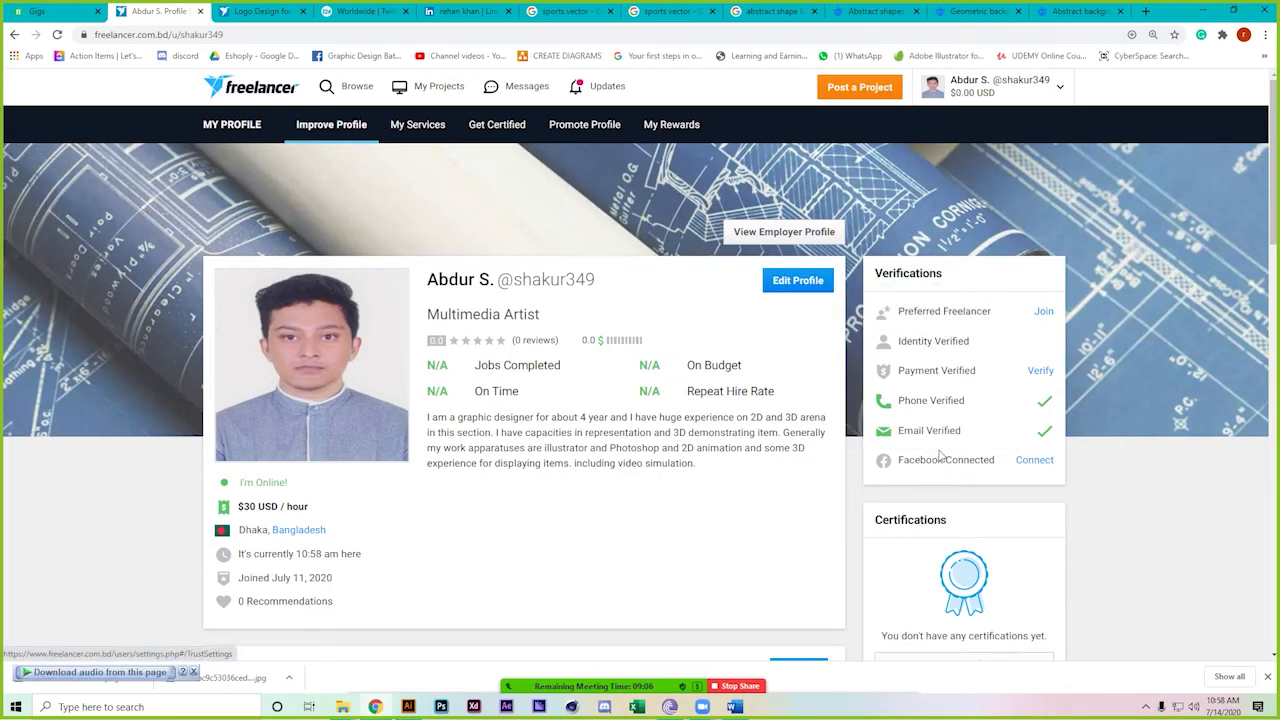
{"action": "scroll", "coordinate": [835, 580], "scroll_direction": "down", "scroll_amount": 1}
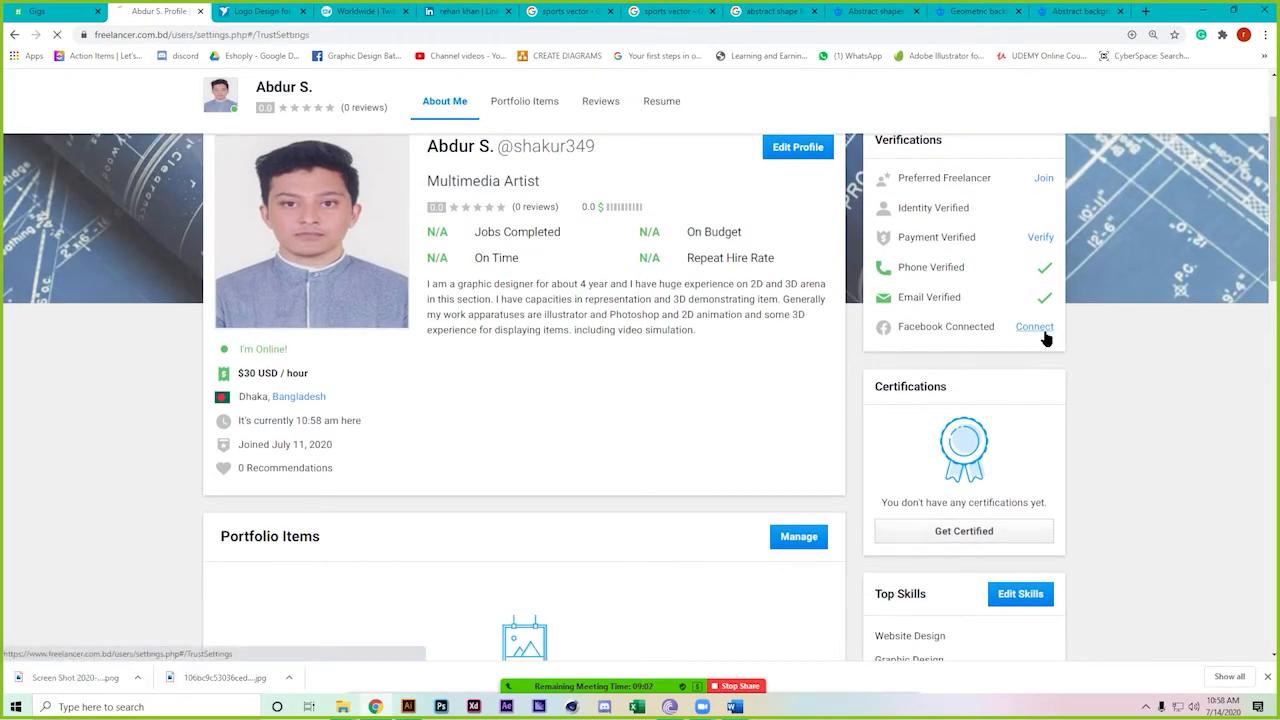
{"action": "left_click", "coordinate": [1043, 333]}
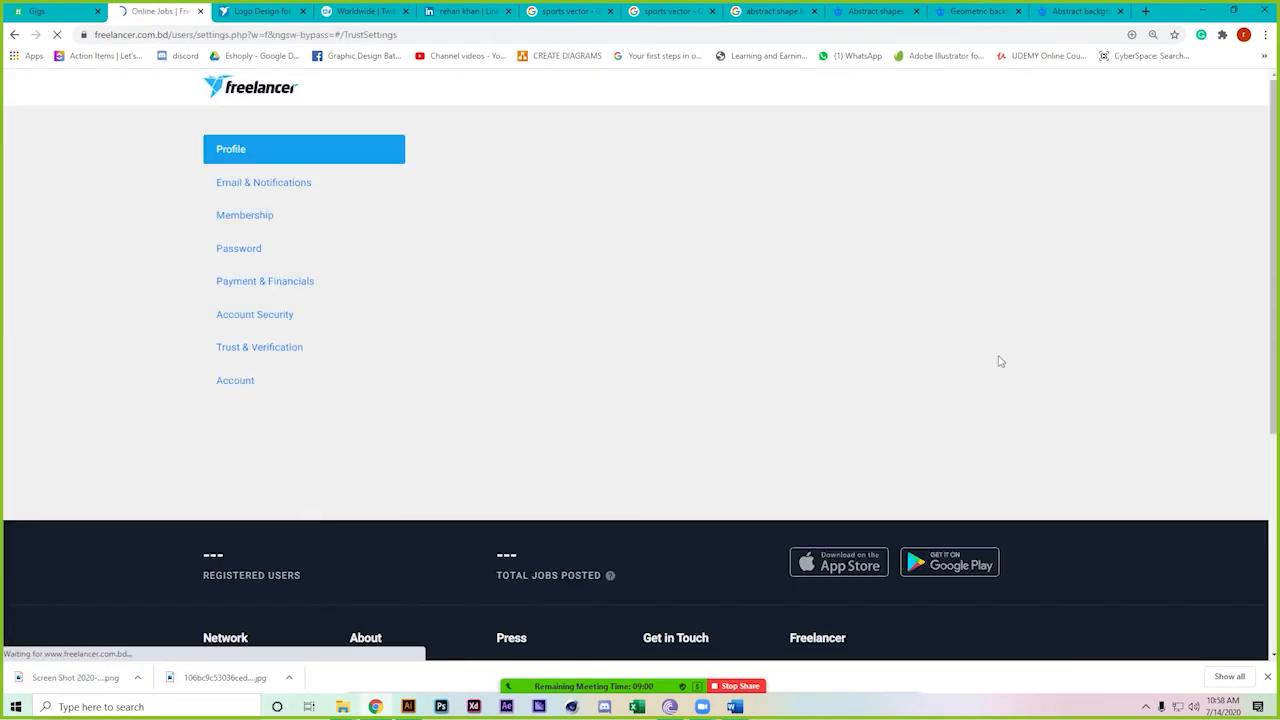
{"action": "scroll", "coordinate": [731, 517], "scroll_direction": "down", "scroll_amount": 3}
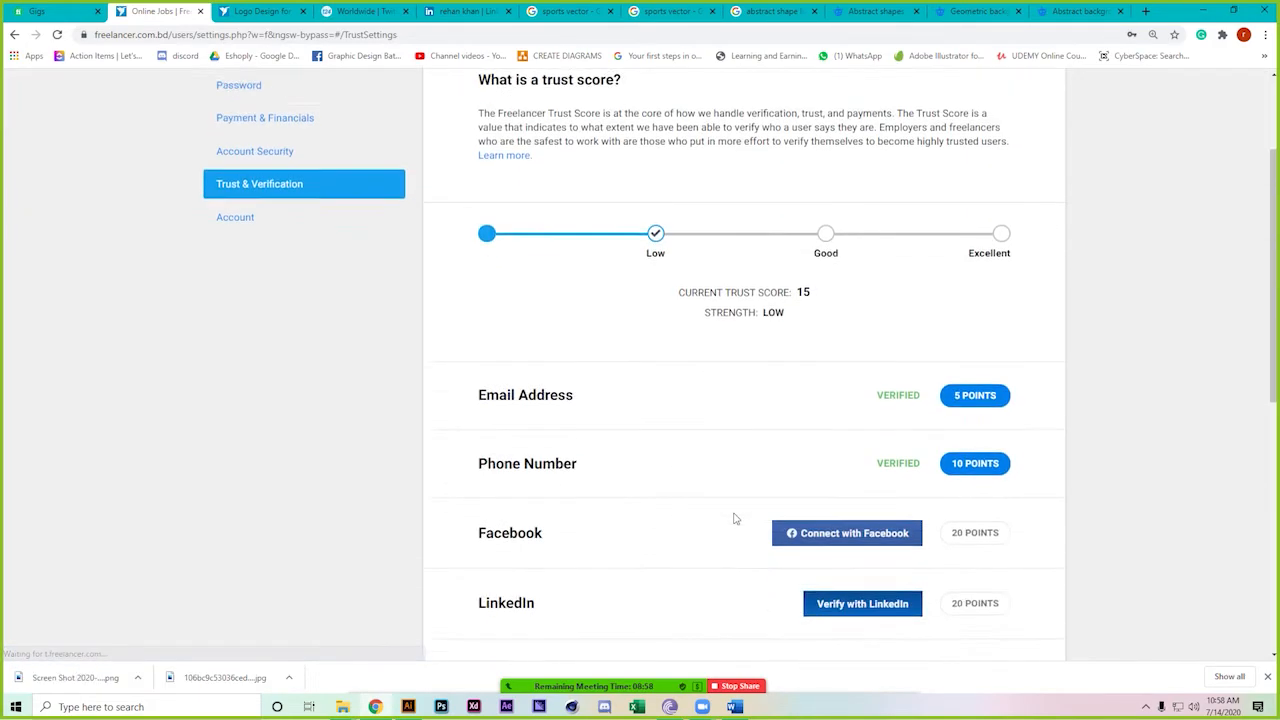
Verify the account with LinkedIn to reach trust score 35, then begin card authentication
{"action": "left_click", "coordinate": [897, 434]}
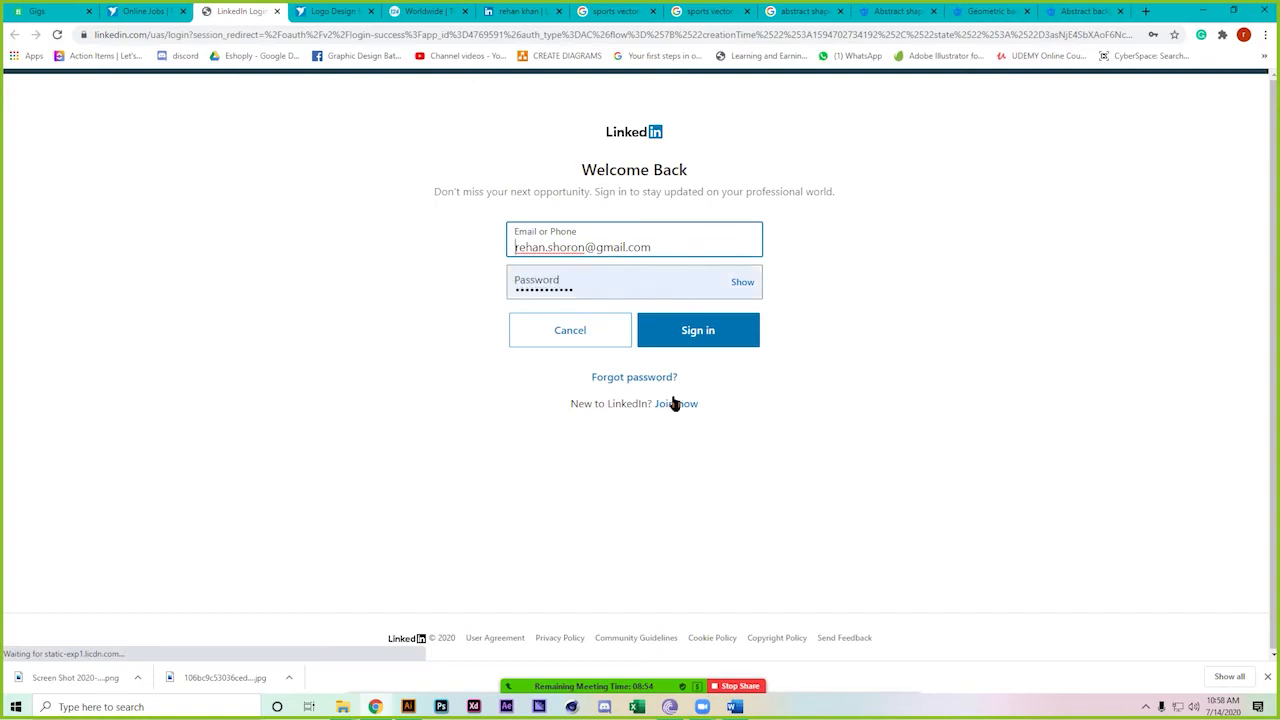
{"action": "left_click", "coordinate": [714, 329]}
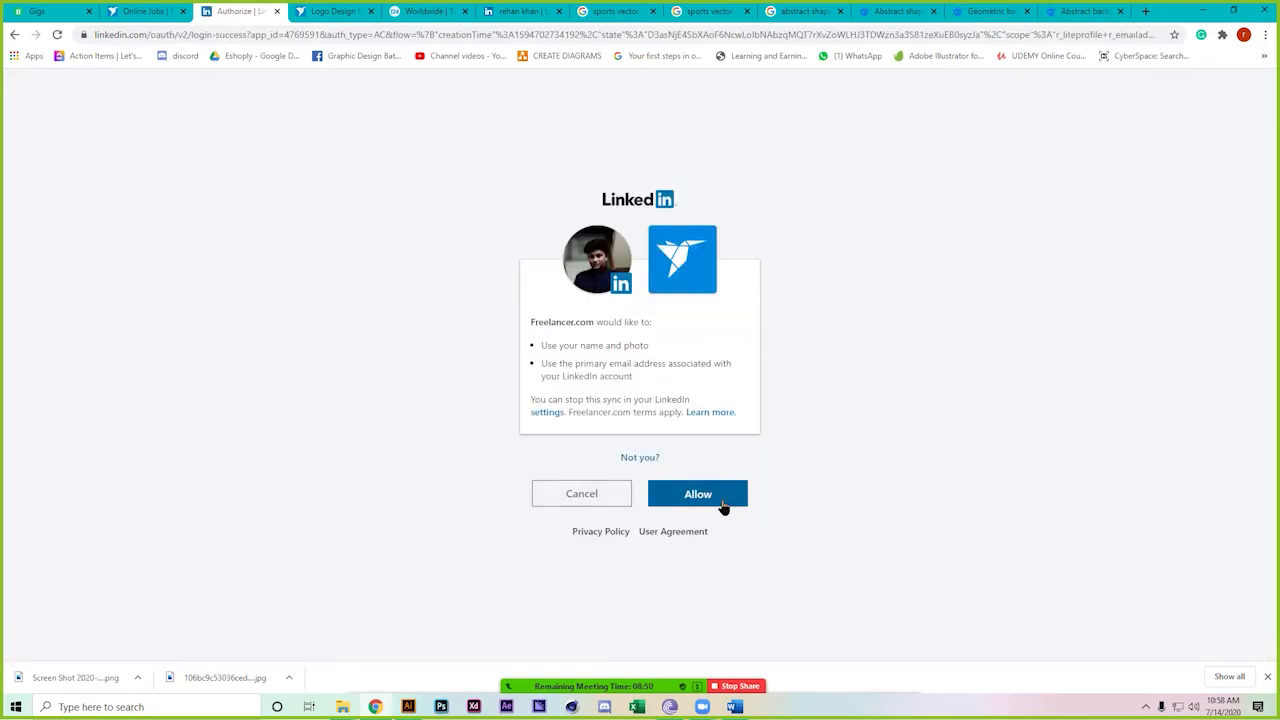
{"action": "left_click", "coordinate": [721, 499]}
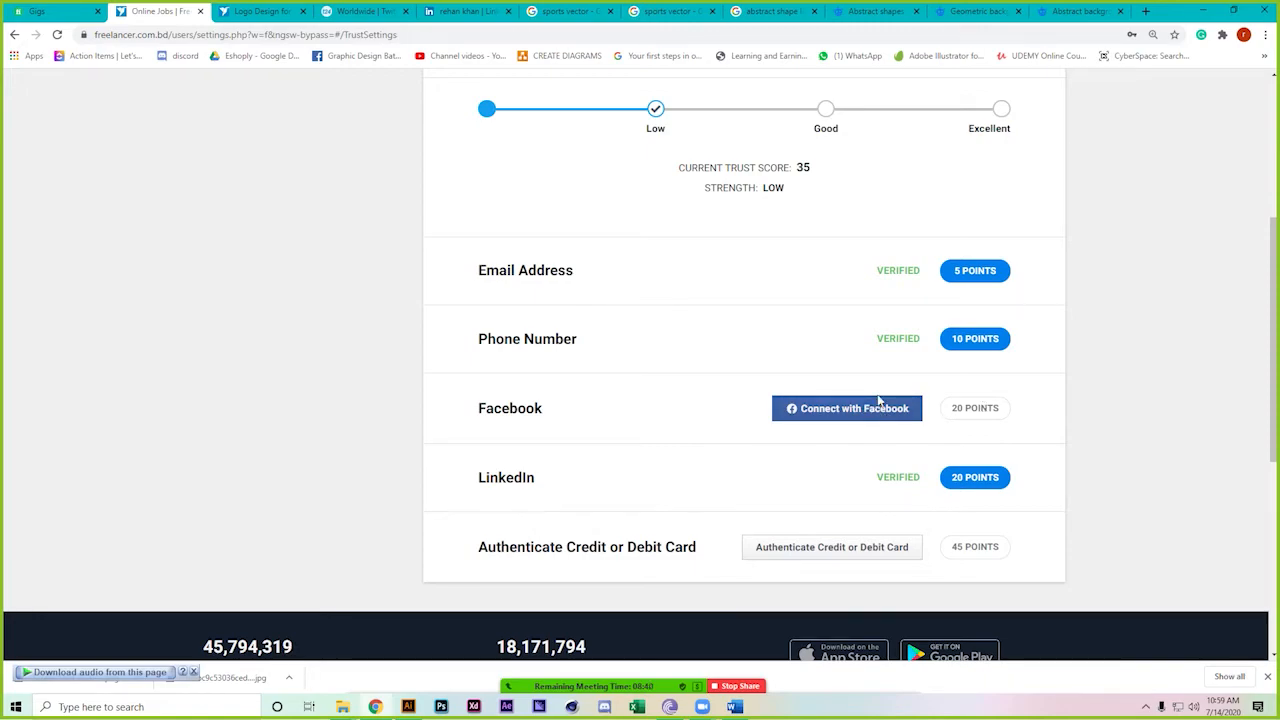
{"action": "left_click", "coordinate": [857, 550]}
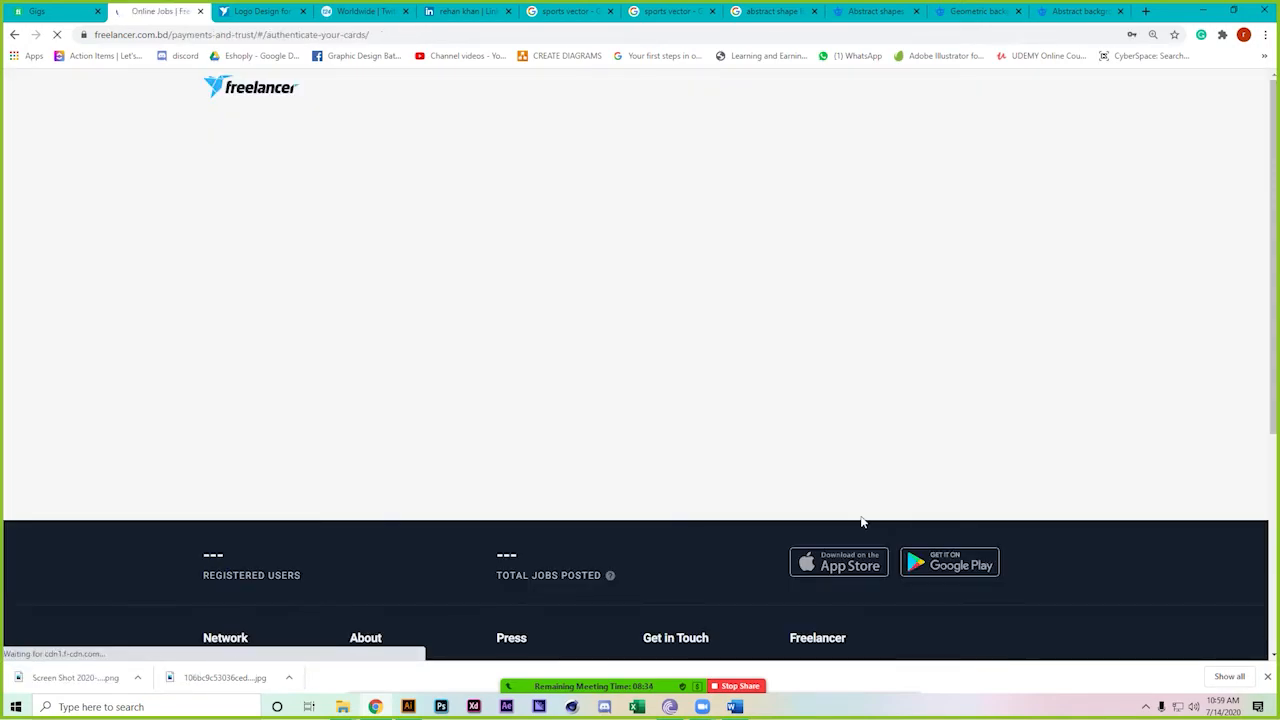
{"action": "left_click", "coordinate": [431, 356]}
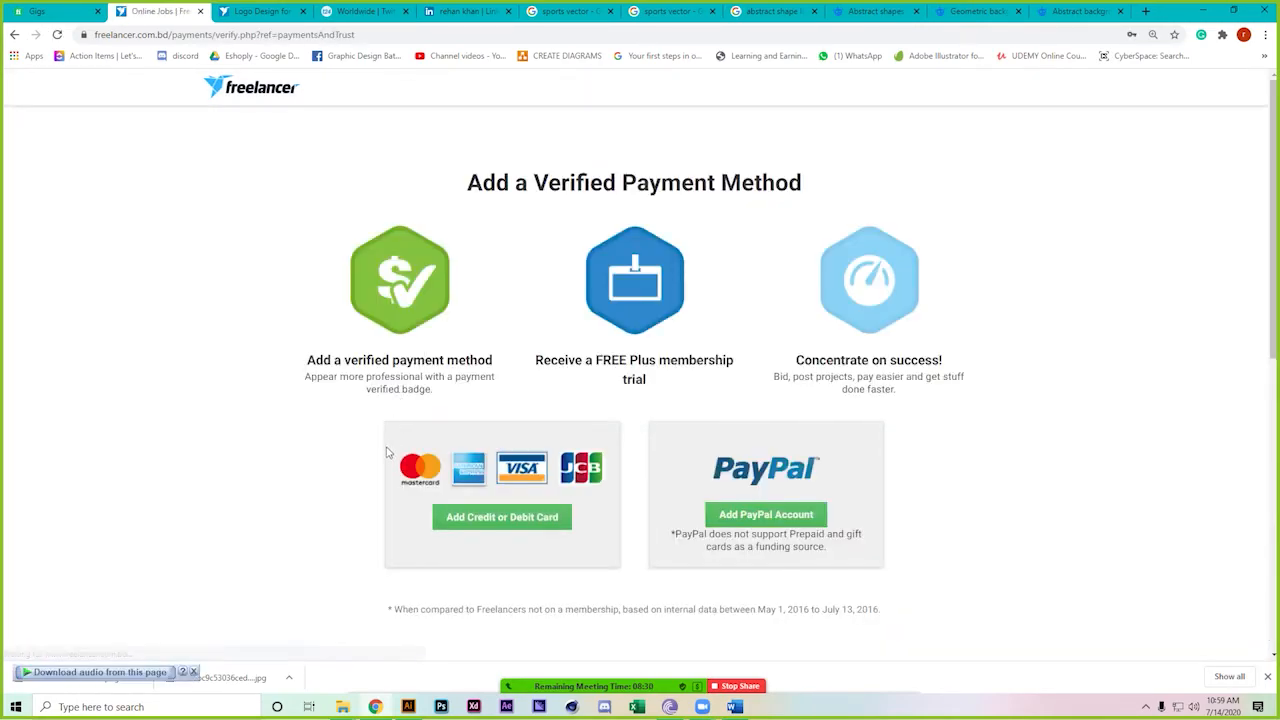
Enter a card number in the card details form; it is rejected as unsupported
{"action": "left_click", "coordinate": [476, 530]}
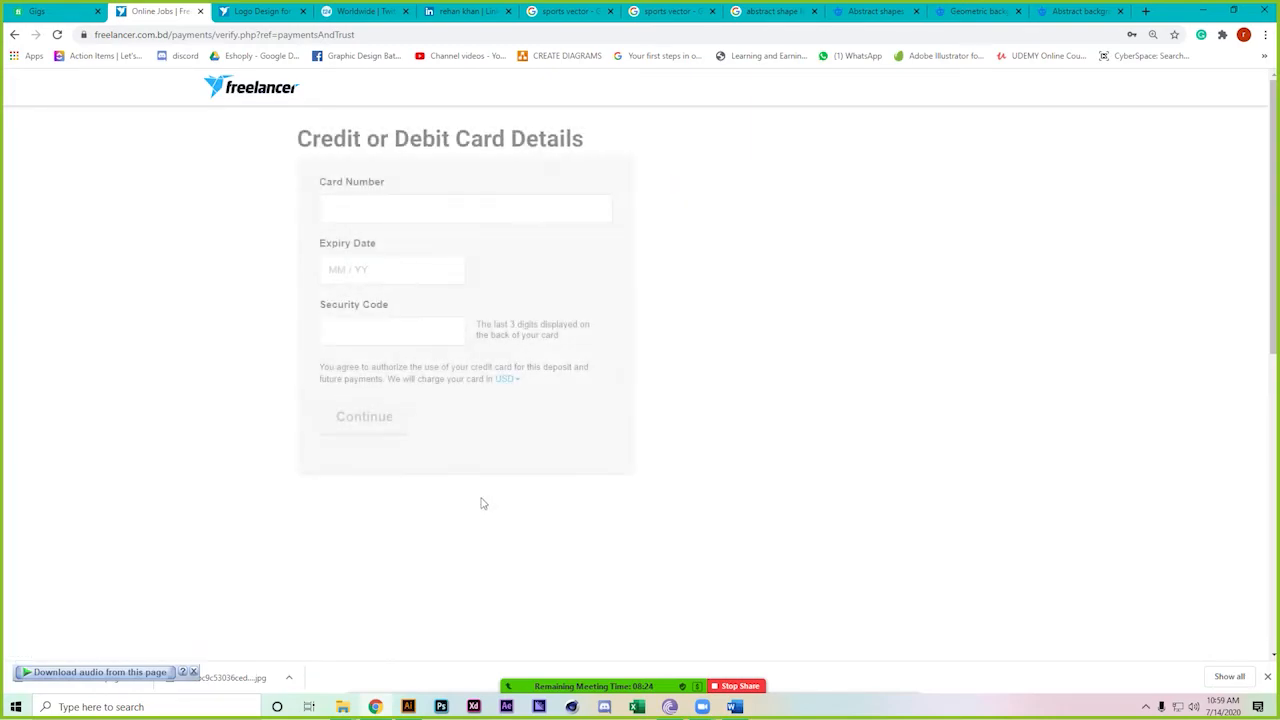
{"action": "left_click", "coordinate": [420, 217]}
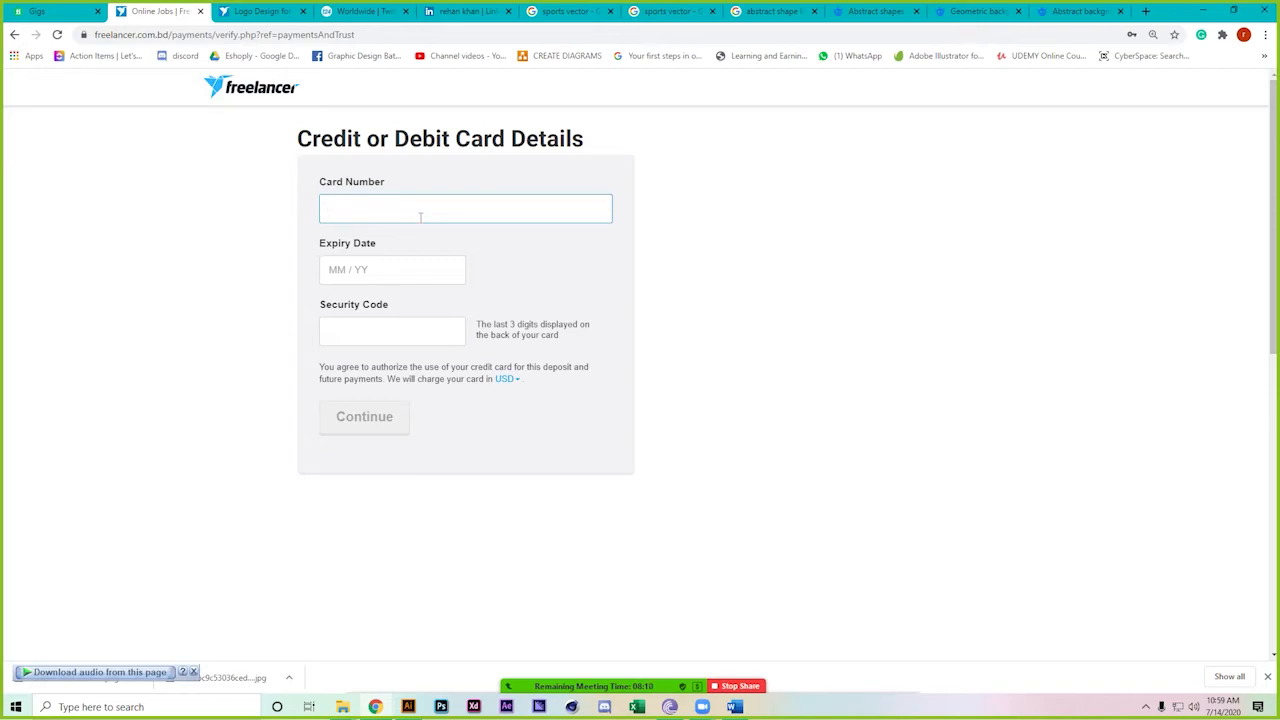
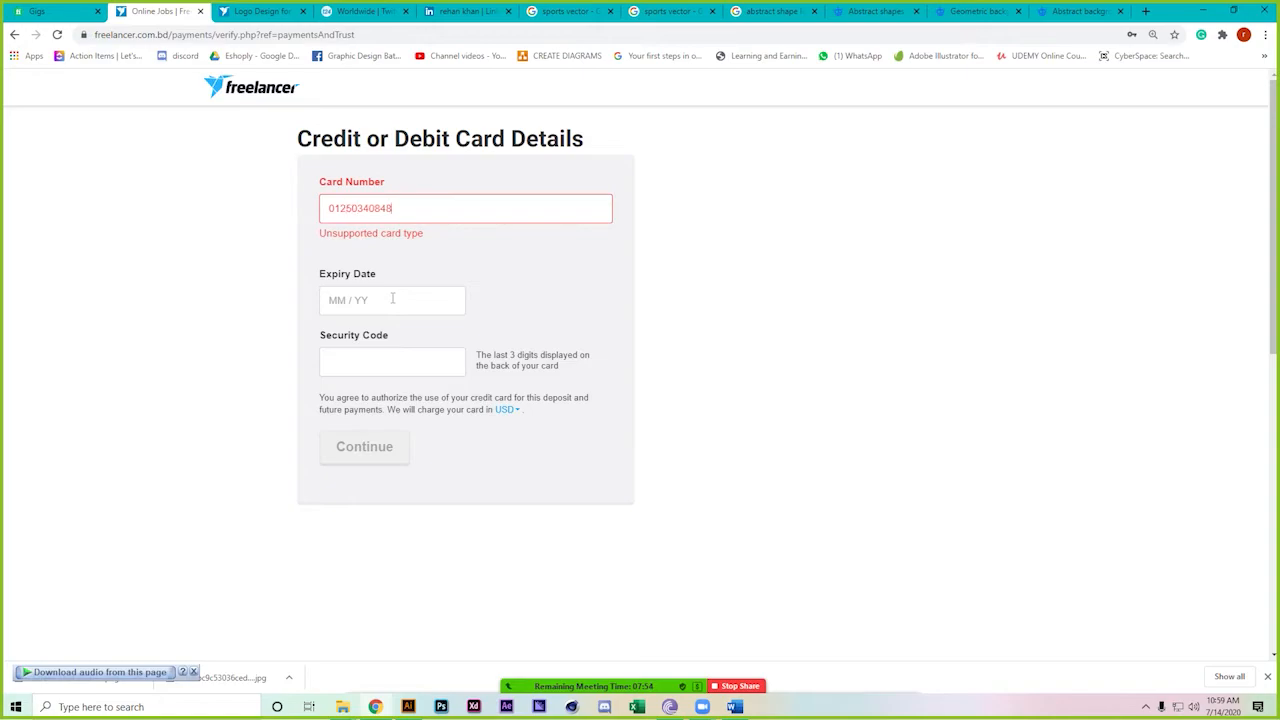
{"action": "left_click", "coordinate": [402, 299]}
Replace the rejected card number with a different card number
{"action": "double_click", "coordinate": [491, 211]}
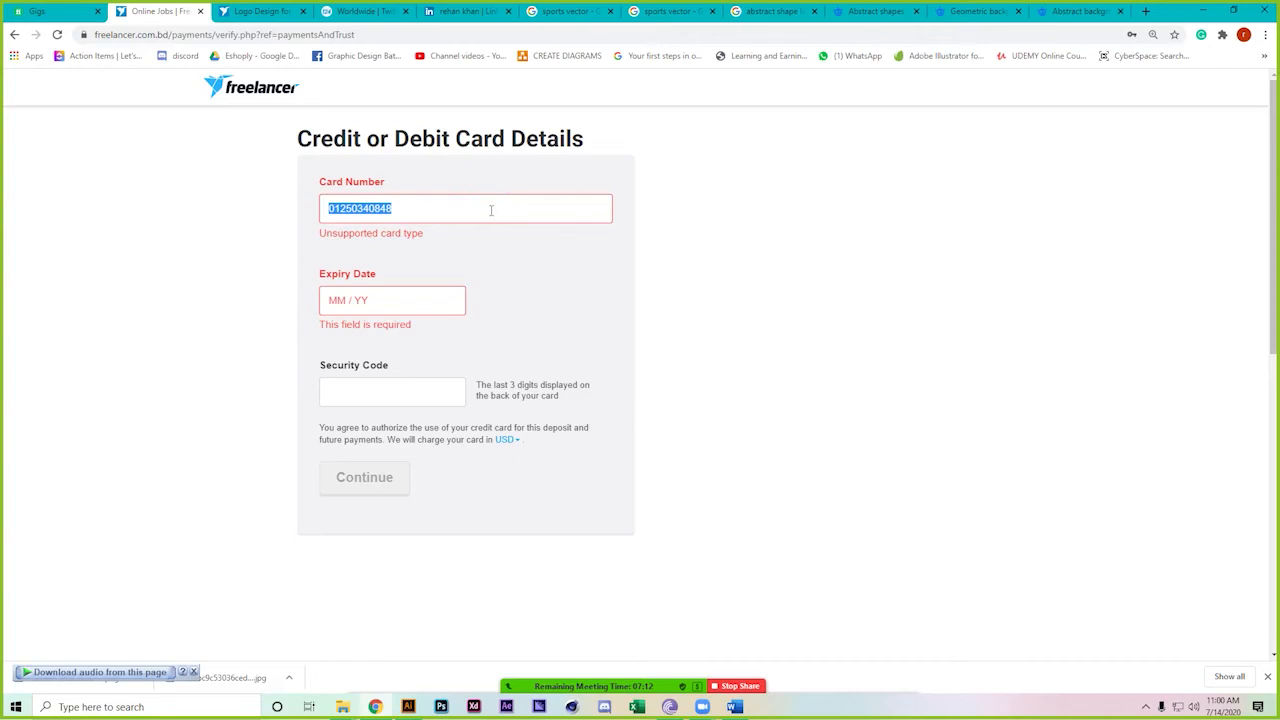
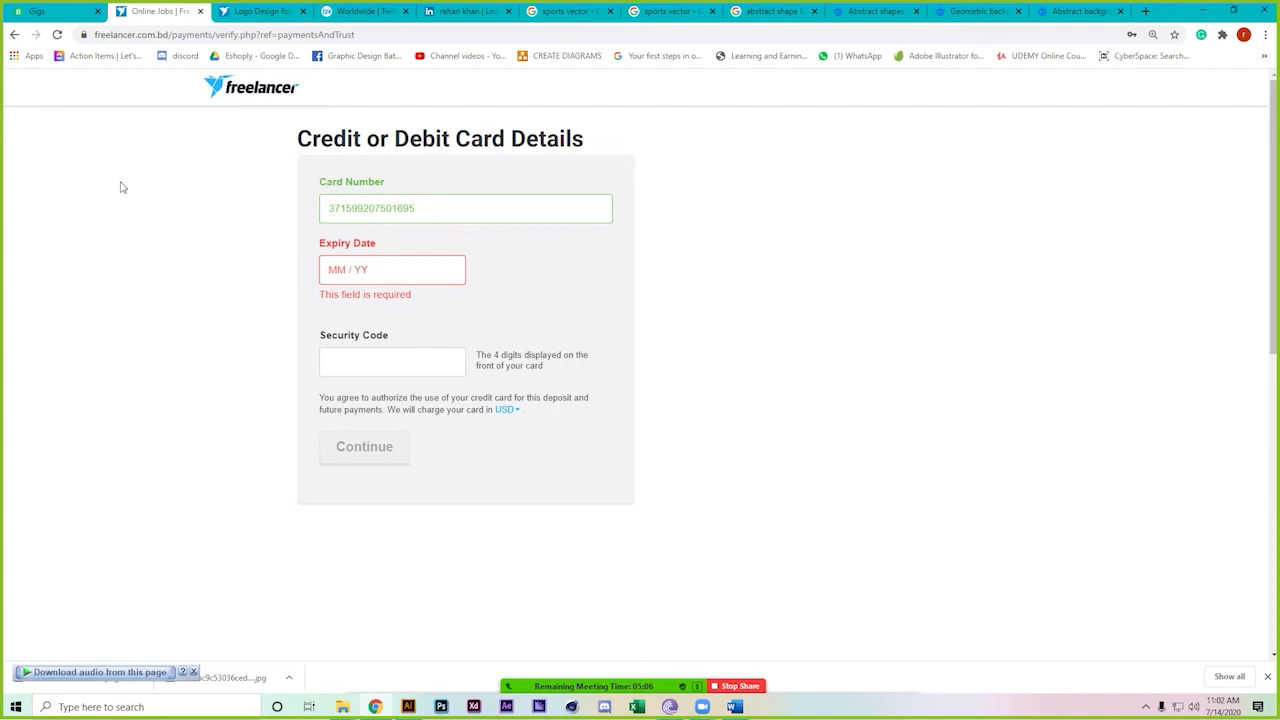
Submit the Grand National League entry and close the success message; it appears as #1125
{"action": "left_click", "coordinate": [201, 12]}
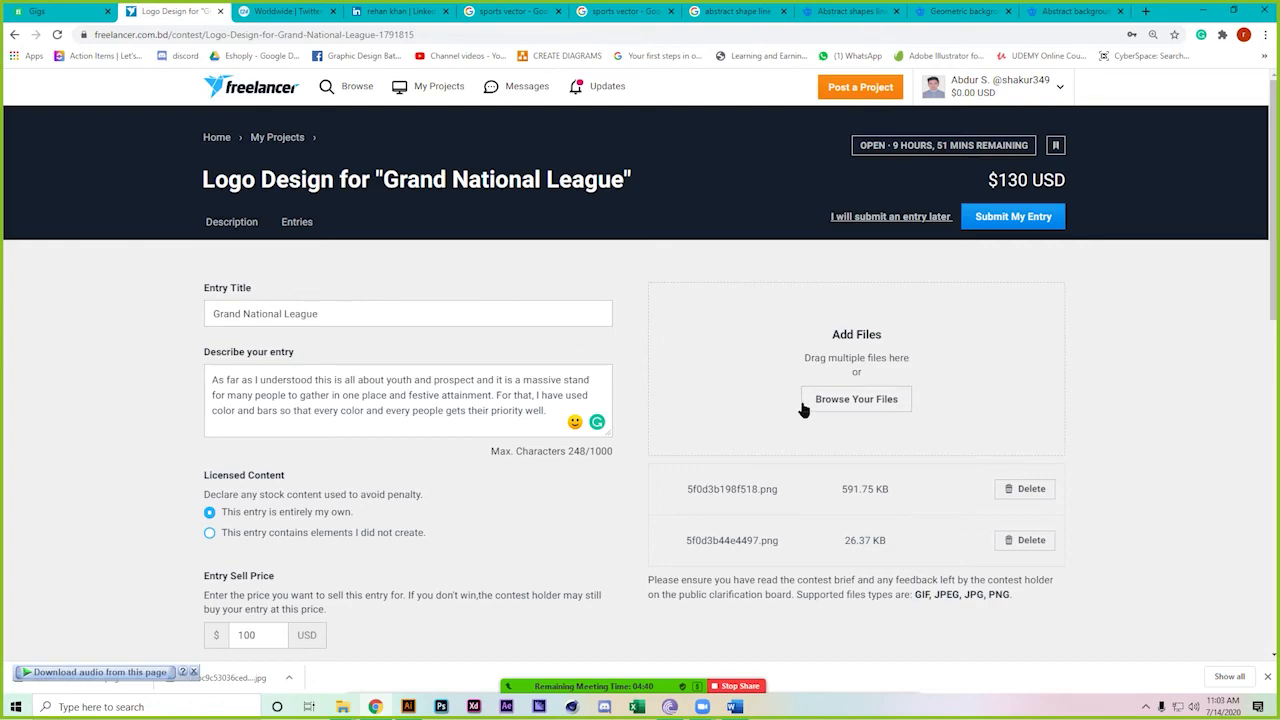
{"action": "scroll", "coordinate": [804, 406], "scroll_direction": "down", "scroll_amount": 5}
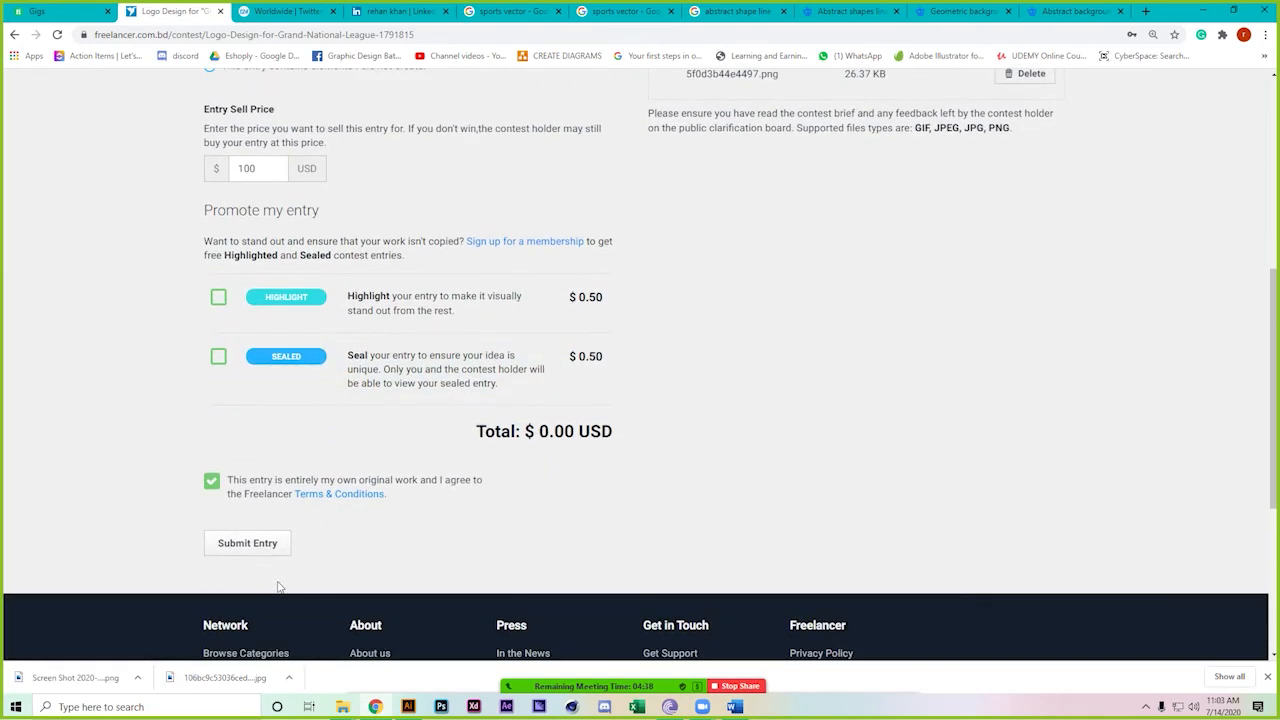
{"action": "left_click", "coordinate": [272, 543]}
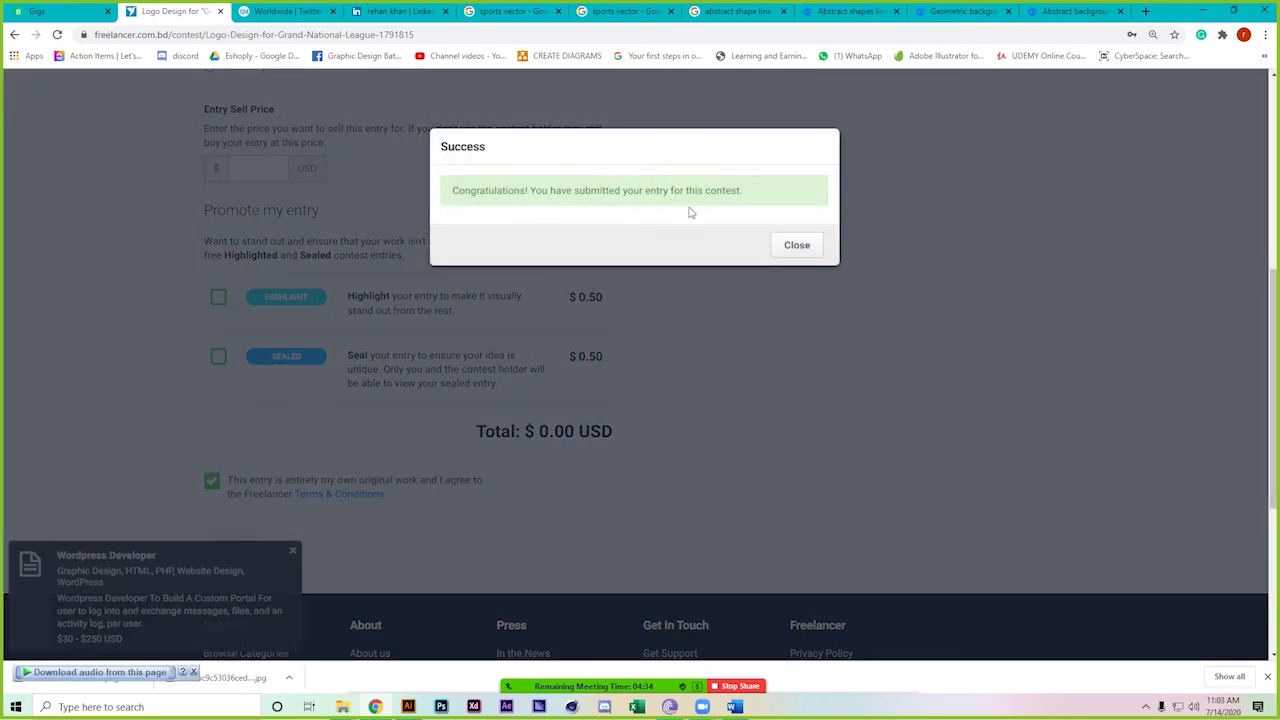
{"action": "left_click", "coordinate": [796, 246]}
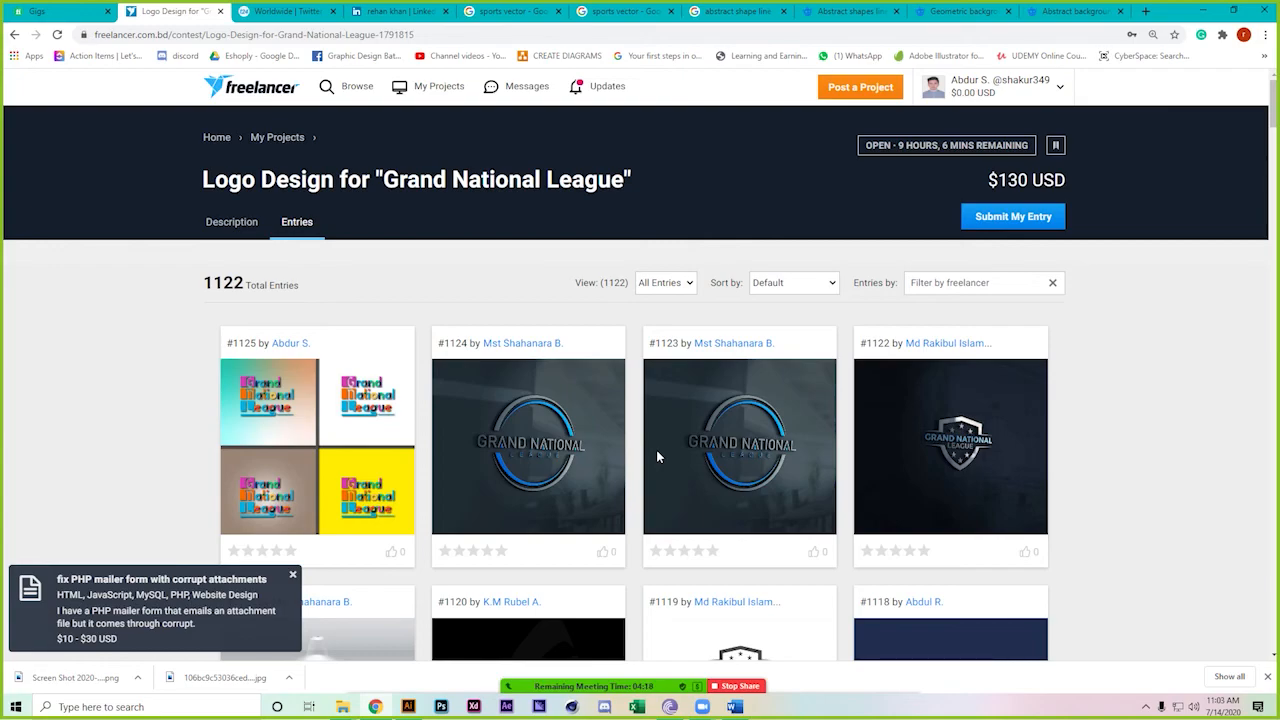
{"action": "mouse_move", "coordinate": [392, 490]}
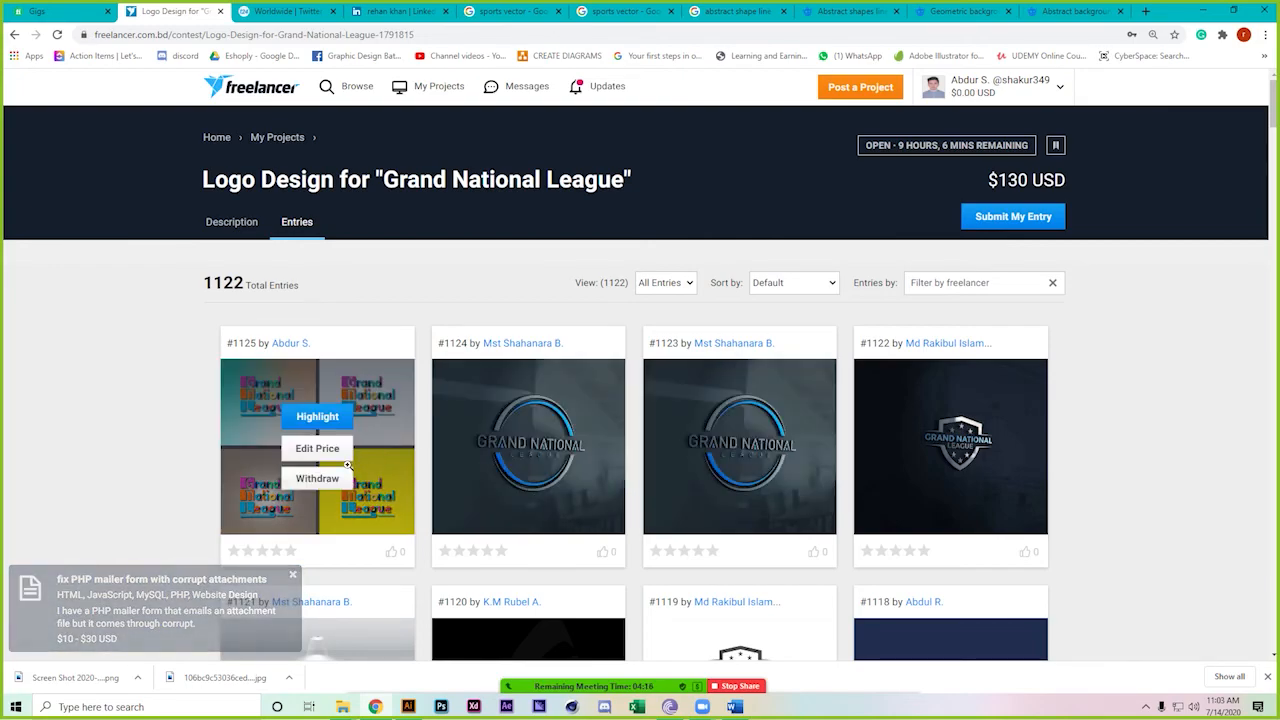
{"action": "left_click", "coordinate": [403, 468]}
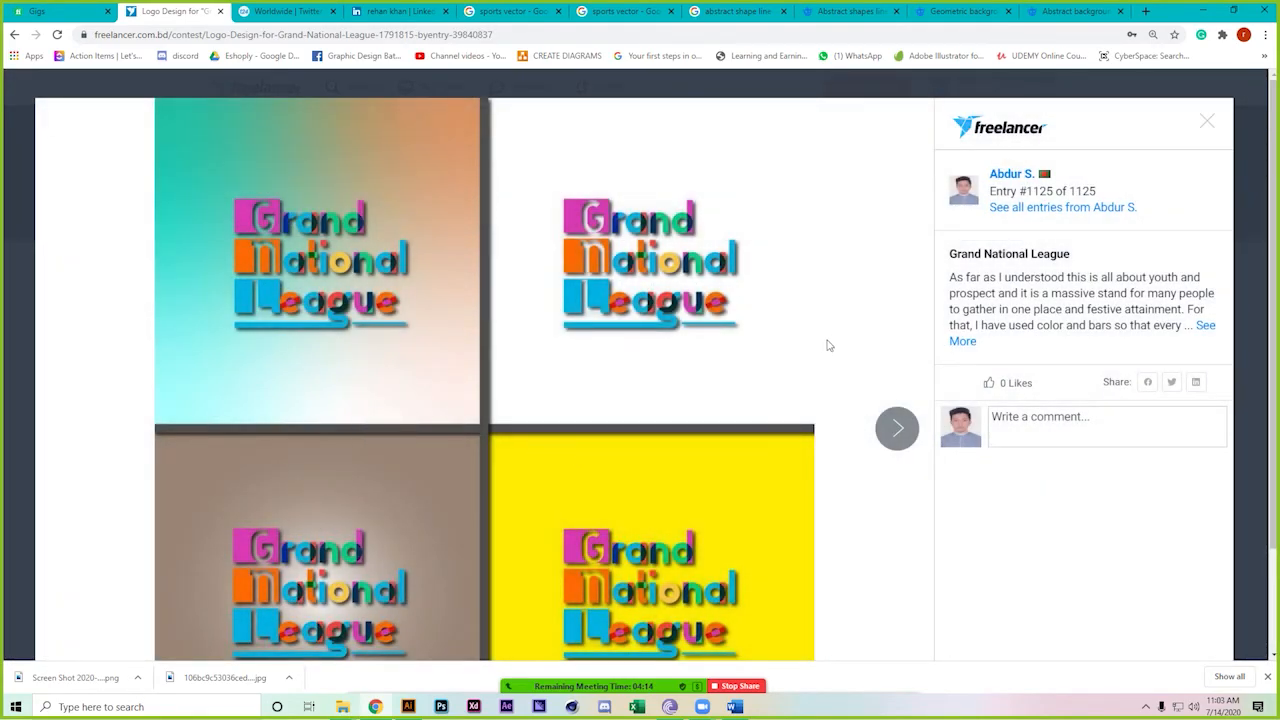
{"action": "scroll", "coordinate": [750, 497], "scroll_direction": "down", "scroll_amount": 2}
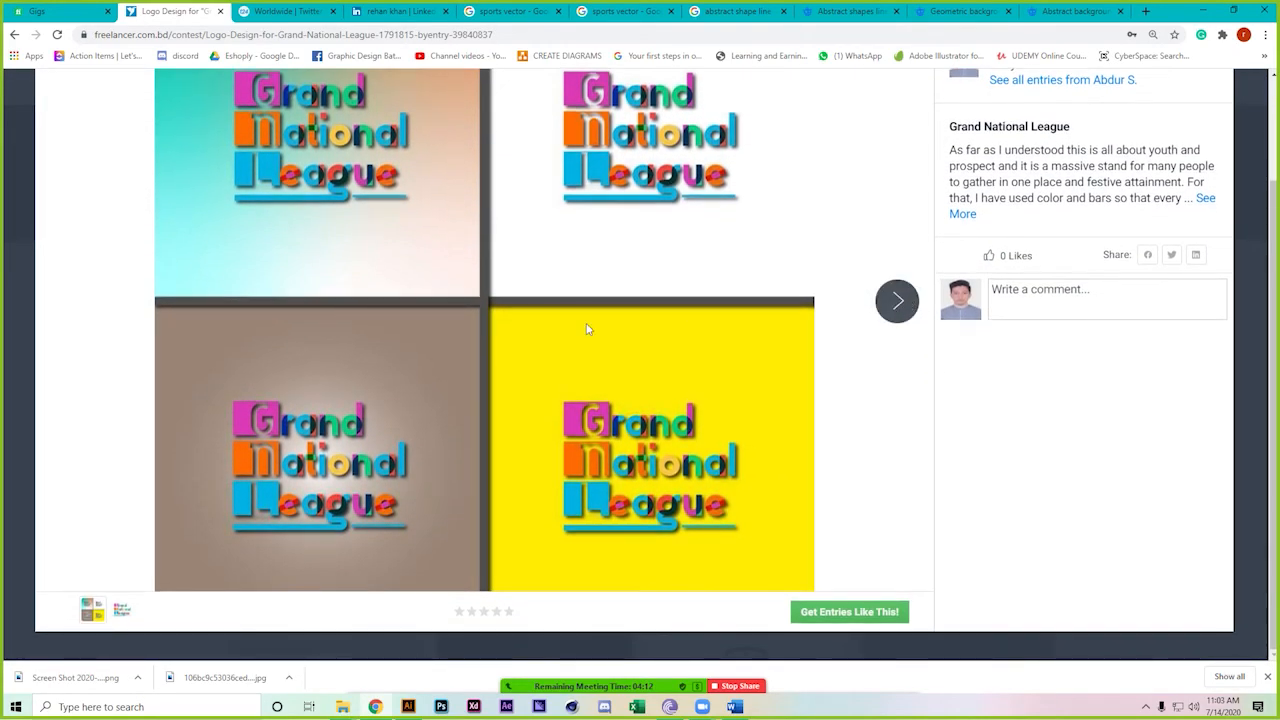
{"action": "key", "text": "Right"}
{"action": "left_click", "coordinate": [73, 370]}
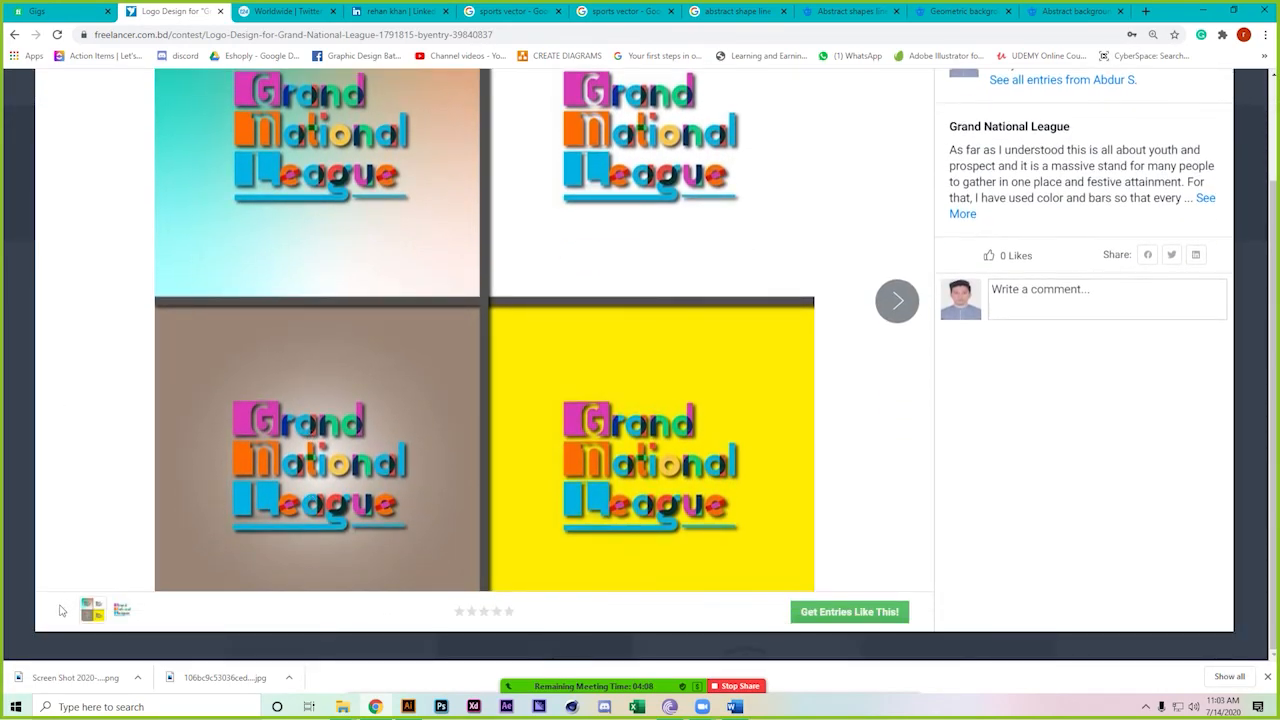
{"action": "left_click", "coordinate": [128, 614]}
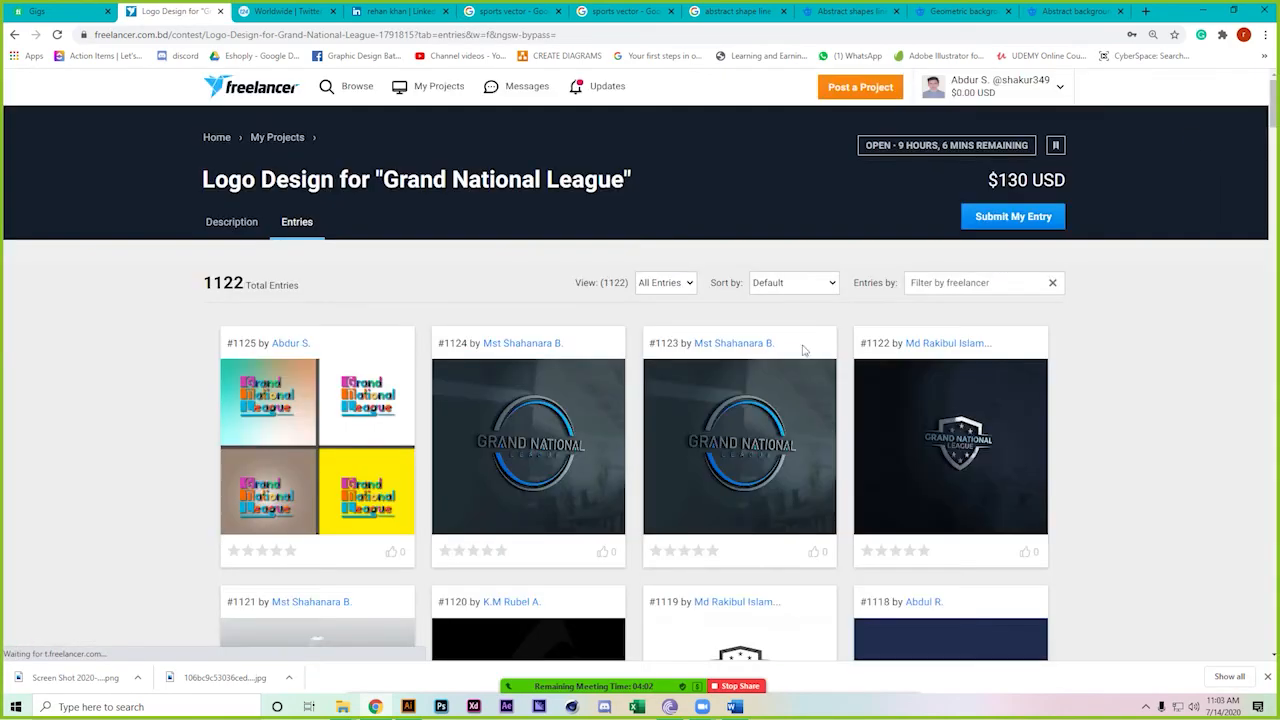
{"action": "left_click", "coordinate": [1261, 94]}
{"action": "scroll", "coordinate": [90, 541], "scroll_direction": "down", "scroll_amount": 2}
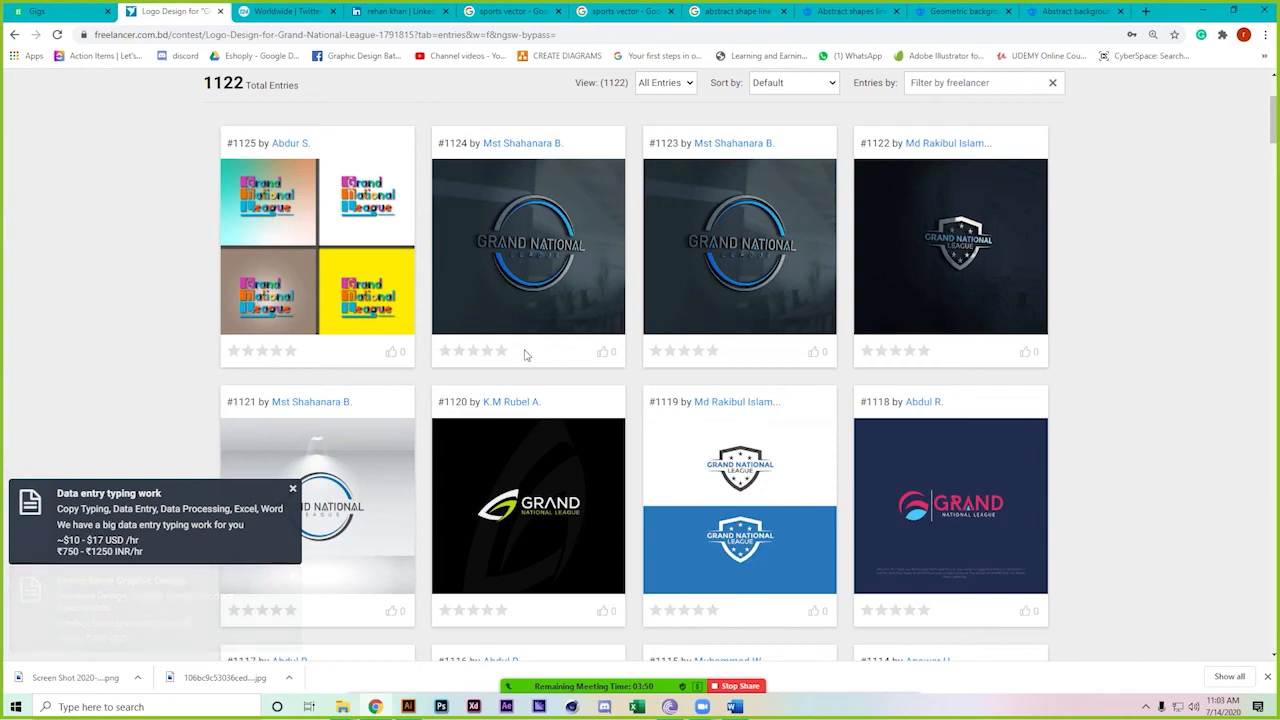
View entry #1124, close its preview, and return to the top of the entries grid at #1125
{"action": "left_click", "coordinate": [513, 322]}
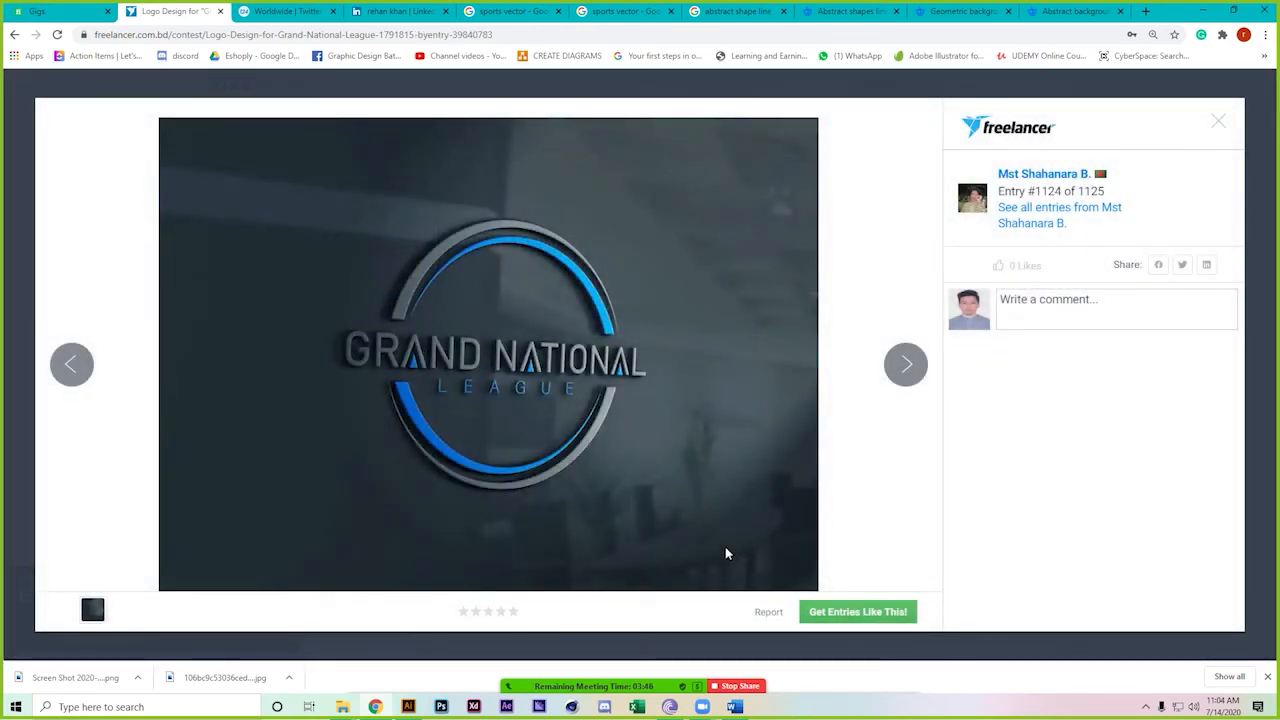
{"action": "left_click", "coordinate": [1222, 123]}
{"action": "scroll", "coordinate": [433, 476], "scroll_direction": "down", "scroll_amount": 3}
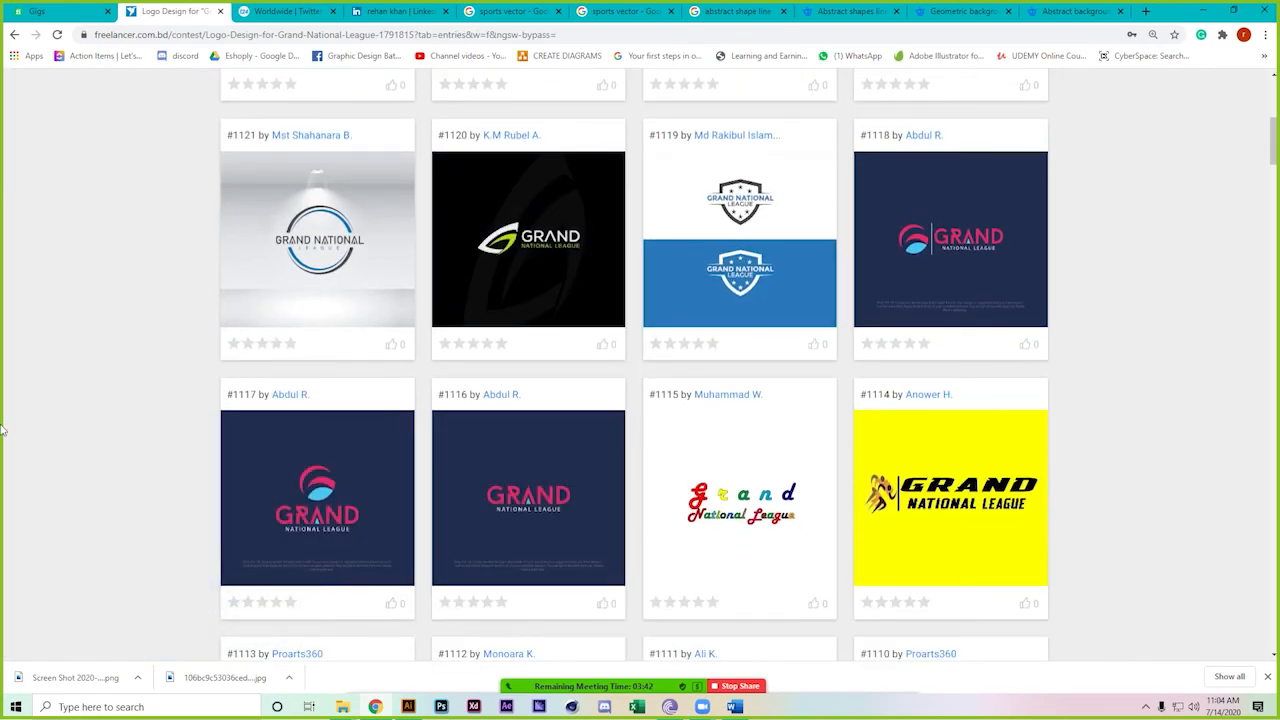
{"action": "scroll", "coordinate": [3, 430], "scroll_direction": "down", "scroll_amount": 2}
{"action": "scroll", "coordinate": [3, 430], "scroll_direction": "up", "scroll_amount": 2}
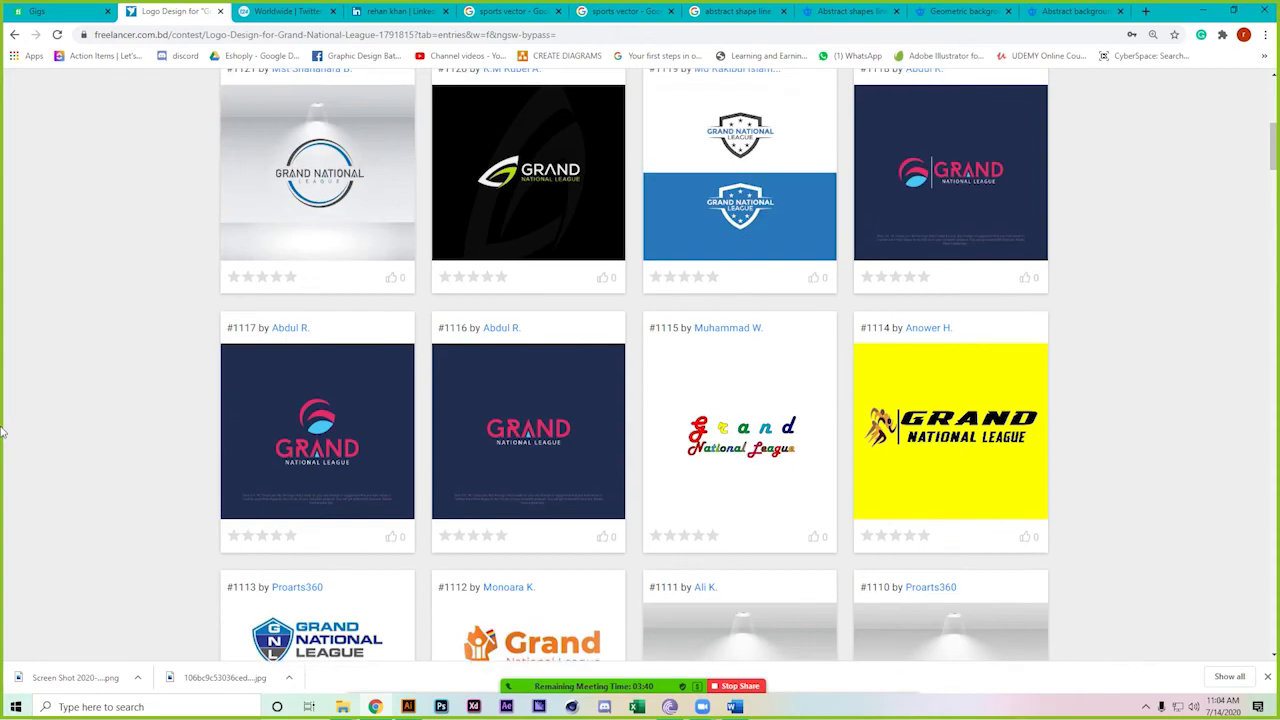
{"action": "scroll", "coordinate": [3, 432], "scroll_direction": "up", "scroll_amount": 3}
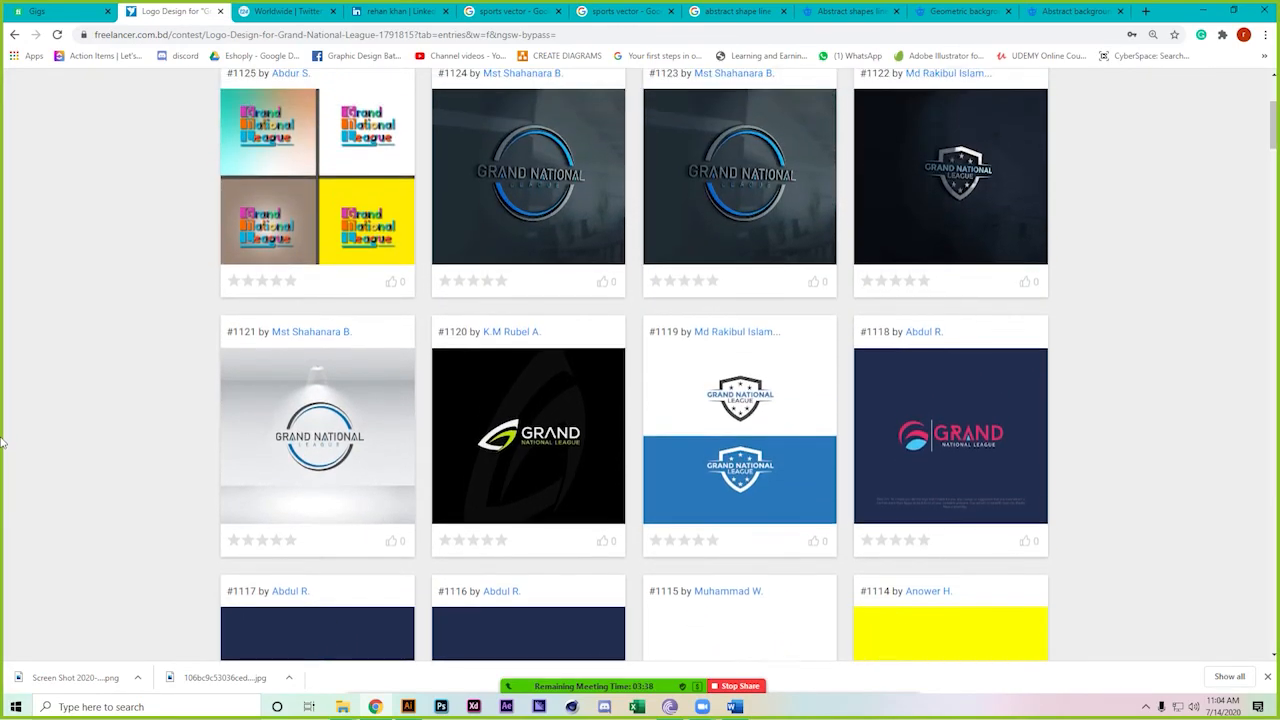
{"action": "scroll", "coordinate": [3, 440], "scroll_direction": "up", "scroll_amount": 2}
{"action": "mouse_move", "coordinate": [360, 288]}
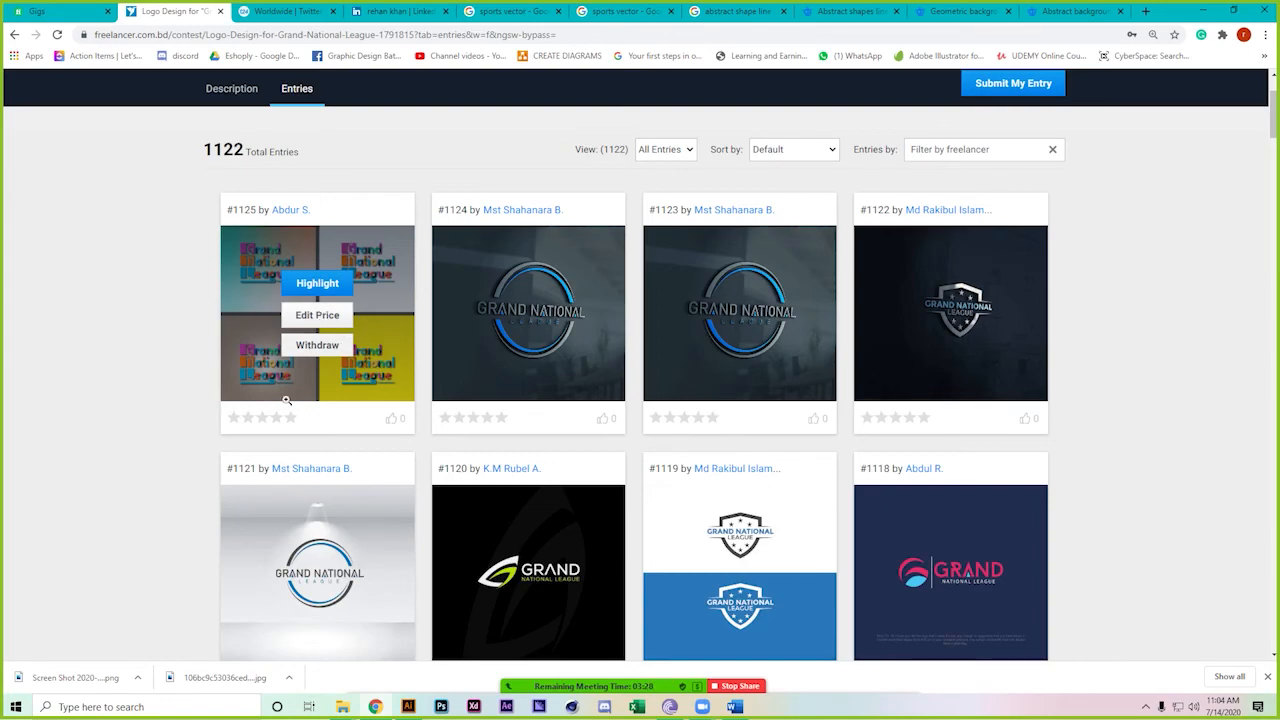
{"action": "mouse_move", "coordinate": [366, 326]}
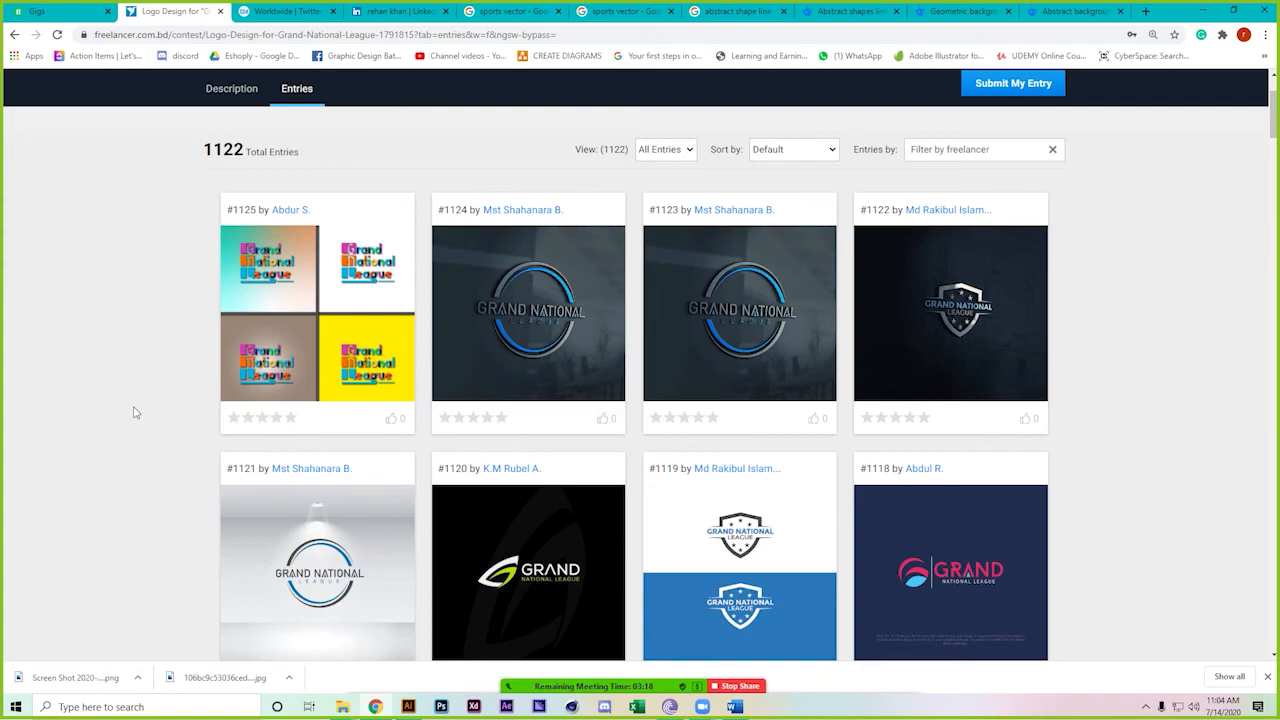
{"action": "scroll", "coordinate": [136, 412], "scroll_direction": "down", "scroll_amount": 4}
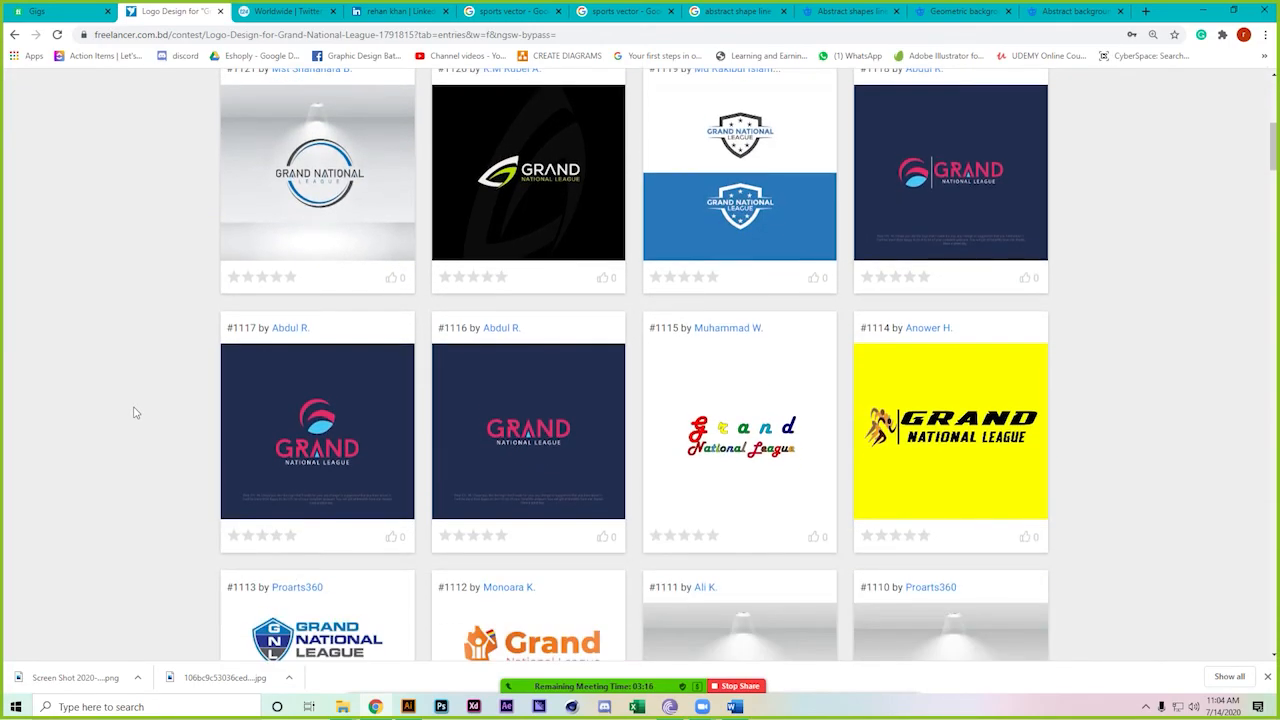
{"action": "scroll", "coordinate": [530, 460], "scroll_direction": "down", "scroll_amount": 1}
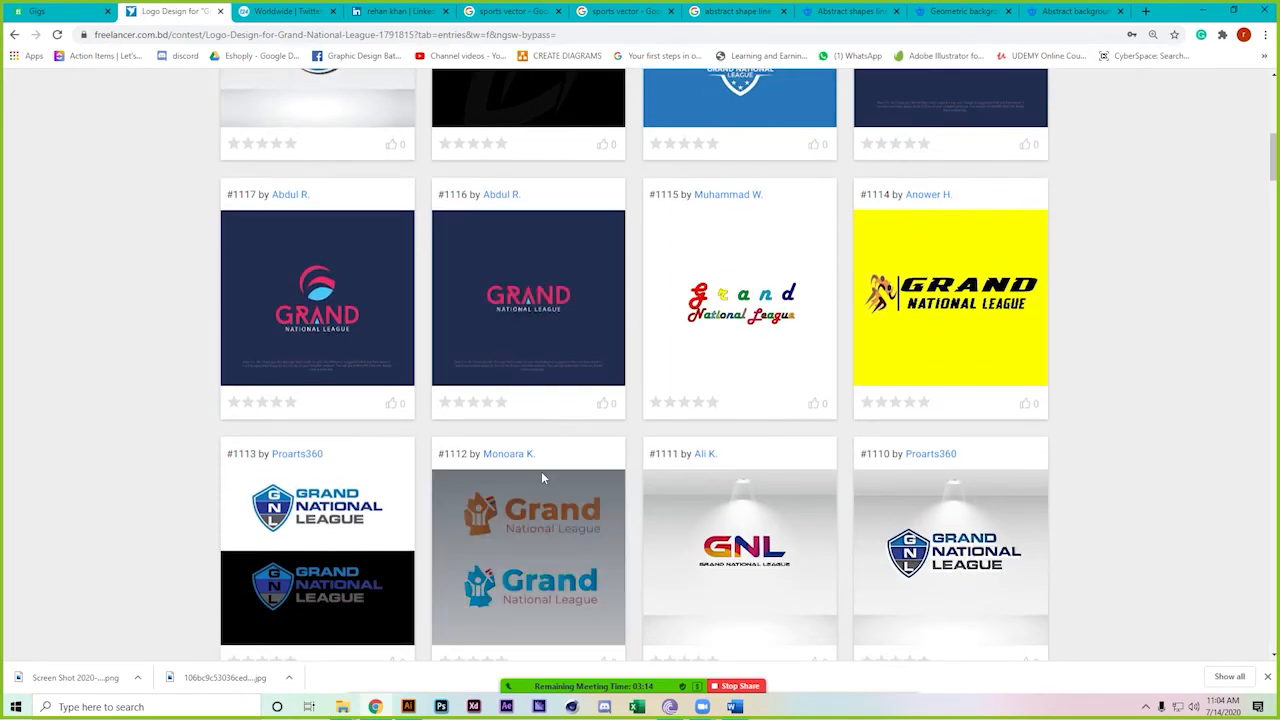
{"action": "scroll", "coordinate": [541, 477], "scroll_direction": "down", "scroll_amount": 7}
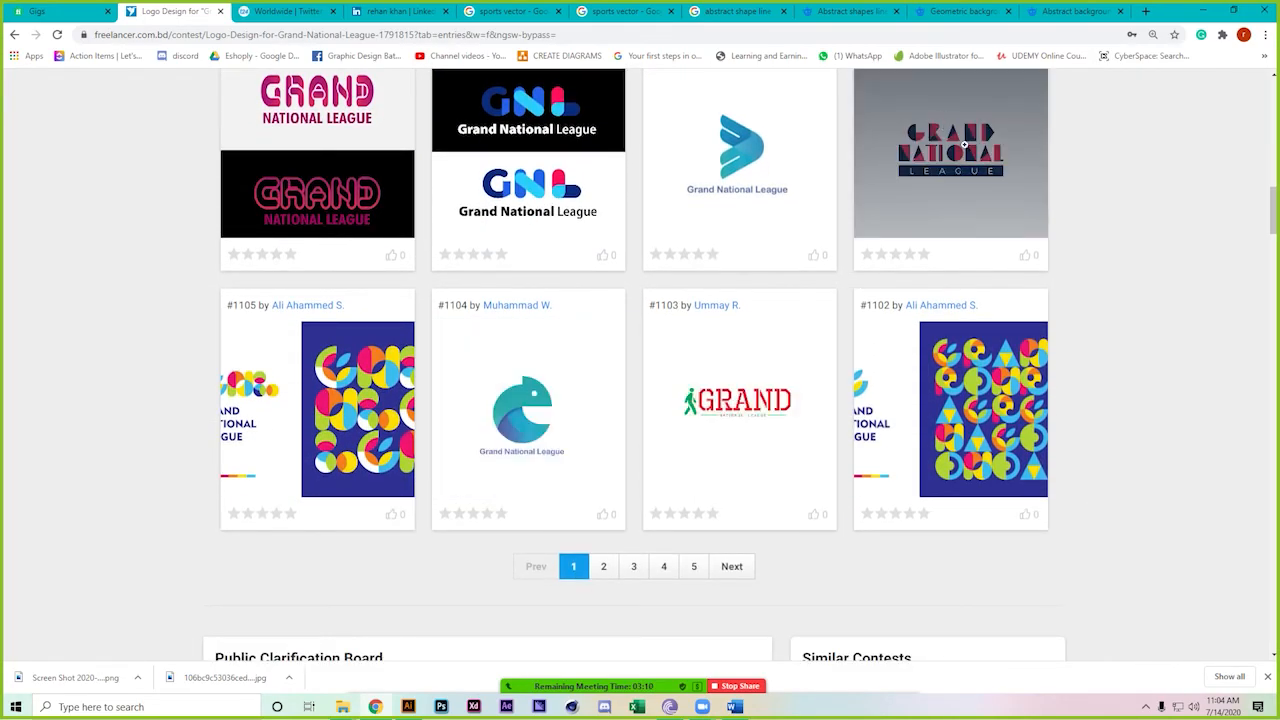
{"action": "scroll", "coordinate": [105, 485], "scroll_direction": "down", "scroll_amount": 4}
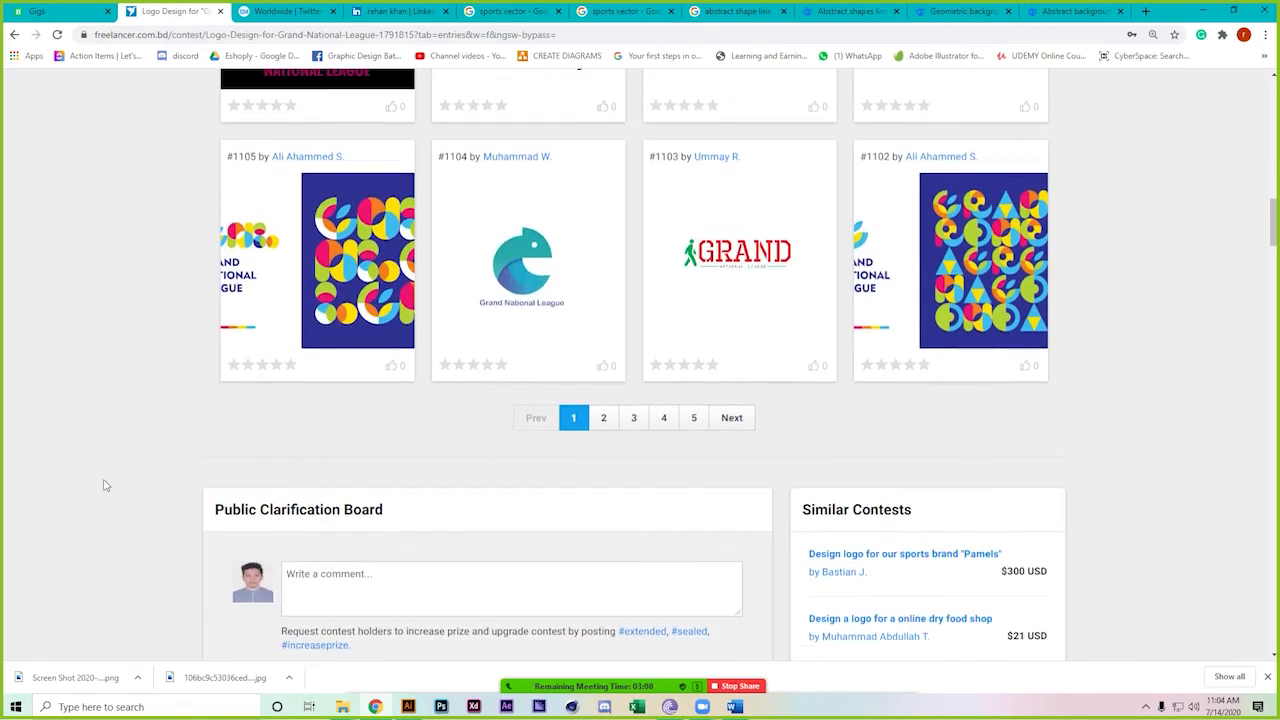
{"action": "scroll", "coordinate": [105, 485], "scroll_direction": "down", "scroll_amount": 3}
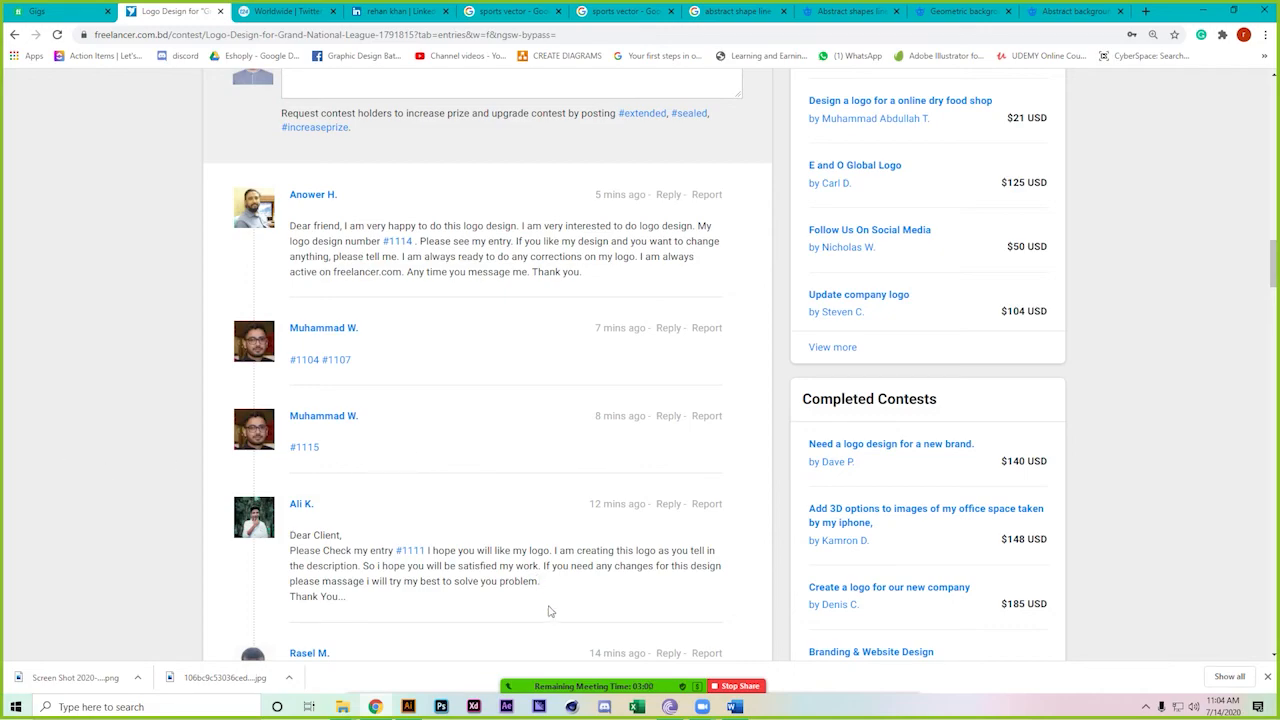
{"action": "scroll", "coordinate": [457, 551], "scroll_direction": "up", "scroll_amount": 1}
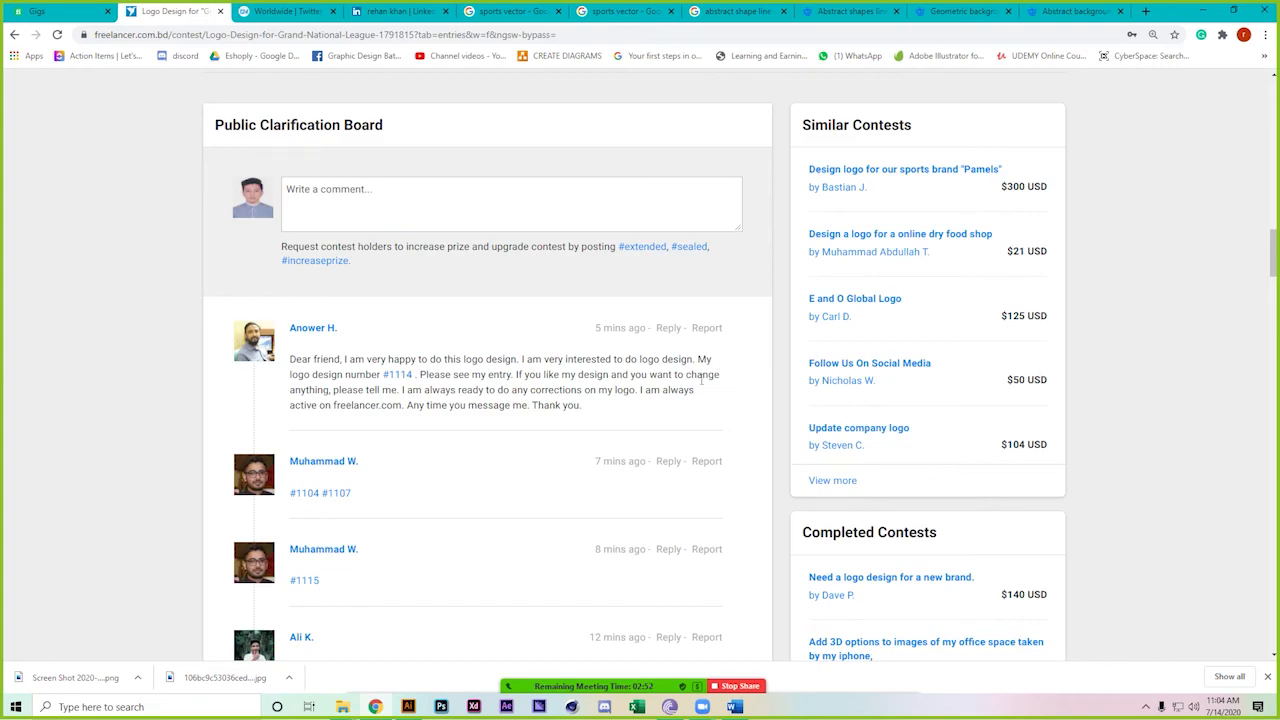
{"action": "scroll", "coordinate": [420, 432], "scroll_direction": "up", "scroll_amount": 1}
{"action": "scroll", "coordinate": [420, 432], "scroll_direction": "up", "scroll_amount": 3}
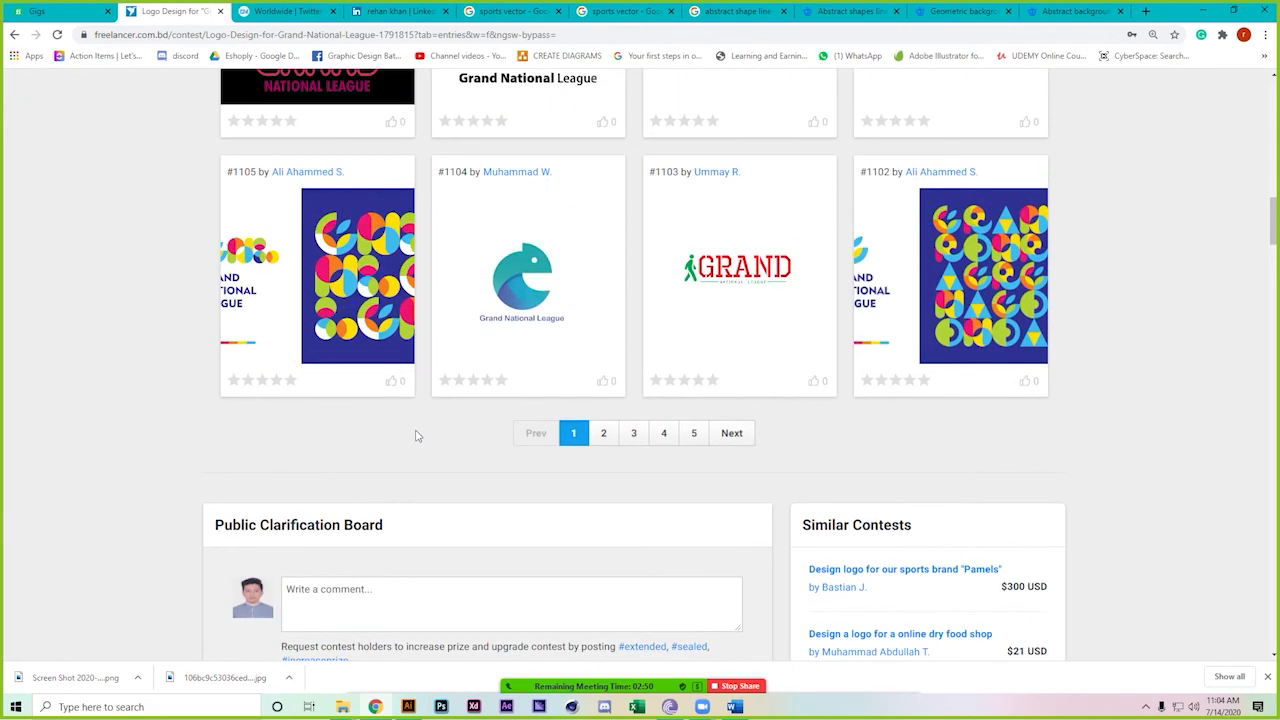
{"action": "scroll", "coordinate": [417, 435], "scroll_direction": "down", "scroll_amount": 1}
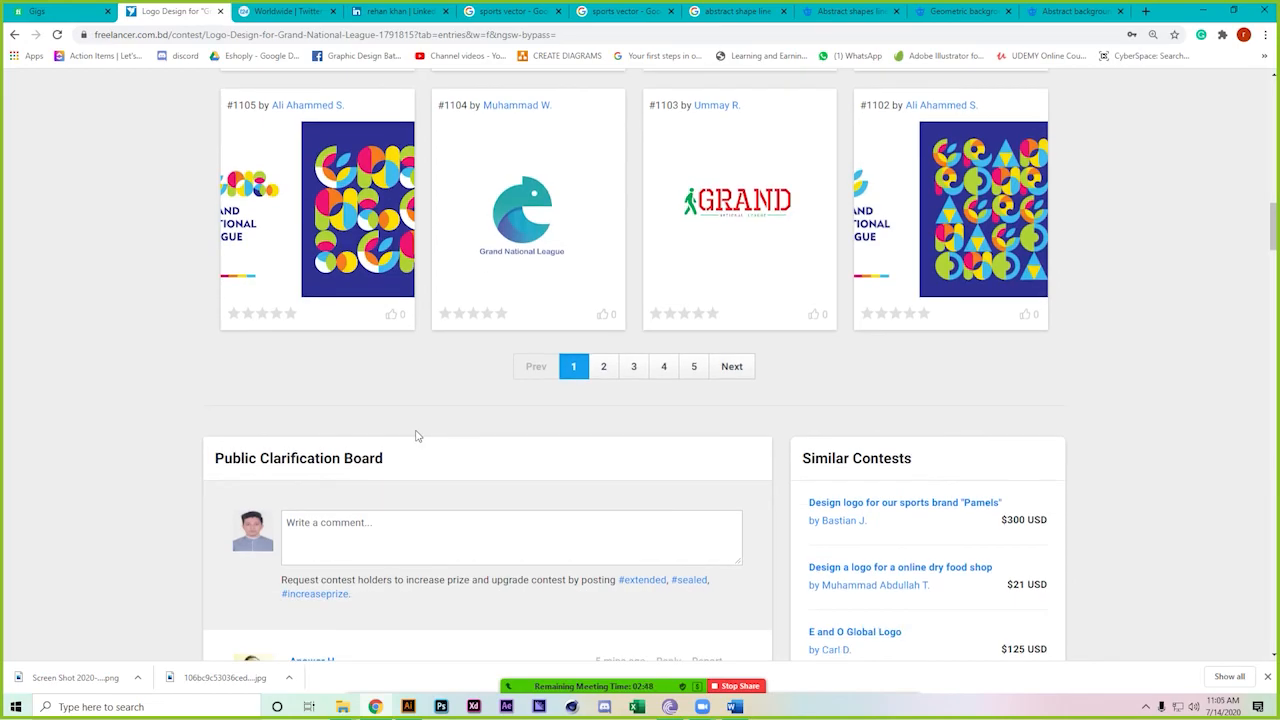
{"action": "left_click", "coordinate": [271, 172]}
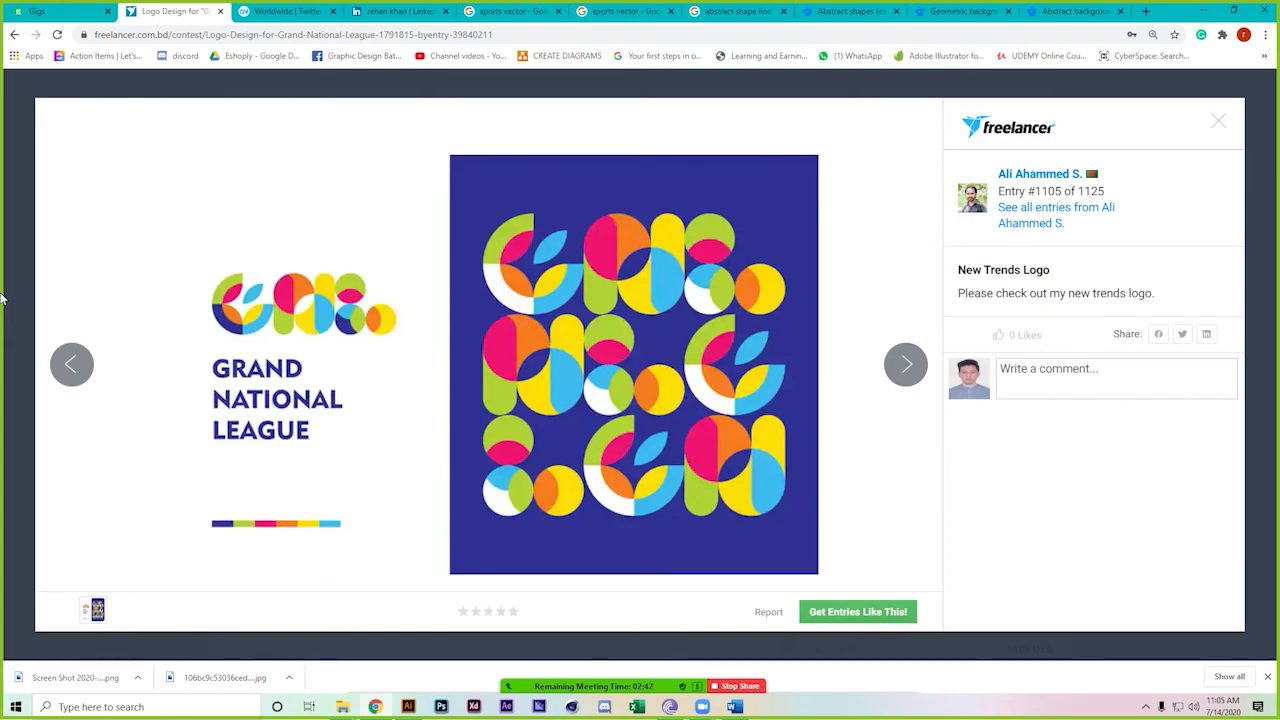
{"action": "left_click", "coordinate": [3, 233]}
{"action": "scroll", "coordinate": [86, 414], "scroll_direction": "down", "scroll_amount": 2}
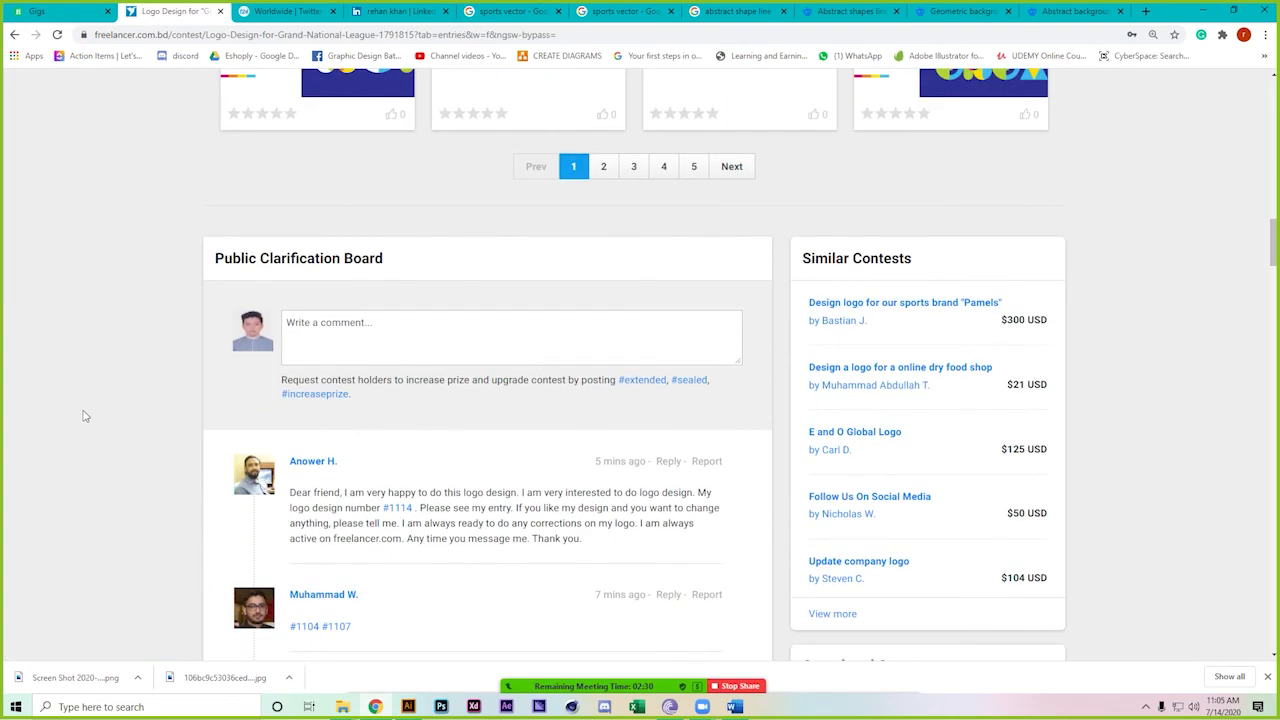
{"action": "scroll", "coordinate": [86, 414], "scroll_direction": "down", "scroll_amount": 1}
{"action": "scroll", "coordinate": [86, 414], "scroll_direction": "up", "scroll_amount": 3}
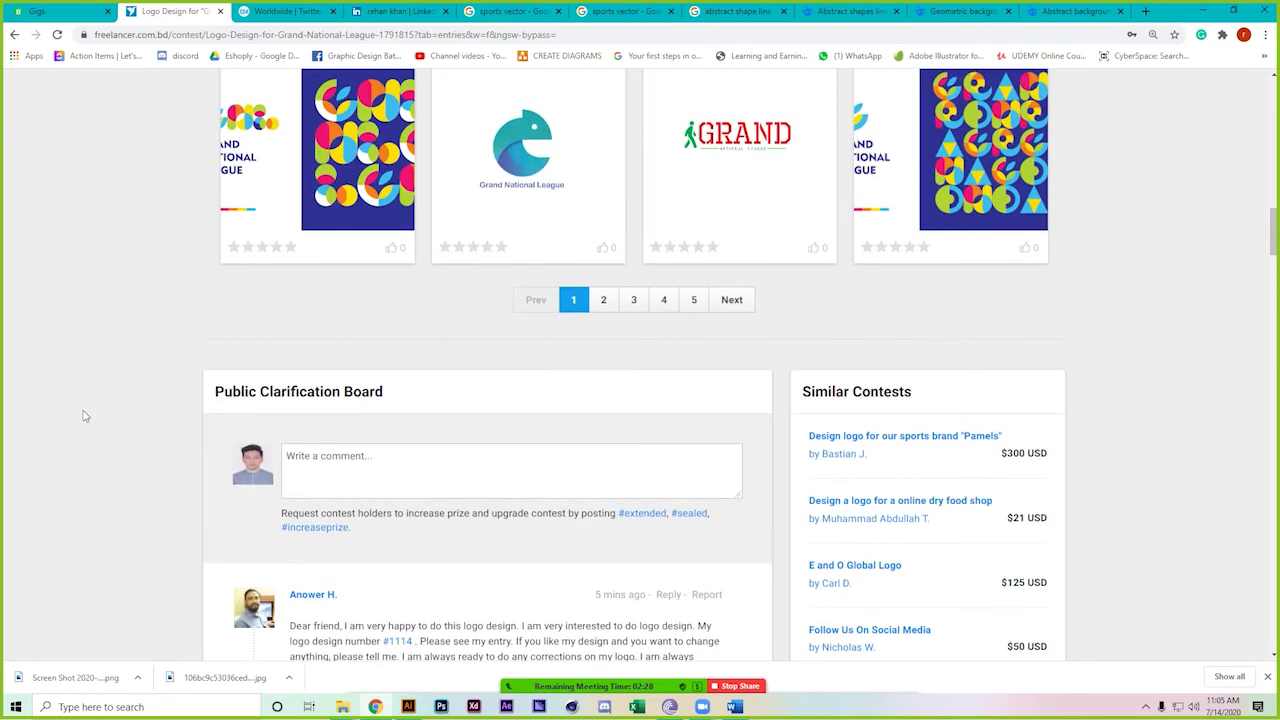
Select the '#1125' entry number label of your own entry at the top of the Entries list
{"action": "left_click", "coordinate": [454, 447]}
{"action": "scroll", "coordinate": [327, 297], "scroll_direction": "up", "scroll_amount": 12}
{"action": "scroll", "coordinate": [307, 387], "scroll_direction": "down", "scroll_amount": 3}
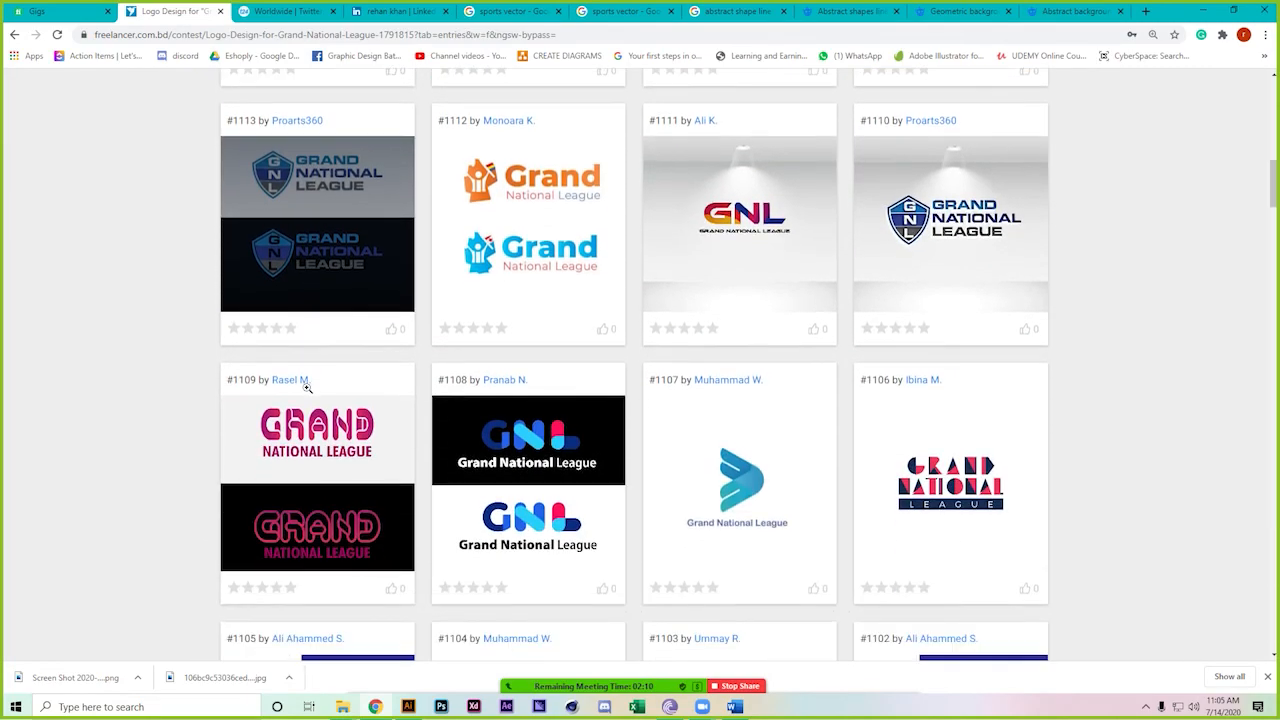
{"action": "scroll", "coordinate": [307, 387], "scroll_direction": "up", "scroll_amount": 9}
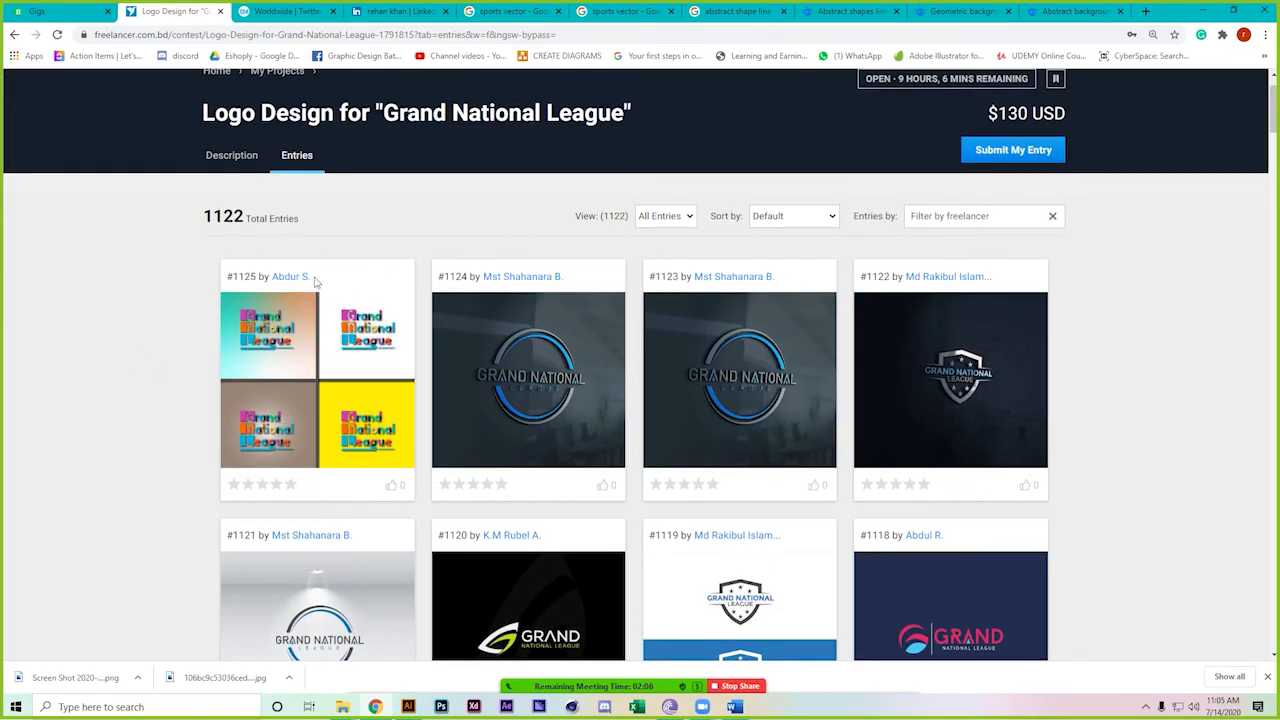
{"action": "left_click_drag", "start_coordinate": [224, 277], "coordinate": [259, 277]}
{"action": "scroll", "coordinate": [157, 488], "scroll_direction": "down", "scroll_amount": 9}
{"action": "scroll", "coordinate": [157, 488], "scroll_direction": "down", "scroll_amount": 15}
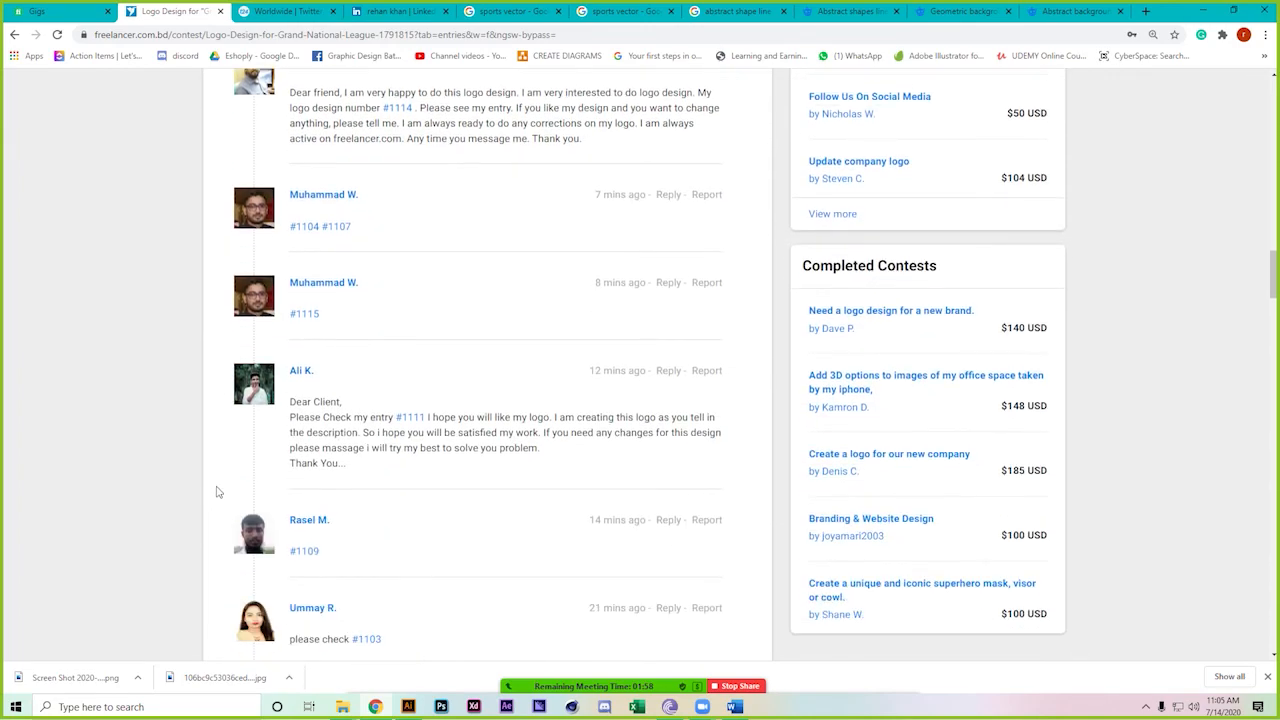
{"action": "scroll", "coordinate": [218, 492], "scroll_direction": "down", "scroll_amount": 5}
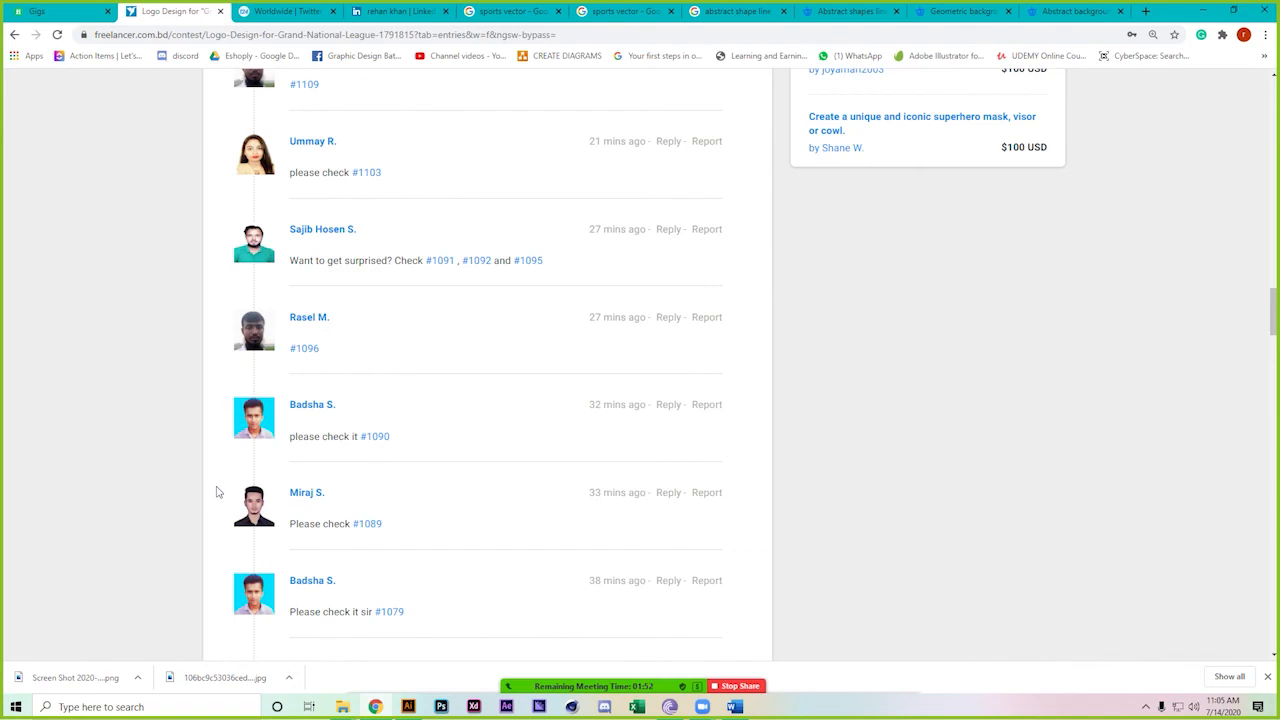
{"action": "scroll", "coordinate": [217, 492], "scroll_direction": "up", "scroll_amount": 7}
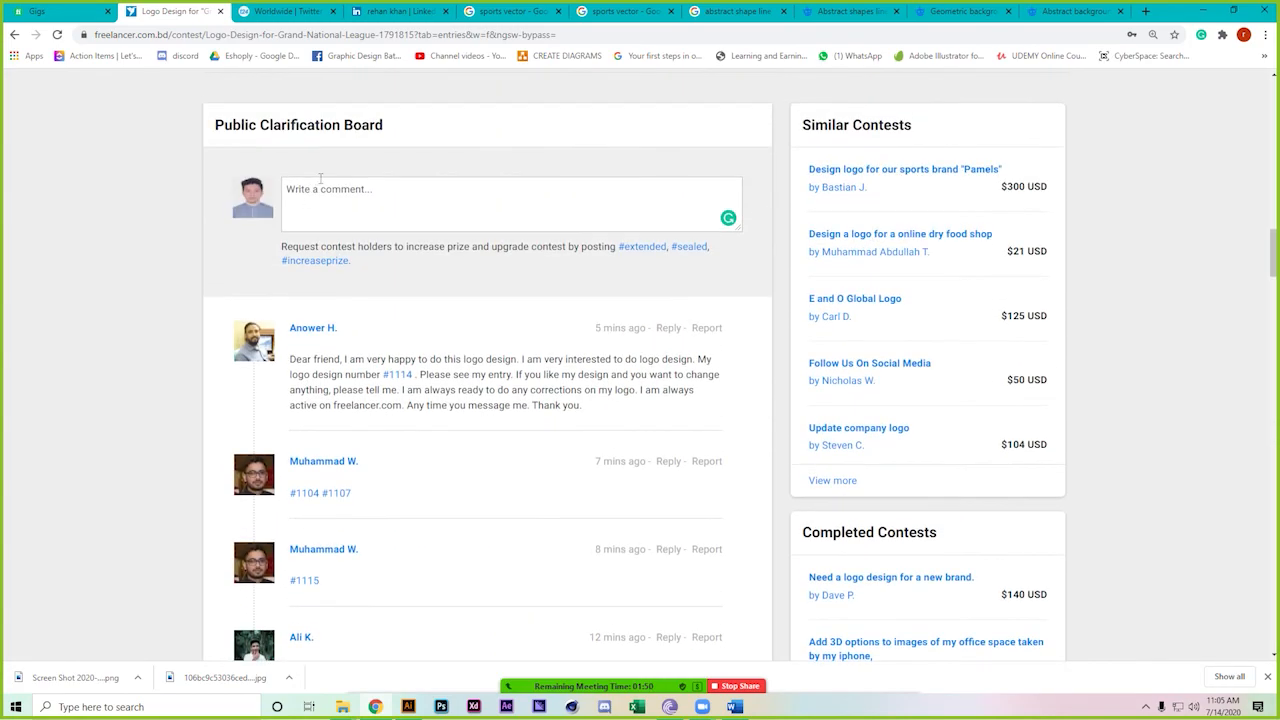
Write the comment '#1125 hey, i thought i liked color :D', accepting Grammarly's capitalization of both 'i's
{"action": "type", "text": "#1125  hey, i thought i liked color "}
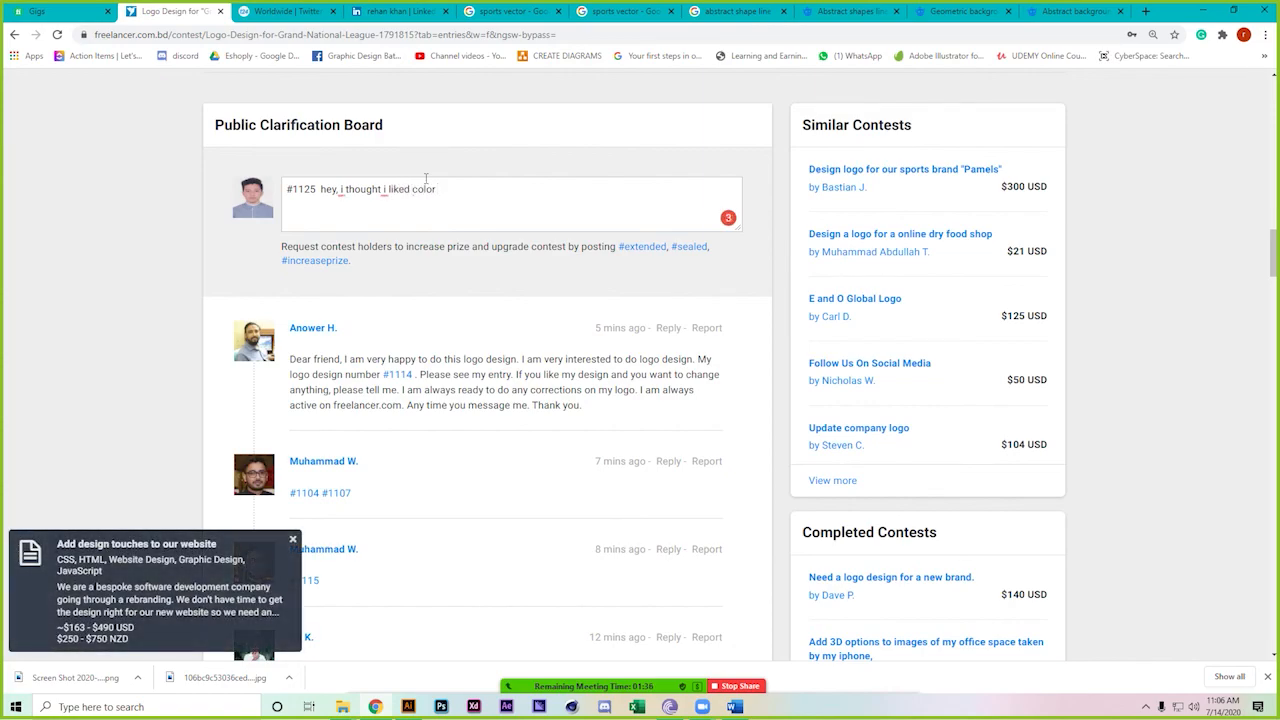
{"action": "type", "text": ":D"}
{"action": "left_click", "coordinate": [340, 190]}
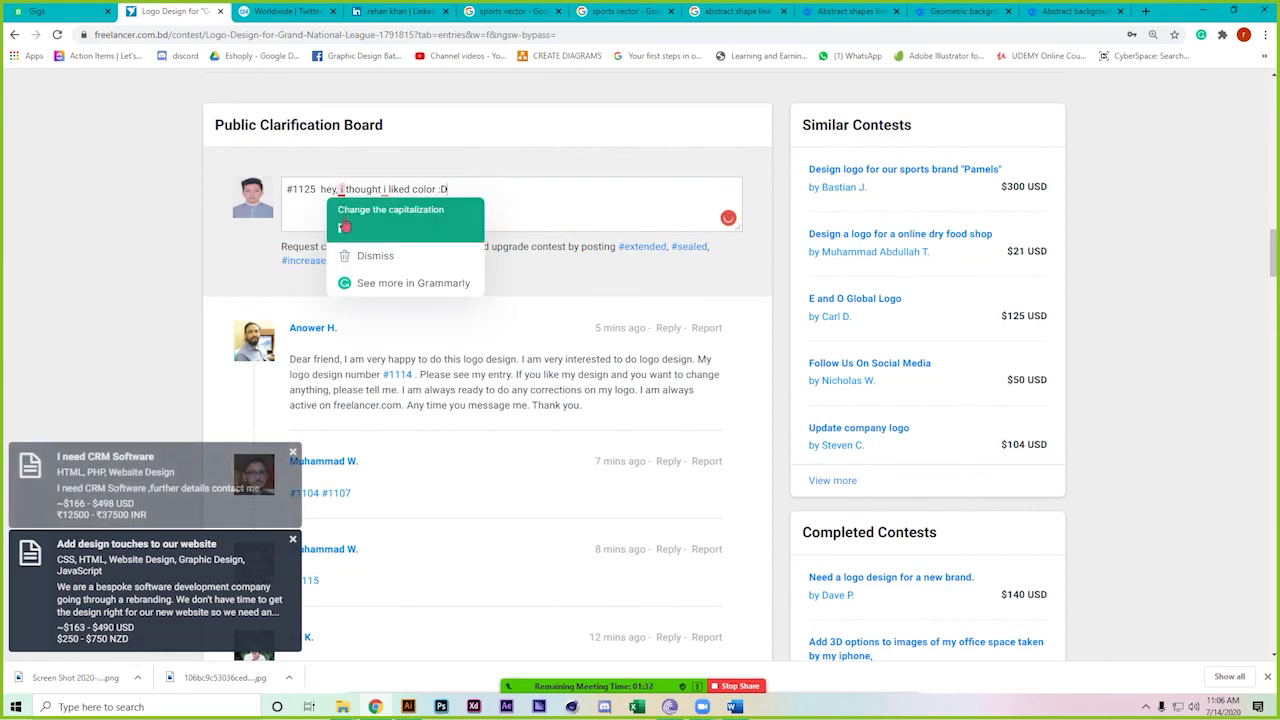
{"action": "left_click", "coordinate": [344, 224]}
{"action": "left_click", "coordinate": [383, 190]}
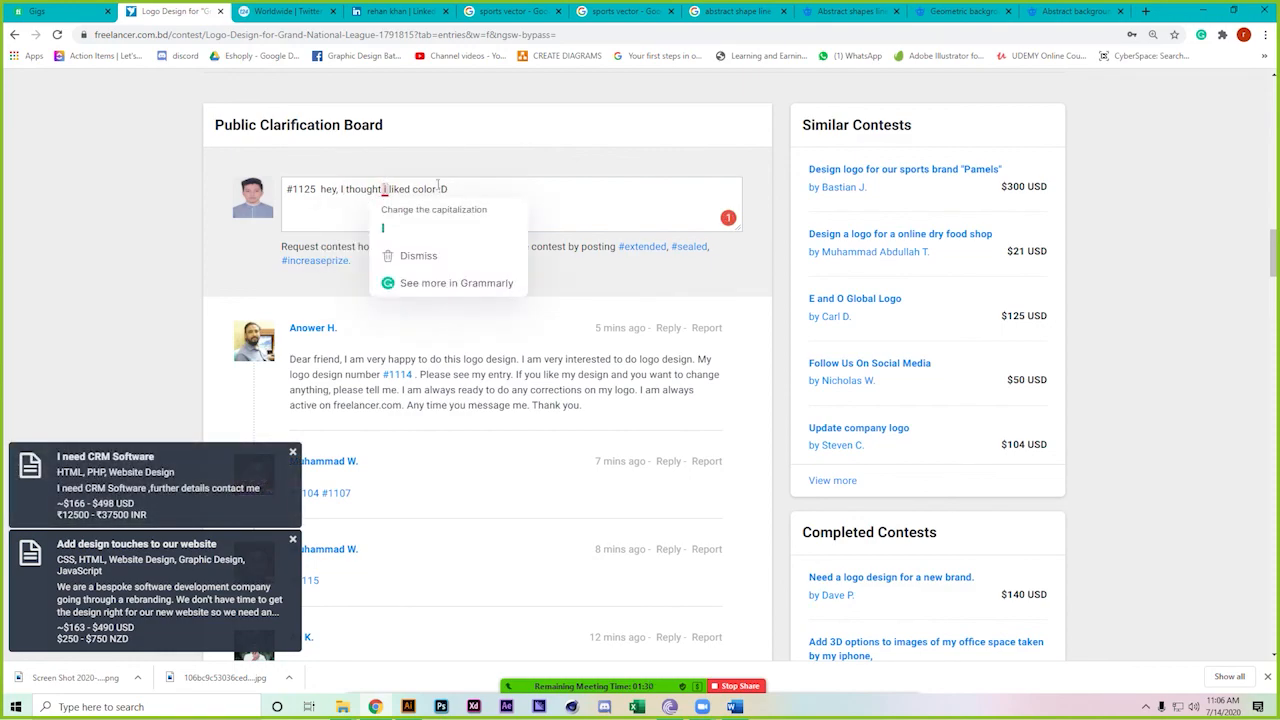
{"action": "left_click", "coordinate": [383, 228]}
Replace the second 'I' with 'you' and post the comment to the clarification board
{"action": "key", "text": "BackSpace"}
{"action": "type", "text": "you"}
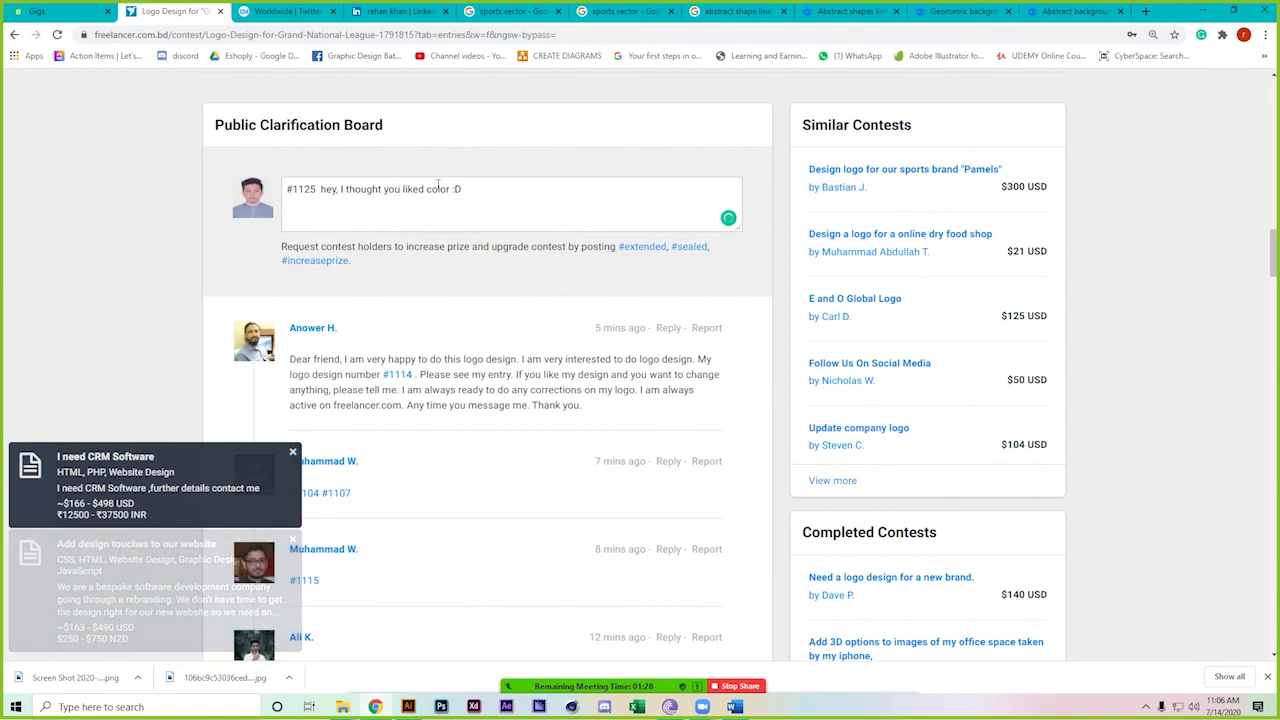
{"action": "left_click", "coordinate": [622, 201]}
{"action": "key", "text": "Return"}
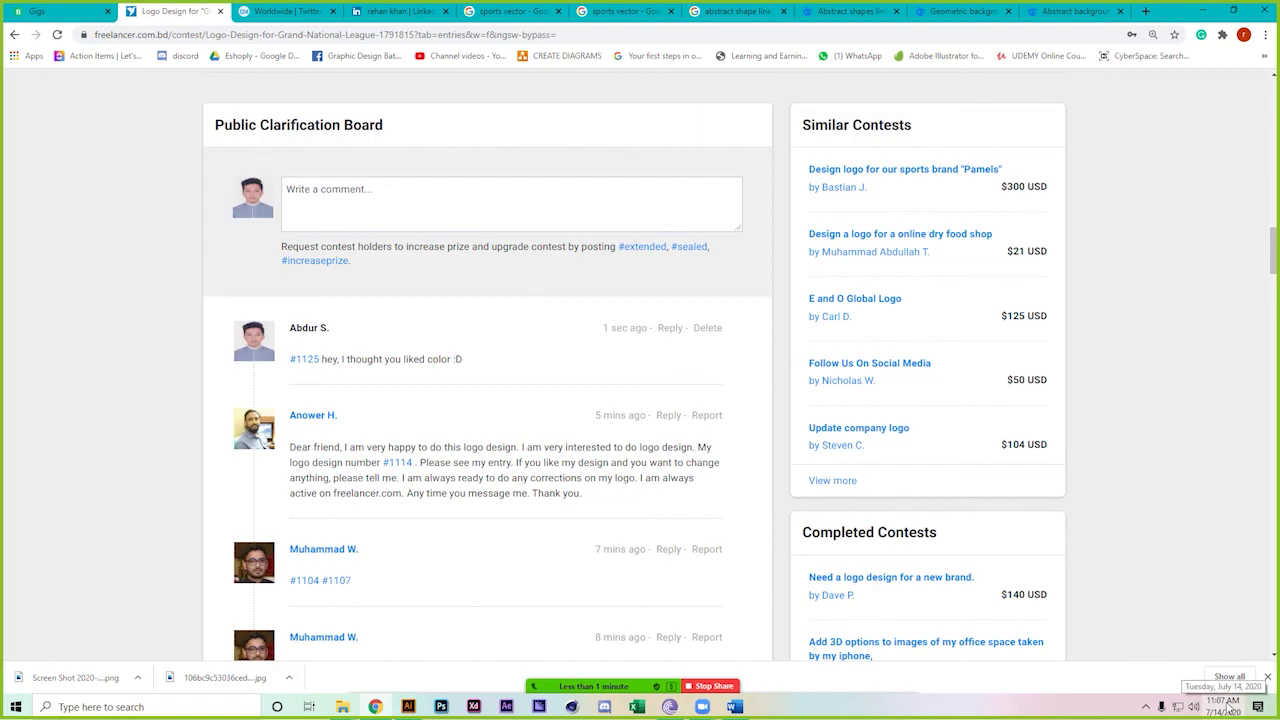
Stop screen sharing and end the Zoom meeting for all participants
{"action": "left_click", "coordinate": [714, 686]}
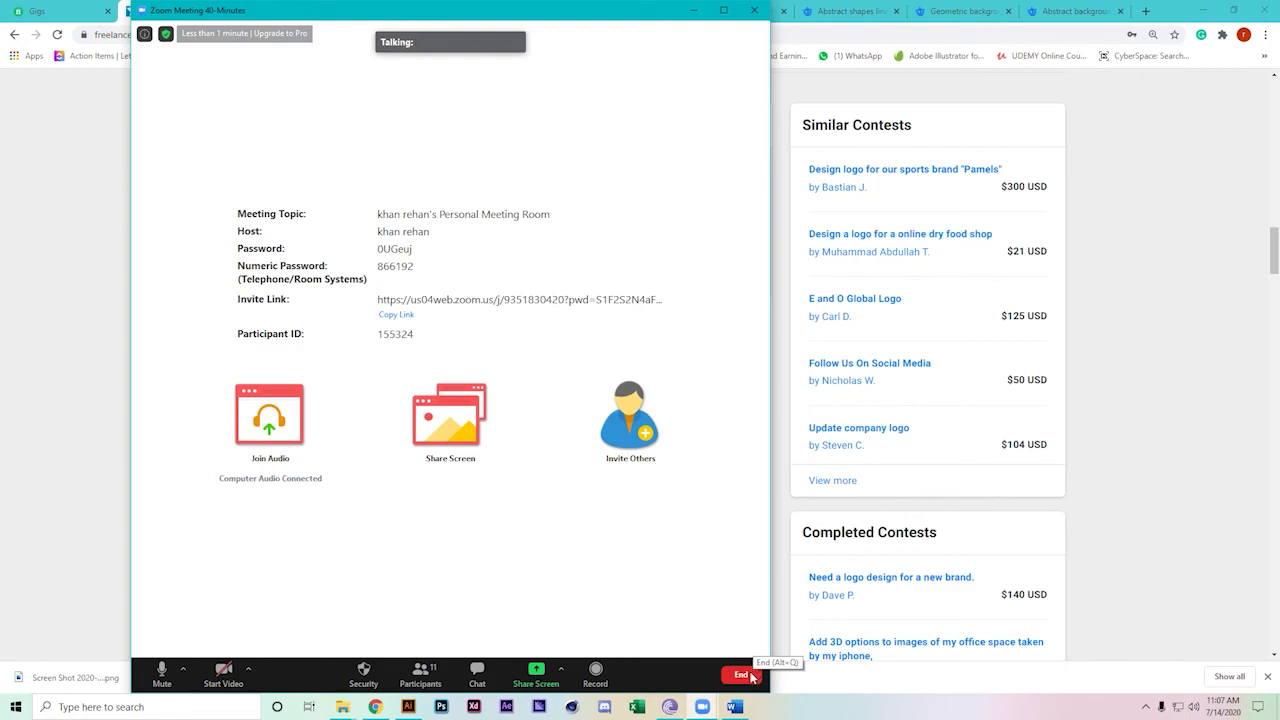
{"action": "left_click", "coordinate": [747, 675]}
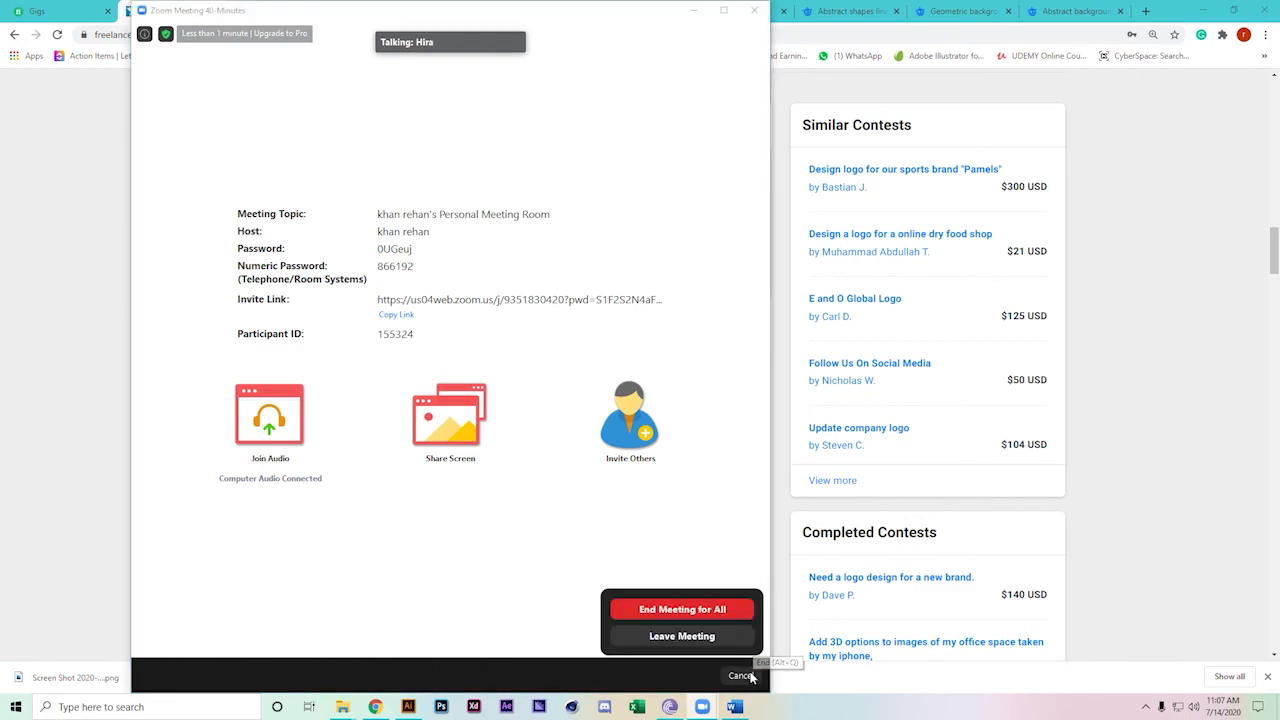
{"action": "left_click", "coordinate": [731, 617]}
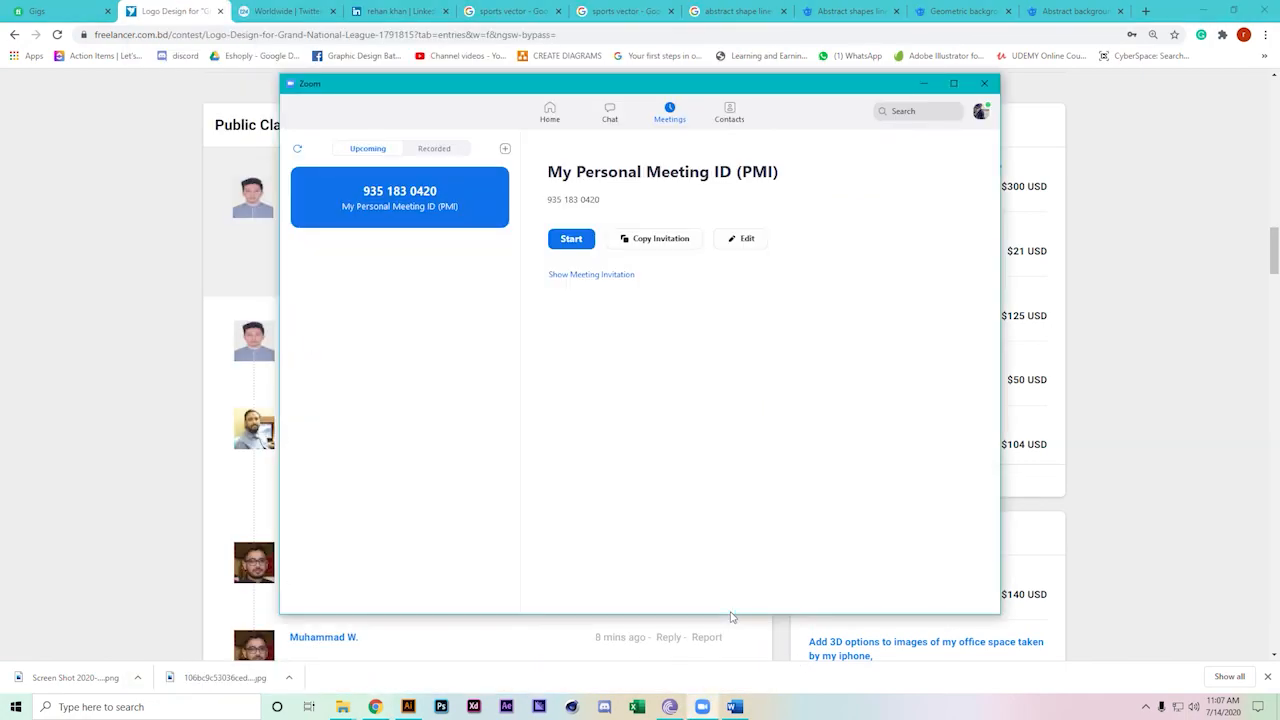